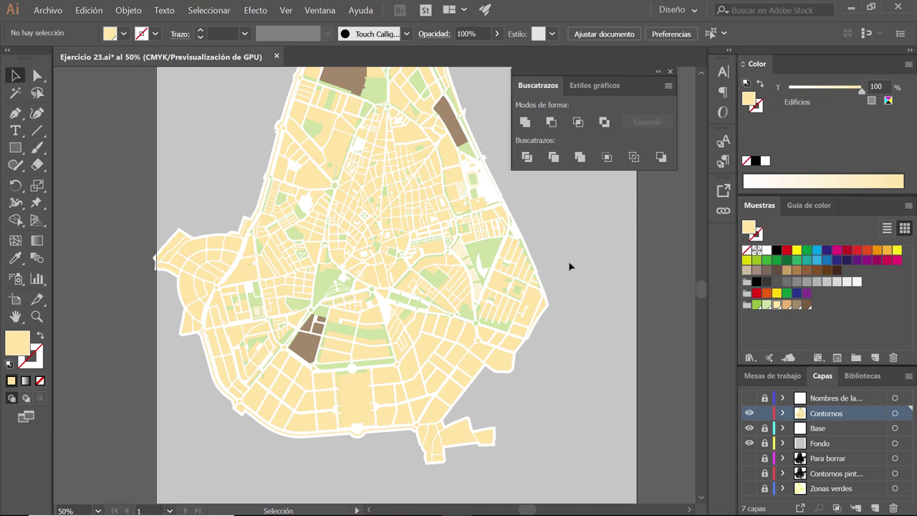
# - Zoom in on a sample building block and use Select Similar Objects to select every matching block
pyautogui.click(342, 351)
pyautogui.hotkey('ctrl', '+')
pyautogui.hotkey('ctrl', '+')
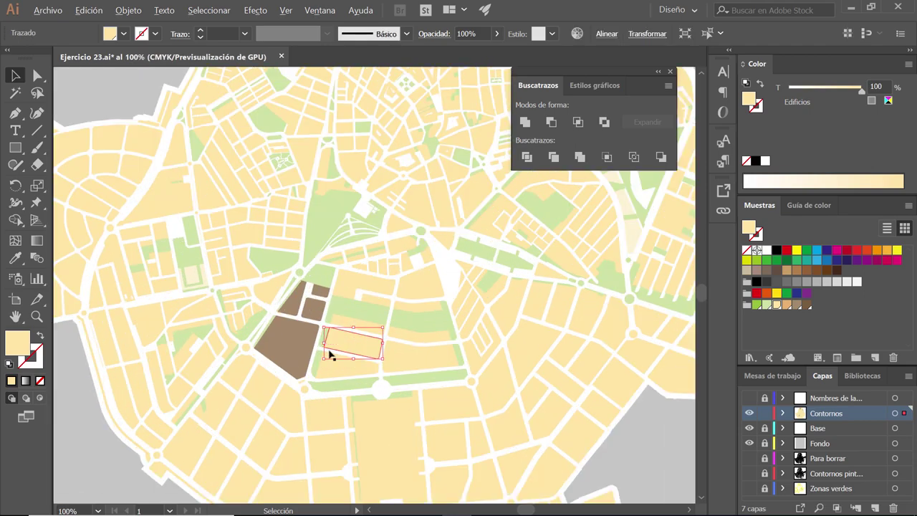
pyautogui.hotkey('ctrl', '+')
pyautogui.hotkey('ctrl', '+')
pyautogui.moveTo(351, 319); pyautogui.dragTo(453, 337)
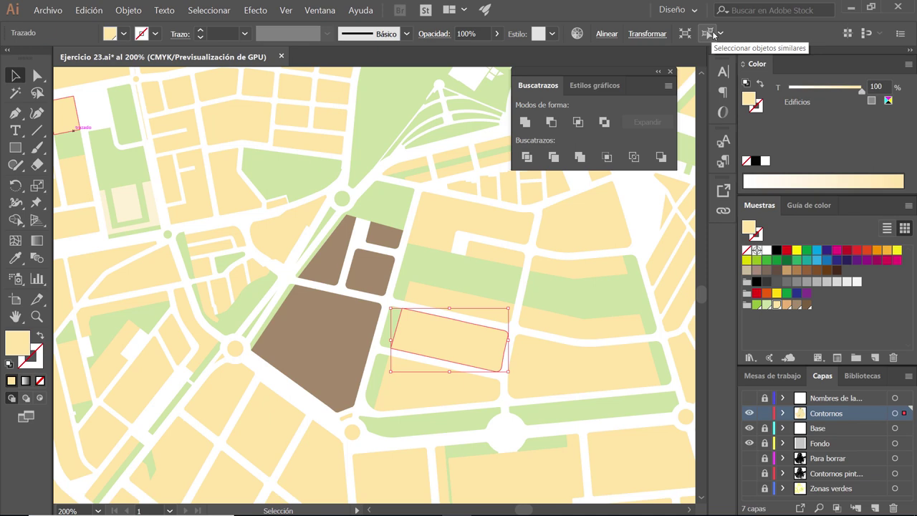
pyautogui.click(544, 360)
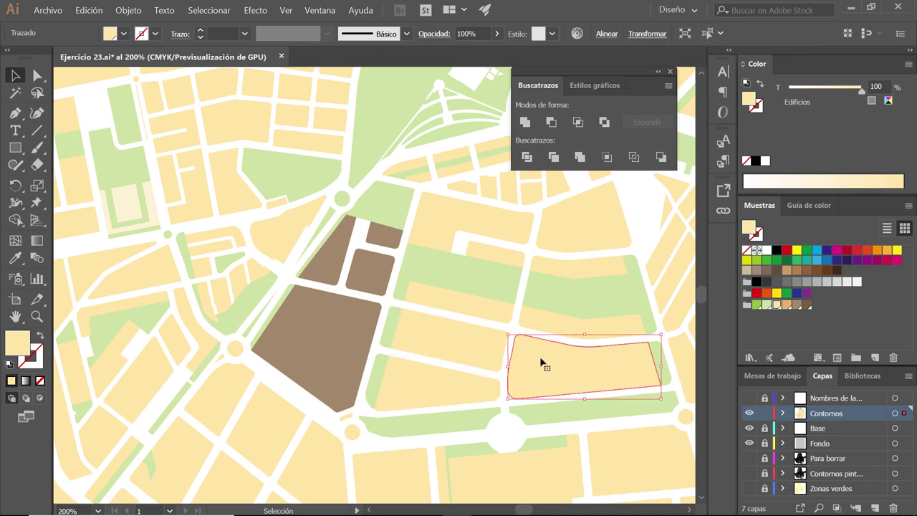
pyautogui.click(707, 34)
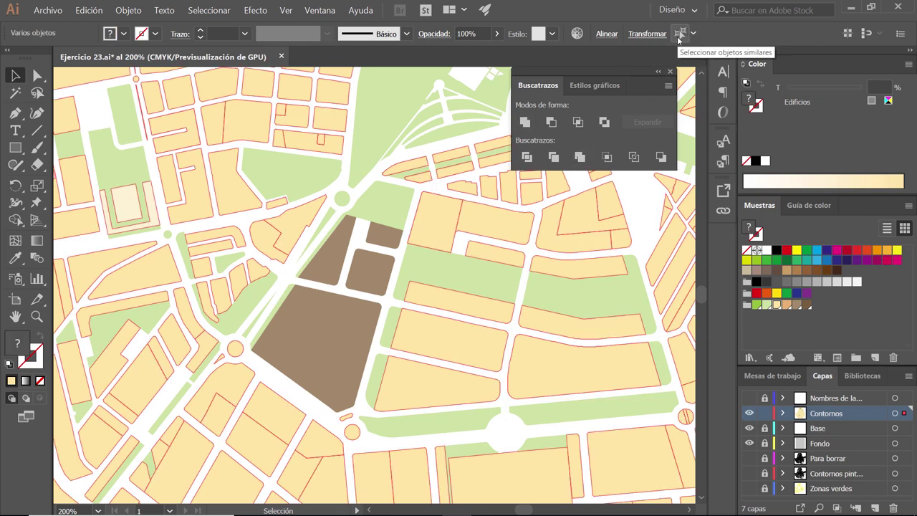
# - Review the Select Similar criteria and the Select menu, then pan across the map
pyautogui.click(693, 33)
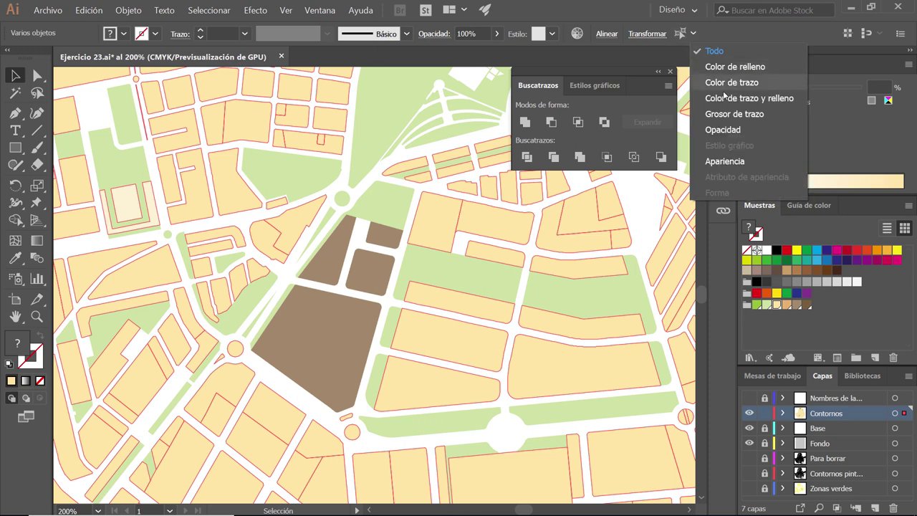
pyautogui.click(695, 34)
pyautogui.click(694, 34)
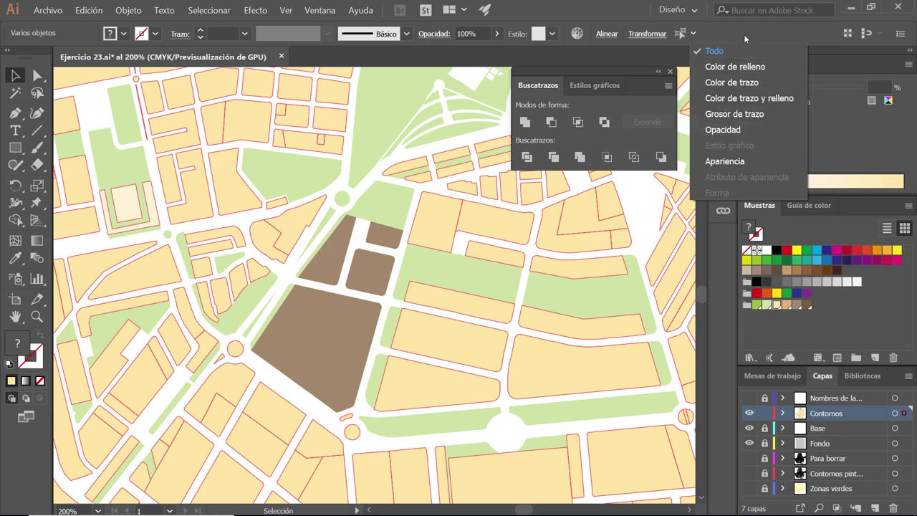
pyautogui.click(210, 11)
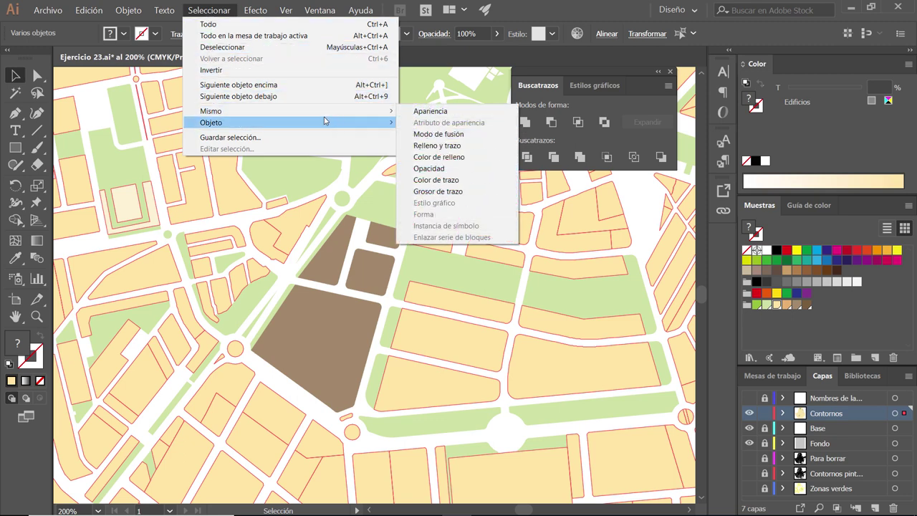
pyautogui.moveTo(210, 122)
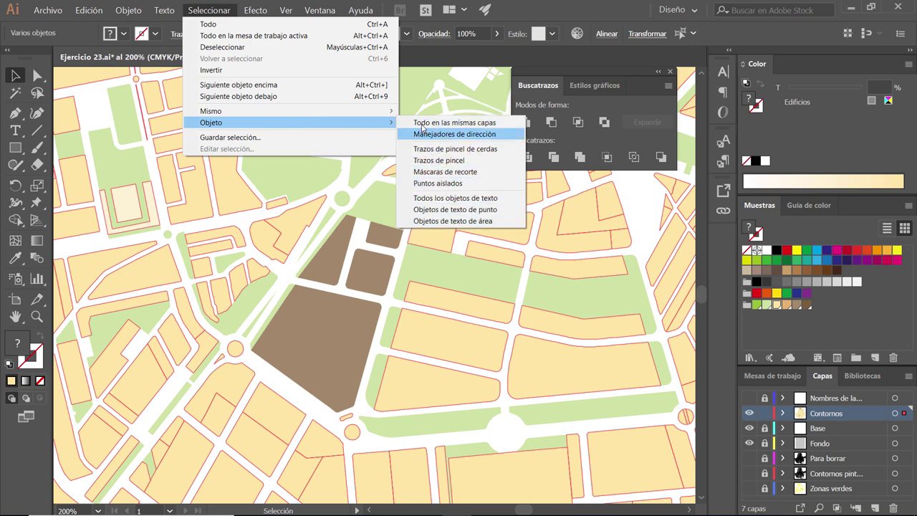
pyautogui.click(570, 4)
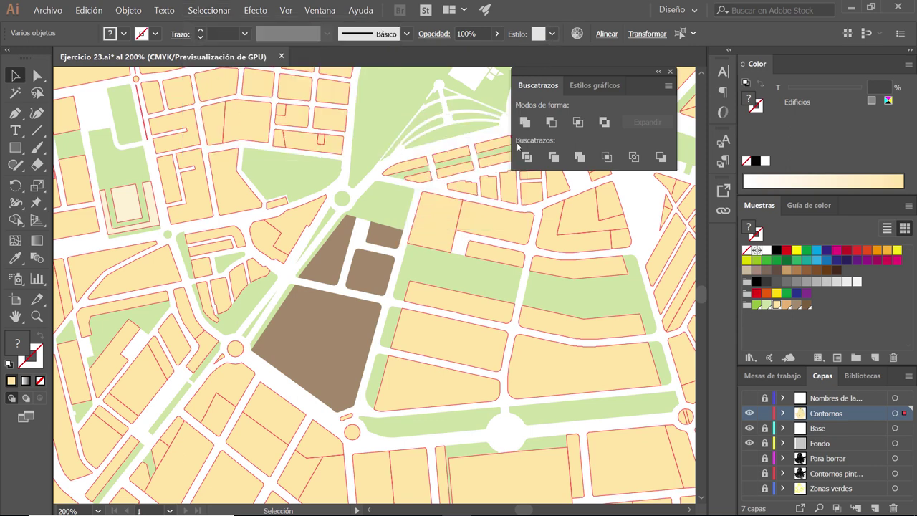
pyautogui.hotkey('ctrl', 'h')
pyautogui.moveTo(351, 196)
pyautogui.mouseDown()
pyautogui.moveTo(425, 257)
pyautogui.moveTo(474, 348)
pyautogui.mouseUp()
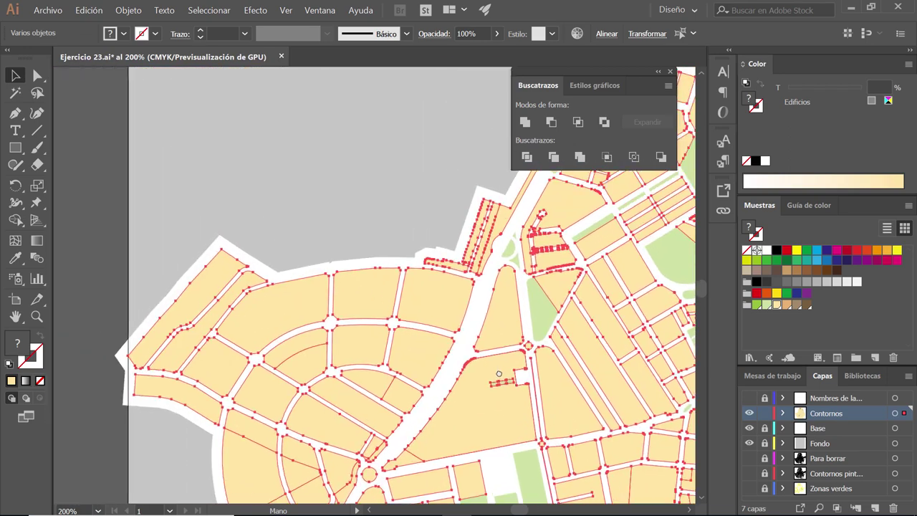
pyautogui.moveTo(314, 219); pyautogui.dragTo(408, 305)
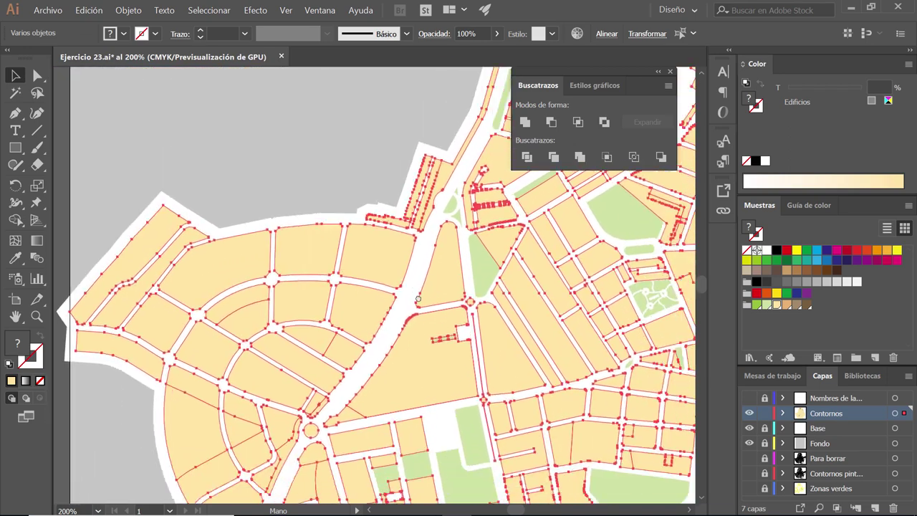
pyautogui.hotkey('ctrl', 'h')
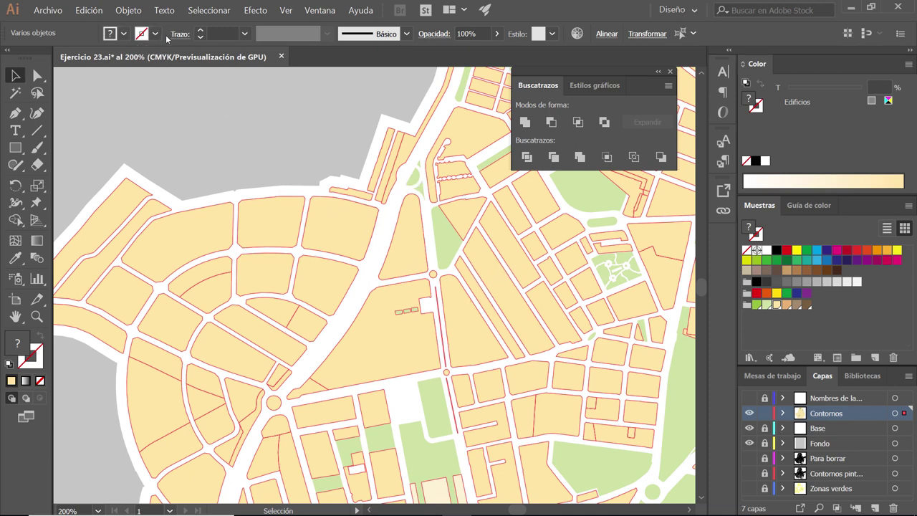
# - Give the selected blocks the 1 pt tan Trazo edificios stroke and zoom in to check
pyautogui.click(155, 34)
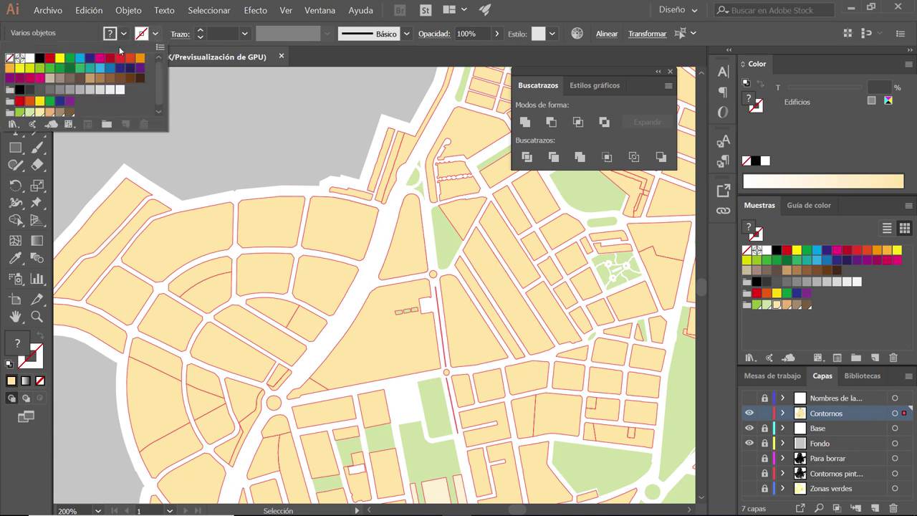
pyautogui.click(49, 113)
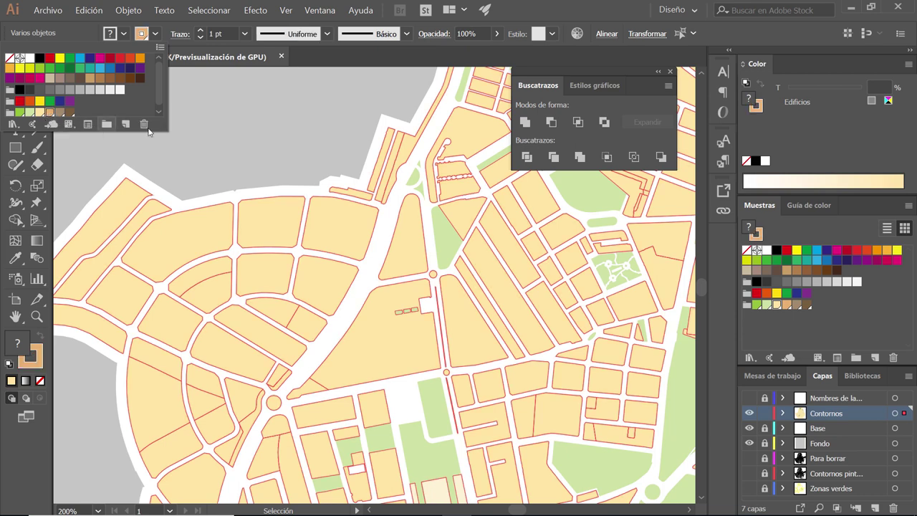
pyautogui.click(255, 159)
pyautogui.hotkey('ctrl', '+')
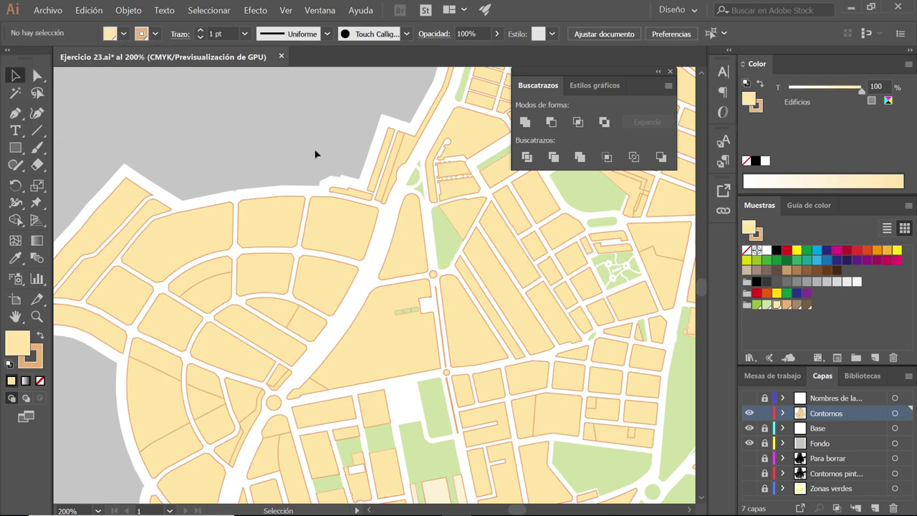
pyautogui.hotkey('ctrl', '+')
pyautogui.keyDown('ctrl'); pyautogui.click(388, 231); pyautogui.keyUp('ctrl')
# - Briefly select everything to inspect outlines, then select the coastal promenade strip
pyautogui.hotkey('ctrl', 'a')
pyautogui.click(211, 191)
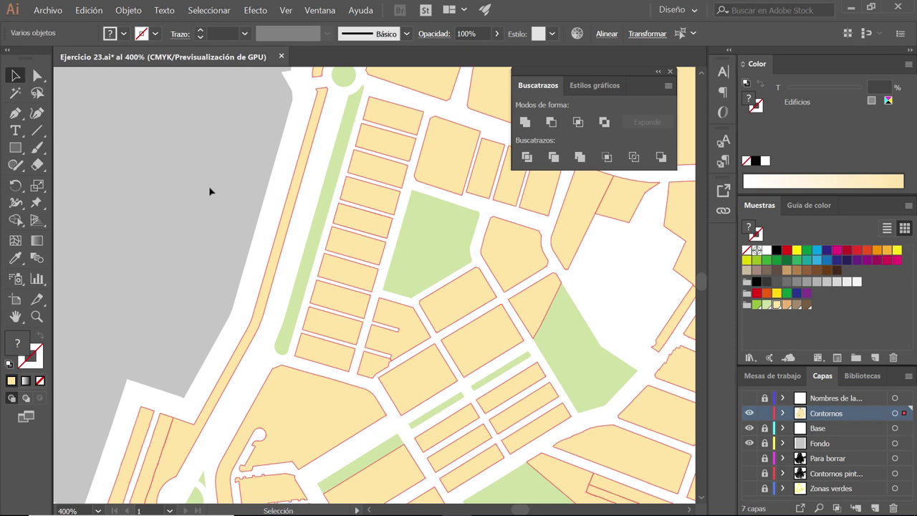
pyautogui.hotkey('ctrl', '-')
pyautogui.scroll(-1, 460, 270)
pyautogui.hscroll(2, 375, 239)
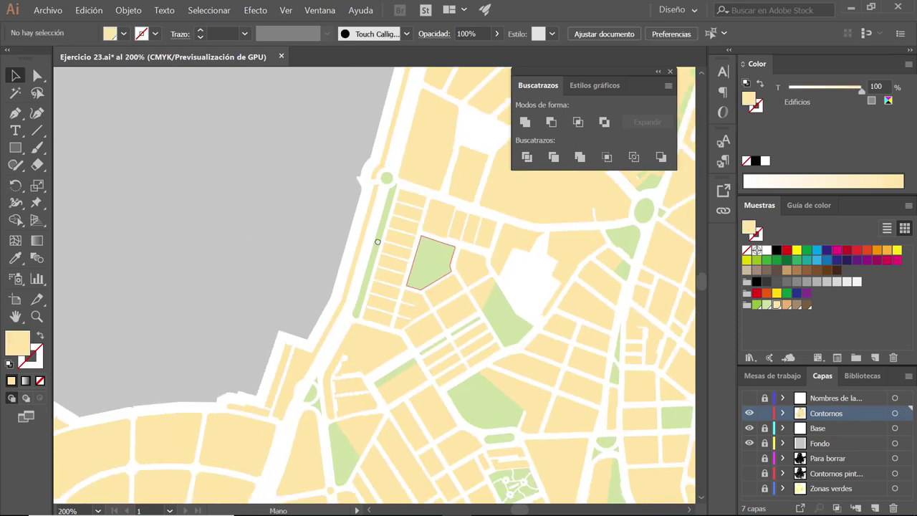
pyautogui.scroll(1, 337, 272)
pyautogui.click(280, 313)
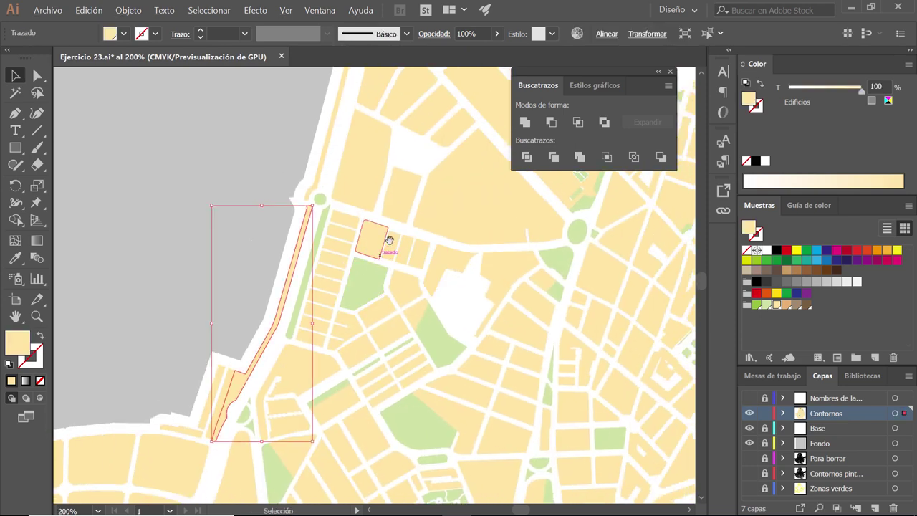
pyautogui.scroll(3, 364, 311)
pyautogui.hscroll(1, 364, 311)
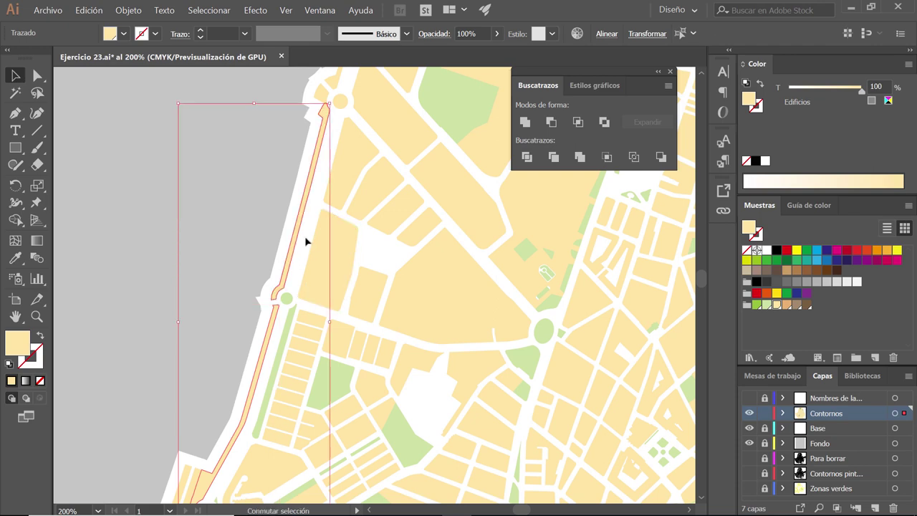
# - Add further coastal road strips, the small roundabout and the curved road piece to the selection
pyautogui.moveTo(368, 236)
pyautogui.mouseDown()
pyautogui.moveTo(353, 327)
pyautogui.moveTo(387, 240)
pyautogui.mouseUp()
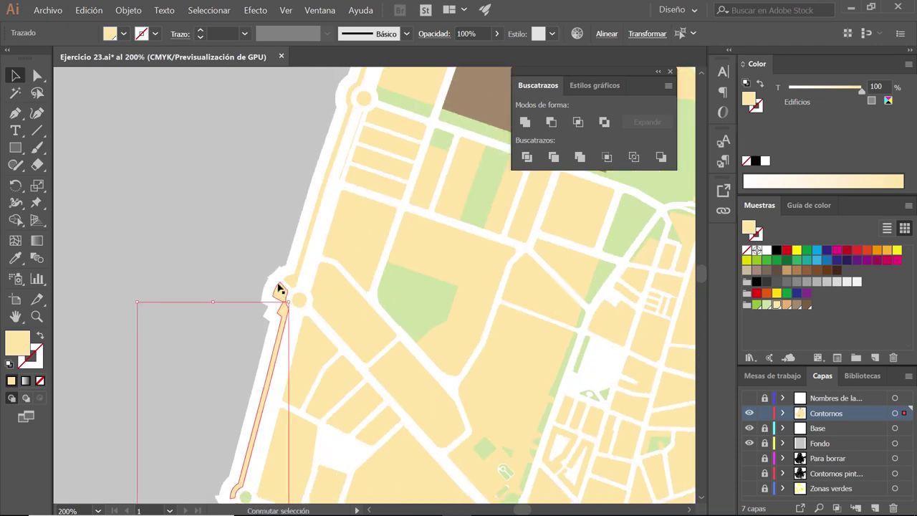
pyautogui.click(303, 297)
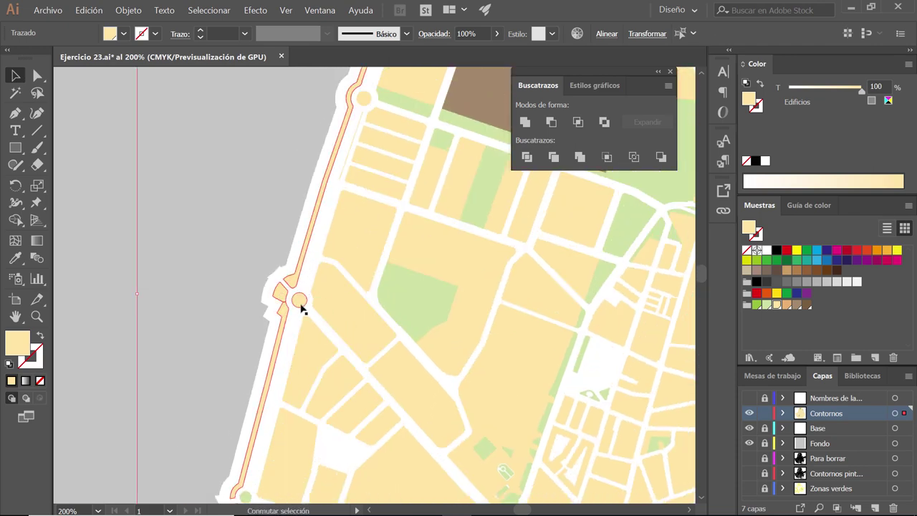
pyautogui.moveTo(469, 387)
pyautogui.mouseDown()
pyautogui.moveTo(397, 292)
pyautogui.moveTo(372, 481)
pyautogui.mouseUp()
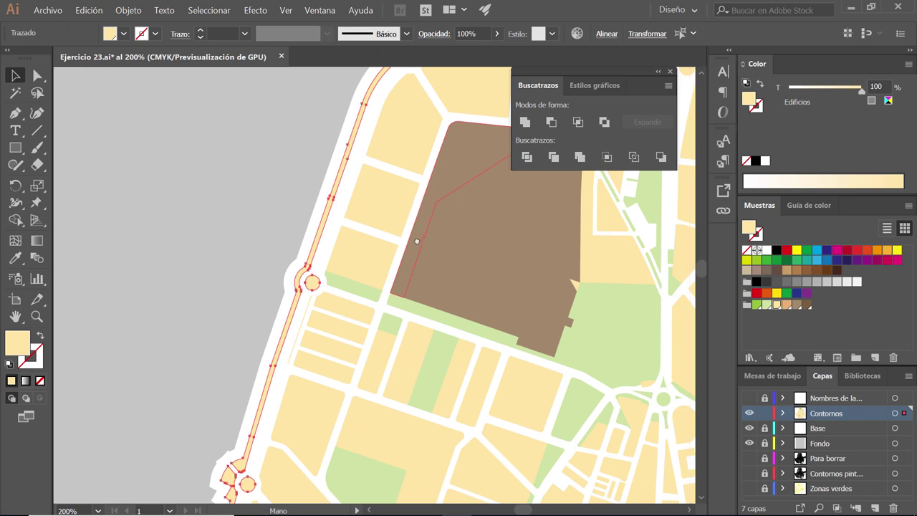
pyautogui.moveTo(386, 227)
pyautogui.mouseDown()
pyautogui.moveTo(393, 268)
pyautogui.moveTo(370, 282)
pyautogui.mouseUp()
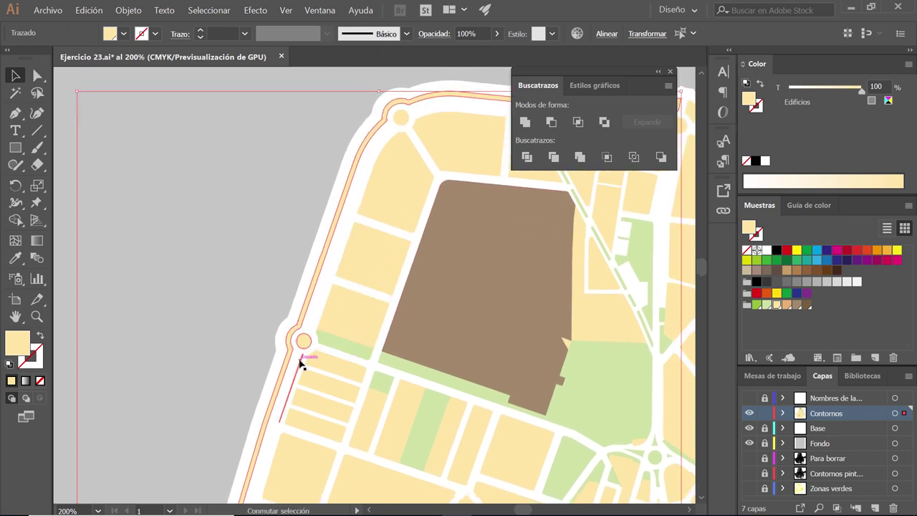
pyautogui.scroll(3, 344, 222)
pyautogui.hscroll(2, 344, 222)
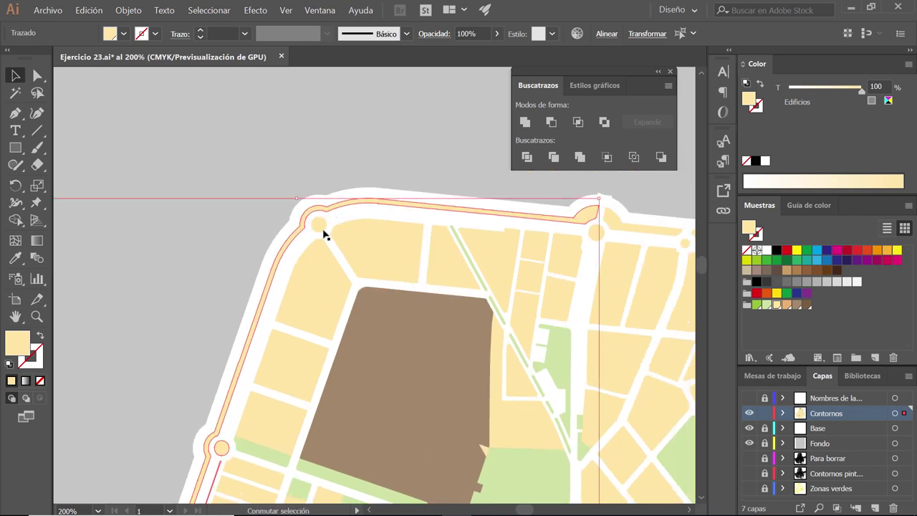
pyautogui.hscroll(5, 466, 251)
pyautogui.scroll(-1, 466, 251)
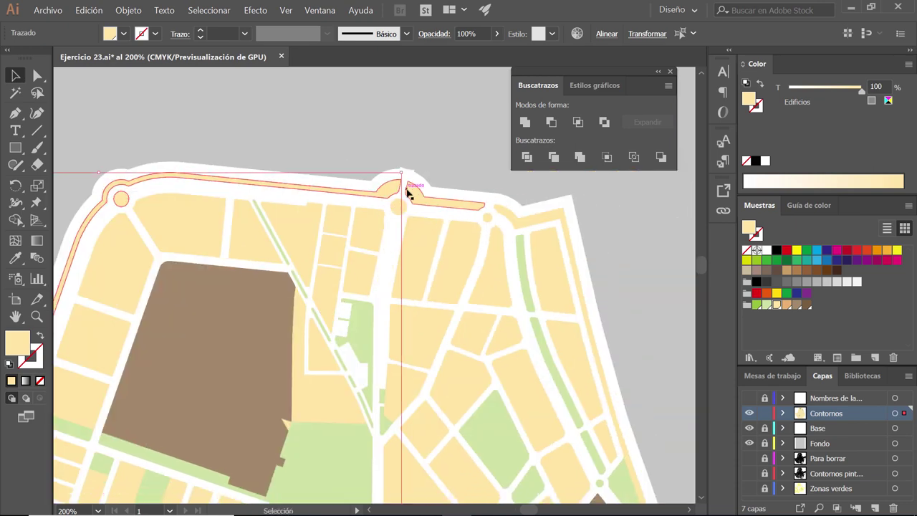
pyautogui.keyDown('shift'); pyautogui.click(428, 204); pyautogui.keyUp('shift')
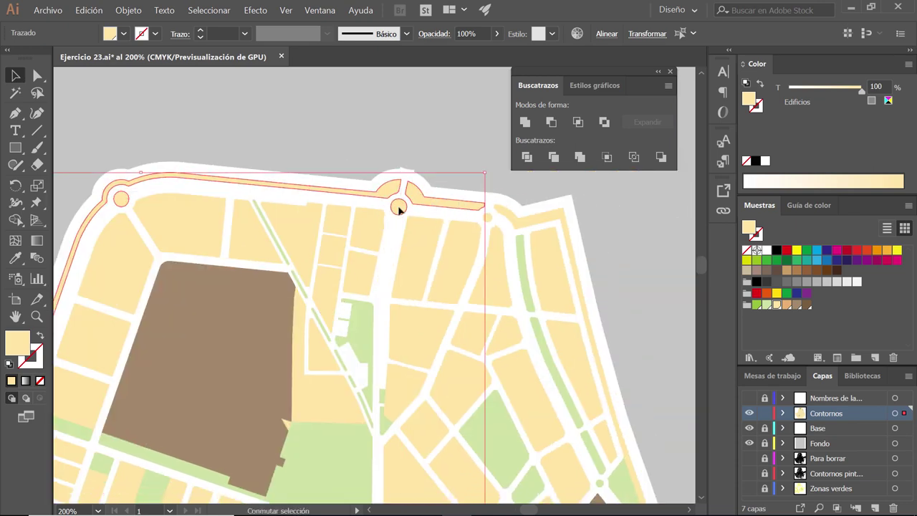
pyautogui.keyDown('shift'); pyautogui.click(487, 217); pyautogui.keyUp('shift')
pyautogui.keyDown('shift'); pyautogui.click(511, 221); pyautogui.keyUp('shift')
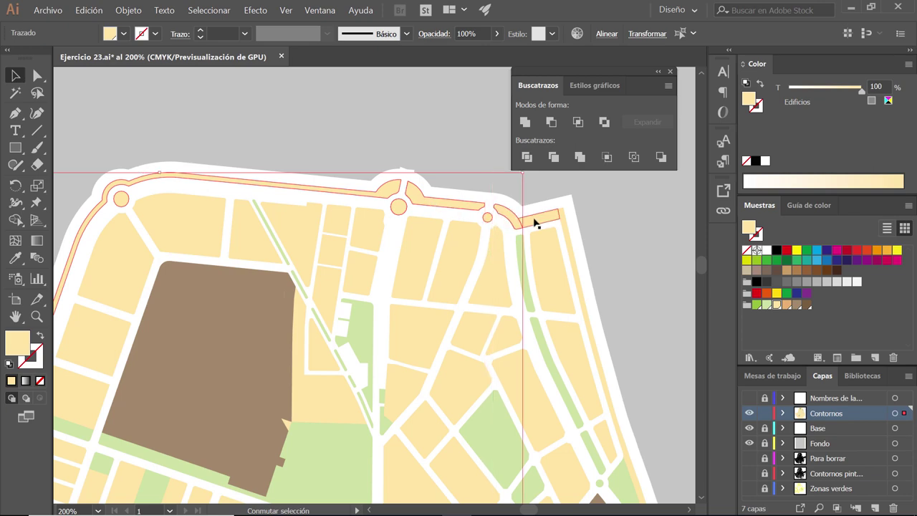
pyautogui.keyDown('shift'); pyautogui.click(559, 239); pyautogui.keyUp('shift')
pyautogui.keyDown('shift'); pyautogui.click(566, 248); pyautogui.keyUp('shift')
# - Follow the coast toward the stadium, adding two more coastal strips to the selection
pyautogui.moveTo(614, 385); pyautogui.dragTo(515, 231)
pyautogui.keyDown('shift'); pyautogui.click(497, 211); pyautogui.keyUp('shift')
pyautogui.moveTo(608, 371); pyautogui.dragTo(491, 180)
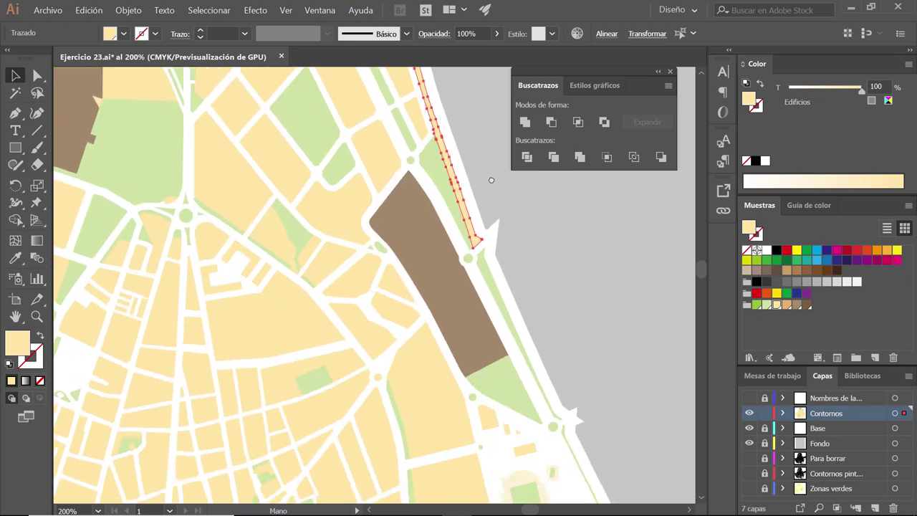
pyautogui.moveTo(545, 337); pyautogui.dragTo(460, 251)
pyautogui.moveTo(589, 408)
pyautogui.mouseDown()
pyautogui.moveTo(558, 346)
pyautogui.moveTo(479, 289)
pyautogui.mouseUp()
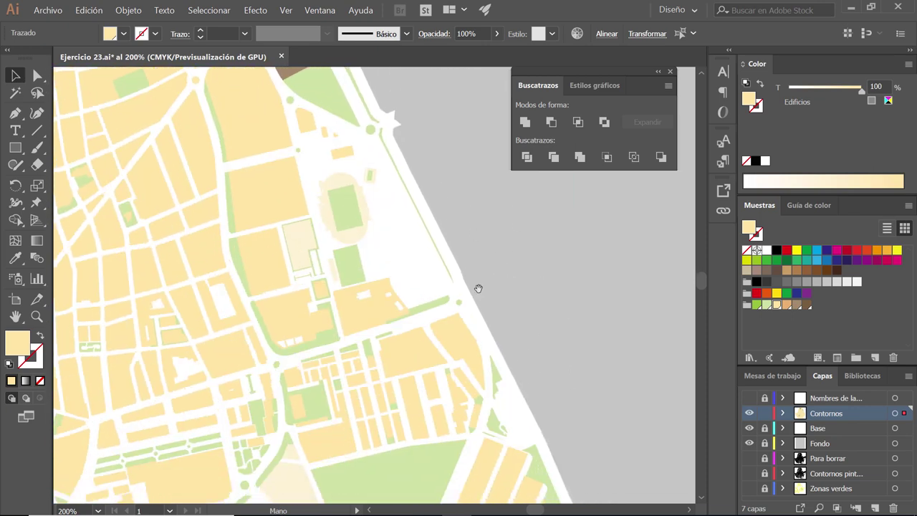
pyautogui.moveTo(504, 337); pyautogui.dragTo(487, 225)
pyautogui.moveTo(531, 323); pyautogui.dragTo(475, 232)
pyautogui.moveTo(503, 315)
pyautogui.mouseDown()
pyautogui.moveTo(502, 244)
pyautogui.moveTo(566, 86)
pyautogui.mouseUp()
pyautogui.click(487, 372)
# - Add the northwest coastal strip, the small end block, adjoining path and tall block
pyautogui.moveTo(315, 401); pyautogui.dragTo(401, 179)
pyautogui.moveTo(403, 311)
pyautogui.mouseDown()
pyautogui.moveTo(421, 245)
pyautogui.moveTo(367, 305)
pyautogui.moveTo(409, 283)
pyautogui.mouseUp()
pyautogui.click(389, 312)
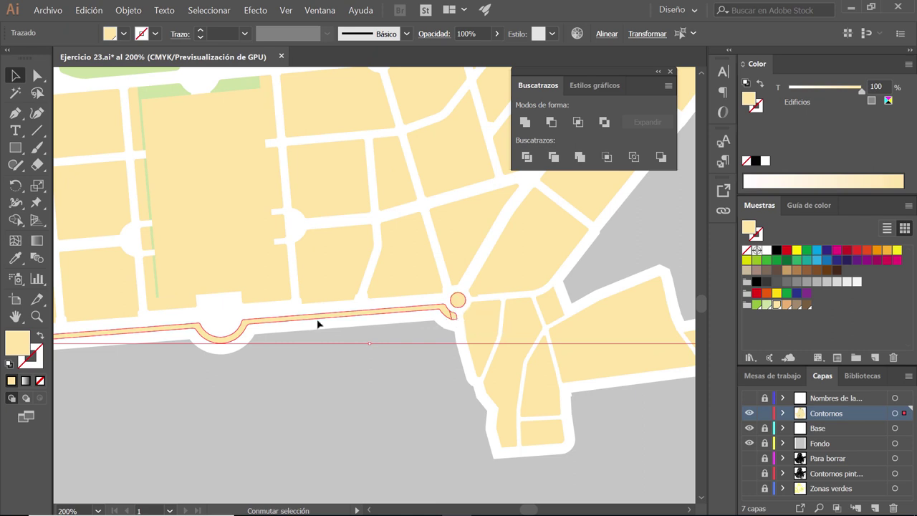
pyautogui.moveTo(317, 322); pyautogui.dragTo(430, 331)
pyautogui.moveTo(184, 315); pyautogui.dragTo(427, 333)
pyautogui.moveTo(143, 265); pyautogui.dragTo(365, 346)
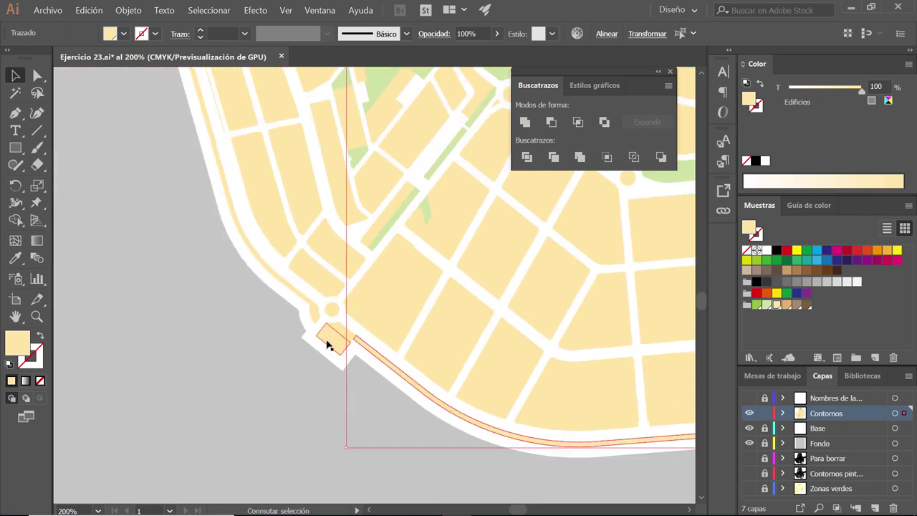
pyautogui.keyDown('shift'); pyautogui.click(333, 331); pyautogui.keyUp('shift')
pyautogui.keyDown('shift'); pyautogui.click(331, 310); pyautogui.keyUp('shift')
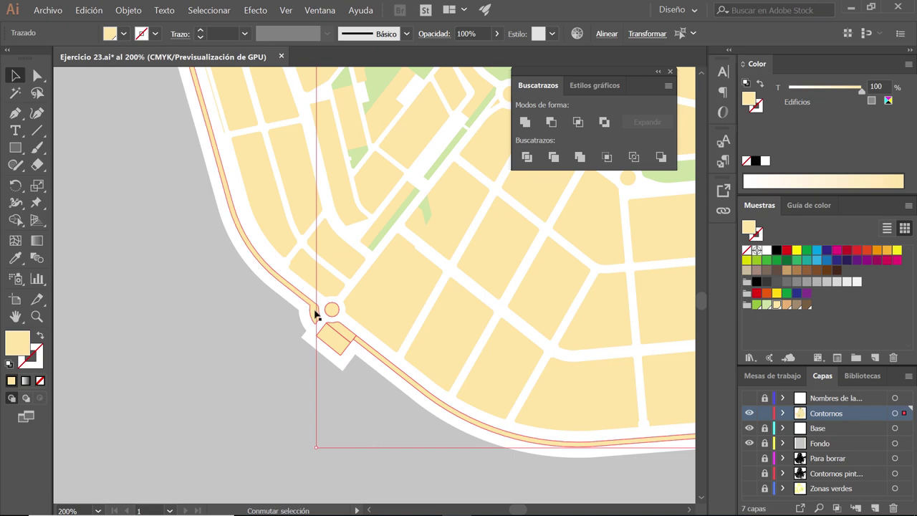
pyautogui.keyDown('shift'); pyautogui.click(296, 179); pyautogui.keyUp('shift')
# - Pan the view back to the coastline beside the grey sea
pyautogui.moveTo(296, 189); pyautogui.dragTo(399, 341)
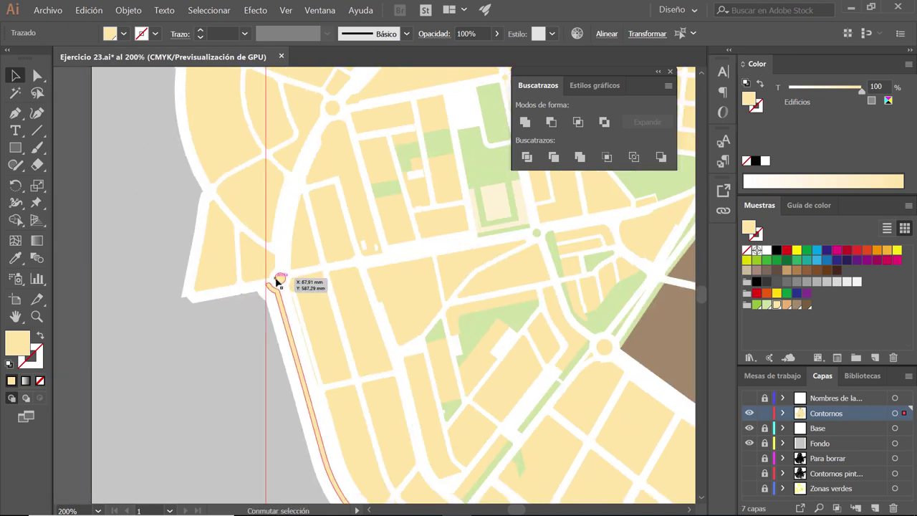
pyautogui.moveTo(420, 260); pyautogui.dragTo(245, 386)
pyautogui.moveTo(511, 323); pyautogui.dragTo(360, 381)
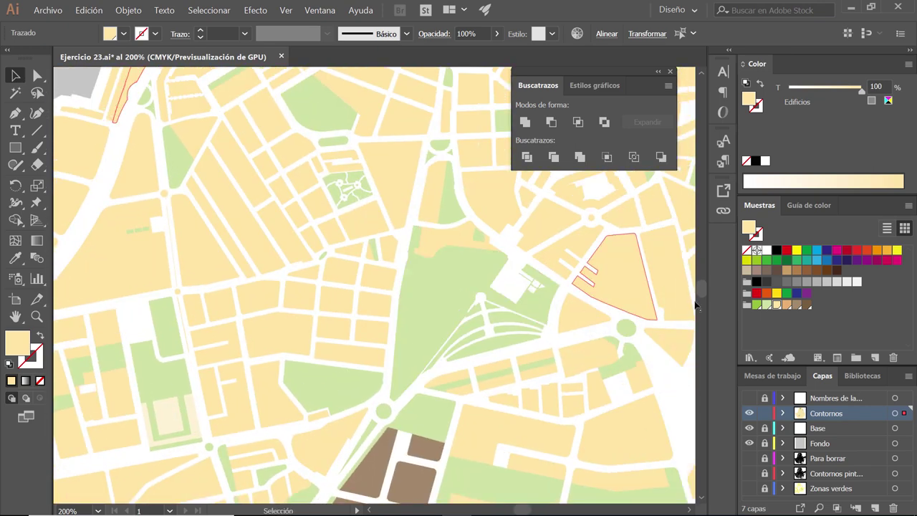
pyautogui.moveTo(215, 143); pyautogui.dragTo(501, 358)
pyautogui.moveTo(233, 87); pyautogui.dragTo(276, 165)
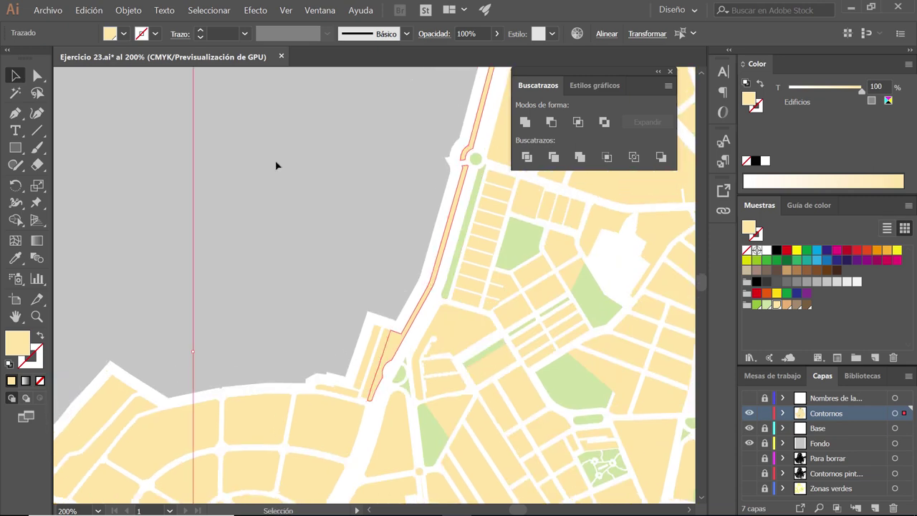
# - Fill the coastal strip with the Zonas verdes swatch at 50% tint, then deselect it
pyautogui.click(123, 33)
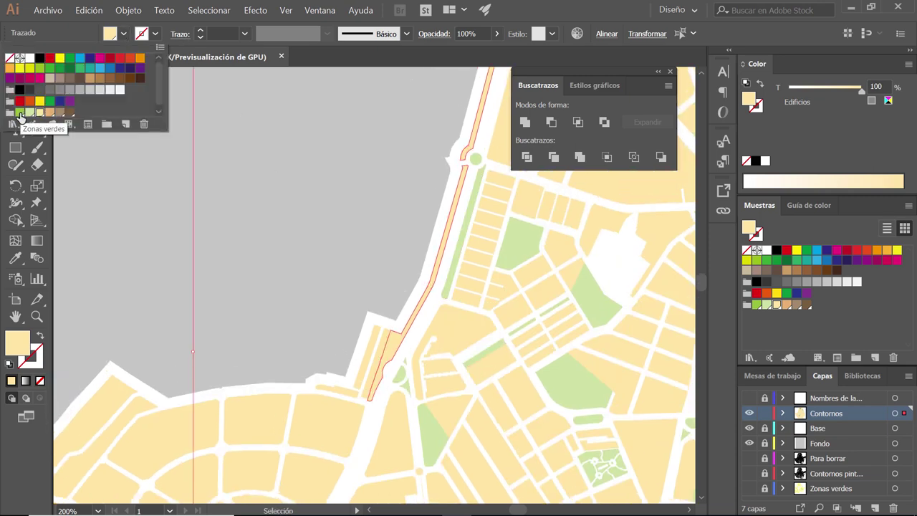
pyautogui.click(20, 113)
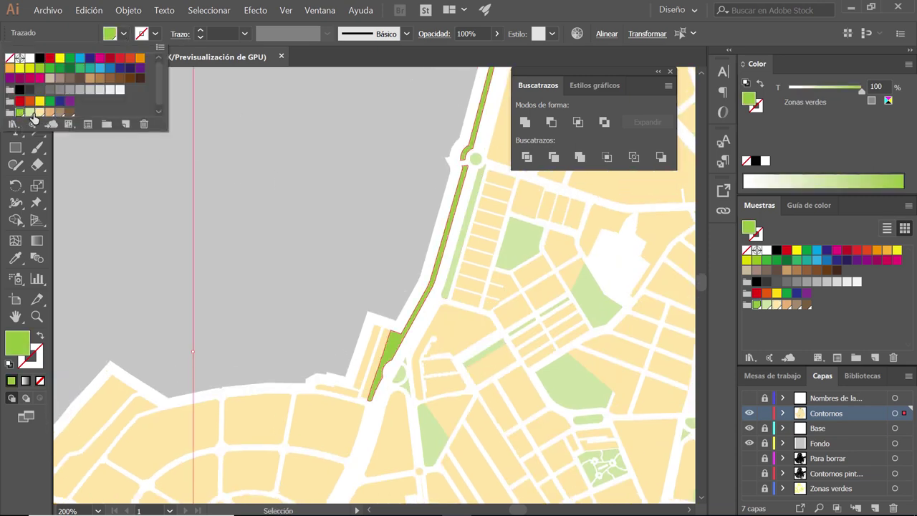
pyautogui.click(30, 113)
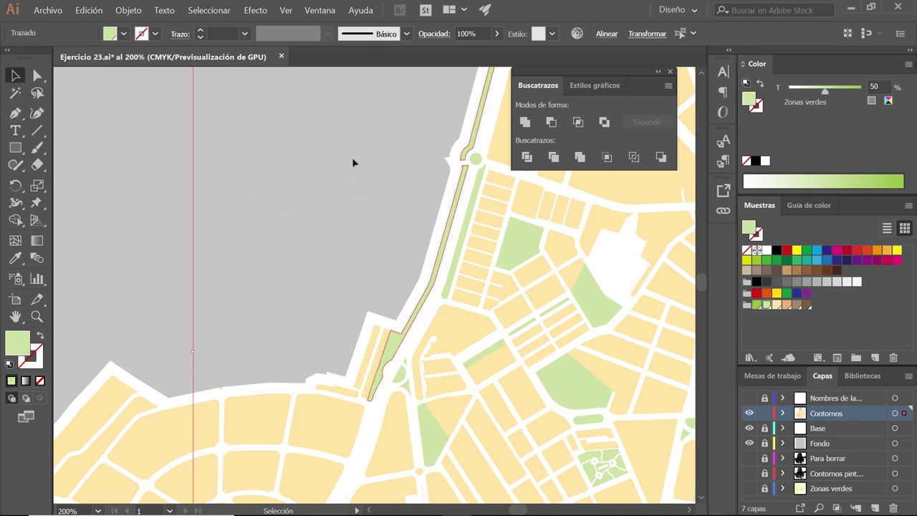
pyautogui.click(440, 250)
pyautogui.moveTo(440, 250); pyautogui.dragTo(210, 272)
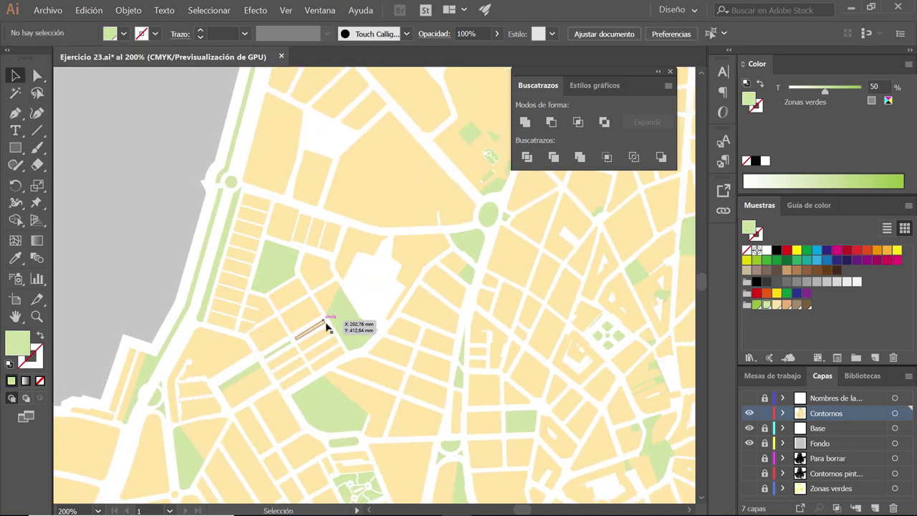
# - Select one green park shape and every other shape with the same green fill
pyautogui.click(344, 327)
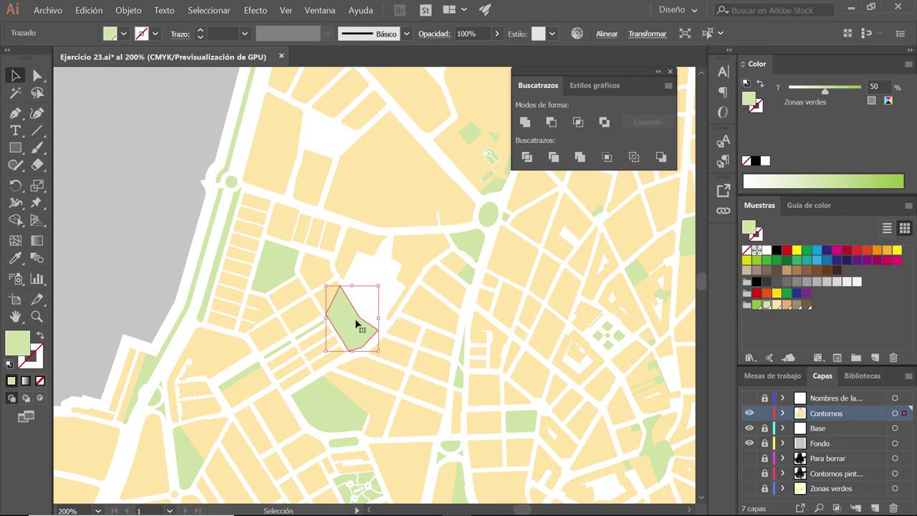
pyautogui.click(707, 34)
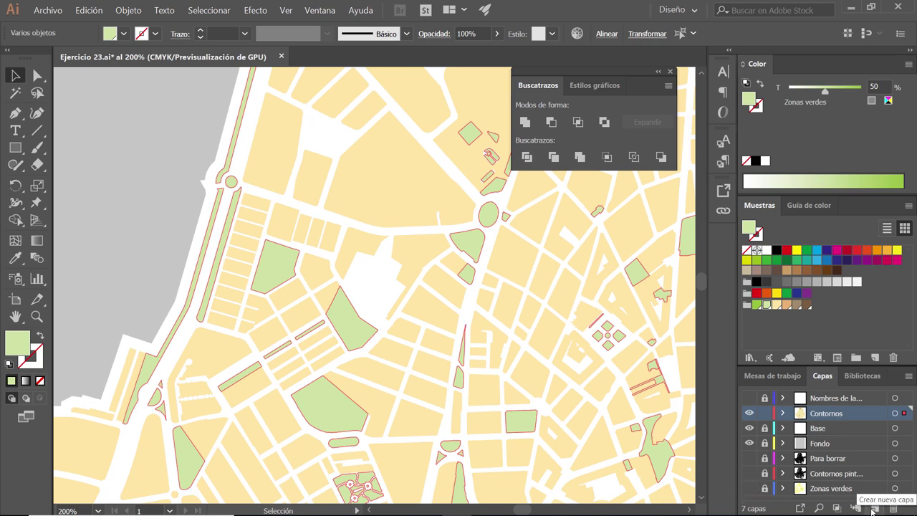
# - Create a new layer named 'Zonas verdes_' and move the selected green shapes onto it
pyautogui.click(873, 508)
pyautogui.doubleClick(822, 414)
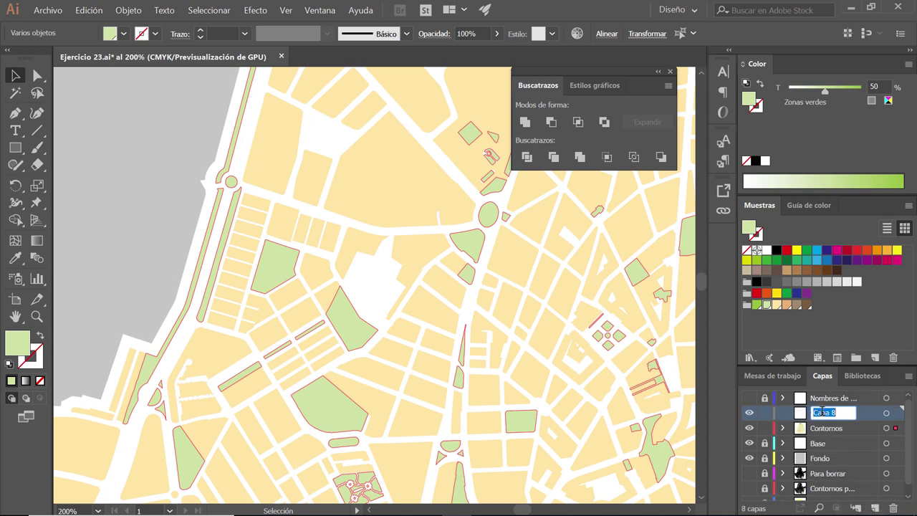
pyautogui.write('Zonas v')
pyautogui.write('erdes')
pyautogui.write('_')
pyautogui.press('Return')
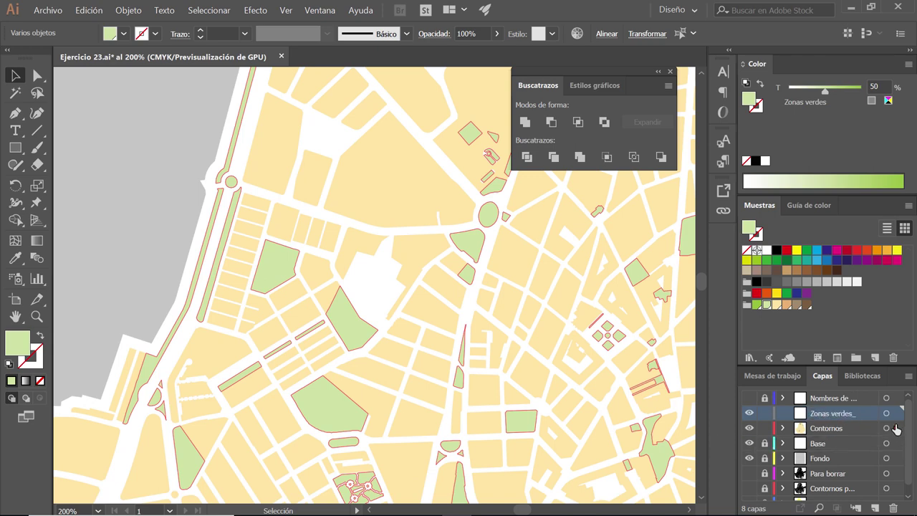
pyautogui.moveTo(895, 428); pyautogui.dragTo(895, 413)
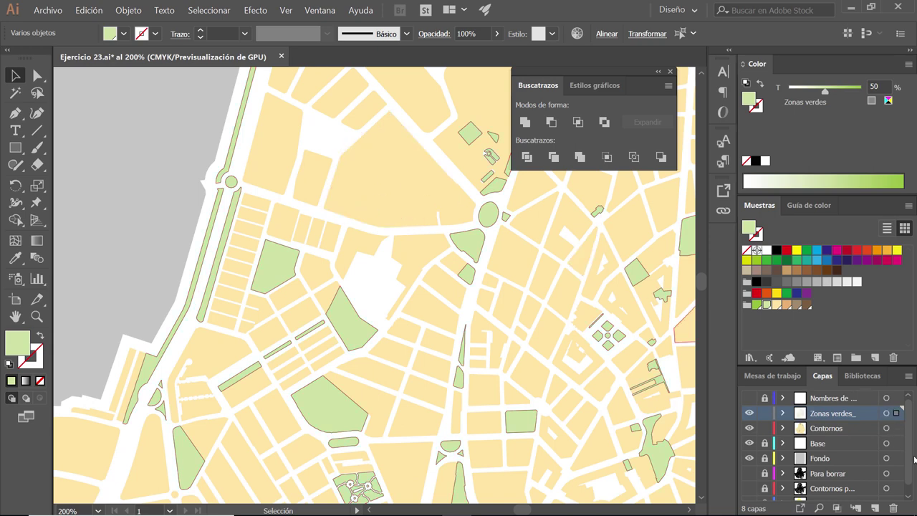
# - Lock the Zonas verdes_ layer and place it below Contornos
pyautogui.click(764, 414)
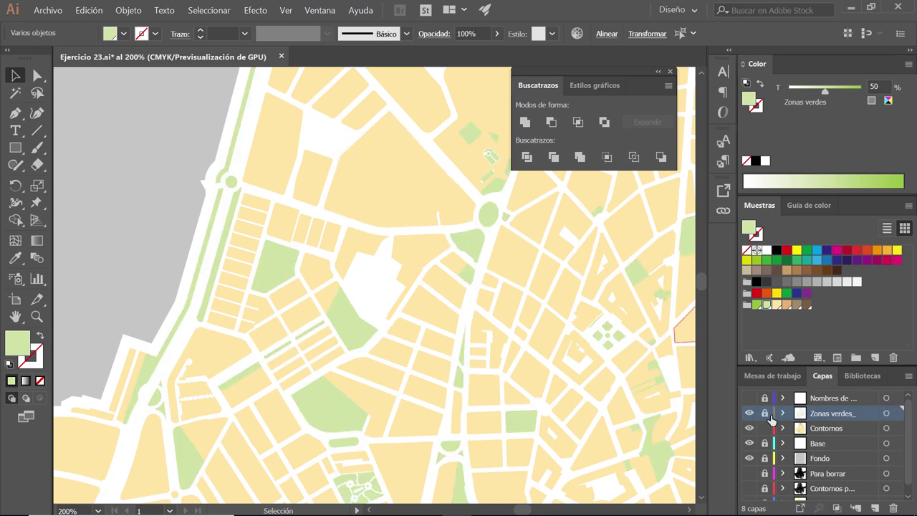
pyautogui.click(856, 429)
pyautogui.moveTo(855, 429); pyautogui.dragTo(850, 440)
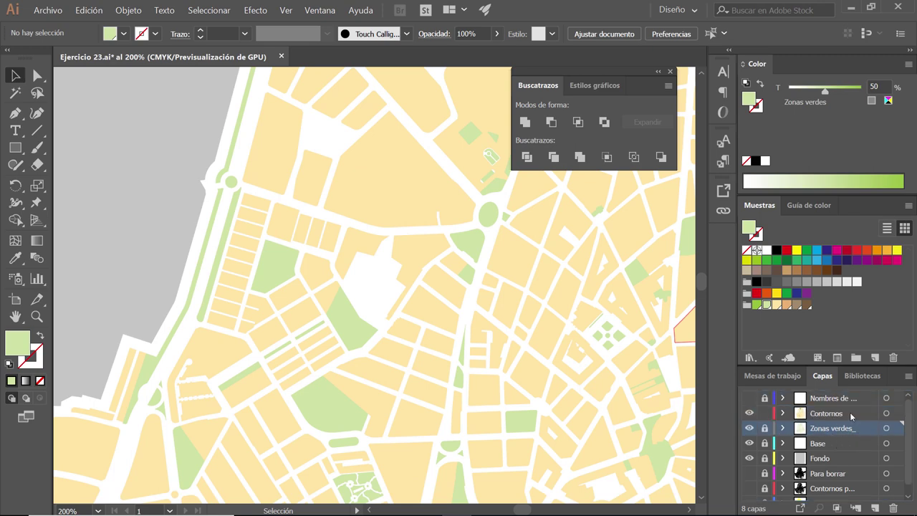
pyautogui.click(842, 414)
# - Select all matching building blocks, give them the tan Trazo edificios outline, and deselect
pyautogui.click(375, 188)
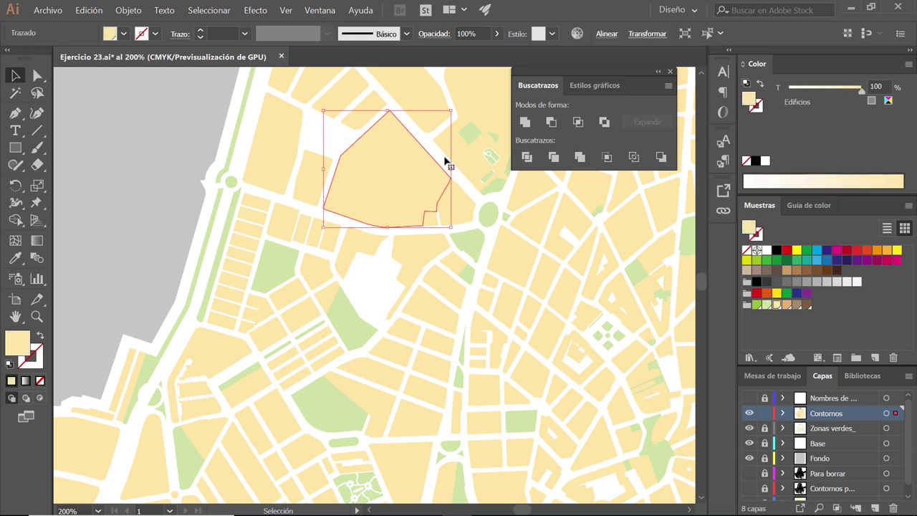
pyautogui.click(708, 34)
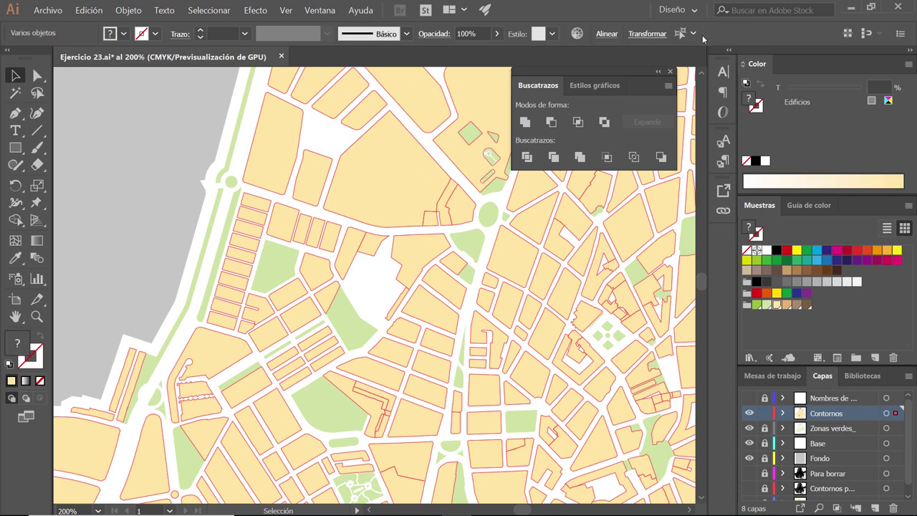
pyautogui.click(154, 33)
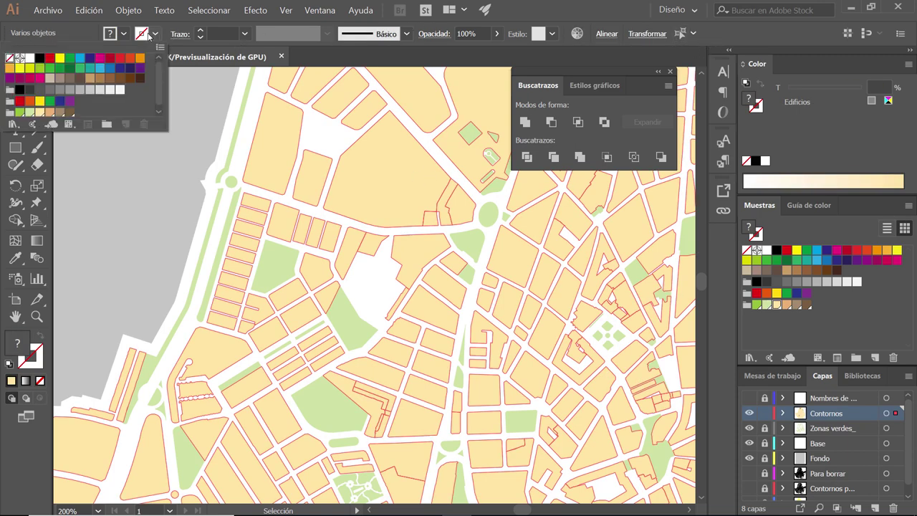
pyautogui.click(47, 113)
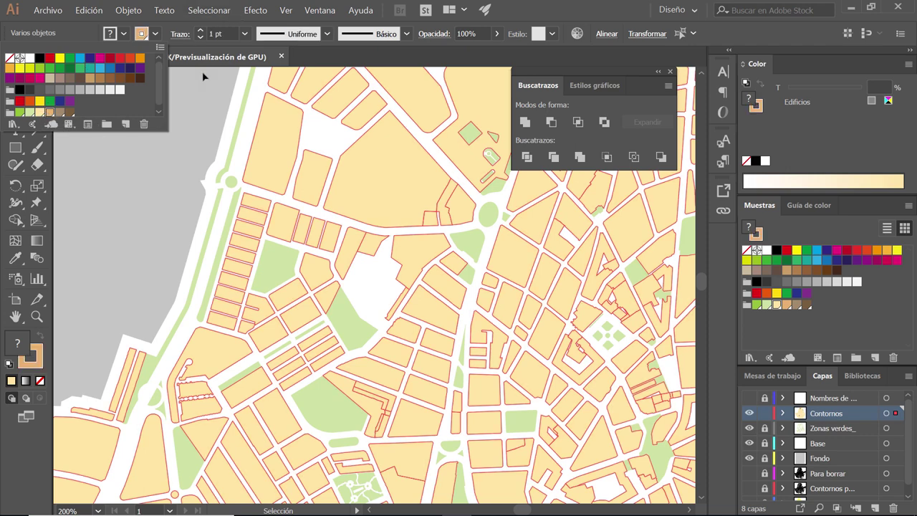
pyautogui.click(199, 102)
pyautogui.click(180, 119)
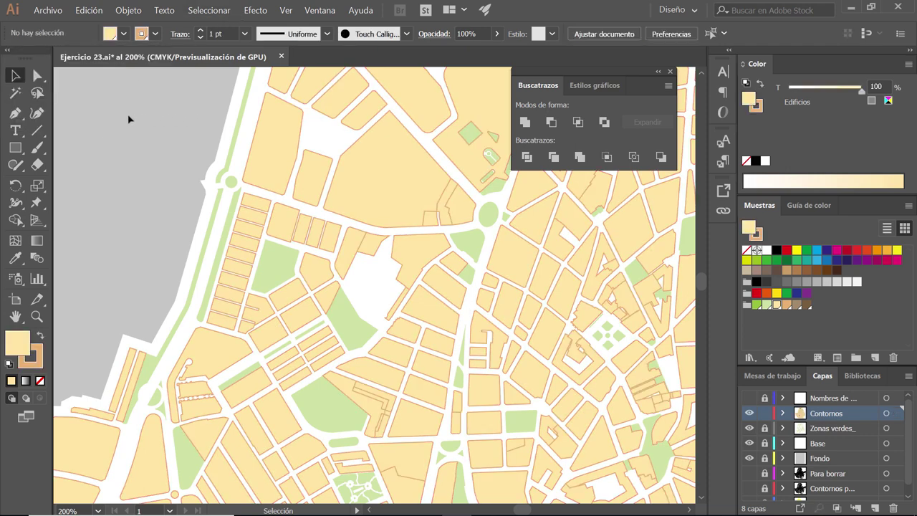
# - Reselect the matching buildings, reapply the tan outline and set the corners to Round Join
pyautogui.click(394, 148)
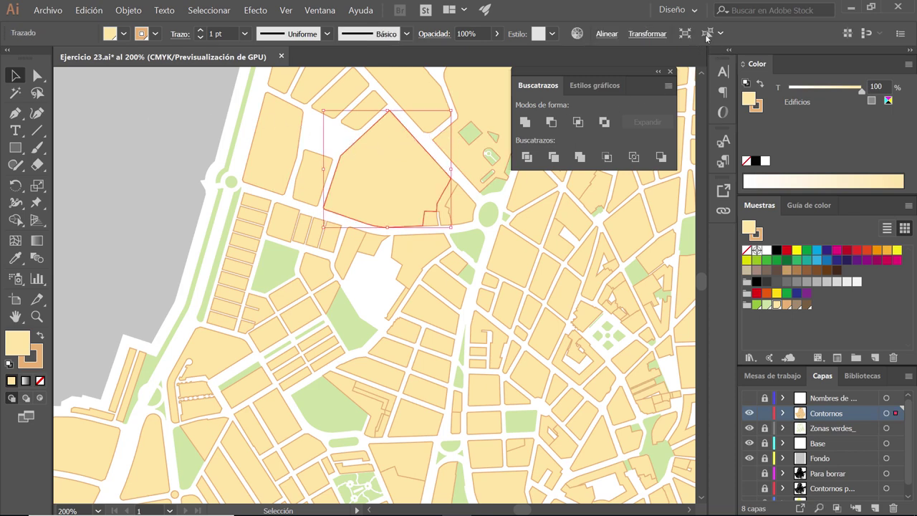
pyautogui.click(707, 34)
pyautogui.click(155, 34)
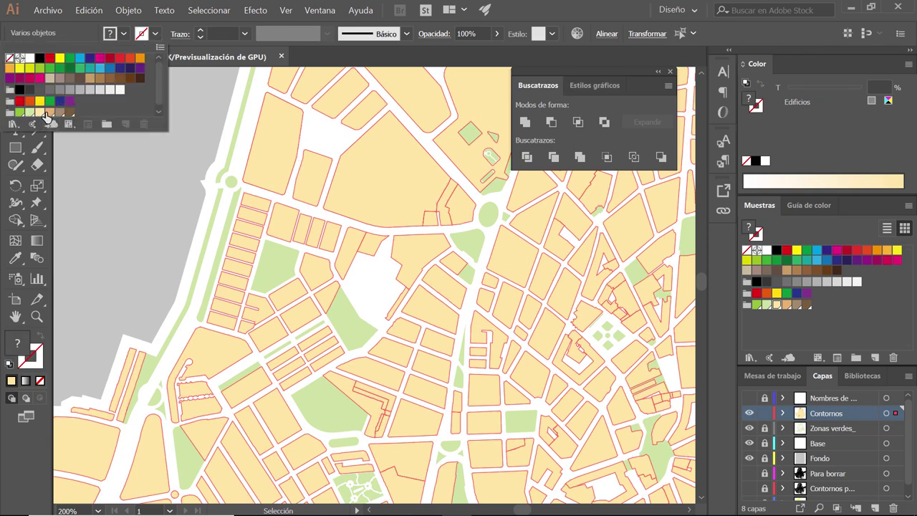
pyautogui.click(45, 117)
pyautogui.click(179, 34)
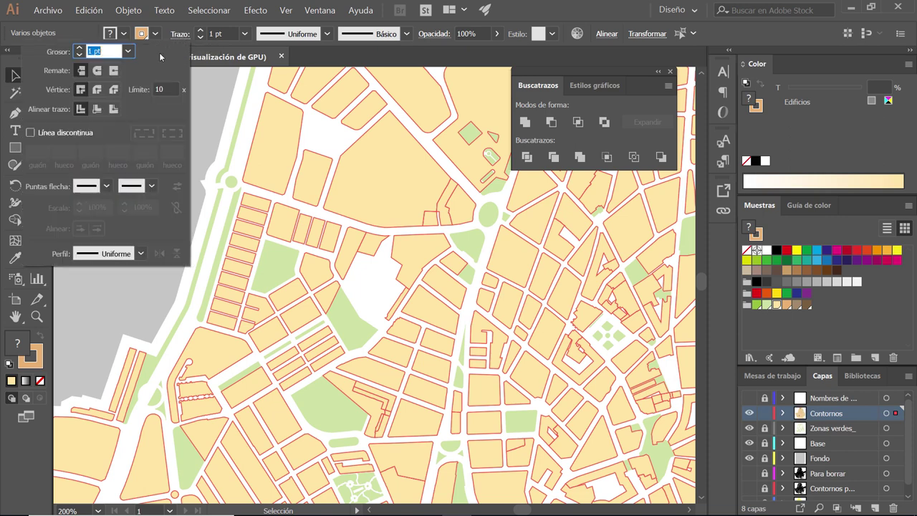
pyautogui.click(95, 91)
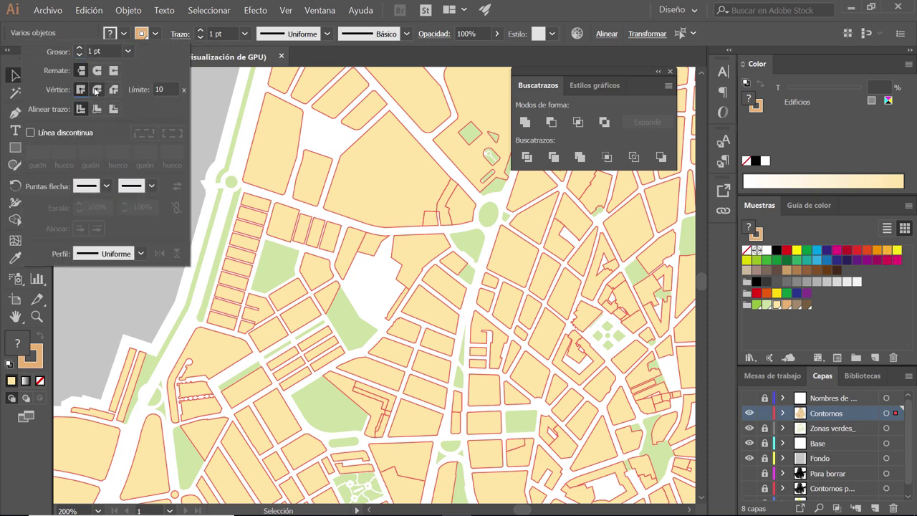
pyautogui.click(210, 108)
pyautogui.moveTo(333, 180)
pyautogui.mouseDown()
pyautogui.moveTo(291, 180)
pyautogui.moveTo(340, 333)
pyautogui.mouseUp()
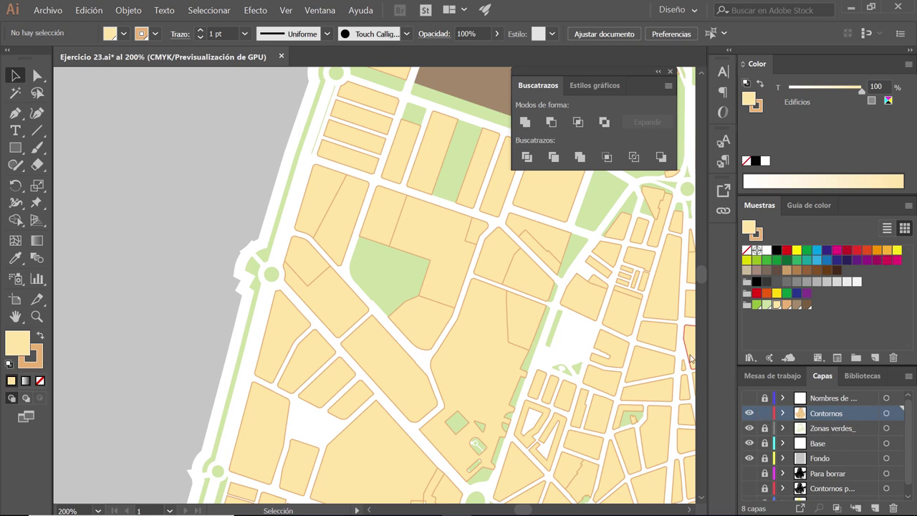
pyautogui.moveTo(690, 358)
pyautogui.mouseDown()
pyautogui.moveTo(495, 293)
pyautogui.moveTo(483, 349)
pyautogui.mouseUp()
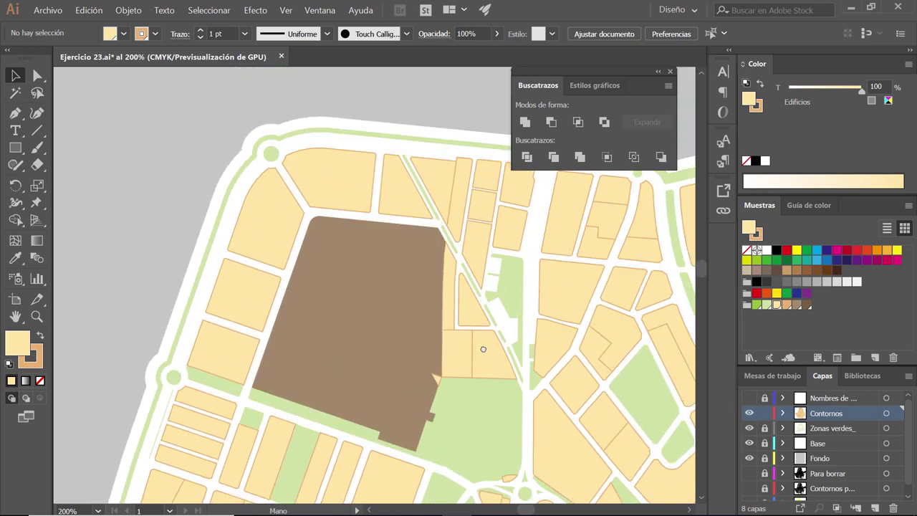
pyautogui.hscroll(3, 487, 344)
pyautogui.scroll(-2, 563, 363)
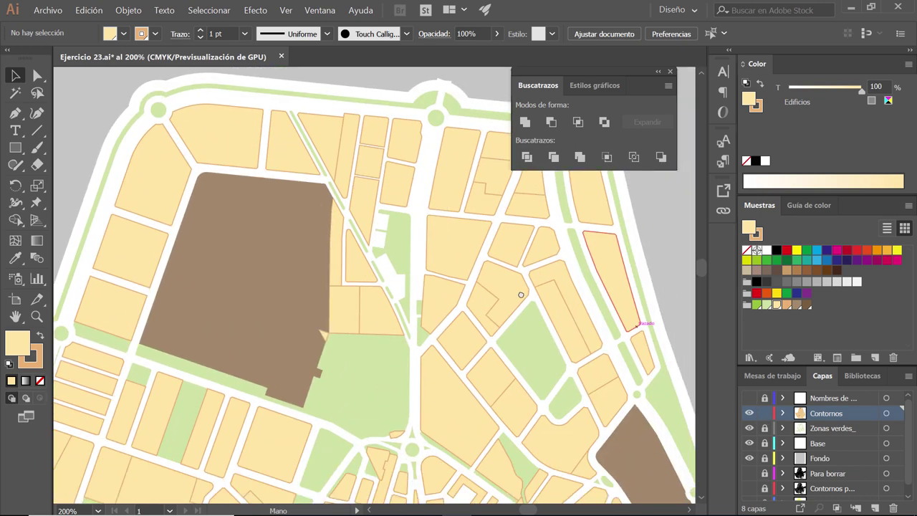
pyautogui.scroll(-2, 545, 347)
pyautogui.scroll(-2, 414, 259)
pyautogui.hscroll(-1, 496, 243)
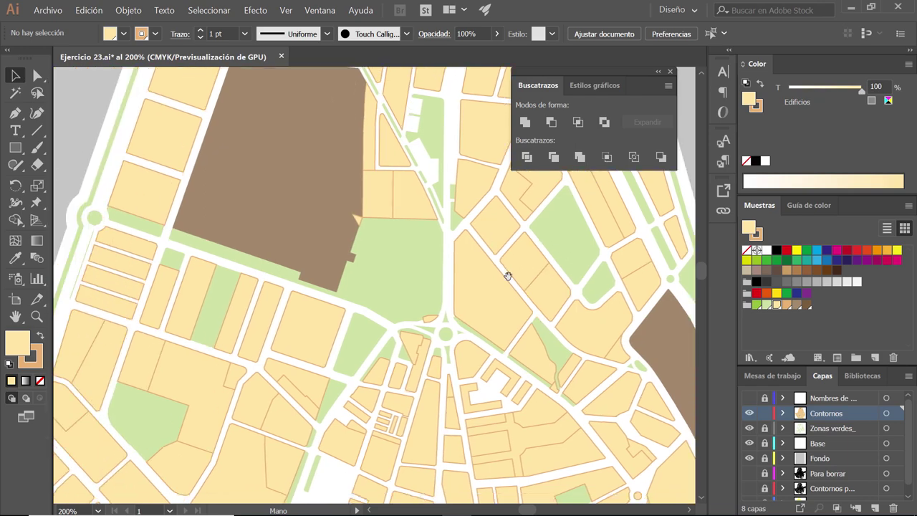
pyautogui.scroll(-2, 539, 313)
pyautogui.hscroll(2, 501, 291)
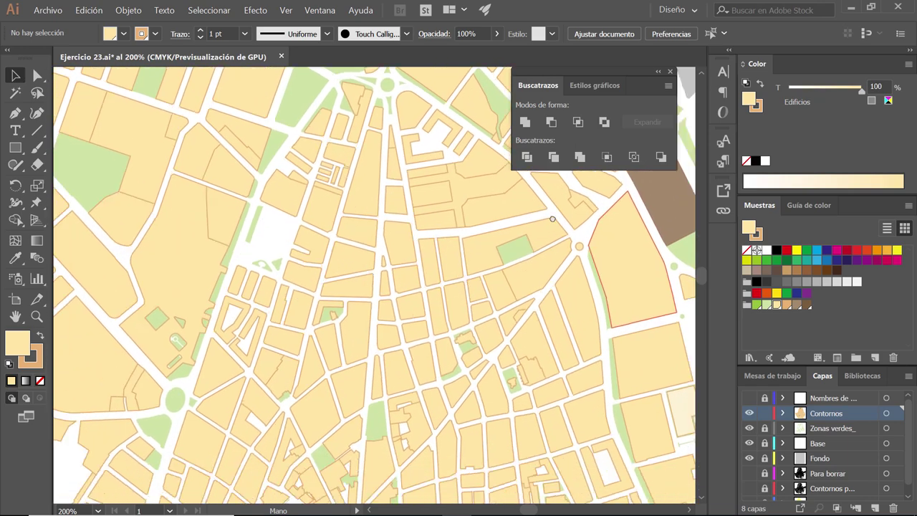
pyautogui.moveTo(516, 253); pyautogui.dragTo(553, 217)
pyautogui.hotkey('alt', 'Tab')
pyautogui.hotkey('alt', 'Tab')
pyautogui.hotkey('alt', 'Tab')
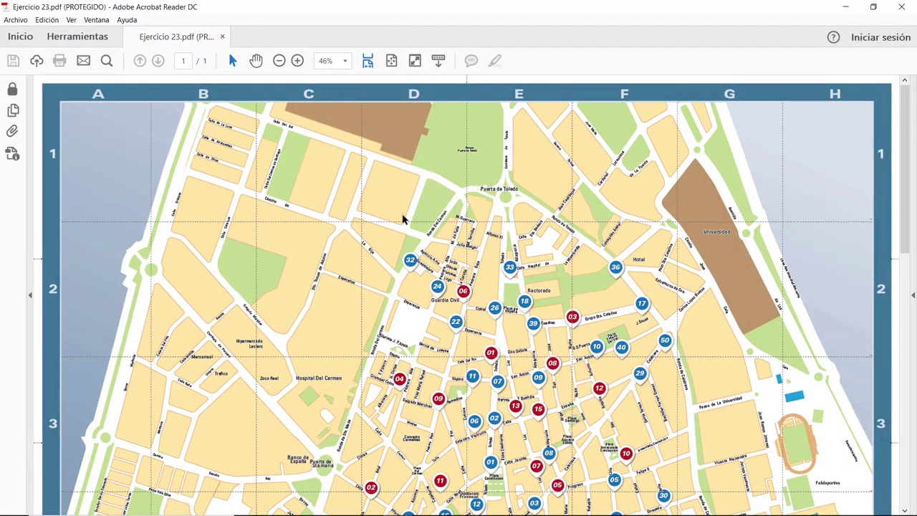
pyautogui.hotkey('alt', 'Tab')
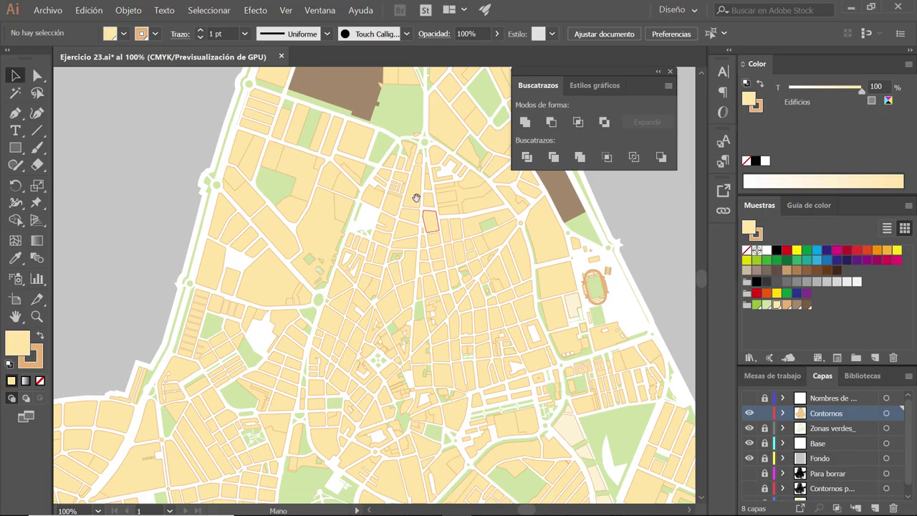
pyautogui.scroll(1, 427, 223)
pyautogui.scroll(1, 283, 210)
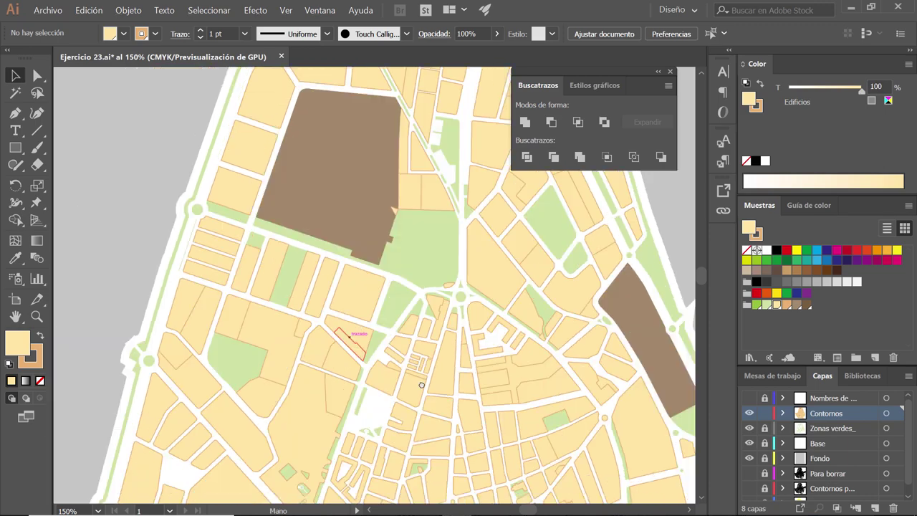
pyautogui.scroll(3, 368, 317)
pyautogui.scroll(3, 430, 200)
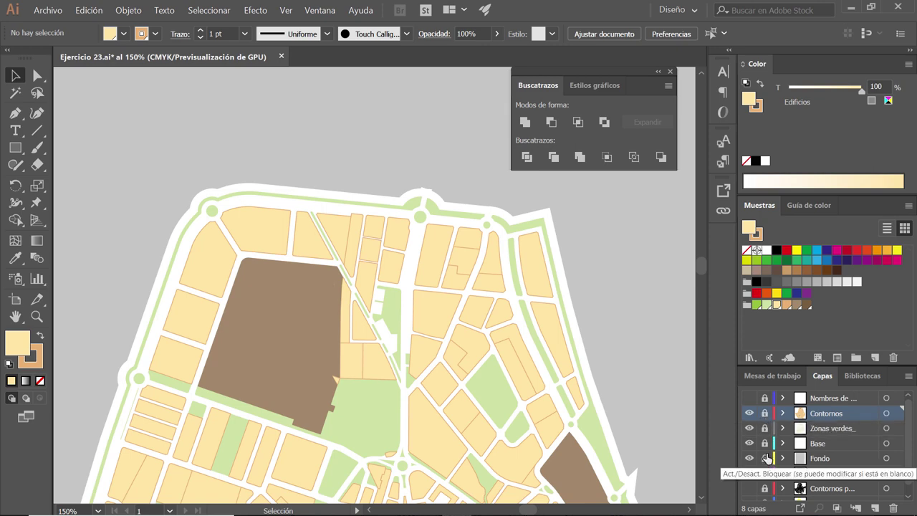
pyautogui.click(764, 443)
pyautogui.click(552, 209)
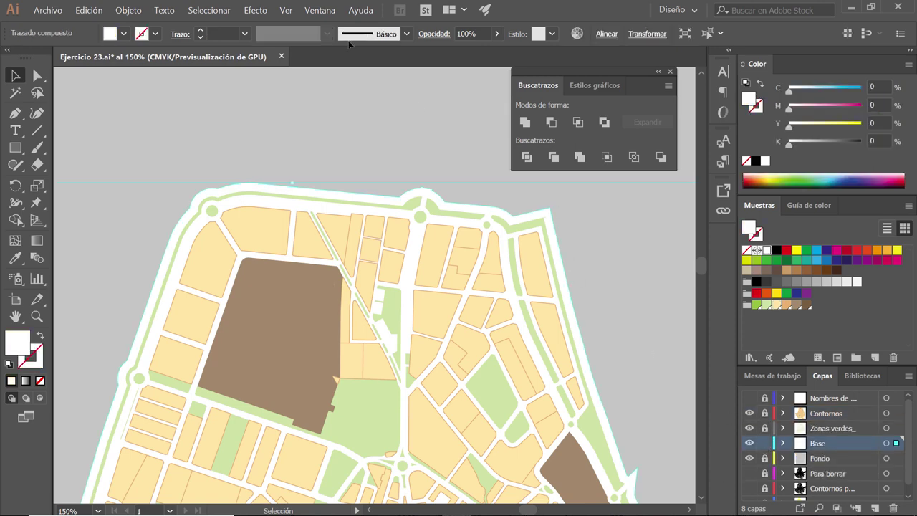
pyautogui.click(252, 11)
pyautogui.moveTo(330, 141)
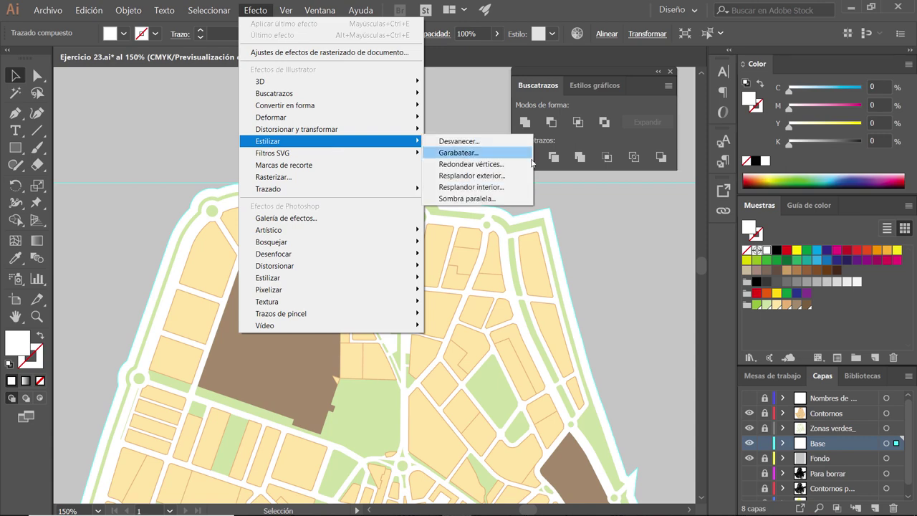
pyautogui.click(500, 164)
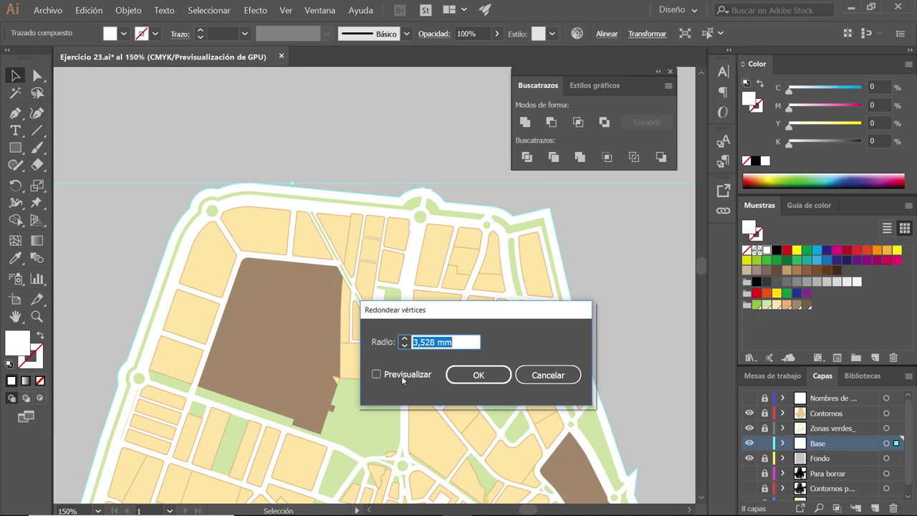
pyautogui.click(401, 375)
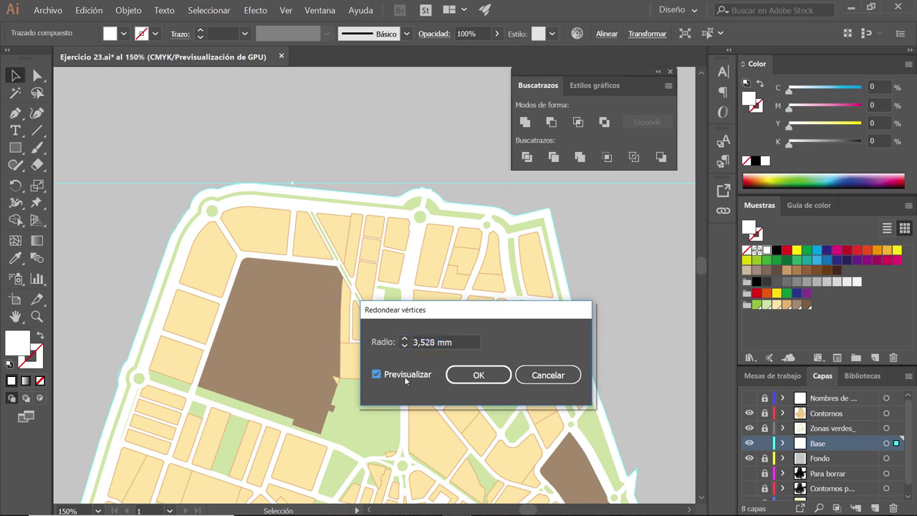
pyautogui.click(538, 377)
pyautogui.click(393, 157)
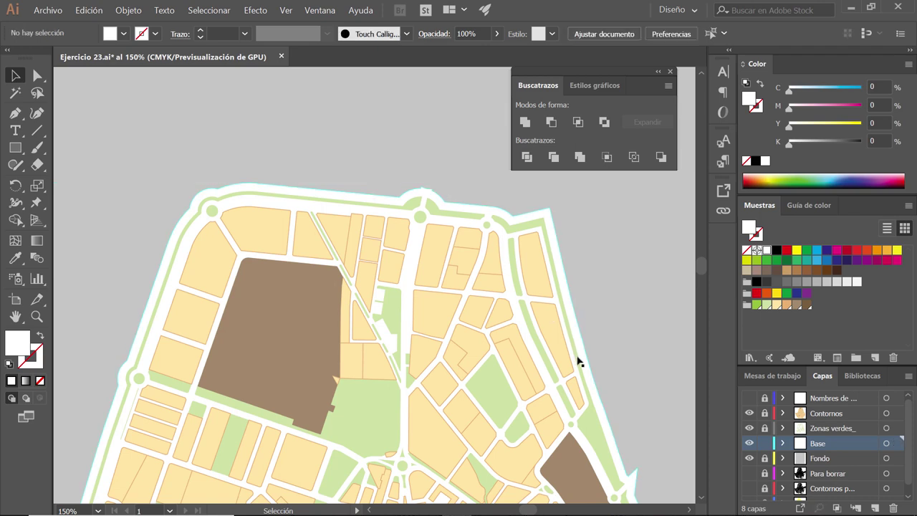
# - Pull the stray spike on the eastern coastline outline back and nudge its anchor into place
pyautogui.moveTo(631, 423); pyautogui.dragTo(446, 179)
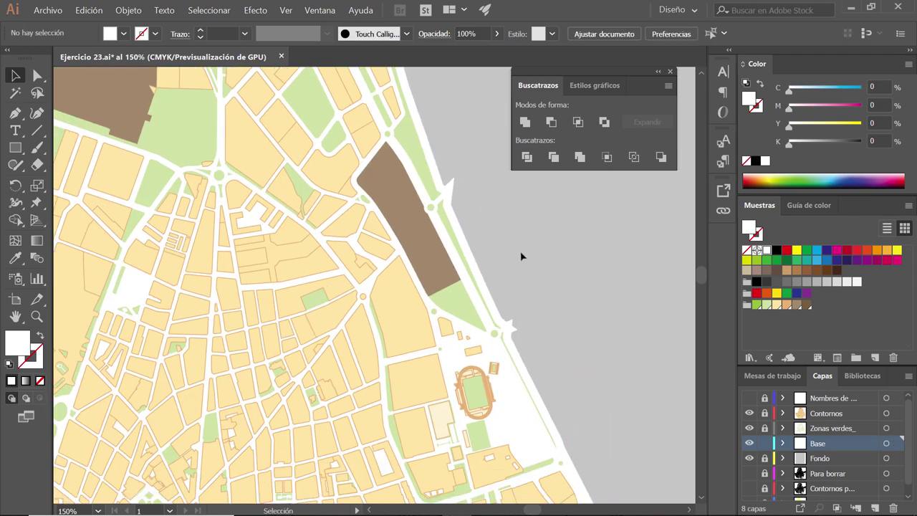
pyautogui.press('a')
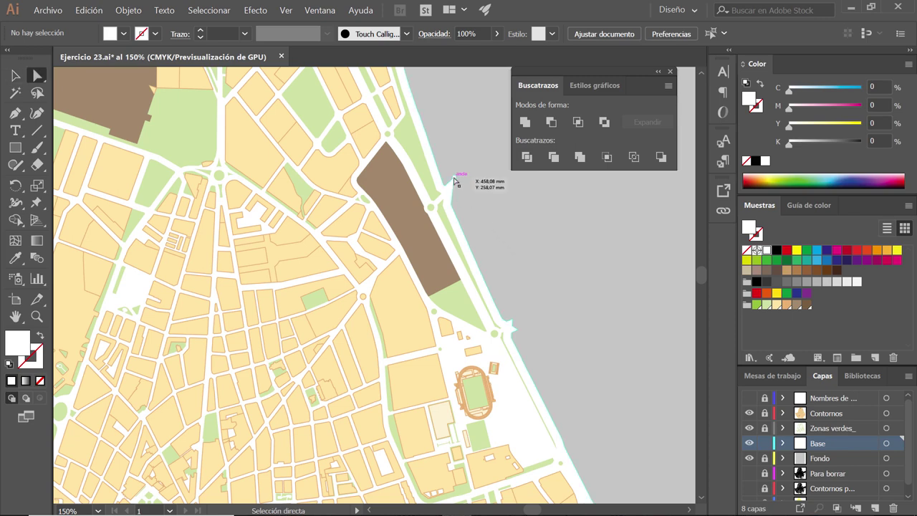
pyautogui.moveTo(452, 179); pyautogui.dragTo(448, 190)
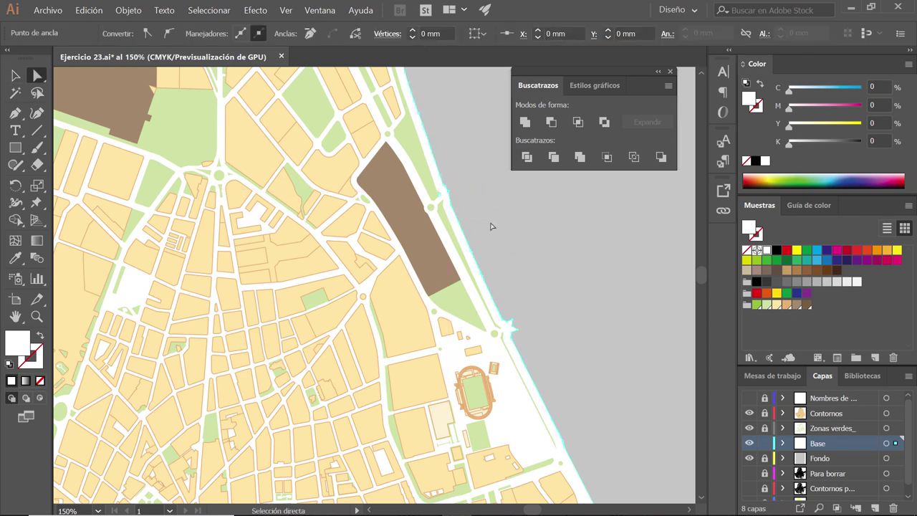
pyautogui.hotkey('ctrl', '+')
pyautogui.moveTo(525, 251); pyautogui.dragTo(520, 256)
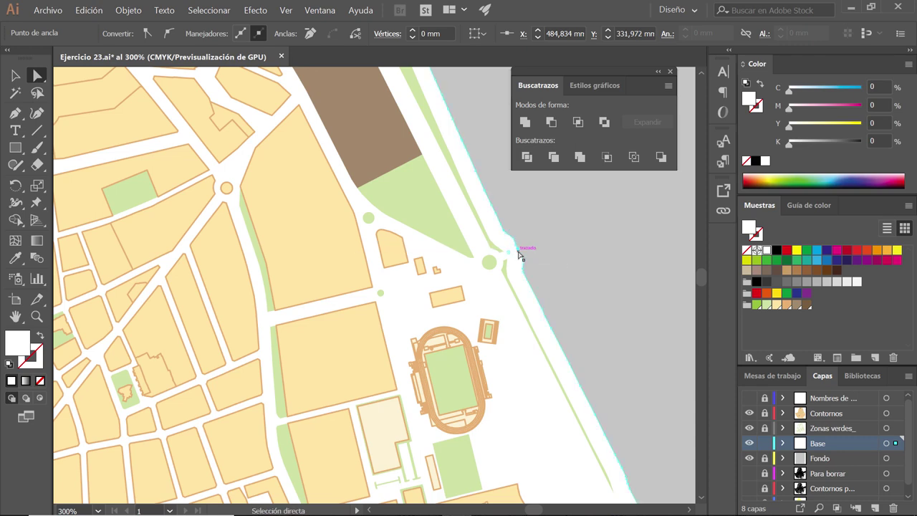
pyautogui.moveTo(520, 255); pyautogui.dragTo(517, 252)
# - Add an anchor point on the base outline with the Pen tool, then clear the selection
pyautogui.press('p')
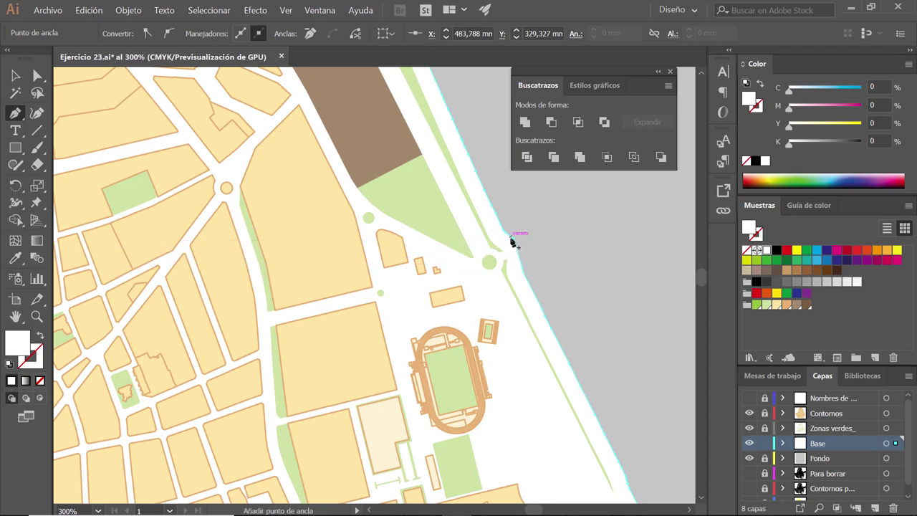
pyautogui.click(513, 242)
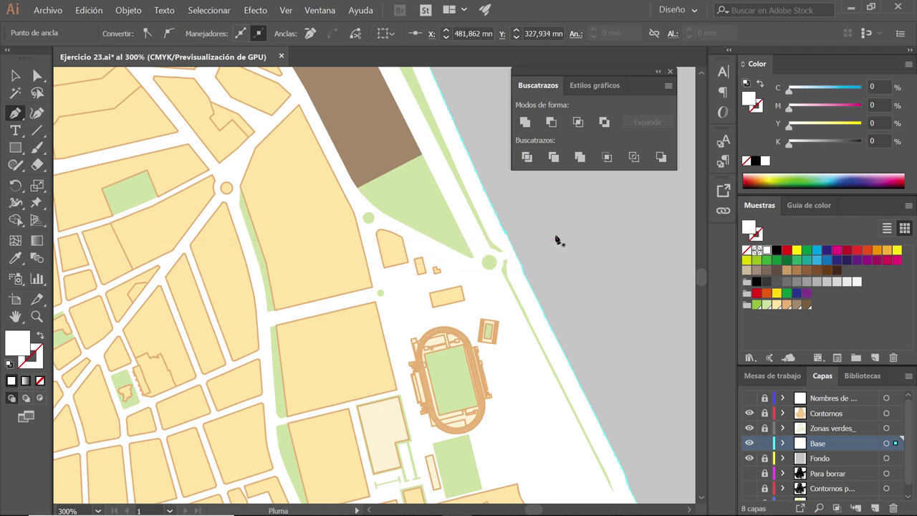
pyautogui.press('v')
pyautogui.click(558, 251)
pyautogui.moveTo(492, 273); pyautogui.dragTo(543, 352)
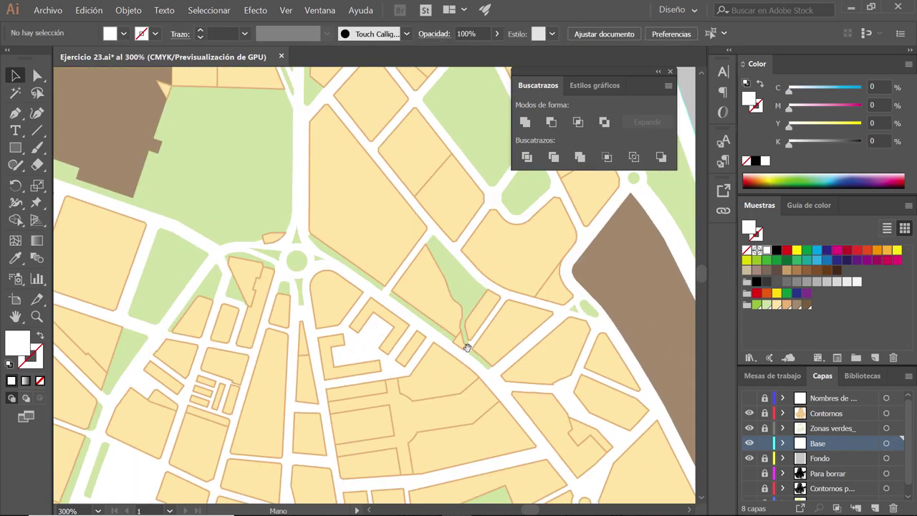
pyautogui.keyDown('alt'); pyautogui.scroll(-1, 400, 310); pyautogui.keyUp('alt')
pyautogui.keyDown('alt'); pyautogui.scroll(-1, 400, 309); pyautogui.keyUp('alt')
# - Zoom out to the whole map and turn on every layer in the Layers eye column
pyautogui.keyDown('alt'); pyautogui.scroll(-1, 400, 310); pyautogui.keyUp('alt')
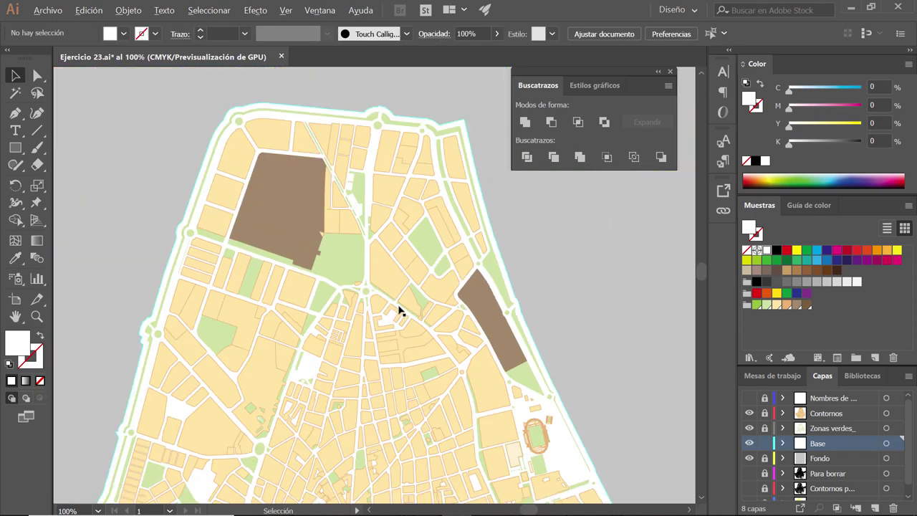
pyautogui.moveTo(322, 256)
pyautogui.mouseDown()
pyautogui.moveTo(384, 210)
pyautogui.moveTo(384, 304)
pyautogui.moveTo(342, 256)
pyautogui.mouseUp()
pyautogui.moveTo(402, 345)
pyautogui.mouseDown()
pyautogui.moveTo(430, 293)
pyautogui.moveTo(425, 323)
pyautogui.moveTo(428, 307)
pyautogui.moveTo(403, 288)
pyautogui.mouseUp()
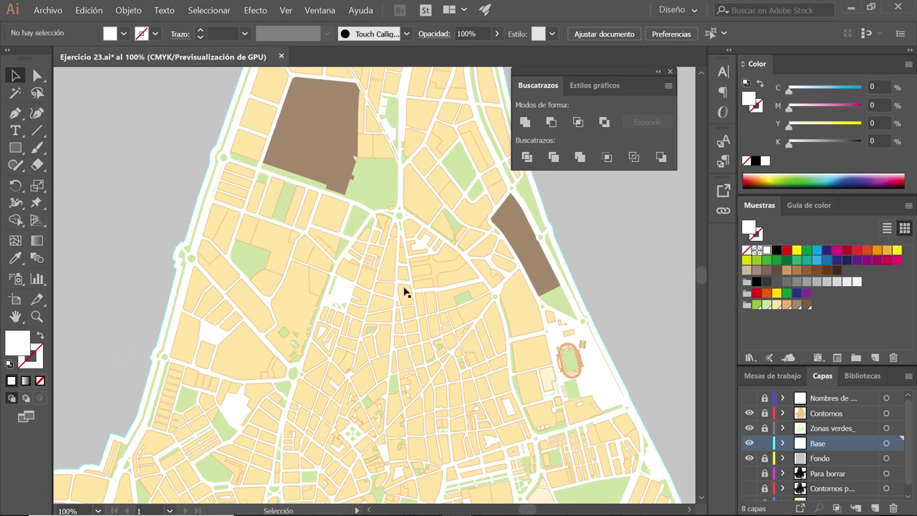
pyautogui.hotkey('ctrl', '-')
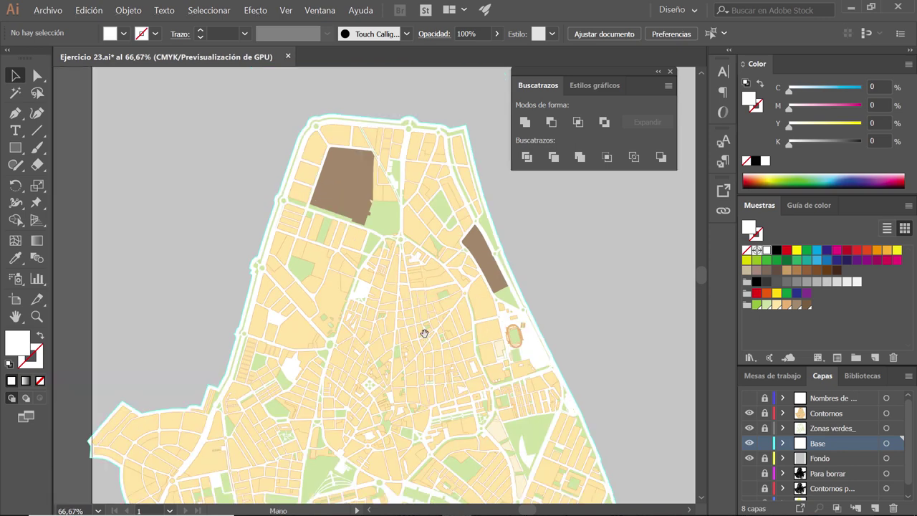
pyautogui.moveTo(424, 333); pyautogui.dragTo(461, 262)
pyautogui.scroll(-1, 908, 446)
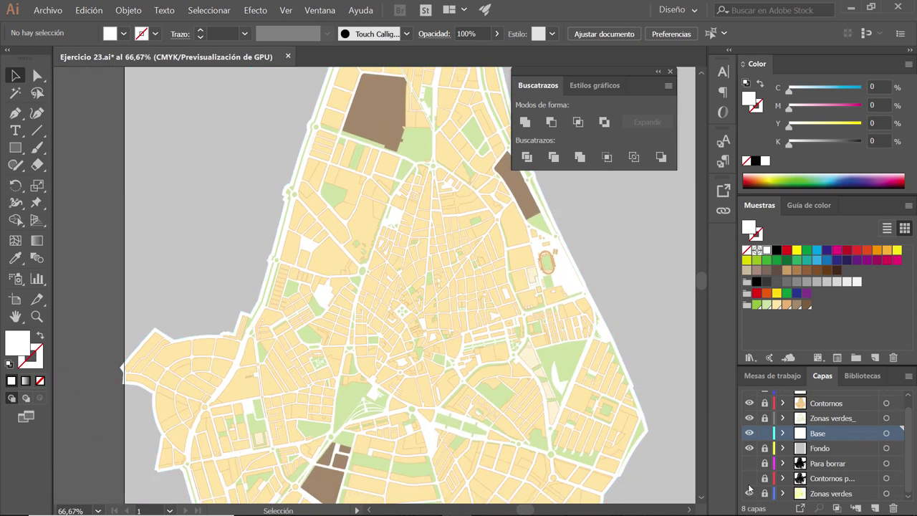
pyautogui.moveTo(749, 493)
pyautogui.mouseDown()
pyautogui.moveTo(749, 390)
pyautogui.moveTo(750, 402)
pyautogui.mouseUp()
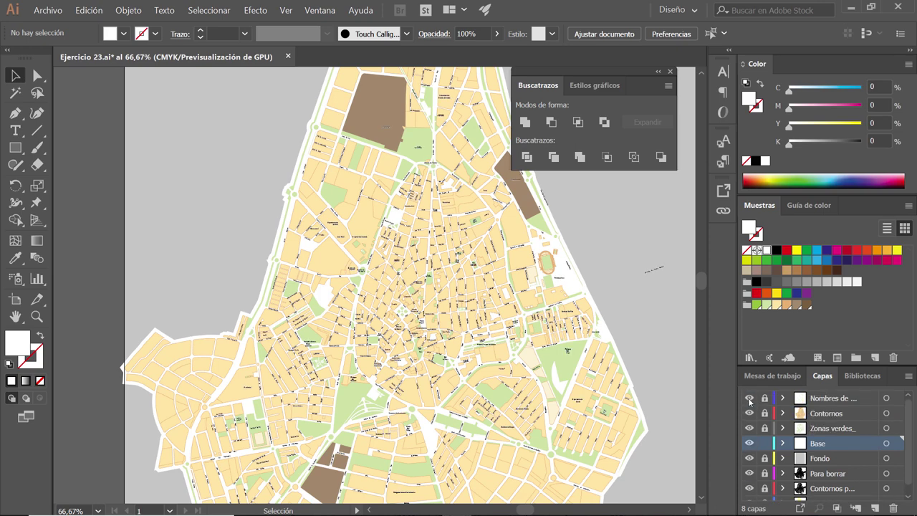
# - Hide all layers and rename the bottom green layer 'Zonas verdes_Original'
pyautogui.click(749, 443)
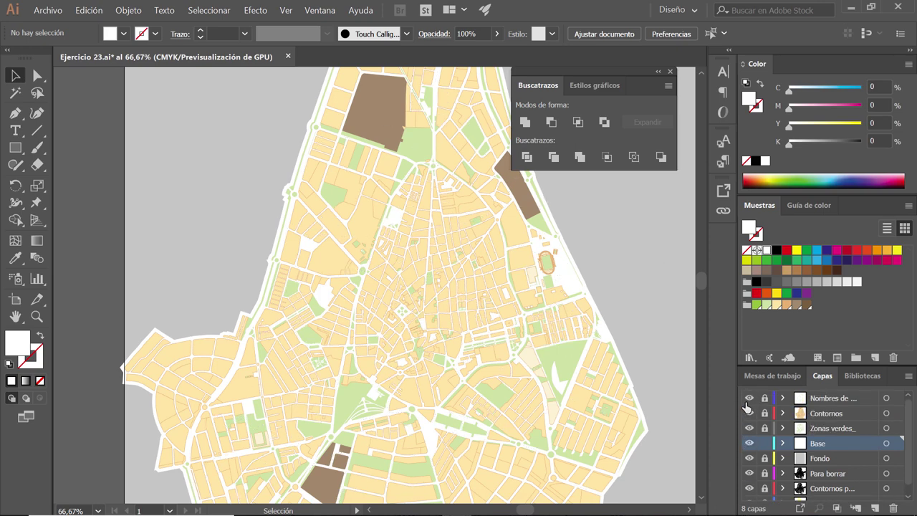
pyautogui.moveTo(748, 433); pyautogui.dragTo(753, 482)
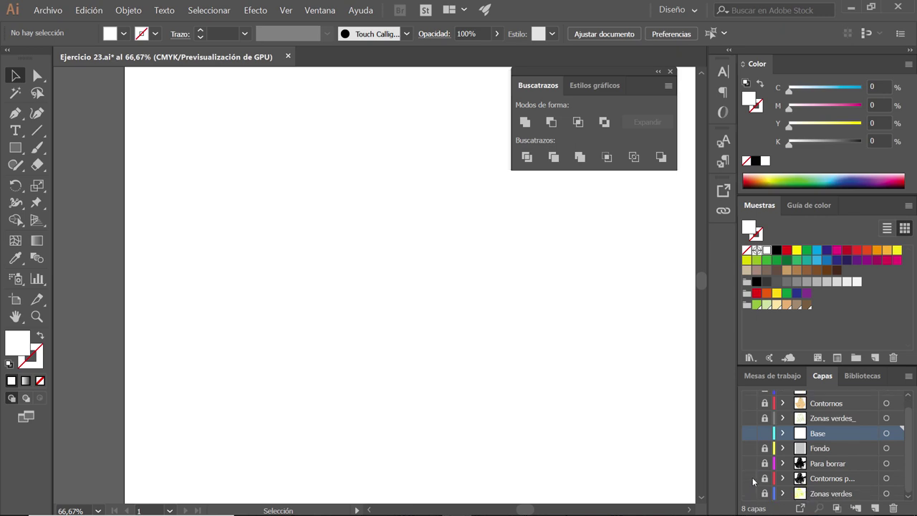
pyautogui.click(749, 494)
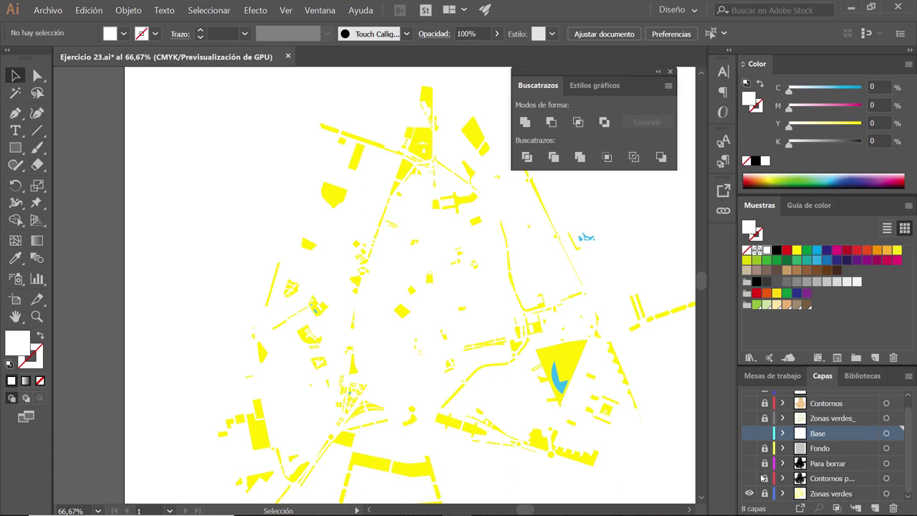
pyautogui.click(749, 493)
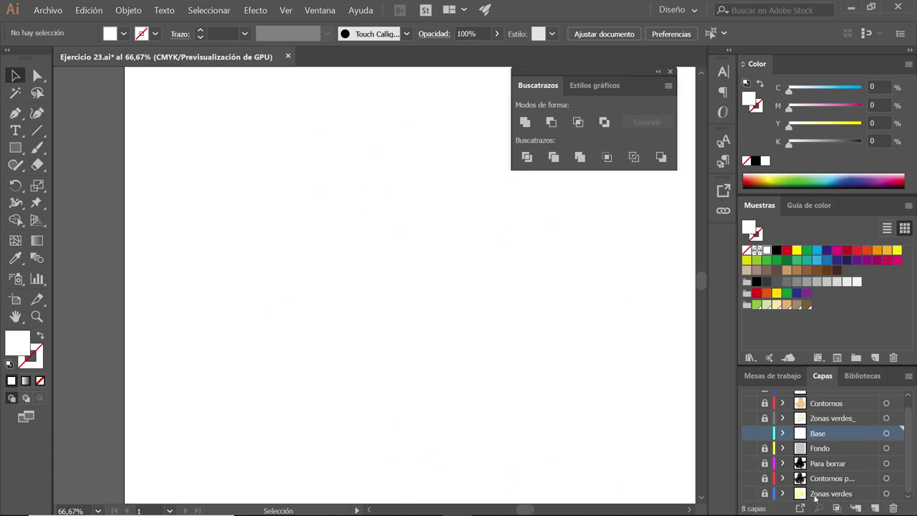
pyautogui.doubleClick(839, 493)
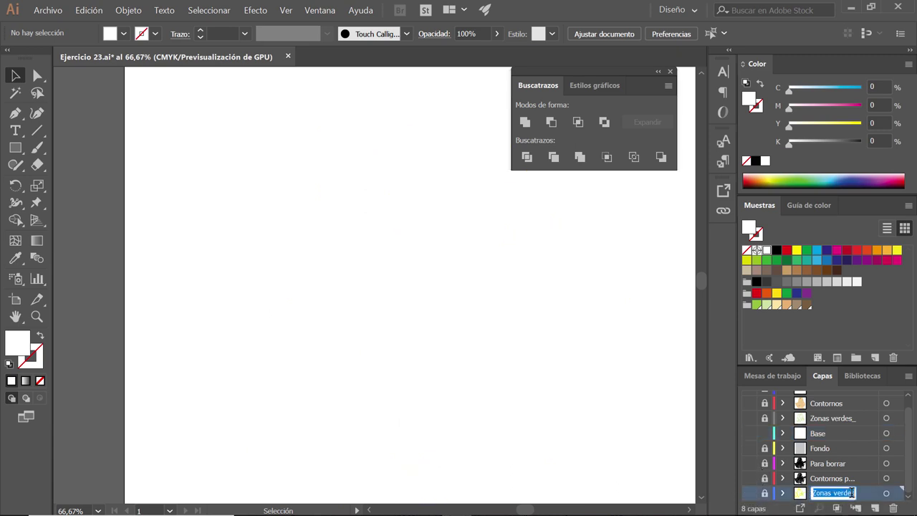
pyautogui.click(851, 493)
pyautogui.write('_')
pyautogui.write('Ori')
pyautogui.press('BackSpace')
pyautogui.write('ri')
pyautogui.write('ginal')
pyautogui.press('Return')
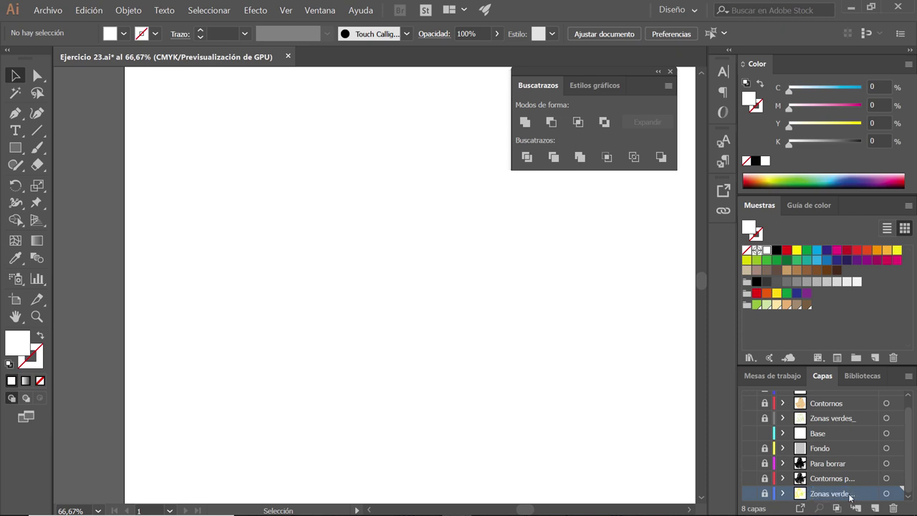
# - Show Contornos, Zonas verdes_, Base and Fondo, and unlock the Fondo grey background
pyautogui.scroll(1, 915, 442)
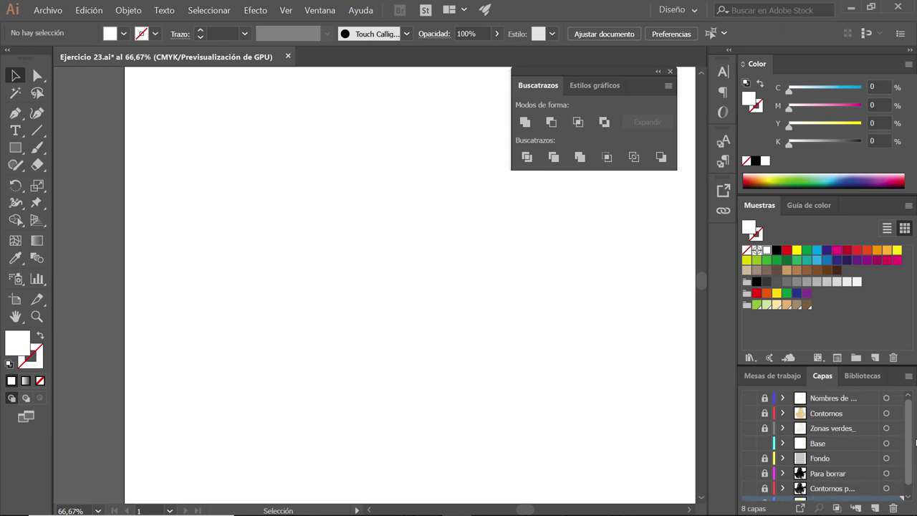
pyautogui.click(749, 413)
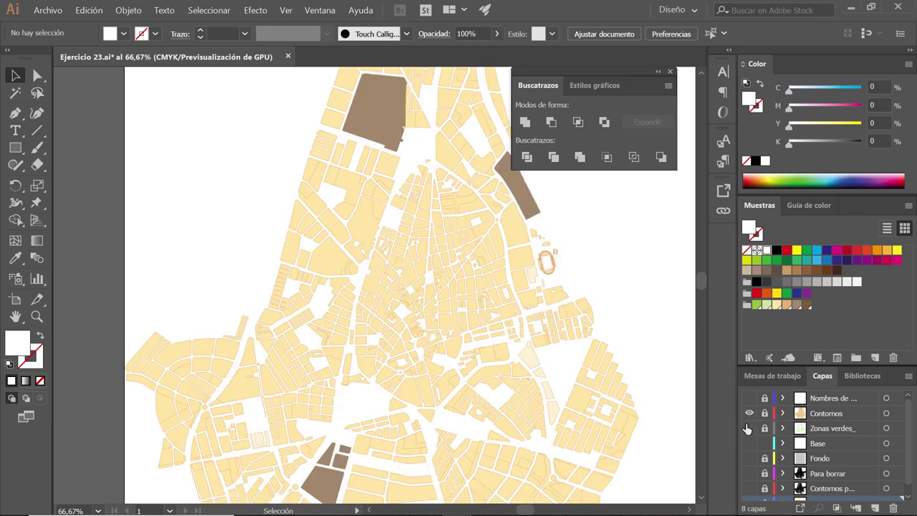
pyautogui.click(749, 429)
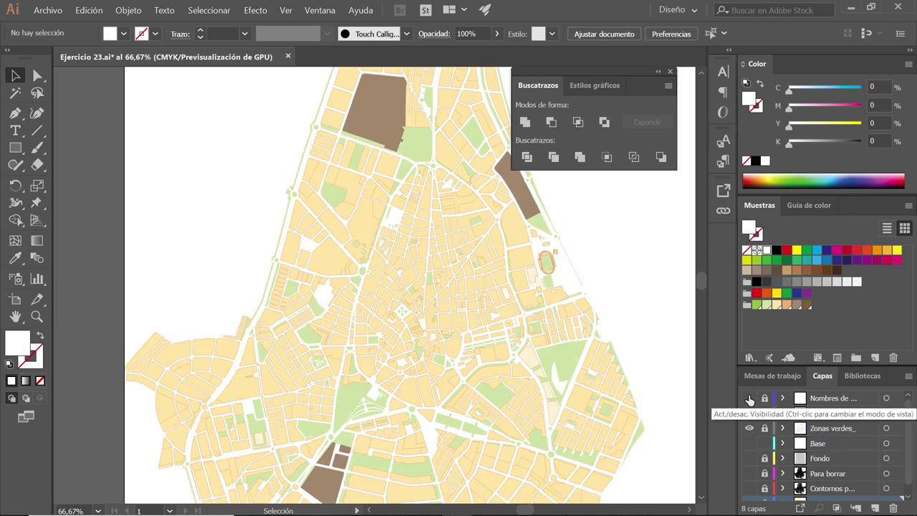
pyautogui.click(749, 444)
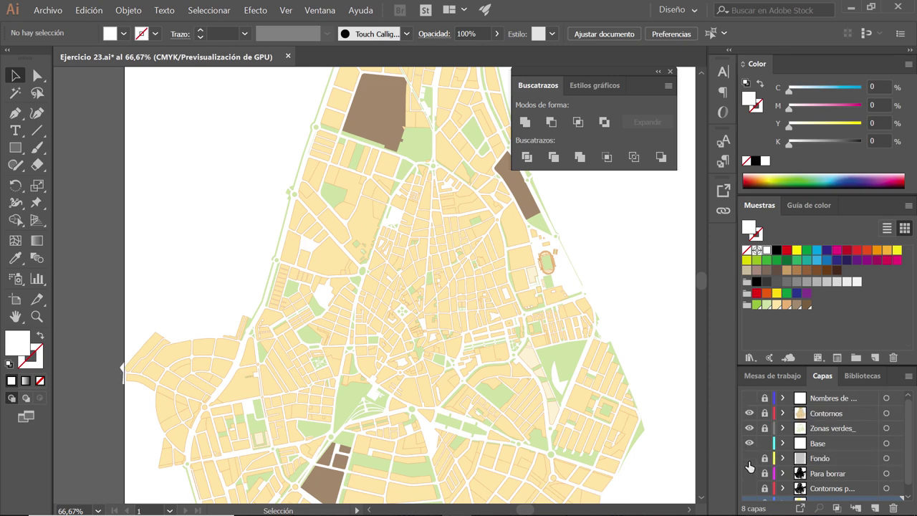
pyautogui.click(749, 460)
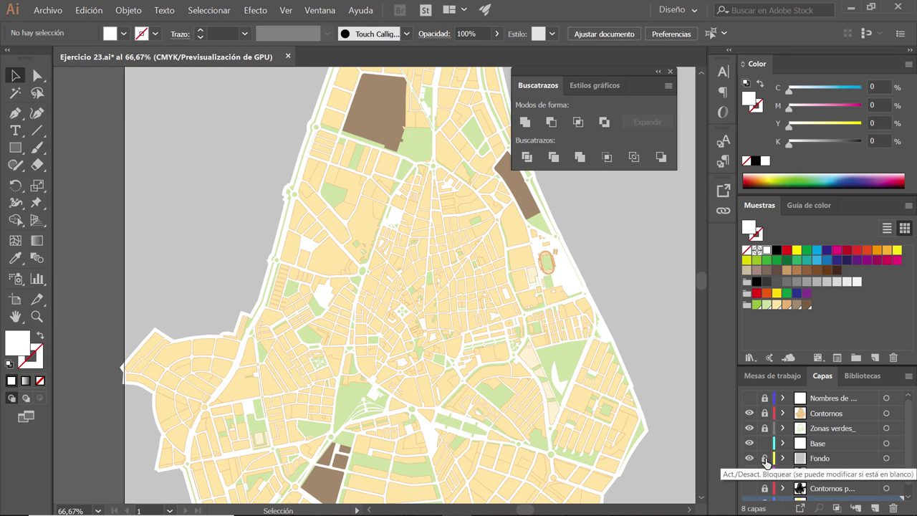
pyautogui.click(764, 443)
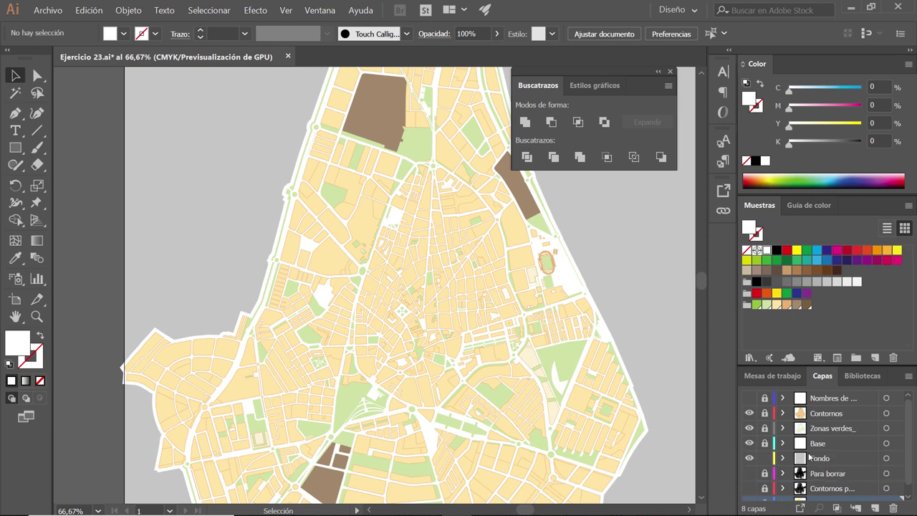
pyautogui.click(637, 294)
pyautogui.scroll(-1, 332, 268)
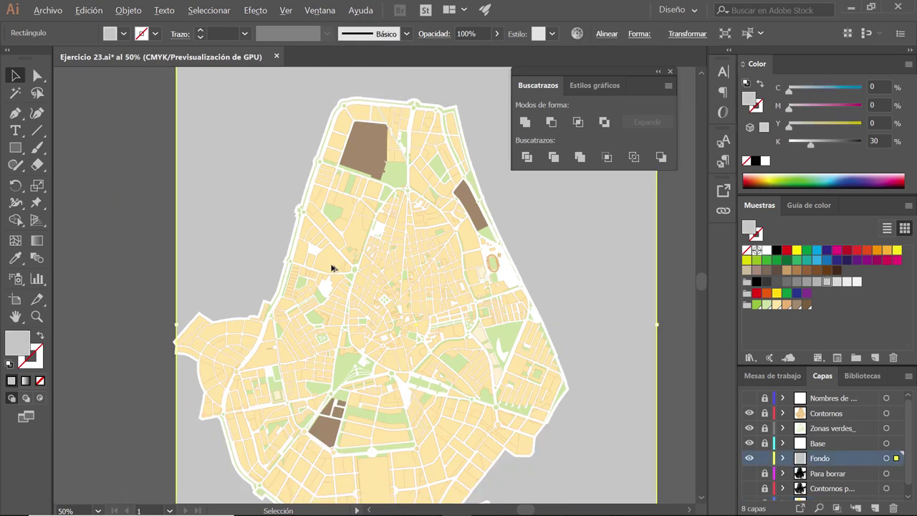
pyautogui.scroll(-1, 332, 268)
pyautogui.click(144, 206)
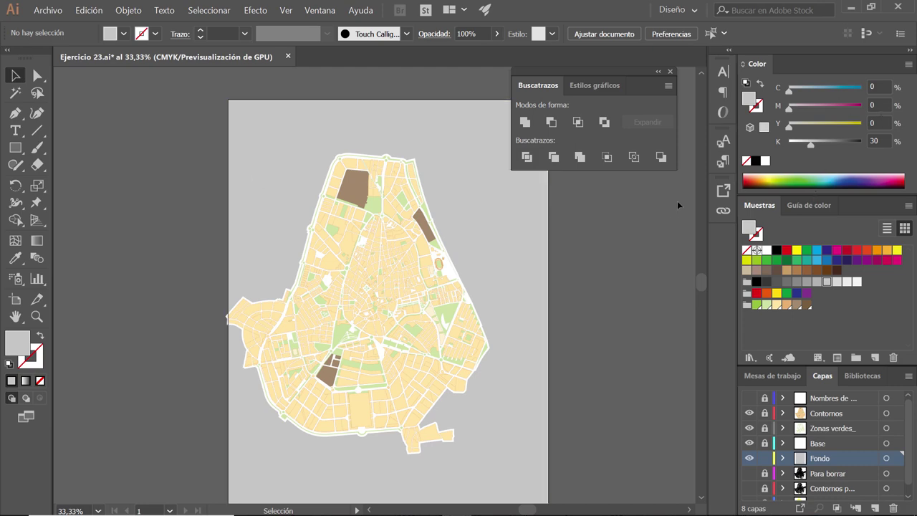
# - Mix CMYK 48/20/22/25 and save it as a global swatch named Fondo
pyautogui.click(885, 85)
pyautogui.press('Tab')
pyautogui.press('Tab')
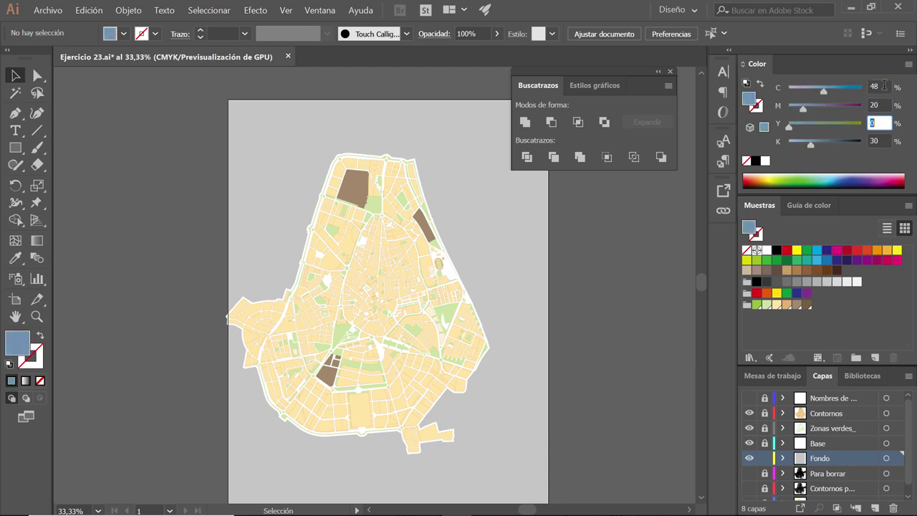
pyautogui.press('Tab')
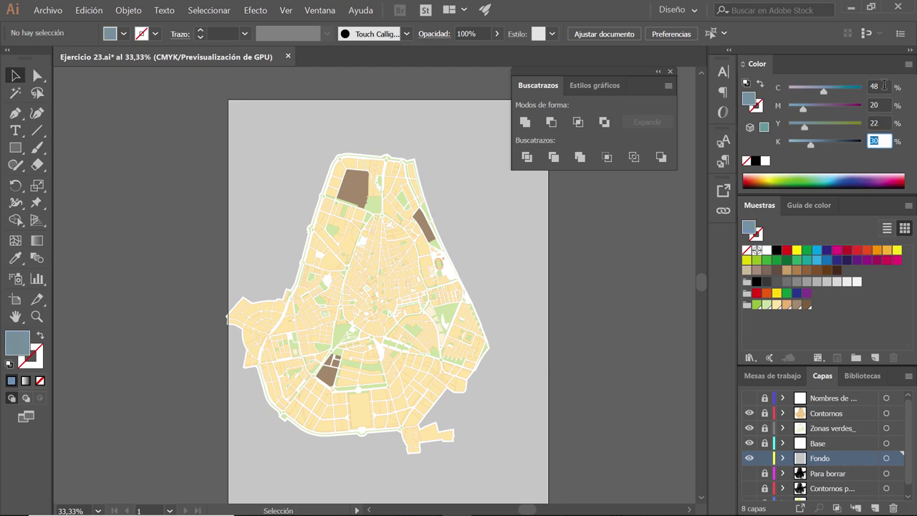
pyautogui.write('25')
pyautogui.click(883, 85)
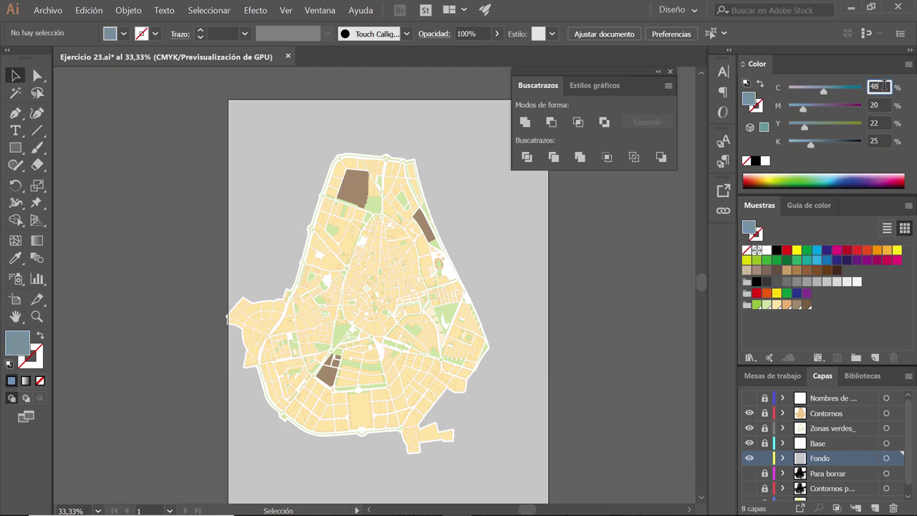
pyautogui.click(910, 65)
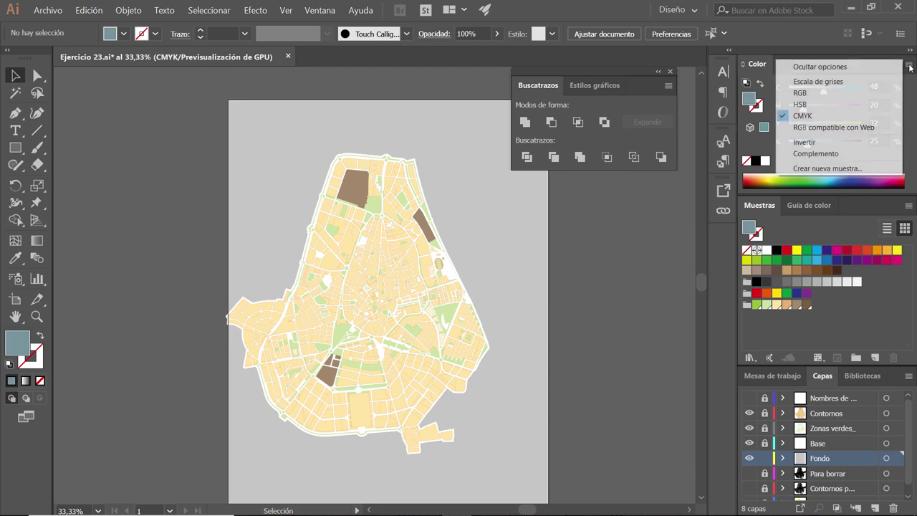
pyautogui.click(848, 169)
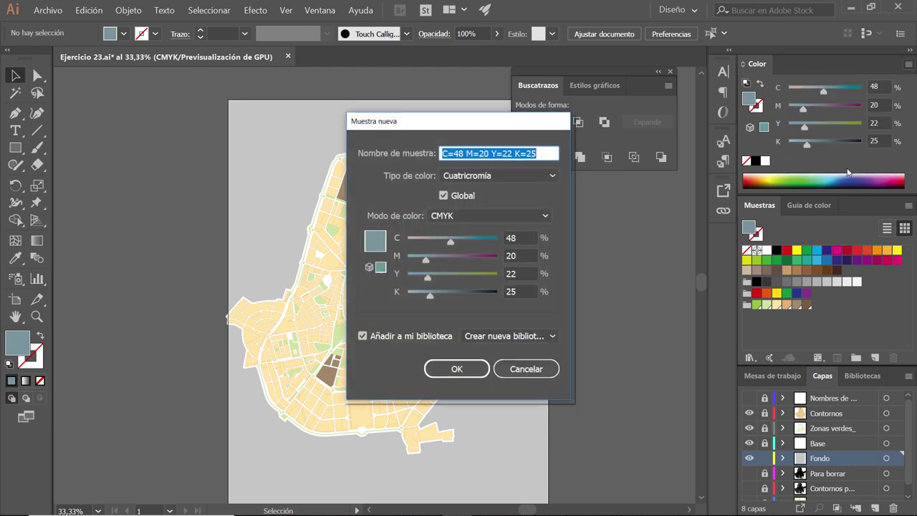
pyautogui.write('Fondo')
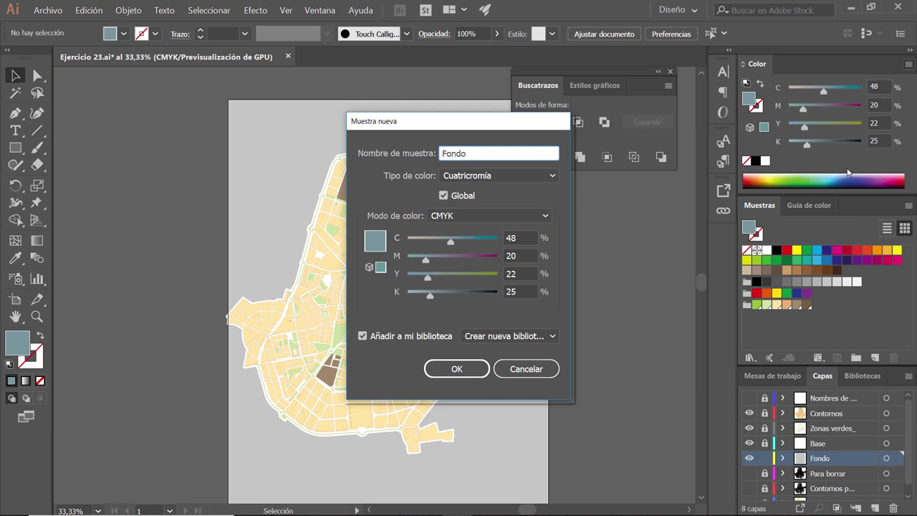
pyautogui.click(469, 370)
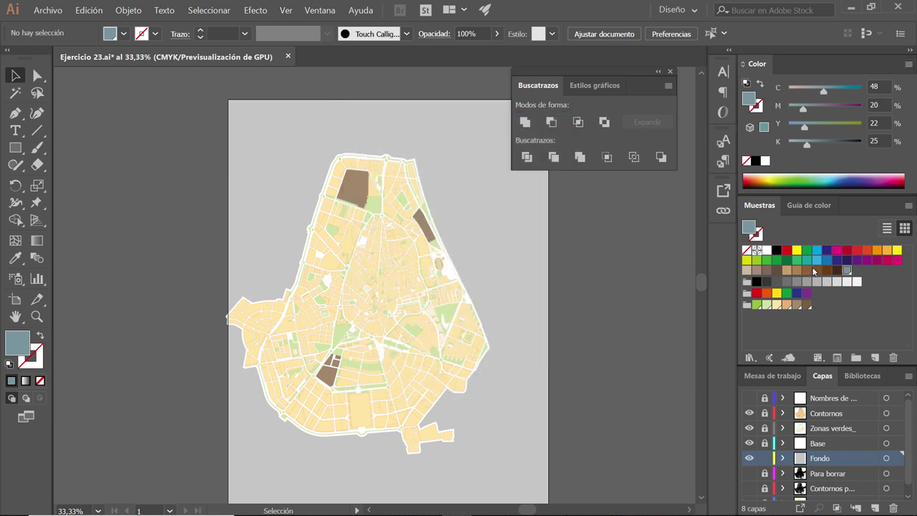
# - Add a 20% tint of Fondo to the swatches, then switch to the Acrobat reference PDF
pyautogui.moveTo(848, 271)
pyautogui.mouseDown()
pyautogui.moveTo(743, 311)
pyautogui.moveTo(748, 305)
pyautogui.mouseUp()
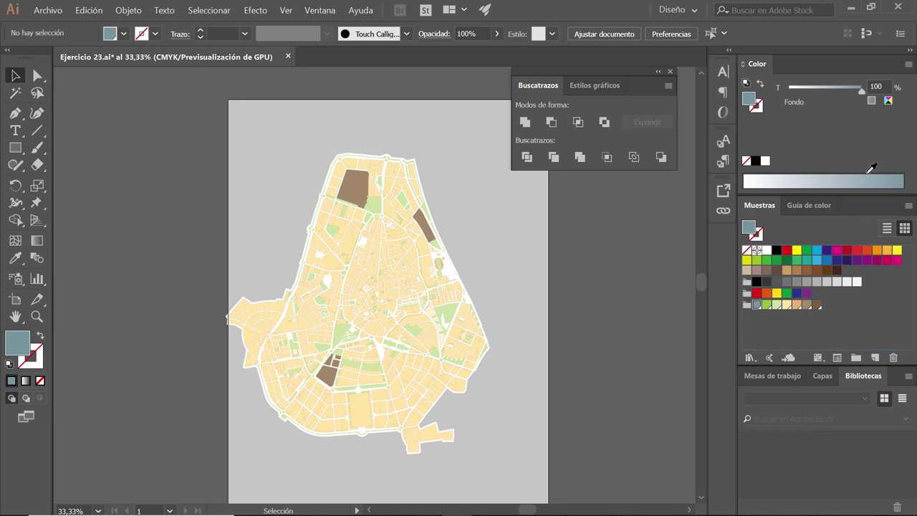
pyautogui.click(874, 86)
pyautogui.write('20')
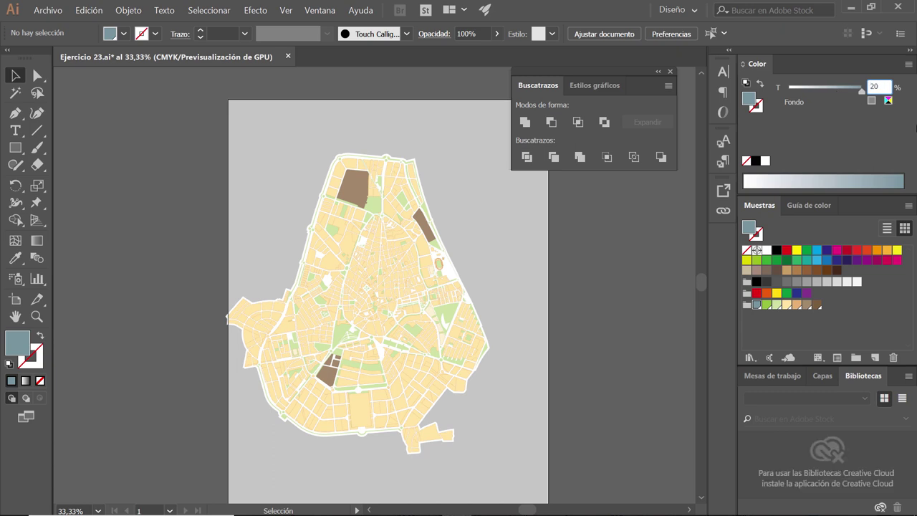
pyautogui.press('Return')
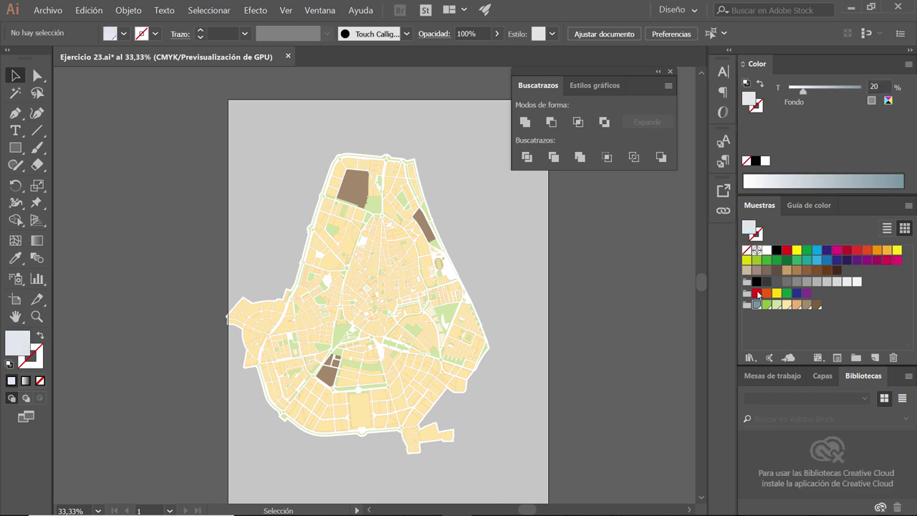
pyautogui.moveTo(753, 106); pyautogui.dragTo(765, 306)
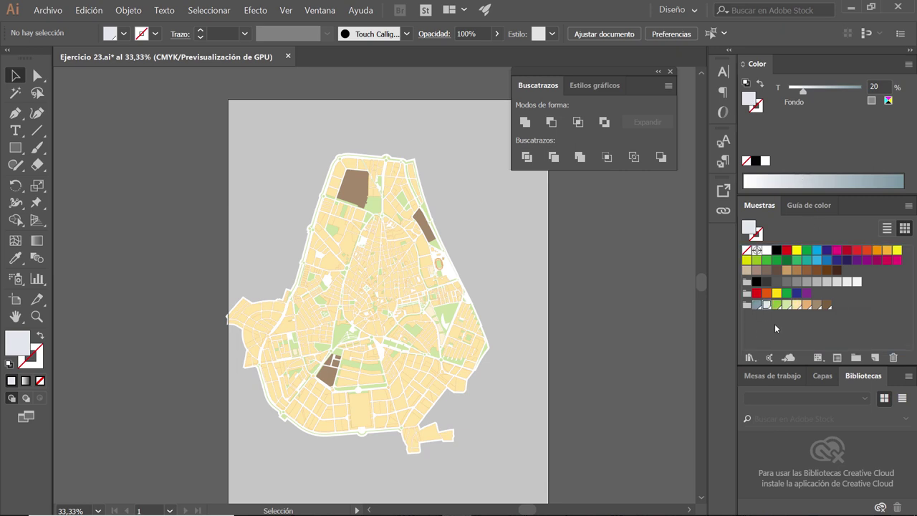
pyautogui.hotkey('alt', 'Tab')
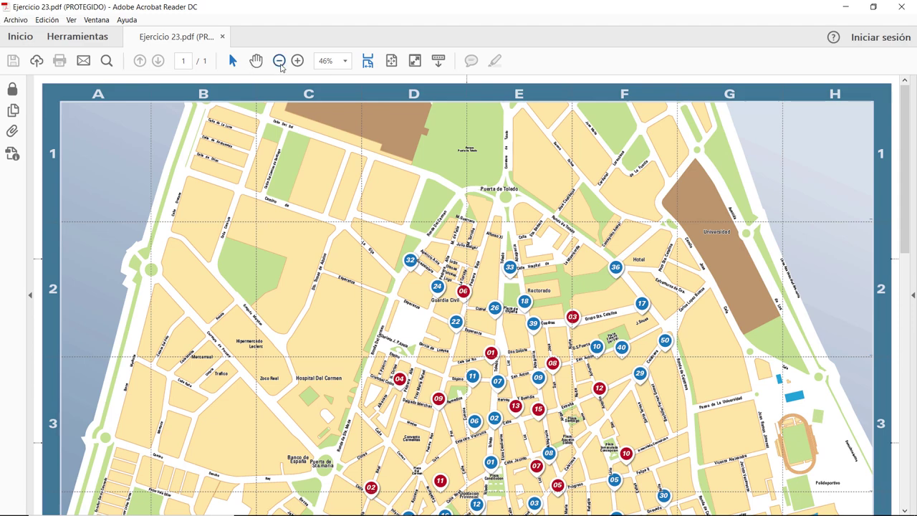
# - Zoom the reference PDF out to 18.4% to see the whole map and legend, then return to Illustrator
pyautogui.click(279, 60)
pyautogui.click(279, 61)
pyautogui.click(278, 61)
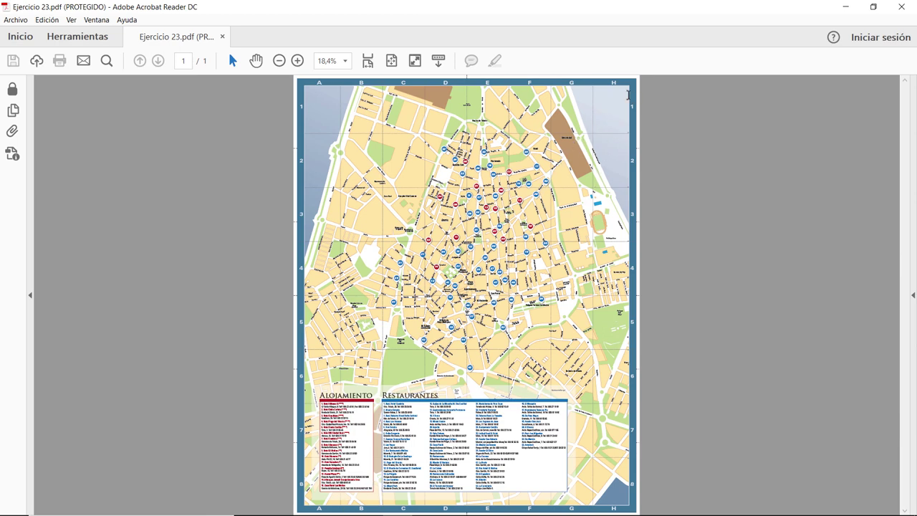
pyautogui.hotkey('alt', 'Tab')
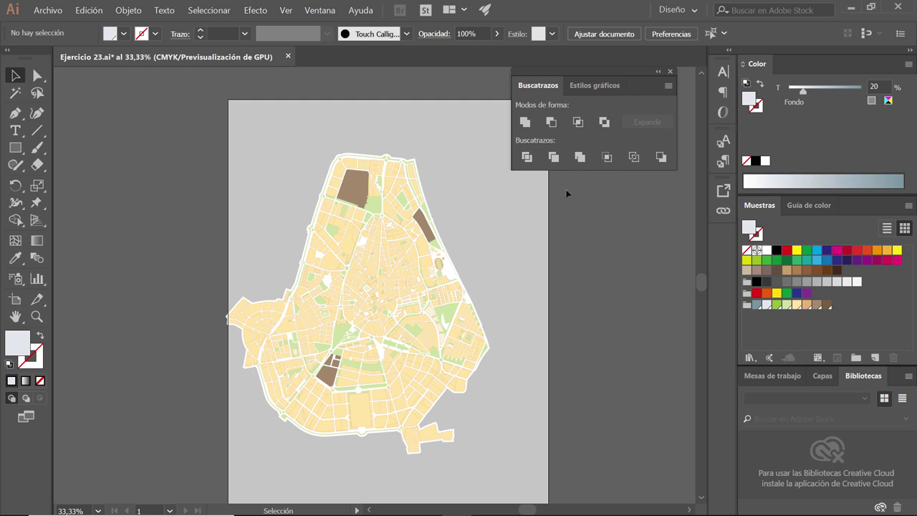
# - Give the grey background rectangle a linear gradient fill
pyautogui.click(493, 210)
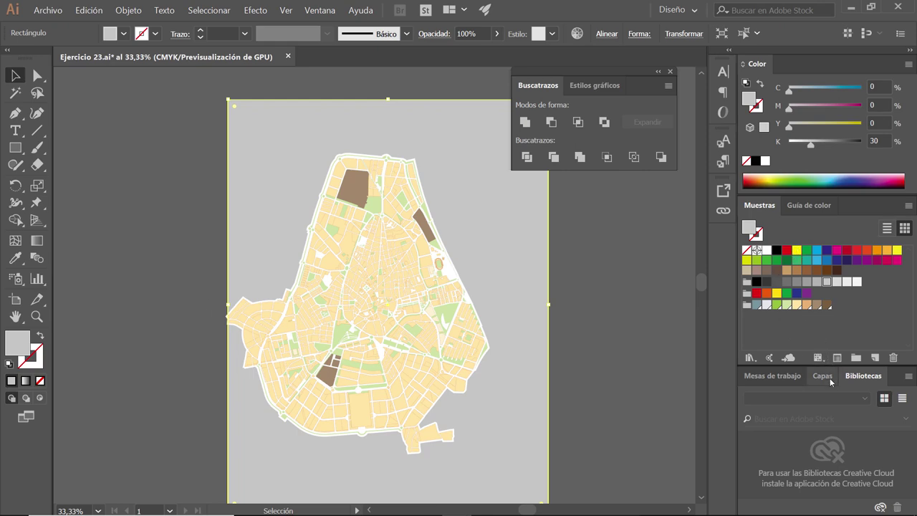
pyautogui.click(669, 72)
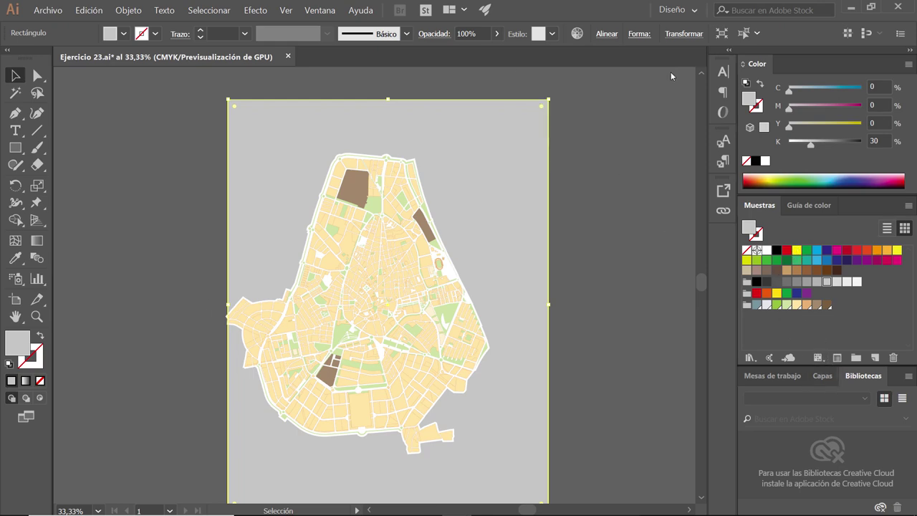
pyautogui.click(319, 10)
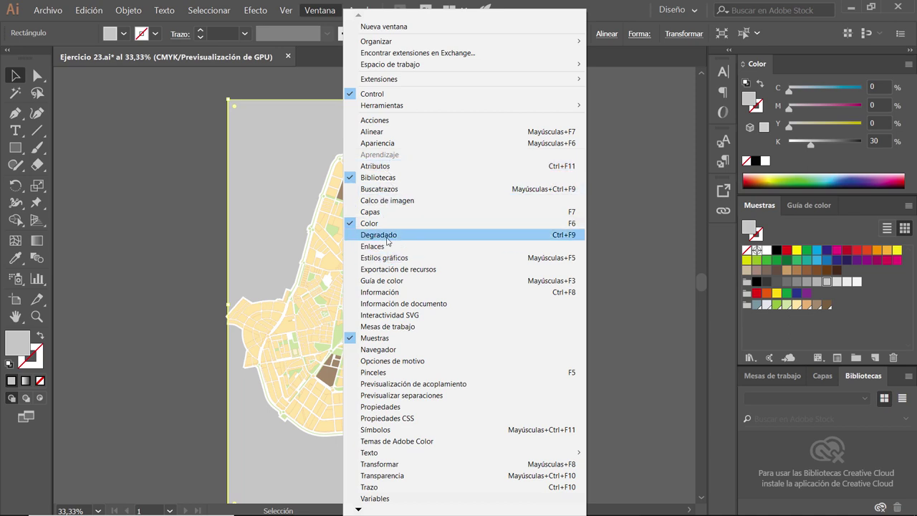
pyautogui.click(387, 235)
pyautogui.click(831, 349)
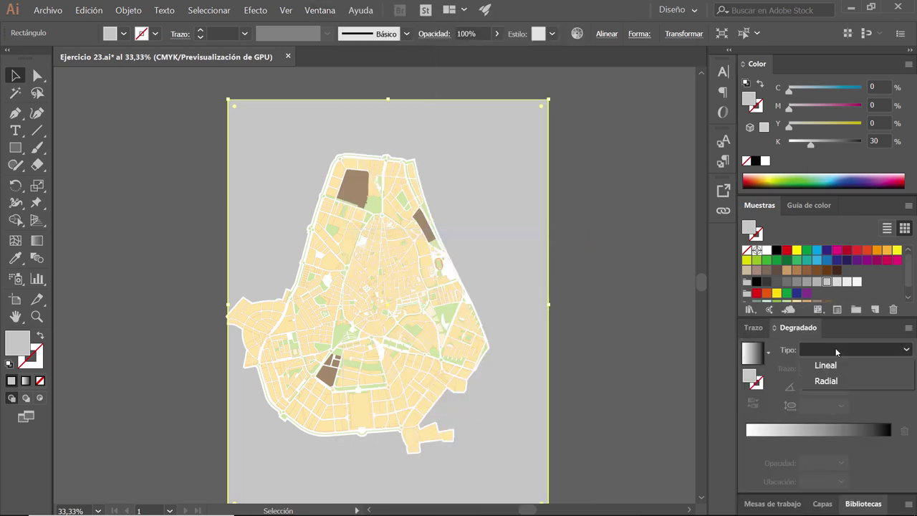
pyautogui.click(832, 363)
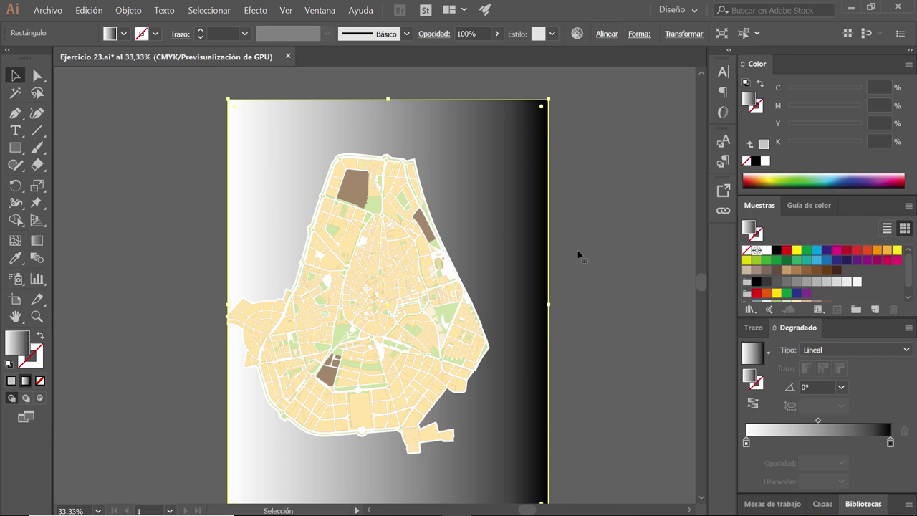
# - Set the gradient stops to the 20% Fondo tint at the start and full Fondo at the end
pyautogui.scroll(-1, 908, 273)
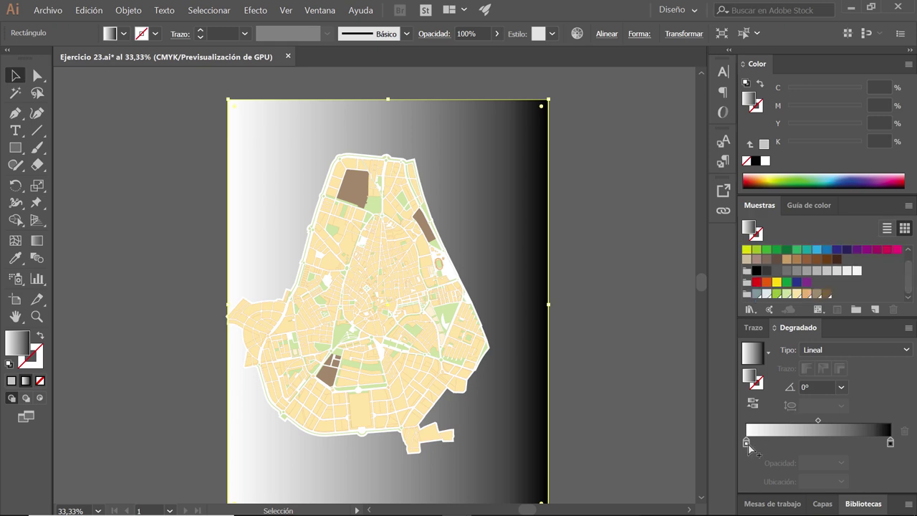
pyautogui.doubleClick(747, 443)
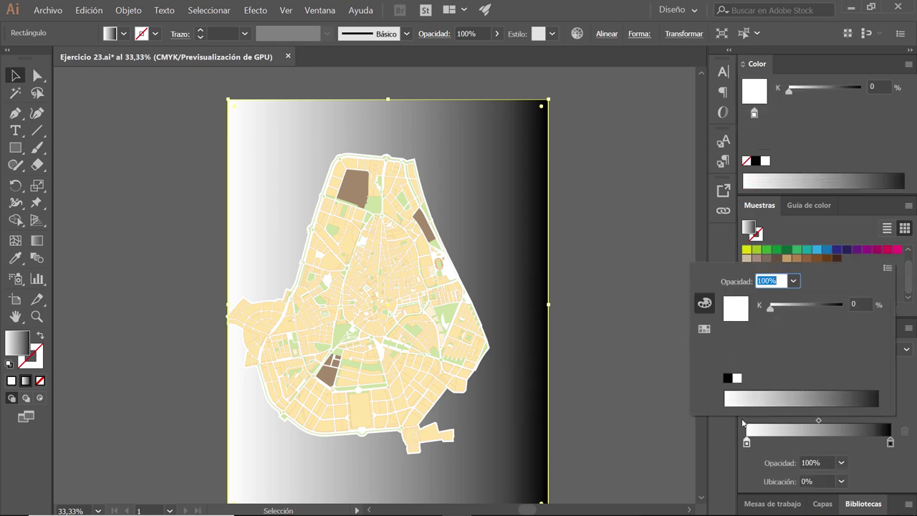
pyautogui.click(704, 329)
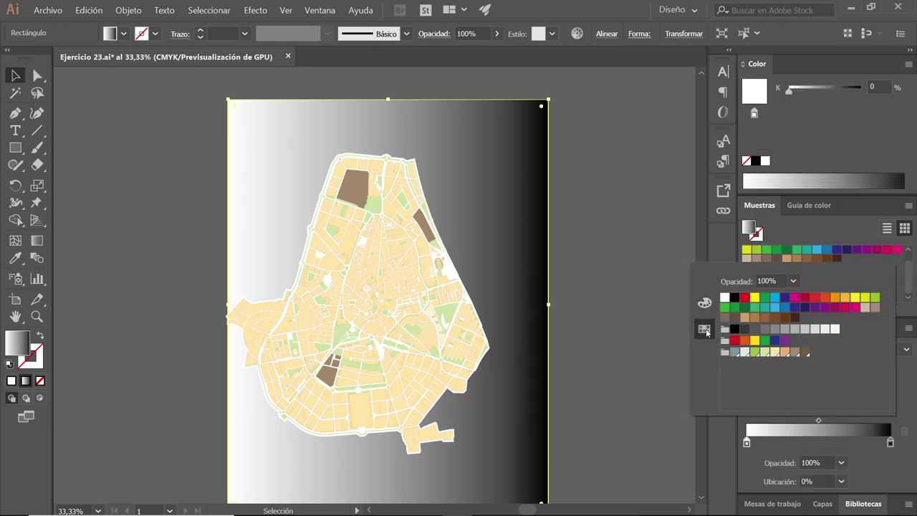
pyautogui.click(745, 356)
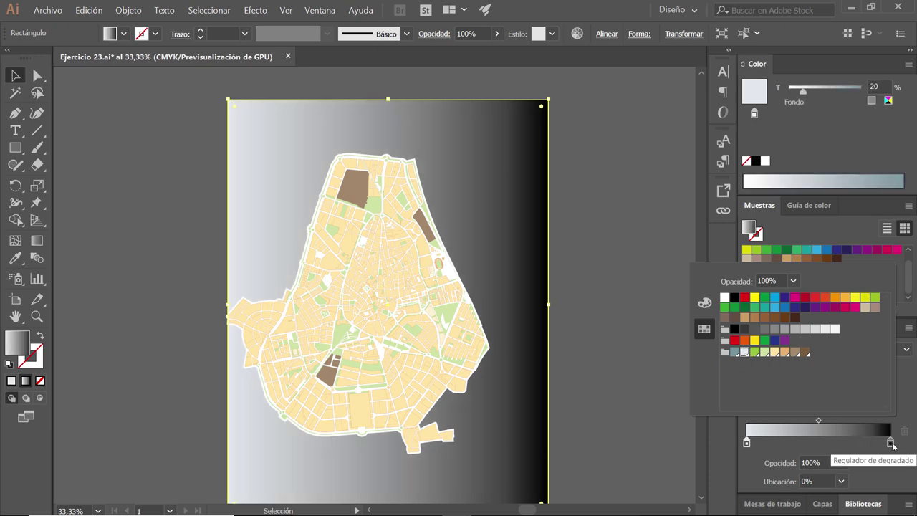
pyautogui.click(891, 442)
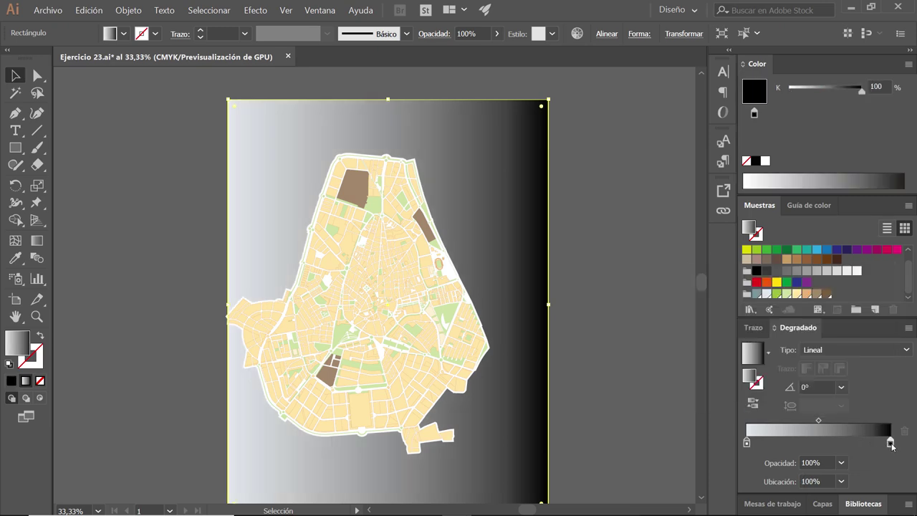
pyautogui.doubleClick(890, 442)
pyautogui.click(737, 353)
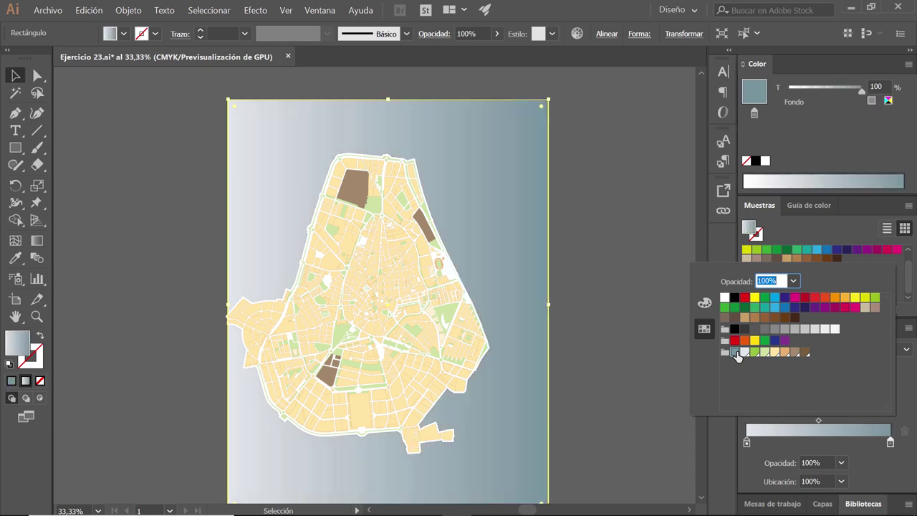
pyautogui.click(910, 392)
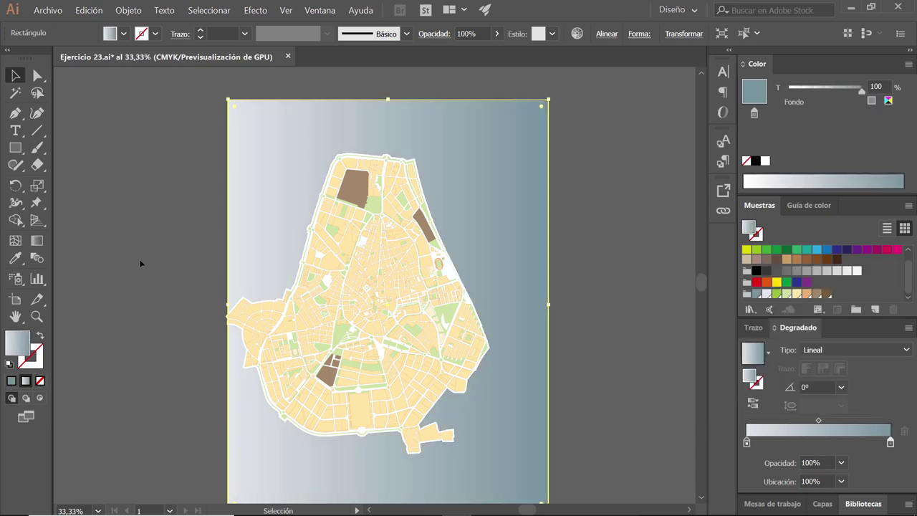
pyautogui.click(37, 241)
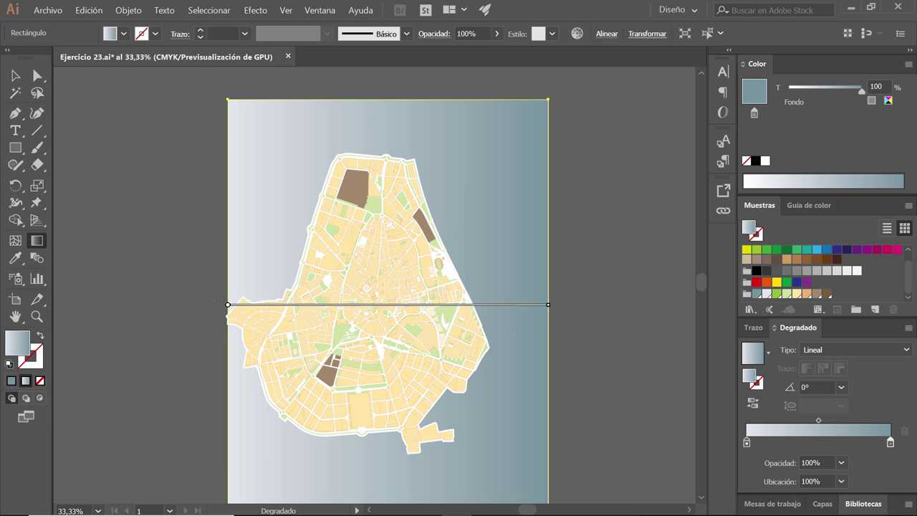
# - Redraw the background gradient at -126°, from the lower map to the top-right corner
pyautogui.moveTo(552, 304)
pyautogui.mouseDown()
pyautogui.moveTo(128, 309)
pyautogui.moveTo(182, 365)
pyautogui.mouseUp()
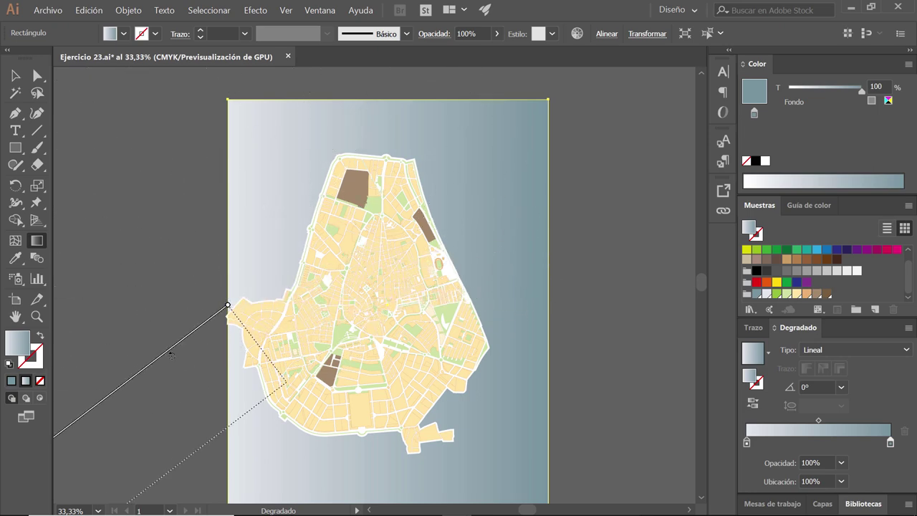
pyautogui.moveTo(83, 505); pyautogui.dragTo(86, 501)
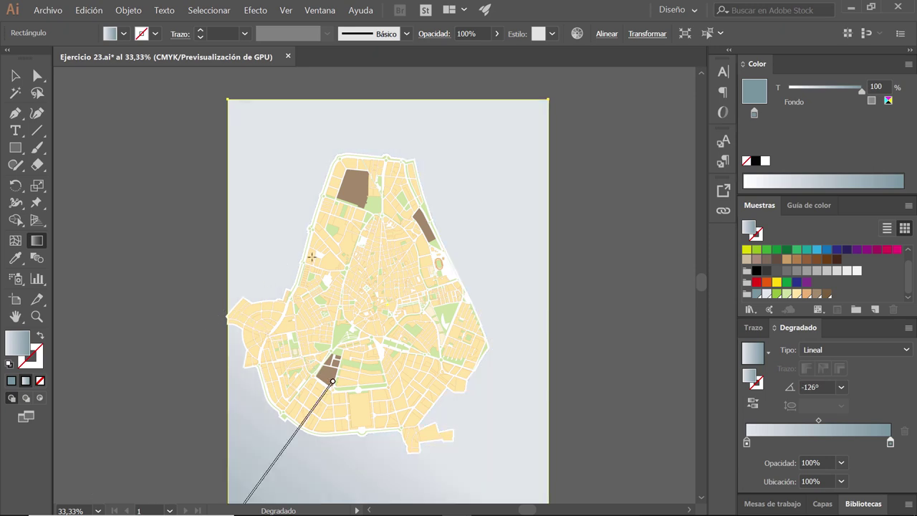
pyautogui.moveTo(343, 366); pyautogui.dragTo(531, 108)
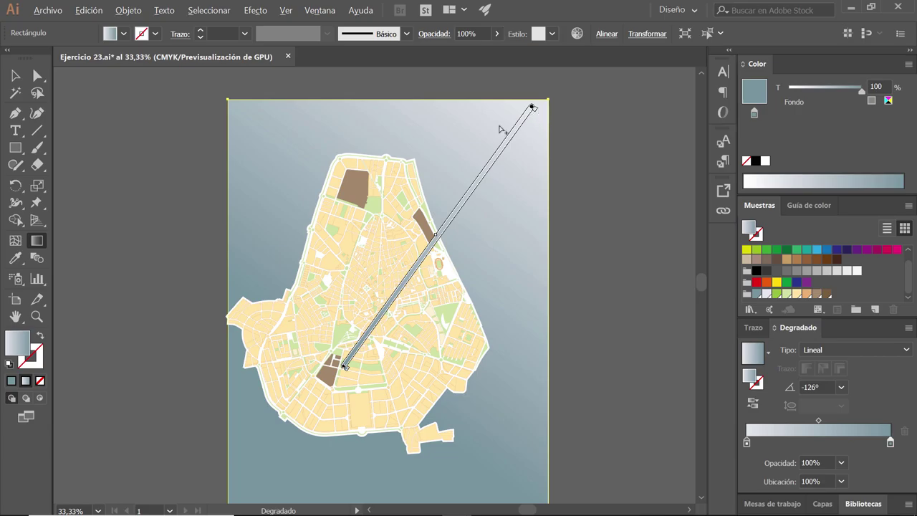
pyautogui.hotkey('alt', 'Tab')
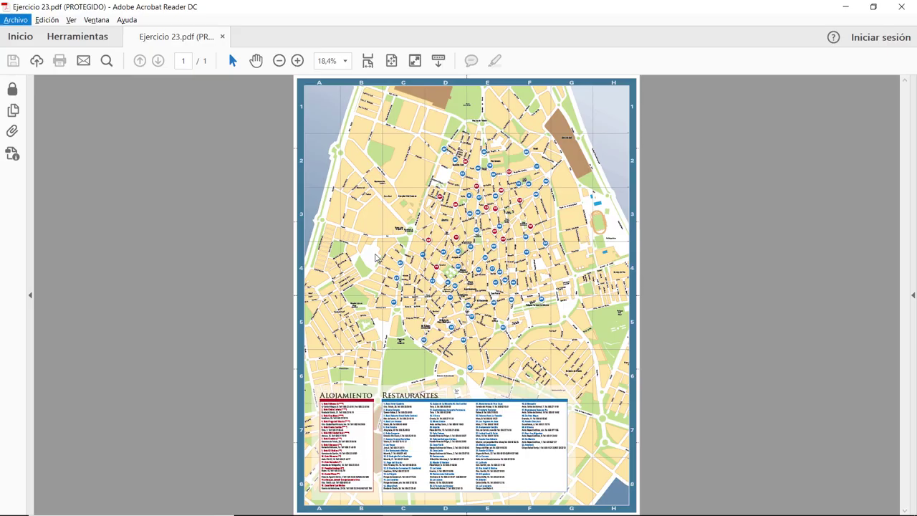
# - Compare with the reference PDF and nudge the -126° gradient's end point slightly
pyautogui.hotkey('alt', 'Tab')
pyautogui.hotkey('alt', 'Tab')
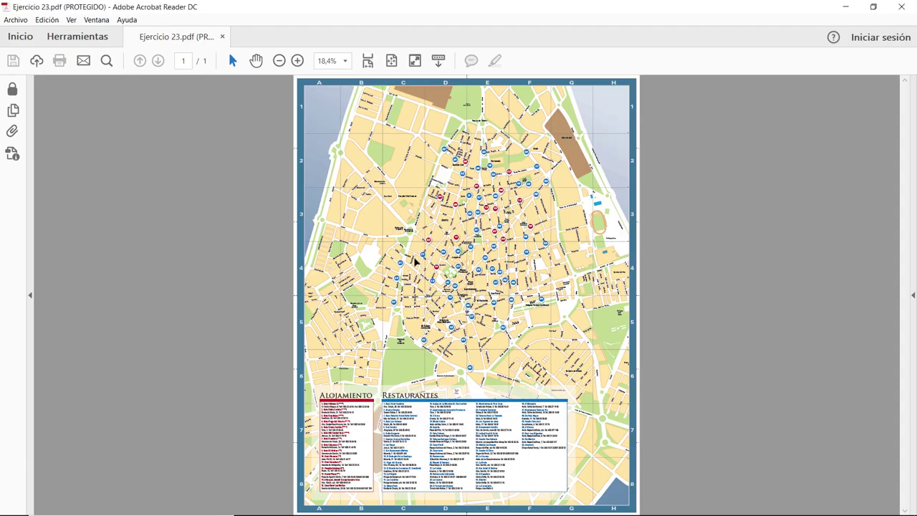
pyautogui.hotkey('alt', 'Tab')
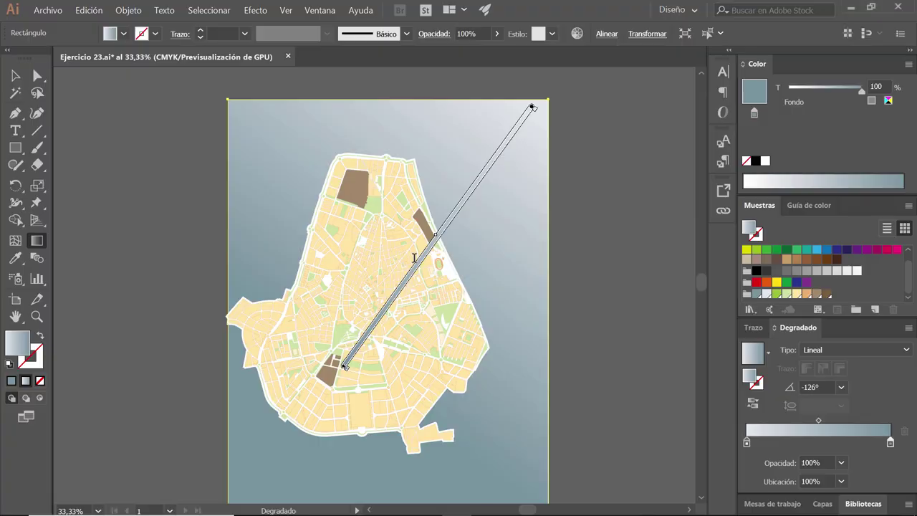
pyautogui.hotkey('alt', 'Tab')
pyautogui.hotkey('alt', 'Tab')
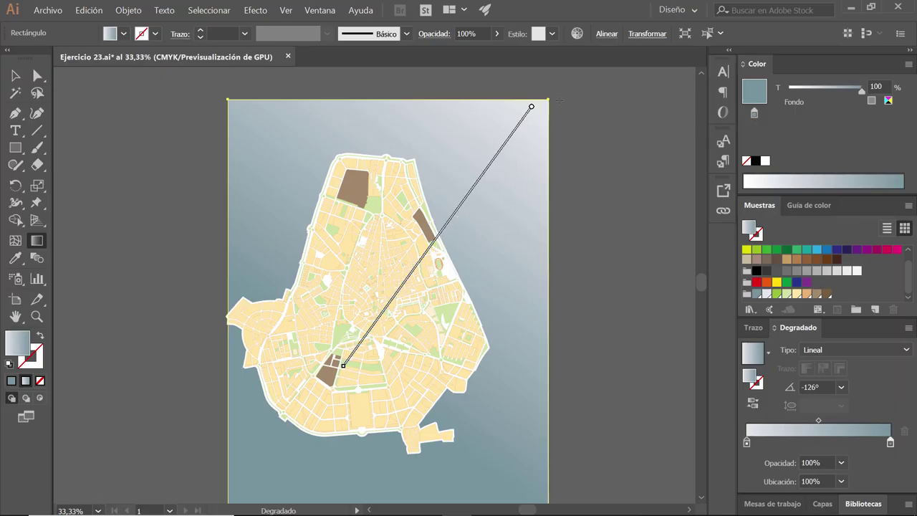
pyautogui.moveTo(343, 366); pyautogui.dragTo(353, 353)
pyautogui.hotkey('alt', 'Tab')
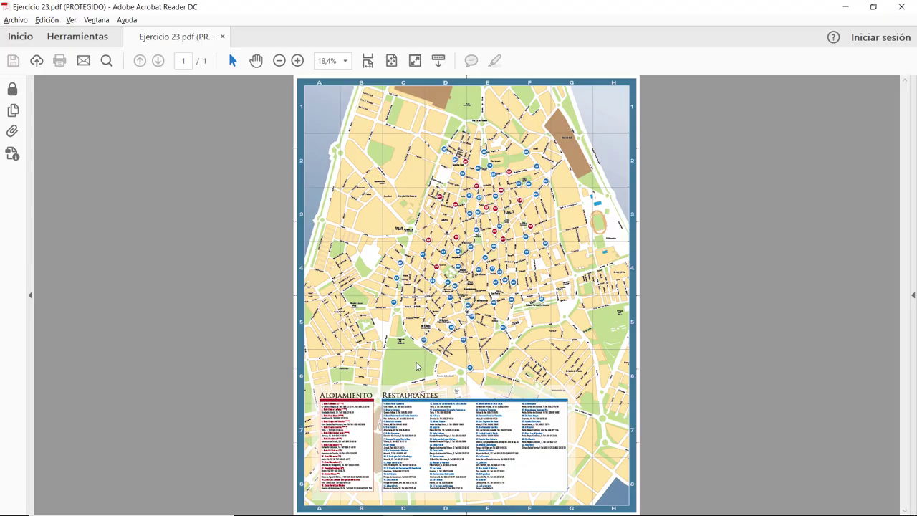
pyautogui.hotkey('alt', 'Tab')
pyautogui.moveTo(353, 353)
pyautogui.mouseDown()
pyautogui.moveTo(367, 335)
pyautogui.moveTo(352, 358)
pyautogui.mouseUp()
pyautogui.hotkey('alt', 'Tab')
pyautogui.hotkey('alt', 'Tab')
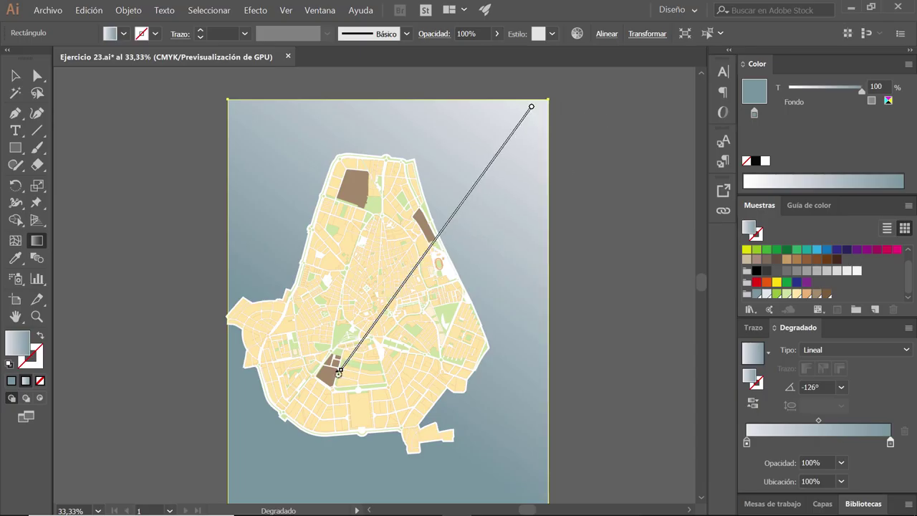
# - Redraw and reposition the background gradient until it runs at -109.7°, then show the Layers panel
pyautogui.moveTo(341, 369); pyautogui.dragTo(387, 405)
pyautogui.hotkey('ctrl', 'z')
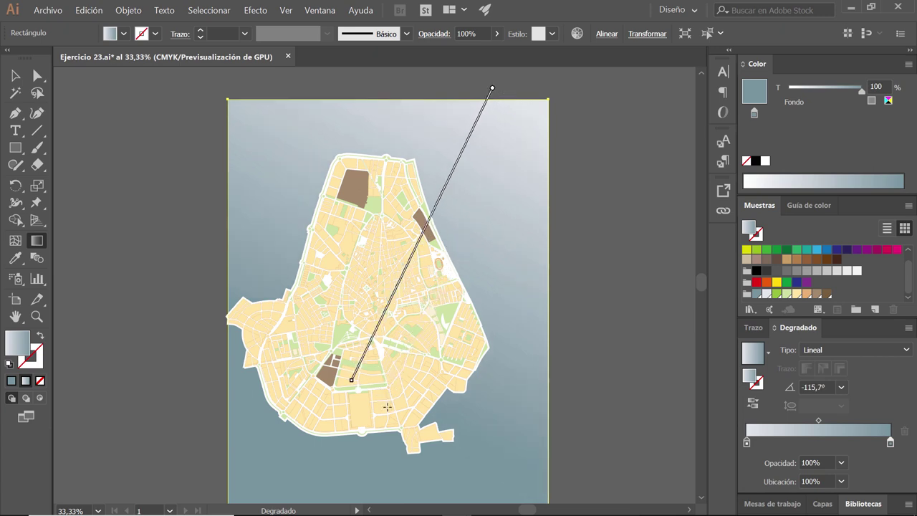
pyautogui.moveTo(358, 385)
pyautogui.mouseDown()
pyautogui.moveTo(468, 80)
pyautogui.moveTo(448, 138)
pyautogui.mouseUp()
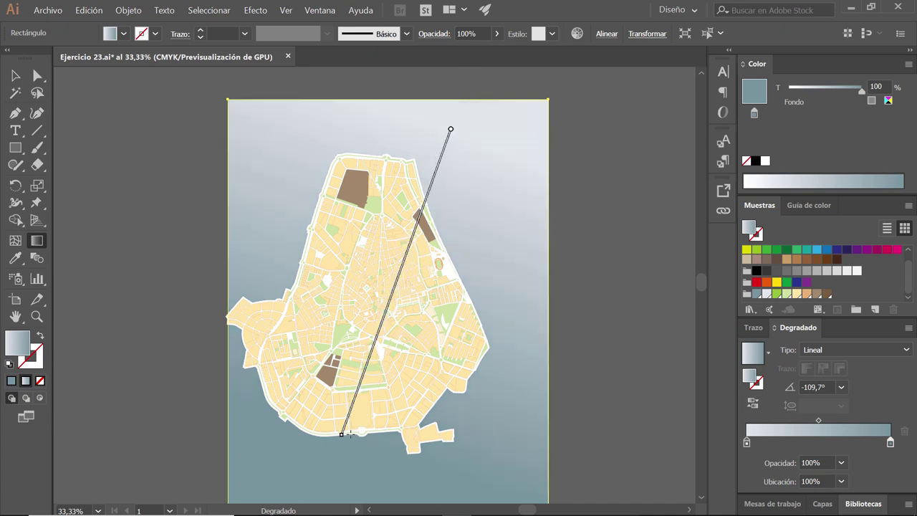
pyautogui.moveTo(343, 435); pyautogui.dragTo(359, 389)
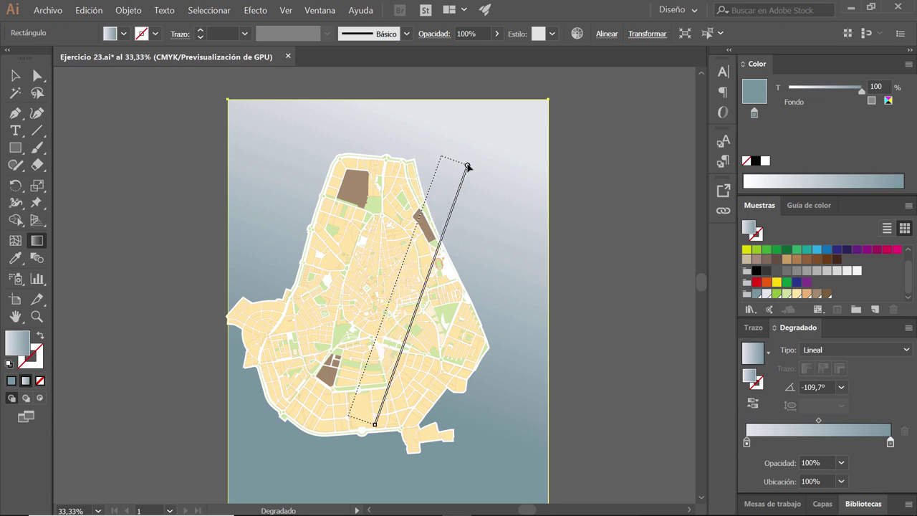
pyautogui.moveTo(452, 129); pyautogui.dragTo(442, 155)
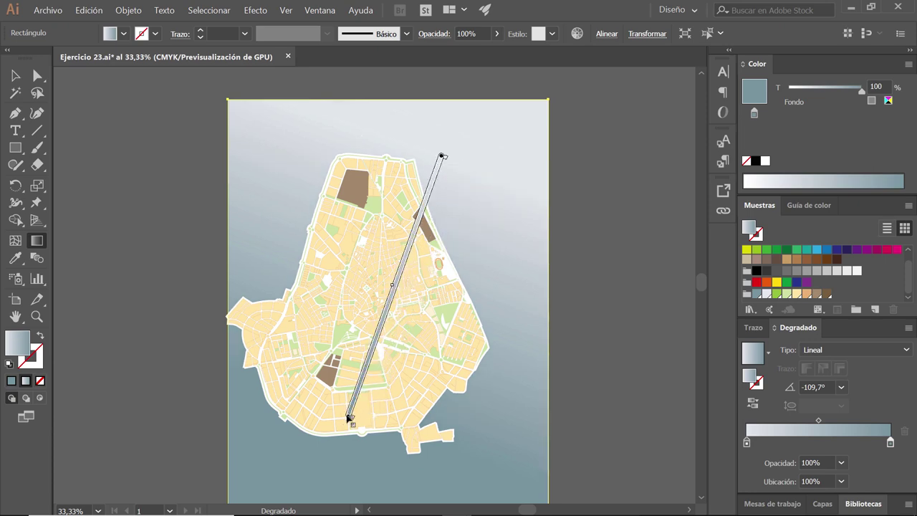
pyautogui.moveTo(350, 417); pyautogui.dragTo(362, 378)
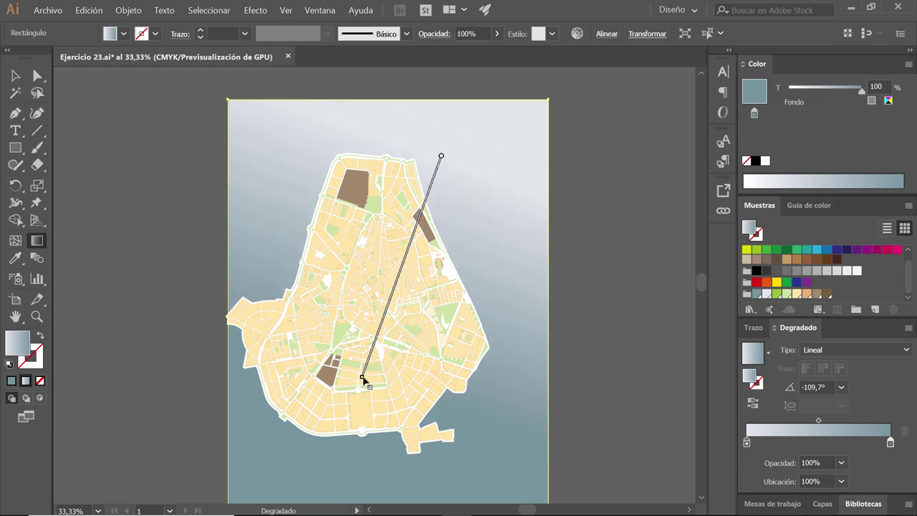
pyautogui.moveTo(442, 156); pyautogui.dragTo(445, 145)
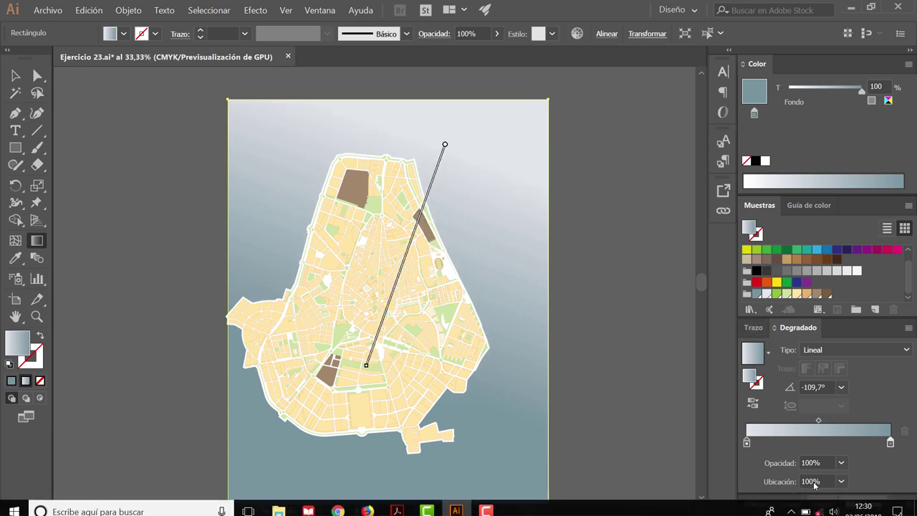
pyautogui.press('F7')
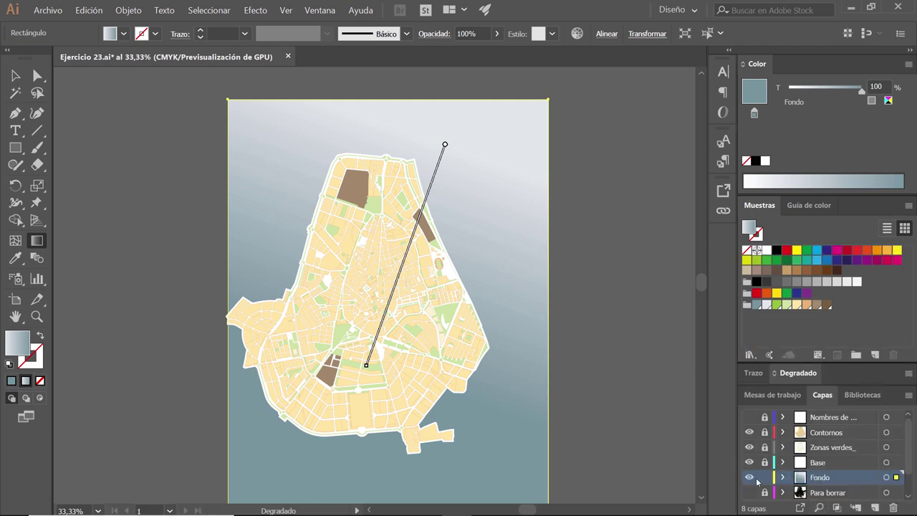
# - Lock the Fondo layer, unlock Base and Contornos, and unlock and show the street names layer
pyautogui.click(764, 478)
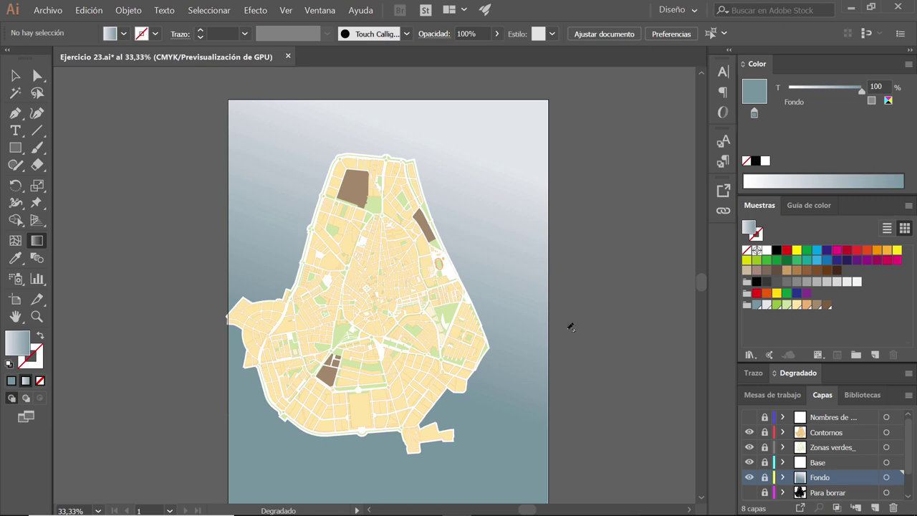
pyautogui.click(764, 462)
pyautogui.click(764, 432)
pyautogui.click(763, 417)
pyautogui.click(749, 416)
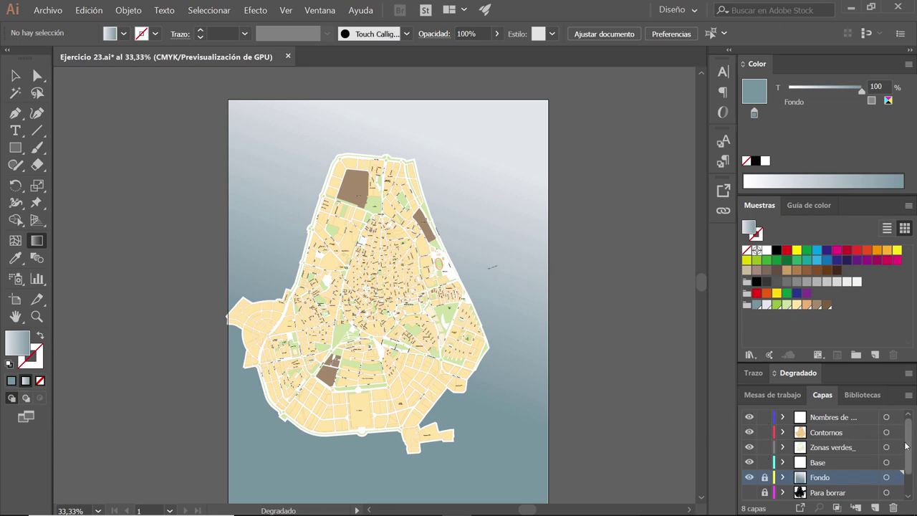
# - Show and unlock Para borrar and the outlines layer, unlock green zones, and select all artwork
pyautogui.scroll(-2, 907, 444)
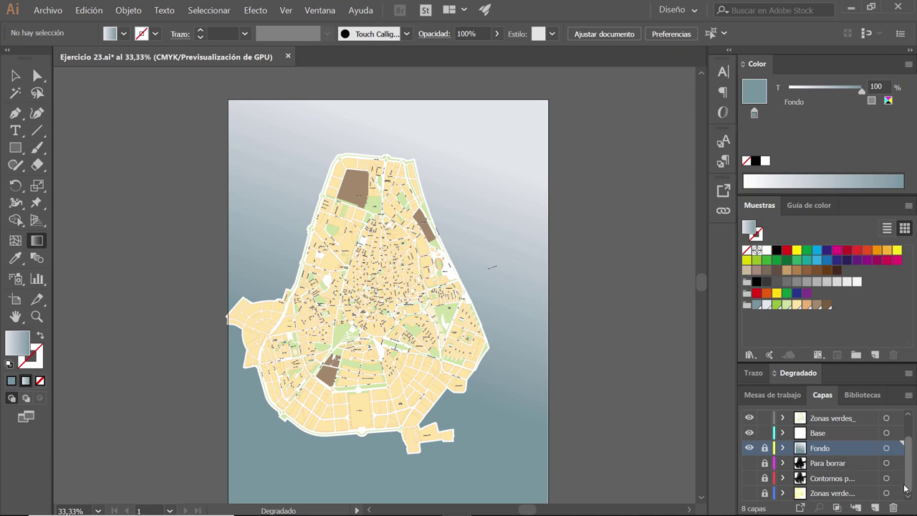
pyautogui.click(749, 462)
pyautogui.click(748, 478)
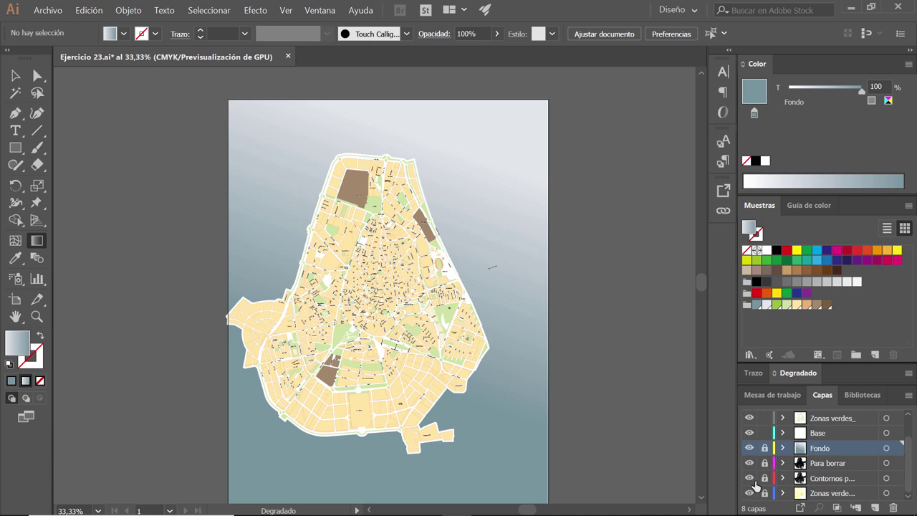
pyautogui.click(764, 463)
pyautogui.click(764, 478)
pyautogui.click(764, 493)
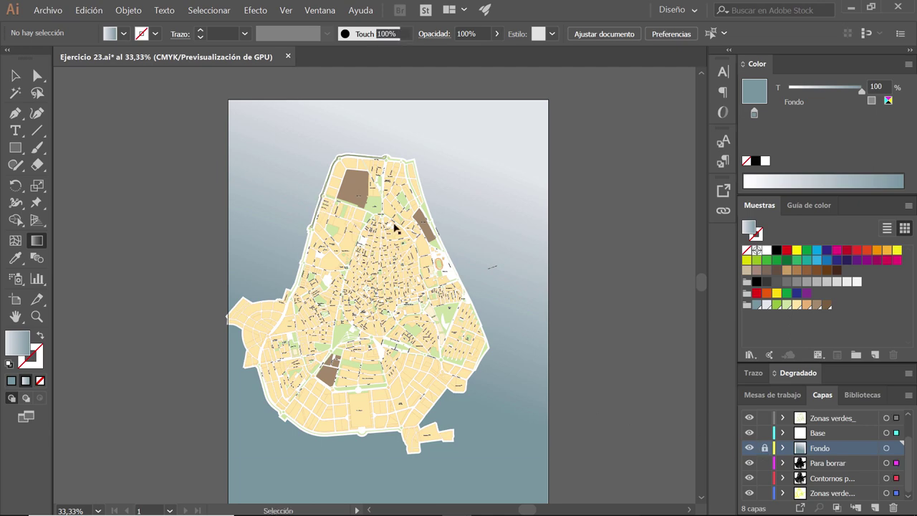
pyautogui.hotkey('ctrl', 'a')
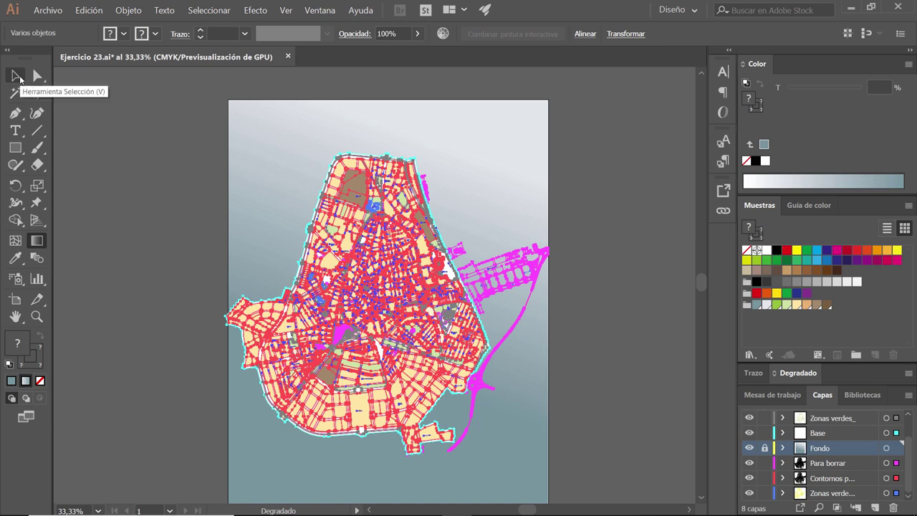
# - Scale up the whole map artwork with the Selection tool, then check the reference PDF
pyautogui.click(17, 76)
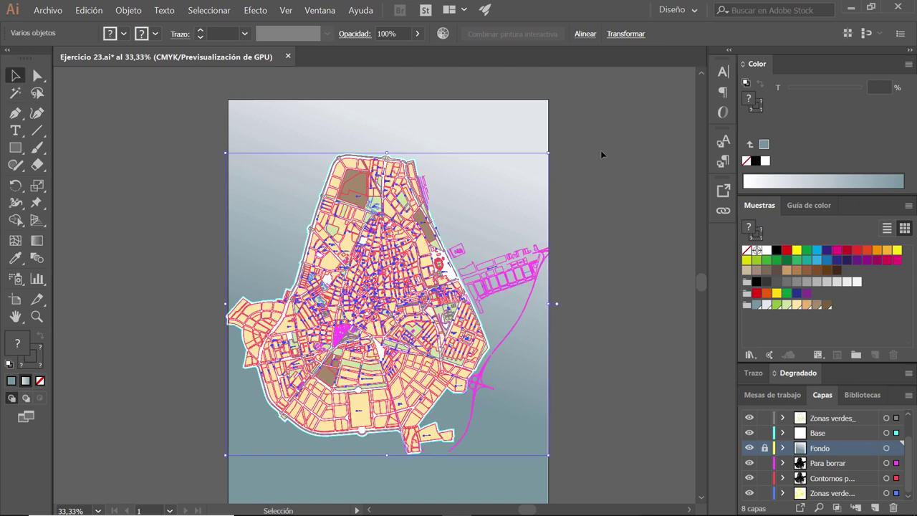
pyautogui.moveTo(548, 154); pyautogui.dragTo(664, 84)
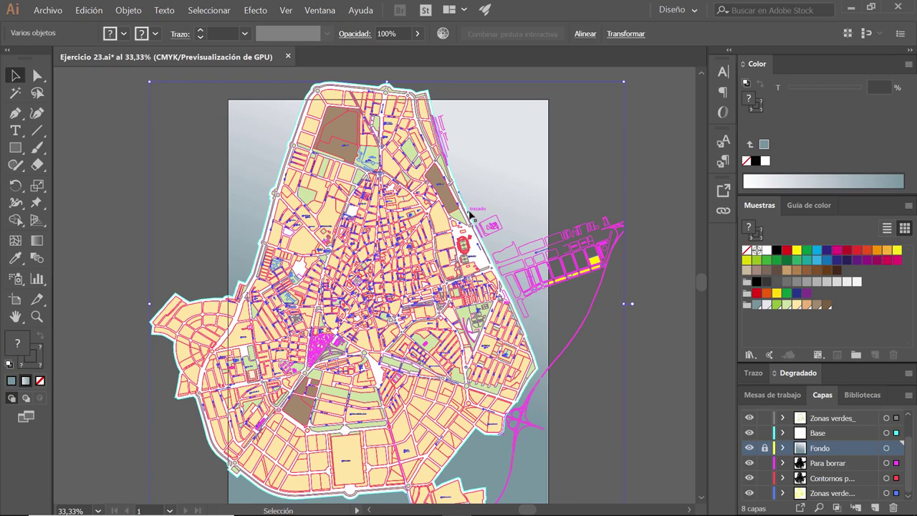
pyautogui.hotkey('alt', 'Tab')
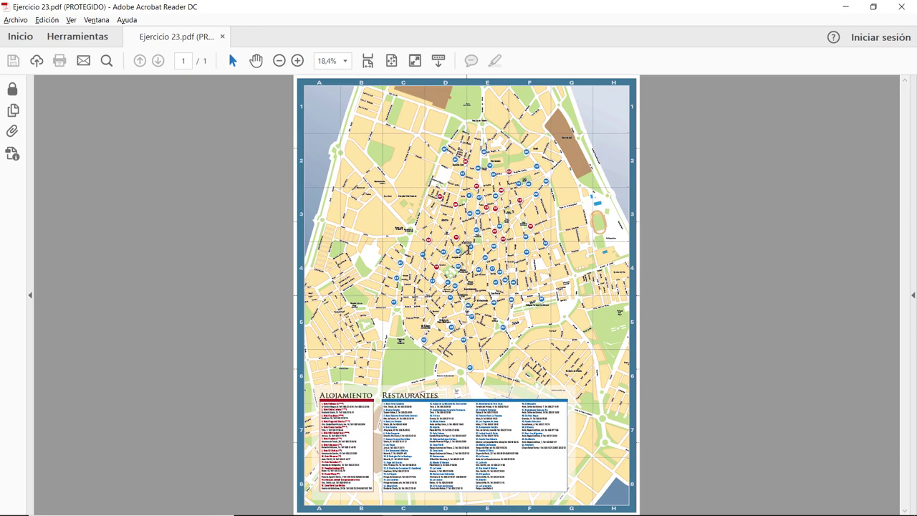
# - Enlarge the map from its top-right handle past the page edges, checking the PDF
pyautogui.hotkey('alt', 'Tab')
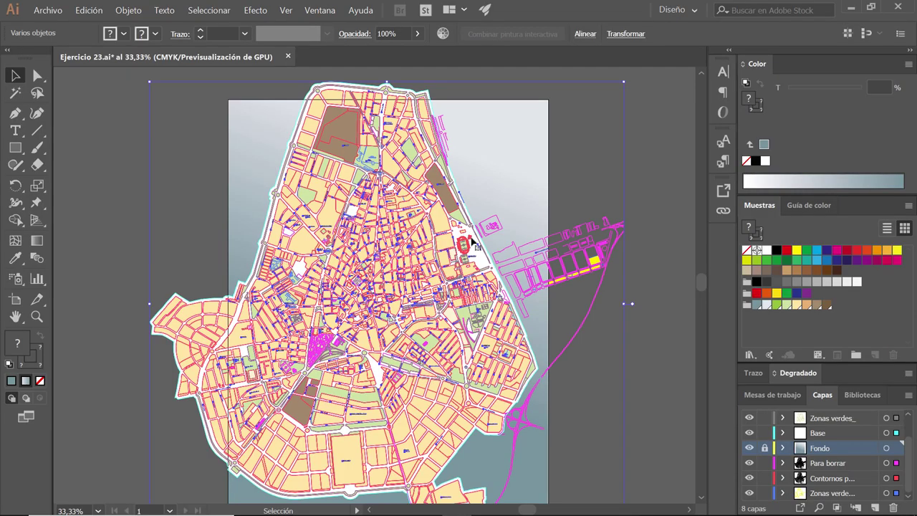
pyautogui.hotkey('alt', 'Tab')
pyautogui.hotkey('alt', 'Tab')
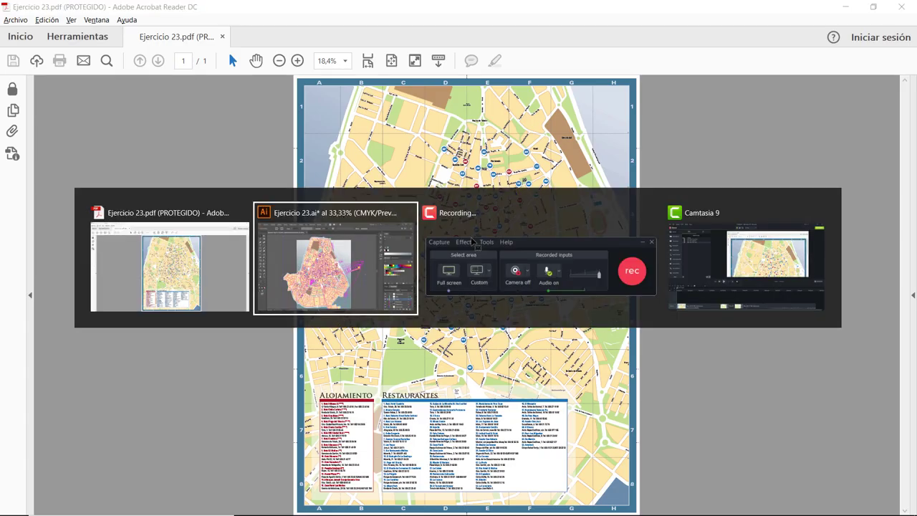
pyautogui.moveTo(624, 83)
pyautogui.mouseDown()
pyautogui.moveTo(659, 53)
pyautogui.moveTo(643, 82)
pyautogui.moveTo(664, 67)
pyautogui.mouseUp()
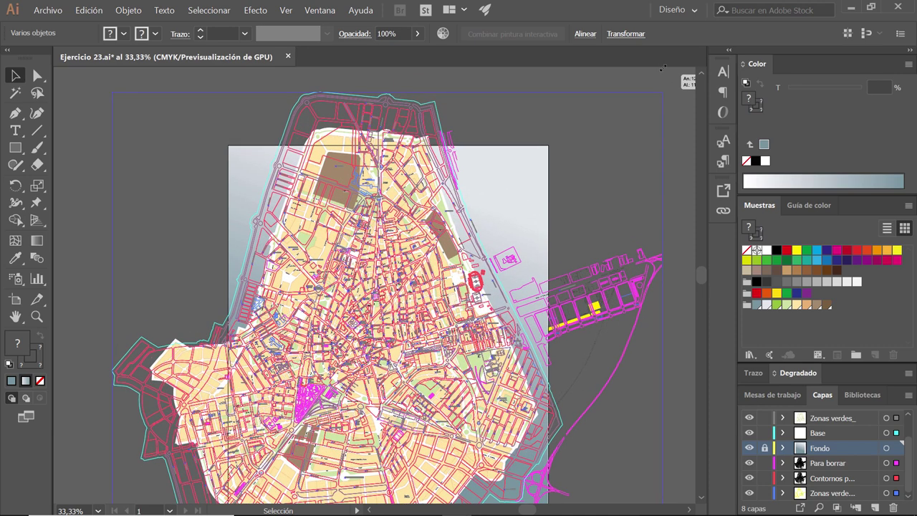
pyautogui.moveTo(663, 80); pyautogui.dragTo(663, 81)
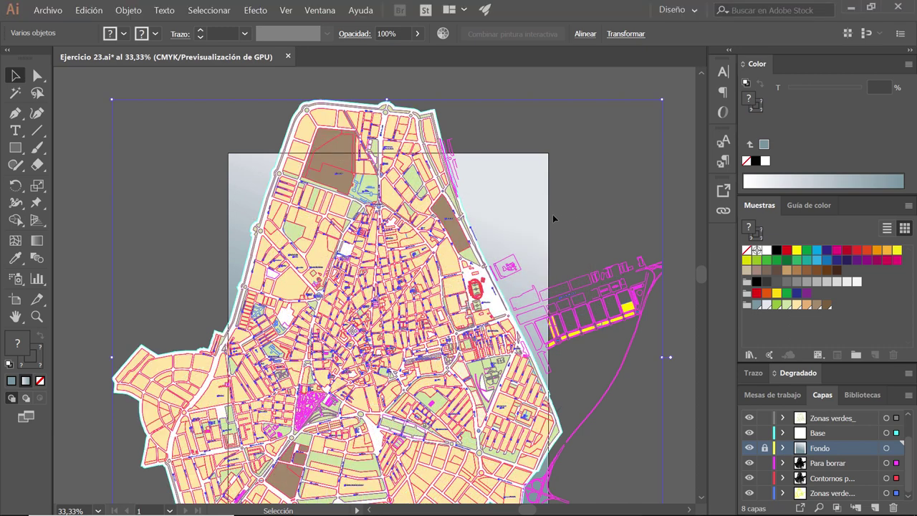
# - Zoom out and compare the enlarged map with the reference PDF again
pyautogui.scroll(-2, 525, 237)
pyautogui.scroll(-1, 526, 237)
pyautogui.scroll(-3, 526, 236)
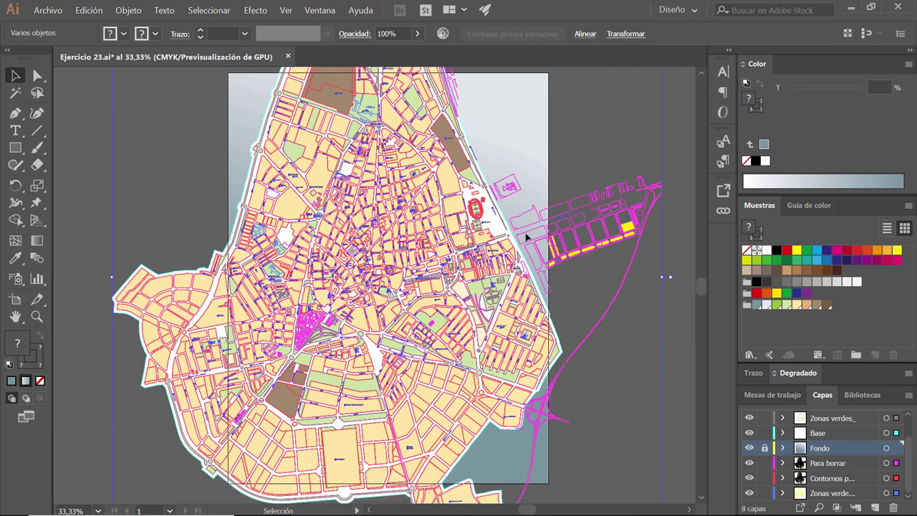
pyautogui.scroll(-2, 526, 237)
pyautogui.scroll(-3, 526, 236)
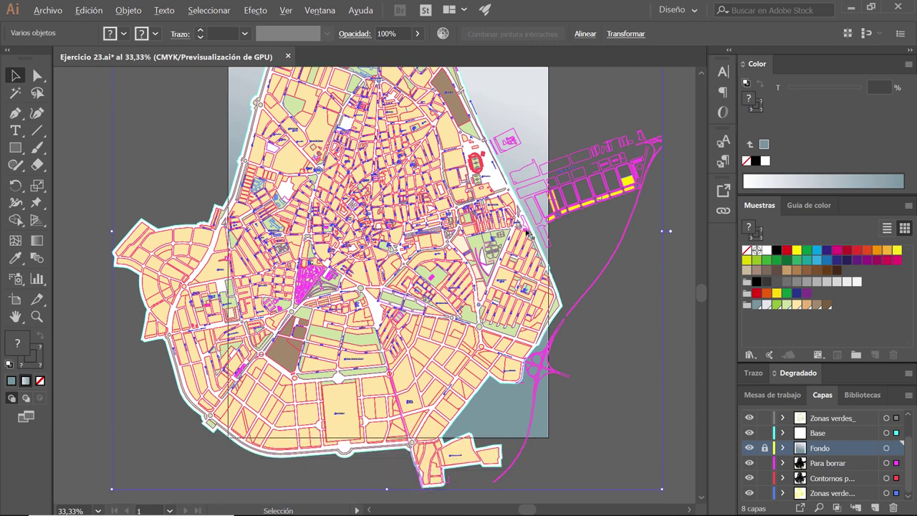
pyautogui.hotkey('alt', 'Tab')
pyautogui.hotkey('alt', 'Tab')
pyautogui.hotkey('alt', 'Tab')
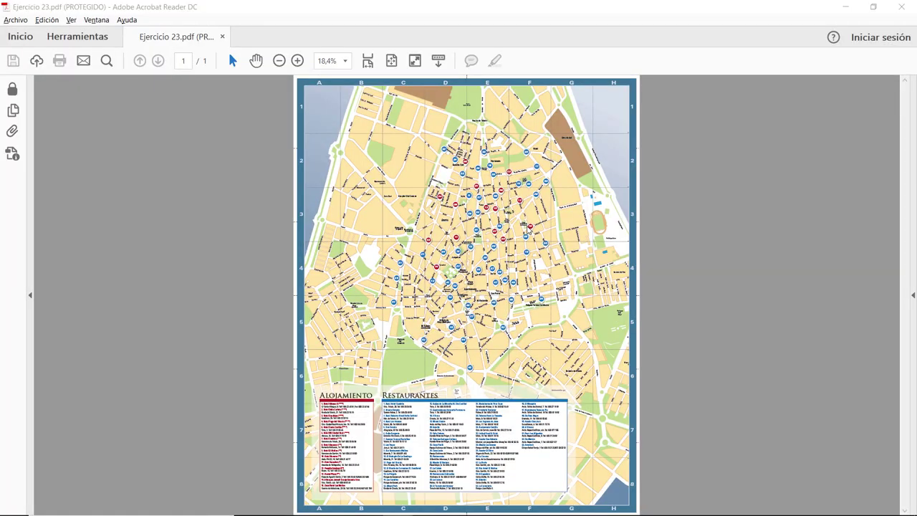
pyautogui.hotkey('alt', 'Tab')
pyautogui.hotkey('alt', 'Tab')
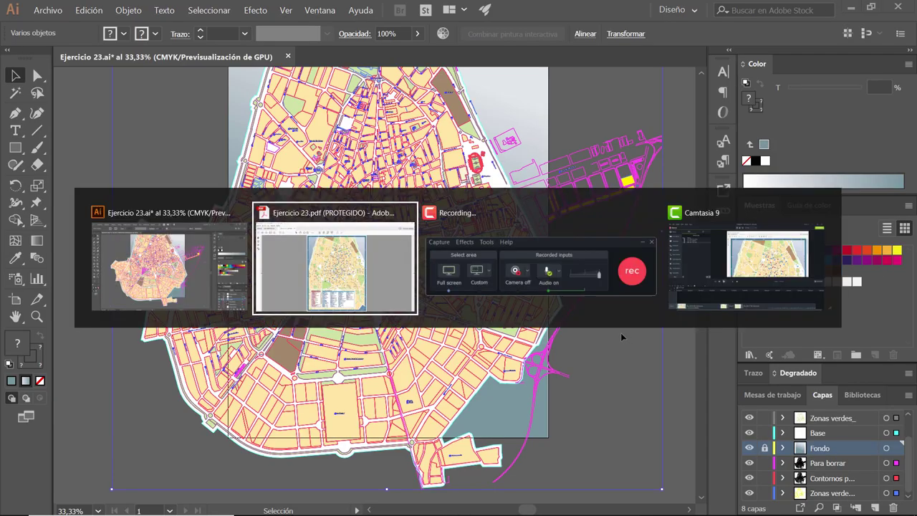
pyautogui.hotkey('alt', 'Tab')
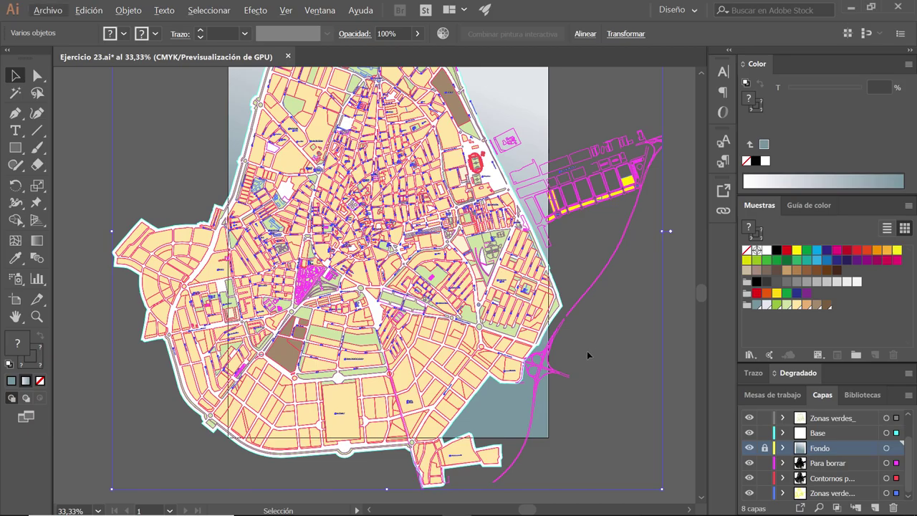
pyautogui.scroll(-1, 535, 394)
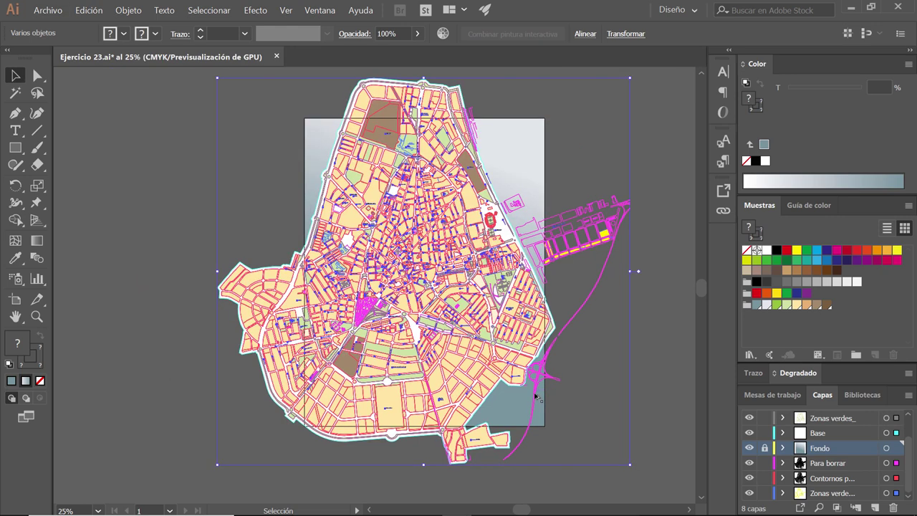
# - Resize the map from its bottom-right corner and compare it against the reference PDF
pyautogui.scroll(-1, 535, 396)
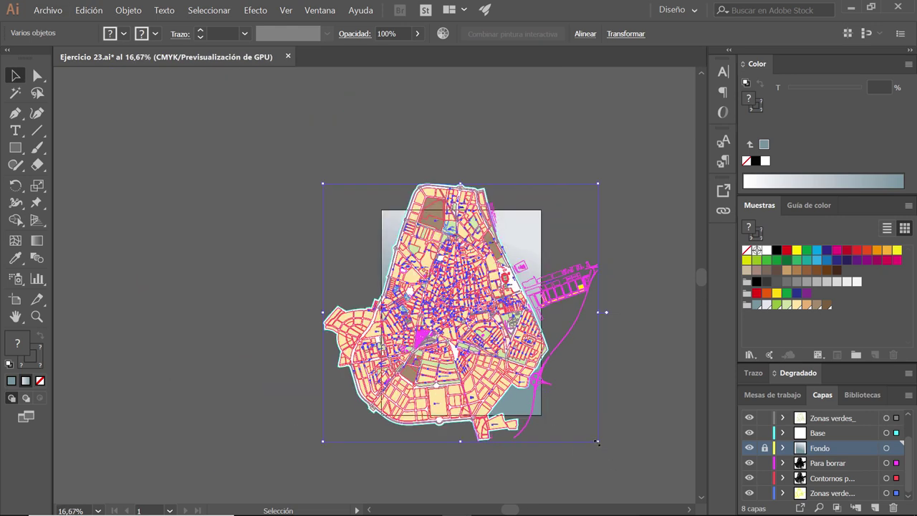
pyautogui.moveTo(597, 442); pyautogui.dragTo(625, 463)
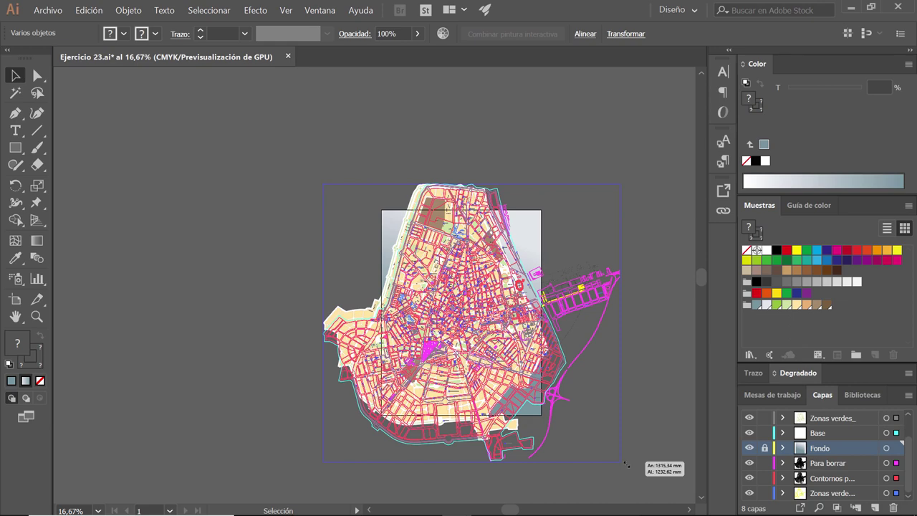
pyautogui.moveTo(622, 469); pyautogui.dragTo(621, 468)
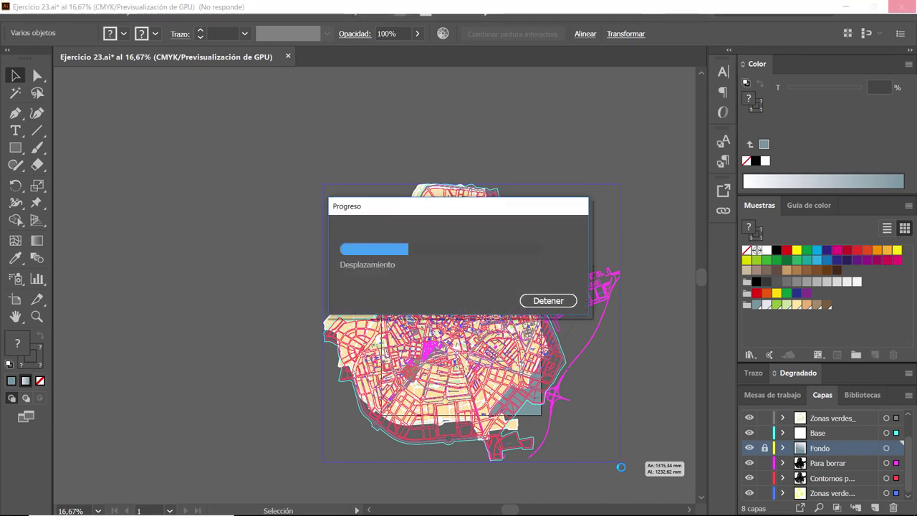
pyautogui.hotkey('alt', 'Tab')
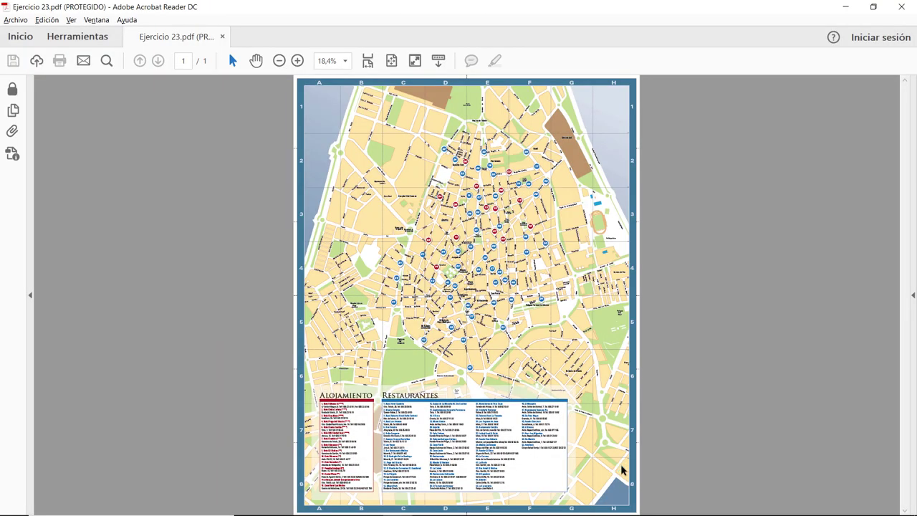
pyautogui.hotkey('alt', 'Tab')
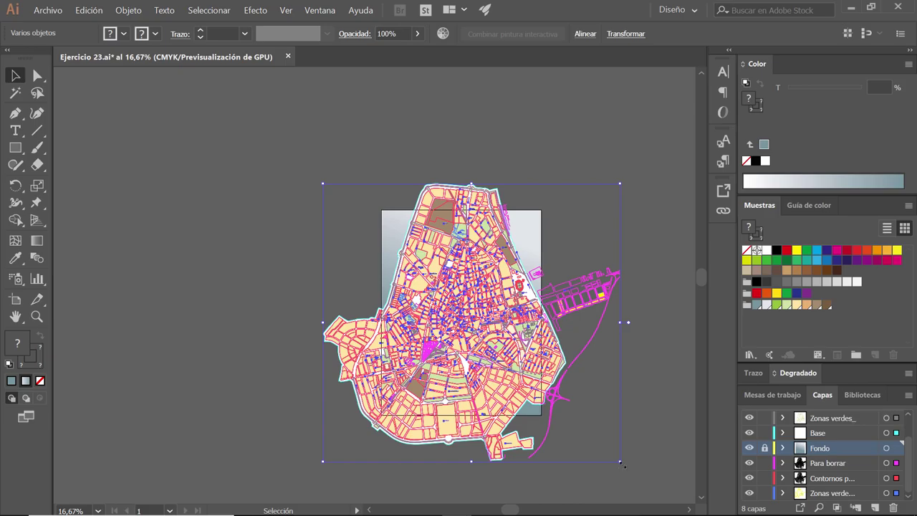
pyautogui.hotkey('alt', 'Tab')
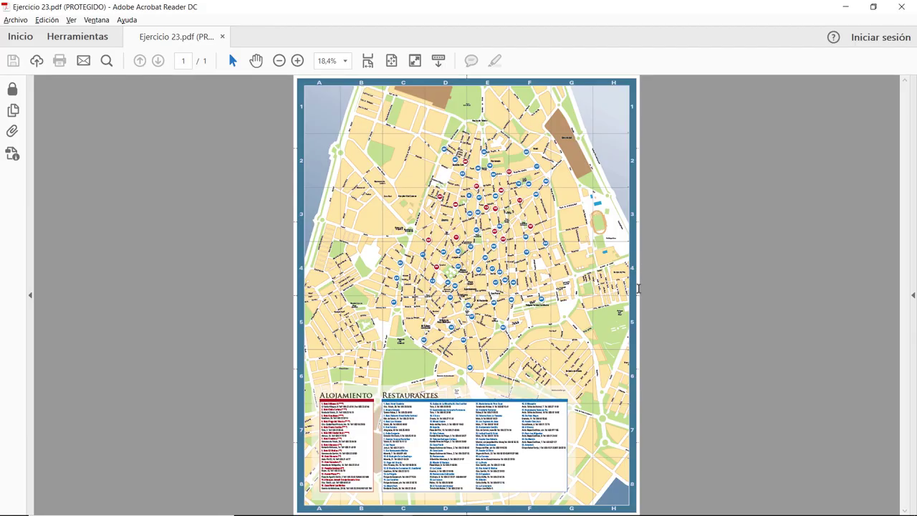
pyautogui.hotkey('alt', 'Tab')
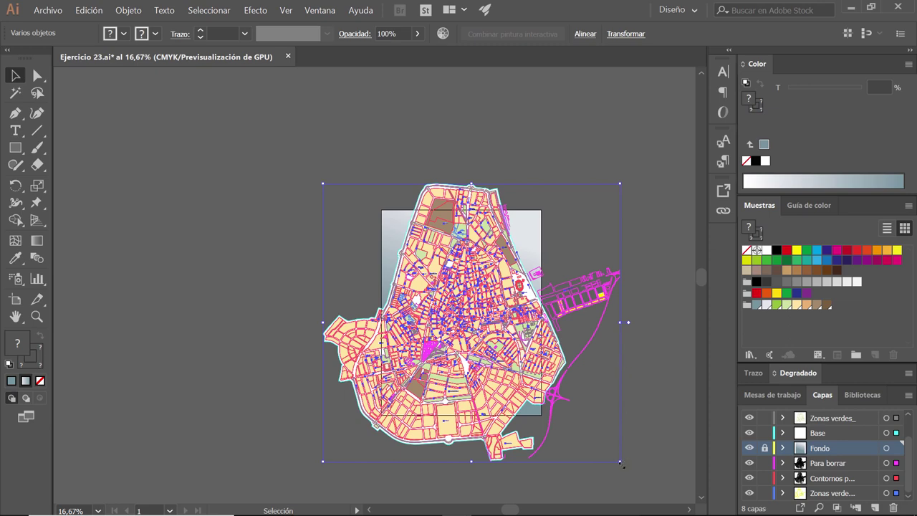
# - Enlarge the map to about 1345 × 1260 mm and move it 31.51 mm vertically into place
pyautogui.moveTo(620, 465)
pyautogui.mouseDown()
pyautogui.moveTo(632, 476)
pyautogui.moveTo(621, 459)
pyautogui.mouseUp()
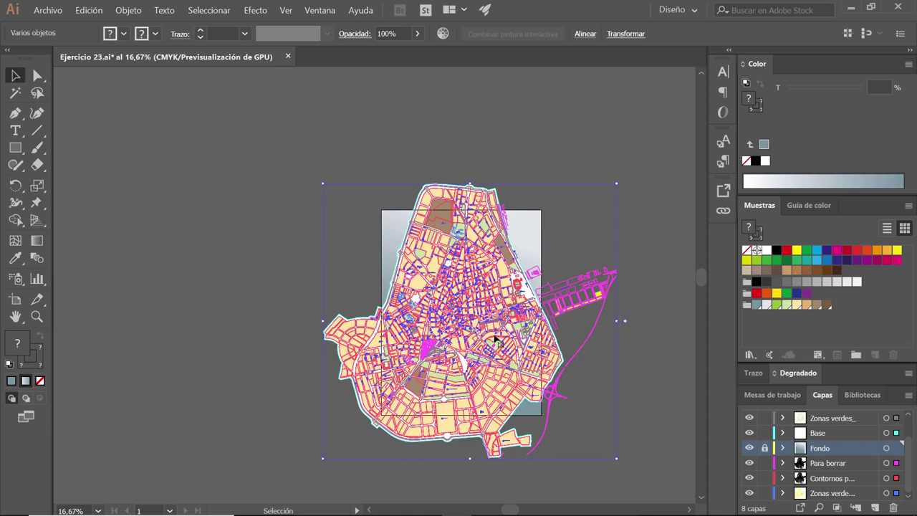
pyautogui.moveTo(495, 338); pyautogui.dragTo(495, 339)
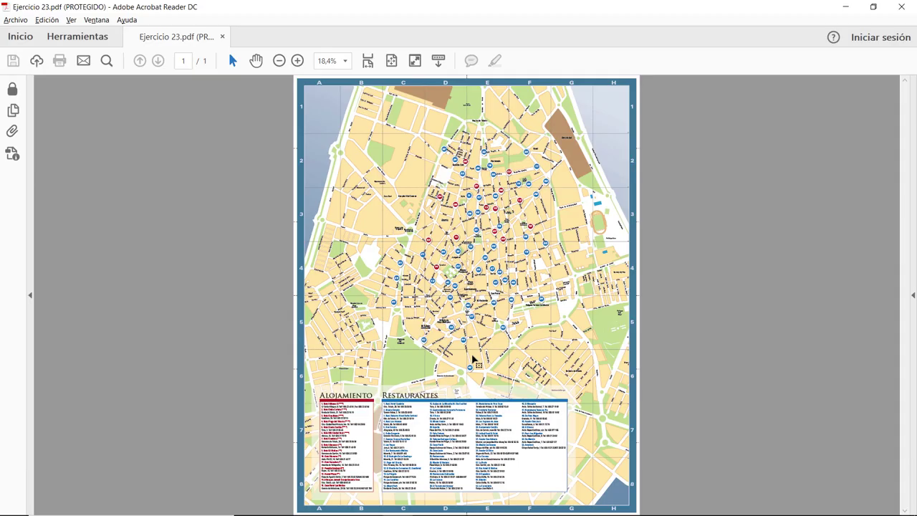
pyautogui.hotkey('alt', 'Tab')
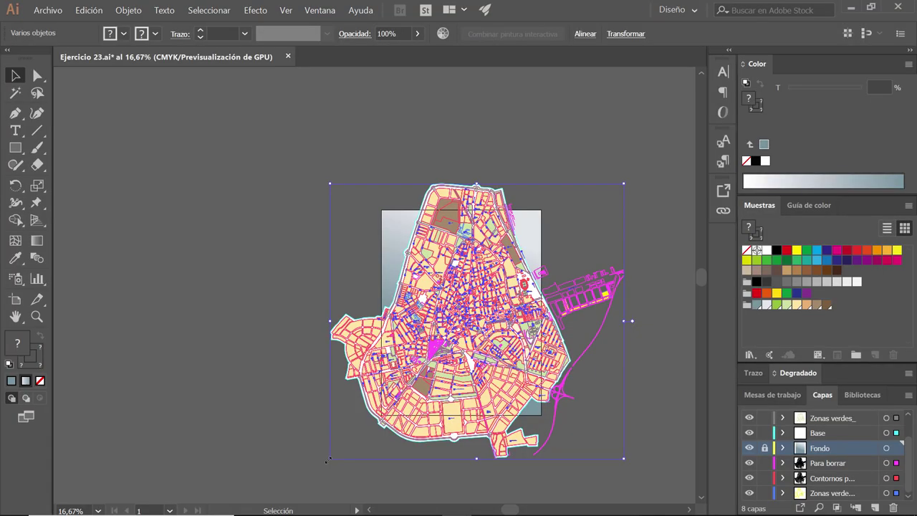
pyautogui.moveTo(327, 460); pyautogui.dragTo(313, 469)
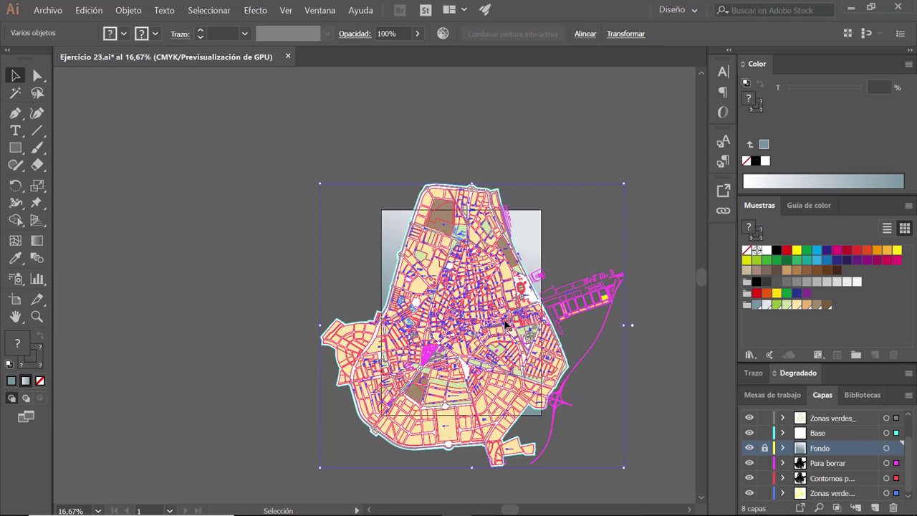
pyautogui.moveTo(504, 325); pyautogui.dragTo(500, 330)
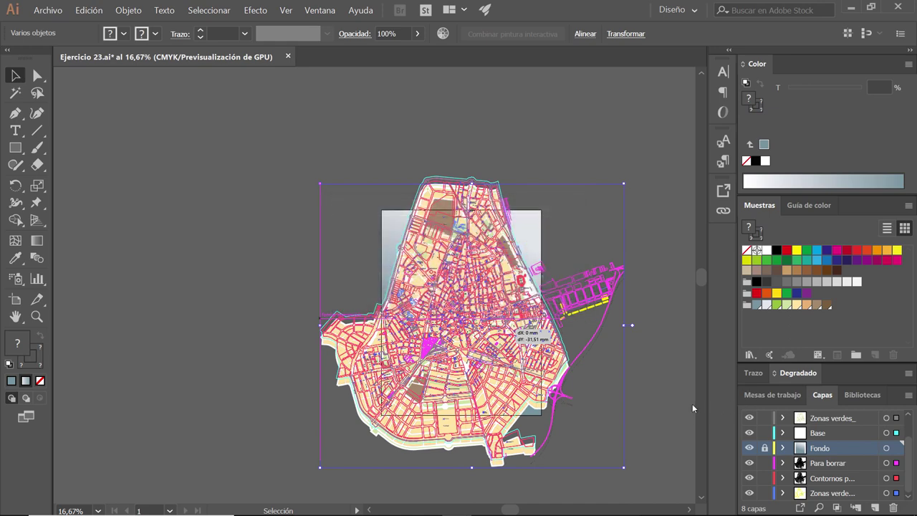
# - Deselect the map and lock the green-zones, Para borrar and outlines layers
pyautogui.click(646, 361)
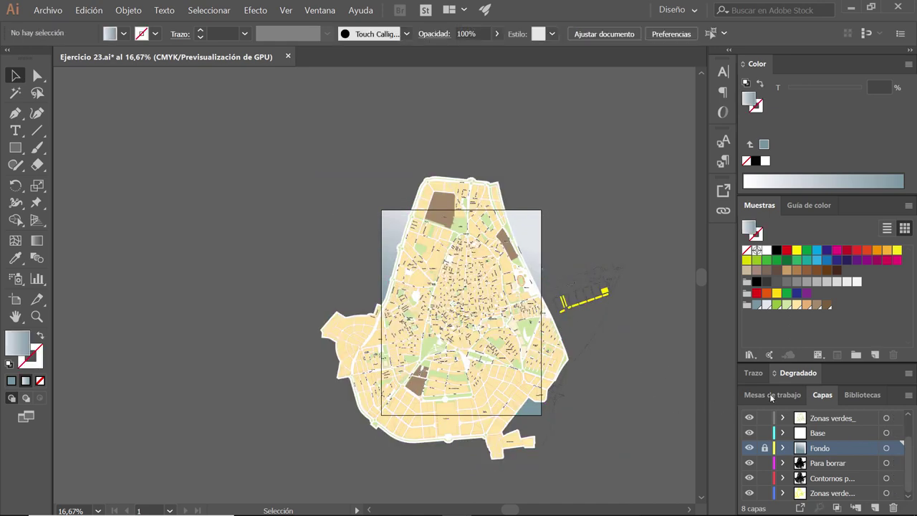
pyautogui.click(765, 493)
pyautogui.click(765, 463)
pyautogui.click(765, 478)
# - Hide the three locked bottom layers and the street-names layer
pyautogui.moveTo(748, 486); pyautogui.dragTo(749, 462)
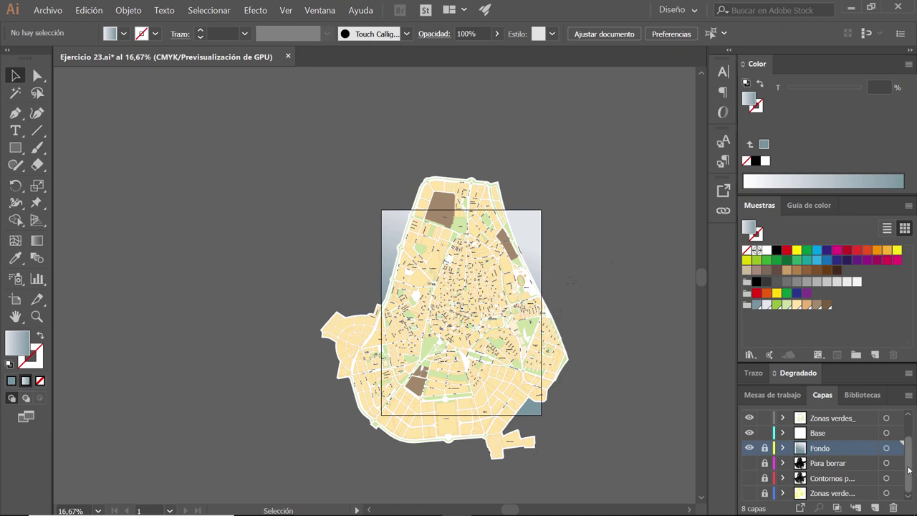
pyautogui.moveTo(908, 469); pyautogui.dragTo(904, 441)
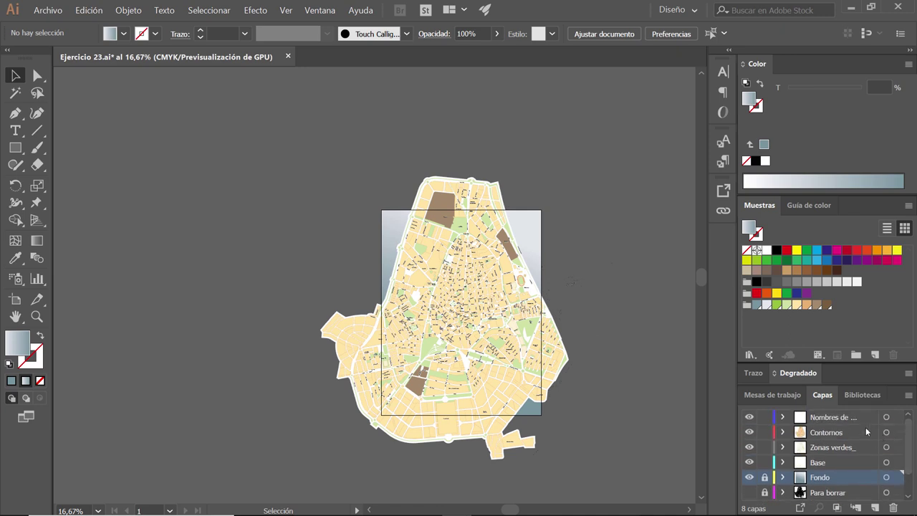
pyautogui.click(748, 418)
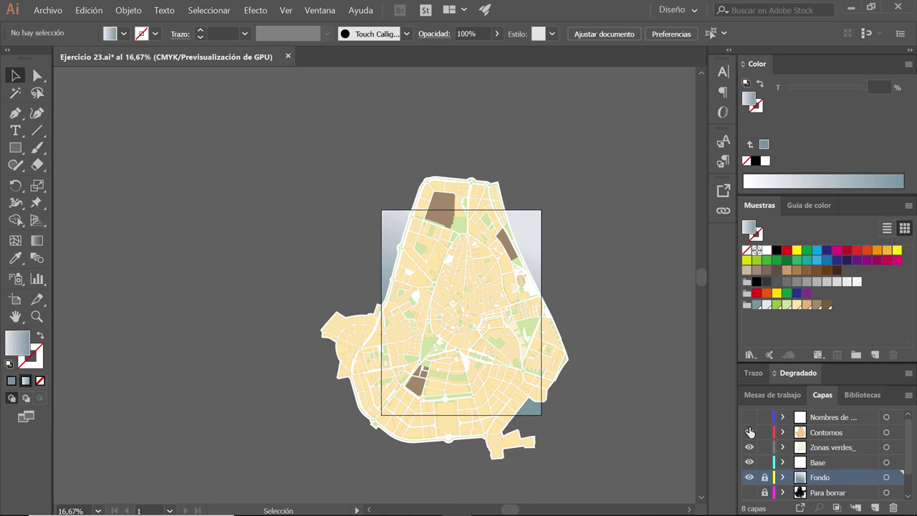
# - Zoom in on the map so the street-name labels show again
pyautogui.scroll(1, 452, 310)
pyautogui.scroll(1, 452, 310)
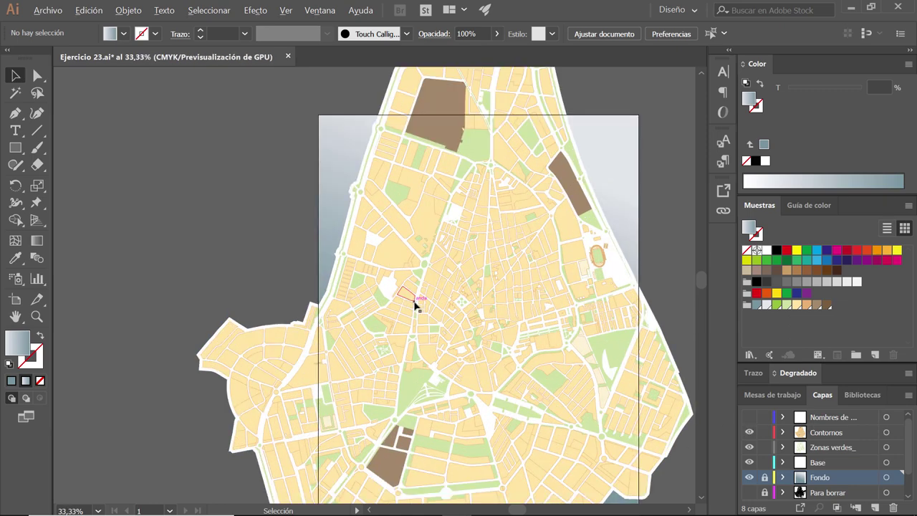
pyautogui.scroll(1, 416, 301)
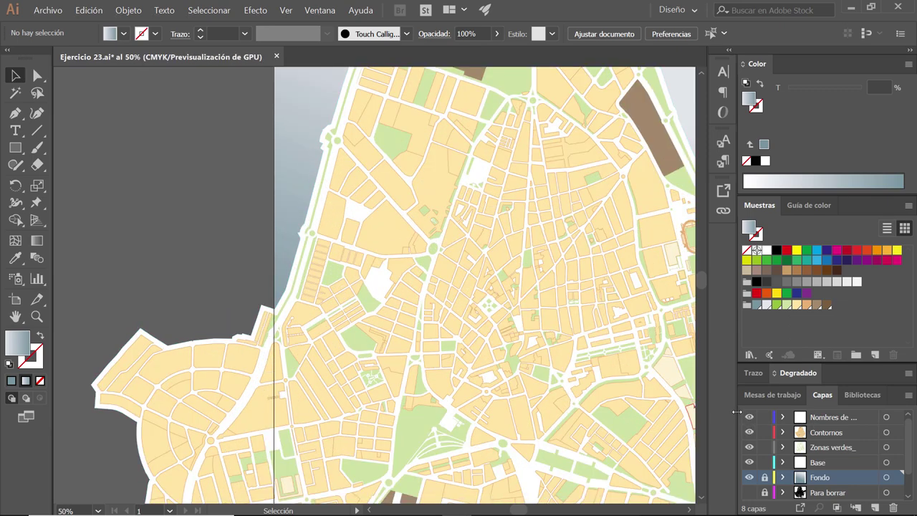
pyautogui.scroll(1, 567, 307)
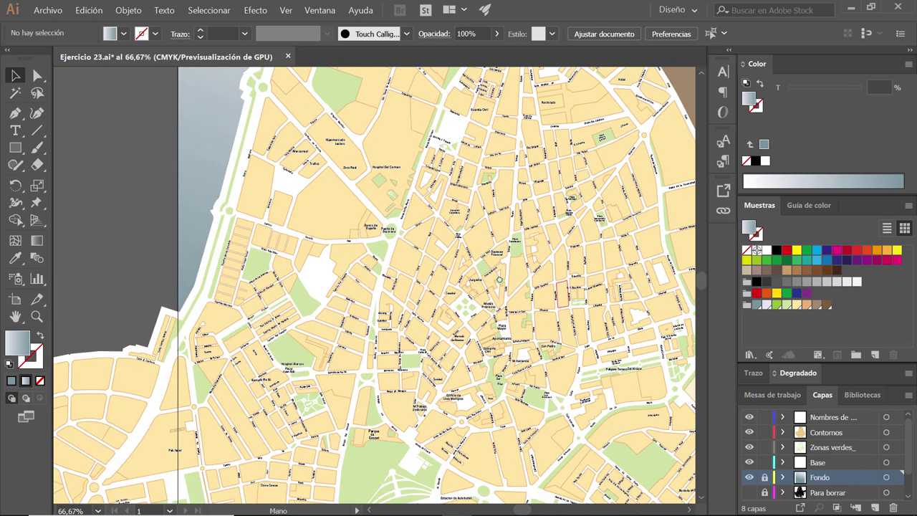
pyautogui.scroll(-2, 563, 295)
pyautogui.scroll(1, 408, 258)
pyautogui.scroll(1, 331, 251)
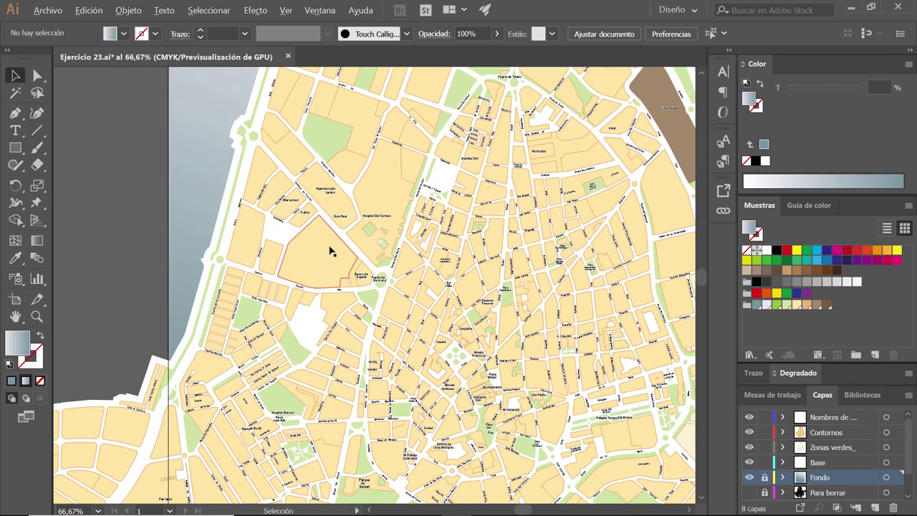
pyautogui.scroll(1, 331, 252)
pyautogui.scroll(1, 225, 207)
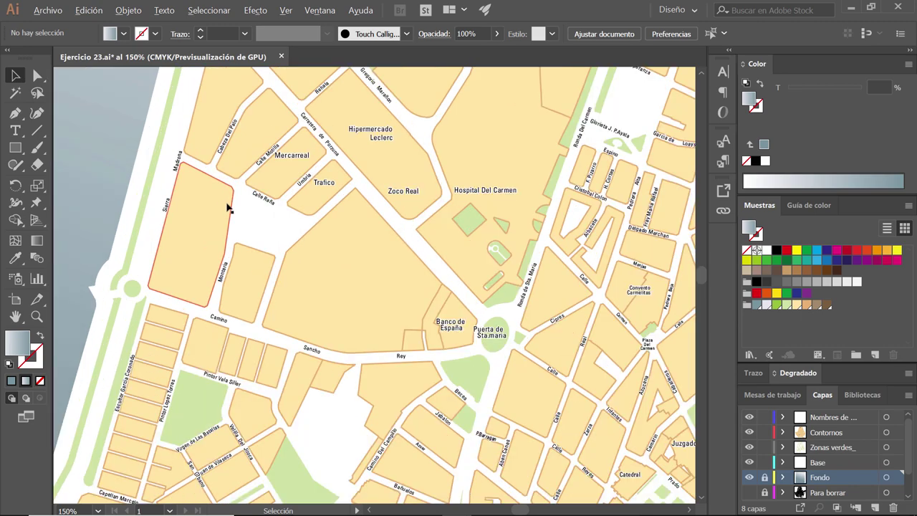
pyautogui.scroll(-1, 270, 199)
pyautogui.scroll(-1, 278, 198)
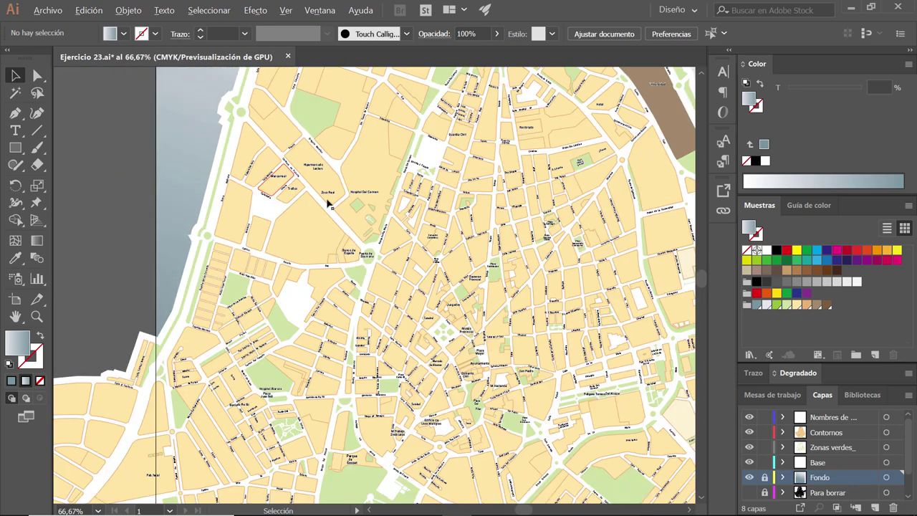
pyautogui.scroll(2, 153, 196)
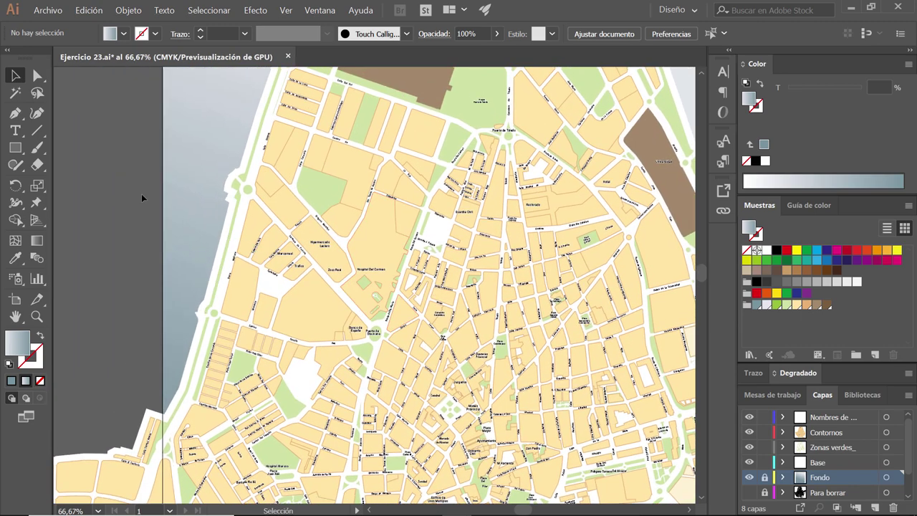
# - Inspect a coastal building outline with the Direct Selection tool, then deselect it
pyautogui.press('a')
pyautogui.click(287, 204)
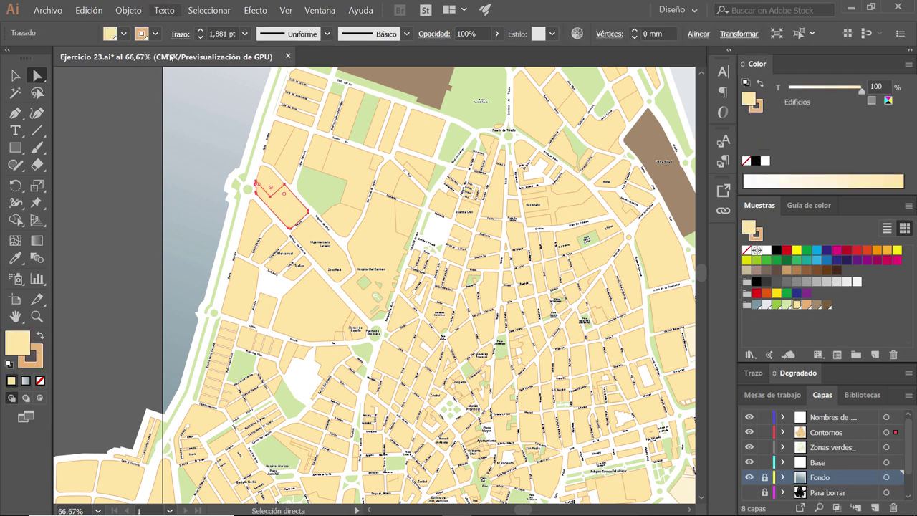
pyautogui.click(209, 93)
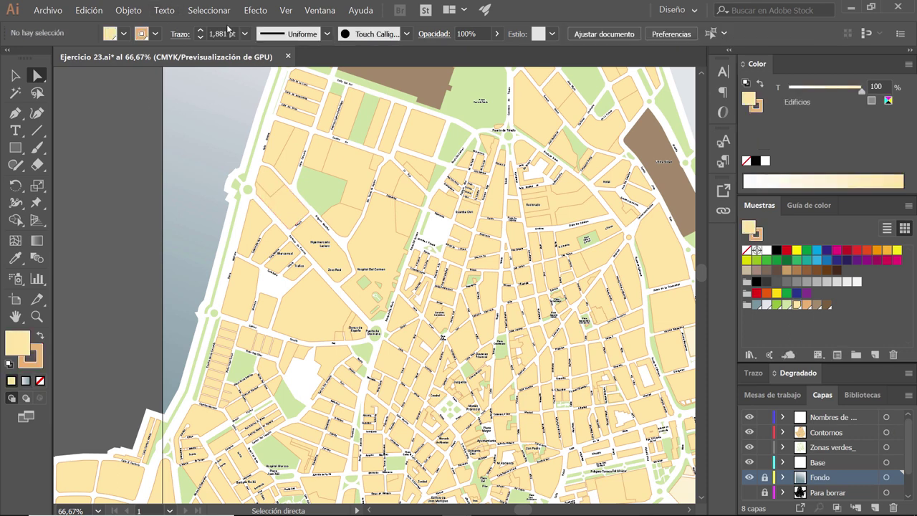
# - Open the Transformar panel, enable Cambiar escala de trazos y efectos, and select a coastal building
pyautogui.click(319, 10)
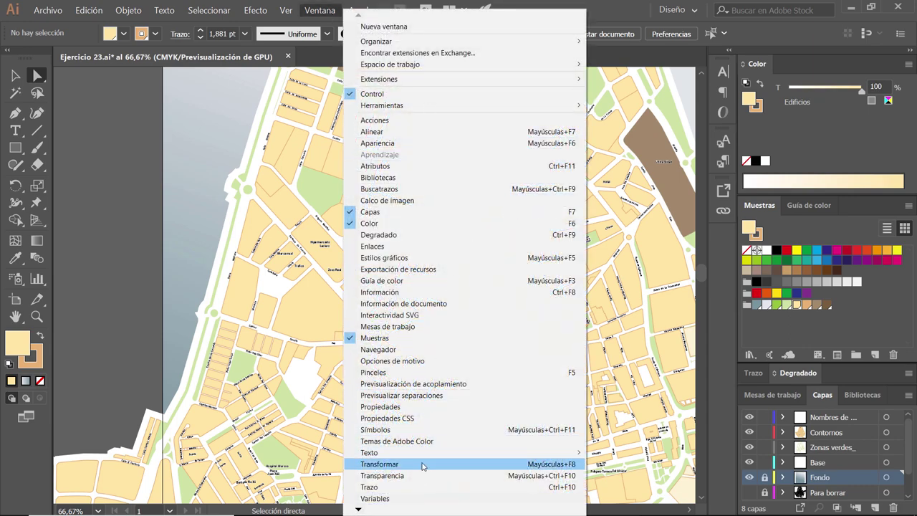
pyautogui.click(422, 467)
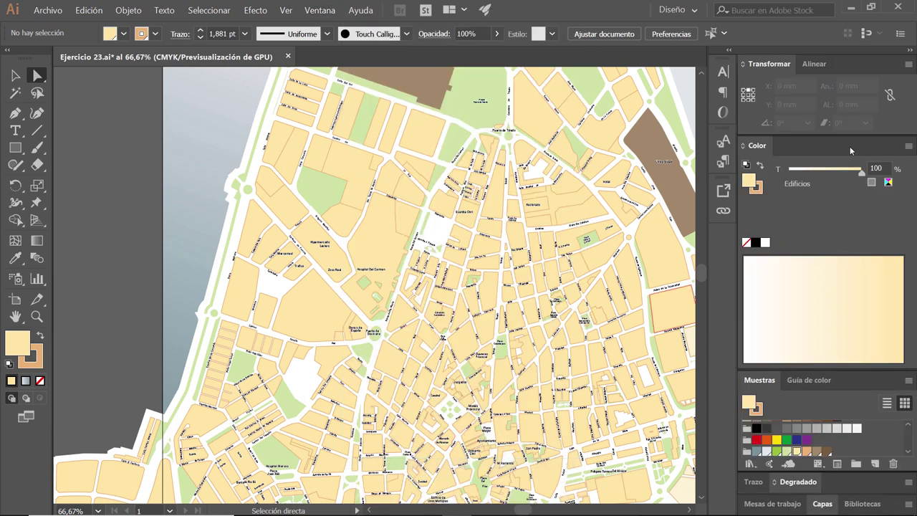
pyautogui.click(909, 66)
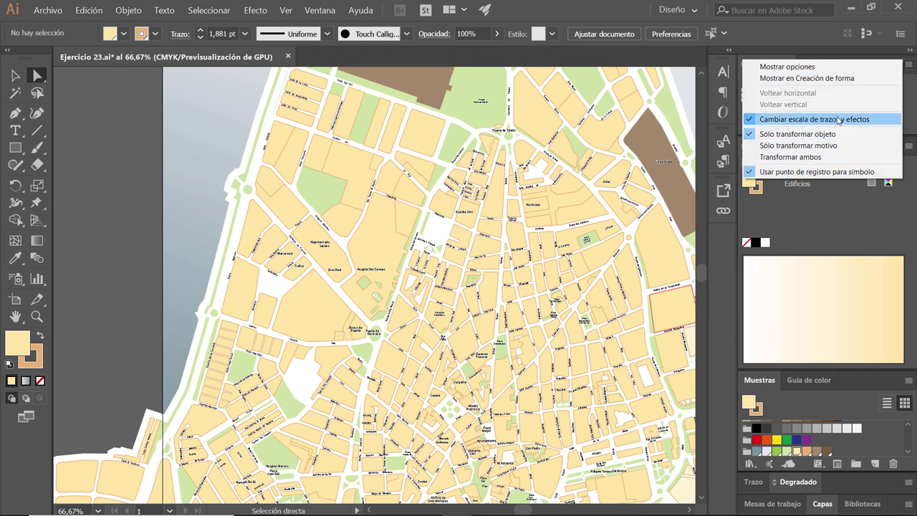
pyautogui.click(126, 163)
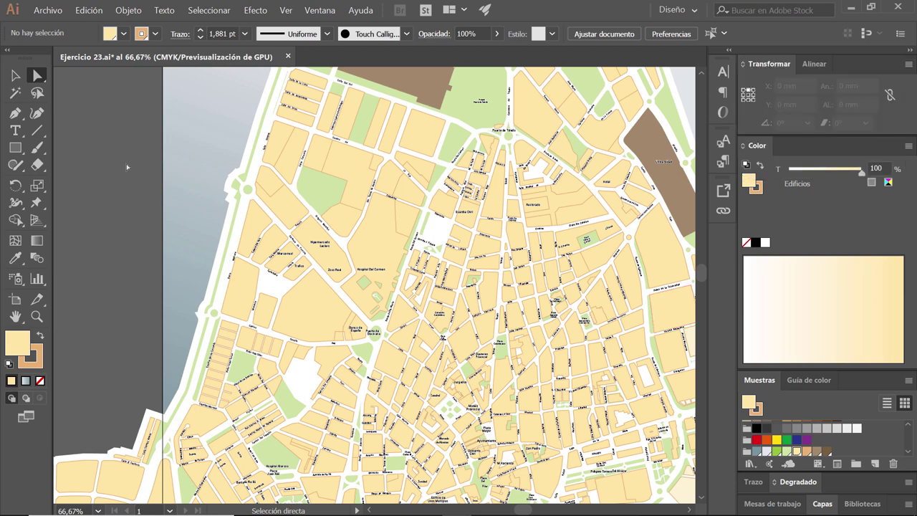
pyautogui.click(303, 155)
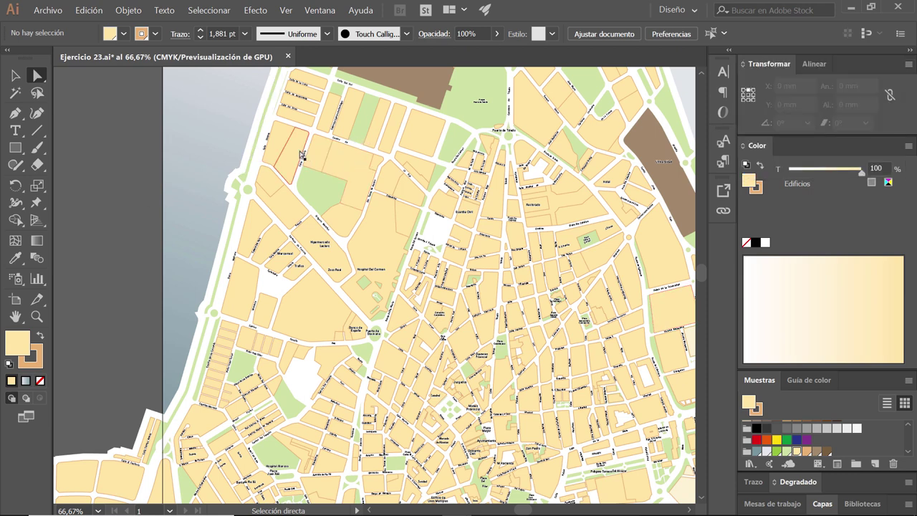
# - Zoom the map and select the narrow triangular block near Puerta de Toledo
pyautogui.click(127, 176)
pyautogui.scroll(1, 530, 219)
pyautogui.scroll(-1, 431, 214)
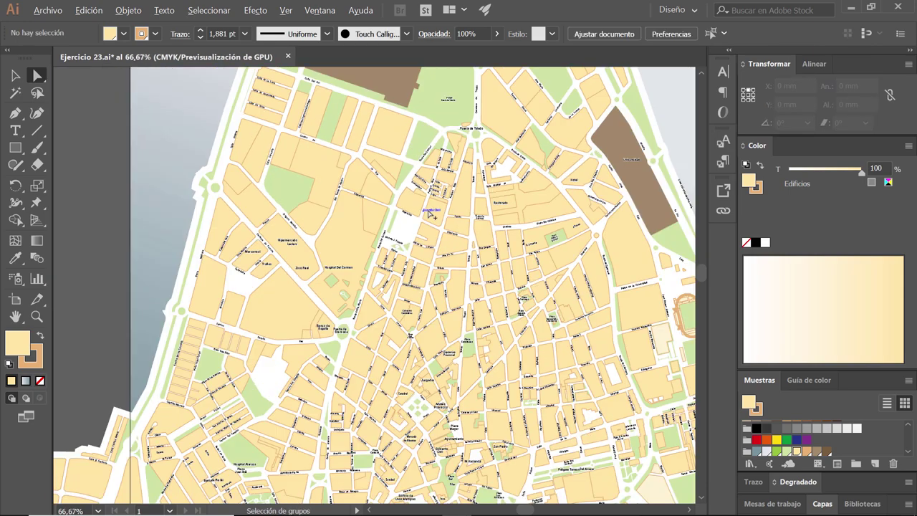
pyautogui.scroll(-1, 430, 214)
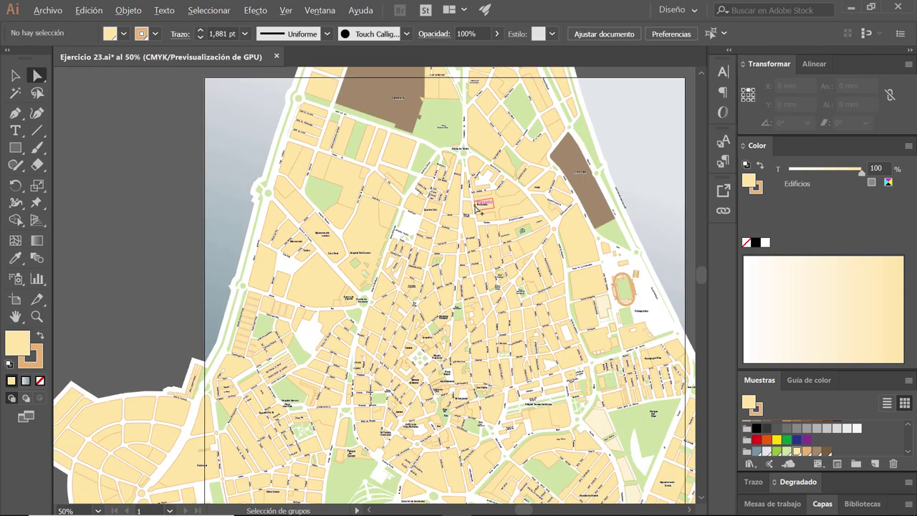
pyautogui.scroll(-1, 475, 206)
pyautogui.scroll(1, 475, 206)
pyautogui.scroll(1, 465, 206)
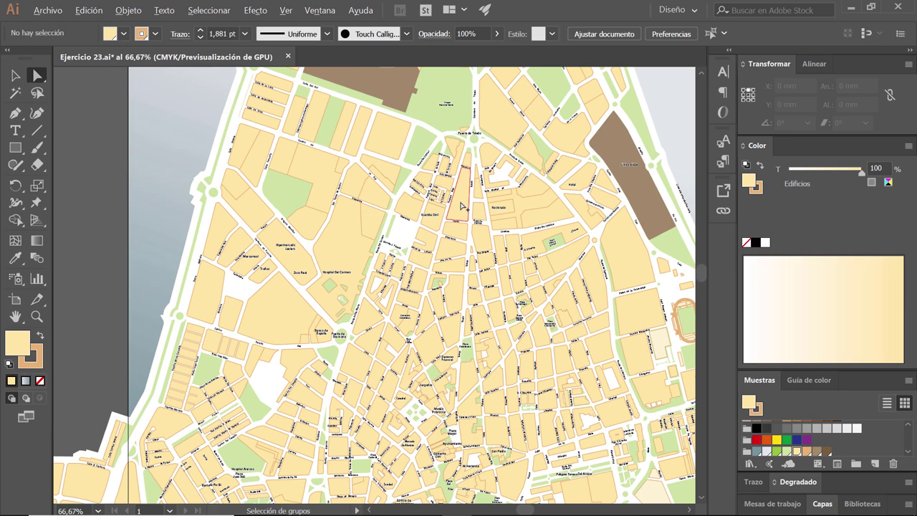
pyautogui.scroll(1, 462, 207)
pyautogui.click(464, 196)
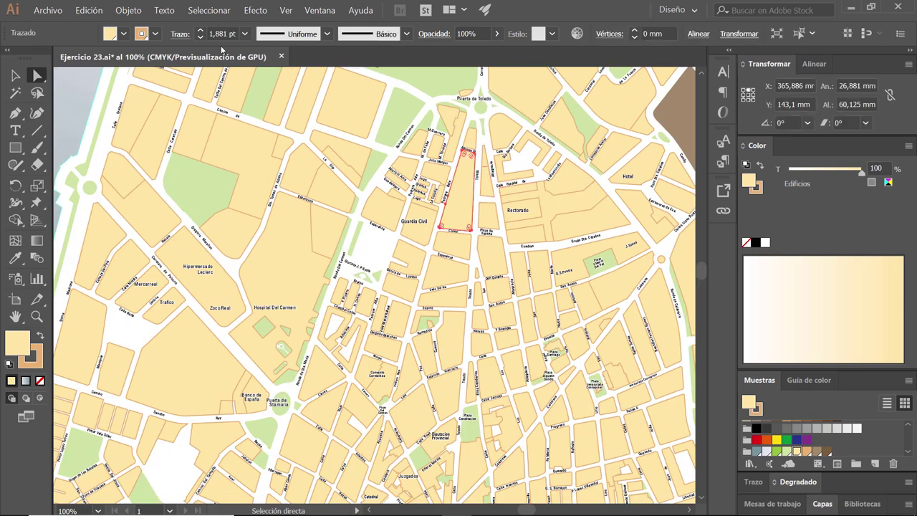
# - Zoom to 150% and select the Diputacion Provincial label with the Selection tool
pyautogui.scroll(-1, 422, 185)
pyautogui.scroll(-1, 422, 185)
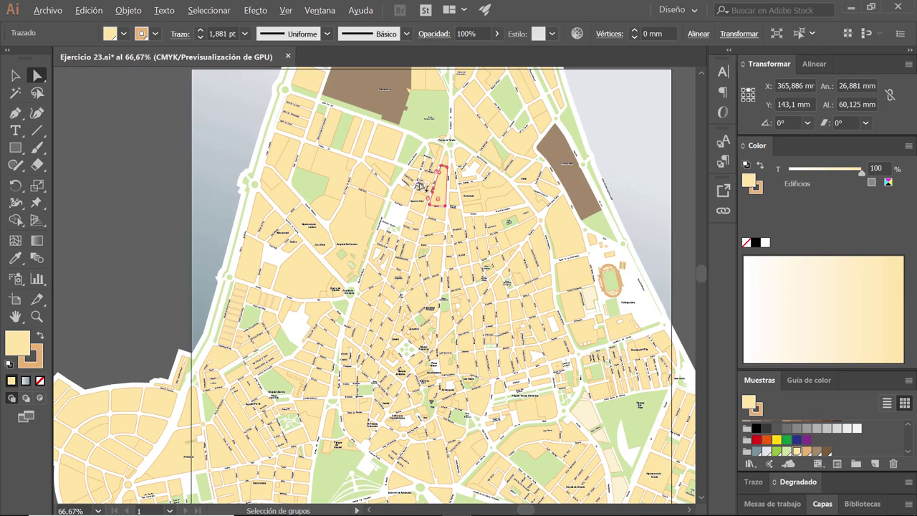
pyautogui.press('v')
pyautogui.click(157, 189)
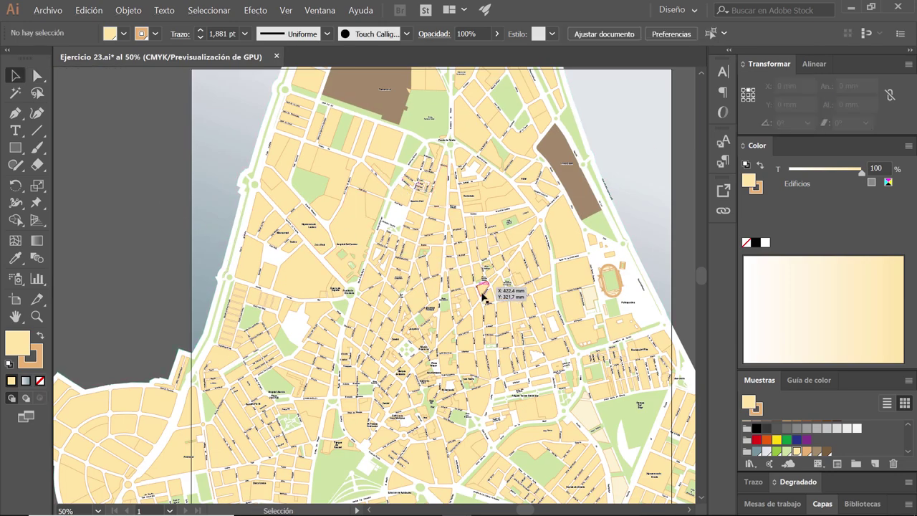
pyautogui.moveTo(487, 301)
pyautogui.mouseDown()
pyautogui.moveTo(451, 175)
pyautogui.moveTo(460, 217)
pyautogui.mouseUp()
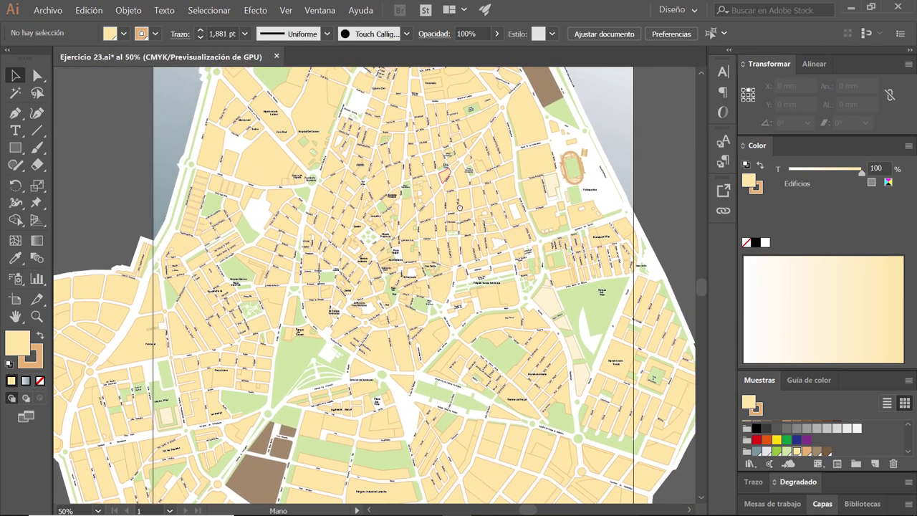
pyautogui.scroll(1, 396, 204)
pyautogui.scroll(1, 396, 205)
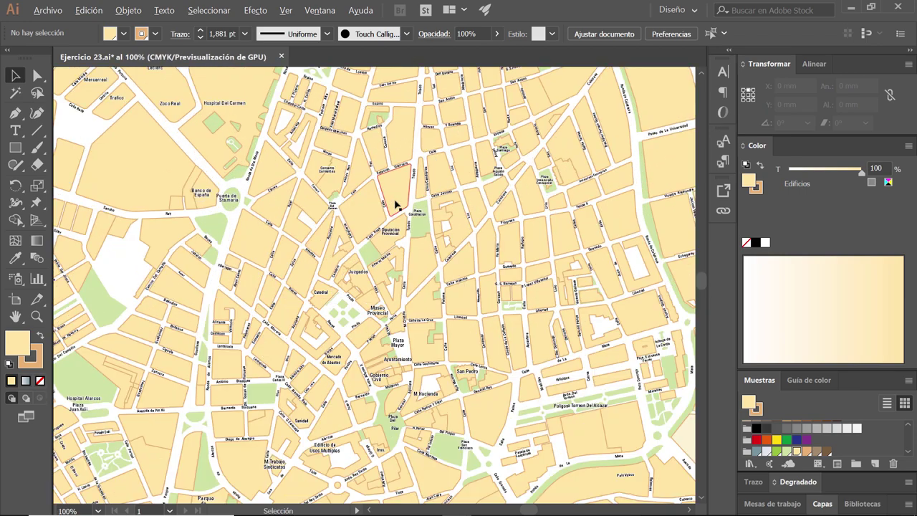
pyautogui.scroll(1, 397, 204)
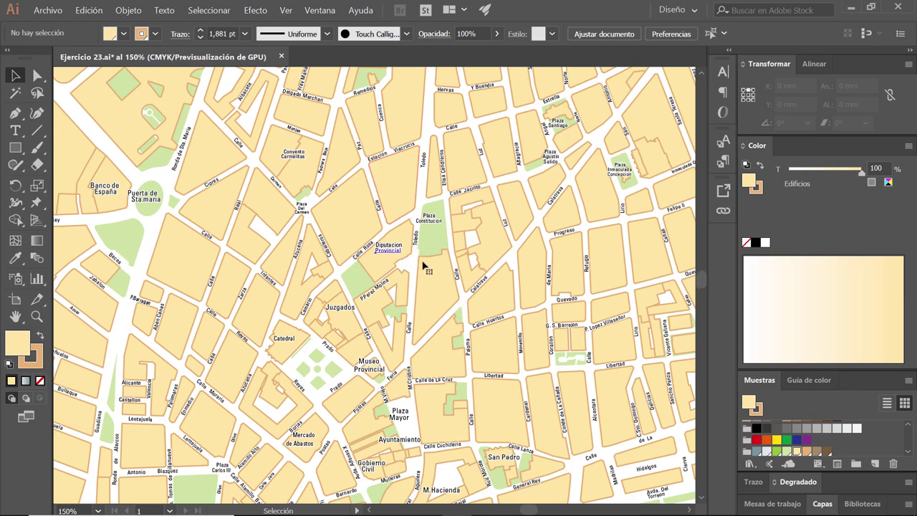
pyautogui.click(394, 249)
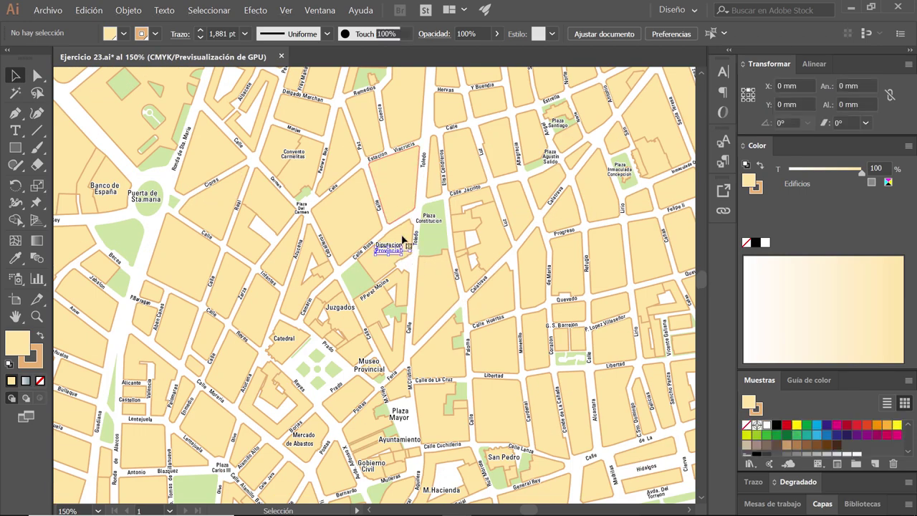
# - Browse the Seleccionar, Texto and Objeto menus, then expand the Capas layer list
pyautogui.click(258, 10)
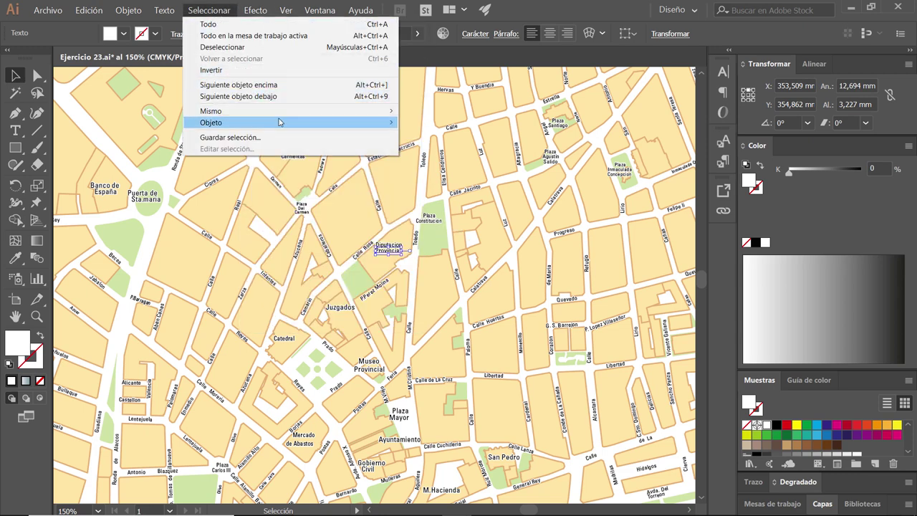
pyautogui.moveTo(286, 123)
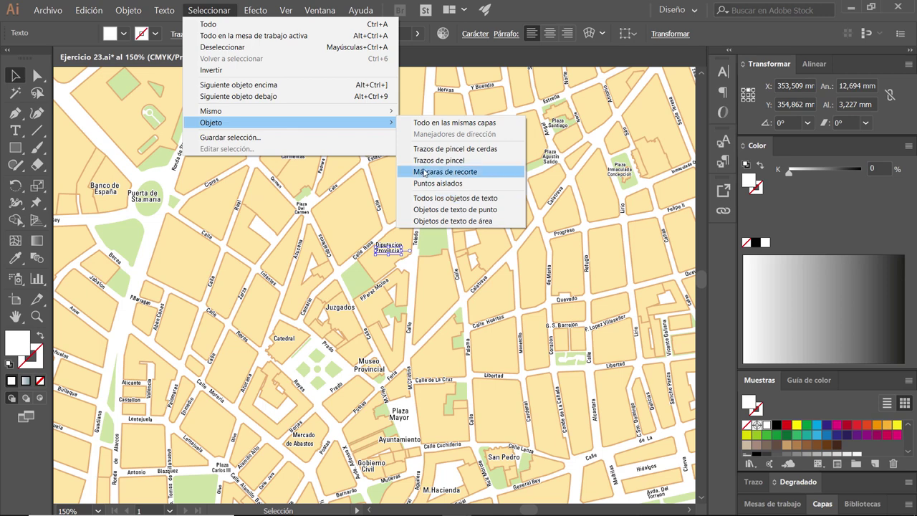
pyautogui.press('Escape')
pyautogui.click(161, 12)
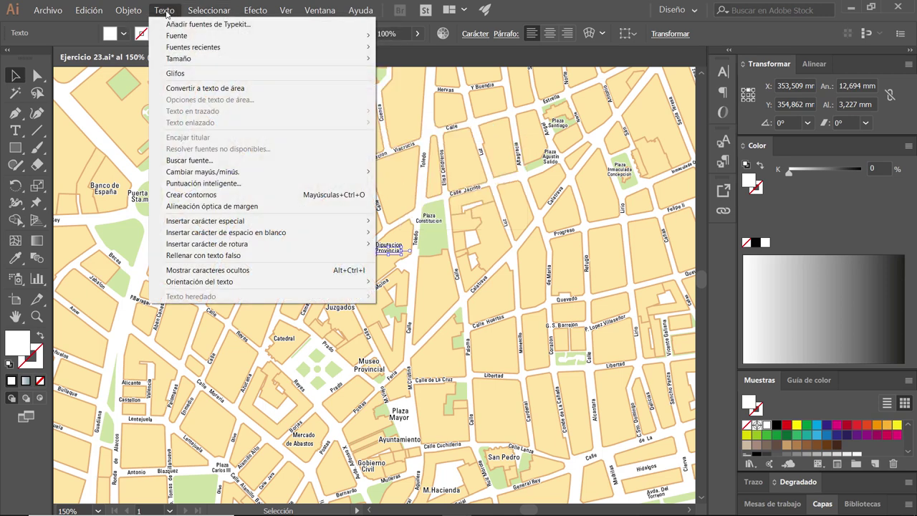
pyautogui.click(126, 11)
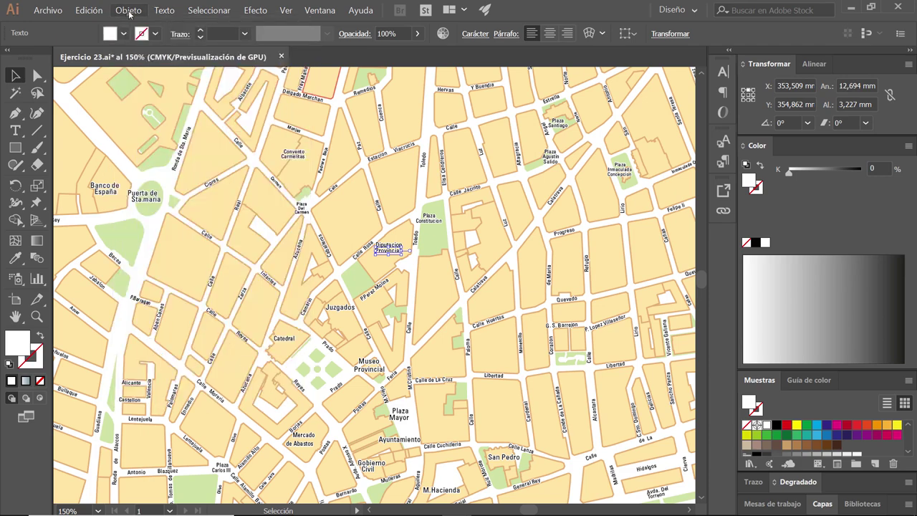
pyautogui.click(129, 12)
pyautogui.moveTo(147, 25)
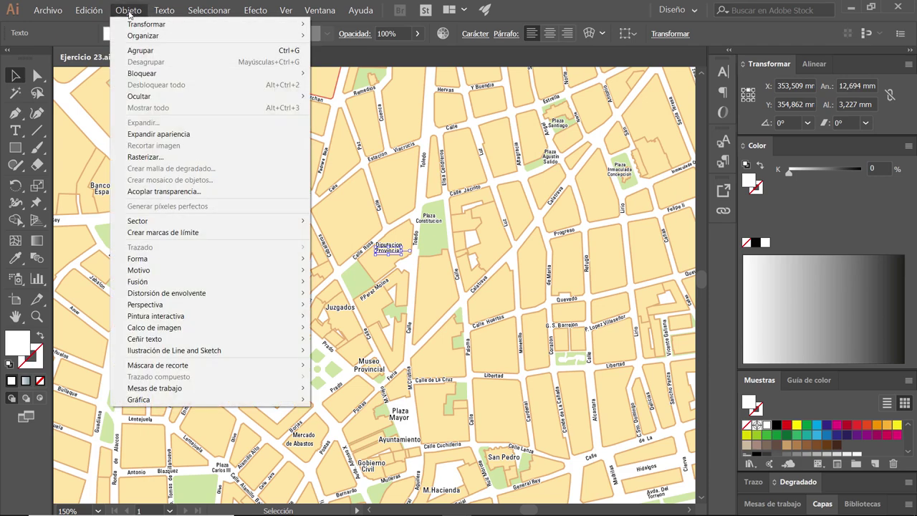
pyautogui.click(129, 10)
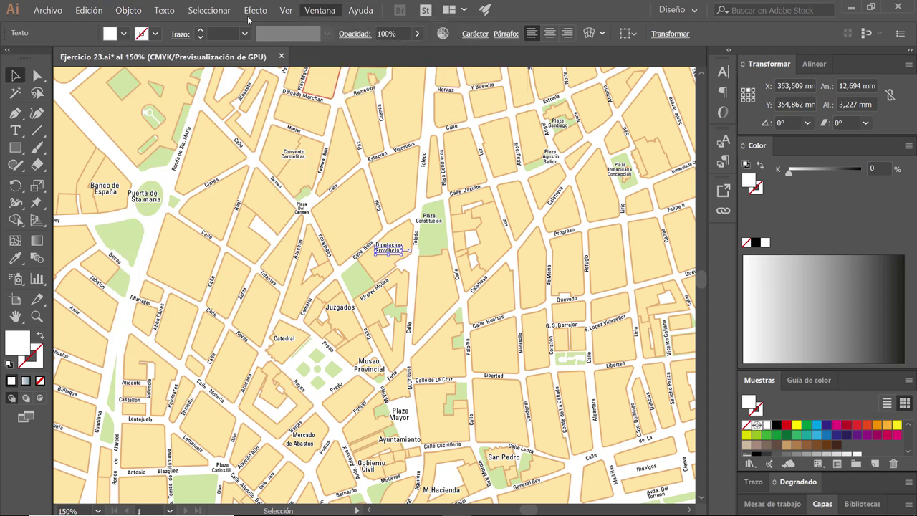
pyautogui.click(129, 10)
pyautogui.moveTo(146, 23)
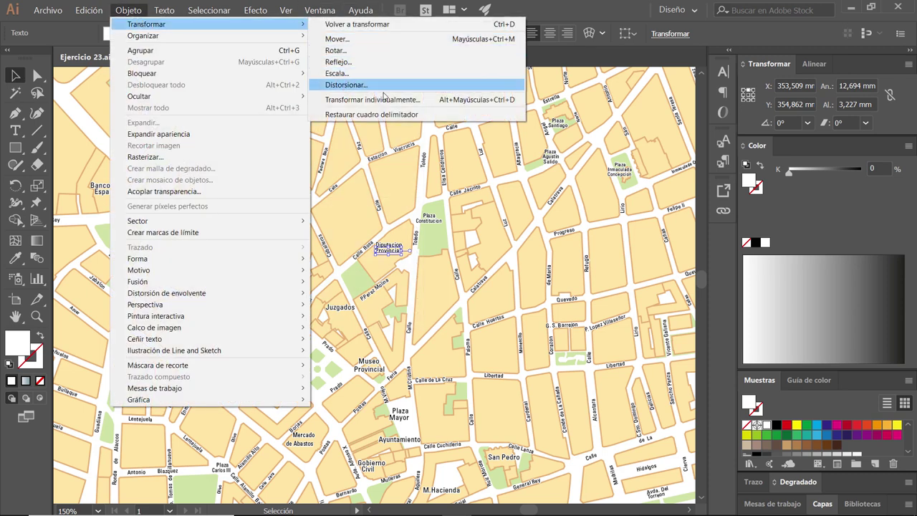
pyautogui.click(421, 199)
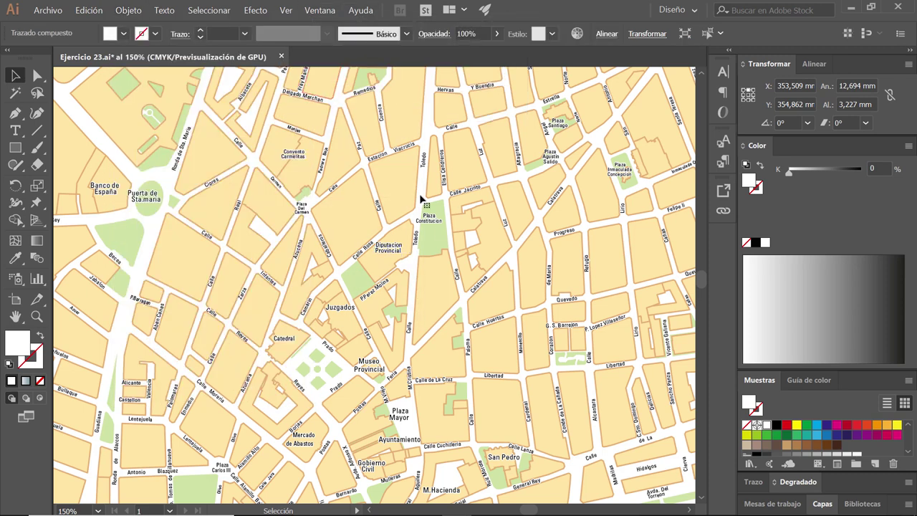
pyautogui.click(821, 504)
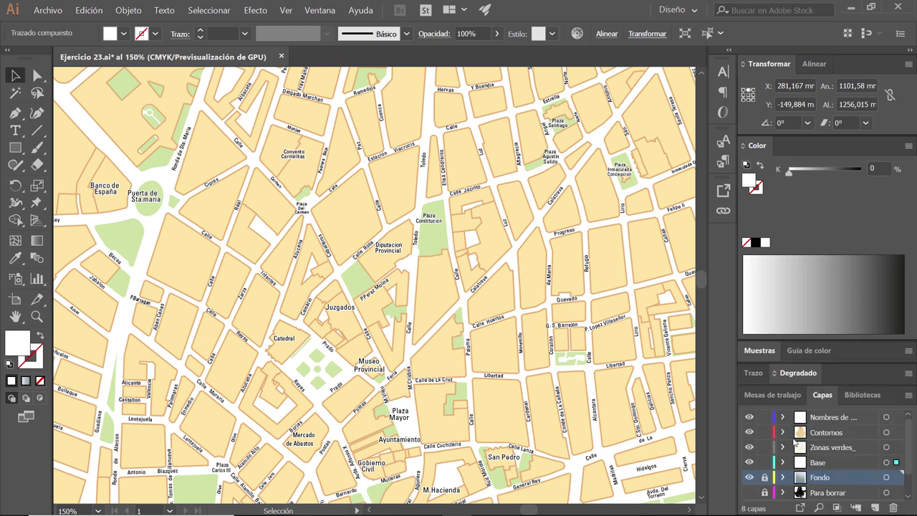
# - Lock the street-names, Base and Contornos layers
pyautogui.click(765, 417)
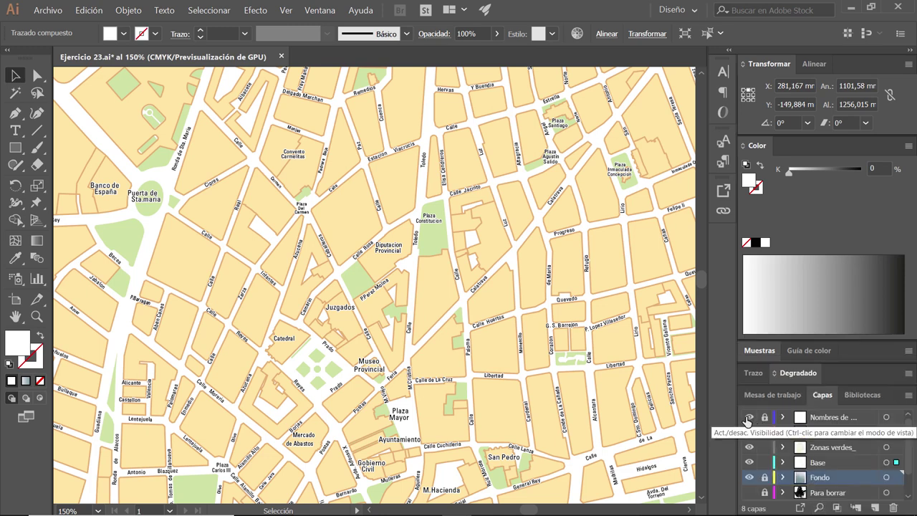
pyautogui.scroll(-1, 455, 267)
pyautogui.scroll(-1, 455, 267)
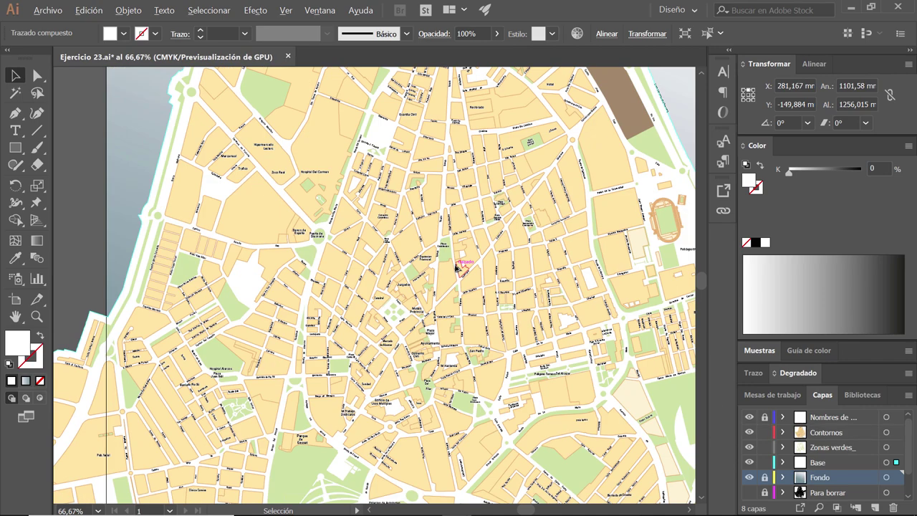
pyautogui.scroll(-1, 457, 267)
pyautogui.scroll(-1, 458, 266)
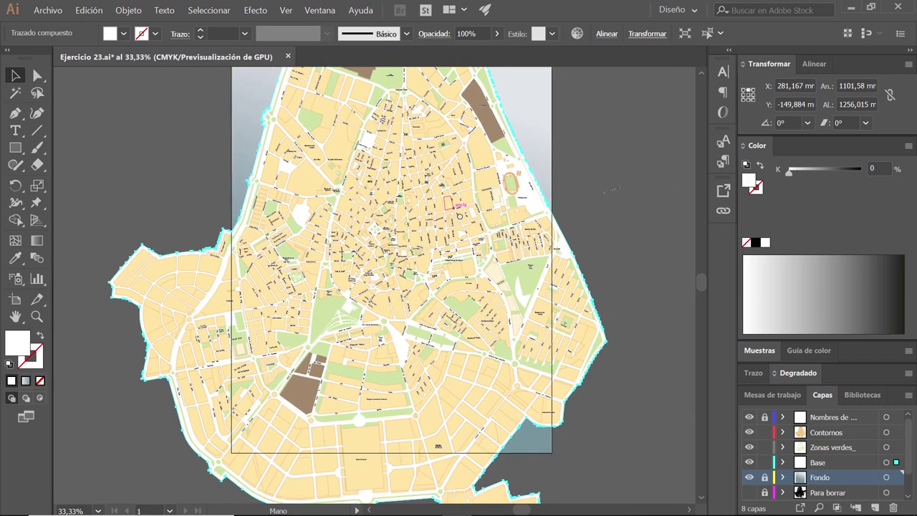
pyautogui.moveTo(517, 280); pyautogui.dragTo(470, 263)
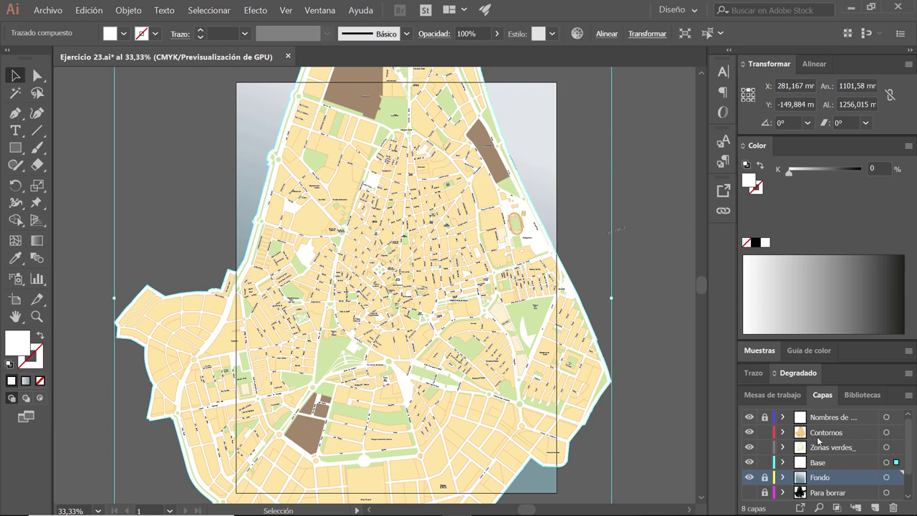
pyautogui.click(765, 462)
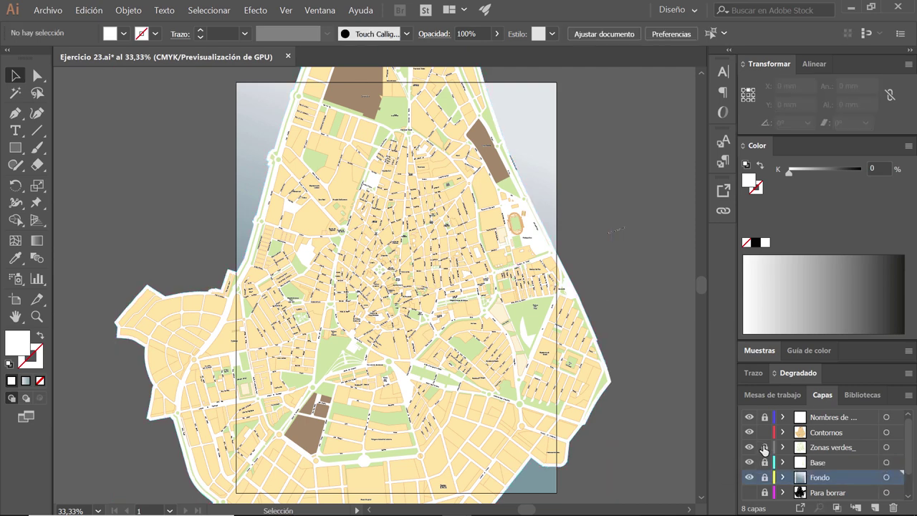
pyautogui.click(765, 432)
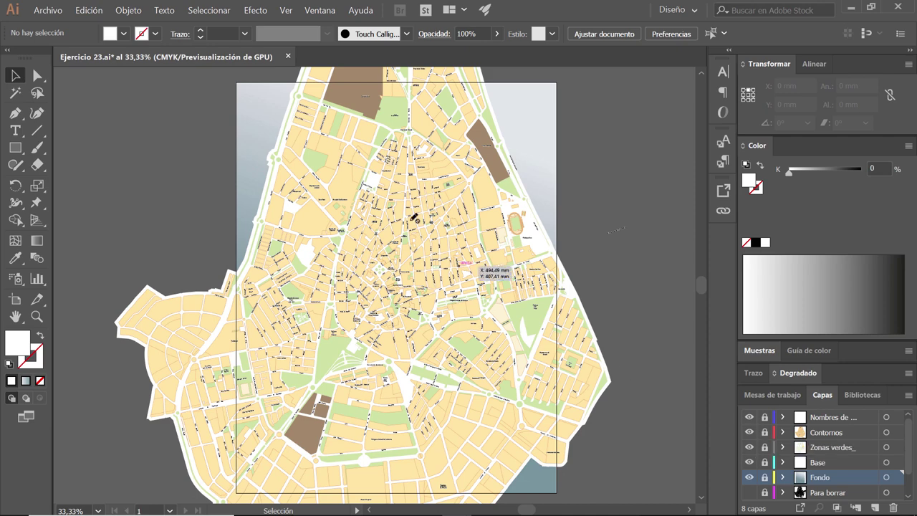
# - Check the finished map PDF for reference and return to Illustrator
pyautogui.click(49, 11)
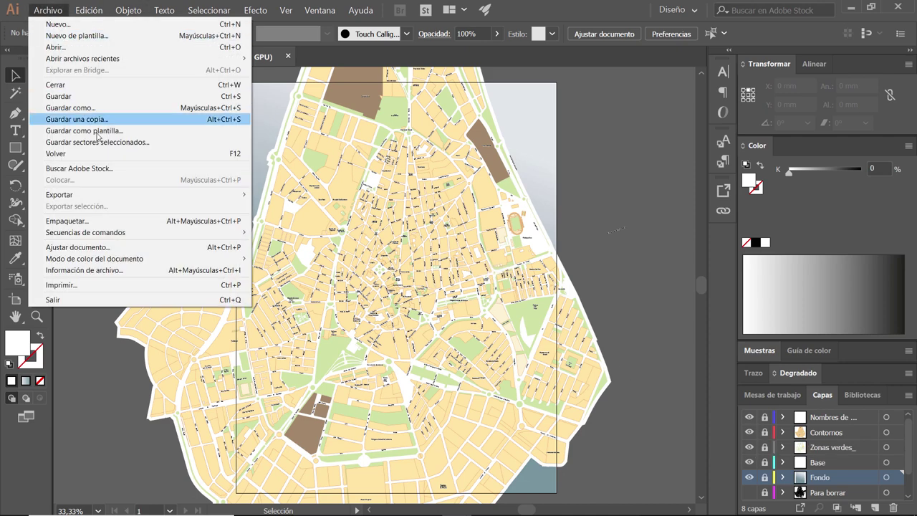
pyautogui.click(560, 174)
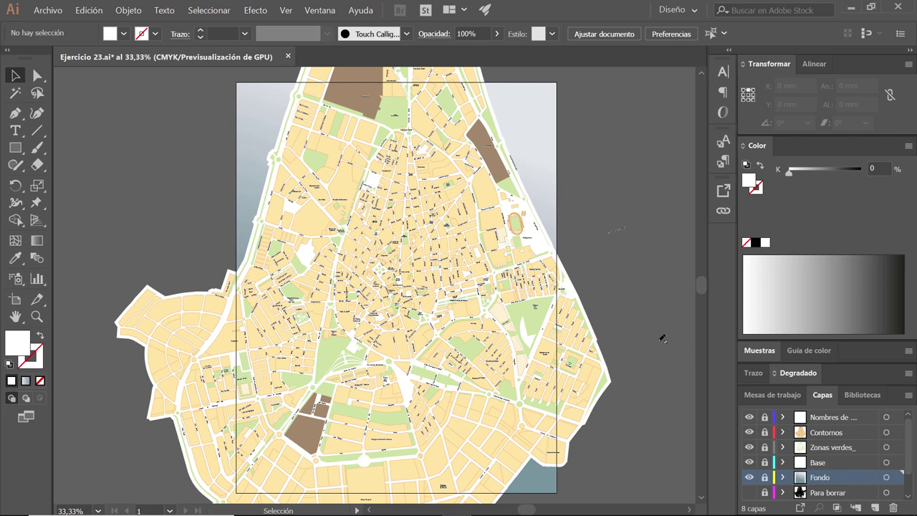
pyautogui.hotkey('alt', 'Tab')
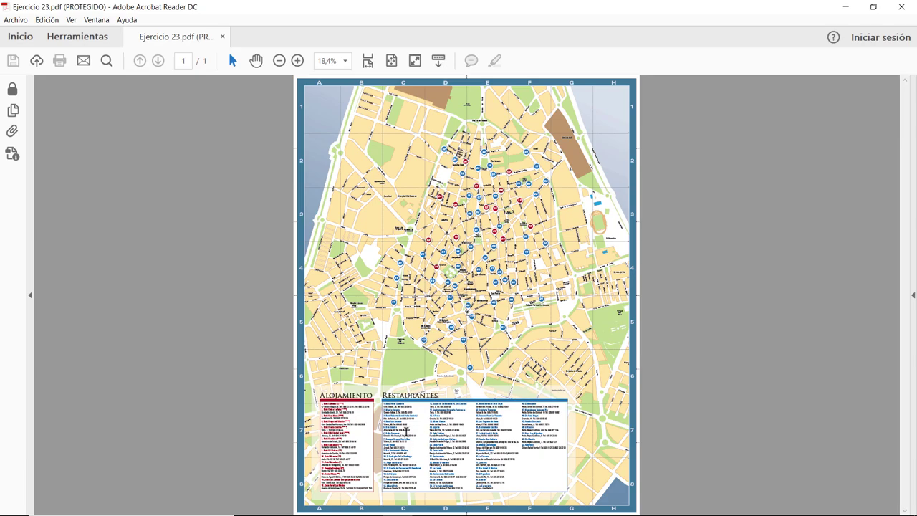
pyautogui.hotkey('alt', 'Tab')
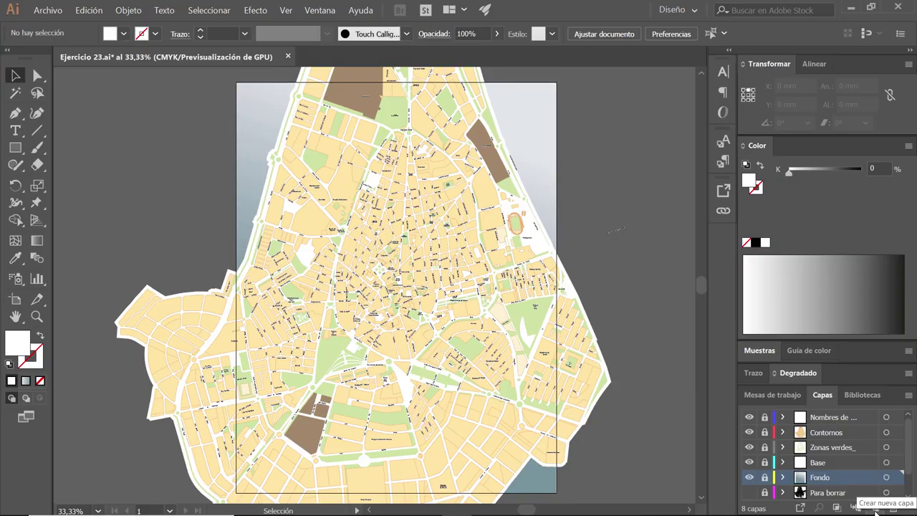
# - Add a new layer at the top of the stack named Leyenda
pyautogui.click(875, 509)
pyautogui.moveTo(835, 479); pyautogui.dragTo(830, 411)
pyautogui.doubleClick(821, 417)
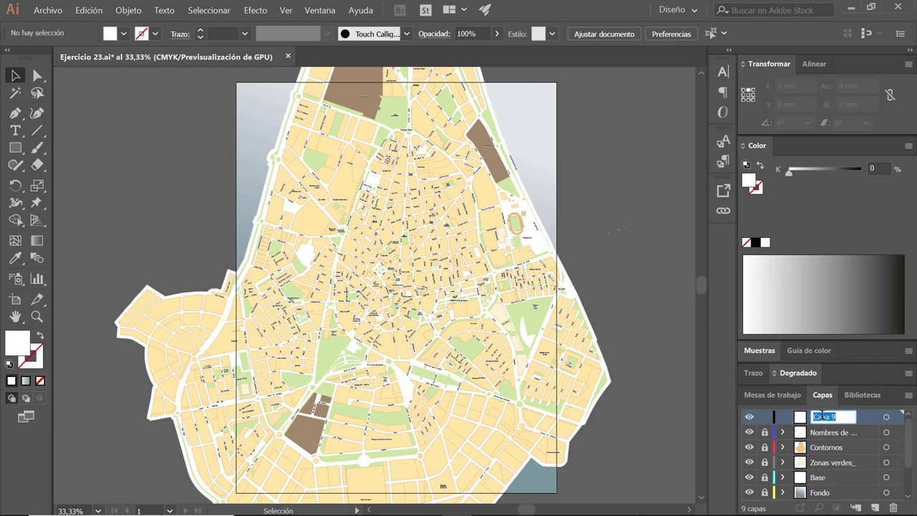
pyautogui.write('Leyend')
pyautogui.write('a')
pyautogui.press('Return')
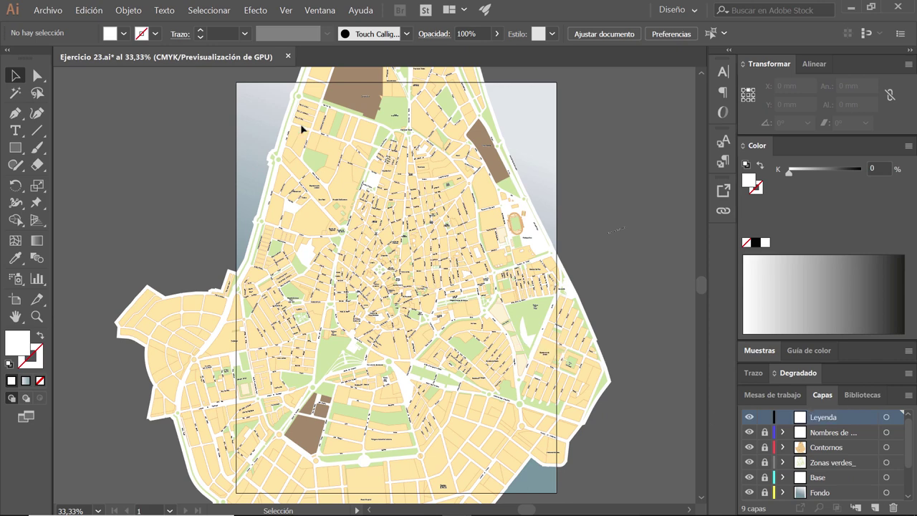
# - Place Texto para Ejercicio 23_Hoteles.rtf with Mostrar opciones de importación ticked
pyautogui.click(55, 10)
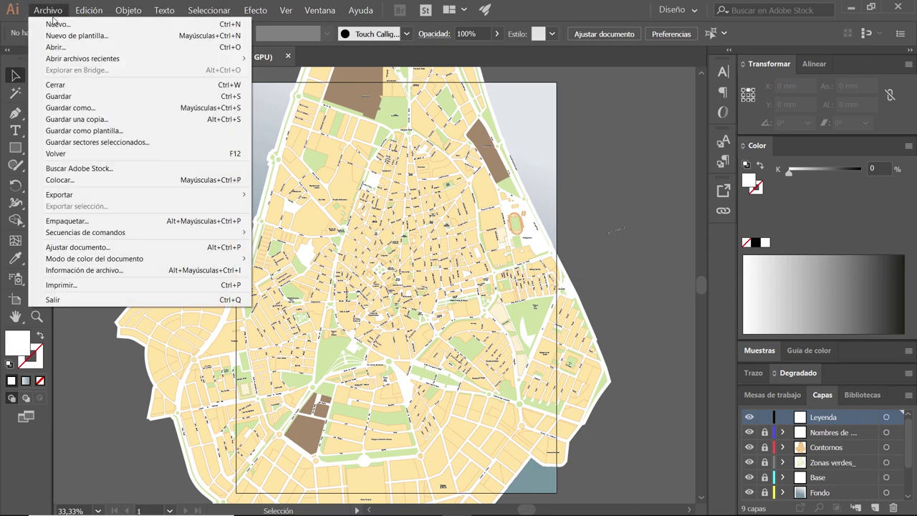
pyautogui.click(89, 182)
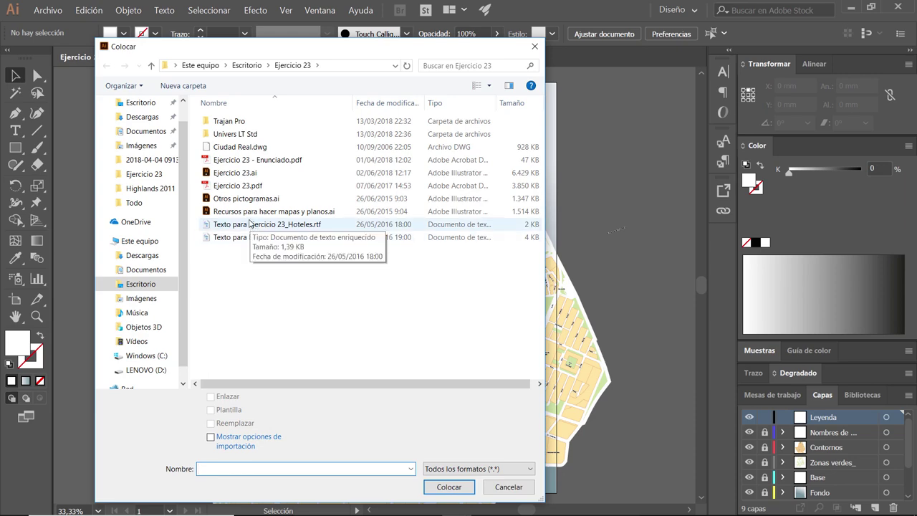
pyautogui.hotkey('alt', 'Tab')
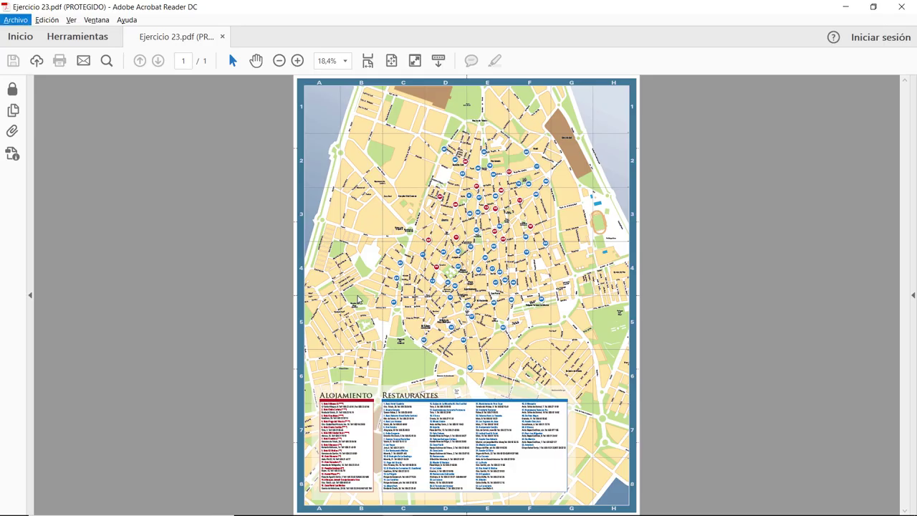
pyautogui.hotkey('alt', 'Tab')
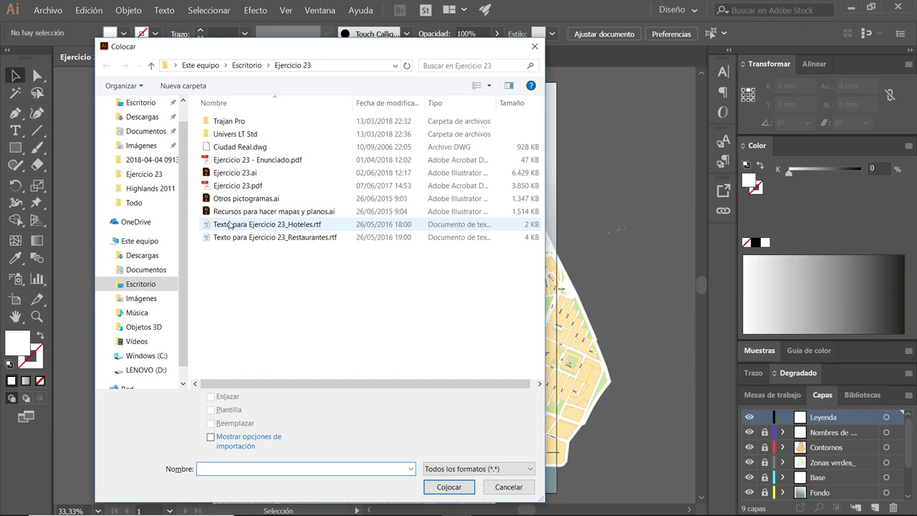
pyautogui.click(305, 227)
pyautogui.click(211, 438)
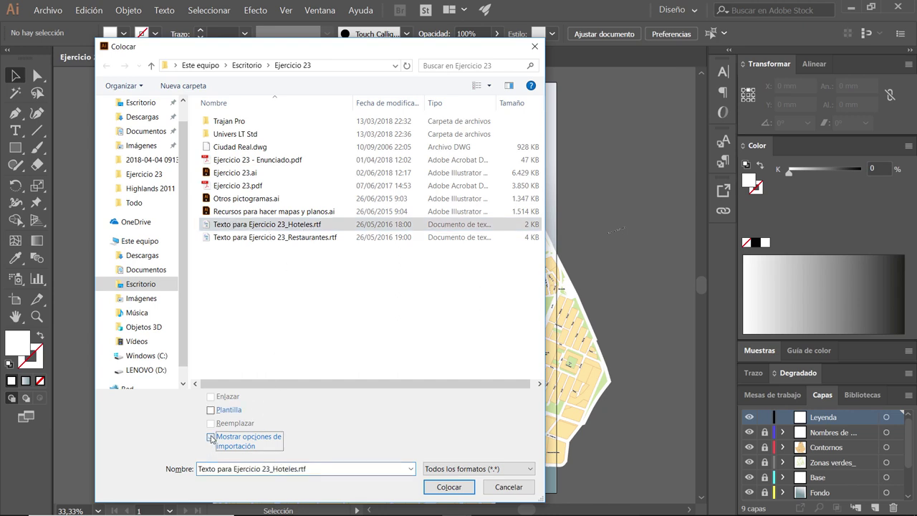
pyautogui.click(464, 488)
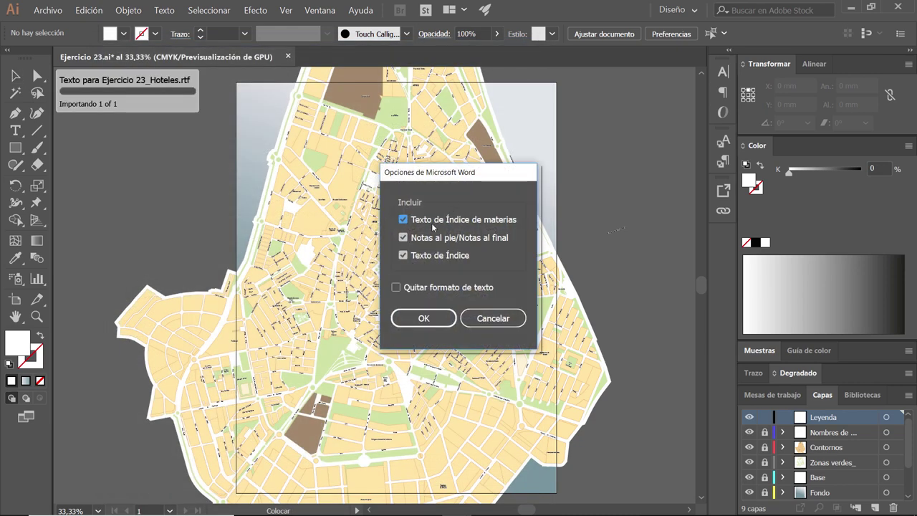
# - Set import to Quitar formato de texto, excluding index, footnotes and table-of-contents text
pyautogui.click(398, 289)
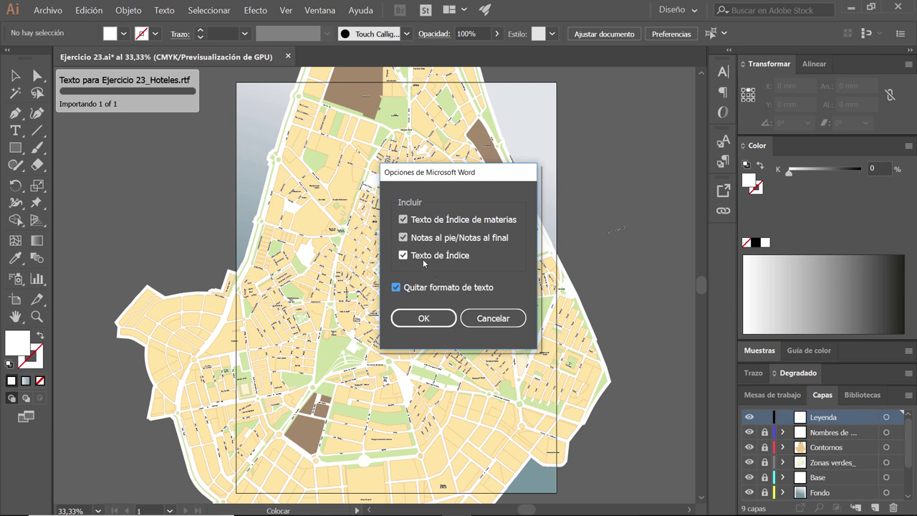
pyautogui.click(422, 257)
pyautogui.click(423, 238)
pyautogui.click(425, 220)
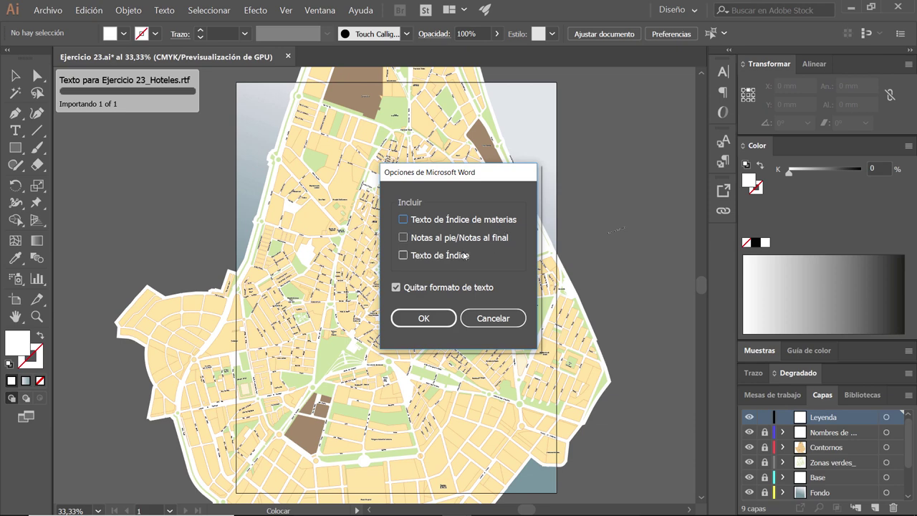
# - Accept the Word import options and place the hotel list RTF on the map
pyautogui.click(424, 318)
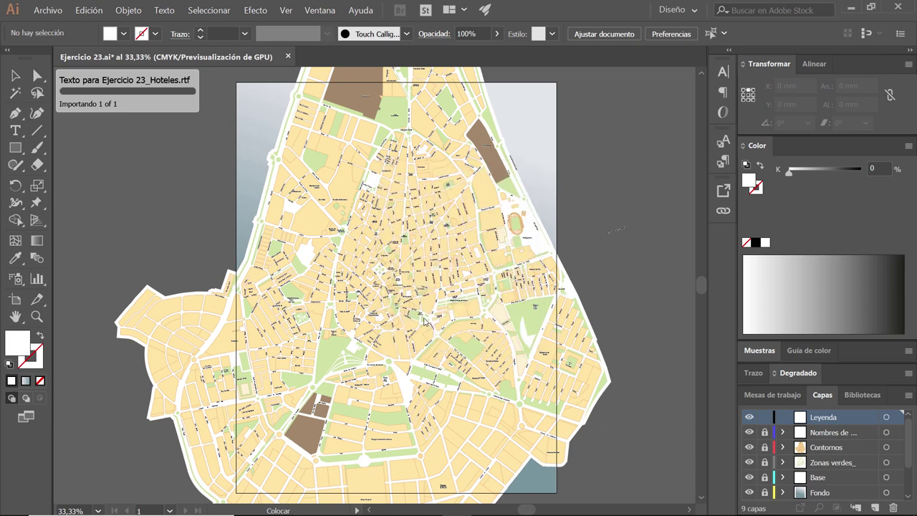
pyautogui.click(249, 184)
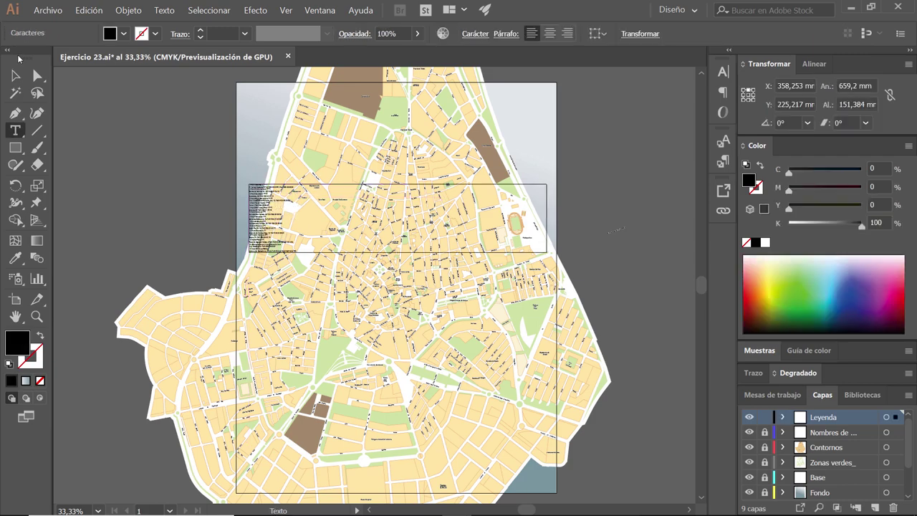
pyautogui.click(15, 75)
# - Move the hotel list text frame toward the map's upper left, ending at 66.67% zoom
pyautogui.press('z')
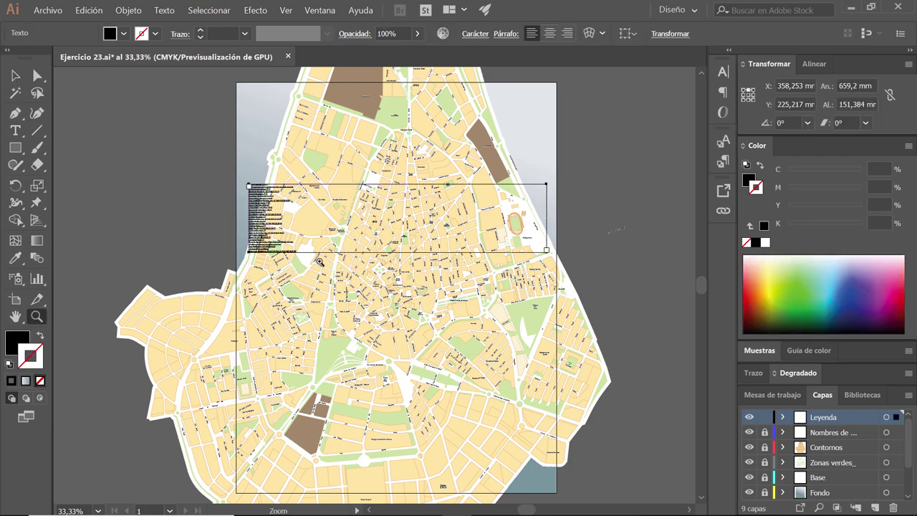
pyautogui.click(319, 262)
pyautogui.click(373, 267)
pyautogui.click(348, 258)
pyautogui.click(320, 254)
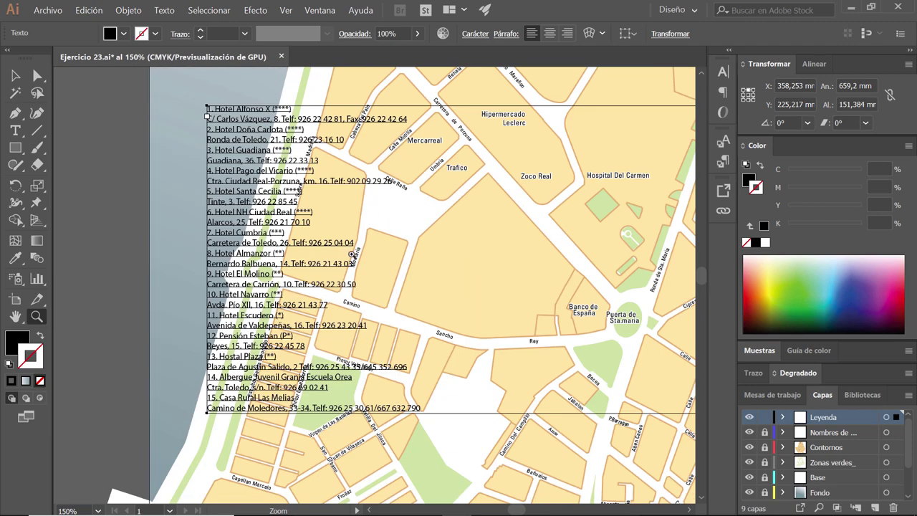
pyautogui.press('v')
pyautogui.moveTo(256, 154); pyautogui.dragTo(220, 170)
pyautogui.hotkey('ctrl', '-')
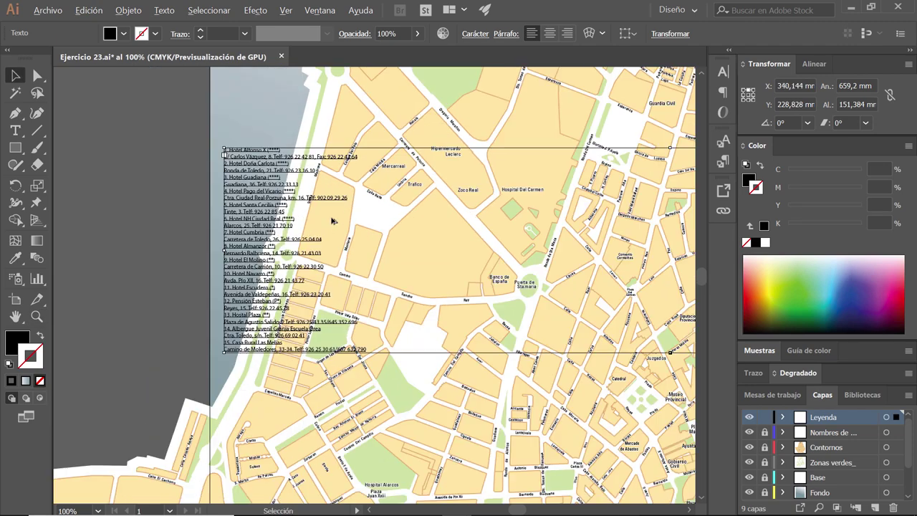
pyautogui.hotkey('ctrl', '-')
pyautogui.hscroll(5, 389, 242)
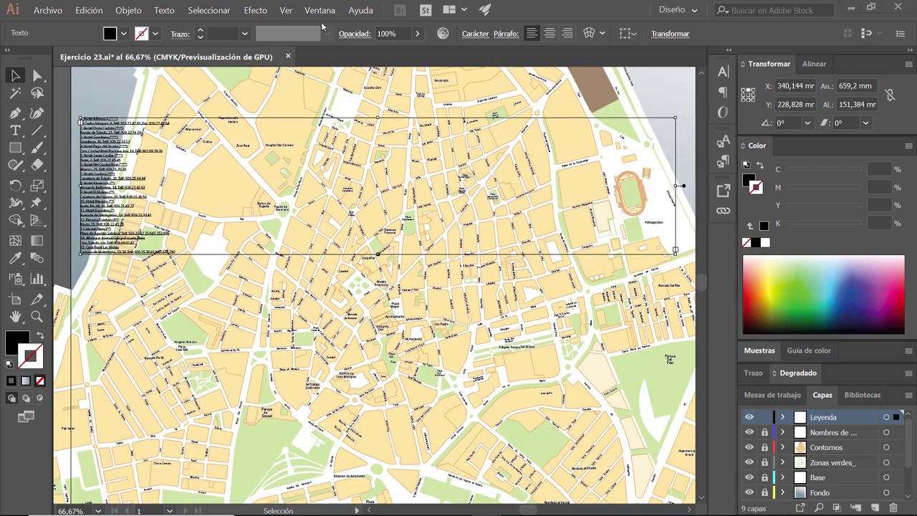
# - Float the Paragraph Styles panel over the map, make it taller, and deselect the hotel text
pyautogui.click(320, 11)
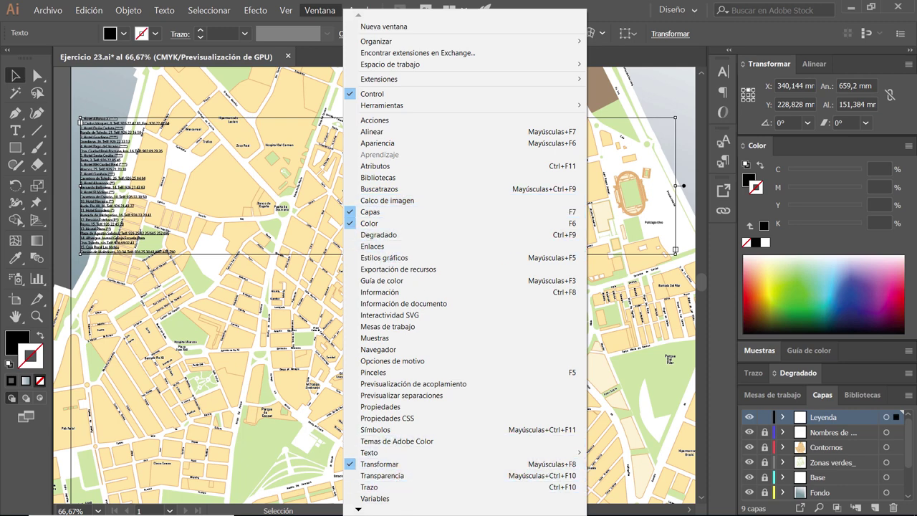
pyautogui.moveTo(402, 452)
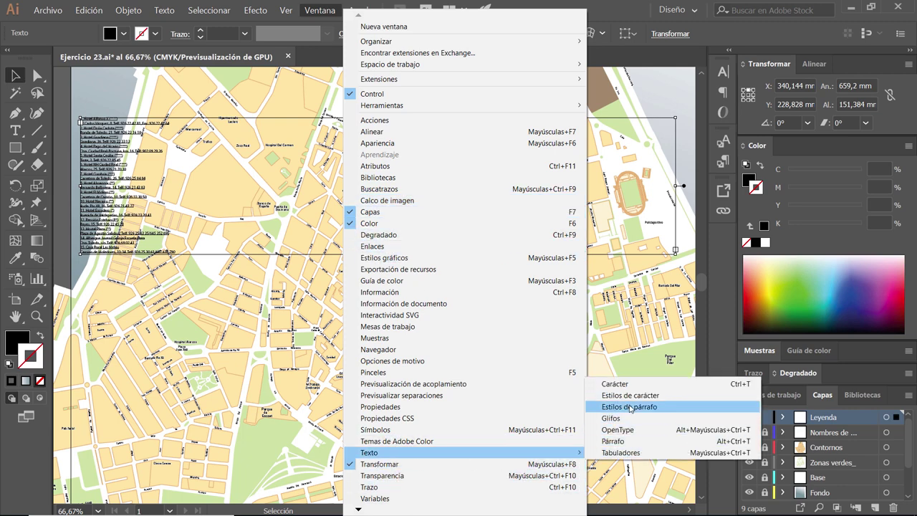
pyautogui.click(630, 407)
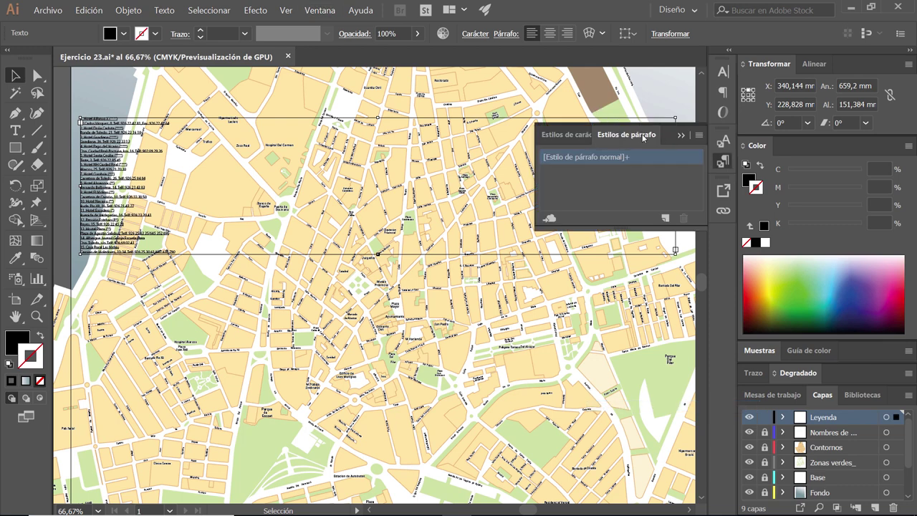
pyautogui.moveTo(642, 138); pyautogui.dragTo(409, 96)
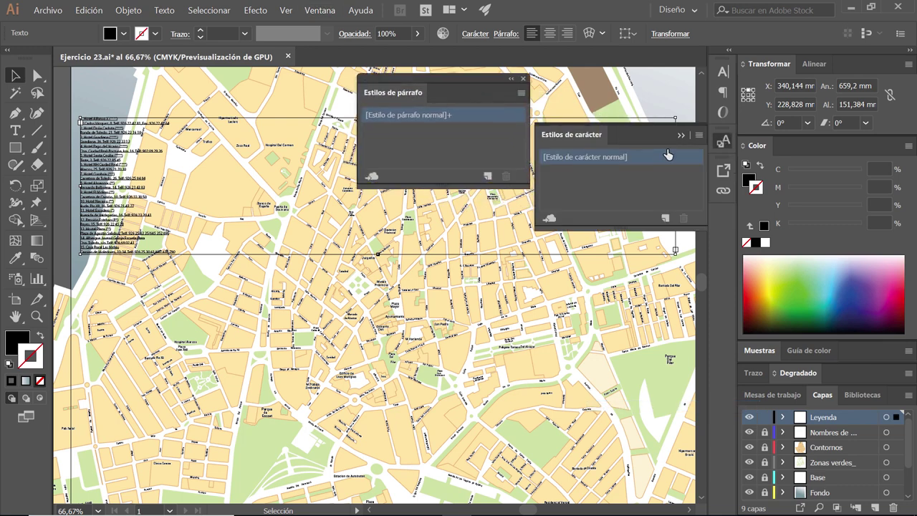
pyautogui.click(680, 134)
pyautogui.moveTo(474, 74)
pyautogui.mouseDown()
pyautogui.moveTo(589, 92)
pyautogui.moveTo(618, 75)
pyautogui.mouseUp()
pyautogui.moveTo(605, 185); pyautogui.dragTo(605, 275)
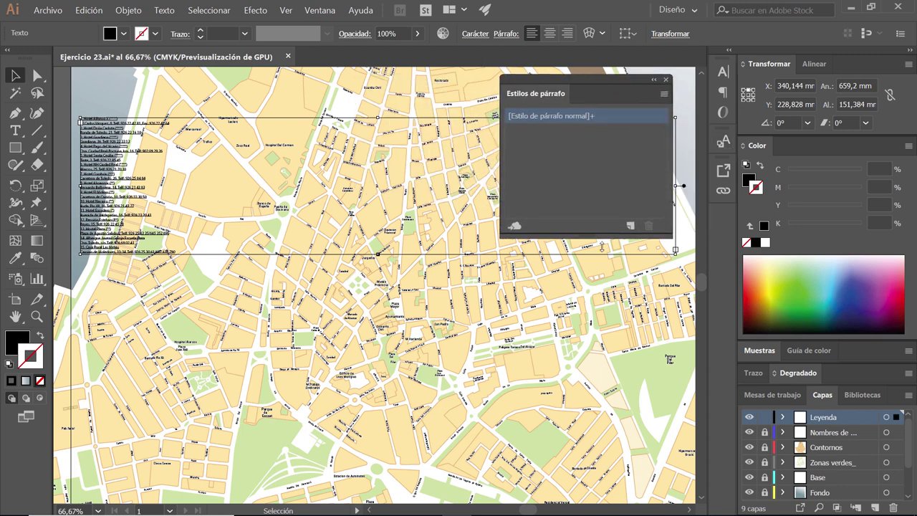
pyautogui.click(102, 92)
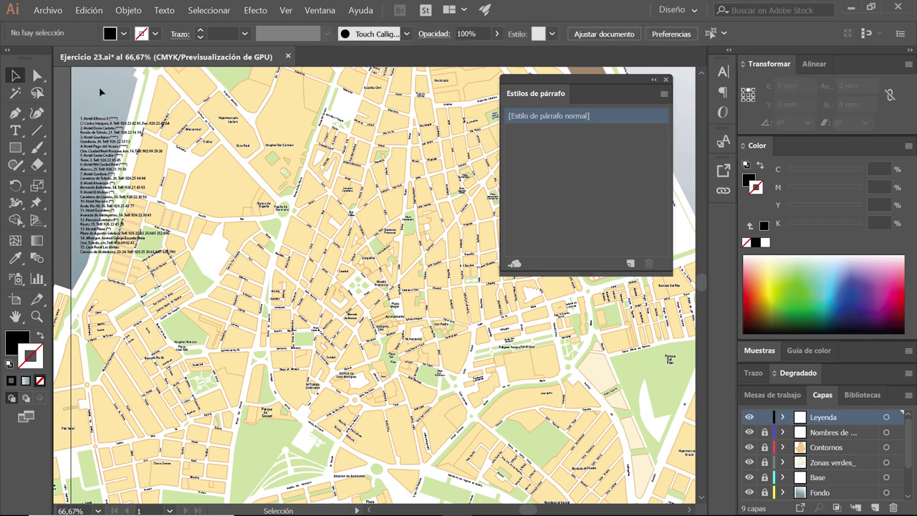
pyautogui.click(664, 96)
# - Start a paragraph style named '01. Nombres de hoteles' using Univers LT Std 67 Bold Condensed
pyautogui.click(701, 101)
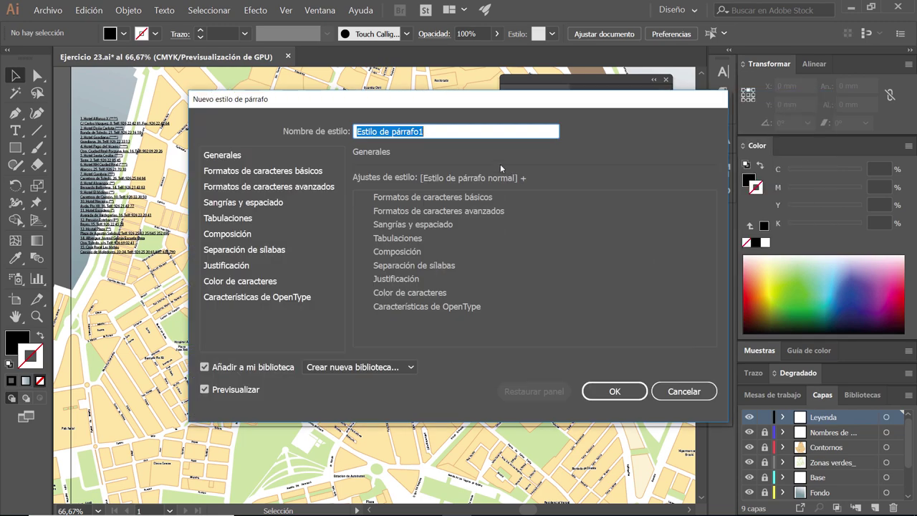
pyautogui.write('01. ')
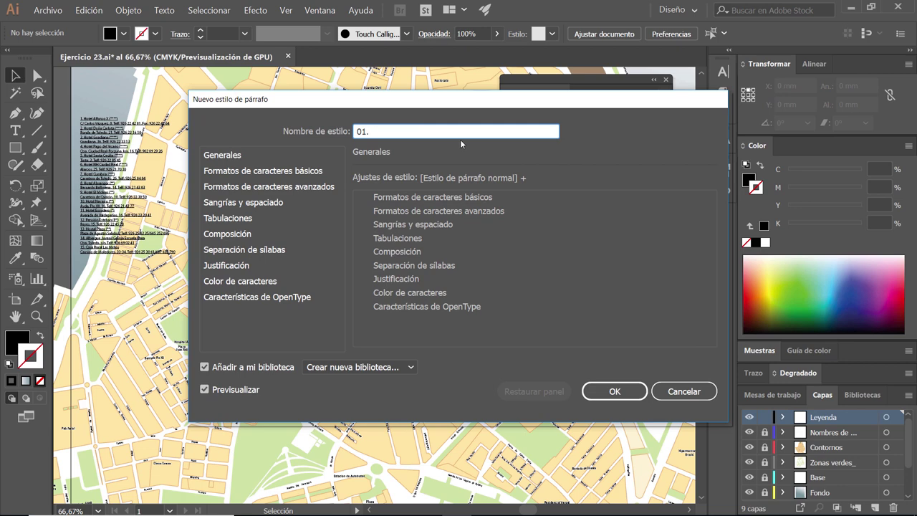
pyautogui.write('Nombr')
pyautogui.write('es de hoteles')
pyautogui.click(234, 164)
pyautogui.click(245, 174)
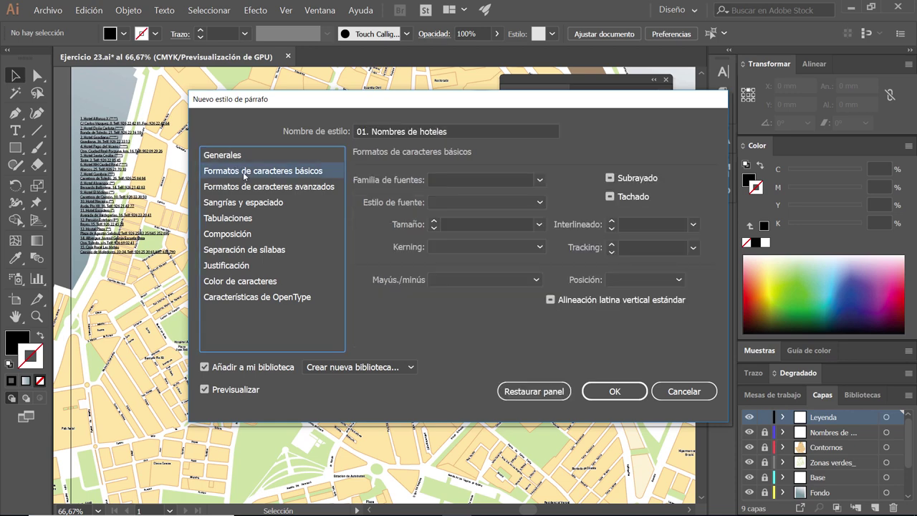
pyautogui.click(483, 178)
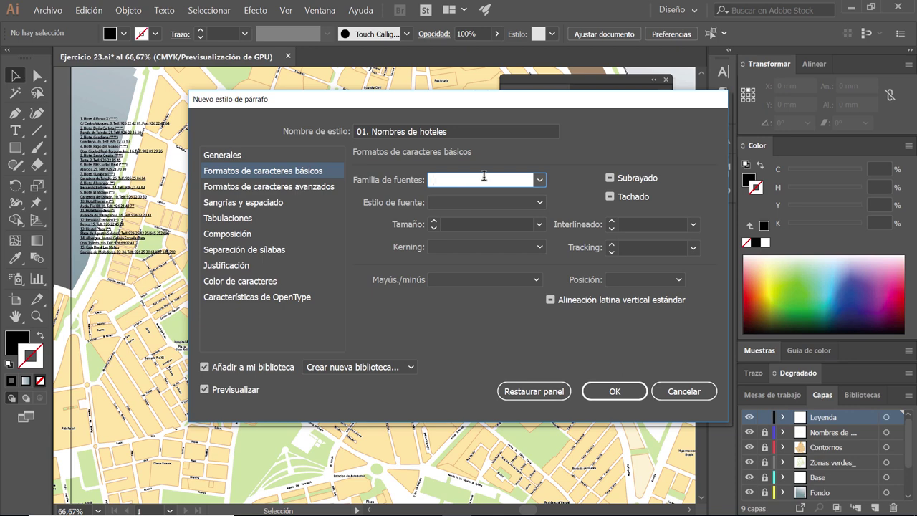
pyautogui.write('Univers LT Std')
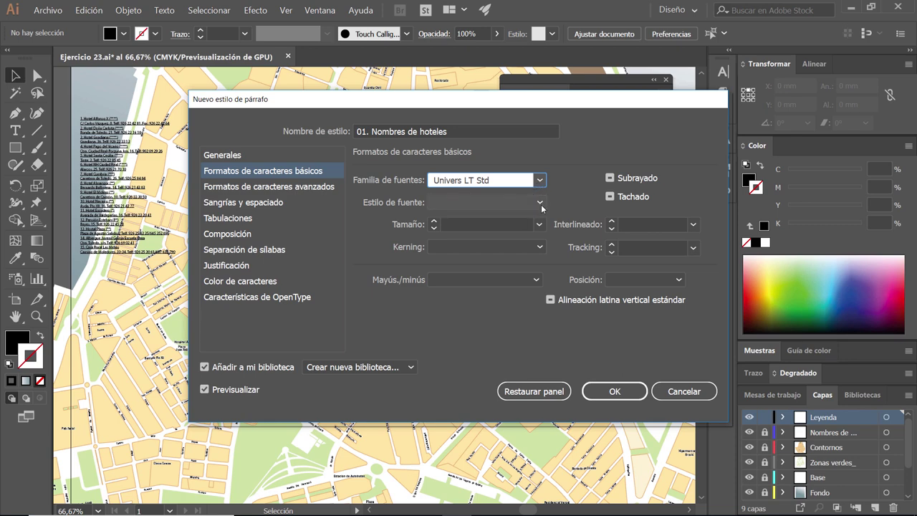
pyautogui.click(540, 203)
pyautogui.click(487, 265)
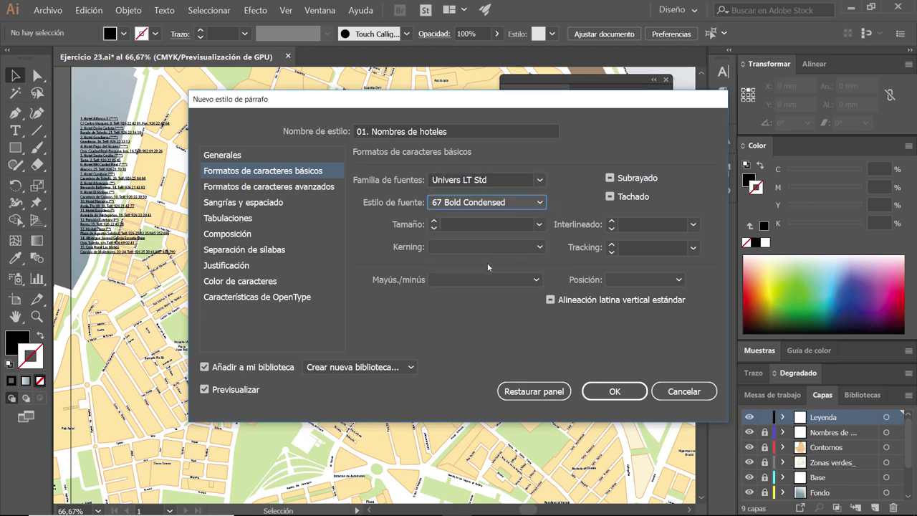
# - Give it size 12, 2 pt space before and dark red C=15 M=100 Y=90 K=10, then create it
pyautogui.click(460, 225)
pyautogui.write('12')
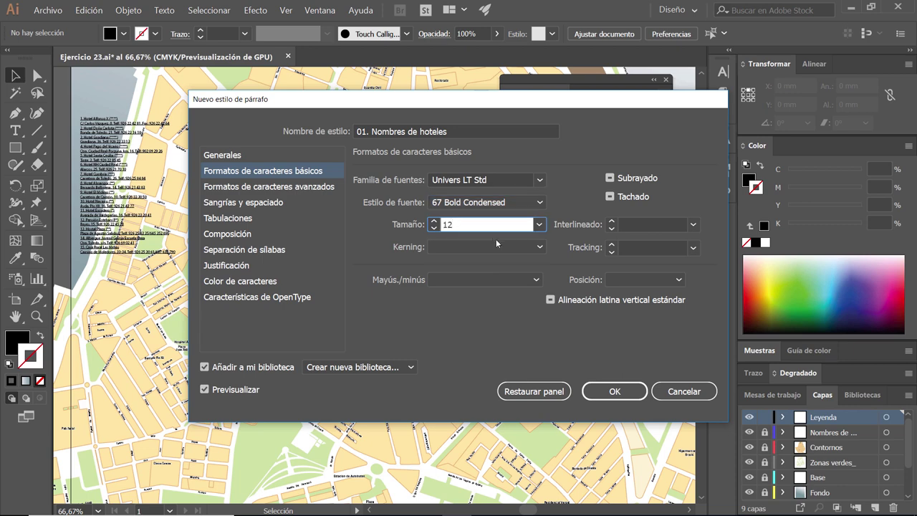
pyautogui.click(272, 203)
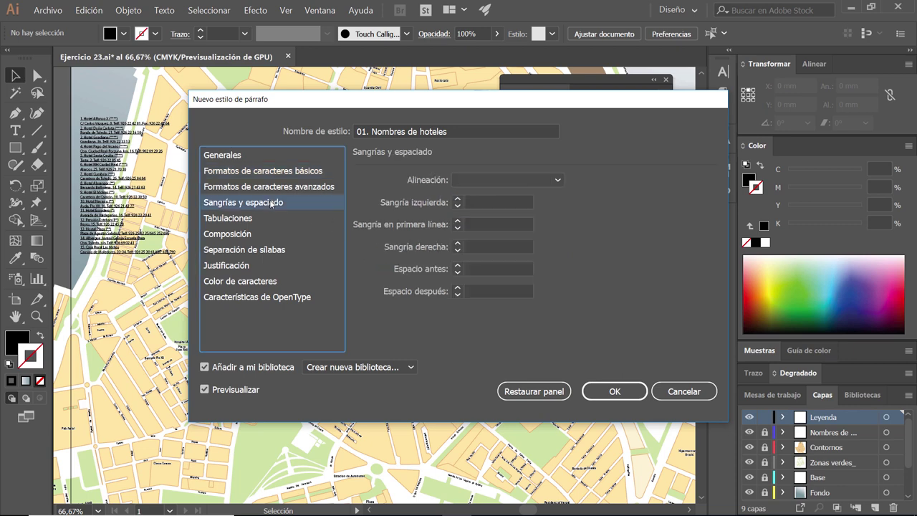
pyautogui.click(488, 269)
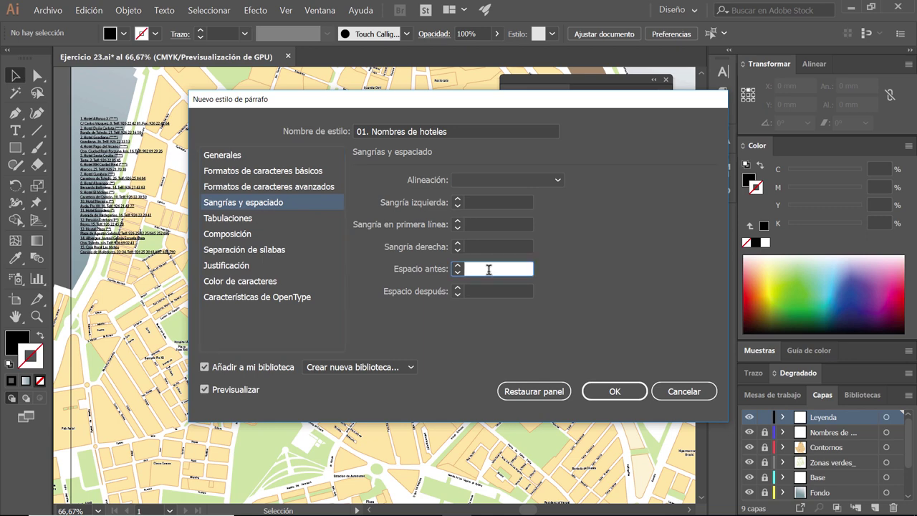
pyautogui.write('2')
pyautogui.press('Tab')
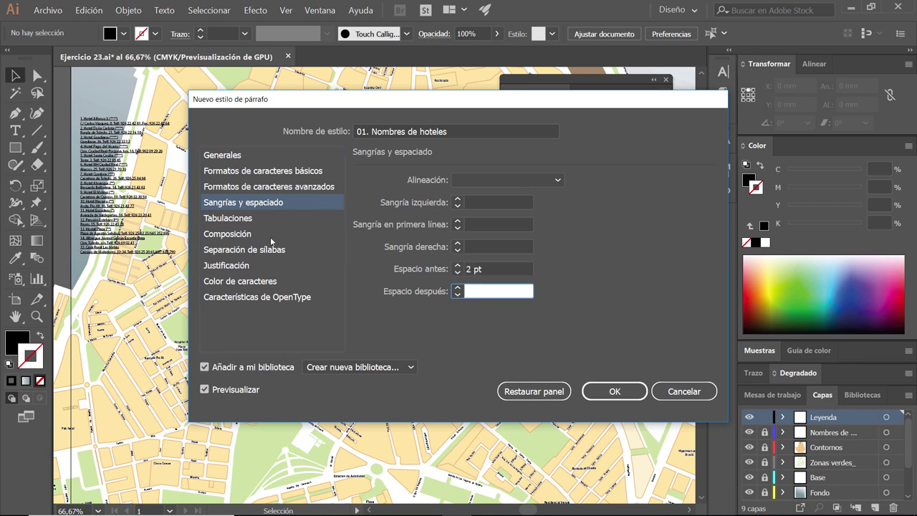
pyautogui.click(241, 282)
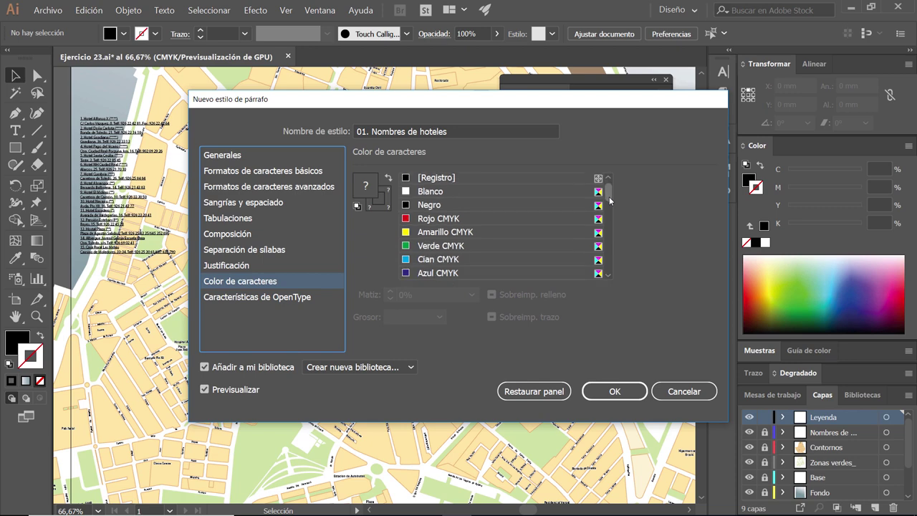
pyautogui.scroll(-6, 502, 229)
pyautogui.scroll(2, 430, 230)
pyautogui.click(425, 231)
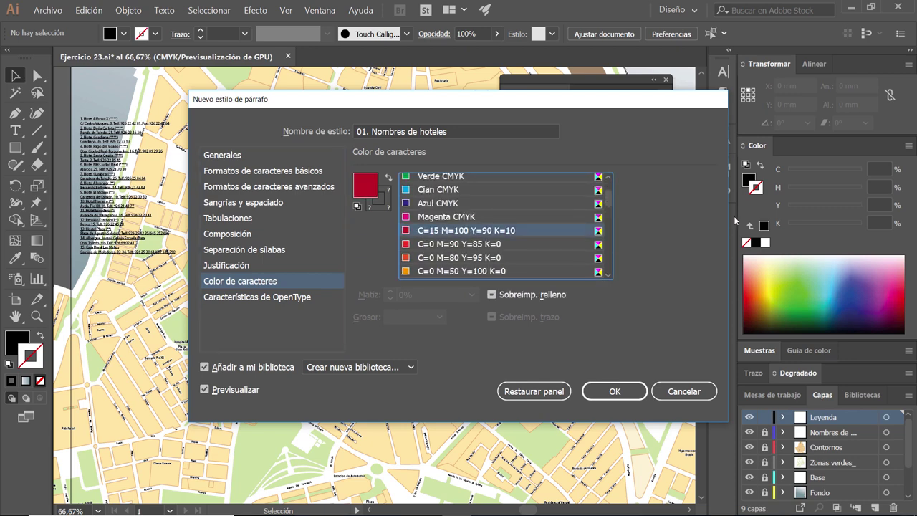
pyautogui.click(614, 392)
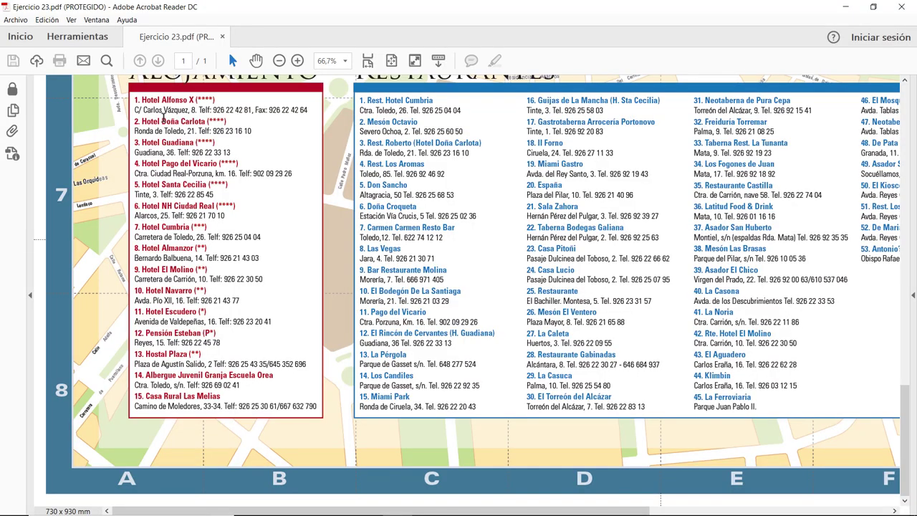
# - Apply '01. Nombres de hoteles' to the first two hotel names, starting with Hotel Doña Carlota
pyautogui.hotkey('alt', 'Tab')
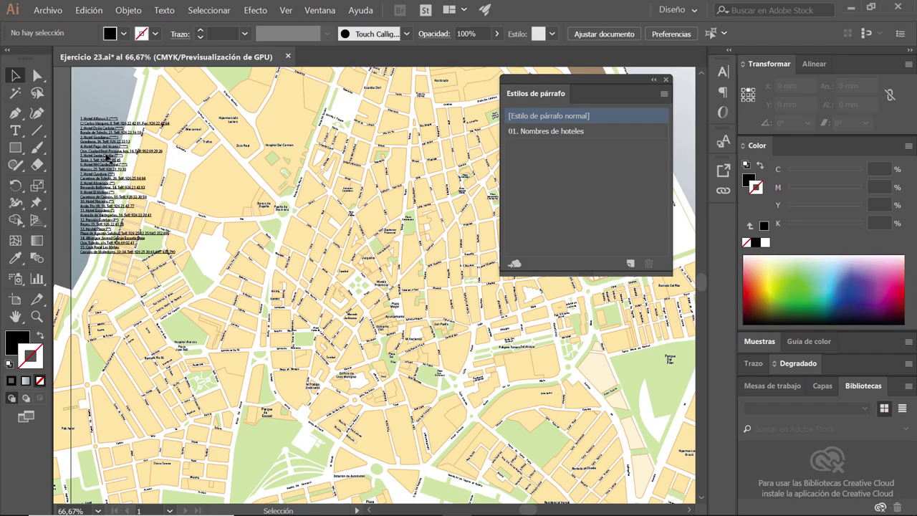
pyautogui.scroll(1, 106, 159)
pyautogui.scroll(2, 106, 159)
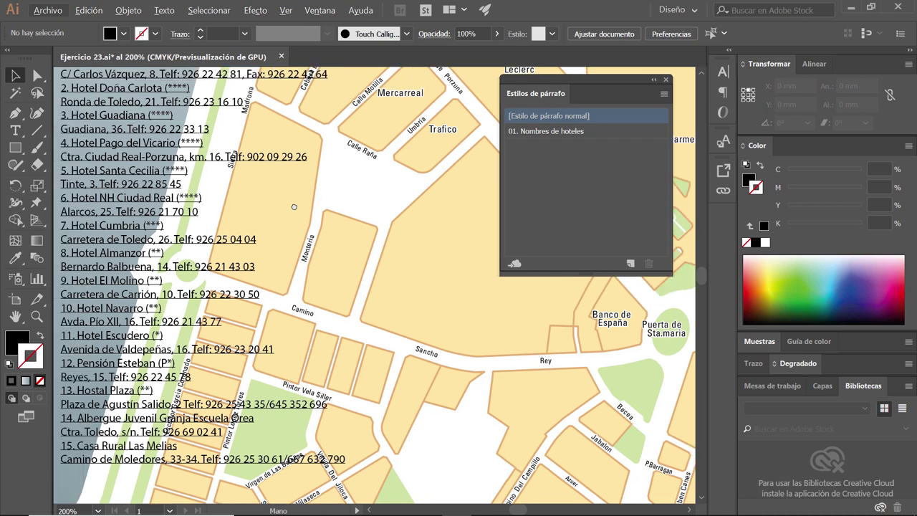
pyautogui.moveTo(154, 426); pyautogui.dragTo(339, 455)
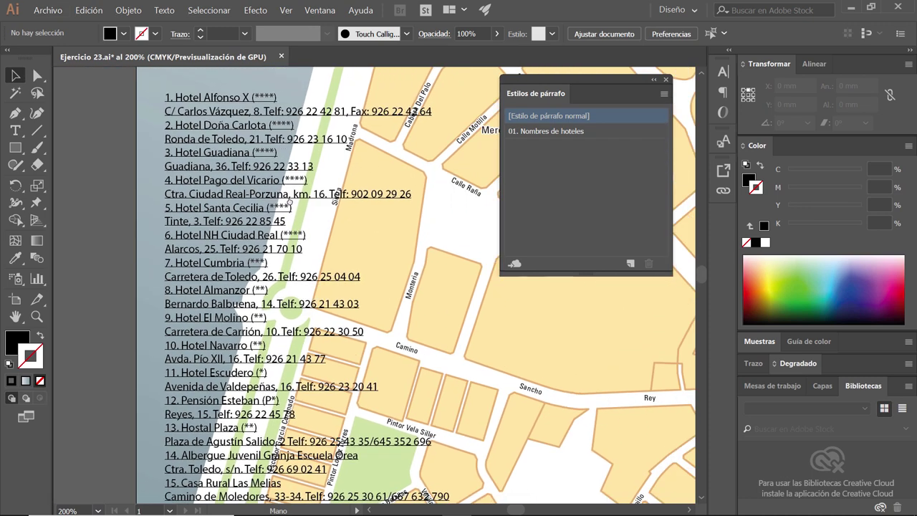
pyautogui.click(206, 101)
pyautogui.doubleClick(205, 102)
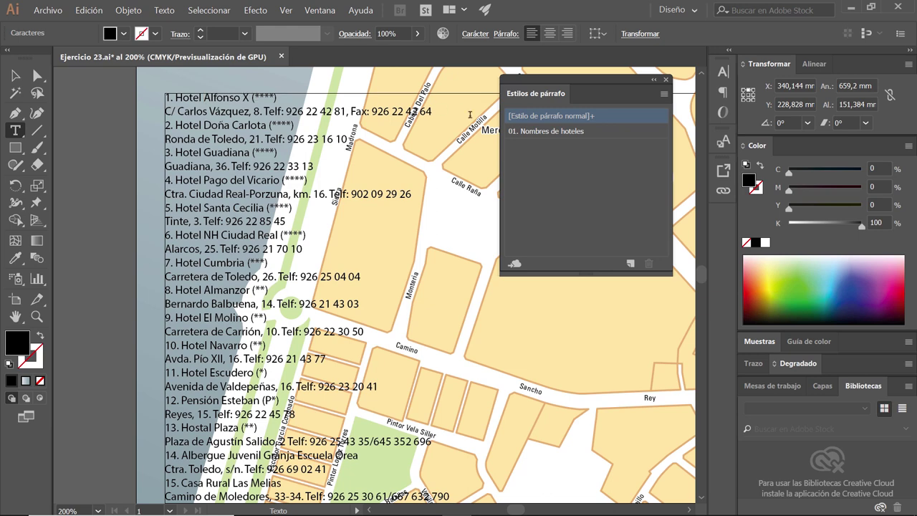
pyautogui.click(587, 132)
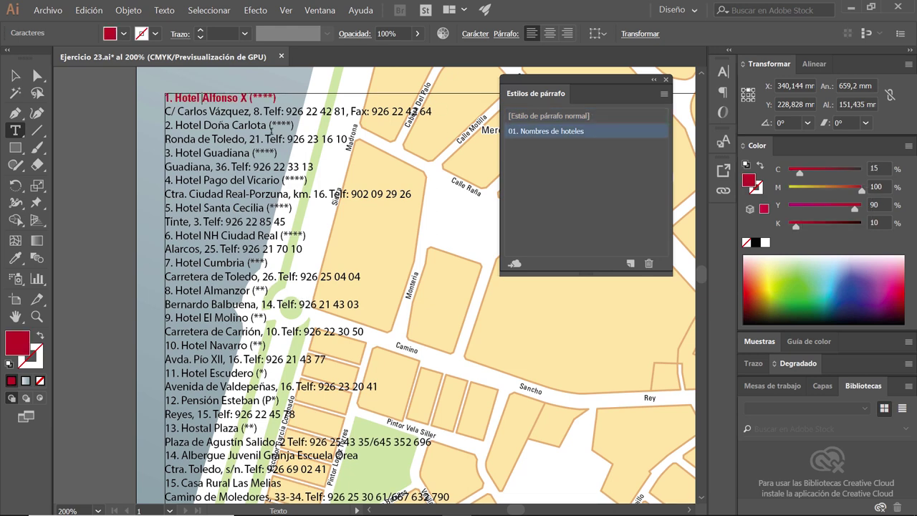
pyautogui.click(235, 126)
pyautogui.click(508, 132)
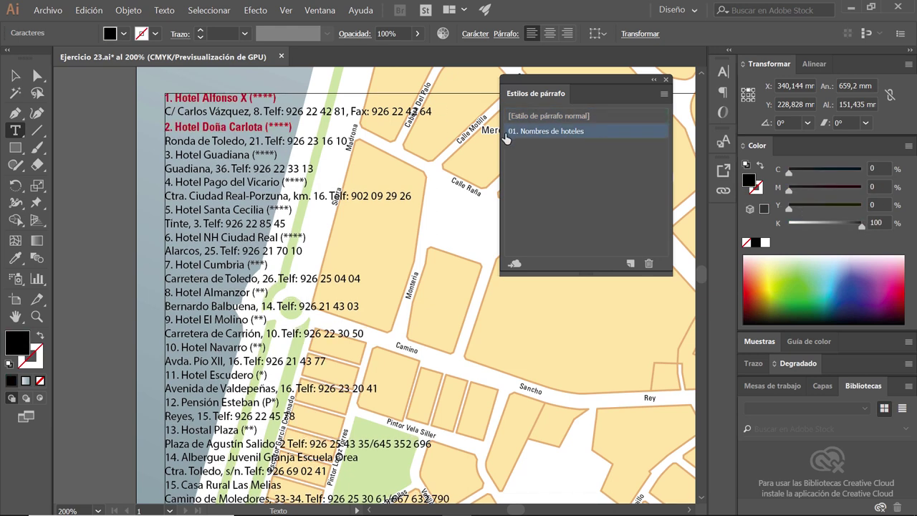
pyautogui.doubleClick(544, 131)
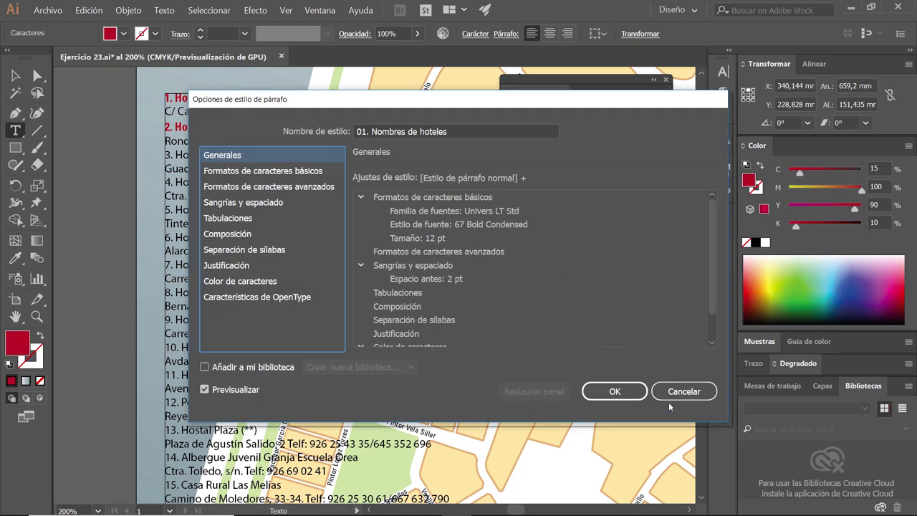
pyautogui.press('Return')
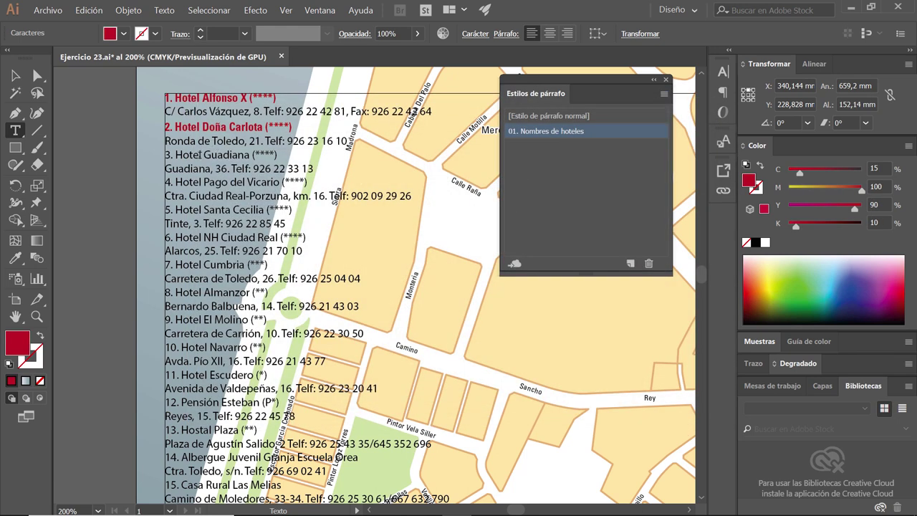
# - Apply the hotel-name style to hotel name lines 3 through 8
pyautogui.click(199, 154)
pyautogui.doubleClick(611, 133)
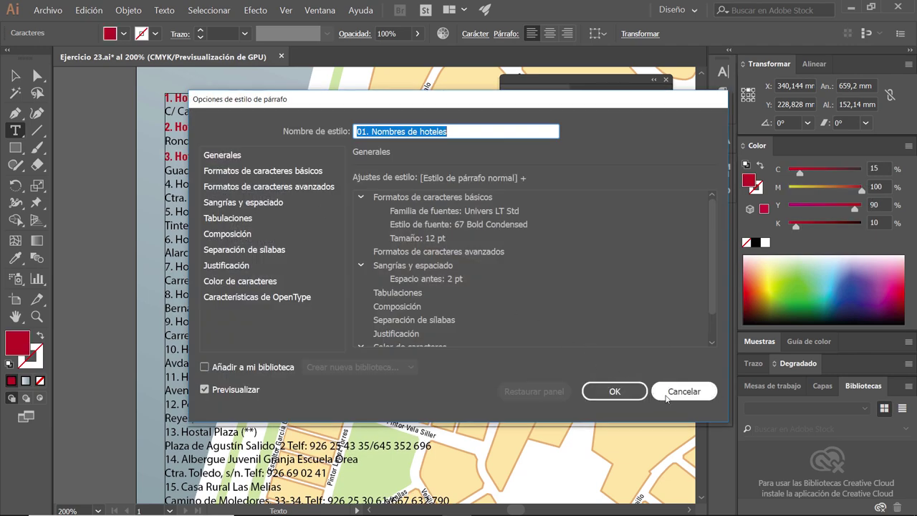
pyautogui.click(684, 392)
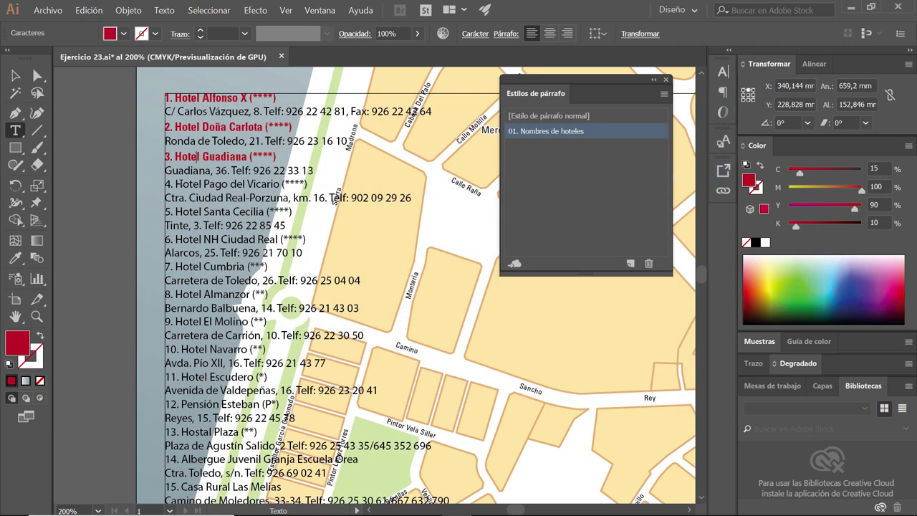
pyautogui.click(187, 183)
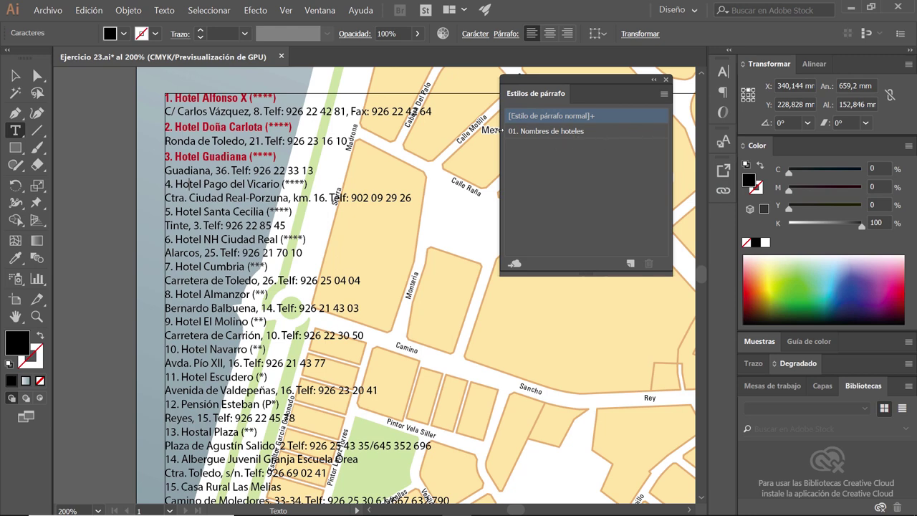
pyautogui.click(537, 132)
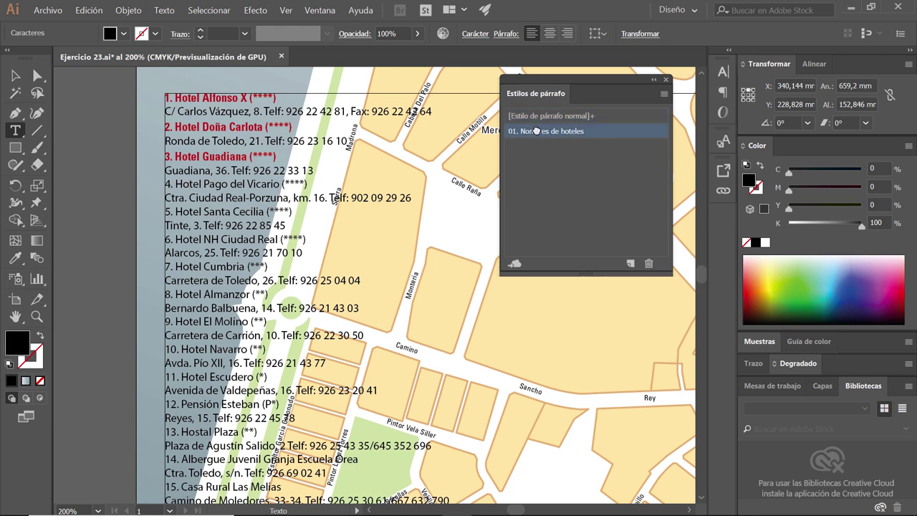
pyautogui.click(215, 217)
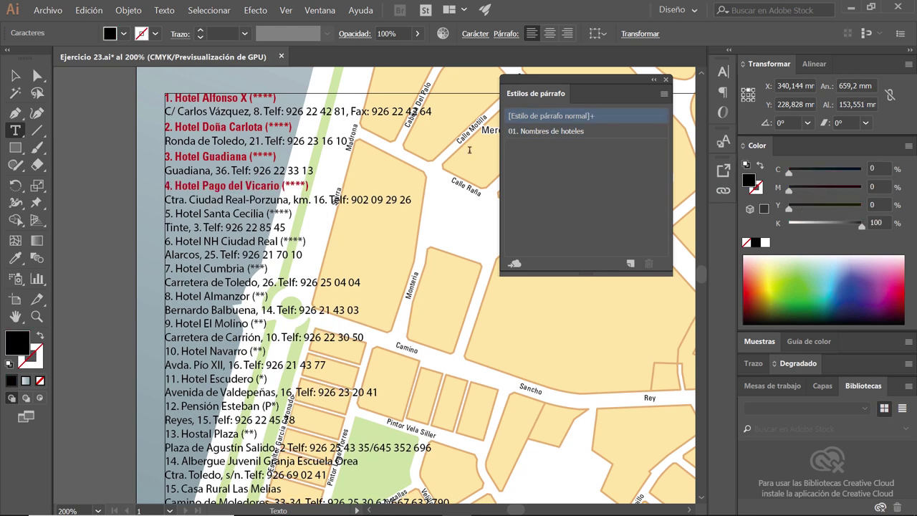
pyautogui.click(531, 133)
pyautogui.click(204, 247)
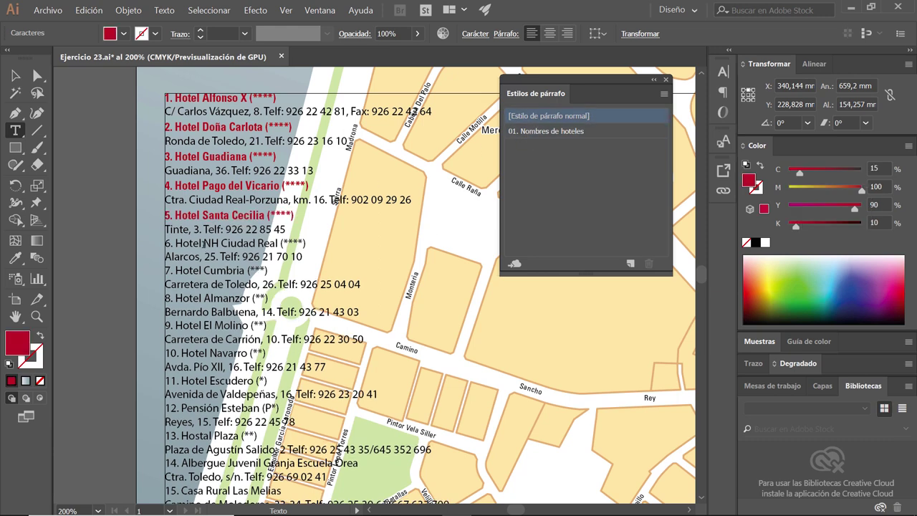
pyautogui.click(543, 136)
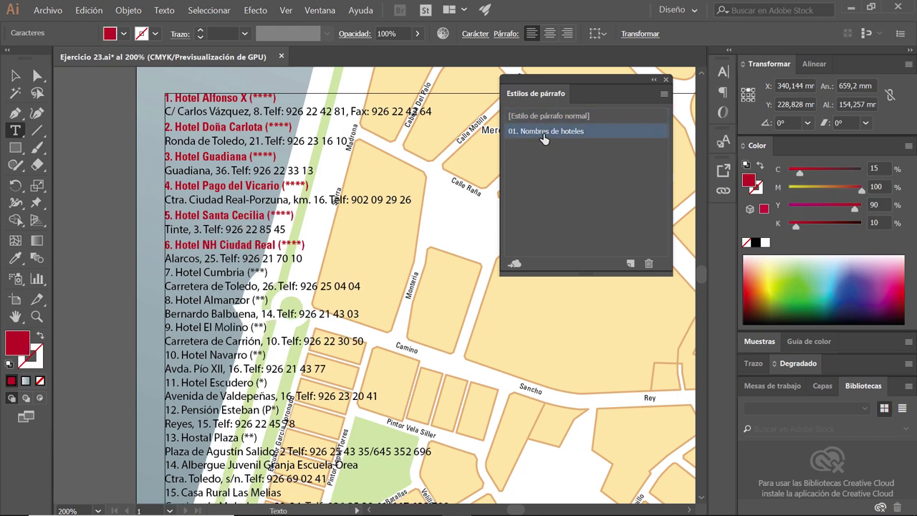
pyautogui.click(200, 272)
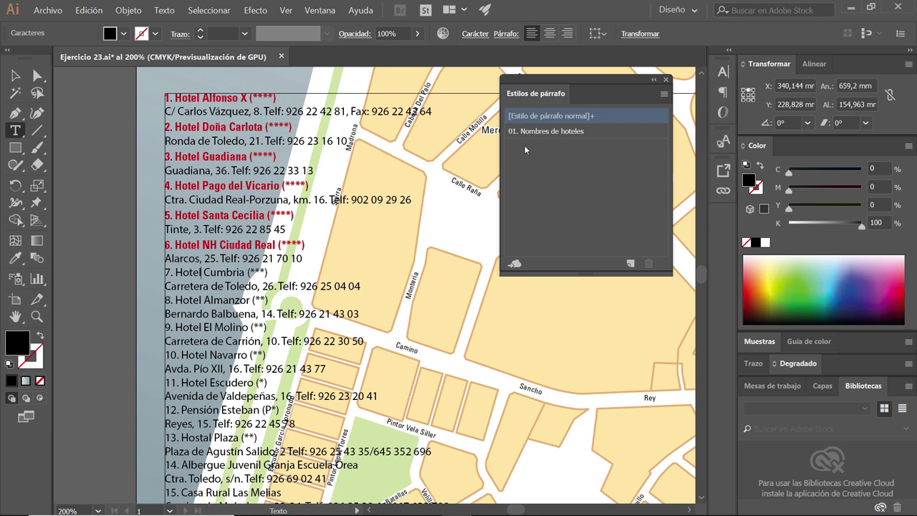
pyautogui.click(557, 135)
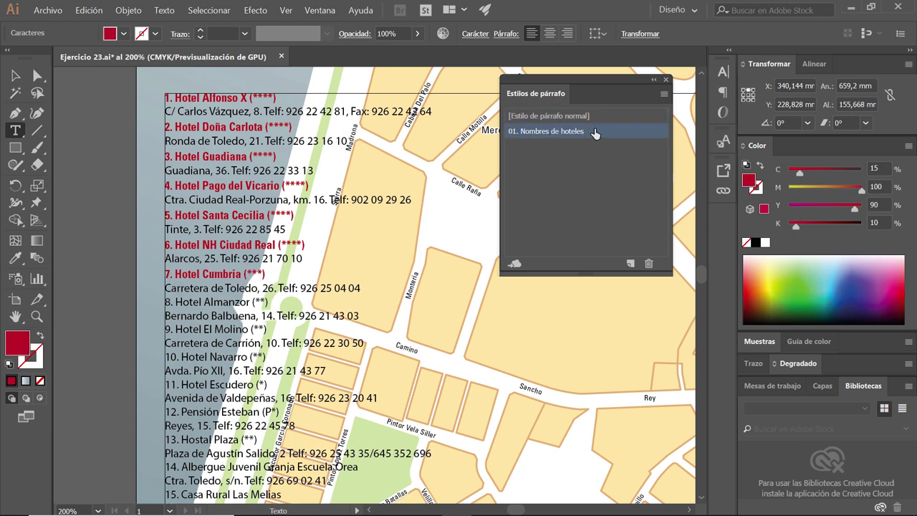
pyautogui.click(205, 302)
pyautogui.click(549, 134)
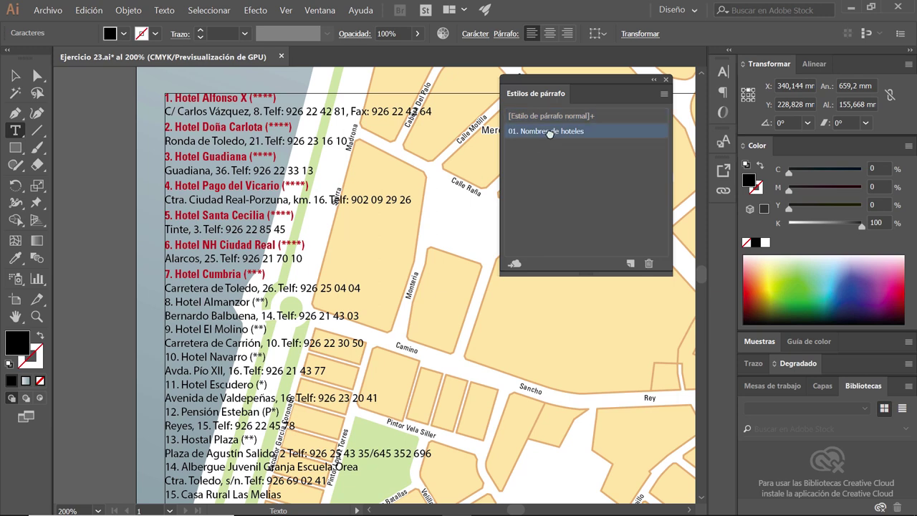
# - Apply the hotel-name style to lines 9 through 15, ending with Casa Rural Las Melias
pyautogui.click(218, 331)
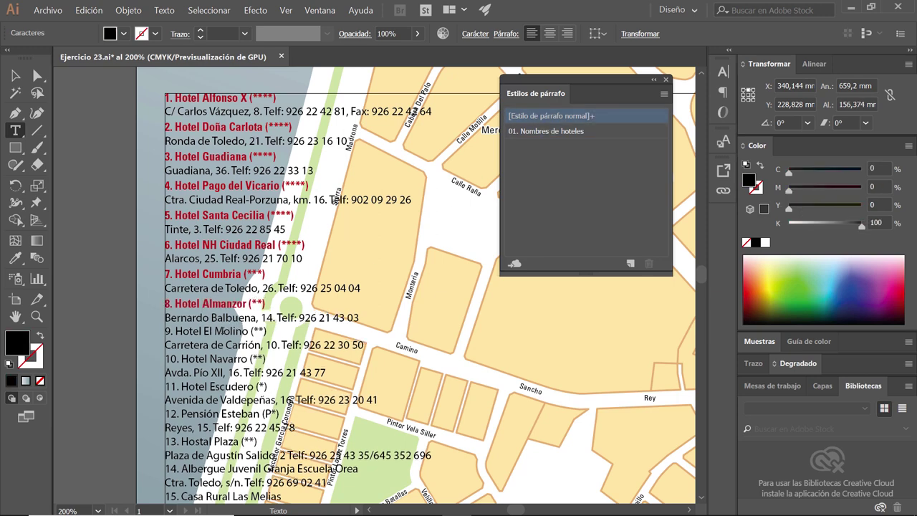
pyautogui.click(549, 133)
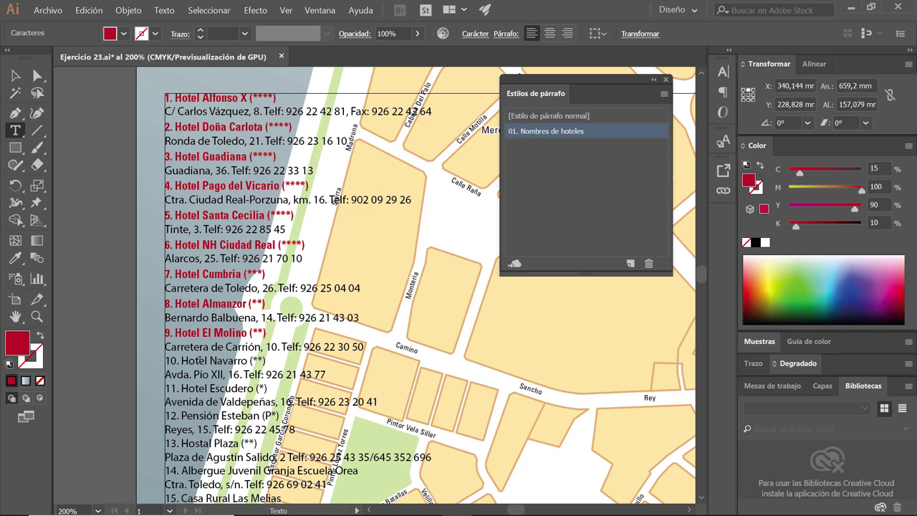
pyautogui.click(200, 361)
pyautogui.click(556, 134)
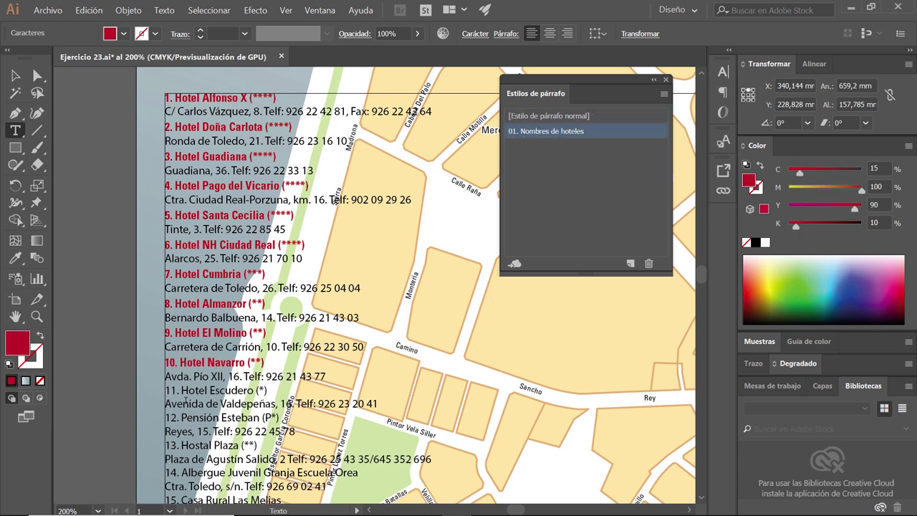
pyautogui.click(198, 389)
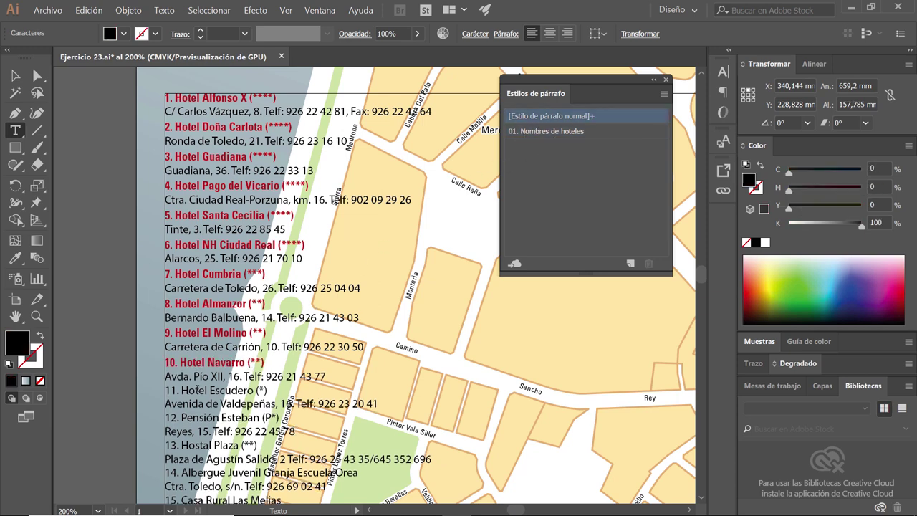
pyautogui.click(533, 133)
pyautogui.scroll(-2, 246, 323)
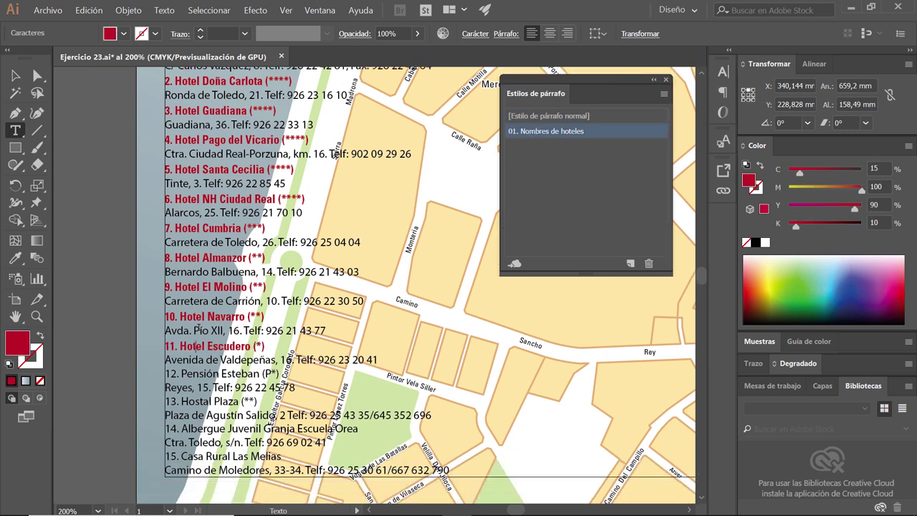
pyautogui.click(195, 374)
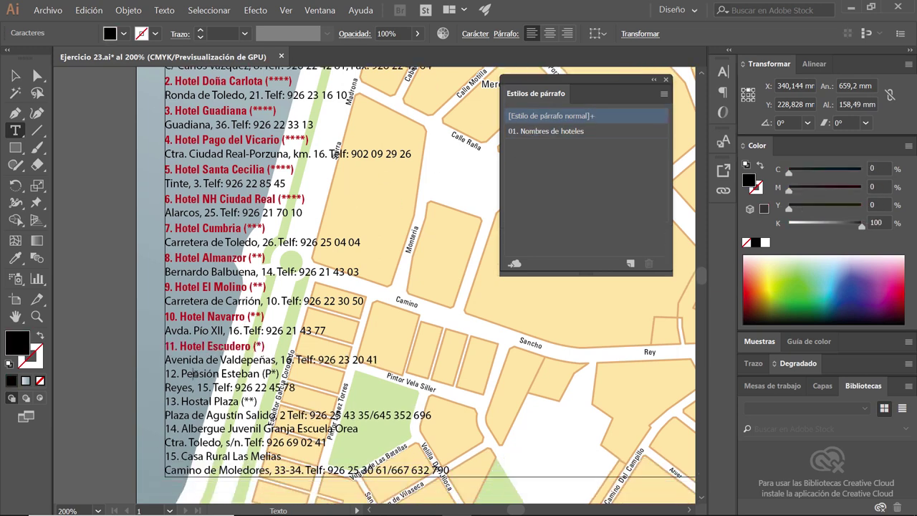
pyautogui.click(553, 132)
pyautogui.click(197, 405)
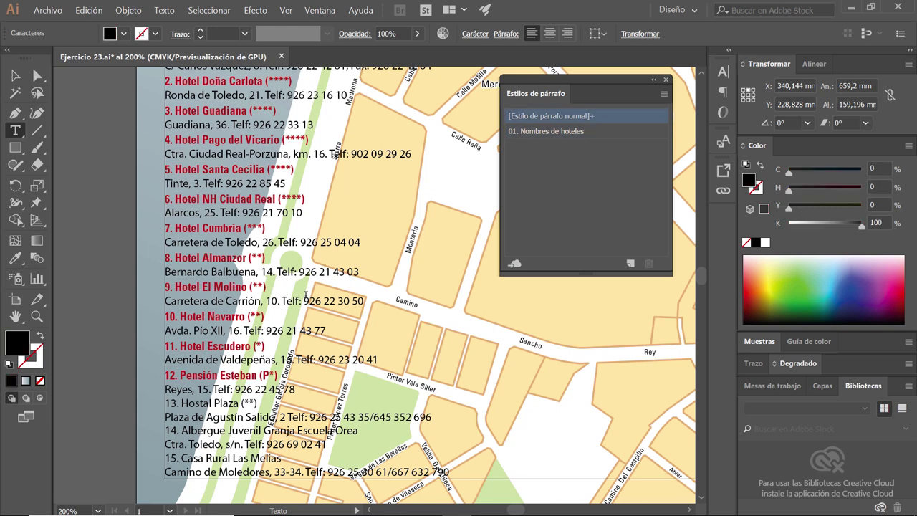
pyautogui.click(545, 131)
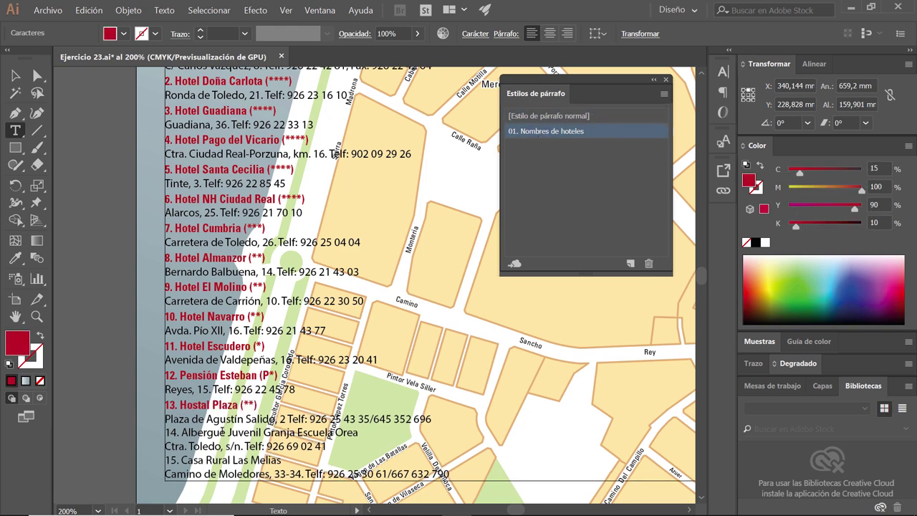
pyautogui.click(222, 433)
pyautogui.click(546, 131)
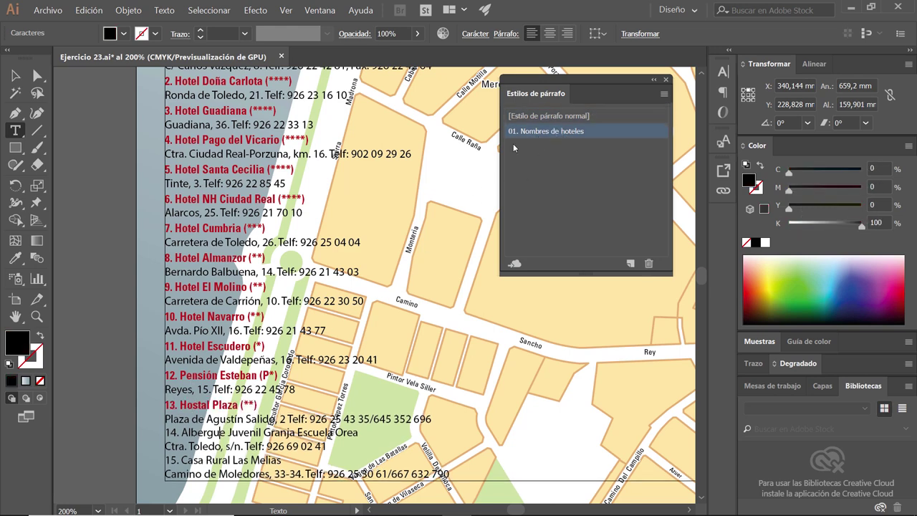
pyautogui.click(200, 462)
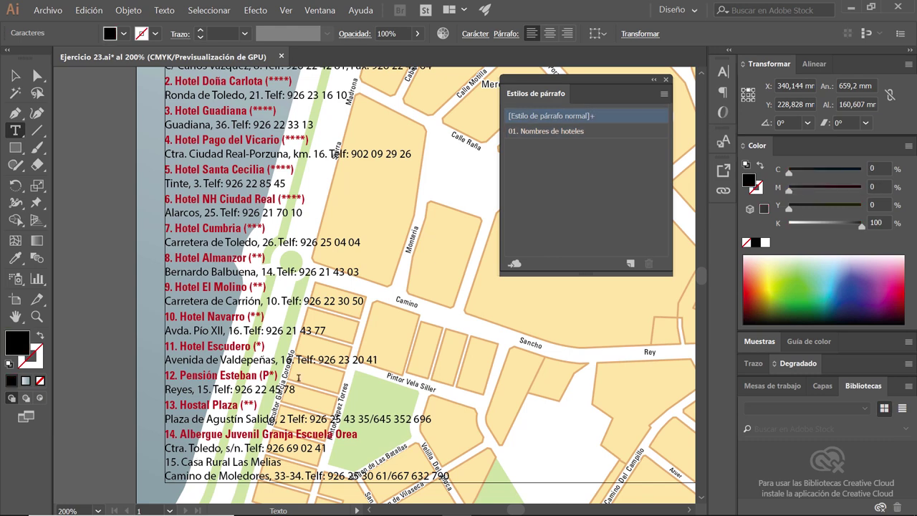
pyautogui.click(559, 132)
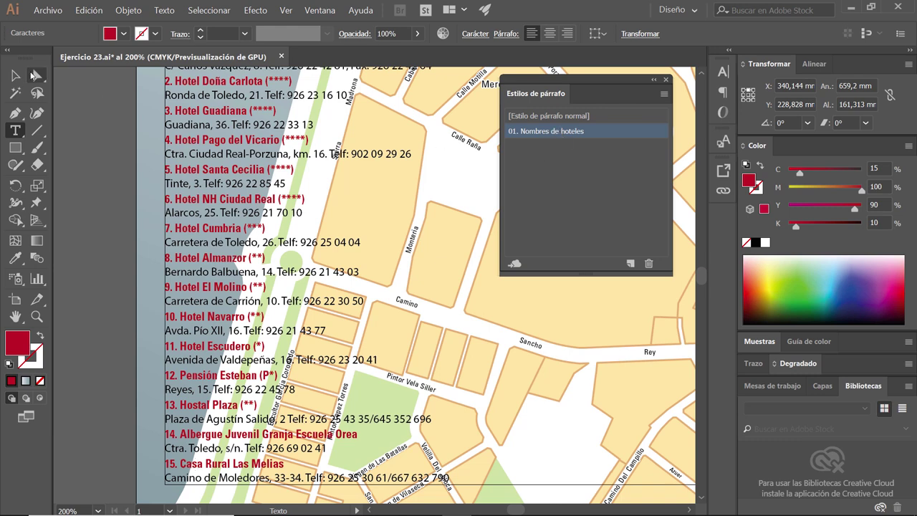
pyautogui.click(15, 75)
# - Move the hotel list to the map's lower left beside the brown blocks and narrow it to 111,478 mm
pyautogui.press('z')
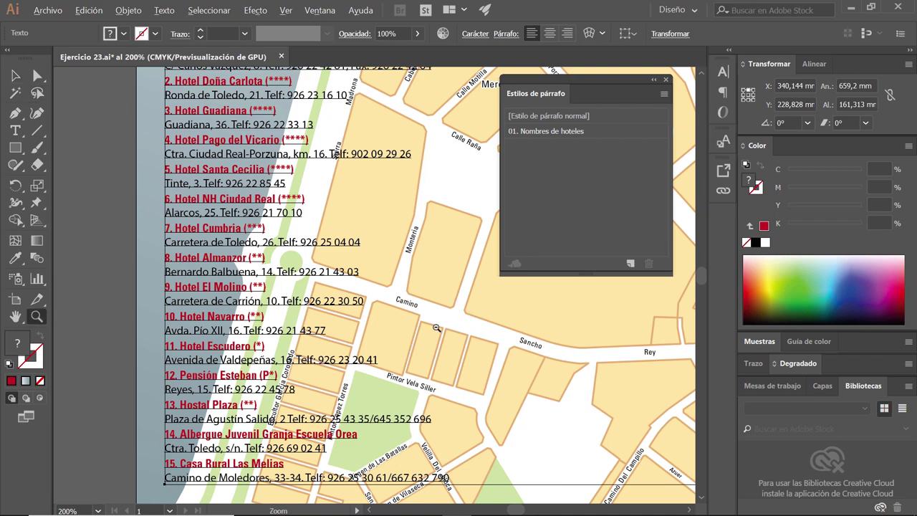
pyautogui.moveTo(423, 358); pyautogui.dragTo(404, 352)
pyautogui.moveTo(468, 350); pyautogui.dragTo(369, 325)
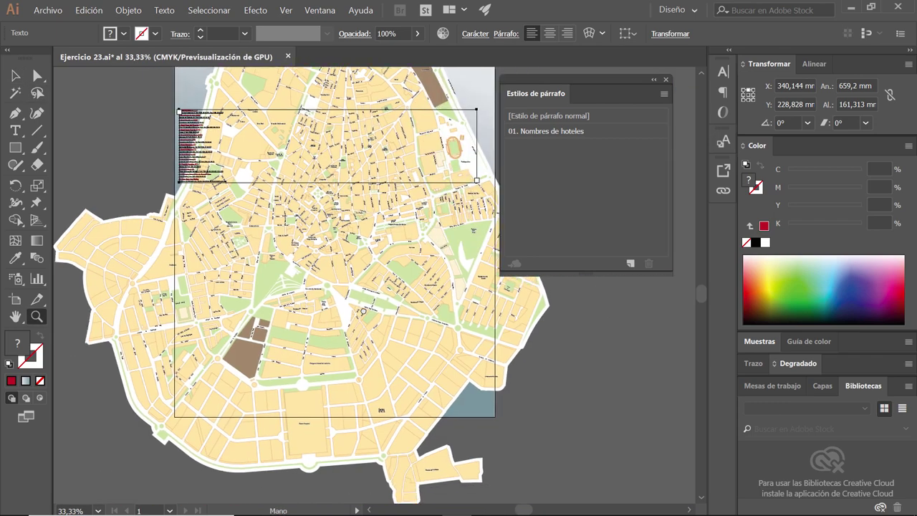
pyautogui.press('v')
pyautogui.moveTo(179, 134); pyautogui.dragTo(189, 347)
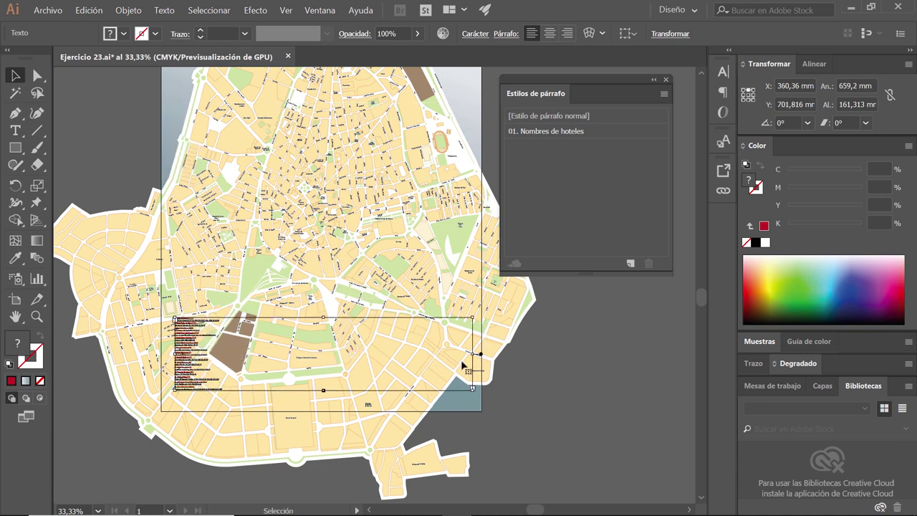
pyautogui.moveTo(473, 353); pyautogui.dragTo(227, 353)
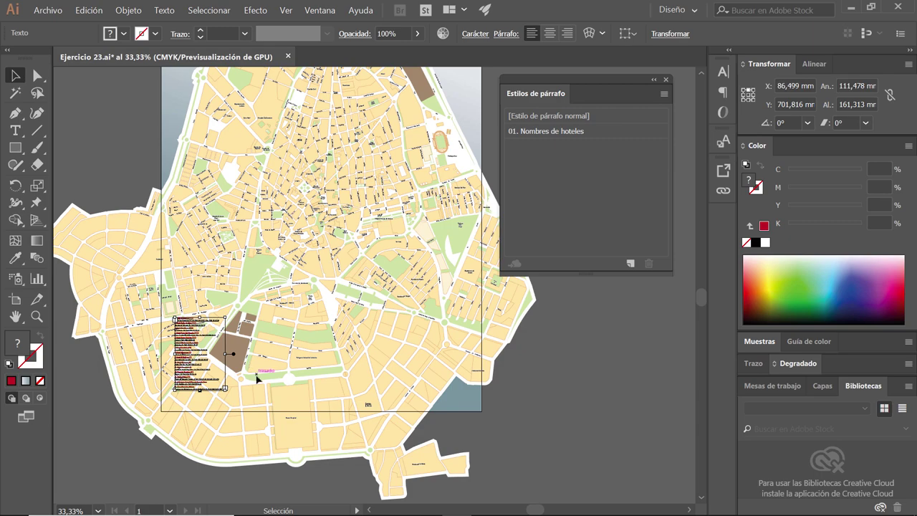
pyautogui.scroll(1, 265, 372)
pyautogui.scroll(1, 268, 367)
pyautogui.moveTo(309, 309); pyautogui.dragTo(375, 234)
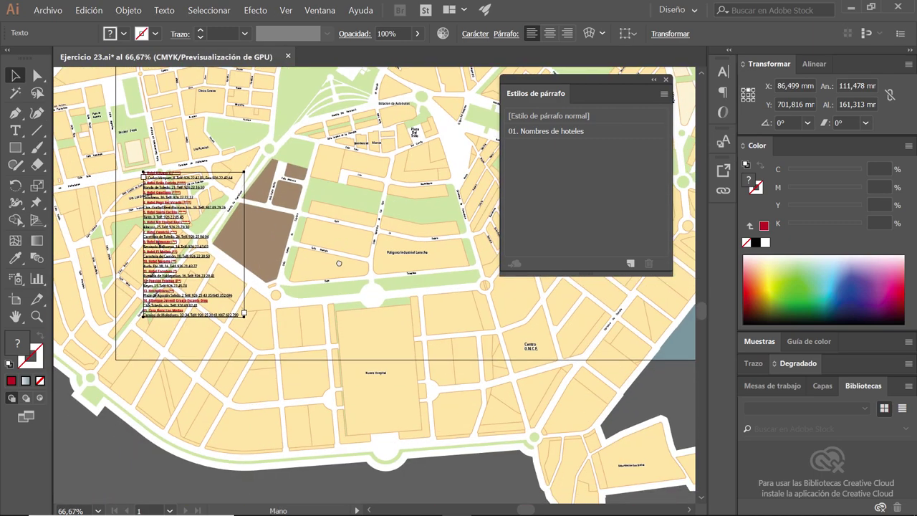
pyautogui.click(485, 485)
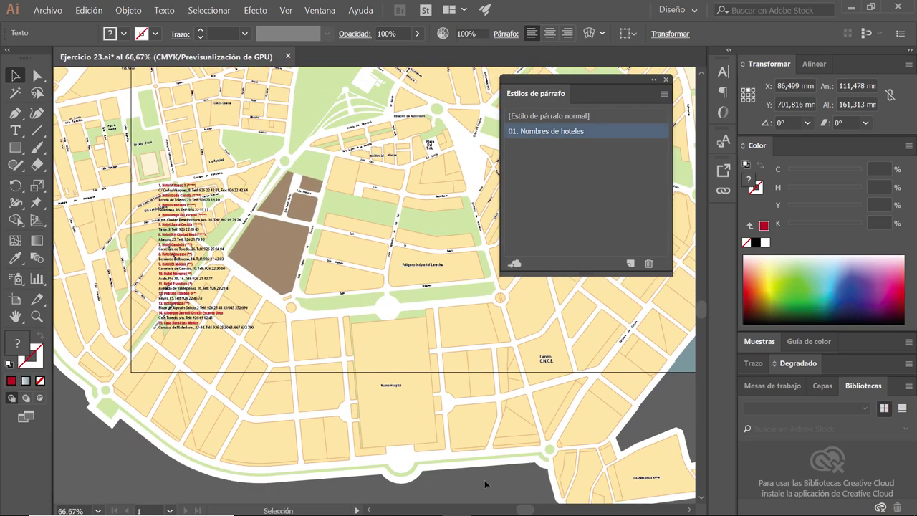
# - Start a paragraph style named '02. Direcciones' in Univers LT Std 47 Light Condensed Oblique, 11 pt
pyautogui.click(665, 96)
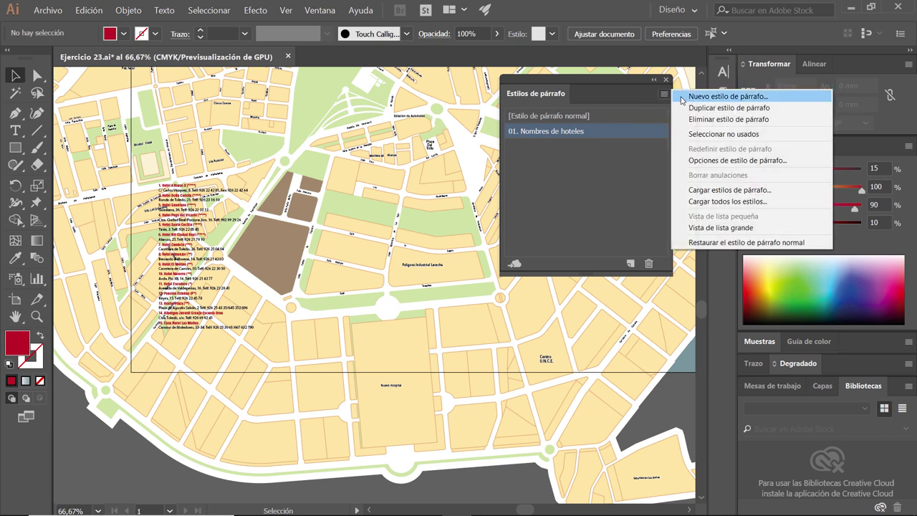
pyautogui.click(696, 100)
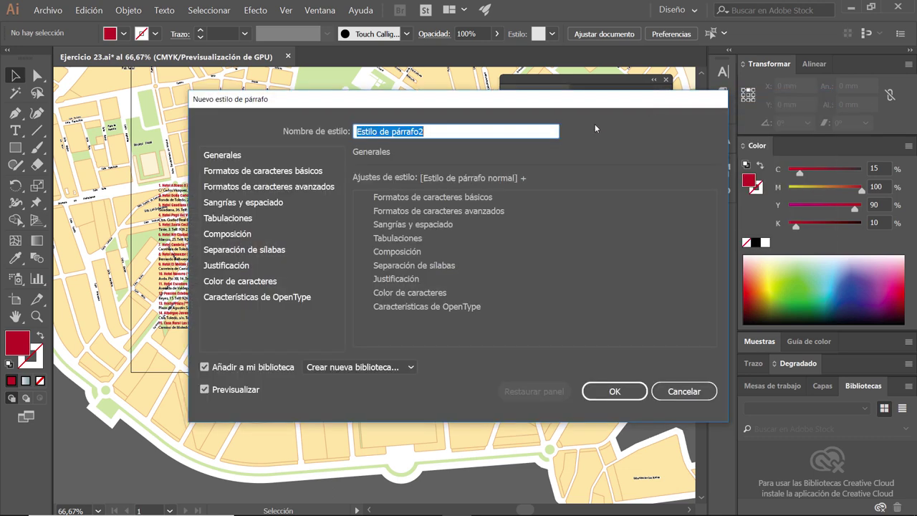
pyautogui.write('02')
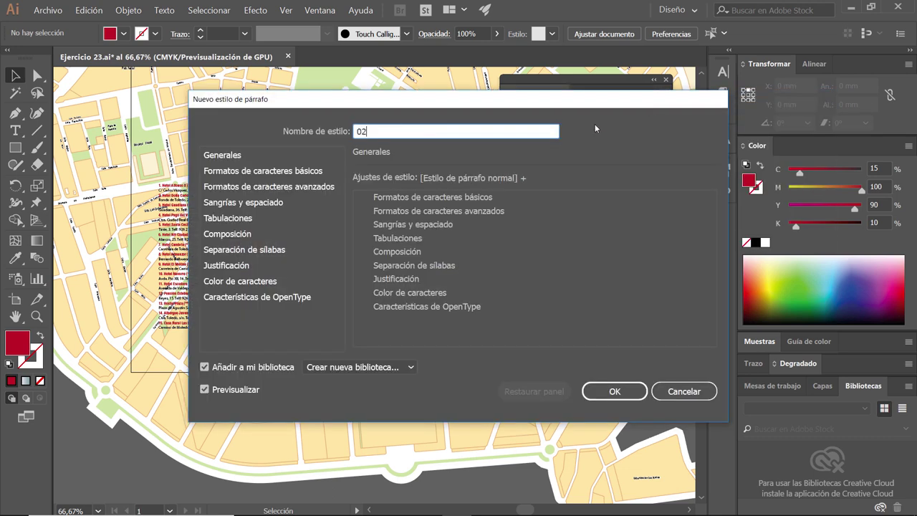
pyautogui.write('. Direcciones')
pyautogui.click(278, 171)
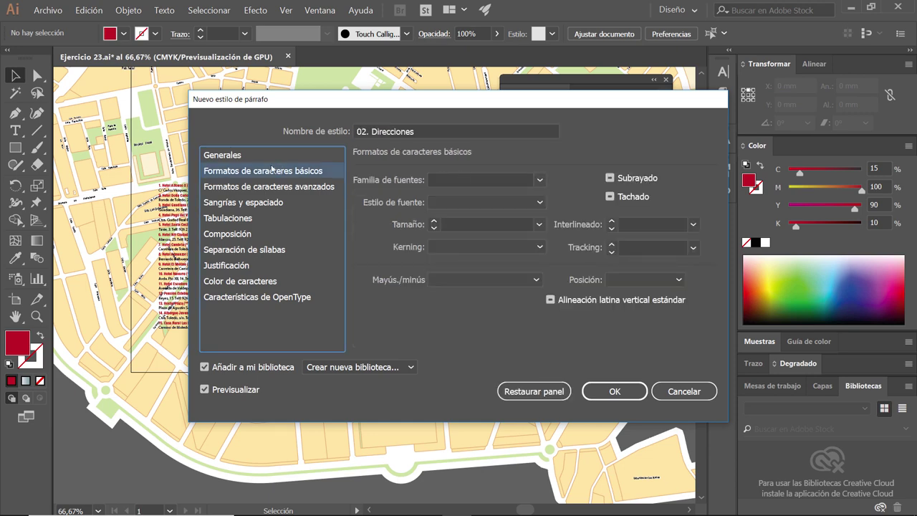
pyautogui.click(445, 179)
pyautogui.write('Univers LT Std')
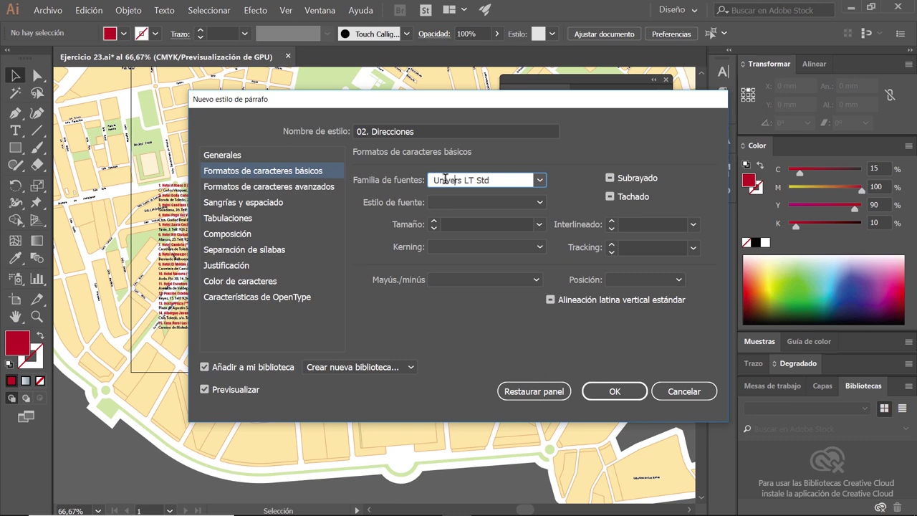
pyautogui.click(540, 202)
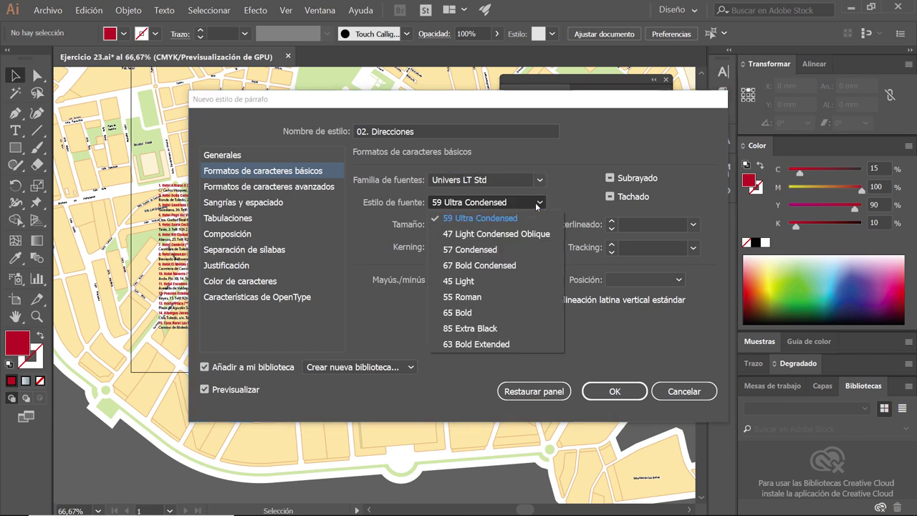
pyautogui.click(475, 233)
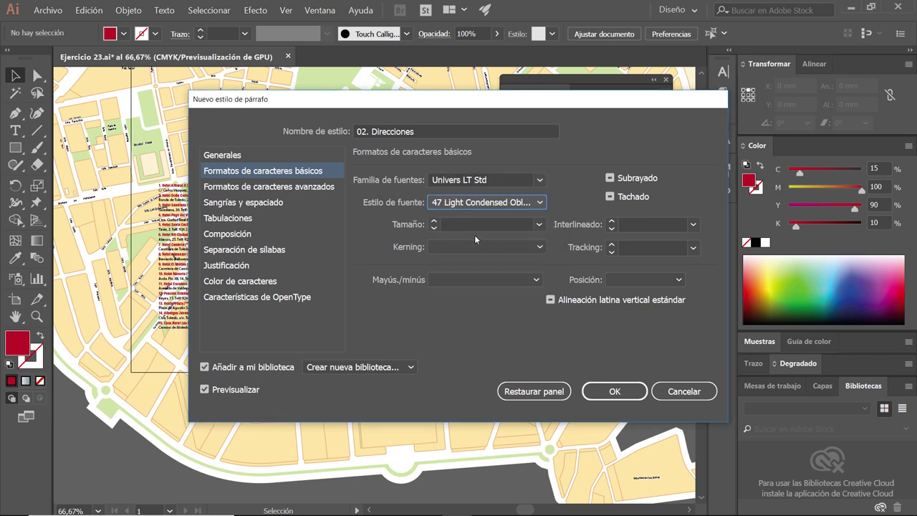
pyautogui.click(493, 227)
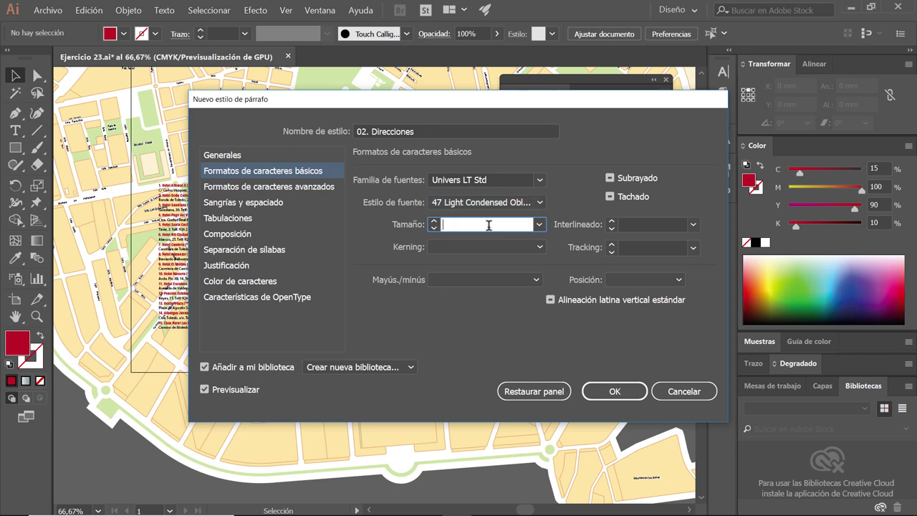
pyautogui.write('11')
# - Review the style's settings, set its character colour to Negro, and create it
pyautogui.click(262, 204)
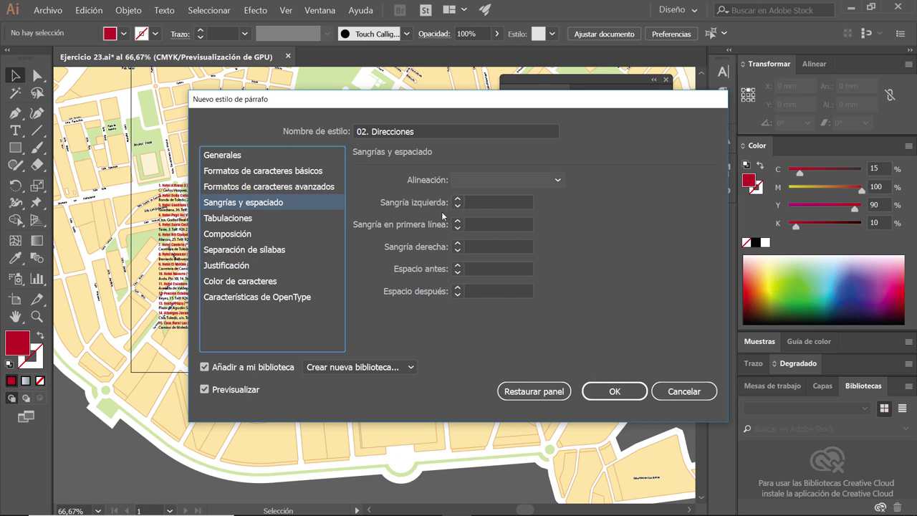
pyautogui.click(264, 157)
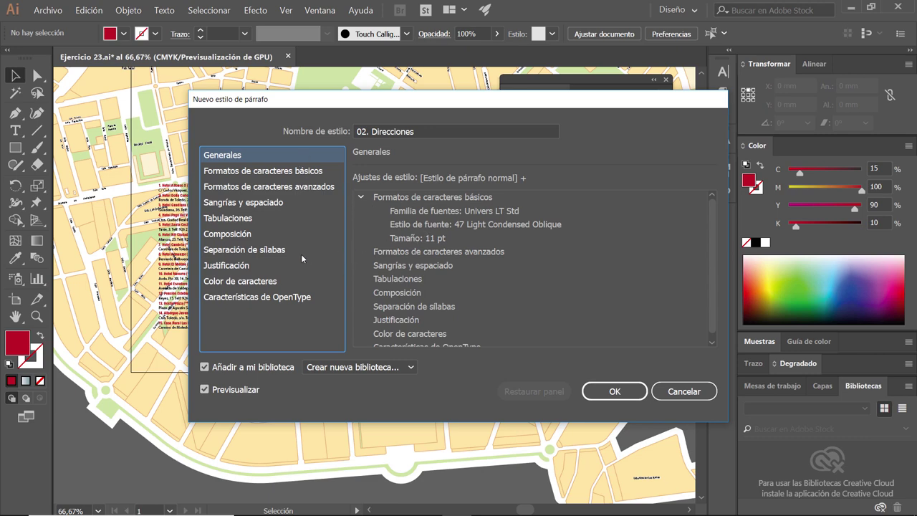
pyautogui.click(253, 207)
pyautogui.click(249, 189)
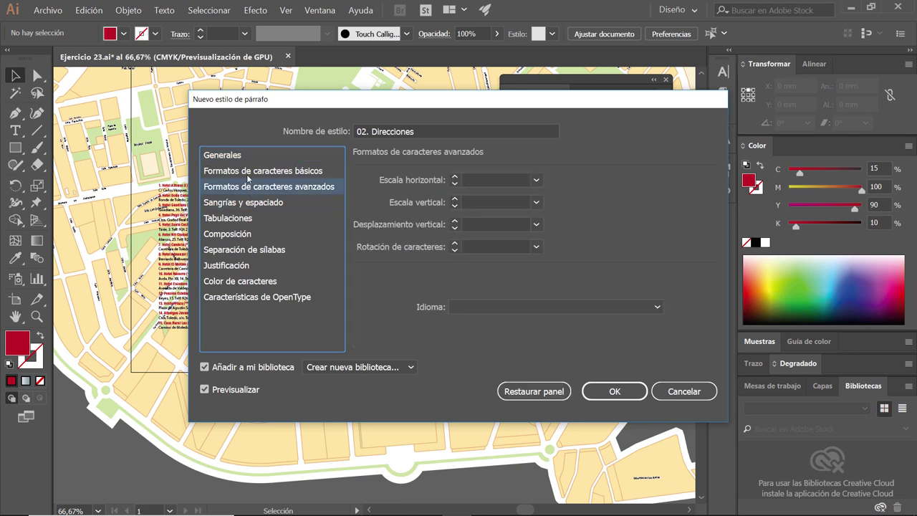
pyautogui.click(248, 174)
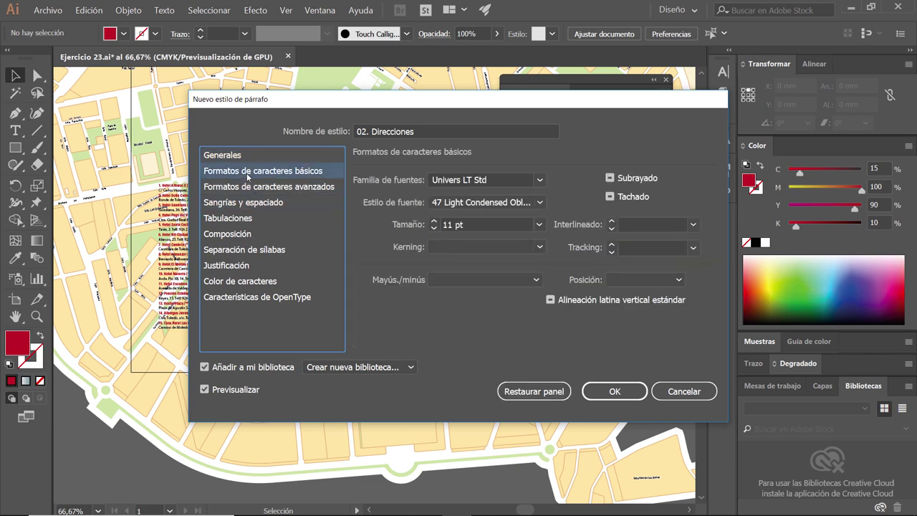
pyautogui.click(274, 278)
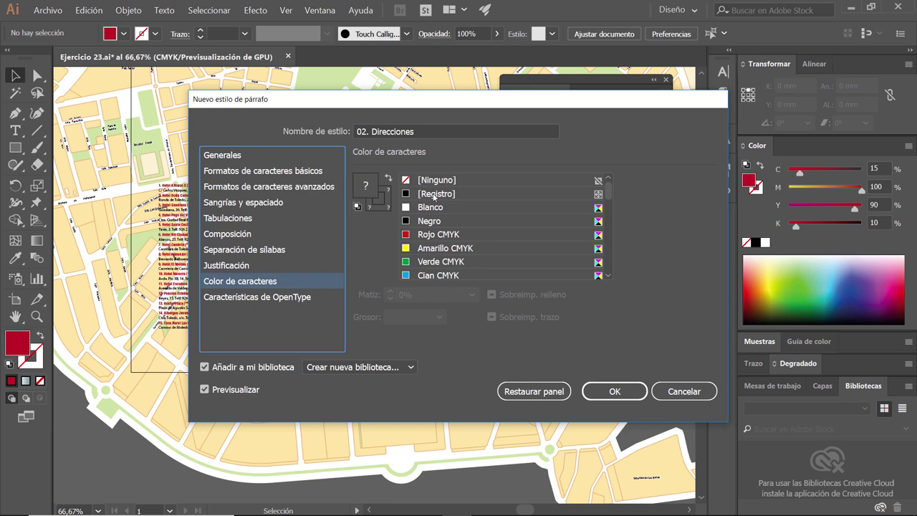
pyautogui.click(435, 223)
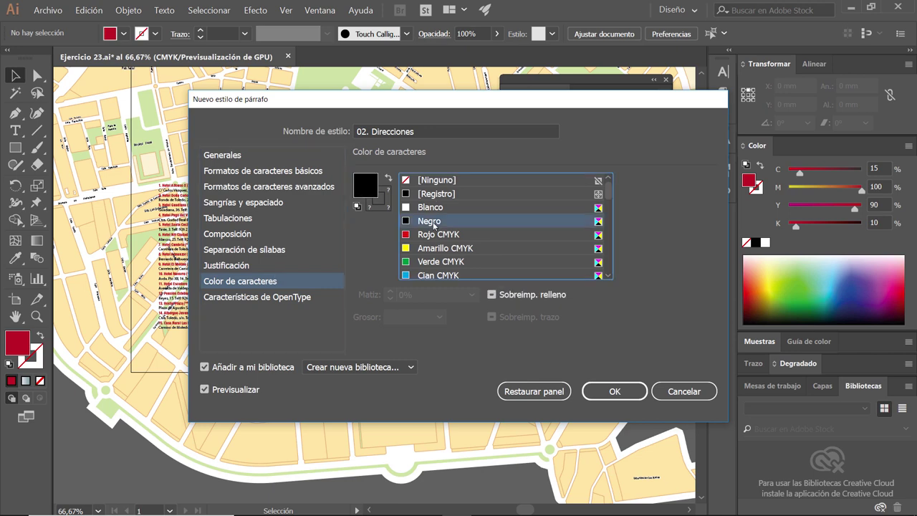
pyautogui.click(621, 389)
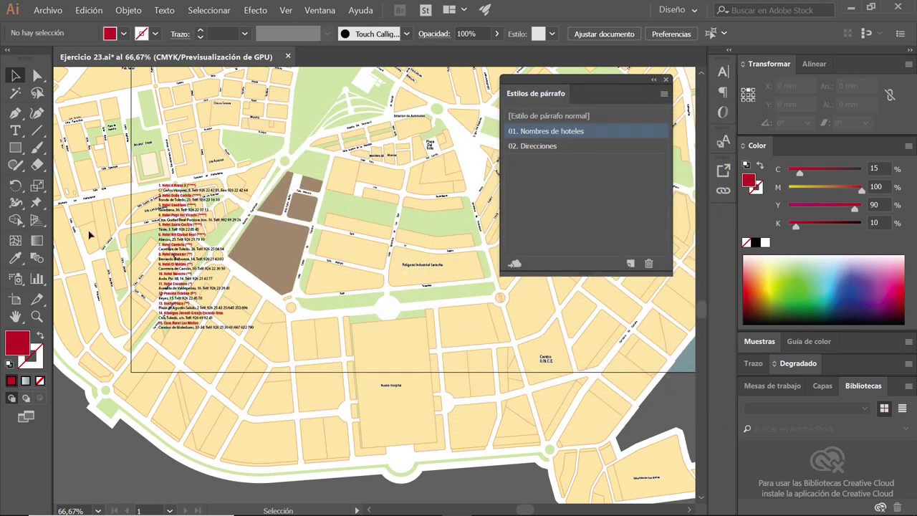
# - Apply '02. Direcciones' to the first two hotel address lines, including the Ronda de Toledo line
pyautogui.scroll(2, 280, 214)
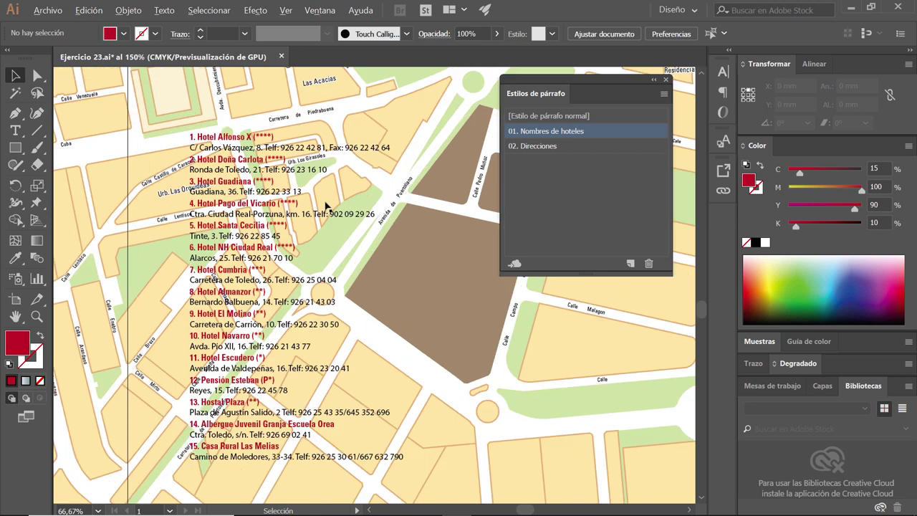
pyautogui.doubleClick(297, 149)
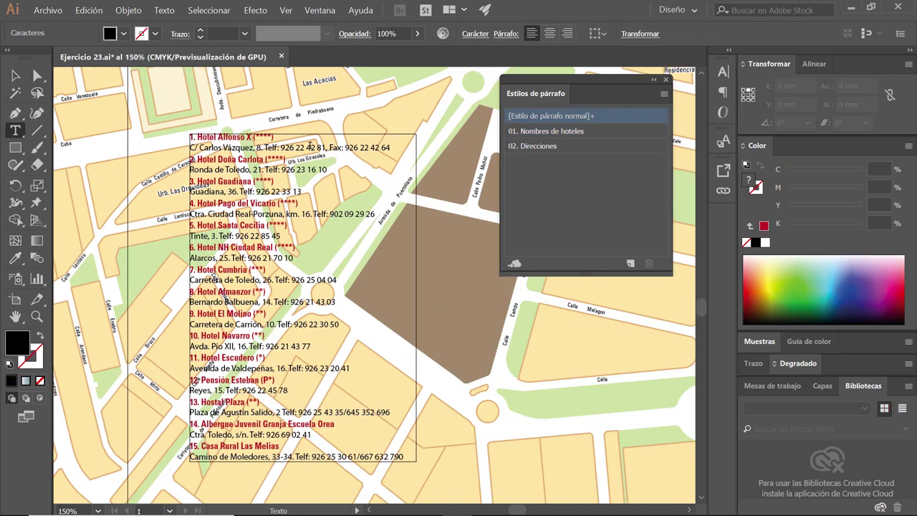
pyautogui.click(545, 146)
pyautogui.click(245, 167)
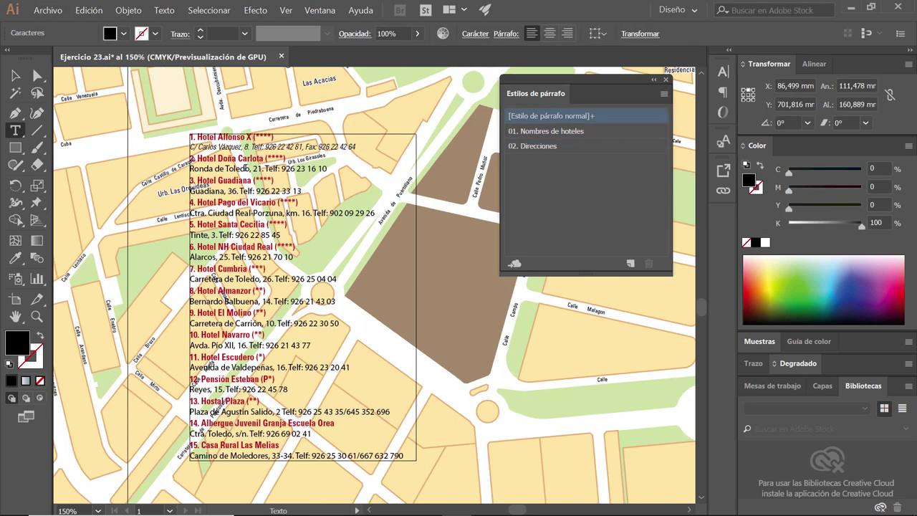
pyautogui.click(545, 146)
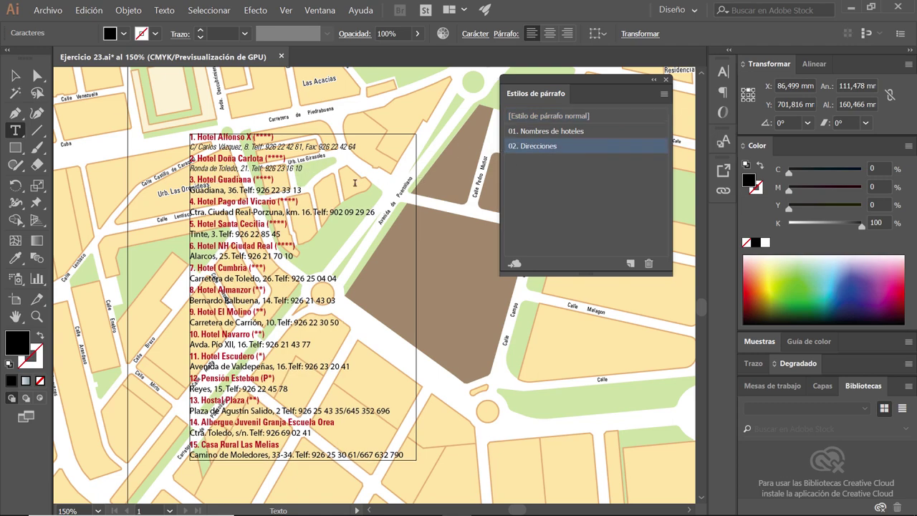
pyautogui.hotkey('alt', 'Tab')
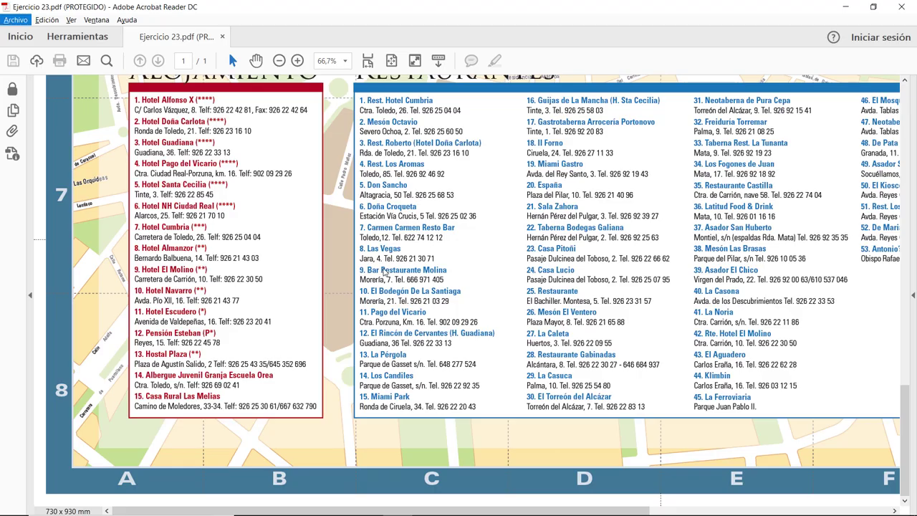
pyautogui.hotkey('alt', 'Tab')
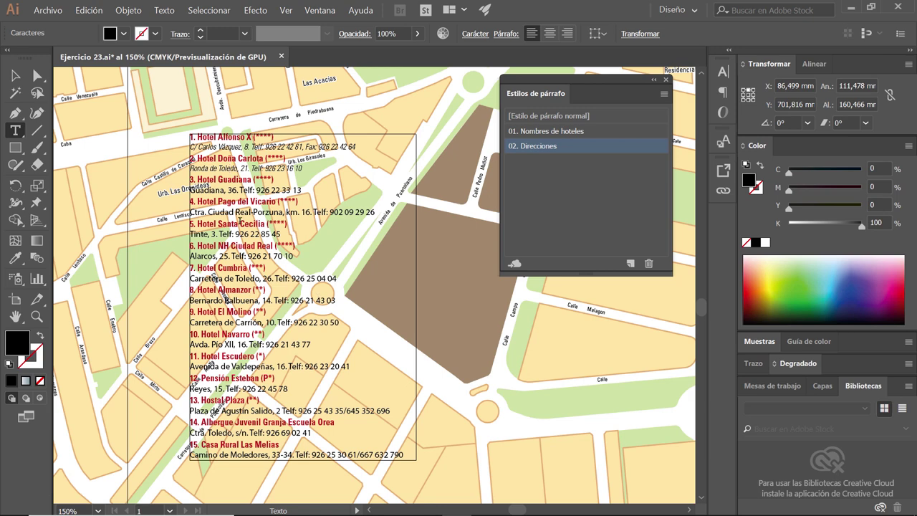
# - Apply 02. Direcciones to the address lines from Guadiana through Carretera de Carrión
pyautogui.click(213, 190)
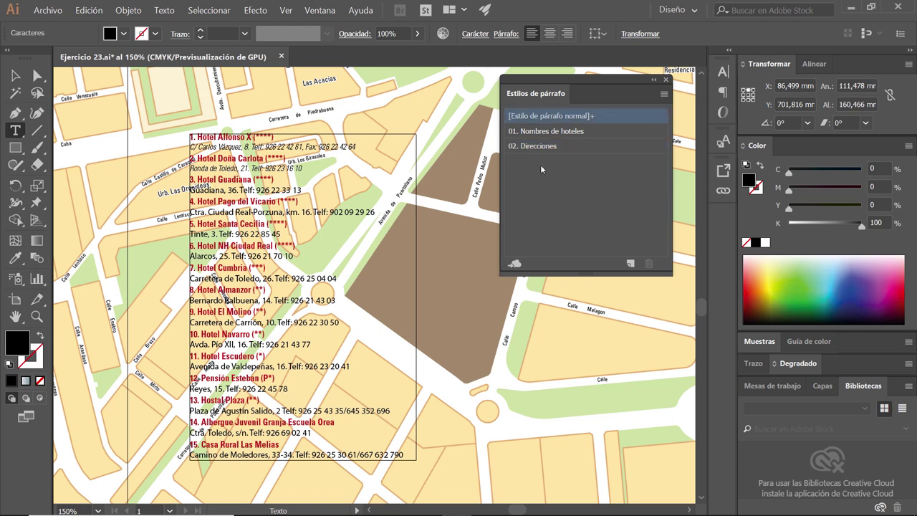
pyautogui.click(557, 147)
pyautogui.click(280, 210)
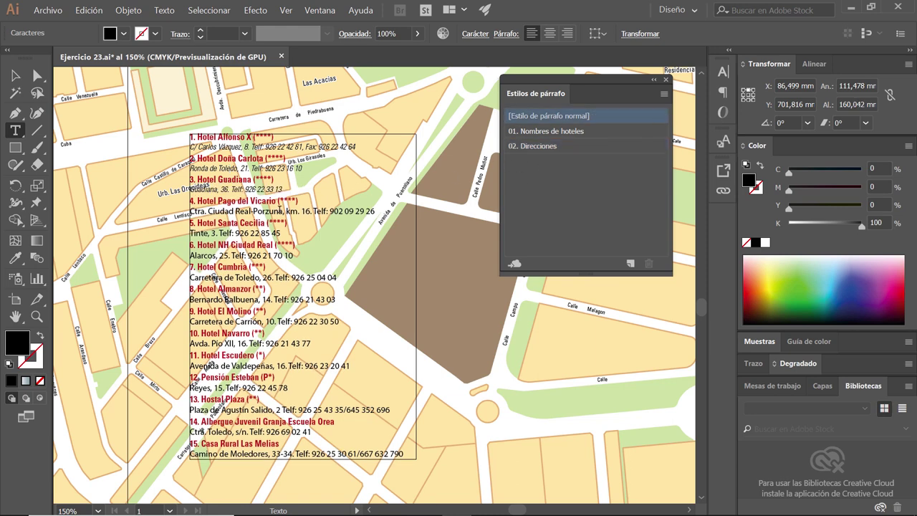
pyautogui.click(556, 147)
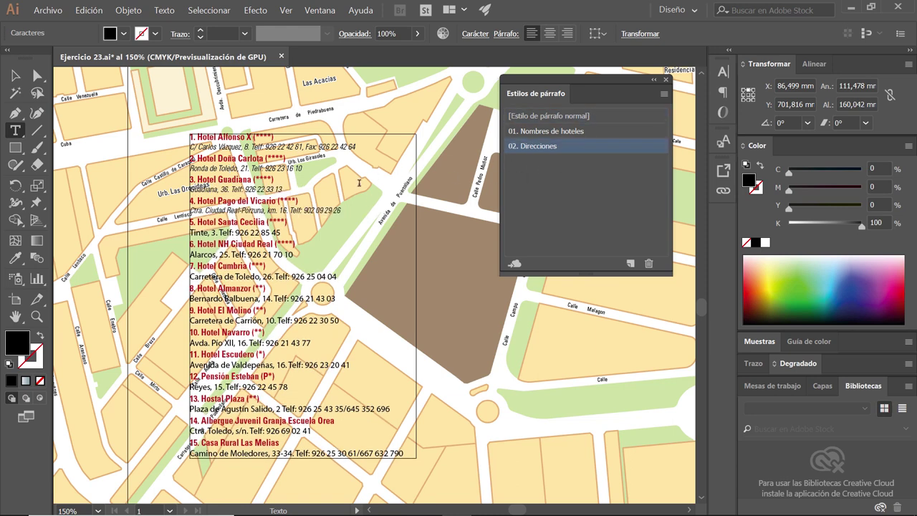
pyautogui.click(262, 231)
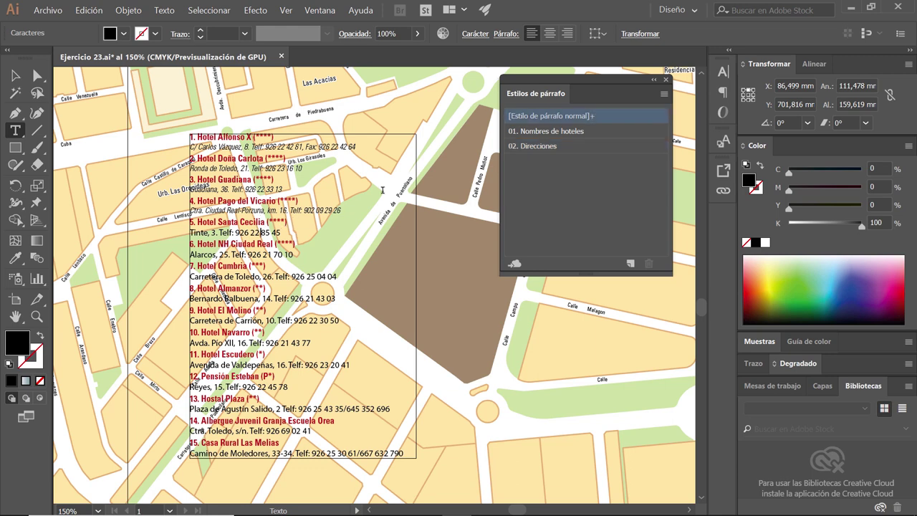
pyautogui.click(557, 146)
pyautogui.click(265, 253)
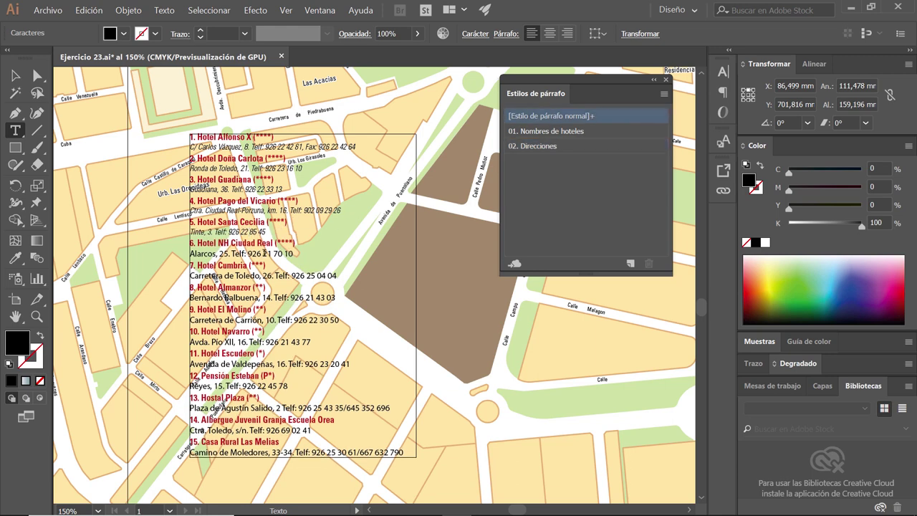
pyautogui.click(535, 146)
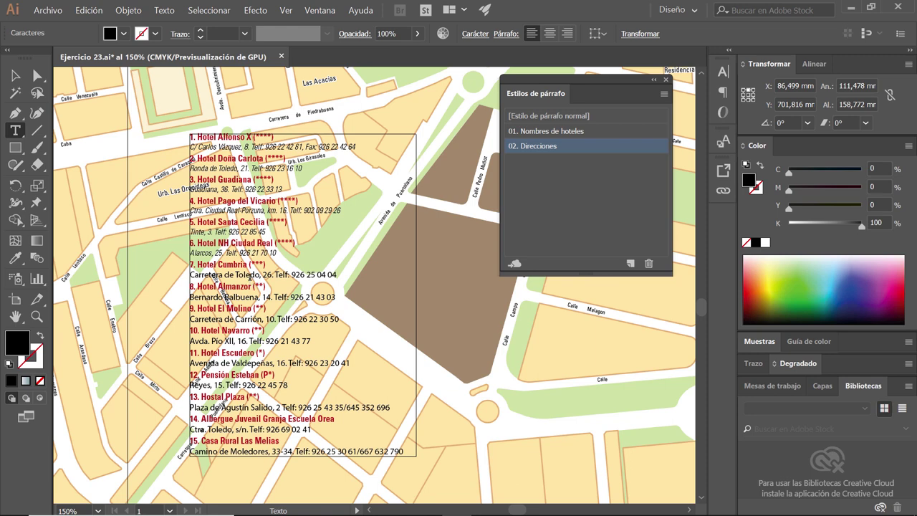
pyautogui.click(236, 274)
pyautogui.click(537, 147)
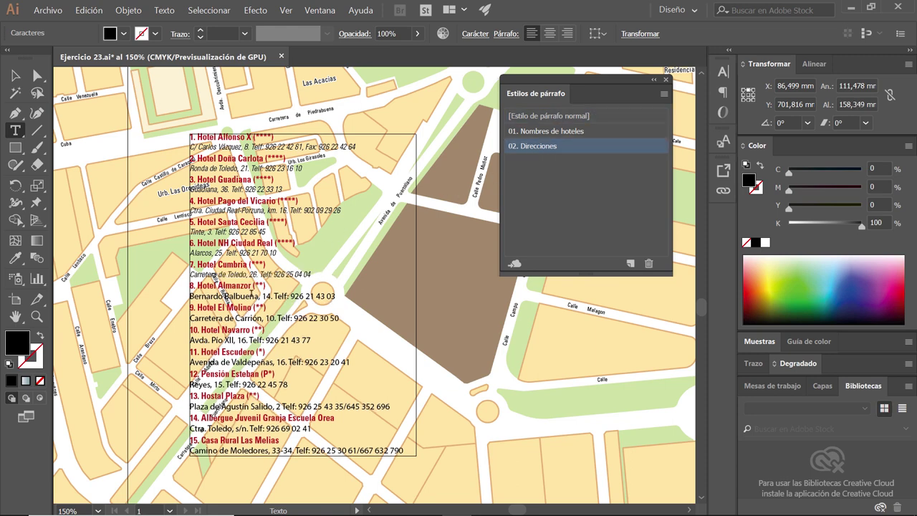
pyautogui.click(237, 295)
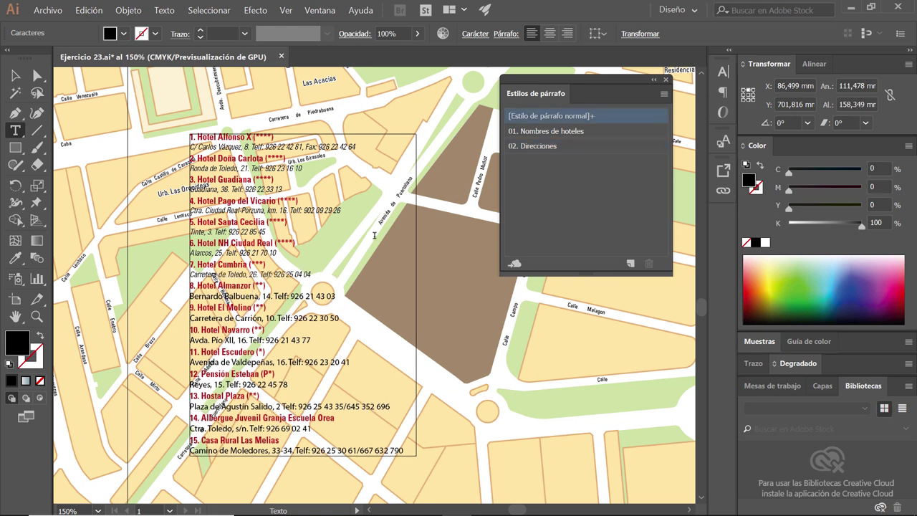
pyautogui.click(553, 146)
pyautogui.click(246, 316)
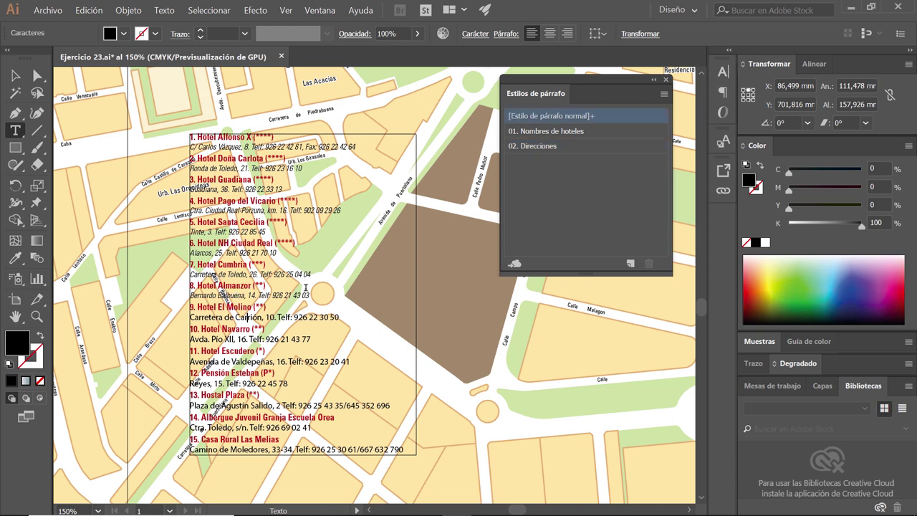
pyautogui.click(553, 147)
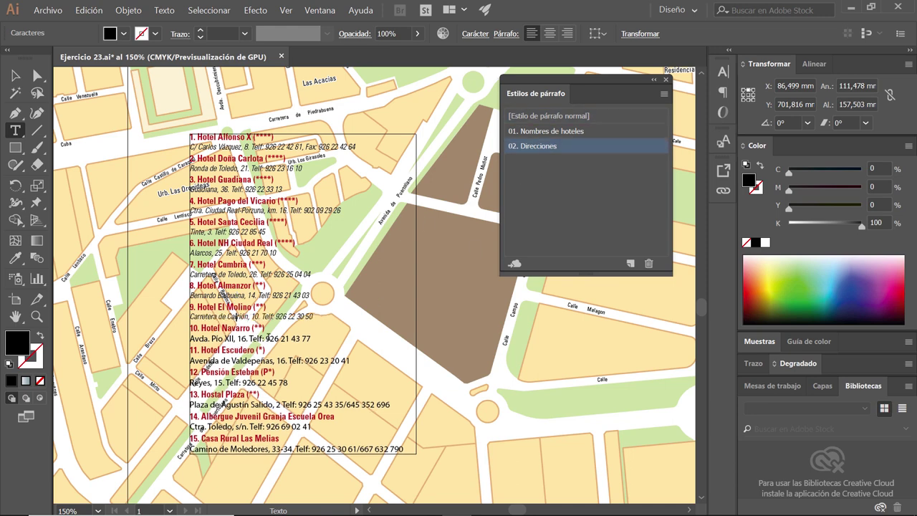
# - Apply 02. Direcciones to the remaining addresses, from Avda. Pio XII to Camino de Moledores, then deselect
pyautogui.click(269, 336)
pyautogui.click(541, 147)
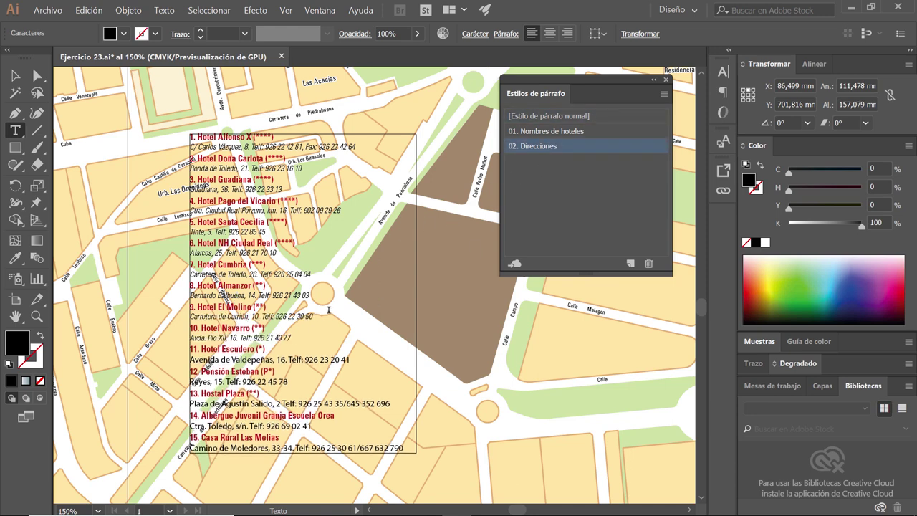
pyautogui.click(240, 359)
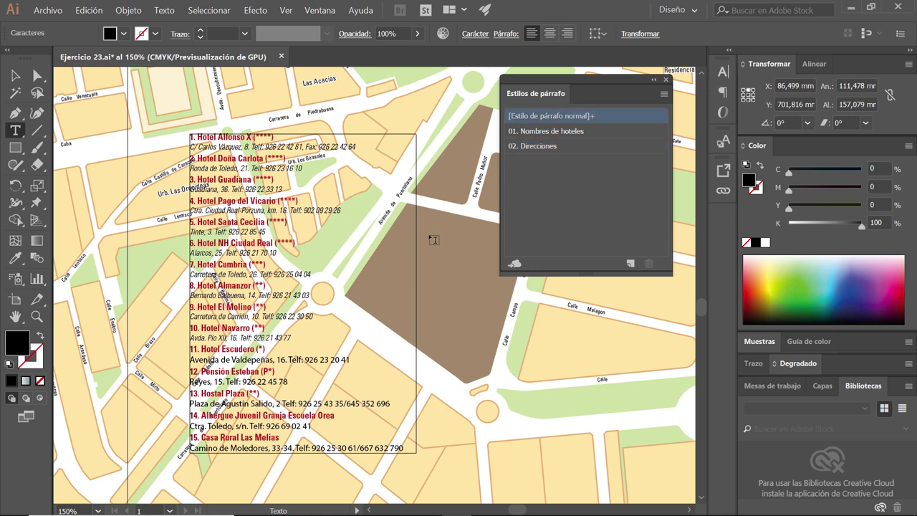
pyautogui.click(561, 146)
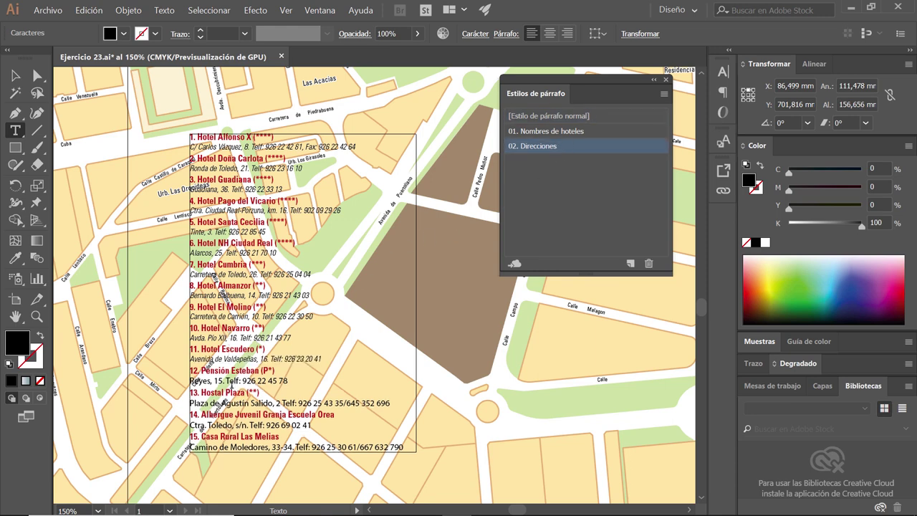
pyautogui.click(226, 380)
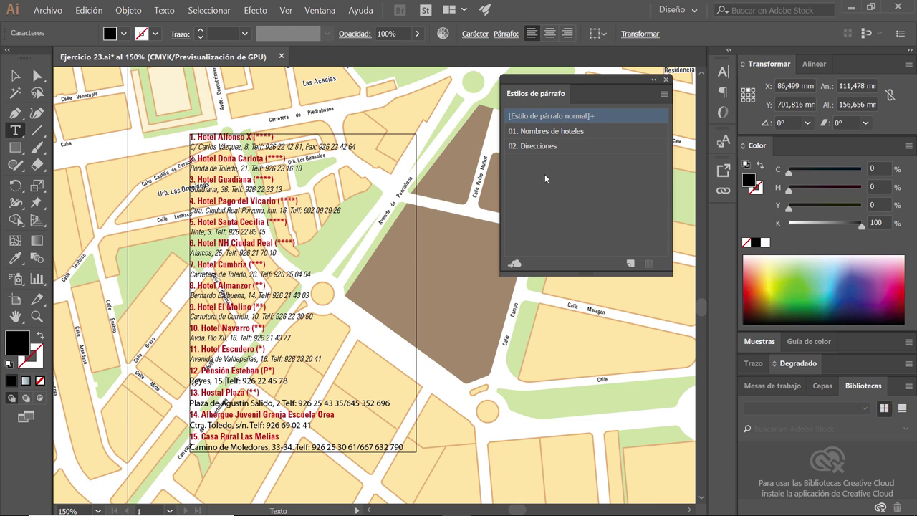
pyautogui.click(543, 147)
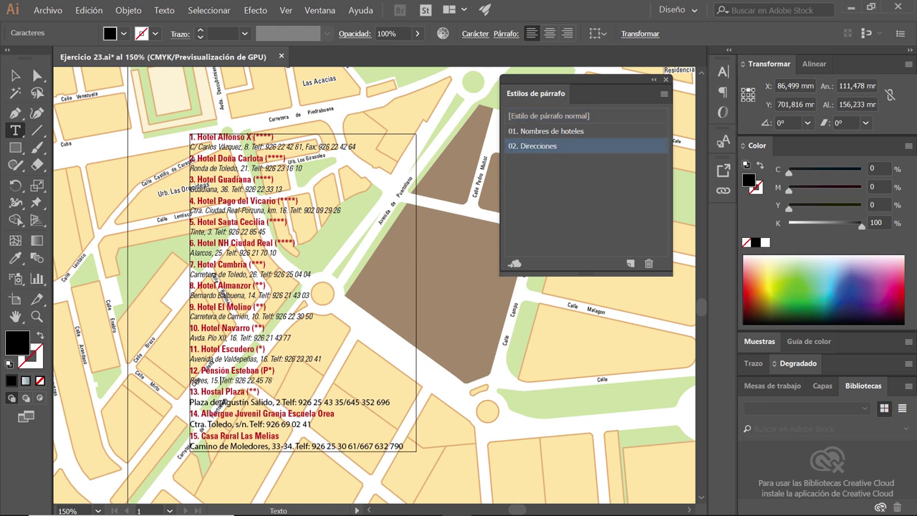
pyautogui.click(220, 403)
pyautogui.click(543, 146)
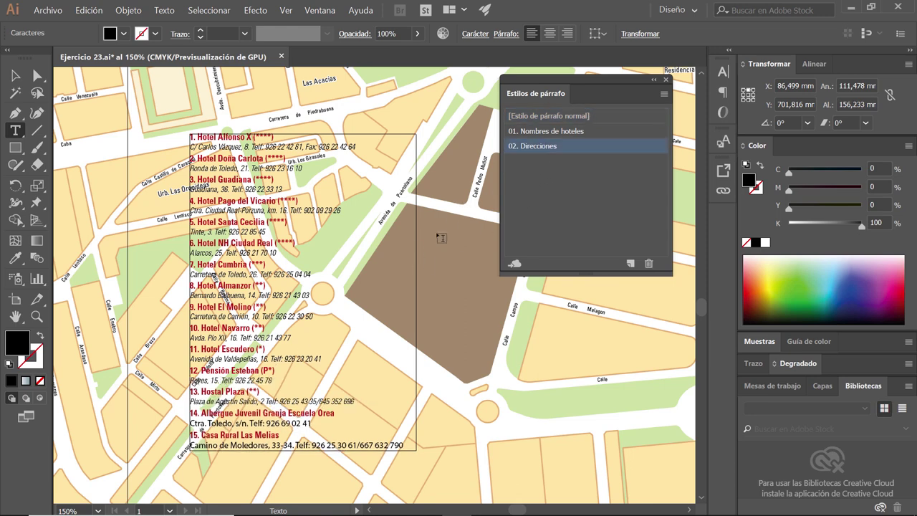
pyautogui.click(228, 424)
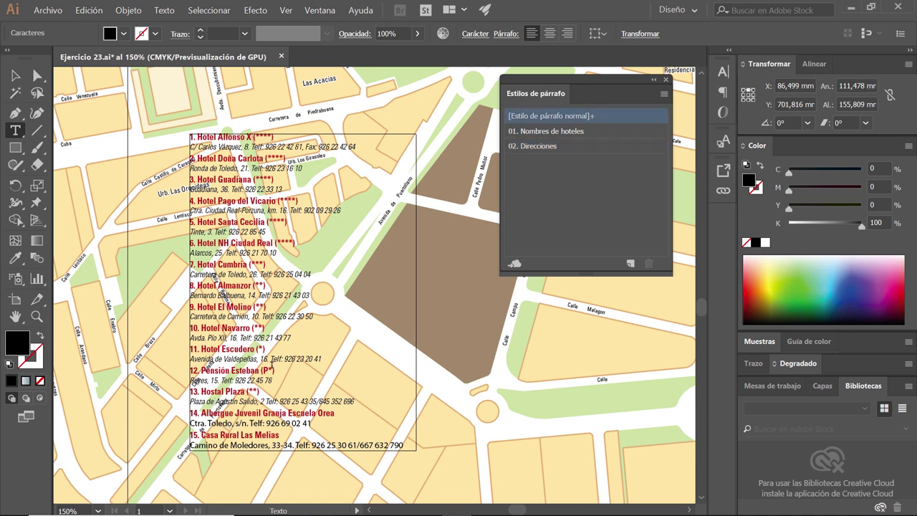
pyautogui.click(543, 146)
pyautogui.click(245, 445)
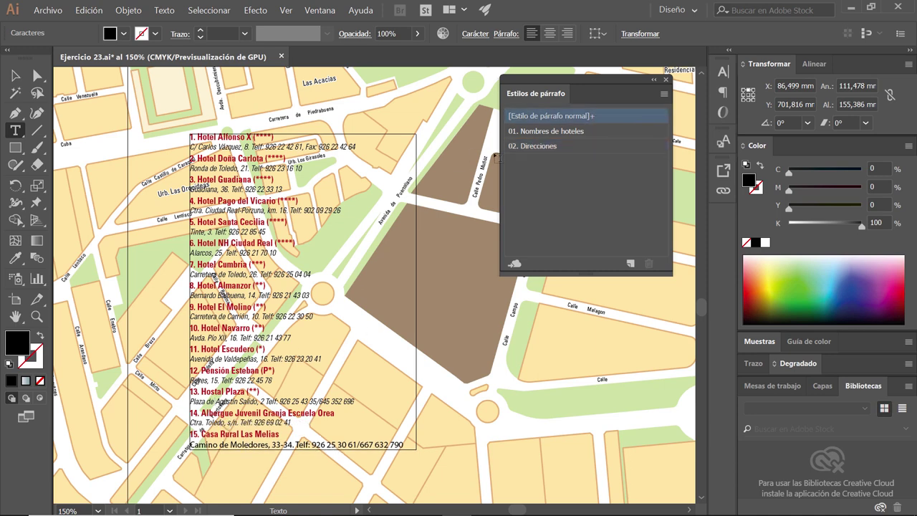
pyautogui.click(532, 147)
pyautogui.click(15, 75)
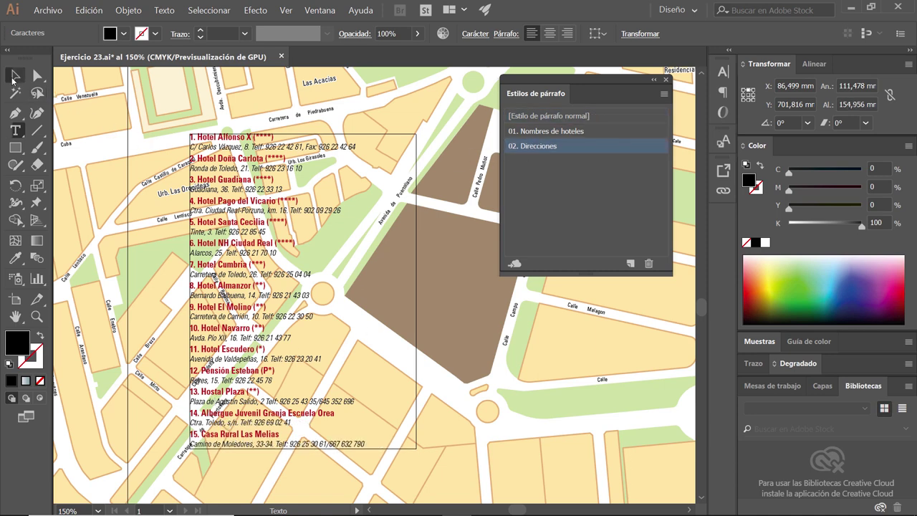
pyautogui.click(478, 267)
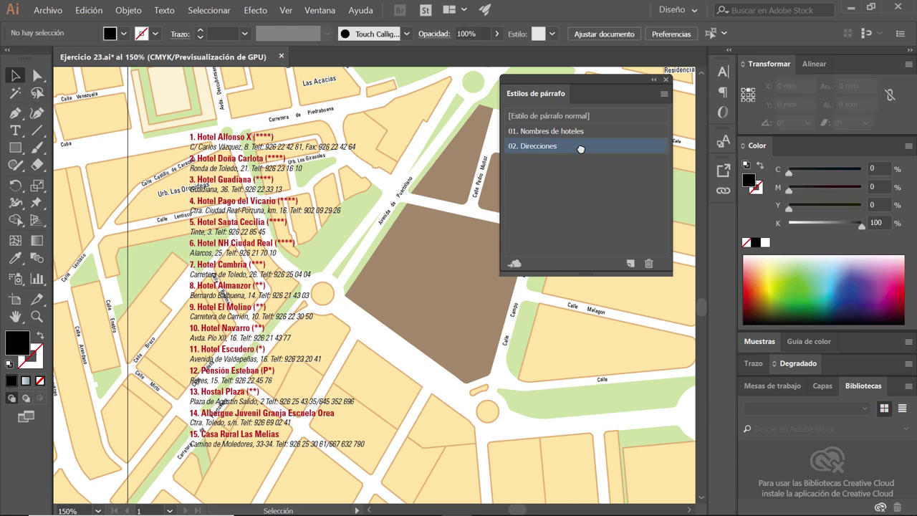
# - Change the 02. Direcciones font style to Univers 45 Light and compare against the reference PDF
pyautogui.doubleClick(580, 149)
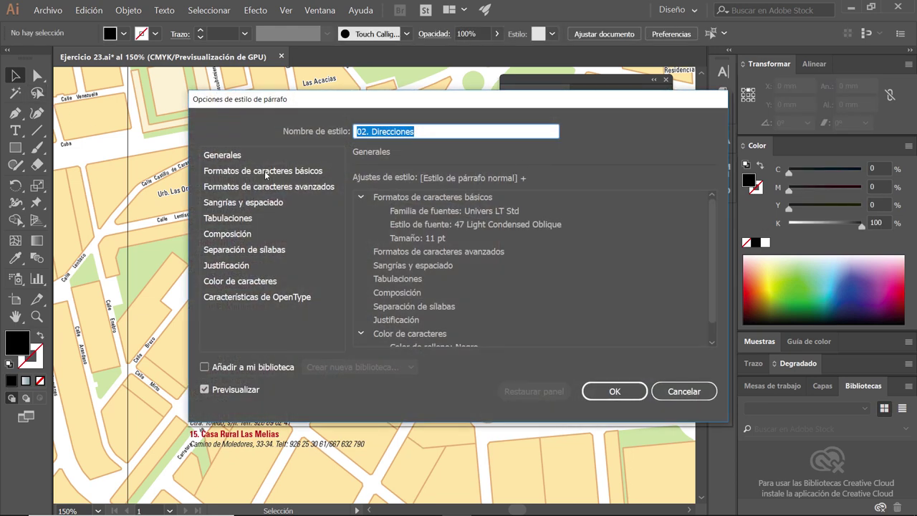
pyautogui.click(266, 173)
pyautogui.click(480, 202)
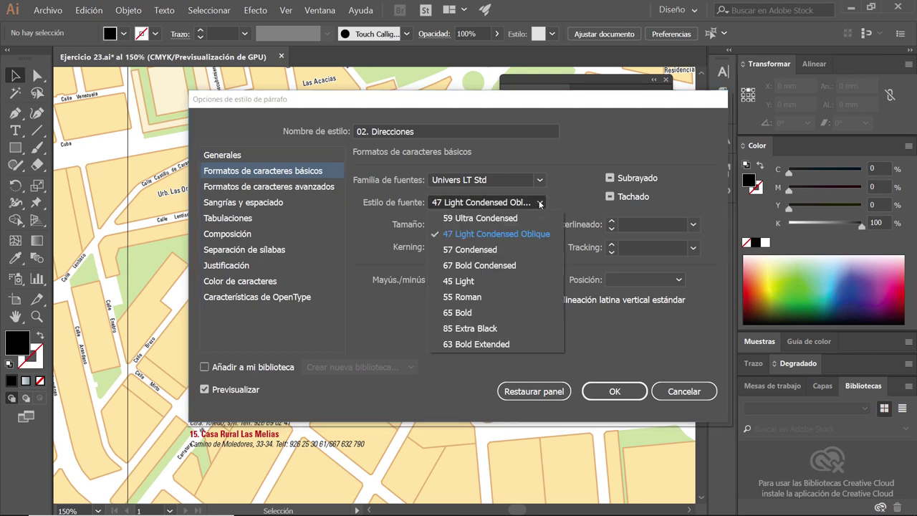
pyautogui.click(469, 280)
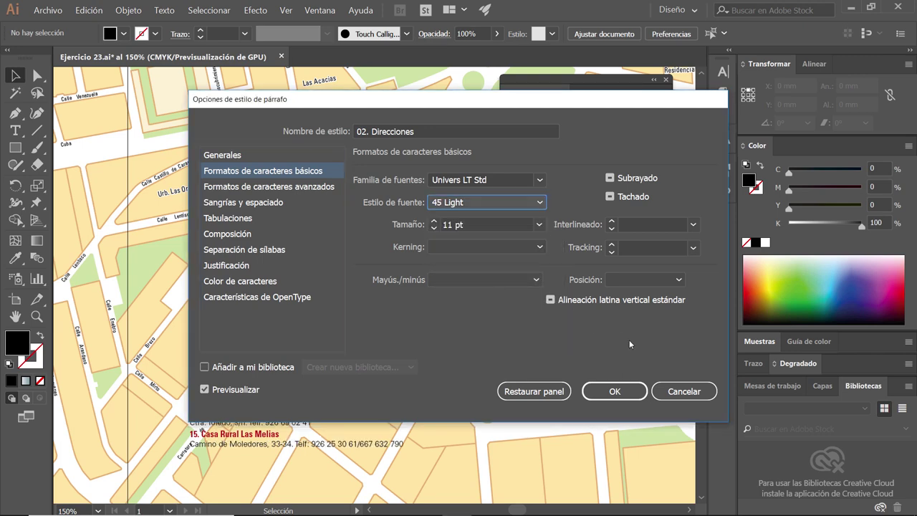
pyautogui.click(629, 396)
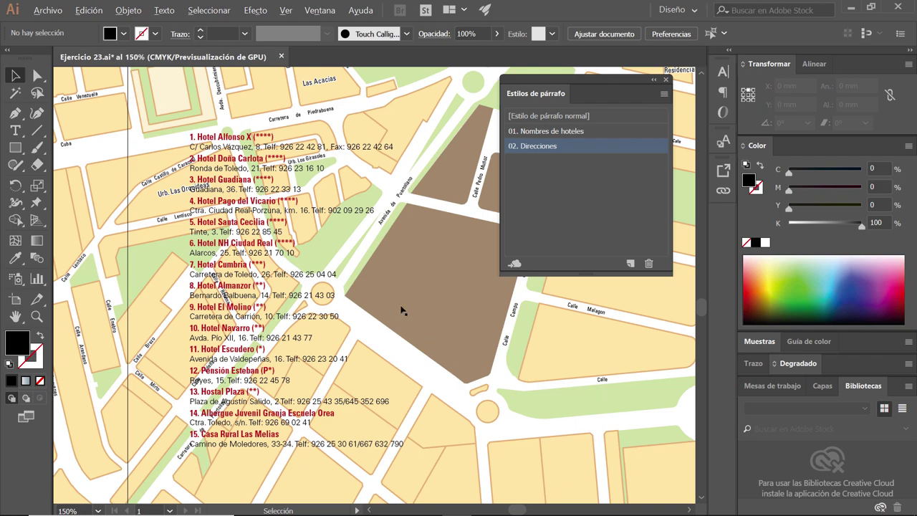
pyautogui.hotkey('alt', 'Tab')
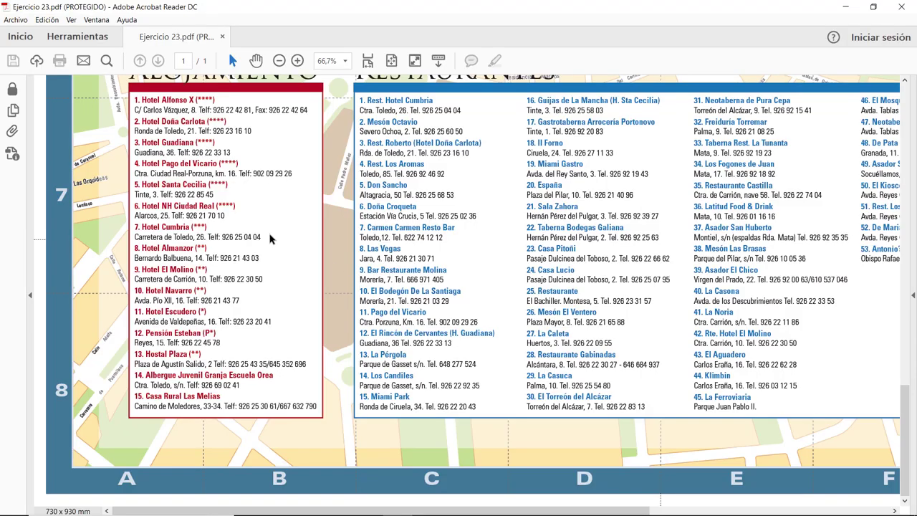
pyautogui.hotkey('alt', 'Tab')
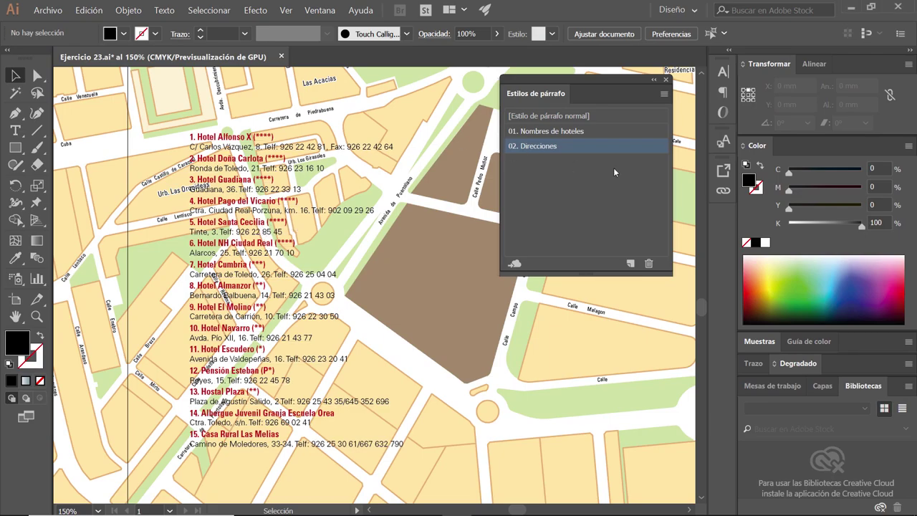
# - Change the 02. Direcciones font style to Univers 57 Condensed, then select 01. Nombres de hoteles
pyautogui.doubleClick(601, 148)
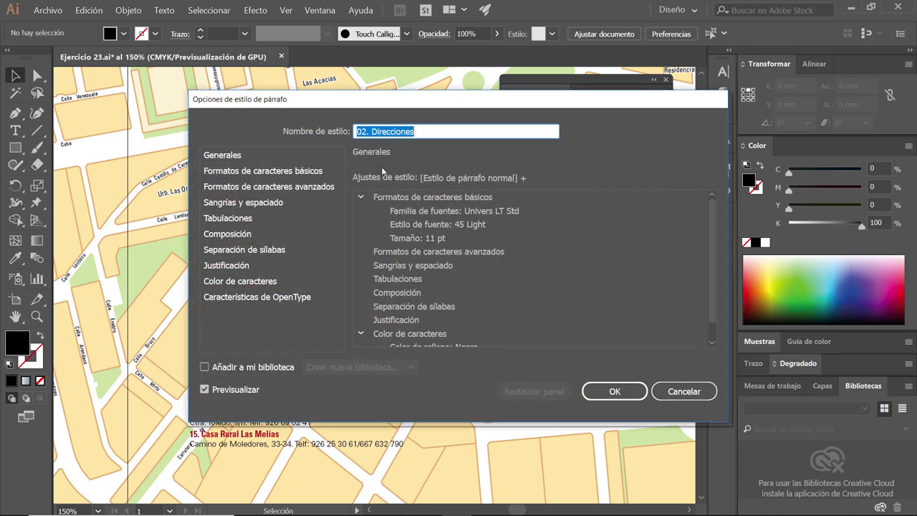
pyautogui.click(268, 173)
pyautogui.click(540, 203)
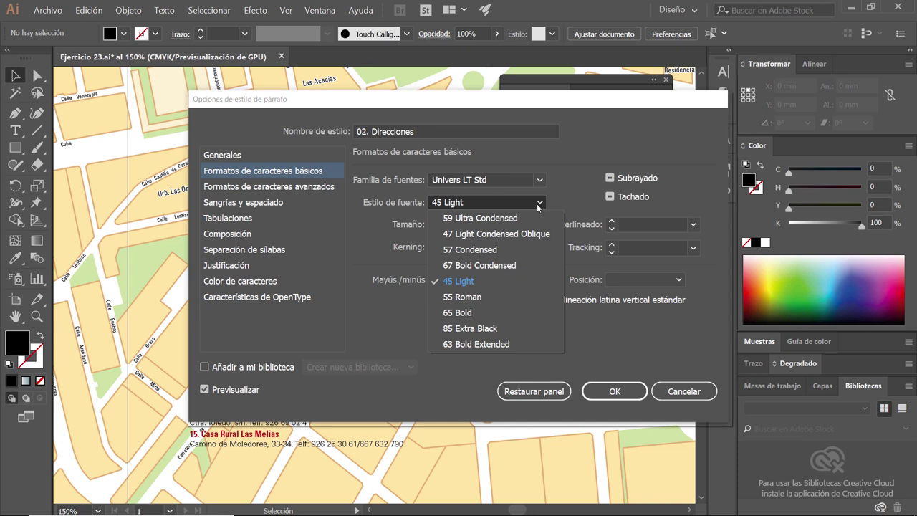
pyautogui.click(494, 251)
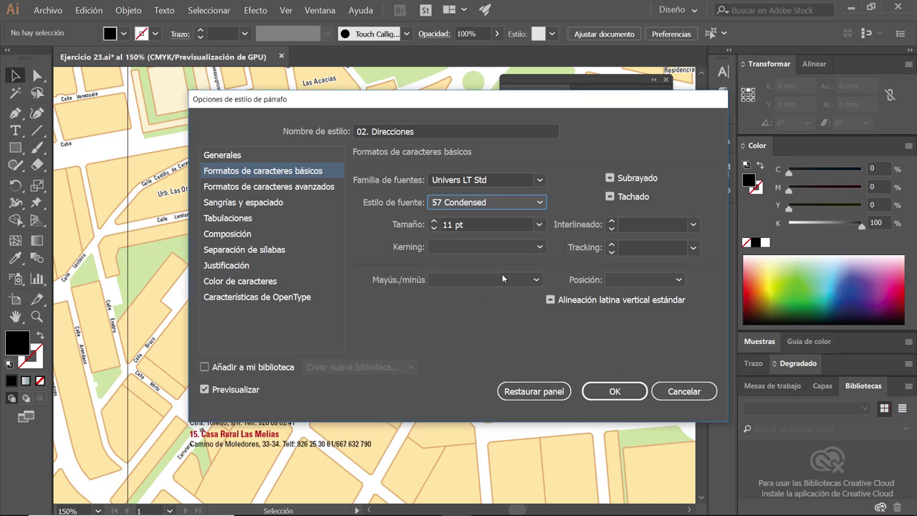
pyautogui.click(614, 392)
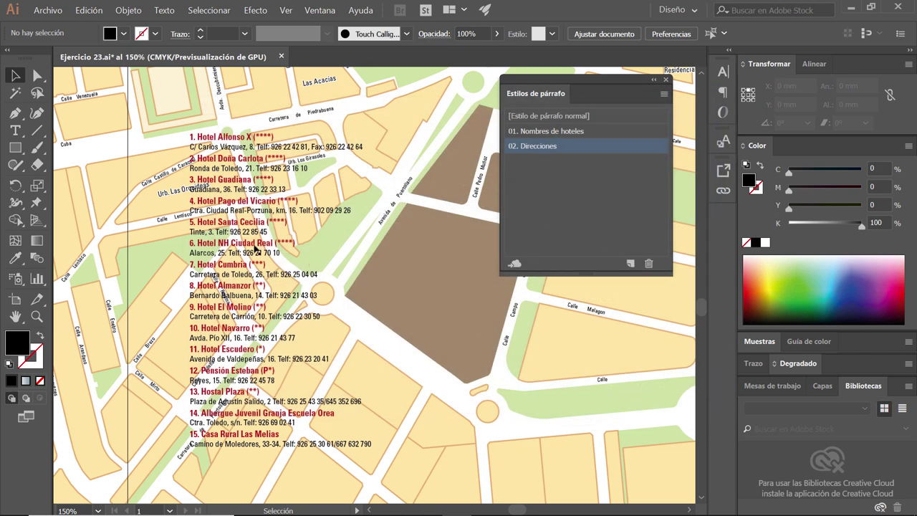
pyautogui.click(601, 133)
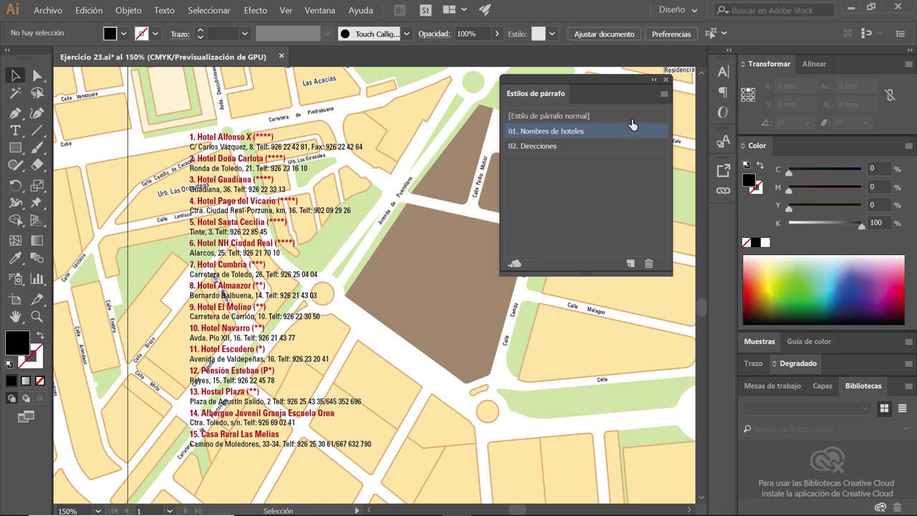
# - Duplicate 01. Nombres de hoteles and rename the copy '03. Nombres de restaurantes'
pyautogui.click(664, 95)
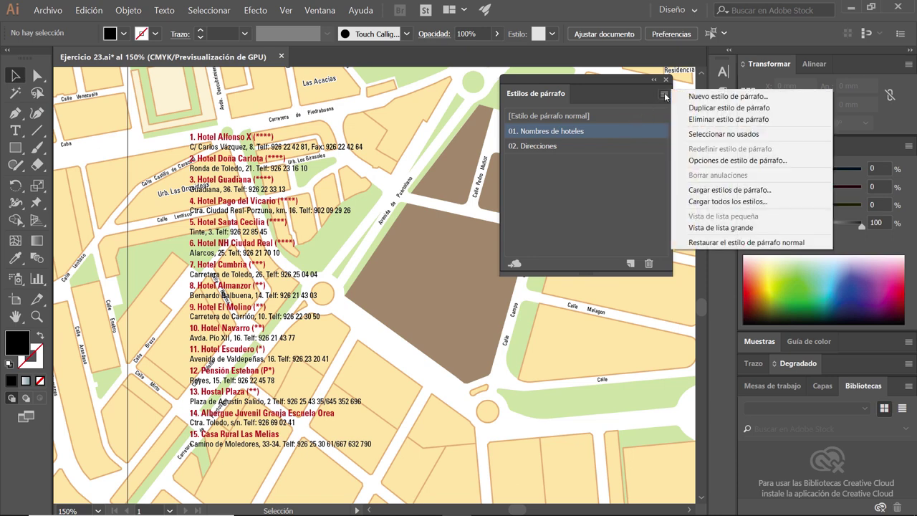
pyautogui.click(716, 108)
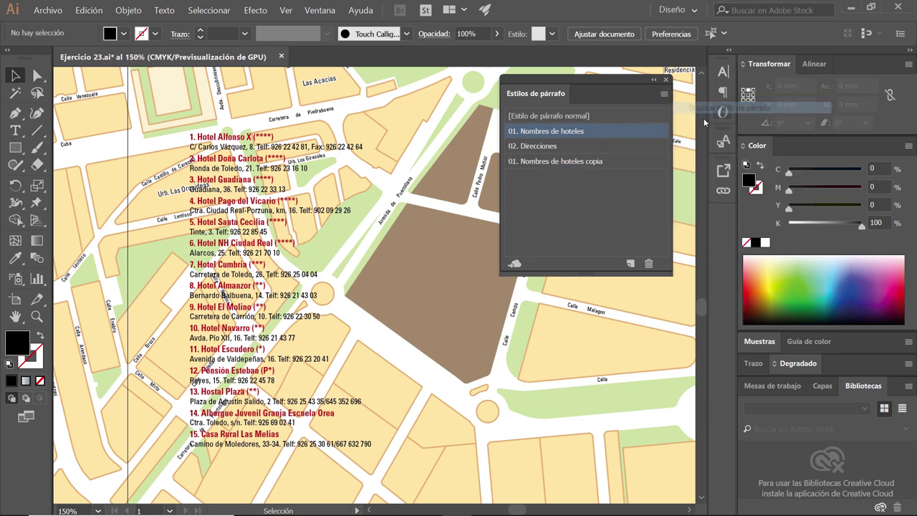
pyautogui.doubleClick(529, 162)
pyautogui.click(522, 161)
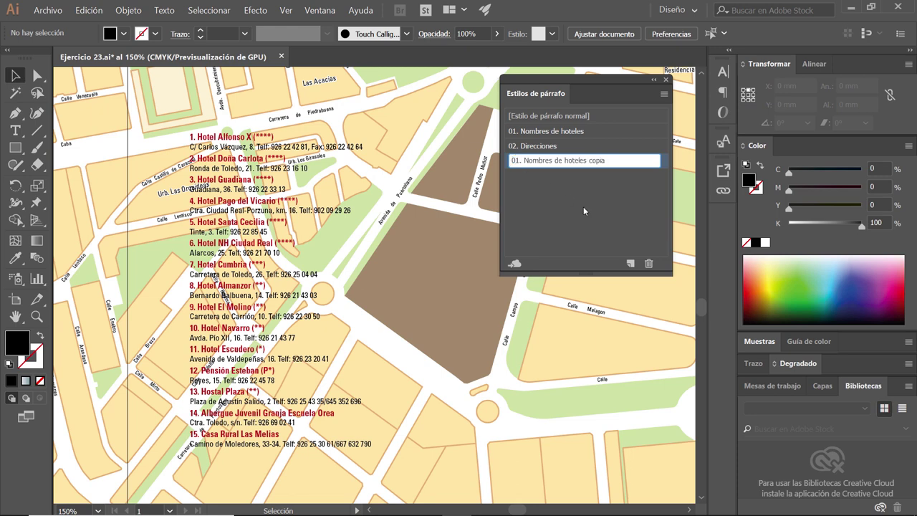
pyautogui.press('BackSpace')
pyautogui.write('3')
pyautogui.press('End')
pyautogui.press('BackSpace')
pyautogui.press('BackSpace')
pyautogui.press('BackSpace')
pyautogui.press('BackSpace')
pyautogui.press('BackSpace')
pyautogui.press('BackSpace')
pyautogui.press('BackSpace')
pyautogui.press('BackSpace')
pyautogui.press('BackSpace')
pyautogui.press('BackSpace')
pyautogui.press('BackSpace')
pyautogui.write('restauran')
pyautogui.write('tes')
pyautogui.press('Return')
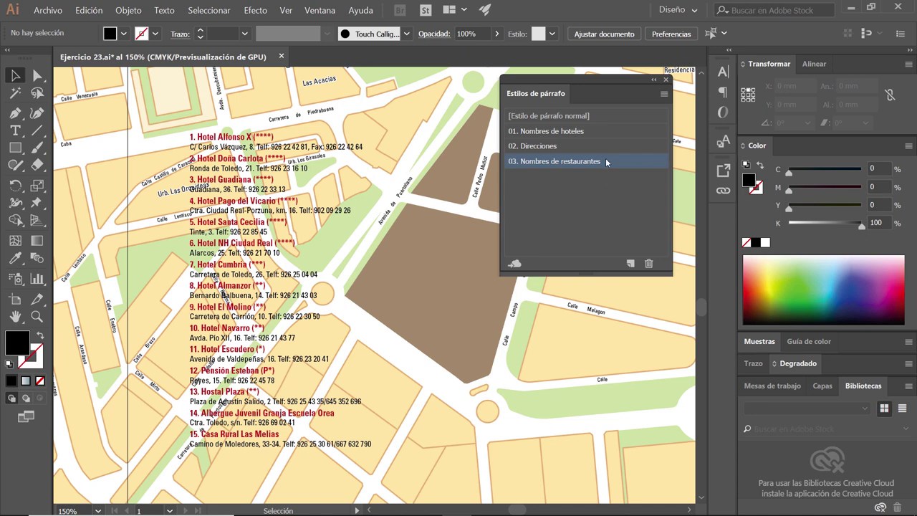
# - Set the 03. Nombres de restaurantes character colour to swatch C=85 M=50 Y=0 K=0
pyautogui.doubleClick(552, 162)
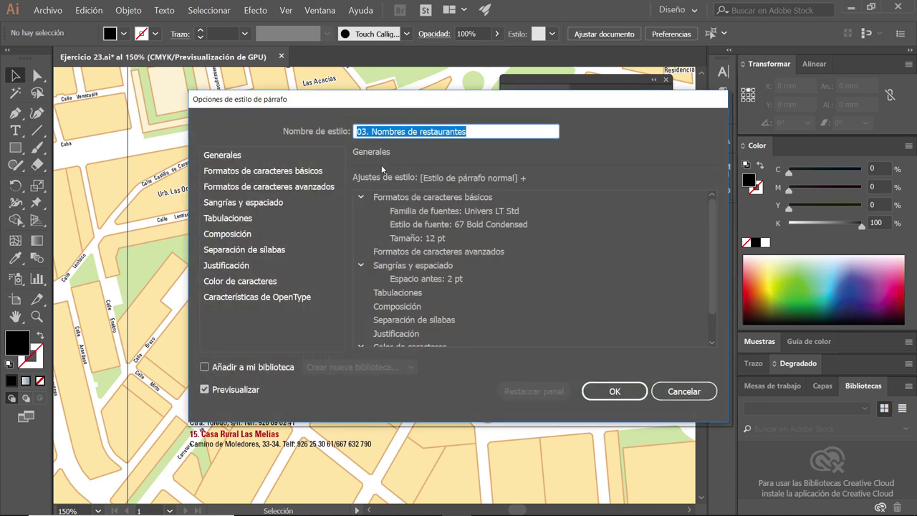
pyautogui.click(274, 282)
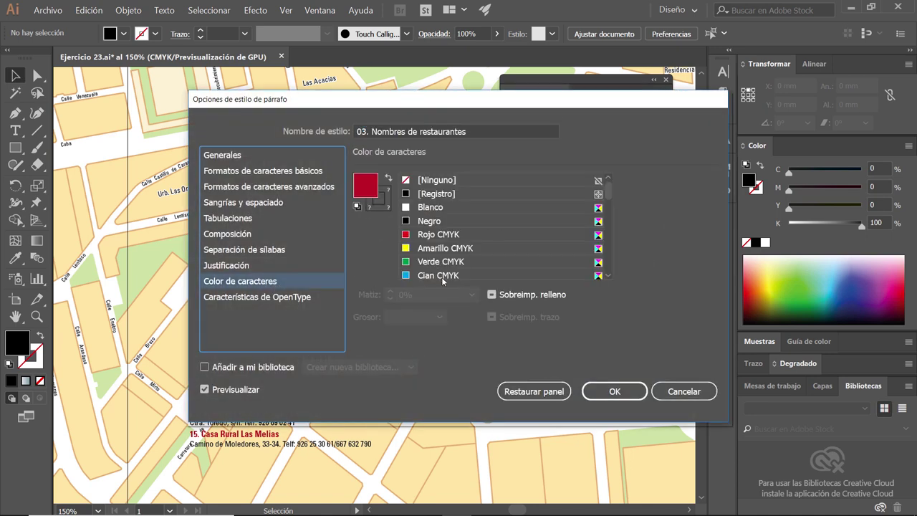
pyautogui.moveTo(610, 188)
pyautogui.mouseDown()
pyautogui.moveTo(610, 200)
pyautogui.moveTo(549, 225)
pyautogui.mouseUp()
pyautogui.hotkey('alt', 'Tab')
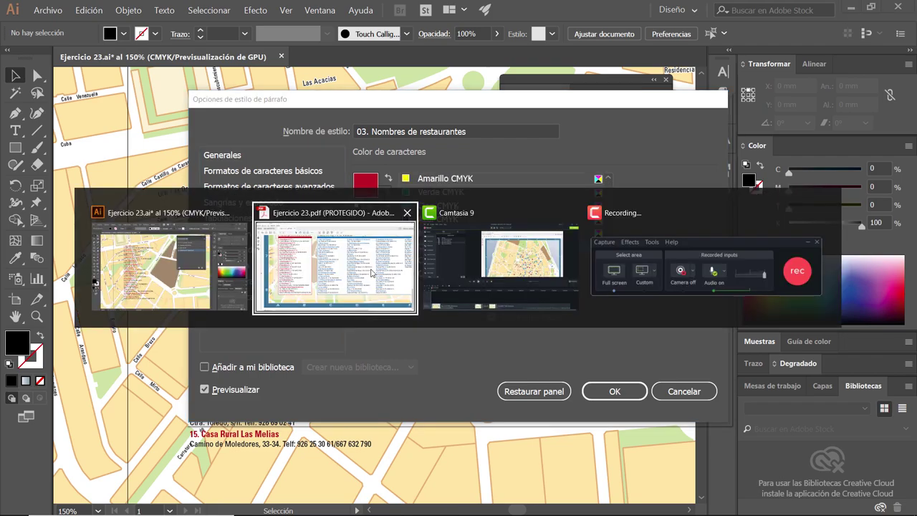
pyautogui.hotkey('alt', 'Tab')
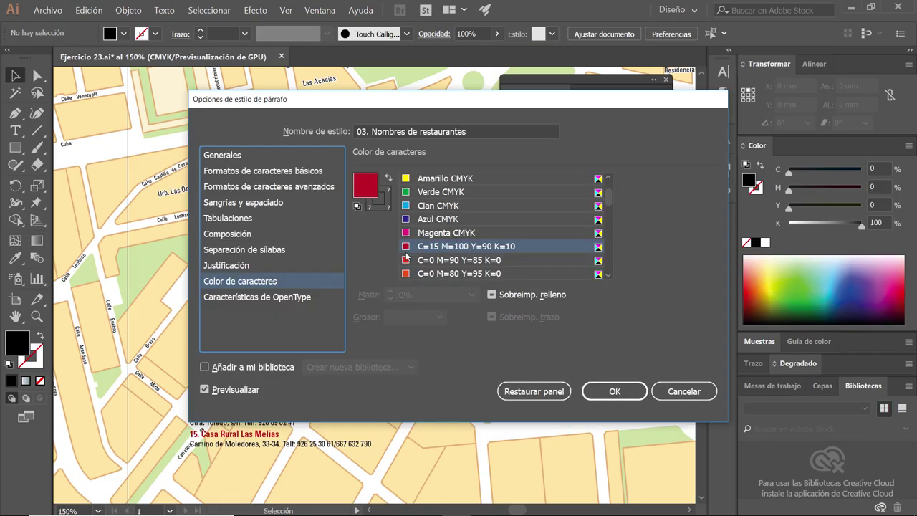
pyautogui.scroll(-3, 609, 223)
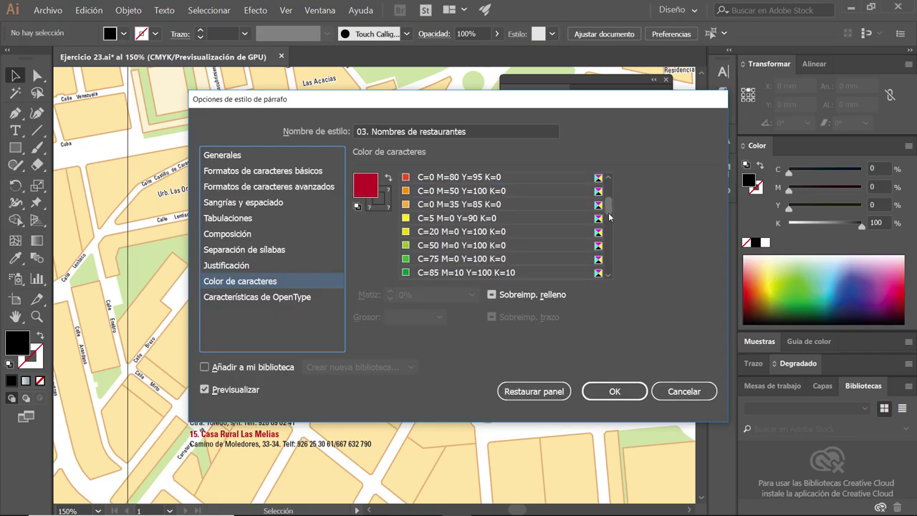
pyautogui.scroll(-2, 610, 224)
pyautogui.click(441, 207)
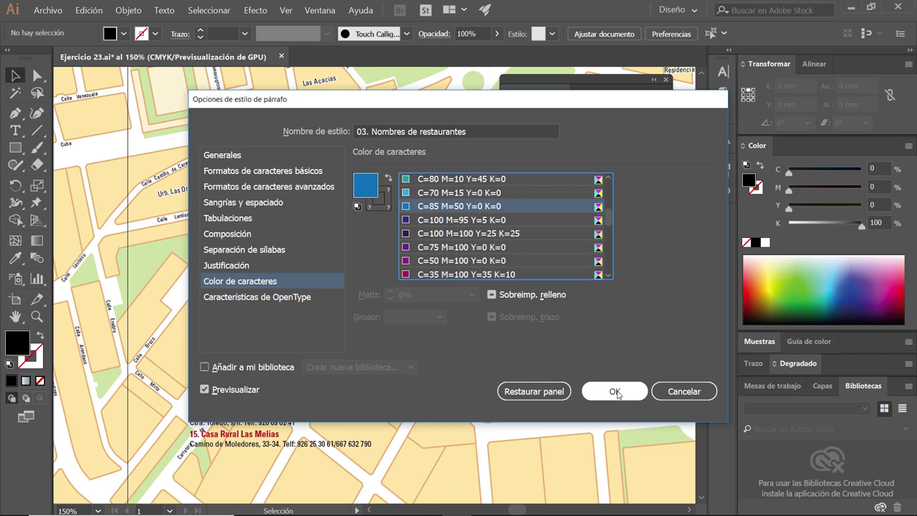
pyautogui.click(614, 391)
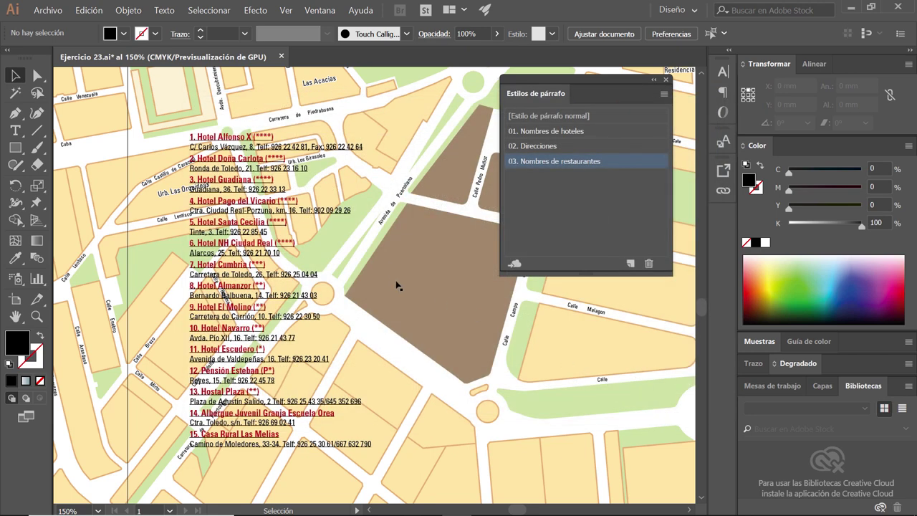
# - Place the Restaurantes RTF file on the map with its text formatting removed
pyautogui.keyDown('ctrl'); pyautogui.keyDown('alt'); pyautogui.click(397, 285); pyautogui.keyUp('alt'); pyautogui.keyUp('ctrl')
pyautogui.keyDown('ctrl'); pyautogui.keyDown('alt'); pyautogui.click(414, 302); pyautogui.keyUp('alt'); pyautogui.keyUp('ctrl')
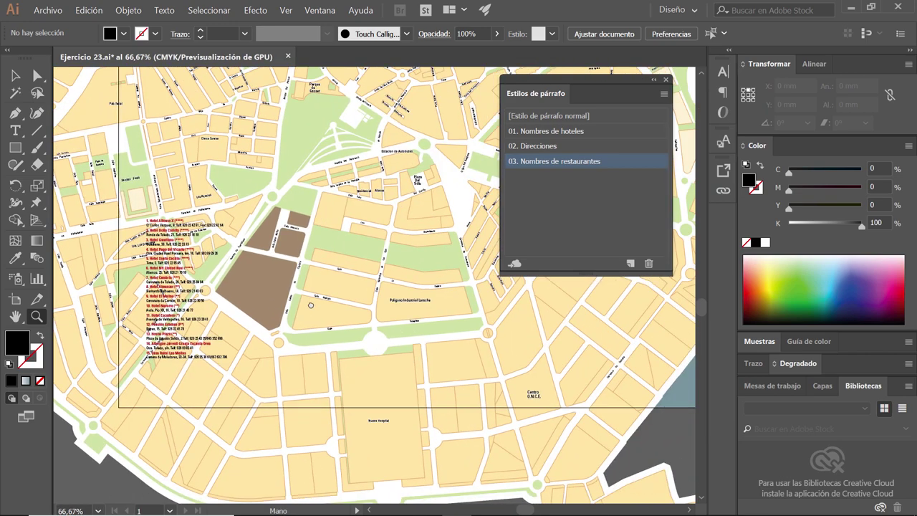
pyautogui.press('v')
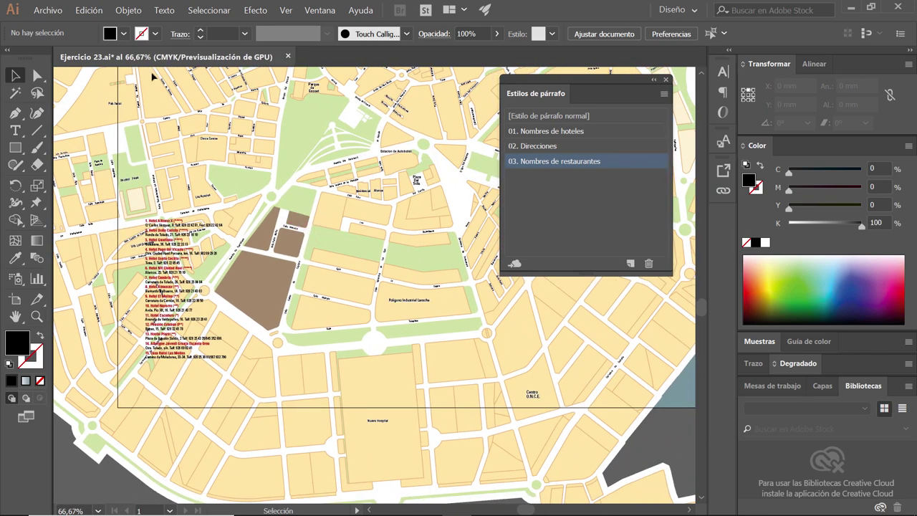
pyautogui.click(47, 10)
pyautogui.click(192, 180)
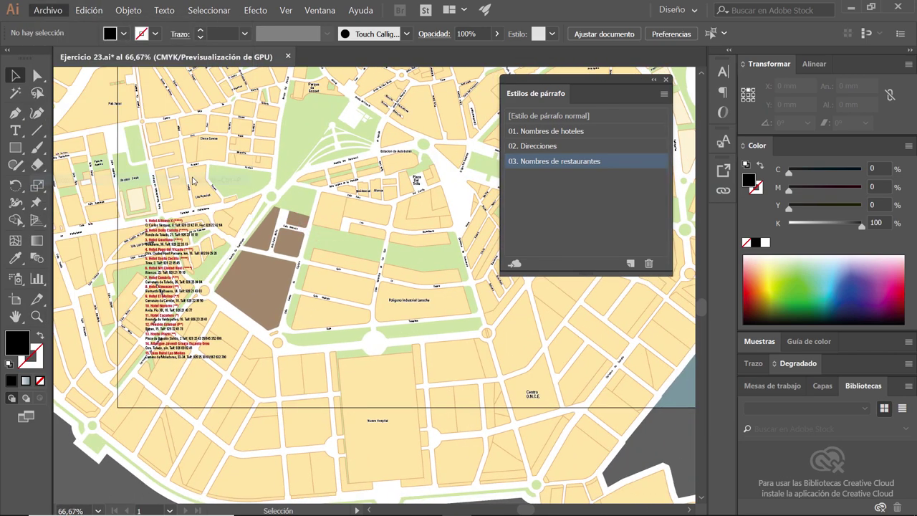
pyautogui.click(247, 238)
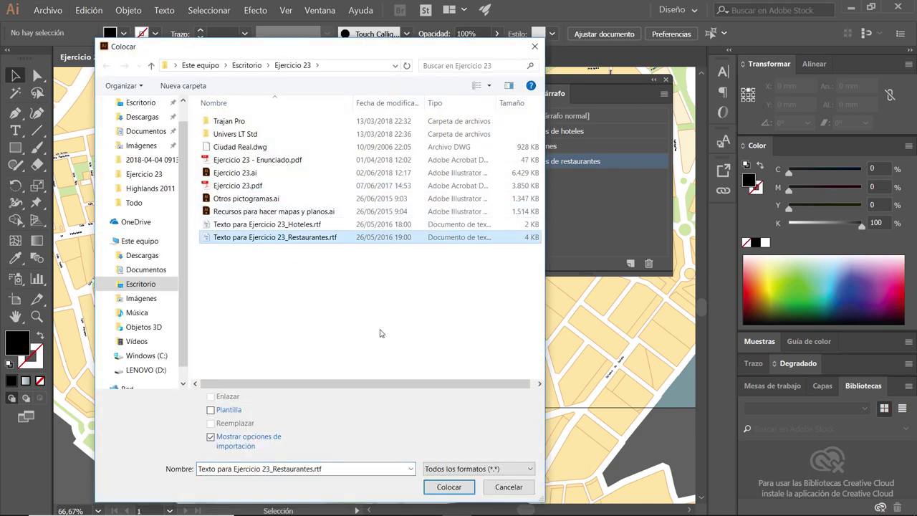
pyautogui.click(451, 487)
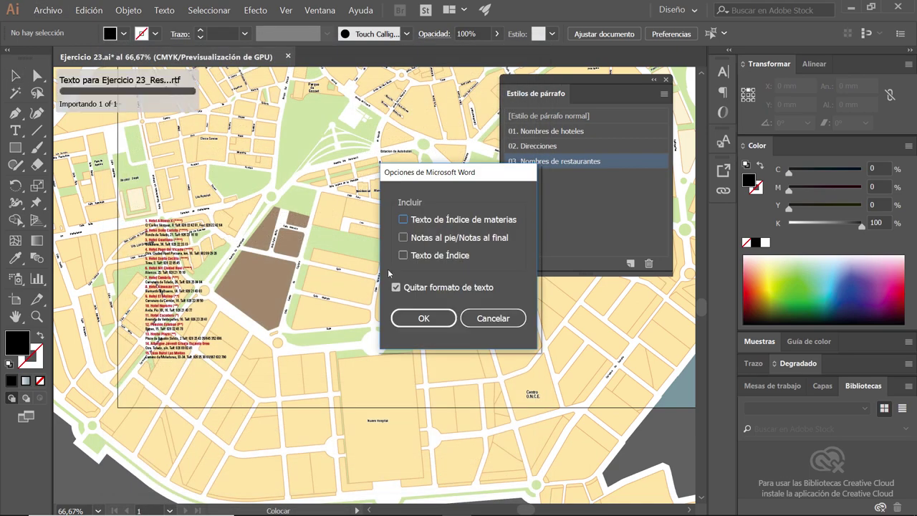
pyautogui.click(425, 320)
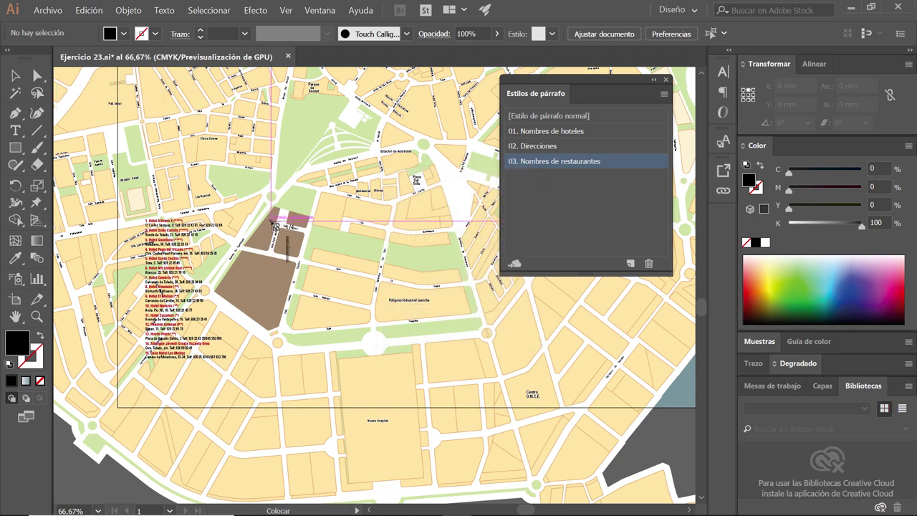
pyautogui.click(272, 221)
# - Select the new restaurant text frame, view the whole list, and compare it with the reference PDF
pyautogui.click(15, 75)
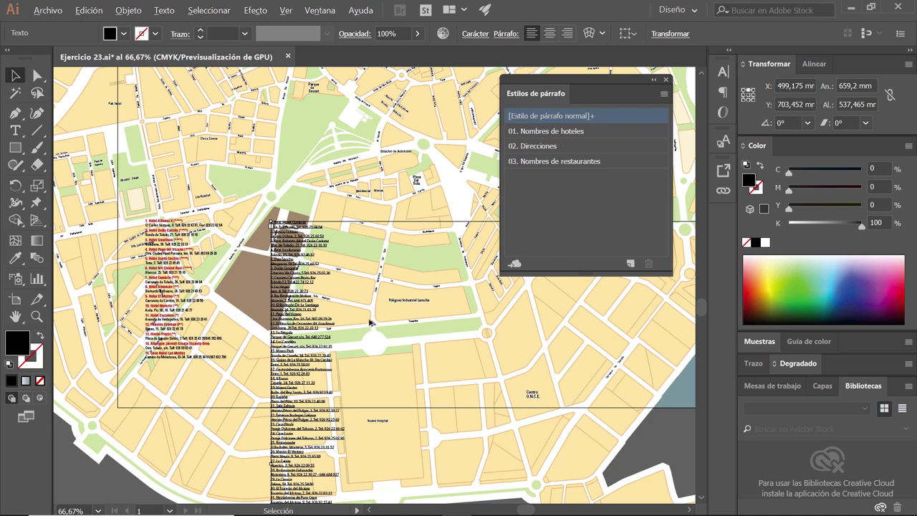
pyautogui.hotkey('ctrl', '-')
pyautogui.moveTo(459, 369)
pyautogui.mouseDown()
pyautogui.moveTo(304, 232)
pyautogui.moveTo(351, 298)
pyautogui.mouseUp()
pyautogui.hotkey('alt', 'Tab')
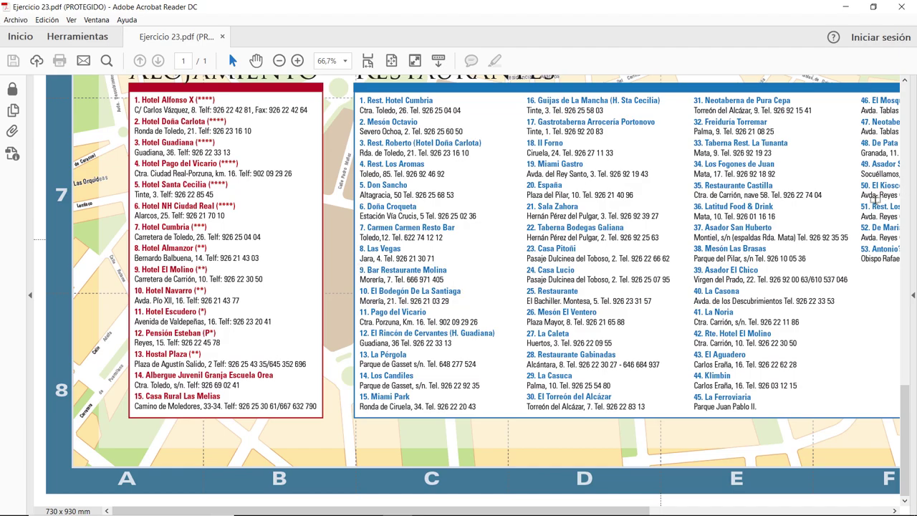
pyautogui.hotkey('alt', 'Tab')
# - Narrow the restaurant list text frame
pyautogui.scroll(2, 613, 367)
pyautogui.hscroll(2, 612, 368)
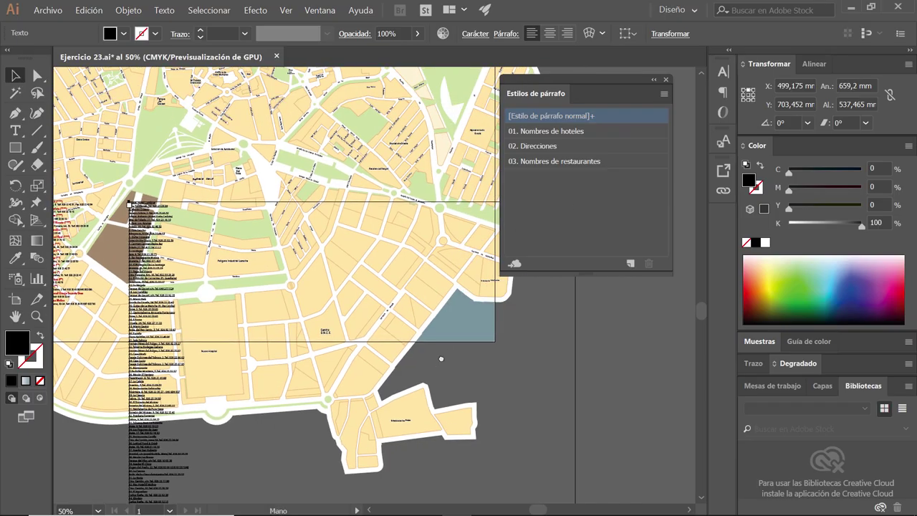
pyautogui.moveTo(577, 384); pyautogui.dragTo(442, 361)
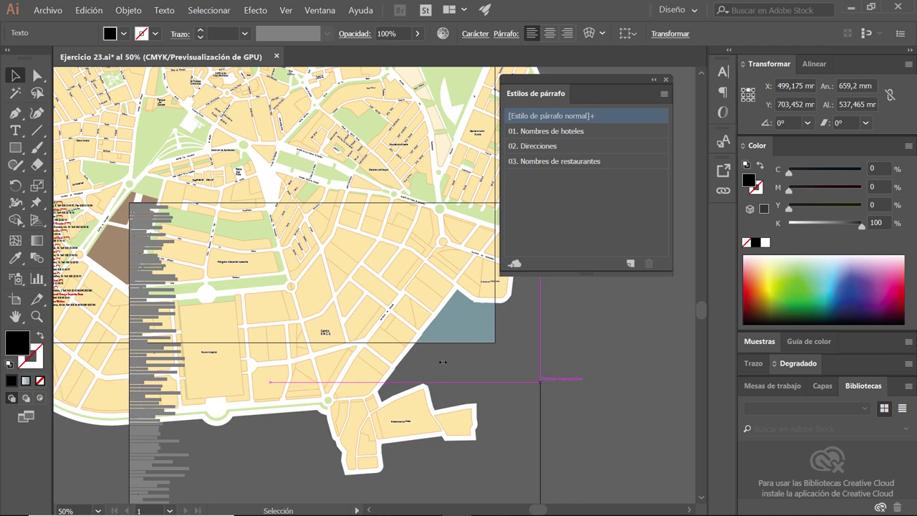
pyautogui.hotkey('ctrl', '+')
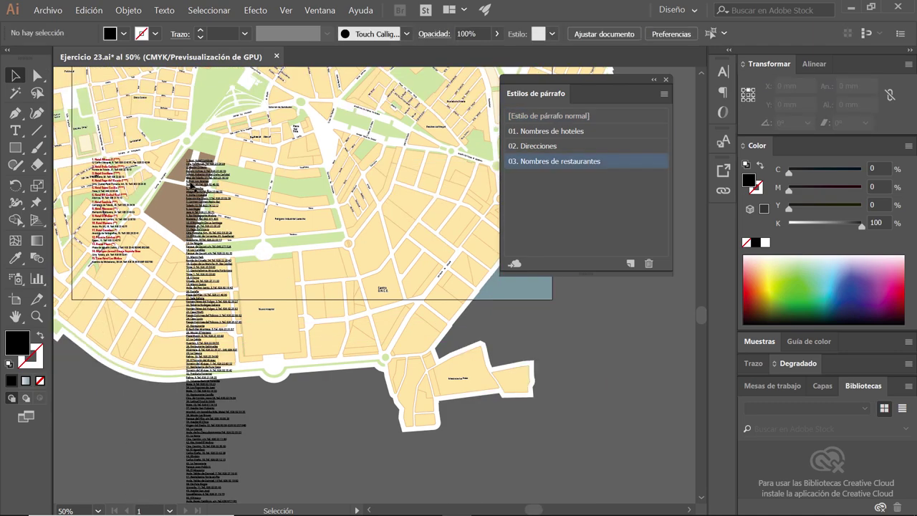
# - Apply '03. Nombres de restaurantes' to the first restaurant names, from Mesón Octavio through Las Vegas
pyautogui.scroll(1, 201, 181)
pyautogui.scroll(1, 201, 181)
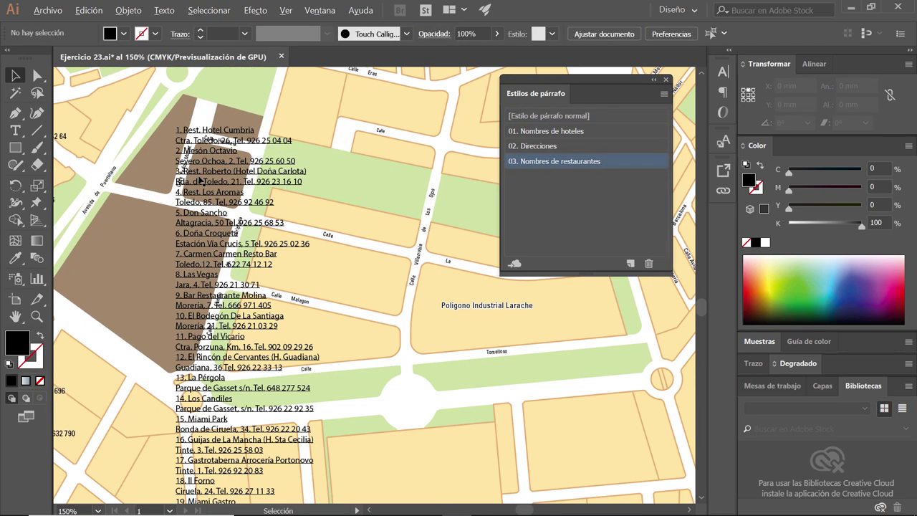
pyautogui.scroll(1, 202, 181)
pyautogui.moveTo(226, 182); pyautogui.dragTo(265, 169)
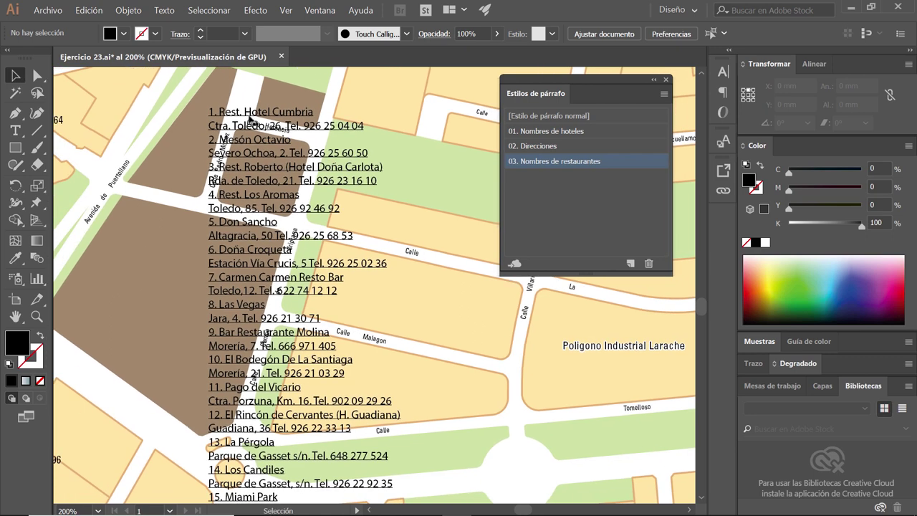
pyautogui.doubleClick(249, 116)
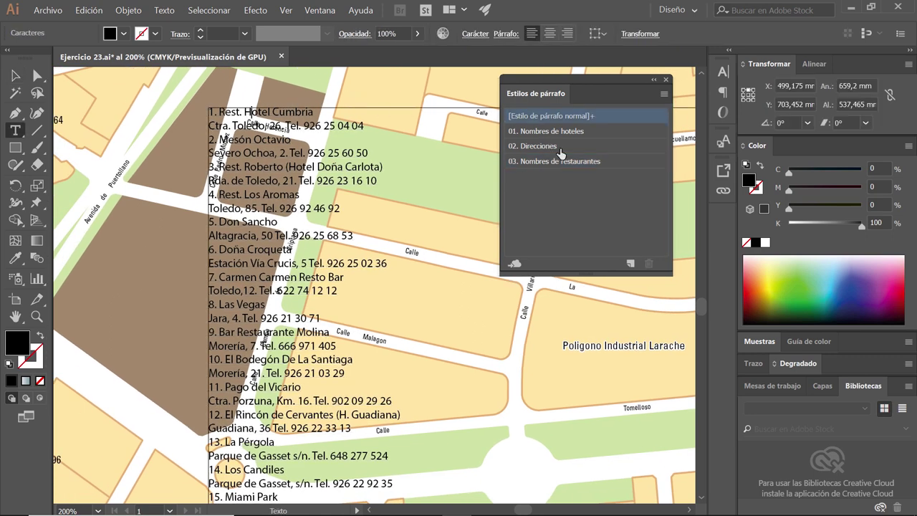
pyautogui.click(619, 165)
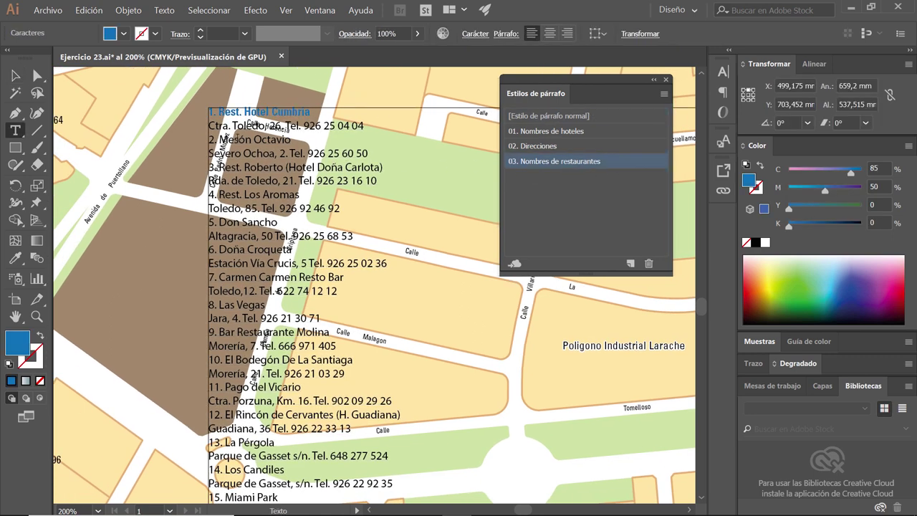
pyautogui.click(248, 136)
pyautogui.click(614, 159)
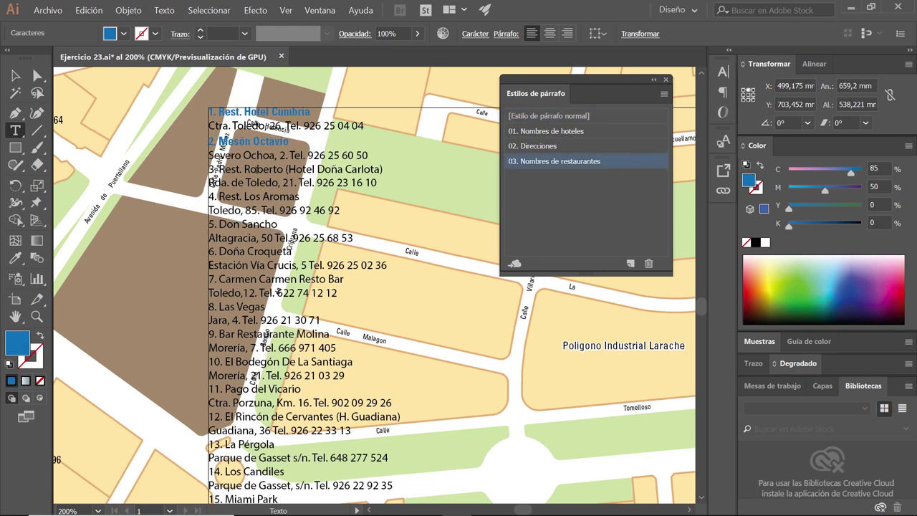
pyautogui.press('Down')
pyautogui.press('Down')
pyautogui.click(609, 161)
pyautogui.press('Down')
pyautogui.press('Down')
pyautogui.click(601, 162)
pyautogui.press('Down')
pyautogui.press('Down')
pyautogui.click(616, 161)
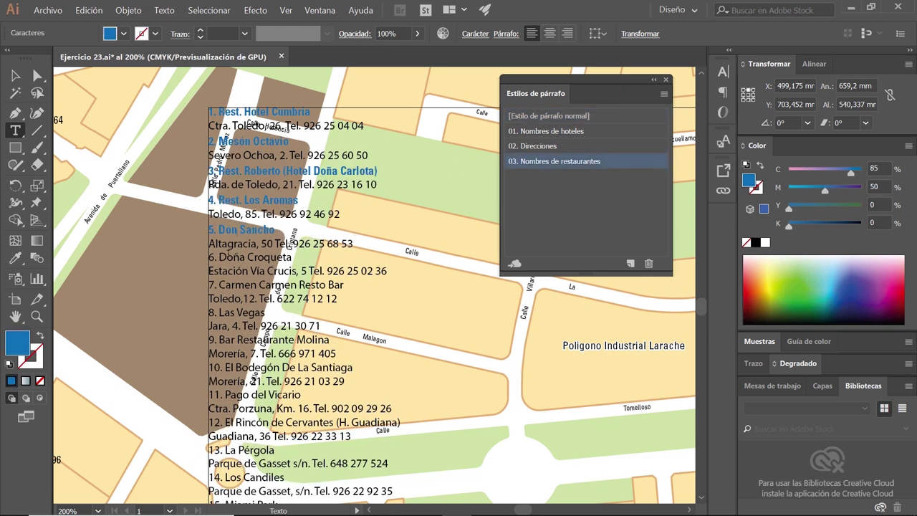
pyautogui.press('Down')
pyautogui.press('Down')
pyautogui.click(620, 162)
pyautogui.press('Down')
pyautogui.press('Down')
pyautogui.click(620, 162)
pyautogui.click(619, 162)
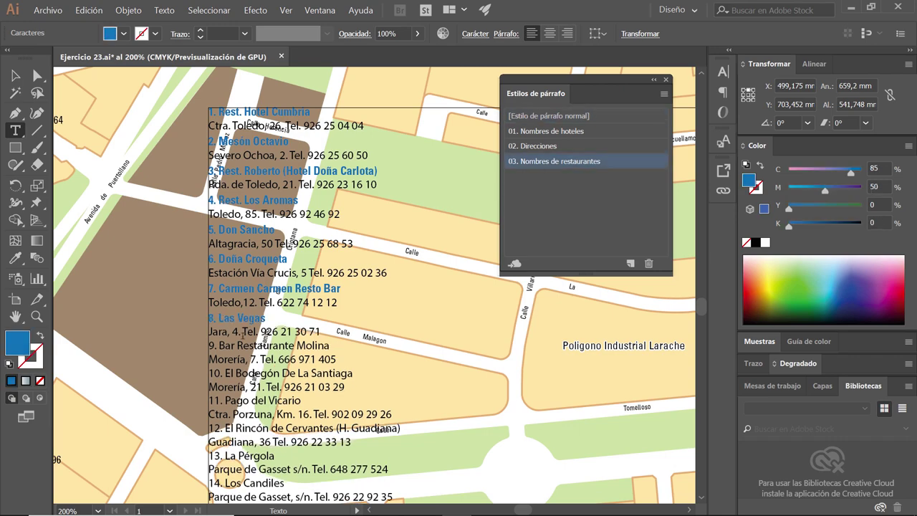
pyautogui.press('Down')
pyautogui.press('Down')
pyautogui.click(620, 161)
pyautogui.press('Down')
pyautogui.press('Down')
pyautogui.click(620, 161)
pyautogui.press('Down')
pyautogui.press('Down')
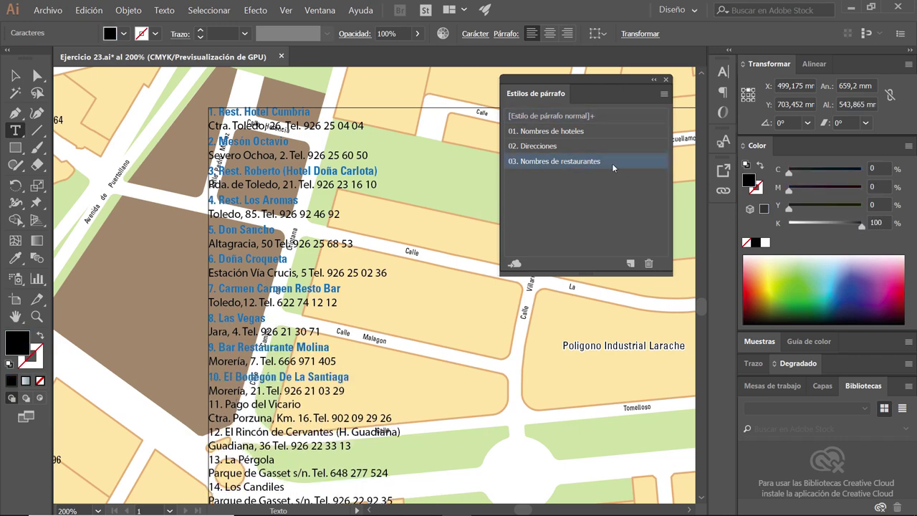
pyautogui.click(620, 161)
# - Apply '03. Nombres de restaurantes' to names 12 through 24, La Pérgola to Casa Lucio
pyautogui.moveTo(262, 360); pyautogui.dragTo(258, 45)
pyautogui.doubleClick(256, 119)
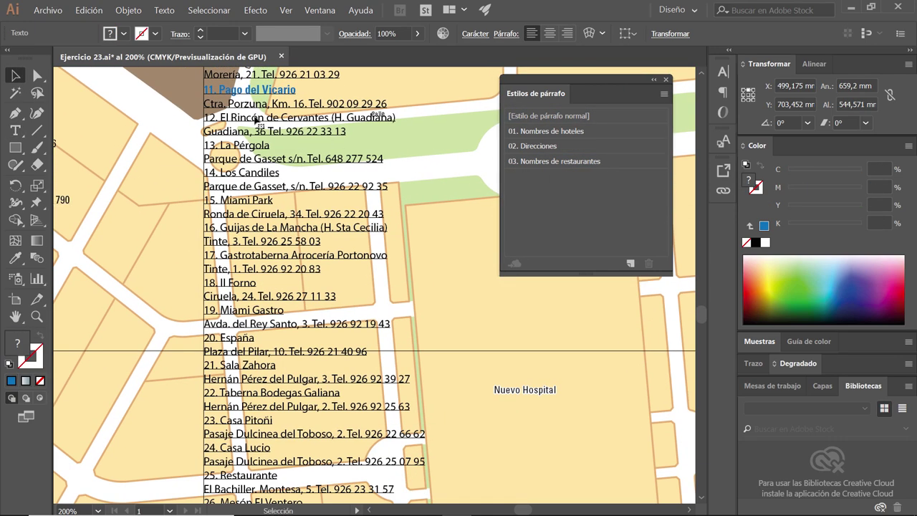
pyautogui.click(609, 161)
pyautogui.press('Down')
pyautogui.press('Down')
pyautogui.click(619, 163)
pyautogui.press('Down')
pyautogui.press('Down')
pyautogui.click(619, 163)
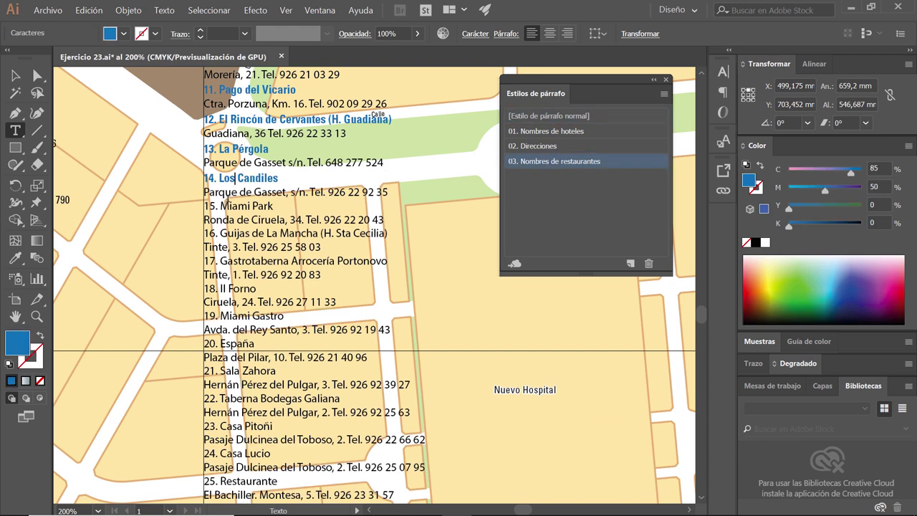
pyautogui.press('Down')
pyautogui.press('Down')
pyautogui.click(619, 164)
pyautogui.press('Down')
pyautogui.press('Down')
pyautogui.click(616, 164)
pyautogui.press('Down')
pyautogui.press('Down')
pyautogui.click(614, 164)
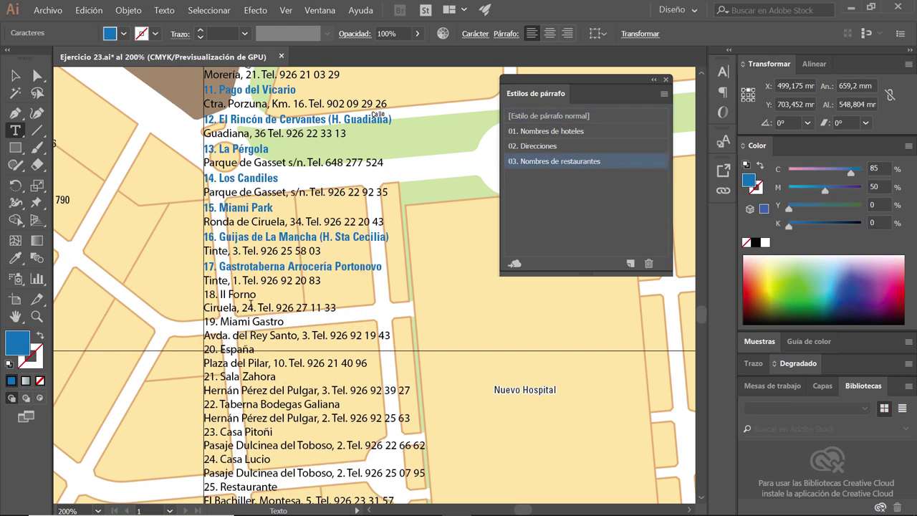
pyautogui.click(613, 163)
pyautogui.press('Down')
pyautogui.press('Down')
pyautogui.click(613, 163)
pyautogui.press('Down')
pyautogui.press('Down')
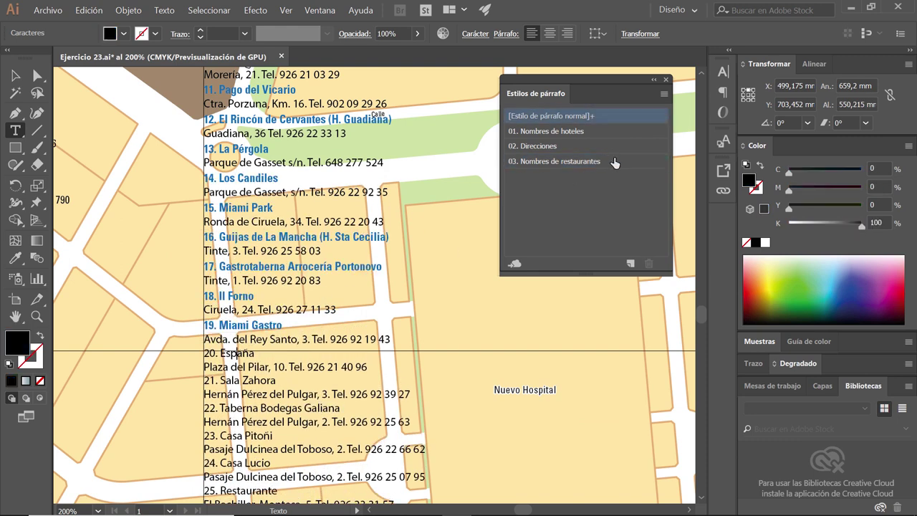
pyautogui.click(613, 163)
pyautogui.press('Down')
pyautogui.press('Down')
pyautogui.click(620, 164)
pyautogui.press('Down')
pyautogui.press('Down')
pyautogui.click(609, 164)
pyautogui.press('Down')
pyautogui.press('Down')
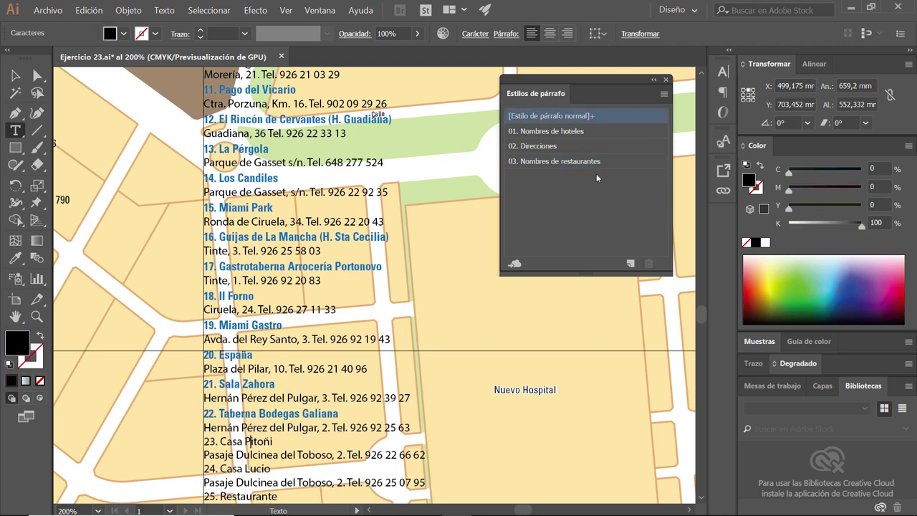
pyautogui.click(596, 163)
pyautogui.click(596, 162)
# - Apply '03. Nombres de restaurantes' to names 25 through 38, including La Caleta
pyautogui.press('Escape')
pyautogui.moveTo(260, 503); pyautogui.dragTo(254, 97)
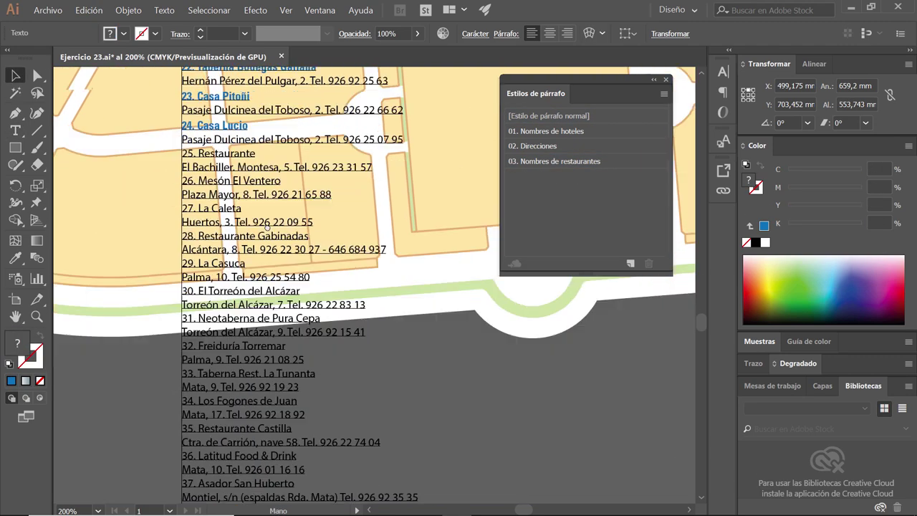
pyautogui.press('t')
pyautogui.click(255, 97)
pyautogui.click(609, 161)
pyautogui.press('Down')
pyautogui.press('Down')
pyautogui.click(616, 162)
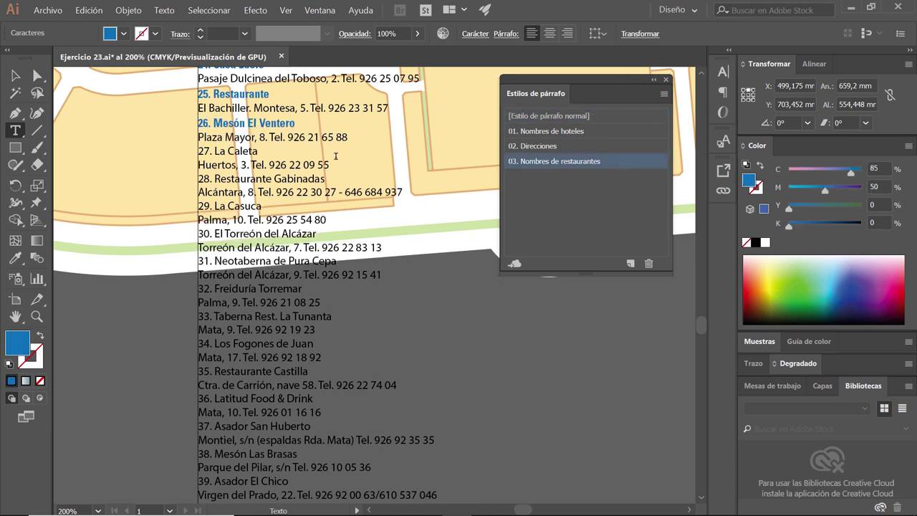
pyautogui.press('Down')
pyautogui.press('Down')
pyautogui.click(636, 164)
pyautogui.press('Down')
pyautogui.press('Down')
pyautogui.click(631, 164)
pyautogui.press('Down')
pyautogui.press('Down')
pyautogui.click(628, 164)
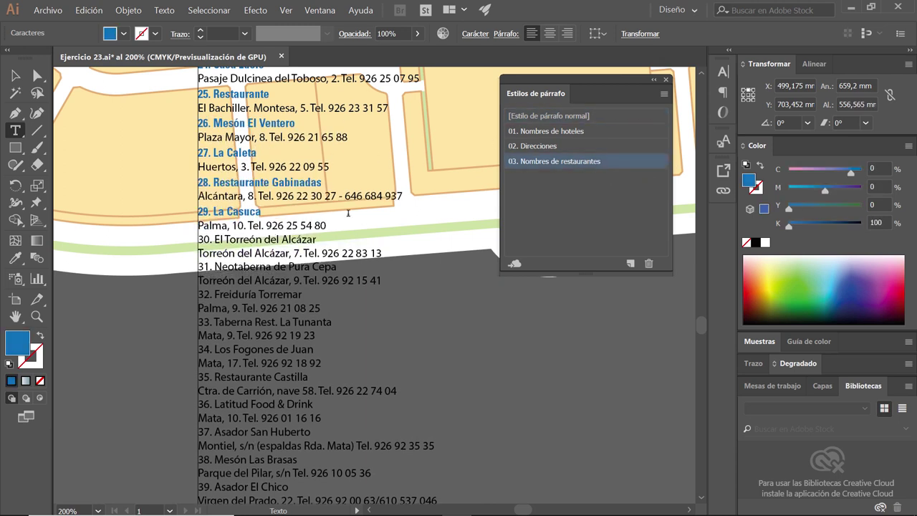
pyautogui.press('Down')
pyautogui.press('Down')
pyautogui.click(626, 169)
pyautogui.press('Down')
pyautogui.press('Down')
pyautogui.click(626, 169)
pyautogui.press('Down')
pyautogui.press('Down')
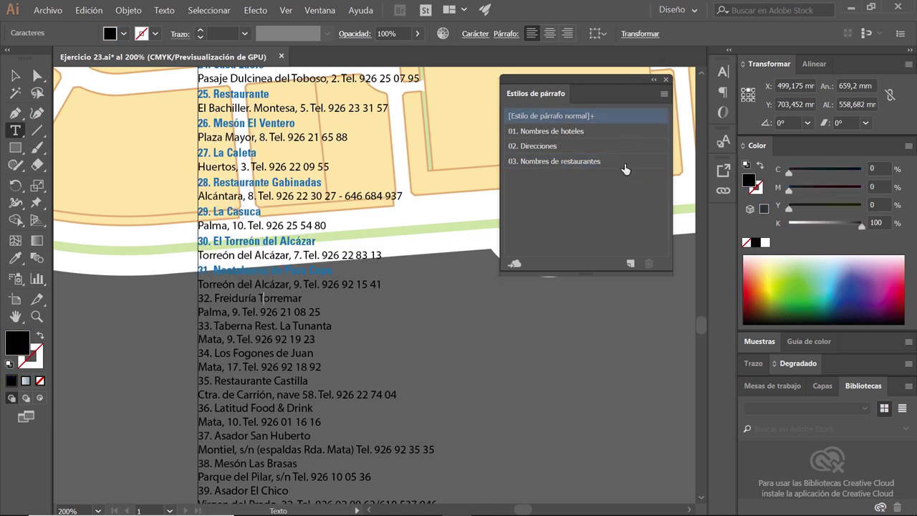
pyautogui.click(627, 169)
pyautogui.press('Down')
pyautogui.press('Down')
pyautogui.click(588, 161)
pyautogui.press('Down')
pyautogui.press('Down')
pyautogui.click(587, 161)
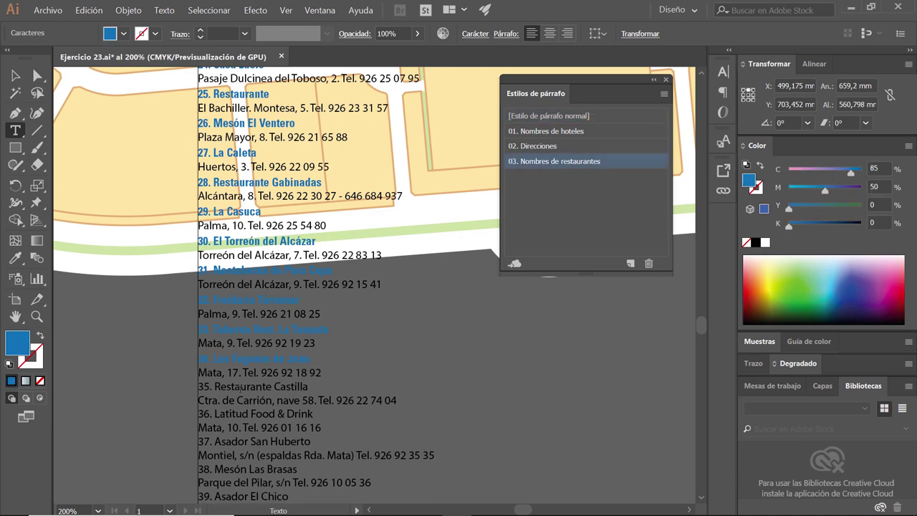
pyautogui.press('Down')
pyautogui.press('Down')
pyautogui.click(588, 162)
pyautogui.press('Down')
pyautogui.press('Down')
pyautogui.click(609, 161)
pyautogui.press('Down')
pyautogui.press('Down')
pyautogui.click(613, 162)
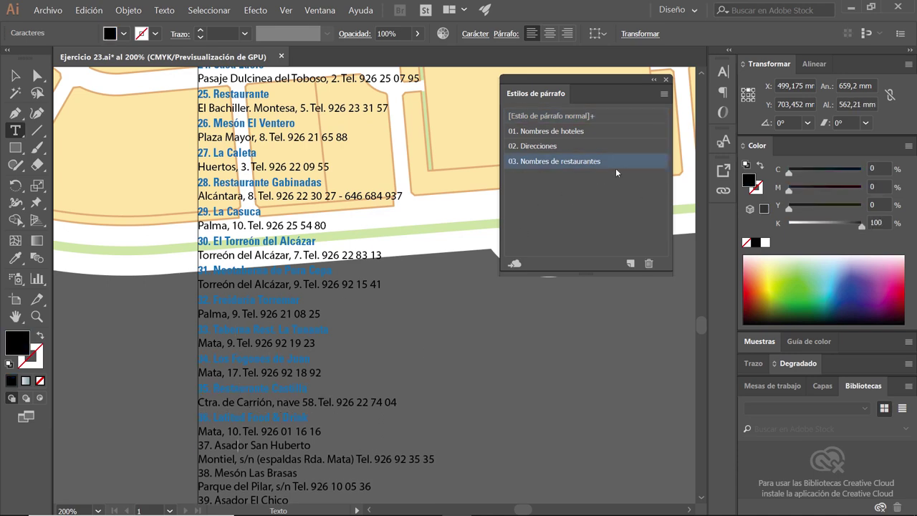
pyautogui.press('Down')
pyautogui.press('Down')
pyautogui.click(573, 161)
pyautogui.press('Down')
pyautogui.press('Down')
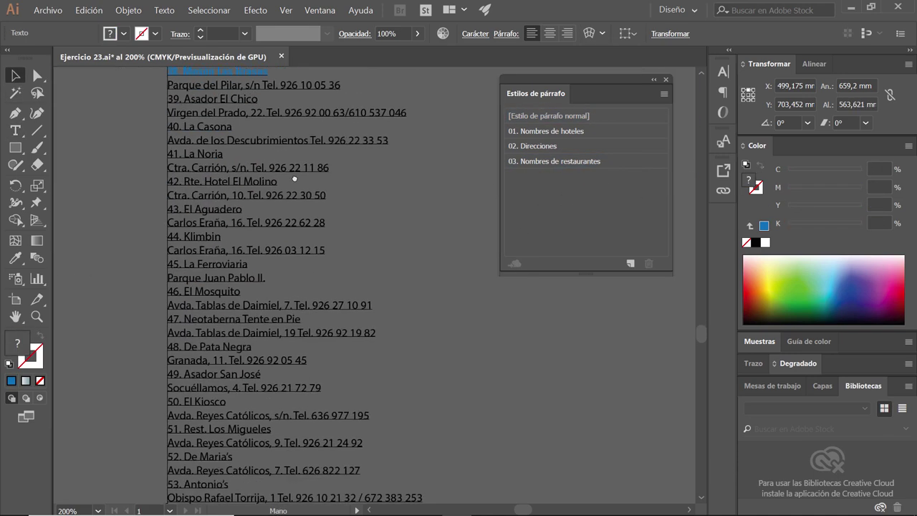
# - Apply '03. Nombres de restaurantes' to names 39 through 53, Asador El Chico to Antonio's
pyautogui.click(580, 161)
pyautogui.press('Down')
pyautogui.press('Down')
pyautogui.click(580, 161)
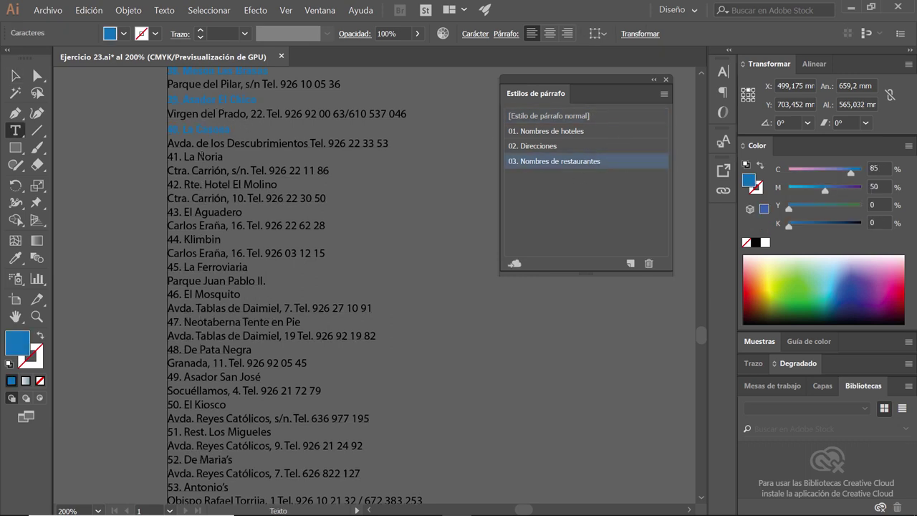
pyautogui.press('Down')
pyautogui.press('Down')
pyautogui.click(580, 162)
pyautogui.press('Down')
pyautogui.press('Down')
pyautogui.click(616, 161)
pyautogui.press('Down')
pyautogui.press('Down')
pyautogui.click(616, 161)
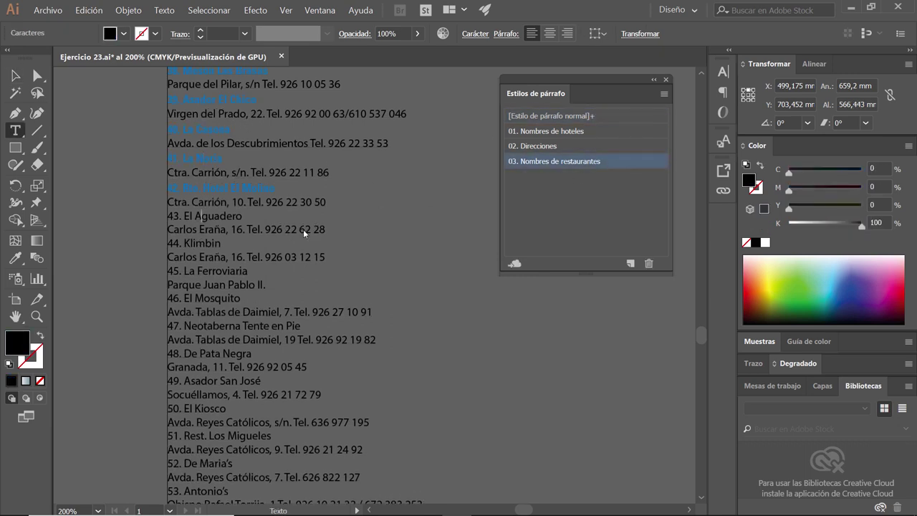
pyautogui.press('Down')
pyautogui.press('Down')
pyautogui.click(630, 162)
pyautogui.click(648, 163)
pyautogui.press('Down')
pyautogui.press('Down')
pyautogui.click(638, 163)
pyautogui.press('Down')
pyautogui.press('Down')
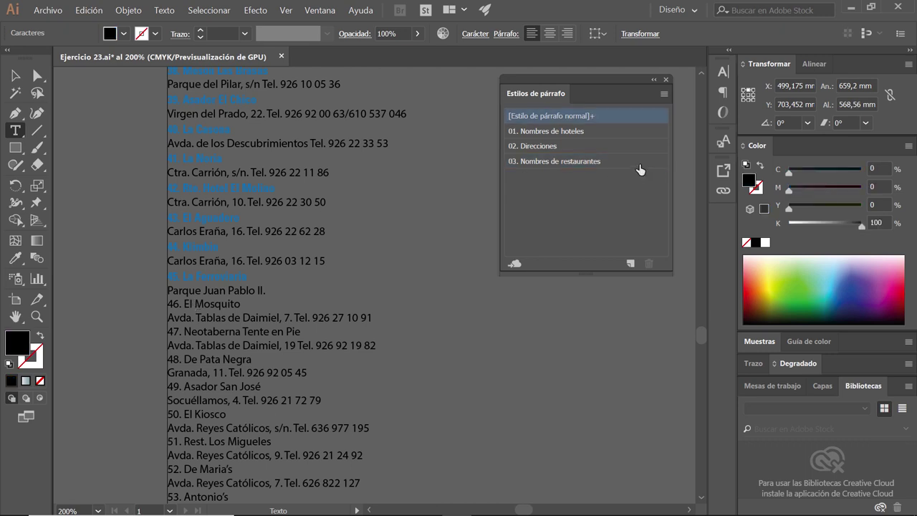
pyautogui.click(638, 163)
pyautogui.press('Down')
pyautogui.press('Down')
pyautogui.click(616, 161)
pyautogui.press('Down')
pyautogui.press('Down')
pyautogui.click(616, 161)
pyautogui.press('Down')
pyautogui.press('Down')
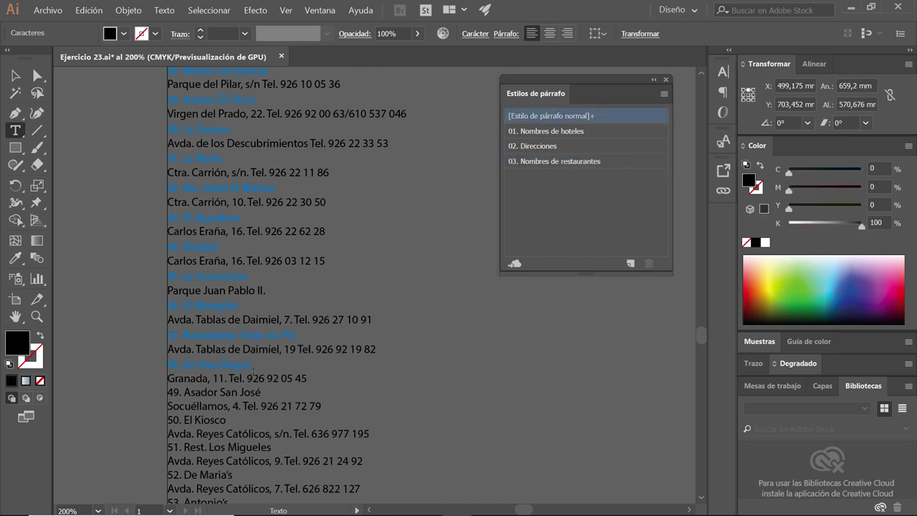
pyautogui.click(616, 161)
pyautogui.press('Down')
pyautogui.press('Down')
pyautogui.click(605, 161)
pyautogui.press('Down')
pyautogui.press('Down')
pyautogui.click(605, 162)
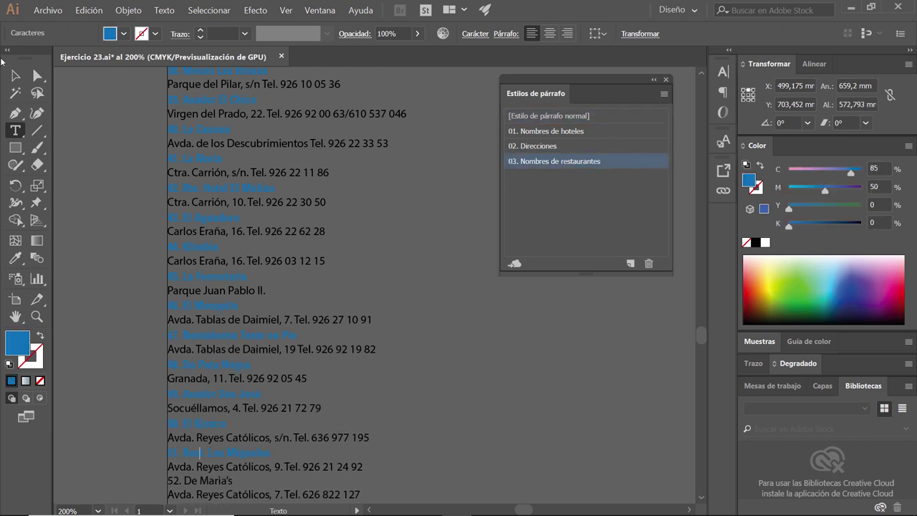
pyautogui.press('Escape')
pyautogui.scroll(-5, 276, 308)
pyautogui.doubleClick(181, 313)
pyautogui.click(617, 161)
pyautogui.press('Down')
pyautogui.press('Down')
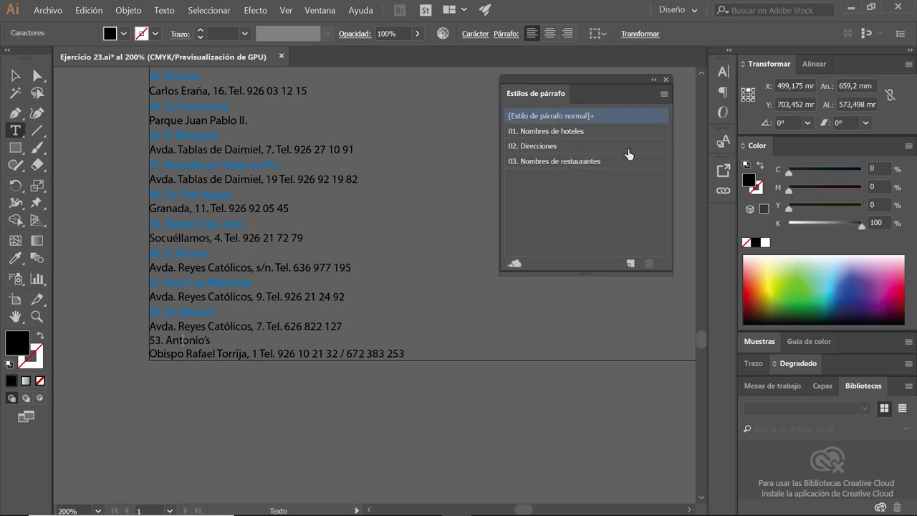
pyautogui.click(616, 161)
pyautogui.press('Down')
pyautogui.press('Down')
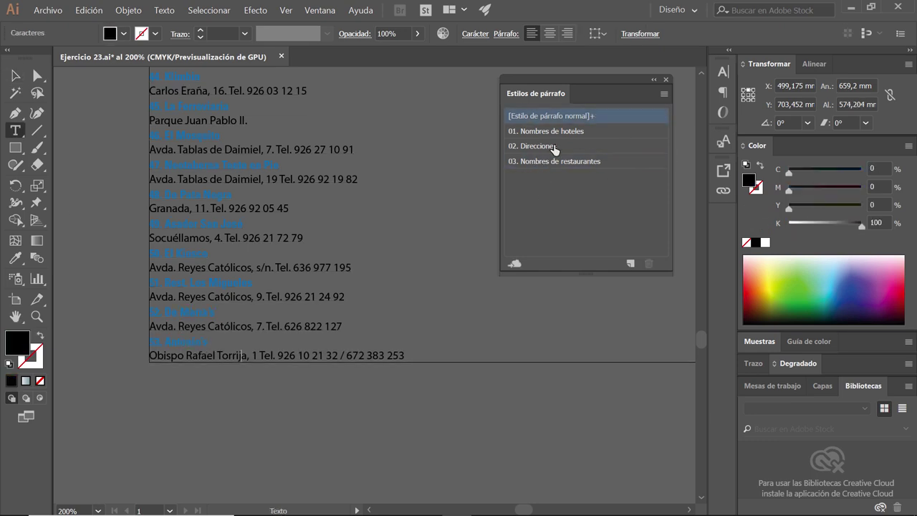
# - Apply the Direcciones style to the last two address lines and review its indent and spacing settings
pyautogui.click(576, 146)
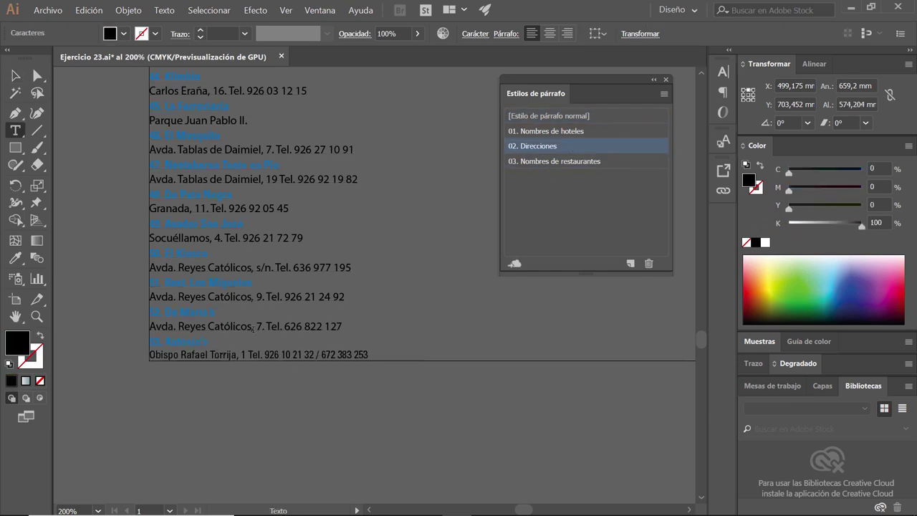
pyautogui.press('Up')
pyautogui.press('Up')
pyautogui.click(573, 146)
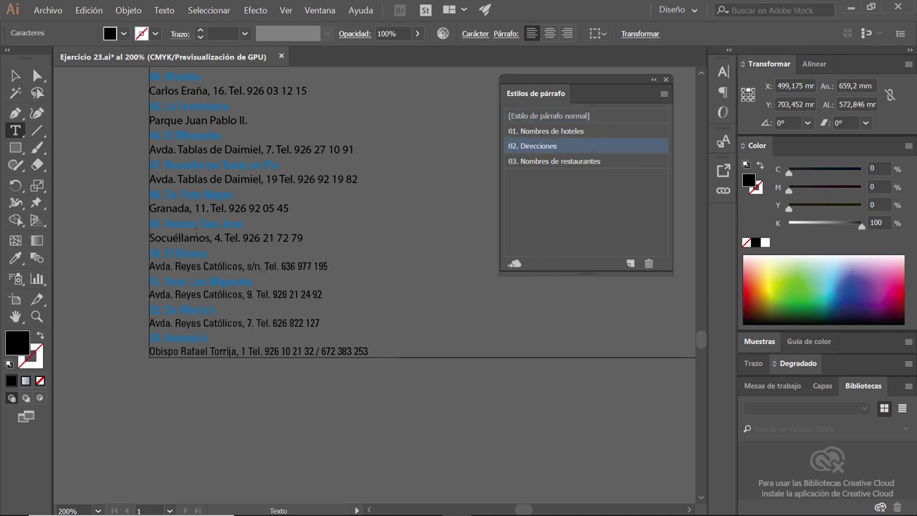
pyautogui.doubleClick(556, 145)
pyautogui.click(244, 202)
pyautogui.click(668, 392)
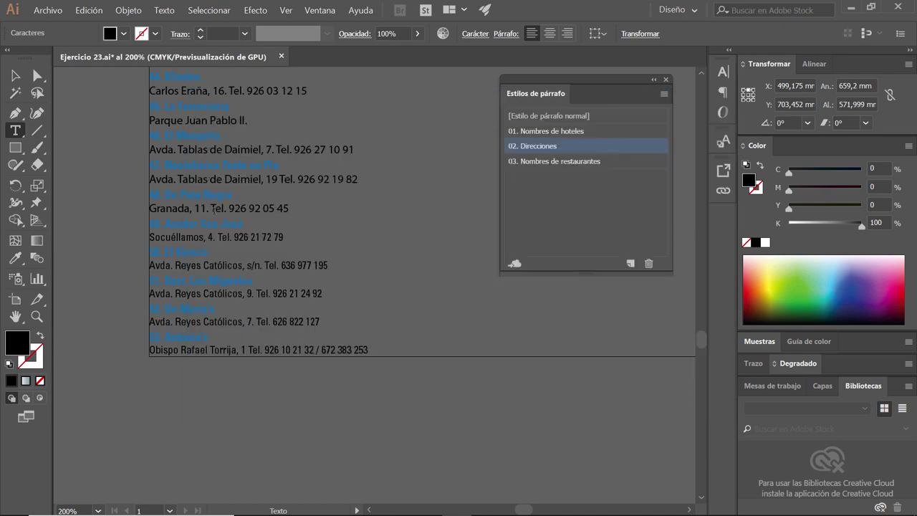
# - Style the Avda. Tablas de Daimiel, Parque Juan Pablo II and Carlos Eraña lines as addresses
pyautogui.click(626, 146)
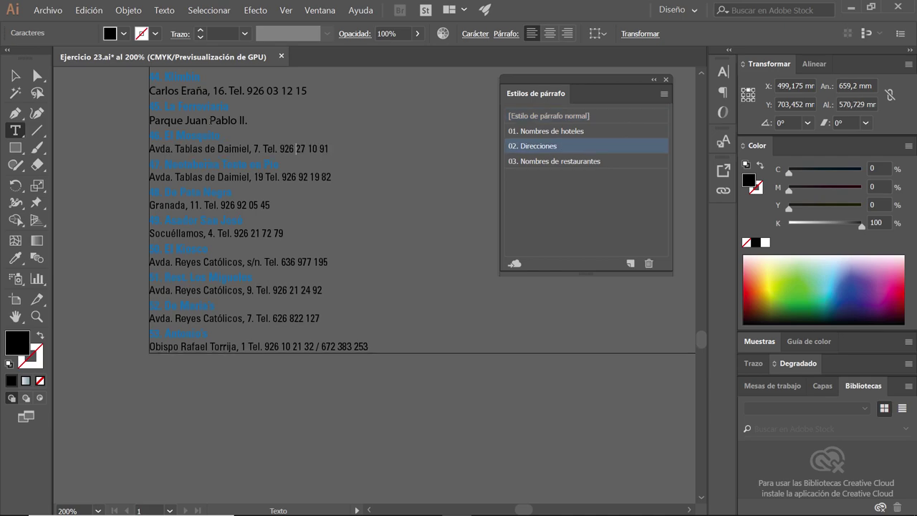
pyautogui.press('Up')
pyautogui.press('Up')
pyautogui.click(600, 146)
pyautogui.press('Up')
pyautogui.press('Up')
pyautogui.click(600, 147)
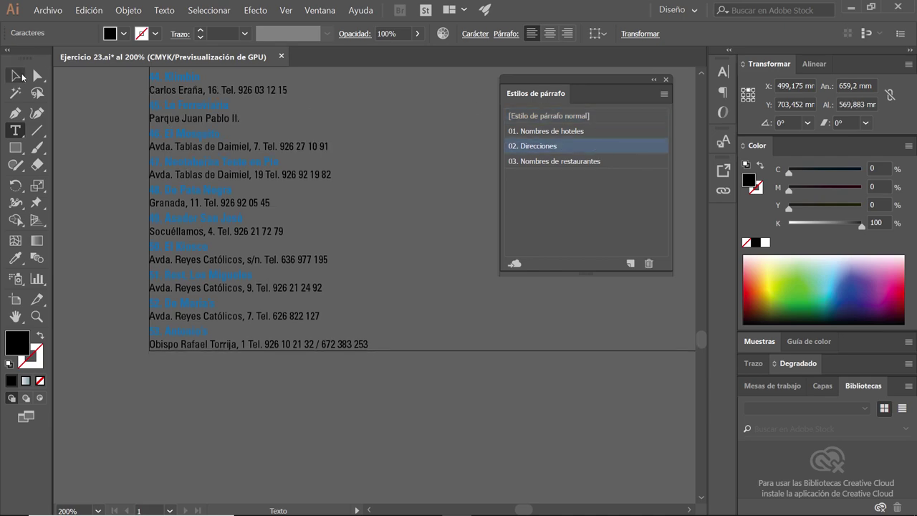
# - Style the Carlos Eraña 16, Ctra. Carrión, Descubrimientos, Virgen del Prado and Parque del Pilar address lines
pyautogui.scroll(10, 395, 356)
pyautogui.click(566, 147)
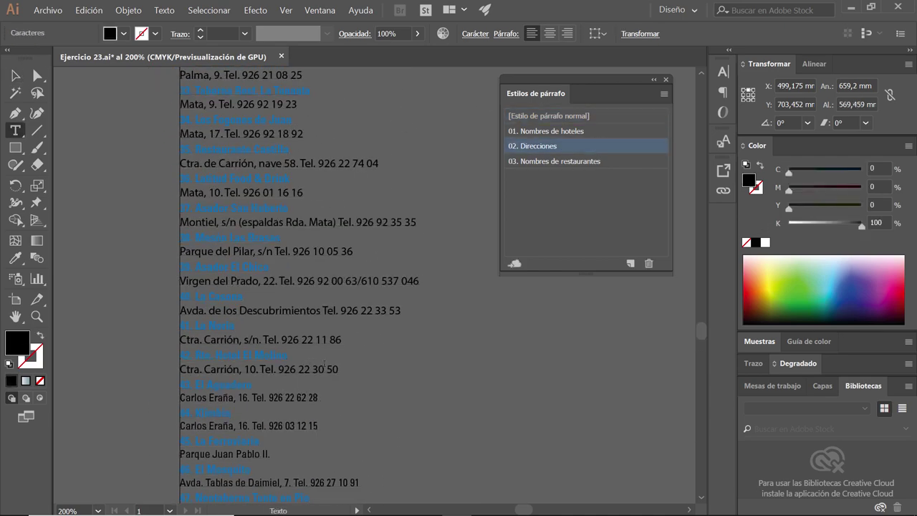
pyautogui.press('Up')
pyautogui.press('Up')
pyautogui.click(573, 146)
pyautogui.press('Up')
pyautogui.press('Up')
pyautogui.click(544, 146)
pyautogui.press('Up')
pyautogui.press('Up')
pyautogui.click(587, 146)
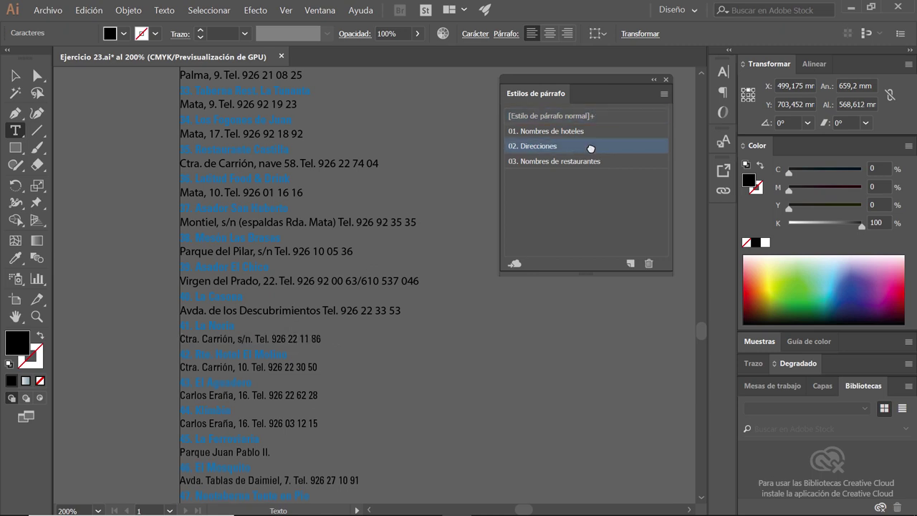
pyautogui.press('Up')
pyautogui.press('Up')
pyautogui.click(573, 146)
pyautogui.press('Up')
pyautogui.press('Up')
pyautogui.click(551, 146)
pyautogui.press('Up')
pyautogui.press('Up')
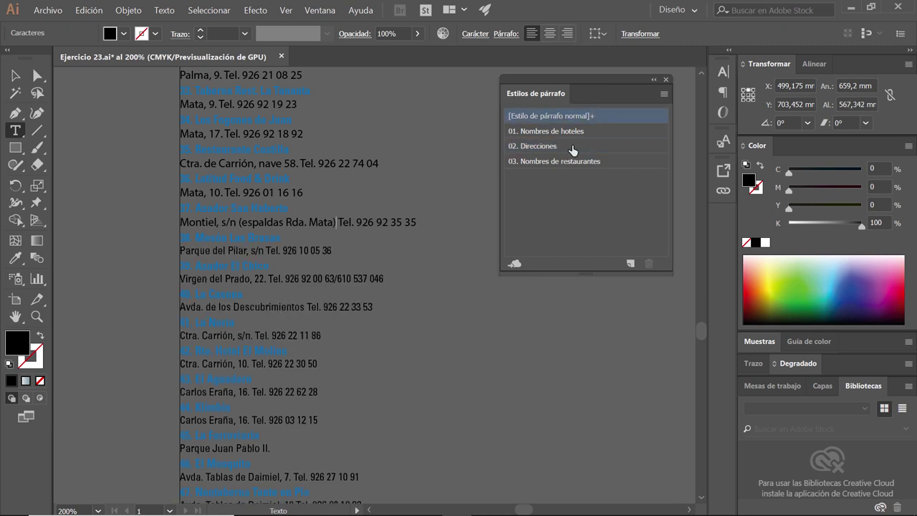
pyautogui.click(573, 146)
# - Style the Montiel, Mata 10, Mata 17, Mata 9 and Palma address lines, then exit text editing
pyautogui.press('Up')
pyautogui.press('Up')
pyautogui.click(573, 146)
pyautogui.press('Up')
pyautogui.press('Up')
pyautogui.click(566, 146)
pyautogui.press('Up')
pyautogui.press('Up')
pyautogui.click(566, 146)
pyautogui.press('Up')
pyautogui.press('Up')
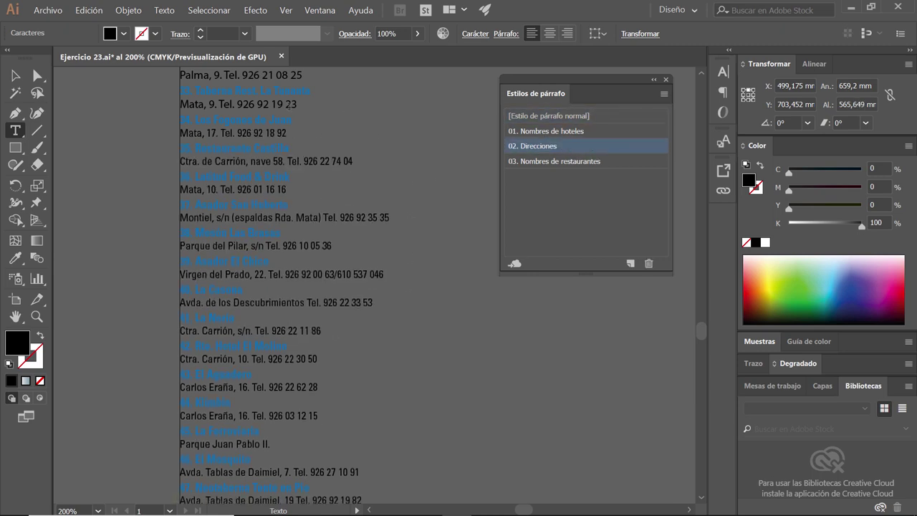
pyautogui.click(566, 146)
# - Style the Torreón del Alcázar, Alcántara, Huertos, Plaza Mayor, El Bachiller and Pasaje Dulcinea address lines
pyautogui.press('Up')
pyautogui.press('Up')
pyautogui.click(566, 147)
pyautogui.press('Escape')
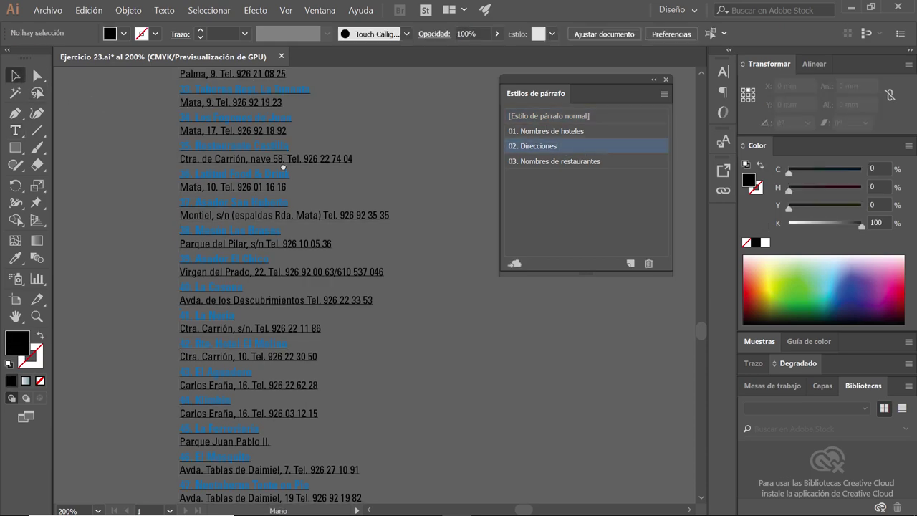
pyautogui.scroll(5, 284, 333)
pyautogui.doubleClick(344, 350)
pyautogui.click(566, 147)
pyautogui.press('Up')
pyautogui.press('Up')
pyautogui.click(566, 146)
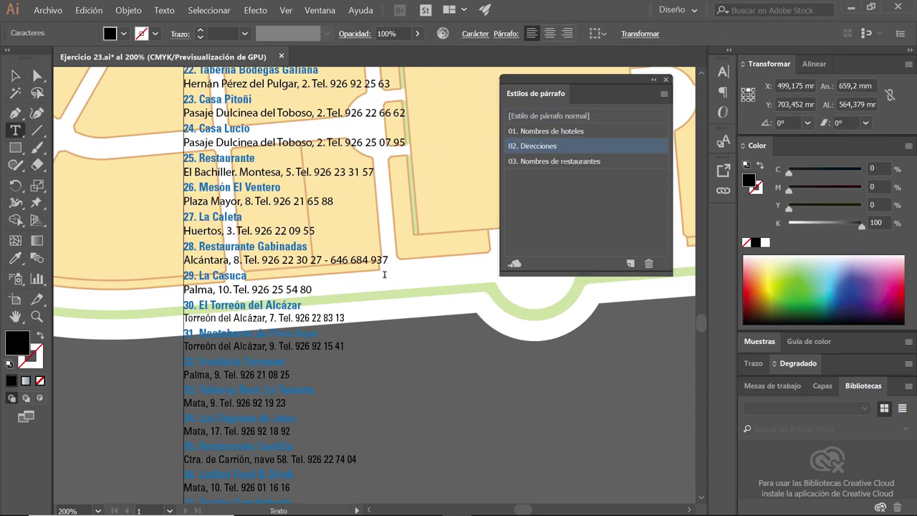
pyautogui.click(577, 149)
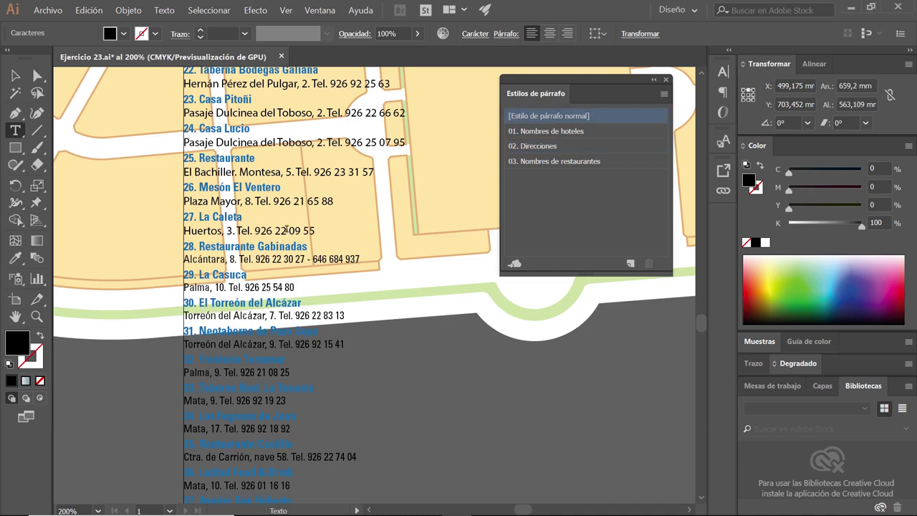
pyautogui.click(287, 229)
pyautogui.click(578, 148)
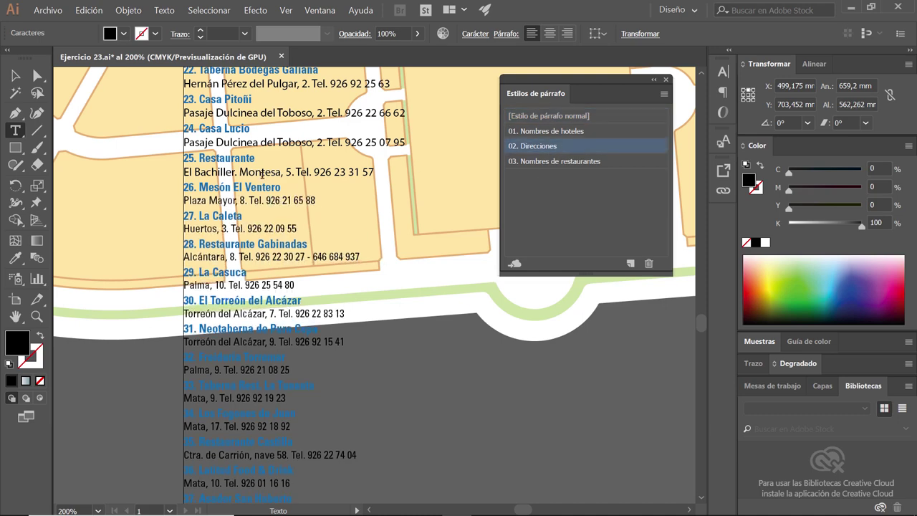
pyautogui.click(523, 150)
pyautogui.click(295, 142)
pyautogui.click(577, 147)
pyautogui.click(315, 112)
pyautogui.click(577, 146)
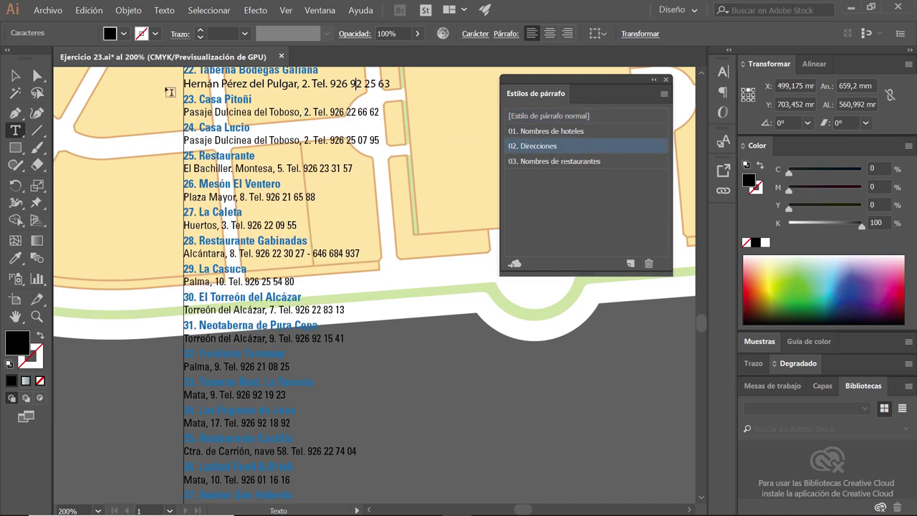
# - Apply the Direcciones address style to entries 21 down to 15
pyautogui.scroll(5, 353, 83)
pyautogui.scroll(5, 287, 287)
pyautogui.click(283, 389)
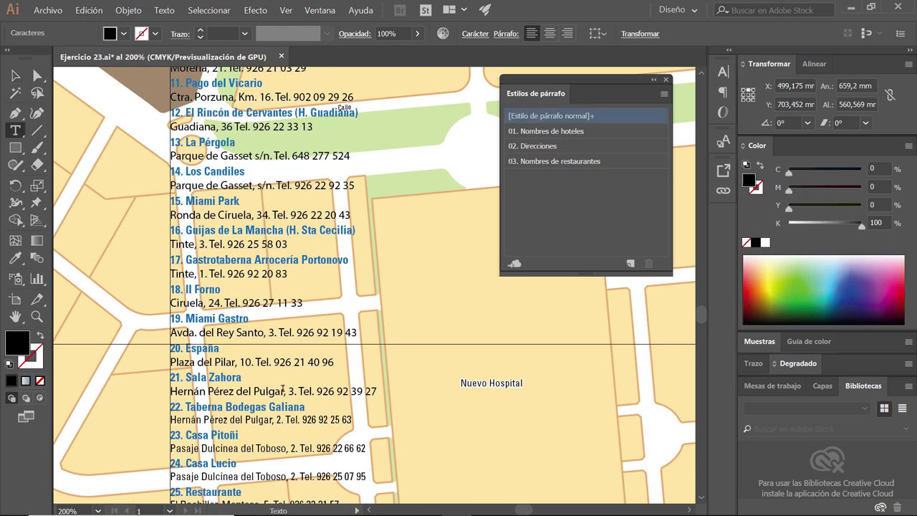
pyautogui.click(590, 148)
pyautogui.click(585, 148)
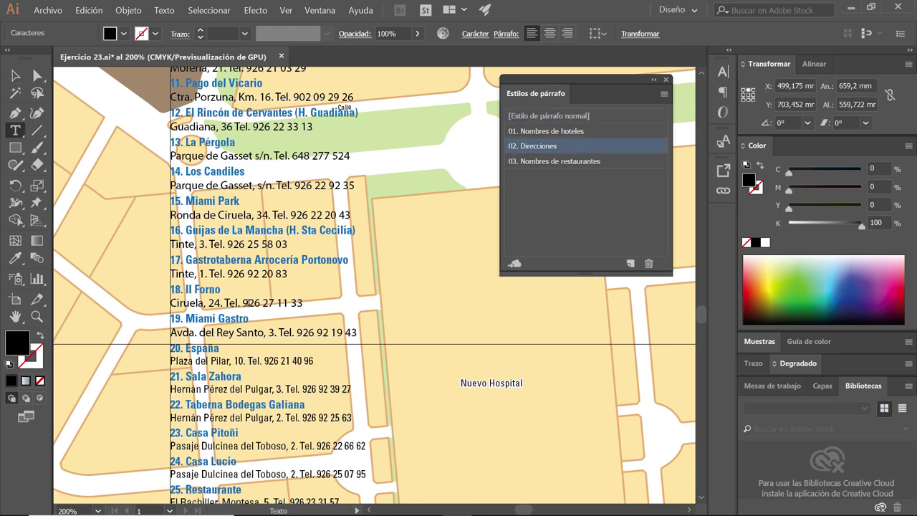
pyautogui.click(591, 146)
pyautogui.click(544, 147)
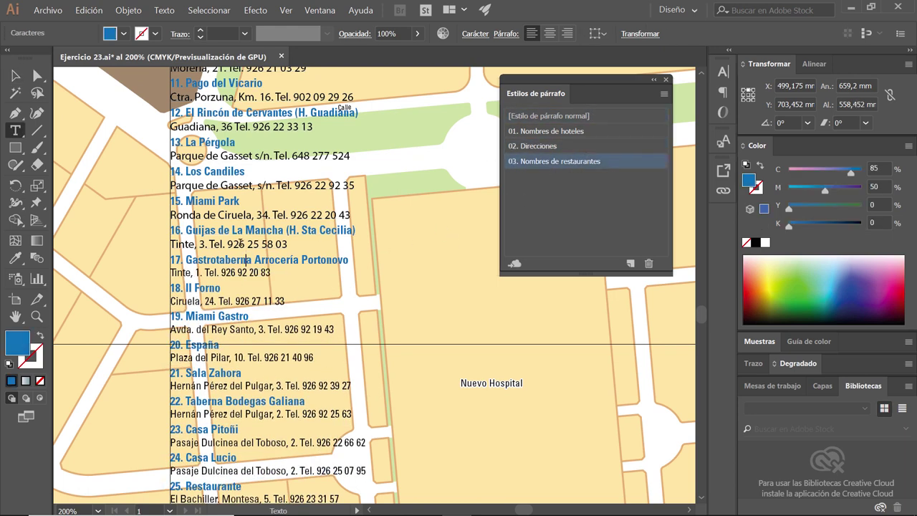
pyautogui.press('Up')
pyautogui.press('Up')
pyautogui.click(545, 147)
pyautogui.press('Up')
pyautogui.press('Up')
pyautogui.click(544, 147)
pyautogui.press('Up')
pyautogui.press('Up')
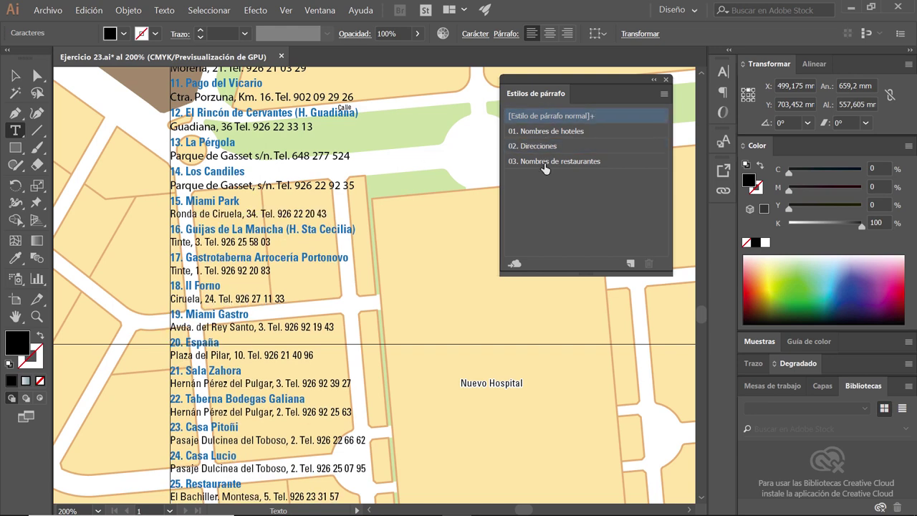
# - Apply the Direcciones address style to entries 14 down to 7
pyautogui.click(552, 146)
pyautogui.press('Up')
pyautogui.press('Up')
pyautogui.click(552, 146)
pyautogui.press('Up')
pyautogui.press('Up')
pyautogui.click(552, 146)
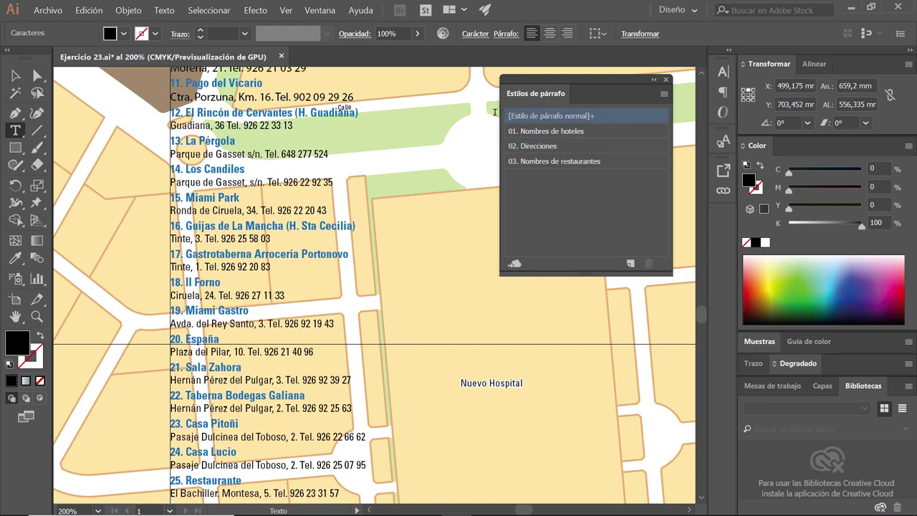
pyautogui.press('Up')
pyautogui.press('Up')
pyautogui.click(552, 146)
pyautogui.press('Up')
pyautogui.press('Up')
pyautogui.click(551, 147)
pyautogui.press('Up')
pyautogui.press('Up')
pyautogui.click(552, 147)
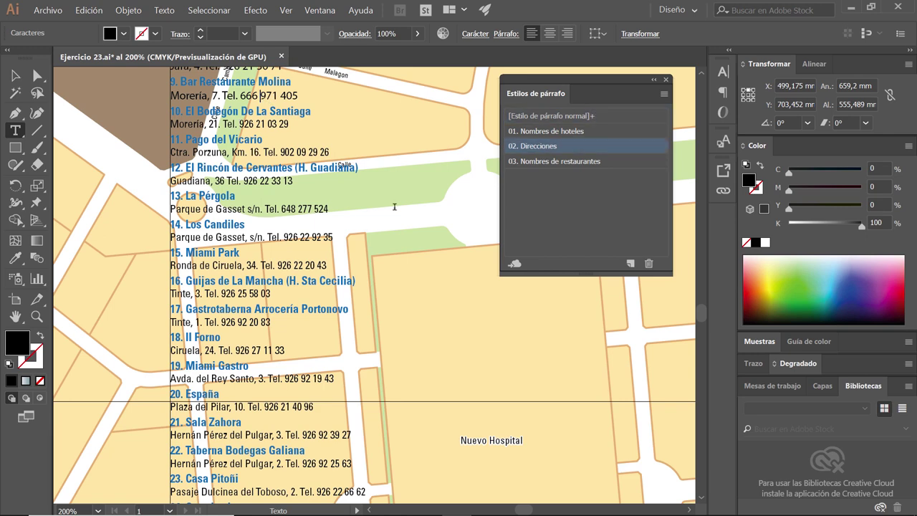
pyautogui.press('Up')
pyautogui.press('Up')
pyautogui.click(552, 146)
pyautogui.press('Up')
pyautogui.press('Up')
pyautogui.click(551, 146)
pyautogui.press('Up')
pyautogui.press('Up')
# - Style the remaining Toledo, Vía Crucis, Altagracia, Severo Ochoa addresses through the first entry, then exit editing
pyautogui.click(561, 145)
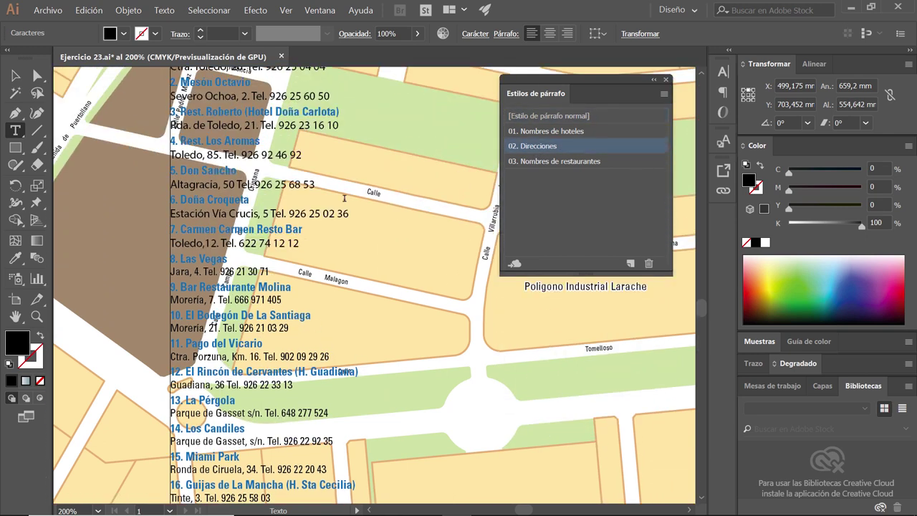
pyautogui.press('Up')
pyautogui.press('Up')
pyautogui.click(561, 146)
pyautogui.press('Up')
pyautogui.press('Up')
pyautogui.click(561, 145)
pyautogui.click(561, 145)
pyautogui.press('Up')
pyautogui.press('Up')
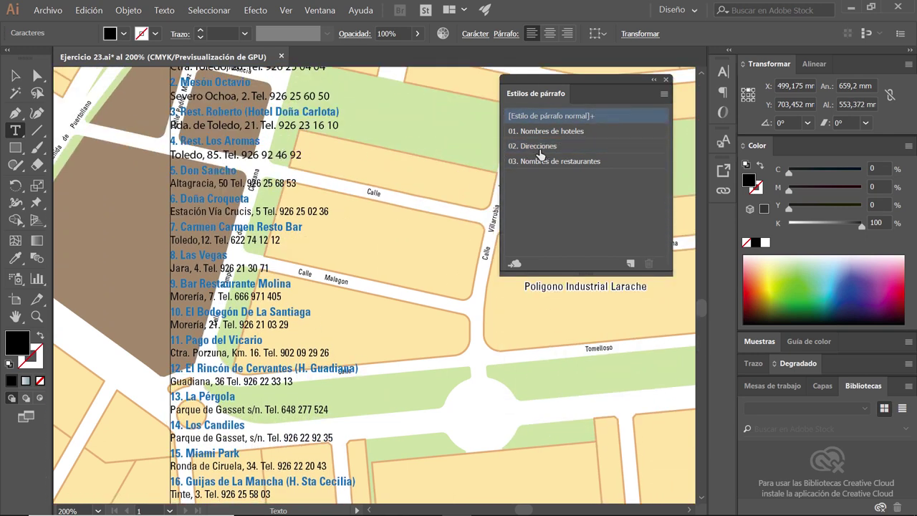
pyautogui.click(561, 146)
pyautogui.press('Up')
pyautogui.press('Up')
pyautogui.click(561, 145)
pyautogui.press('Up')
pyautogui.press('Up')
pyautogui.click(561, 145)
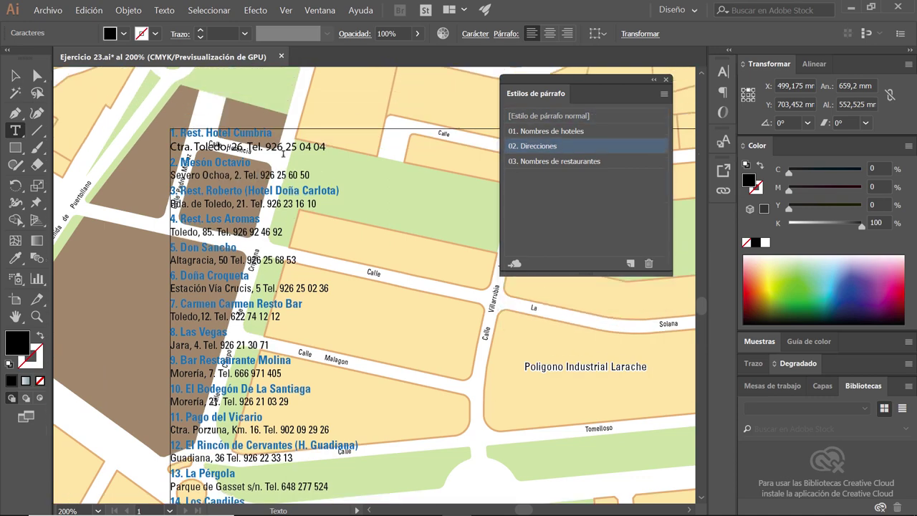
pyautogui.press('Up')
pyautogui.press('Up')
pyautogui.click(561, 145)
pyautogui.press('Escape')
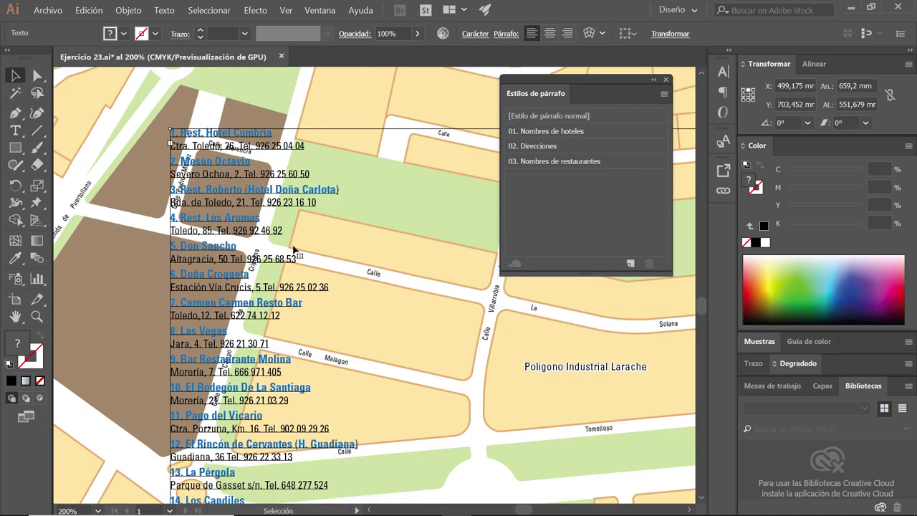
# - Zoom out to 50% over the map and select the hotel list text frame
pyautogui.hotkey('ctrl', '-')
pyautogui.hotkey('ctrl', '-')
pyautogui.hotkey('ctrl', '-')
pyautogui.hotkey('ctrl', '-')
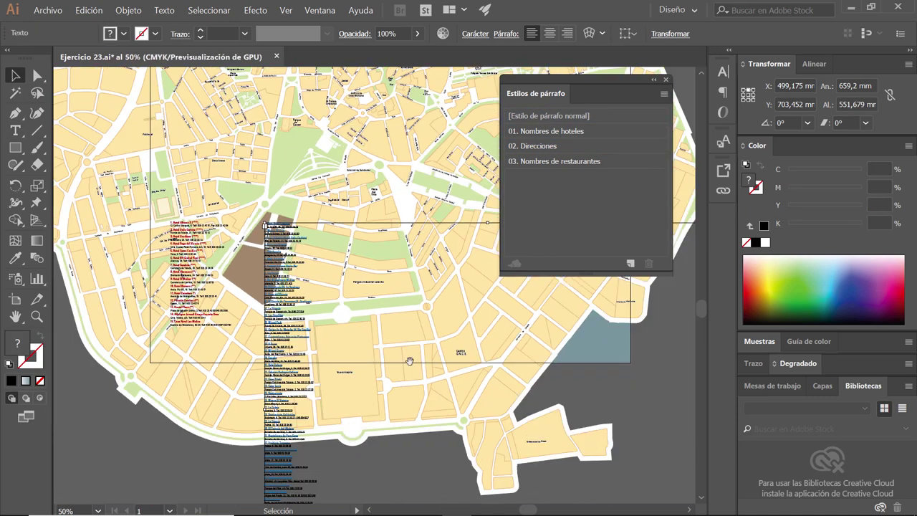
pyautogui.moveTo(410, 360); pyautogui.dragTo(384, 336)
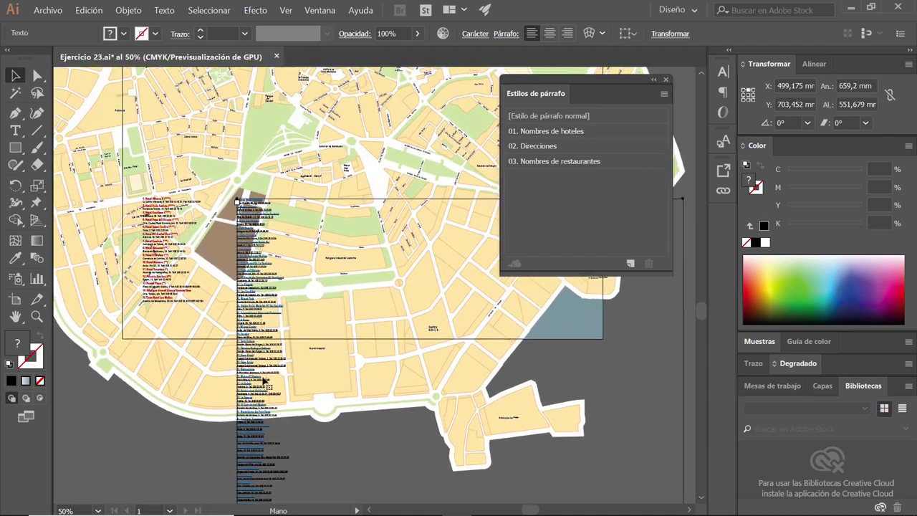
pyautogui.click(156, 450)
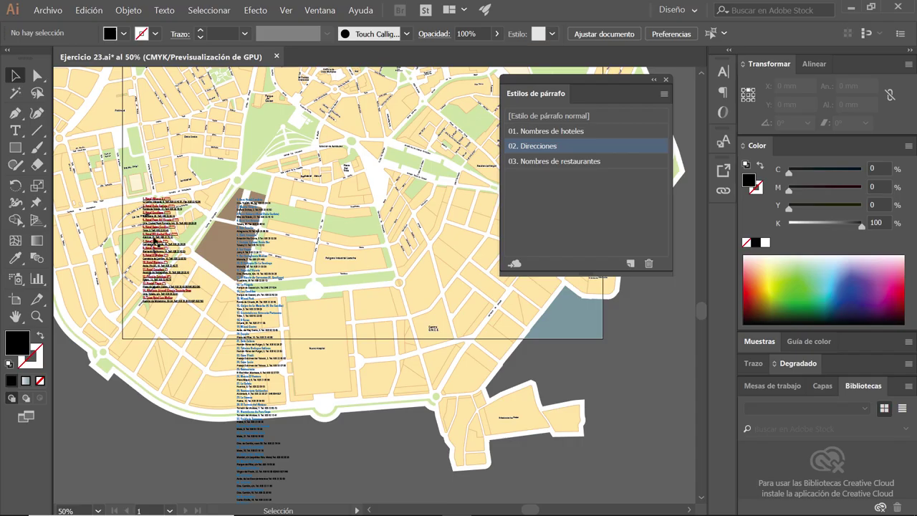
pyautogui.click(154, 241)
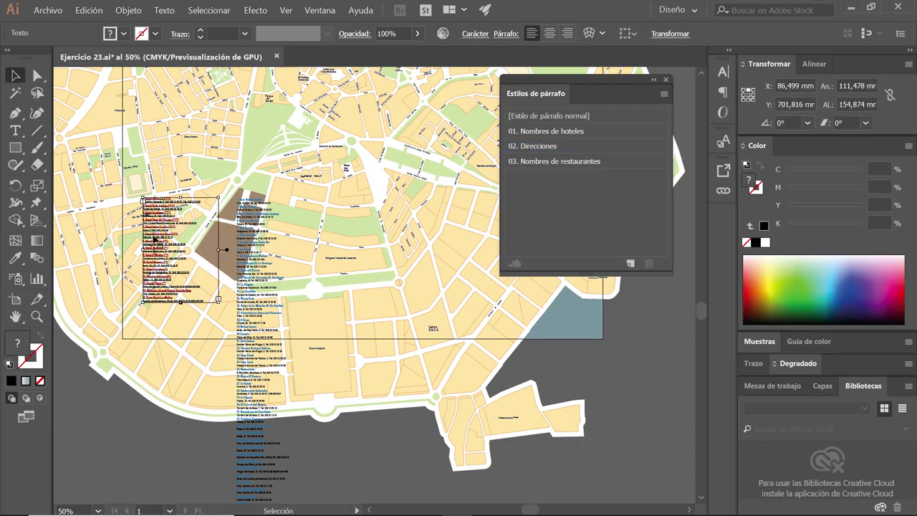
# - Zoom in close on the hotel list and close the Estilos de párrafo panel
pyautogui.scroll(1, 140, 253)
pyautogui.scroll(1, 227, 243)
pyautogui.scroll(1, 282, 303)
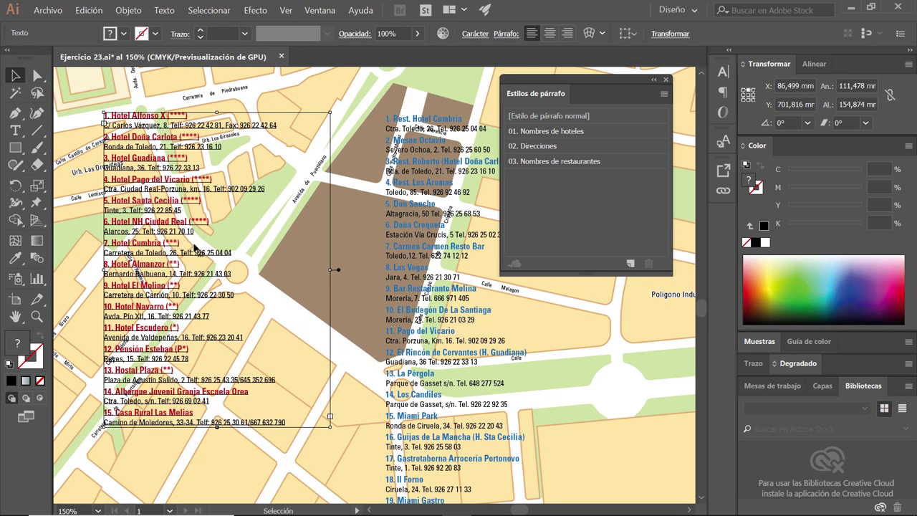
pyautogui.moveTo(276, 272)
pyautogui.mouseDown()
pyautogui.moveTo(238, 225)
pyautogui.moveTo(269, 236)
pyautogui.mouseUp()
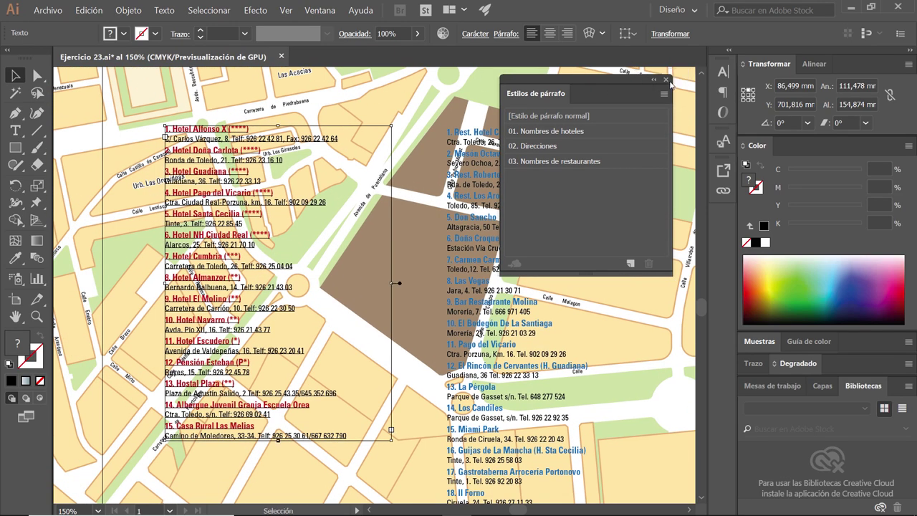
pyautogui.click(666, 81)
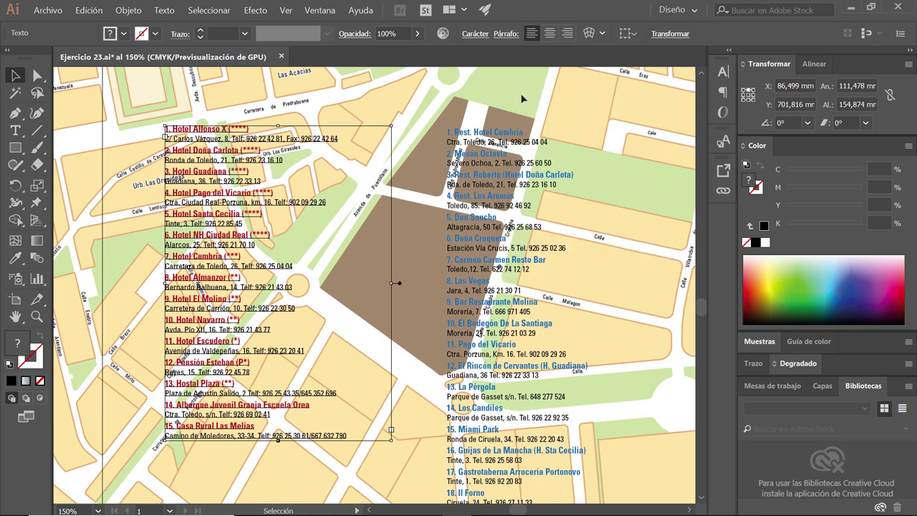
# - Show the Apariencia panel and select the hotel list frame's path with Direct Selection
pyautogui.click(310, 12)
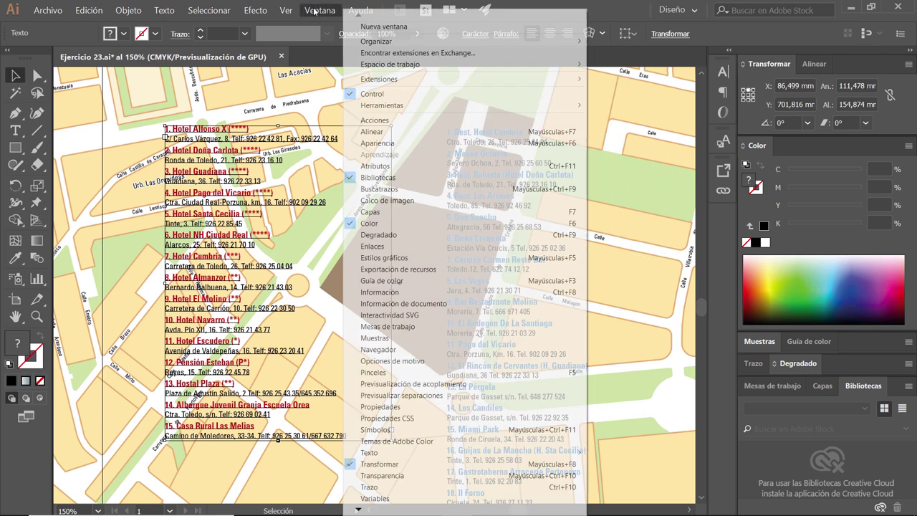
pyautogui.click(413, 147)
pyautogui.click(413, 149)
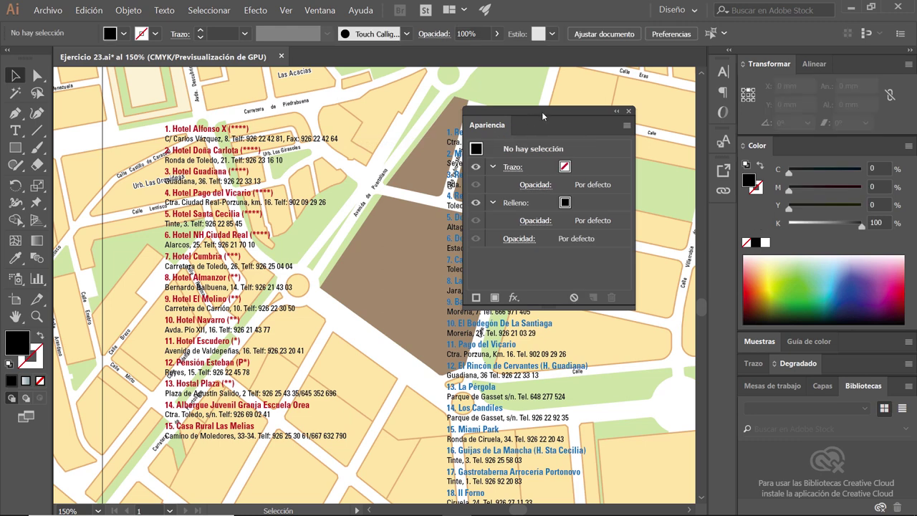
pyautogui.moveTo(541, 109); pyautogui.dragTo(571, 80)
pyautogui.click(251, 172)
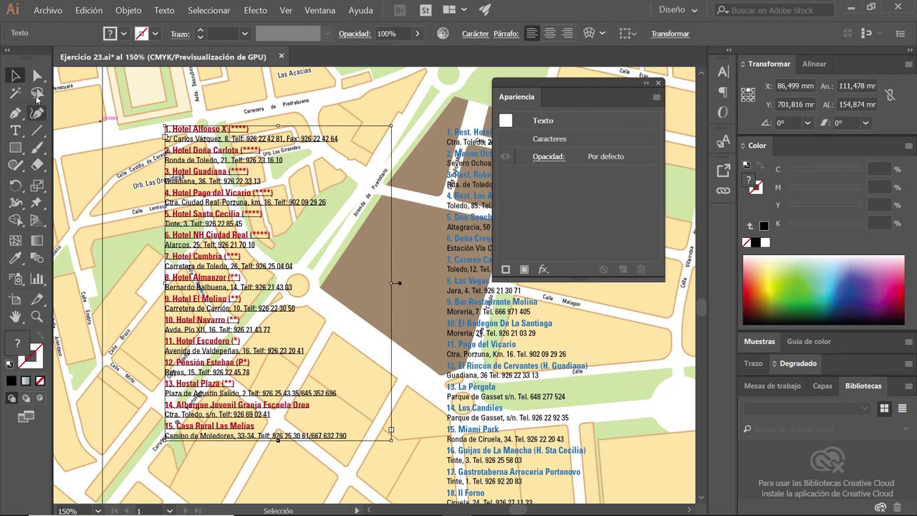
pyautogui.click(33, 77)
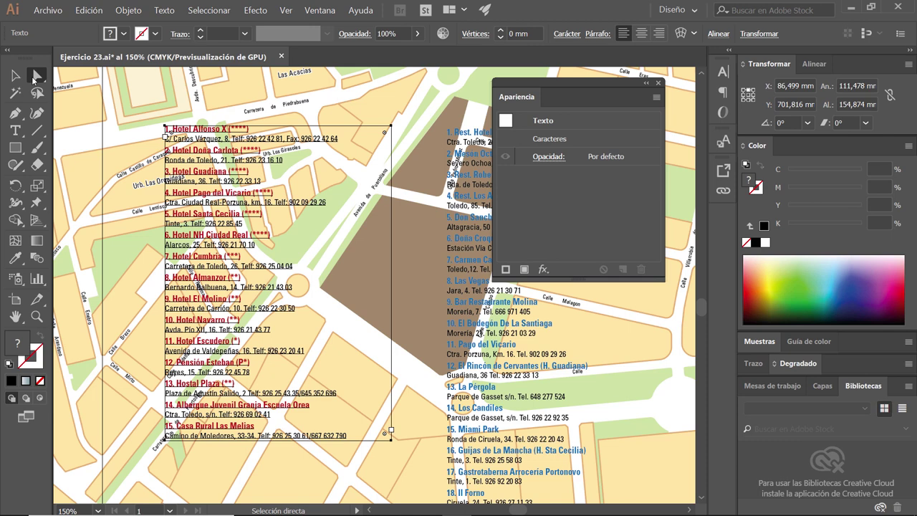
pyautogui.click(397, 133)
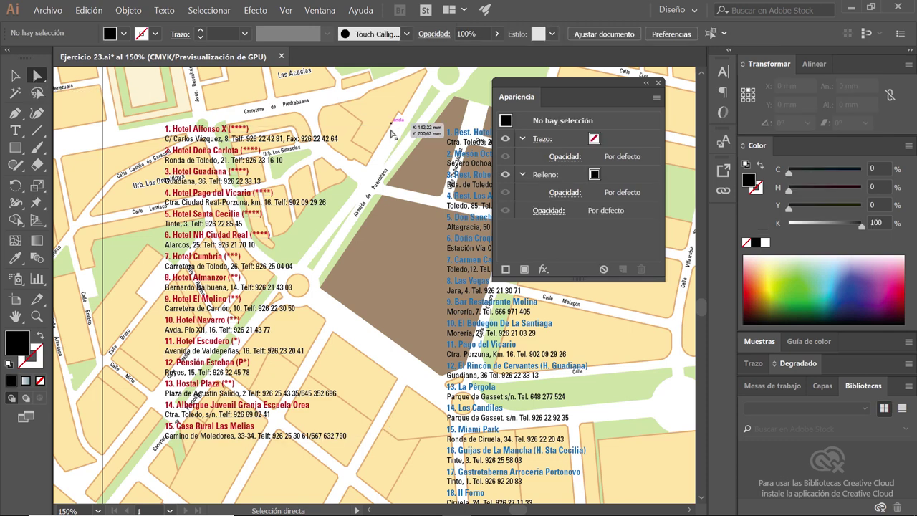
pyautogui.click(249, 169)
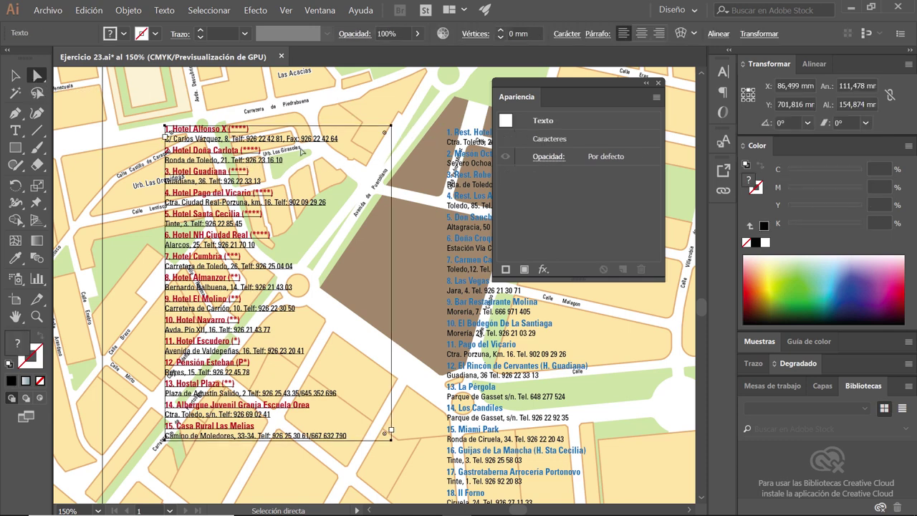
pyautogui.click(391, 126)
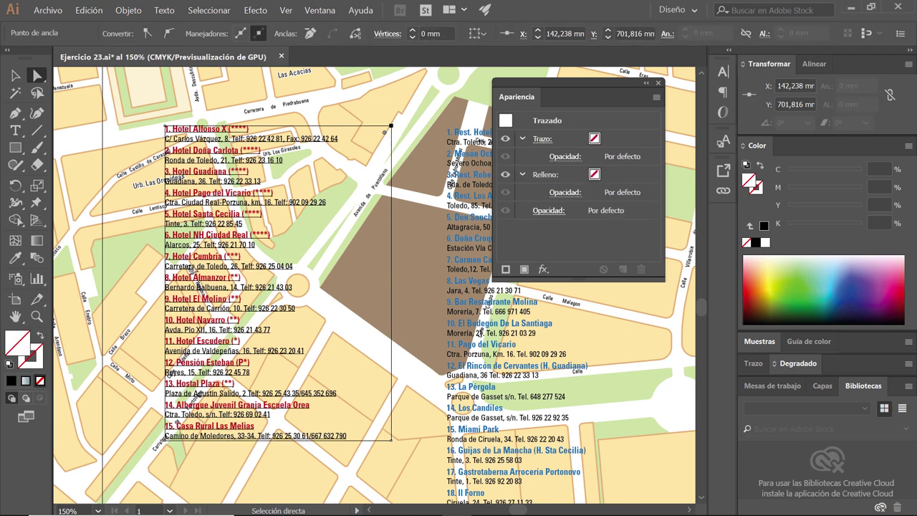
pyautogui.moveTo(560, 85); pyautogui.dragTo(528, 89)
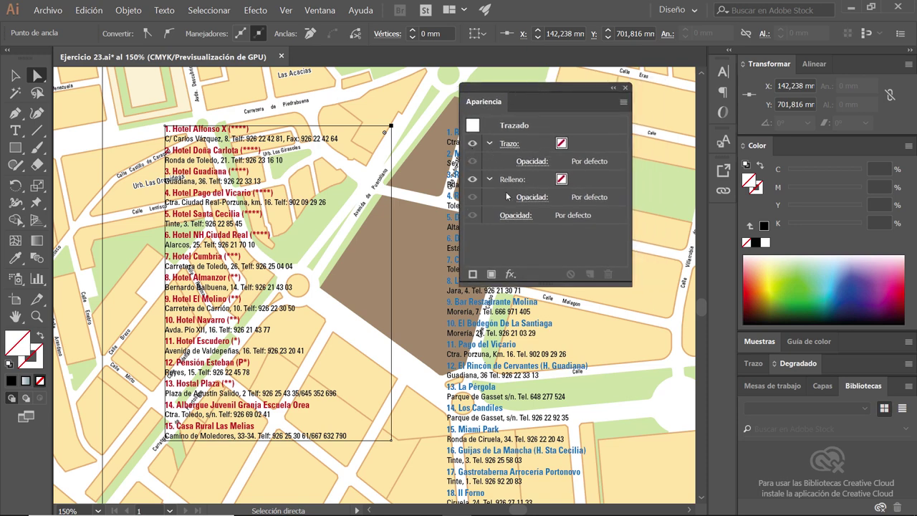
# - Give the hotel list frame a white fill
pyautogui.click(561, 180)
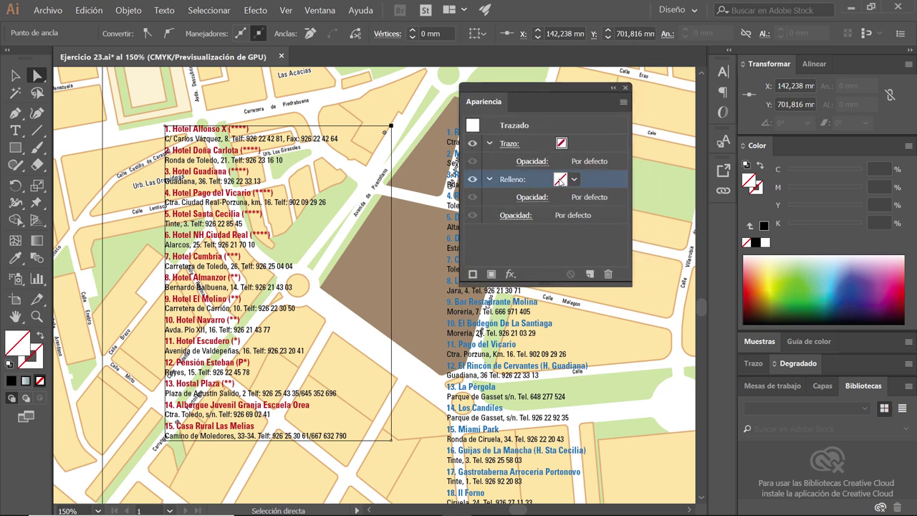
pyautogui.click(561, 183)
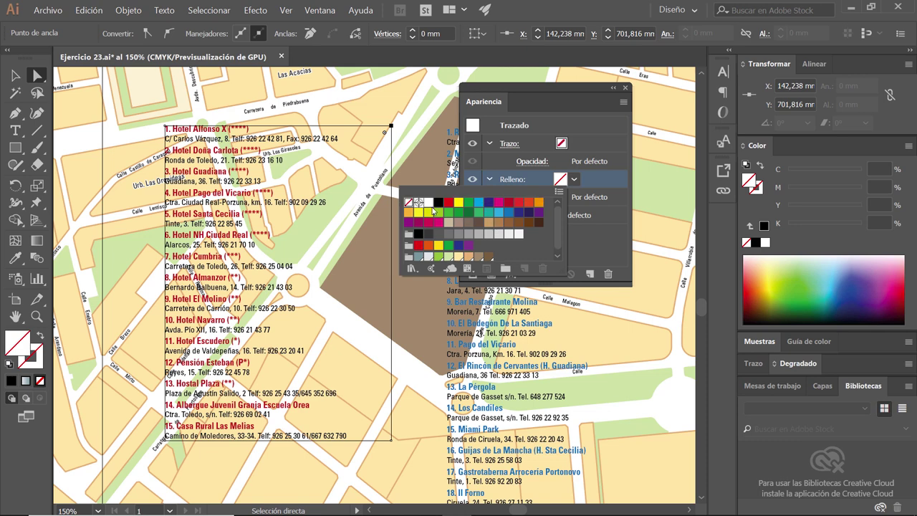
pyautogui.click(428, 204)
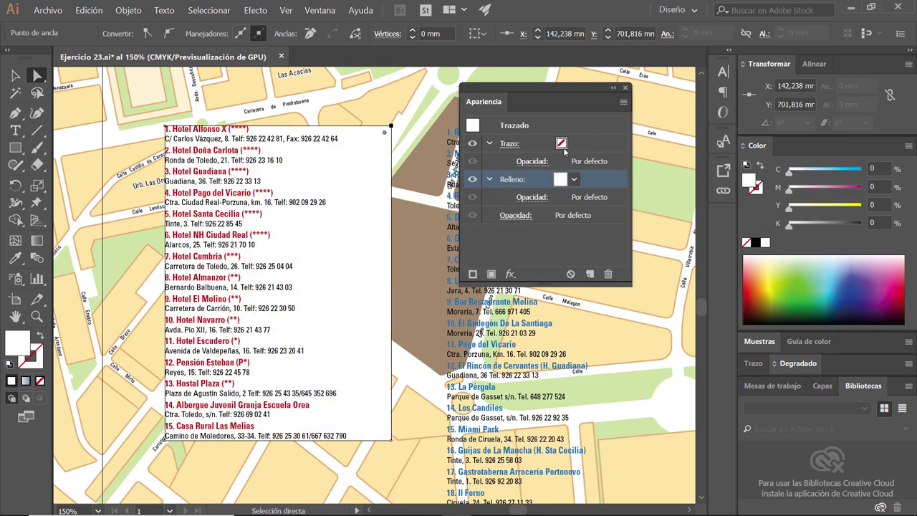
# - Give the frame a red 1,5 pt border aligned to the inside
pyautogui.click(566, 147)
pyautogui.click(573, 145)
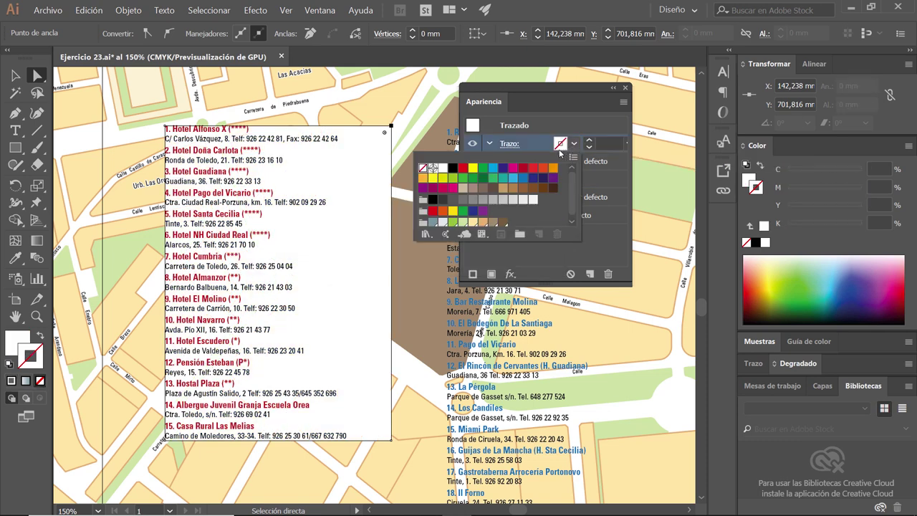
pyautogui.click(524, 170)
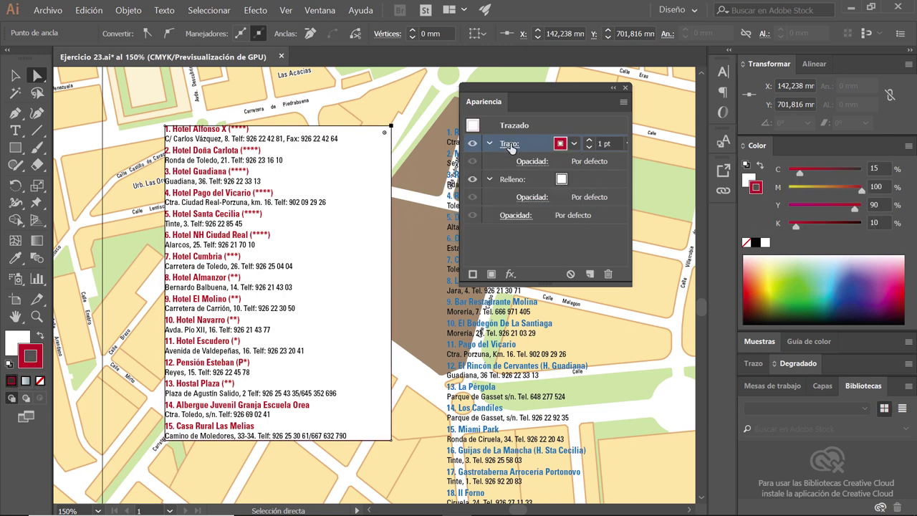
pyautogui.click(509, 143)
pyautogui.write('1,5')
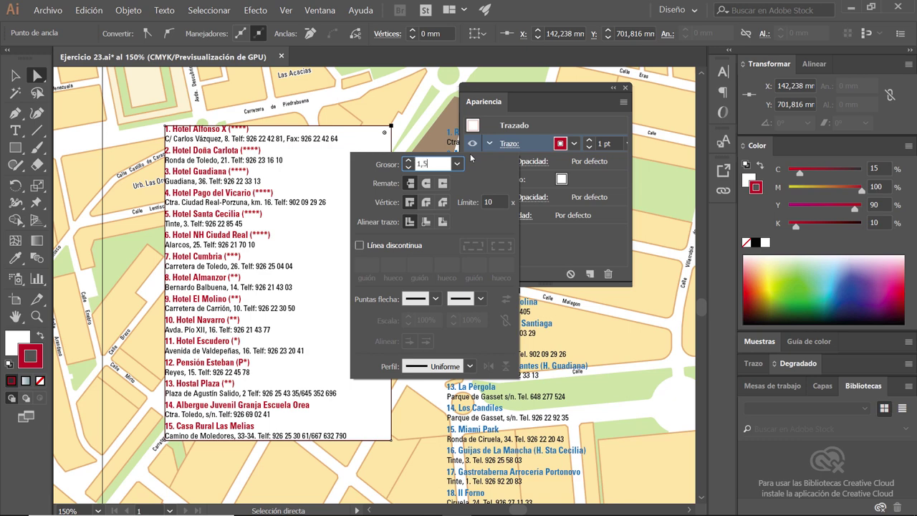
pyautogui.press('Return')
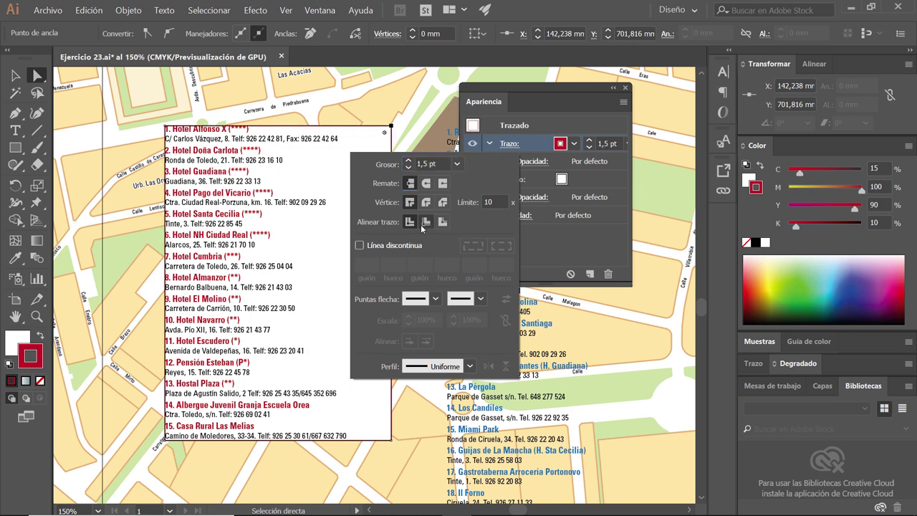
pyautogui.click(424, 222)
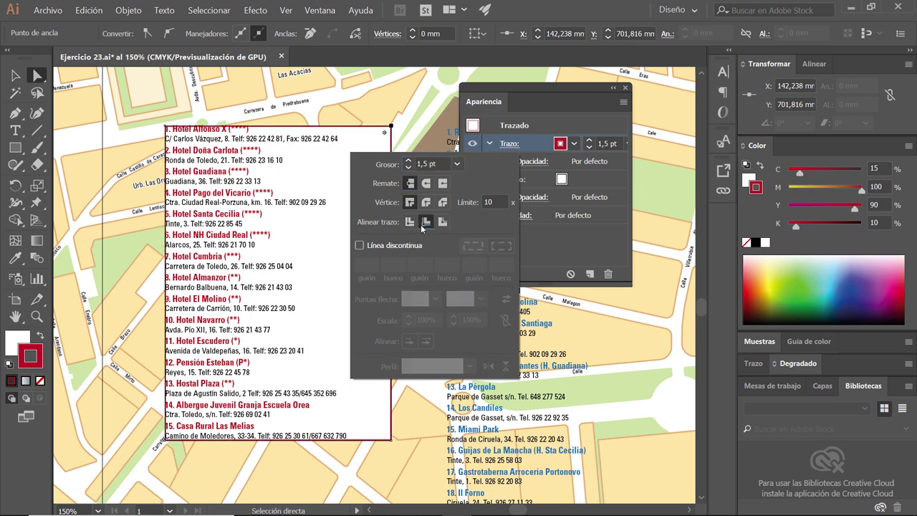
pyautogui.press('Escape')
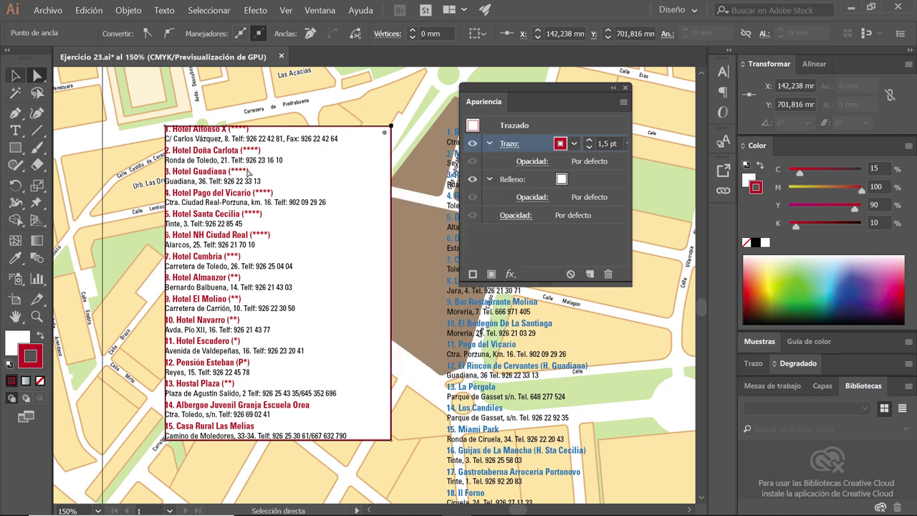
pyautogui.press('v')
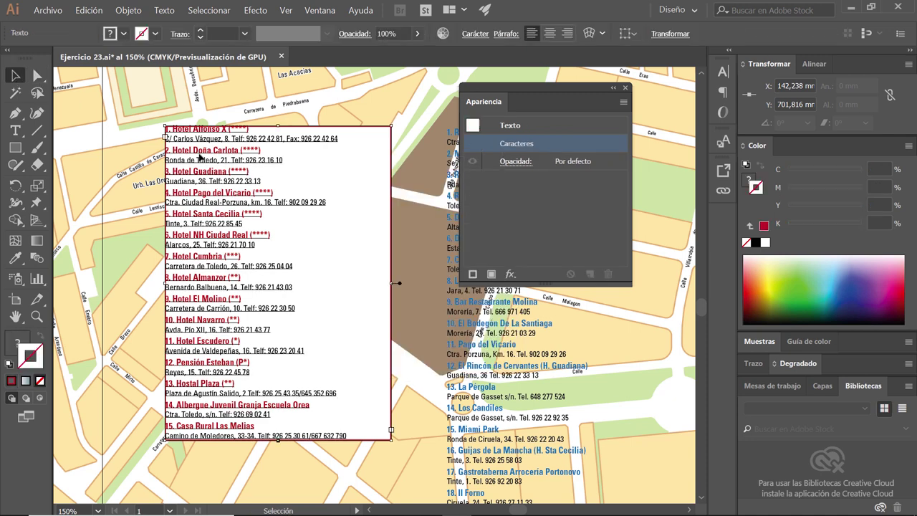
# - Set the hotel text area to 100 mm by 162 mm with preview on and an inset spacing of 3
pyautogui.click(166, 10)
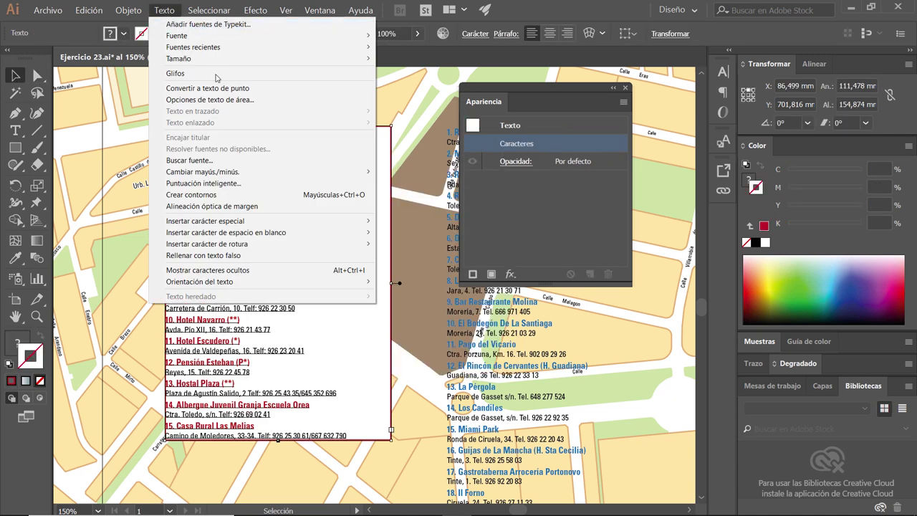
pyautogui.click(231, 100)
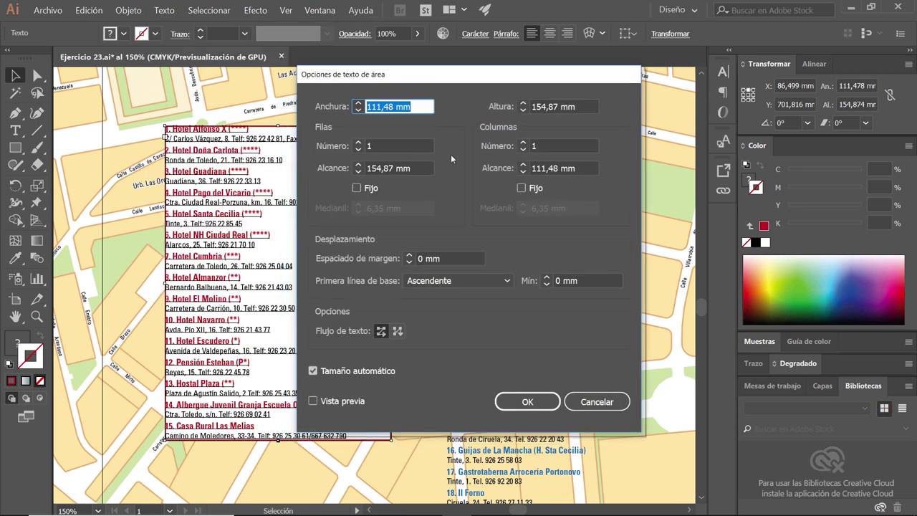
pyautogui.write('100')
pyautogui.click(579, 107)
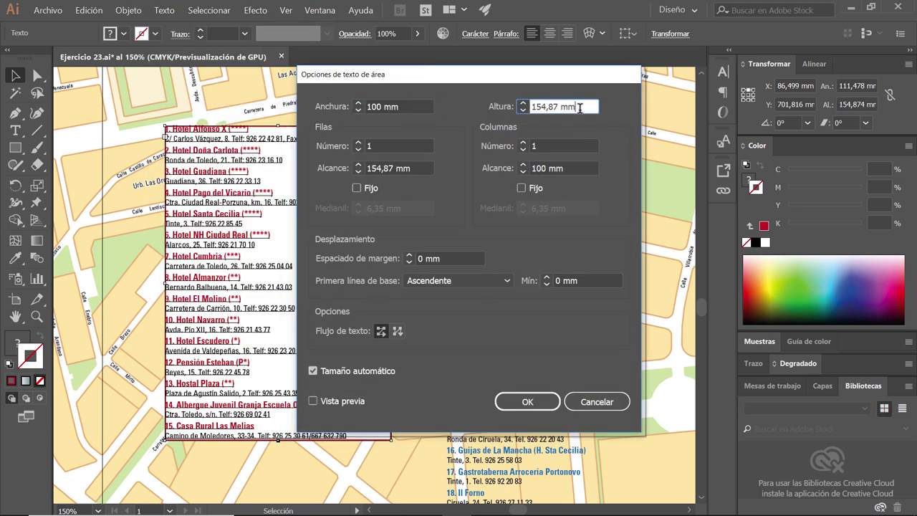
pyautogui.doubleClick(580, 107)
pyautogui.write('162')
pyautogui.press('Tab')
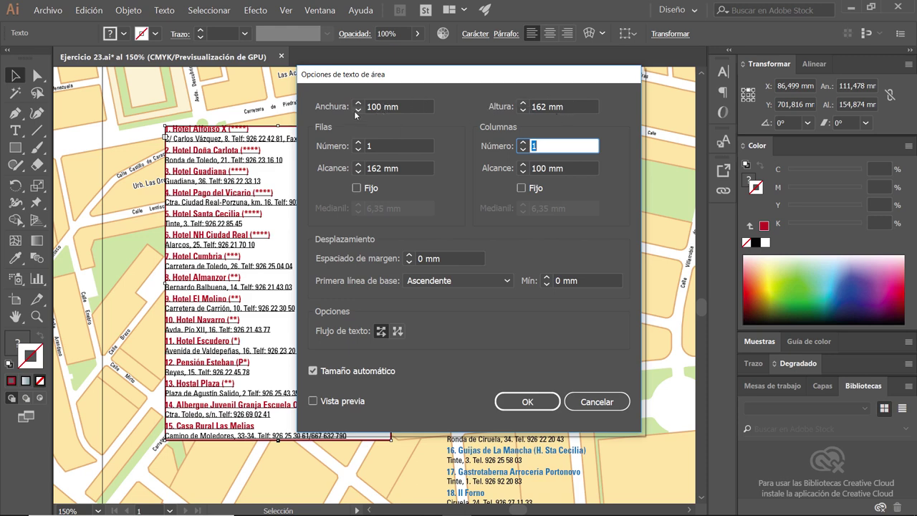
pyautogui.click(351, 378)
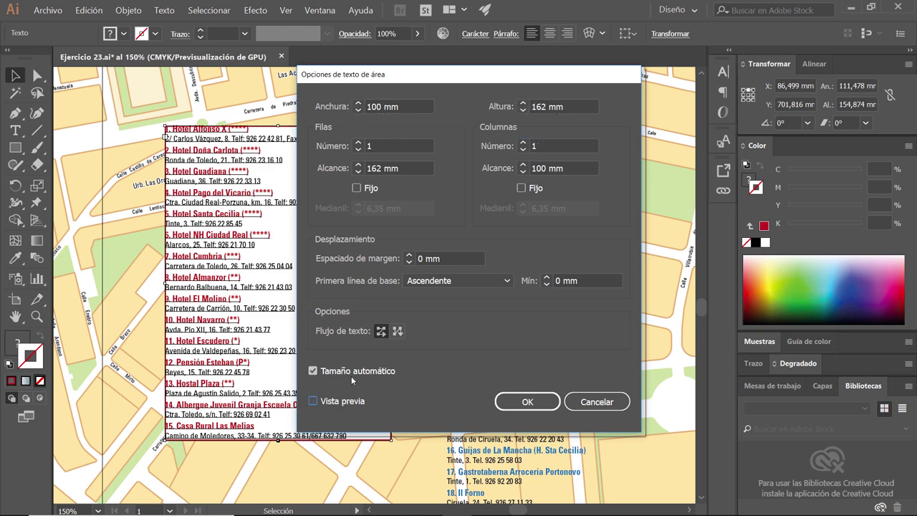
pyautogui.moveTo(432, 81); pyautogui.dragTo(513, 94)
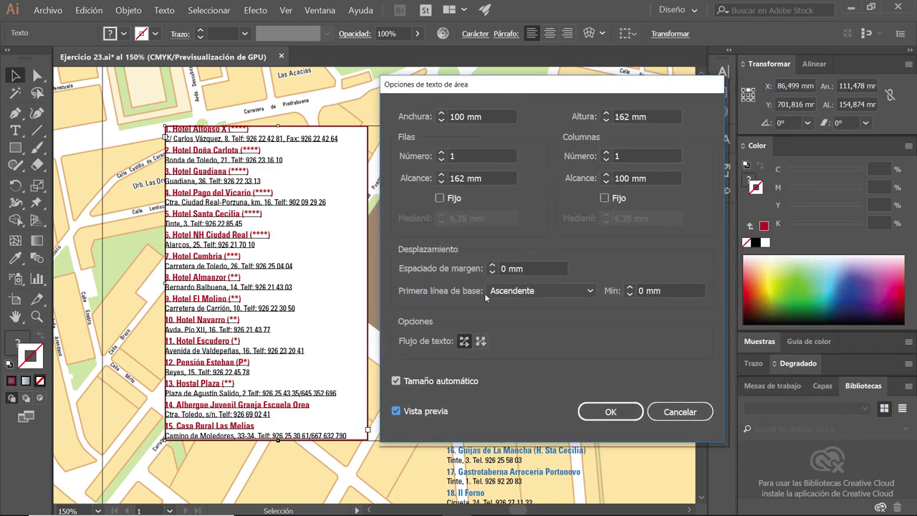
pyautogui.click(452, 264)
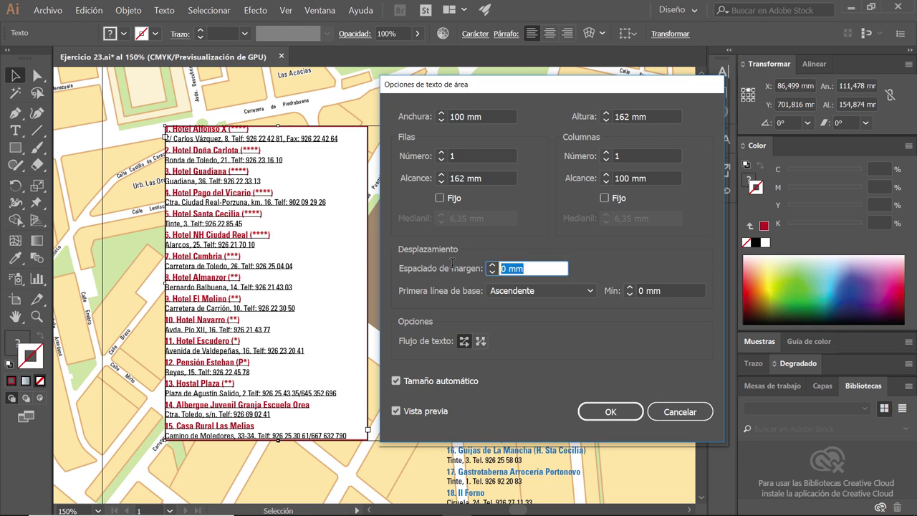
pyautogui.write('3,')
pyautogui.press('Tab')
pyautogui.press('Return')
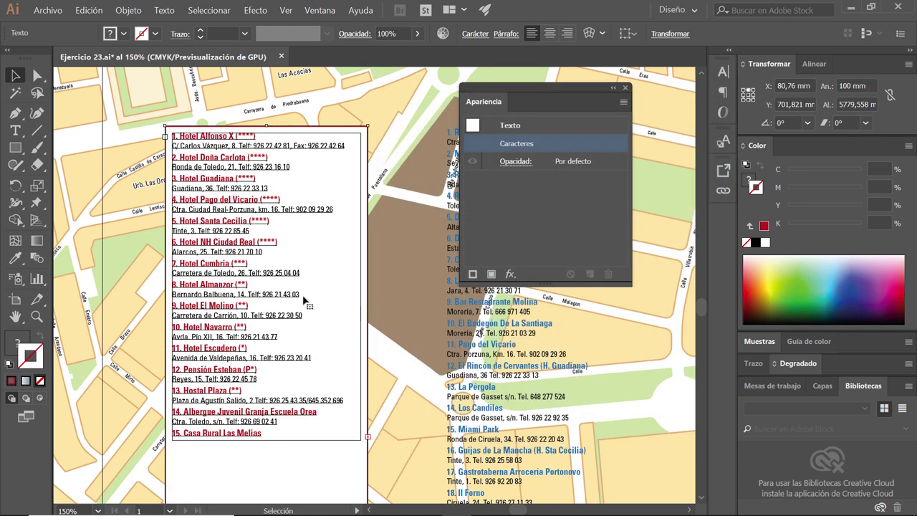
# - Scroll down to the hotel list and view it at actual size
pyautogui.scroll(-1, 304, 299)
pyautogui.scroll(-1, 303, 303)
pyautogui.scroll(-1, 313, 279)
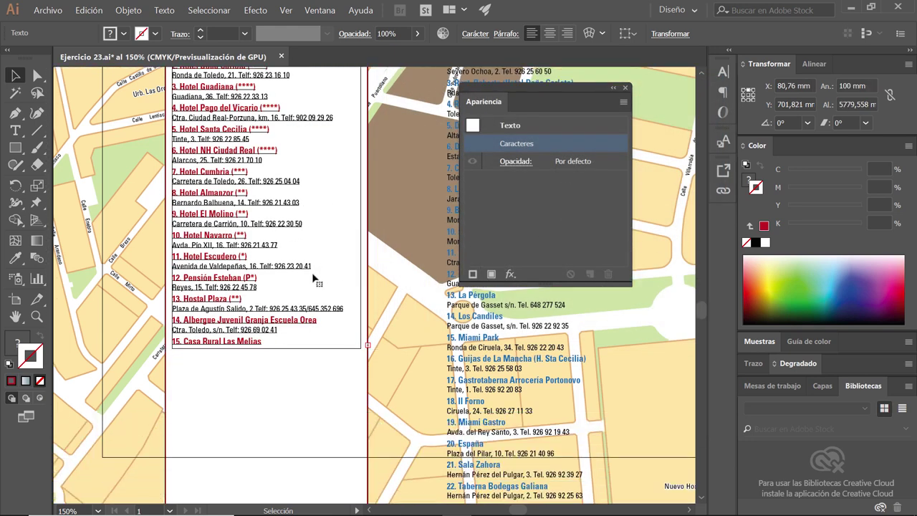
pyautogui.scroll(-1, 250, 313)
pyautogui.scroll(-1, 260, 299)
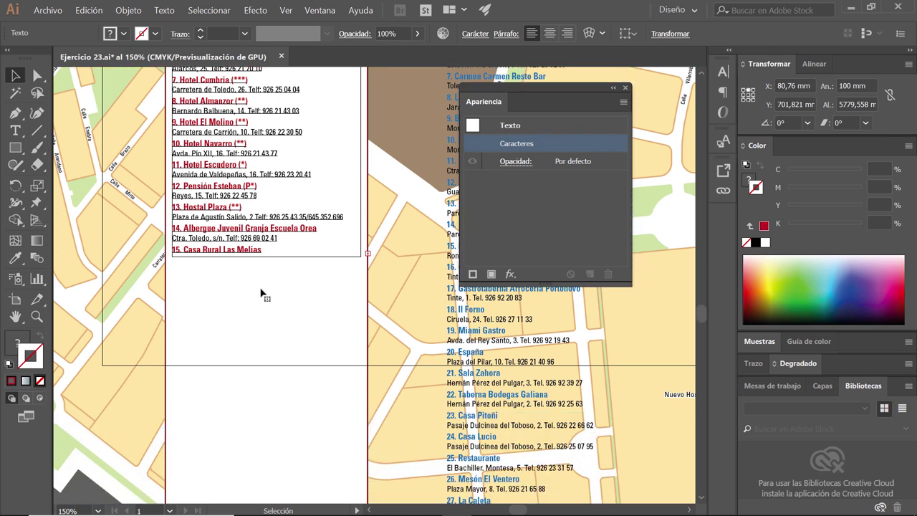
pyautogui.scroll(-1, 263, 291)
pyautogui.scroll(-2, 262, 291)
pyautogui.scroll(-3, 262, 291)
pyautogui.scroll(-1, 262, 292)
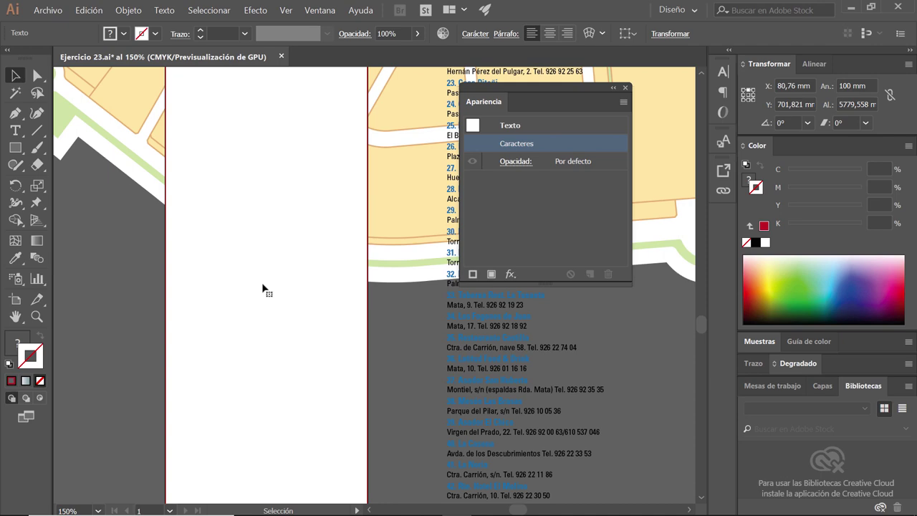
pyautogui.scroll(-1, 262, 289)
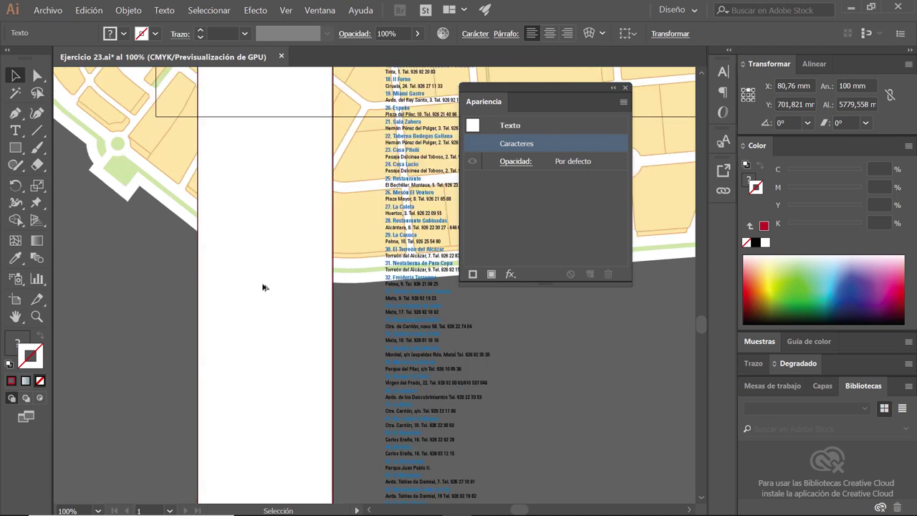
pyautogui.scroll(-1, 263, 288)
pyautogui.scroll(-1, 262, 289)
pyautogui.scroll(-1, 262, 286)
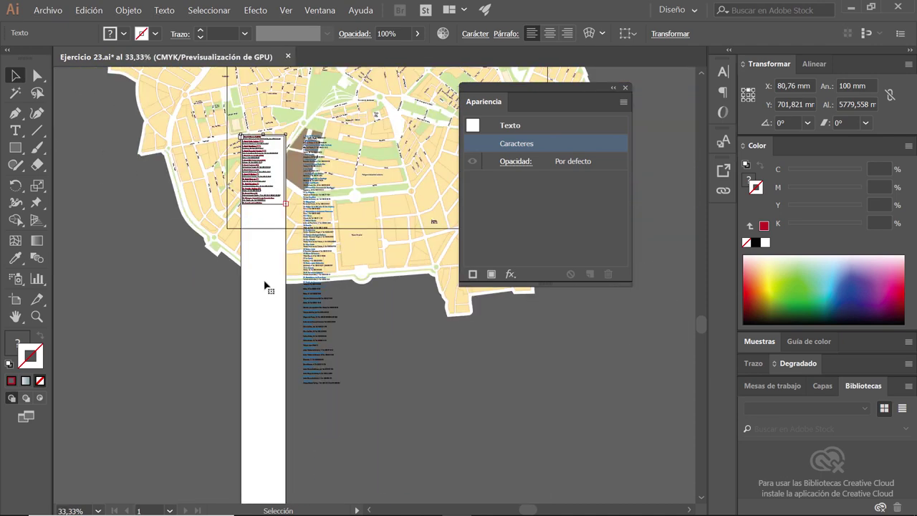
pyautogui.hotkey('ctrl', '1')
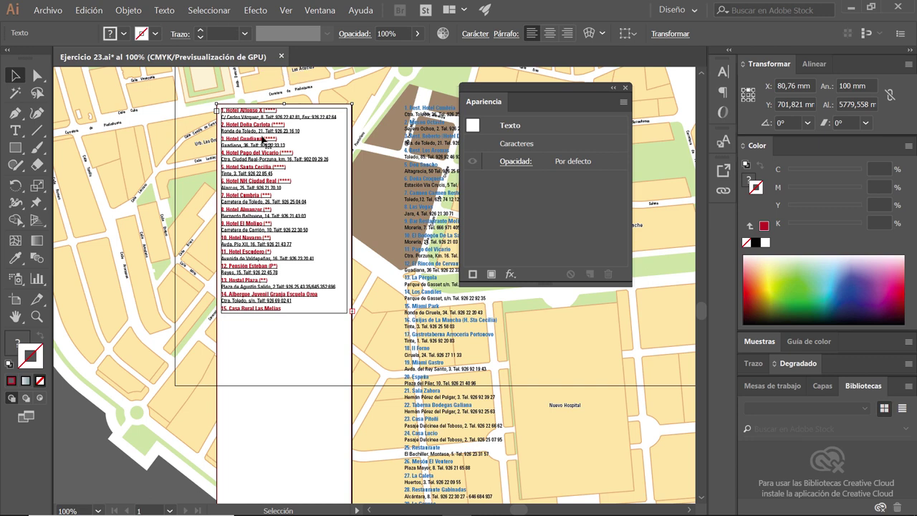
# - Set the hotel frame's area text height to 162 mm so entry 15's address shows
pyautogui.click(163, 10)
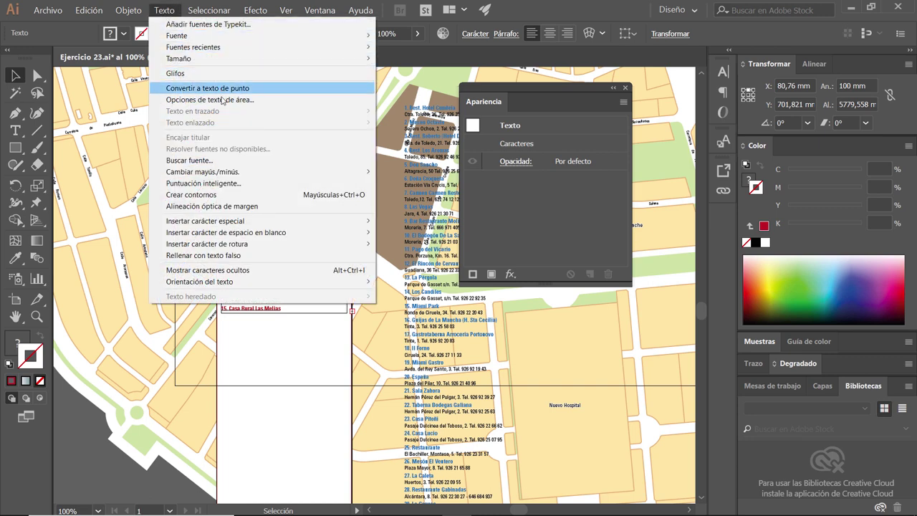
pyautogui.click(207, 99)
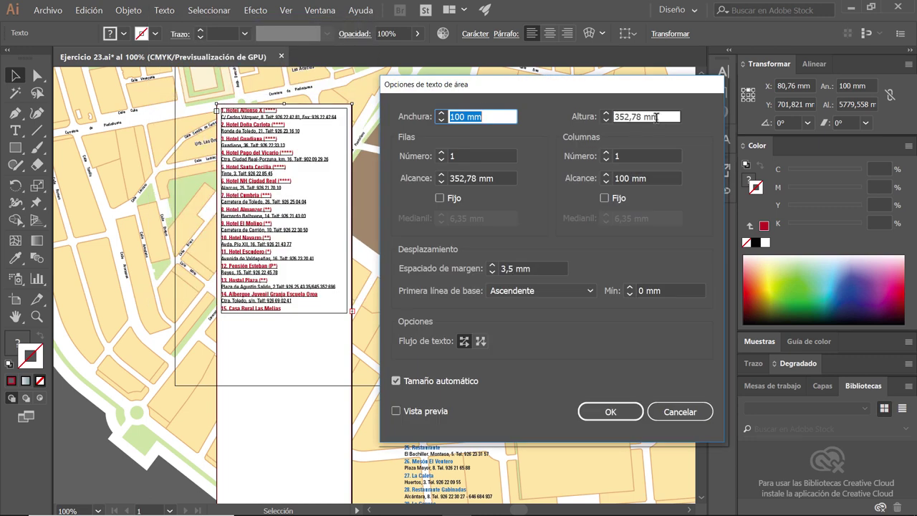
pyautogui.press('Tab')
pyautogui.write('16')
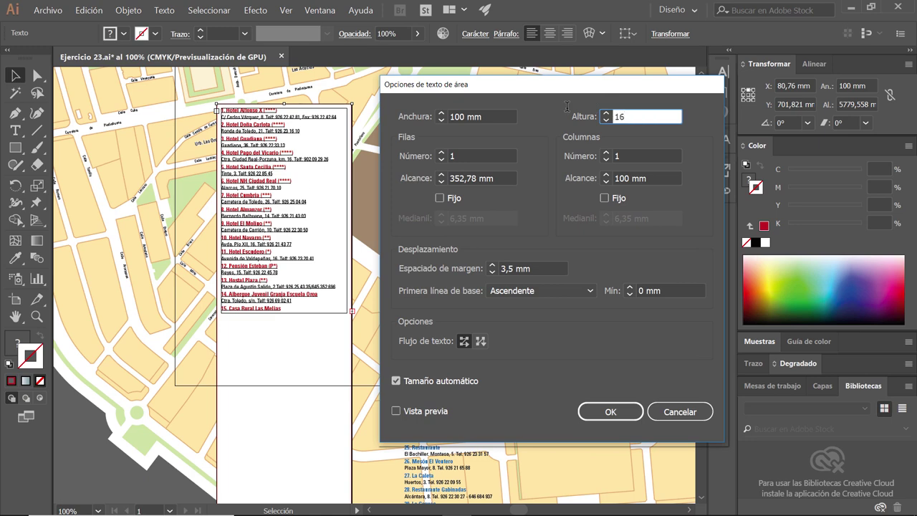
pyautogui.write('2')
pyautogui.press('Tab')
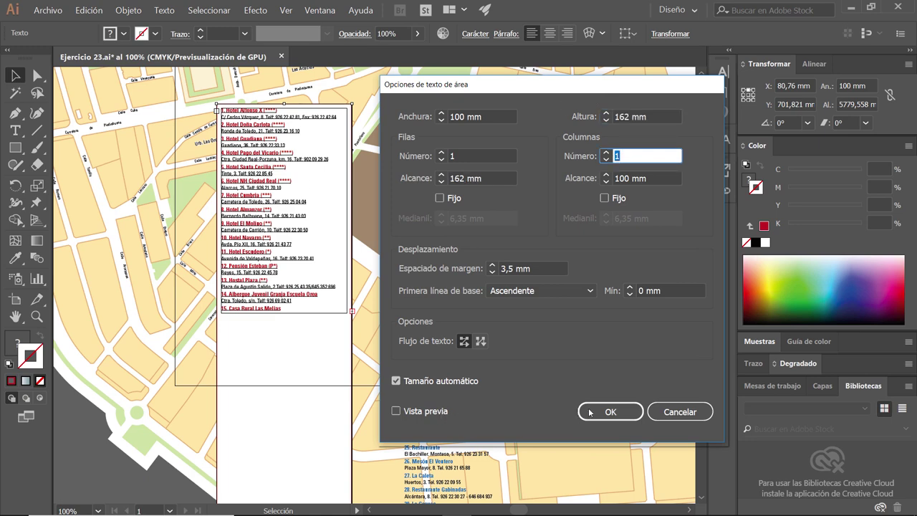
pyautogui.click(611, 413)
pyautogui.click(611, 411)
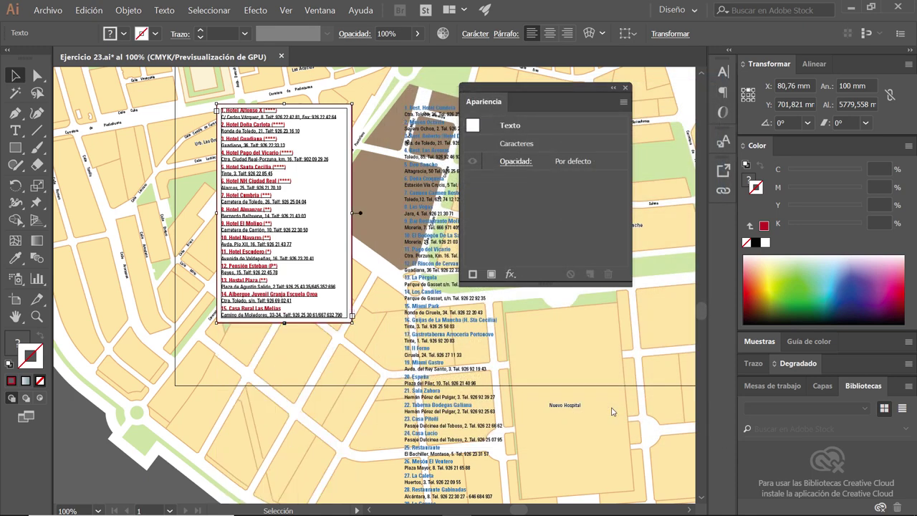
pyautogui.click(89, 441)
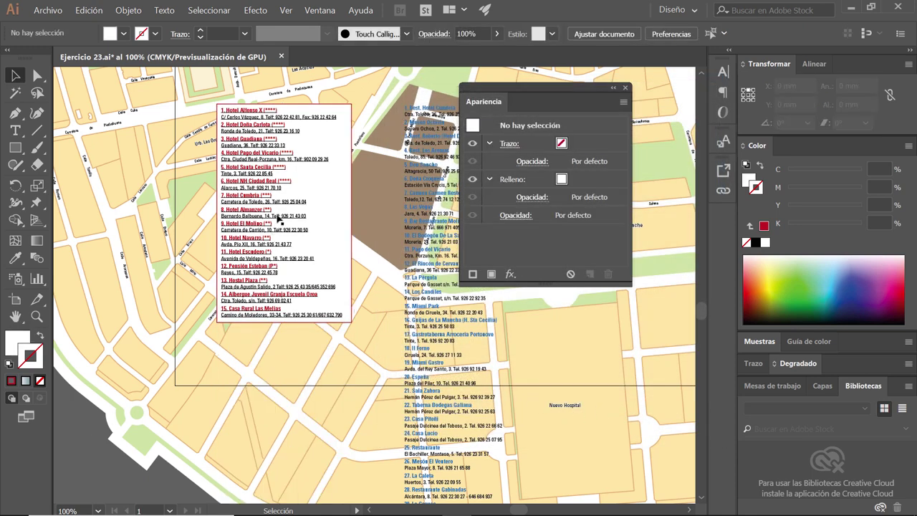
# - Select the restaurant frame's outline path with Direct Selection and fill it white
pyautogui.click(284, 222)
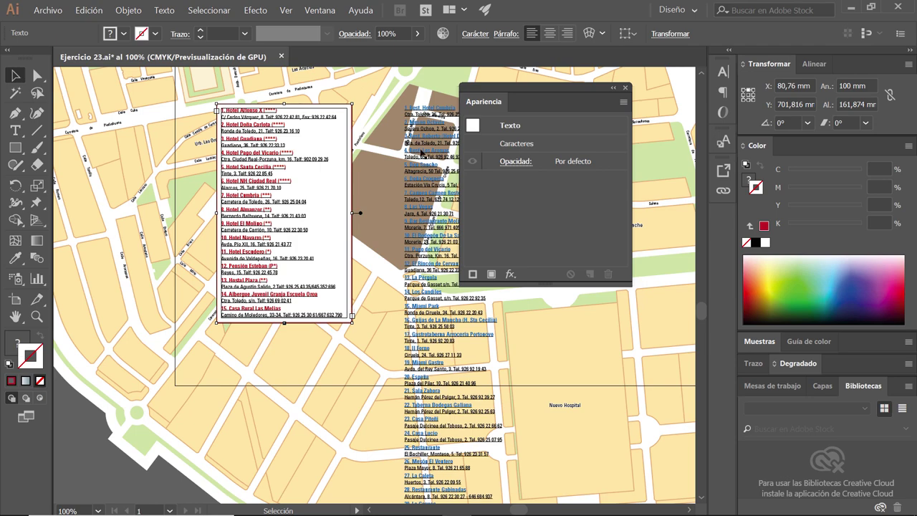
pyautogui.click(358, 207)
pyautogui.moveTo(430, 215)
pyautogui.mouseDown()
pyautogui.moveTo(209, 236)
pyautogui.moveTo(319, 246)
pyautogui.mouseUp()
pyautogui.moveTo(511, 87); pyautogui.dragTo(539, 87)
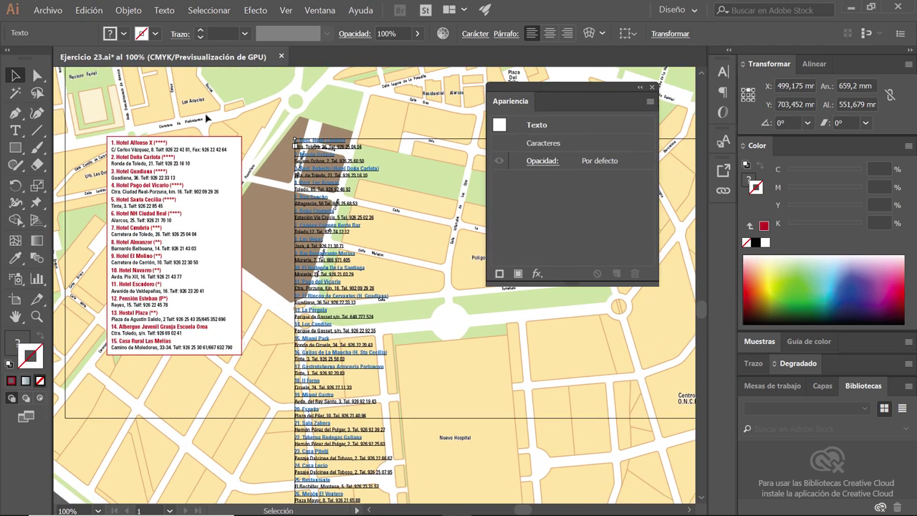
pyautogui.click(38, 76)
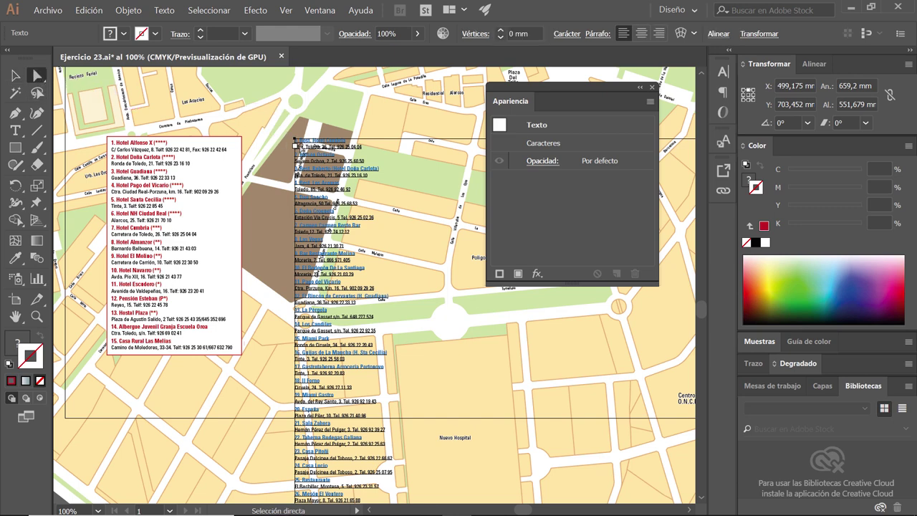
pyautogui.click(294, 140)
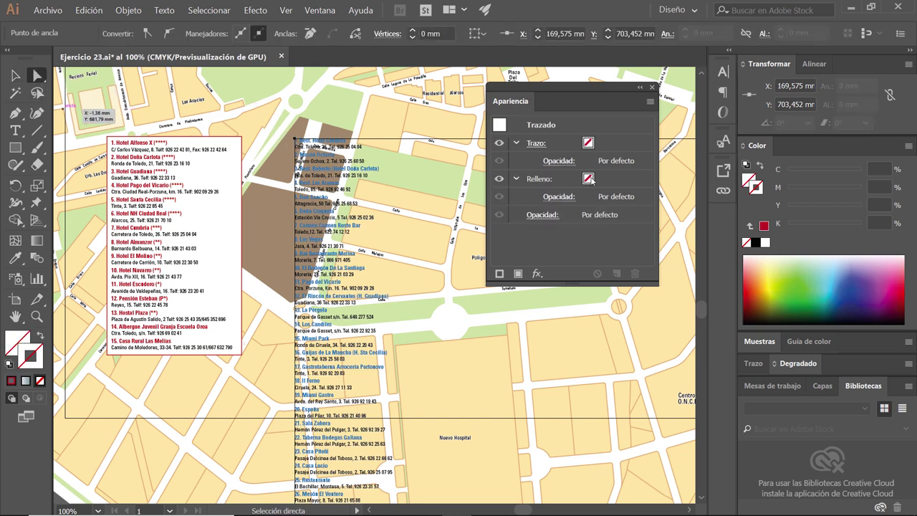
pyautogui.click(589, 179)
pyautogui.click(600, 179)
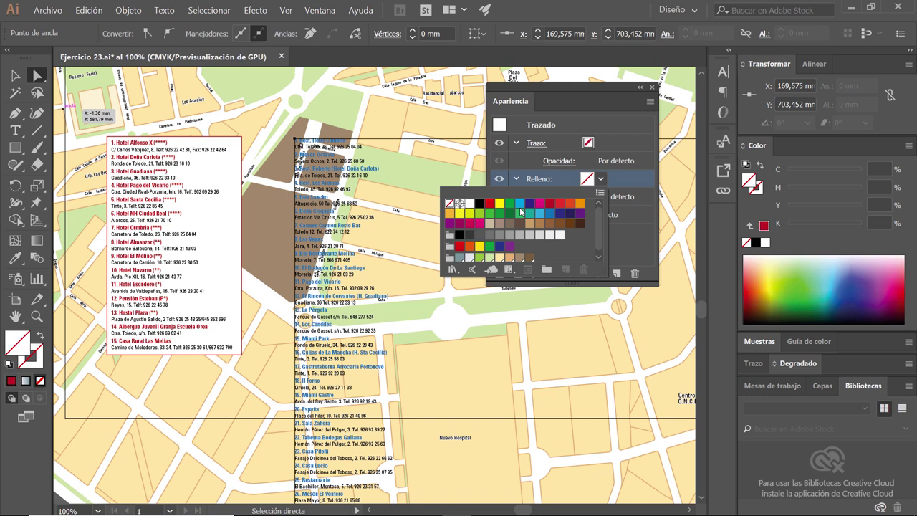
pyautogui.click(469, 203)
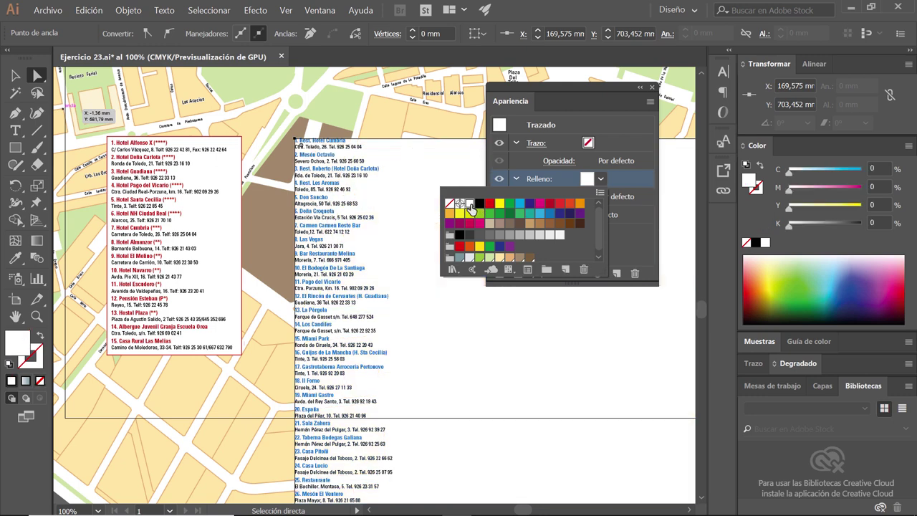
pyautogui.click(604, 114)
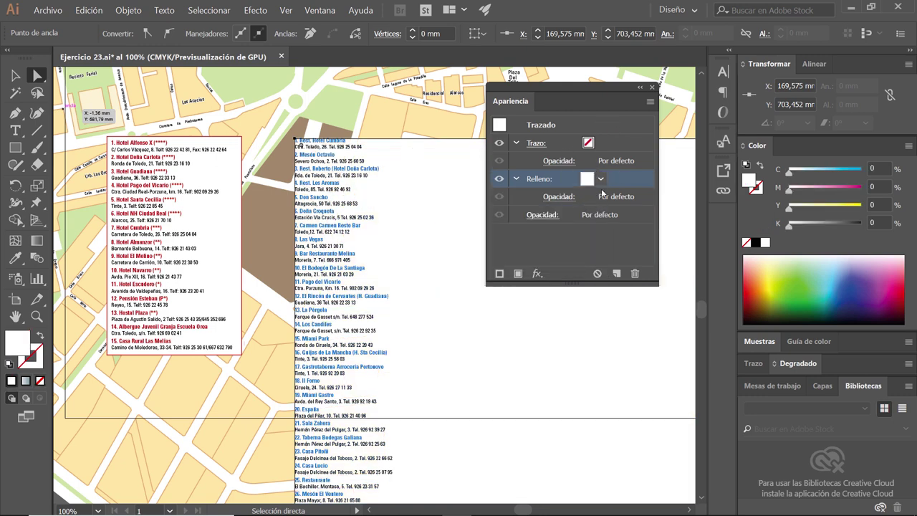
# - Give the restaurant frame a blue C=85 M=50 border of 1,5 pt
pyautogui.click(592, 145)
pyautogui.click(592, 143)
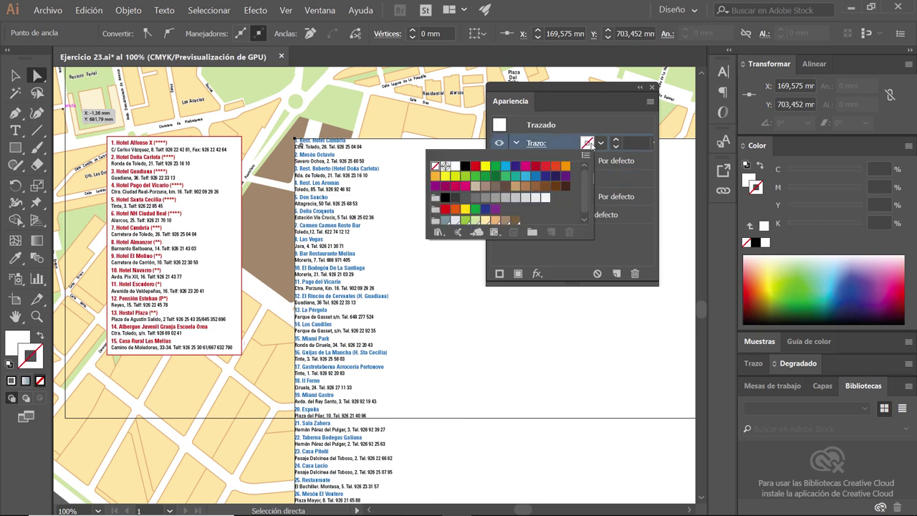
pyautogui.click(534, 180)
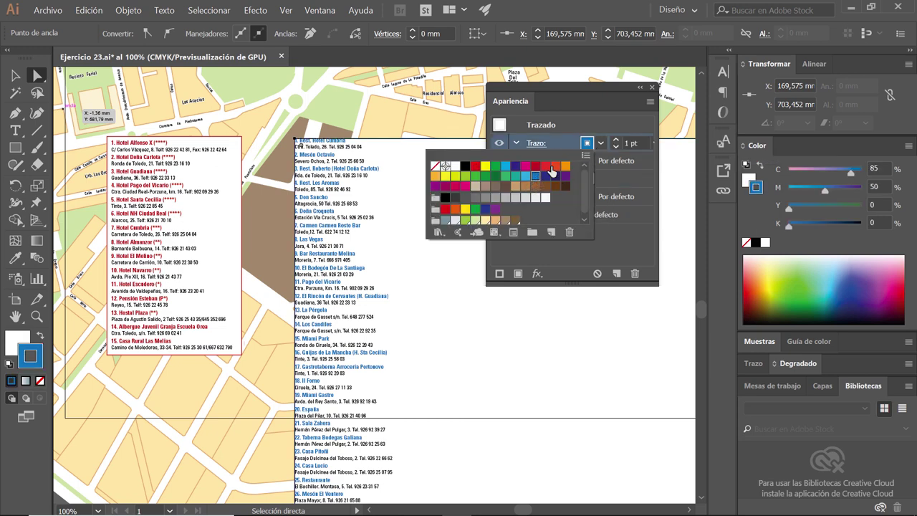
pyautogui.click(600, 121)
pyautogui.click(639, 143)
pyautogui.write('1,5')
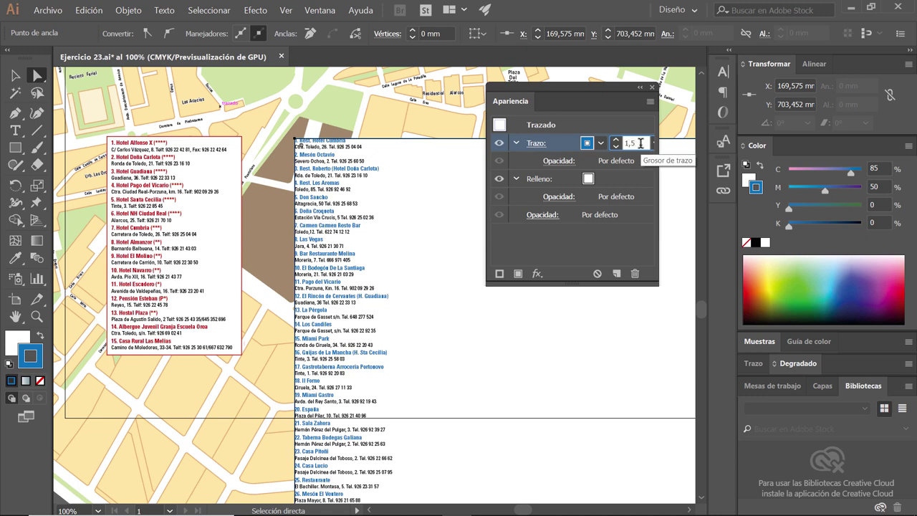
pyautogui.press('Return')
pyautogui.click(536, 143)
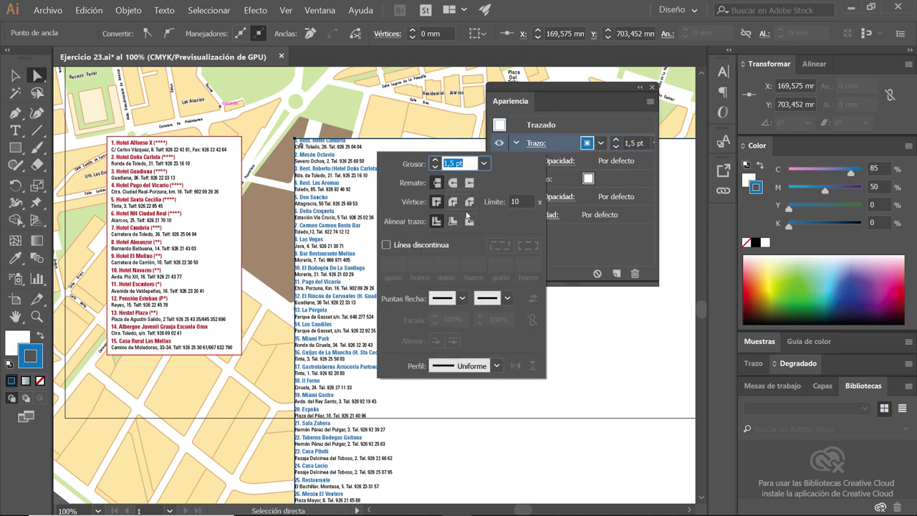
pyautogui.click(584, 113)
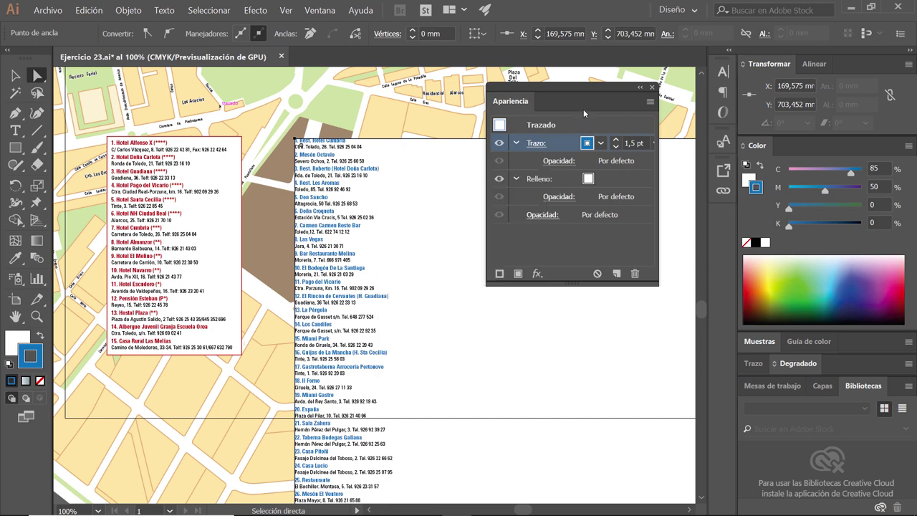
# - Move the restaurant list about 27 mm left and size its frame 345 × 162 mm with preview on
pyautogui.press('v')
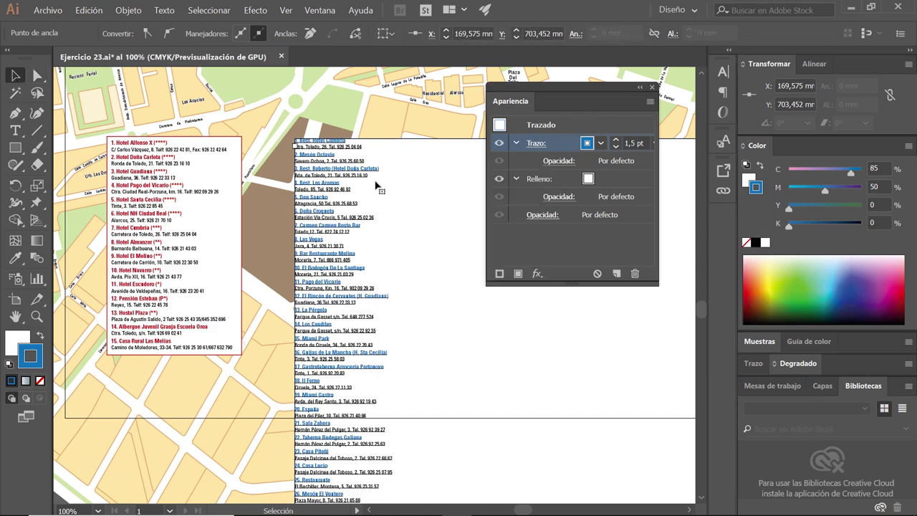
pyautogui.moveTo(343, 212); pyautogui.dragTo(307, 210)
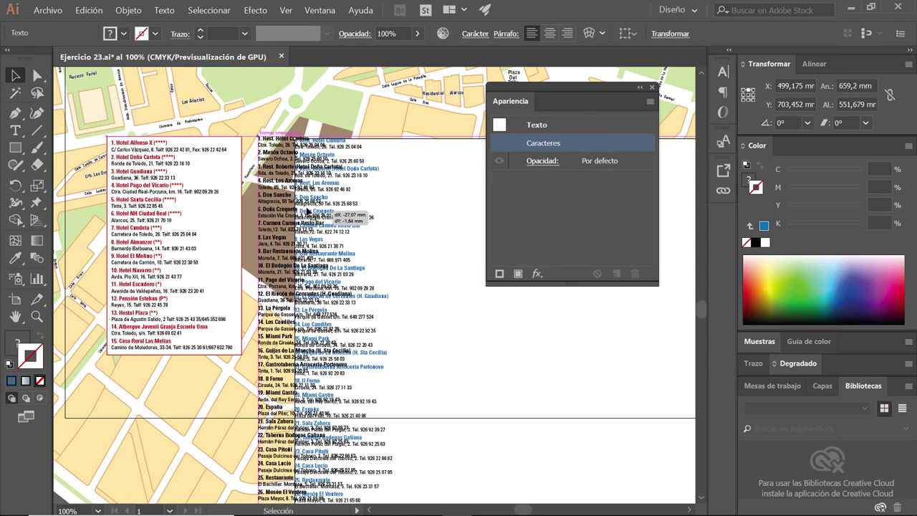
pyautogui.click(164, 10)
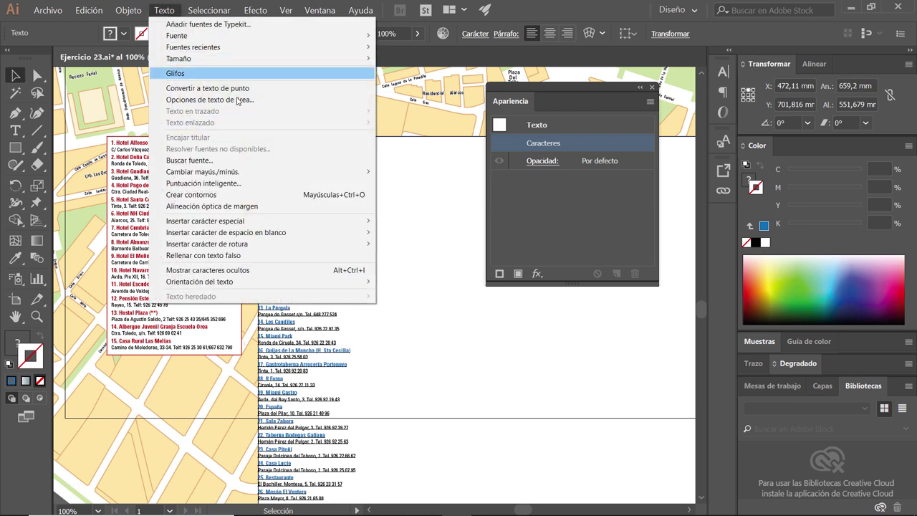
pyautogui.click(238, 101)
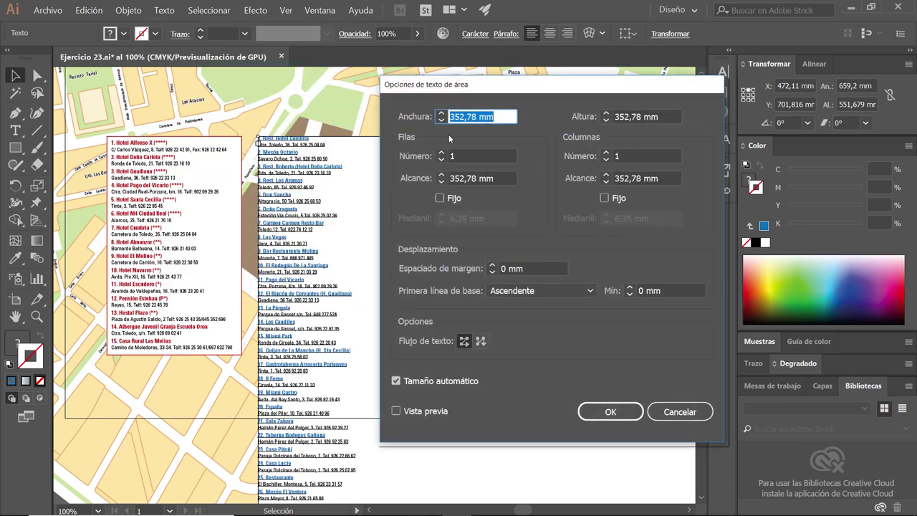
pyautogui.press('Tab')
pyautogui.write('162')
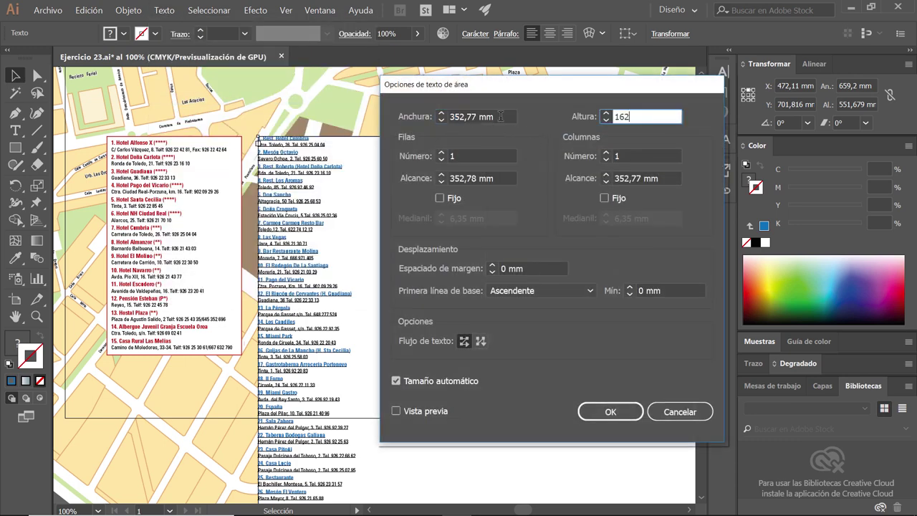
pyautogui.hotkey('shift', 'Tab')
pyautogui.write('34')
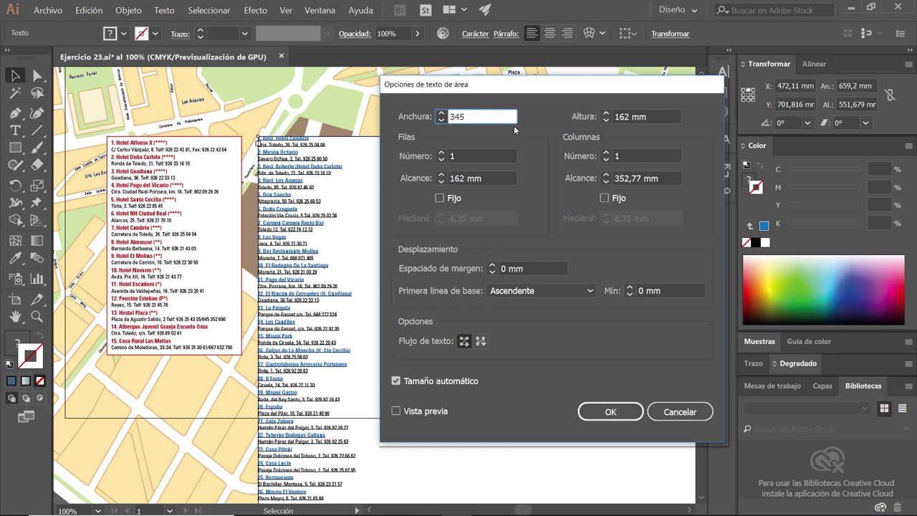
pyautogui.press('Tab')
pyautogui.press('Tab')
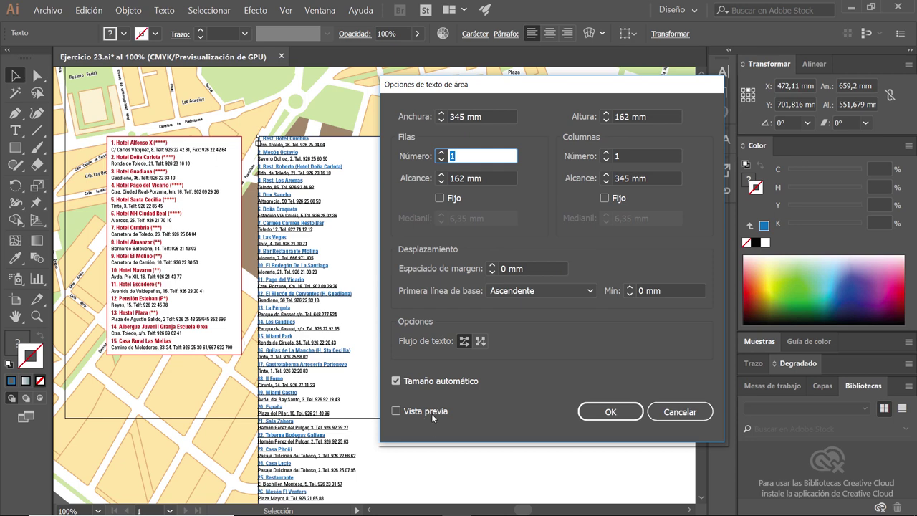
pyautogui.click(435, 414)
pyautogui.press('space')
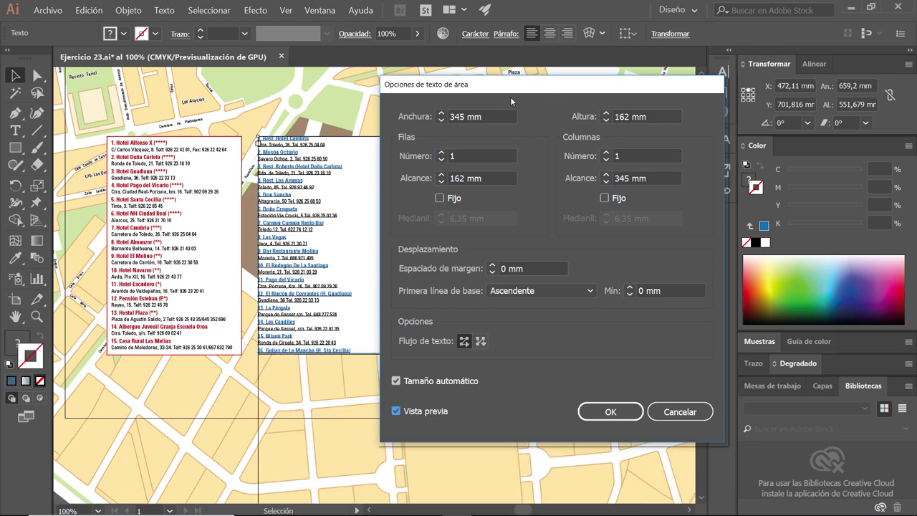
pyautogui.moveTo(511, 98); pyautogui.dragTo(581, 82)
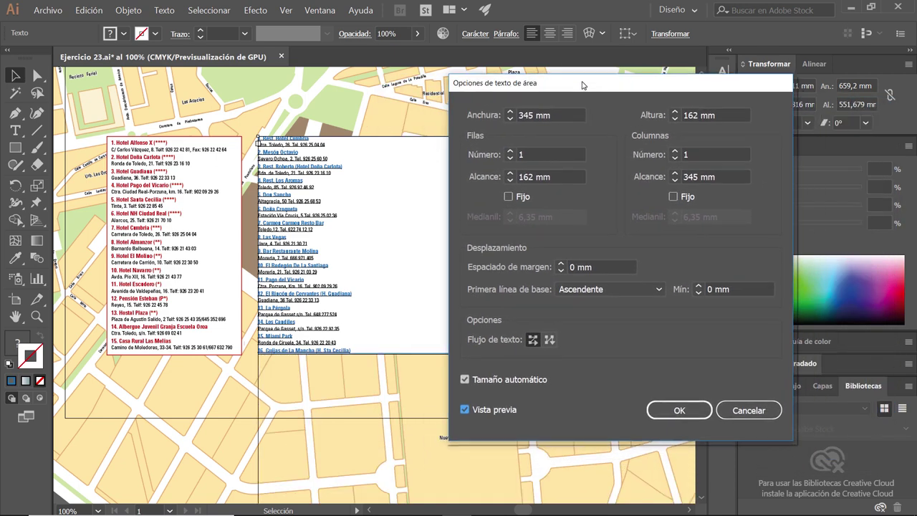
# - Set the restaurant list to 4 columns, 5 mm gutter and 3,5 mm inset
pyautogui.click(674, 151)
pyautogui.click(674, 152)
pyautogui.click(674, 151)
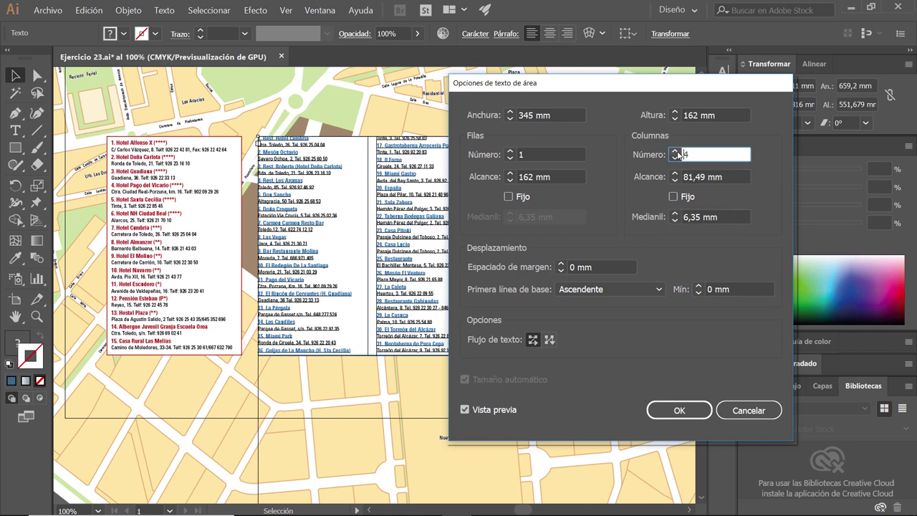
pyautogui.click(675, 151)
pyautogui.click(675, 158)
pyautogui.click(674, 219)
pyautogui.click(675, 219)
pyautogui.click(674, 219)
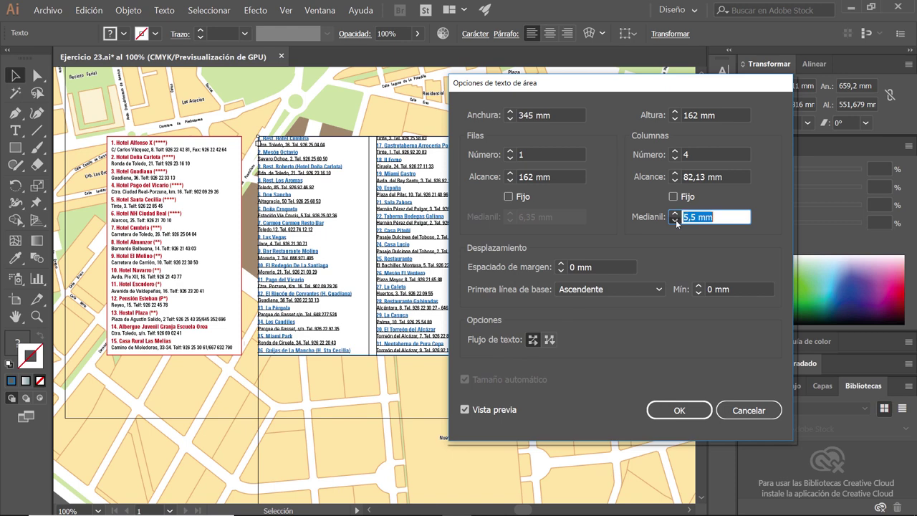
pyautogui.click(674, 220)
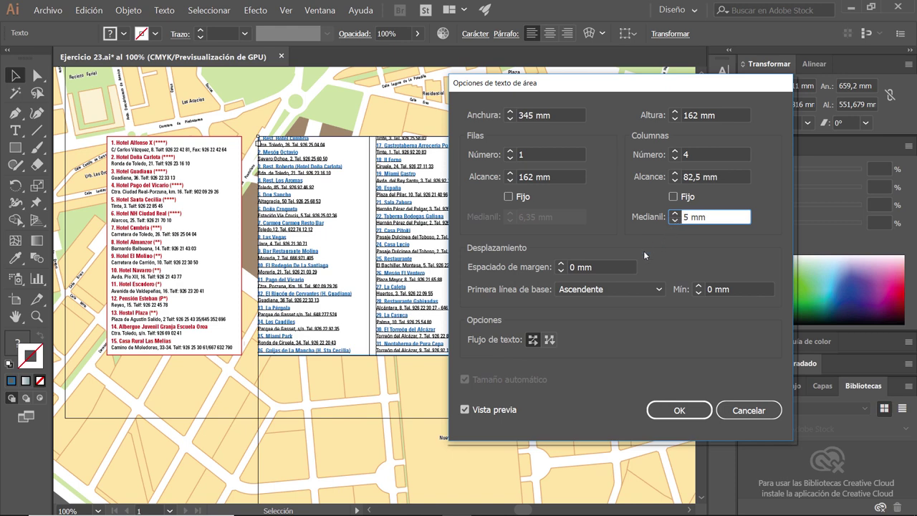
pyautogui.press('Tab')
pyautogui.write('3,5')
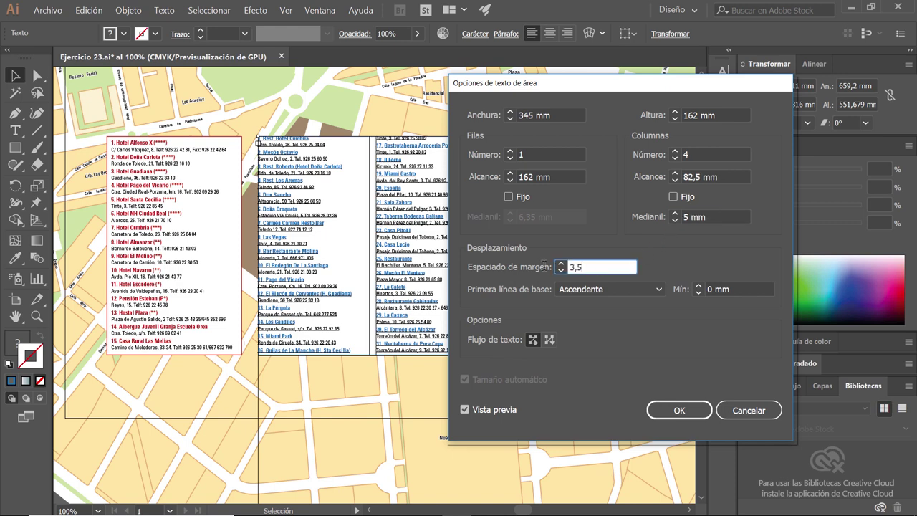
pyautogui.click(679, 414)
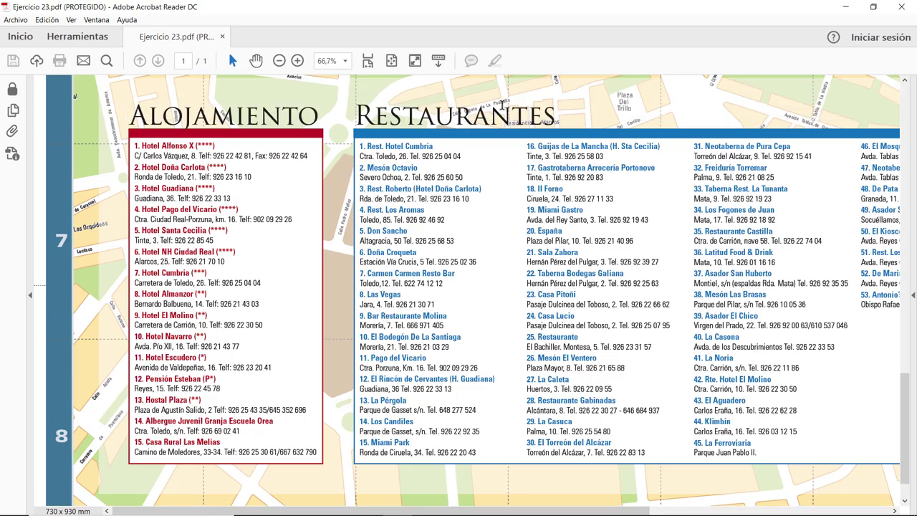
pyautogui.hotkey('alt', 'Tab')
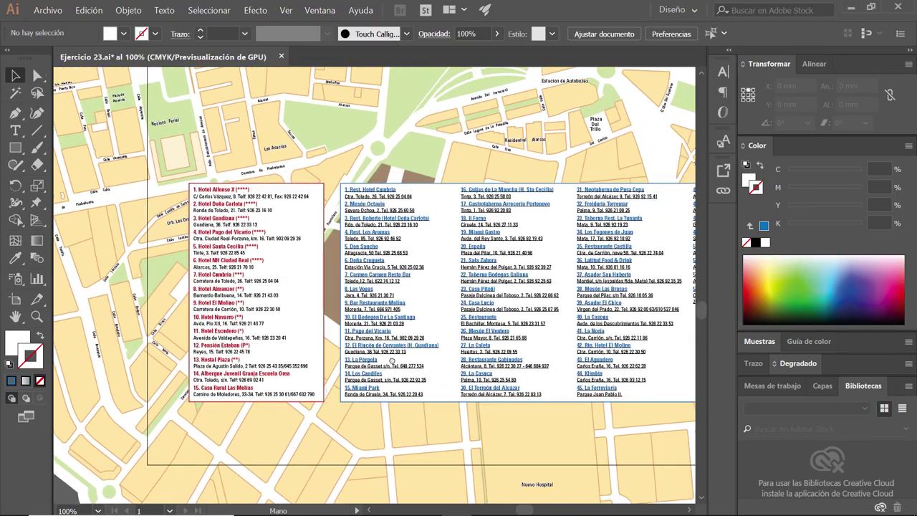
# - Create a new paragraph style named '04. Título leyenda', not added to a library
pyautogui.moveTo(416, 336); pyautogui.dragTo(367, 391)
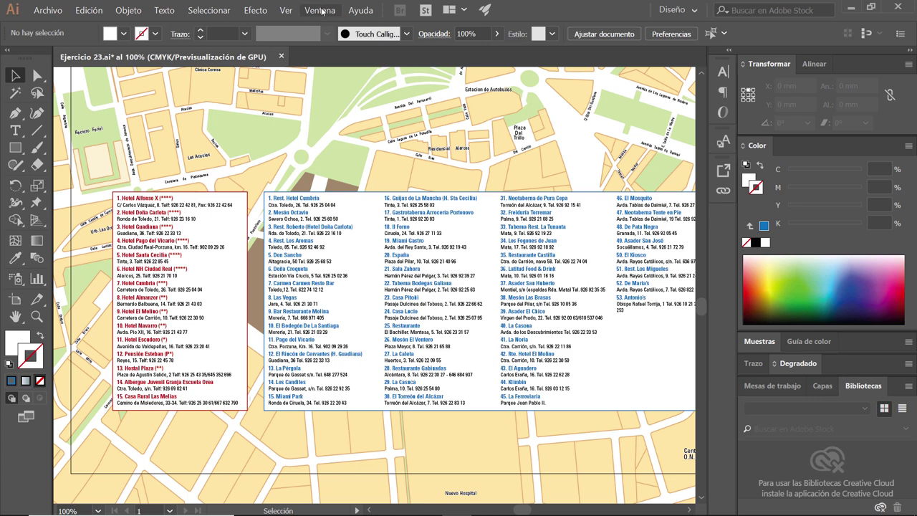
pyautogui.click(319, 10)
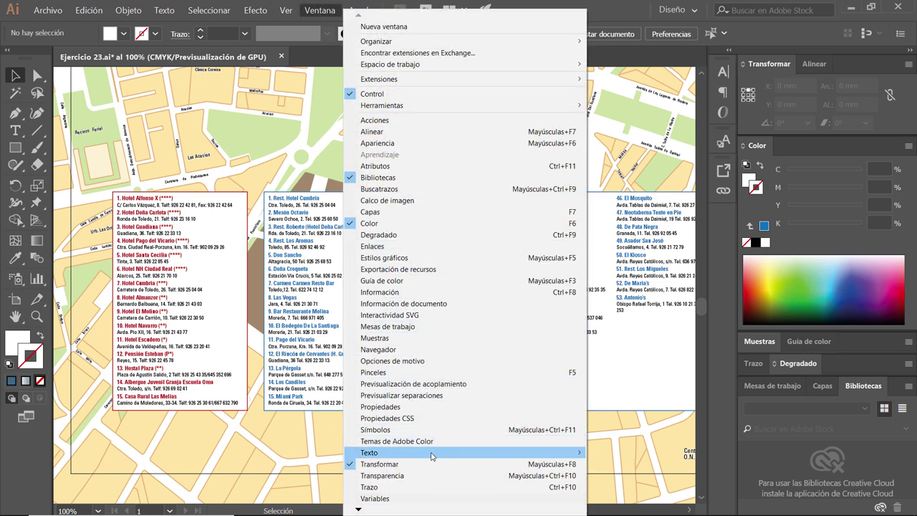
pyautogui.moveTo(402, 452)
pyautogui.click(653, 407)
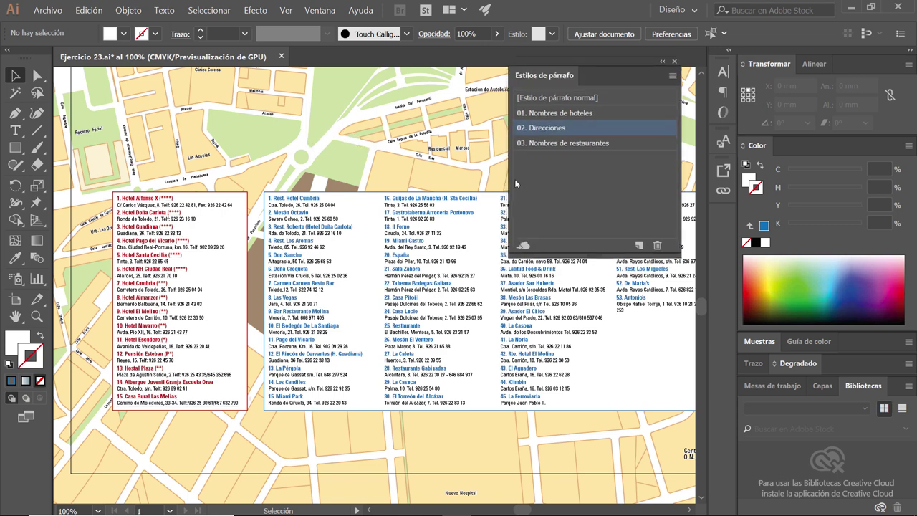
pyautogui.click(673, 76)
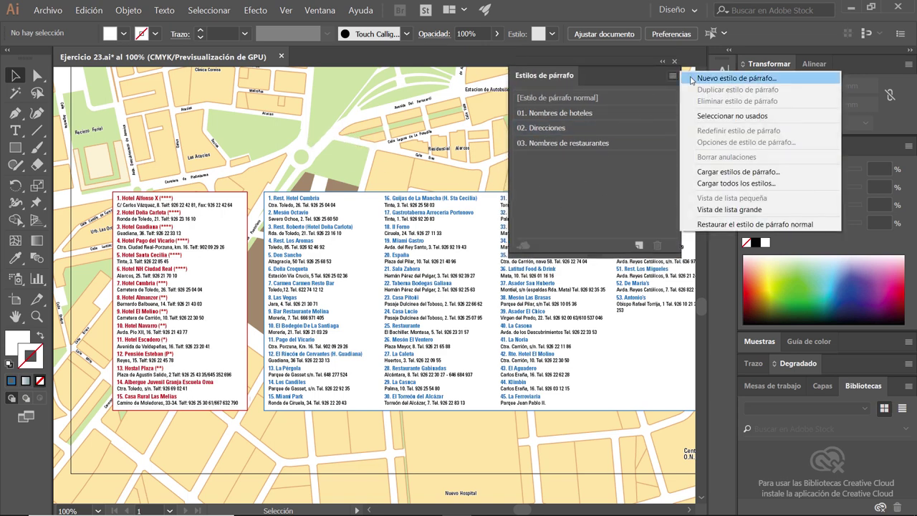
pyautogui.click(691, 78)
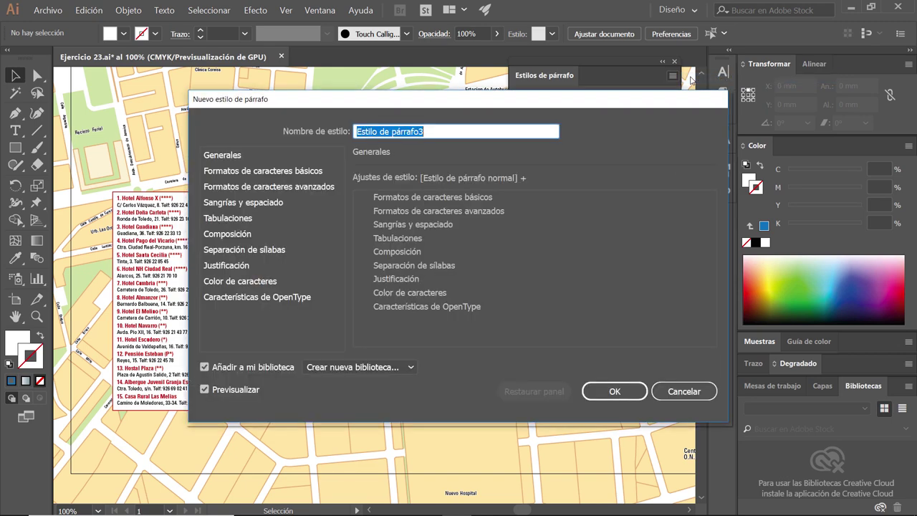
pyautogui.write('04. Título le')
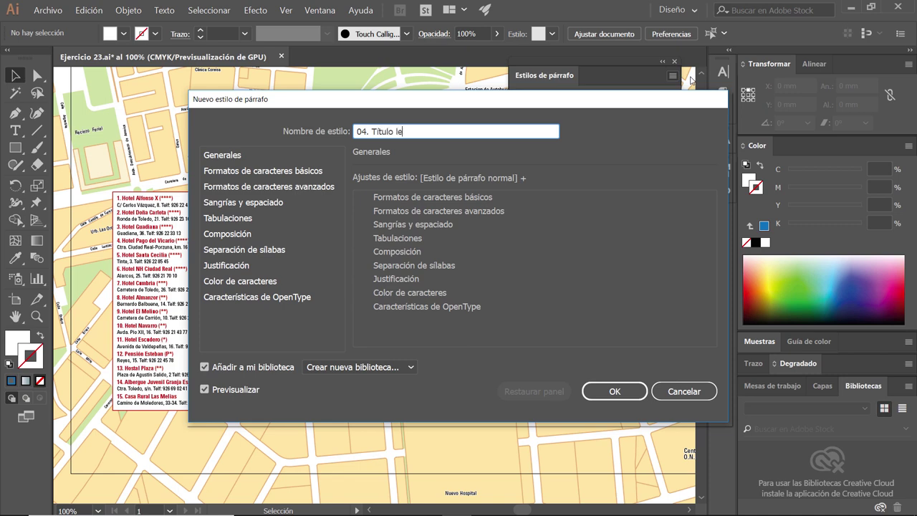
pyautogui.write('yenda')
pyautogui.click(204, 367)
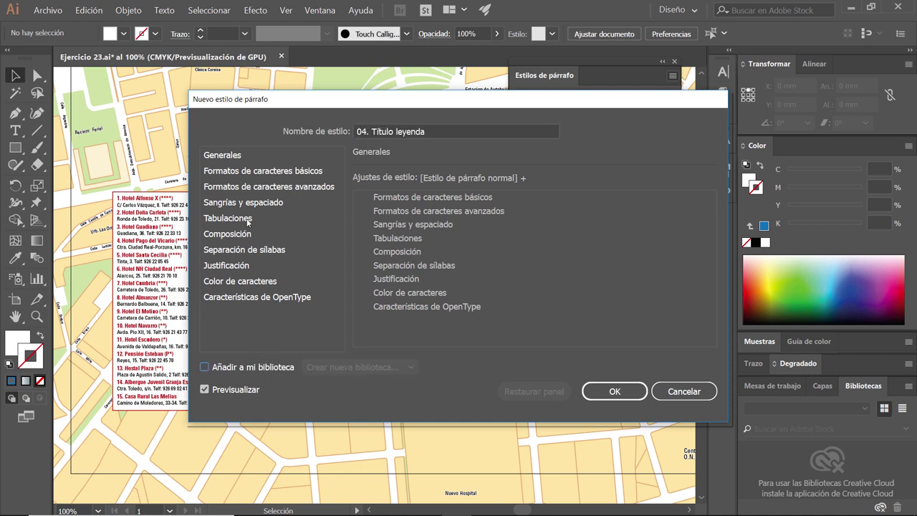
# - Set the style's font to Trajan Pro at 39 pt
pyautogui.click(238, 175)
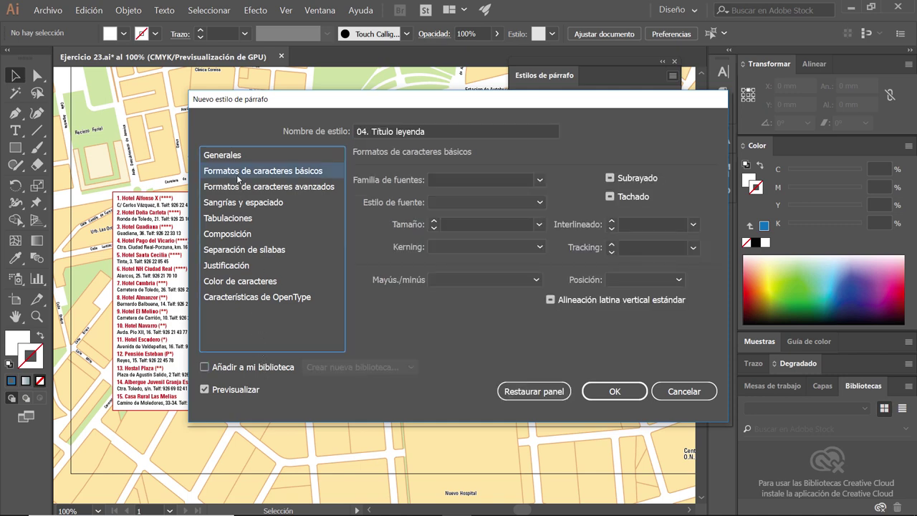
pyautogui.click(441, 179)
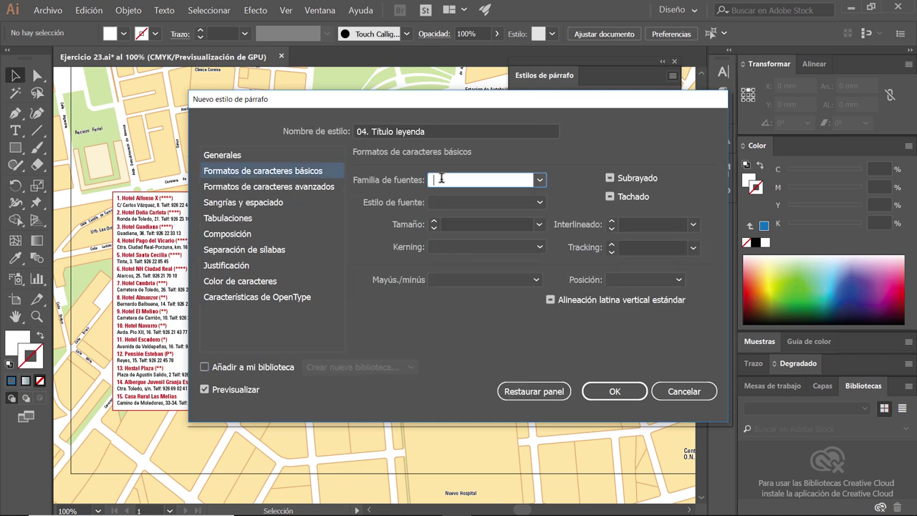
pyautogui.write('Trajan Pro')
pyautogui.click(539, 180)
pyautogui.click(520, 210)
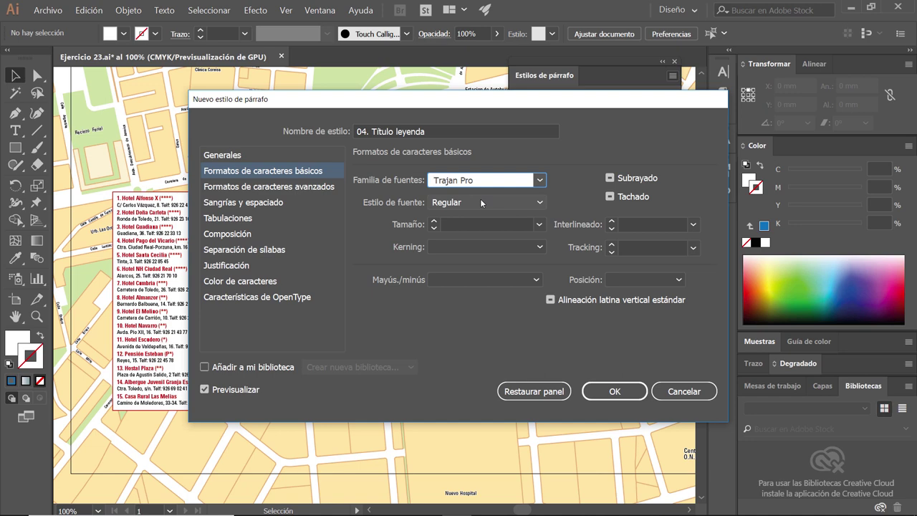
pyautogui.click(477, 223)
pyautogui.write('39')
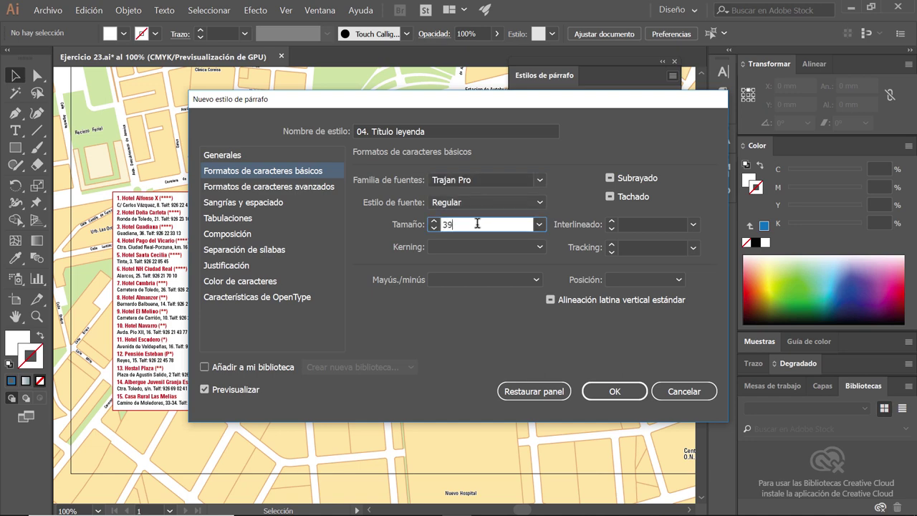
pyautogui.press('Tab')
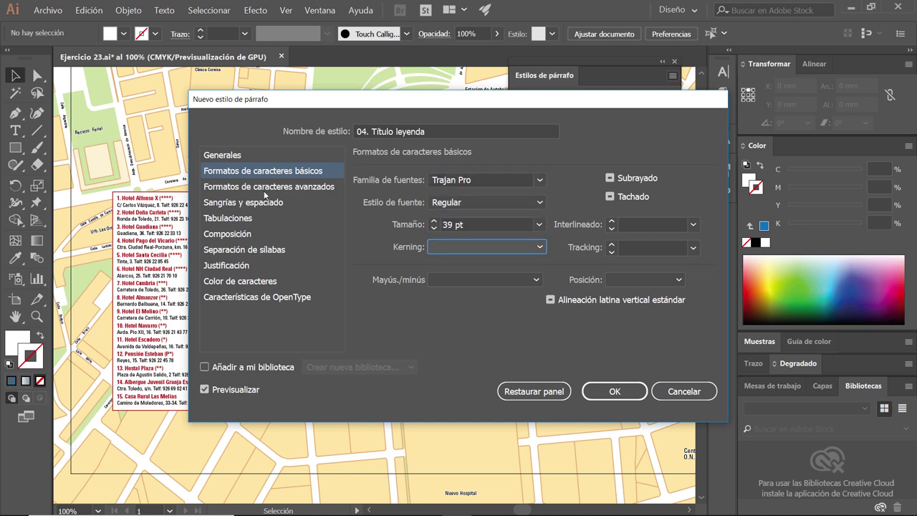
# - Make the style left-aligned with black text and save it
pyautogui.click(254, 202)
pyautogui.click(501, 185)
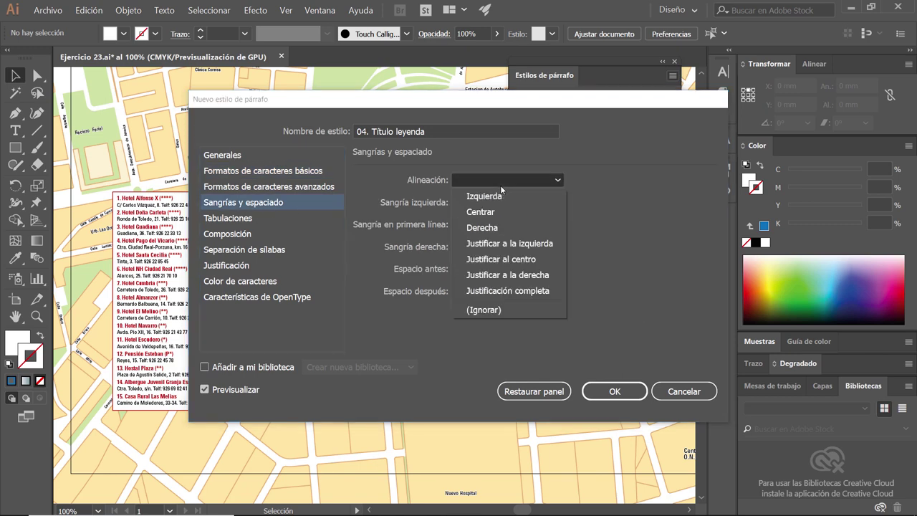
pyautogui.click(502, 196)
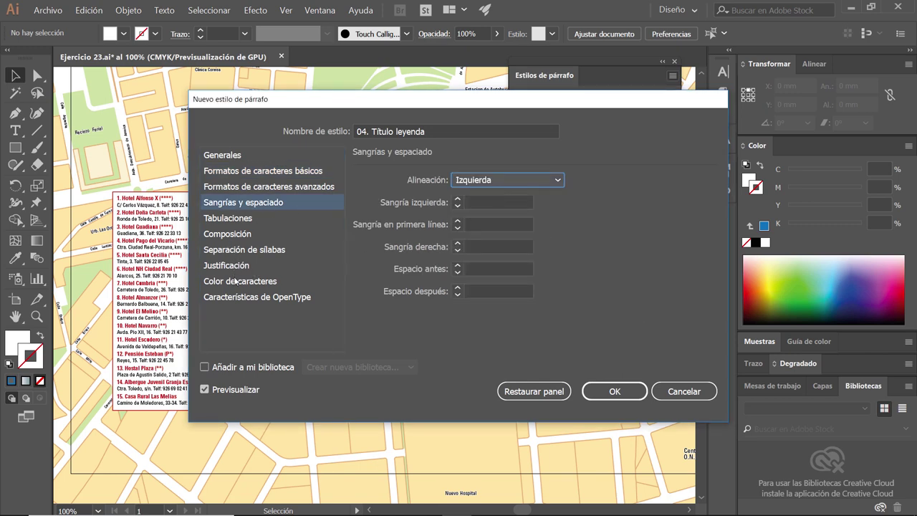
pyautogui.click(236, 281)
pyautogui.click(435, 221)
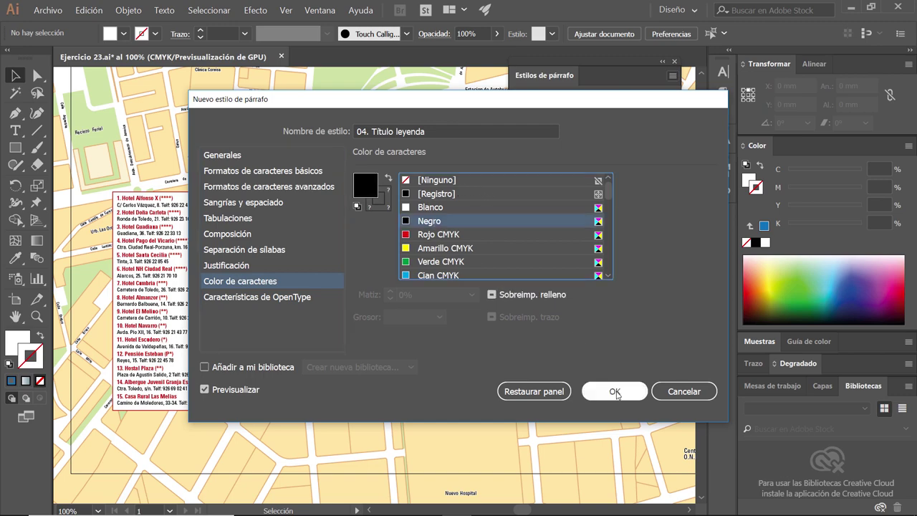
pyautogui.click(615, 391)
pyautogui.moveTo(227, 180); pyautogui.dragTo(273, 212)
pyautogui.press('t')
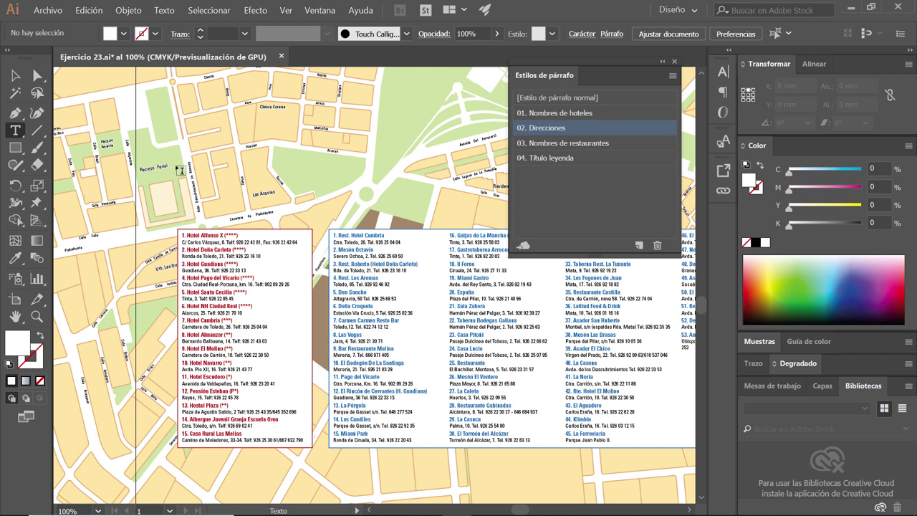
# - Add an 'Alojamiento' text frame above the hotel list styled 04. Título leyenda, then switch to Acrobat Reader
pyautogui.moveTo(178, 153)
pyautogui.mouseDown()
pyautogui.moveTo(314, 218)
pyautogui.moveTo(315, 204)
pyautogui.mouseUp()
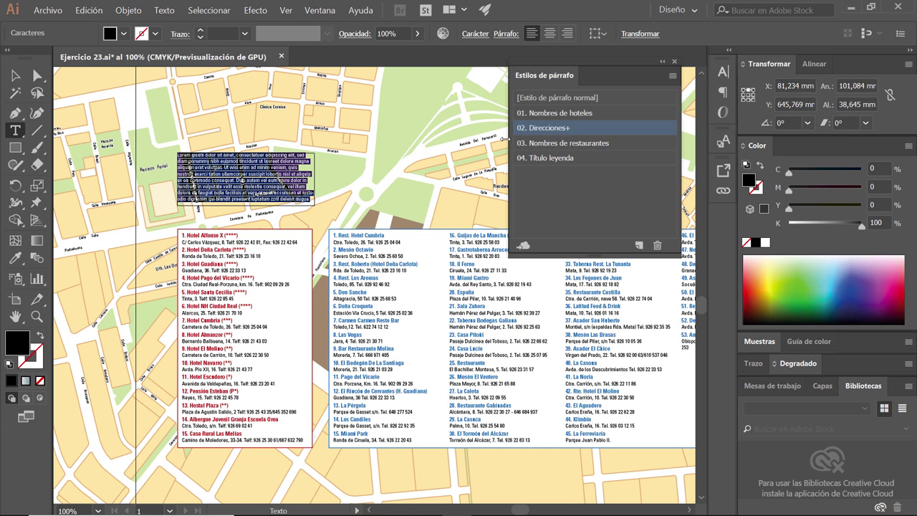
pyautogui.press('BackSpace')
pyautogui.write('Alojamiento')
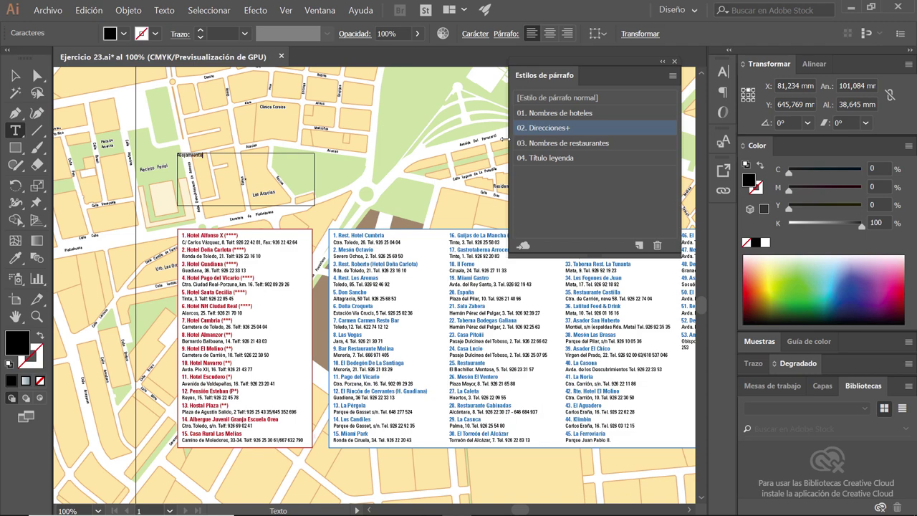
pyautogui.click(15, 75)
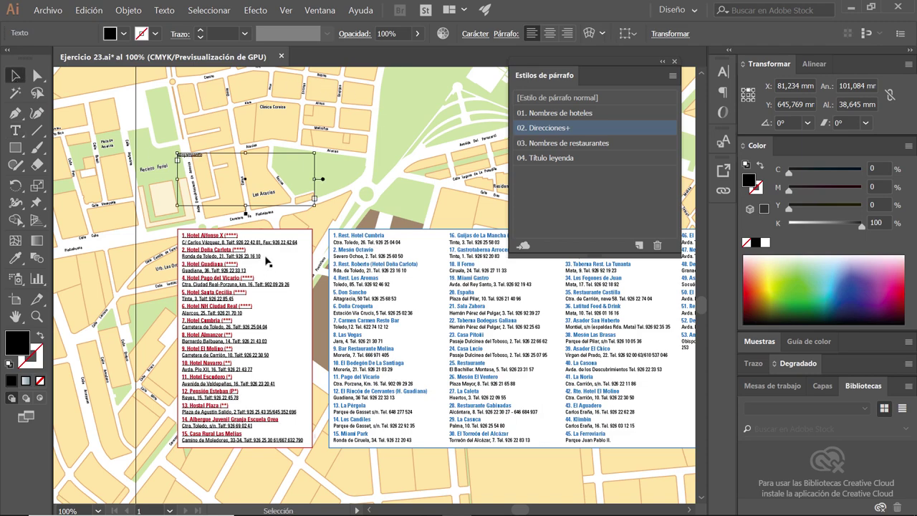
pyautogui.keyDown('alt'); pyautogui.scroll(1, 262, 263); pyautogui.keyUp('alt')
pyautogui.keyDown('alt'); pyautogui.scroll(1, 239, 207); pyautogui.keyUp('alt')
pyautogui.keyDown('alt'); pyautogui.scroll(1, 219, 176); pyautogui.keyUp('alt')
pyautogui.keyDown('alt'); pyautogui.scroll(1, 207, 162); pyautogui.keyUp('alt')
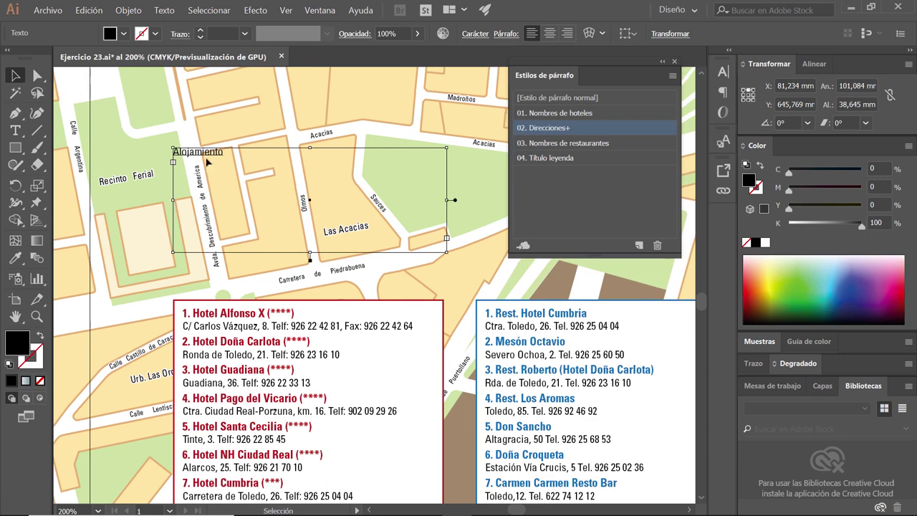
pyautogui.click(592, 162)
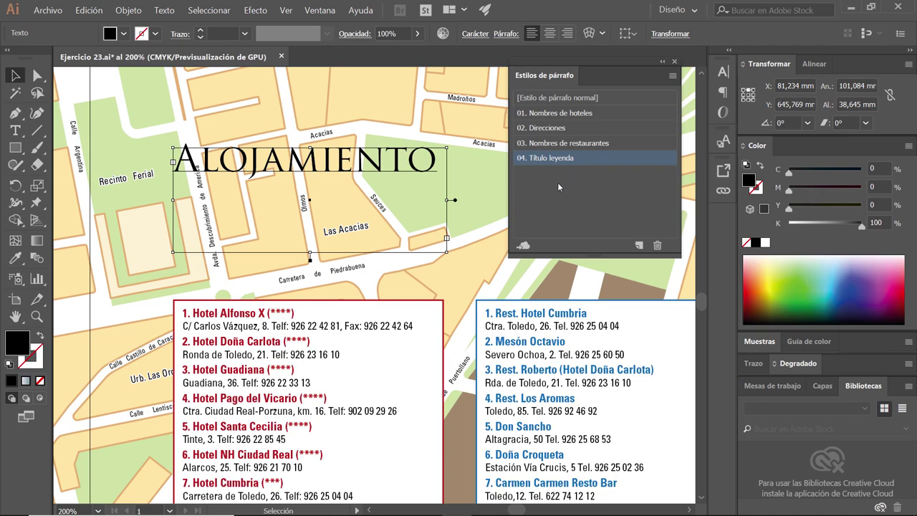
pyautogui.hotkey('alt', 'Tab')
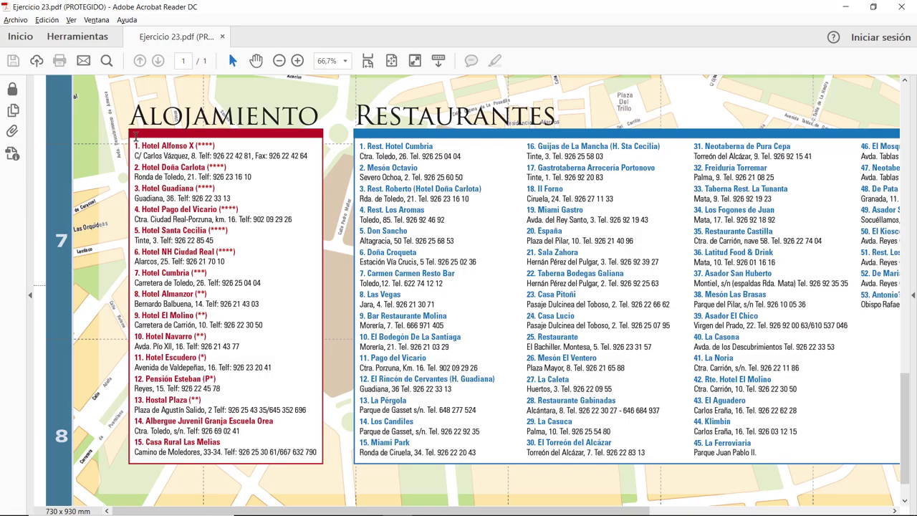
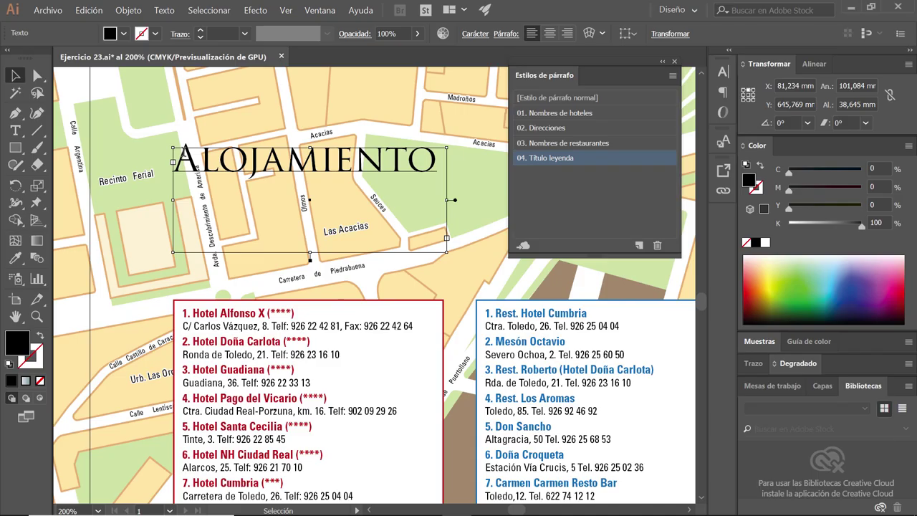
# - Compare with the reference PDF and close the Estilos de párrafo panel
pyautogui.hotkey('alt', 'Tab')
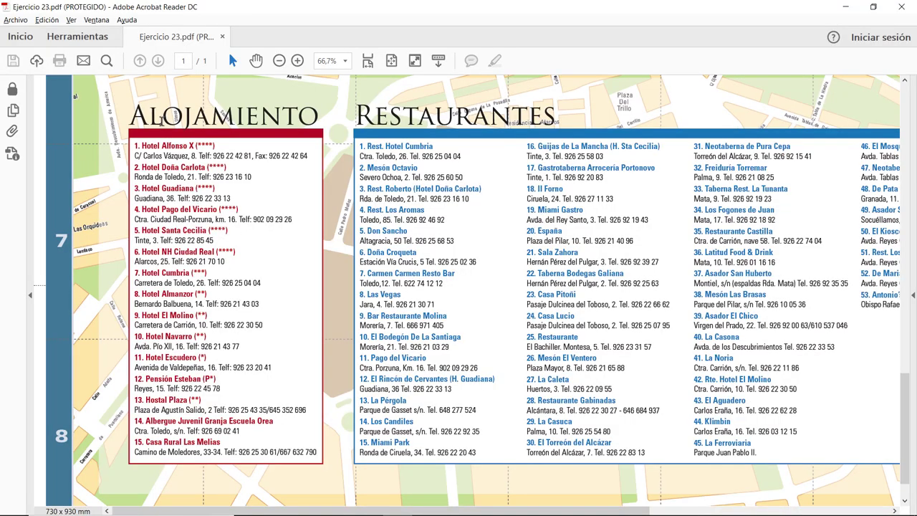
pyautogui.hotkey('alt', 'Tab')
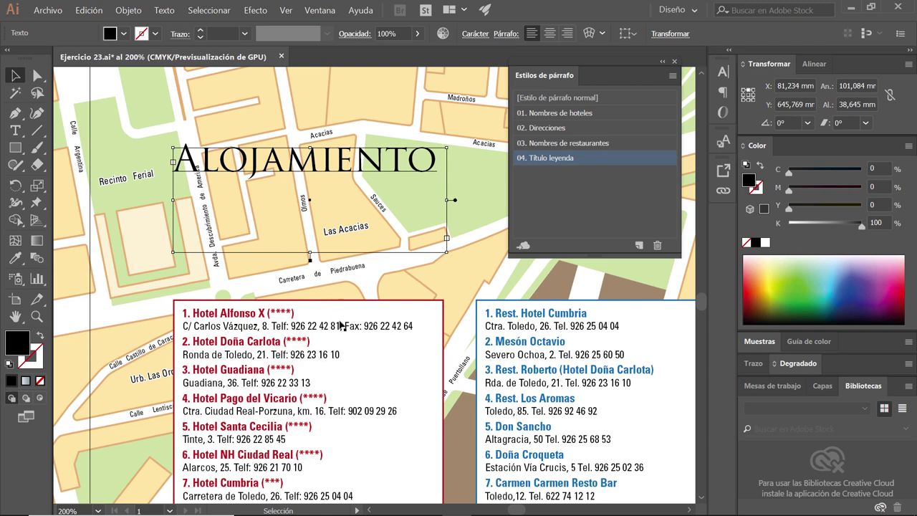
pyautogui.moveTo(371, 338)
pyautogui.mouseDown()
pyautogui.moveTo(379, 321)
pyautogui.moveTo(368, 305)
pyautogui.mouseUp()
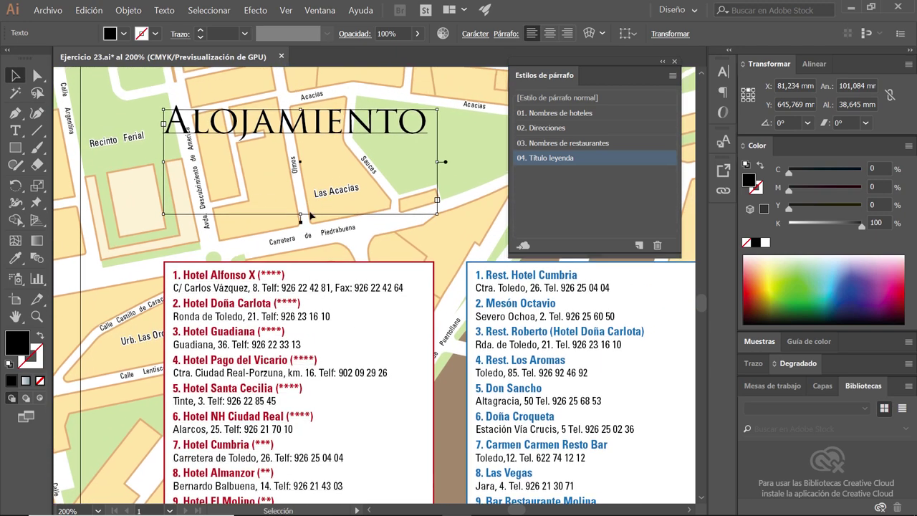
pyautogui.click(674, 61)
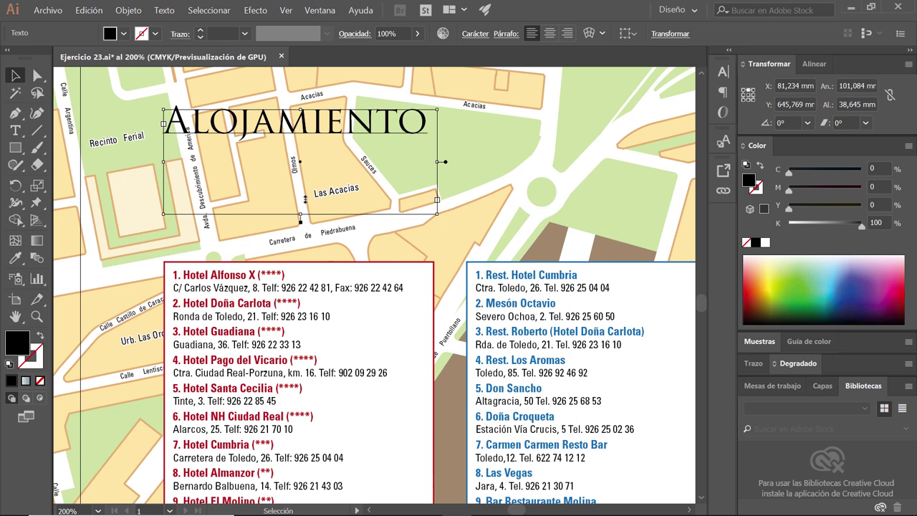
# - Fit the Alojamiento title frame to its lettering, about 22 mm tall
pyautogui.moveTo(305, 200); pyautogui.dragTo(313, 168)
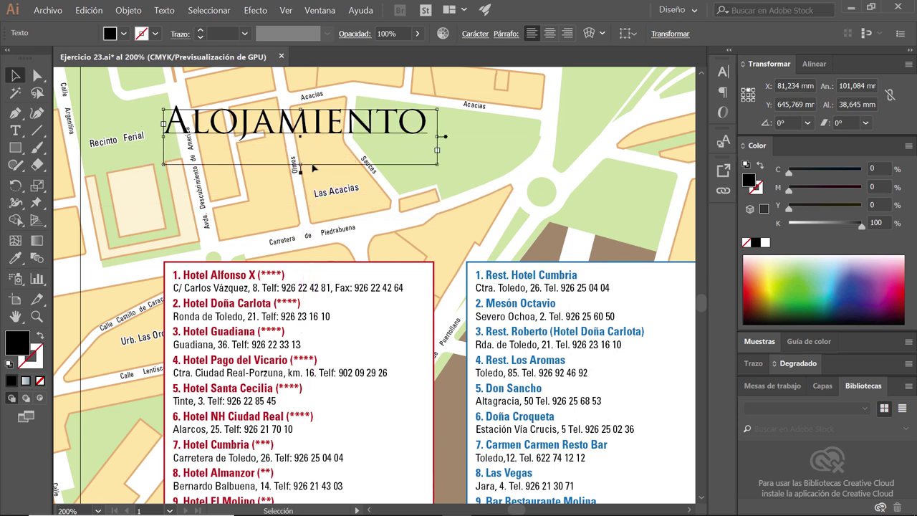
pyautogui.doubleClick(301, 170)
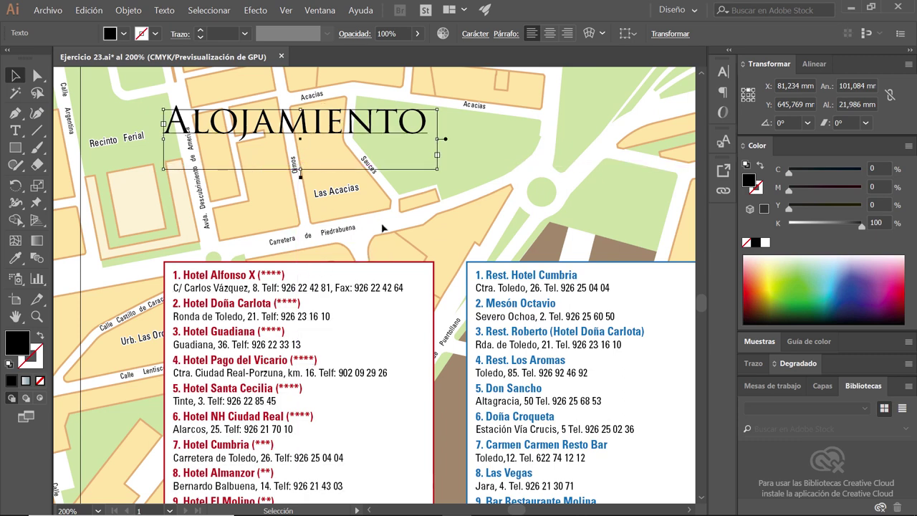
pyautogui.moveTo(383, 228)
pyautogui.mouseDown()
pyautogui.moveTo(351, 229)
pyautogui.moveTo(354, 196)
pyautogui.moveTo(352, 225)
pyautogui.mouseUp()
pyautogui.click(330, 14)
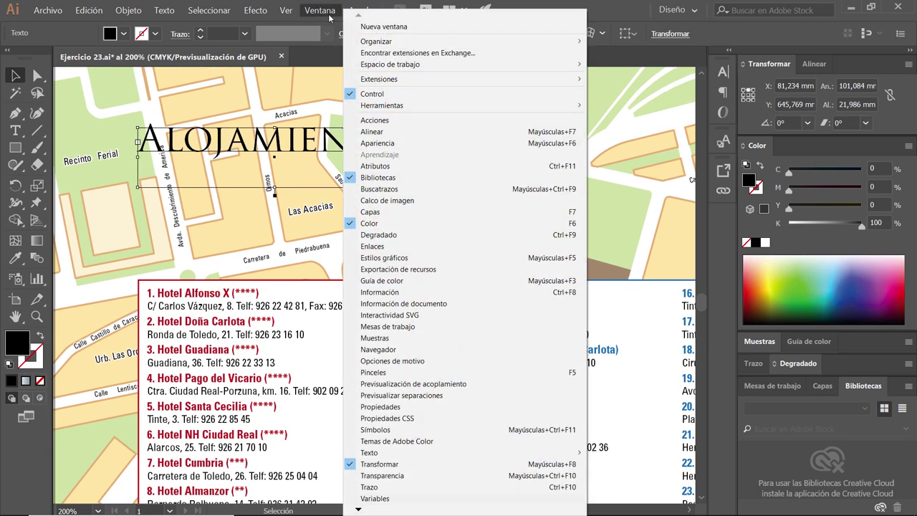
# - In the Apariencia panel, add a new fill to the Alojamiento title and remove the duplicate
pyautogui.click(412, 144)
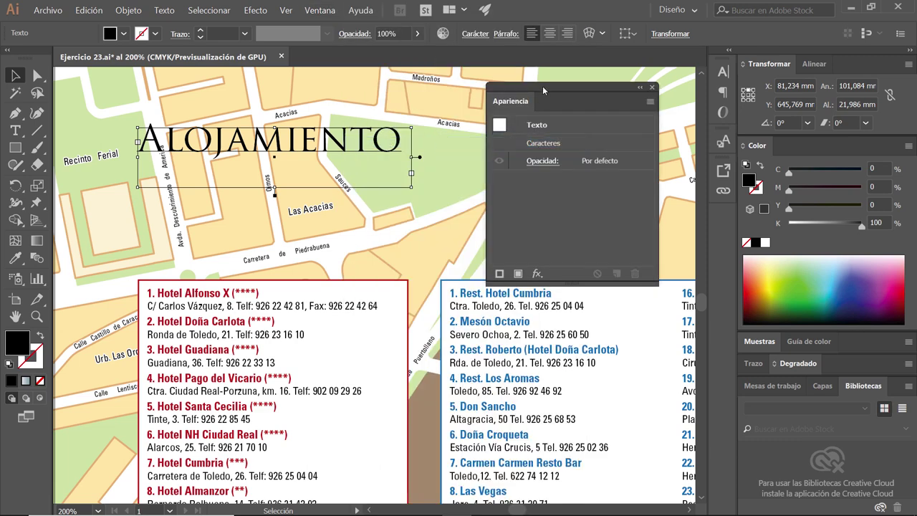
pyautogui.moveTo(543, 87); pyautogui.dragTo(528, 75)
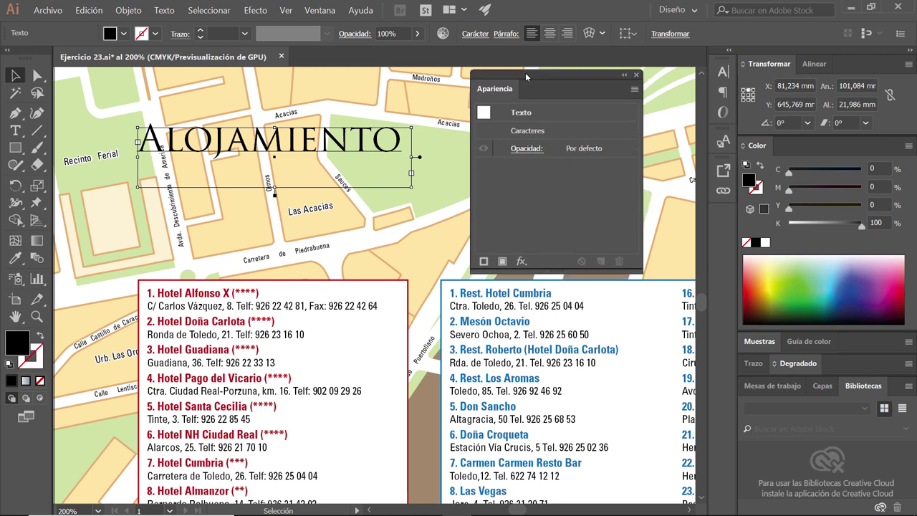
pyautogui.click(503, 262)
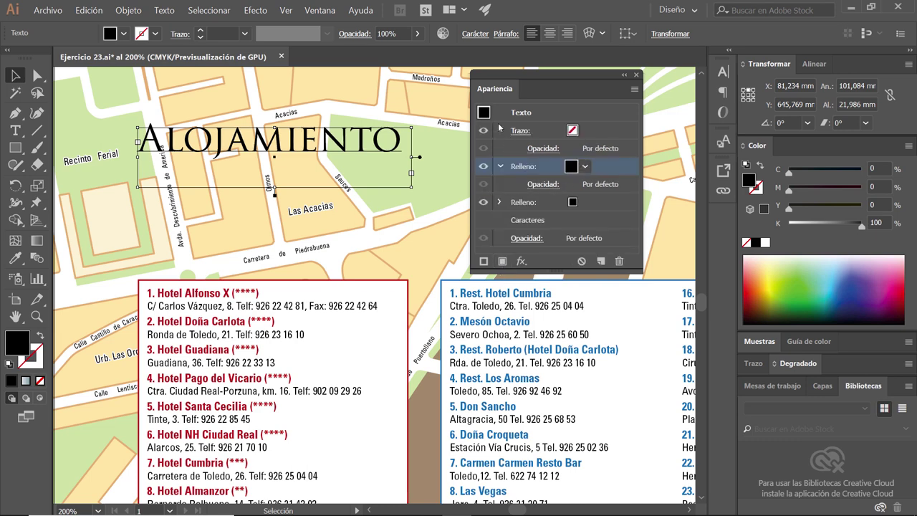
pyautogui.click(500, 166)
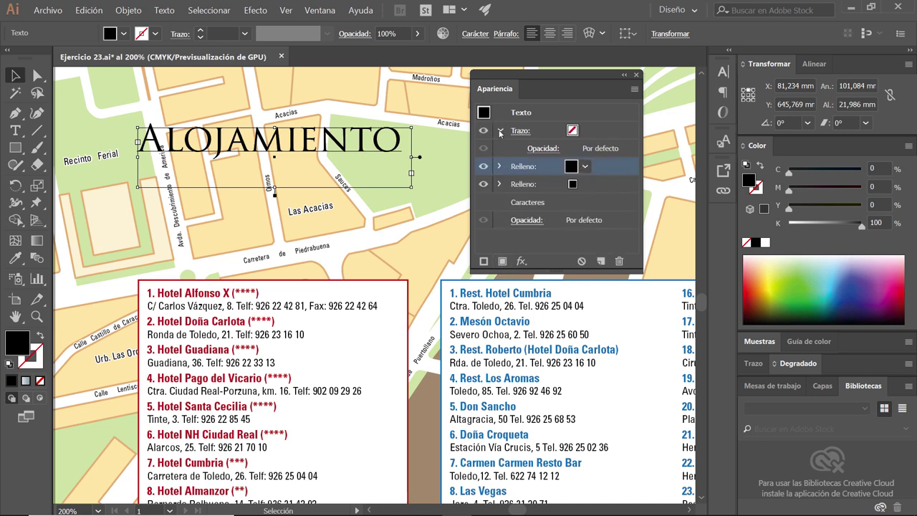
pyautogui.click(501, 132)
pyautogui.click(545, 166)
pyautogui.click(619, 260)
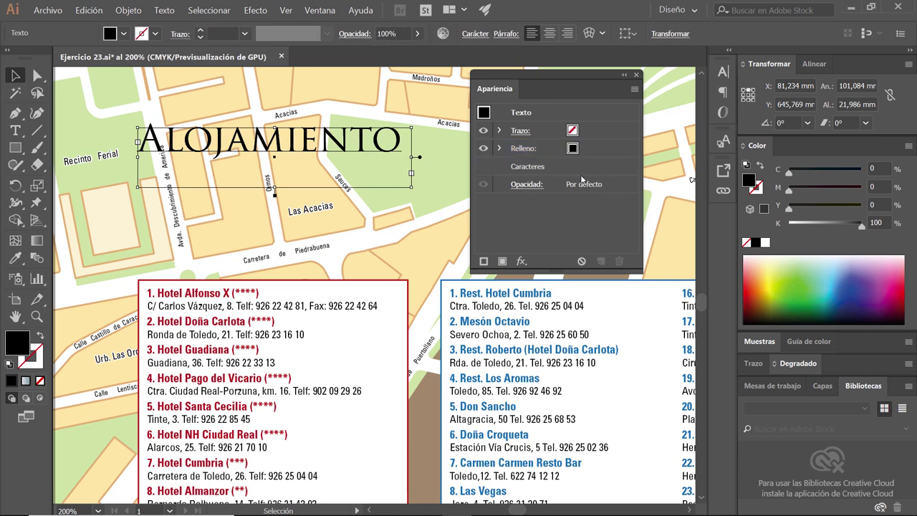
# - Make the remaining fill red and layer it beneath the Caracteres row
pyautogui.click(574, 150)
pyautogui.click(586, 149)
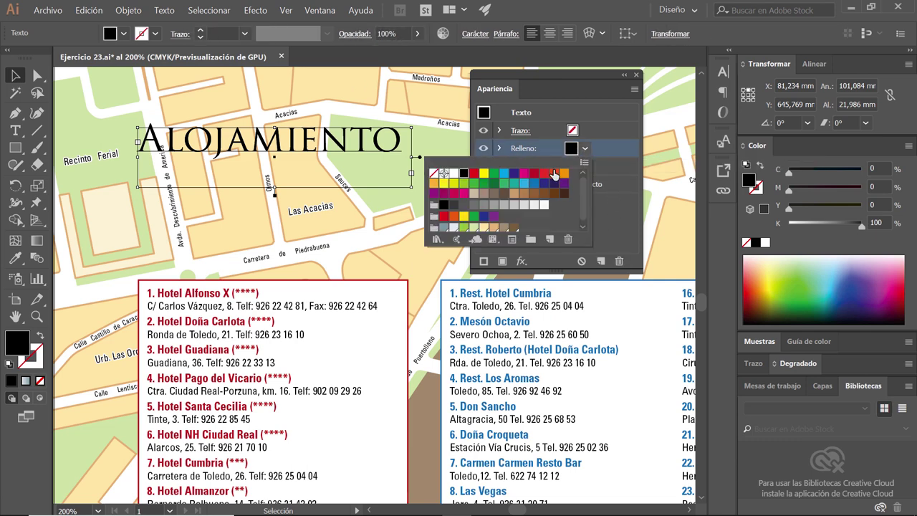
pyautogui.click(534, 174)
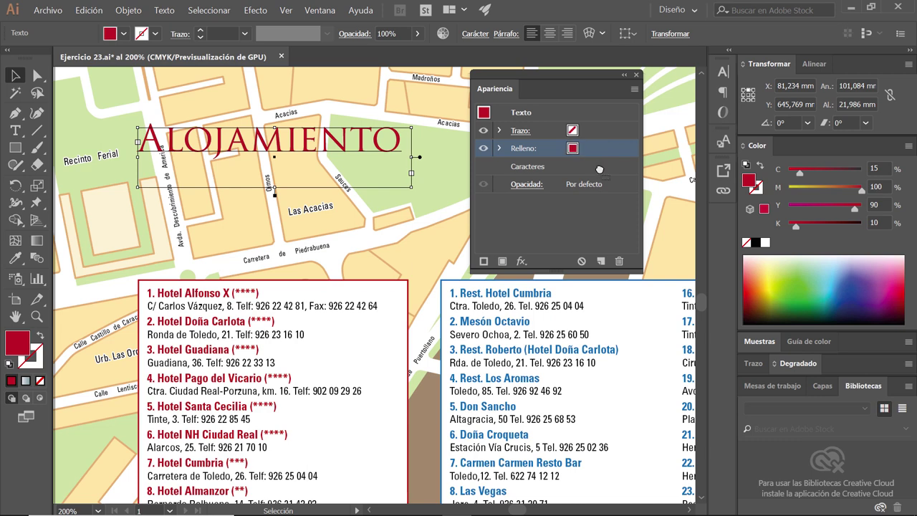
pyautogui.moveTo(605, 153); pyautogui.dragTo(600, 170)
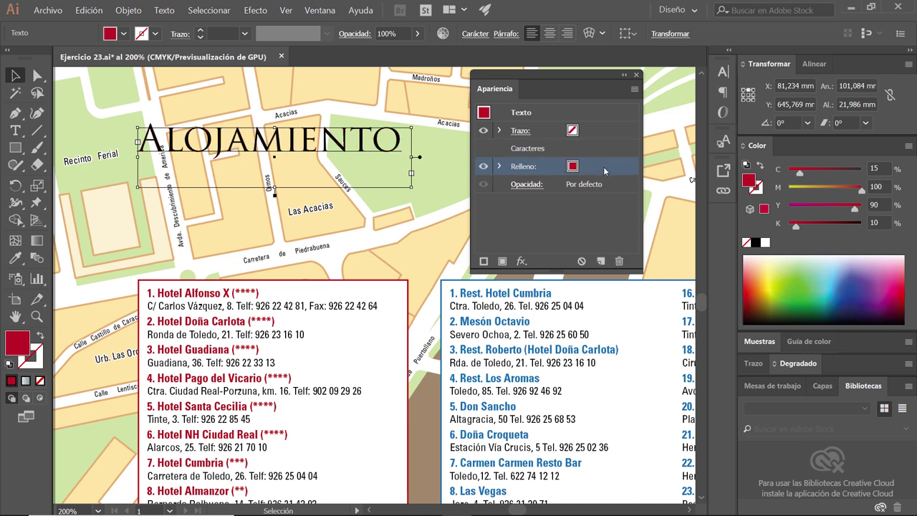
pyautogui.click(596, 167)
pyautogui.click(255, 10)
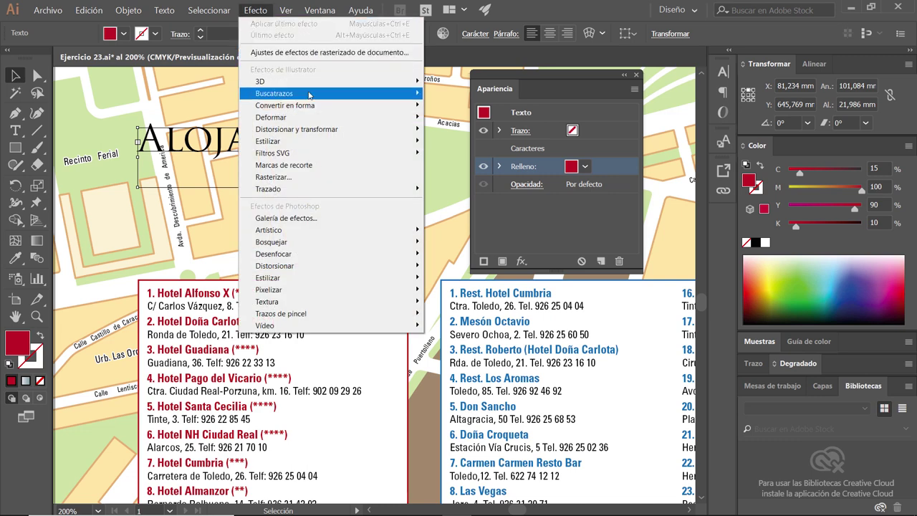
pyautogui.moveTo(285, 106)
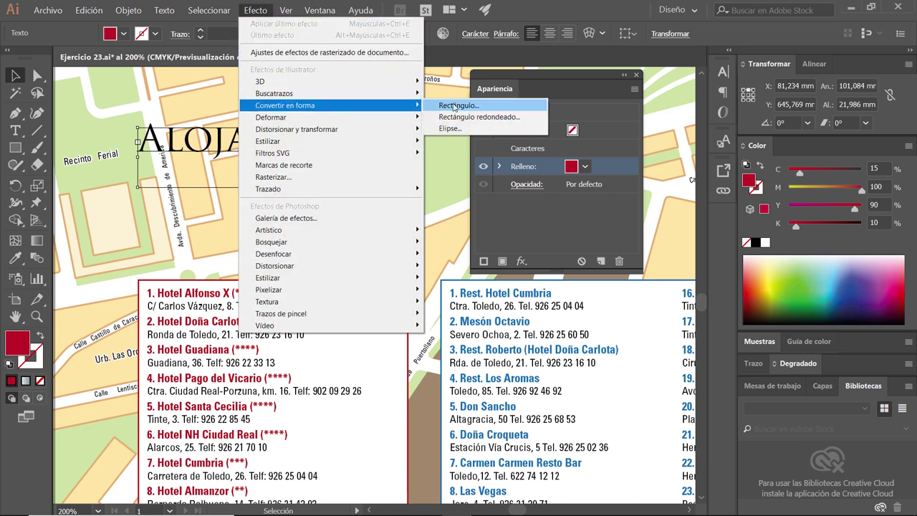
# - Apply a relative Rectángulo shape to the red fill: extra width 0 mm, extra height -8 mm
pyautogui.click(454, 106)
pyautogui.click(378, 348)
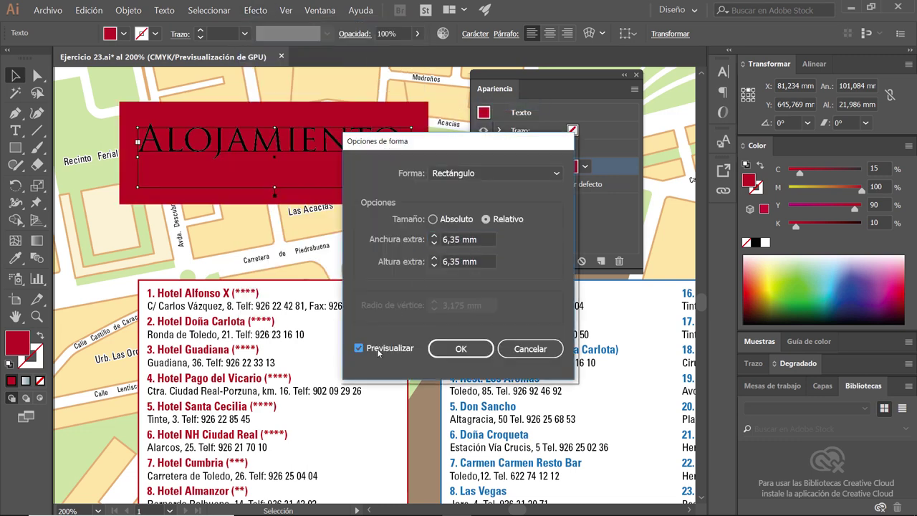
pyautogui.moveTo(455, 143); pyautogui.dragTo(440, 195)
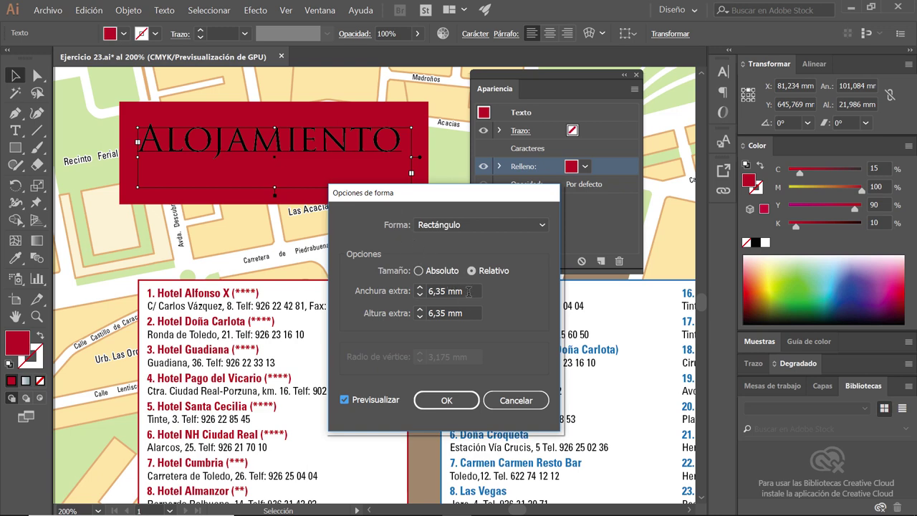
pyautogui.moveTo(469, 291); pyautogui.dragTo(409, 290)
pyautogui.write('0')
pyautogui.press('Tab')
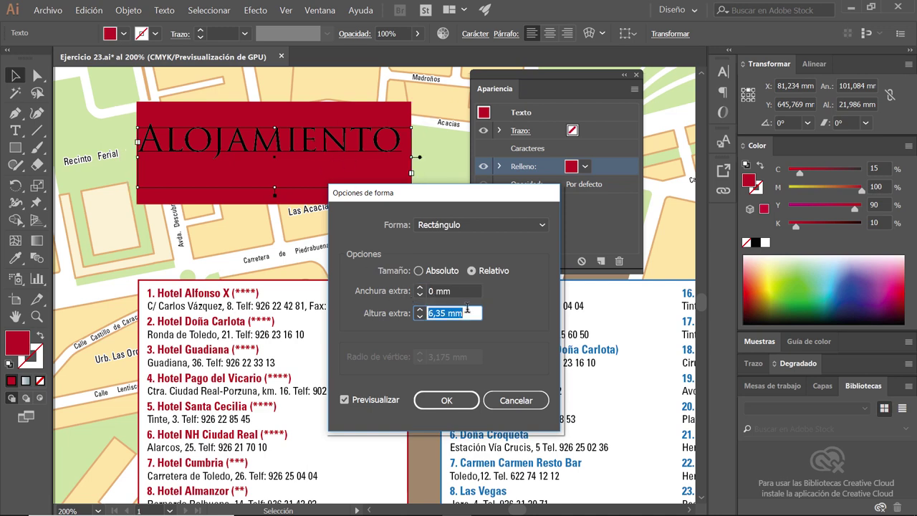
pyautogui.write('-8')
pyautogui.press('Tab')
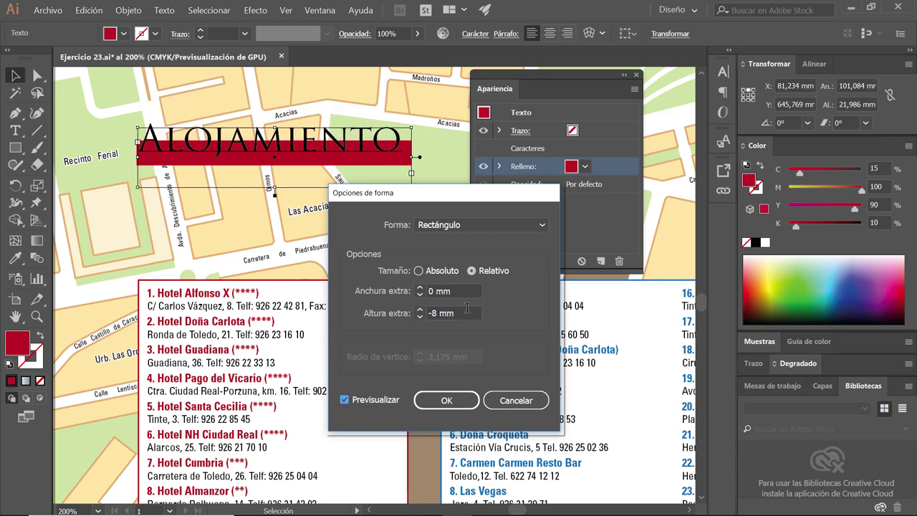
pyautogui.click(460, 399)
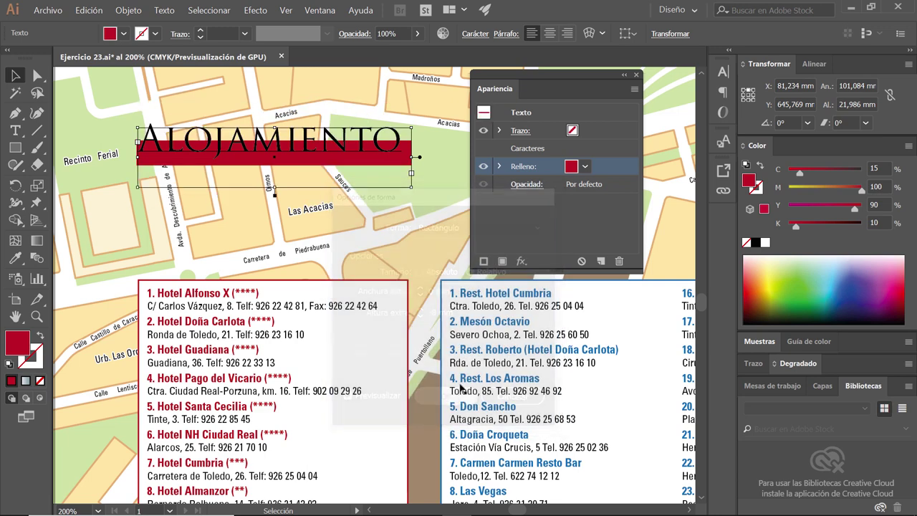
pyautogui.click(499, 166)
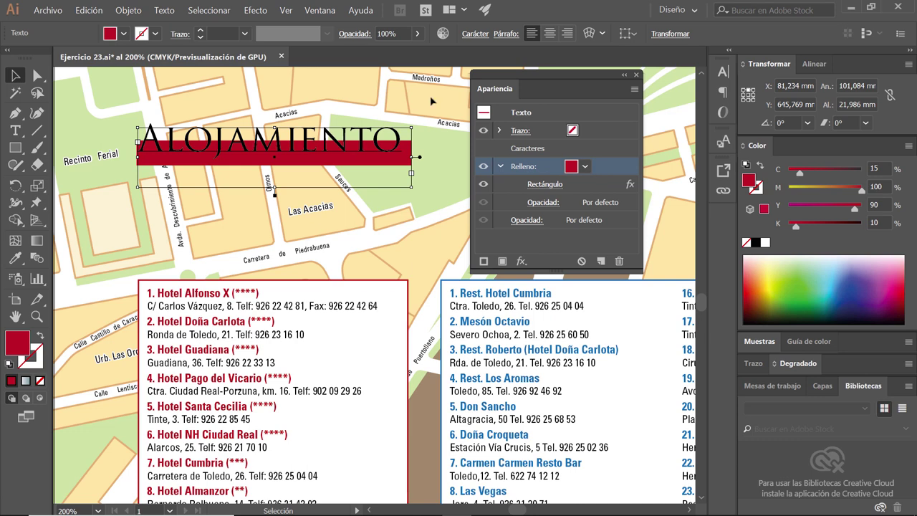
pyautogui.click(256, 9)
pyautogui.moveTo(297, 129)
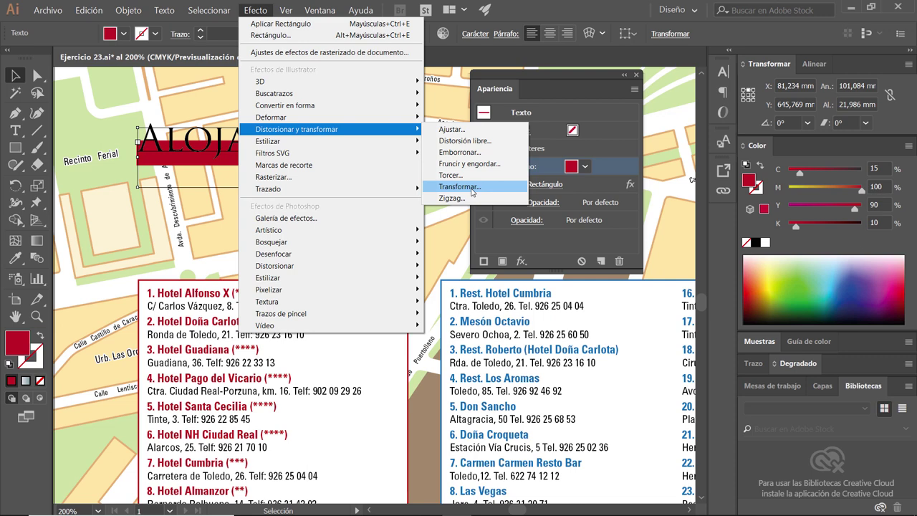
# - Add a Transformar effect moving the red fill 6 mm vertically, below the lettering
pyautogui.click(471, 189)
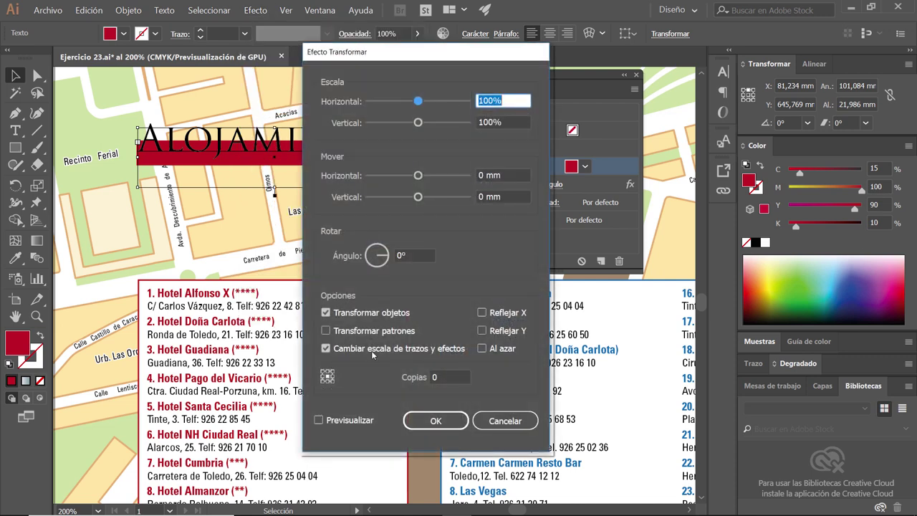
pyautogui.click(342, 421)
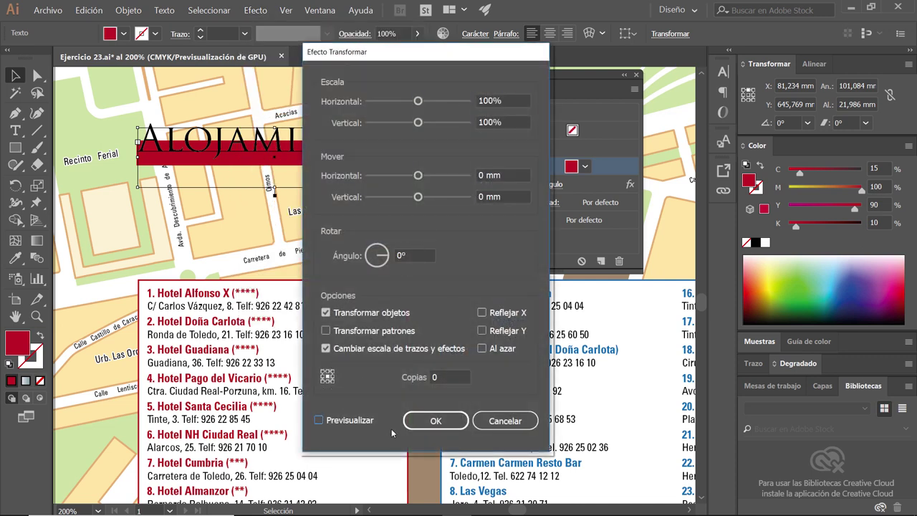
pyautogui.click(319, 421)
pyautogui.tripleClick(501, 196)
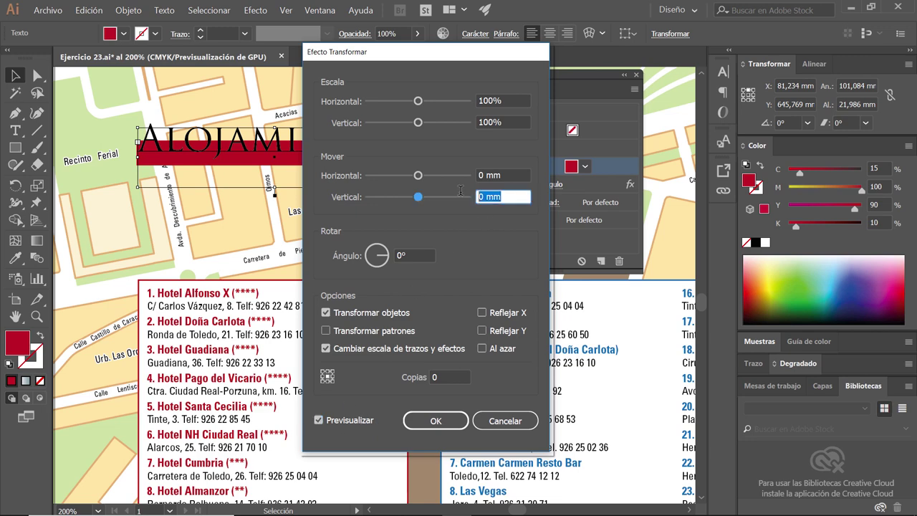
pyautogui.write('6')
pyautogui.press('Tab')
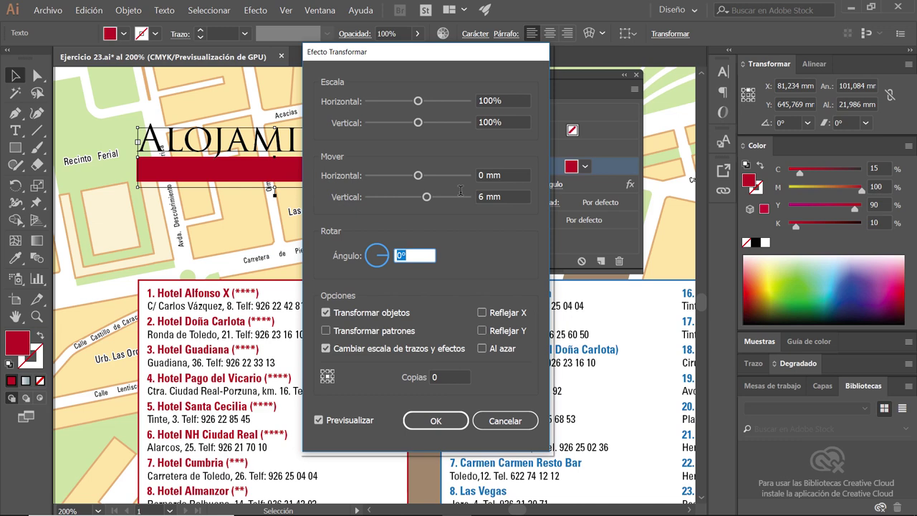
pyautogui.click(435, 421)
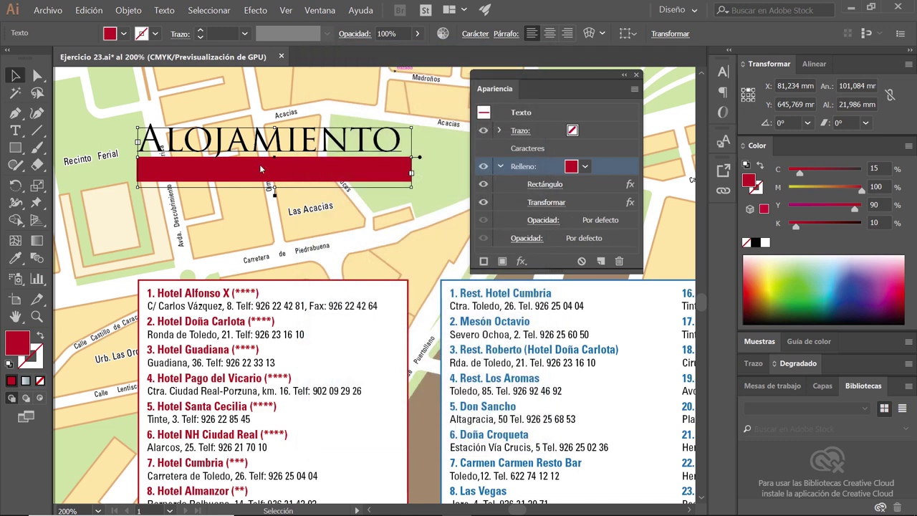
# - Adjust the title frame's height so the red bar becomes a thin band
pyautogui.moveTo(275, 187)
pyautogui.mouseDown()
pyautogui.moveTo(275, 171)
pyautogui.moveTo(274, 193)
pyautogui.mouseUp()
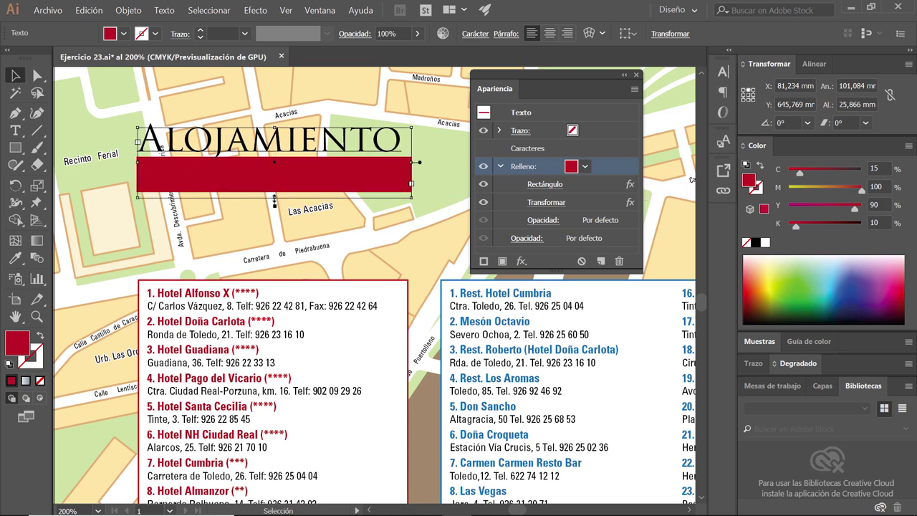
pyautogui.moveTo(275, 196); pyautogui.dragTo(277, 219)
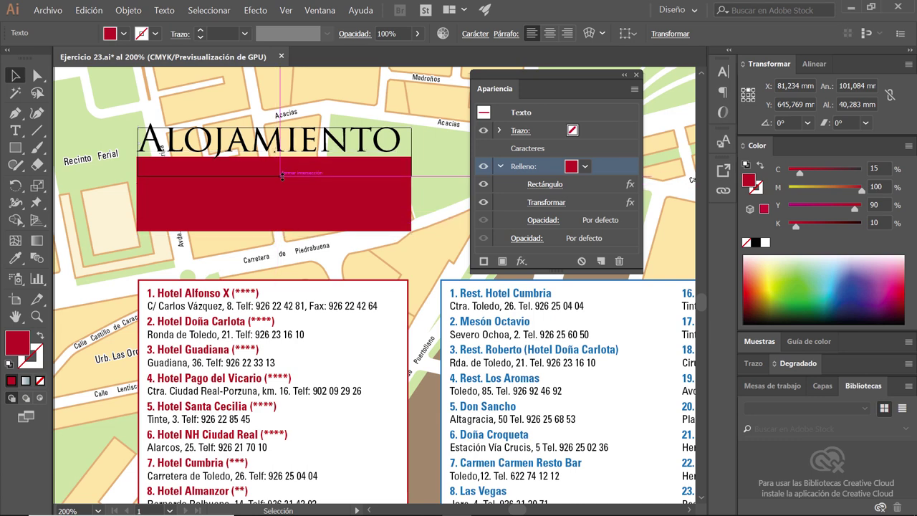
pyautogui.moveTo(277, 219)
pyautogui.mouseDown()
pyautogui.moveTo(278, 160)
pyautogui.moveTo(277, 252)
pyautogui.mouseUp()
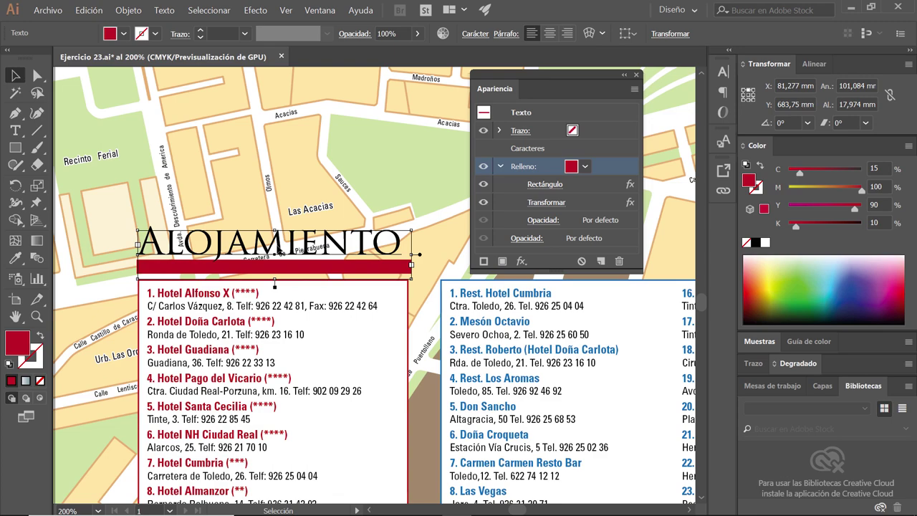
pyautogui.scroll(-1, 281, 254)
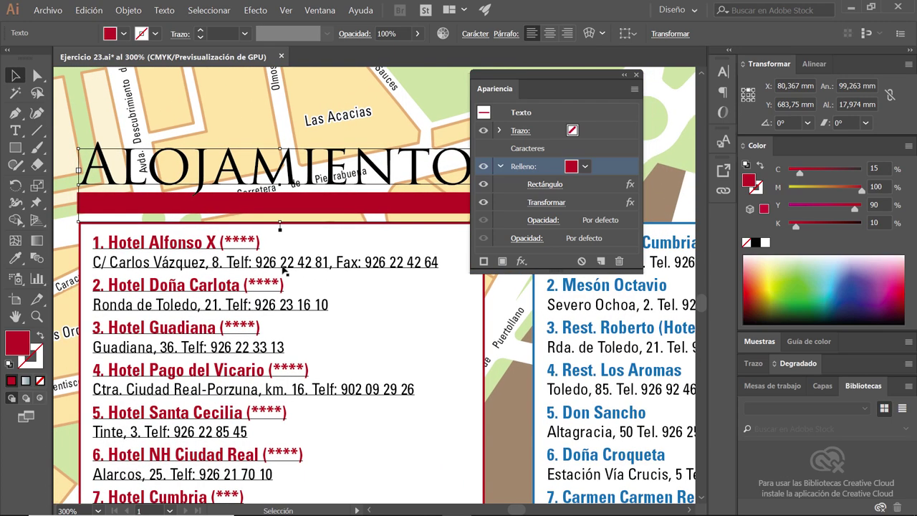
pyautogui.scroll(-1, 287, 276)
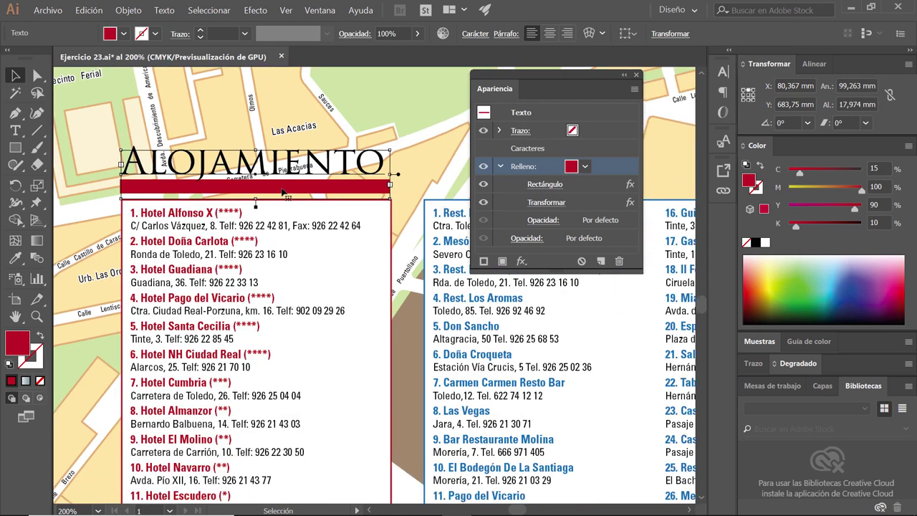
# - Select the ALOJAMIENTO title group with its red bar
pyautogui.click(271, 119)
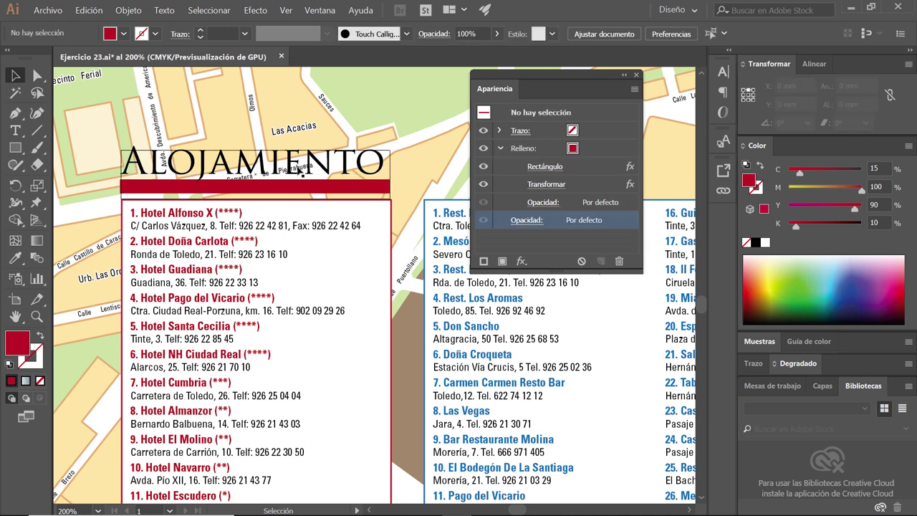
pyautogui.click(242, 231)
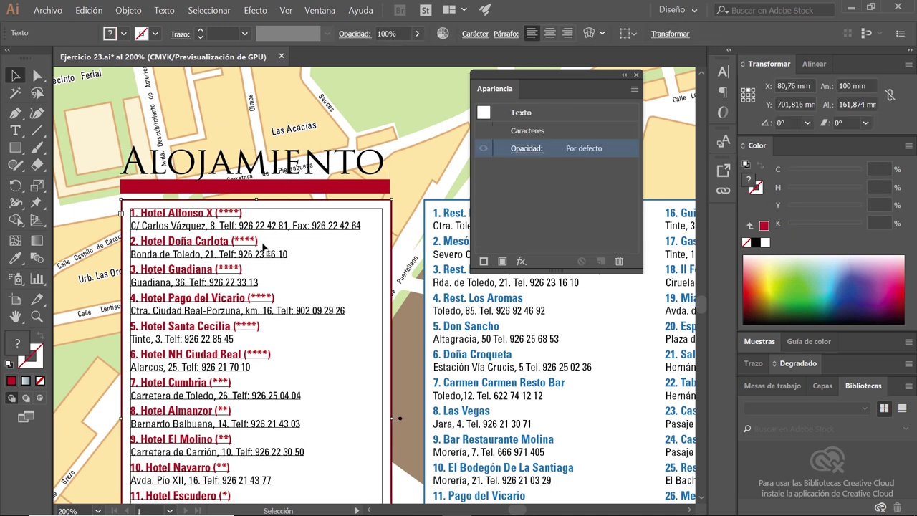
pyautogui.click(250, 169)
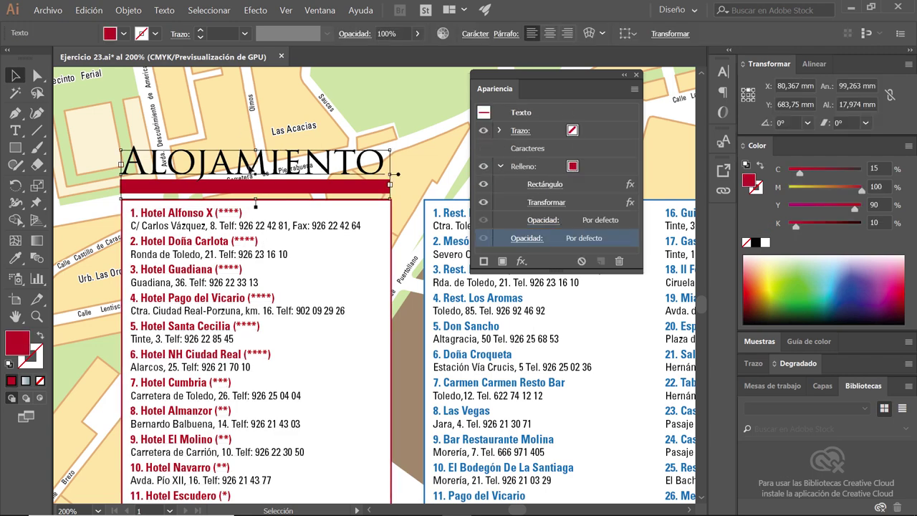
pyautogui.click(165, 10)
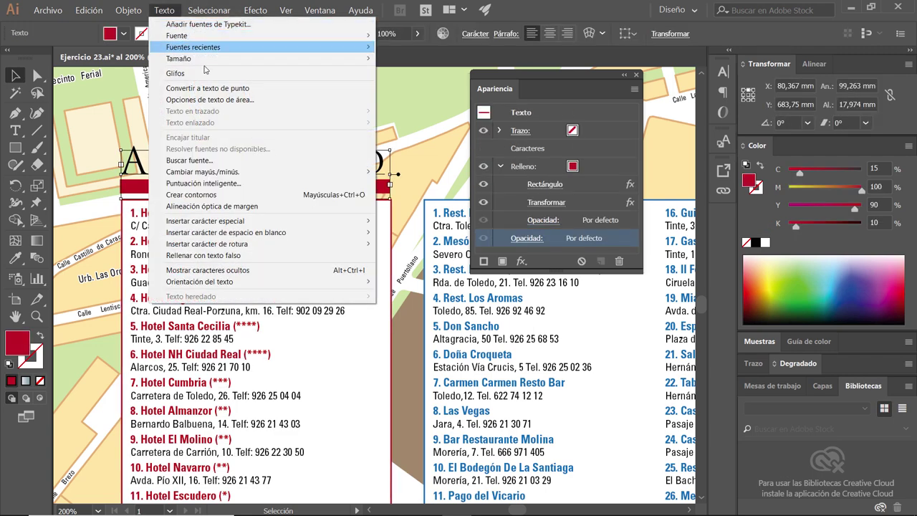
# - Set the title's area text width to 100 mm and left-align it with the hotel list
pyautogui.click(215, 100)
pyautogui.write('100')
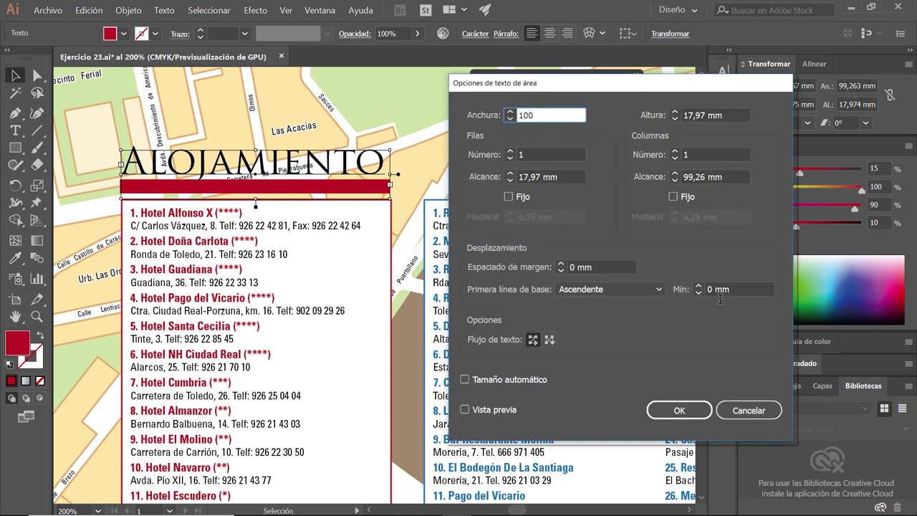
pyautogui.click(666, 410)
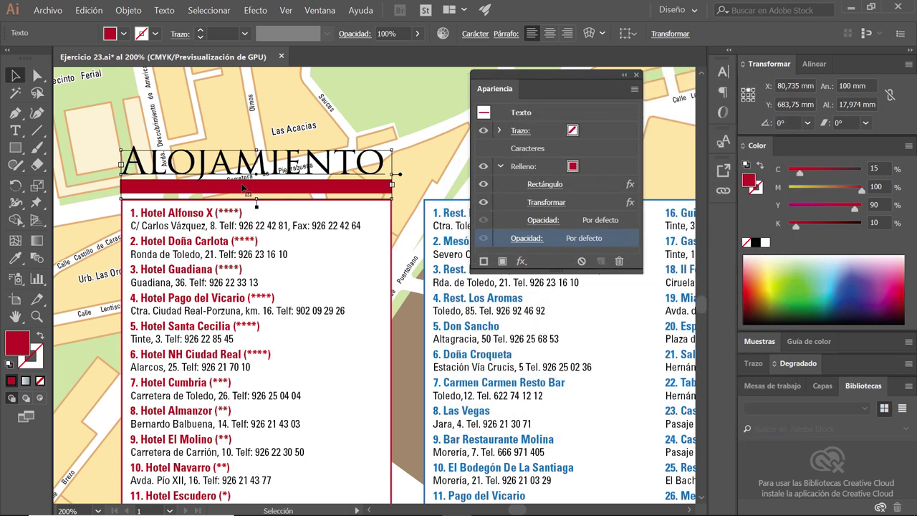
pyautogui.moveTo(202, 181); pyautogui.dragTo(229, 180)
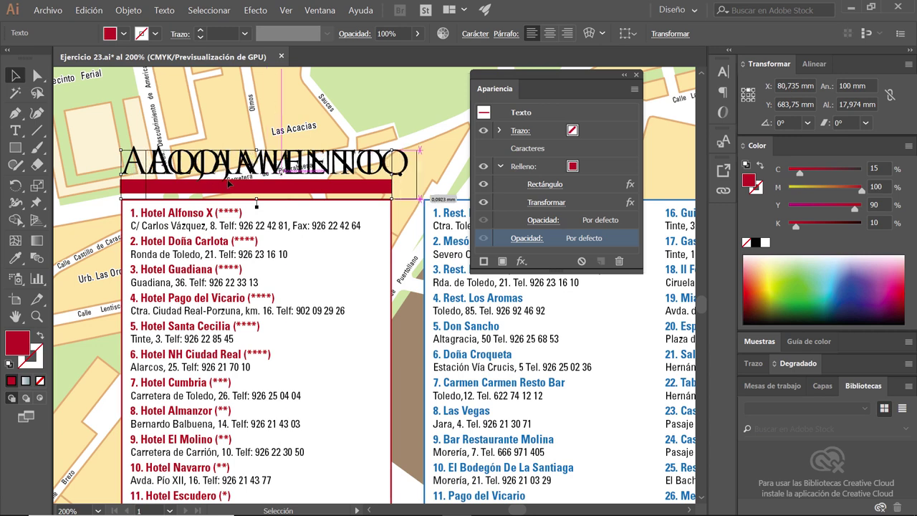
pyautogui.keyDown('shift'); pyautogui.click(170, 254); pyautogui.keyUp('shift')
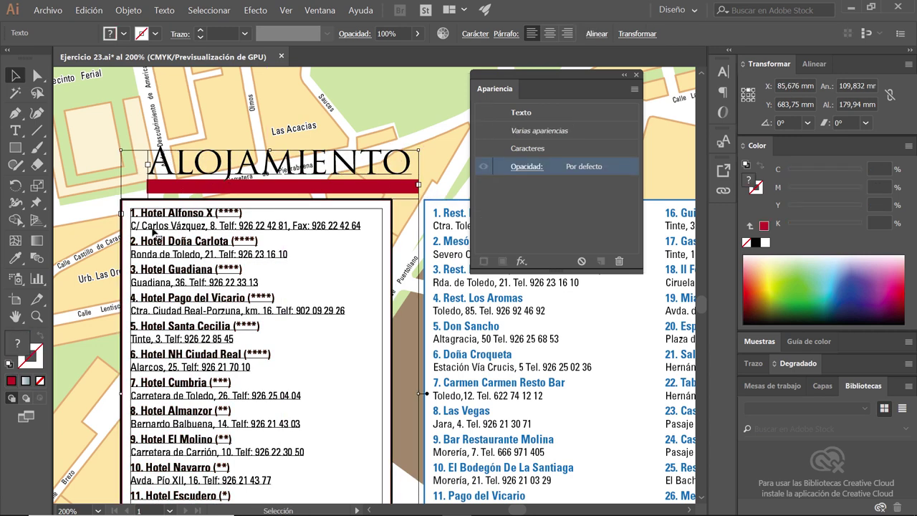
pyautogui.click(597, 34)
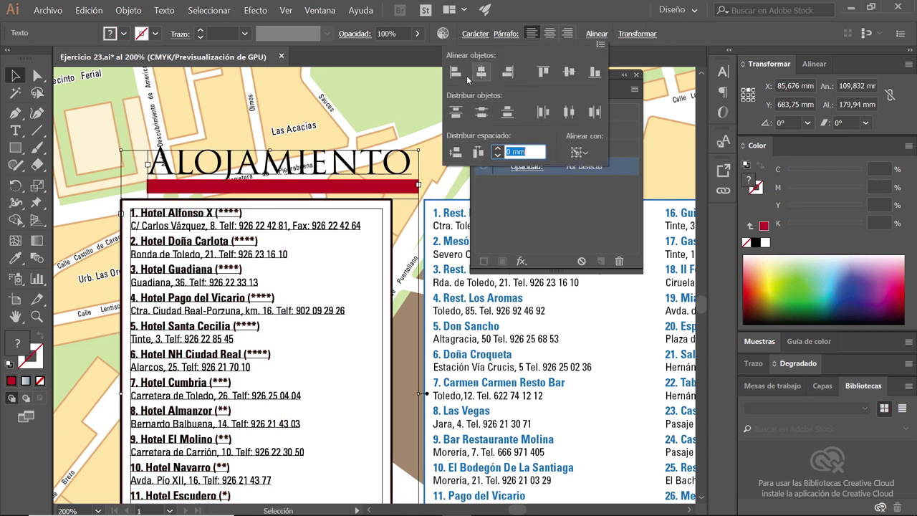
pyautogui.click(455, 71)
pyautogui.click(265, 130)
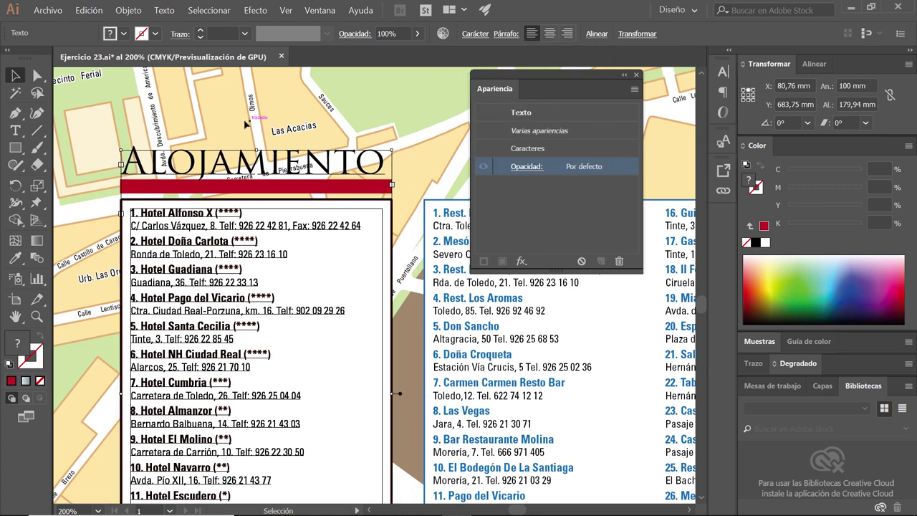
pyautogui.click(411, 362)
# - Nudge the title down onto the list's top edge and compare with the reference PDF
pyautogui.click(334, 209)
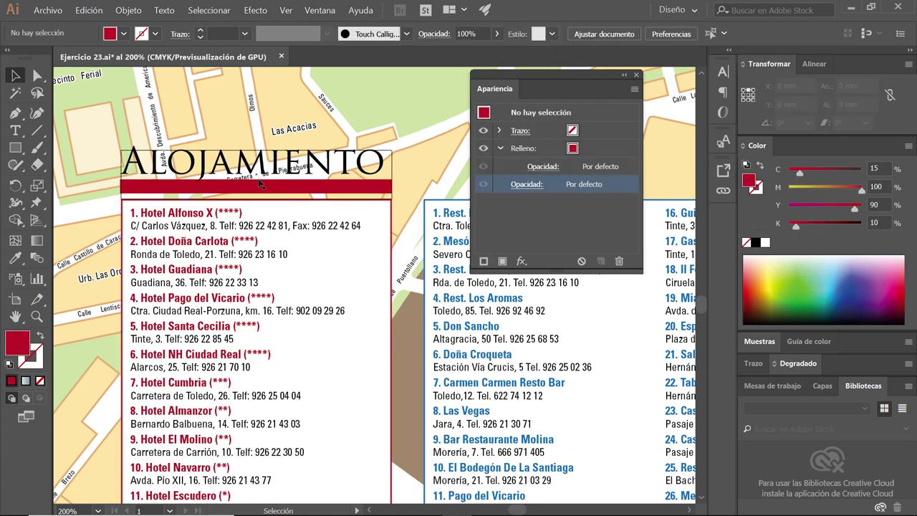
pyautogui.press('Down')
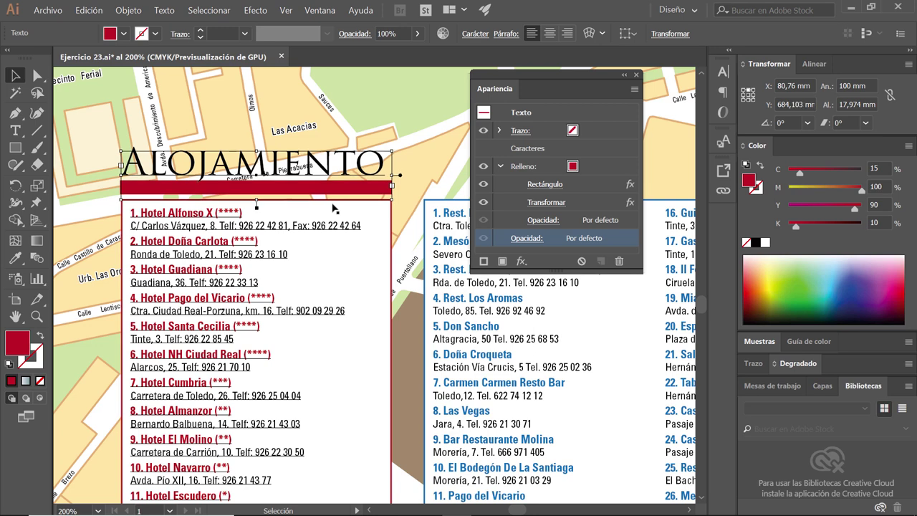
pyautogui.press('Down')
pyautogui.press('Down')
pyautogui.press('Down')
pyautogui.press('Down')
pyautogui.press('Down')
pyautogui.press('Down')
pyautogui.press('Down')
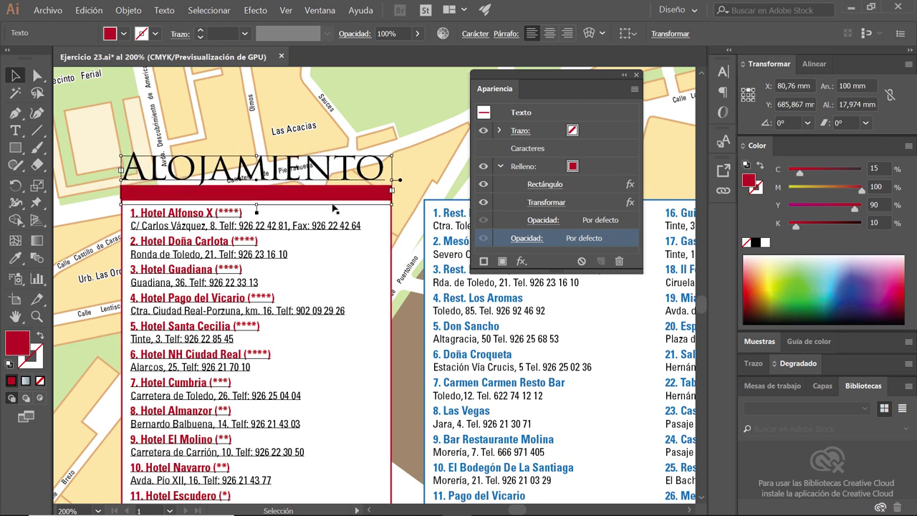
pyautogui.hotkey('ctrl', 'shift', 'a')
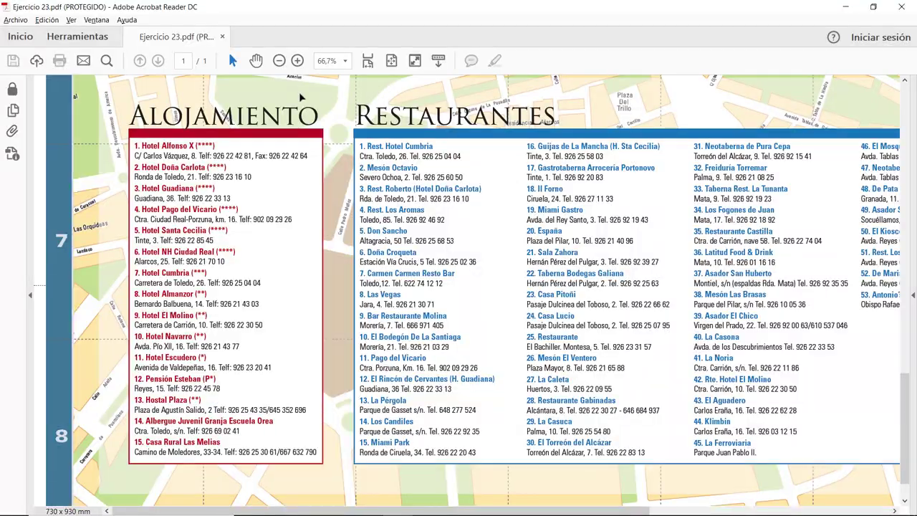
pyautogui.hotkey('alt', 'Tab')
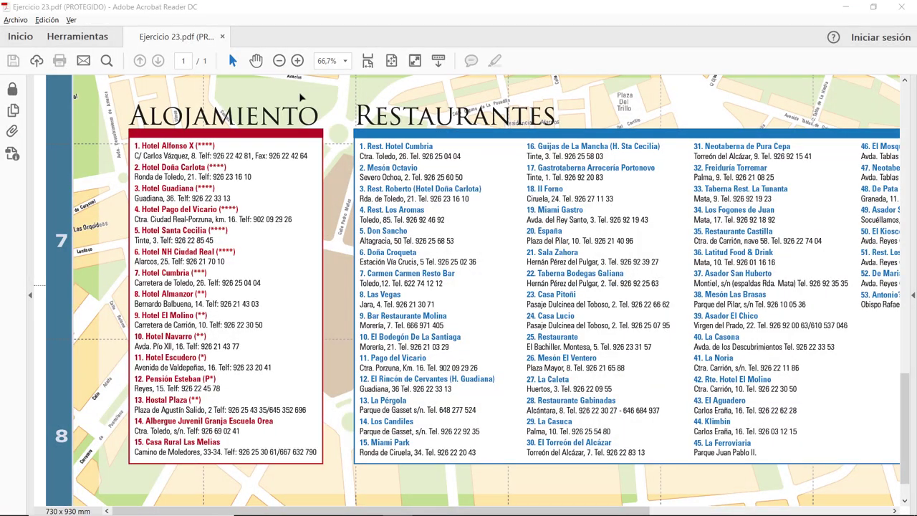
# - Try shortening the title to ALOJ in a narrower box, then undo back to ALOJAMIENTO
pyautogui.click(215, 192)
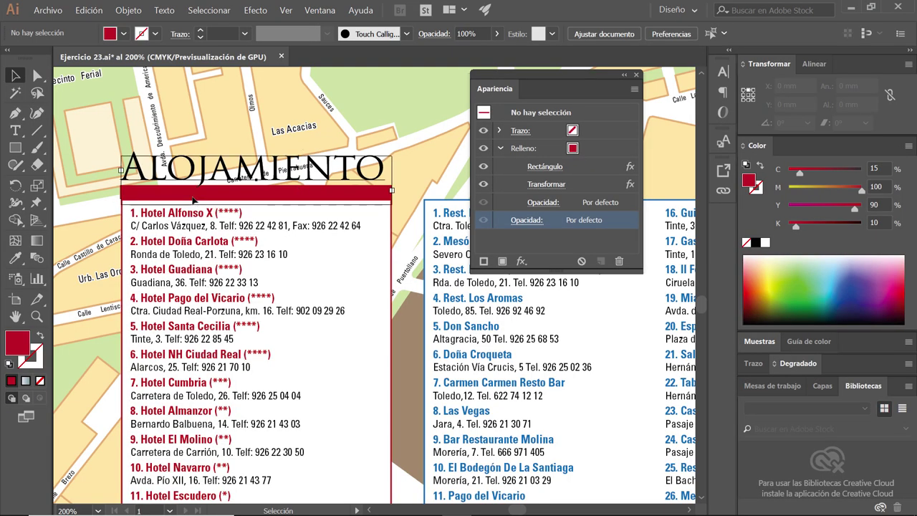
pyautogui.hotkey('ctrl', '-')
pyautogui.moveTo(287, 124)
pyautogui.mouseDown()
pyautogui.moveTo(297, 141)
pyautogui.moveTo(253, 206)
pyautogui.moveTo(165, 188)
pyautogui.mouseUp()
pyautogui.hotkey('ctrl', 'shift', 'a')
pyautogui.doubleClick(257, 199)
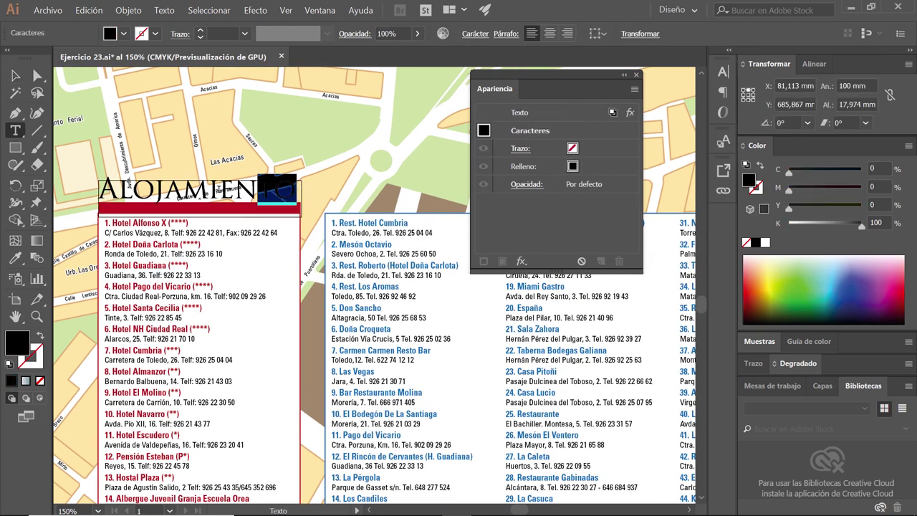
pyautogui.press('BackSpace')
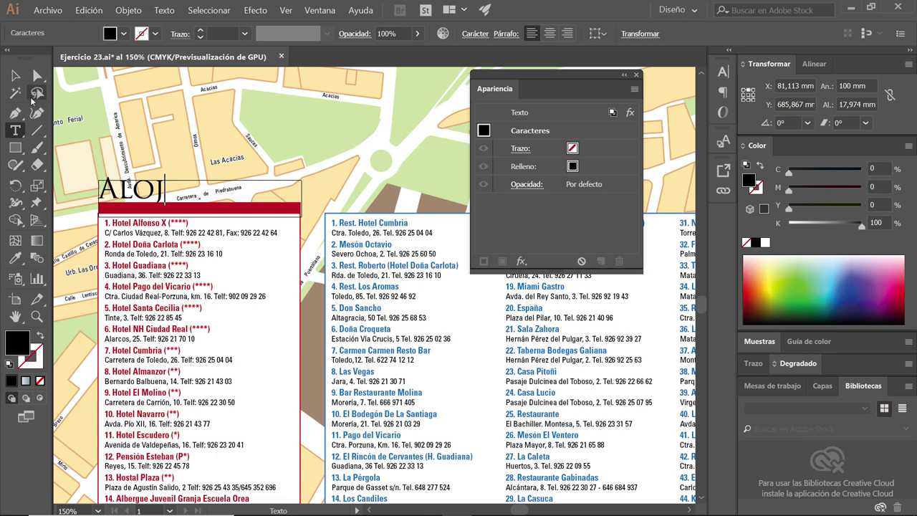
pyautogui.click(15, 75)
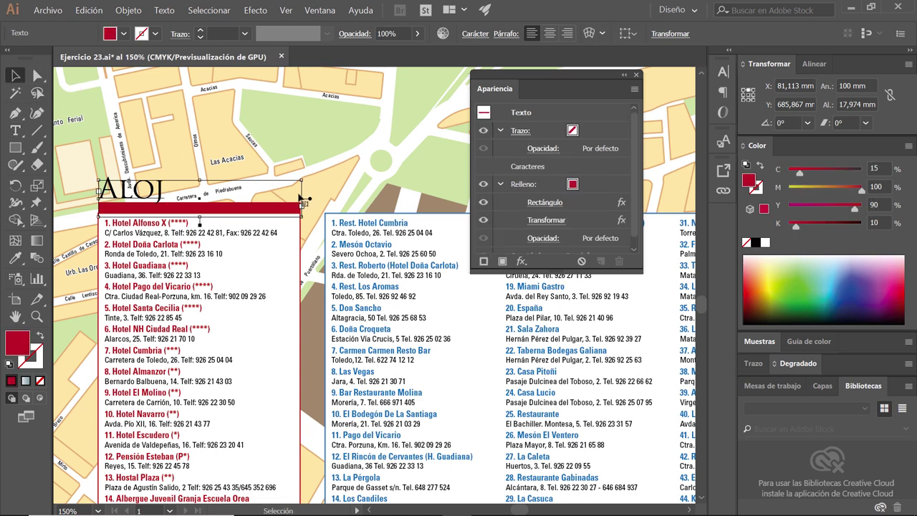
pyautogui.moveTo(301, 198); pyautogui.dragTo(175, 194)
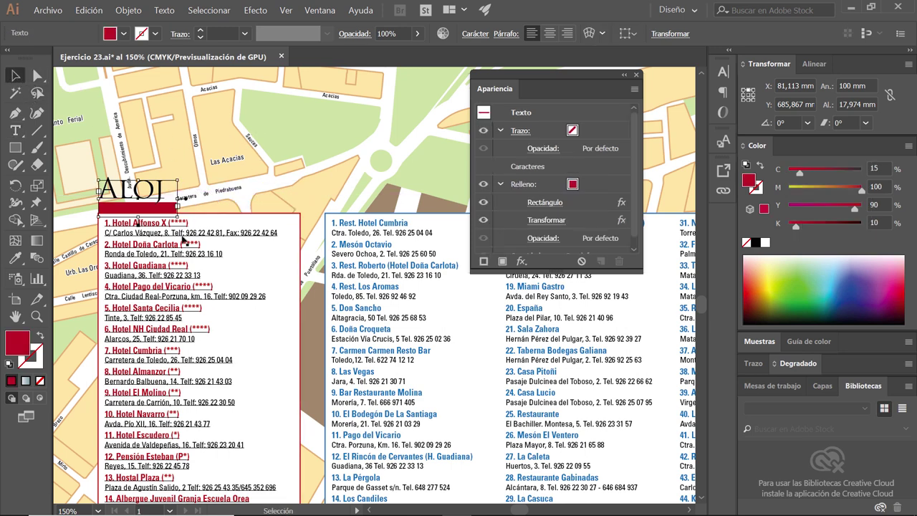
pyautogui.click(163, 220)
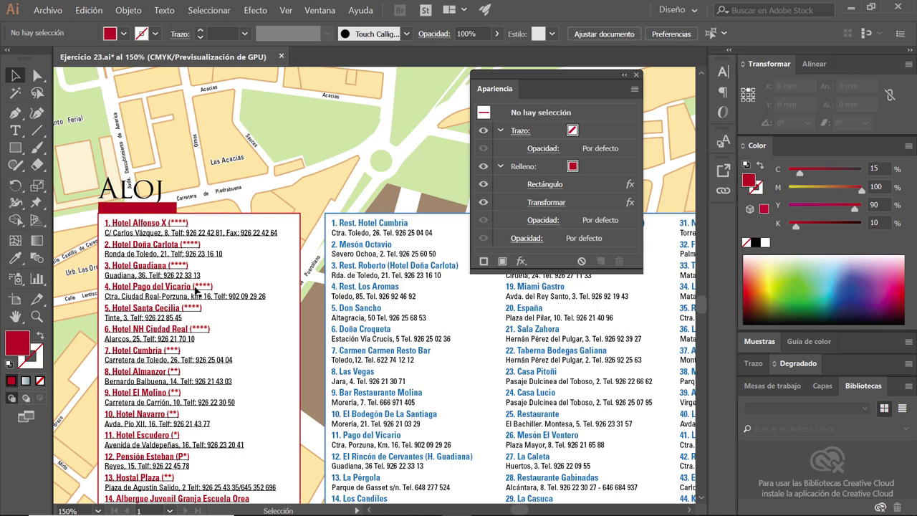
pyautogui.press('ctrl')
pyautogui.hotkey('ctrl', 'z')
pyautogui.hotkey('ctrl', 'z')
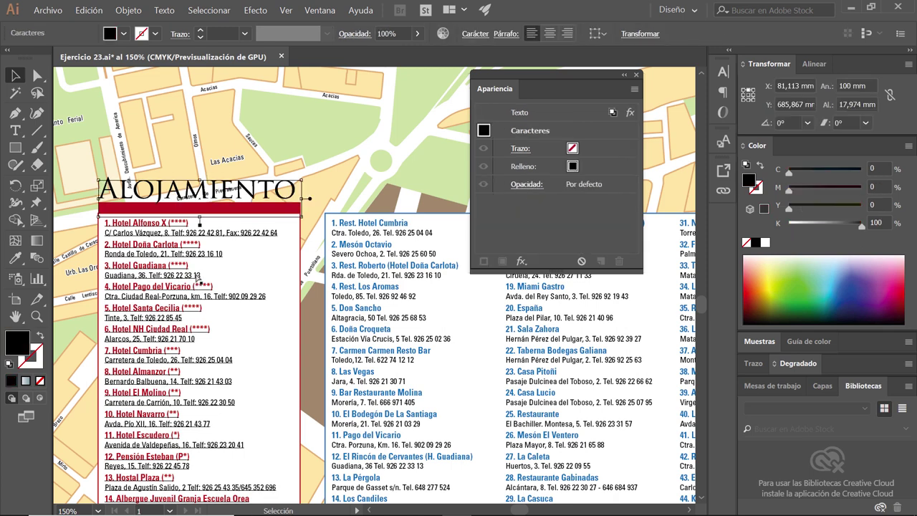
pyautogui.click(334, 162)
# - Realign the title and red bar flush with the hotel list's left edge
pyautogui.moveTo(326, 293)
pyautogui.mouseDown()
pyautogui.moveTo(366, 198)
pyautogui.moveTo(382, 232)
pyautogui.mouseUp()
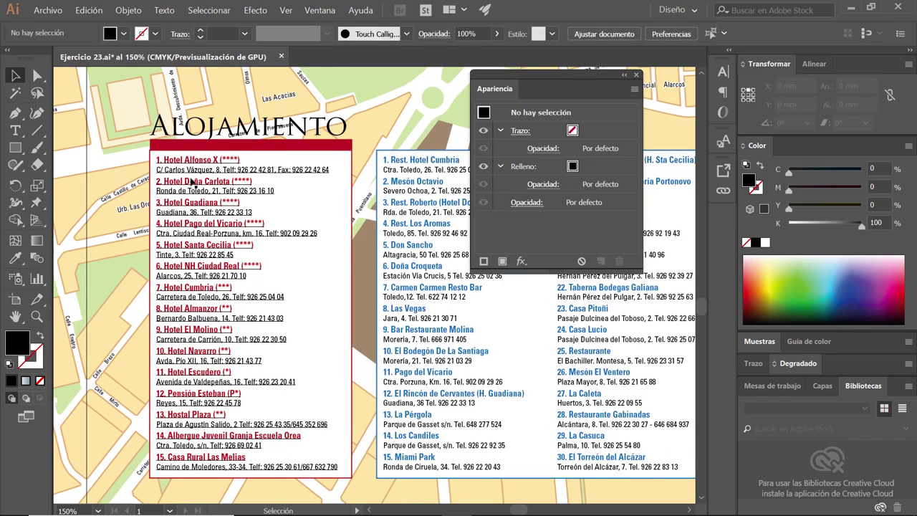
pyautogui.scroll(1, 185, 176)
pyautogui.scroll(1, 236, 174)
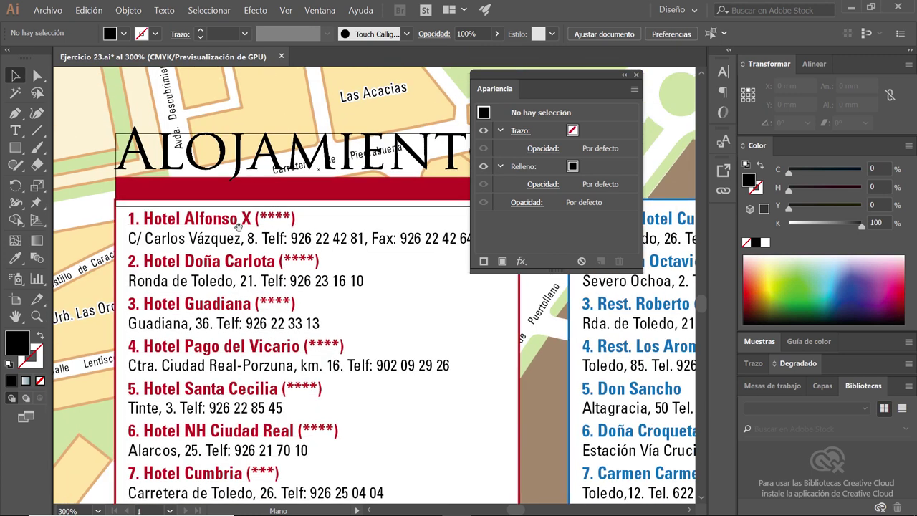
pyautogui.click(247, 173)
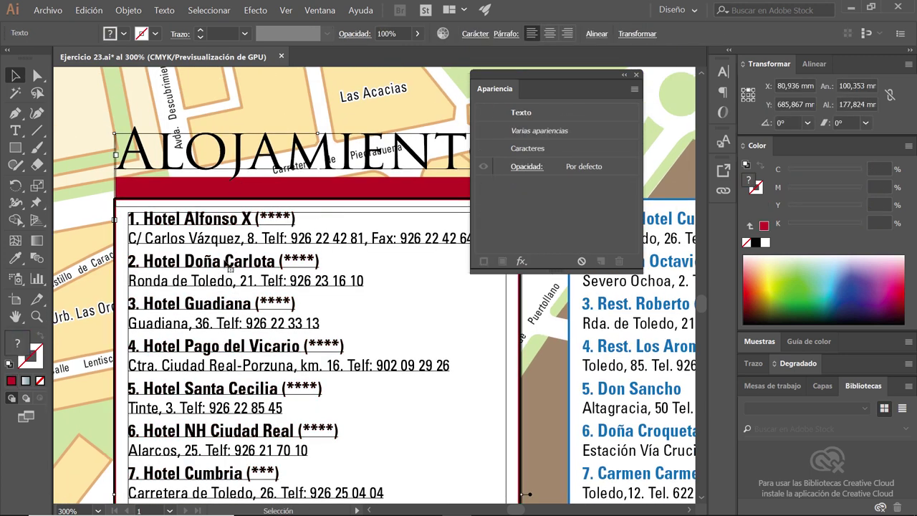
pyautogui.click(594, 34)
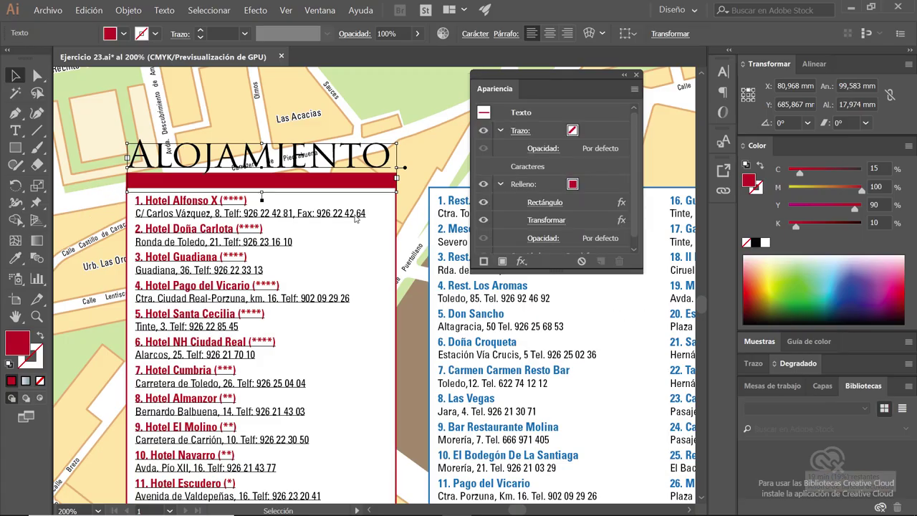
pyautogui.click(287, 104)
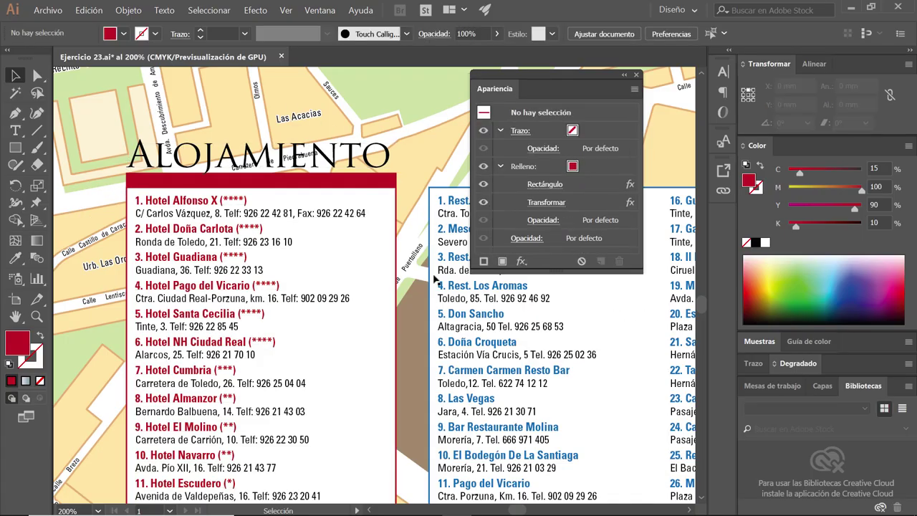
pyautogui.moveTo(497, 314)
pyautogui.mouseDown()
pyautogui.moveTo(382, 335)
pyautogui.moveTo(397, 407)
pyautogui.mouseUp()
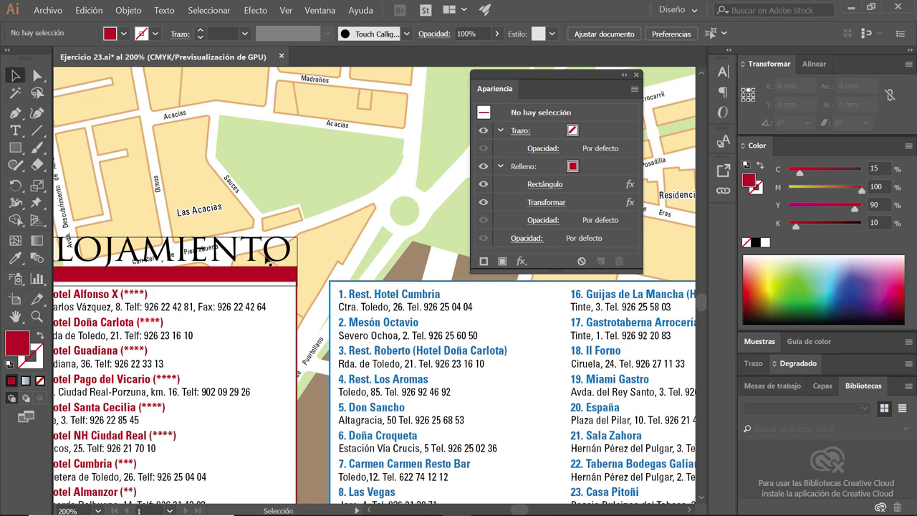
# - Drag a copy of the ALOJAMIENTO heading over the restaurant list and nudge it about 3 mm right
pyautogui.moveTo(161, 263); pyautogui.dragTo(460, 267)
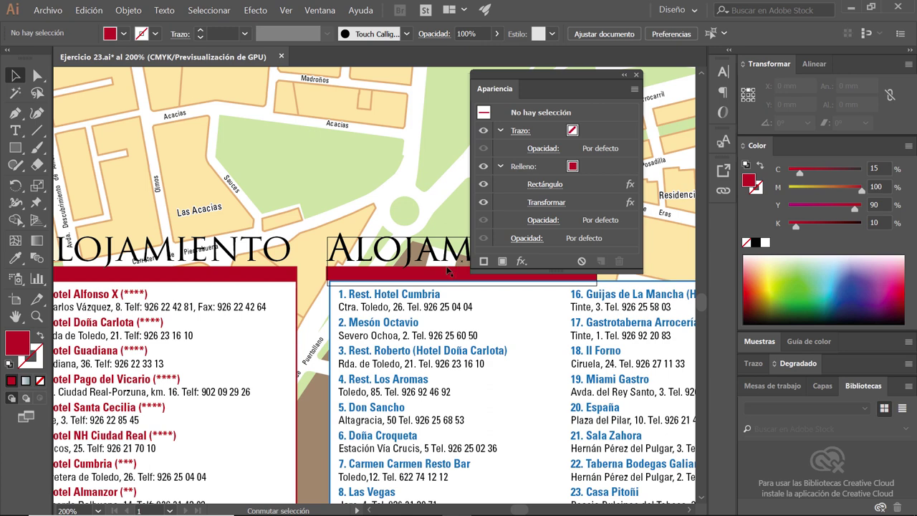
pyautogui.hscroll(3, 316, 330)
pyautogui.scroll(-1, 316, 329)
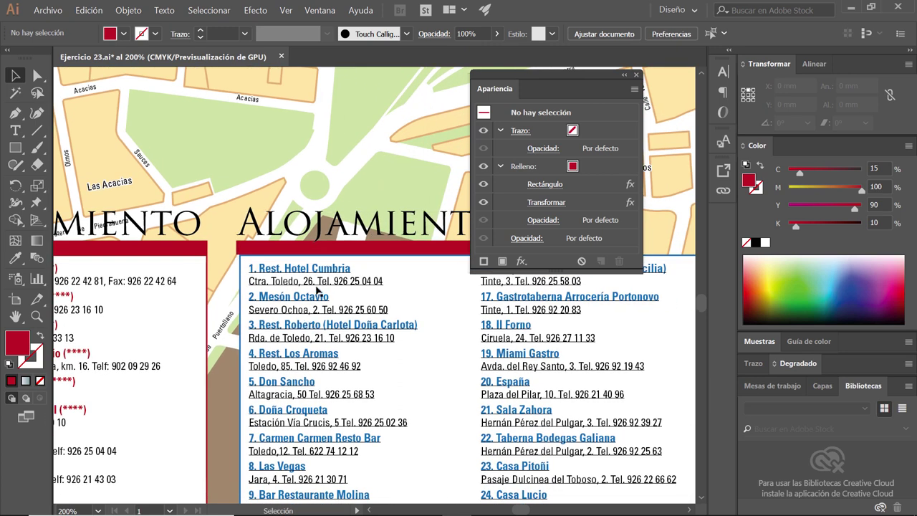
pyautogui.doubleClick(286, 231)
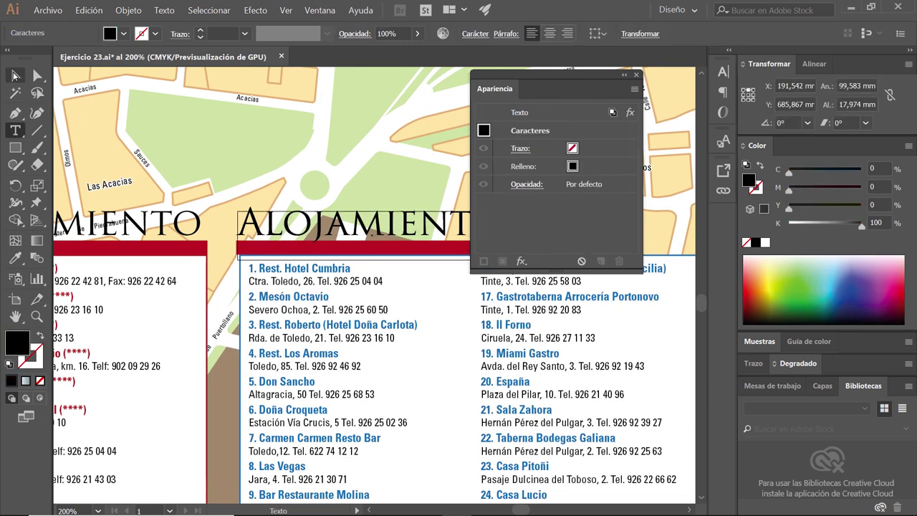
pyautogui.press('Escape')
pyautogui.moveTo(287, 230); pyautogui.dragTo(295, 227)
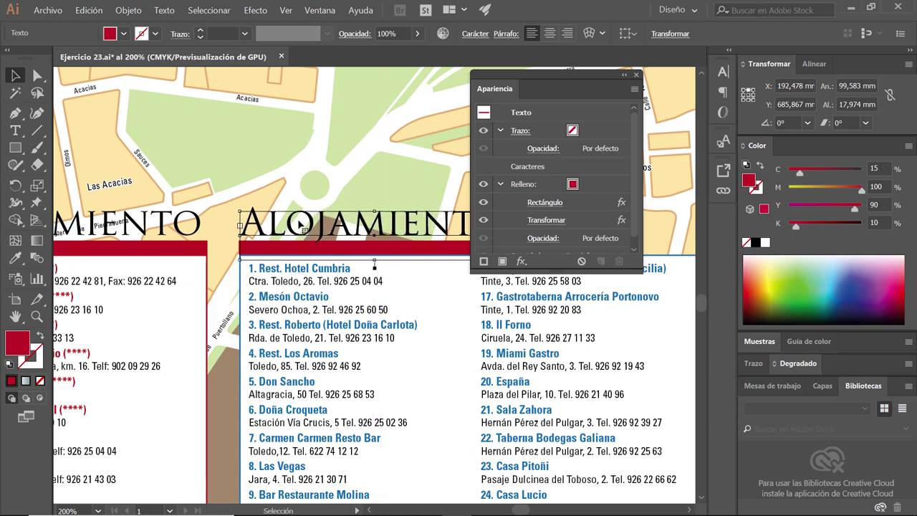
pyautogui.hotkey('alt', 'Tab')
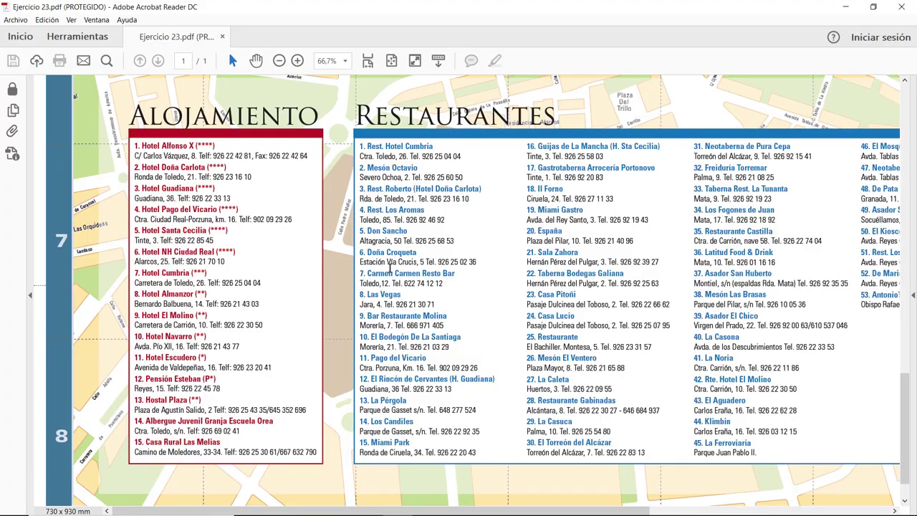
pyautogui.hotkey('alt', 'Tab')
pyautogui.doubleClick(369, 236)
# - Replace the copied heading's text with Restaurantes
pyautogui.hotkey('ctrl', 'a')
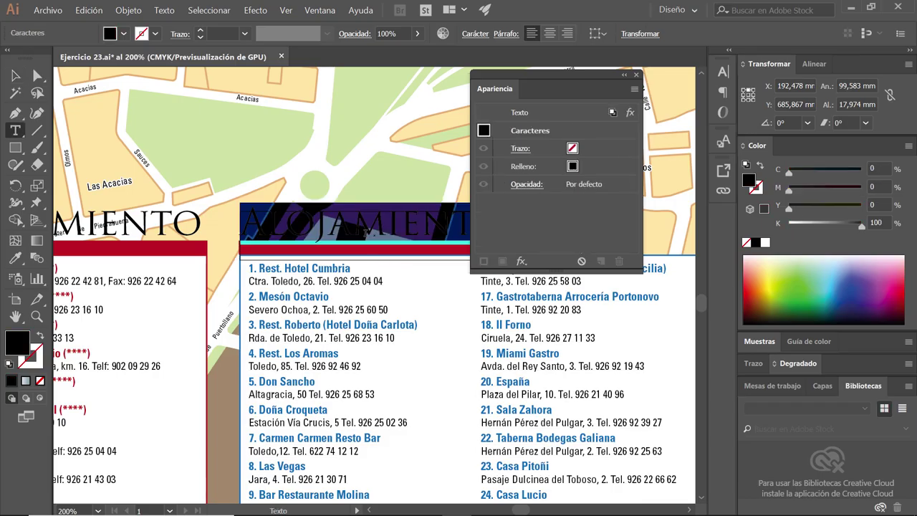
pyautogui.write('Resta')
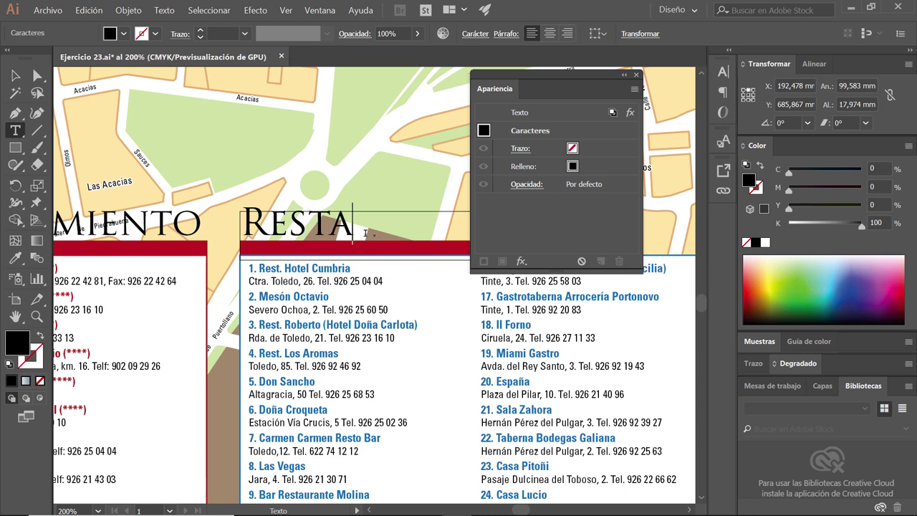
pyautogui.write('urant')
pyautogui.press('Escape')
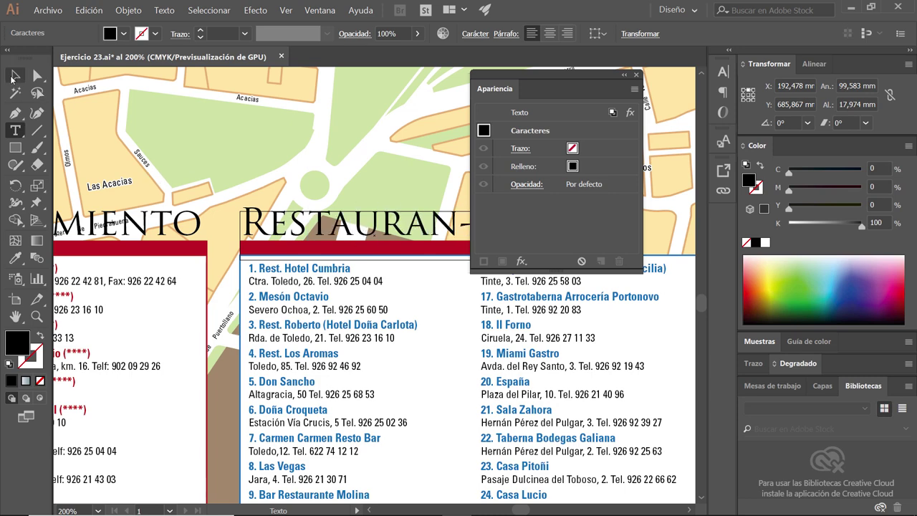
pyautogui.moveTo(532, 76); pyautogui.dragTo(619, 73)
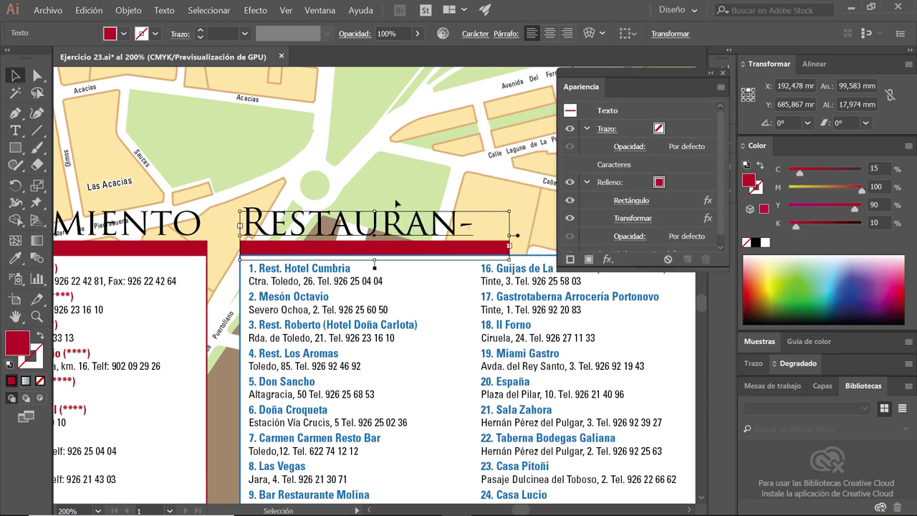
pyautogui.hotkey('ctrl', 'shift', 'a')
# - Widen the heading box so RESTAURANTES fits on one line, then zoom out to the whole map
pyautogui.moveTo(485, 338); pyautogui.dragTo(242, 330)
pyautogui.click(255, 239)
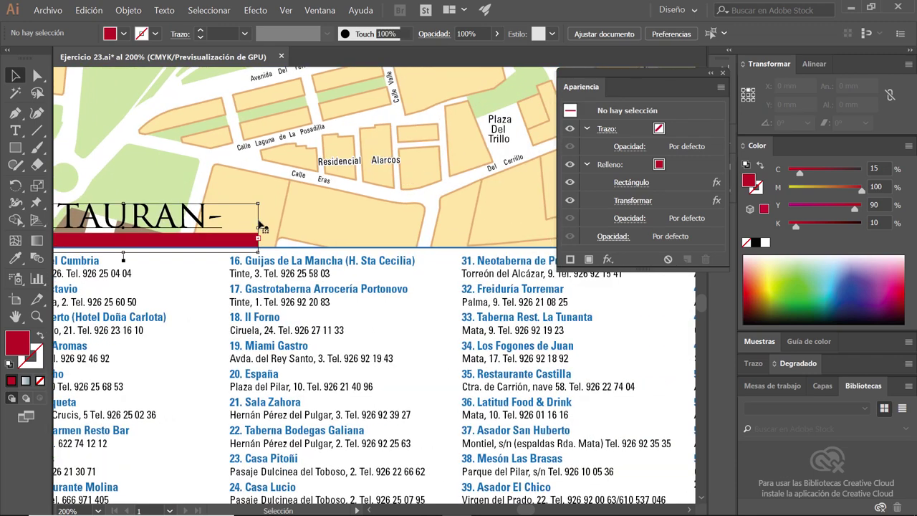
pyautogui.moveTo(262, 227); pyautogui.dragTo(451, 227)
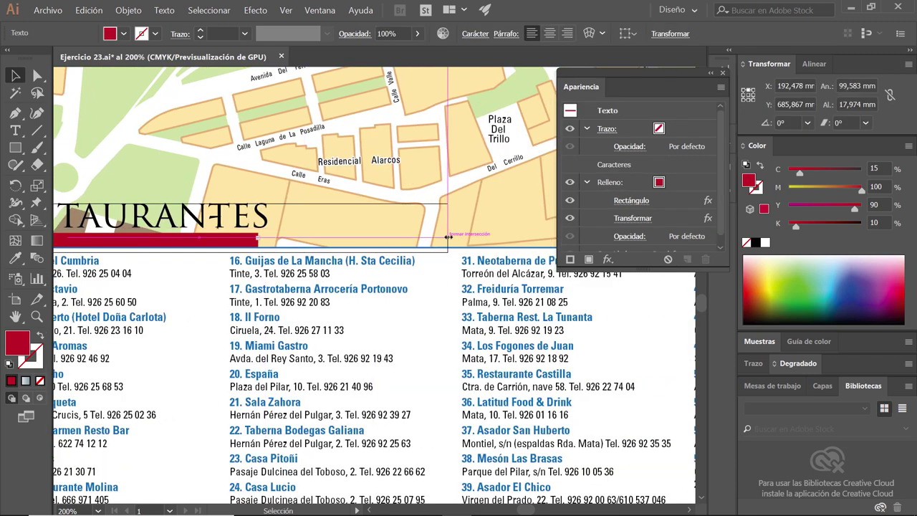
pyautogui.scroll(-1, 377, 306)
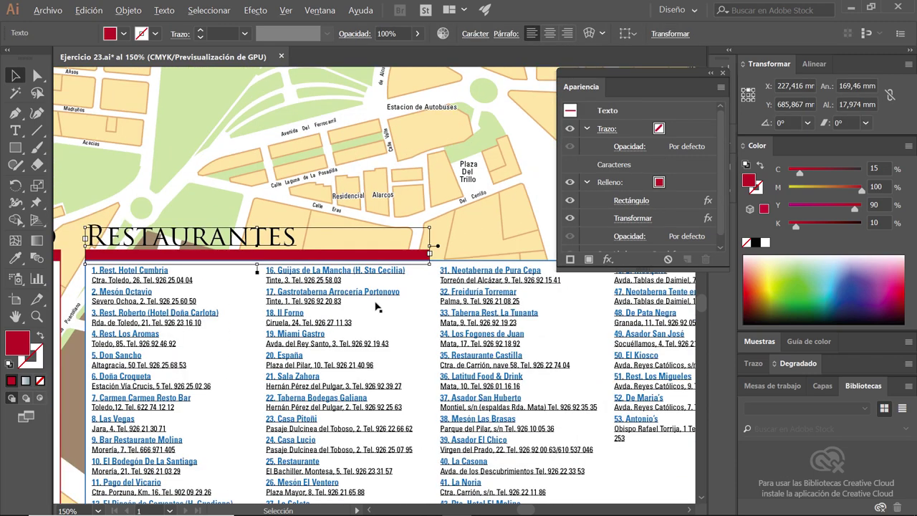
pyautogui.scroll(-1, 377, 306)
pyautogui.scroll(-1, 378, 306)
# - Check the restaurant list's area text options without changing them
pyautogui.moveTo(382, 330); pyautogui.dragTo(307, 311)
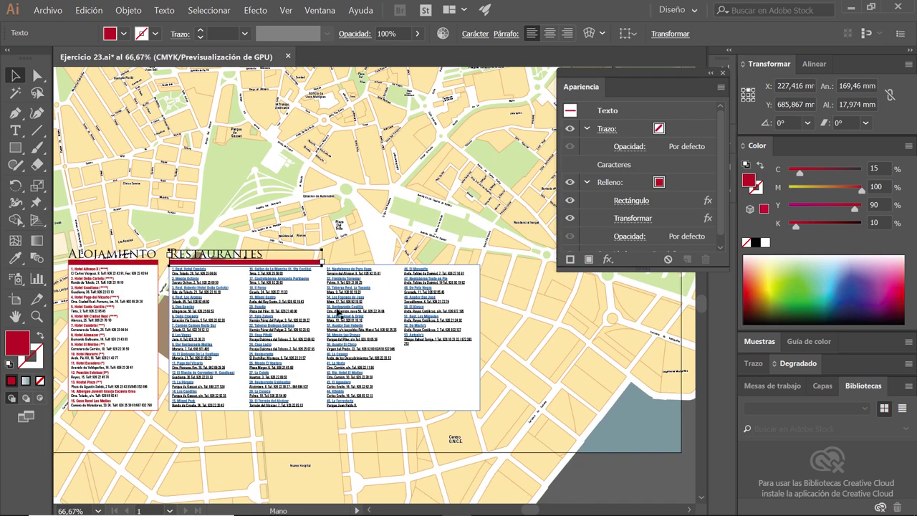
pyautogui.click(335, 307)
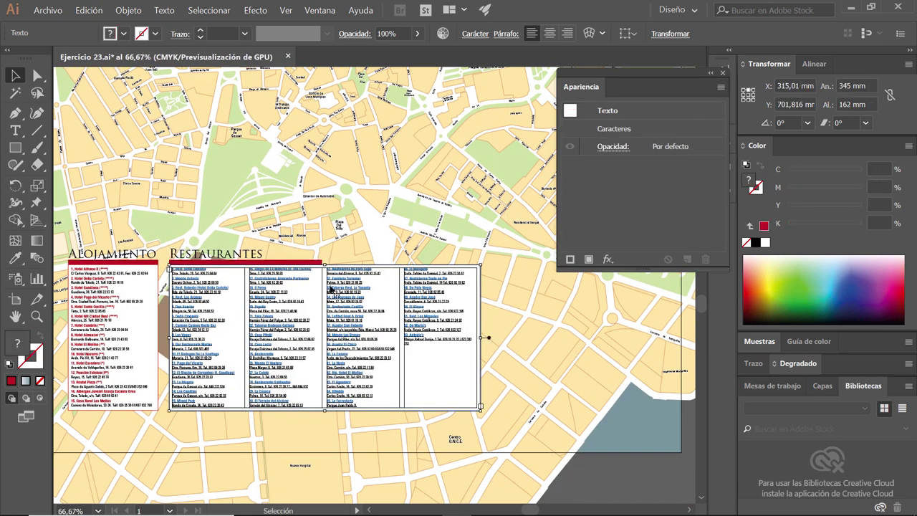
pyautogui.click(164, 10)
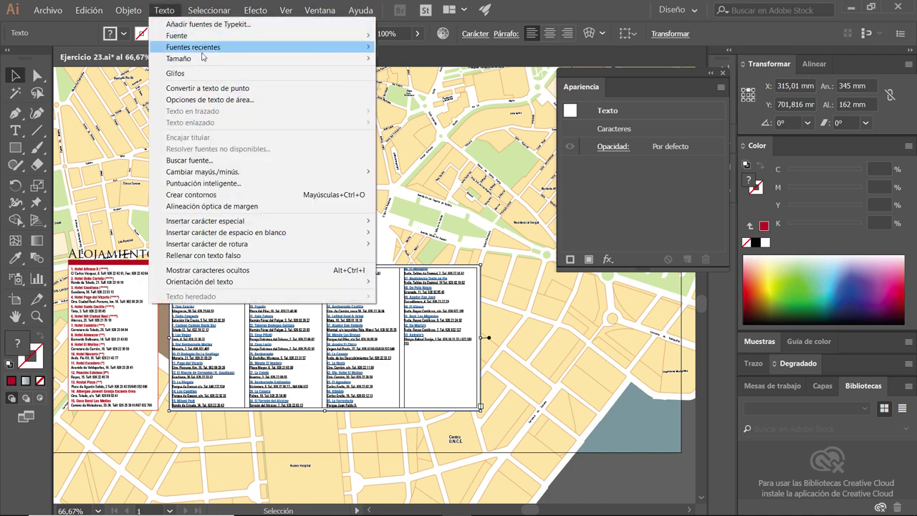
pyautogui.click(222, 100)
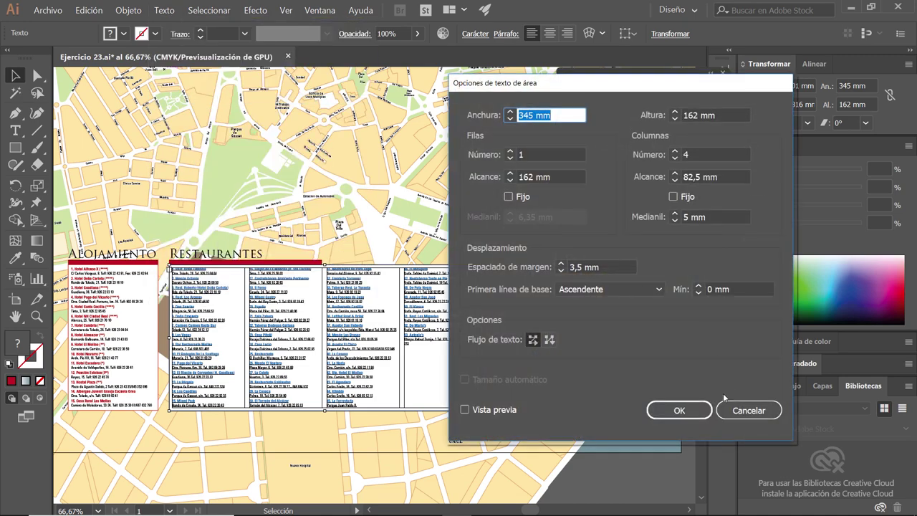
pyautogui.click(746, 410)
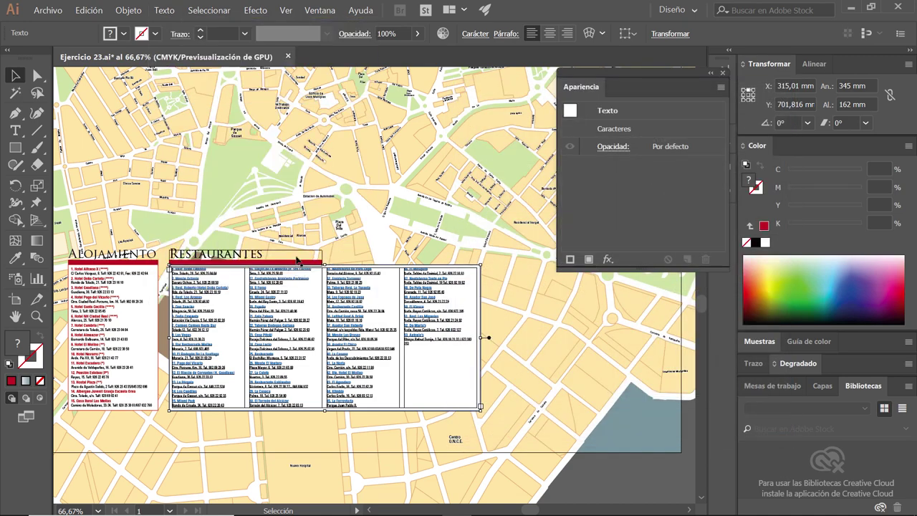
# - Set the Restaurantes heading's area text width to 345 mm
pyautogui.click(298, 260)
pyautogui.click(164, 10)
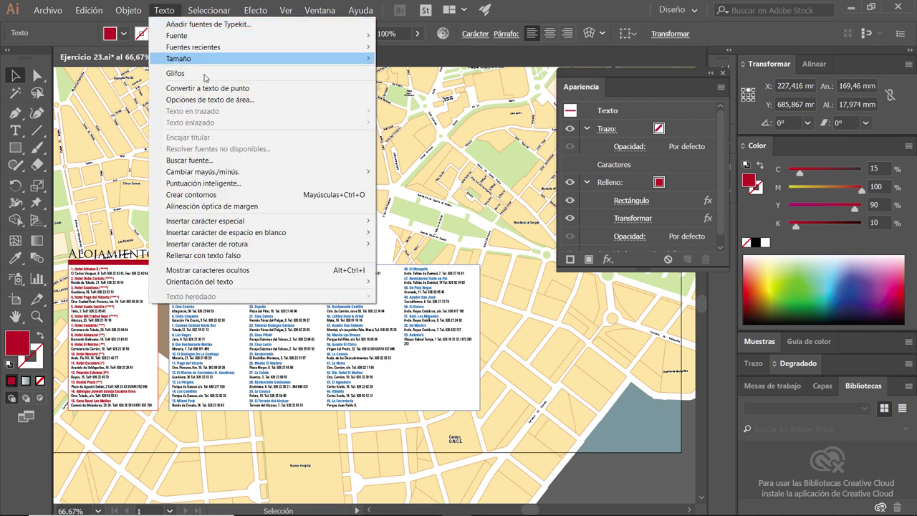
pyautogui.click(210, 99)
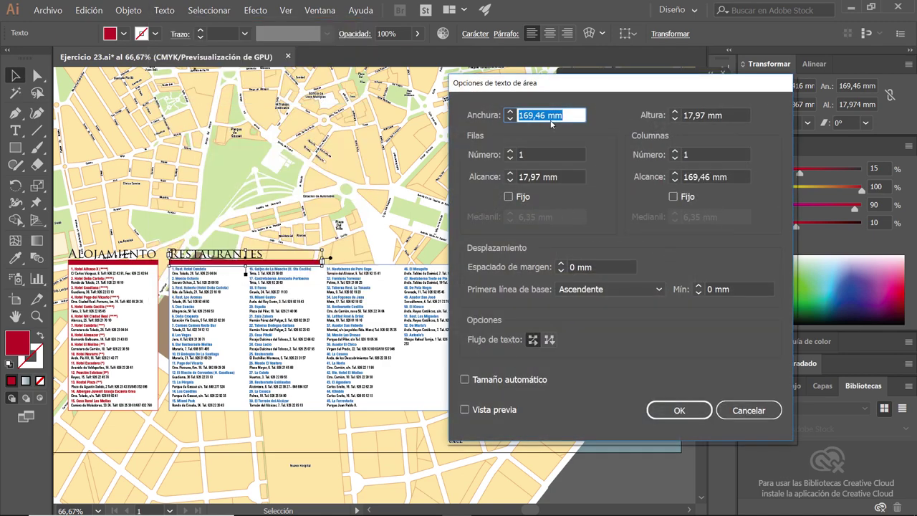
pyautogui.write('345')
pyautogui.press('Return')
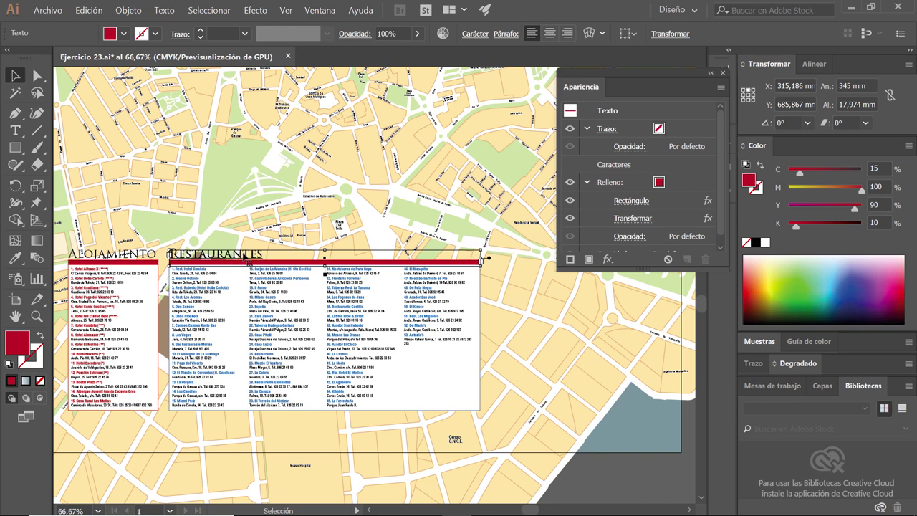
# - Change the Restaurantes heading's fill to the blue swatch
pyautogui.click(660, 184)
pyautogui.click(671, 182)
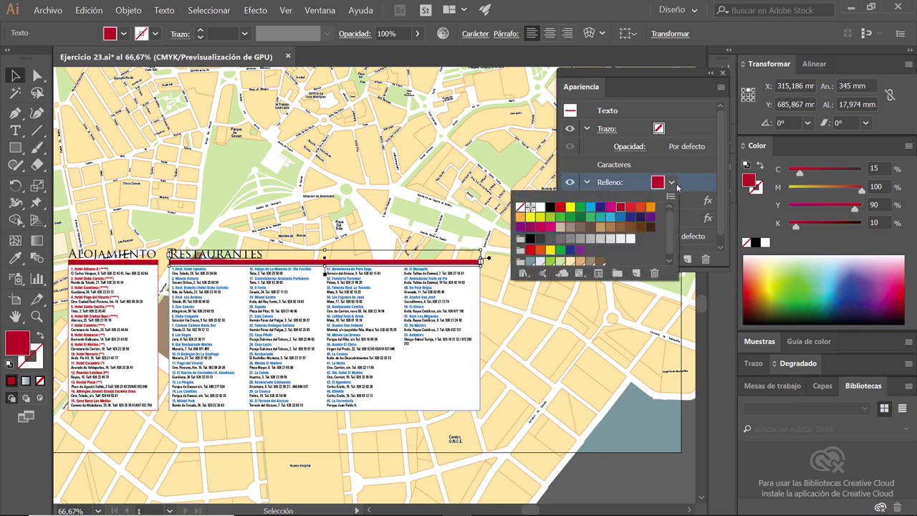
pyautogui.click(621, 217)
pyautogui.click(303, 219)
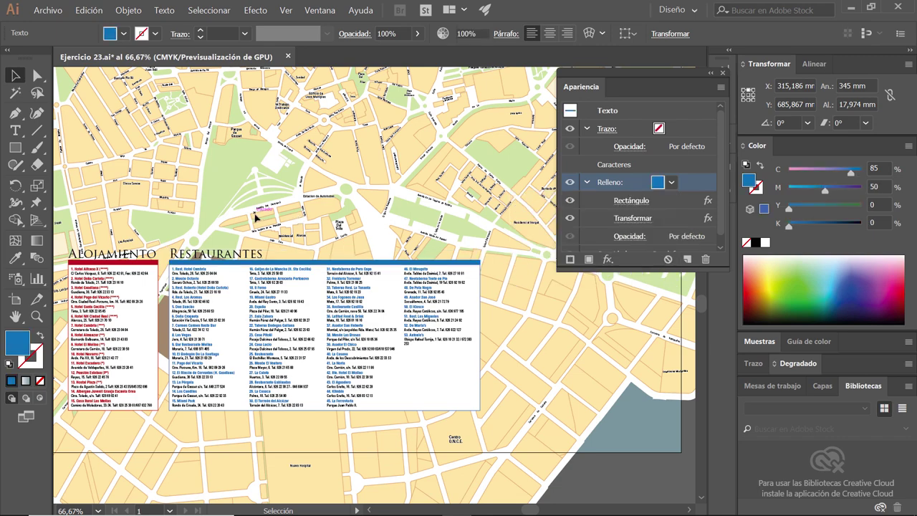
pyautogui.click(256, 217)
# - Trim the blue bar's right end to the restaurant list's edge, making the heading 344,824 mm wide
pyautogui.scroll(1, 179, 287)
pyautogui.scroll(1, 179, 287)
pyautogui.scroll(1, 180, 286)
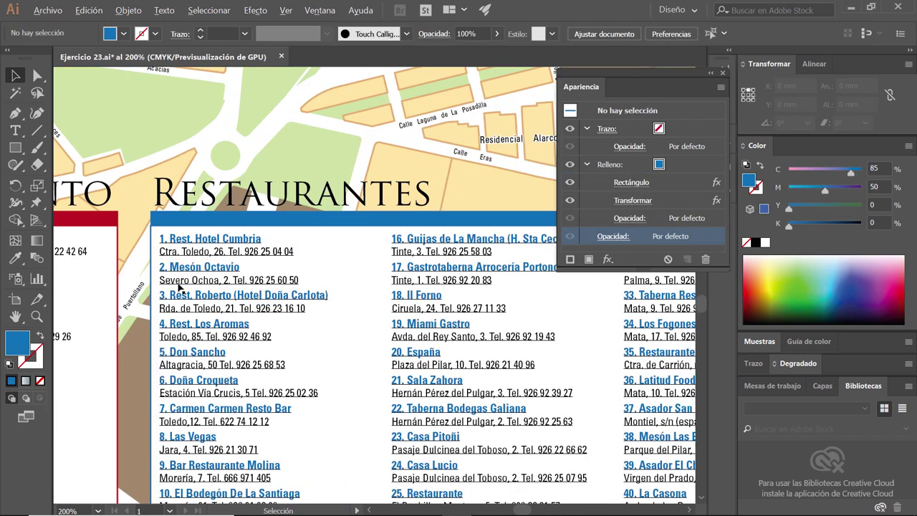
pyautogui.scroll(1, 179, 286)
pyautogui.moveTo(413, 294)
pyautogui.mouseDown()
pyautogui.moveTo(385, 316)
pyautogui.moveTo(235, 286)
pyautogui.mouseUp()
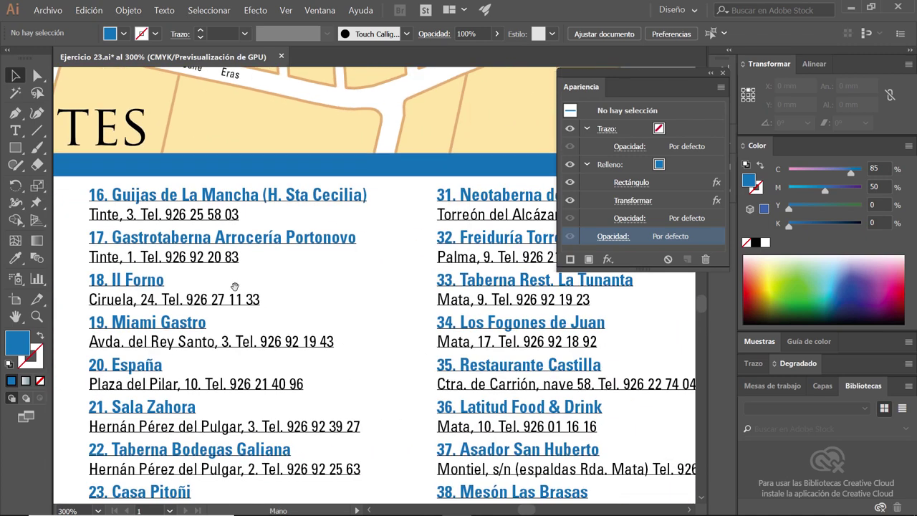
pyautogui.hscroll(5, 235, 286)
pyautogui.hscroll(2, 143, 287)
pyautogui.hscroll(5, 311, 299)
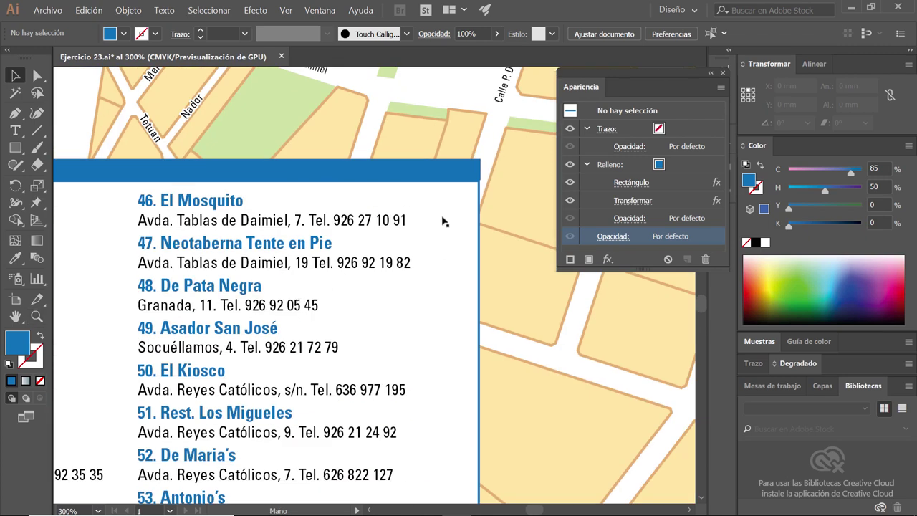
pyautogui.scroll(1, 476, 180)
pyautogui.scroll(1, 483, 173)
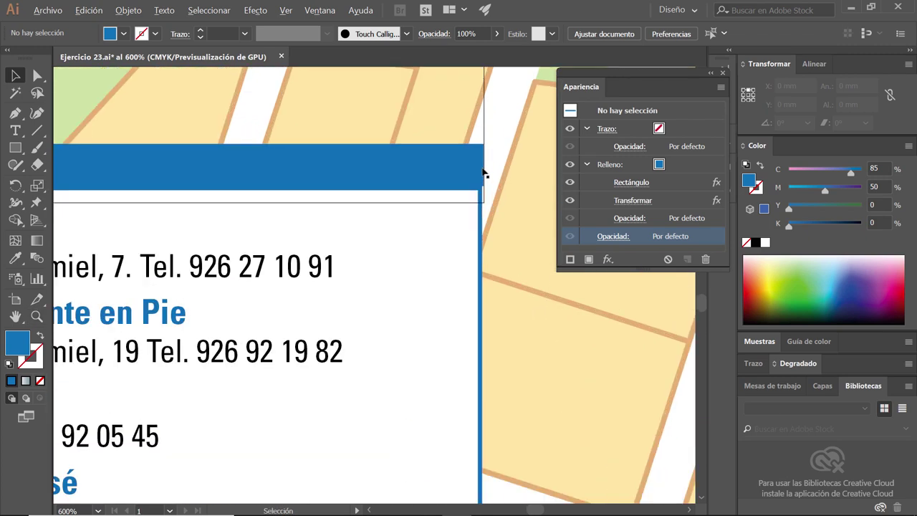
pyautogui.scroll(-1, 483, 173)
pyautogui.scroll(1, 484, 173)
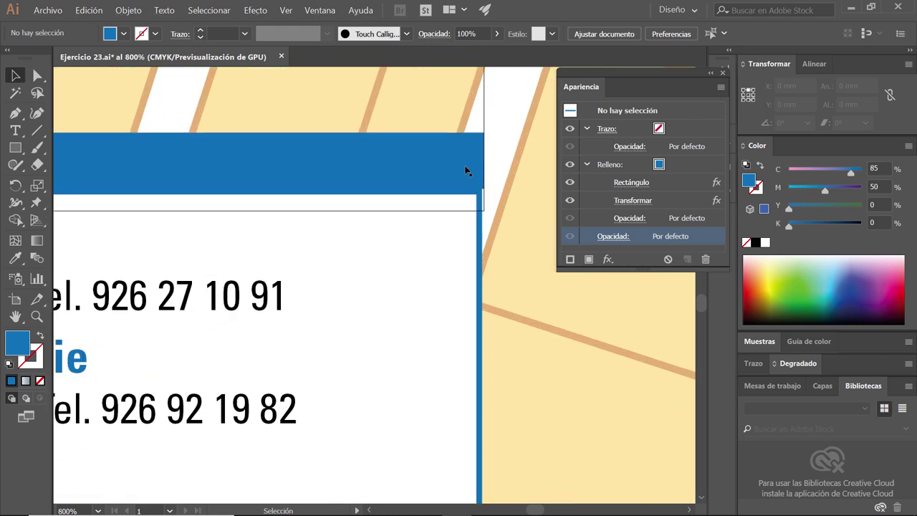
pyautogui.click(473, 172)
pyautogui.scroll(1, 502, 215)
pyautogui.scroll(2, 495, 243)
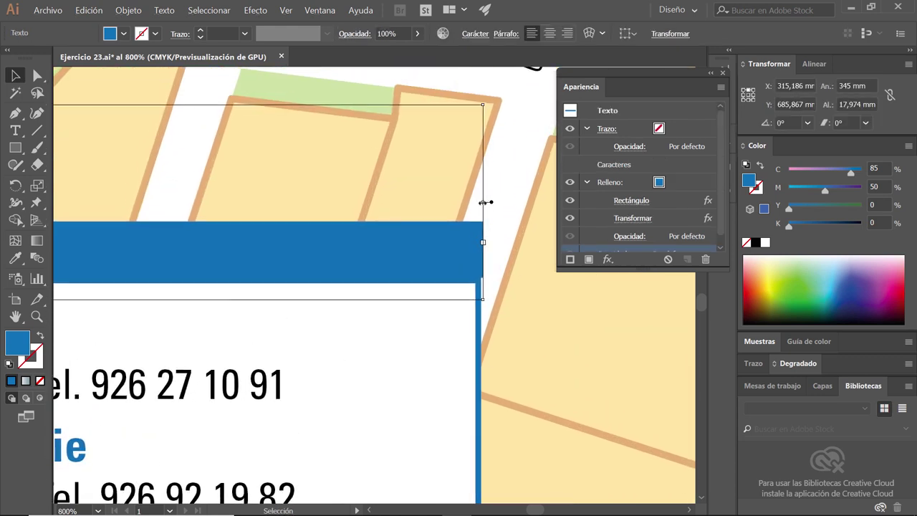
pyautogui.moveTo(483, 202); pyautogui.dragTo(485, 205)
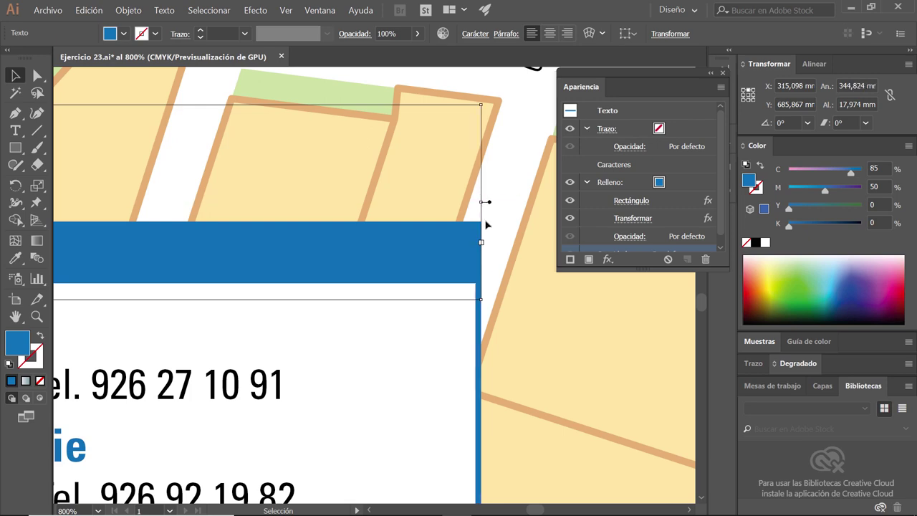
# - Pan back across the restaurant columns to the start of the Restaurantes heading
pyautogui.click(501, 268)
pyautogui.moveTo(371, 294); pyautogui.dragTo(599, 297)
pyautogui.moveTo(165, 301); pyautogui.dragTo(588, 301)
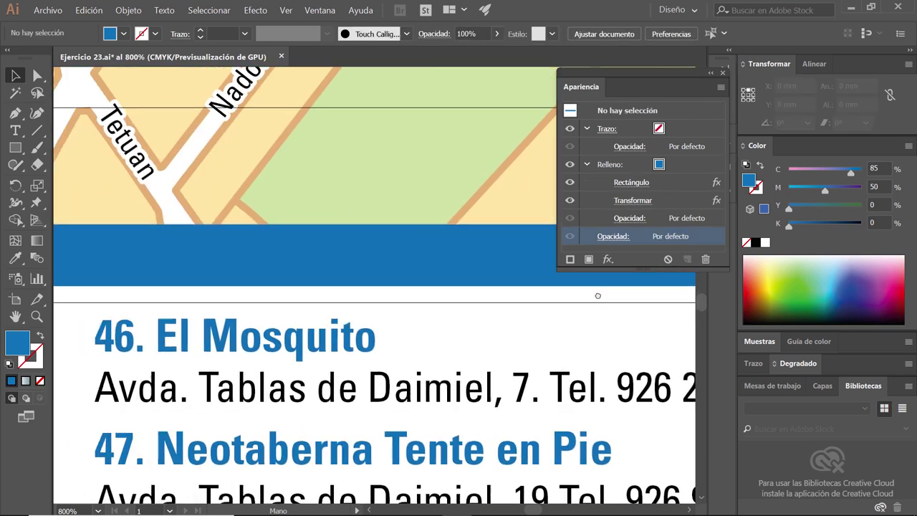
pyautogui.moveTo(179, 286)
pyautogui.mouseDown()
pyautogui.moveTo(537, 286)
pyautogui.moveTo(538, 265)
pyautogui.mouseUp()
pyautogui.moveTo(191, 248); pyautogui.dragTo(530, 247)
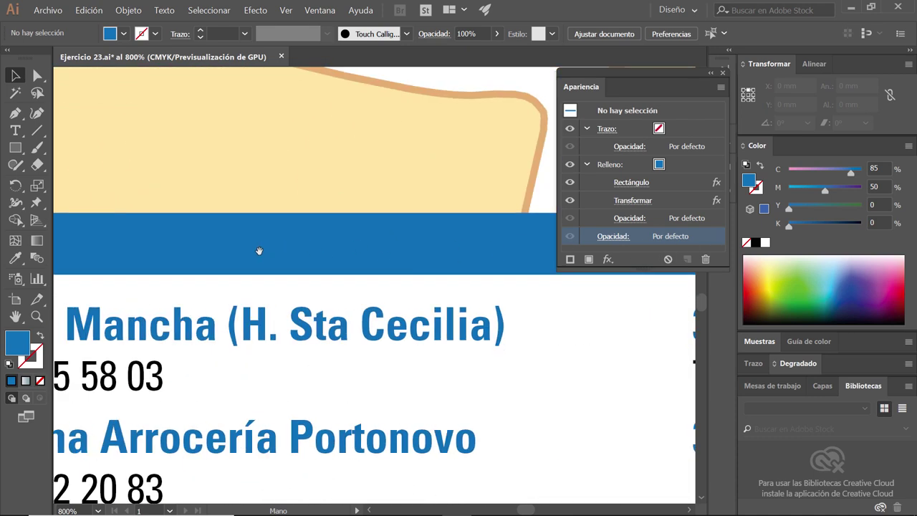
pyautogui.moveTo(165, 215); pyautogui.dragTo(601, 215)
pyautogui.moveTo(93, 244)
pyautogui.mouseDown()
pyautogui.moveTo(430, 241)
pyautogui.moveTo(603, 265)
pyautogui.mouseUp()
pyautogui.moveTo(304, 238); pyautogui.dragTo(718, 252)
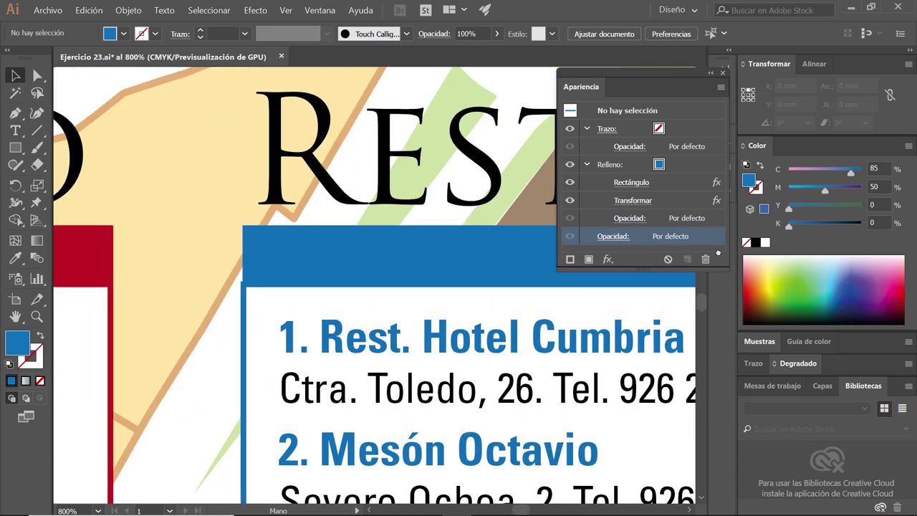
pyautogui.click(276, 272)
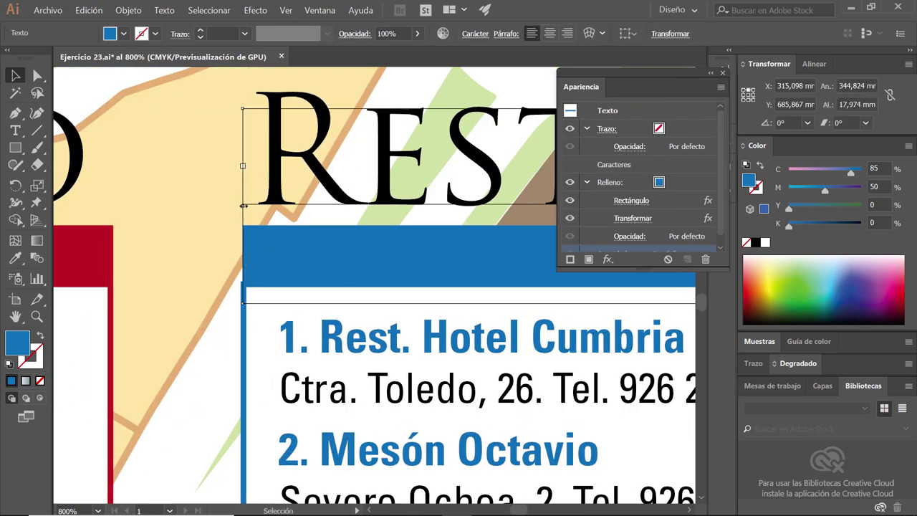
pyautogui.click(159, 228)
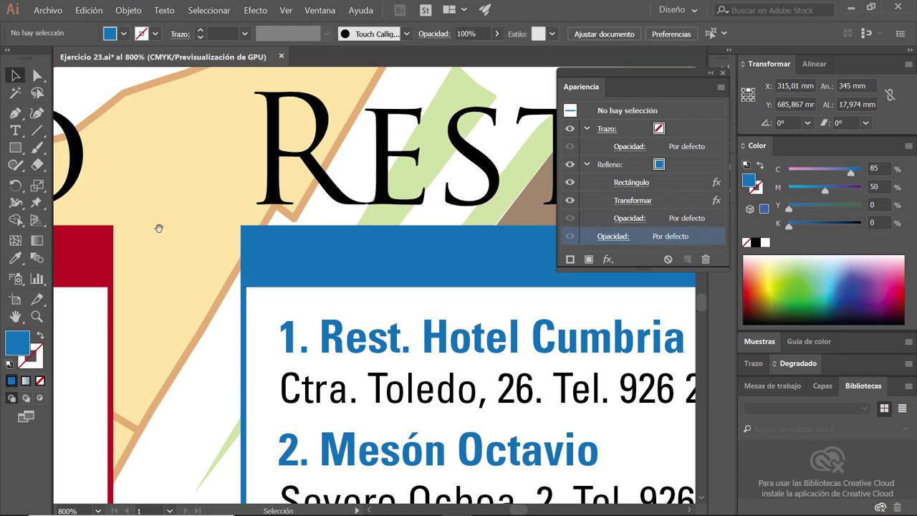
# - Stretch the Alojamiento heading to about 100 mm wide, aligned with the hotel list box's edge
pyautogui.moveTo(159, 228); pyautogui.dragTo(446, 213)
pyautogui.click(410, 220)
pyautogui.moveTo(495, 239); pyautogui.dragTo(600, 268)
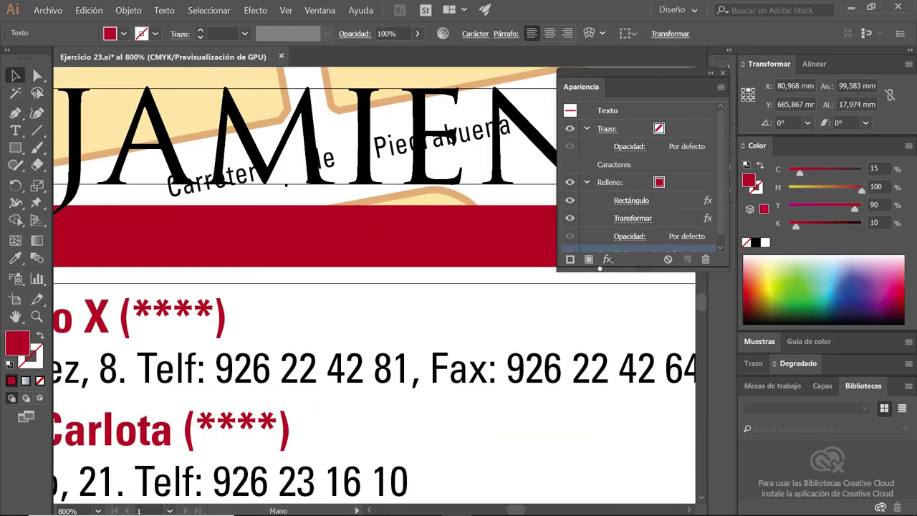
pyautogui.moveTo(100, 323); pyautogui.dragTo(698, 322)
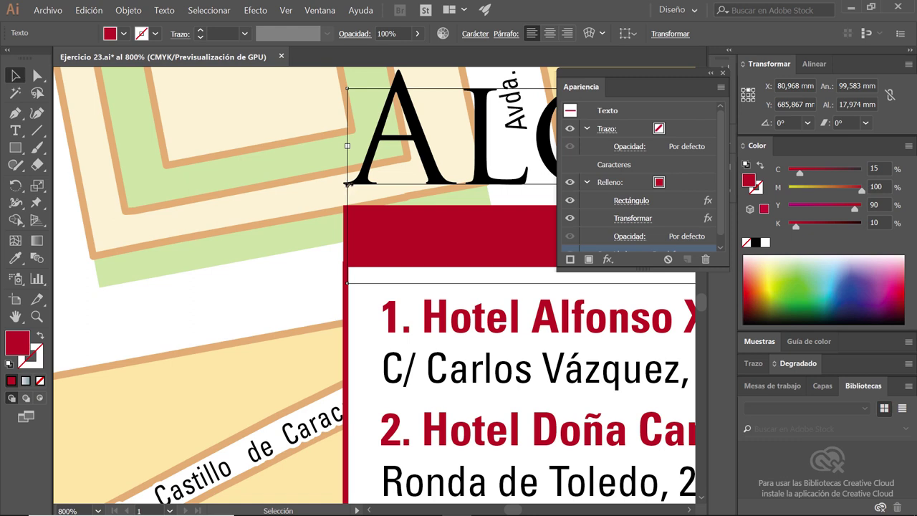
pyautogui.moveTo(347, 185); pyautogui.dragTo(343, 185)
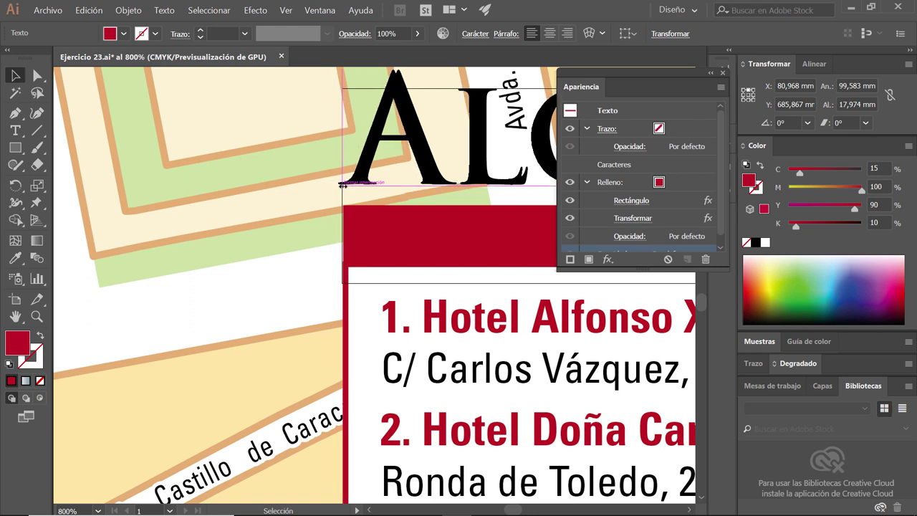
pyautogui.moveTo(342, 185); pyautogui.dragTo(350, 186)
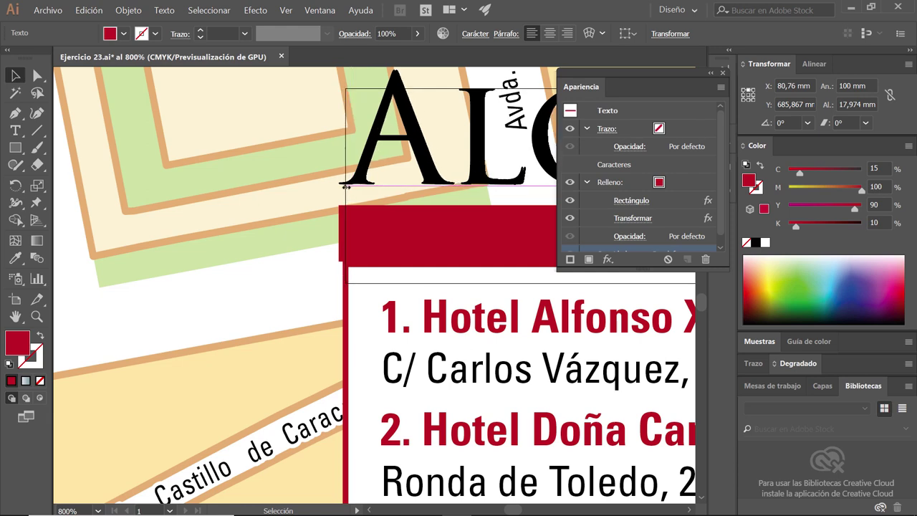
pyautogui.moveTo(350, 186); pyautogui.dragTo(347, 184)
pyautogui.click(331, 201)
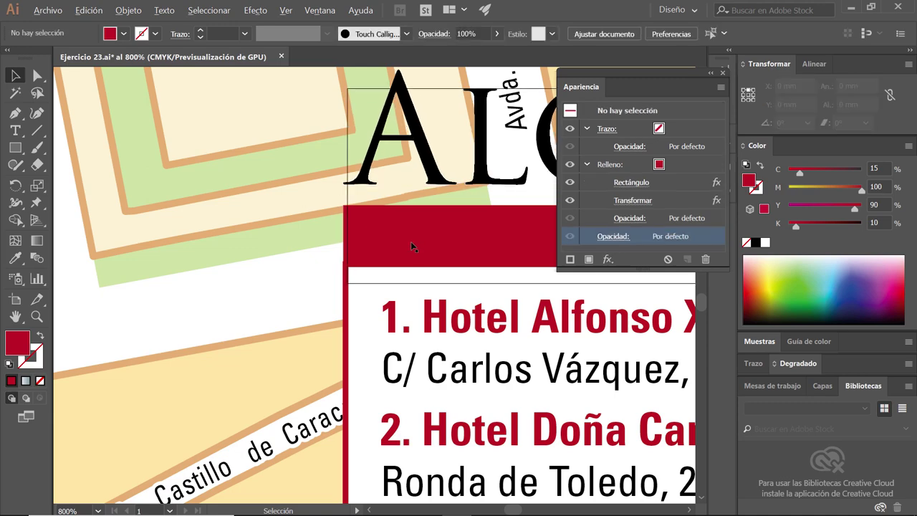
pyautogui.scroll(-2, 414, 248)
pyautogui.scroll(-2, 414, 247)
pyautogui.scroll(-1, 516, 334)
pyautogui.scroll(-1, 402, 301)
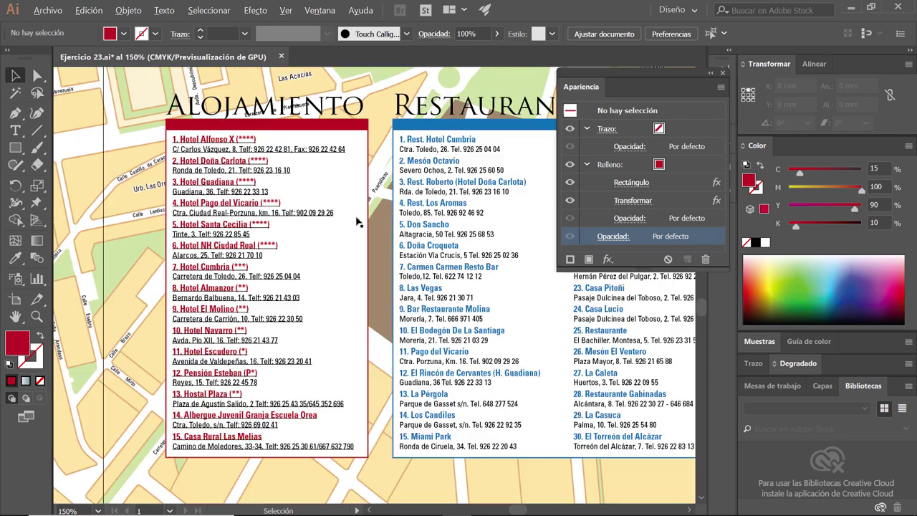
pyautogui.scroll(-1, 291, 273)
pyautogui.scroll(2, 364, 328)
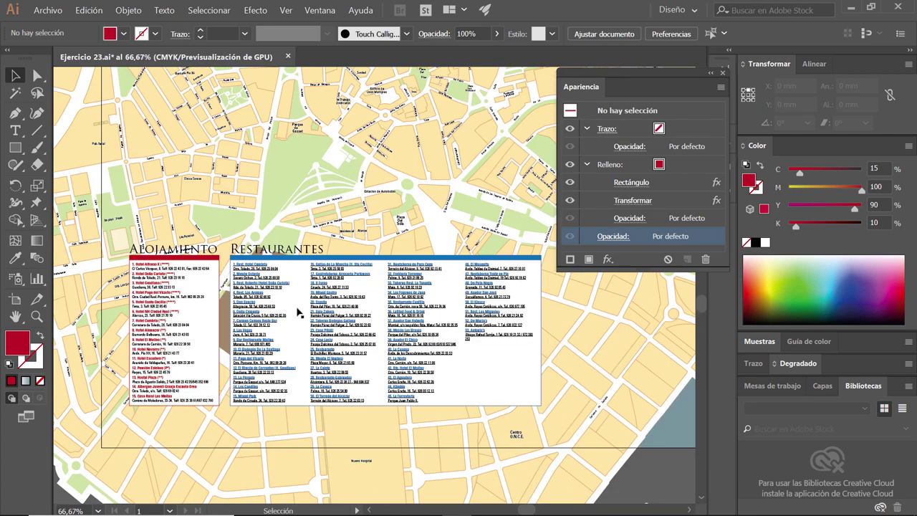
pyautogui.doubleClick(194, 249)
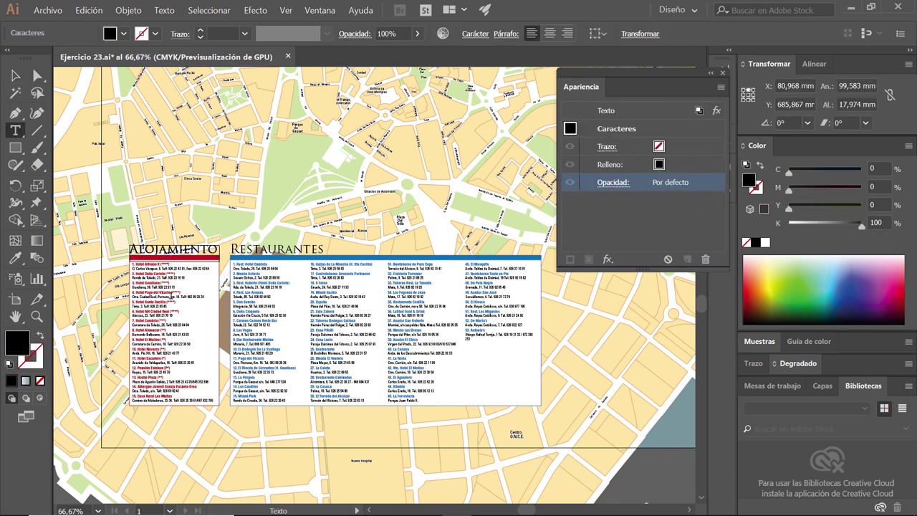
pyautogui.click(16, 75)
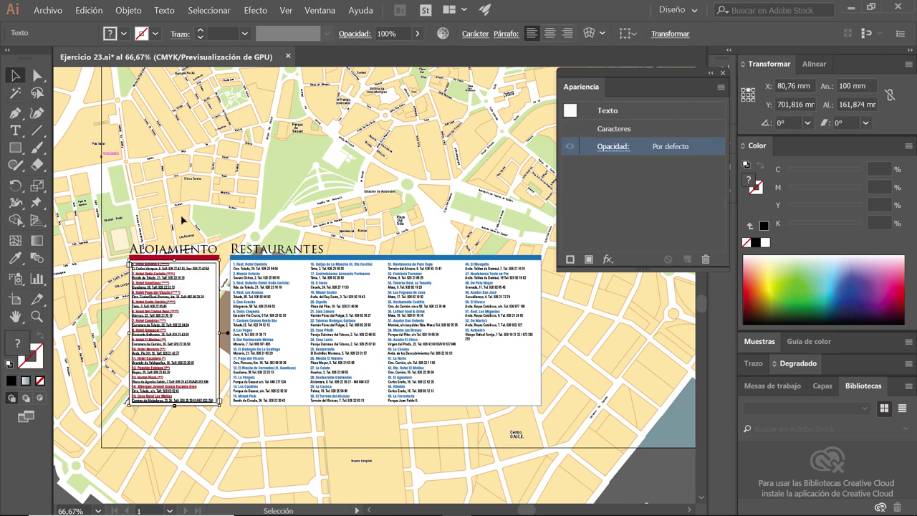
pyautogui.click(212, 224)
pyautogui.click(147, 297)
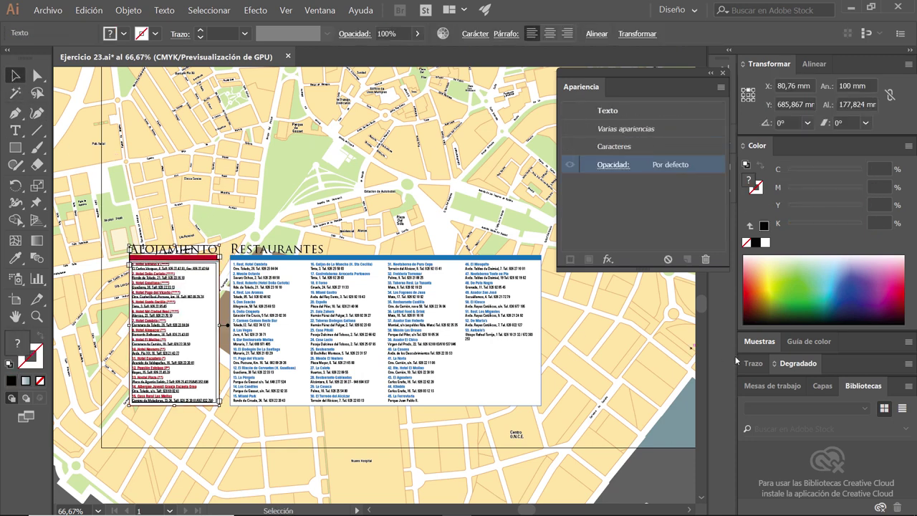
pyautogui.click(823, 386)
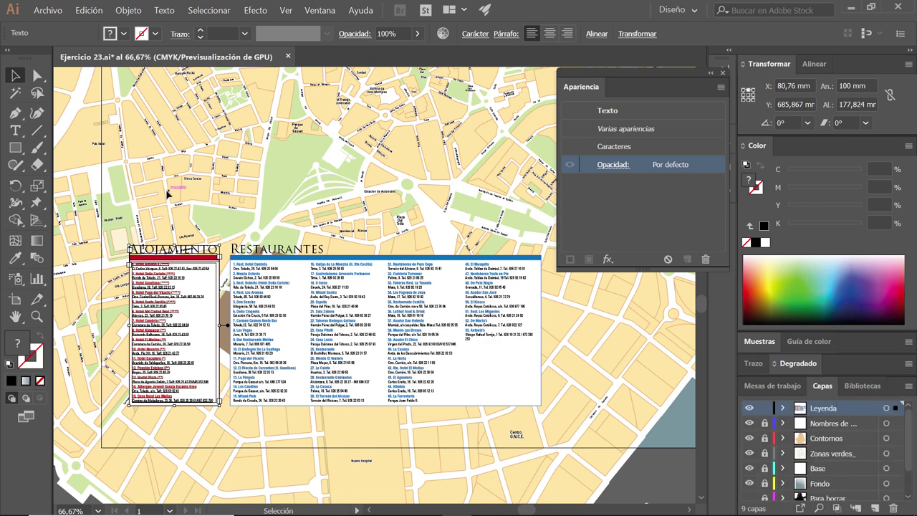
pyautogui.click(192, 216)
pyautogui.click(141, 289)
pyautogui.click(331, 207)
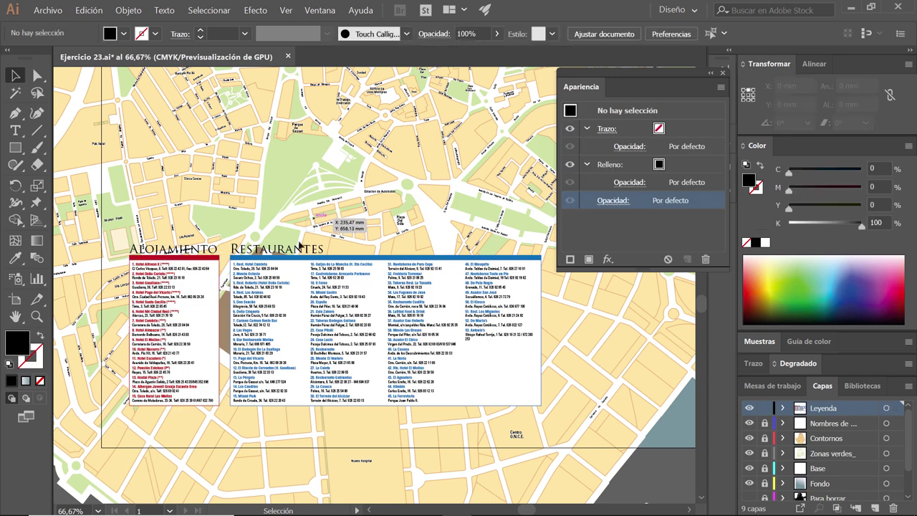
pyautogui.click(276, 283)
pyautogui.click(276, 283)
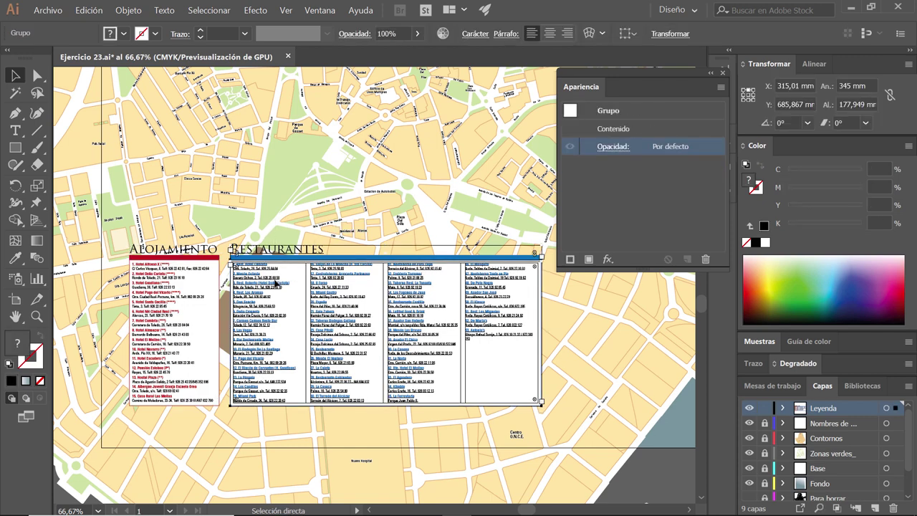
pyautogui.click(322, 203)
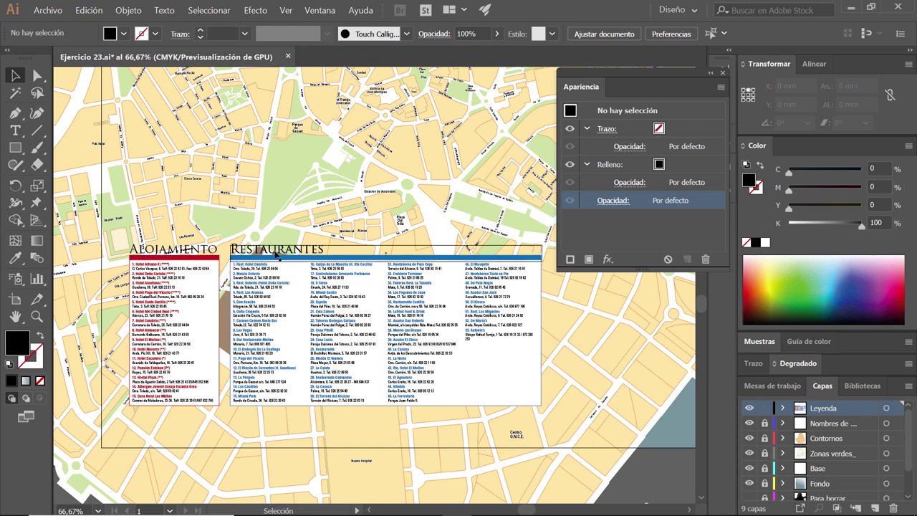
pyautogui.click(192, 277)
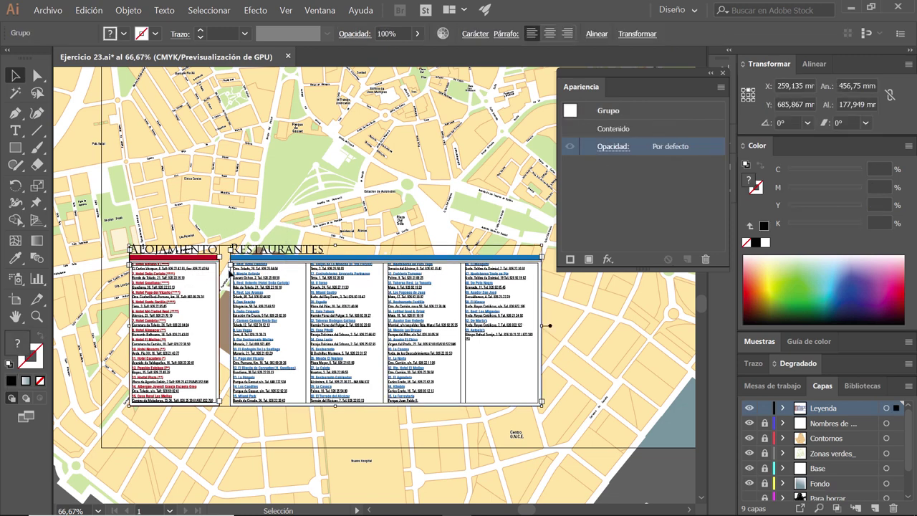
pyautogui.click(603, 34)
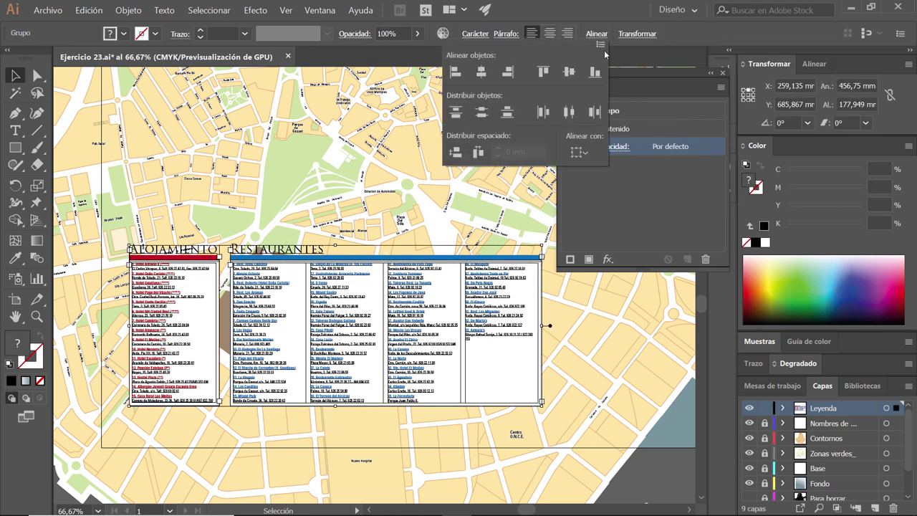
pyautogui.click(317, 205)
pyautogui.click(302, 206)
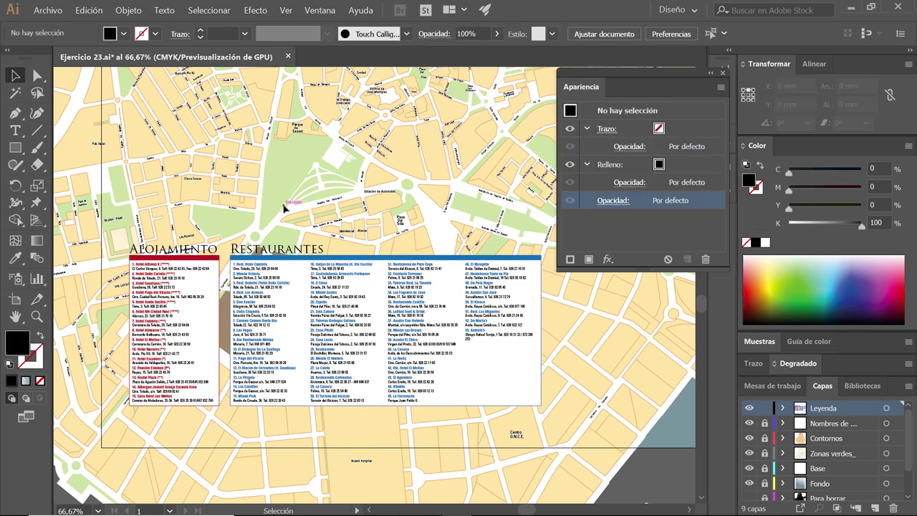
pyautogui.click(269, 318)
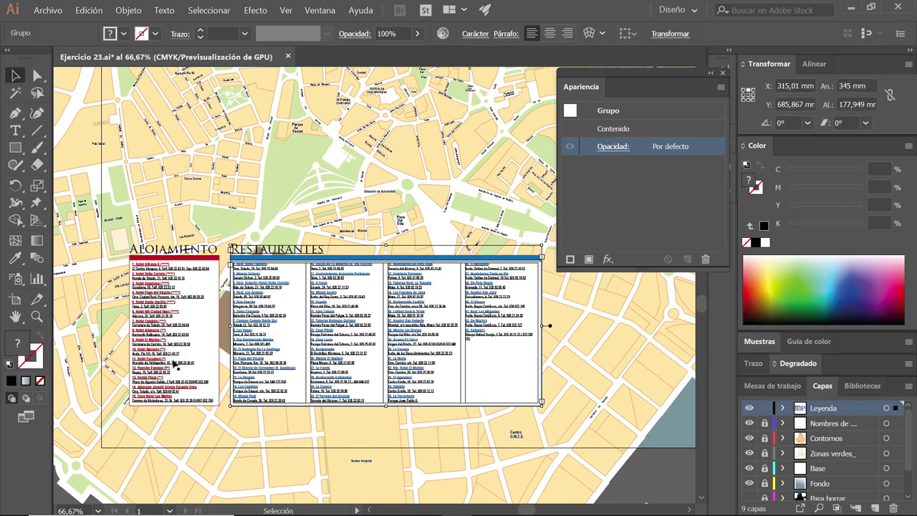
# - Move the Restaurantes group precisely 15 mm right, Vertical 0, away from Alojamiento
pyautogui.hotkey('ctrl', '+')
pyautogui.hotkey('ctrl', '+')
pyautogui.moveTo(361, 330); pyautogui.dragTo(331, 330)
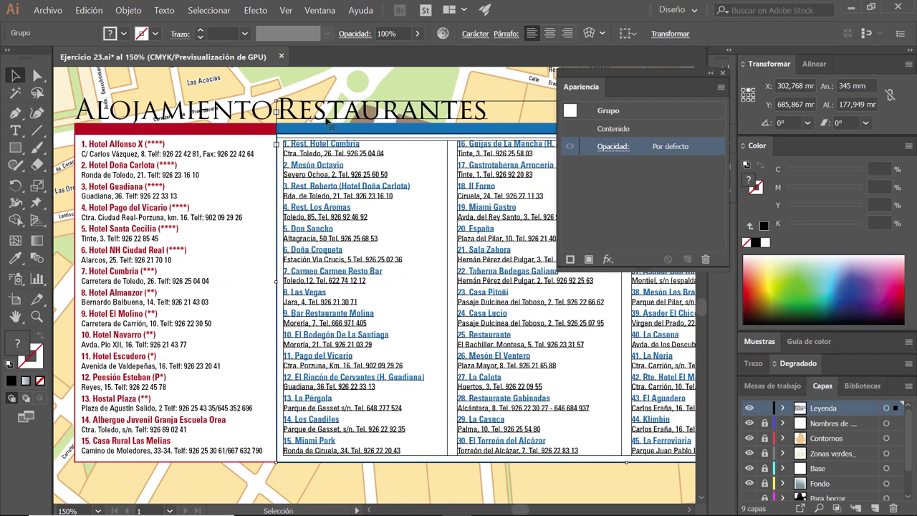
pyautogui.click(319, 92)
pyautogui.click(313, 143)
pyautogui.press('Return')
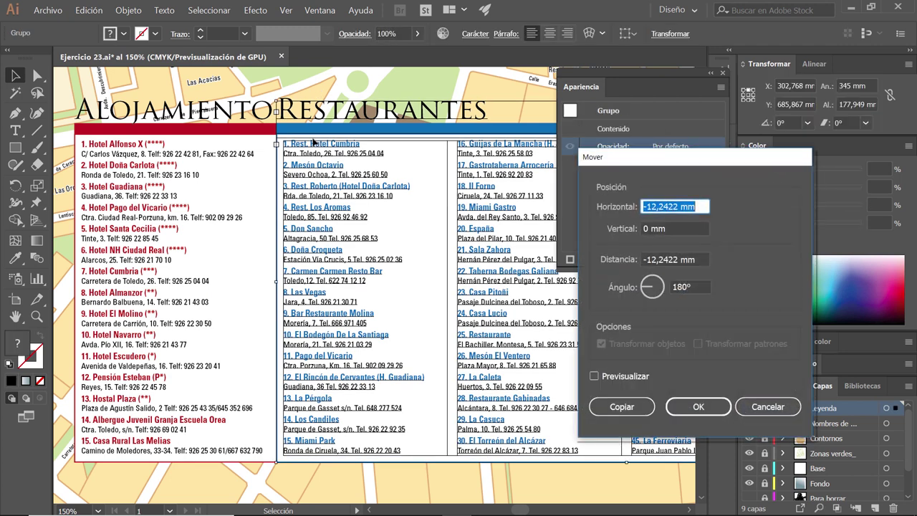
pyautogui.write('15')
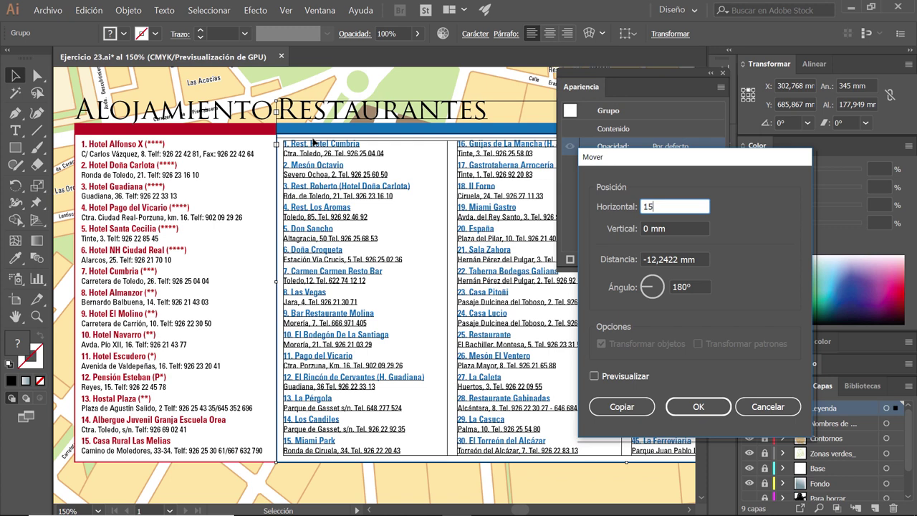
pyautogui.press('Tab')
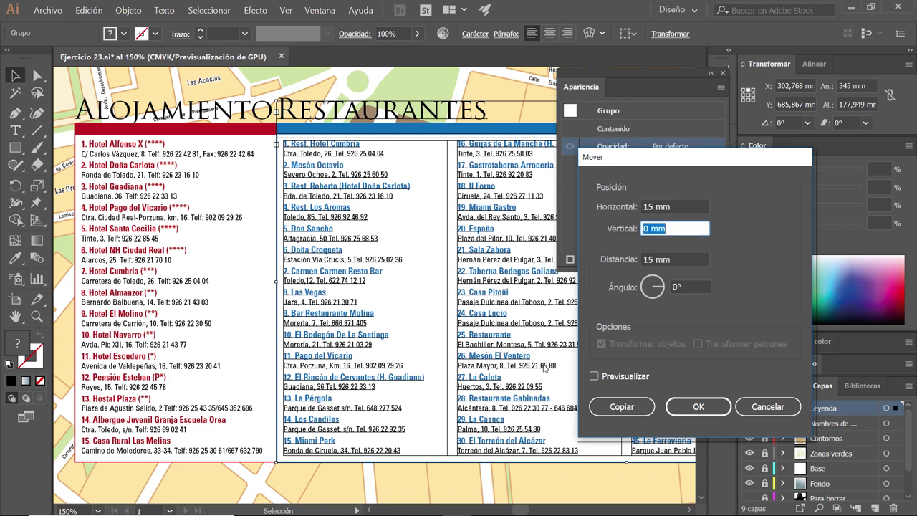
pyautogui.click(594, 376)
pyautogui.click(682, 402)
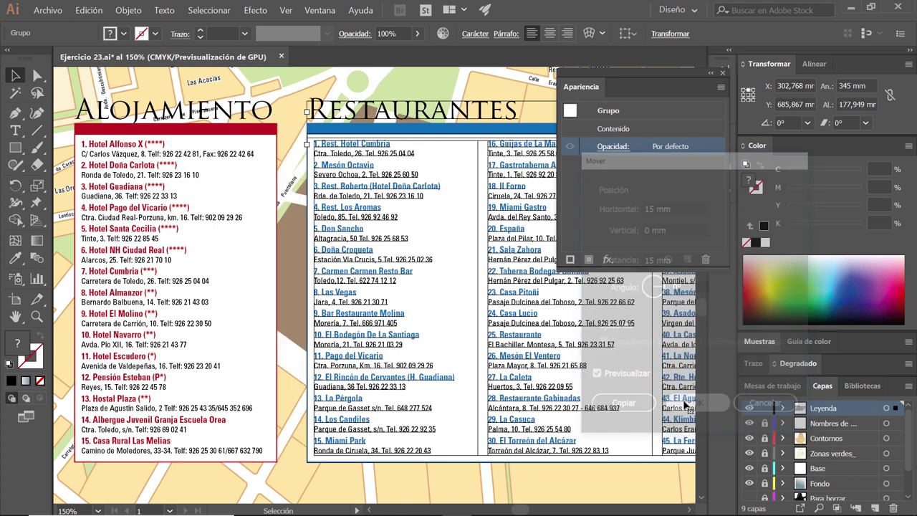
pyautogui.click(303, 253)
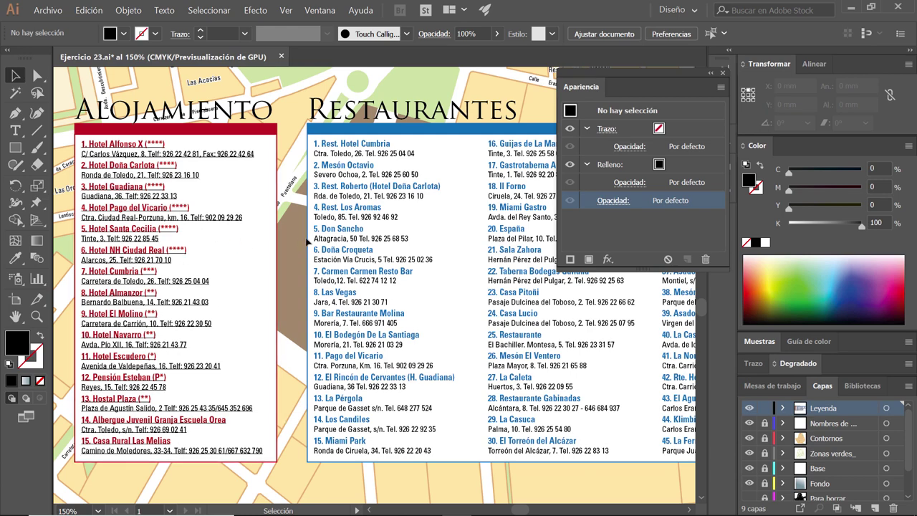
pyautogui.scroll(-5, 307, 244)
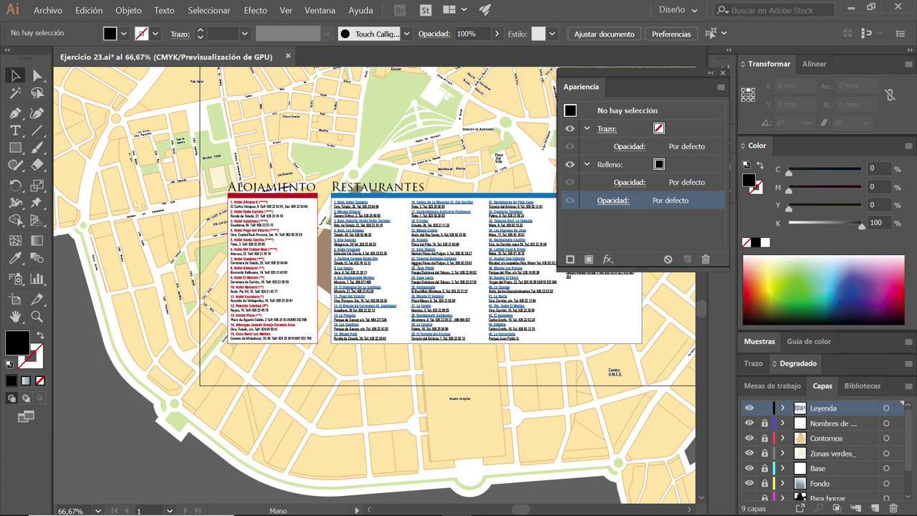
pyautogui.moveTo(413, 267); pyautogui.dragTo(295, 284)
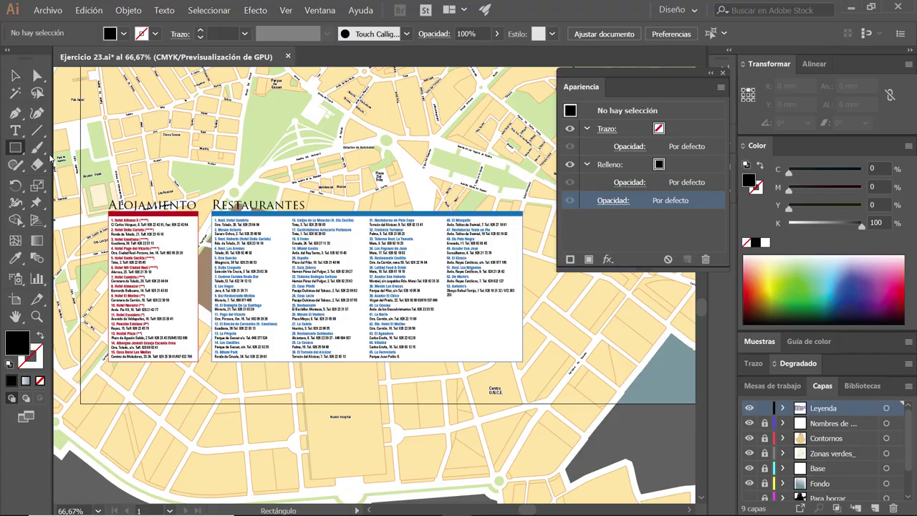
# - Switch to the Ejercicio 23.pdf reference showing the finished legend
pyautogui.hotkey('alt', 'Tab')
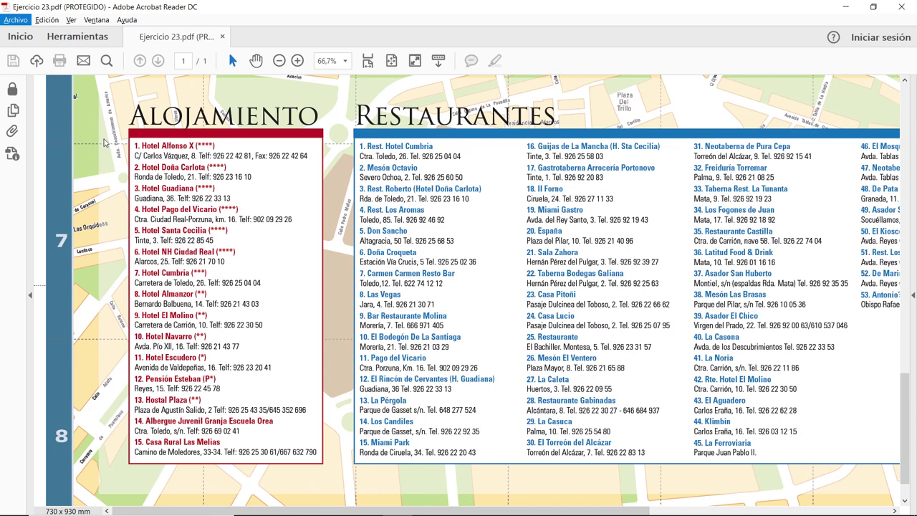
# - Draw a white-filled rectangle covering the whole legend
pyautogui.hotkey('alt', 'Tab')
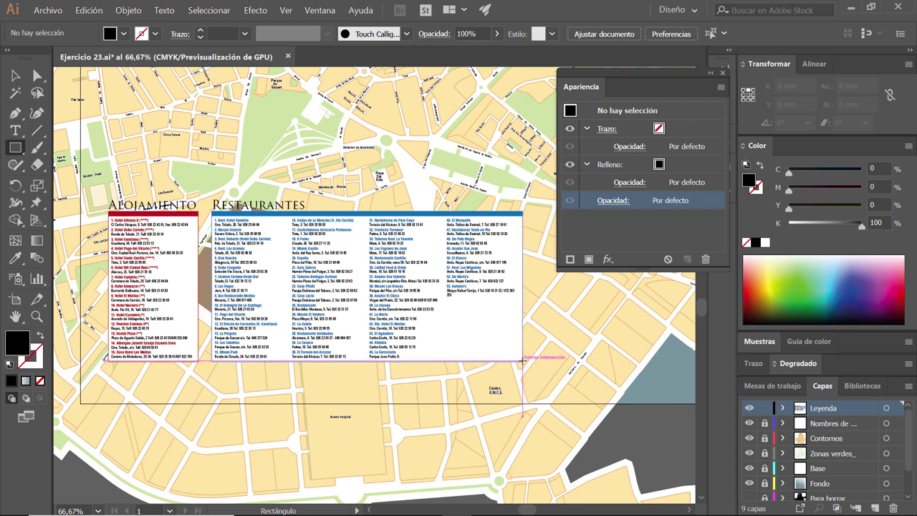
pyautogui.moveTo(522, 361); pyautogui.dragTo(106, 199)
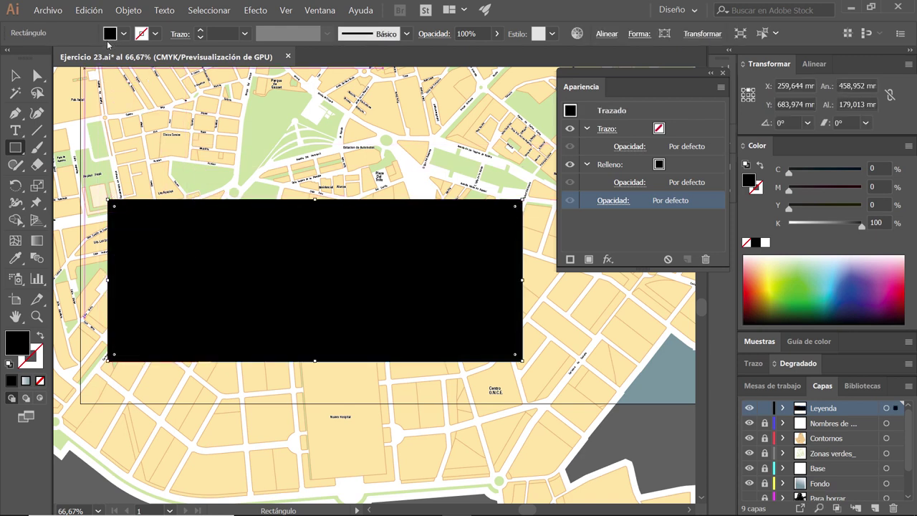
pyautogui.click(672, 164)
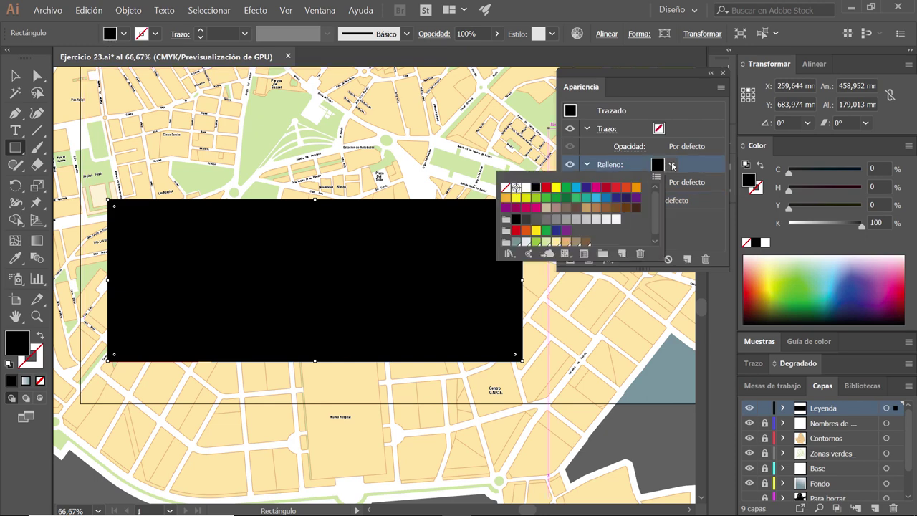
pyautogui.click(525, 187)
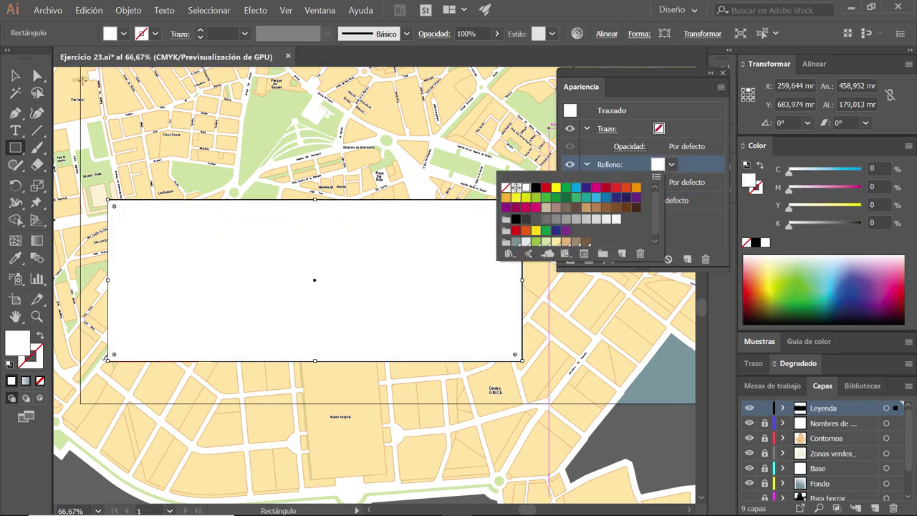
pyautogui.click(587, 130)
pyautogui.click(587, 146)
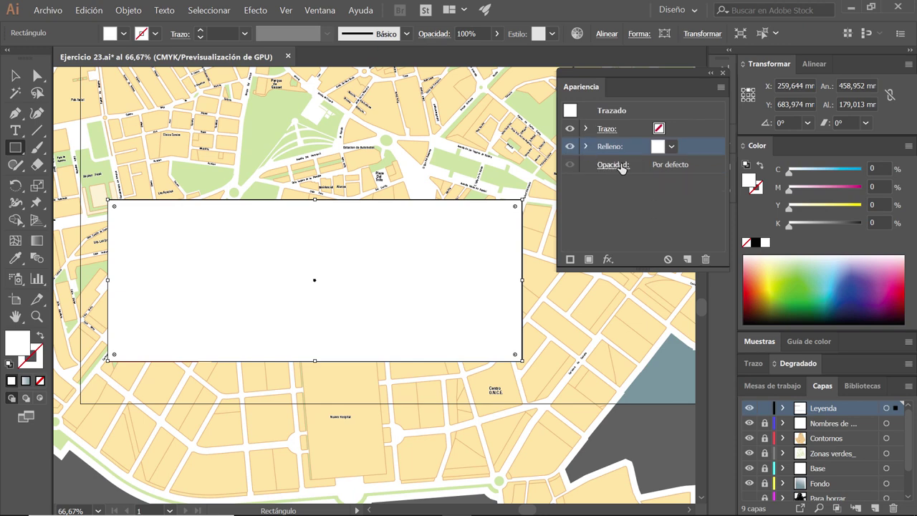
# - Set the rectangle's opacity to 35%
pyautogui.click(613, 165)
pyautogui.write('35')
pyautogui.press('Return')
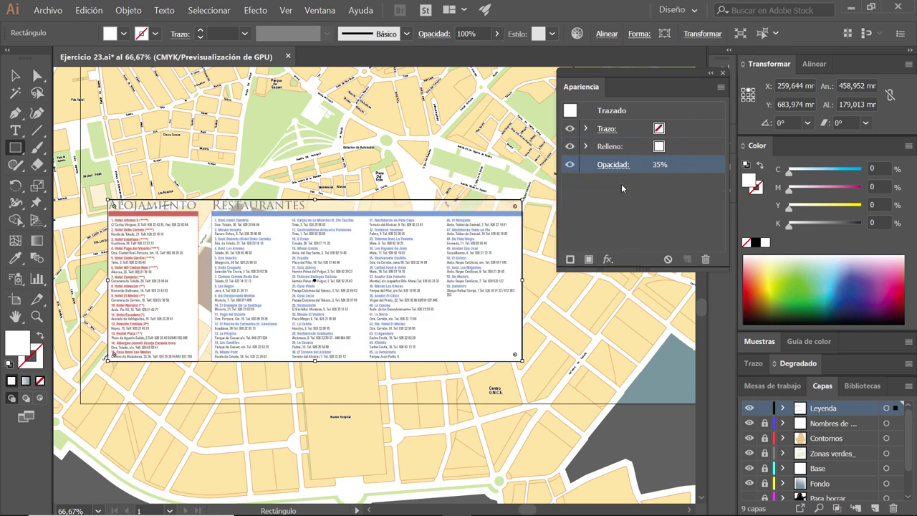
pyautogui.click(15, 75)
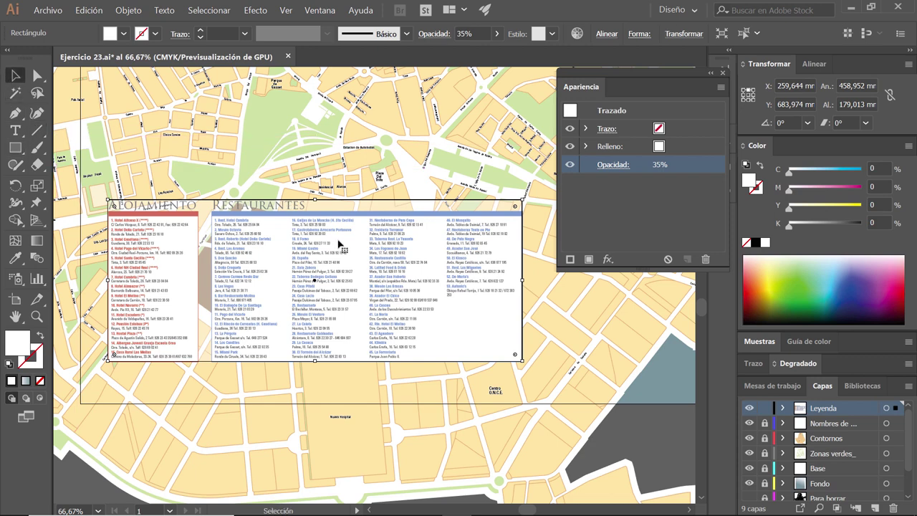
pyautogui.click(256, 10)
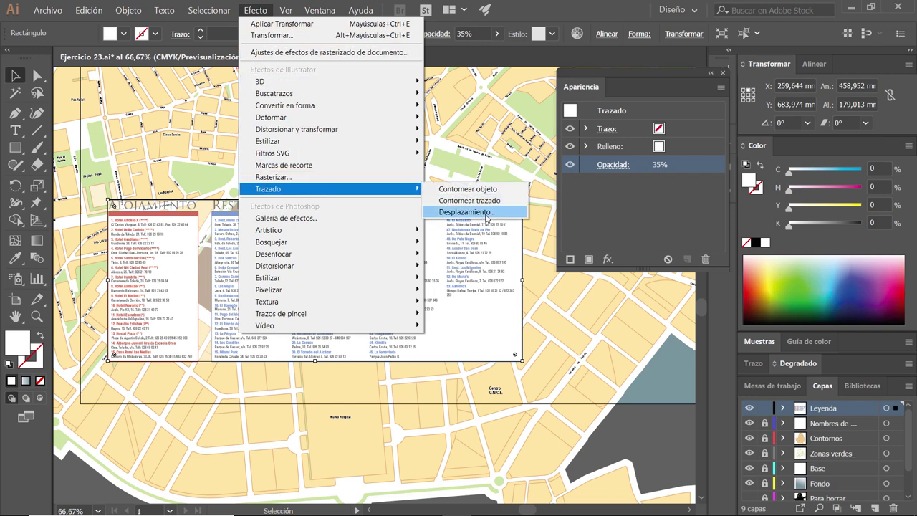
# - Apply a 15 mm Desplazamiento offset path effect to the translucent white rectangle
pyautogui.click(479, 212)
pyautogui.click(444, 294)
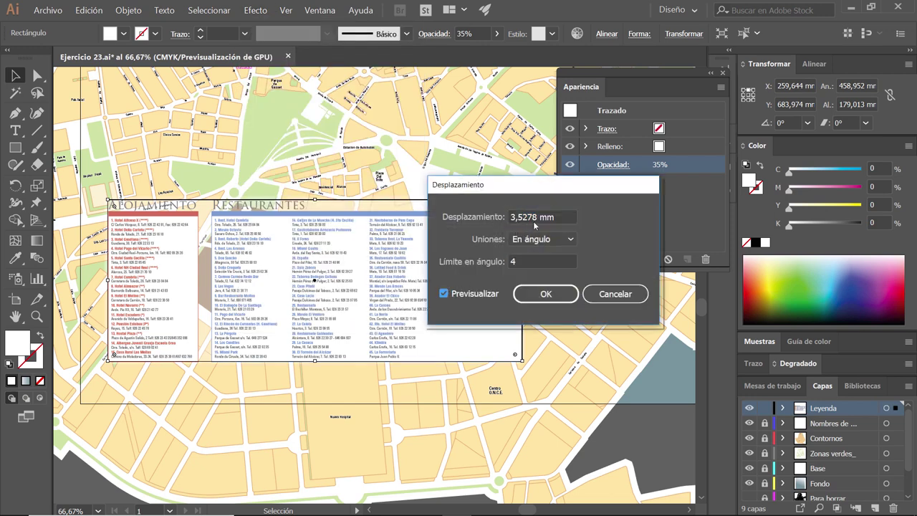
pyautogui.doubleClick(557, 219)
pyautogui.write('3')
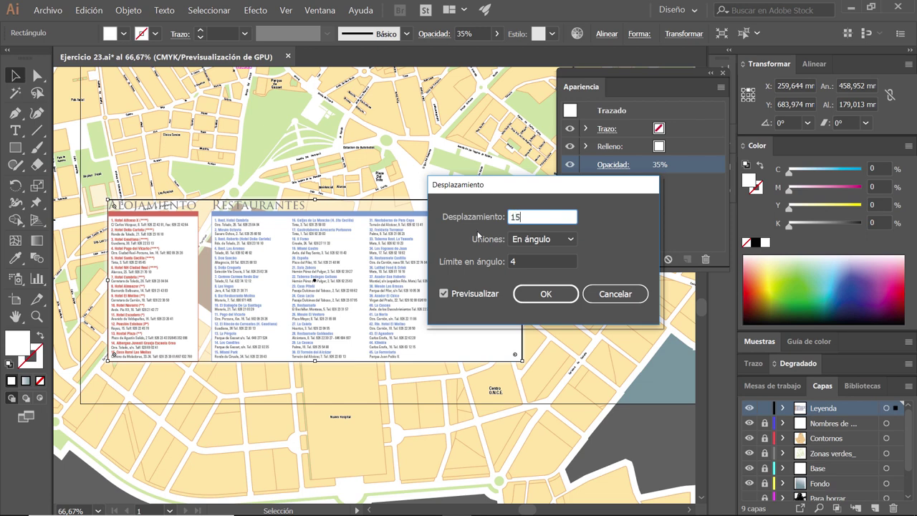
pyautogui.press('Tab')
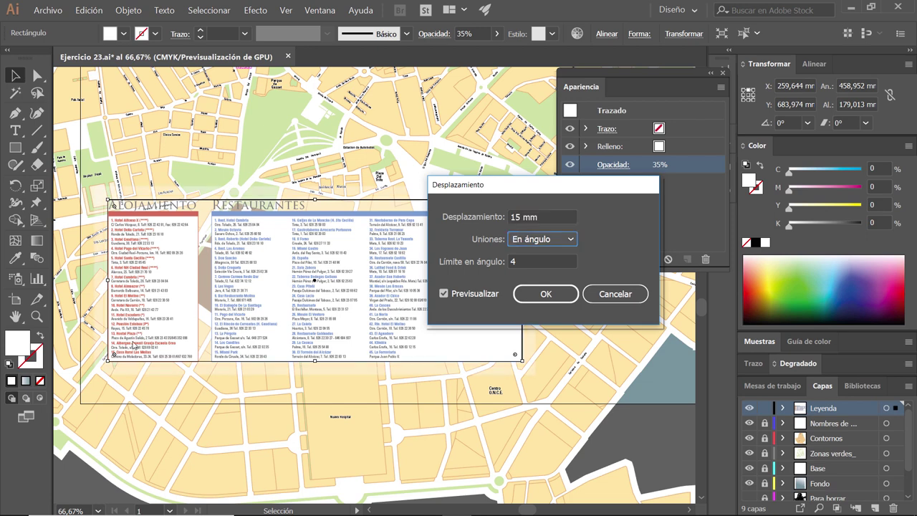
pyautogui.click(548, 292)
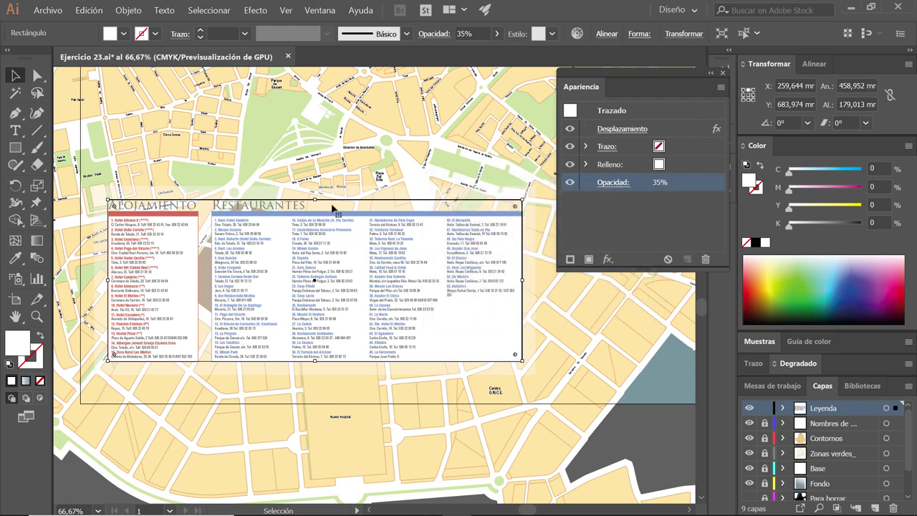
pyautogui.rightClick(332, 206)
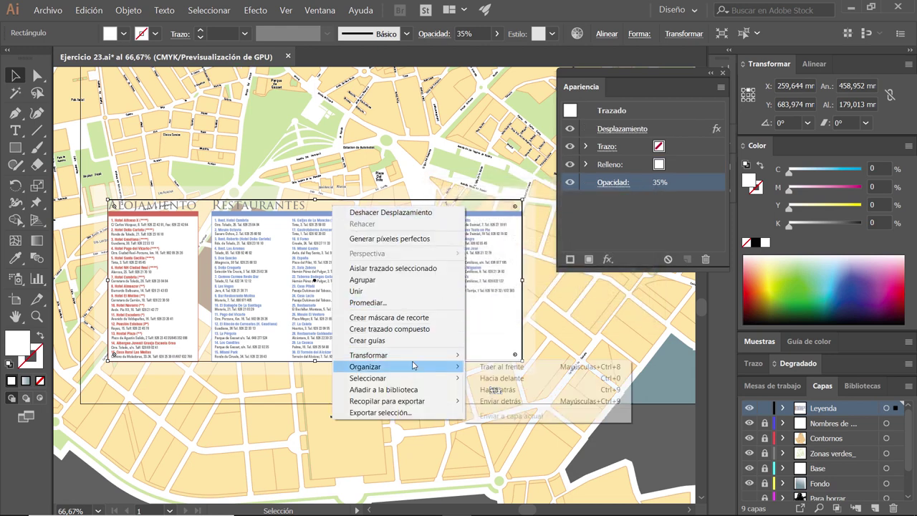
pyautogui.moveTo(398, 366)
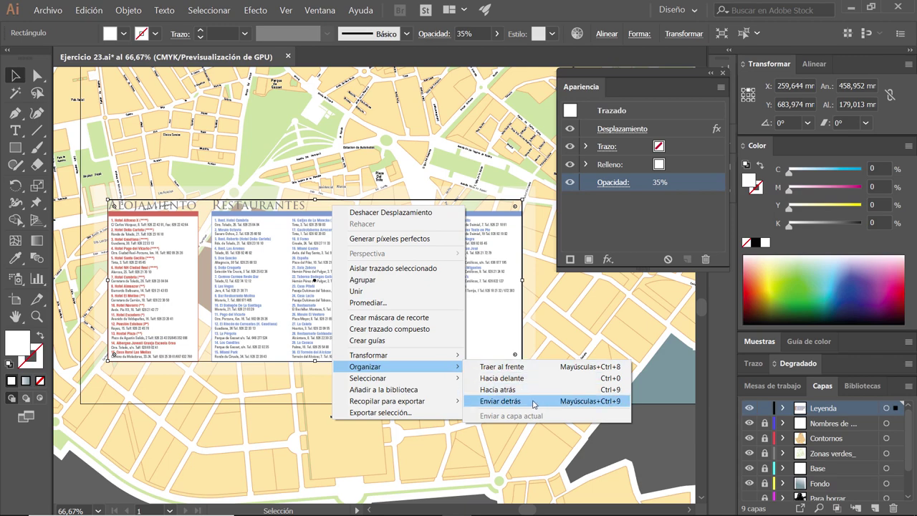
# - Send the white rectangle behind the legend and view it at 100% zoom
pyautogui.click(533, 405)
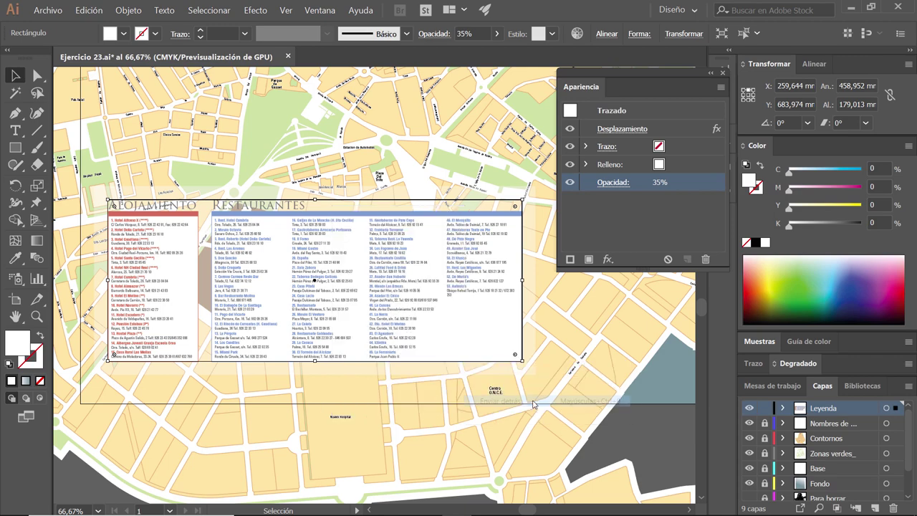
pyautogui.click(164, 165)
pyautogui.hotkey('ctrl', '1')
pyautogui.moveTo(153, 251); pyautogui.dragTo(230, 222)
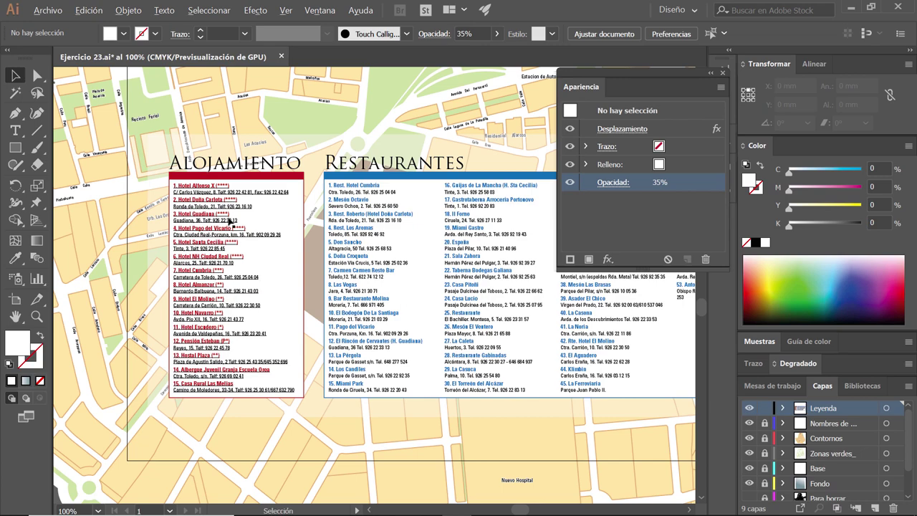
pyautogui.scroll(1, 231, 222)
pyautogui.scroll(-1, 174, 149)
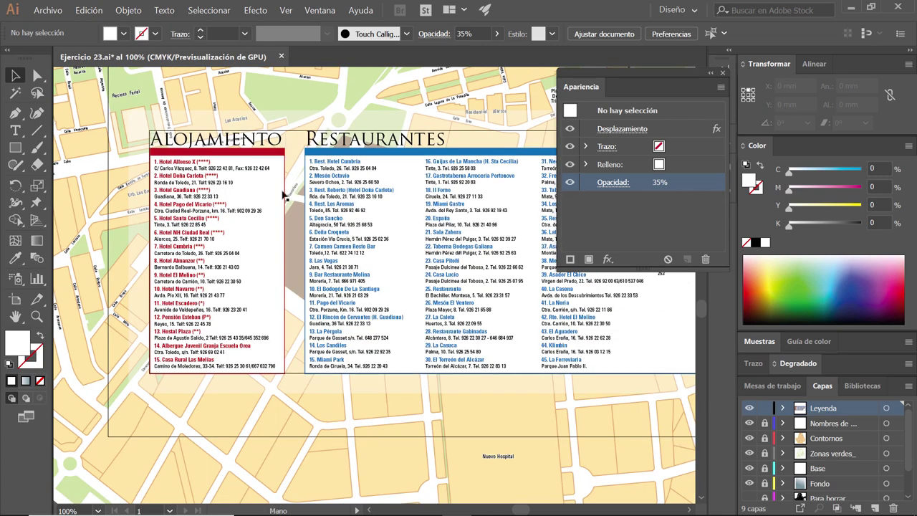
pyautogui.hotkey('ctrl', 'a')
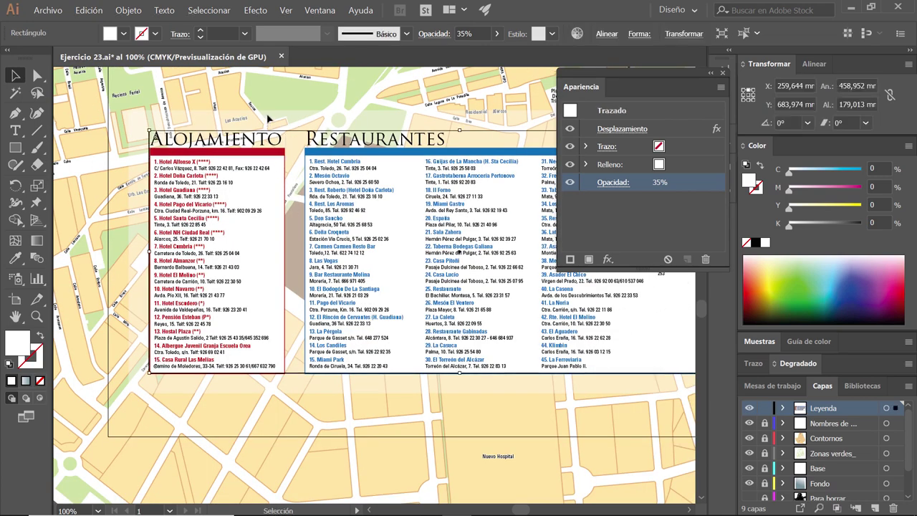
pyautogui.moveTo(272, 93); pyautogui.dragTo(153, 255)
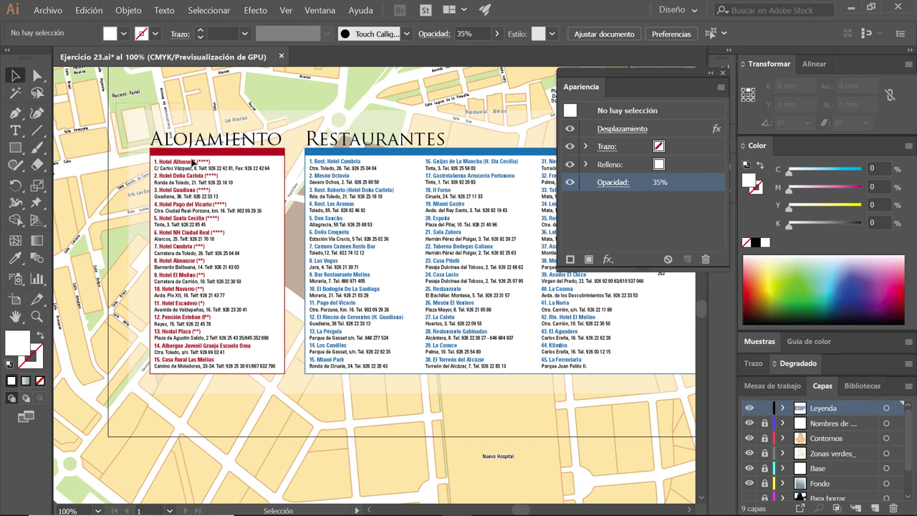
# - Group all the legend text and boxes into one object and nudge it into place
pyautogui.moveTo(122, 109); pyautogui.dragTo(384, 245)
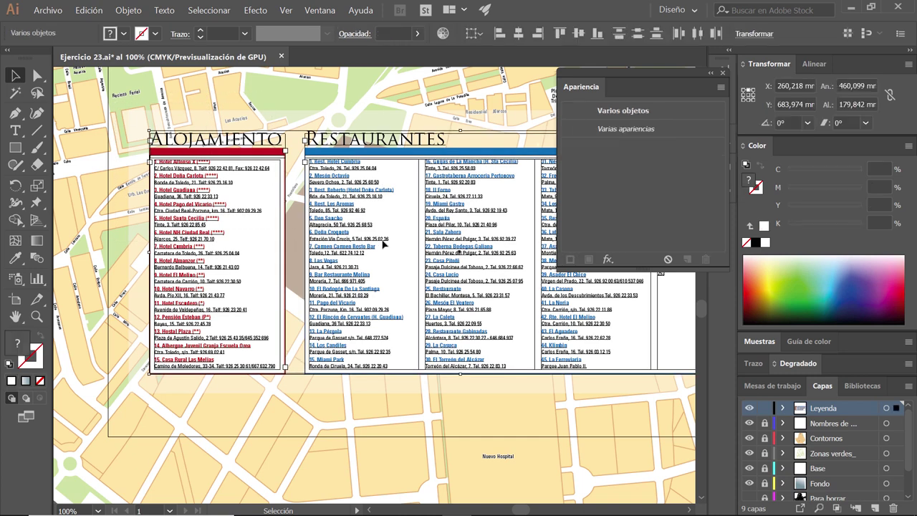
pyautogui.hotkey('ctrl', 'g')
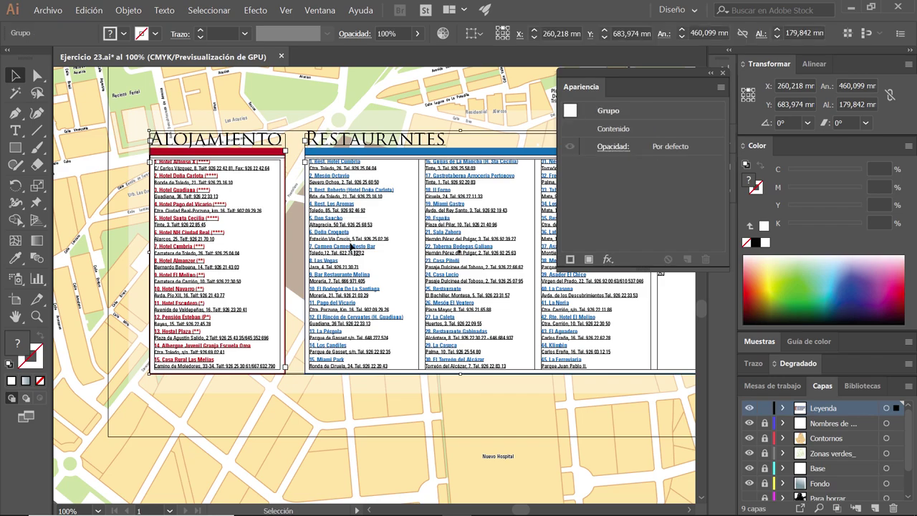
pyautogui.moveTo(267, 230)
pyautogui.mouseDown()
pyautogui.moveTo(388, 276)
pyautogui.moveTo(356, 261)
pyautogui.moveTo(224, 335)
pyautogui.mouseUp()
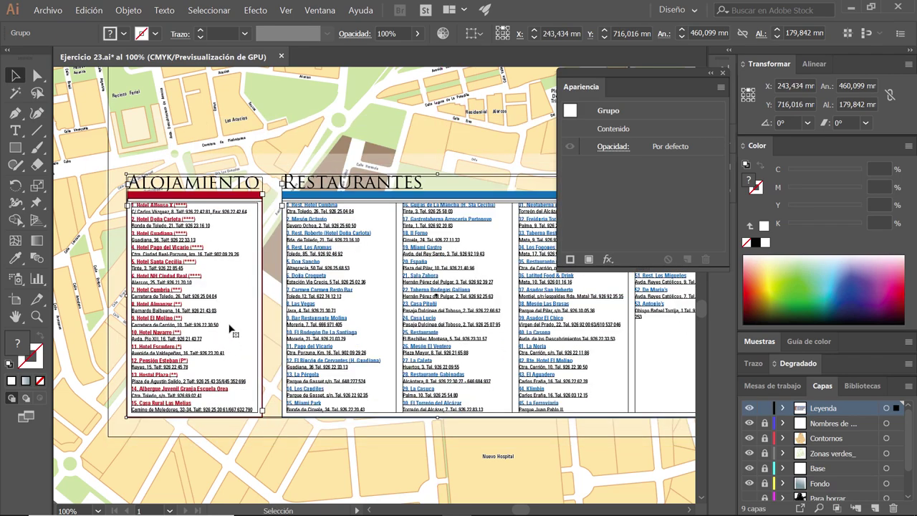
pyautogui.press('Right')
pyautogui.press('Right')
pyautogui.press('Right')
pyautogui.press('Right')
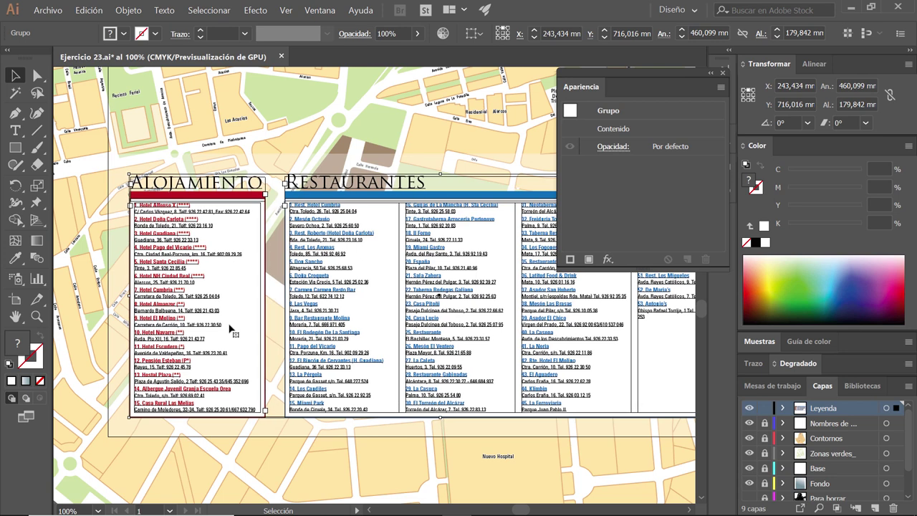
pyautogui.press('Right')
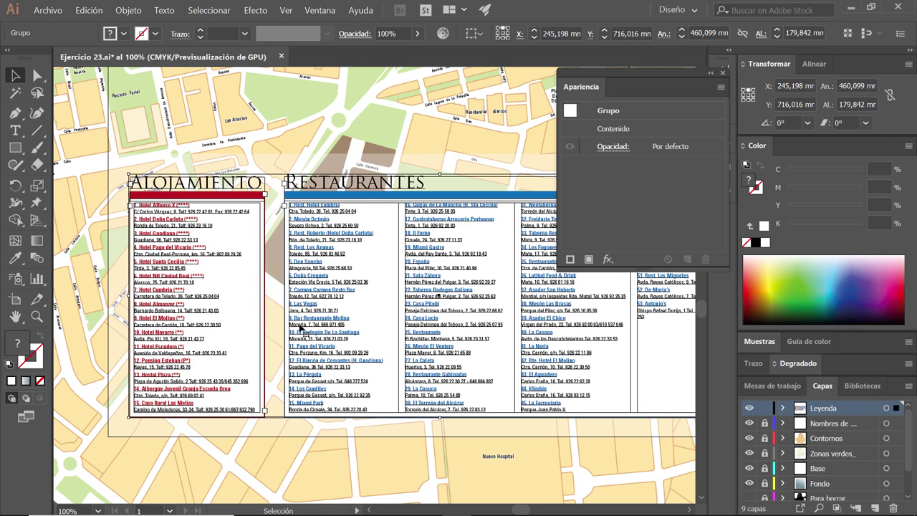
# - Move the legend group 30 mm horizontally and -30 mm vertically
pyautogui.press('Return')
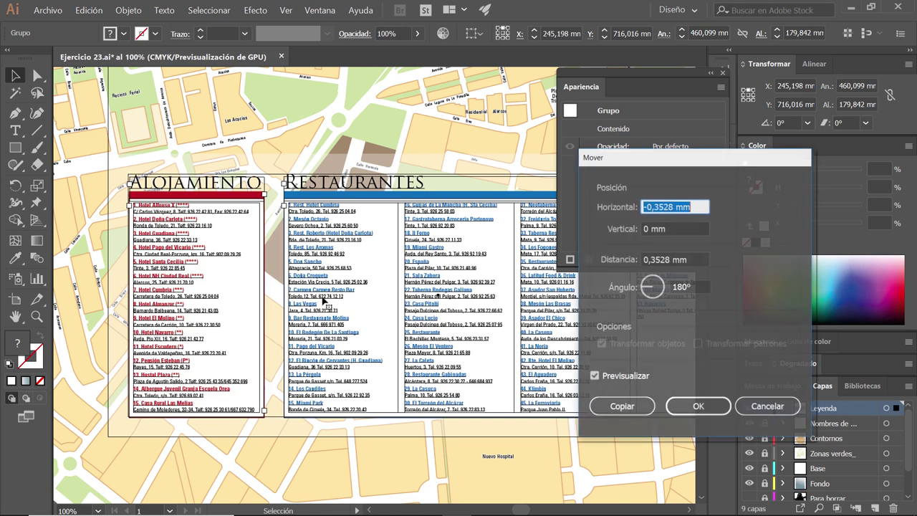
pyautogui.write('30')
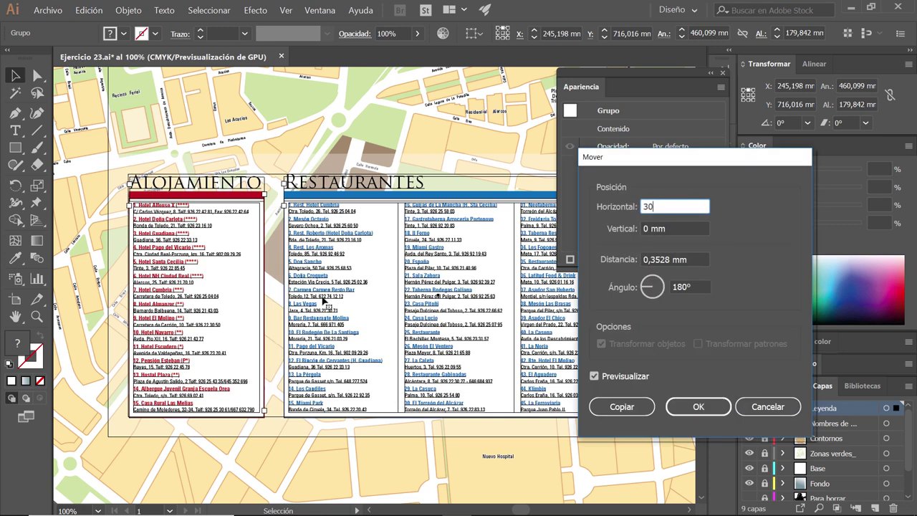
pyautogui.press('Tab')
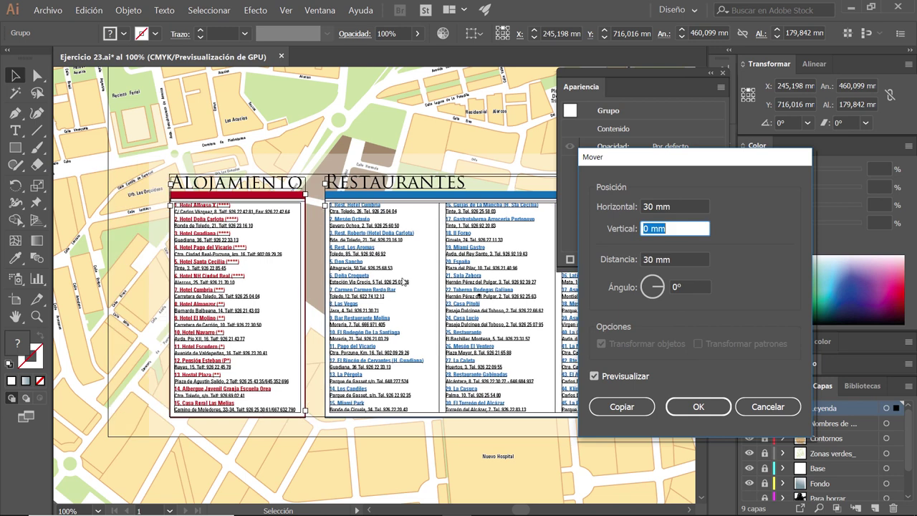
pyautogui.write('30')
pyautogui.press('Tab')
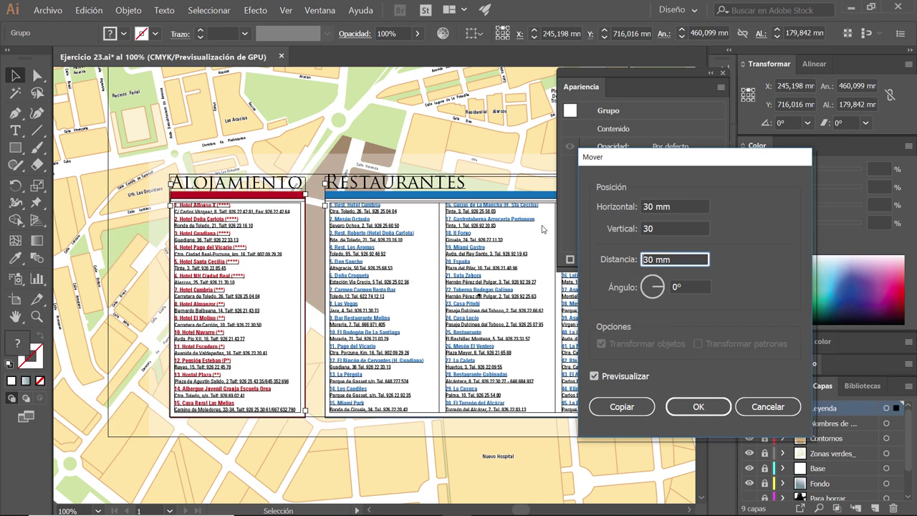
pyautogui.click(645, 229)
pyautogui.write('-')
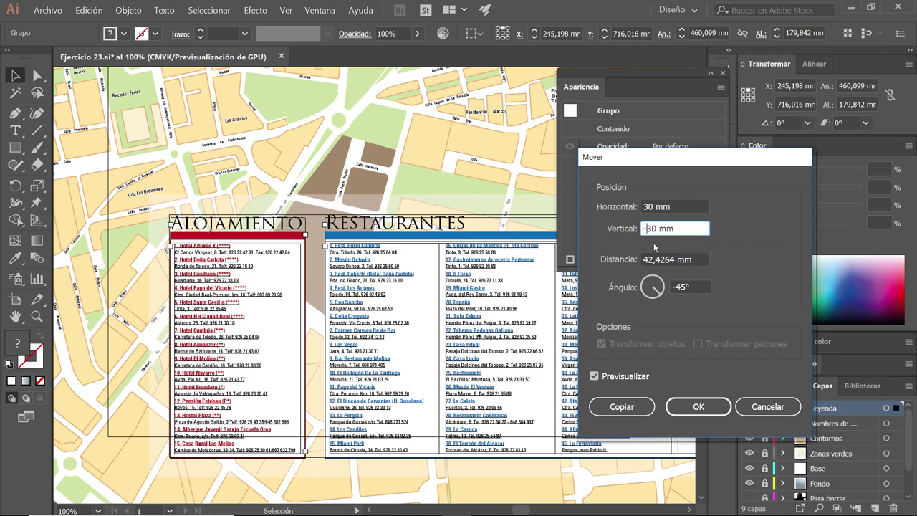
pyautogui.press('Tab')
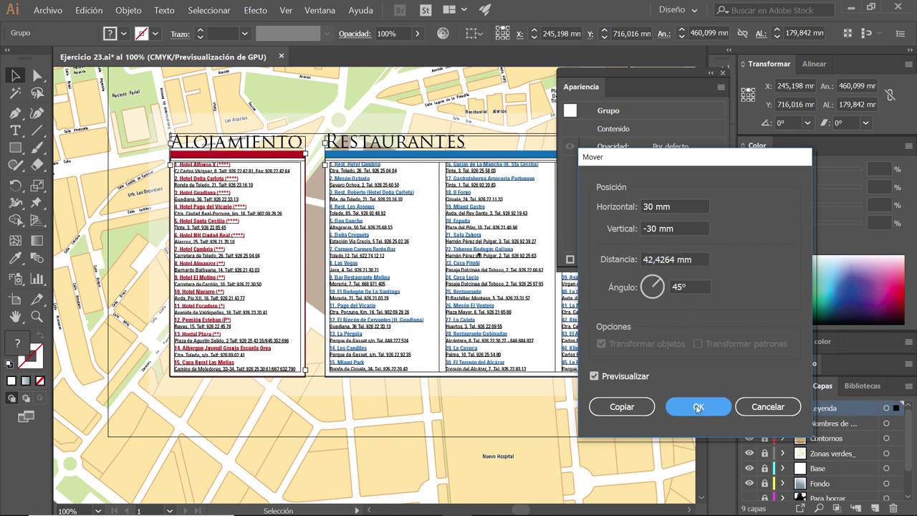
pyautogui.click(697, 406)
# - Compare the repositioned legend against the reference PDF
pyautogui.scroll(-2, 331, 192)
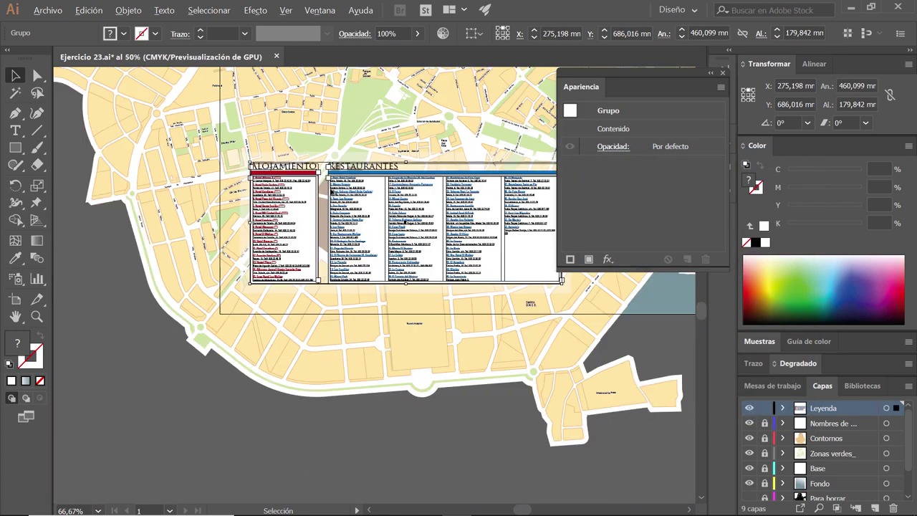
pyautogui.scroll(2, 513, 289)
pyautogui.hotkey('alt', 'Tab')
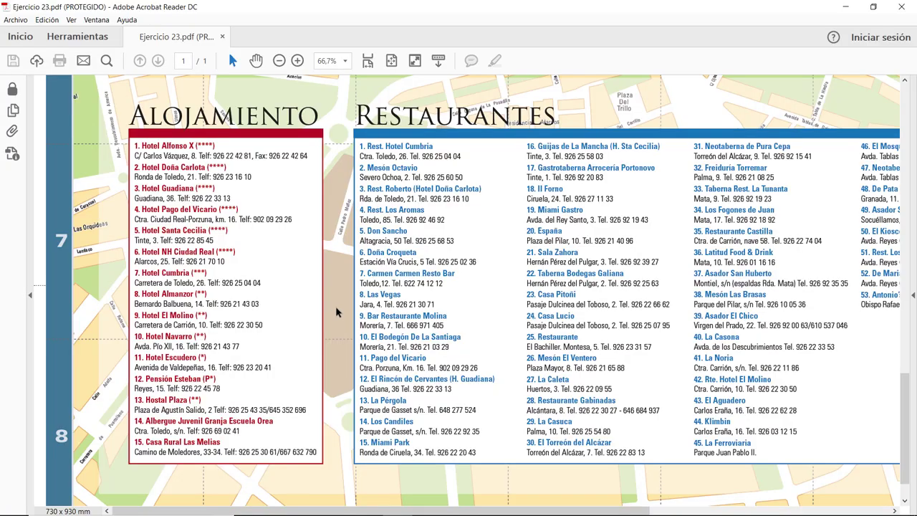
pyautogui.scroll(-1, 91, 462)
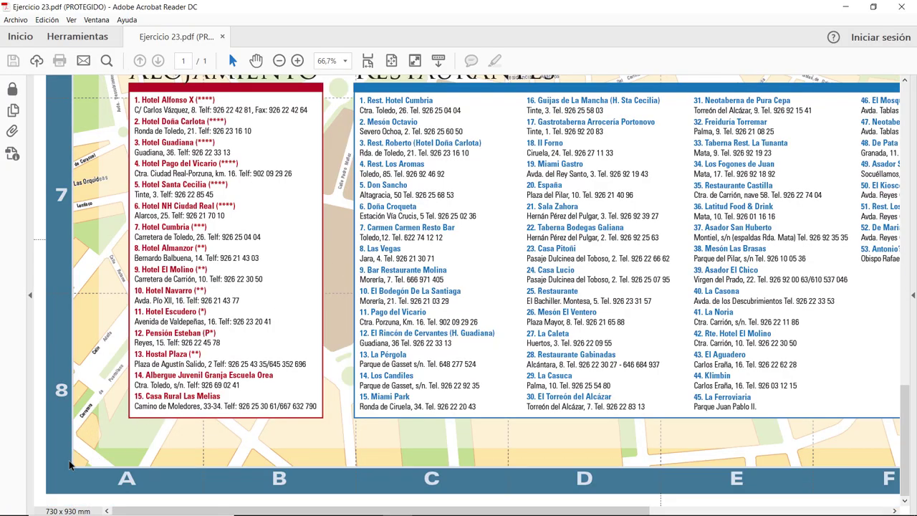
pyautogui.hotkey('alt', 'Tab')
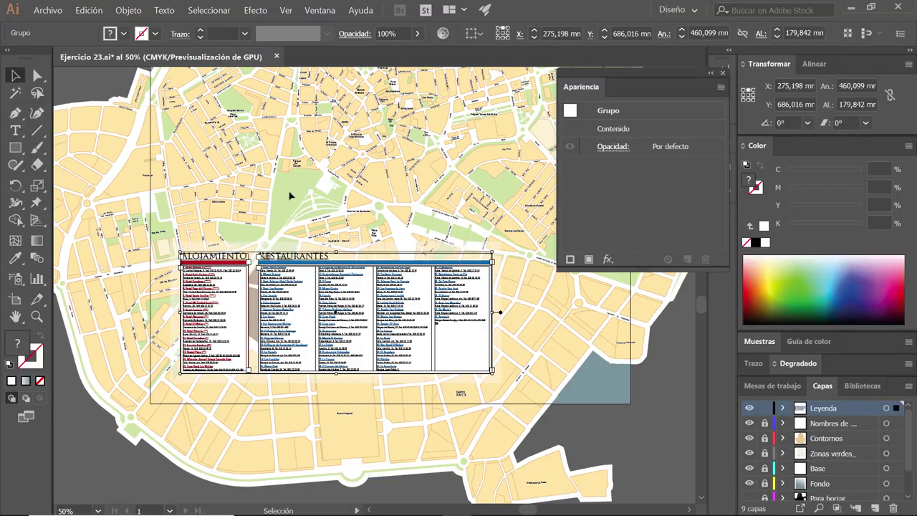
# - Lock the Leyenda layer and save the document
pyautogui.click(442, 433)
pyautogui.click(765, 408)
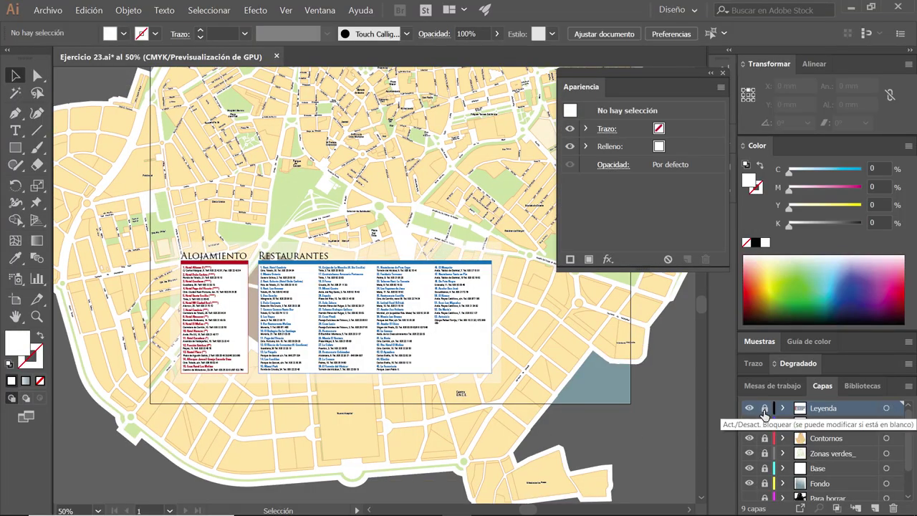
pyautogui.click(48, 10)
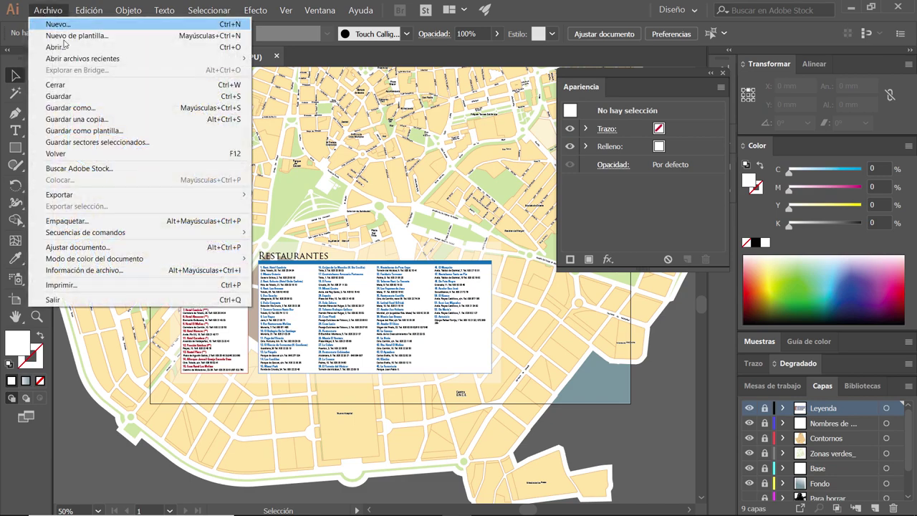
pyautogui.click(85, 97)
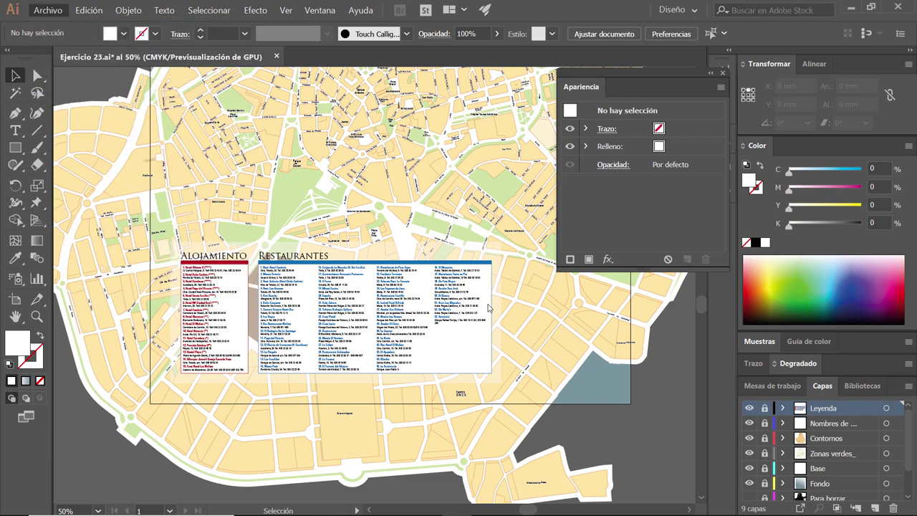
# - Add a new top layer named Hoteles
pyautogui.click(875, 508)
pyautogui.doubleClick(819, 408)
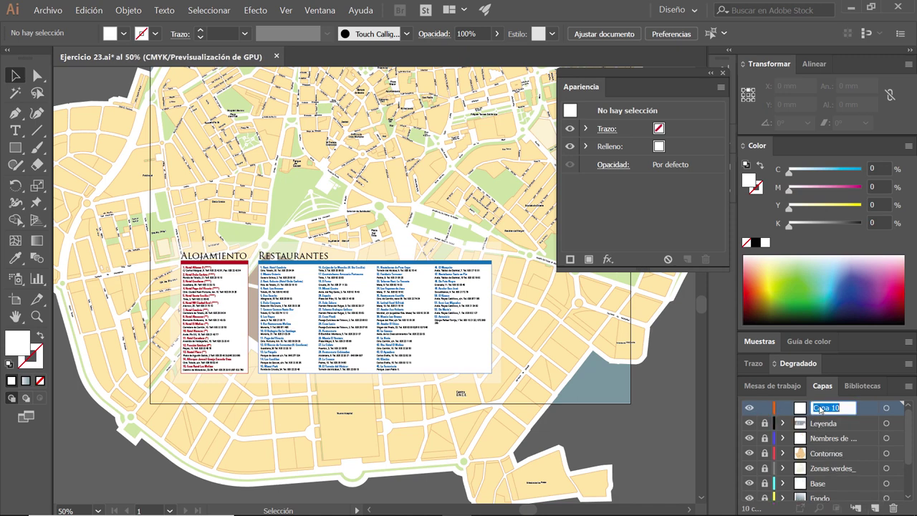
pyautogui.write('Hoteles')
pyautogui.press('Return')
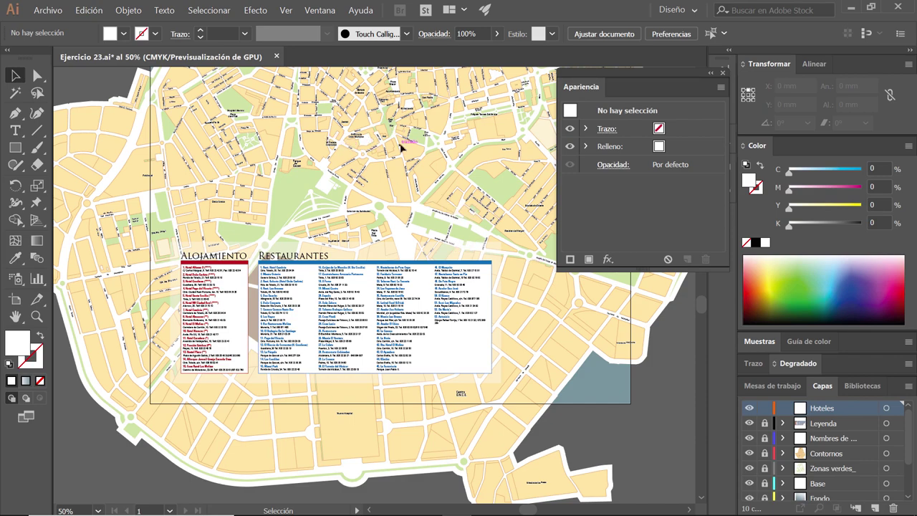
# - Draw a 6,5 × 6,5 mm circle with the Ellipse tool on the park area
pyautogui.scroll(2, 316, 168)
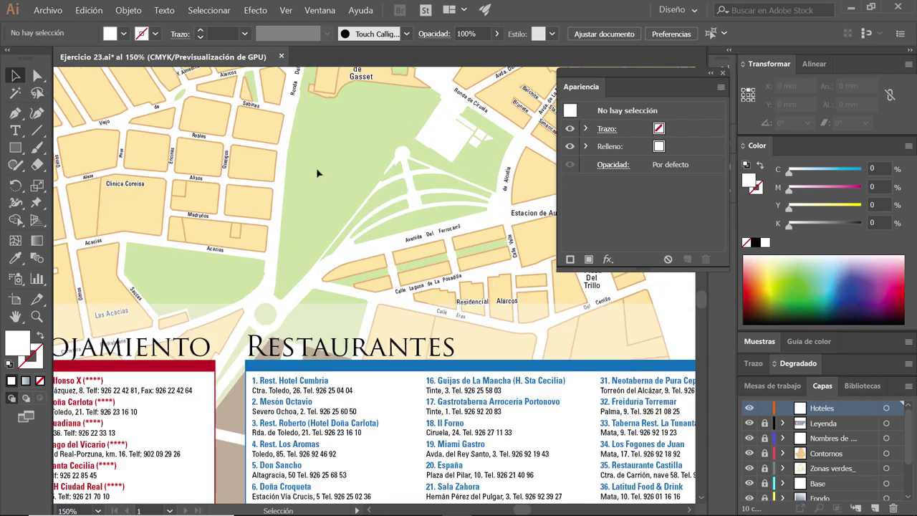
pyautogui.scroll(1, 316, 168)
pyautogui.moveTo(324, 163); pyautogui.dragTo(305, 205)
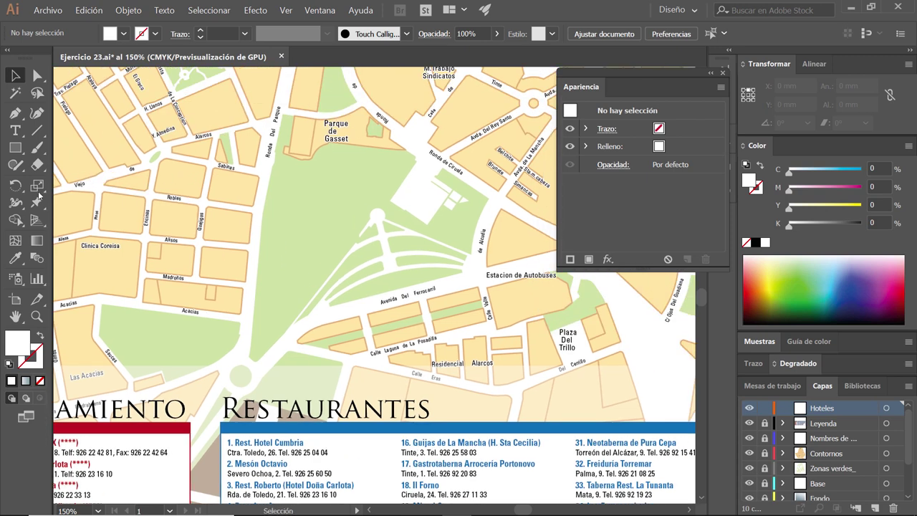
pyautogui.moveTo(15, 148); pyautogui.dragTo(79, 182)
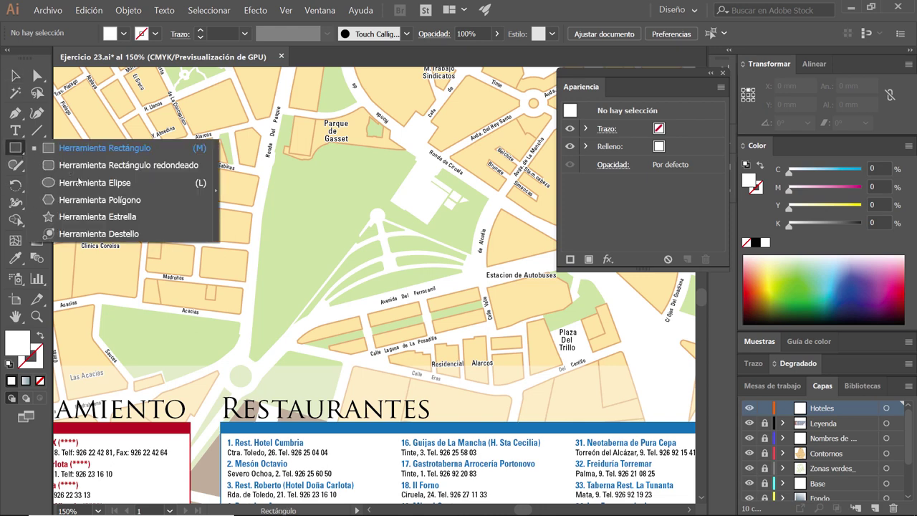
pyautogui.click(79, 182)
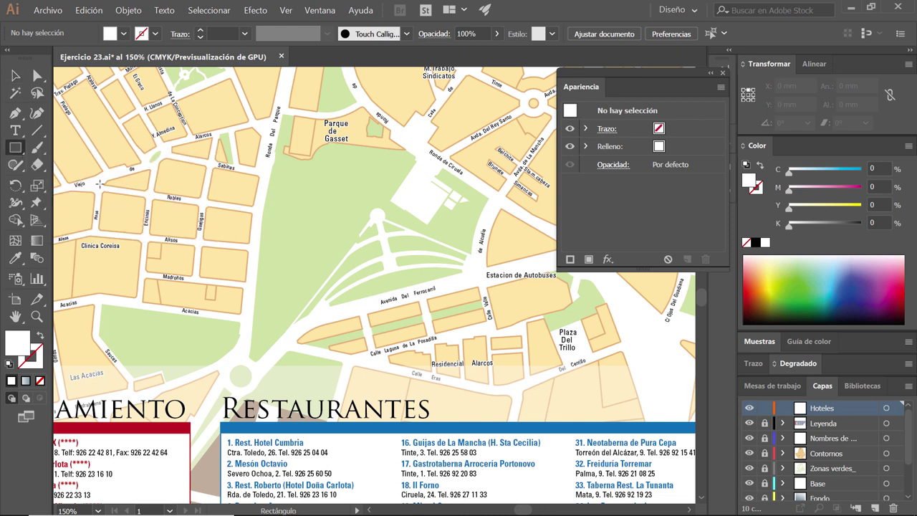
pyautogui.click(312, 218)
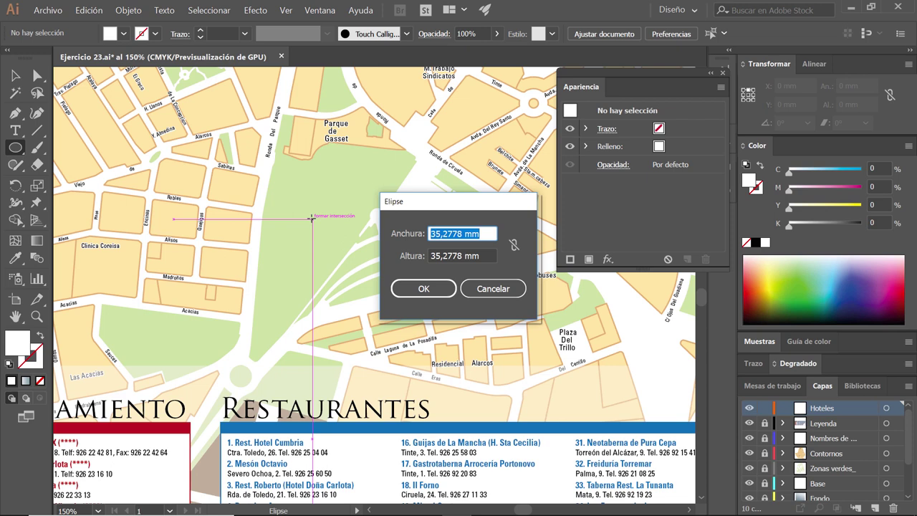
pyautogui.write('6,5')
pyautogui.press('Tab')
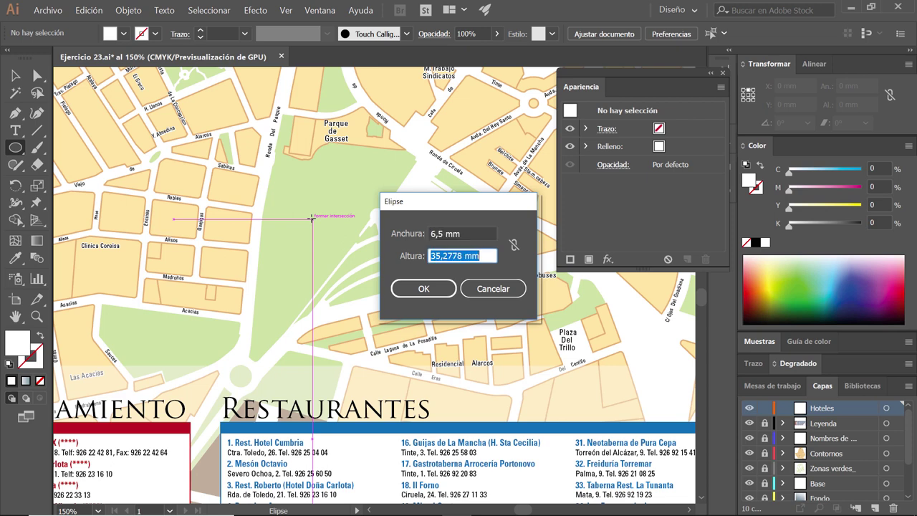
pyautogui.write('6,5')
pyautogui.press('Tab')
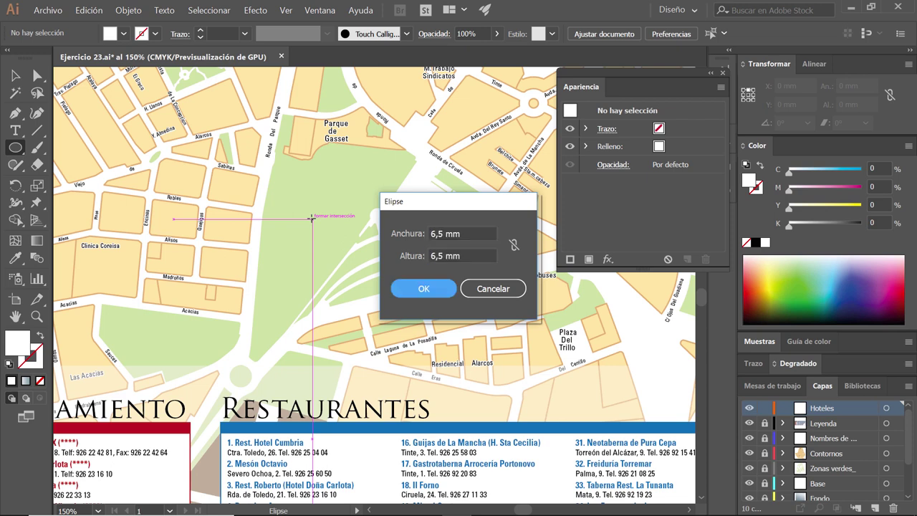
pyautogui.press('Return')
# - Fill the circle with red from the Appearance swatches
pyautogui.scroll(2, 337, 232)
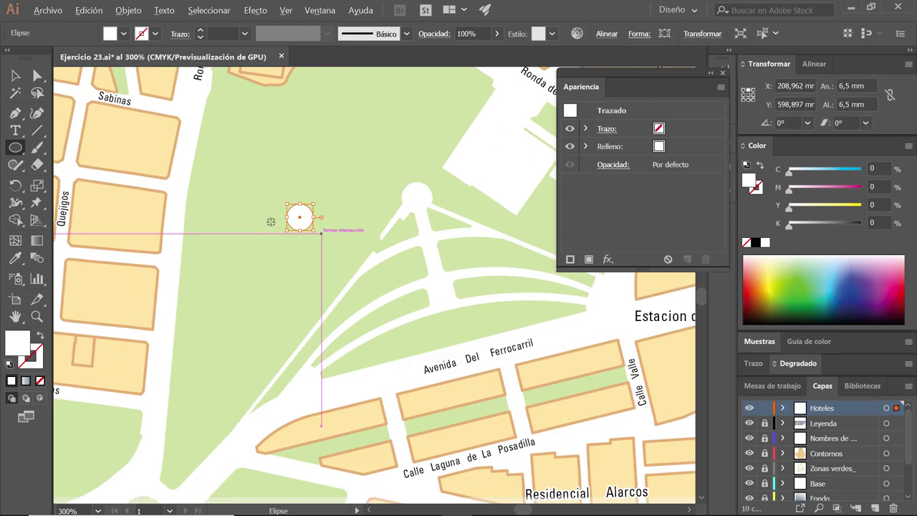
pyautogui.scroll(1, 271, 222)
pyautogui.scroll(1, 266, 213)
pyautogui.scroll(1, 330, 213)
pyautogui.scroll(1, 337, 213)
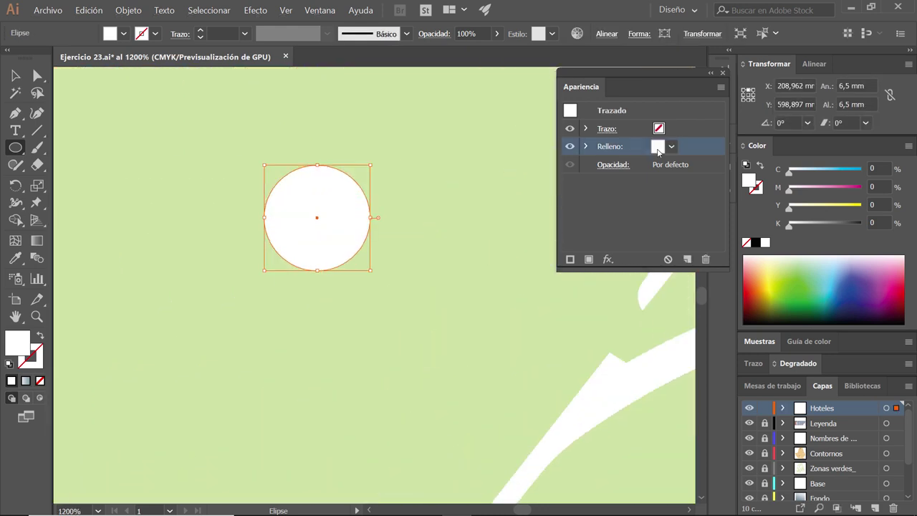
pyautogui.click(658, 147)
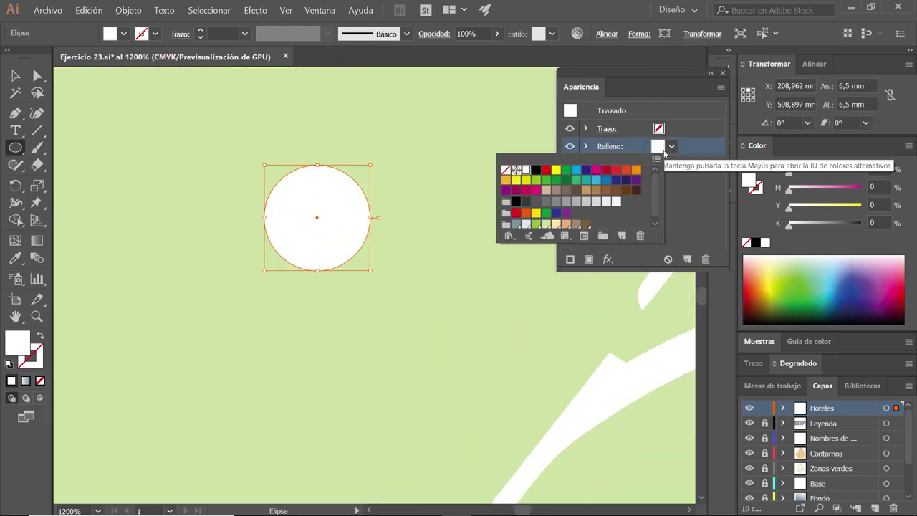
pyautogui.click(606, 176)
# - Give the circle a white 1,5 pt stroke aligned to the outside
pyautogui.click(668, 129)
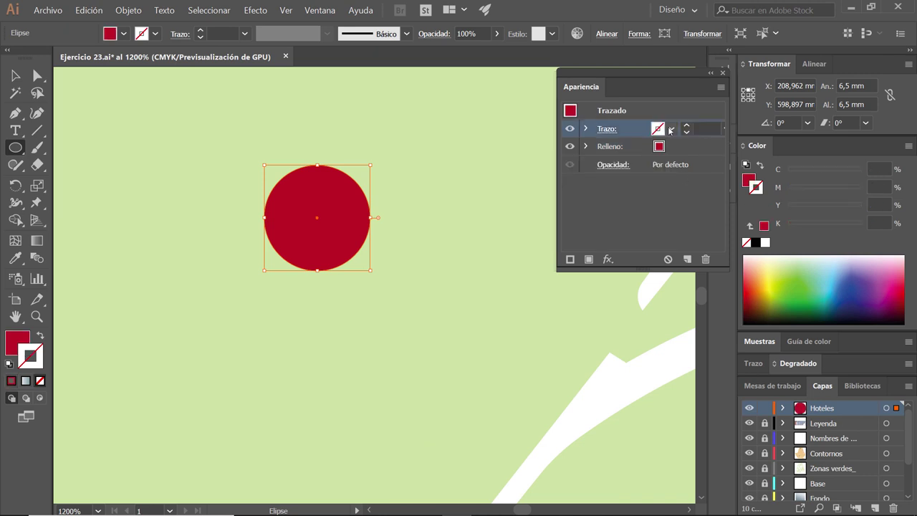
pyautogui.click(671, 129)
pyautogui.click(541, 154)
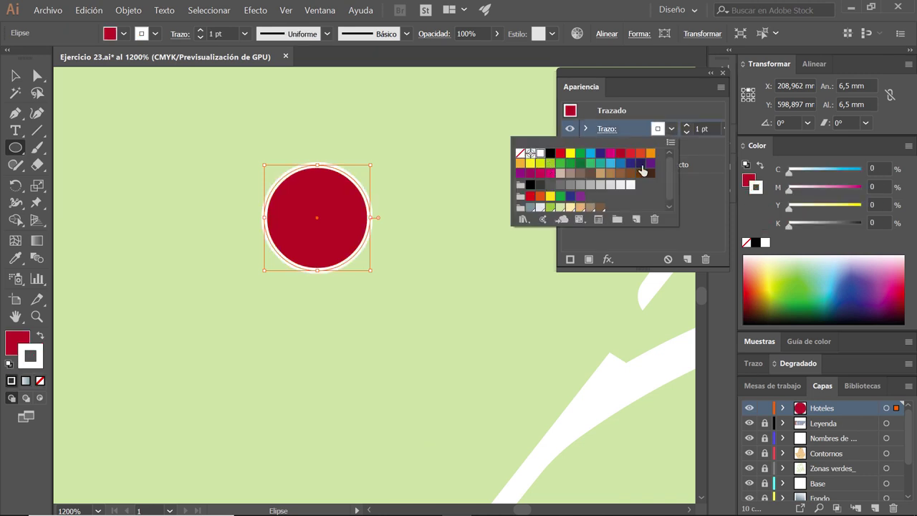
pyautogui.click(699, 194)
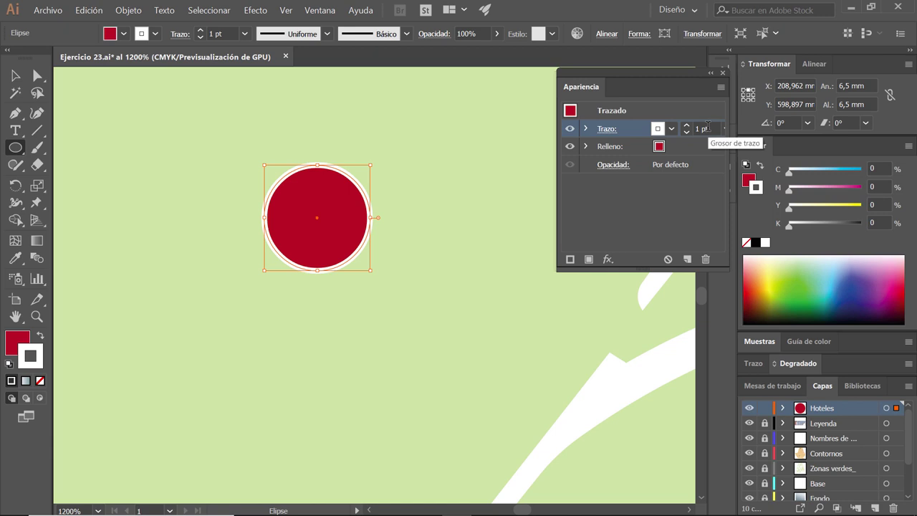
pyautogui.click(708, 127)
pyautogui.write('1,5')
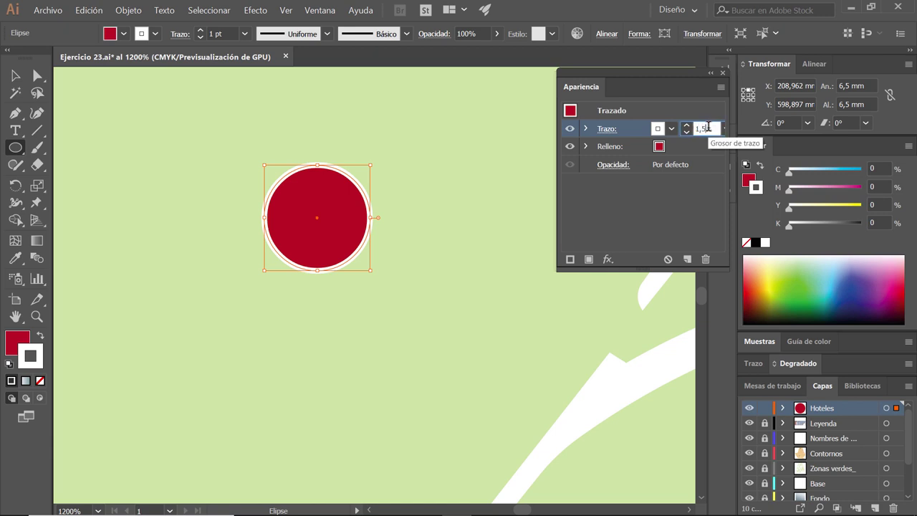
pyautogui.press('Return')
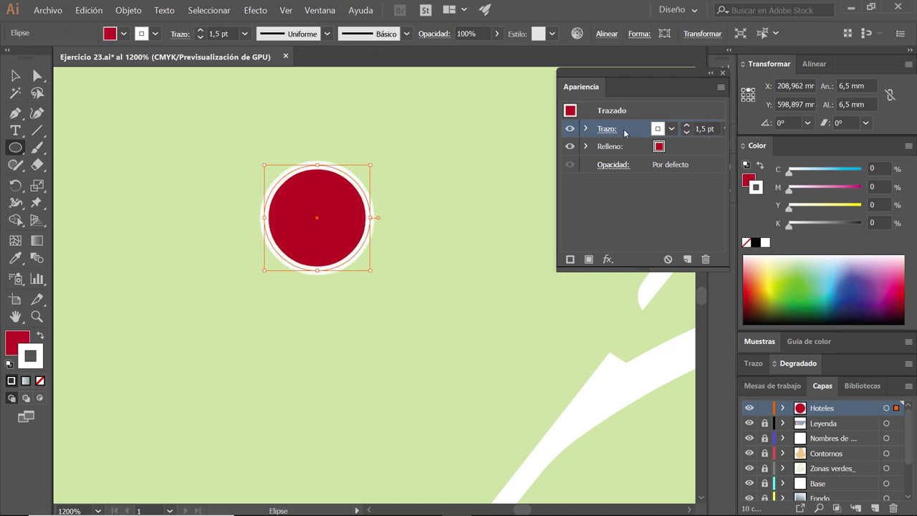
pyautogui.click(613, 129)
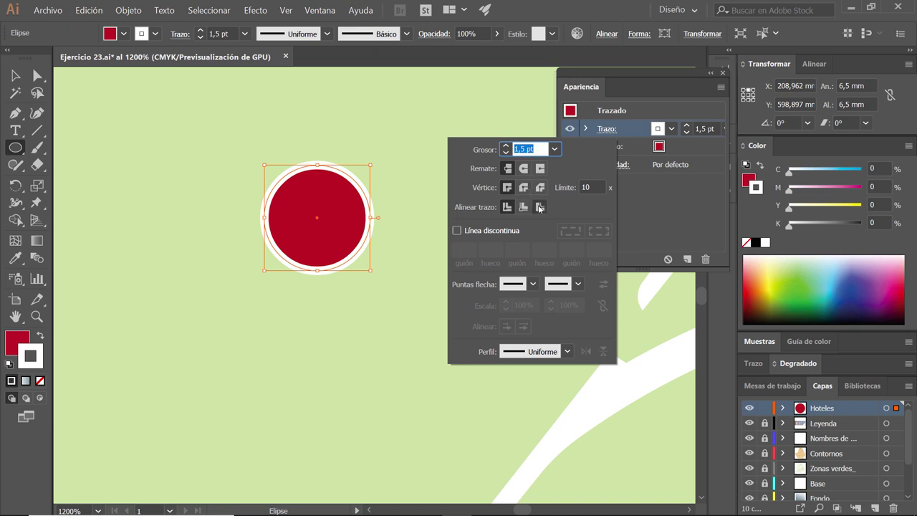
pyautogui.click(540, 207)
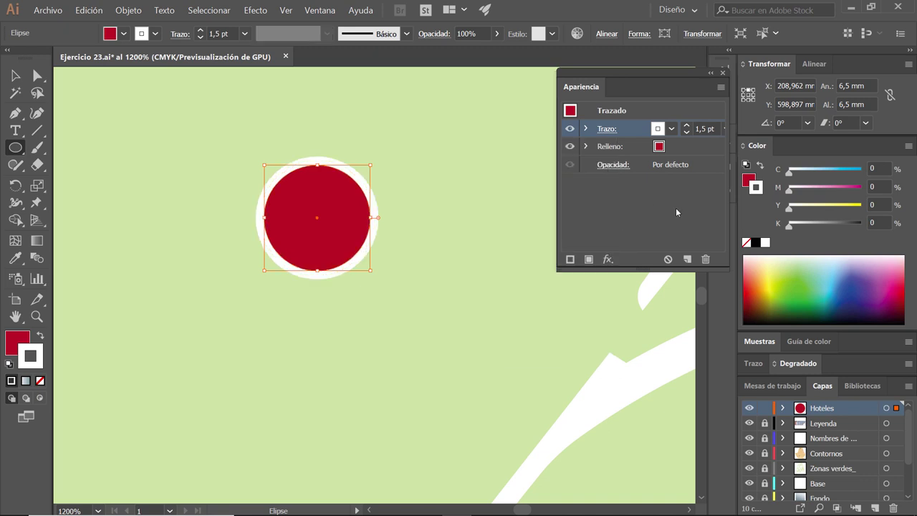
pyautogui.click(15, 75)
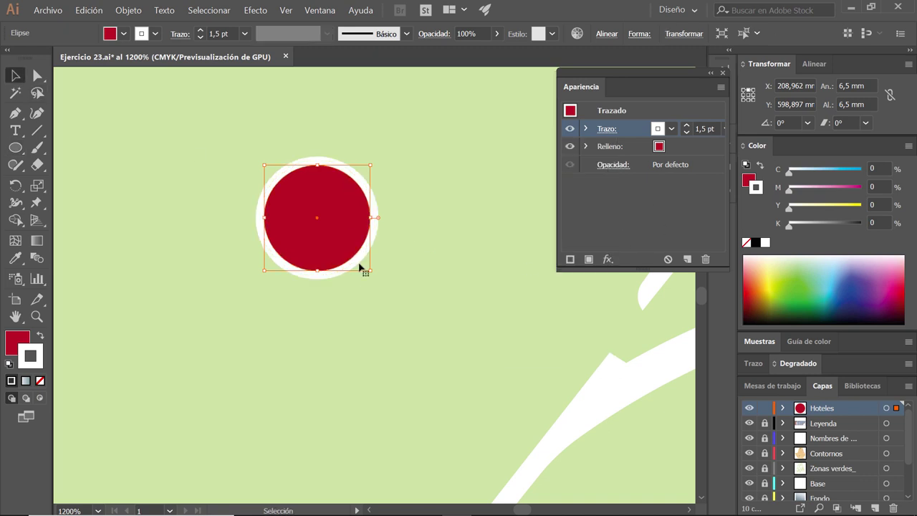
pyautogui.click(128, 10)
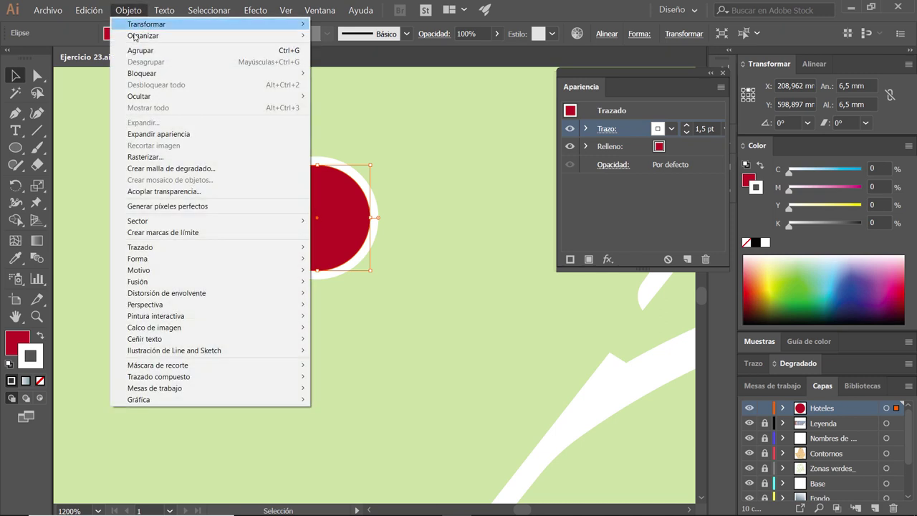
# - Expand the circle's appearance and ungroup it into separate red and white shapes
pyautogui.click(184, 135)
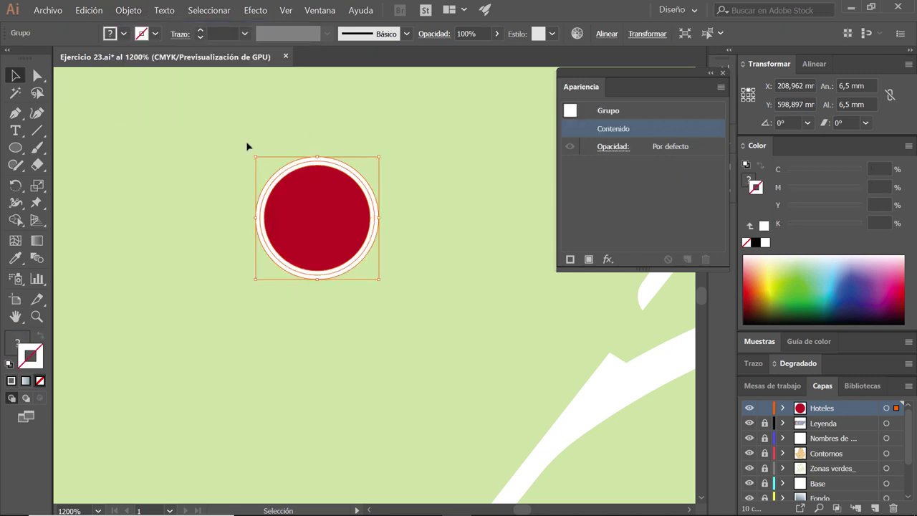
pyautogui.click(342, 136)
pyautogui.click(327, 281)
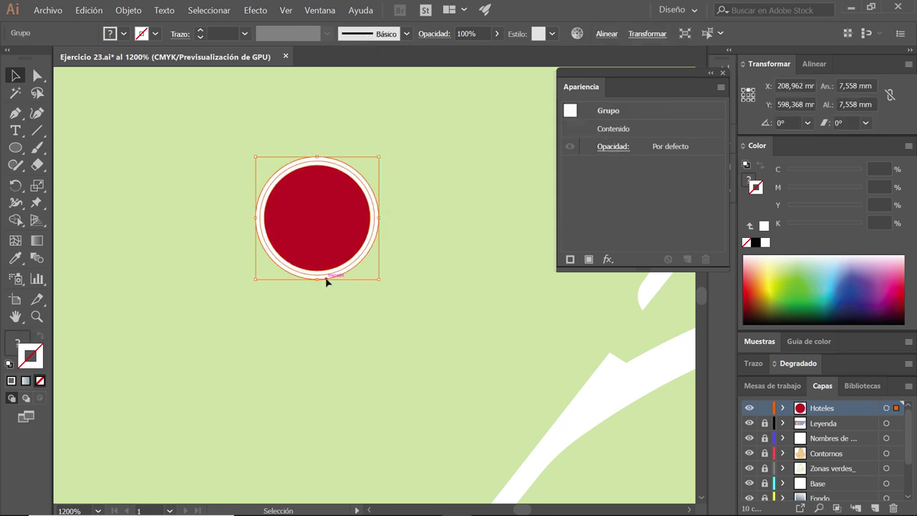
pyautogui.rightClick(319, 201)
pyautogui.click(380, 288)
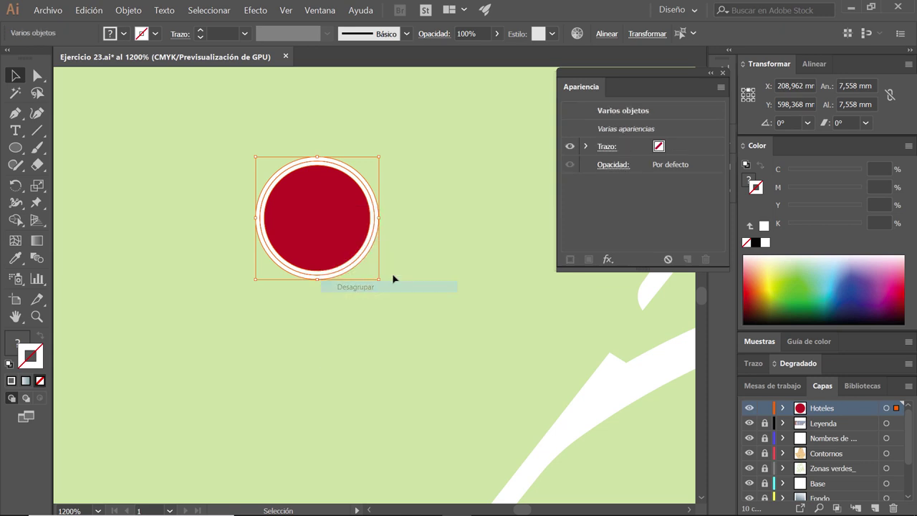
pyautogui.click(365, 267)
pyautogui.click(319, 280)
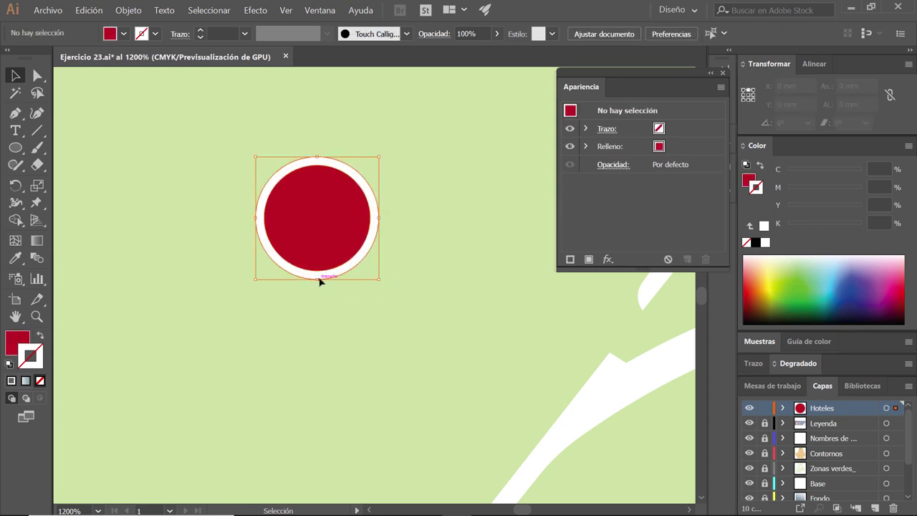
# - Convert the white ring's bottom anchor to a corner and nudge it down into a tip
pyautogui.press('a')
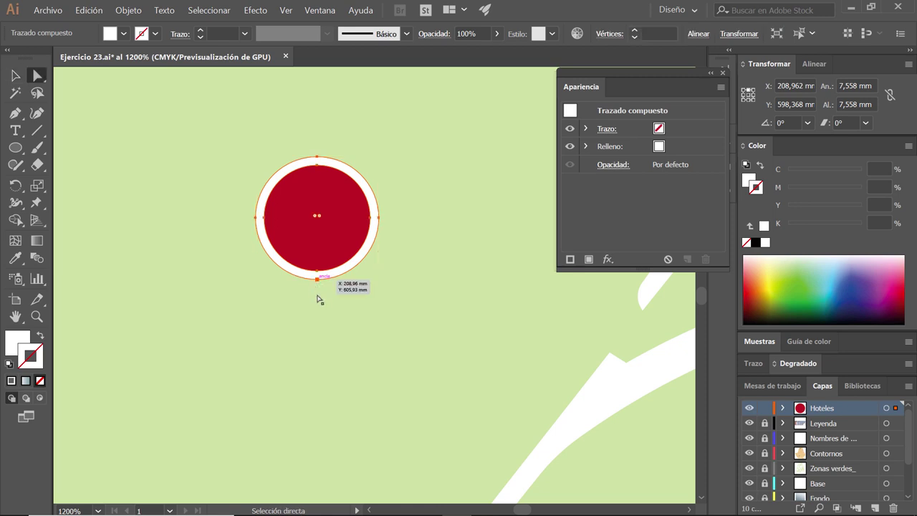
pyautogui.click(318, 280)
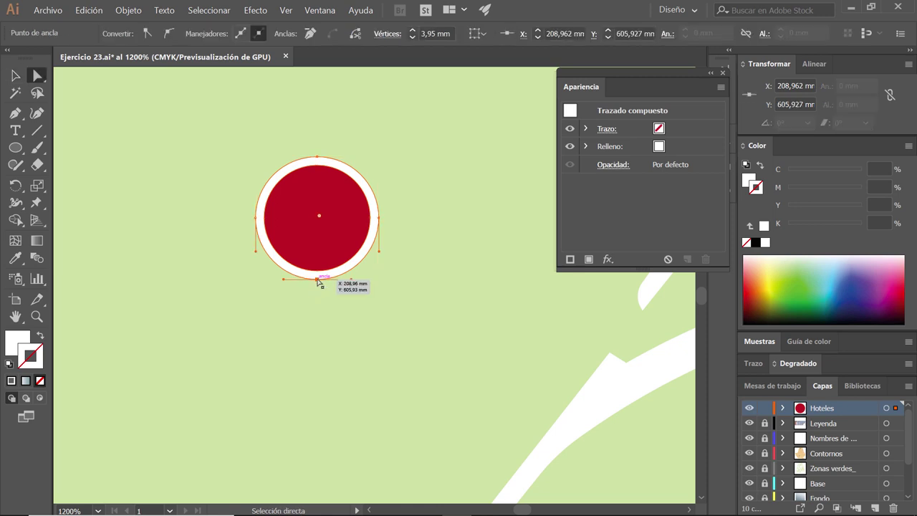
pyautogui.click(318, 299)
pyautogui.click(318, 280)
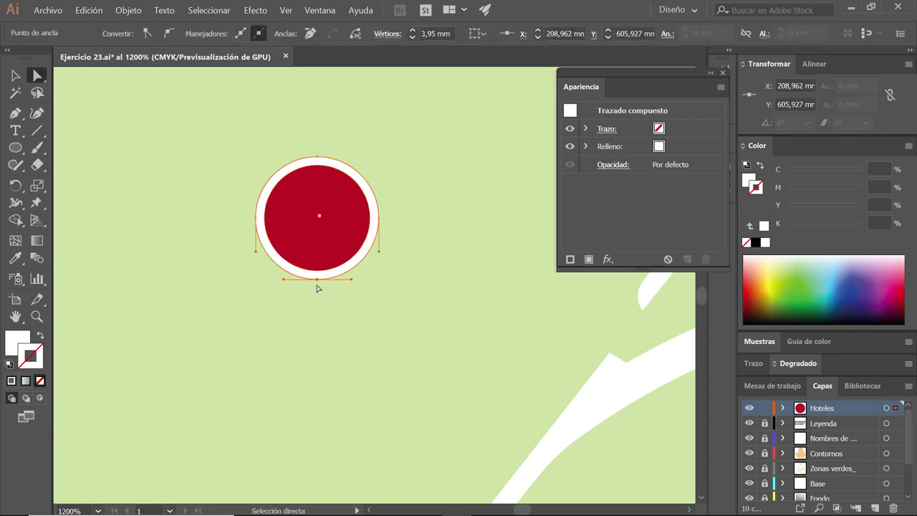
pyautogui.hotkey('ctrl', '+')
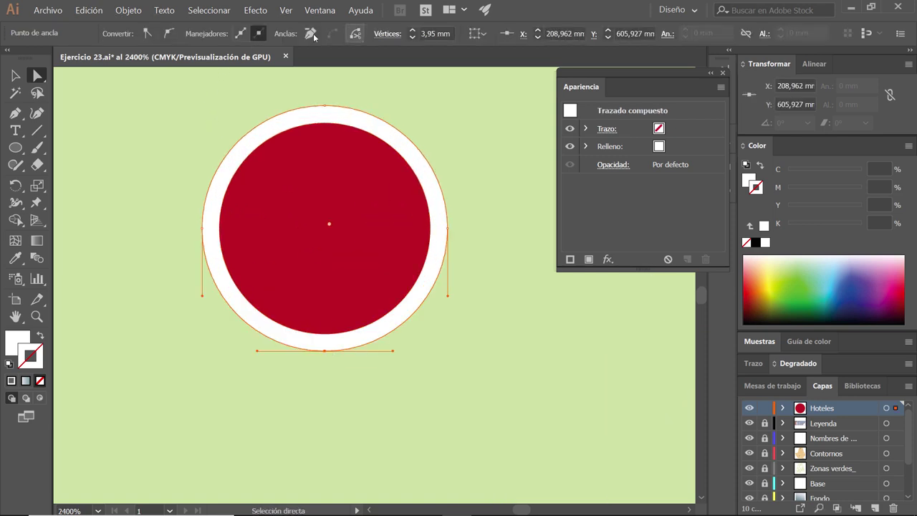
pyautogui.click(147, 33)
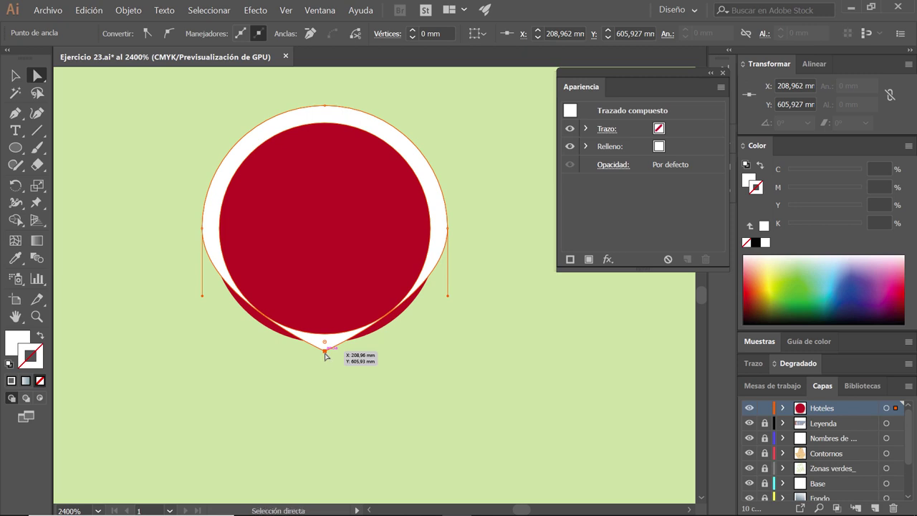
pyautogui.press('Down')
pyautogui.press('Down')
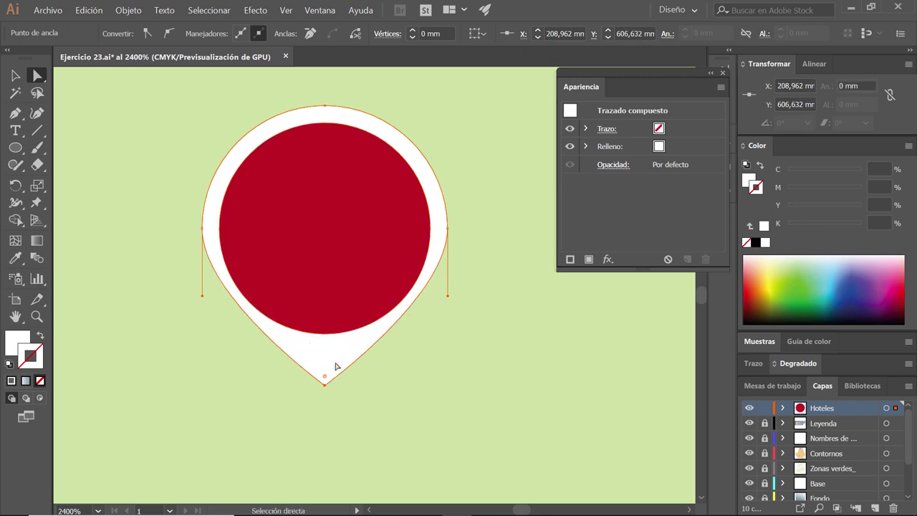
pyautogui.press('Down')
pyautogui.press('Down')
pyautogui.press('Down')
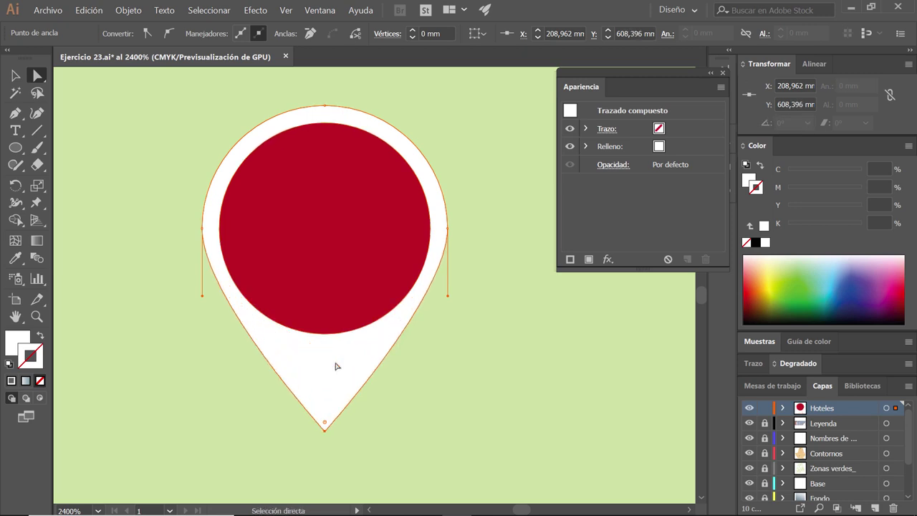
pyautogui.press('Down')
pyautogui.hotkey('alt', 'Tab')
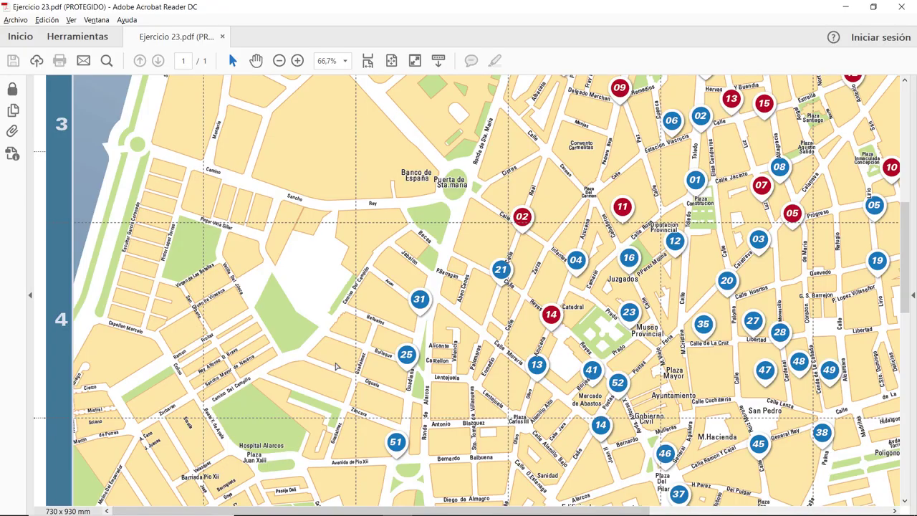
pyautogui.hotkey('alt', 'Tab')
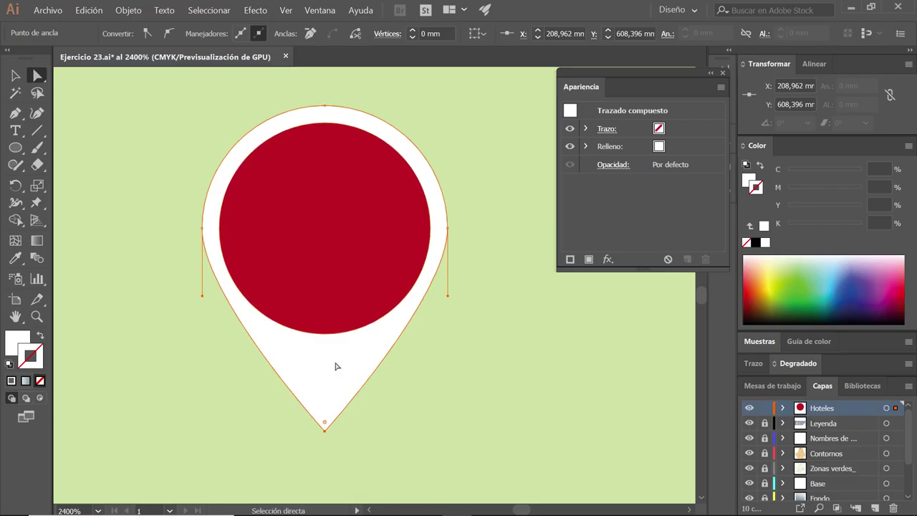
pyautogui.hotkey('alt', 'Tab')
pyautogui.hotkey('alt', 'Tab')
# - Reshape the pin's lower curves and place a horizontal guide at the circle's bottom edge
pyautogui.moveTo(447, 296); pyautogui.dragTo(447, 313)
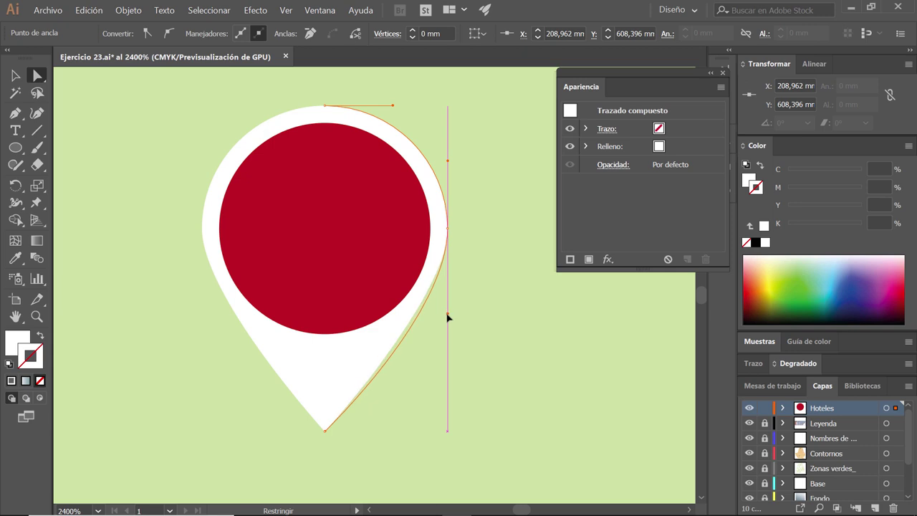
pyautogui.click(251, 331)
pyautogui.moveTo(202, 296); pyautogui.dragTo(202, 320)
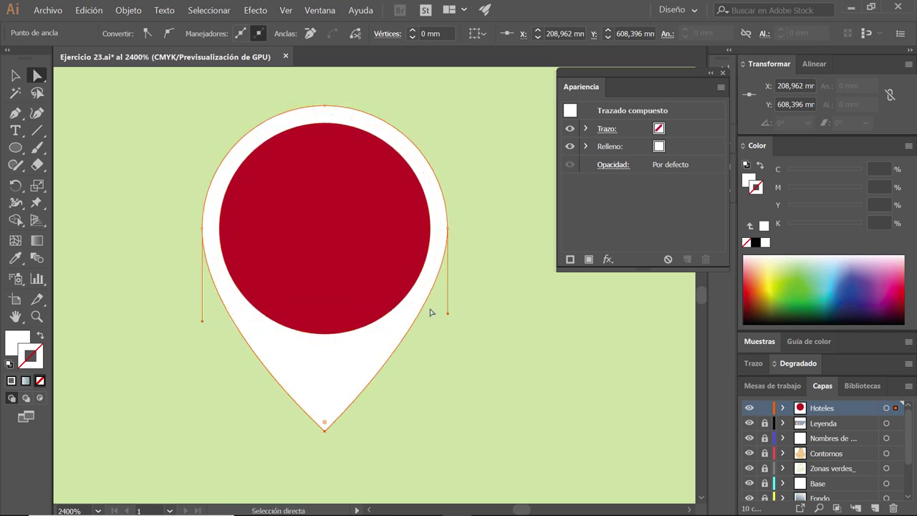
pyautogui.hotkey('ctrl', 'r')
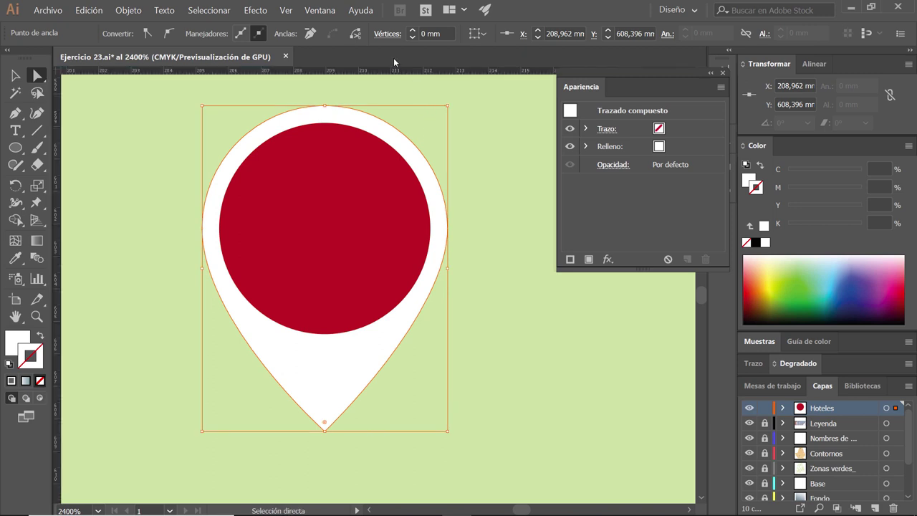
pyautogui.moveTo(383, 71); pyautogui.dragTo(380, 126)
pyautogui.moveTo(463, 310); pyautogui.dragTo(464, 327)
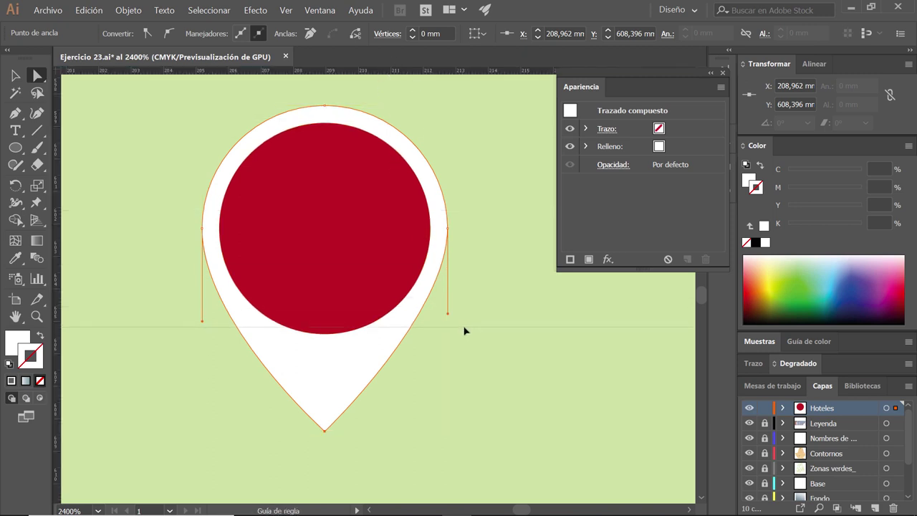
# - Pull the pin's left and right curves toward the guide around the tip anchor
pyautogui.click(423, 306)
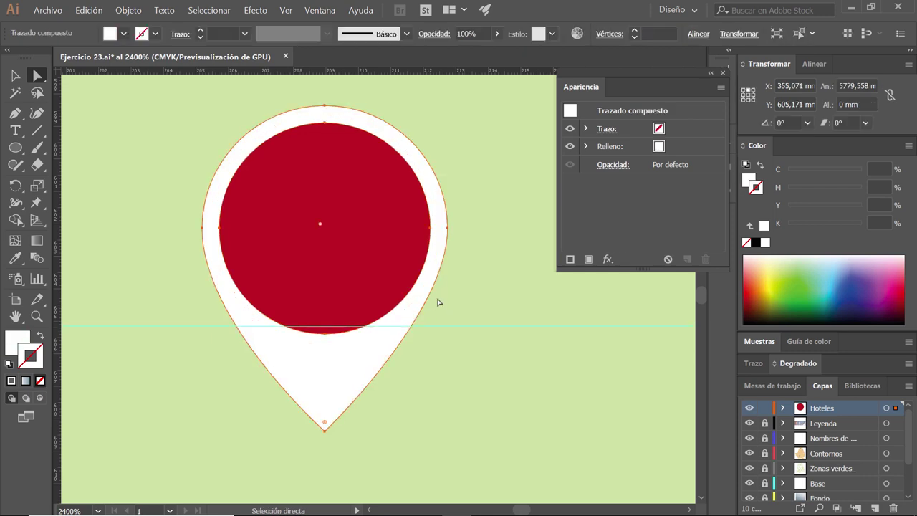
pyautogui.click(325, 430)
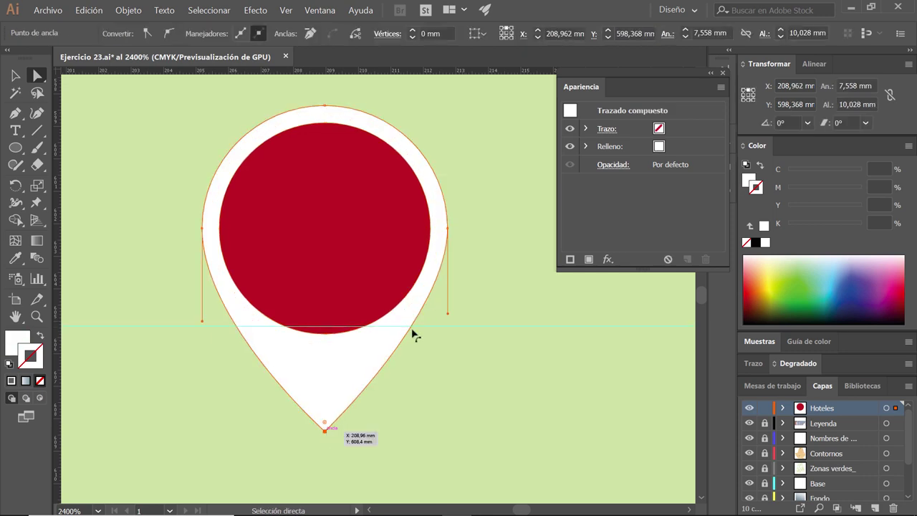
pyautogui.moveTo(448, 313); pyautogui.dragTo(448, 327)
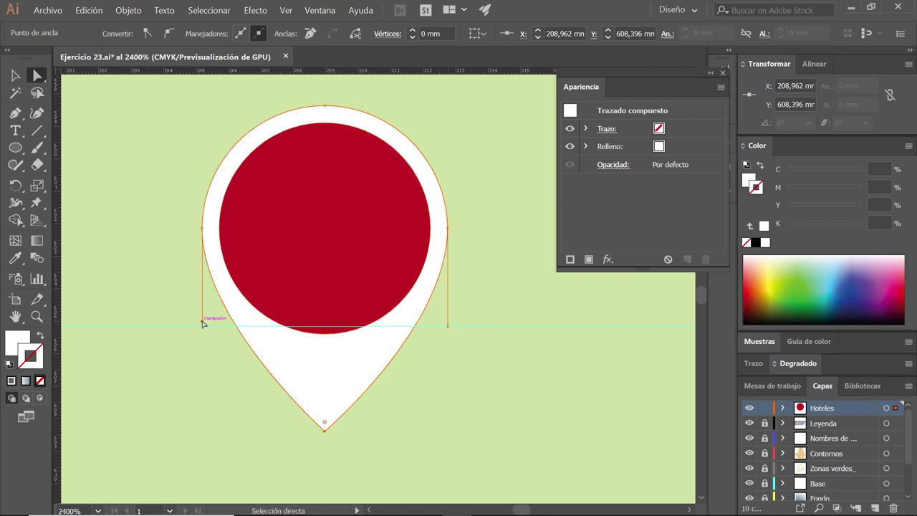
pyautogui.moveTo(204, 324); pyautogui.dragTo(203, 330)
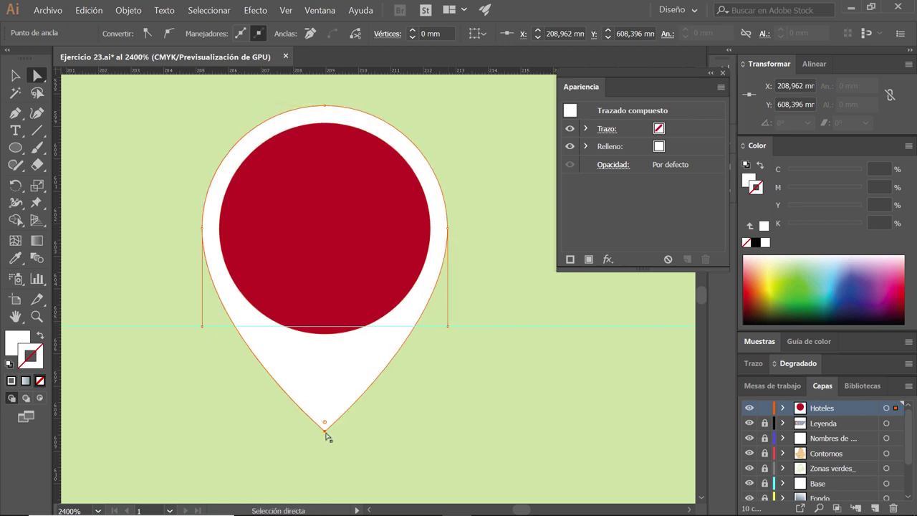
pyautogui.hotkey('ctrl', 'z')
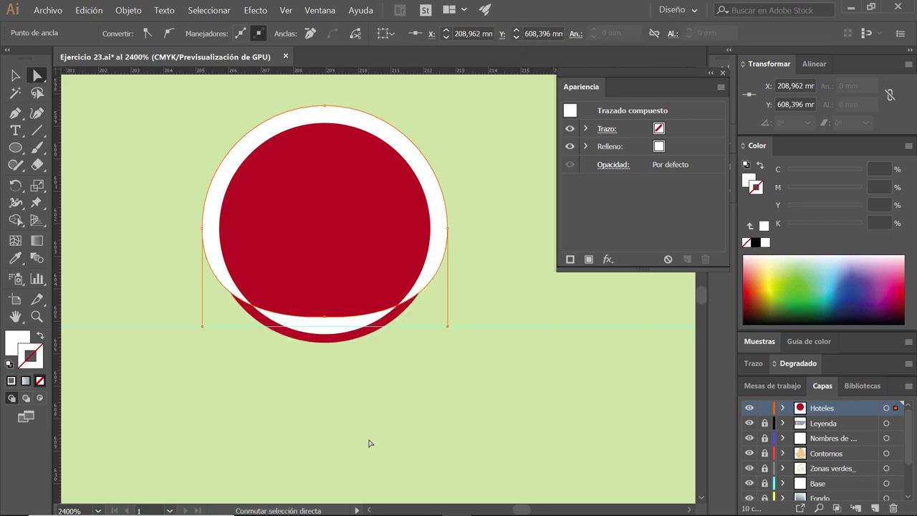
pyautogui.hotkey('ctrl', 'shift', 'z')
# - Fine-tune the tip height, comparing it with the reference map's pins
pyautogui.hotkey('ctrl', 'z')
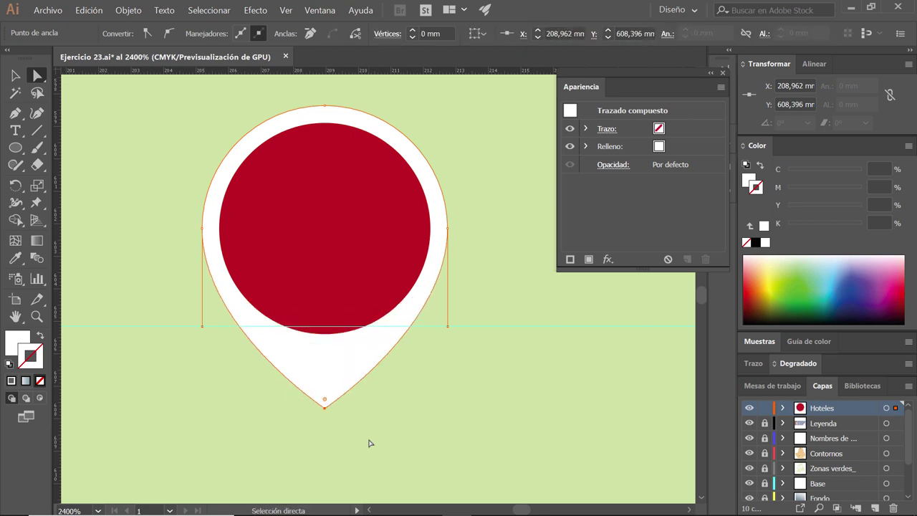
pyautogui.hotkey('alt', 'Tab')
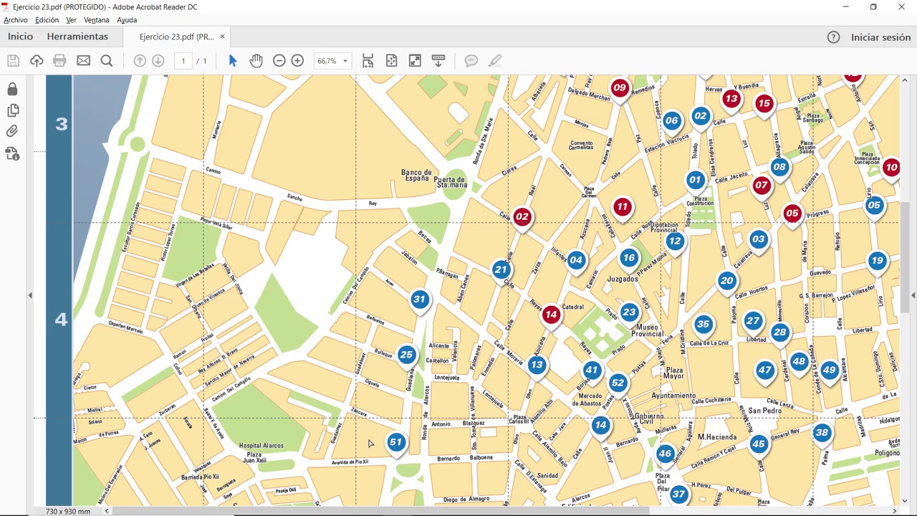
pyautogui.hotkey('alt', 'Tab')
pyautogui.hotkey('ctrl', 'z')
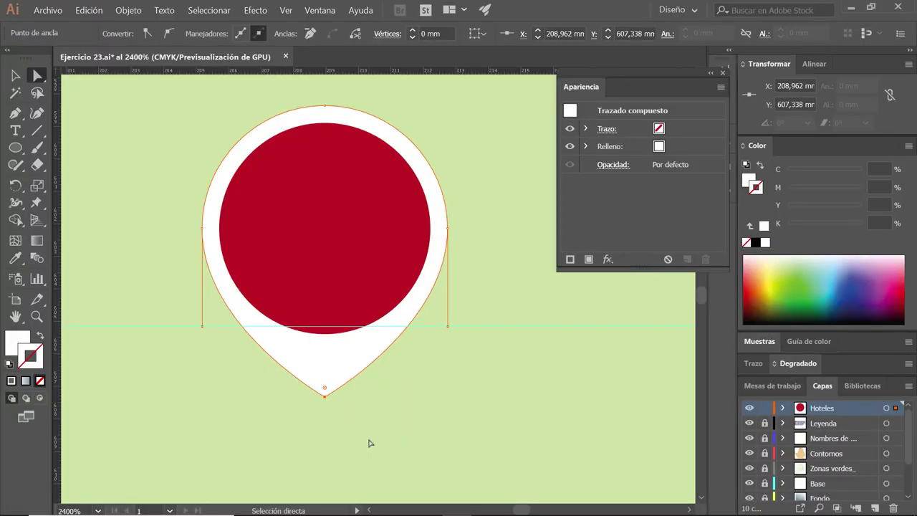
pyautogui.hotkey('ctrl', 'shift', 'z')
pyautogui.hotkey('ctrl', 'z')
pyautogui.hotkey('alt', 'Tab')
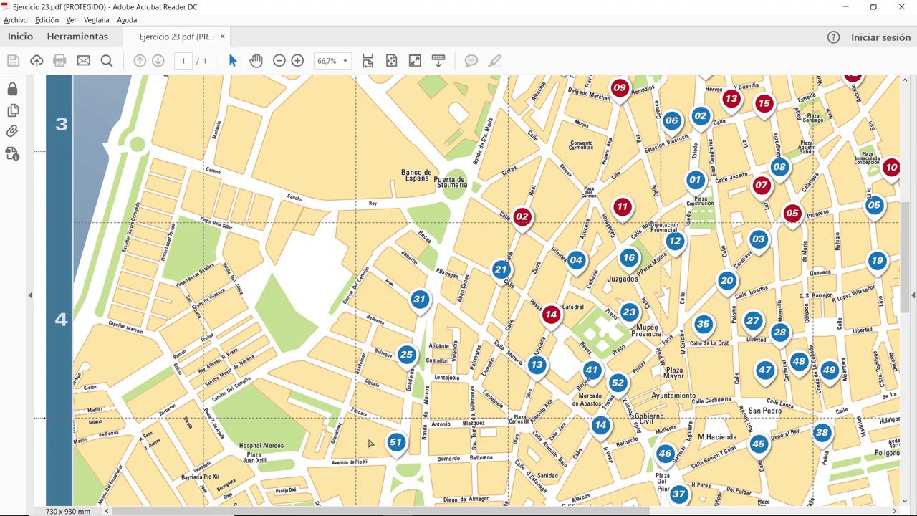
pyautogui.hotkey('alt', 'Tab')
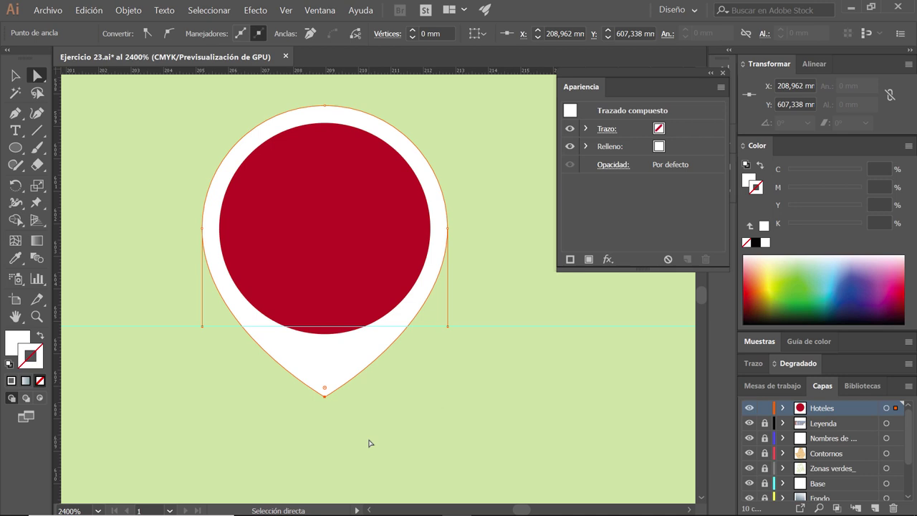
pyautogui.hotkey('ctrl', 'shift', 'z')
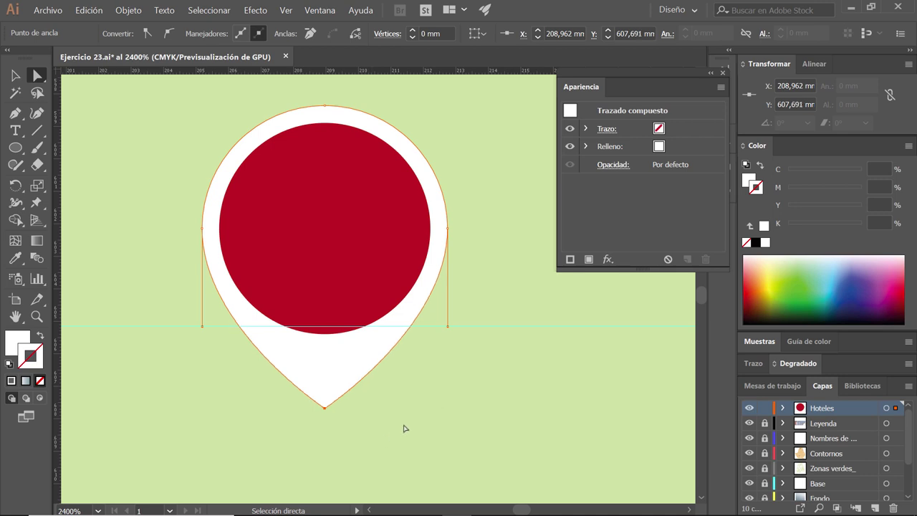
# - Select both the white teardrop and red circle and group them as one pin
pyautogui.click(403, 428)
pyautogui.press('v')
pyautogui.click(406, 190)
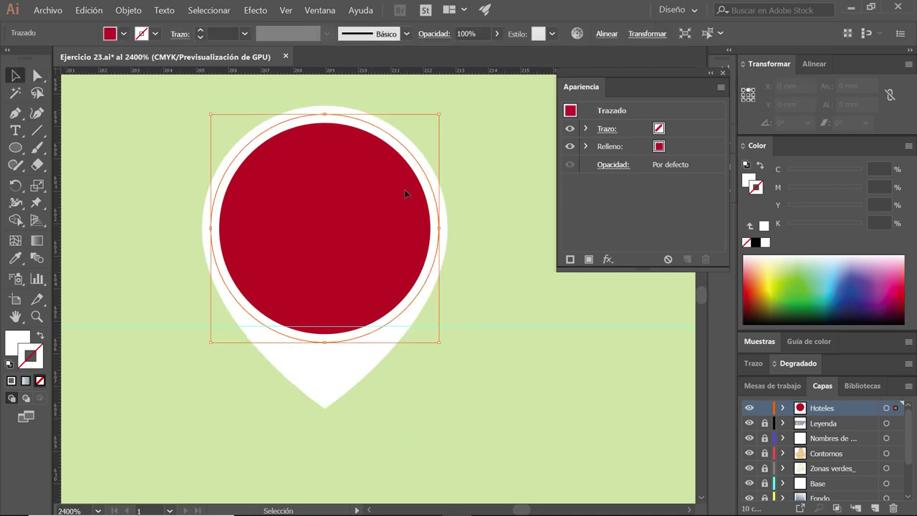
pyautogui.click(490, 225)
pyautogui.click(410, 197)
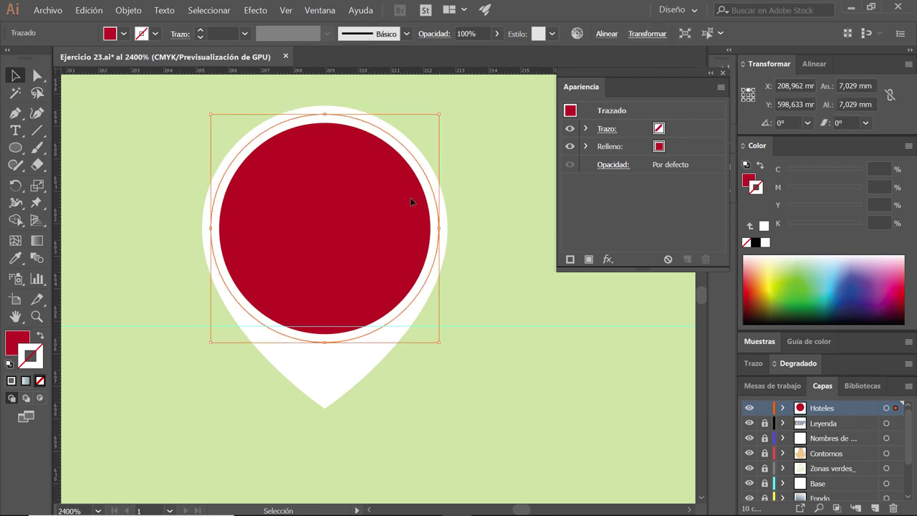
pyautogui.moveTo(482, 106); pyautogui.dragTo(148, 454)
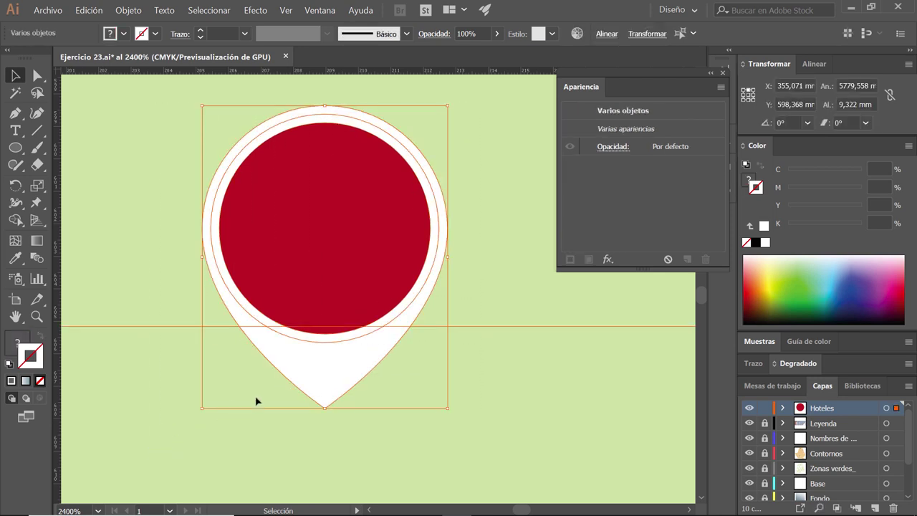
pyautogui.click(512, 305)
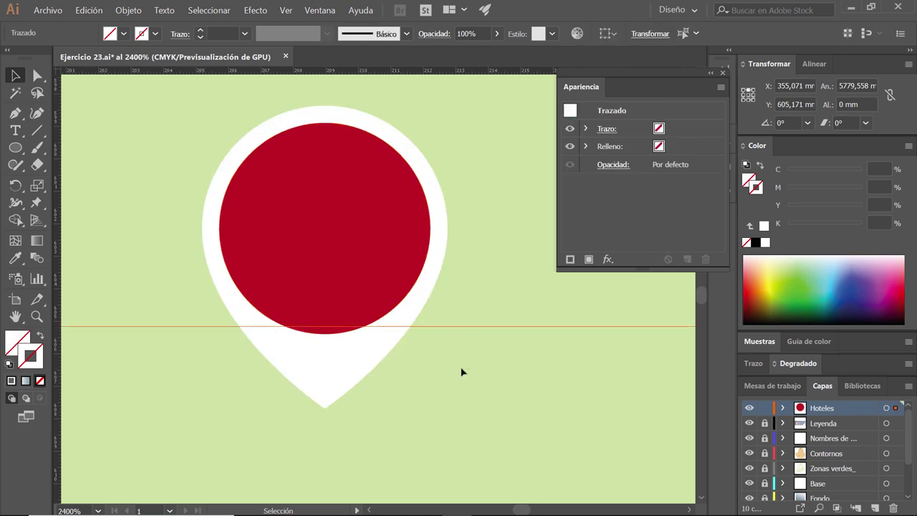
pyautogui.moveTo(493, 102); pyautogui.dragTo(162, 434)
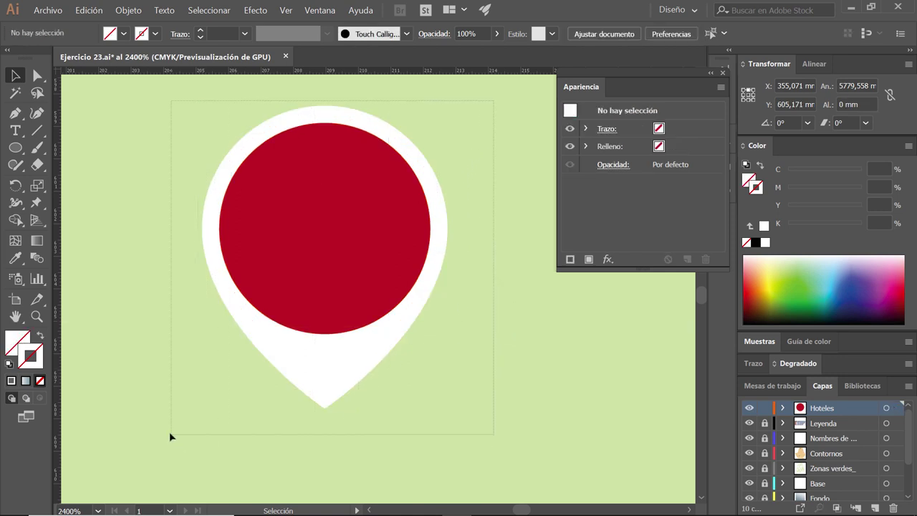
pyautogui.hotkey('ctrl', 'g')
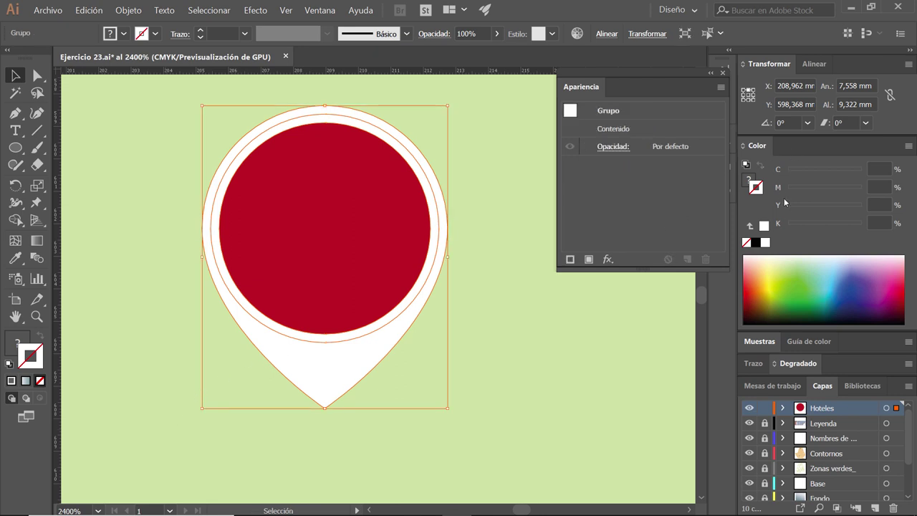
# - Show the Símbolos panel and save the grouped pin as a new symbol named 'Hoteles'
pyautogui.click(328, 13)
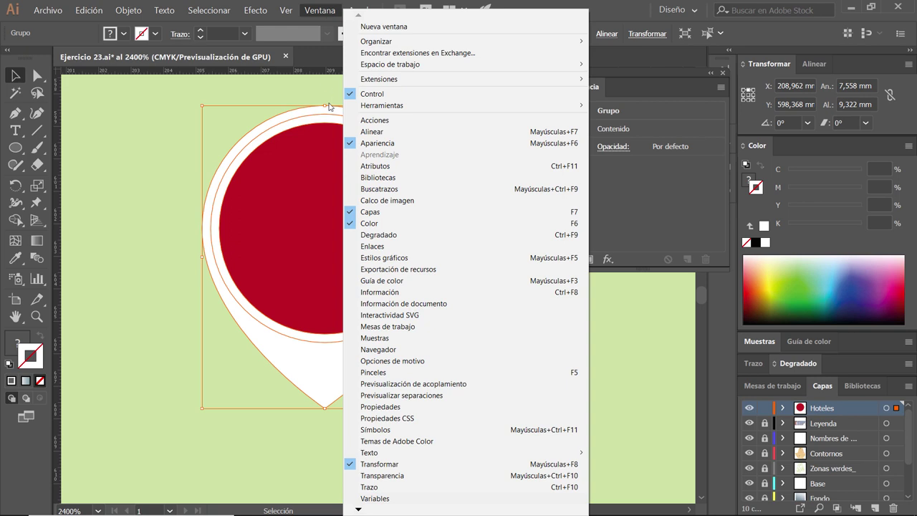
pyautogui.click(406, 430)
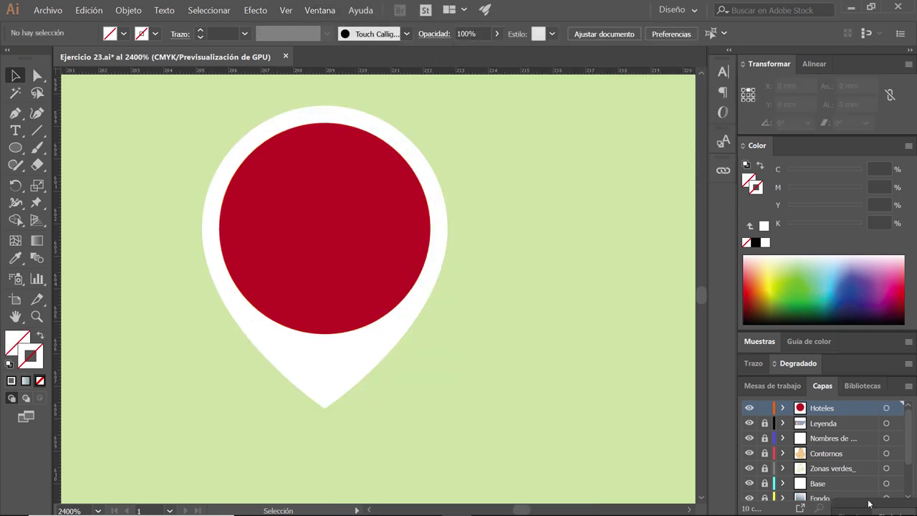
pyautogui.moveTo(869, 504)
pyautogui.mouseDown()
pyautogui.moveTo(751, 415)
pyautogui.moveTo(598, 248)
pyautogui.moveTo(605, 115)
pyautogui.mouseUp()
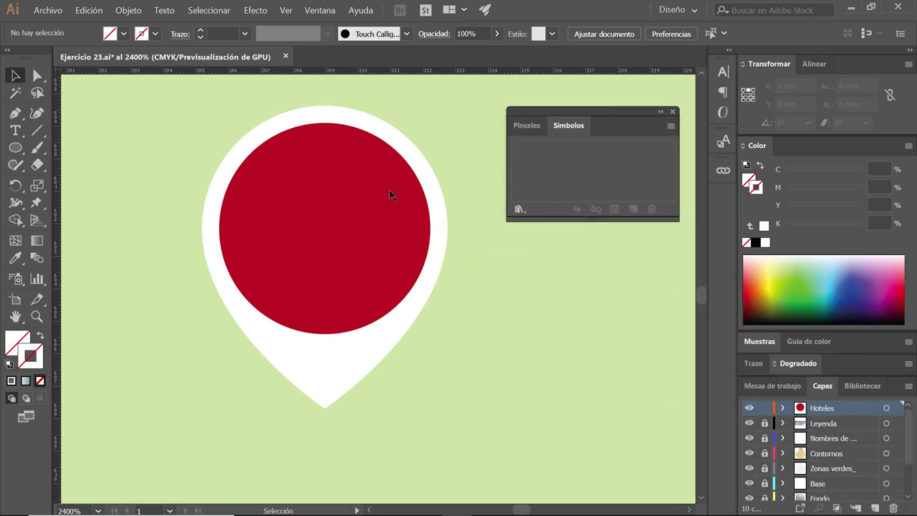
pyautogui.click(373, 208)
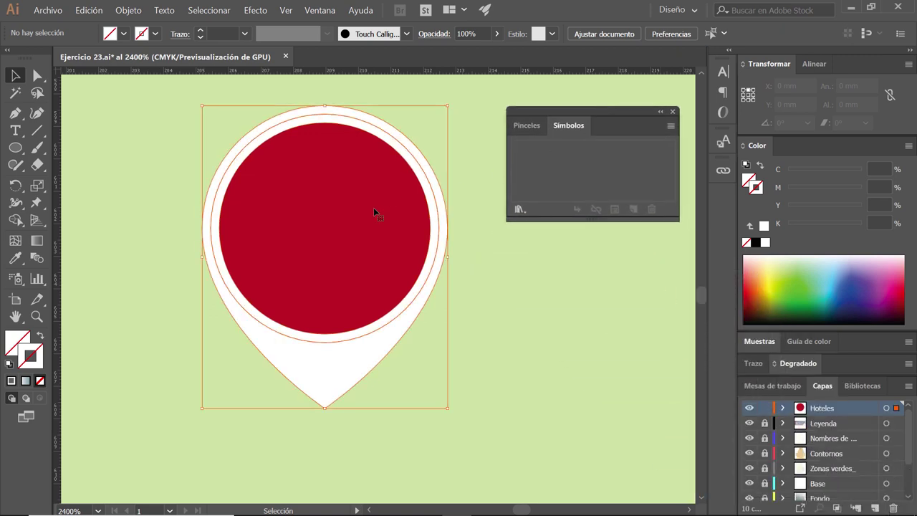
pyautogui.click(671, 126)
pyautogui.click(697, 127)
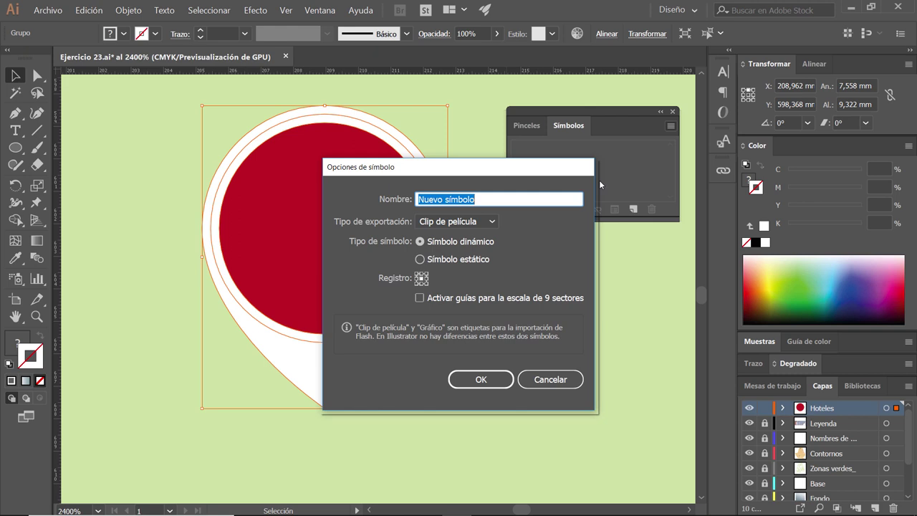
pyautogui.write('Hoteles')
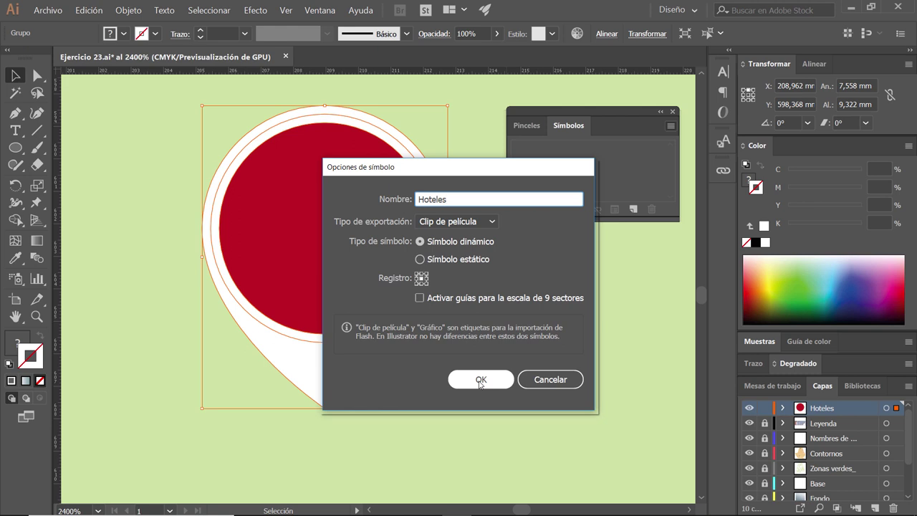
pyautogui.click(481, 381)
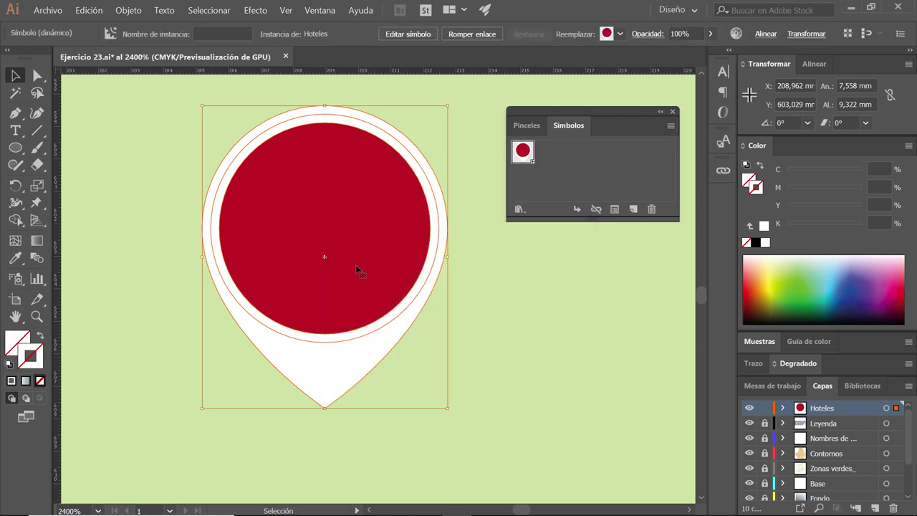
# - Save Ejercicio 23.ai and bring the city map PDF in Acrobat Reader forward
pyautogui.click(48, 13)
pyautogui.click(89, 94)
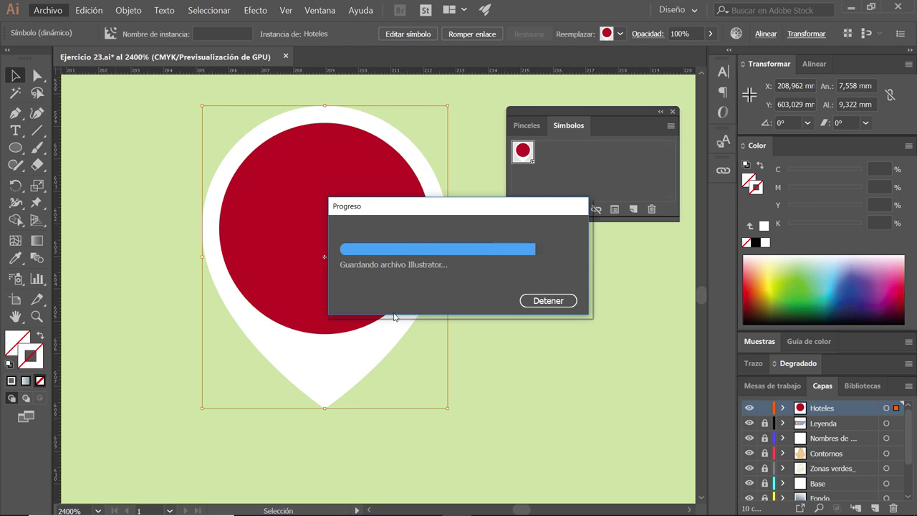
pyautogui.hotkey('alt', 'Tab')
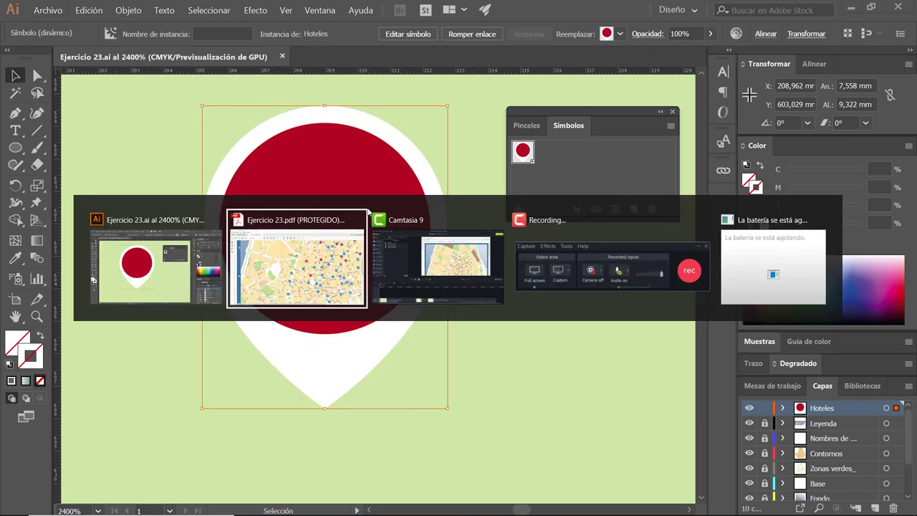
pyautogui.click(351, 258)
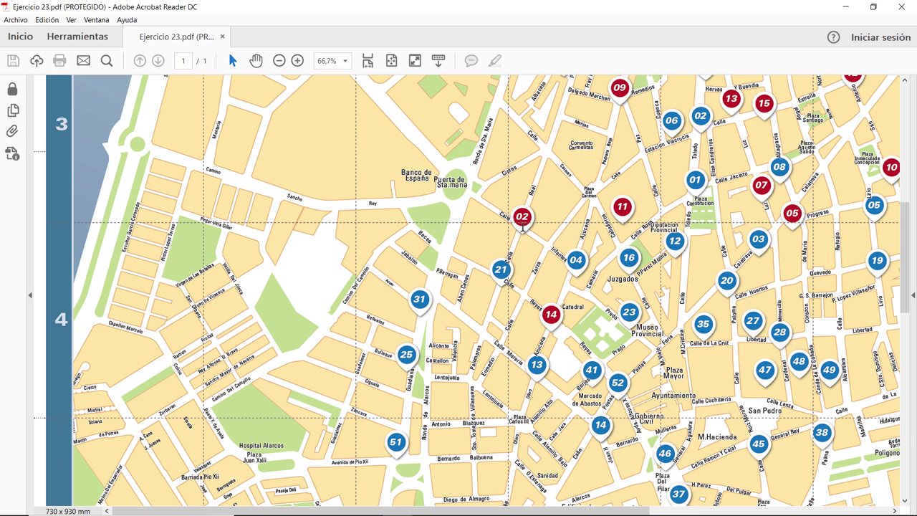
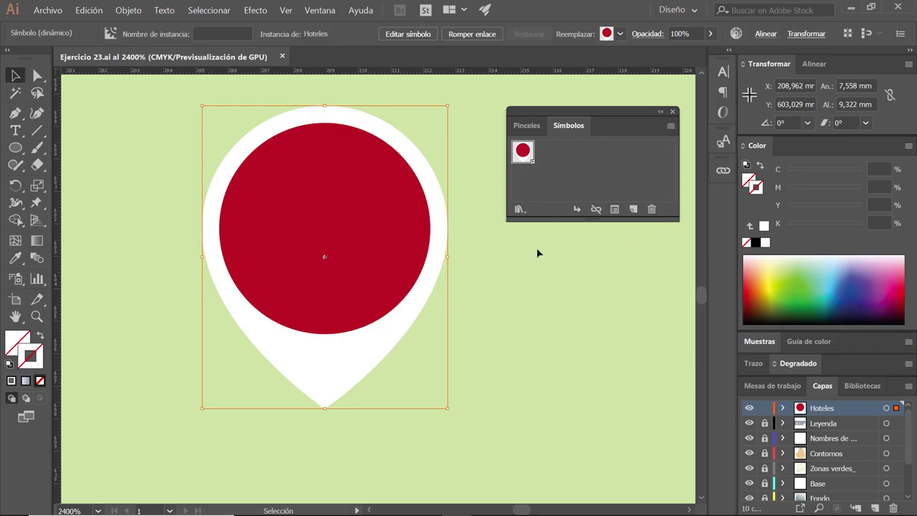
# - Place two more Hoteles pin instances on the green park, making three red pins there
pyautogui.scroll(-1, 491, 300)
pyautogui.scroll(-1, 492, 300)
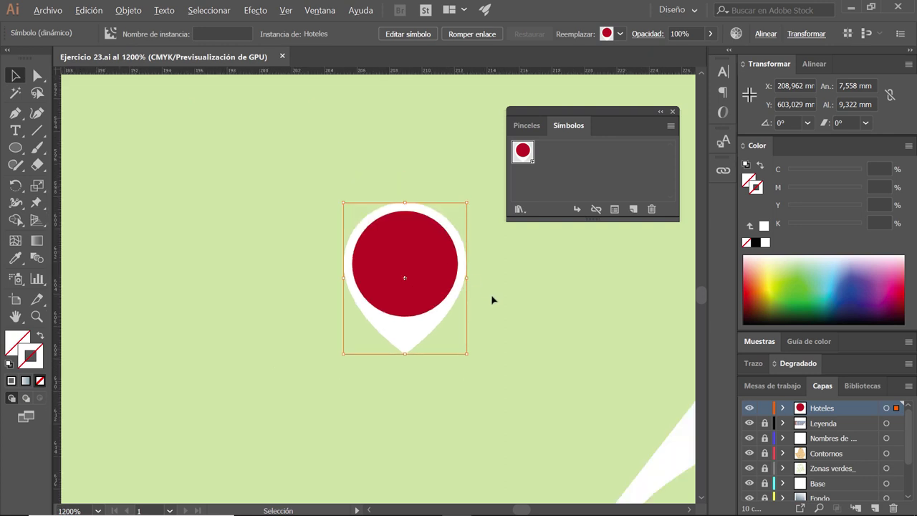
pyautogui.scroll(-1, 491, 299)
pyautogui.scroll(-1, 491, 300)
pyautogui.moveTo(560, 310); pyautogui.dragTo(461, 248)
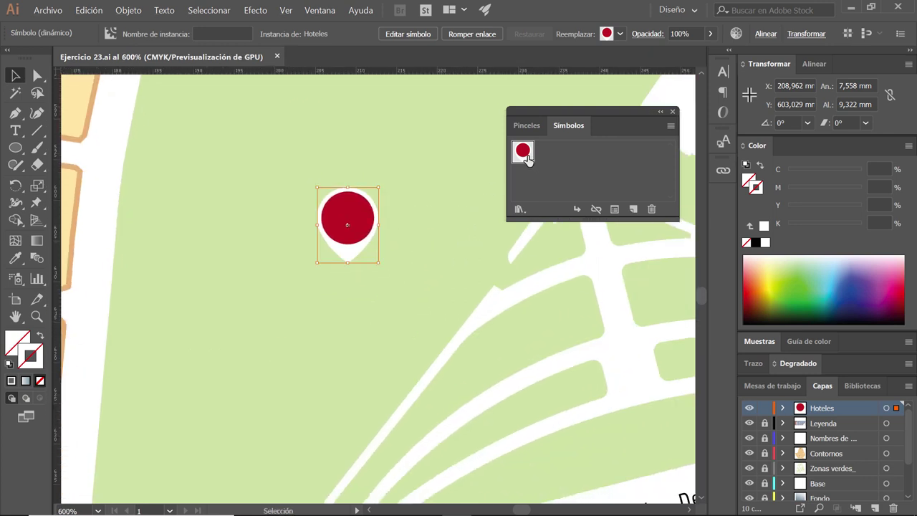
pyautogui.moveTo(522, 166); pyautogui.dragTo(455, 209)
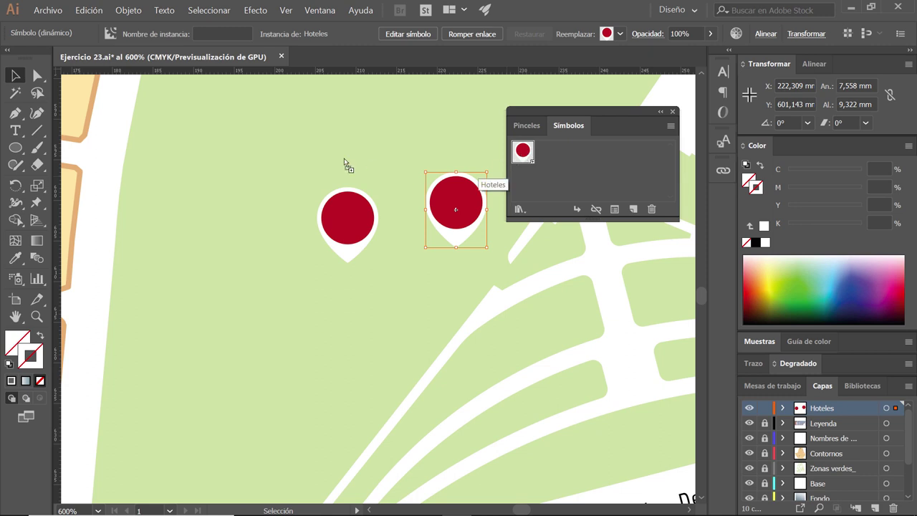
pyautogui.moveTo(264, 153)
pyautogui.mouseDown()
pyautogui.moveTo(261, 134)
pyautogui.moveTo(283, 270)
pyautogui.mouseUp()
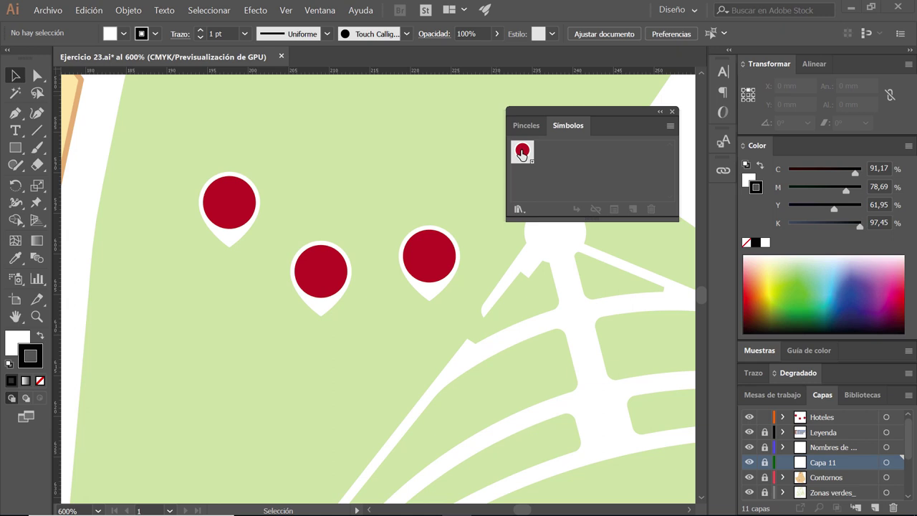
pyautogui.click(522, 155)
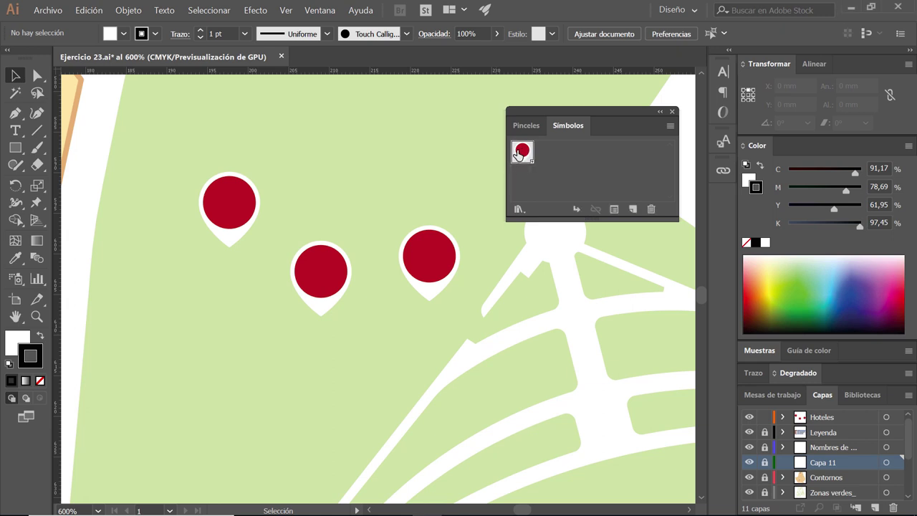
pyautogui.doubleClick(521, 153)
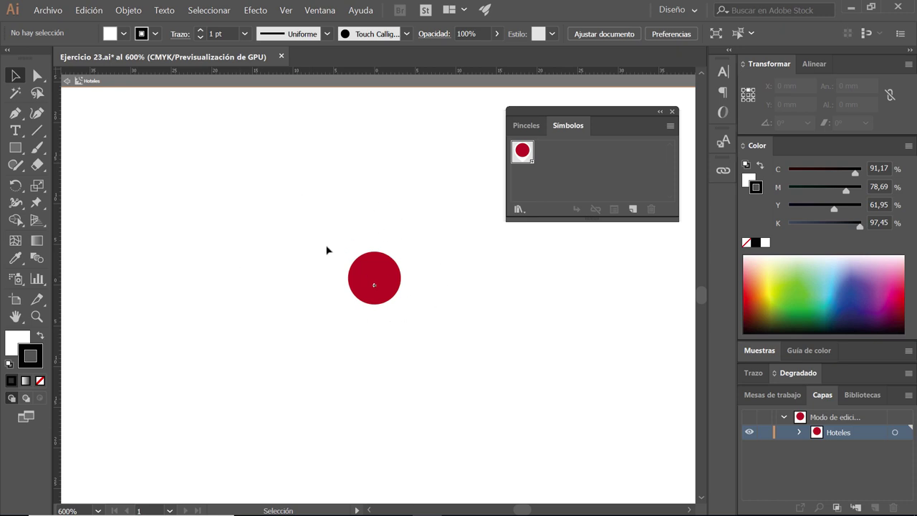
pyautogui.scroll(-1, 396, 302)
pyautogui.scroll(-1, 396, 303)
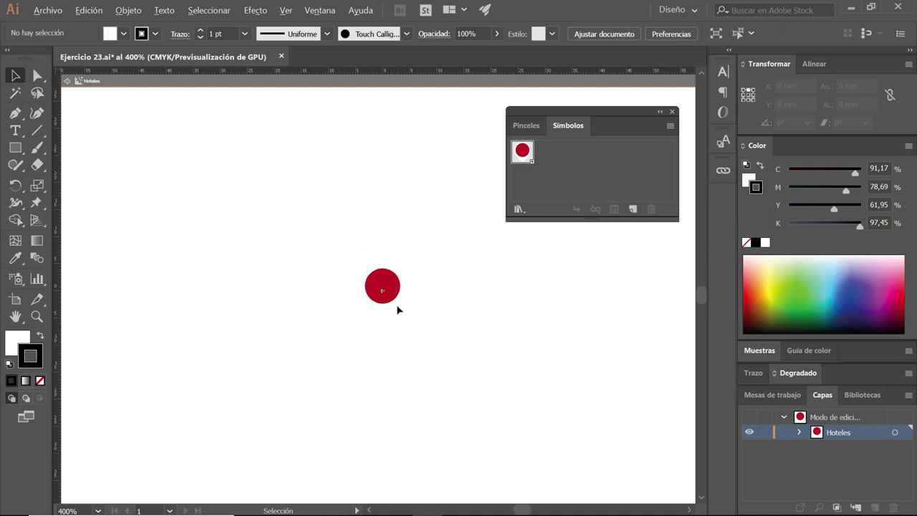
pyautogui.scroll(-1, 396, 303)
pyautogui.scroll(-2, 396, 302)
pyautogui.scroll(-2, 397, 305)
pyautogui.scroll(-1, 396, 305)
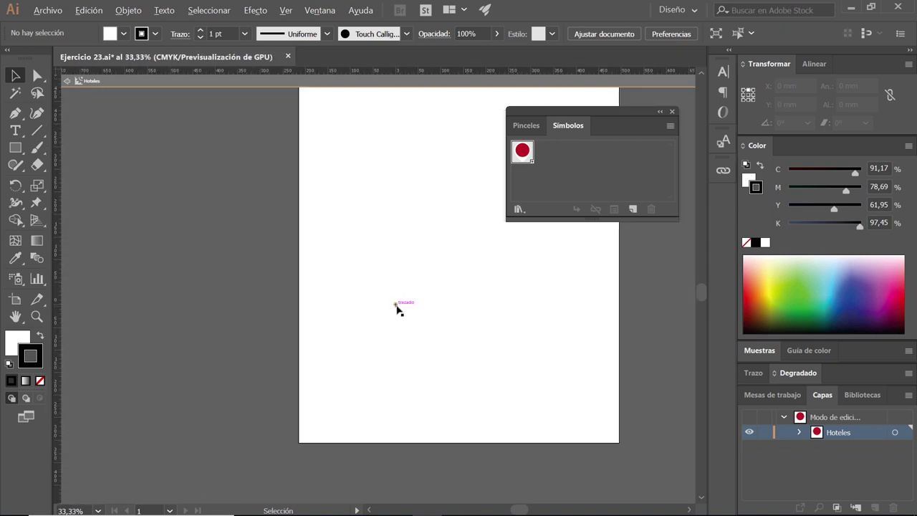
pyautogui.scroll(1, 401, 344)
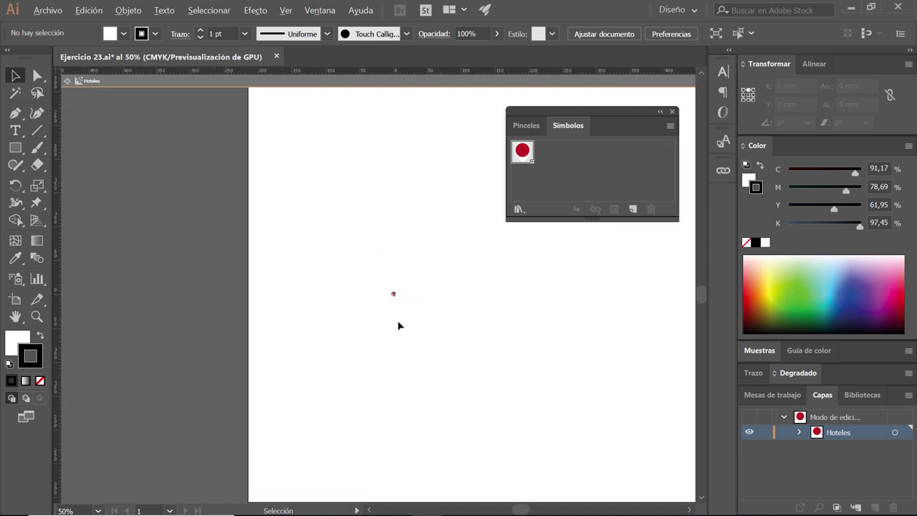
pyautogui.scroll(1, 395, 308)
pyautogui.scroll(1, 393, 287)
pyautogui.scroll(1, 397, 292)
pyautogui.scroll(2, 399, 290)
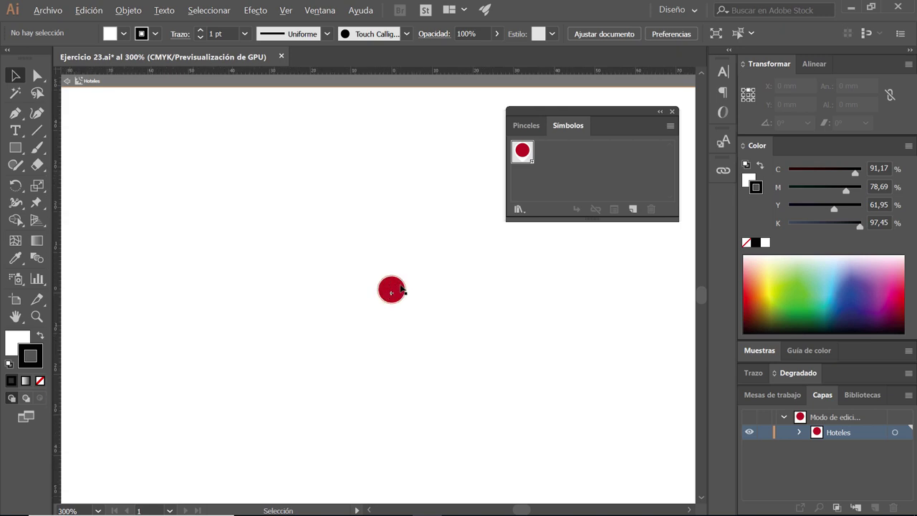
pyautogui.scroll(3, 390, 291)
pyautogui.moveTo(345, 292); pyautogui.dragTo(352, 273)
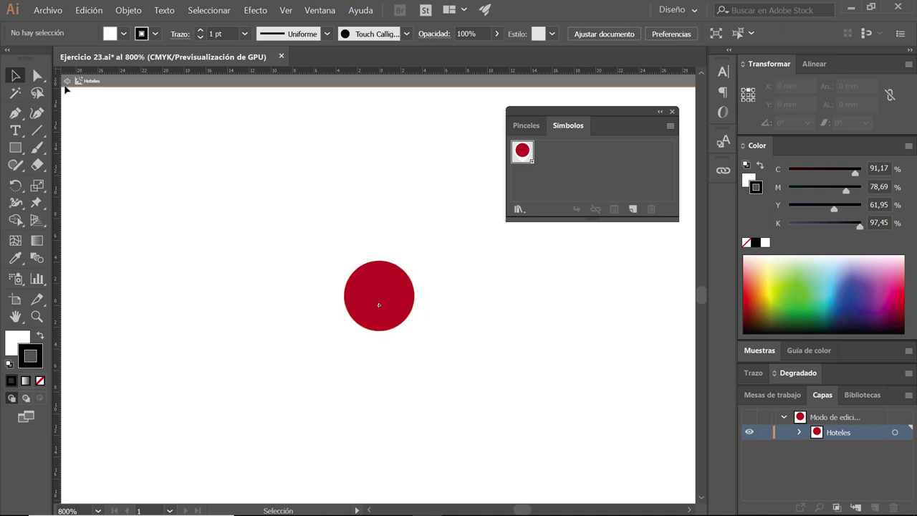
pyautogui.click(67, 84)
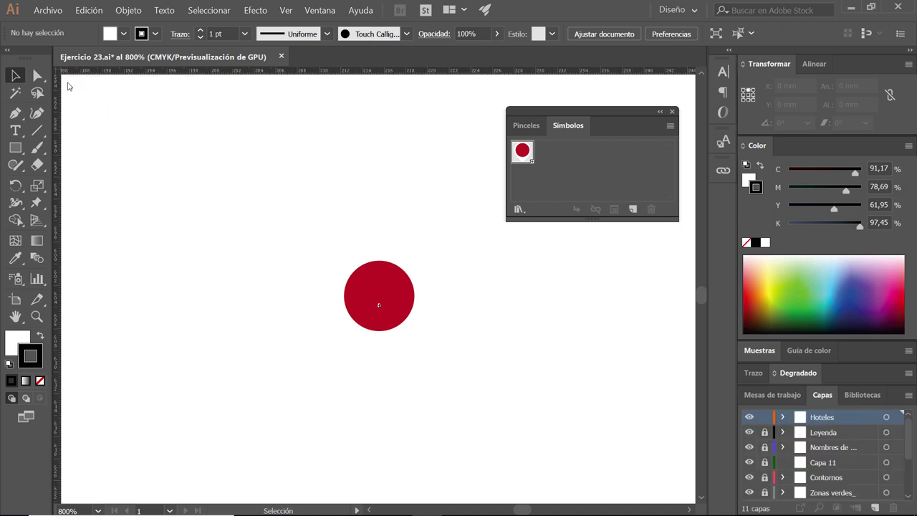
# - Open the Hoteles symbol for editing from a placed pin, accepting the all-instances warning
pyautogui.doubleClick(308, 287)
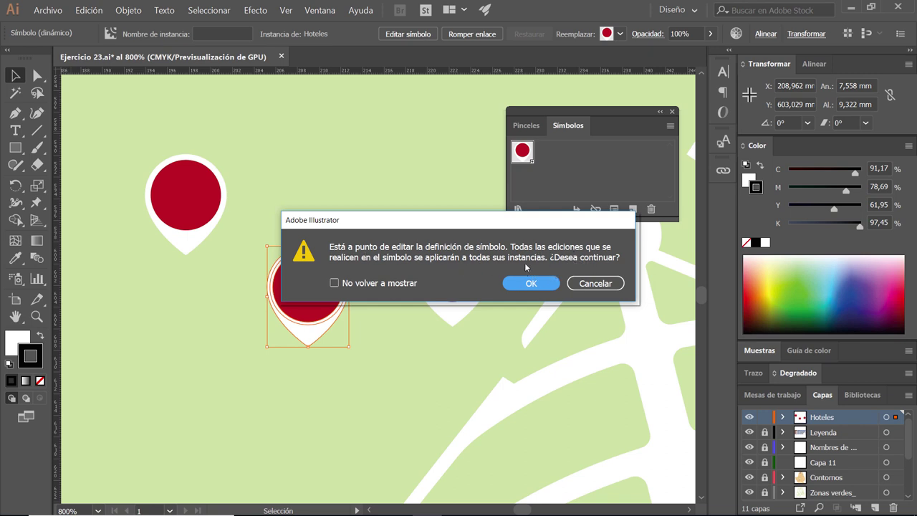
pyautogui.click(531, 284)
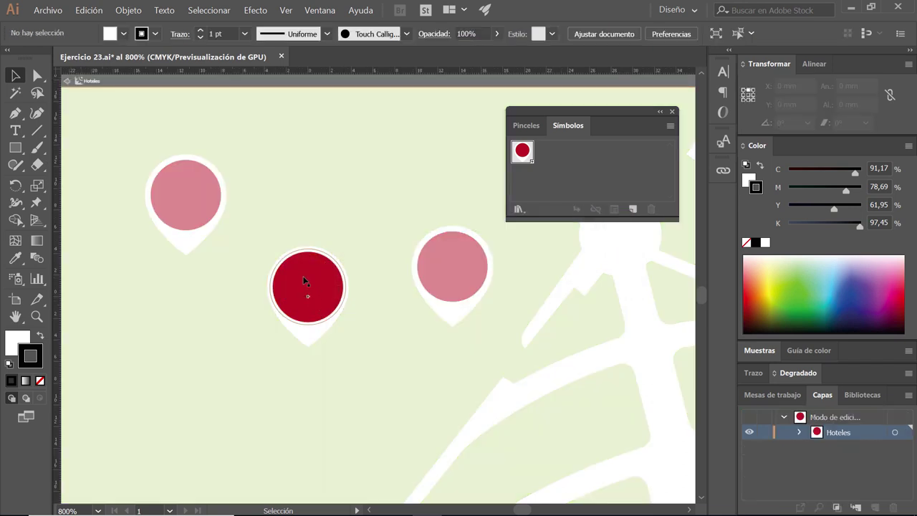
pyautogui.click(308, 285)
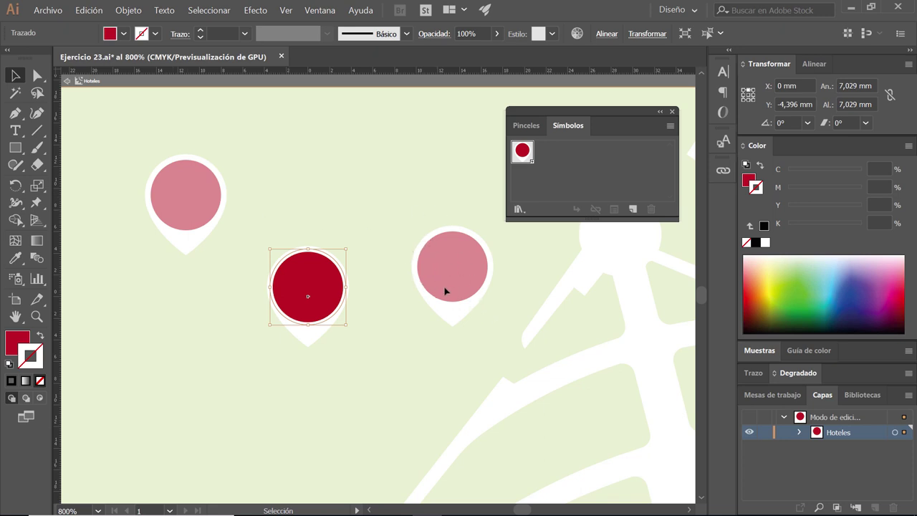
# - Isolate the white pin's compound path and select its 6,5 mm inner circle
pyautogui.scroll(1, 242, 321)
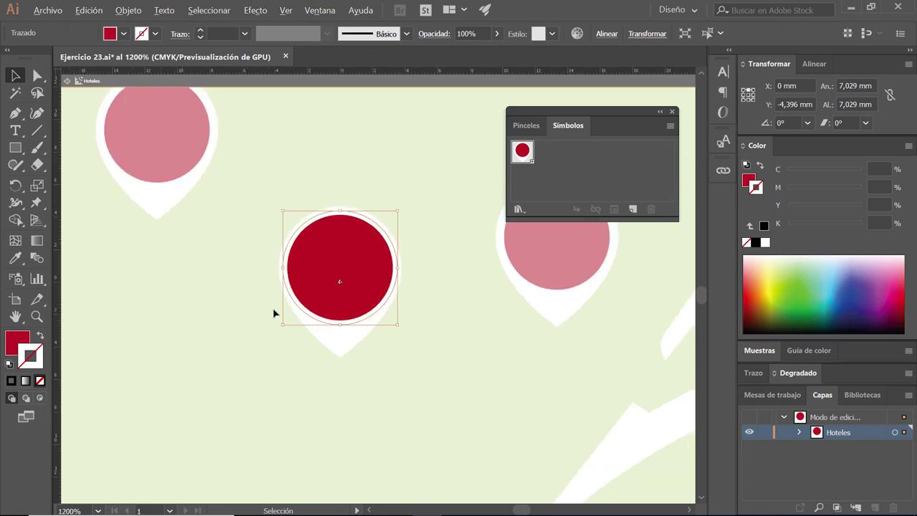
pyautogui.moveTo(327, 286); pyautogui.dragTo(368, 322)
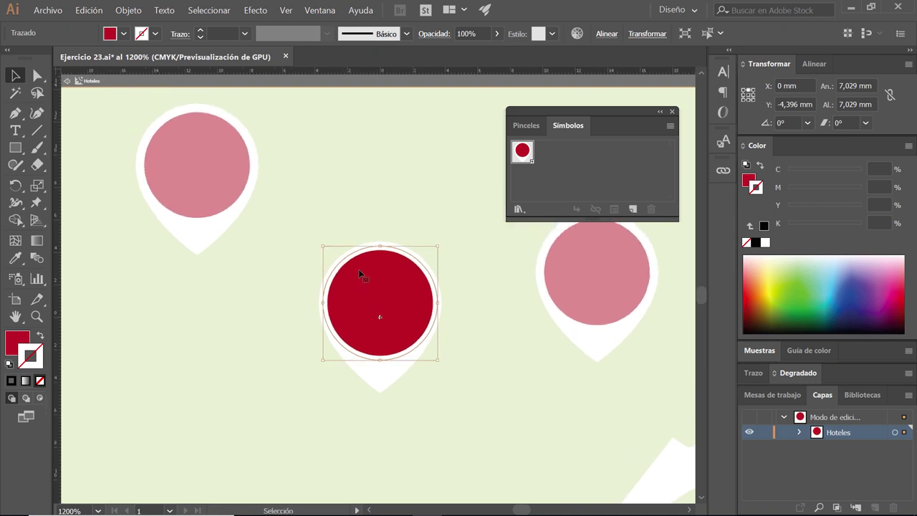
pyautogui.click(407, 238)
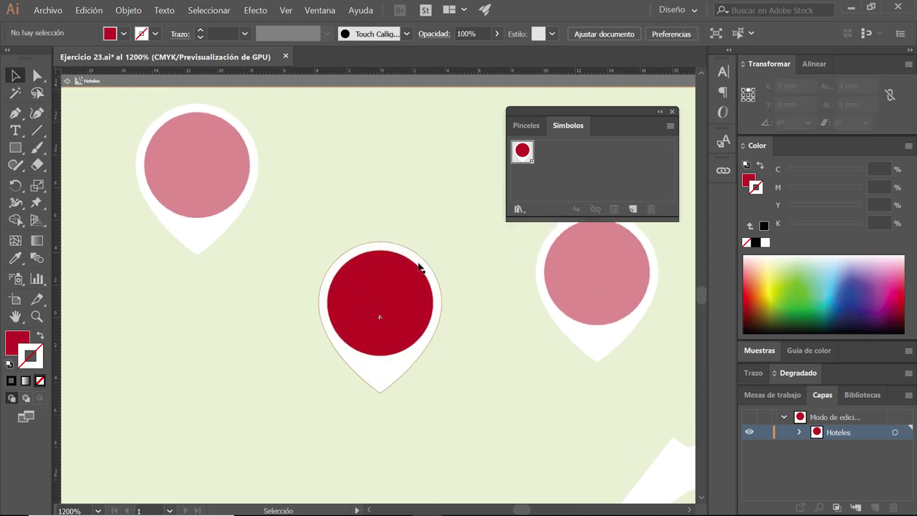
pyautogui.click(419, 267)
pyautogui.moveTo(418, 266)
pyautogui.mouseDown()
pyautogui.moveTo(540, 351)
pyautogui.moveTo(377, 290)
pyautogui.mouseUp()
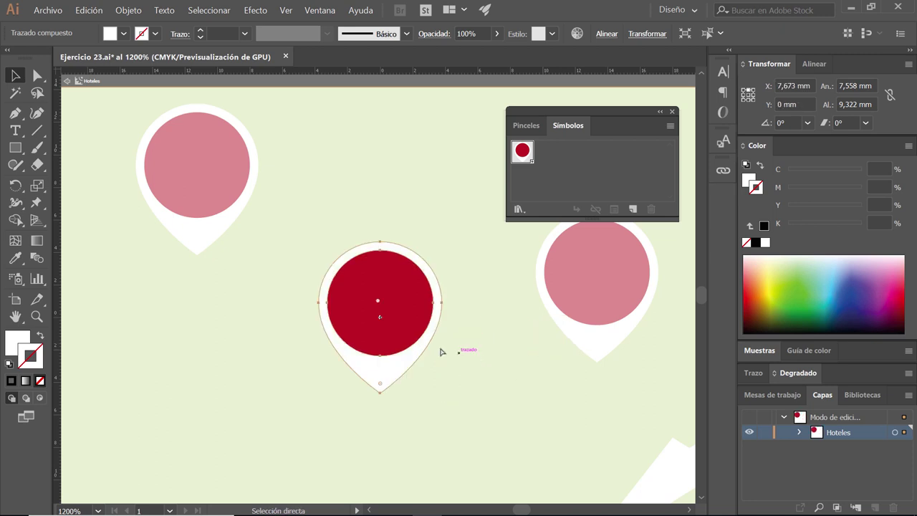
pyautogui.doubleClick(394, 376)
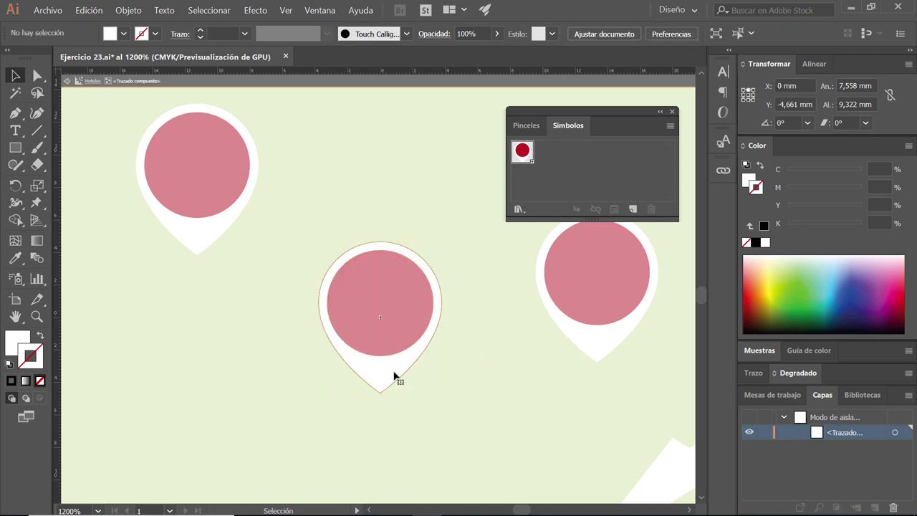
pyautogui.click(382, 253)
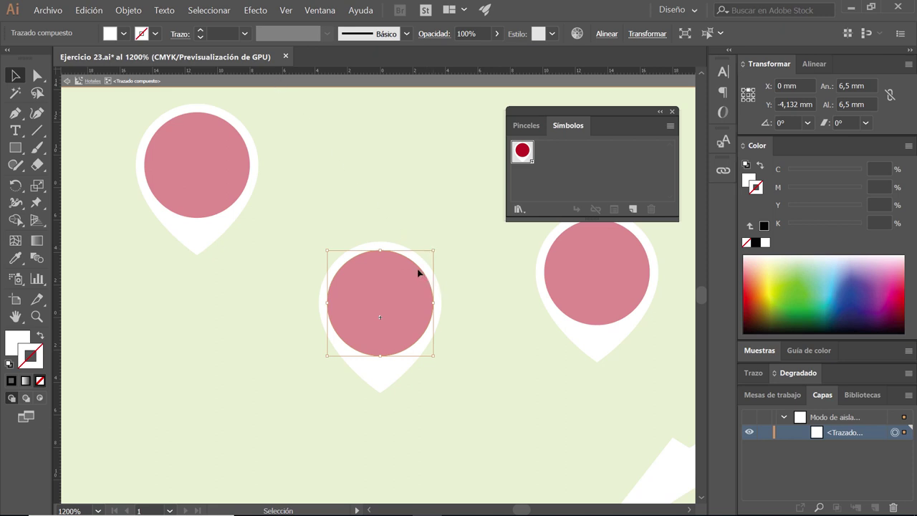
# - Scale the pin's inner circle uniformly to 90%, making it 5,85 mm across
pyautogui.doubleClick(36, 186)
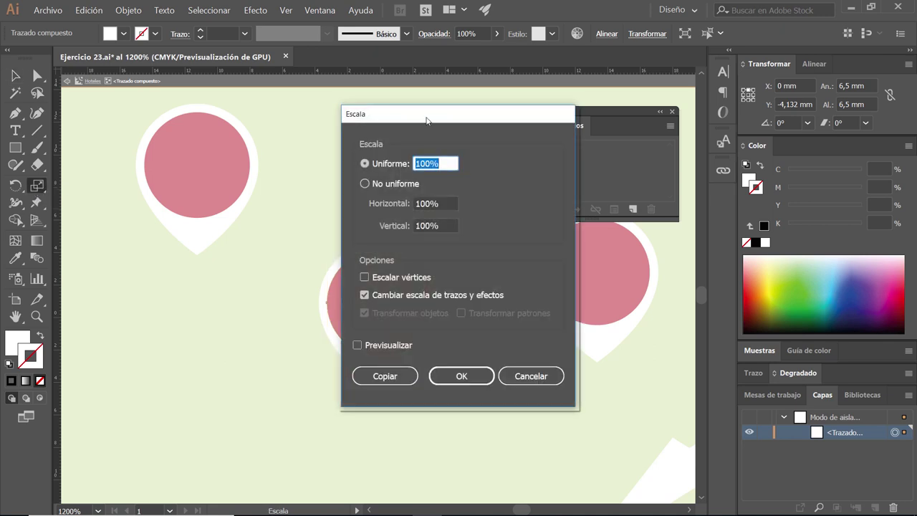
pyautogui.moveTo(427, 119); pyautogui.dragTo(539, 105)
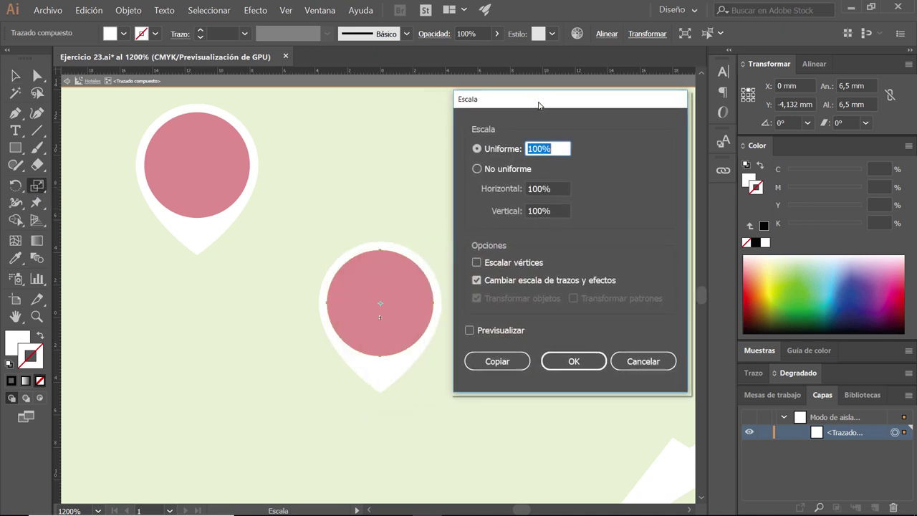
pyautogui.click(479, 331)
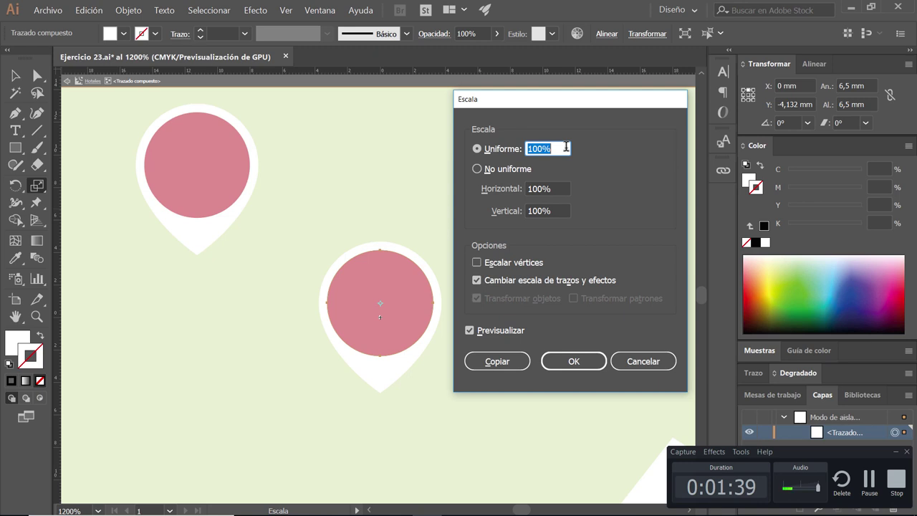
pyautogui.write('80')
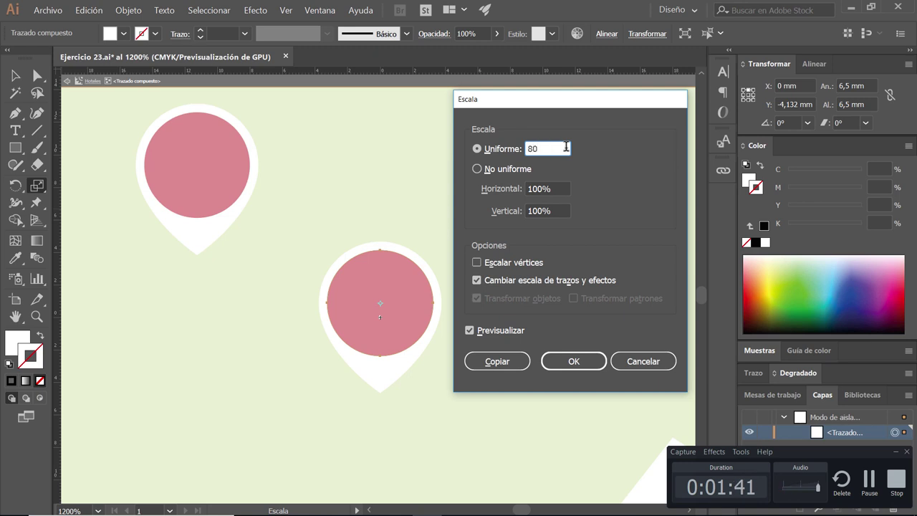
pyautogui.press('Tab')
pyautogui.doubleClick(563, 148)
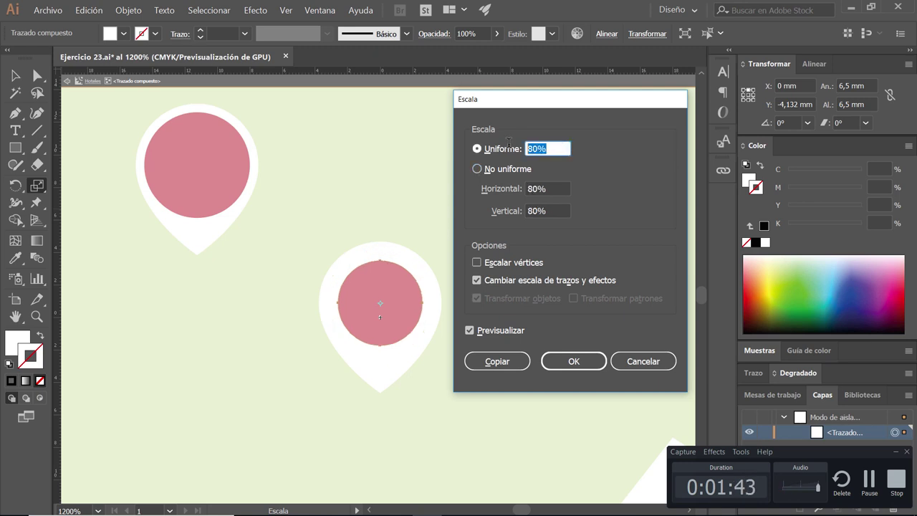
pyautogui.write('90')
pyautogui.press('Tab')
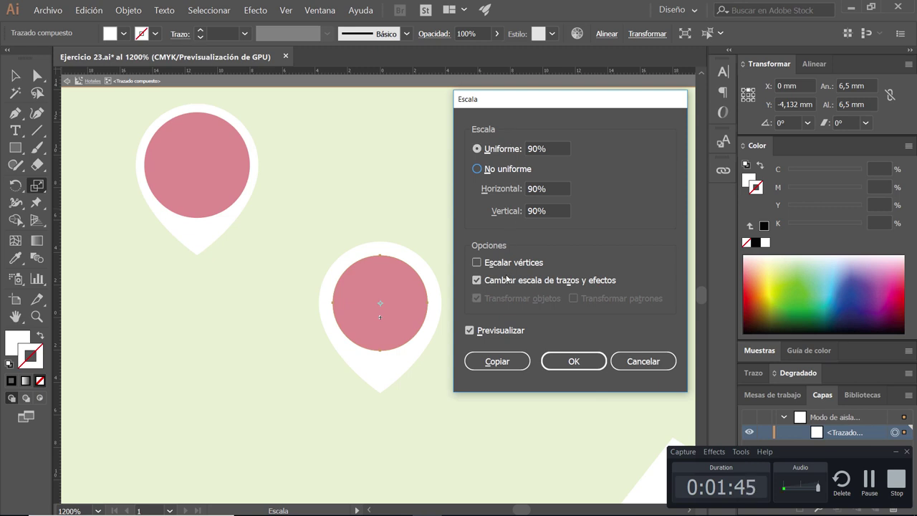
pyautogui.click(583, 362)
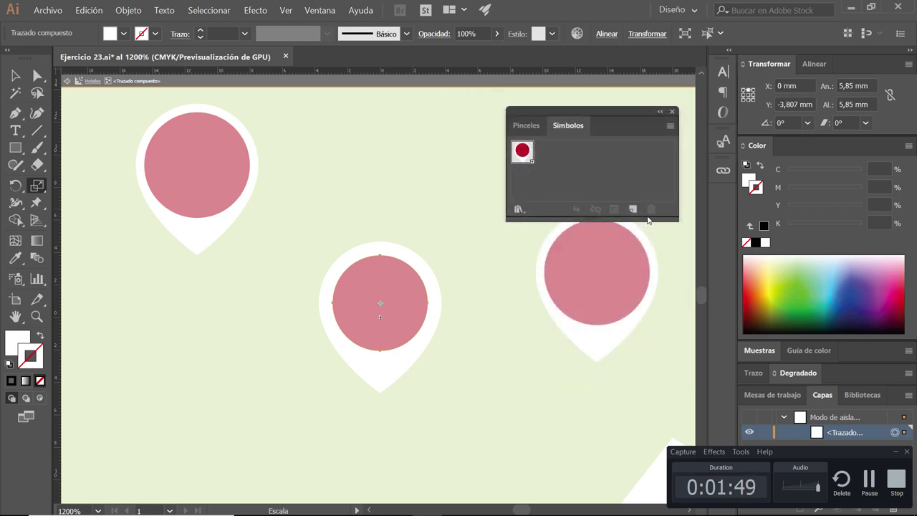
pyautogui.click(15, 74)
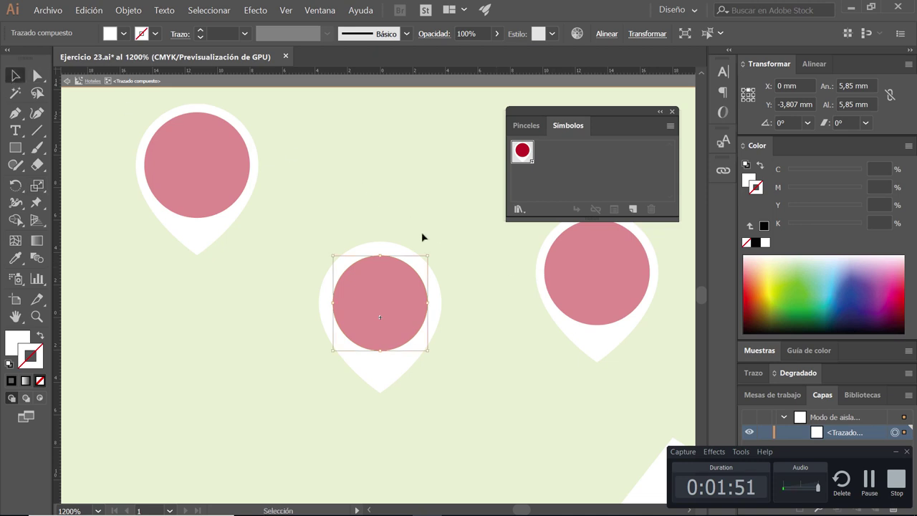
# - Leave isolation mode and open the middle hotel pin's Hoteles symbol for editing
pyautogui.doubleClick(361, 186)
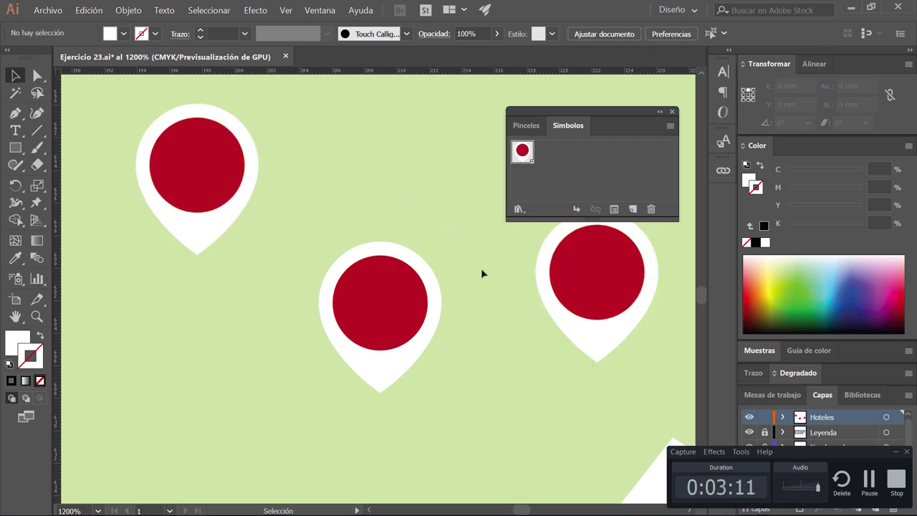
pyautogui.click(381, 273)
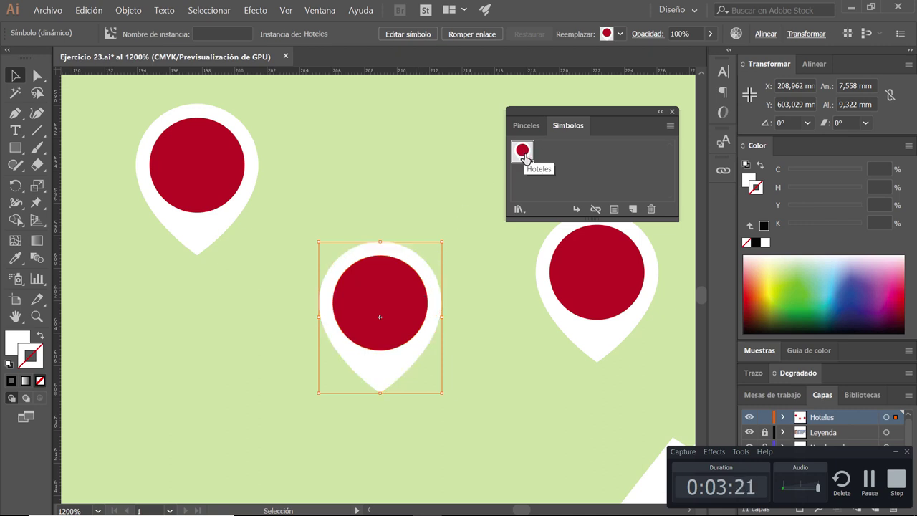
pyautogui.doubleClick(522, 152)
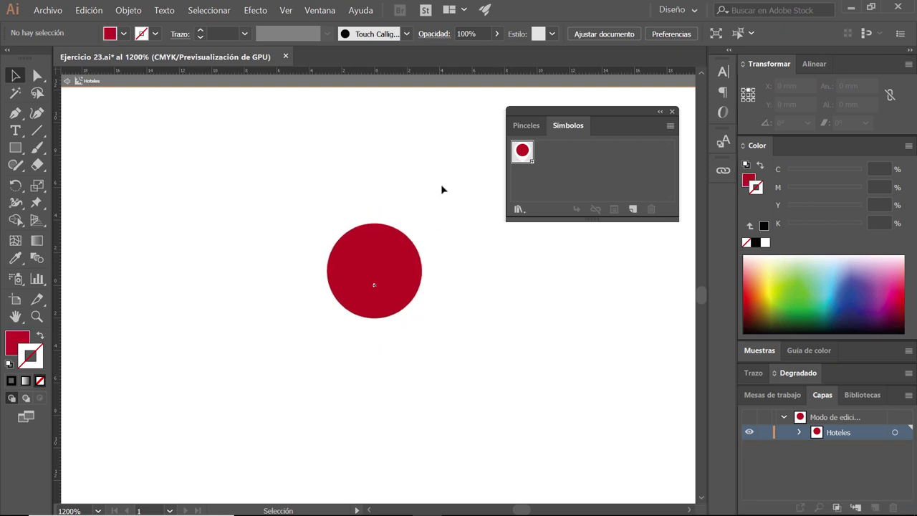
# - Select all parts of the Hoteles pin and group them into one object
pyautogui.moveTo(466, 204); pyautogui.dragTo(307, 371)
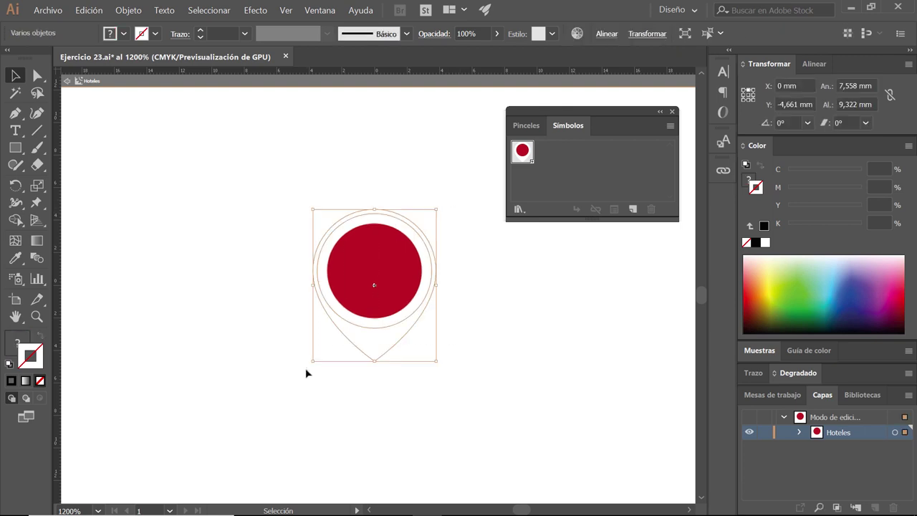
pyautogui.press('a')
pyautogui.press('v')
pyautogui.click(437, 355)
pyautogui.click(380, 351)
# - Apply a Sombra paralela: 60% opacity, X 0,25 mm, Y 0,35 mm, 0,35 mm blur
pyautogui.click(255, 10)
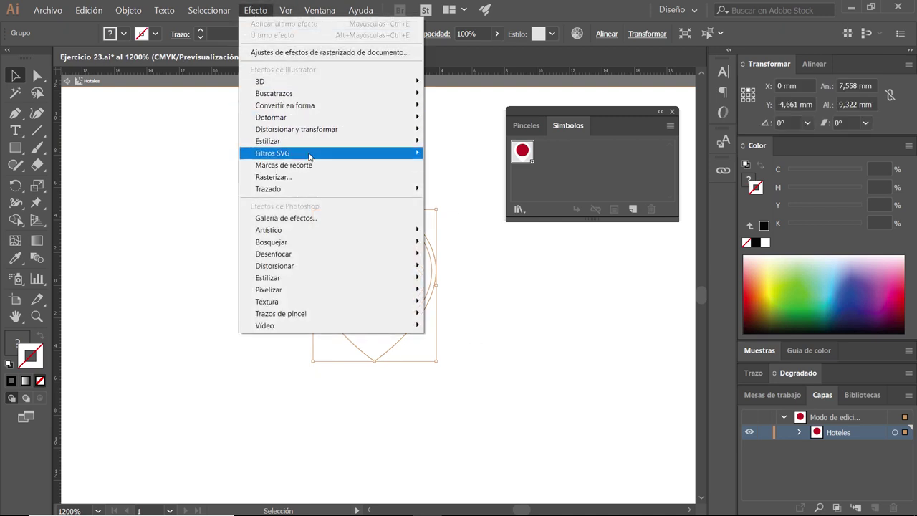
pyautogui.moveTo(268, 141)
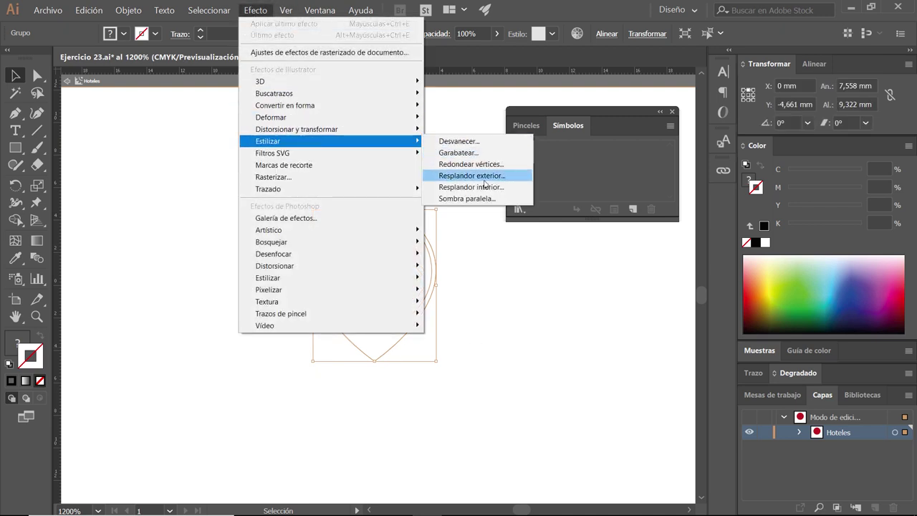
pyautogui.click(485, 200)
pyautogui.click(505, 375)
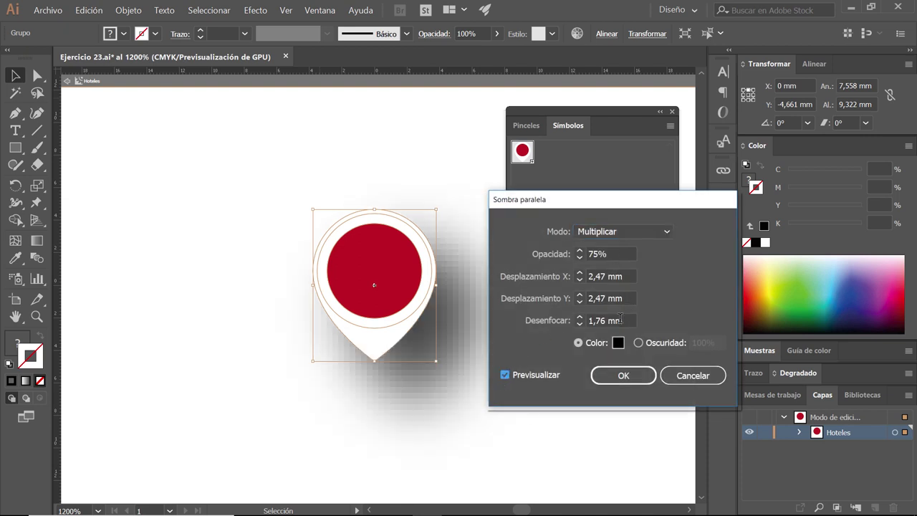
pyautogui.click(615, 251)
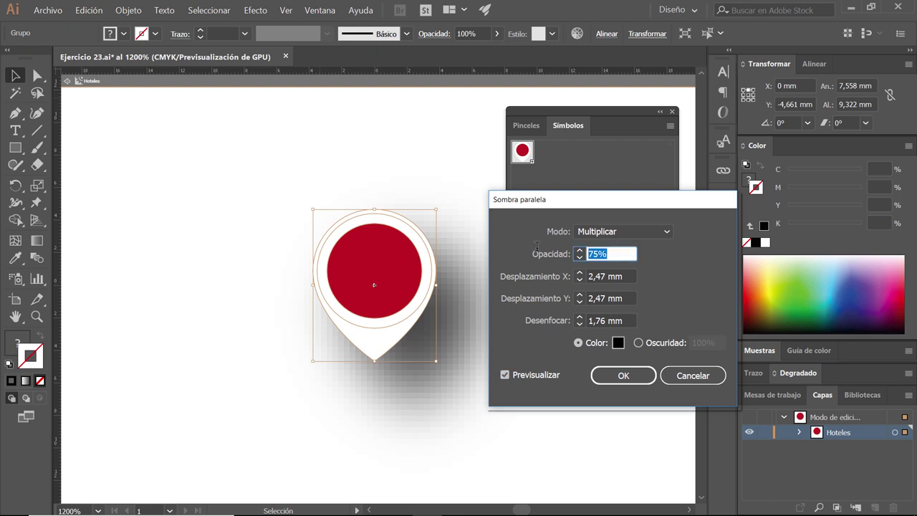
pyautogui.write('60')
pyautogui.press('Tab')
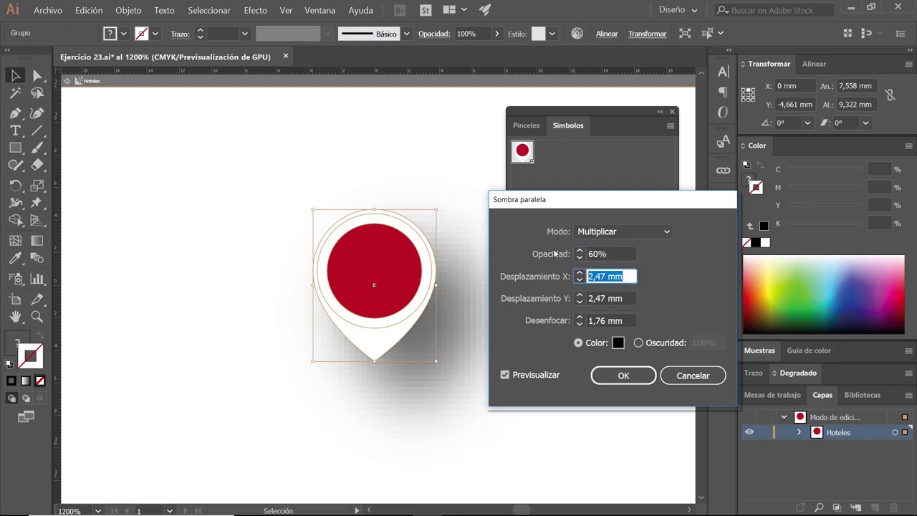
pyautogui.write('0')
pyautogui.write(',25')
pyautogui.press('Tab')
pyautogui.write('0')
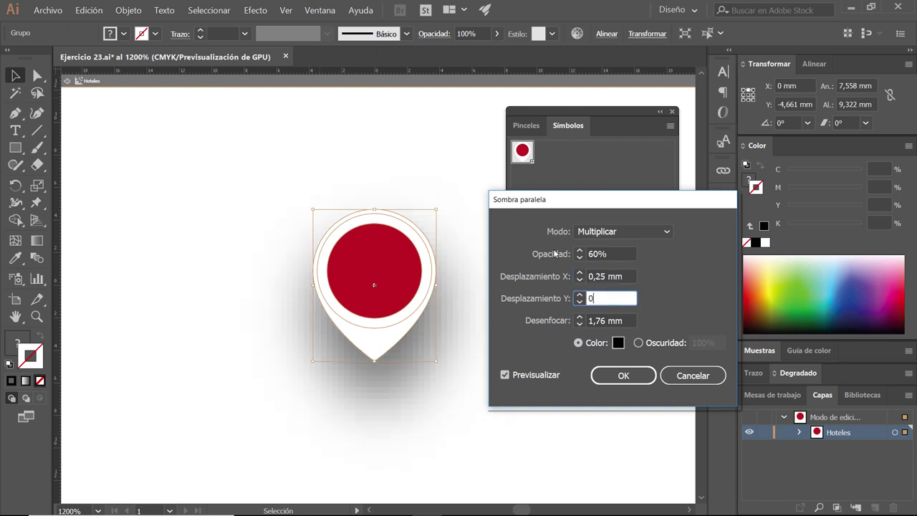
pyautogui.write(',35')
pyautogui.press('Tab')
pyautogui.write('0,')
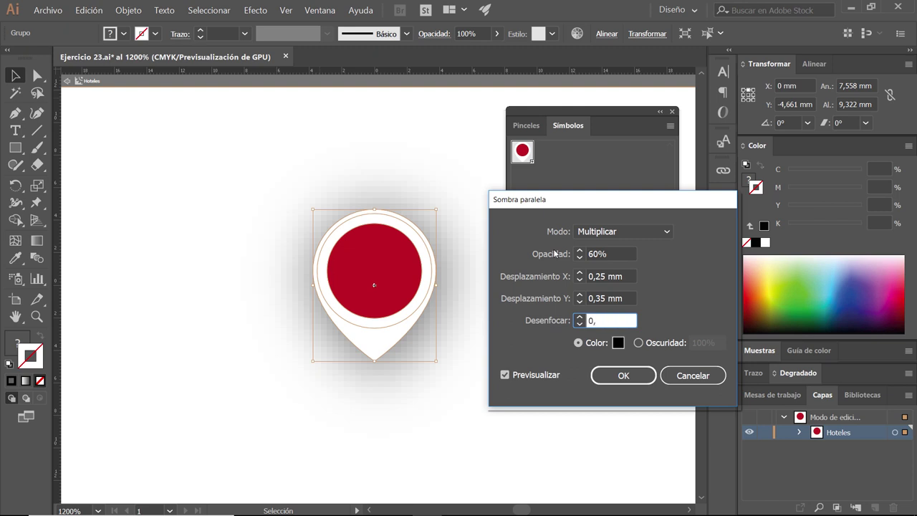
pyautogui.write('35')
pyautogui.press('Tab')
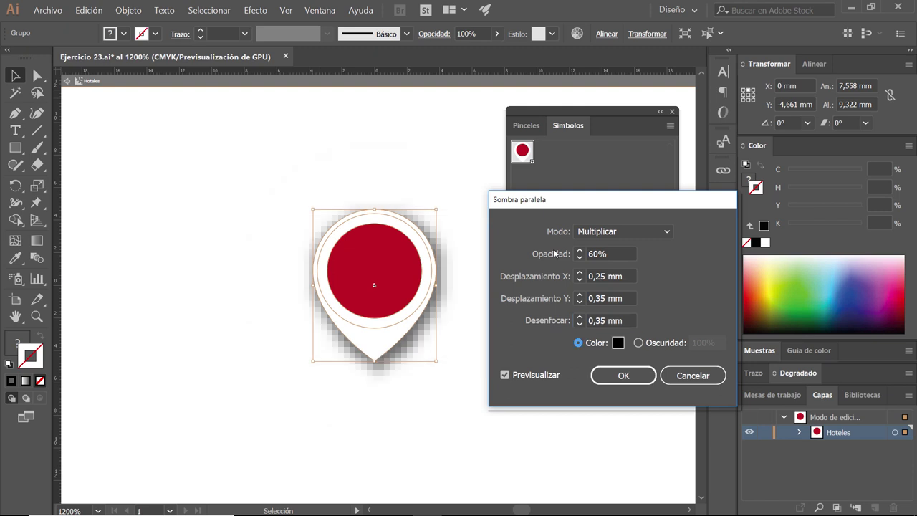
pyautogui.click(625, 380)
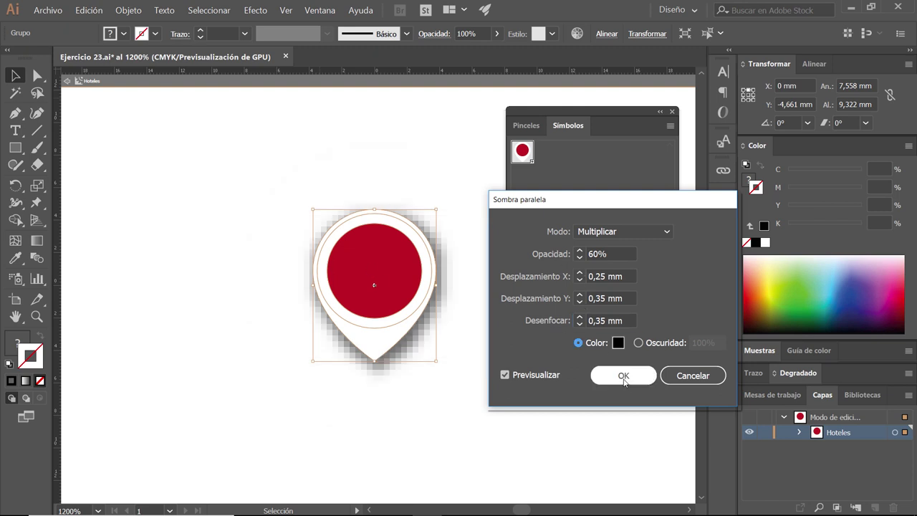
# - Set the document's Ajustar documento transparency preset to [Alta resolución]
pyautogui.scroll(-1, 387, 323)
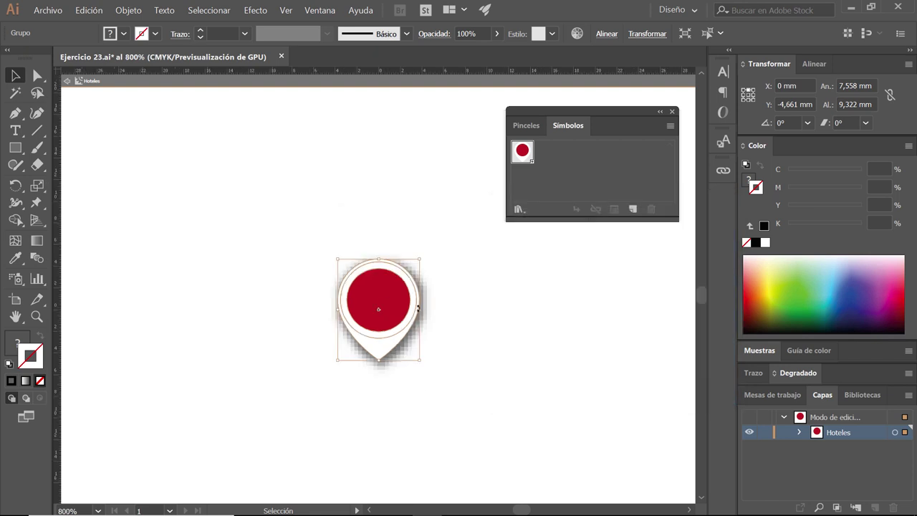
pyautogui.scroll(-1, 381, 306)
pyautogui.scroll(-2, 381, 303)
pyautogui.scroll(-2, 402, 307)
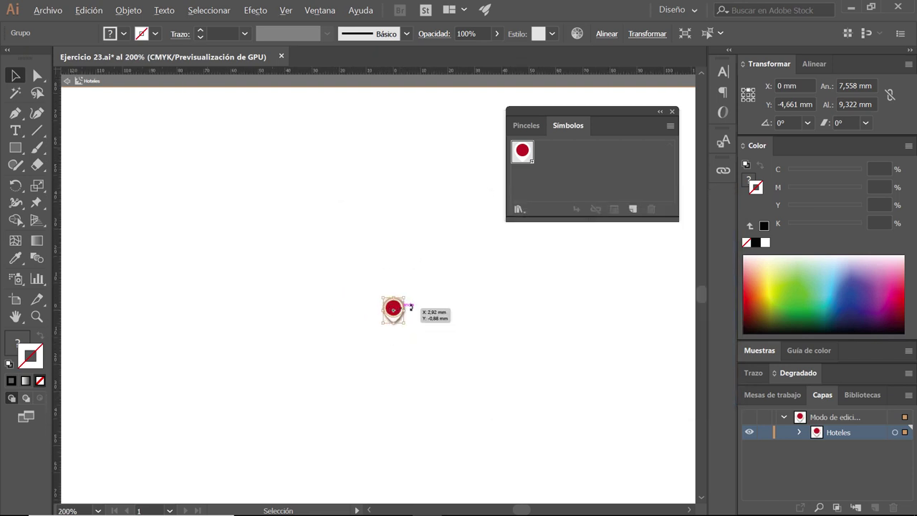
pyautogui.scroll(1, 401, 308)
pyautogui.click(435, 301)
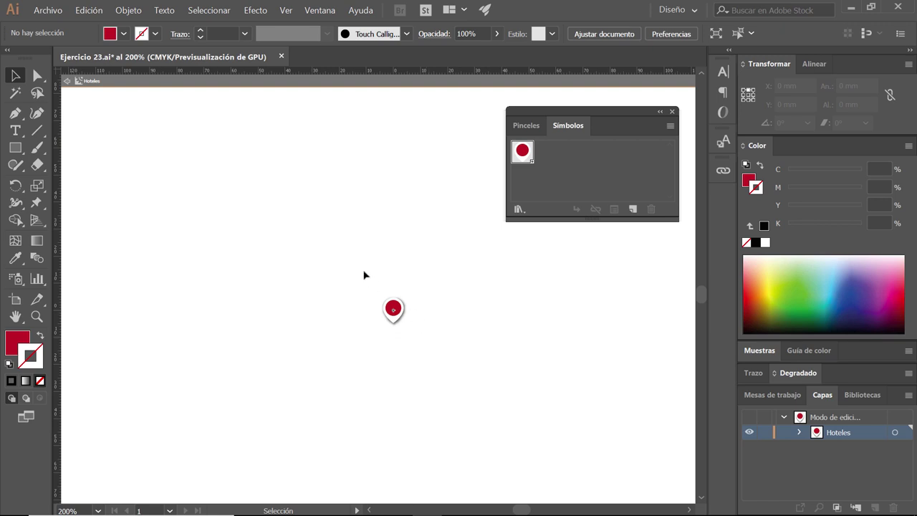
pyautogui.click(48, 11)
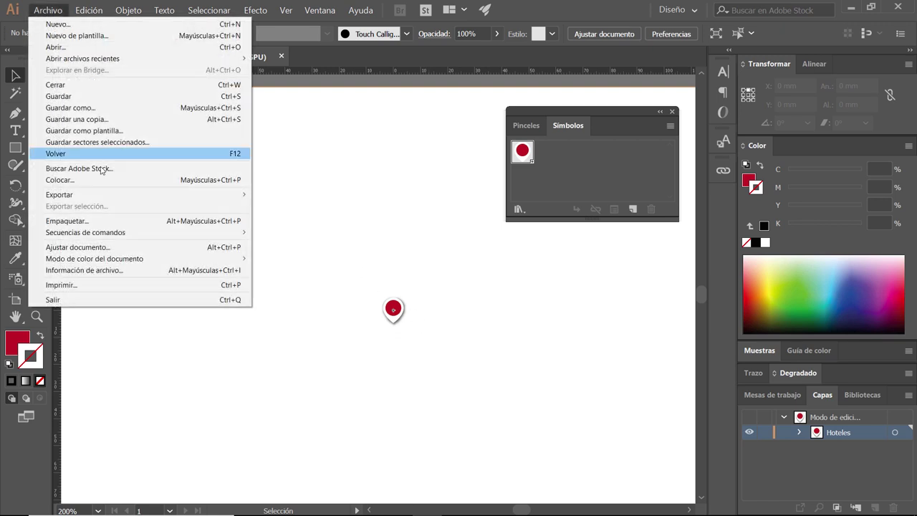
pyautogui.click(126, 252)
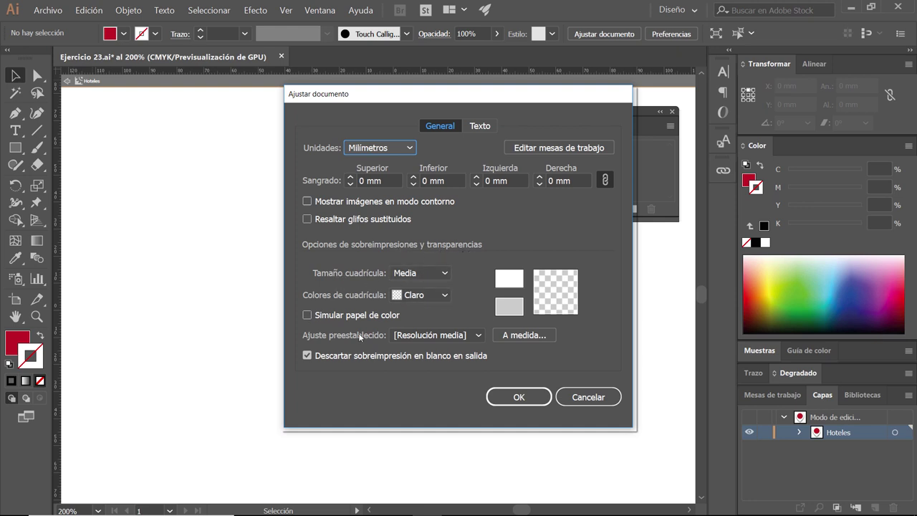
pyautogui.click(417, 337)
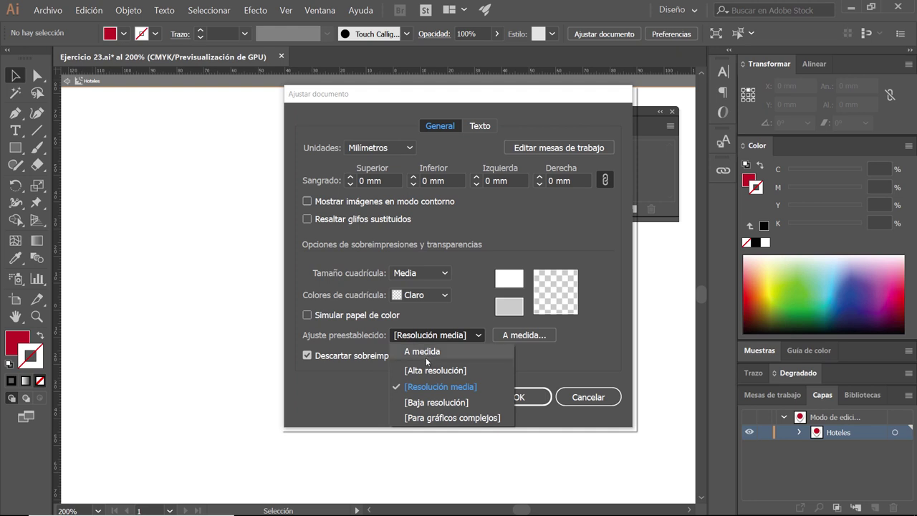
pyautogui.click(428, 374)
pyautogui.press('Return')
pyautogui.scroll(3, 390, 347)
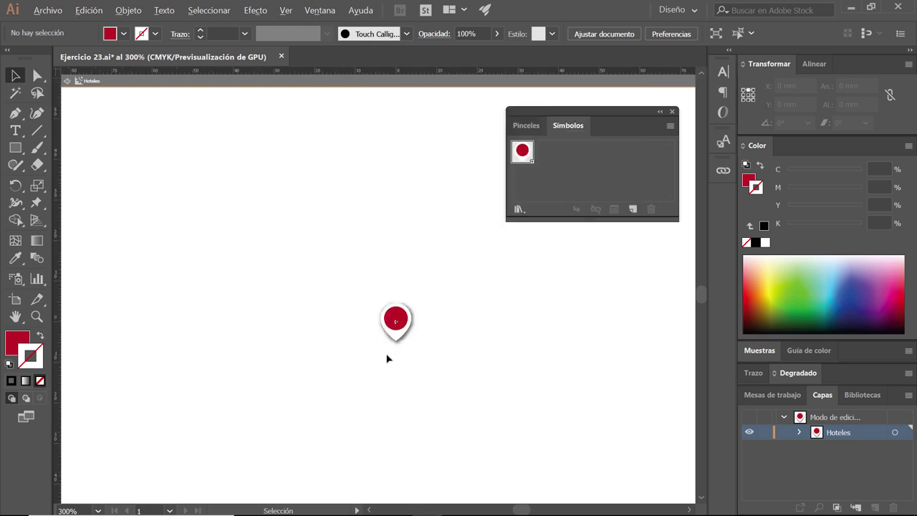
# - Back on the map, enlarge the pin by the park paths to 23,636 × 27,869 mm
pyautogui.click(66, 82)
pyautogui.scroll(-2, 425, 382)
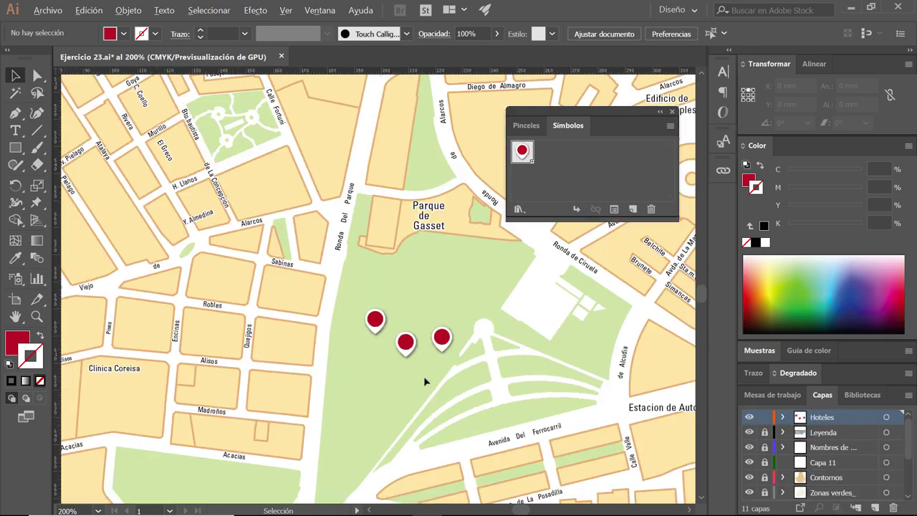
pyautogui.scroll(-2, 426, 381)
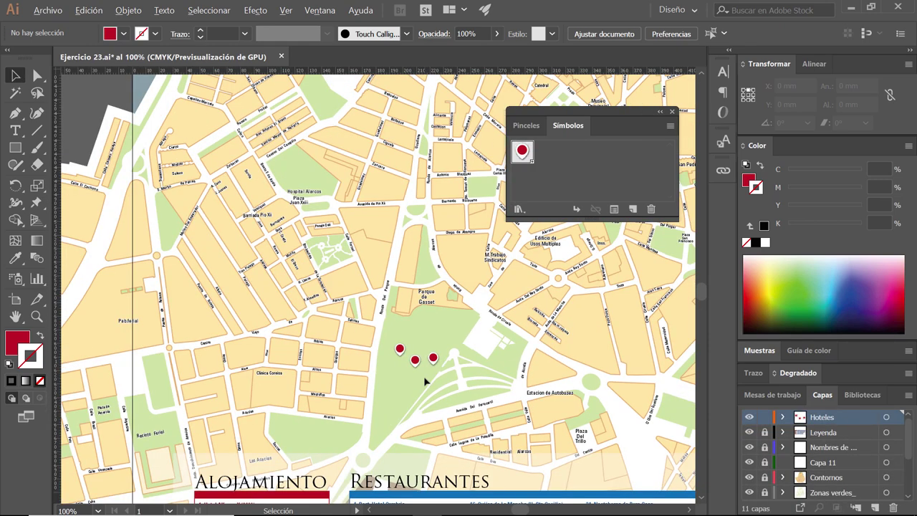
pyautogui.moveTo(467, 422)
pyautogui.mouseDown()
pyautogui.moveTo(360, 264)
pyautogui.moveTo(405, 287)
pyautogui.mouseUp()
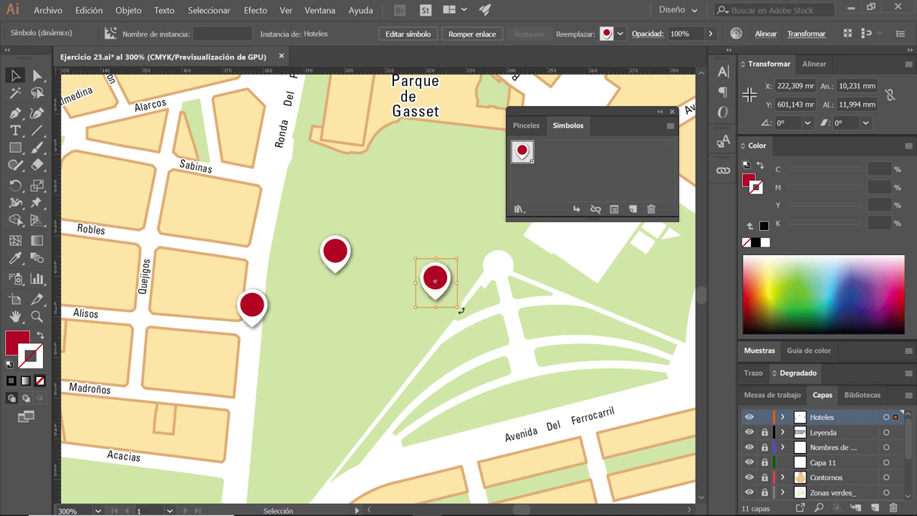
pyautogui.moveTo(458, 309); pyautogui.dragTo(487, 351)
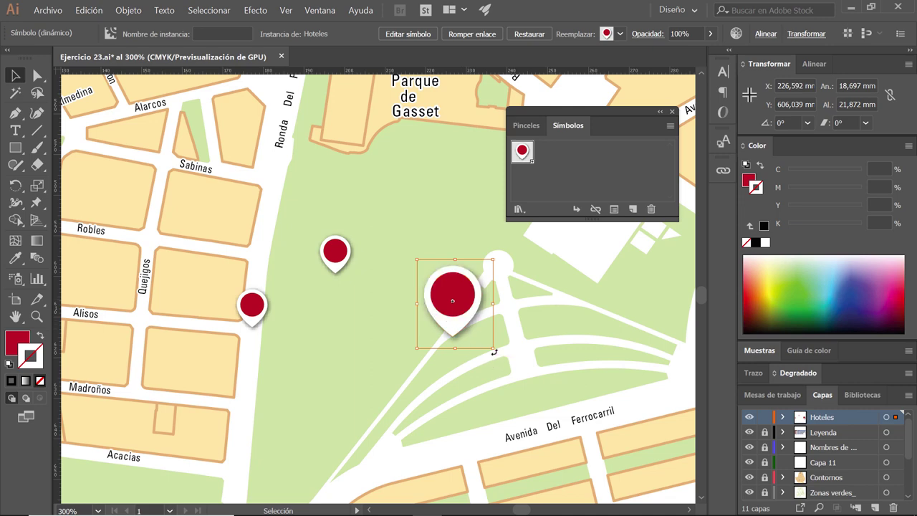
pyautogui.moveTo(494, 350); pyautogui.dragTo(510, 371)
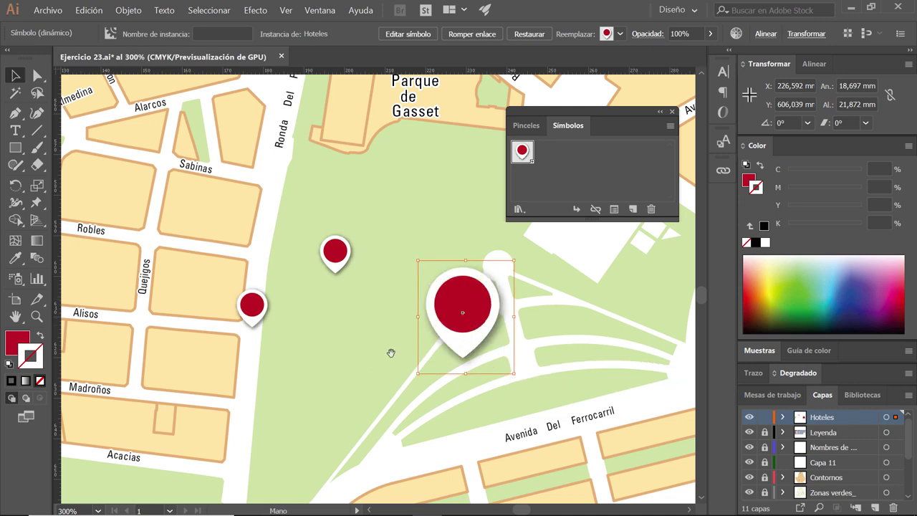
# - Rotate the smaller pin in the park so it tilts
pyautogui.moveTo(392, 352); pyautogui.dragTo(290, 320)
pyautogui.click(388, 270)
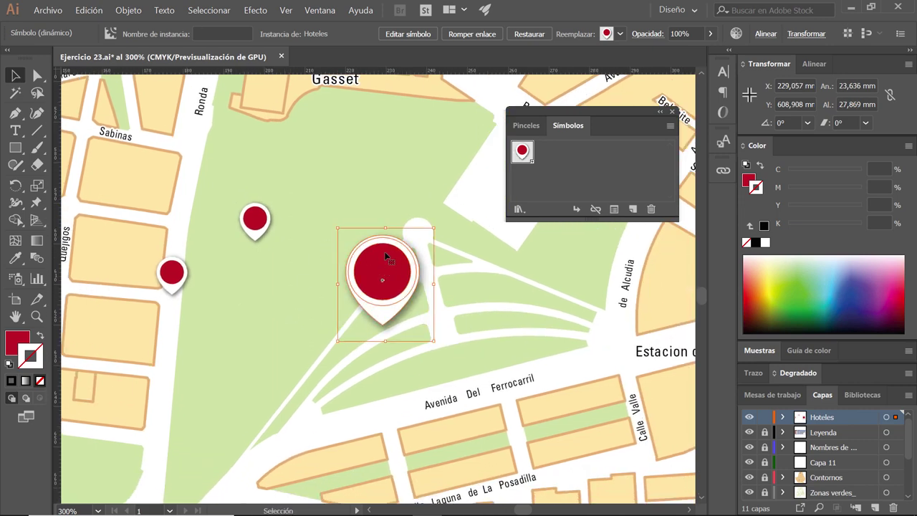
pyautogui.click(256, 228)
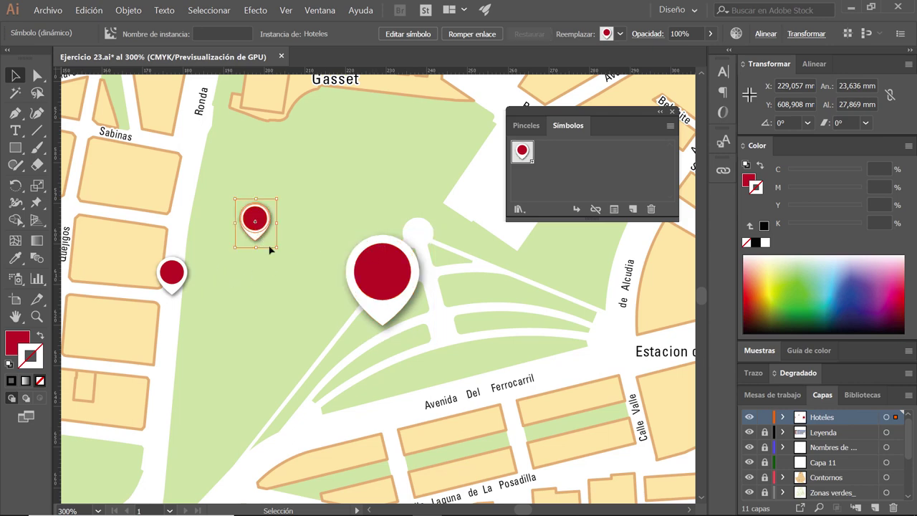
pyautogui.moveTo(271, 255); pyautogui.dragTo(246, 260)
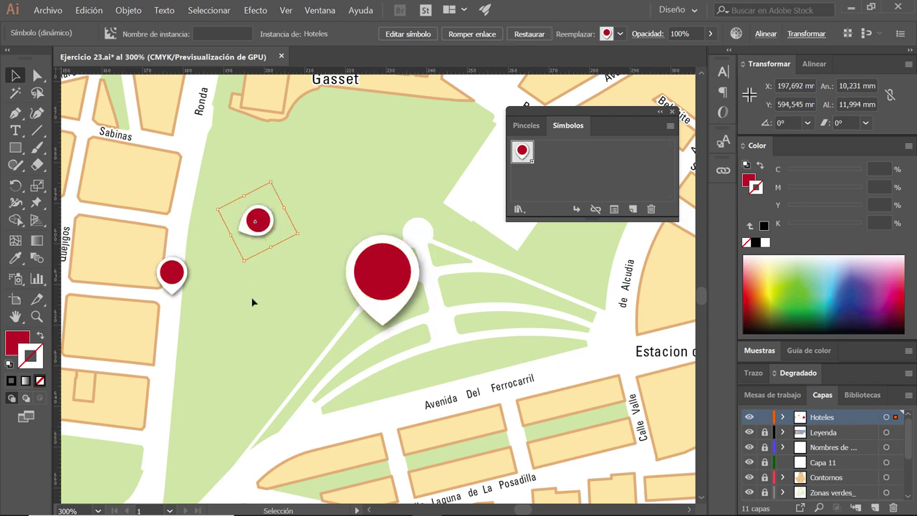
pyautogui.click(253, 301)
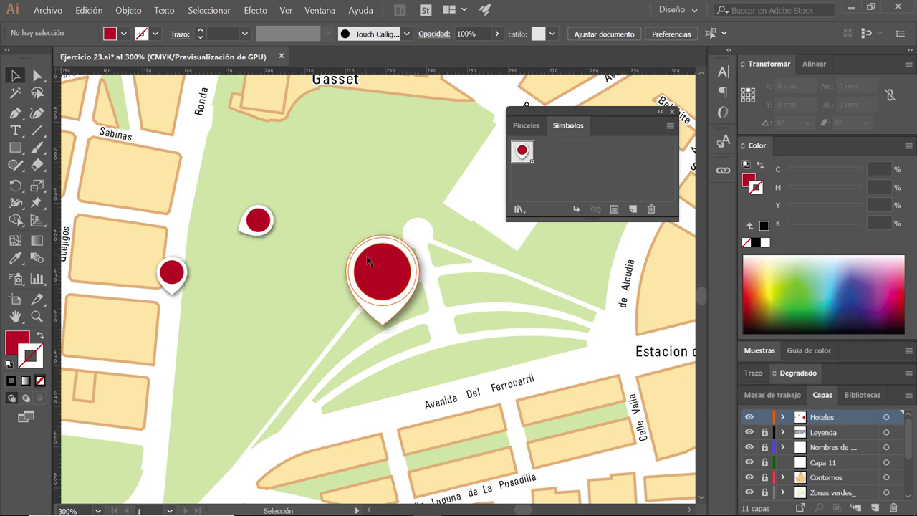
# - Inside the Hoteles symbol, change the pin circle's fill to cyan
pyautogui.doubleClick(382, 281)
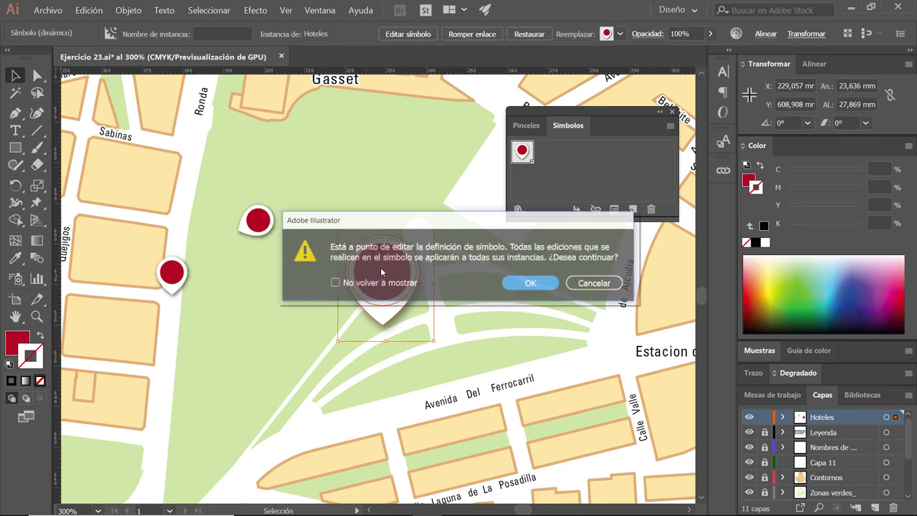
pyautogui.click(532, 284)
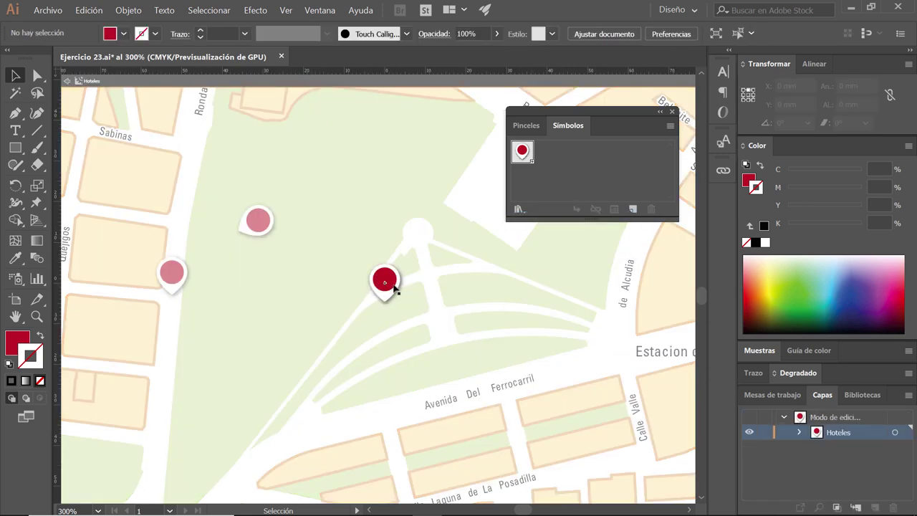
pyautogui.click(387, 279)
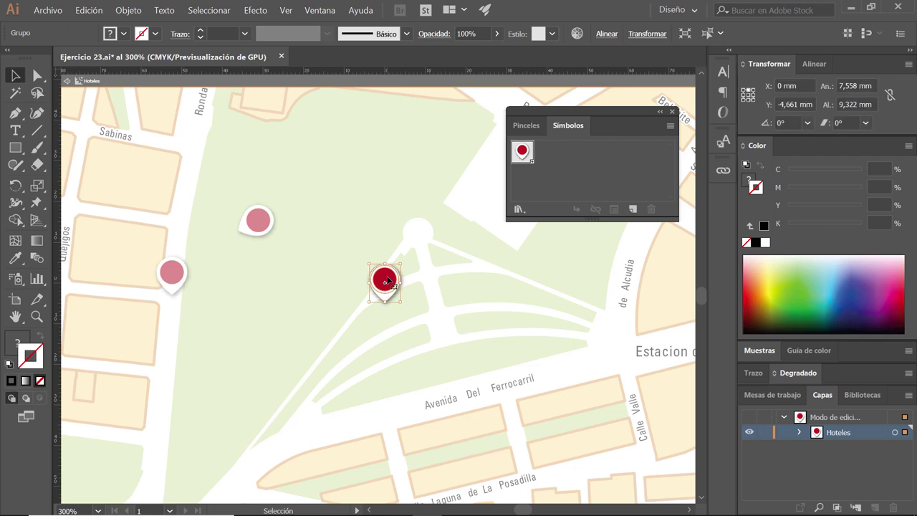
pyautogui.click(387, 279)
pyautogui.click(123, 34)
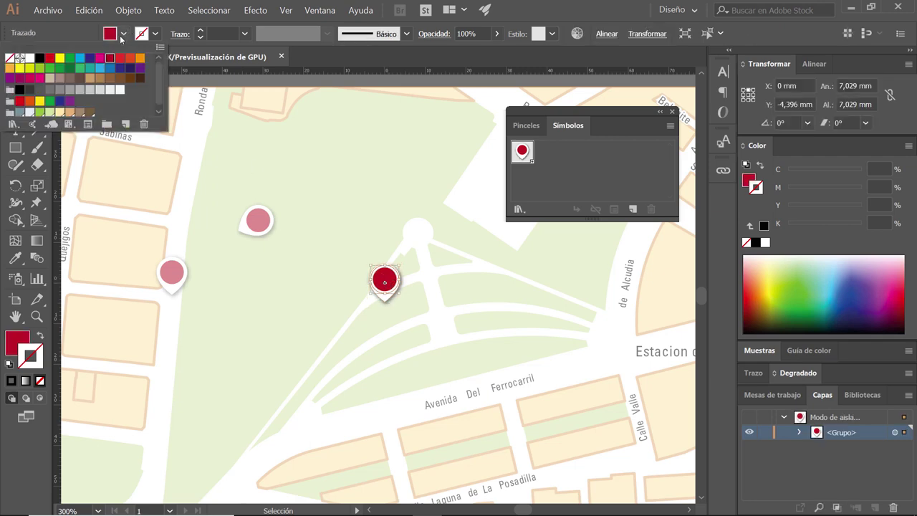
pyautogui.click(79, 57)
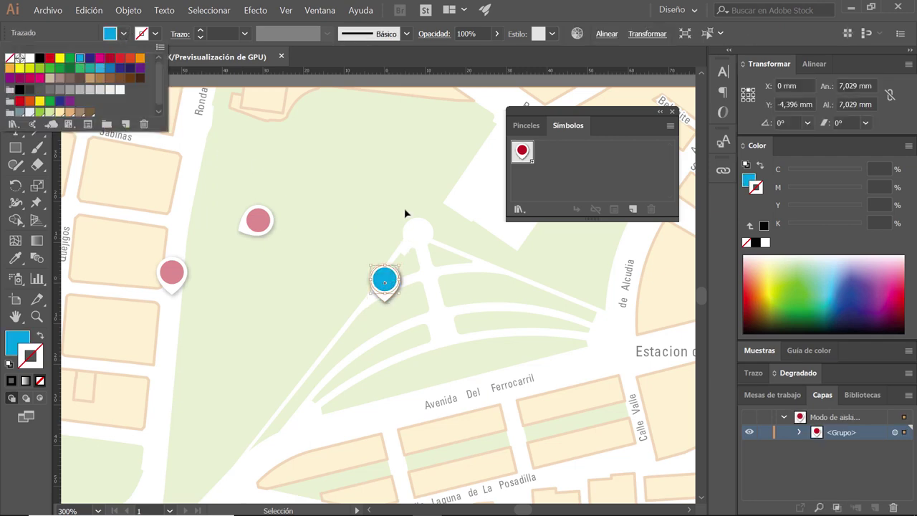
pyautogui.click(387, 212)
# - Return to the map and delete the two small pins in the park
pyautogui.doubleClick(375, 211)
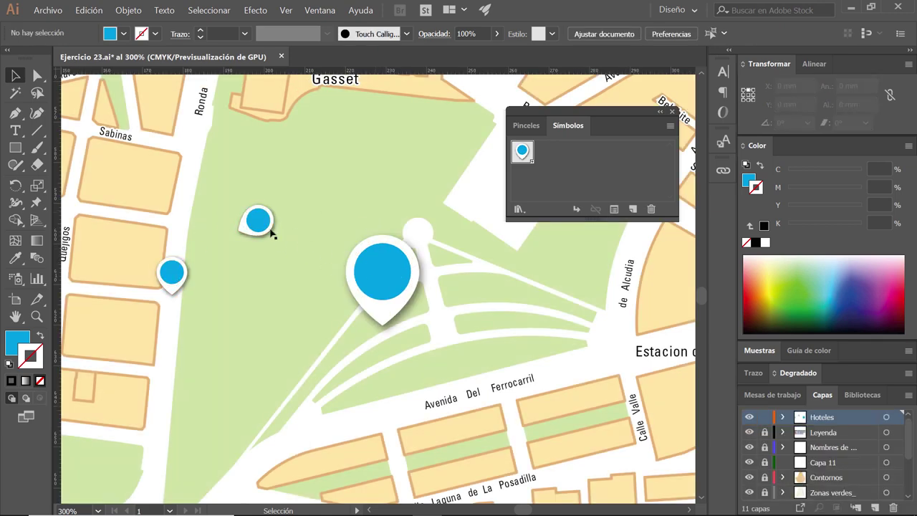
pyautogui.press('a')
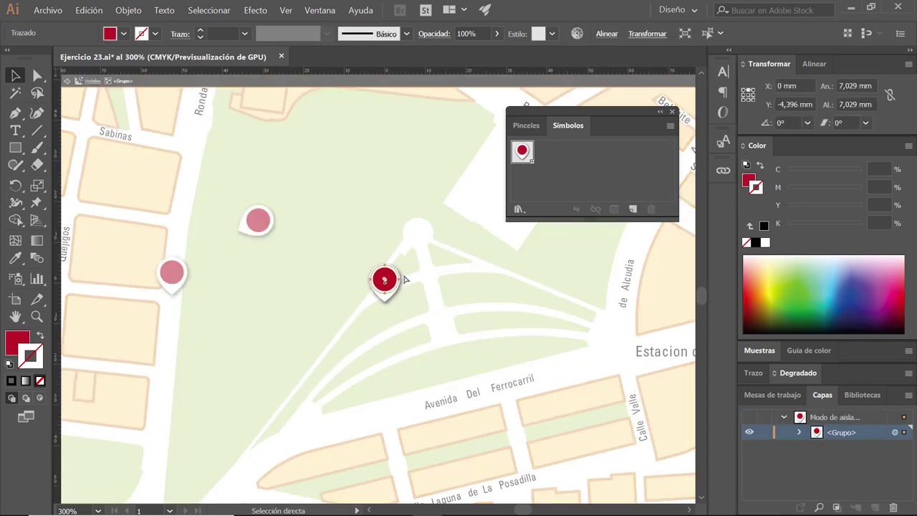
pyautogui.press('Escape')
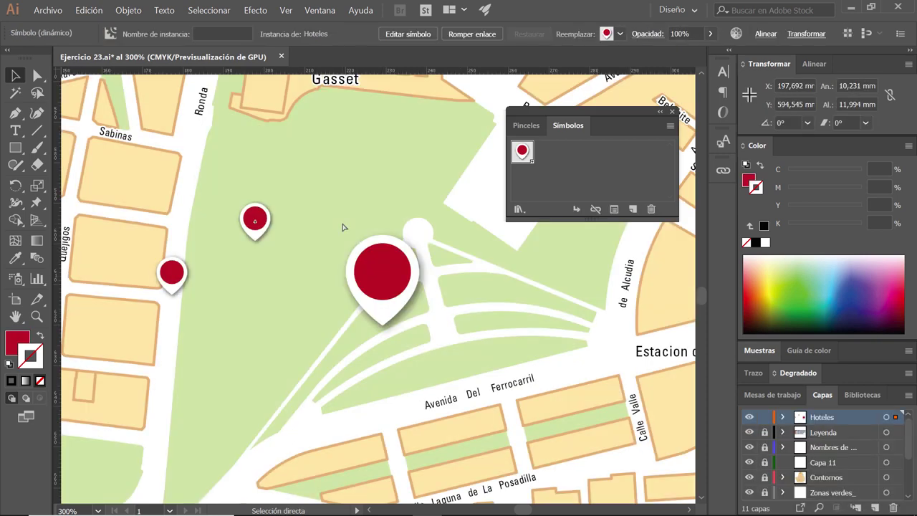
pyautogui.click(387, 269)
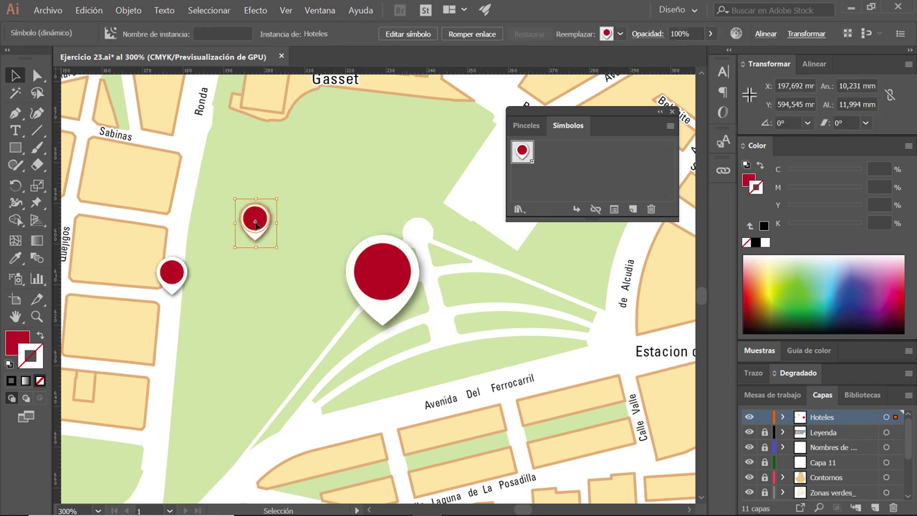
pyautogui.press('Delete')
pyautogui.click(172, 272)
pyautogui.press('Delete')
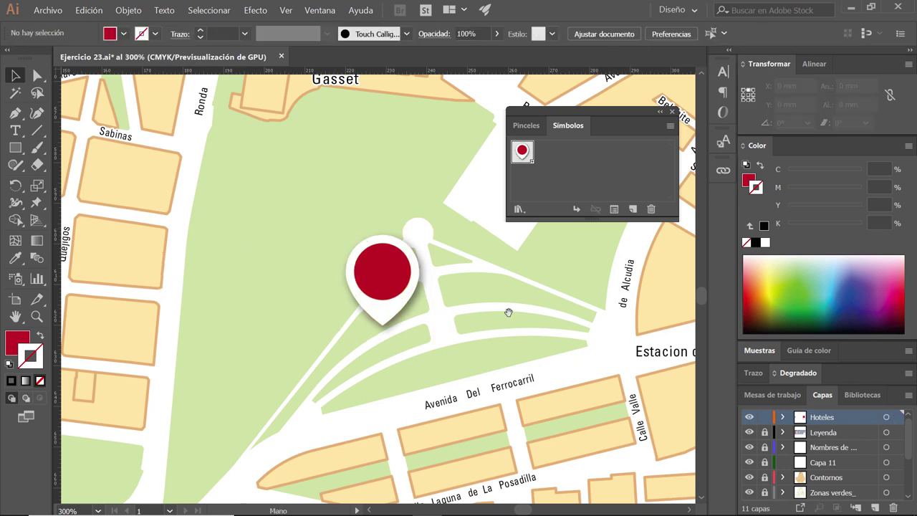
# - Move the large pin into the city centre near Museo Provincial
pyautogui.moveTo(508, 311); pyautogui.dragTo(360, 372)
pyautogui.moveTo(260, 343); pyautogui.dragTo(422, 176)
pyautogui.moveTo(392, 267); pyautogui.dragTo(182, 463)
pyautogui.scroll(-1, 275, 343)
pyautogui.moveTo(275, 342); pyautogui.dragTo(178, 449)
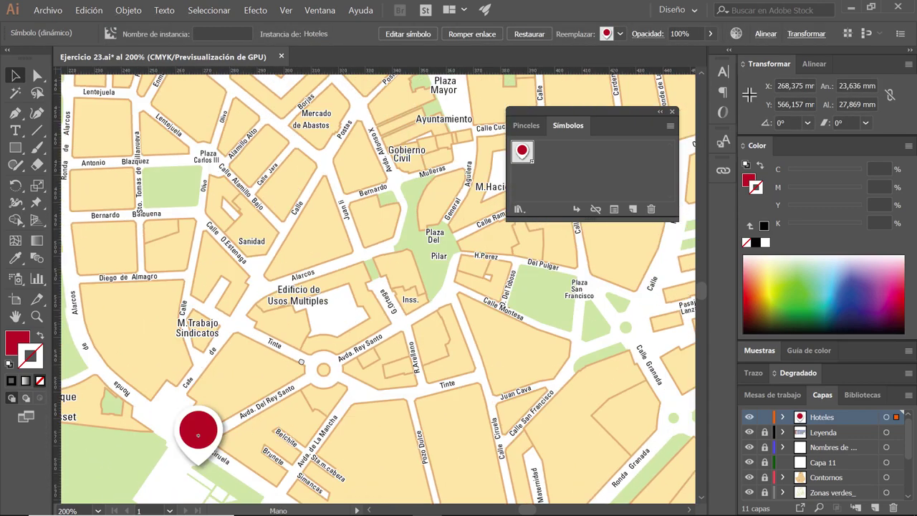
pyautogui.moveTo(162, 486)
pyautogui.mouseDown()
pyautogui.moveTo(407, 213)
pyautogui.moveTo(420, 402)
pyautogui.mouseUp()
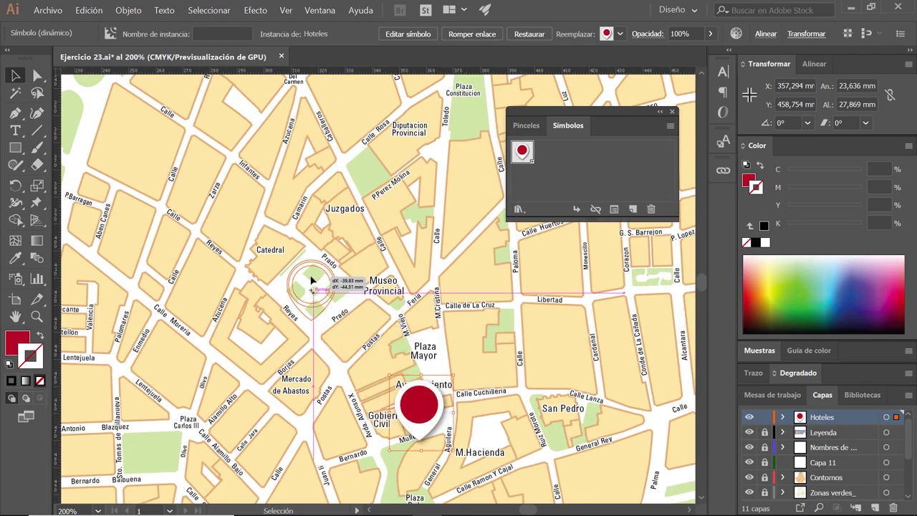
# - Shrink the pin to about 15.9 mm wide and place it beside Museo Provincial, matching the reference PDF
pyautogui.hotkey('alt', 'Tab')
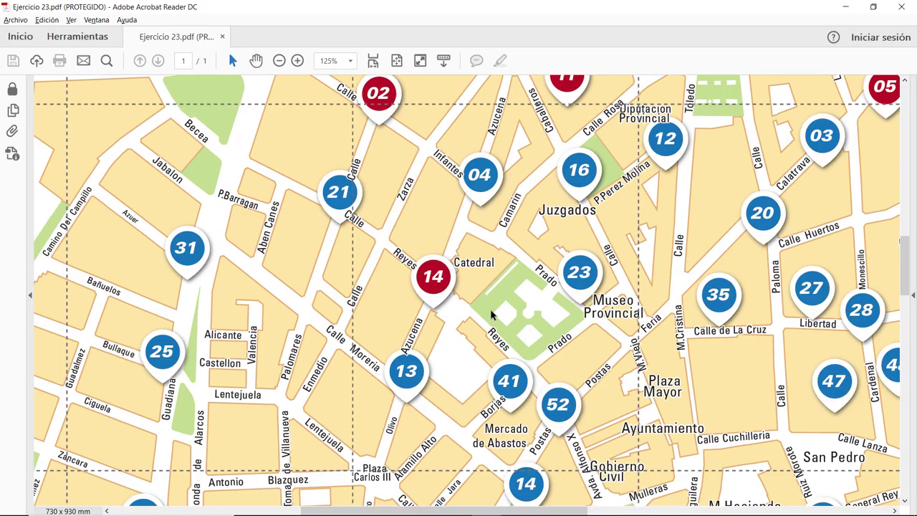
pyautogui.hotkey('alt', 'Tab')
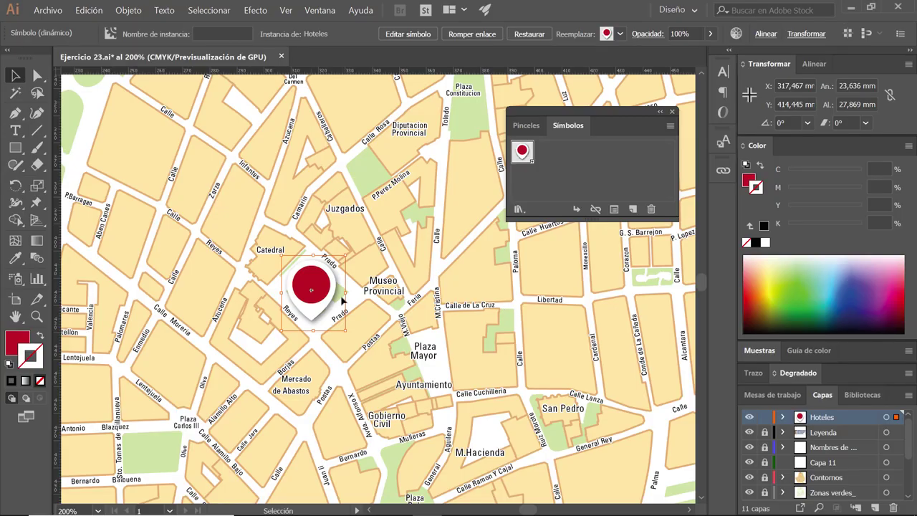
pyautogui.hotkey('ctrl', 'z')
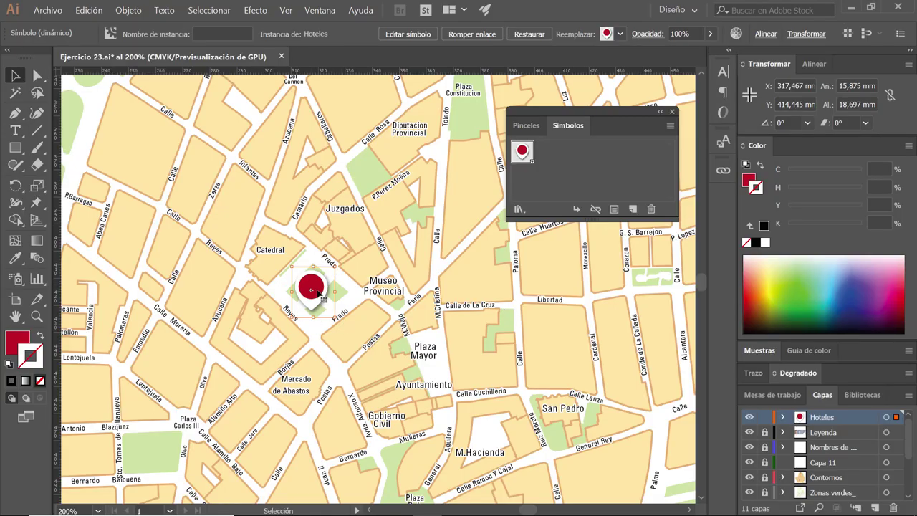
pyautogui.moveTo(310, 293); pyautogui.dragTo(361, 271)
pyautogui.hotkey('alt', 'Tab')
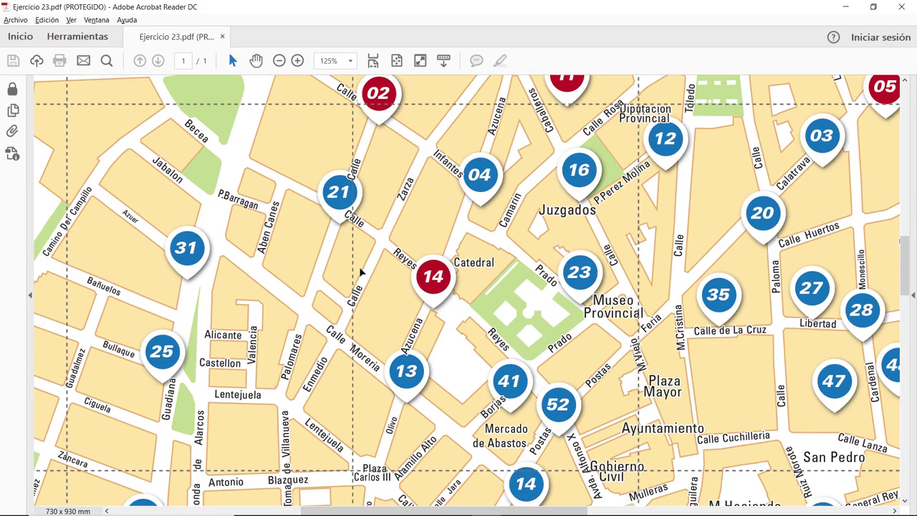
pyautogui.hotkey('alt', 'Tab')
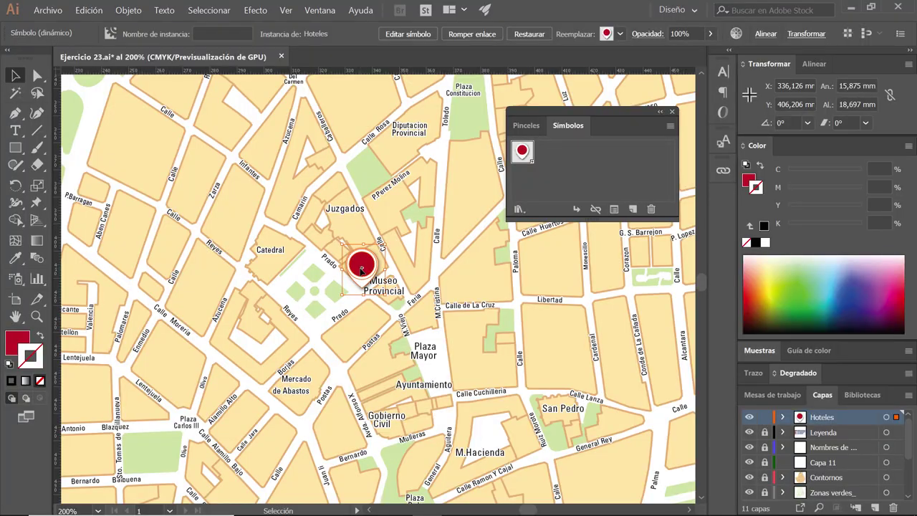
pyautogui.hotkey('alt', 'Tab')
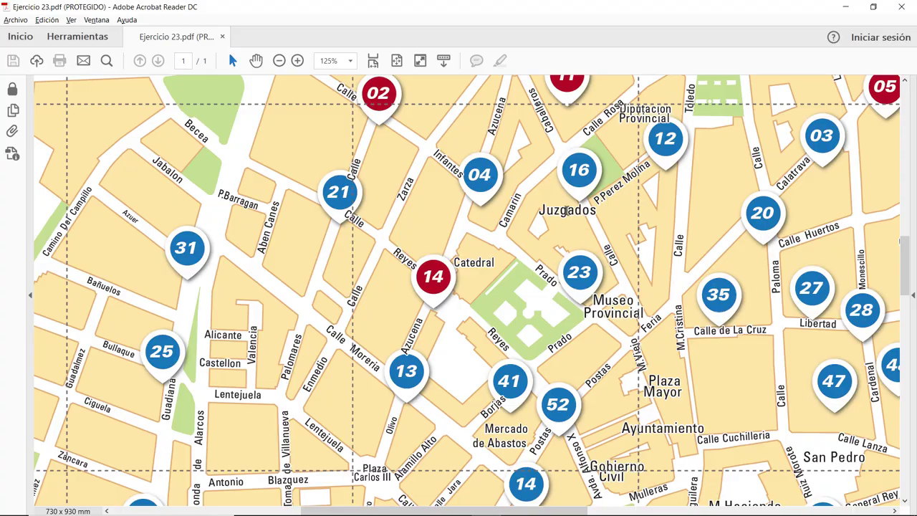
pyautogui.hotkey('alt', 'Tab')
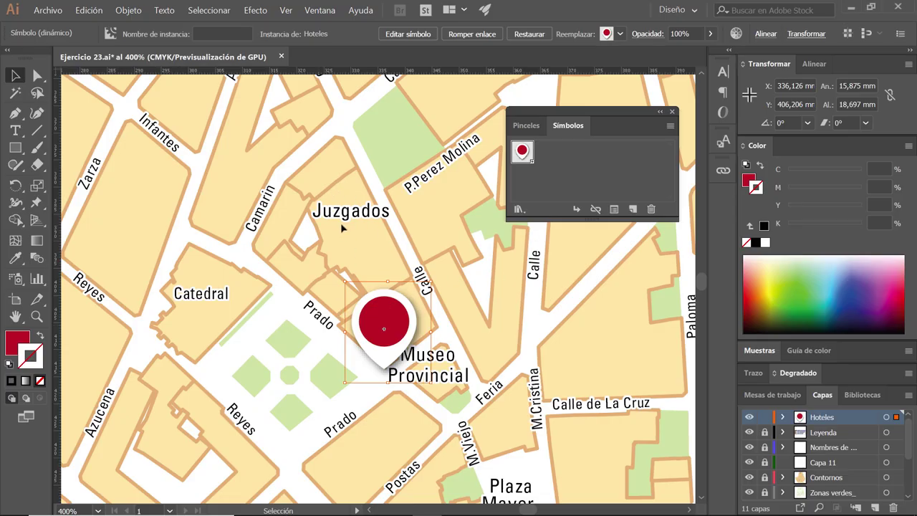
pyautogui.click(332, 248)
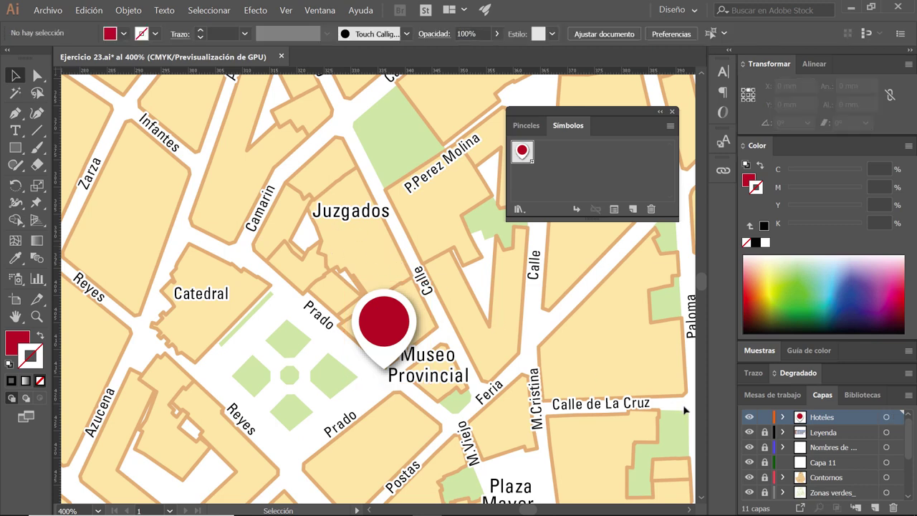
# - Hide every layer except Contornos and unlock Contornos
pyautogui.scroll(-3, 795, 441)
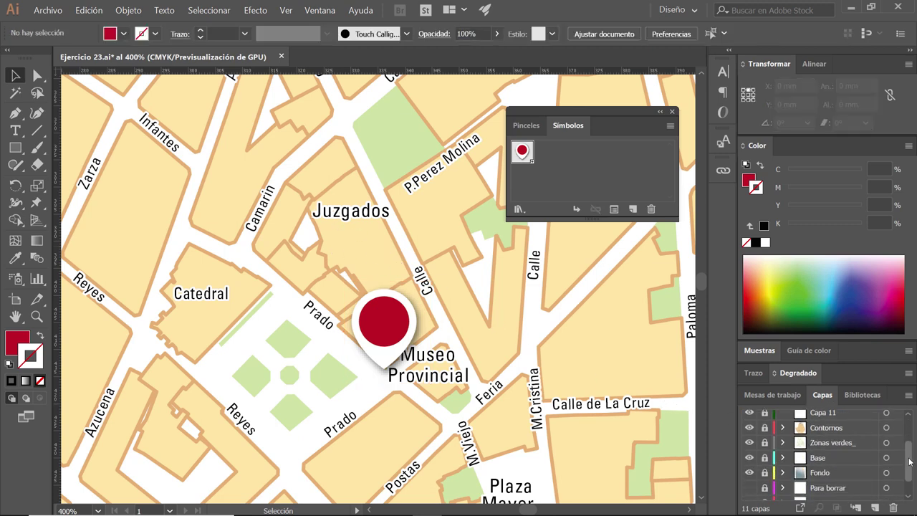
pyautogui.keyDown('alt'); pyautogui.click(749, 426); pyautogui.keyUp('alt')
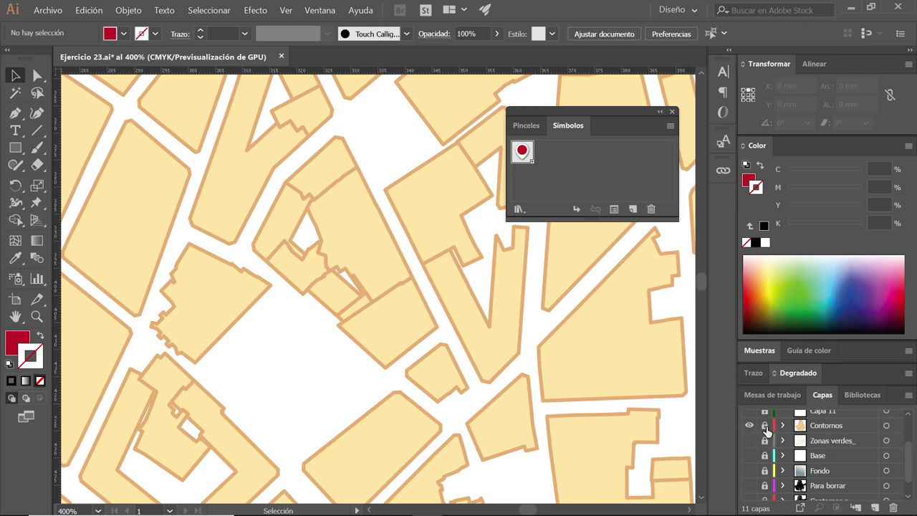
pyautogui.click(764, 427)
# - Select the five building pieces of the block below Juzgados together
pyautogui.click(328, 184)
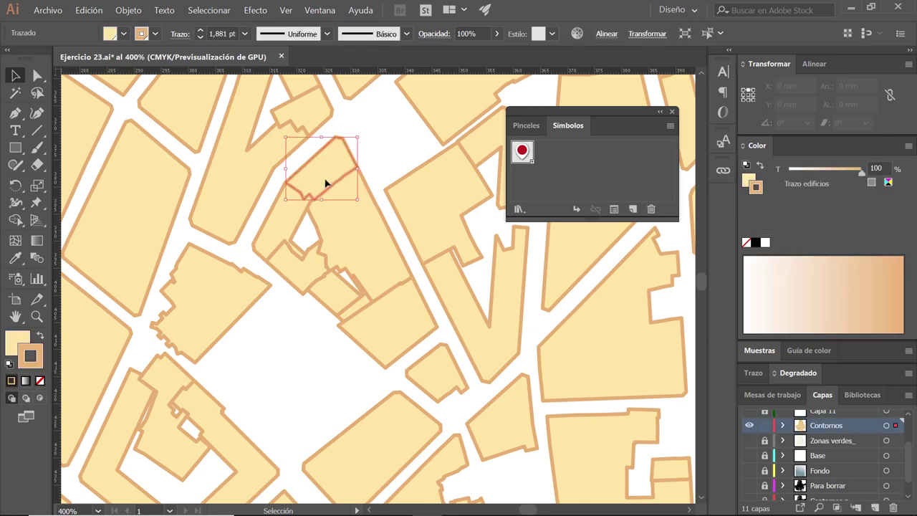
pyautogui.keyDown('shift'); pyautogui.click(360, 229); pyautogui.keyUp('shift')
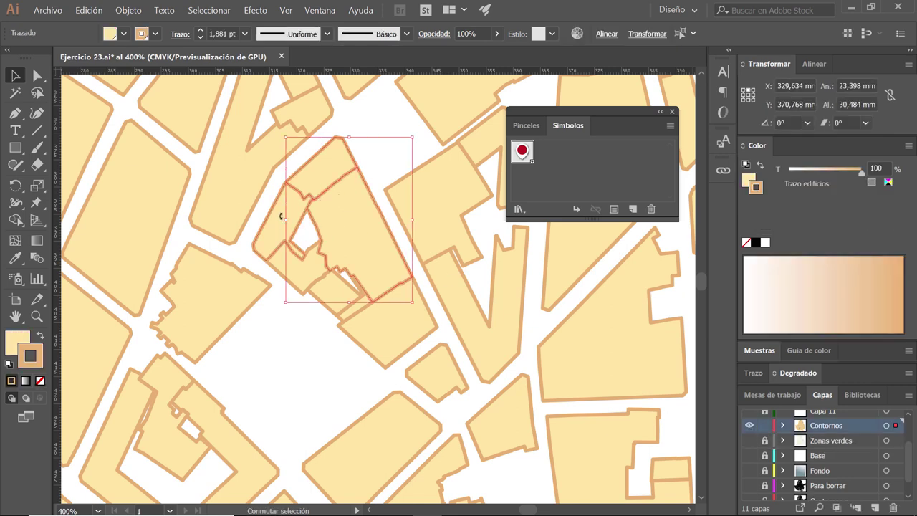
pyautogui.keyDown('shift'); pyautogui.click(280, 227); pyautogui.keyUp('shift')
pyautogui.hotkey('alt', 'Tab')
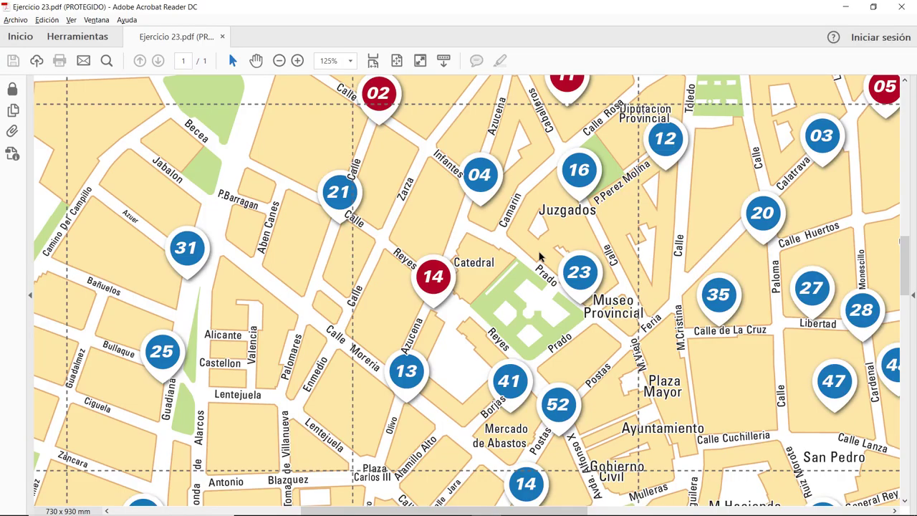
pyautogui.hotkey('alt', 'Tab')
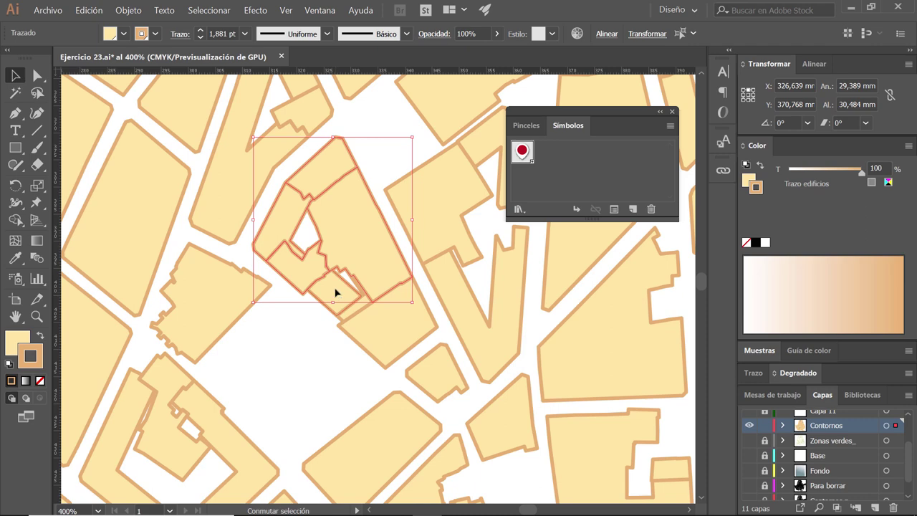
pyautogui.keyDown('shift'); pyautogui.click(349, 307); pyautogui.keyUp('shift')
pyautogui.keyDown('shift'); pyautogui.click(381, 328); pyautogui.keyUp('shift')
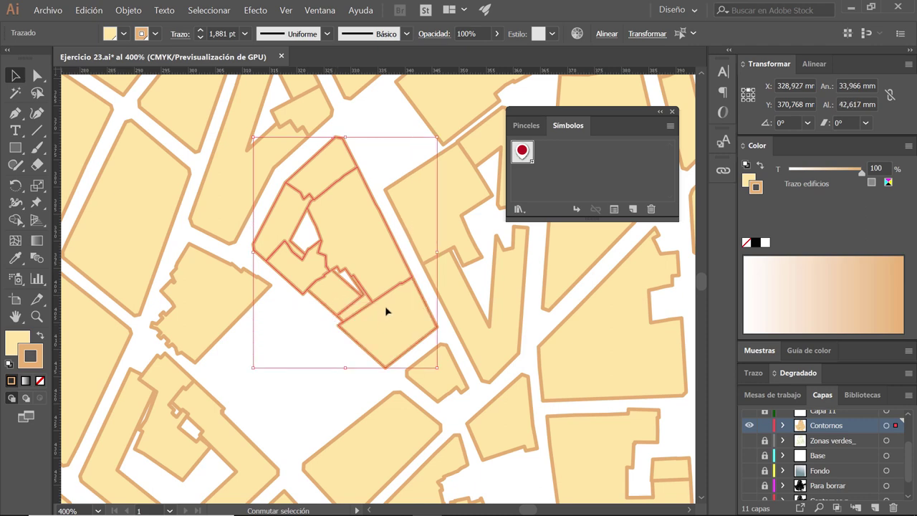
# - Merge the selected building pieces into one block with the Shape Builder
pyautogui.click(14, 220)
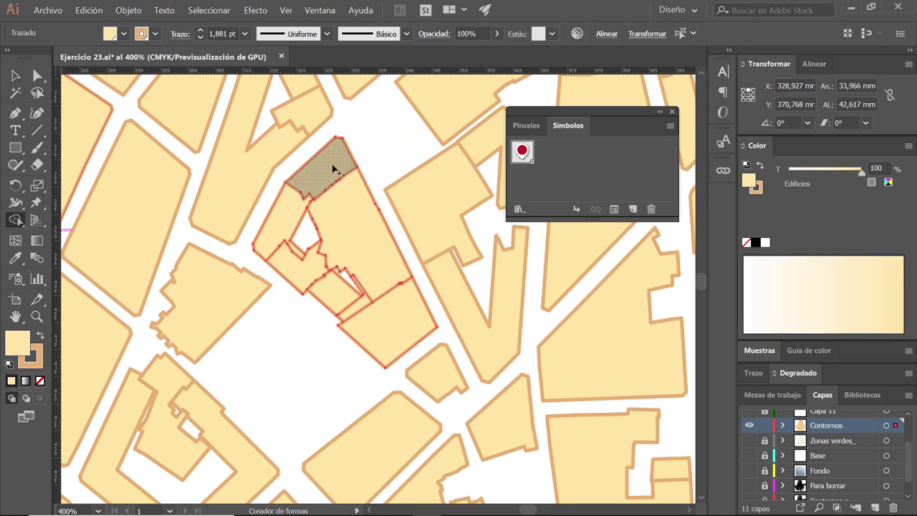
pyautogui.moveTo(334, 168)
pyautogui.mouseDown()
pyautogui.moveTo(405, 304)
pyautogui.moveTo(365, 319)
pyautogui.moveTo(278, 260)
pyautogui.moveTo(279, 226)
pyautogui.moveTo(312, 220)
pyautogui.mouseUp()
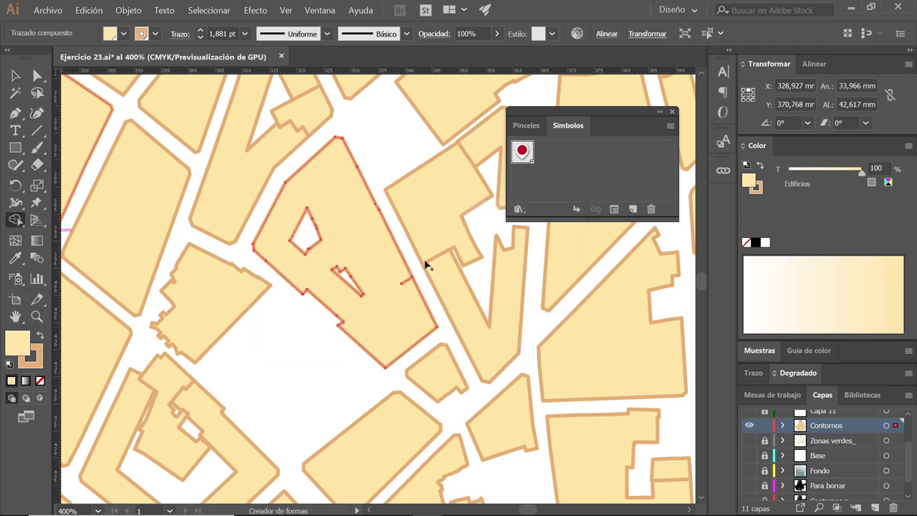
pyautogui.moveTo(291, 288); pyautogui.dragTo(386, 191)
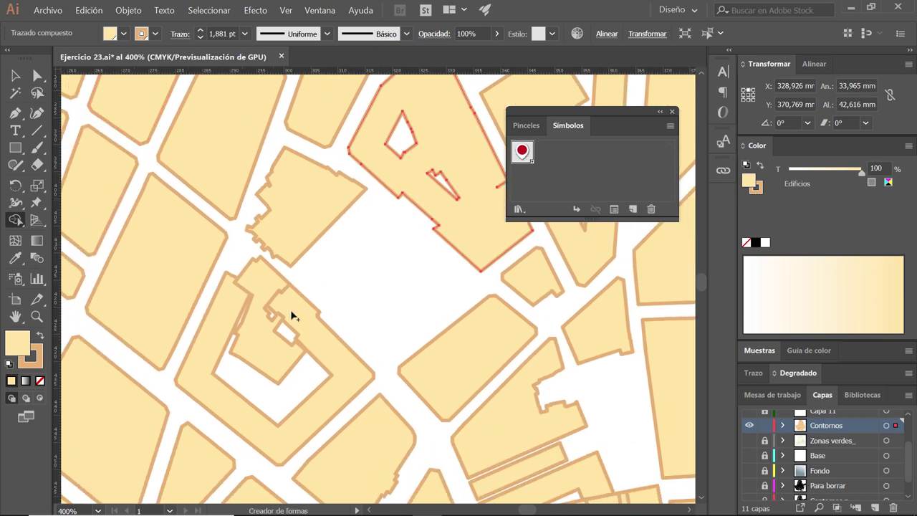
pyautogui.moveTo(291, 311)
pyautogui.mouseDown()
pyautogui.moveTo(250, 282)
pyautogui.moveTo(234, 290)
pyautogui.mouseUp()
# - Select the notched lower-left building and merge its separate pieces into one shape
pyautogui.press('v')
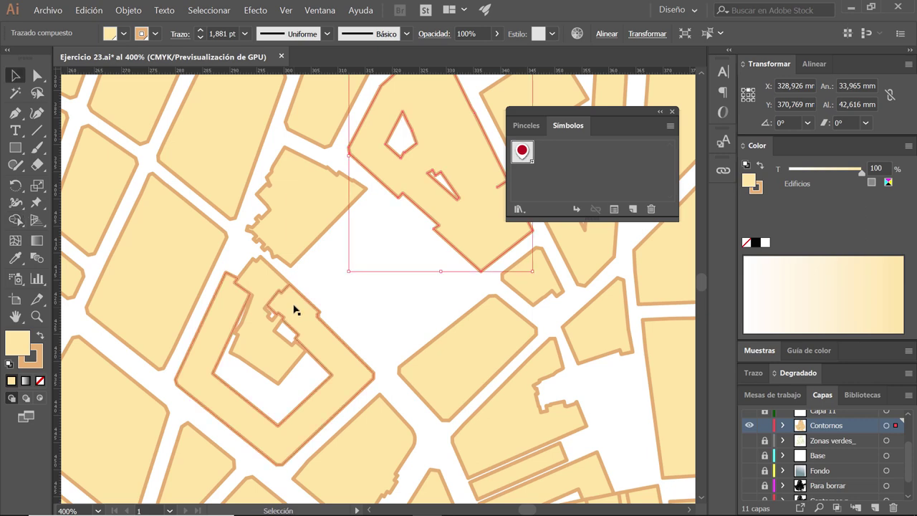
pyautogui.click(259, 290)
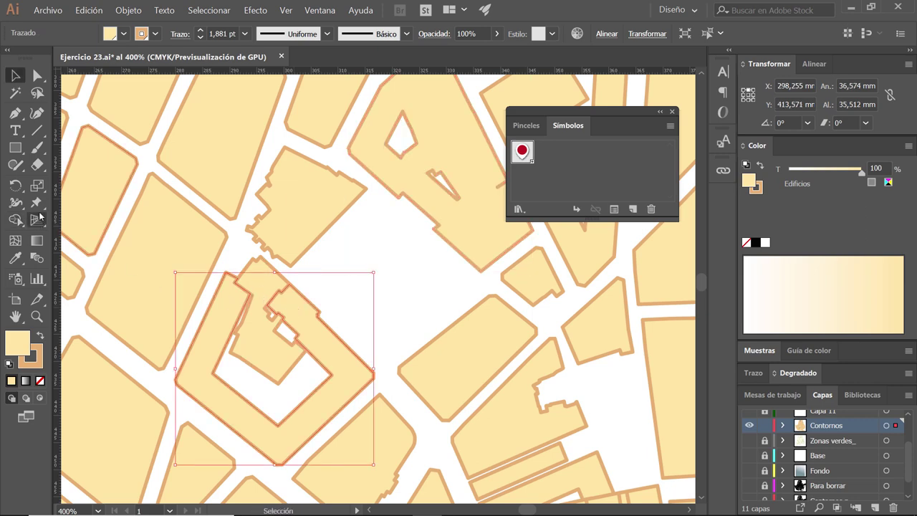
pyautogui.click(14, 221)
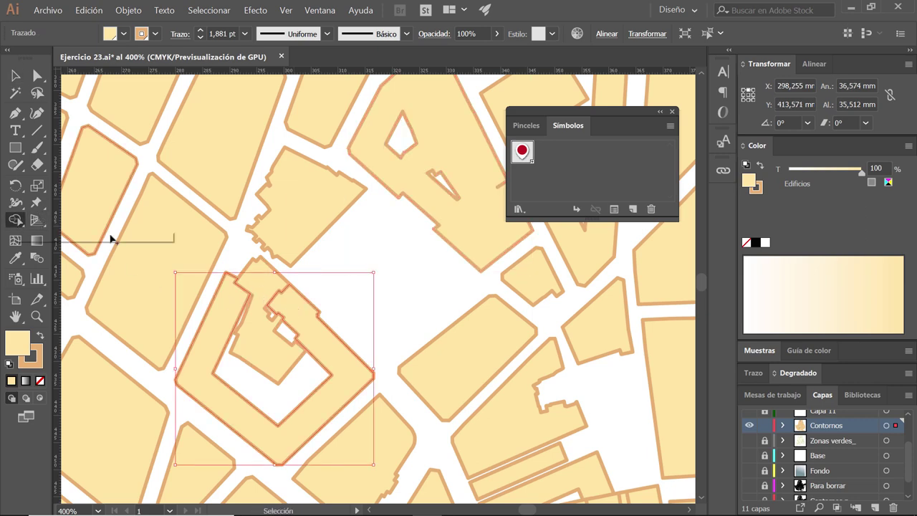
pyautogui.click(266, 304)
pyautogui.press('v')
pyautogui.click(268, 296)
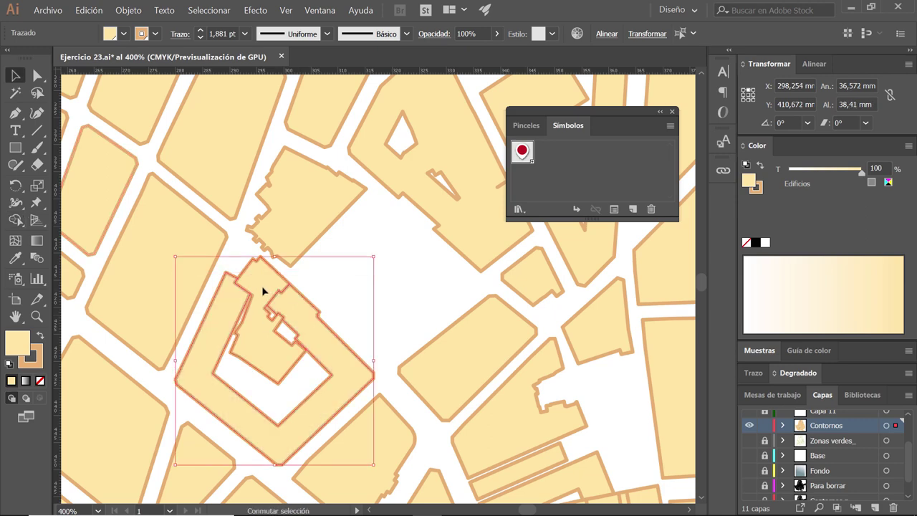
pyautogui.click(14, 220)
pyautogui.moveTo(273, 309); pyautogui.dragTo(245, 293)
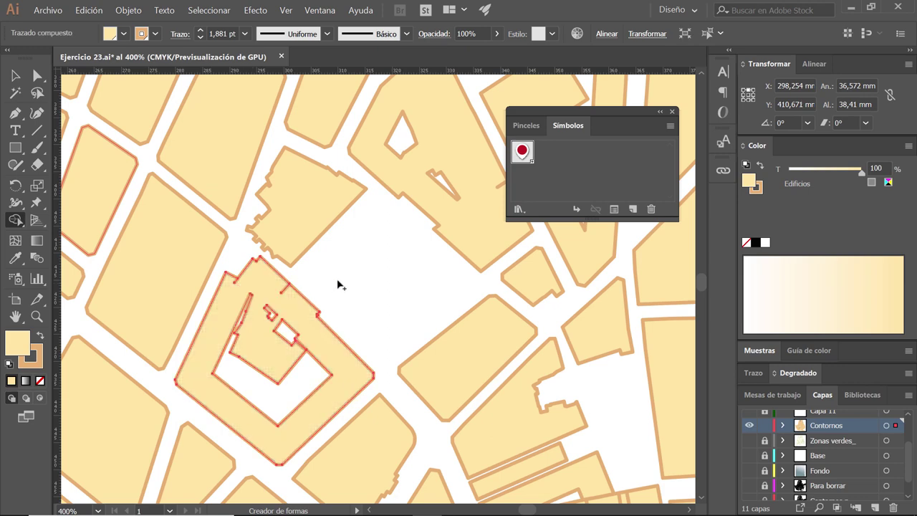
# - Deselect and briefly compare against the finished reference map before returning
pyautogui.press('v')
pyautogui.click(407, 273)
pyautogui.moveTo(409, 272); pyautogui.dragTo(385, 301)
pyautogui.hotkey('alt', 'Tab')
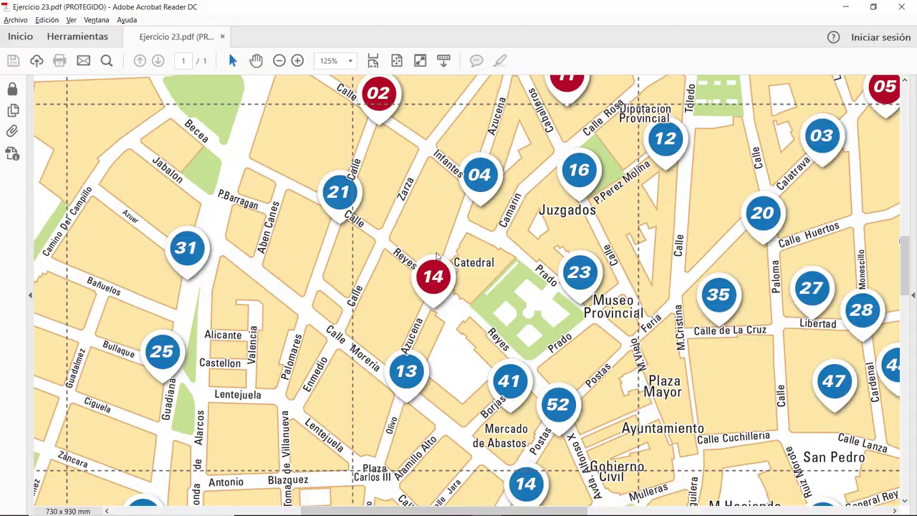
pyautogui.hotkey('alt', 'Tab')
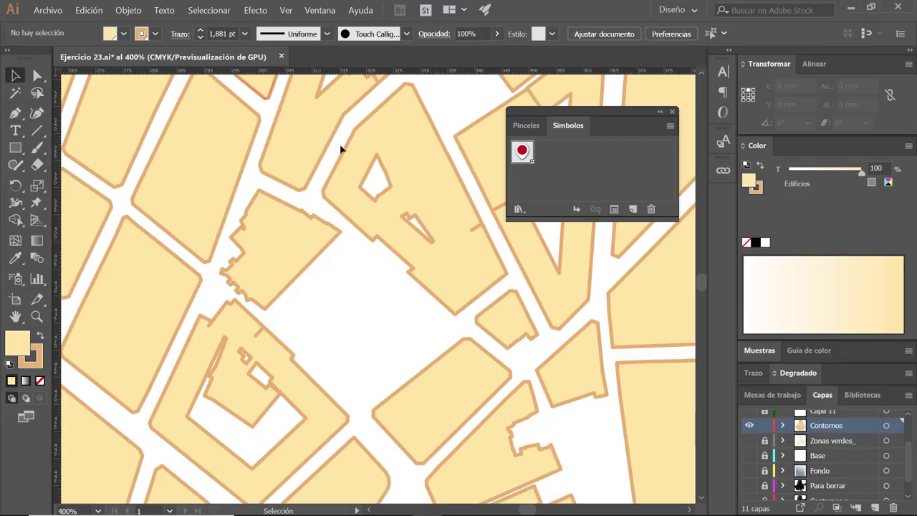
# - Give every building with the same appearance a 1,5 pt stroke weight
pyautogui.scroll(-1, 423, 195)
pyautogui.scroll(-1, 424, 194)
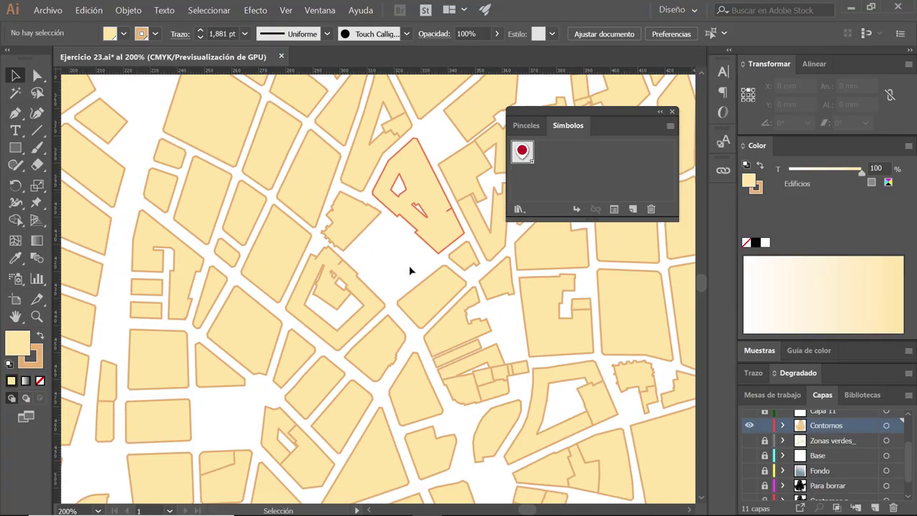
pyautogui.moveTo(410, 270); pyautogui.dragTo(380, 304)
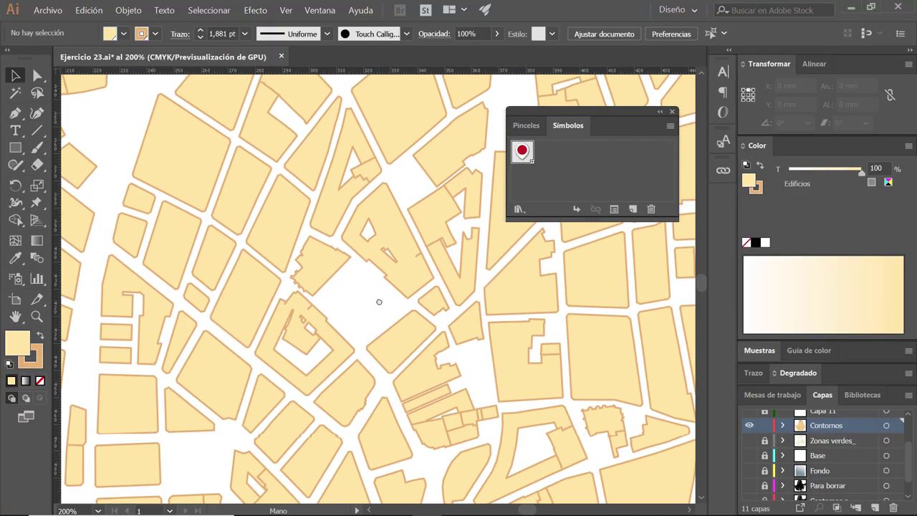
pyautogui.click(390, 247)
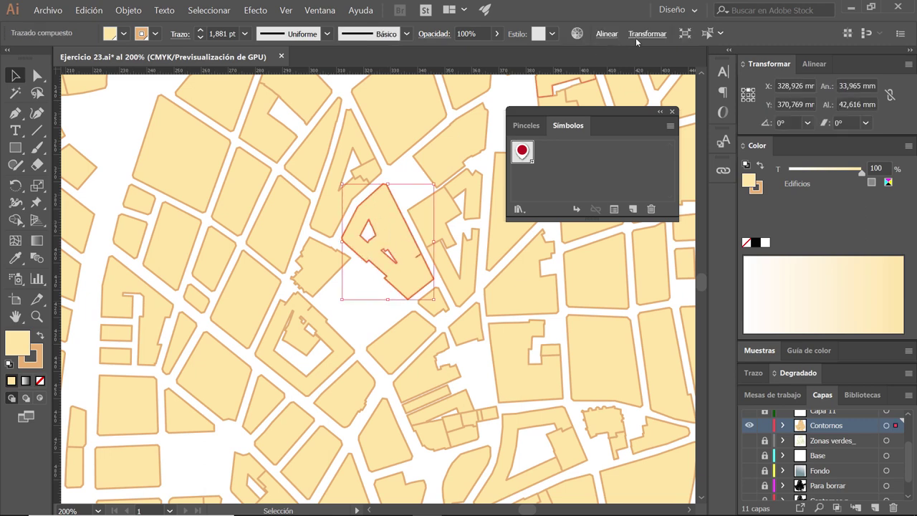
pyautogui.click(707, 34)
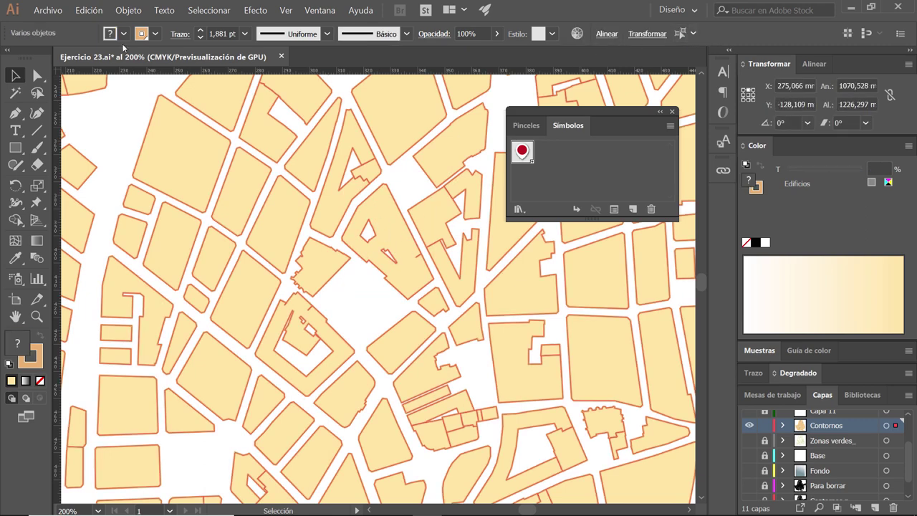
pyautogui.click(226, 34)
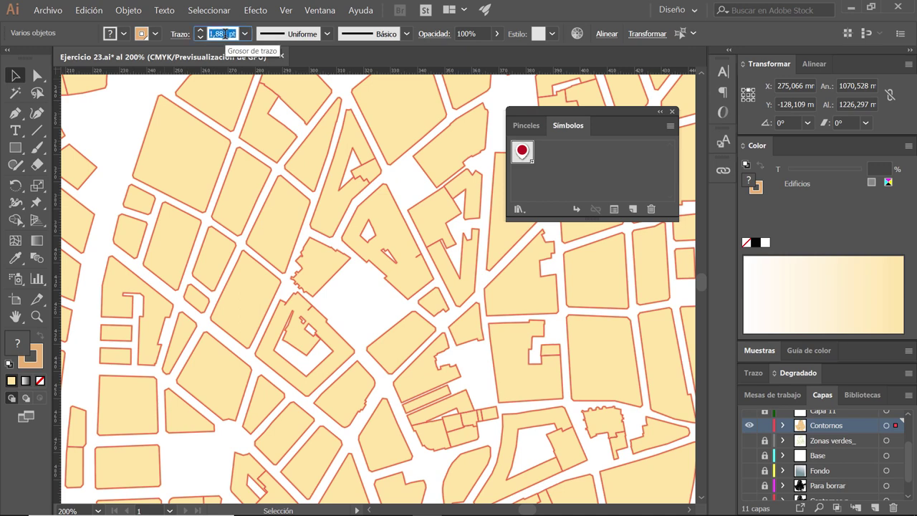
pyautogui.write('1,5')
pyautogui.press('Return')
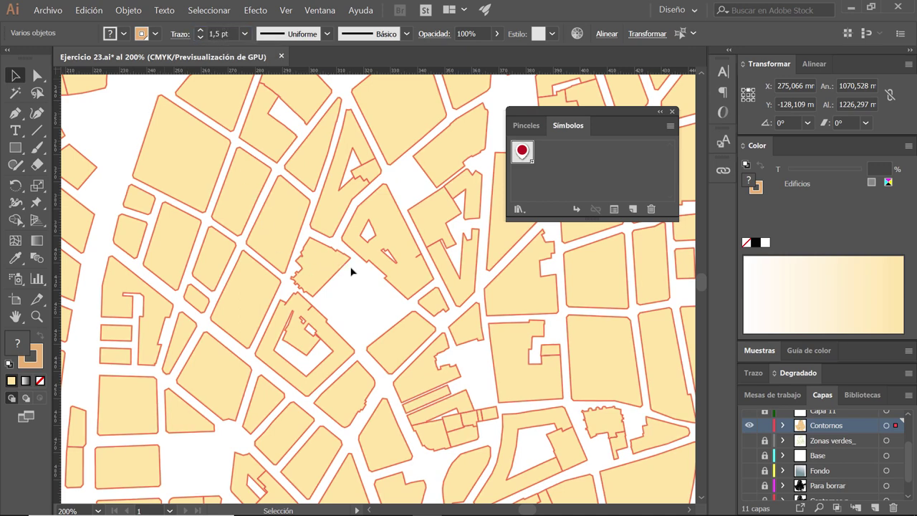
pyautogui.click(352, 269)
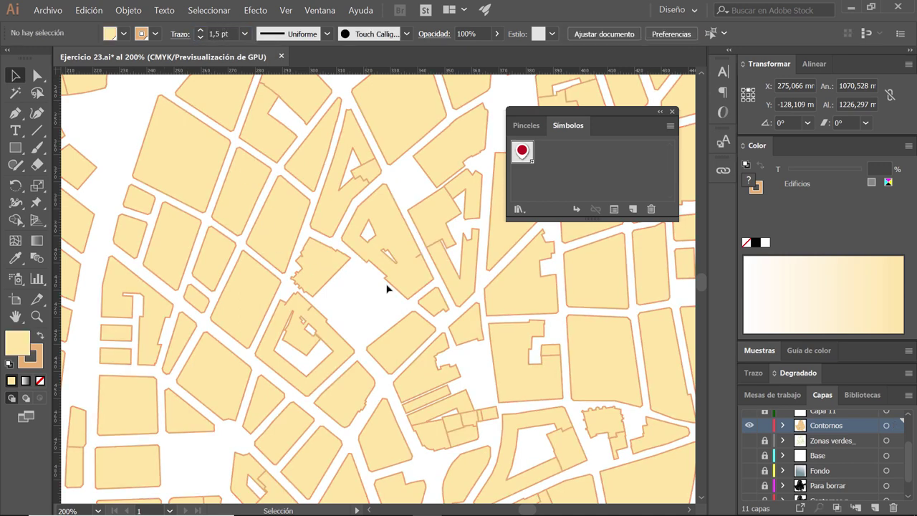
# - Lock the Contornos layer and show all the hidden map layers
pyautogui.click(765, 426)
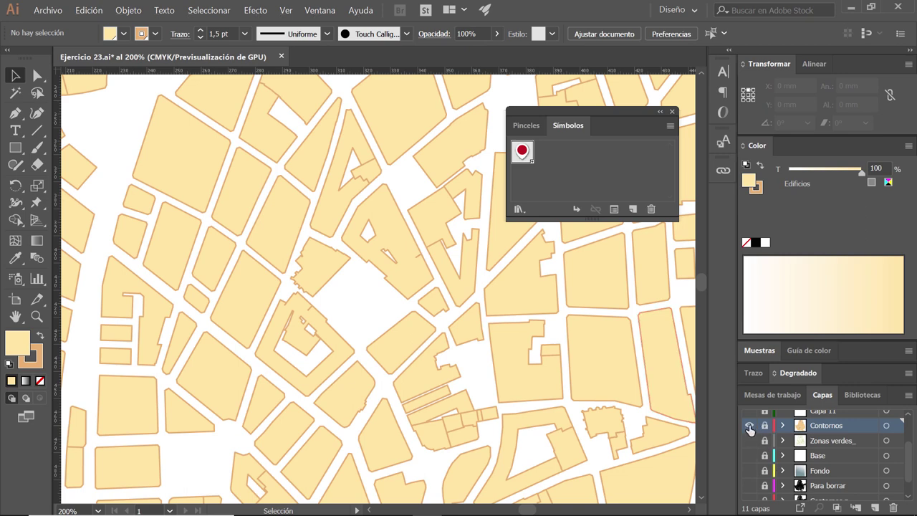
pyautogui.keyDown('alt'); pyautogui.click(748, 428); pyautogui.keyUp('alt')
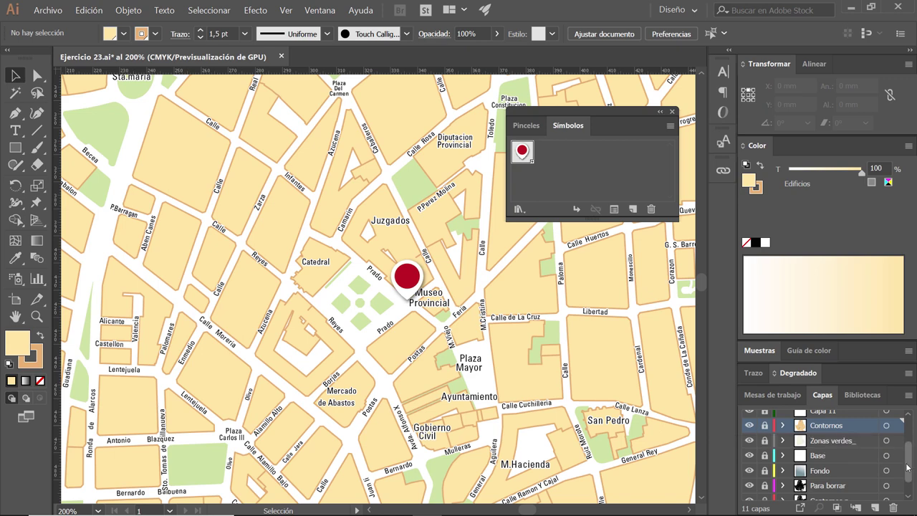
pyautogui.moveTo(909, 469); pyautogui.dragTo(906, 421)
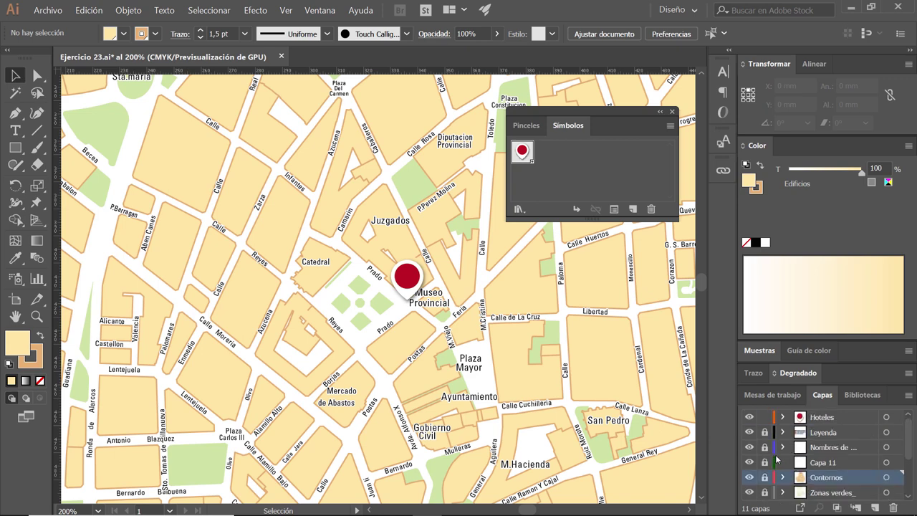
# - On the Hoteles layer, enlarge the red hotel pin slightly
pyautogui.click(845, 420)
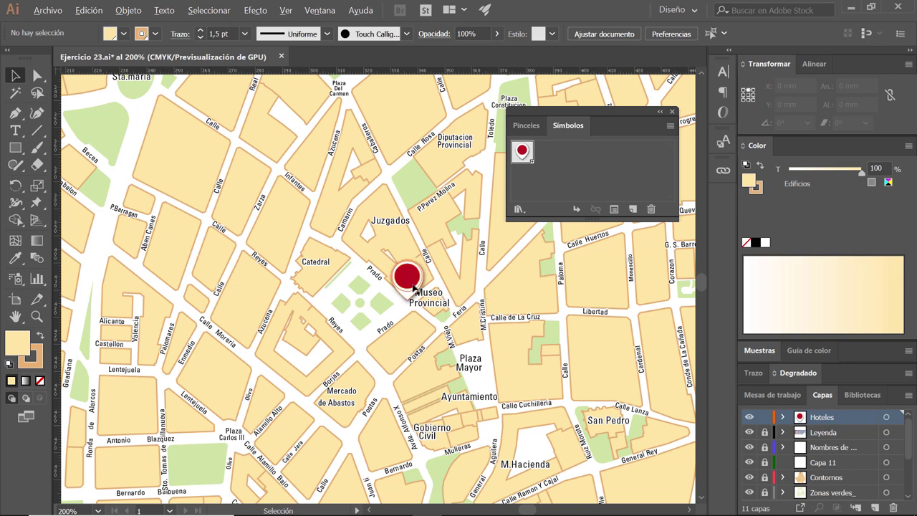
pyautogui.scroll(1, 414, 287)
pyautogui.scroll(1, 408, 283)
pyautogui.click(387, 273)
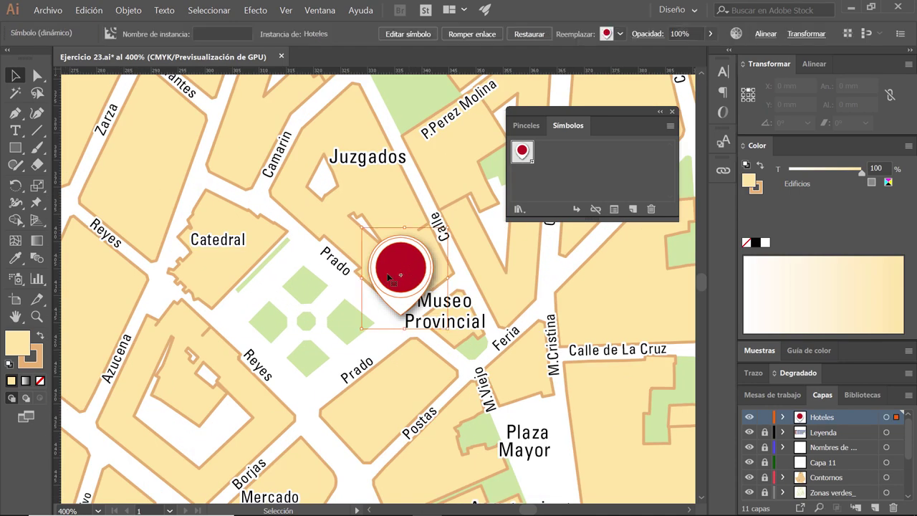
pyautogui.moveTo(387, 273); pyautogui.dragTo(290, 288)
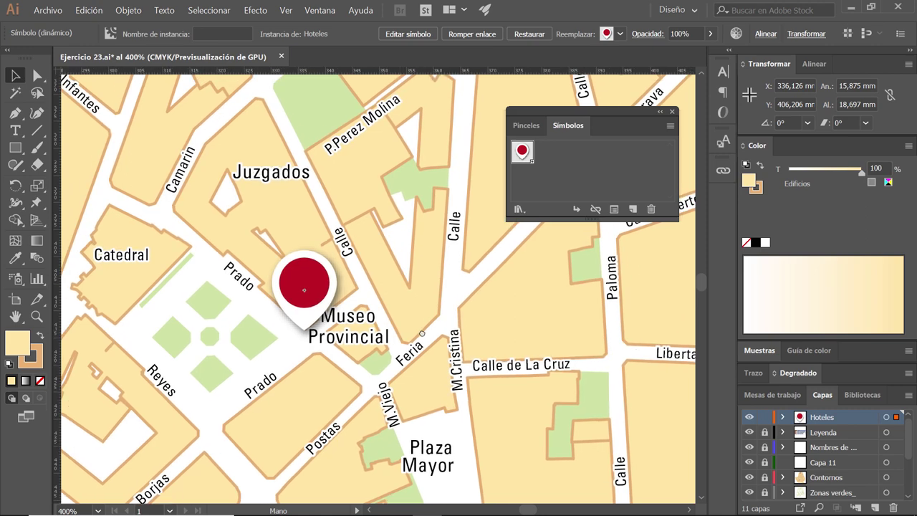
pyautogui.scroll(-1, 403, 287)
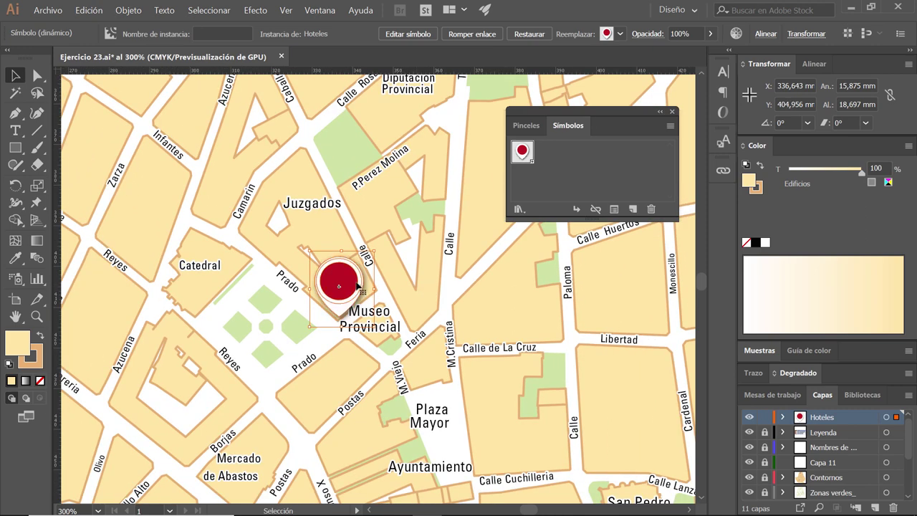
pyautogui.moveTo(308, 251); pyautogui.dragTo(300, 245)
# - Alt-drag a copy of the hotel pin to its right
pyautogui.click(355, 304)
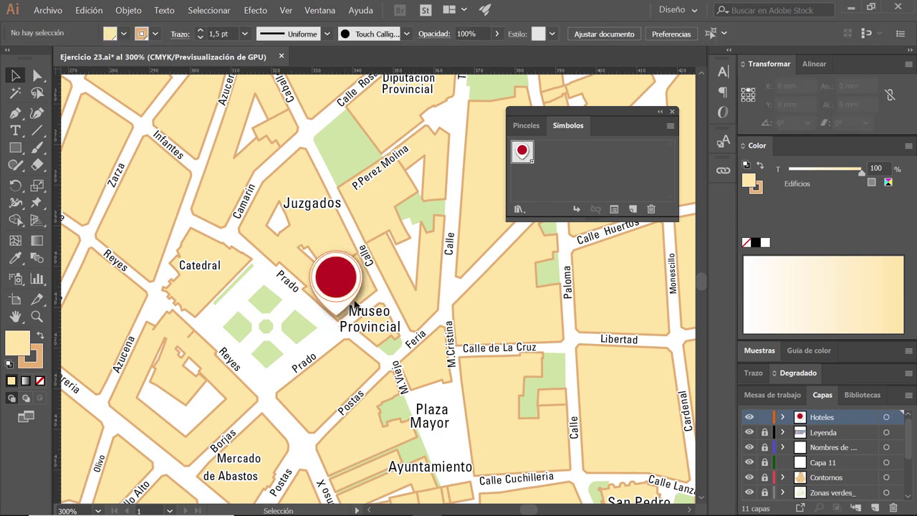
pyautogui.click(355, 304)
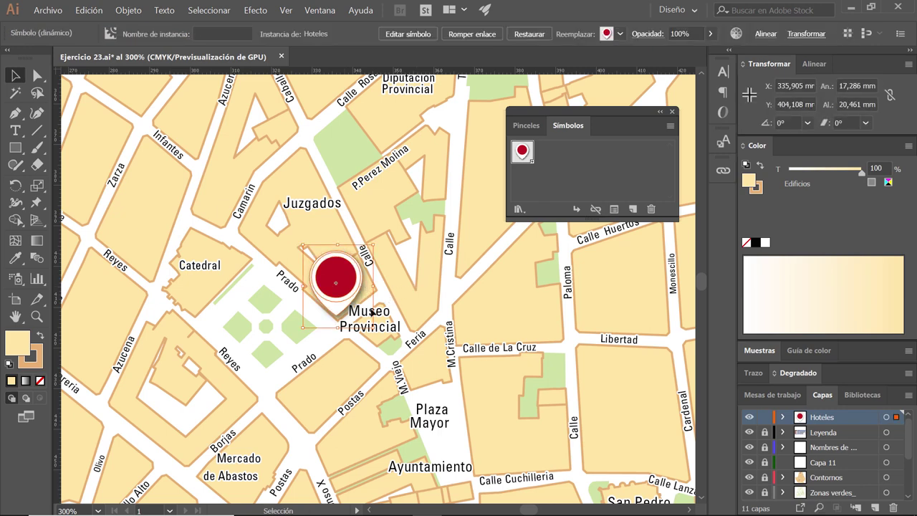
pyautogui.moveTo(349, 295); pyautogui.dragTo(422, 294)
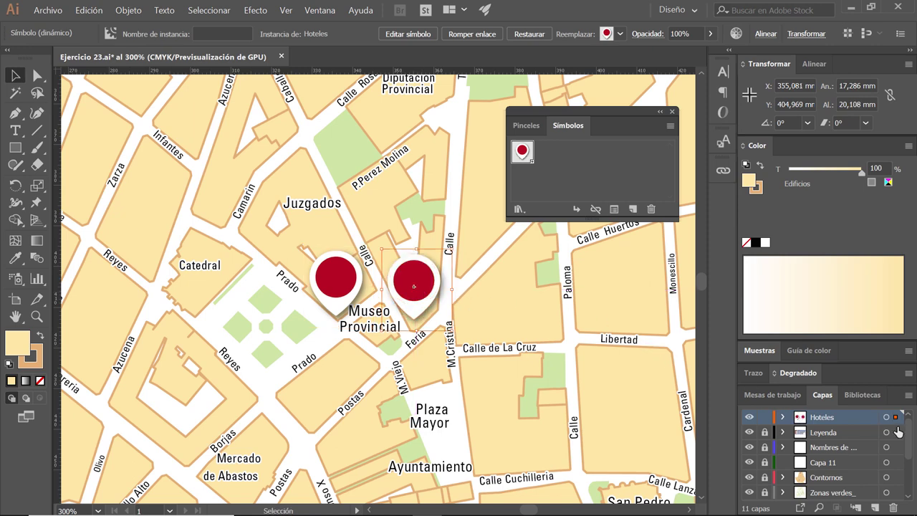
# - Add a new layer named Restaurantes
pyautogui.click(874, 508)
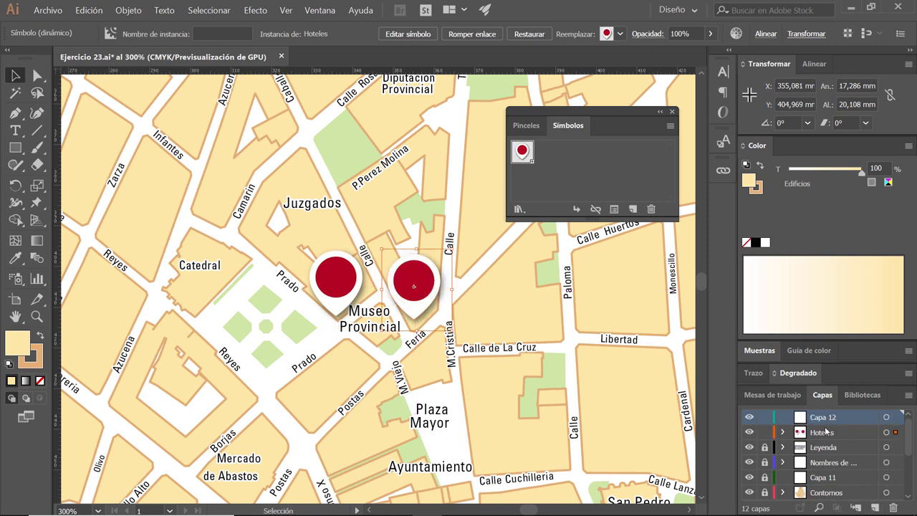
pyautogui.doubleClick(817, 419)
pyautogui.press('BackSpace')
pyautogui.write('Restaurantes')
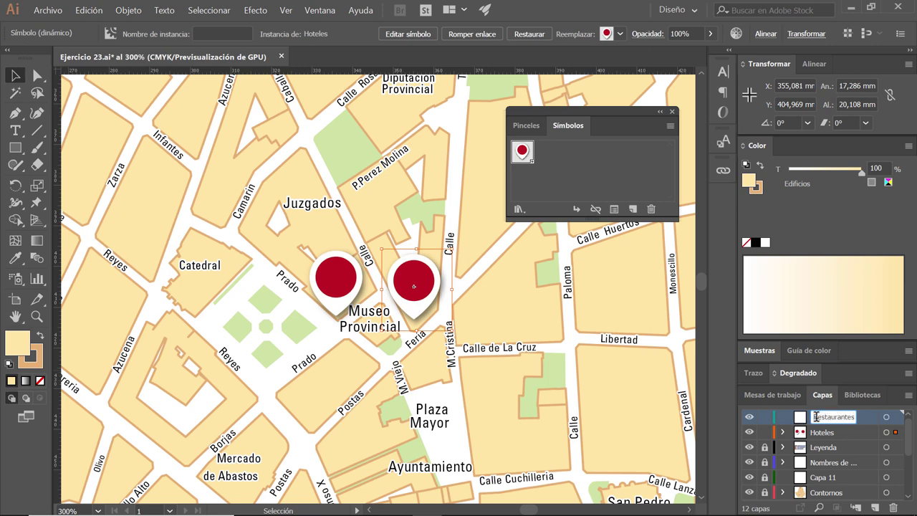
pyautogui.press('Return')
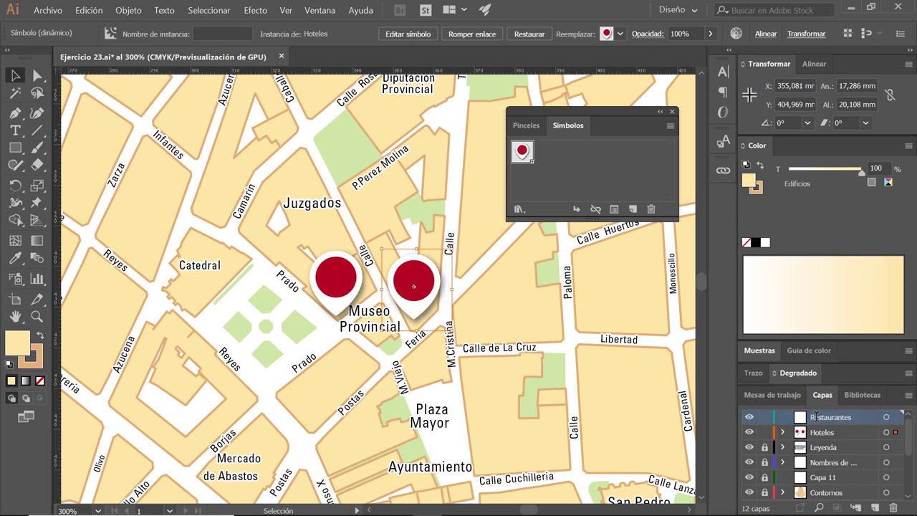
# - Nudge the copied pin slightly right and break its link to the Hoteles symbol
pyautogui.click(334, 287)
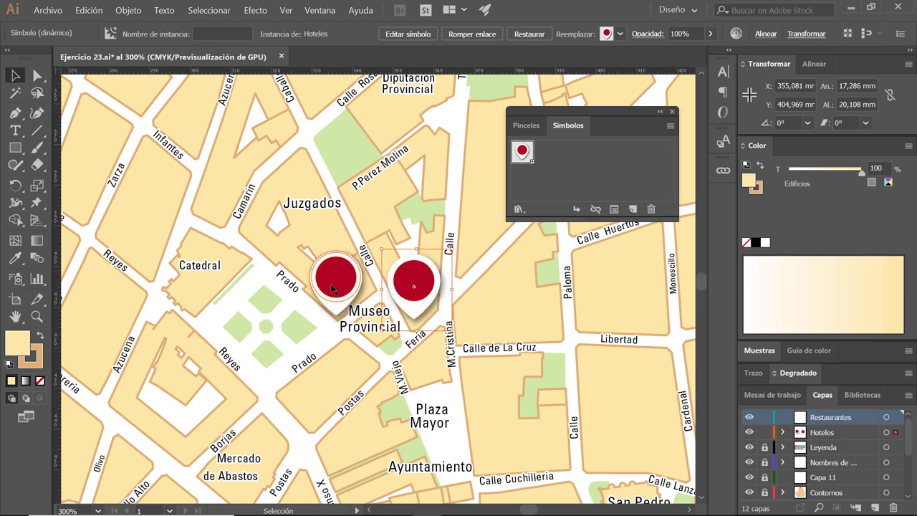
pyautogui.click(418, 276)
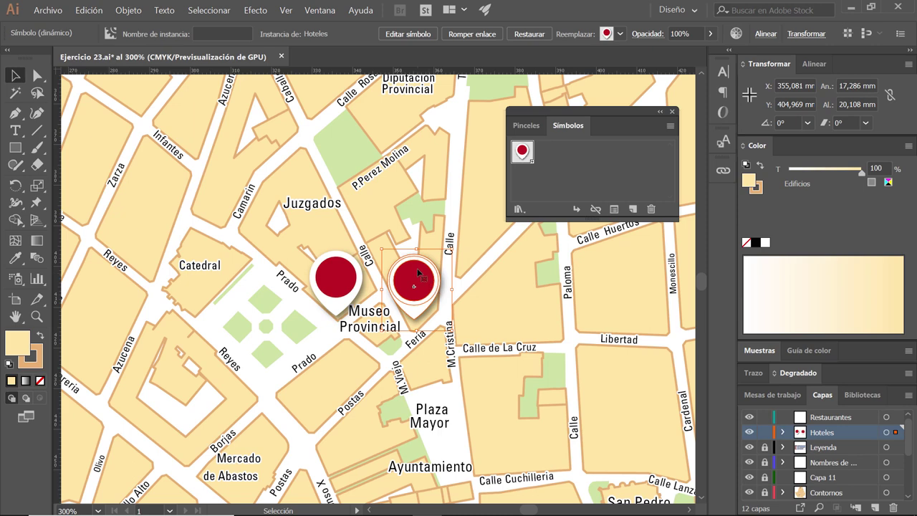
pyautogui.moveTo(417, 268); pyautogui.dragTo(424, 267)
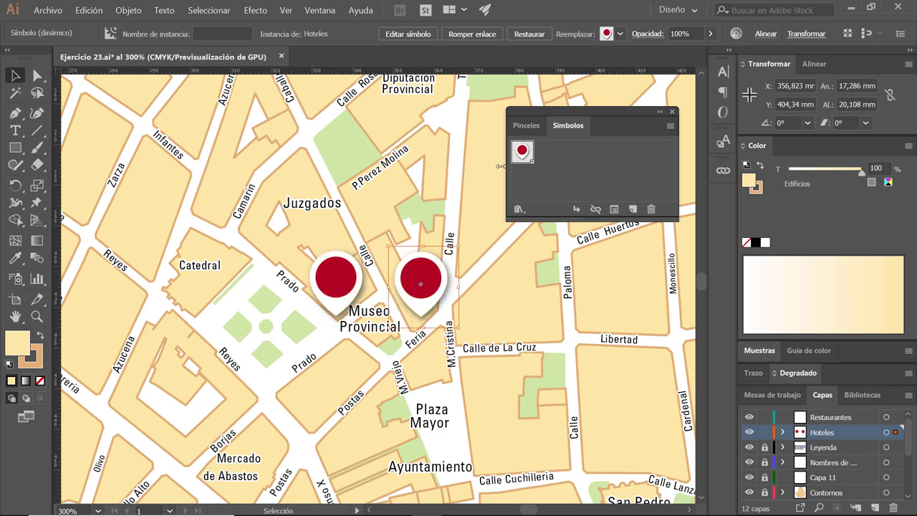
pyautogui.click(464, 35)
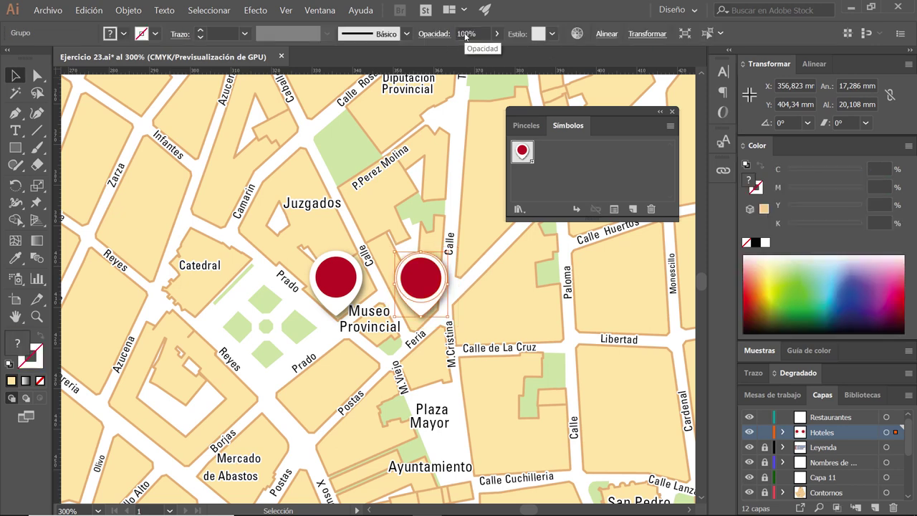
# - Fill the copied pin's circle with a blue swatch and exit isolation mode
pyautogui.doubleClick(423, 281)
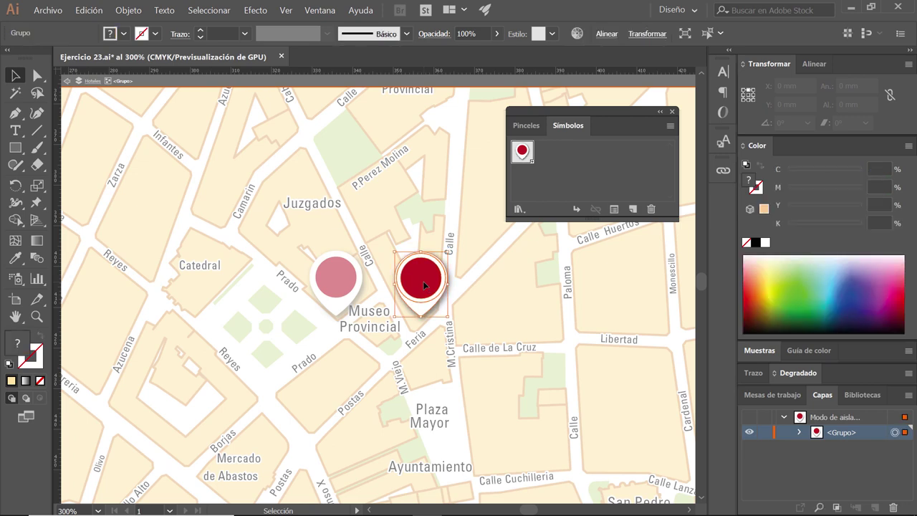
pyautogui.doubleClick(423, 278)
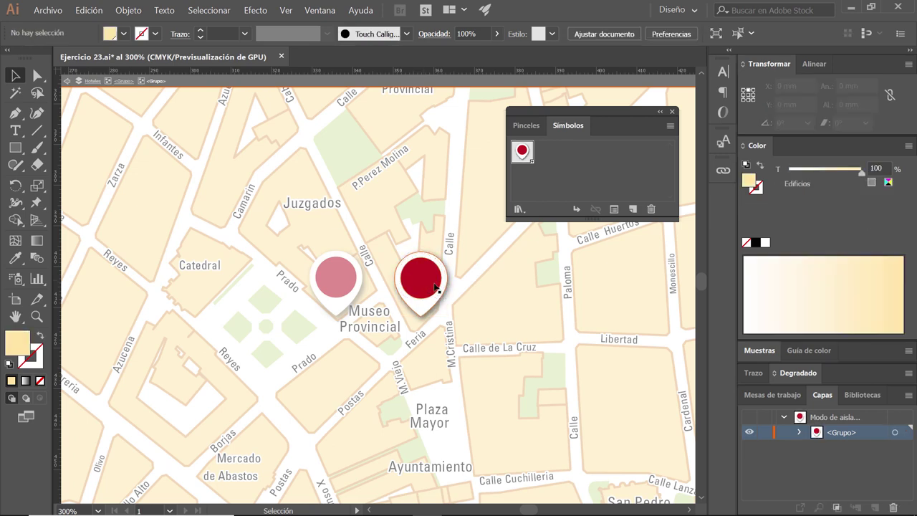
pyautogui.doubleClick(421, 277)
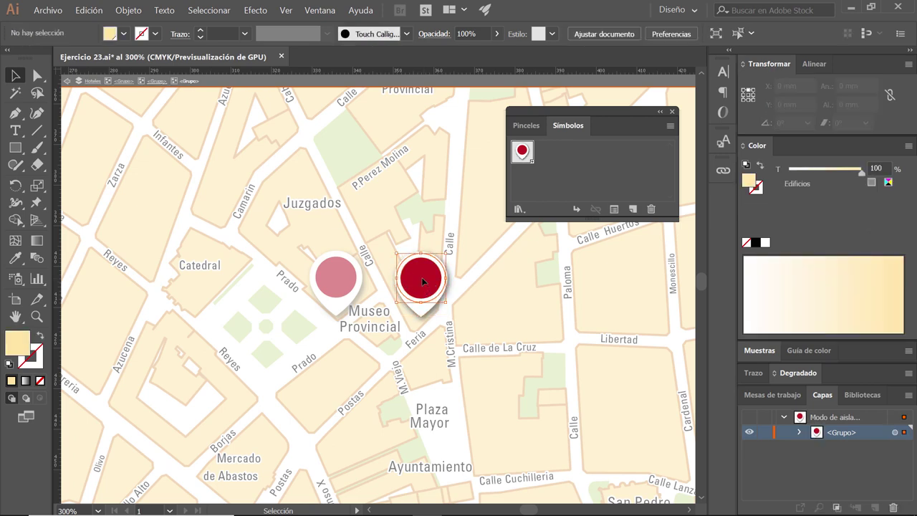
pyautogui.click(124, 34)
pyautogui.click(111, 74)
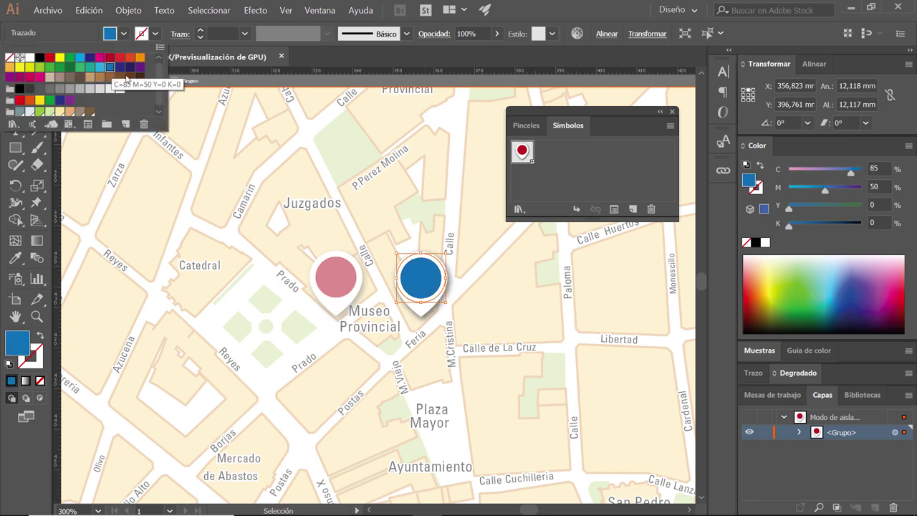
pyautogui.press('Escape')
pyautogui.press('Escape')
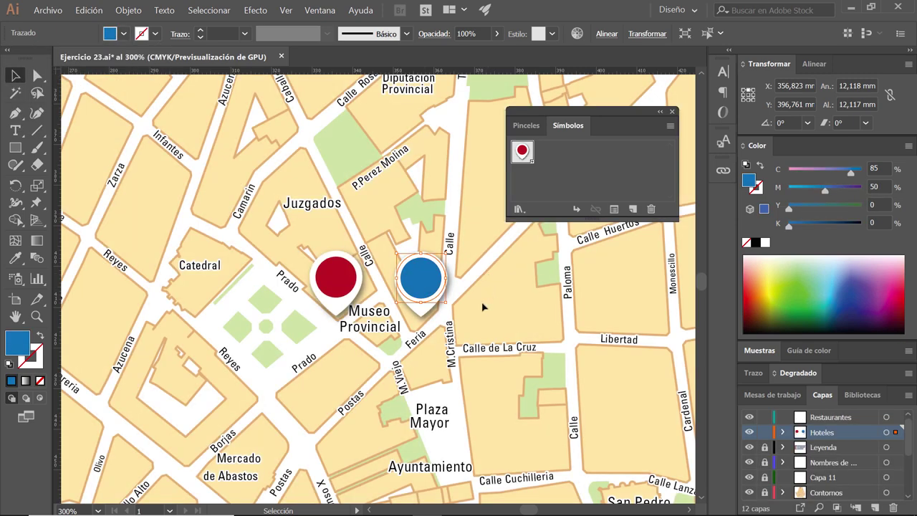
# - Save the blue pin as a new symbol named Restaurantes
pyautogui.click(424, 287)
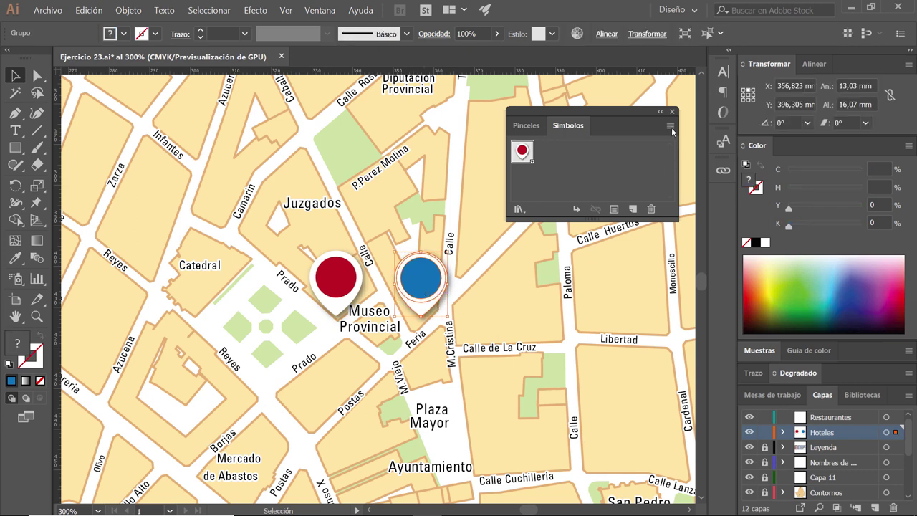
pyautogui.click(670, 127)
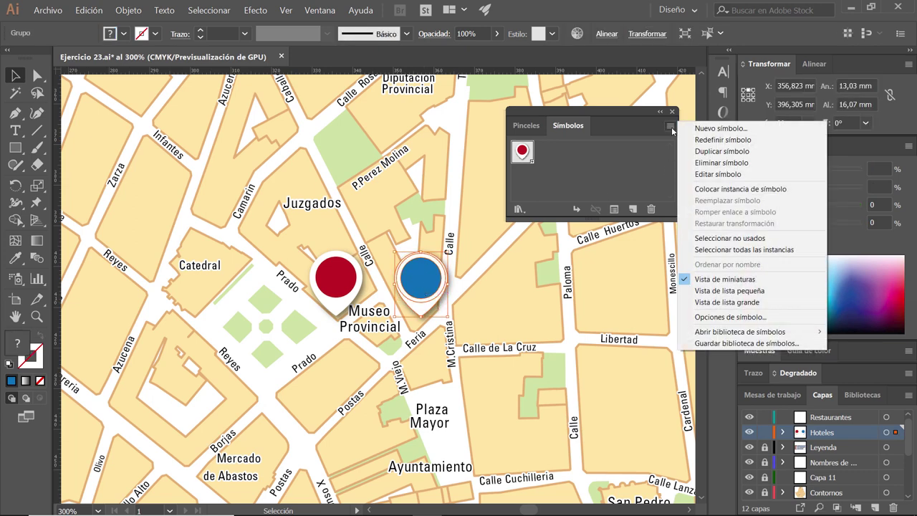
pyautogui.click(715, 129)
pyautogui.write('Resta')
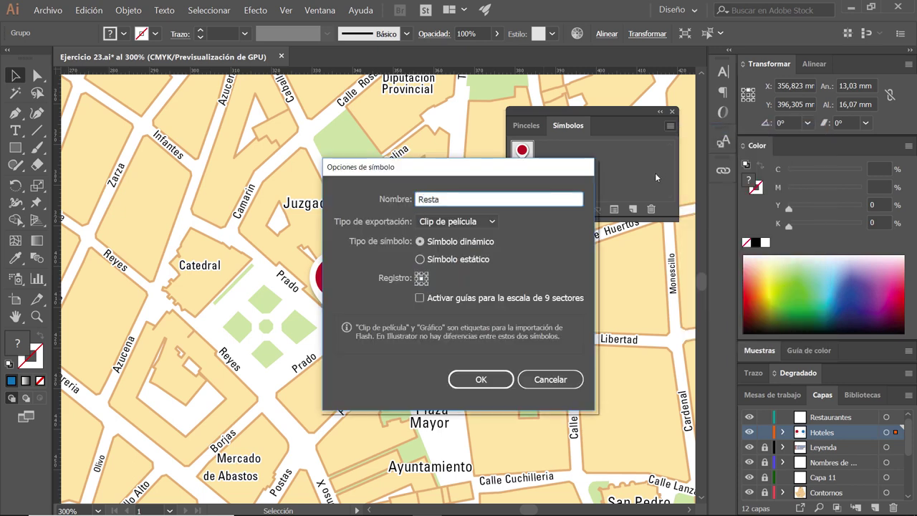
pyautogui.write('ntes')
pyautogui.press('Return')
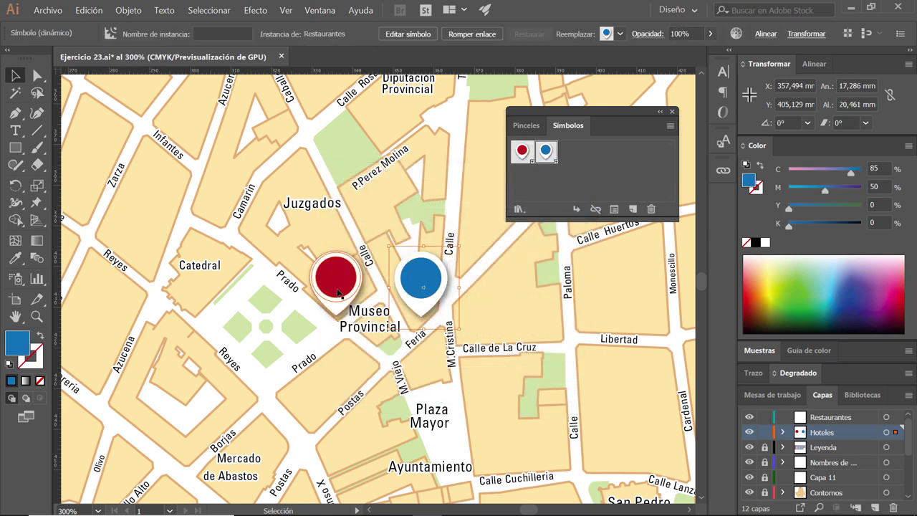
# - Compare the red and blue pins, then view the reference PDF map
pyautogui.click(333, 276)
pyautogui.click(423, 283)
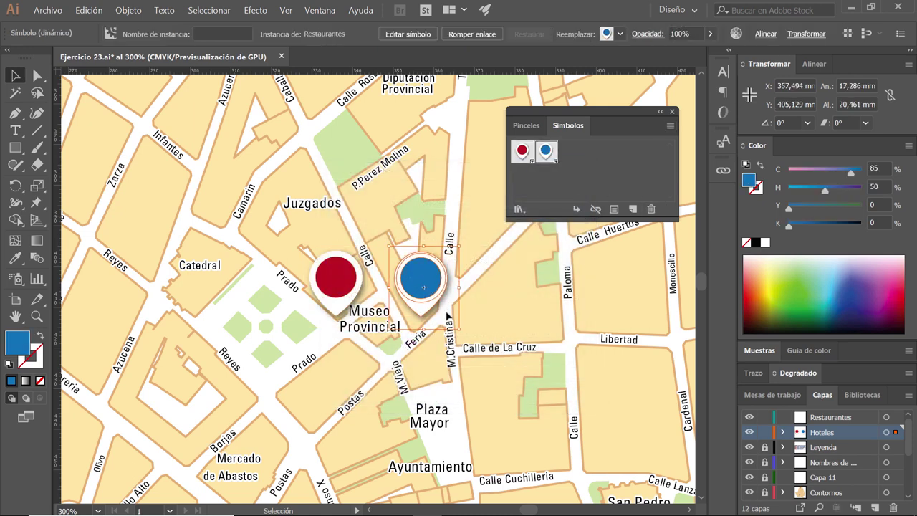
pyautogui.scroll(-1, 391, 323)
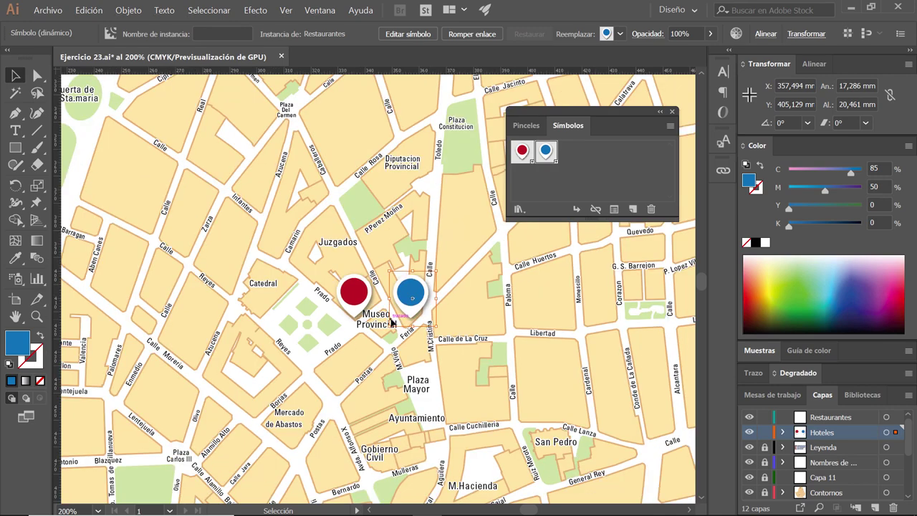
pyautogui.hotkey('alt', 'Tab')
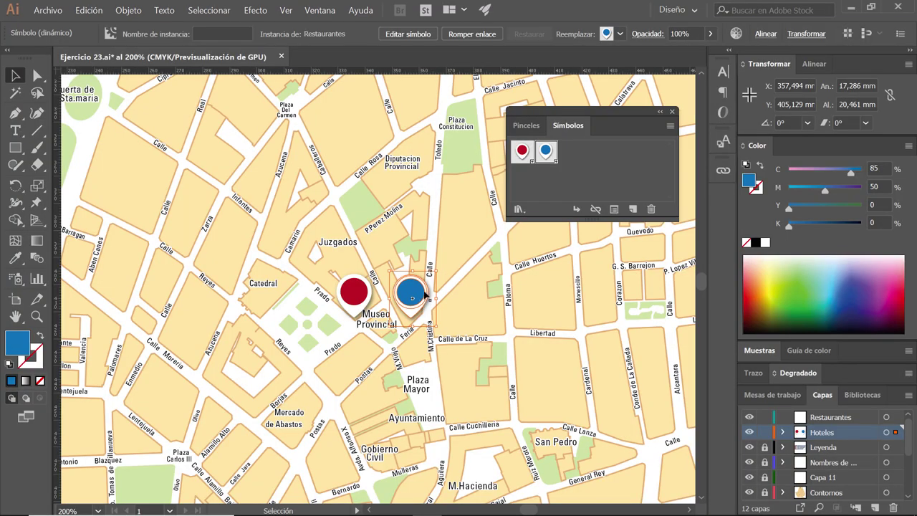
# - Drag the blue Restaurantes pin right toward Calle Paloma
pyautogui.moveTo(424, 294); pyautogui.dragTo(564, 294)
# - Drop the blue pin on Calle Paloma and swap the Symbols panel for Paragraph Styles
pyautogui.moveTo(495, 352); pyautogui.dragTo(398, 302)
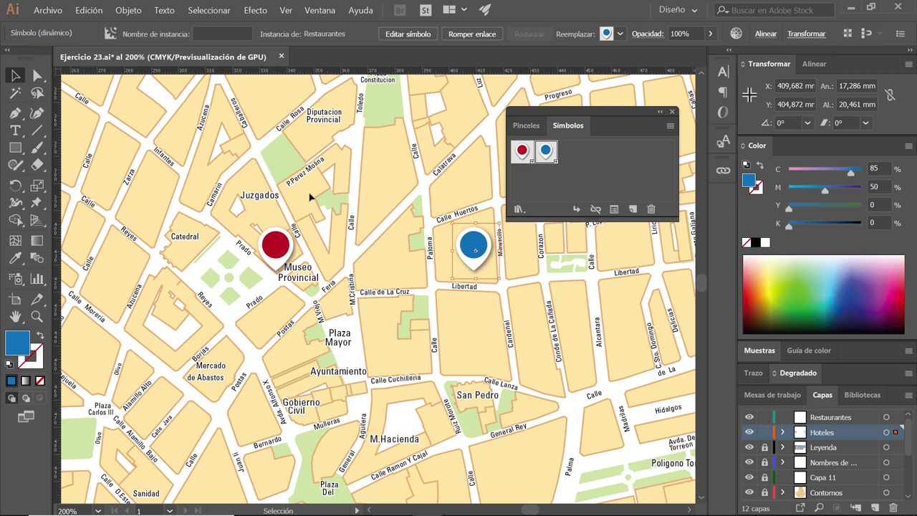
pyautogui.click(674, 112)
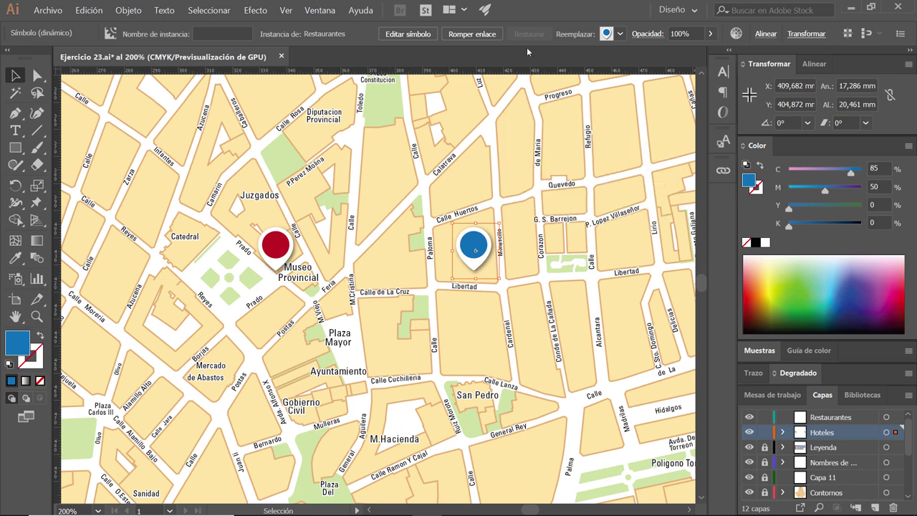
pyautogui.click(331, 13)
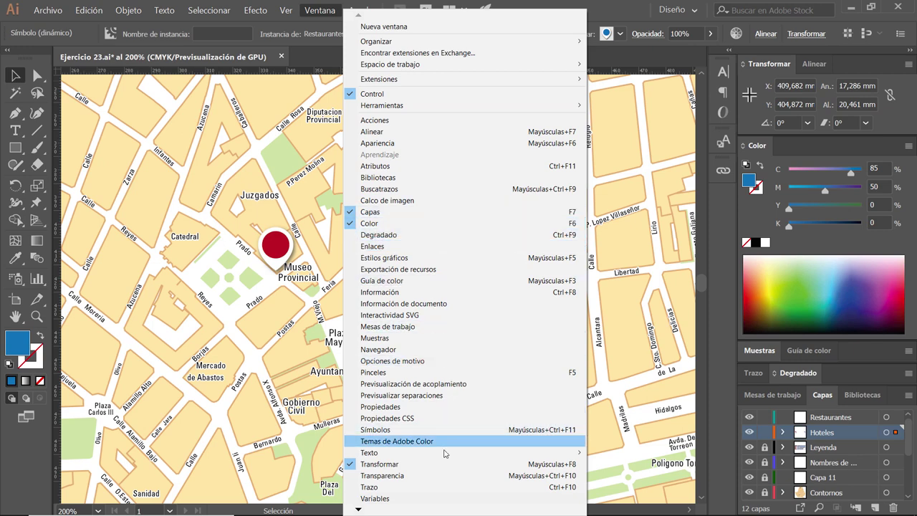
pyautogui.moveTo(402, 452)
pyautogui.click(645, 406)
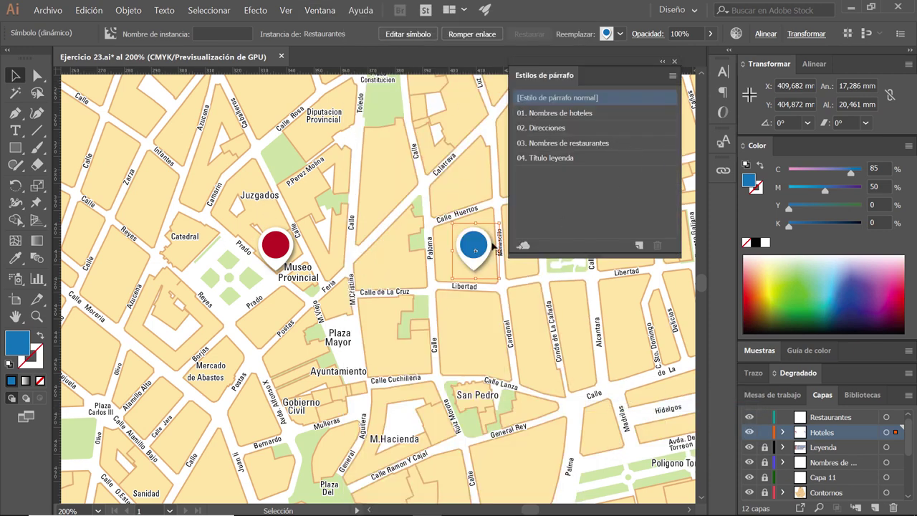
# - Deselect and start a new paragraph style from the Paragraph Styles panel menu
pyautogui.click(493, 207)
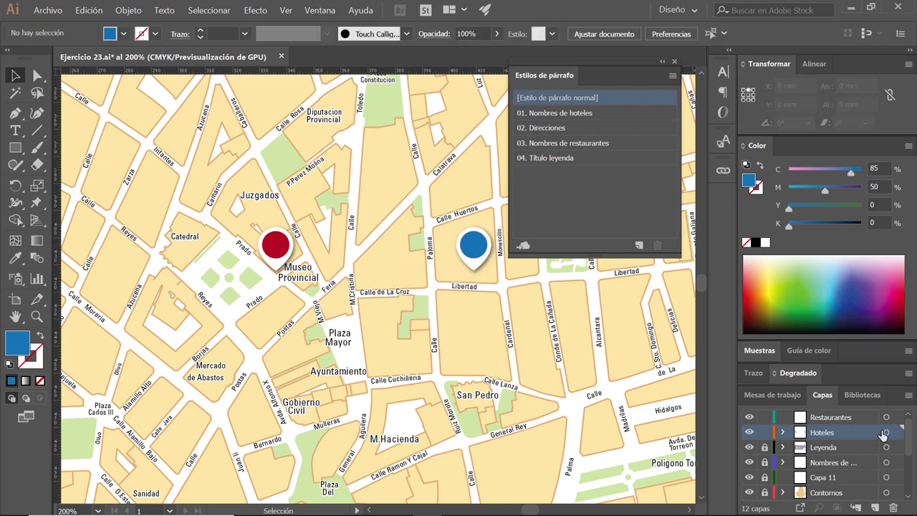
pyautogui.scroll(-5, 875, 430)
pyautogui.scroll(5, 875, 427)
pyautogui.click(671, 77)
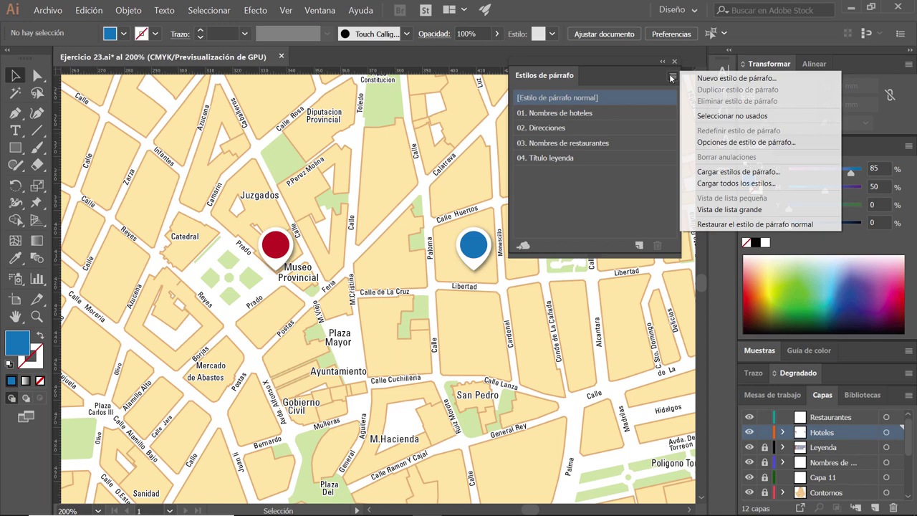
pyautogui.click(714, 76)
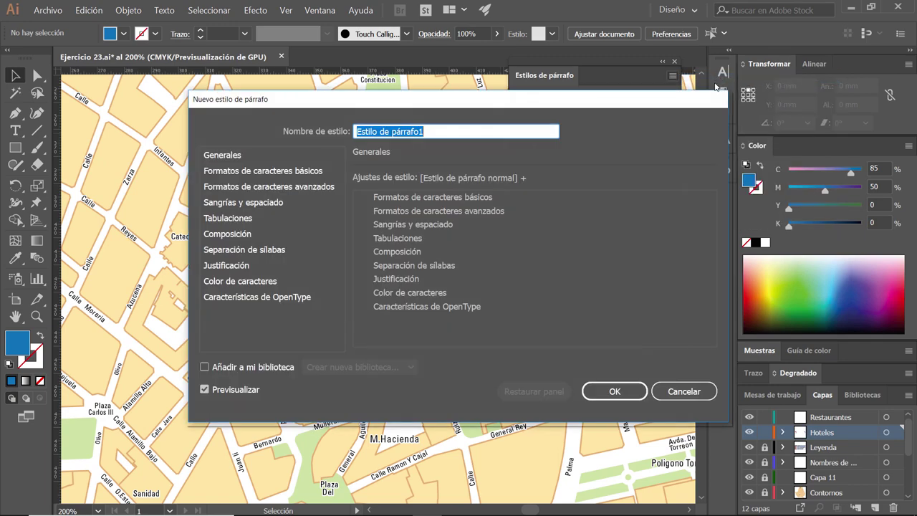
# - Name the style 05. Números with Univers LT Std 75 Black Oblique at 10 pt
pyautogui.write('05. Números')
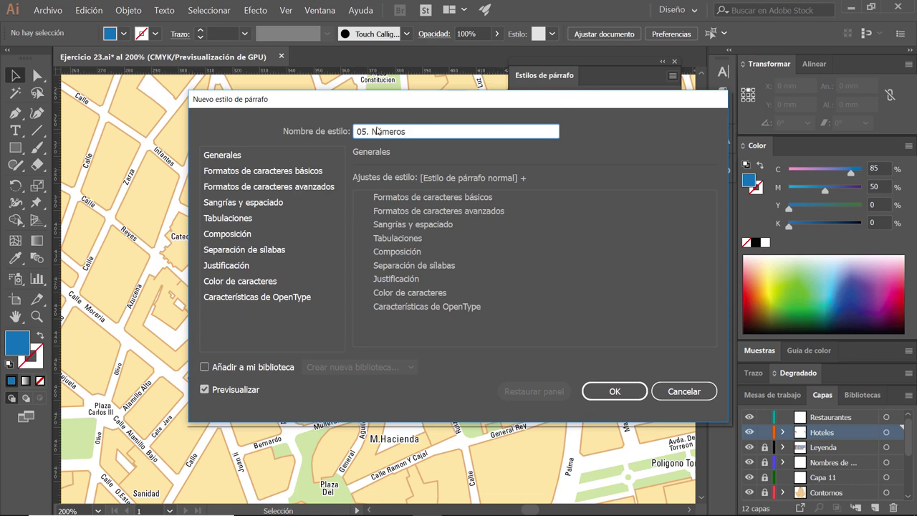
pyautogui.click(282, 174)
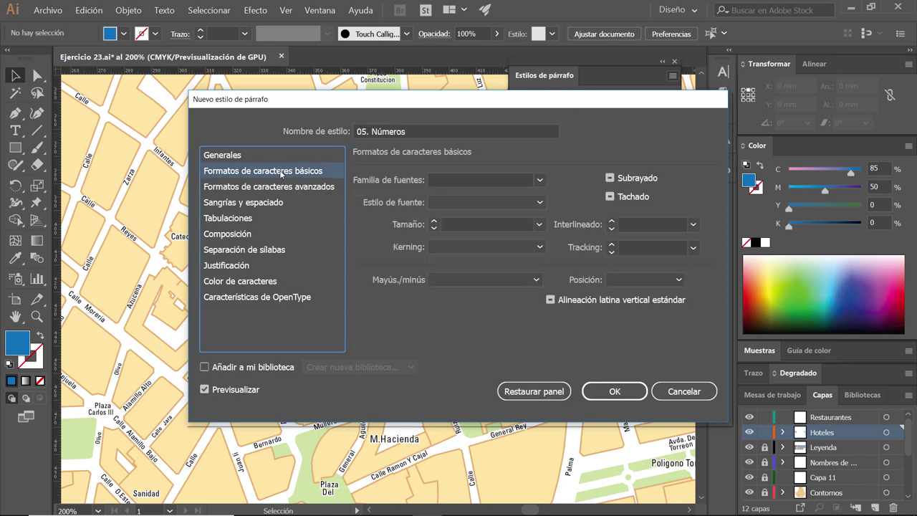
pyautogui.click(458, 180)
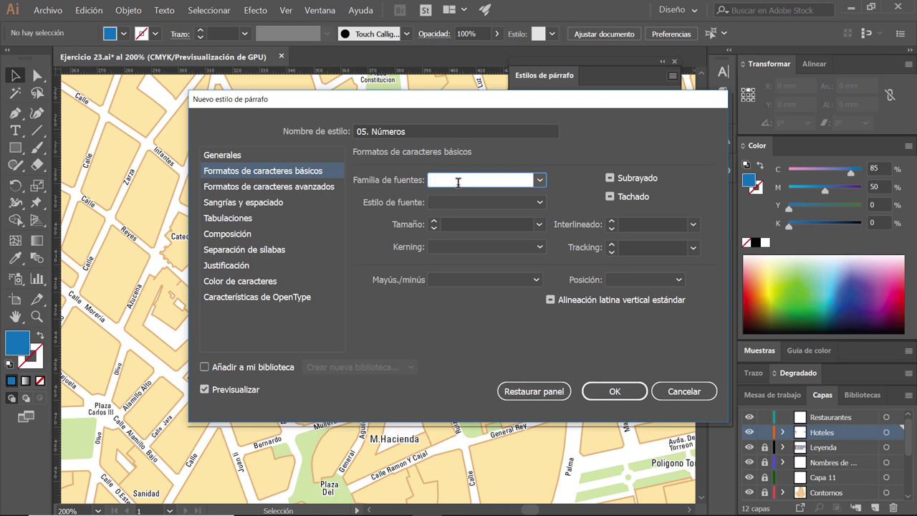
pyautogui.write('Univers LT Std')
pyautogui.press('Tab')
pyautogui.click(465, 203)
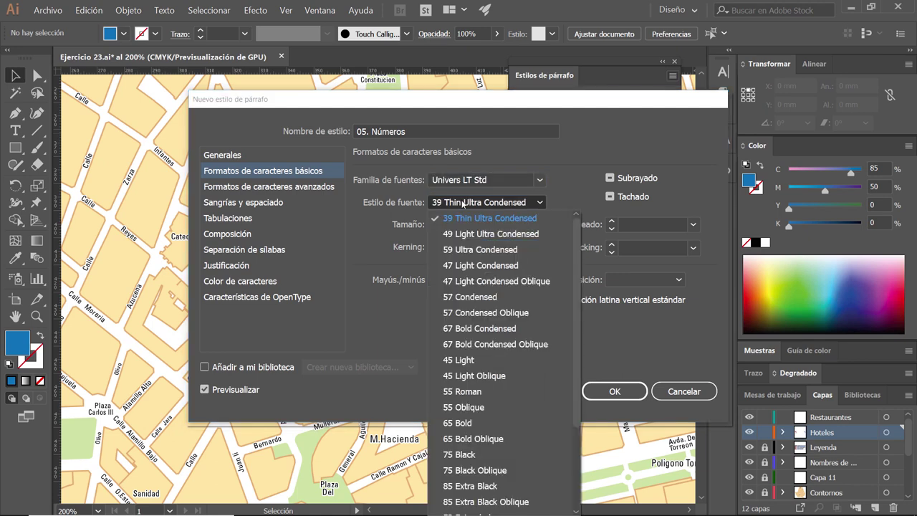
pyautogui.click(508, 470)
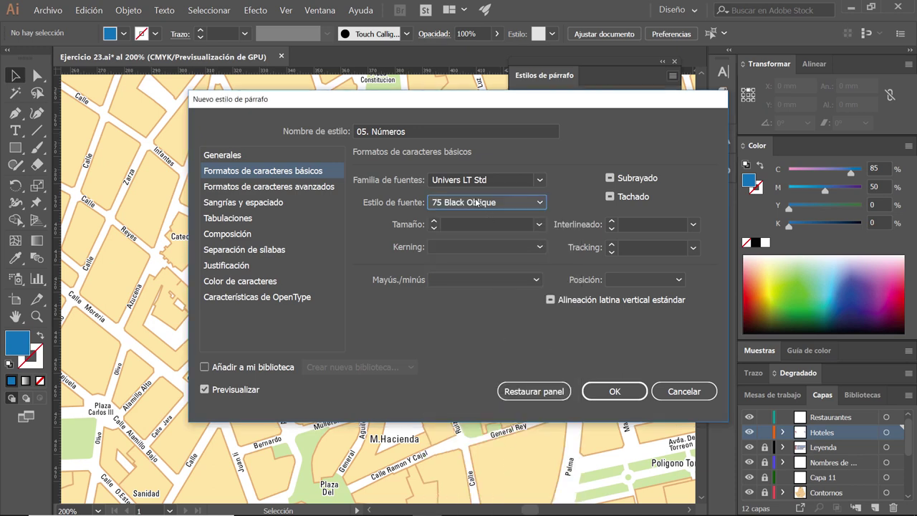
pyautogui.click(488, 223)
pyautogui.write('10')
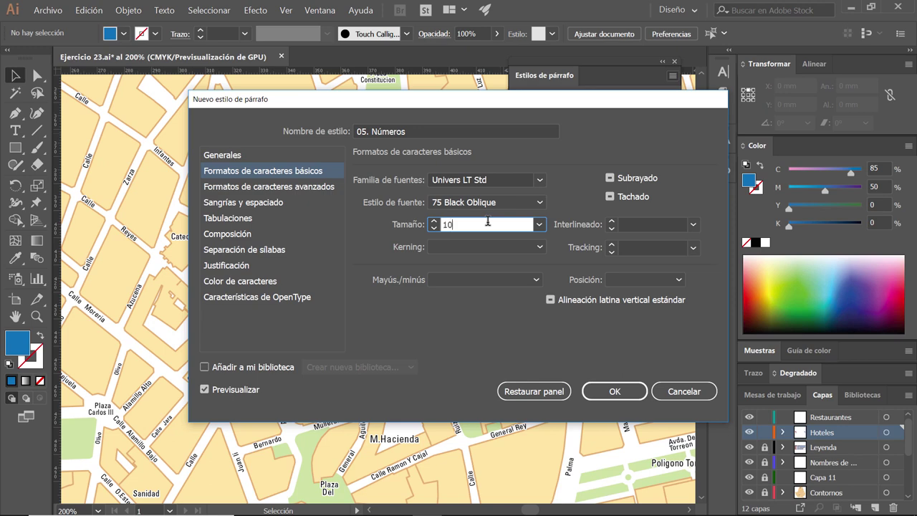
pyautogui.press('Tab')
# - Set the style's alignment to centred and its character colour to white
pyautogui.click(258, 206)
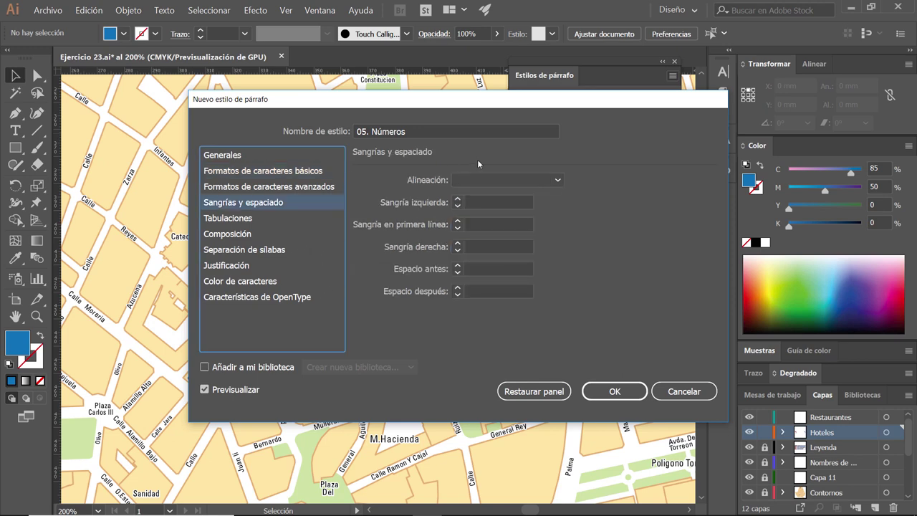
pyautogui.click(491, 180)
pyautogui.click(491, 208)
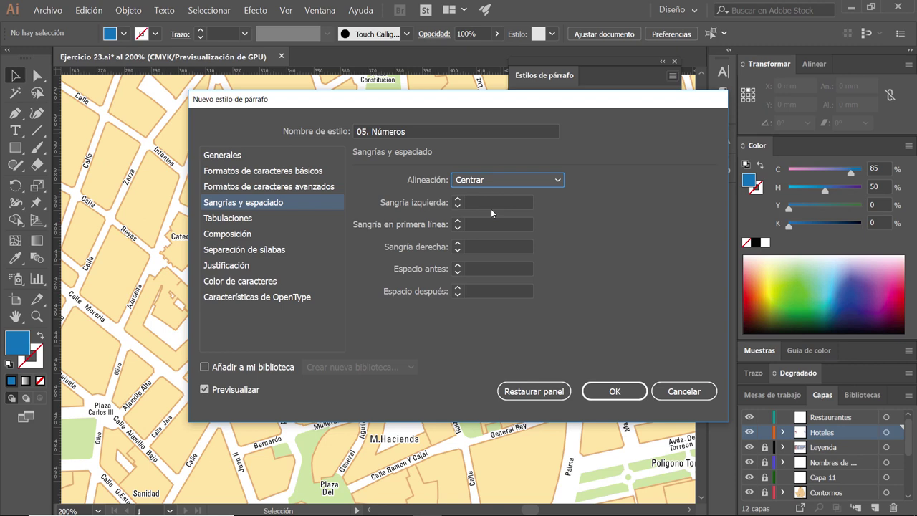
pyautogui.click(243, 282)
pyautogui.click(444, 208)
# - Confirm the new 05. Números style and zoom in on the red hotel pin
pyautogui.click(621, 396)
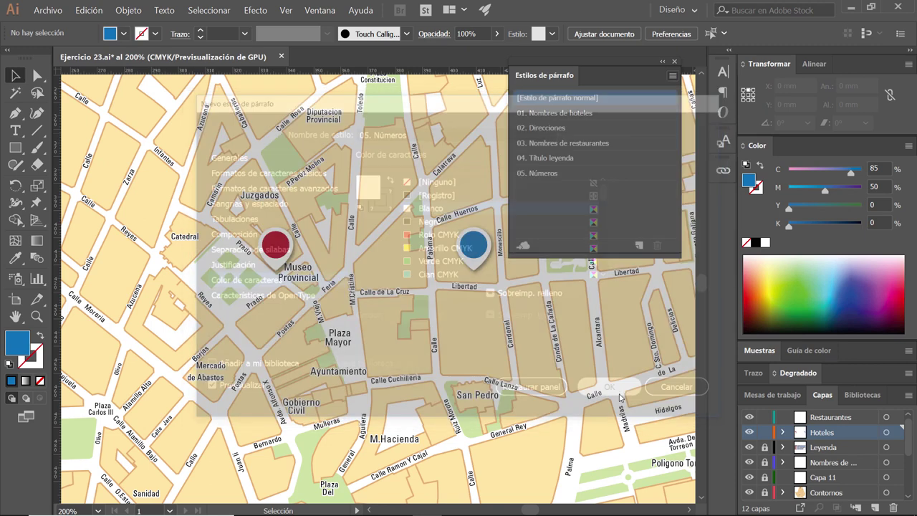
pyautogui.scroll(1, 245, 286)
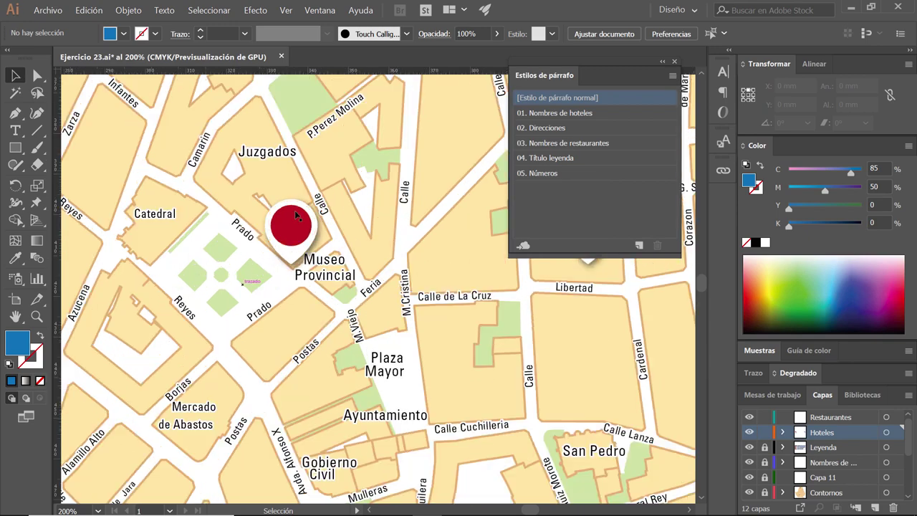
pyautogui.scroll(1, 281, 220)
pyautogui.scroll(1, 281, 219)
pyautogui.scroll(-1, 280, 221)
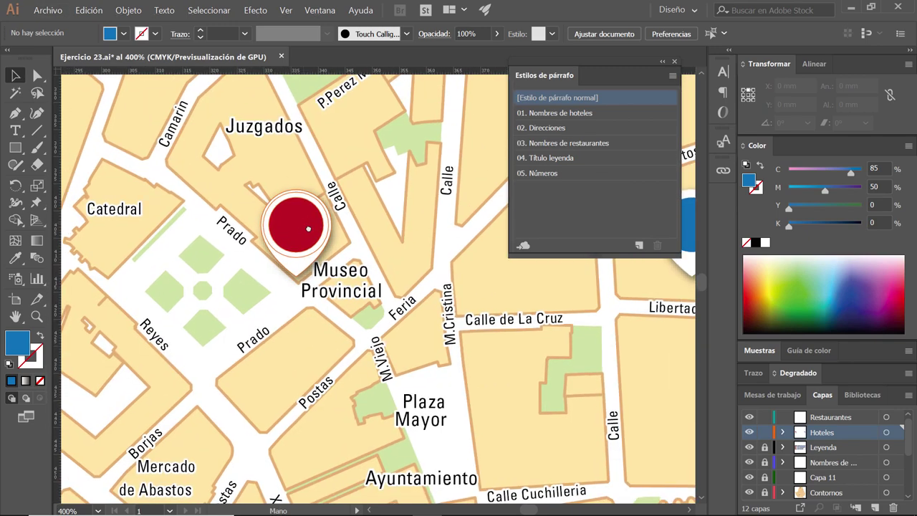
pyautogui.moveTo(298, 224); pyautogui.dragTo(308, 229)
# - Type 00 over the red pin, apply 05. Números, and centre it on the pin
pyautogui.press('t')
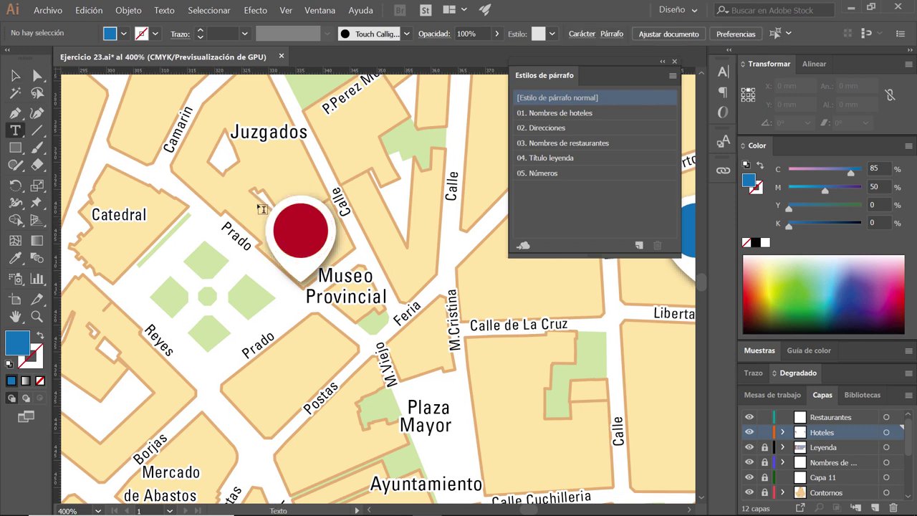
pyautogui.moveTo(258, 205); pyautogui.dragTo(338, 257)
pyautogui.write('00')
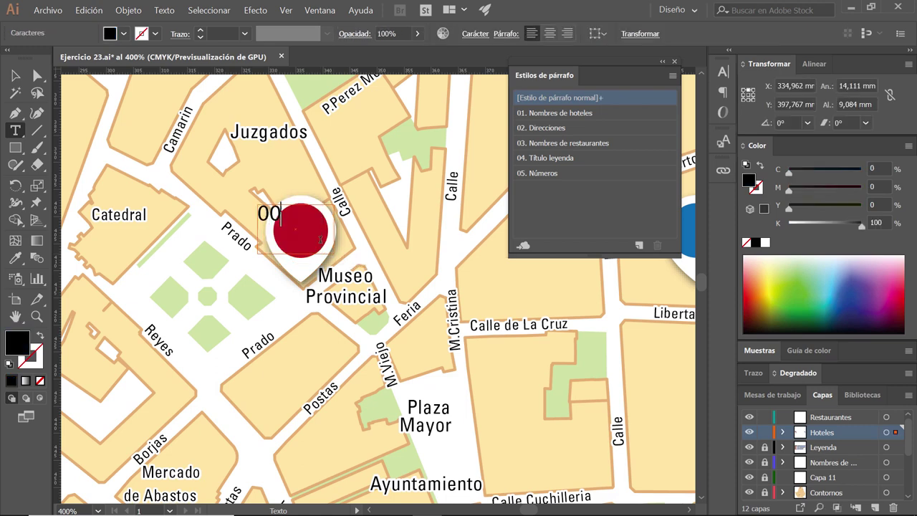
pyautogui.click(584, 174)
pyautogui.click(15, 76)
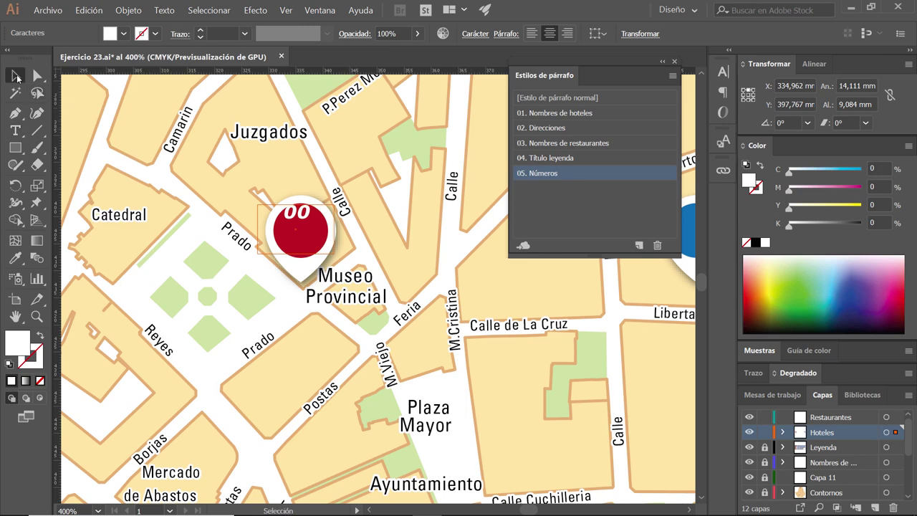
pyautogui.moveTo(290, 212); pyautogui.dragTo(301, 232)
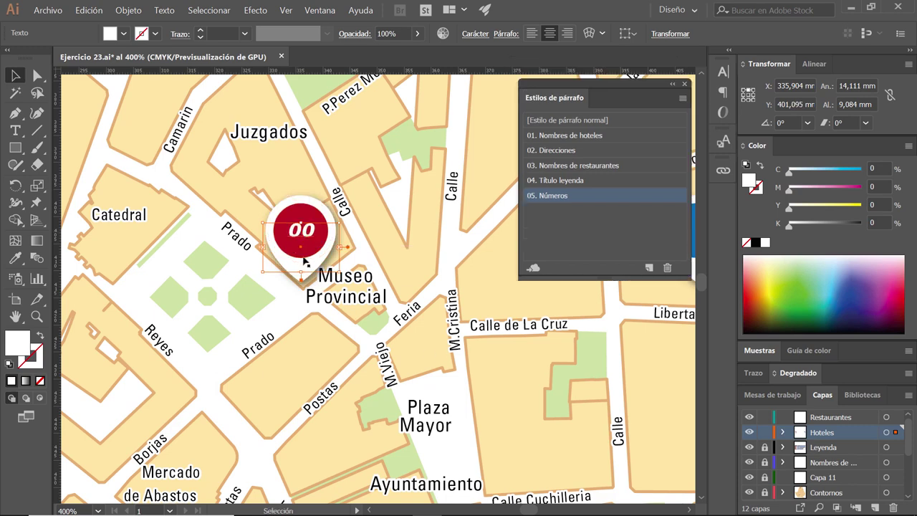
# - Change the 05. Números style's font size to 15 pt
pyautogui.doubleClick(590, 197)
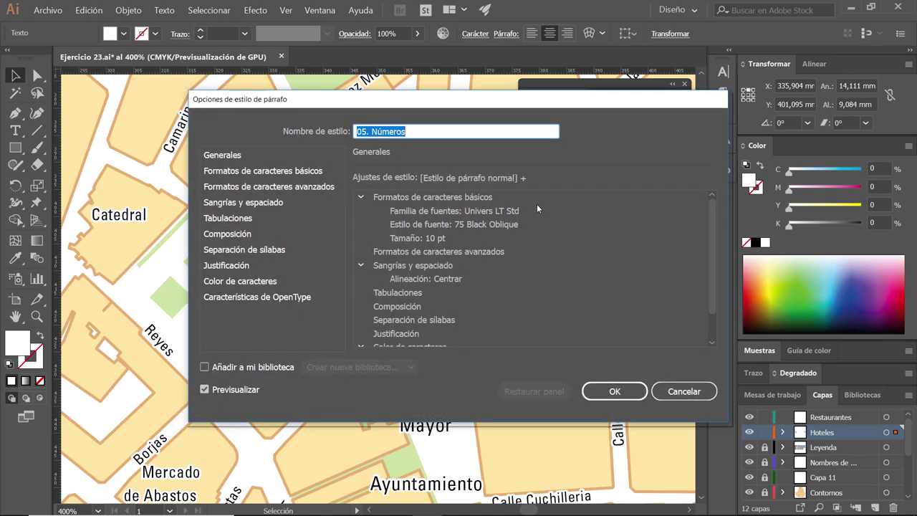
pyautogui.click(263, 172)
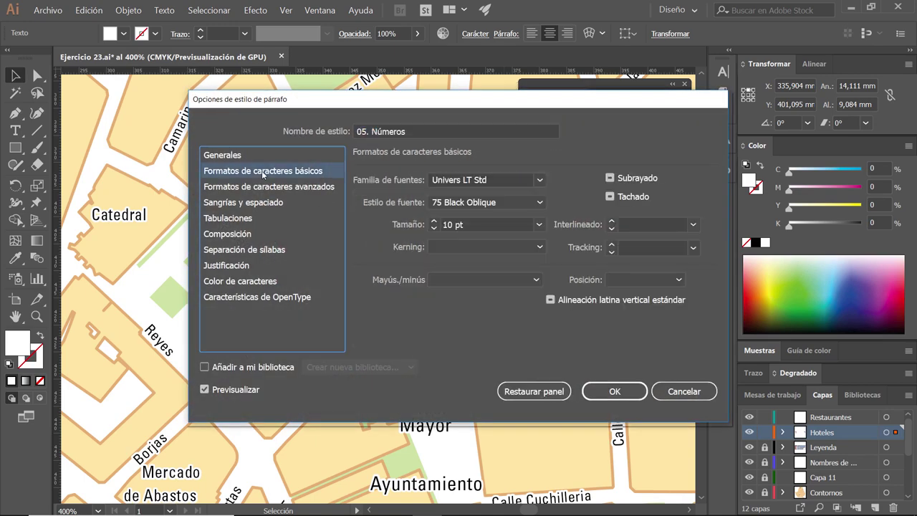
pyautogui.tripleClick(472, 225)
pyautogui.write('15')
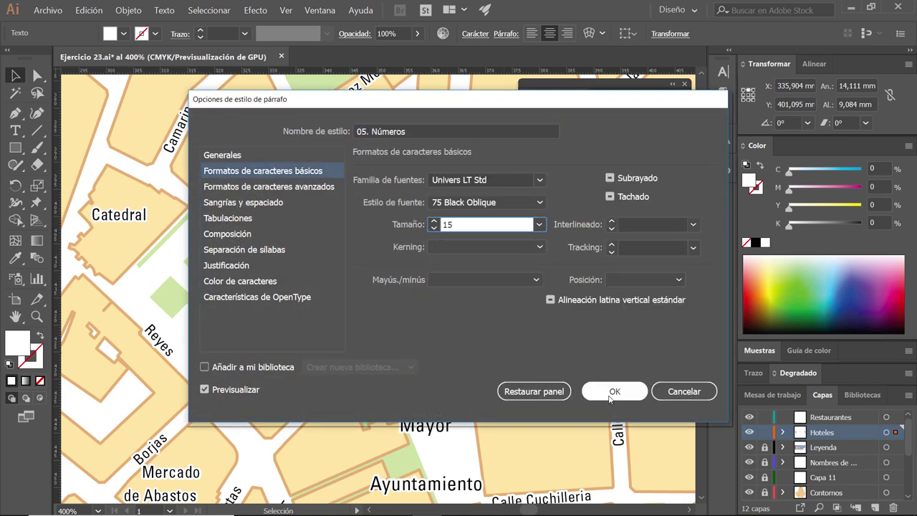
pyautogui.click(610, 396)
# - Reposition the 00 on the pin and narrow its frame to 10,375 × 4,666 mm
pyautogui.moveTo(304, 243); pyautogui.dragTo(299, 238)
pyautogui.press('Right')
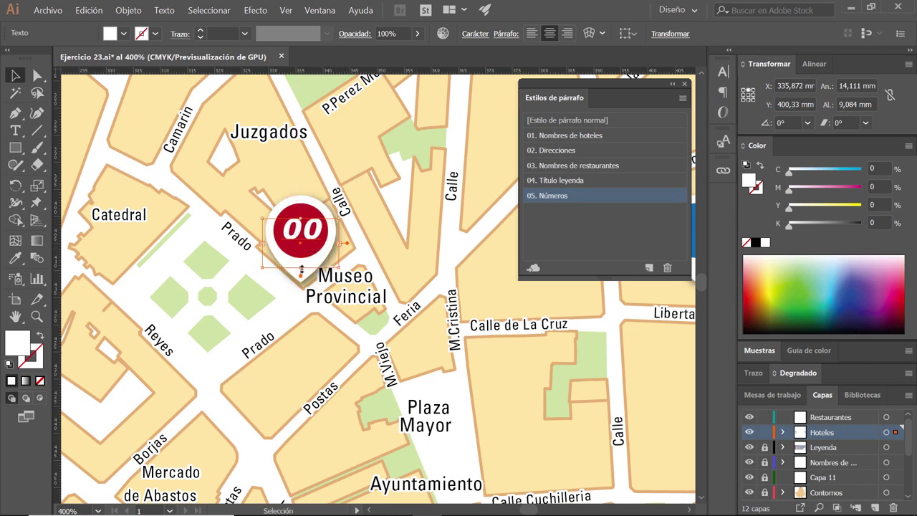
pyautogui.moveTo(299, 274); pyautogui.dragTo(302, 244)
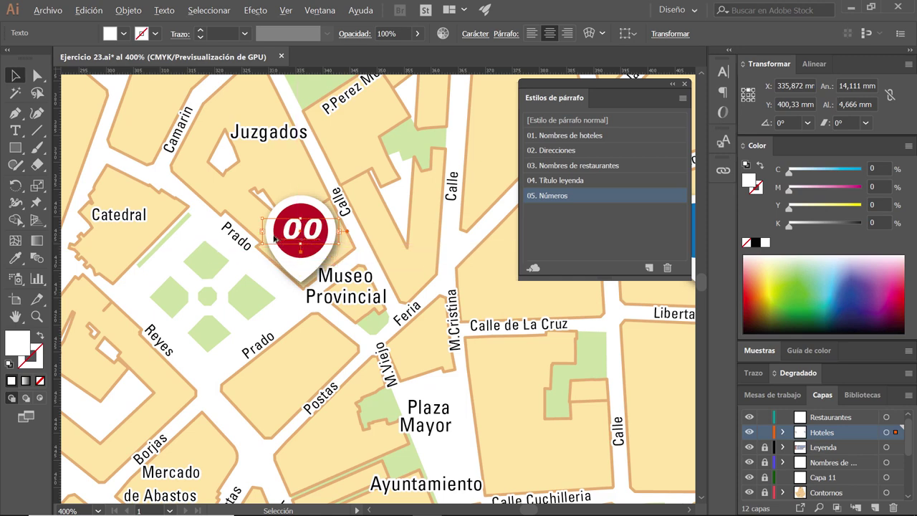
pyautogui.scroll(1, 283, 240)
pyautogui.scroll(1, 281, 239)
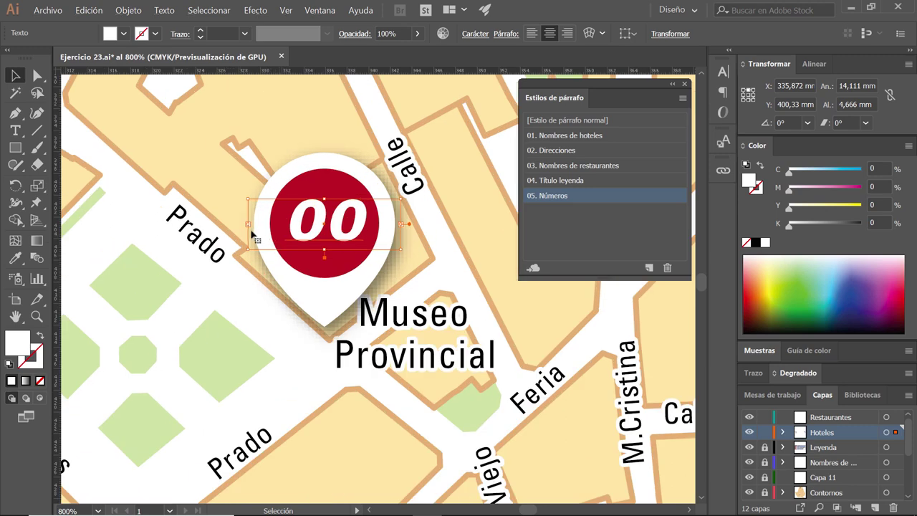
pyautogui.moveTo(248, 225); pyautogui.dragTo(269, 226)
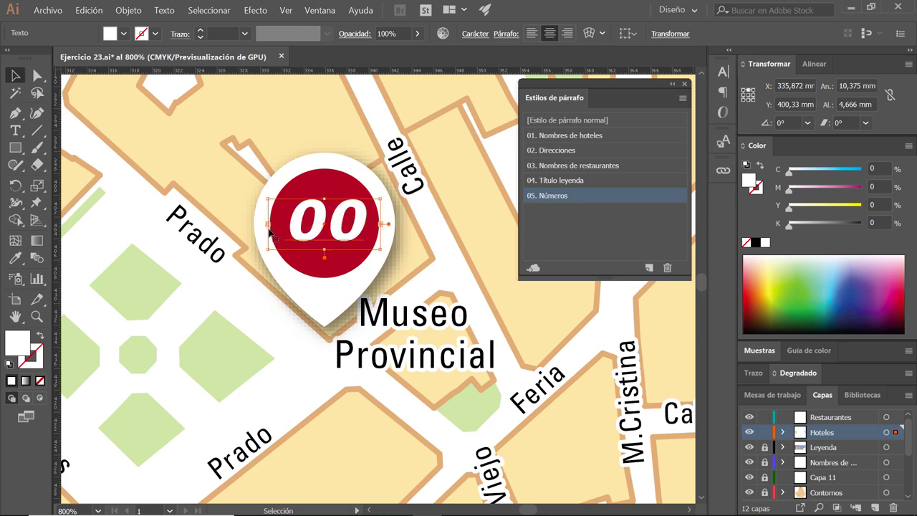
# - Show and then hide hidden characters via the Texto menu
pyautogui.click(164, 10)
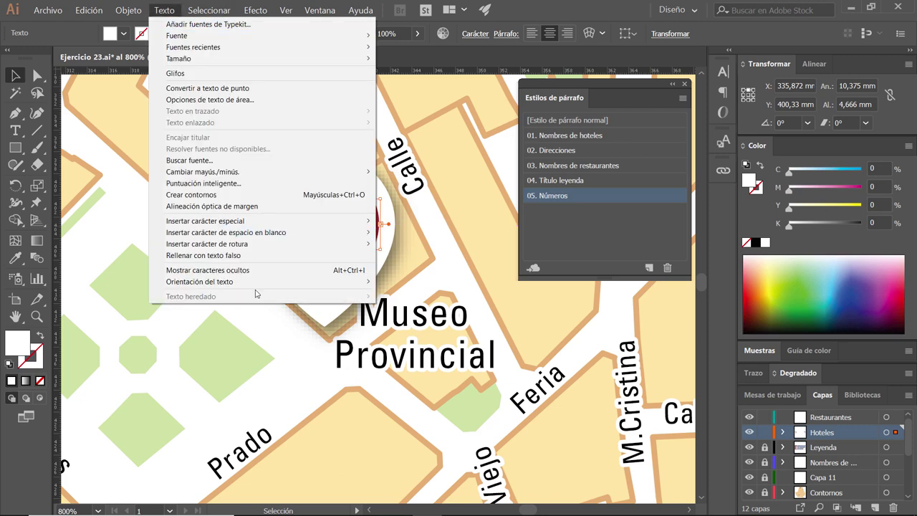
pyautogui.click(248, 272)
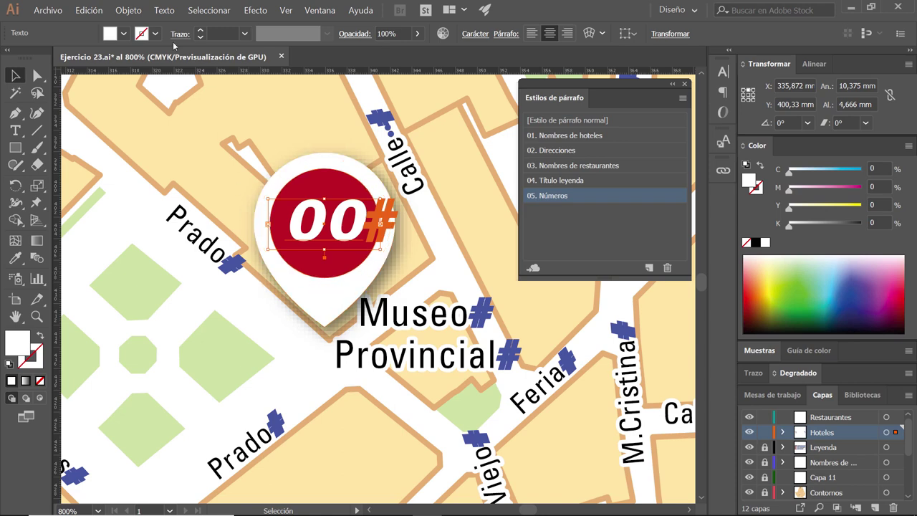
pyautogui.click(163, 11)
pyautogui.click(286, 270)
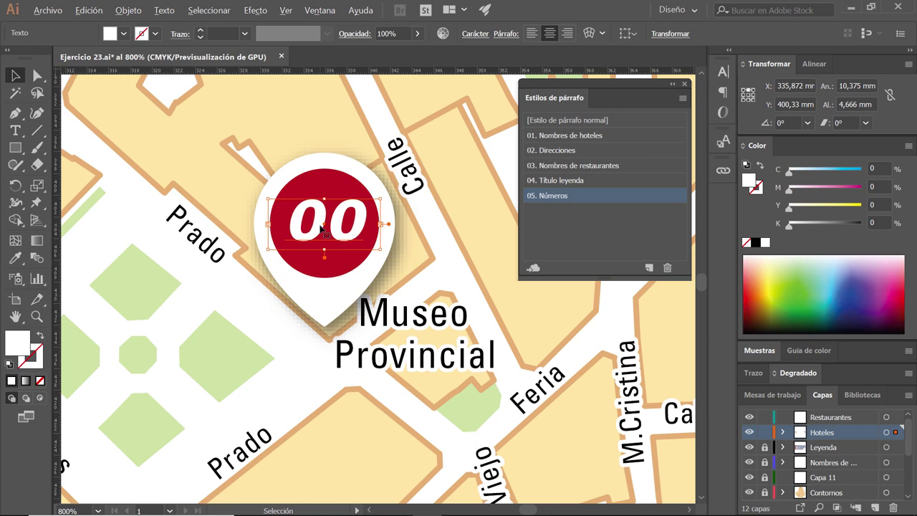
# - Align the 00 text horizontally and vertically centred on the red hotel pin
pyautogui.scroll(-2, 323, 228)
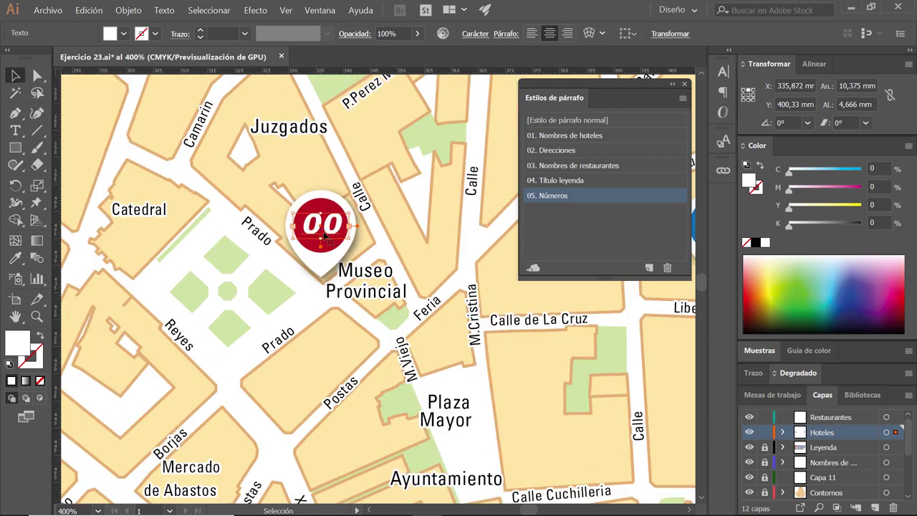
pyautogui.press('Left')
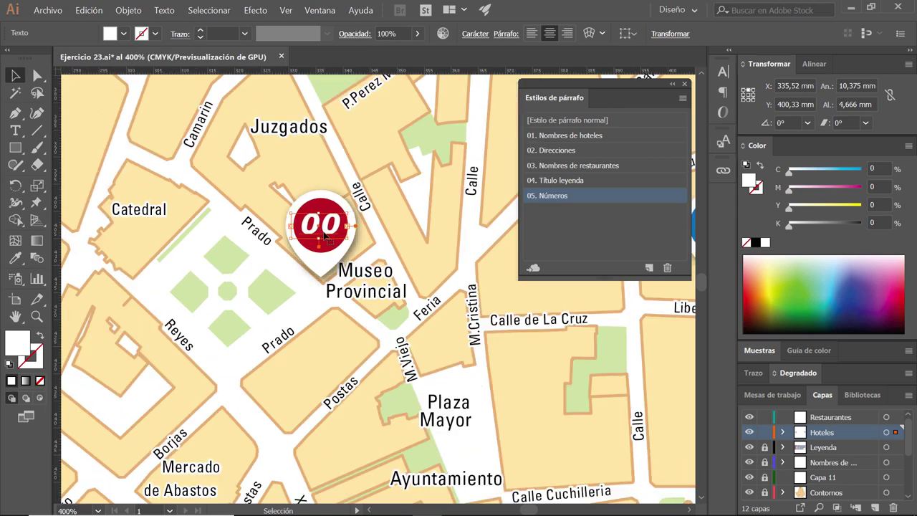
pyautogui.keyDown('shift'); pyautogui.click(321, 267); pyautogui.keyUp('shift')
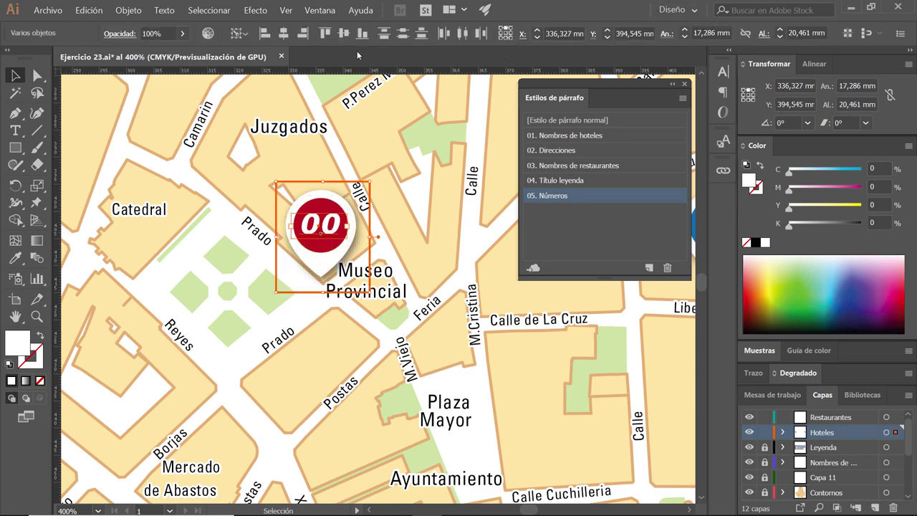
pyautogui.click(283, 33)
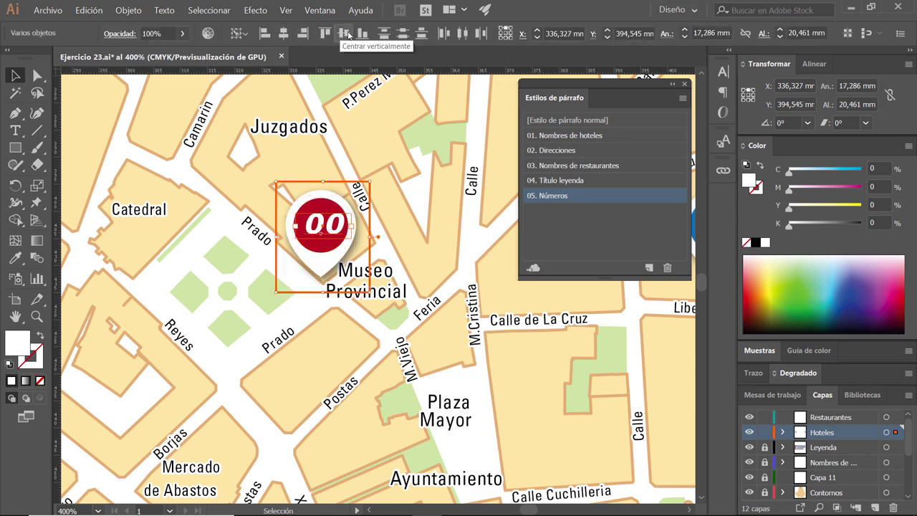
pyautogui.click(344, 33)
pyautogui.click(321, 150)
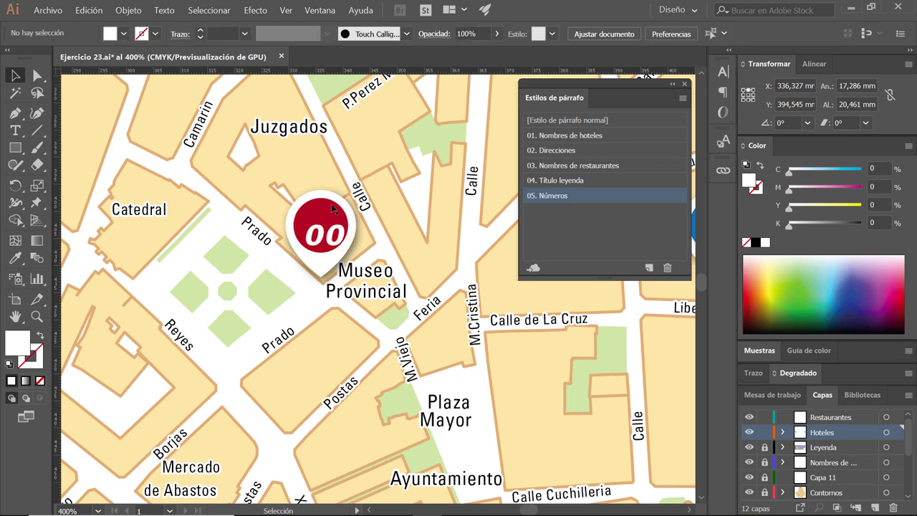
# - Fine-tune the 00 position inside the pin's circle, around X 335,593 mm, Y 400,547 mm
pyautogui.moveTo(322, 246); pyautogui.dragTo(323, 235)
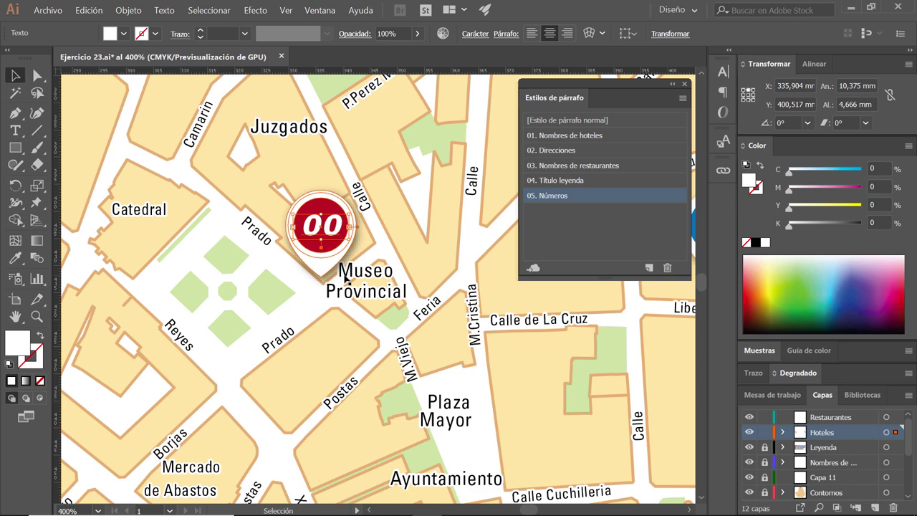
pyautogui.press('Up')
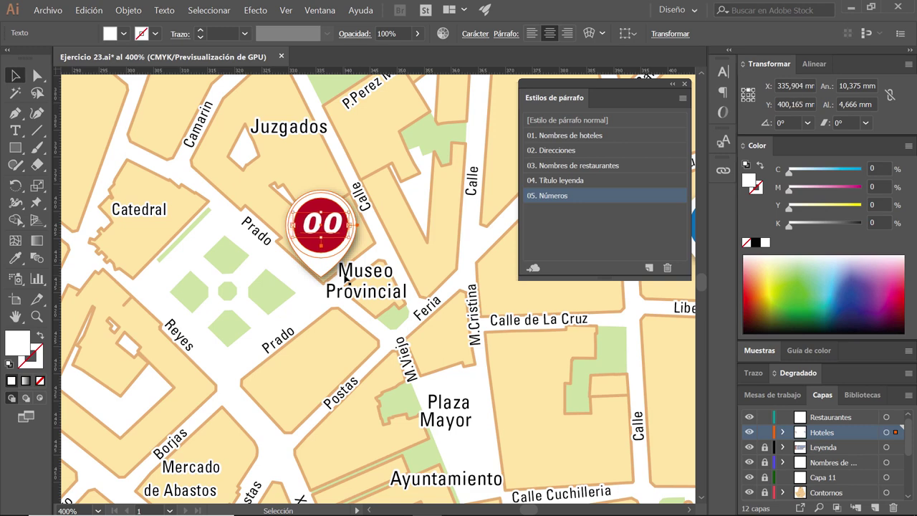
pyautogui.click(403, 266)
pyautogui.scroll(1, 298, 259)
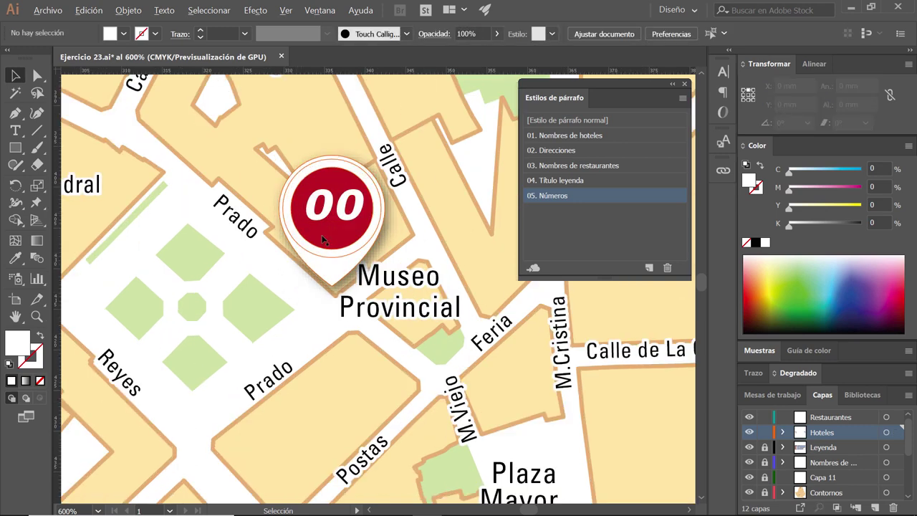
pyautogui.moveTo(344, 214); pyautogui.dragTo(338, 218)
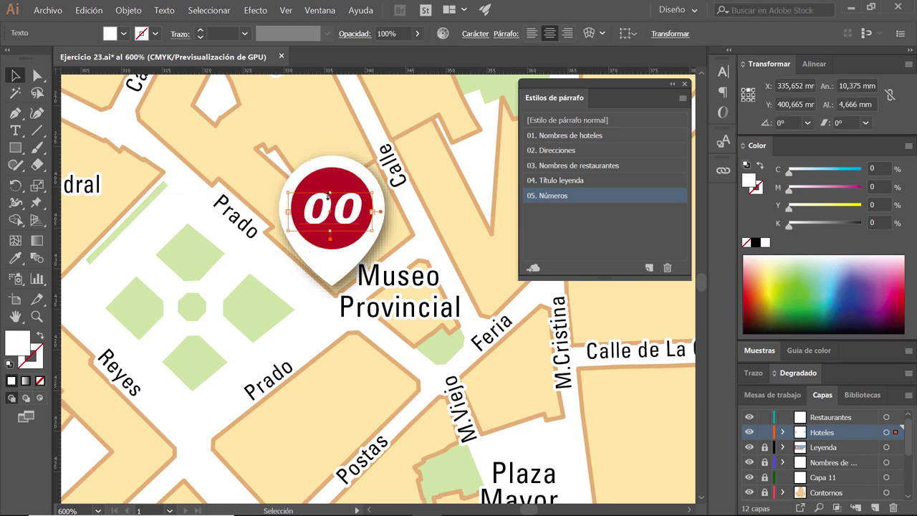
pyautogui.click(297, 117)
pyautogui.moveTo(341, 210); pyautogui.dragTo(337, 209)
pyautogui.click(341, 111)
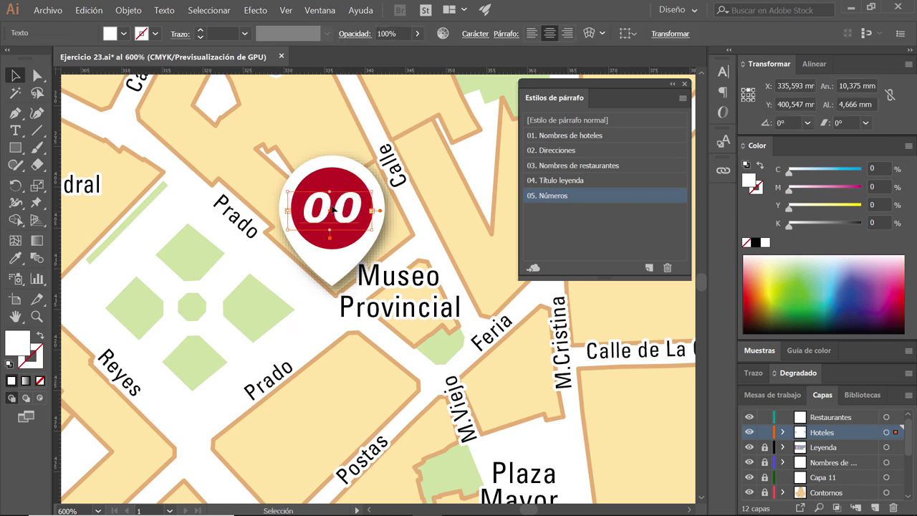
pyautogui.click(341, 134)
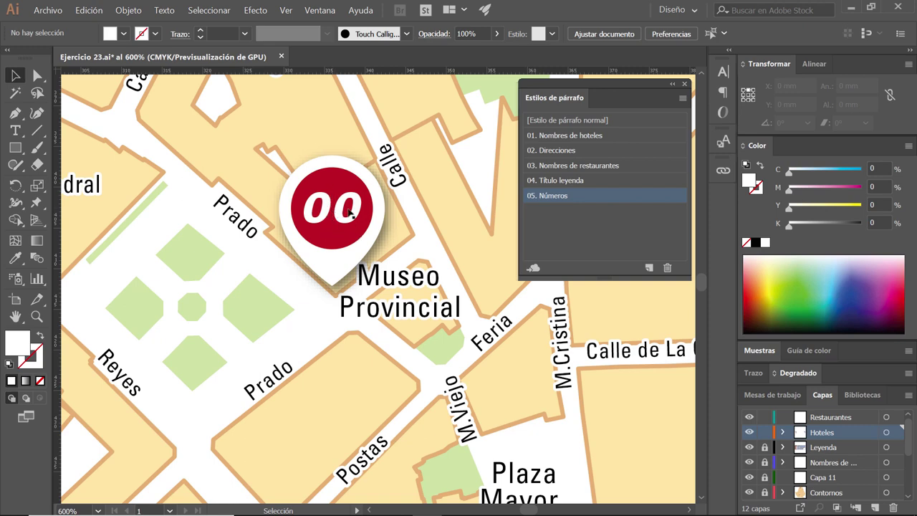
# - Set the General preferences keyboard increment to 0,1 mm, then select the 00 text
pyautogui.press('ctrl')
pyautogui.hotkey('ctrl', 'k')
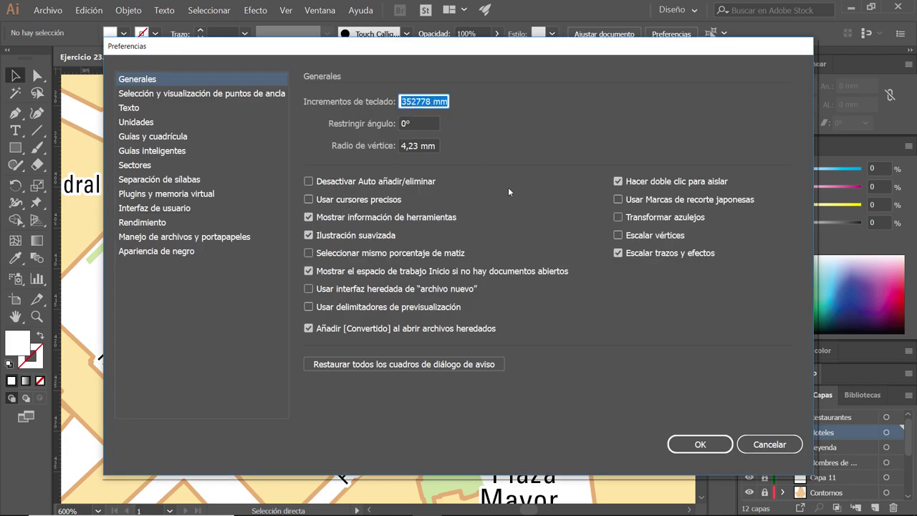
pyautogui.press('Right')
pyautogui.press('Home')
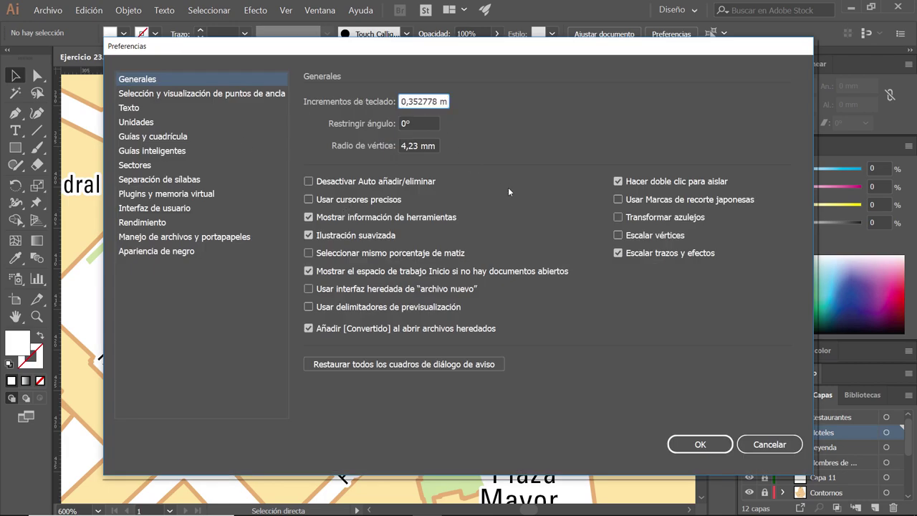
pyautogui.moveTo(402, 102); pyautogui.dragTo(536, 106)
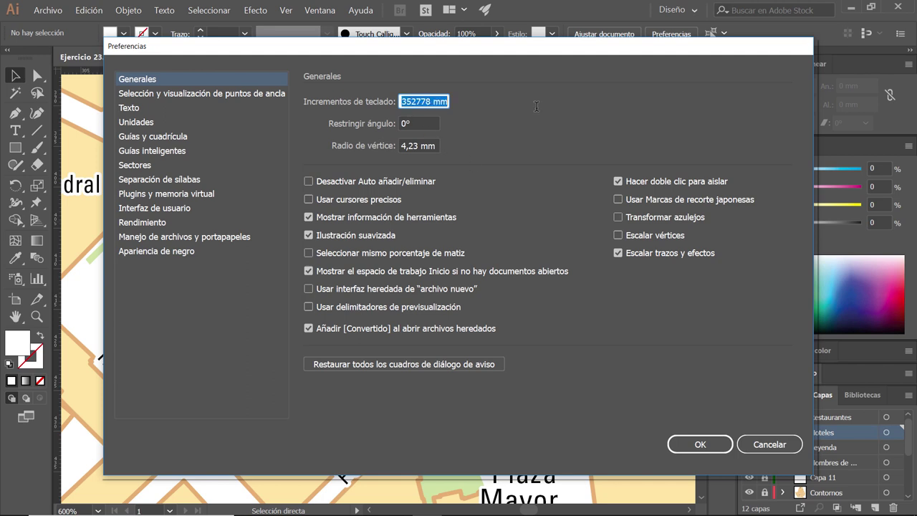
pyautogui.write('1')
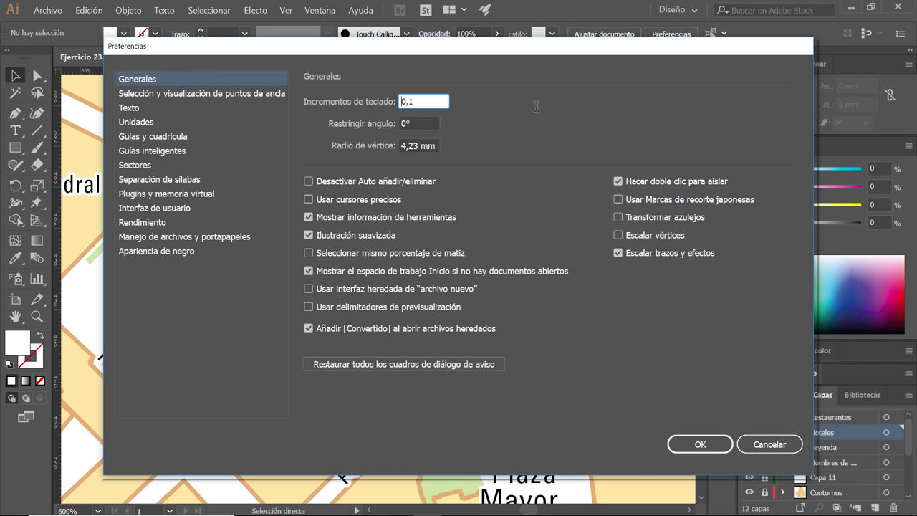
pyautogui.click(699, 444)
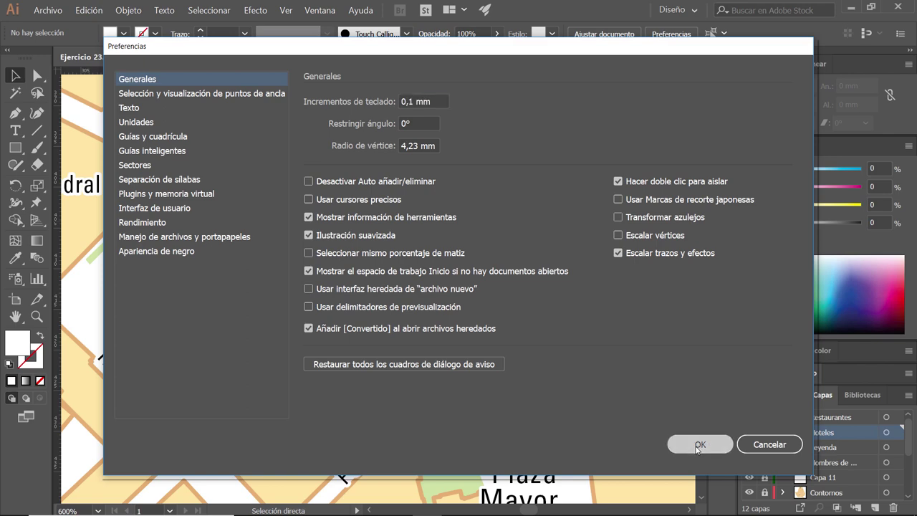
pyautogui.click(320, 217)
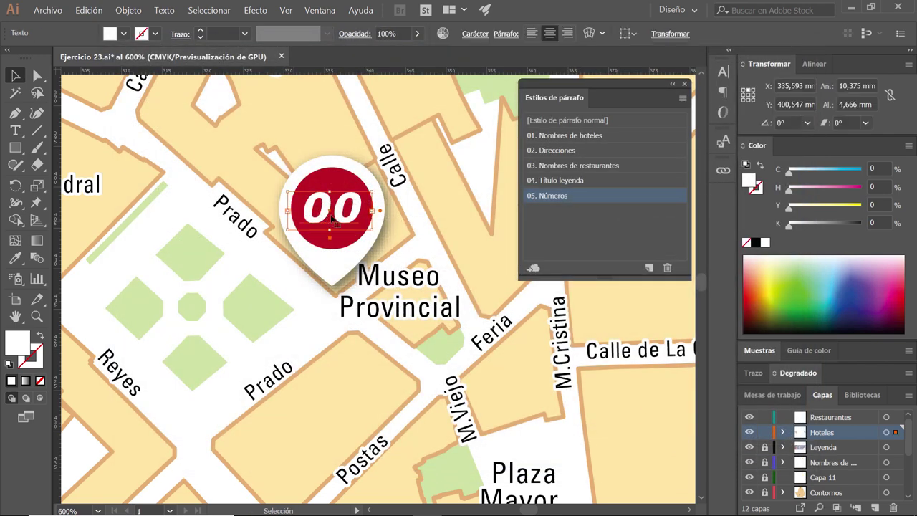
# - Nudge the 00 number slightly left and down within the red pin
pyautogui.press('Left')
pyautogui.press('Down')
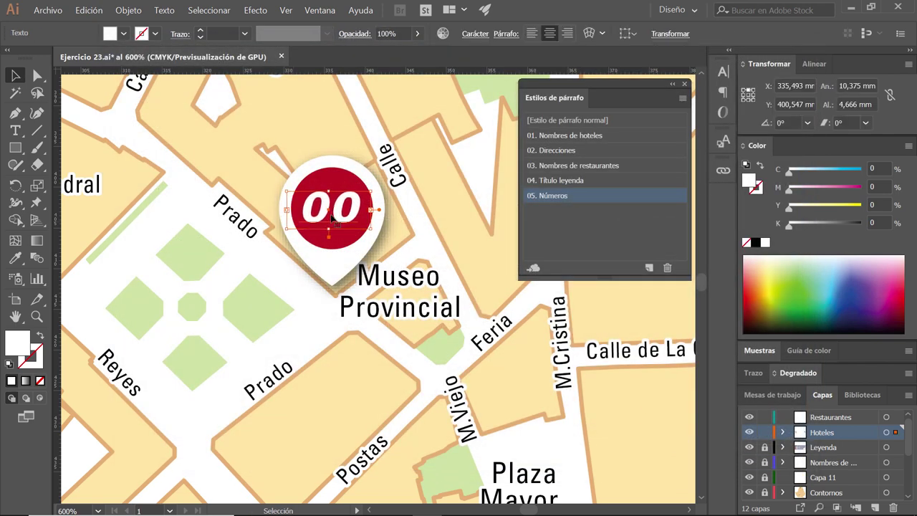
pyautogui.click(351, 148)
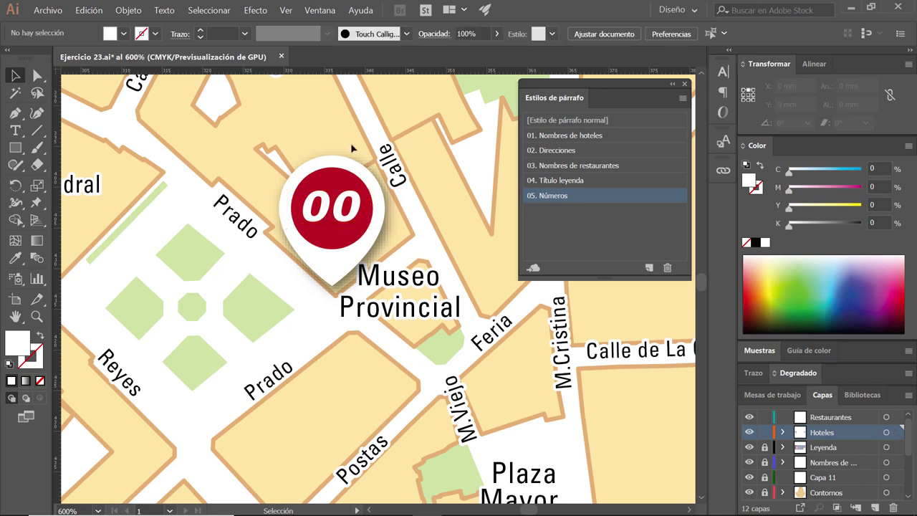
pyautogui.click(339, 221)
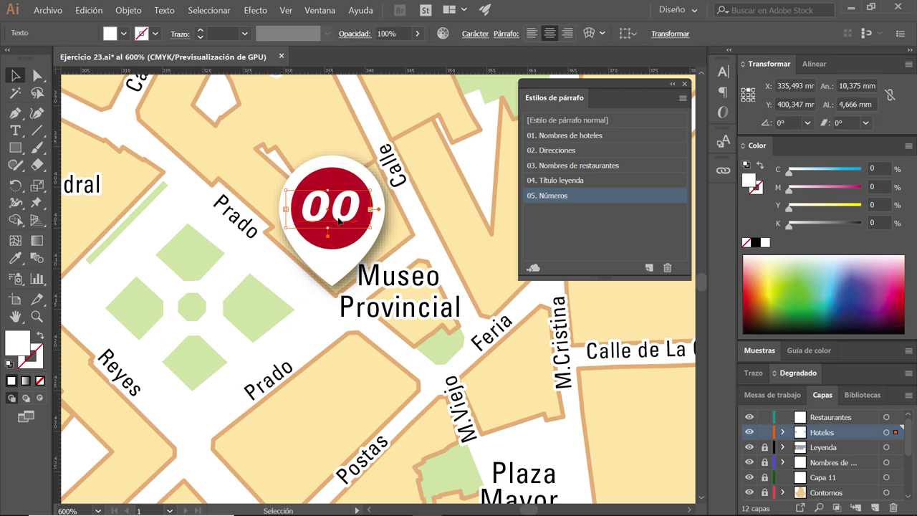
pyautogui.click(354, 126)
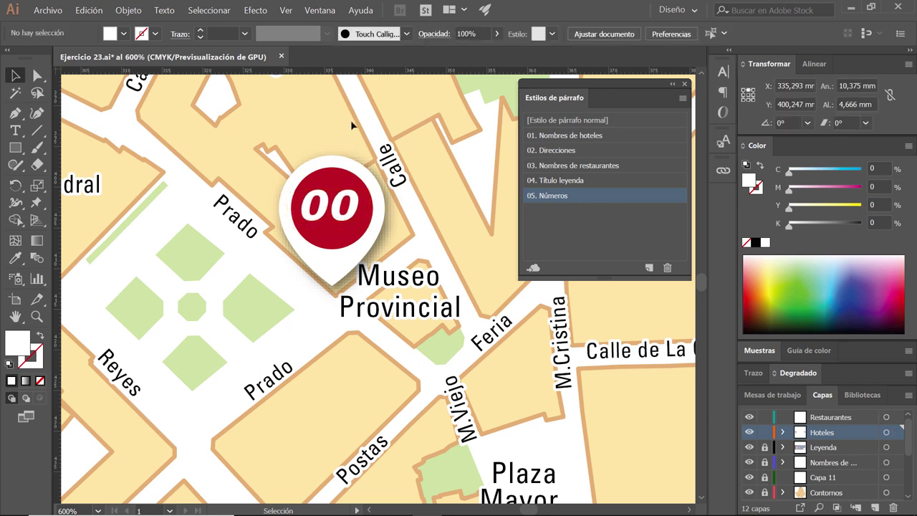
# - Group the red pin with its 00 number (17,286 × 20,461 mm)
pyautogui.scroll(-1, 367, 228)
pyautogui.scroll(-1, 367, 228)
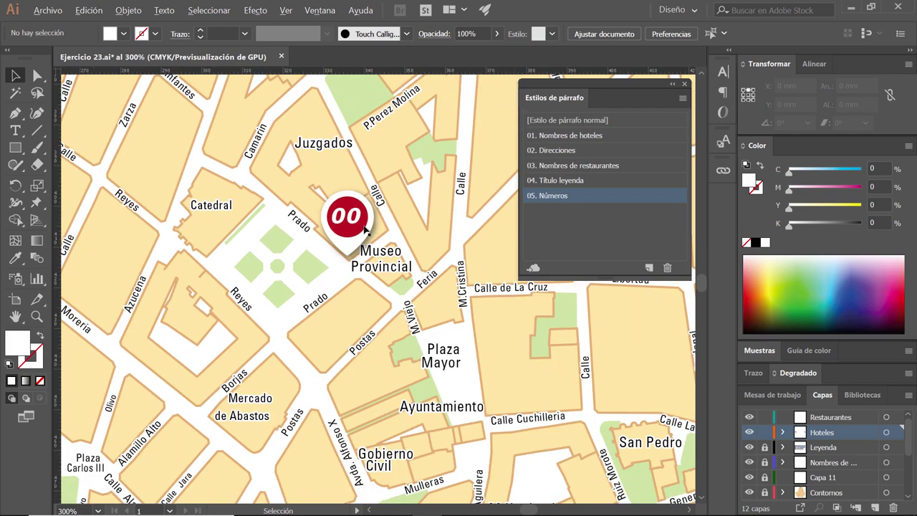
pyautogui.scroll(-1, 367, 228)
pyautogui.hscroll(3, 398, 253)
pyautogui.scroll(1, 398, 254)
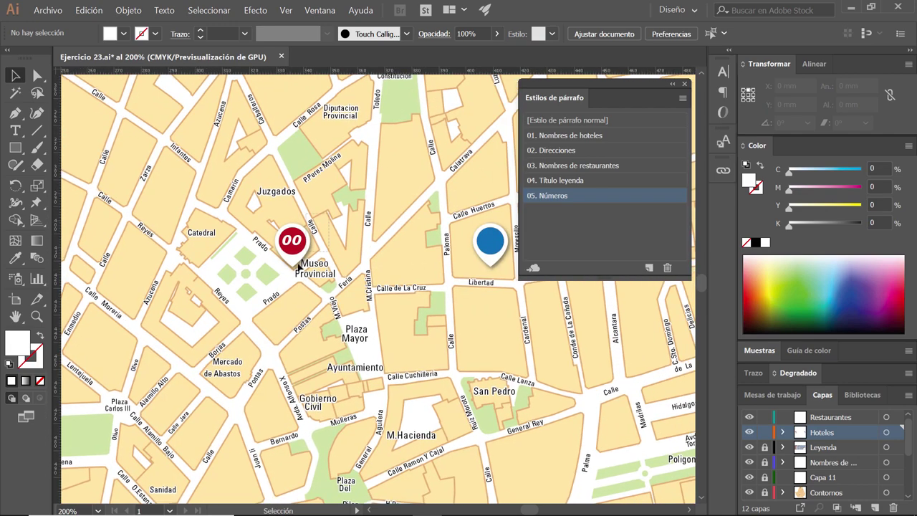
pyautogui.click(256, 281)
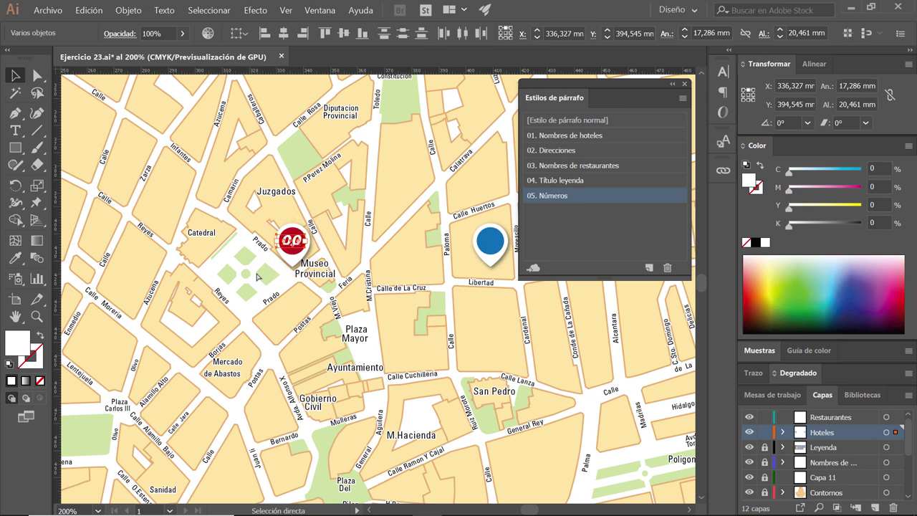
pyautogui.hotkey('ctrl', 'g')
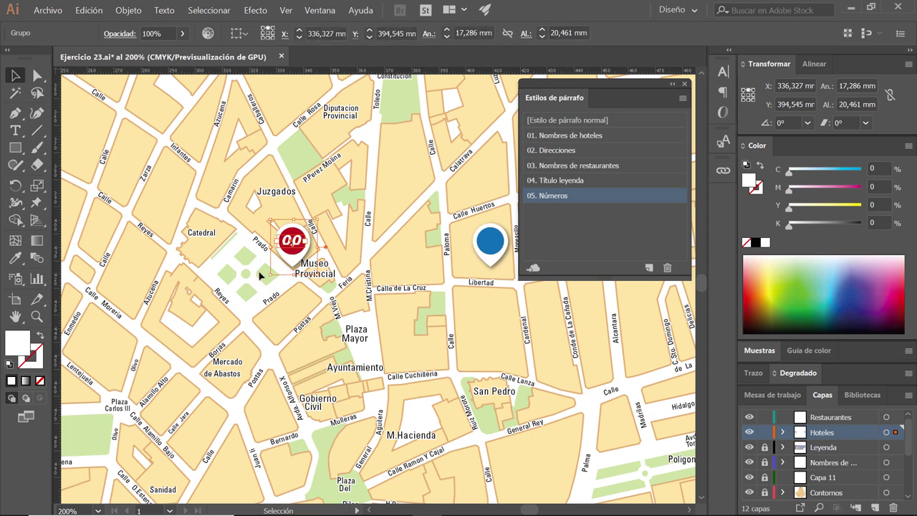
# - Move the blue pin to the top-left and copy the red 00 pin into a row of five
pyautogui.click(489, 252)
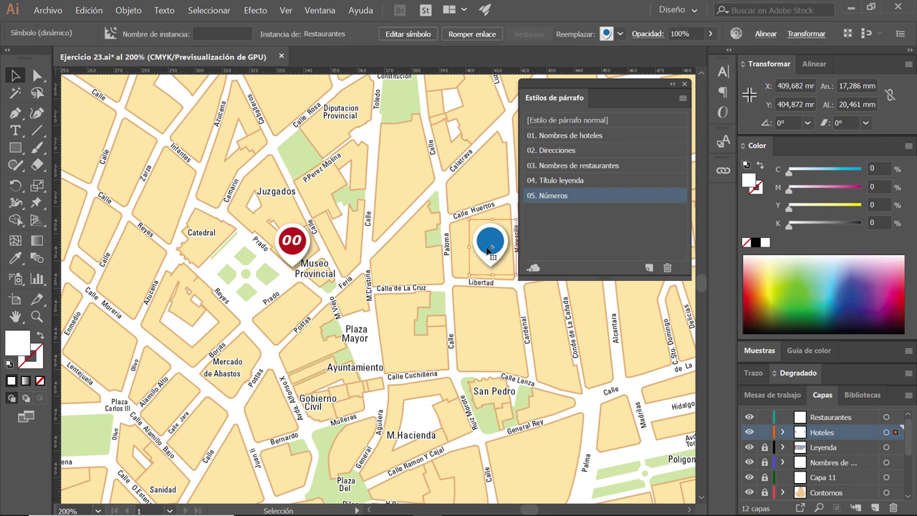
pyautogui.moveTo(115, 123); pyautogui.dragTo(114, 123)
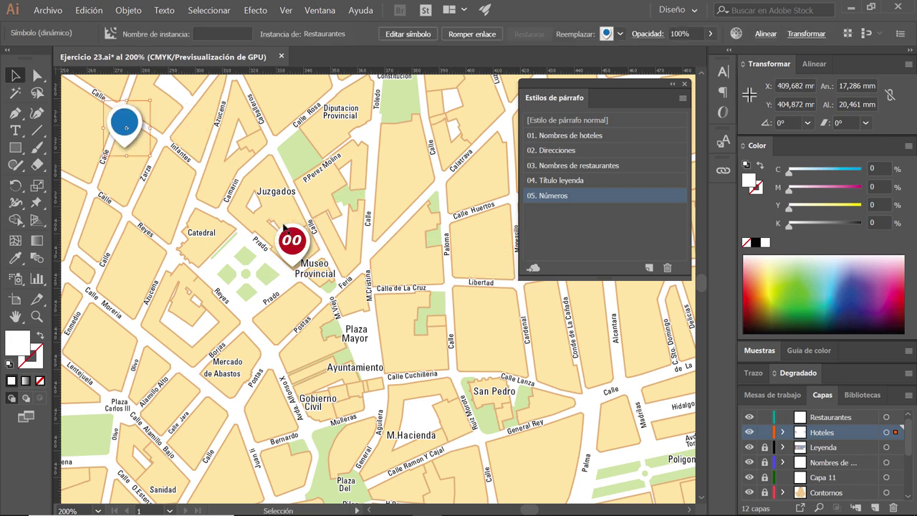
pyautogui.moveTo(291, 243); pyautogui.dragTo(352, 254)
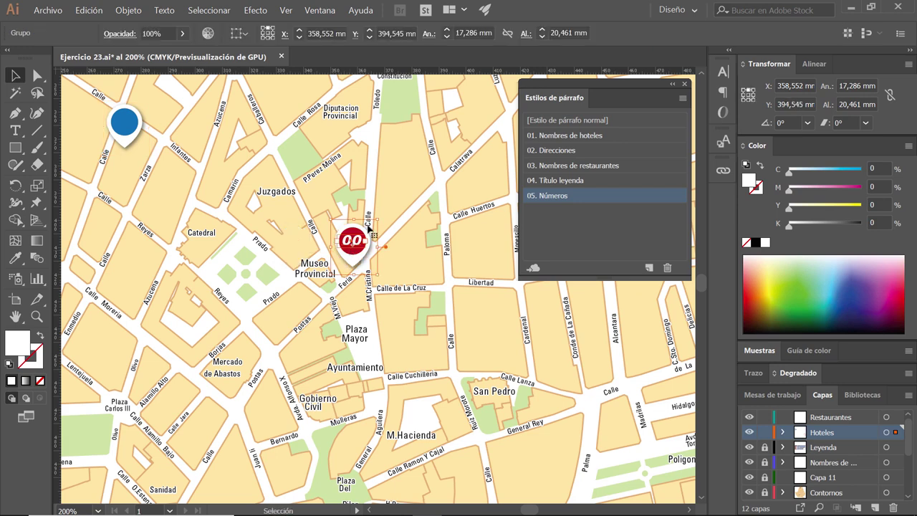
pyautogui.hotkey('ctrl', 'z')
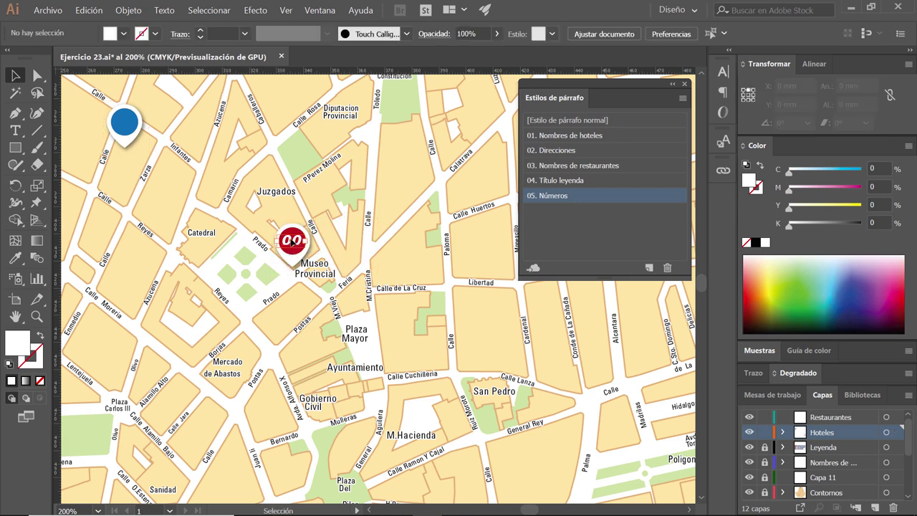
pyautogui.moveTo(292, 241)
pyautogui.mouseDown()
pyautogui.moveTo(352, 245)
pyautogui.moveTo(343, 248)
pyautogui.mouseUp()
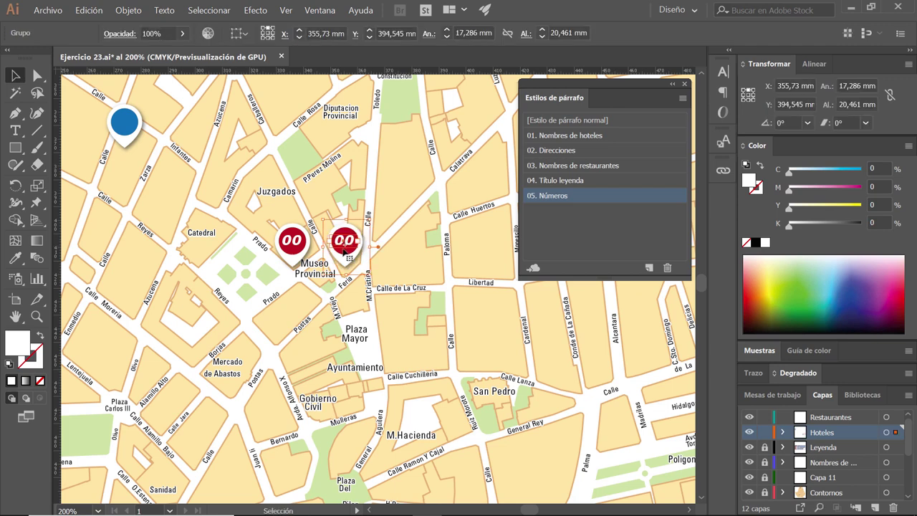
pyautogui.hotkey('ctrl', 'd')
pyautogui.hotkey('ctrl', 'd')
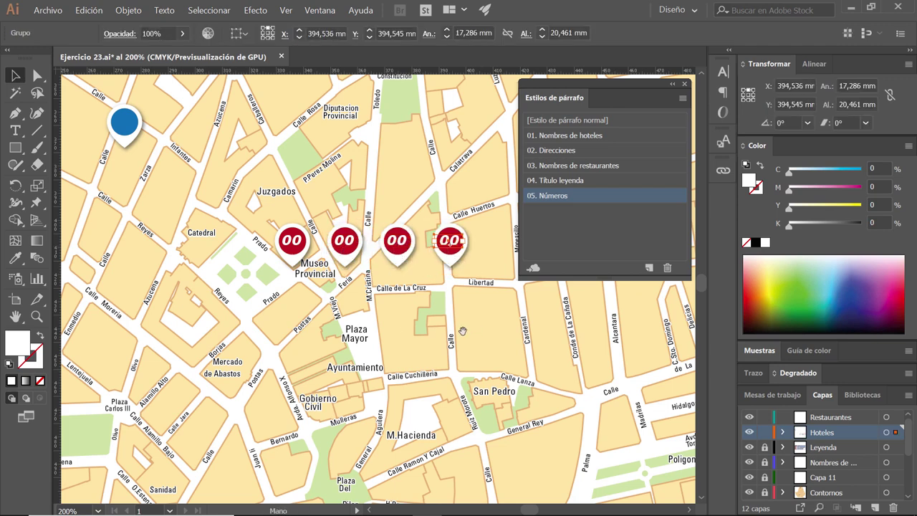
pyautogui.moveTo(475, 332); pyautogui.dragTo(360, 337)
pyautogui.hotkey('ctrl', 'd')
# - Duplicate the pin row downward into five rows, making a 5×5 grid of 25 pins
pyautogui.moveTo(309, 353)
pyautogui.mouseDown()
pyautogui.moveTo(336, 334)
pyautogui.moveTo(338, 295)
pyautogui.mouseUp()
pyautogui.press('space')
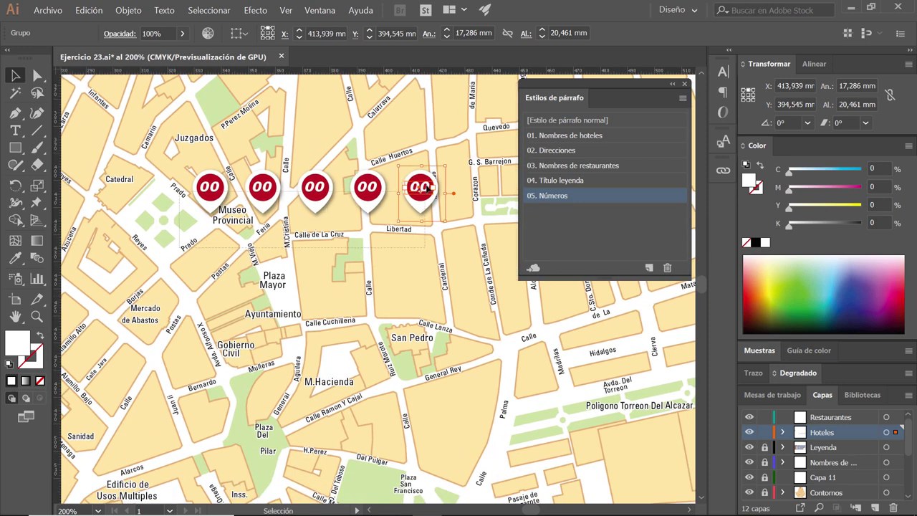
pyautogui.moveTo(183, 228); pyautogui.dragTo(428, 188)
pyautogui.moveTo(368, 189); pyautogui.dragTo(362, 252)
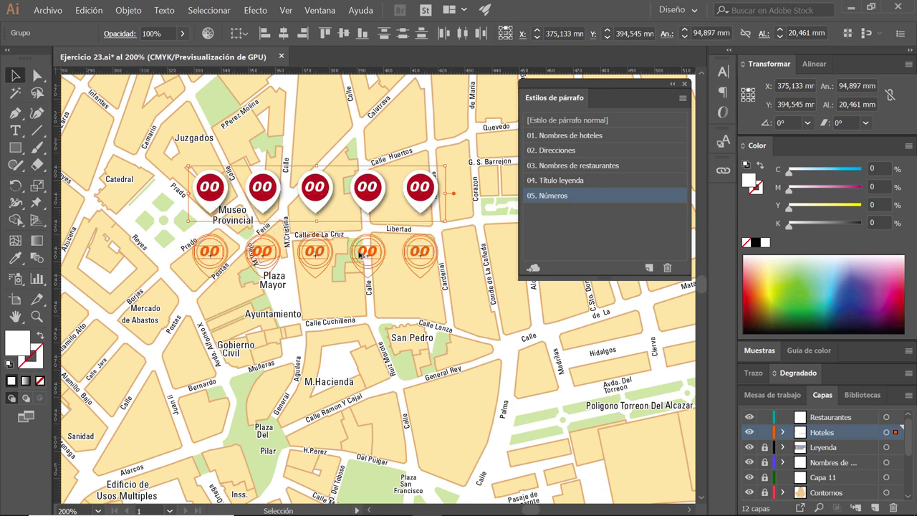
pyautogui.hotkey('ctrl', 'd')
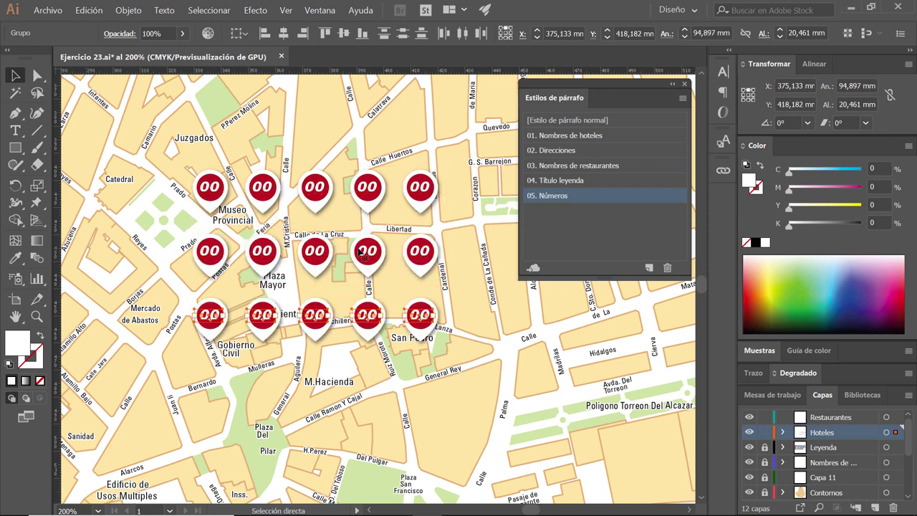
pyautogui.hotkey('ctrl', 'd')
pyautogui.hotkey('ctrl', 'd')
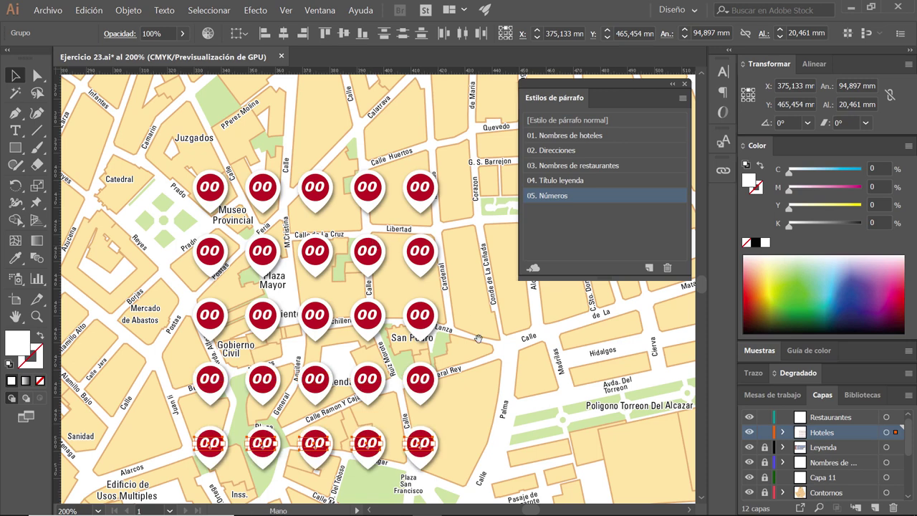
pyautogui.scroll(-3, 478, 339)
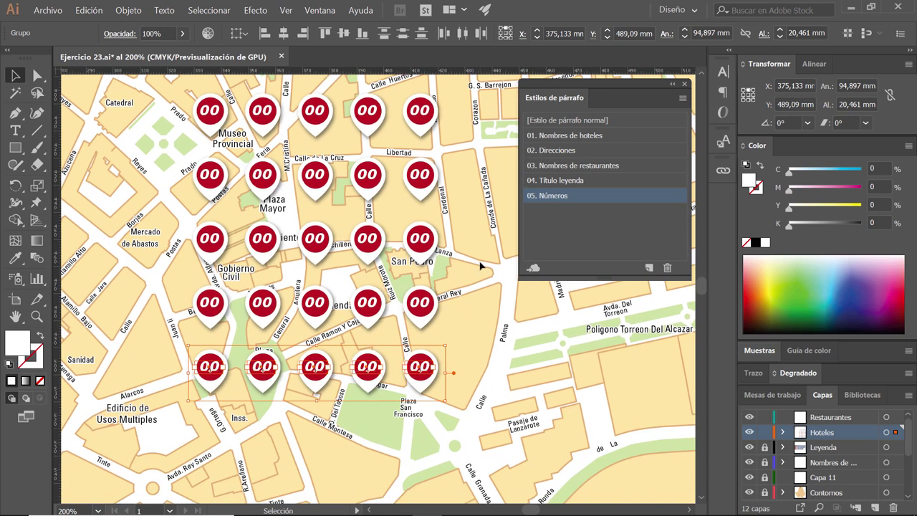
pyautogui.hotkey('alt', 'Tab')
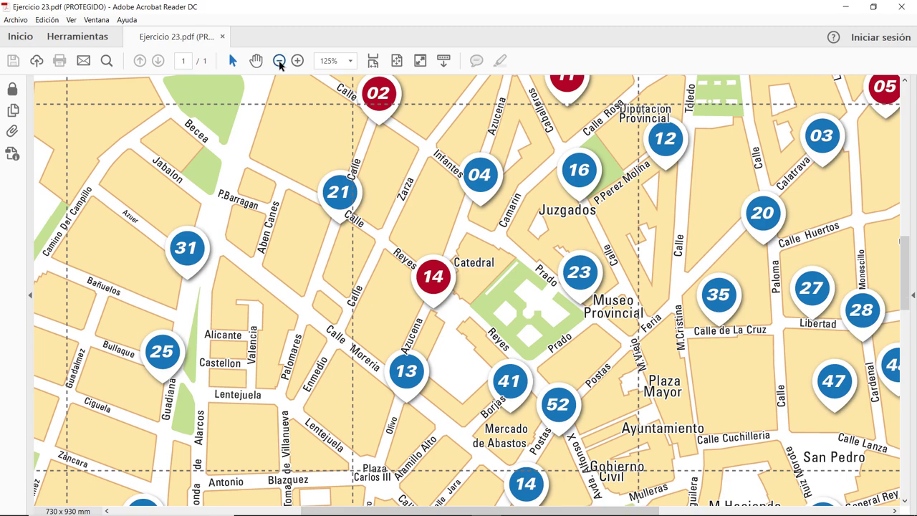
# - Zoom the reference PDF map to fit its width and scroll through it
pyautogui.click(279, 61)
pyautogui.click(279, 61)
pyautogui.click(279, 61)
pyautogui.click(373, 60)
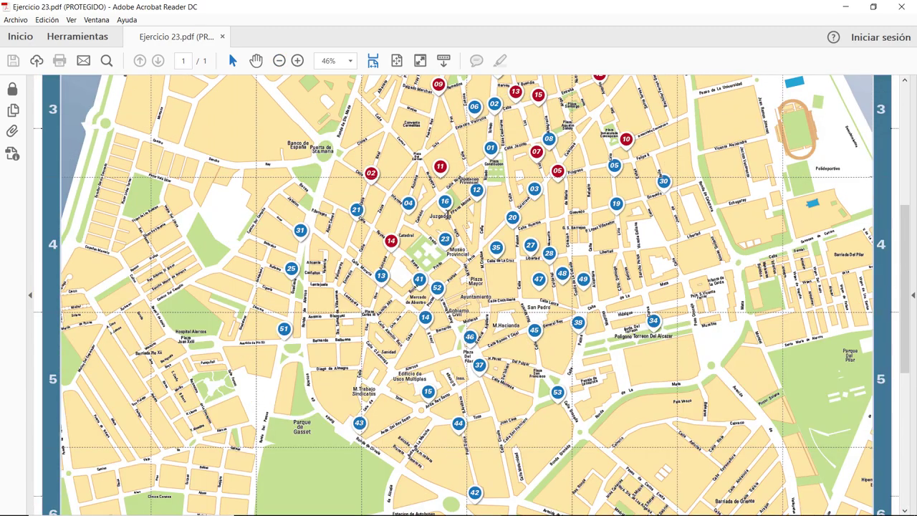
pyautogui.scroll(3, 447, 213)
pyautogui.scroll(-2, 447, 214)
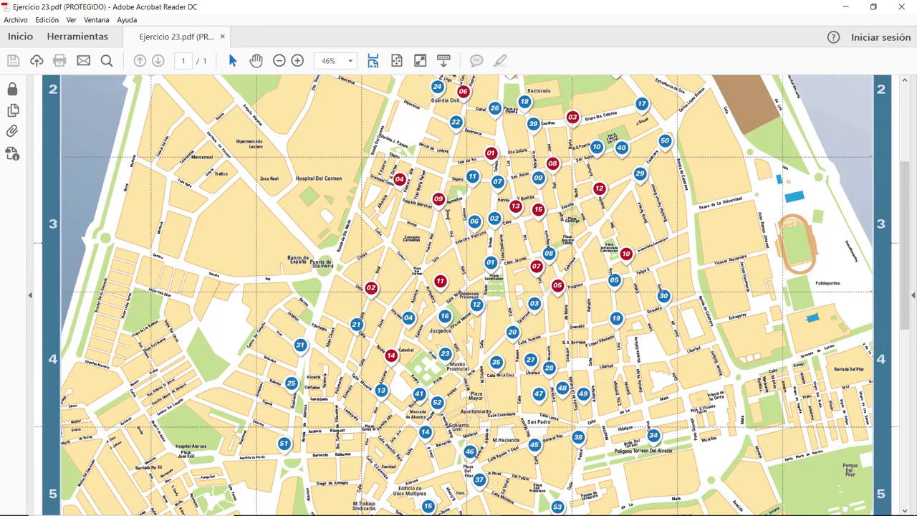
pyautogui.scroll(-2, 447, 214)
pyautogui.scroll(-2, 447, 214)
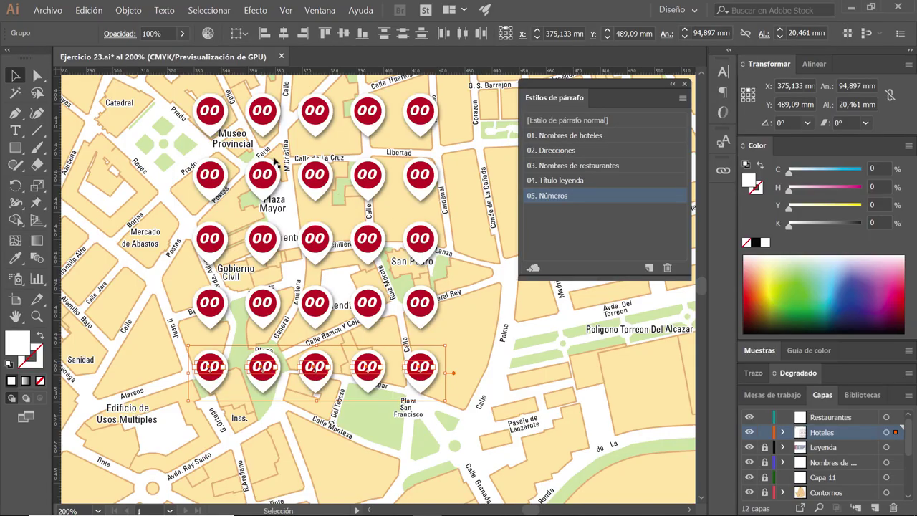
# - Renumber the first row of hotel pins 01 through 05 with the Type tool
pyautogui.click(214, 115)
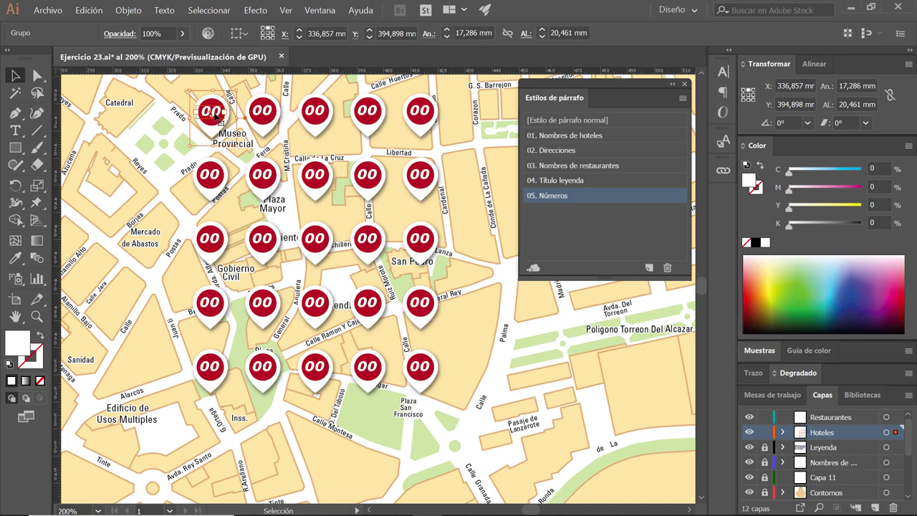
pyautogui.moveTo(214, 115); pyautogui.dragTo(212, 113)
pyautogui.scroll(1, 213, 118)
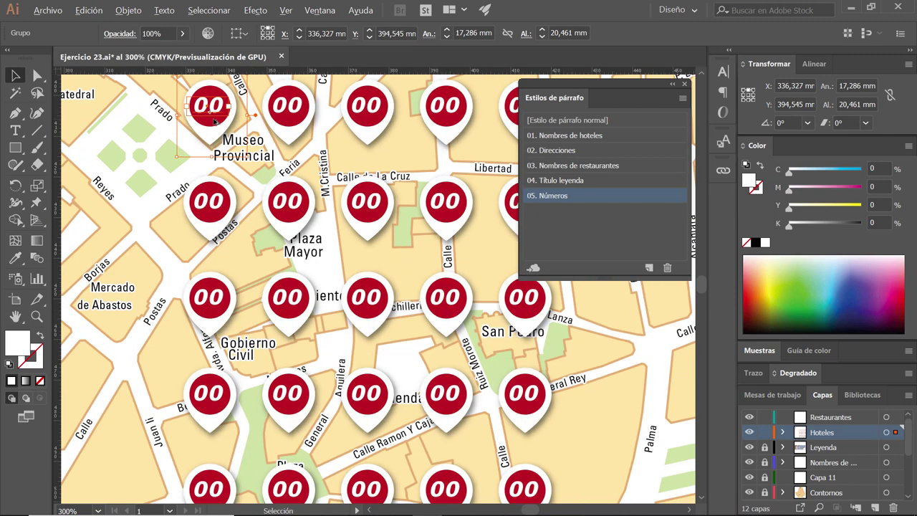
pyautogui.scroll(2, 283, 172)
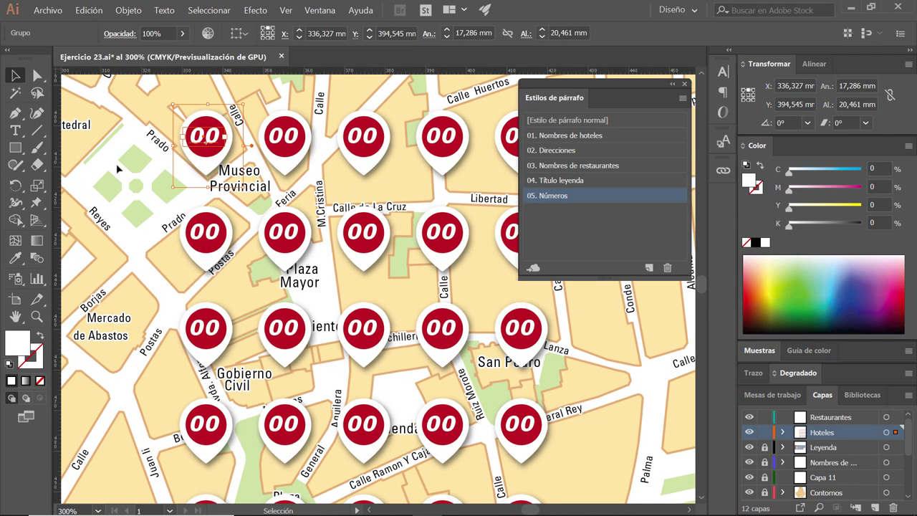
pyautogui.click(15, 131)
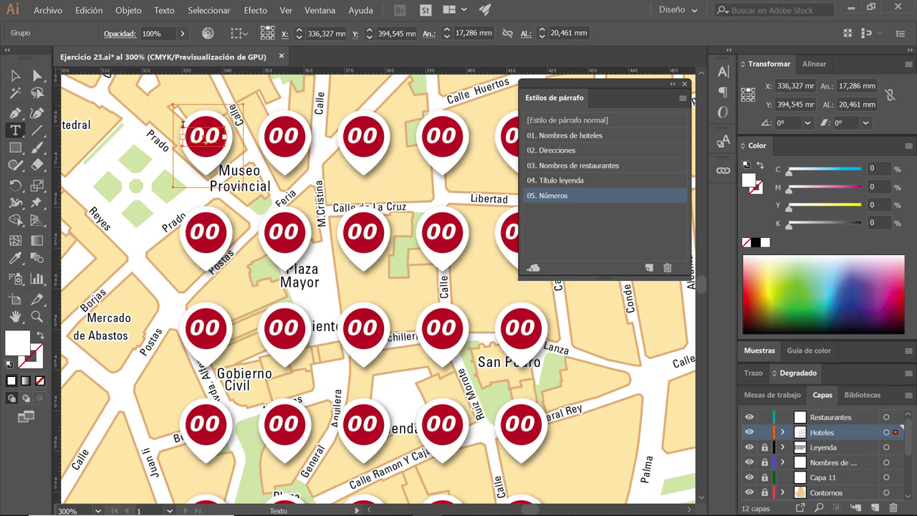
pyautogui.click(207, 140)
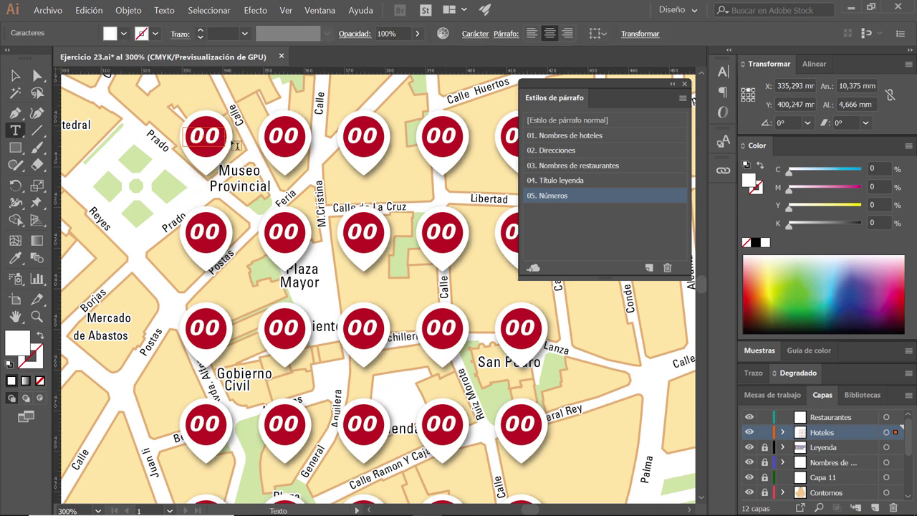
pyautogui.press('BackSpace')
pyautogui.write('1')
pyautogui.click(295, 134)
pyautogui.write('02')
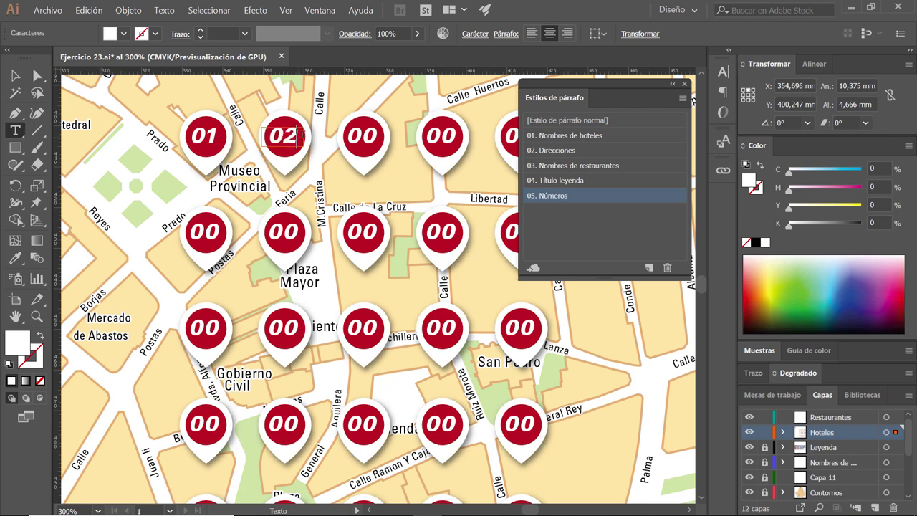
pyautogui.doubleClick(375, 140)
pyautogui.write('03')
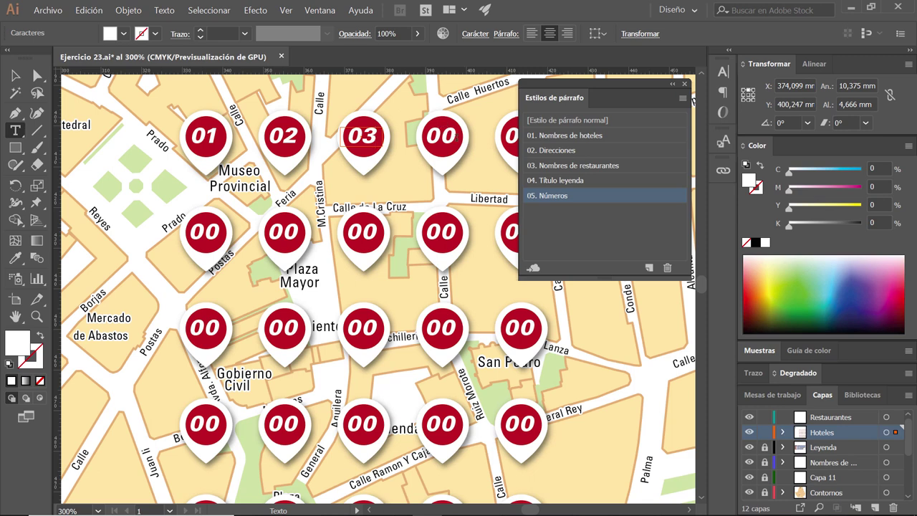
pyautogui.click(455, 136)
pyautogui.doubleClick(451, 136)
pyautogui.write('04')
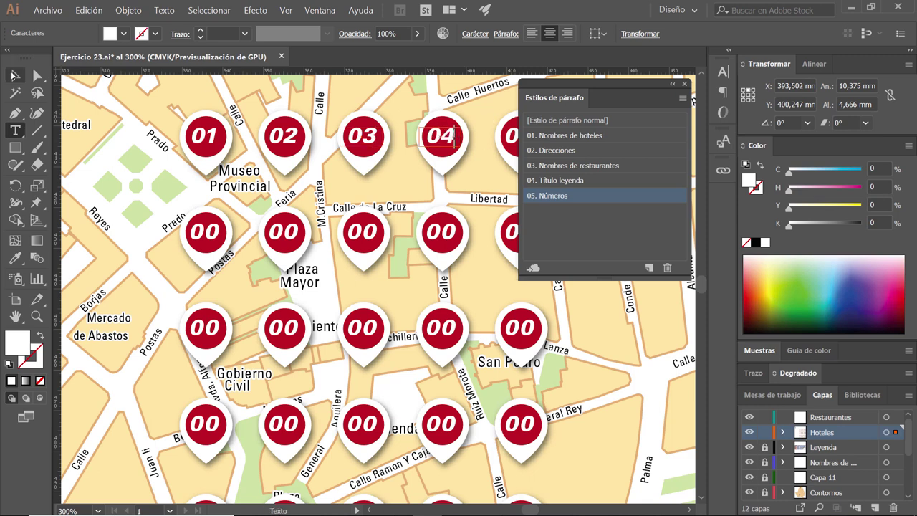
pyautogui.click(12, 76)
pyautogui.moveTo(501, 165); pyautogui.dragTo(421, 179)
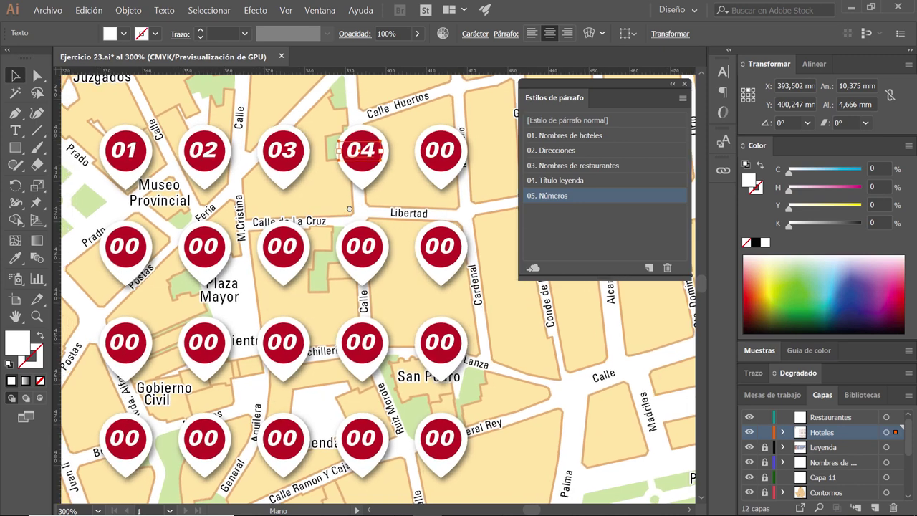
pyautogui.doubleClick(448, 150)
pyautogui.write('05')
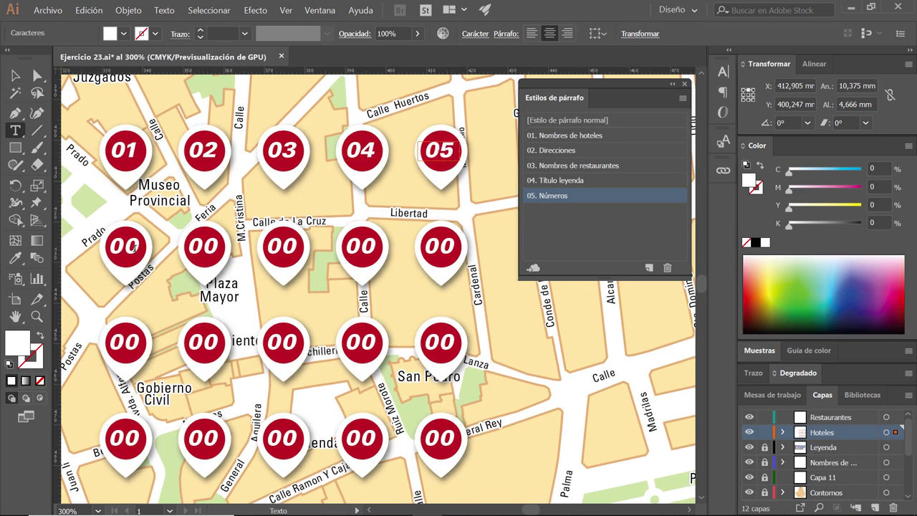
# - Number the second row of pins 06 through 10
pyautogui.doubleClick(135, 247)
pyautogui.write('06')
pyautogui.doubleClick(215, 247)
pyautogui.write('07')
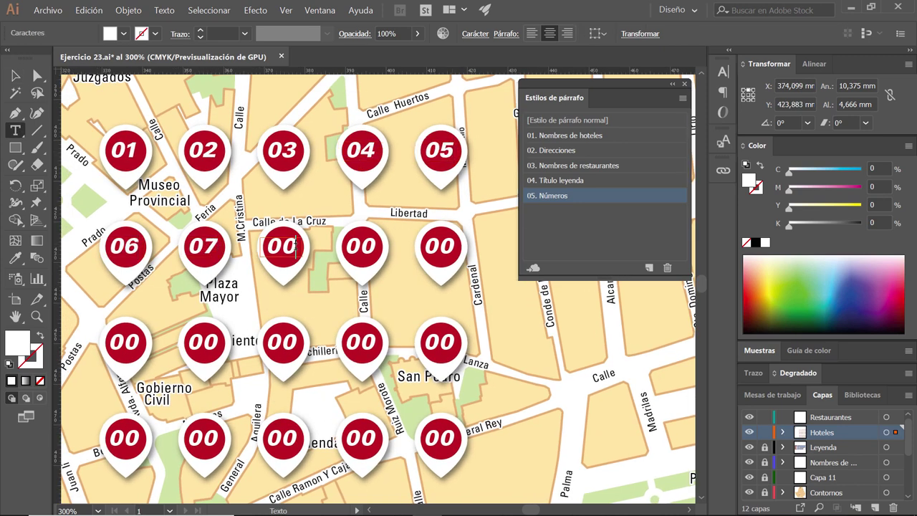
pyautogui.doubleClick(290, 246)
pyautogui.write('08')
pyautogui.doubleClick(369, 246)
pyautogui.write('09')
pyautogui.doubleClick(448, 245)
pyautogui.write('10')
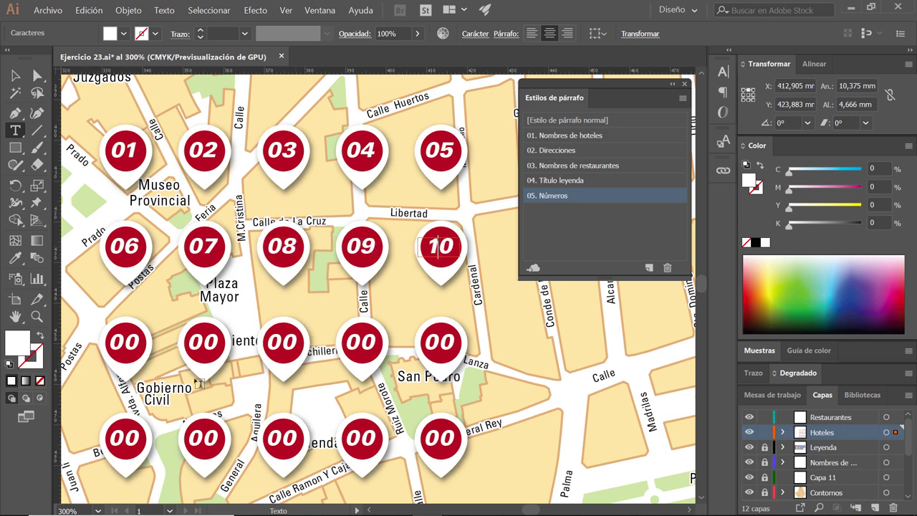
# - Number the third row of pins 11 through 15
pyautogui.doubleClick(126, 343)
pyautogui.write('11')
pyautogui.doubleClick(192, 342)
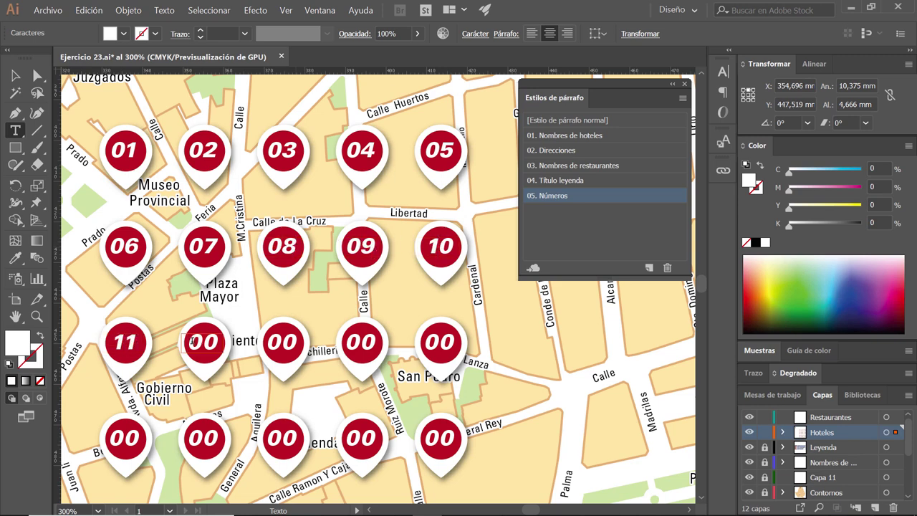
pyautogui.write('12')
pyautogui.doubleClick(270, 344)
pyautogui.write('13')
pyautogui.doubleClick(350, 345)
pyautogui.write('1')
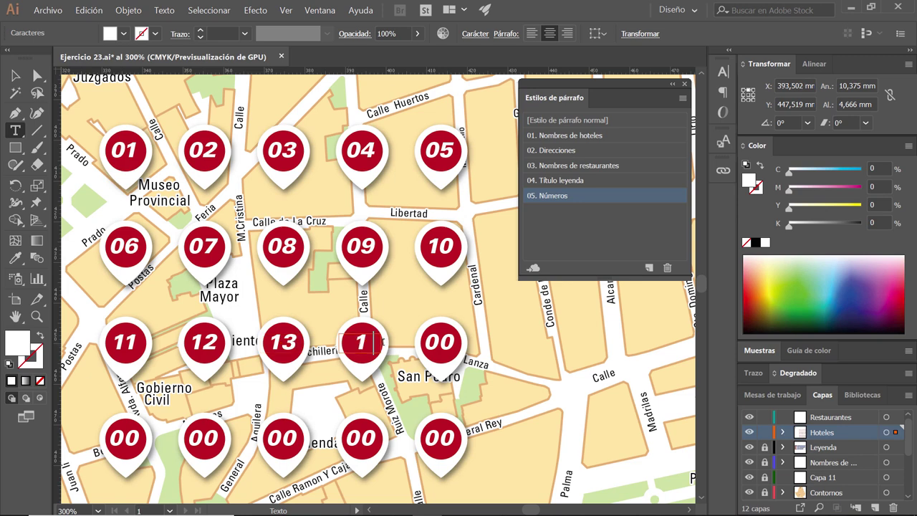
pyautogui.write('4')
pyautogui.doubleClick(430, 342)
pyautogui.write('15')
# - Number the fourth row of pins 16 through 20
pyautogui.doubleClick(132, 438)
pyautogui.write('16')
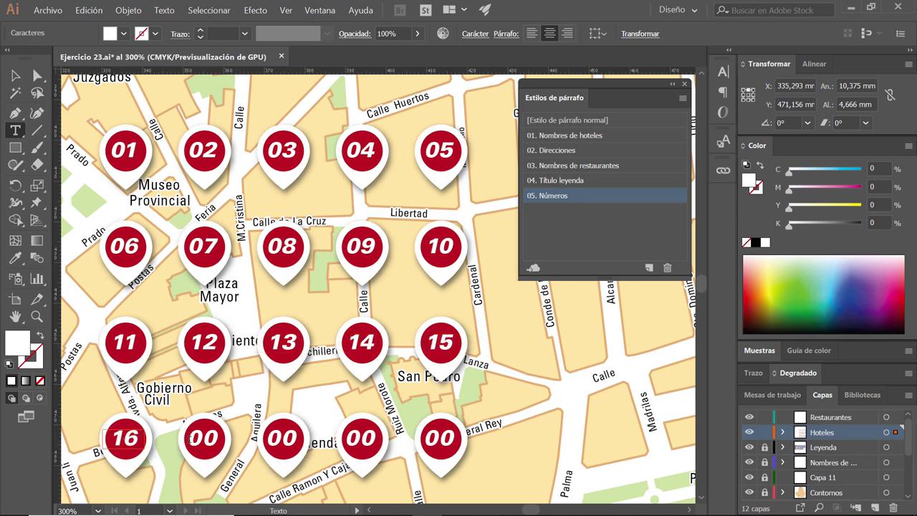
pyautogui.doubleClick(205, 439)
pyautogui.write('17')
pyautogui.doubleClick(282, 439)
pyautogui.write('1')
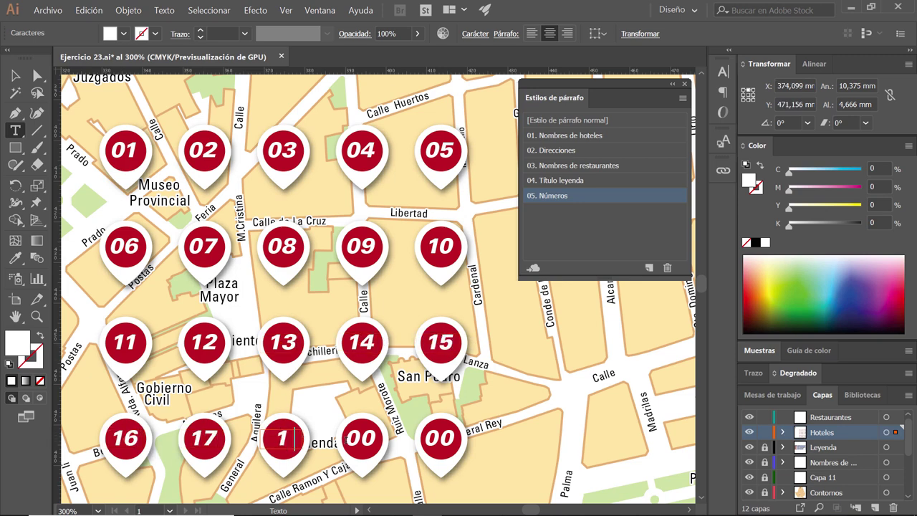
pyautogui.write('8')
pyautogui.doubleClick(360, 439)
pyautogui.write('19')
pyautogui.doubleClick(439, 438)
pyautogui.write('20')
# - Number the bottom row of pins 21 through 25 and return to the Selection tool
pyautogui.scroll(-3, 147, 414)
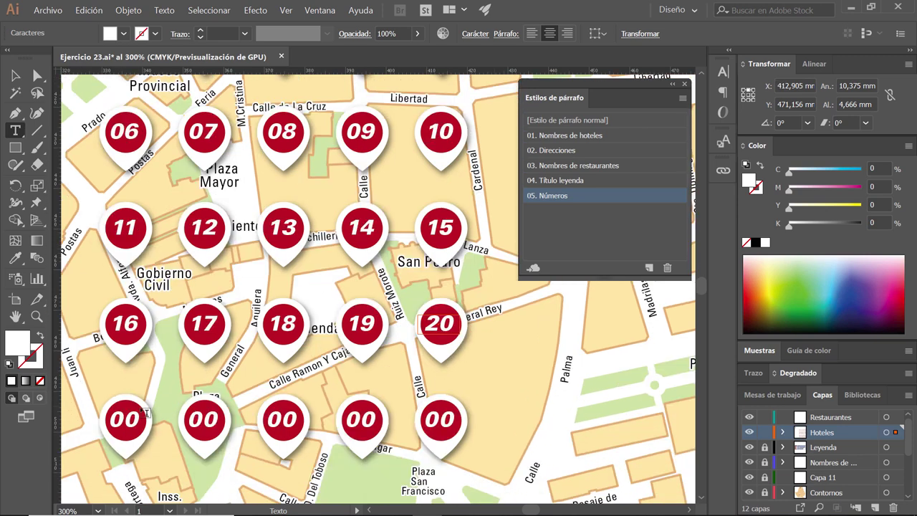
pyautogui.doubleClick(125, 419)
pyautogui.write('21')
pyautogui.doubleClick(205, 419)
pyautogui.write('22')
pyautogui.doubleClick(282, 419)
pyautogui.write('23')
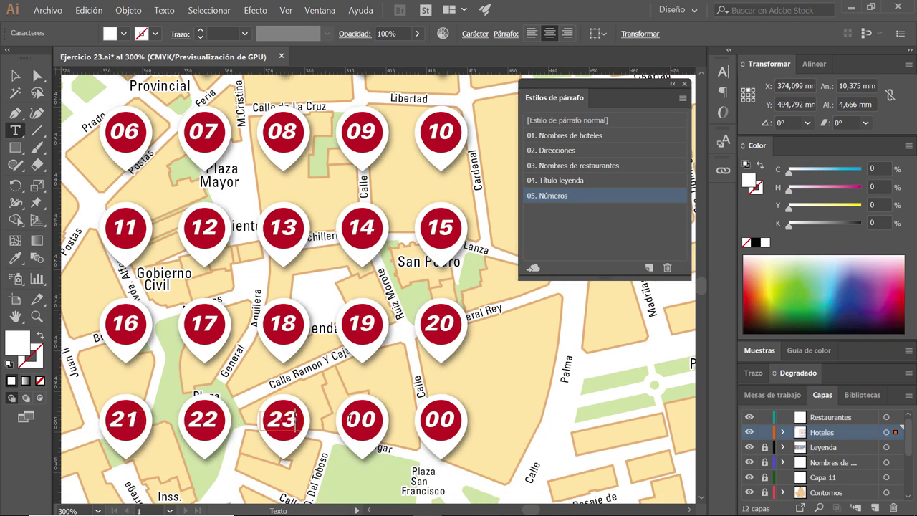
pyautogui.doubleClick(361, 419)
pyautogui.write('24')
pyautogui.doubleClick(439, 419)
pyautogui.write('25')
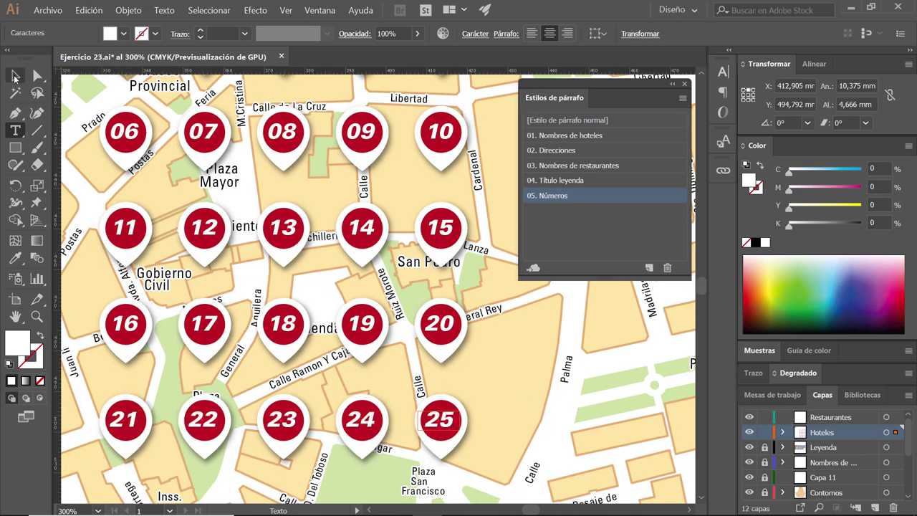
pyautogui.click(15, 76)
# - Move the blue restaurant pin from the Hoteles layer to the Restaurantes layer
pyautogui.scroll(-1, 347, 328)
pyautogui.scroll(-1, 347, 328)
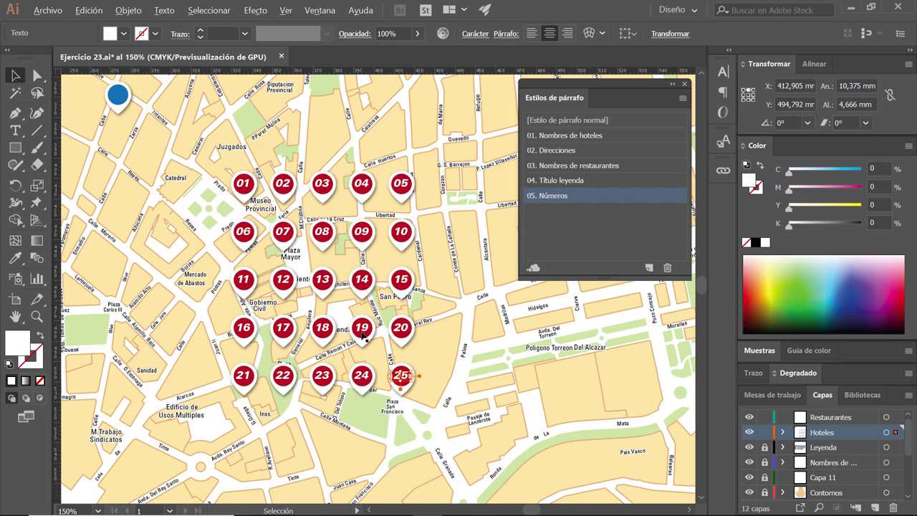
pyautogui.scroll(-1, 348, 328)
pyautogui.scroll(-1, 394, 349)
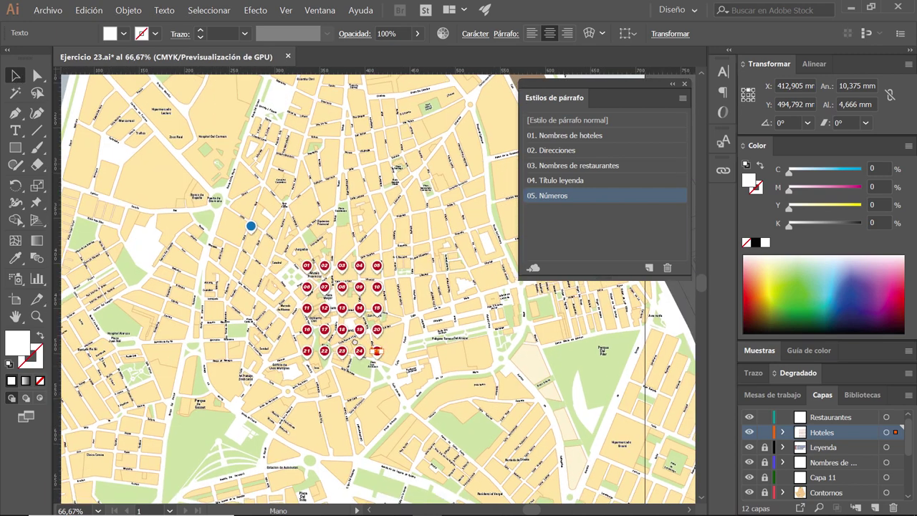
pyautogui.hscroll(5, 373, 287)
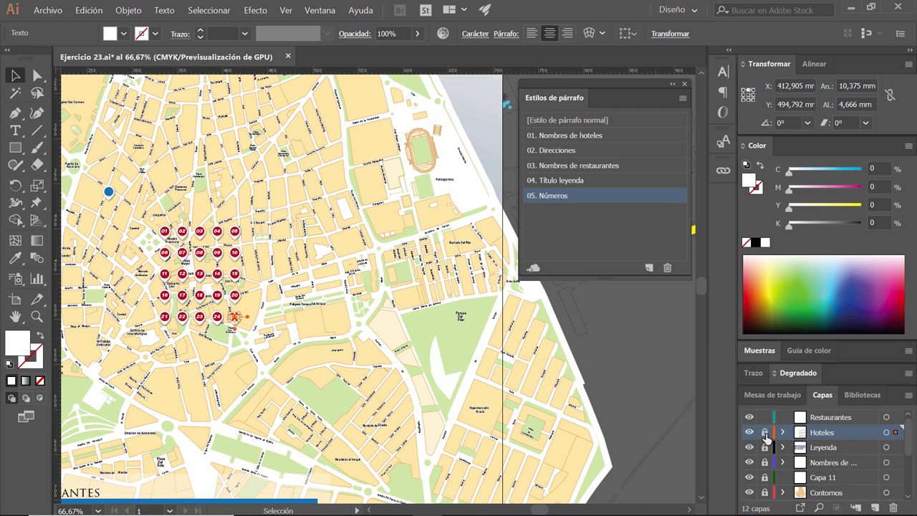
pyautogui.click(764, 432)
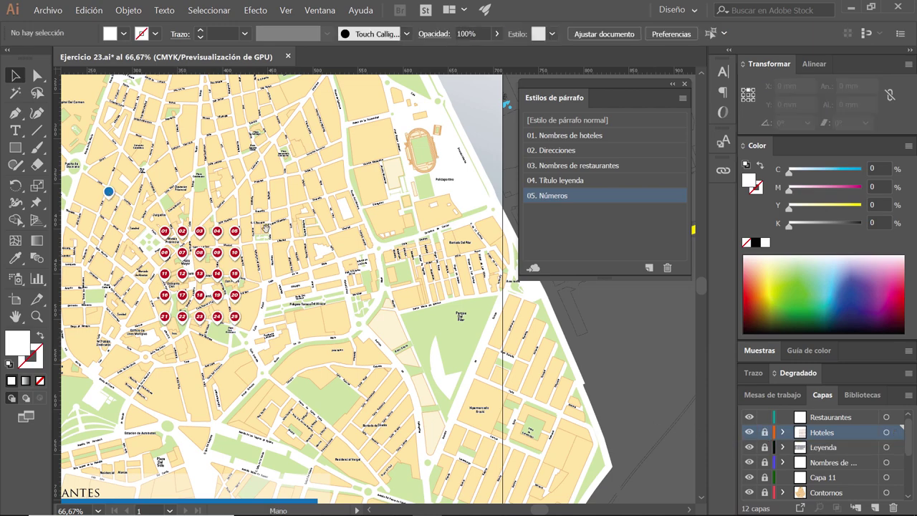
pyautogui.moveTo(302, 290)
pyautogui.mouseDown()
pyautogui.moveTo(324, 356)
pyautogui.moveTo(389, 433)
pyautogui.mouseUp()
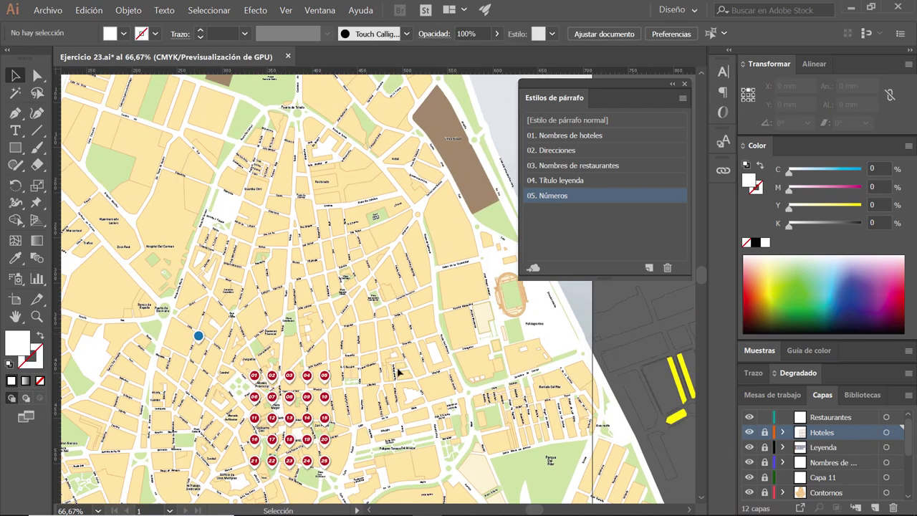
pyautogui.click(764, 433)
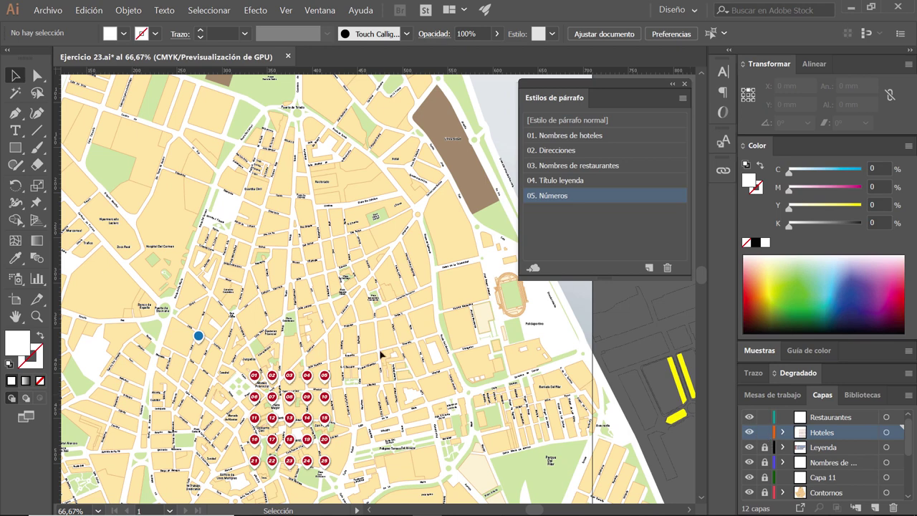
pyautogui.click(198, 337)
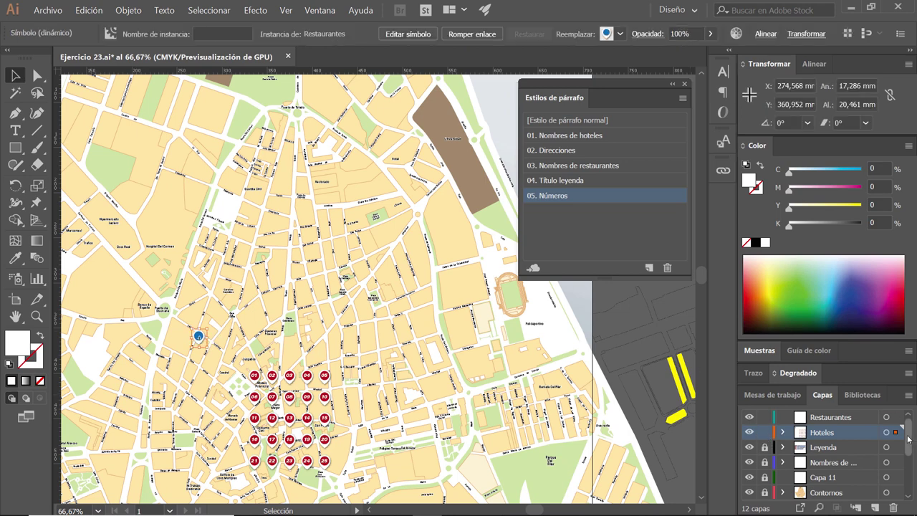
pyautogui.moveTo(896, 432); pyautogui.dragTo(897, 417)
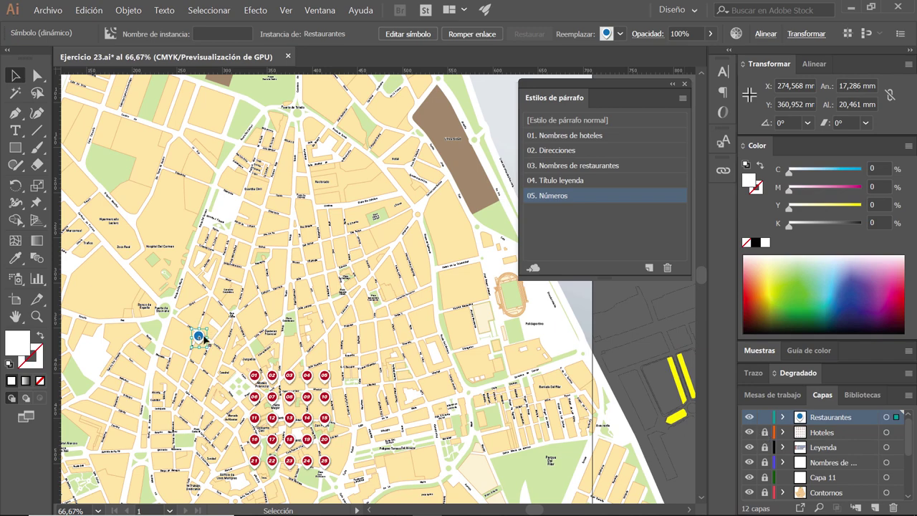
# - Position the blue pin near Calle Real, northwest of the hotel grid
pyautogui.moveTo(199, 336); pyautogui.dragTo(219, 268)
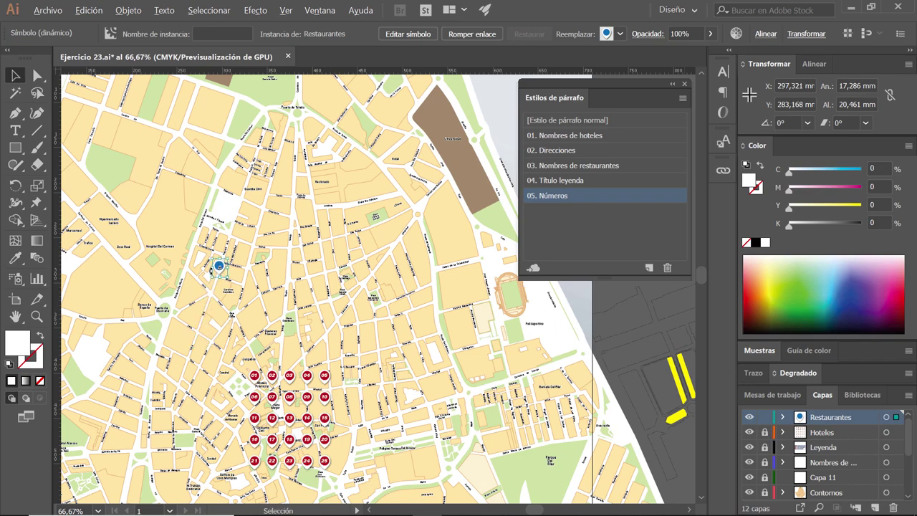
pyautogui.scroll(1, 219, 267)
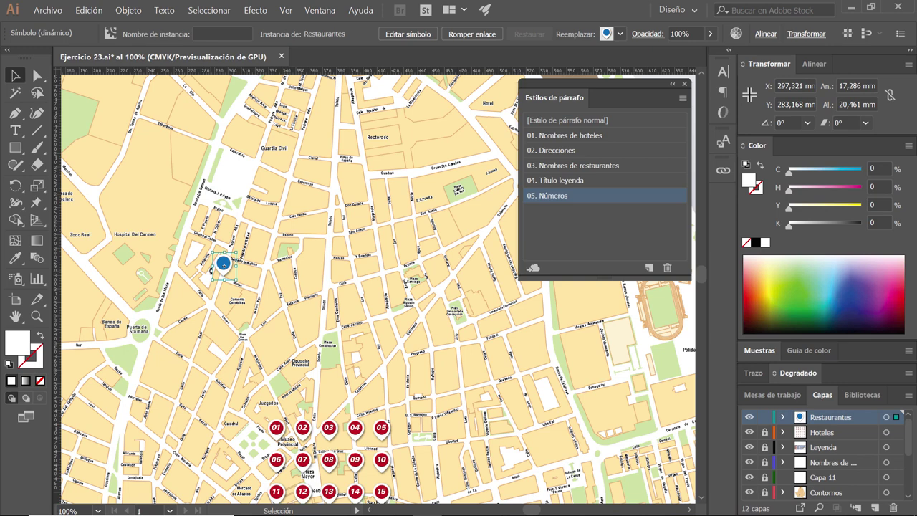
pyautogui.moveTo(223, 265); pyautogui.dragTo(193, 369)
pyautogui.scroll(1, 386, 334)
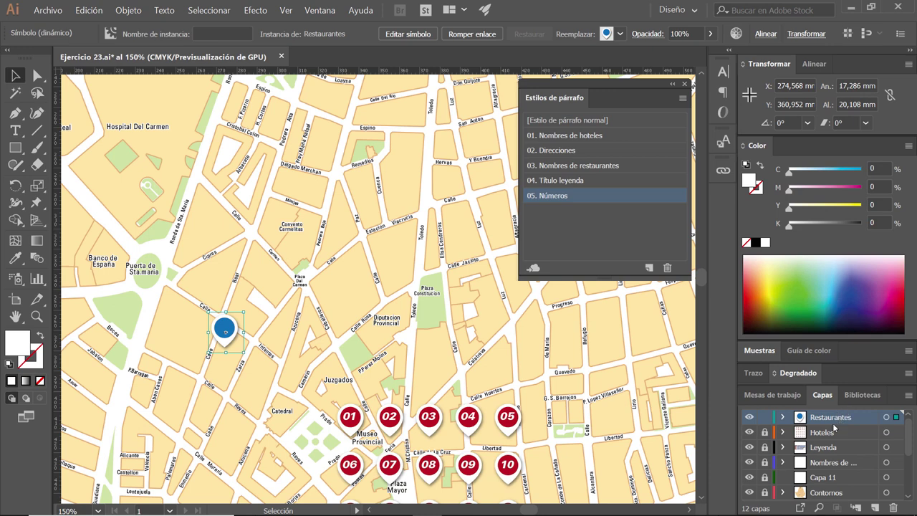
# - Copy the 01 hotel pin from the Hoteles layer and paste it in place on Restaurantes
pyautogui.click(764, 432)
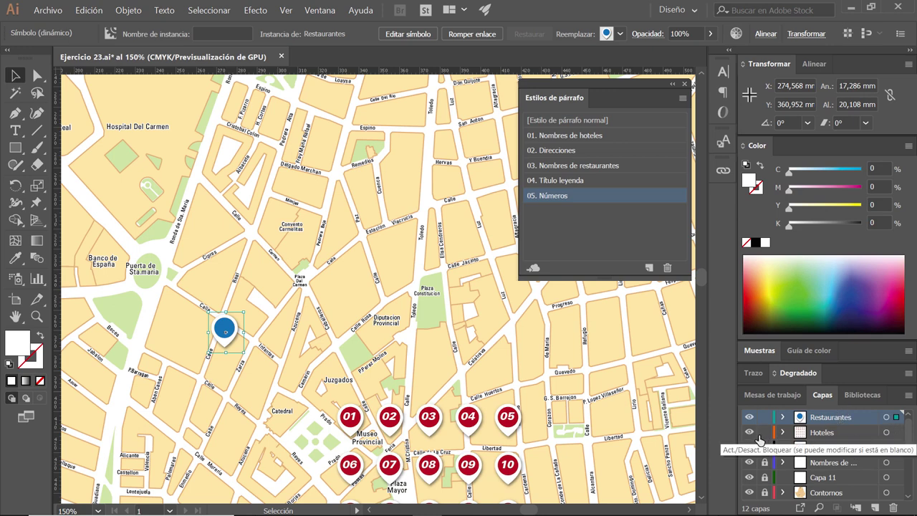
pyautogui.click(351, 423)
pyautogui.press('ctrl')
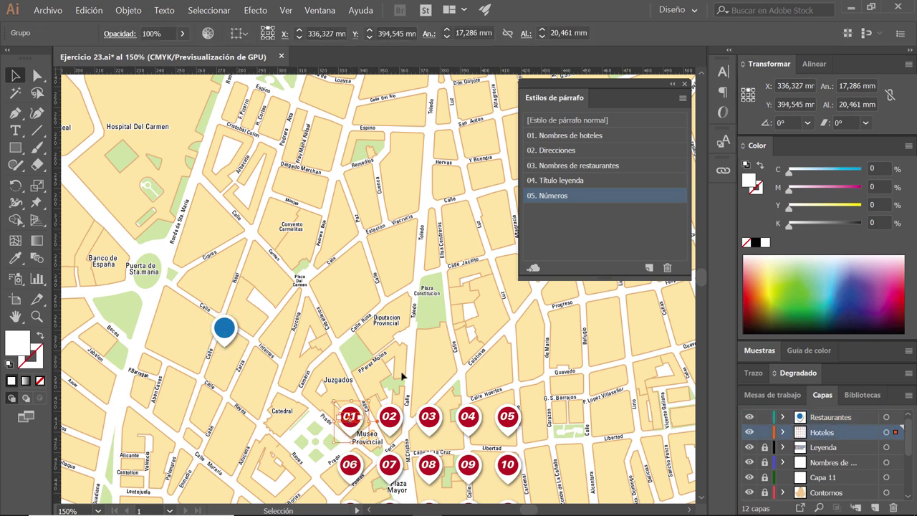
pyautogui.click(764, 432)
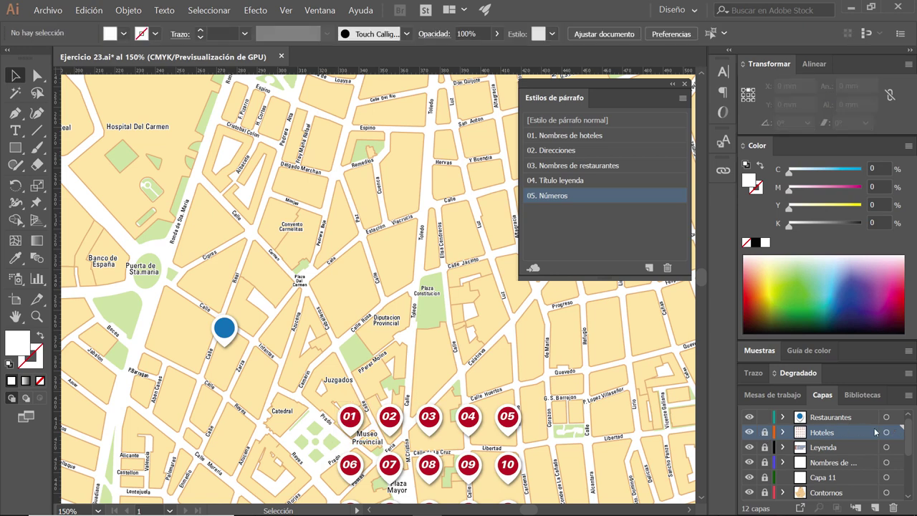
pyautogui.click(834, 419)
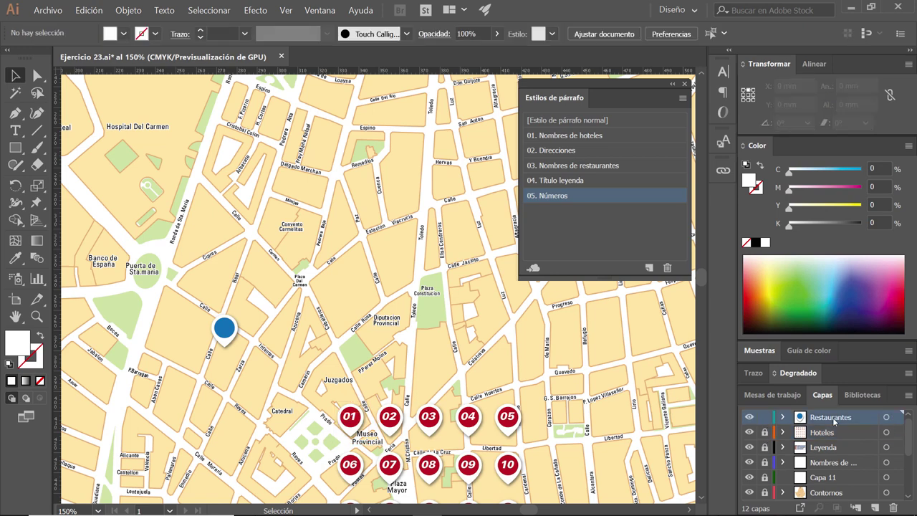
pyautogui.hotkey('ctrl', 'shift', 'v')
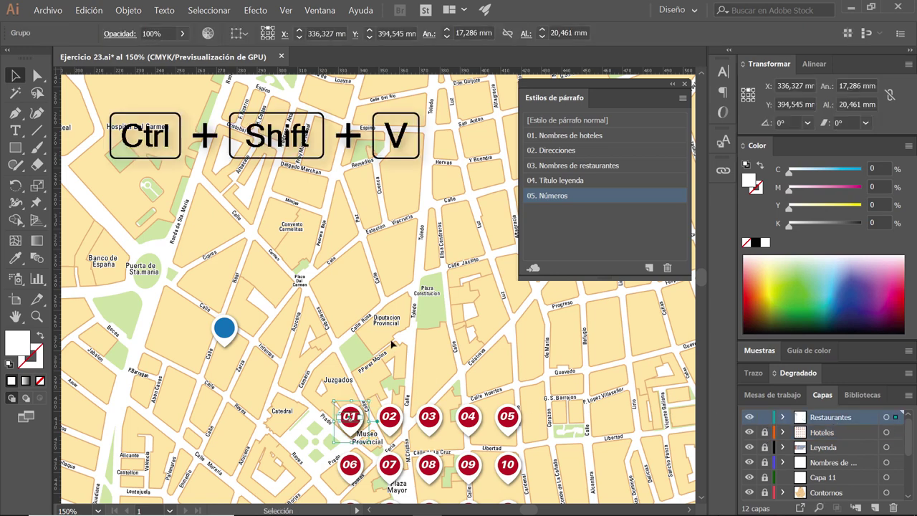
# - Move the pasted pin copy up beside Convento Carmelitas
pyautogui.moveTo(346, 413); pyautogui.dragTo(330, 324)
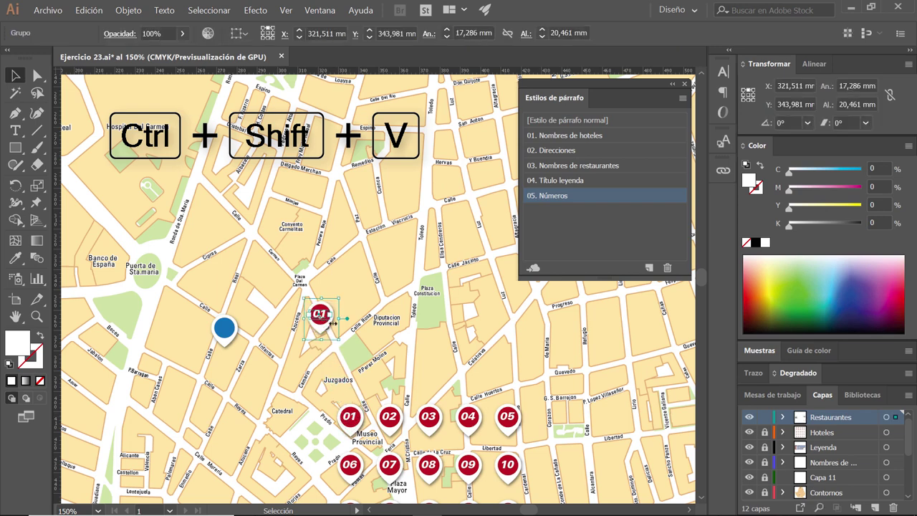
pyautogui.click(228, 334)
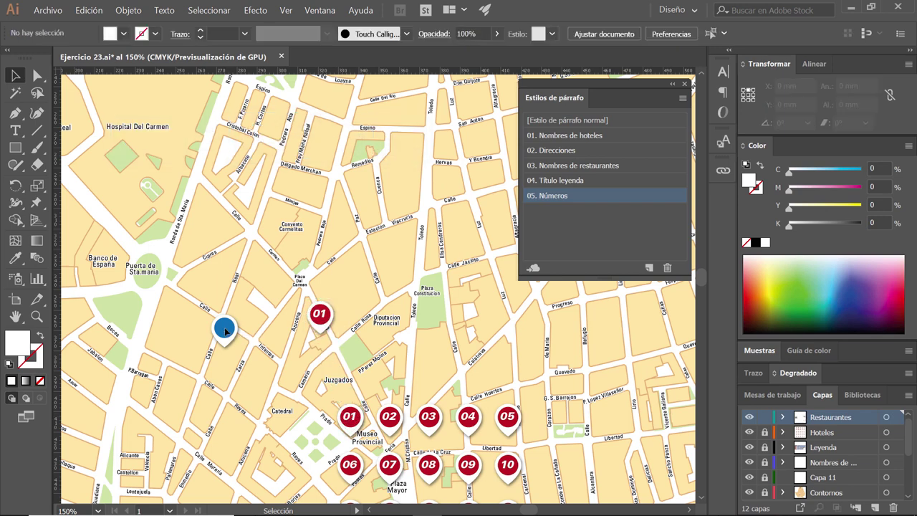
pyautogui.moveTo(320, 317); pyautogui.dragTo(262, 251)
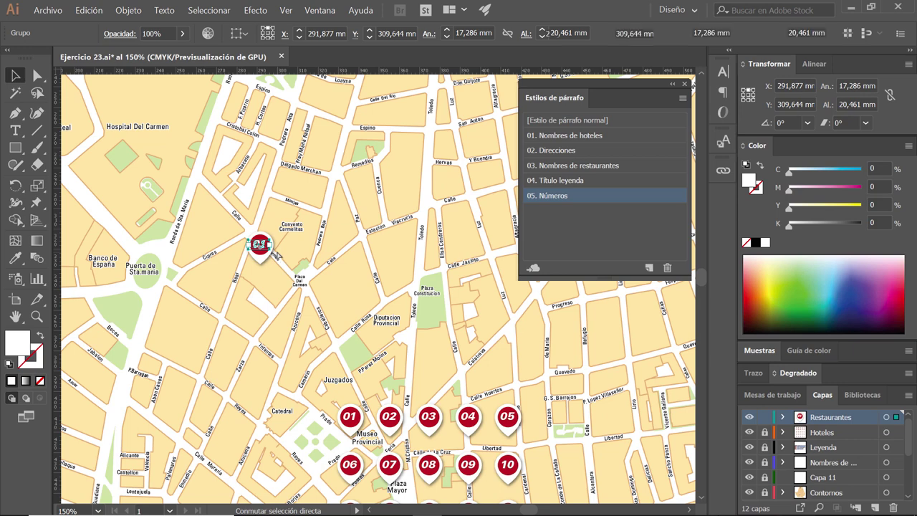
pyautogui.hotkey('ctrl', 'shift', 'g')
pyautogui.click(284, 233)
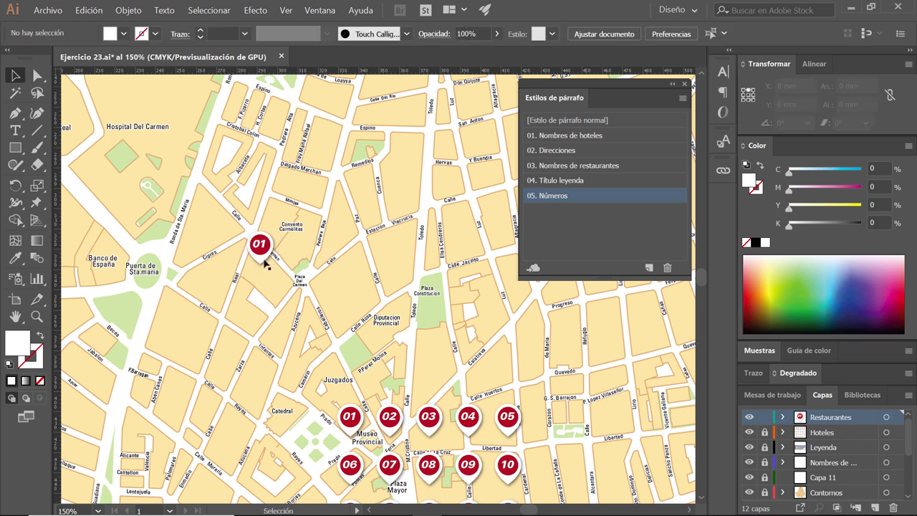
pyautogui.click(268, 262)
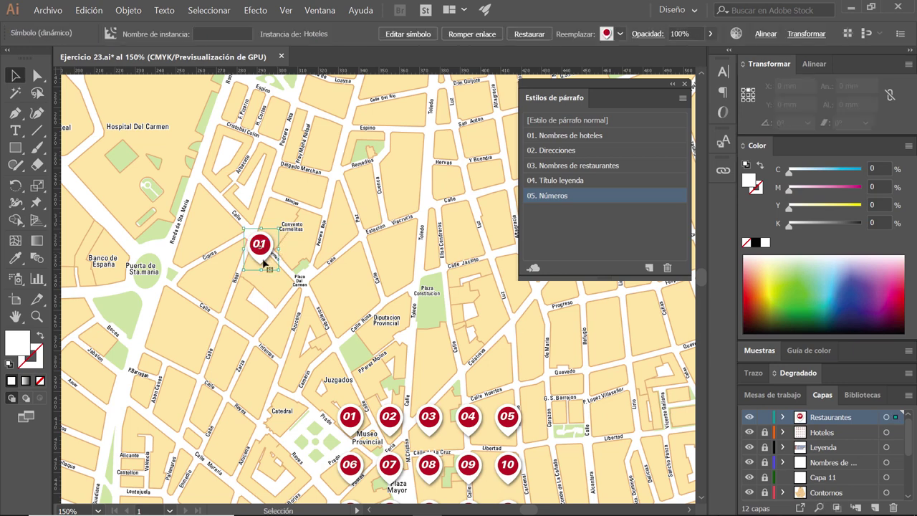
# - Break the pin copy's link to its symbol and clear the selection
pyautogui.click(472, 36)
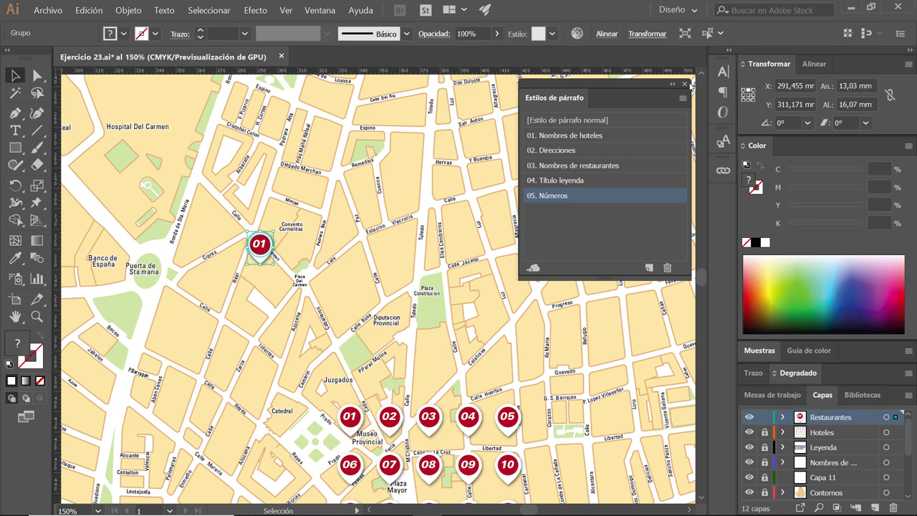
pyautogui.click(686, 84)
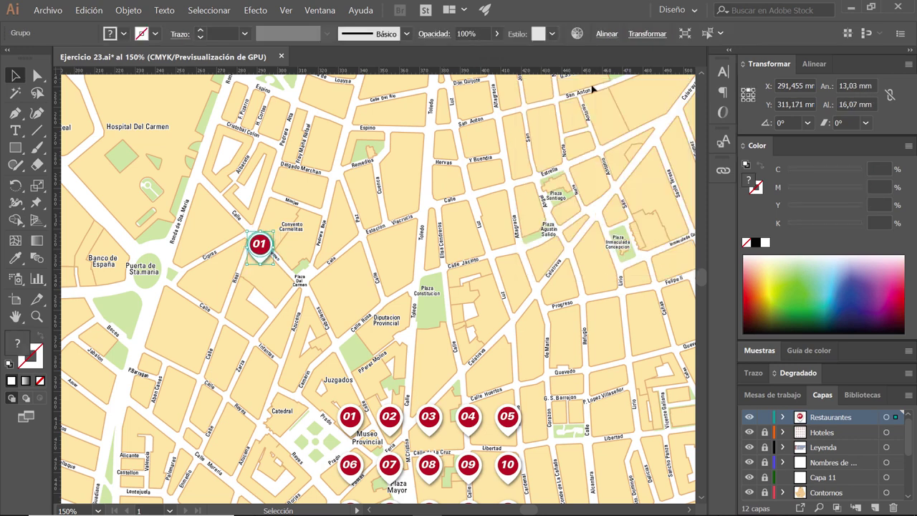
pyautogui.click(420, 144)
pyautogui.click(321, 11)
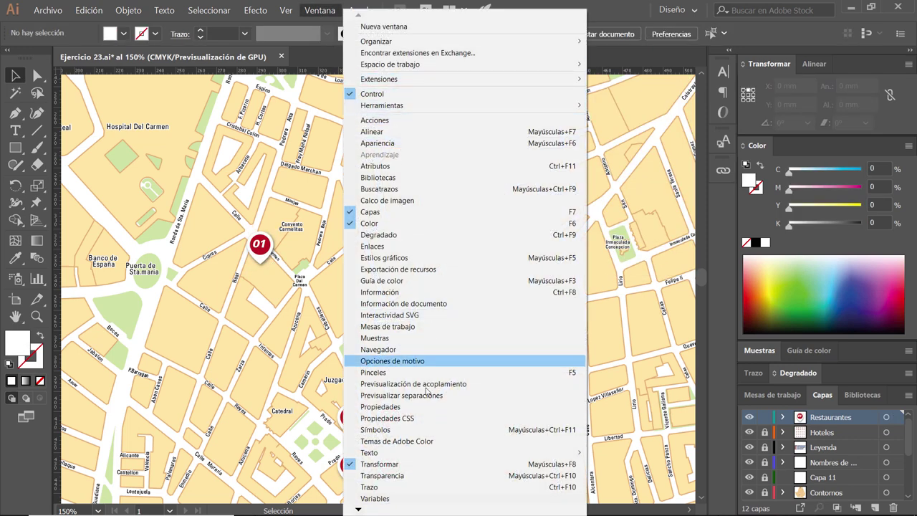
# - Show the Symbols panel and zoom in on the selected 01 pin copy
pyautogui.click(424, 430)
pyautogui.click(589, 149)
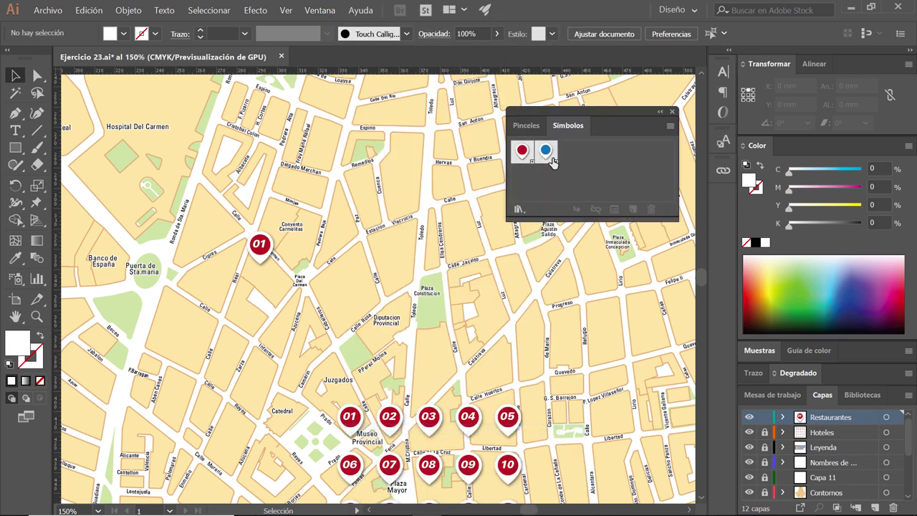
pyautogui.click(267, 247)
pyautogui.hotkey('ctrl', '+')
pyautogui.hotkey('ctrl', '+')
pyautogui.hotkey('ctrl', '+')
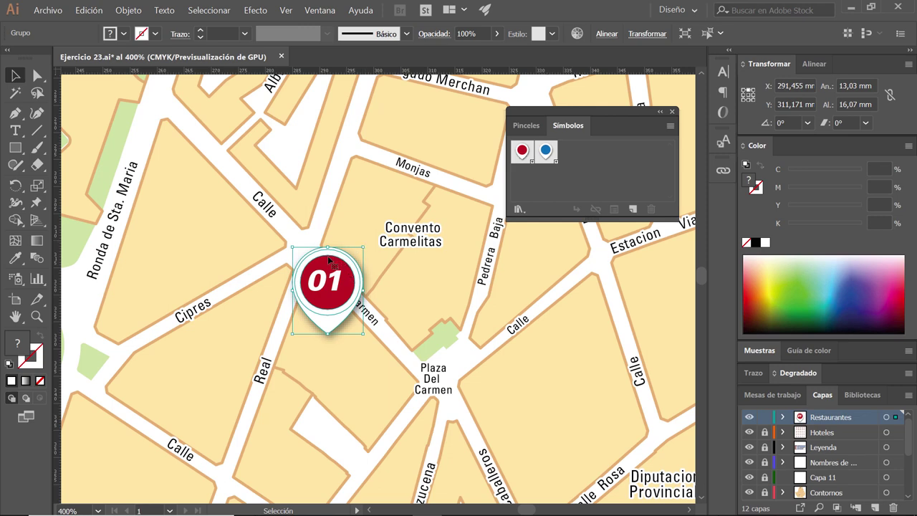
# - Isolate the pin's circle, fill it with the blue swatch, and exit isolation mode
pyautogui.doubleClick(328, 256)
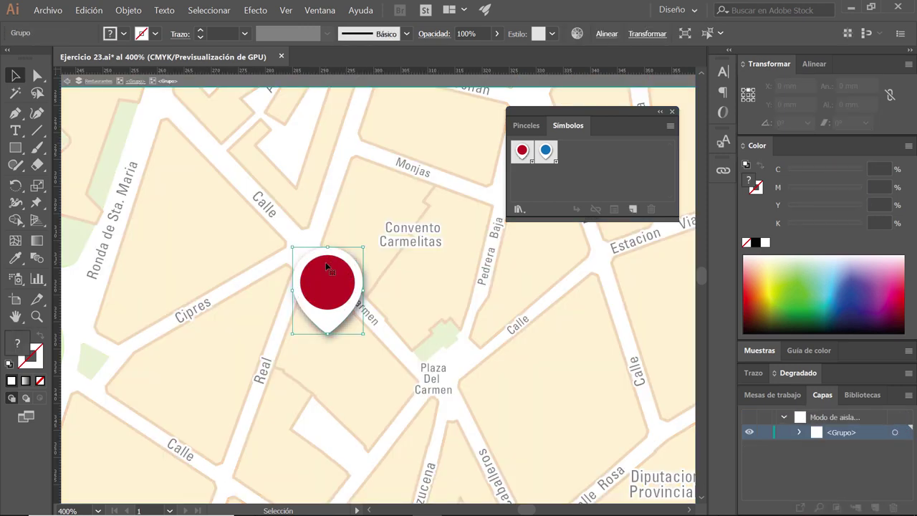
pyautogui.click(324, 263)
pyautogui.click(325, 262)
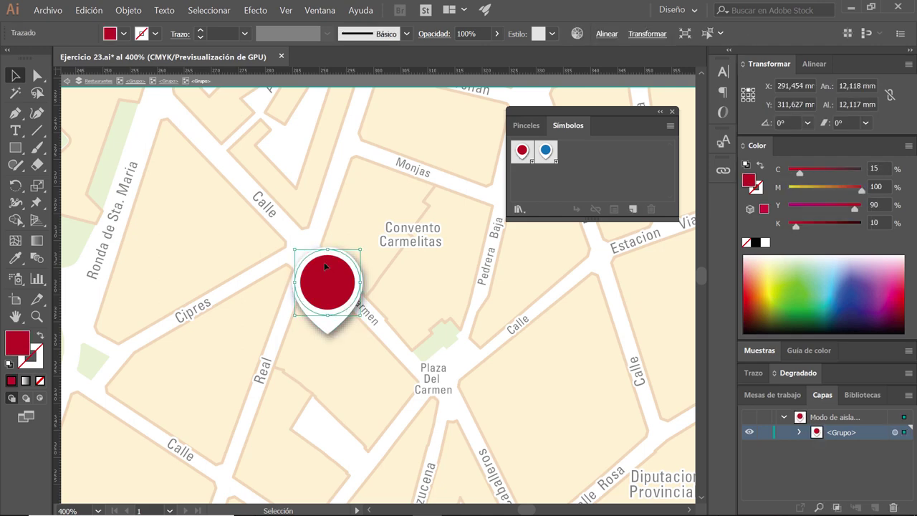
pyautogui.doubleClick(323, 262)
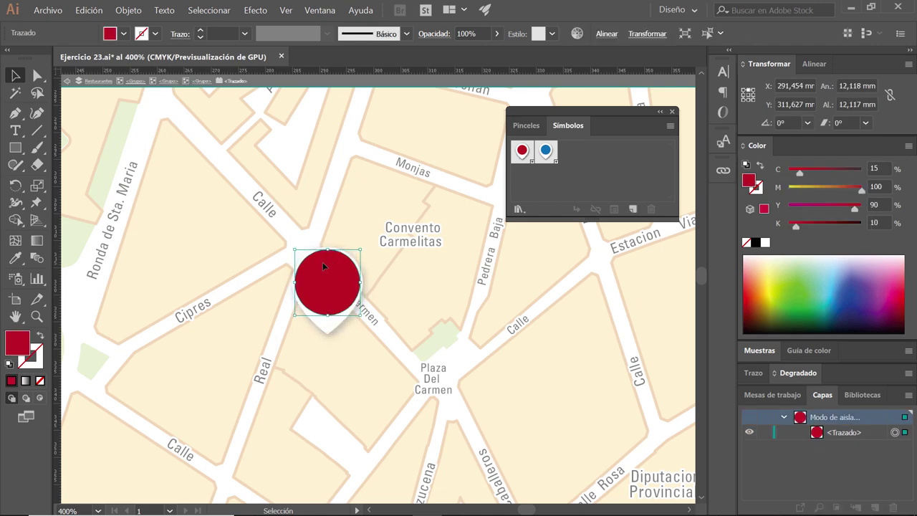
pyautogui.click(124, 33)
pyautogui.click(111, 70)
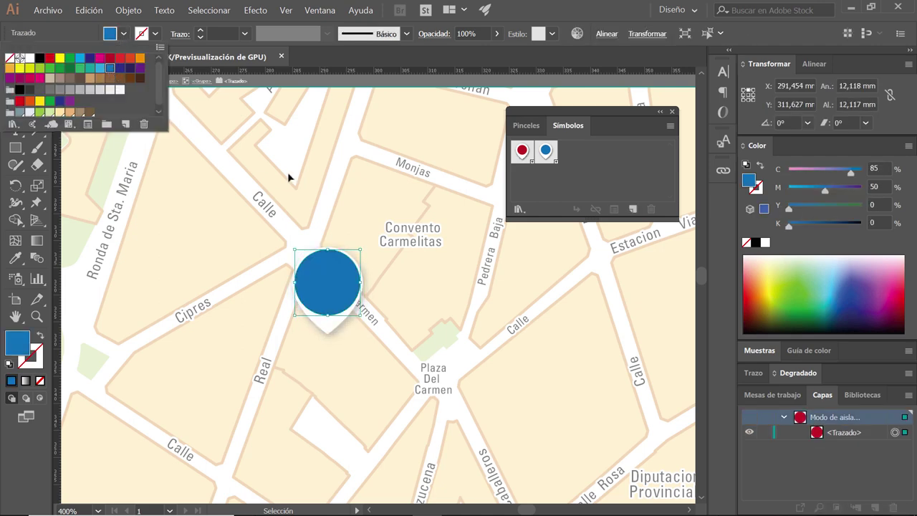
pyautogui.click(339, 194)
pyautogui.doubleClick(341, 193)
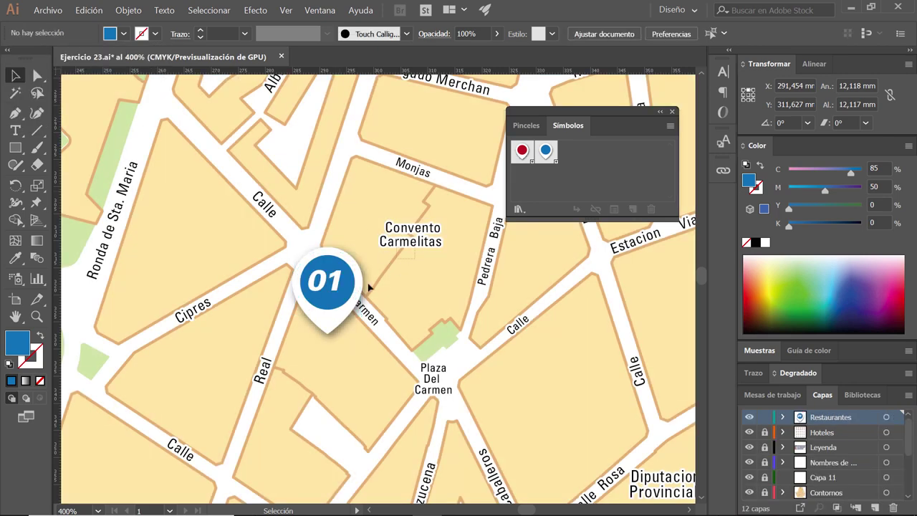
# - Alt-drag the blue pin onto the blue symbol to redefine it as Restaurantes
pyautogui.moveTo(415, 239); pyautogui.dragTo(259, 351)
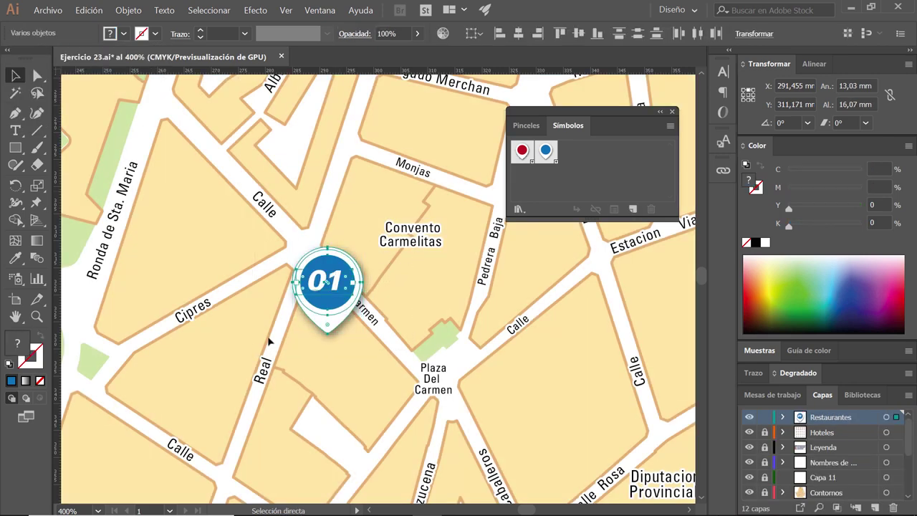
pyautogui.click(371, 221)
pyautogui.click(320, 320)
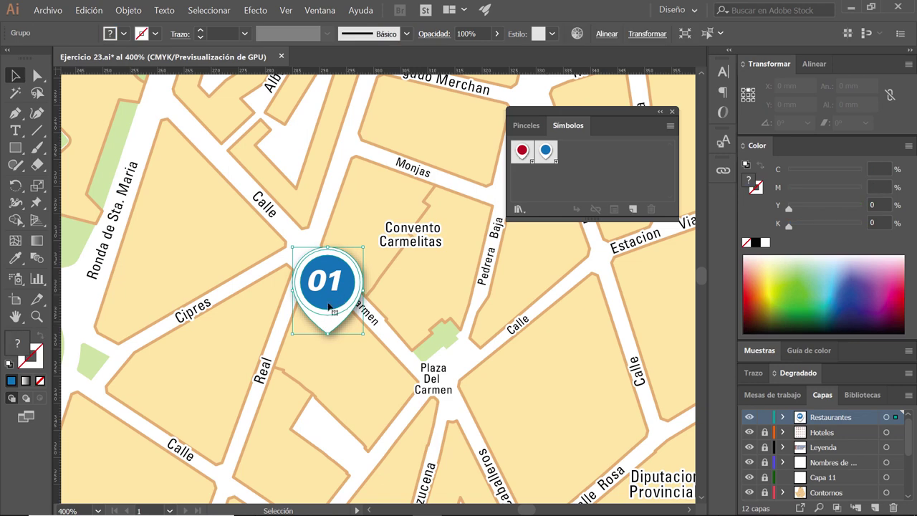
pyautogui.moveTo(324, 320); pyautogui.dragTo(548, 159)
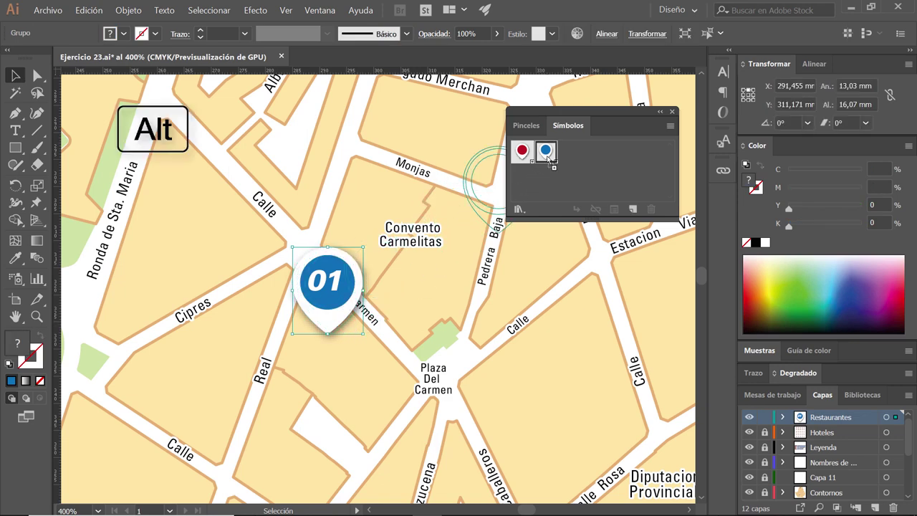
pyautogui.moveTo(548, 159); pyautogui.dragTo(547, 156)
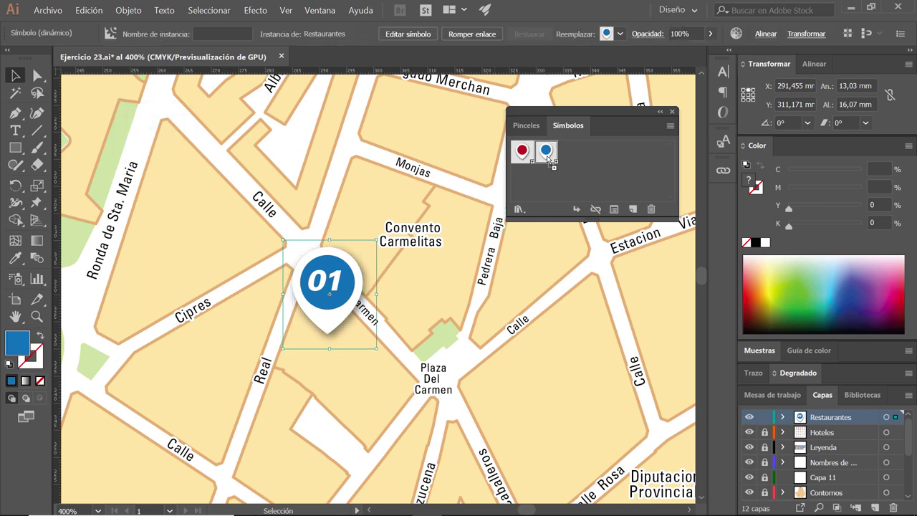
pyautogui.click(403, 295)
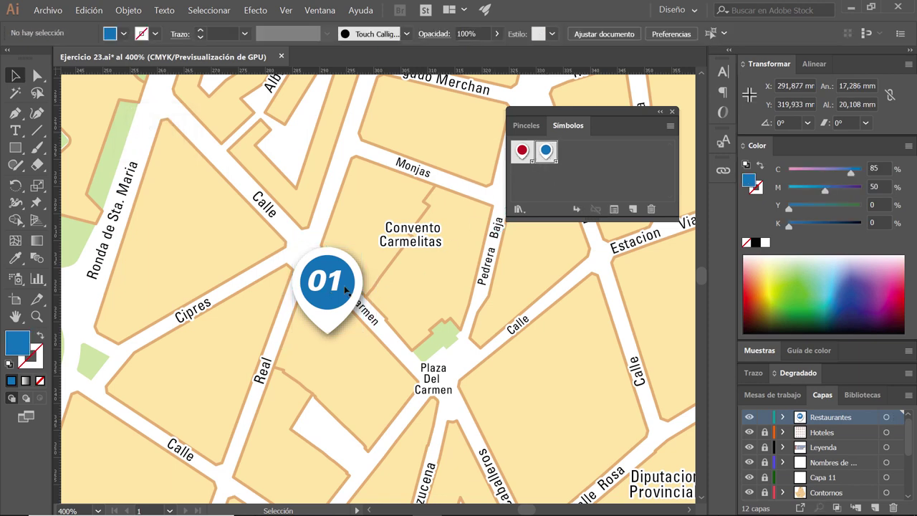
# - Select the symbol instance's circle and 01 text with Direct Selection
pyautogui.click(332, 324)
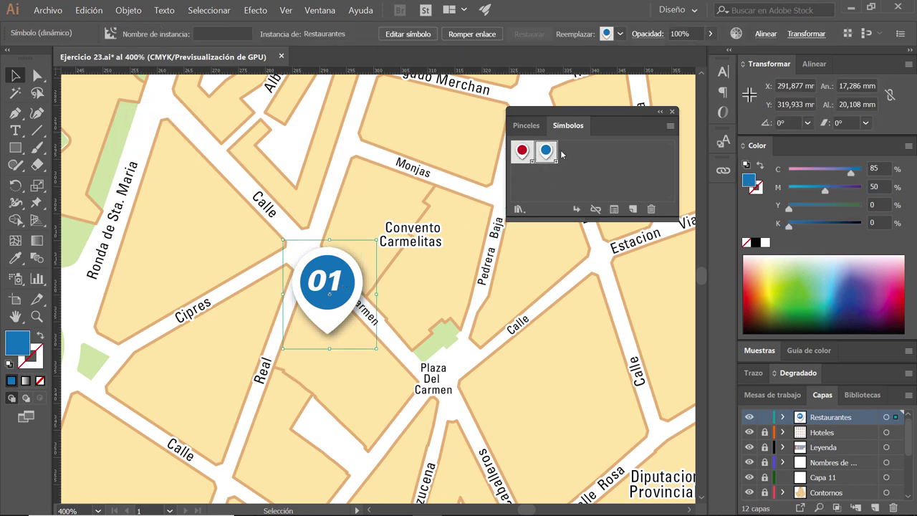
pyautogui.doubleClick(329, 287)
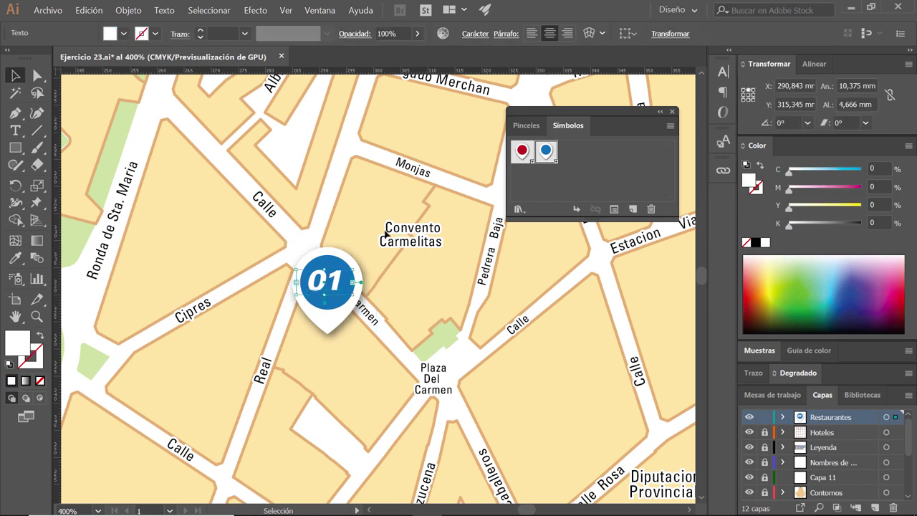
pyautogui.press('a')
pyautogui.moveTo(283, 238); pyautogui.dragTo(383, 343)
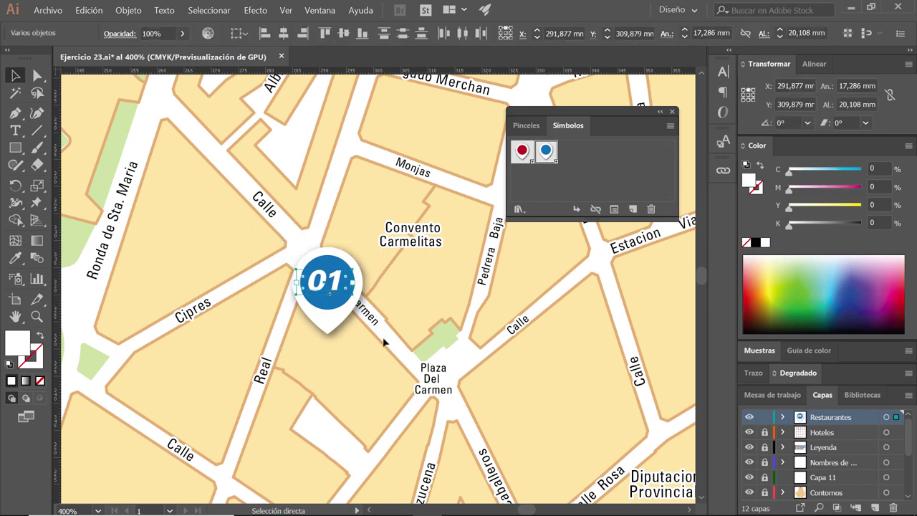
pyautogui.press('v')
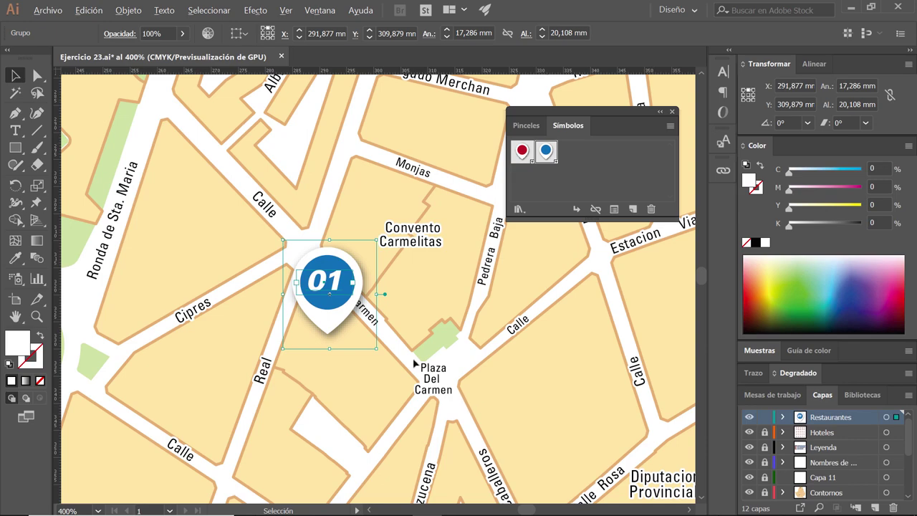
pyautogui.scroll(-2, 416, 364)
pyautogui.scroll(-1, 421, 367)
# - Move the blue pin onto a street and repeat Transform Again to build a row
pyautogui.moveTo(472, 391)
pyautogui.mouseDown()
pyautogui.moveTo(436, 363)
pyautogui.moveTo(391, 360)
pyautogui.moveTo(393, 370)
pyautogui.mouseUp()
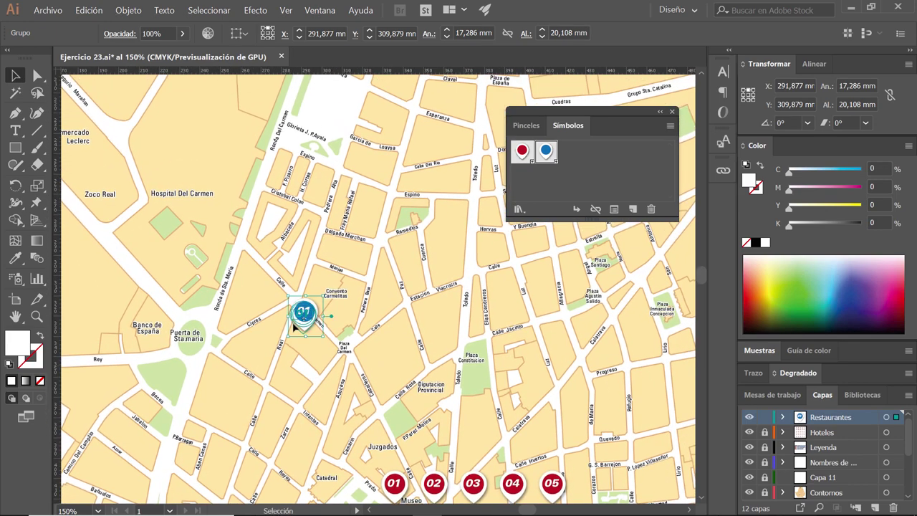
pyautogui.moveTo(301, 316)
pyautogui.mouseDown()
pyautogui.moveTo(252, 403)
pyautogui.moveTo(295, 405)
pyautogui.mouseUp()
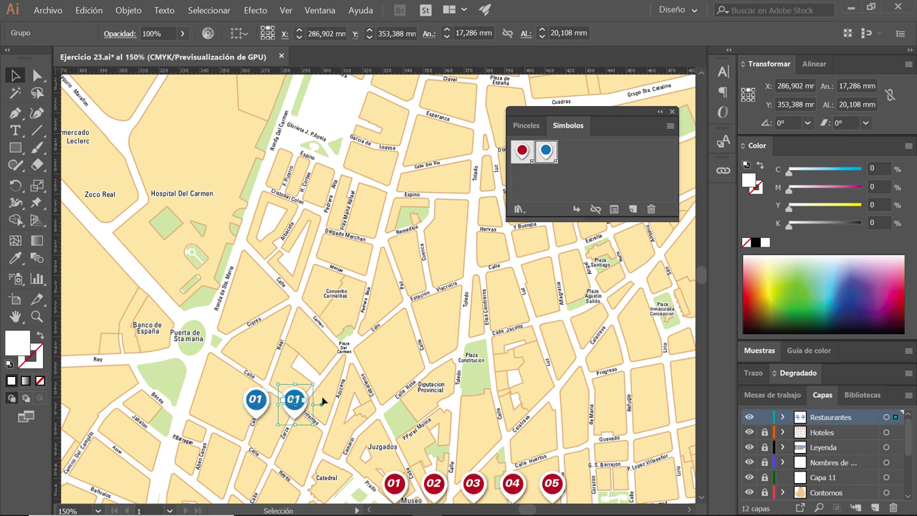
pyautogui.hotkey('ctrl', 'd')
pyautogui.hotkey('ctrl', 'd')
pyautogui.hotkey('ctrl', 'd')
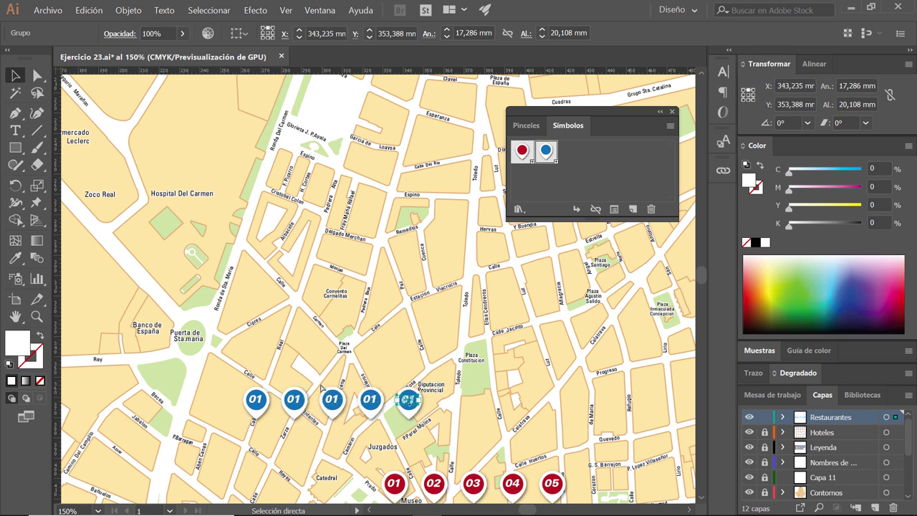
pyautogui.hotkey('ctrl', 'd')
pyautogui.hotkey('ctrl', 'd')
pyautogui.hotkey('ctrl', 'd')
pyautogui.hotkey('ctrl', 'd')
pyautogui.hotkey('ctrl', 'd')
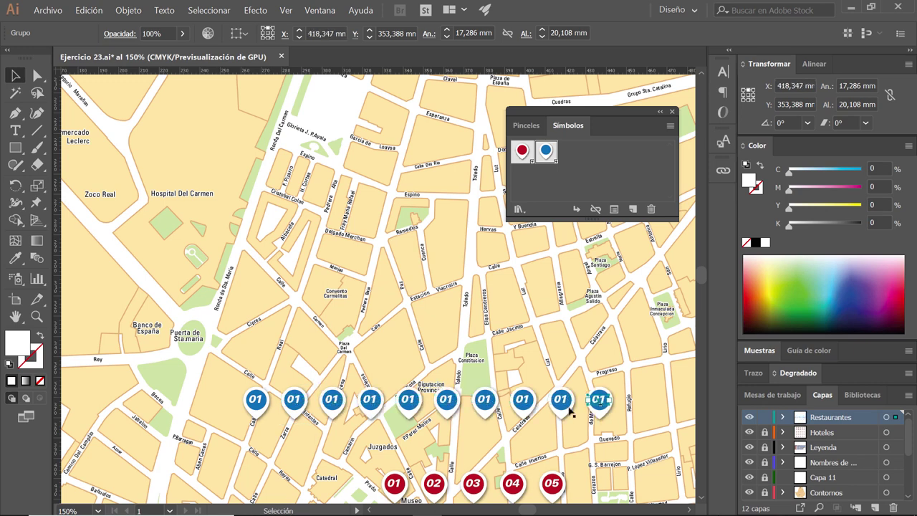
pyautogui.hotkey('ctrl', 'd')
# - Duplicate the ten-pin row upward and repeat to stack more rows of pins
pyautogui.hotkey('ctrl', 'a')
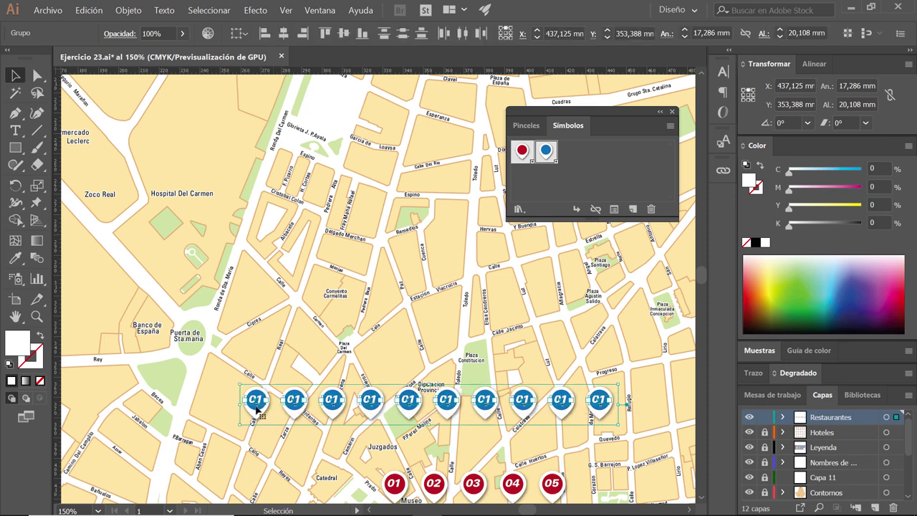
pyautogui.moveTo(261, 399); pyautogui.dragTo(260, 349)
pyautogui.hotkey('ctrl', 'd')
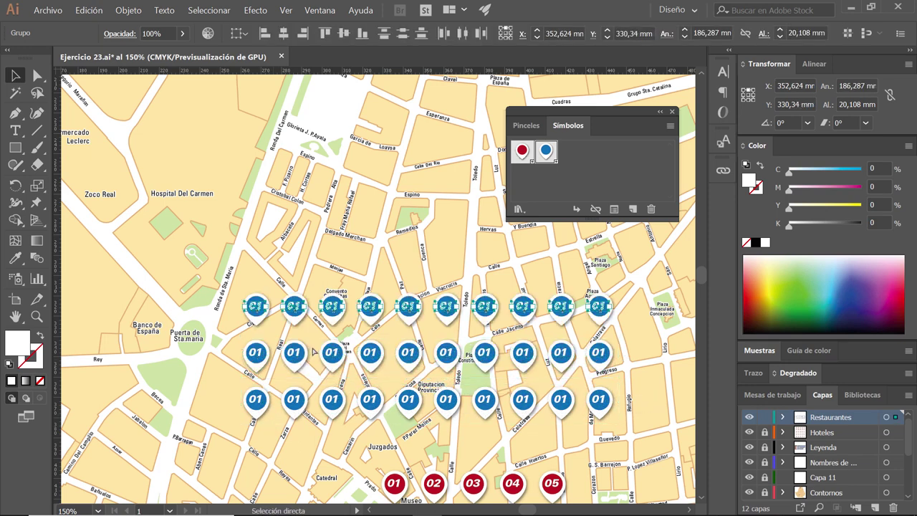
pyautogui.hotkey('ctrl', 'd')
pyautogui.hotkey('ctrl', 'd')
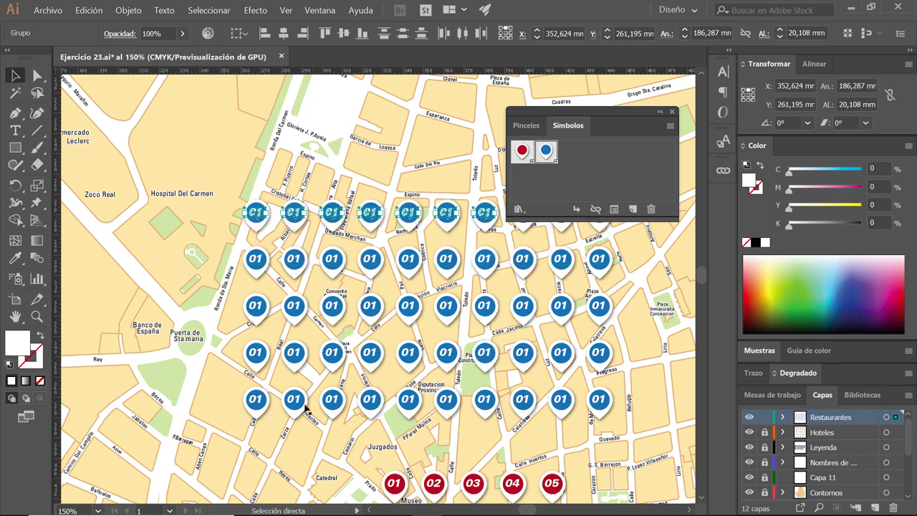
# - Move the pin grid up and the three-pin row below it, then zoom out
pyautogui.press('v')
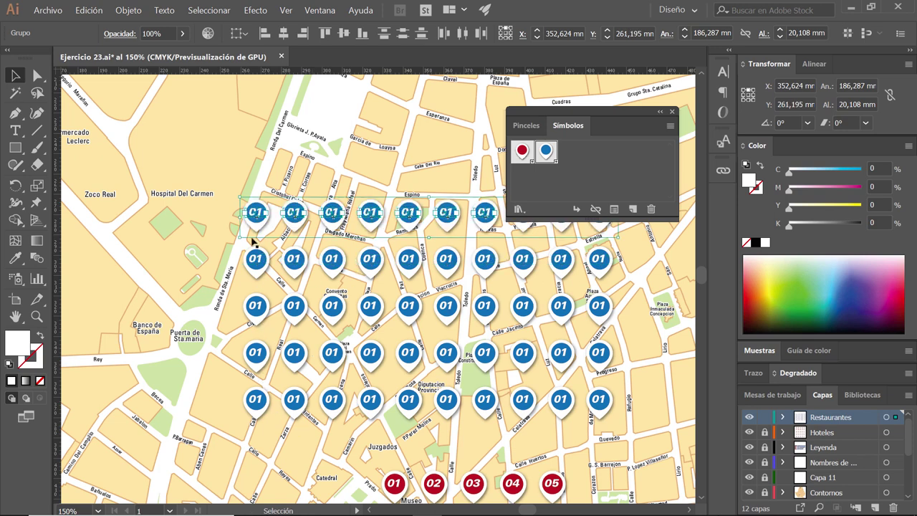
pyautogui.moveTo(204, 217)
pyautogui.mouseDown()
pyautogui.moveTo(599, 406)
pyautogui.moveTo(599, 335)
pyautogui.mouseUp()
pyautogui.click(313, 387)
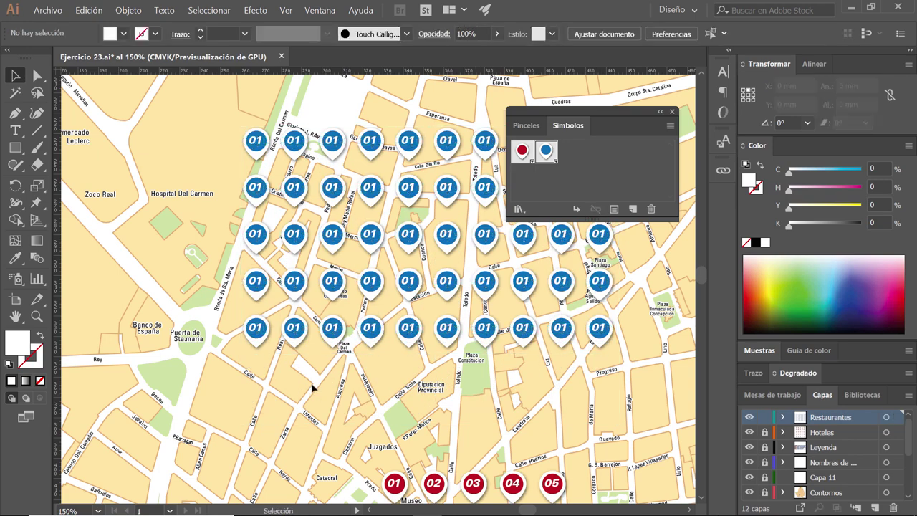
pyautogui.click(333, 331)
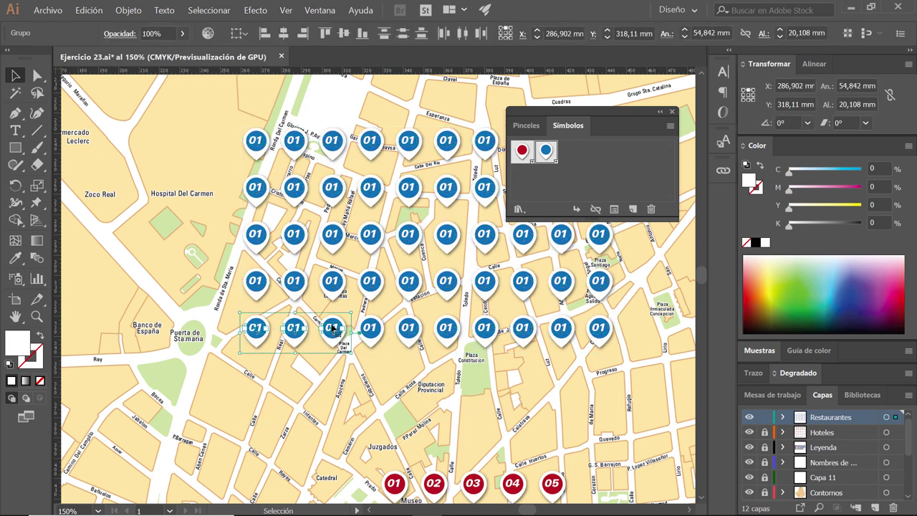
pyautogui.moveTo(331, 328); pyautogui.dragTo(332, 374)
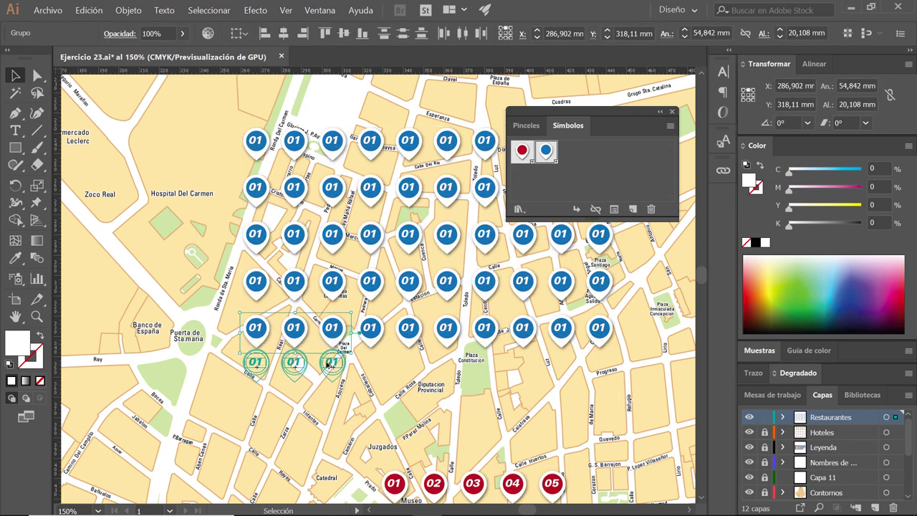
pyautogui.click(421, 378)
pyautogui.scroll(5, 302, 257)
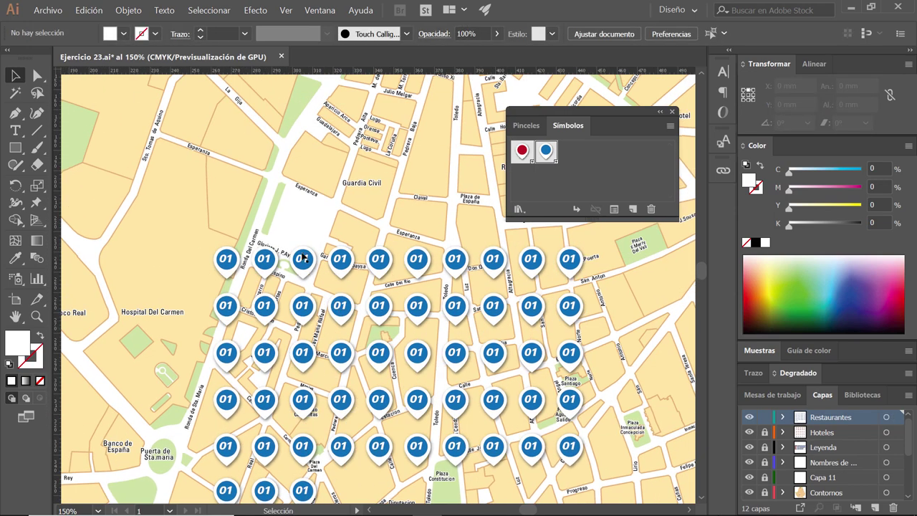
pyautogui.hotkey('ctrl', '-')
pyautogui.hotkey('ctrl', '-')
pyautogui.scroll(3, 378, 300)
pyautogui.scroll(3, 379, 300)
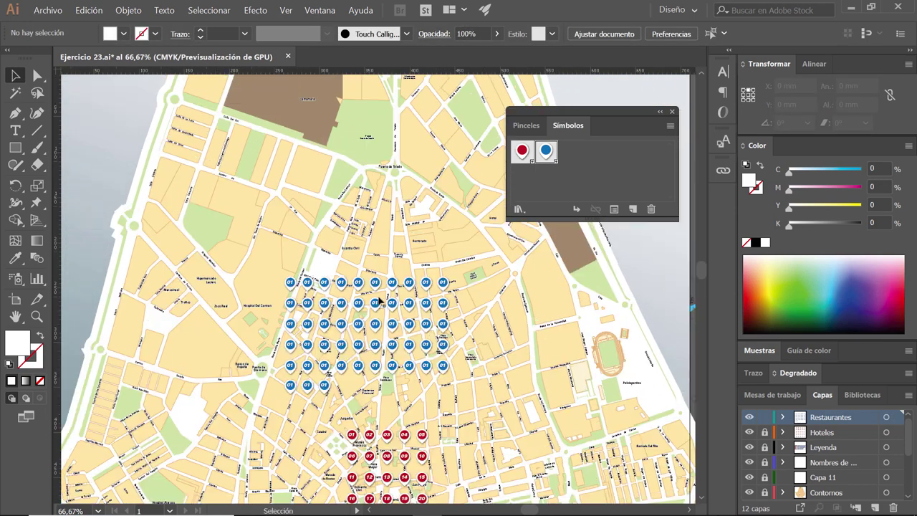
pyautogui.press('alt')
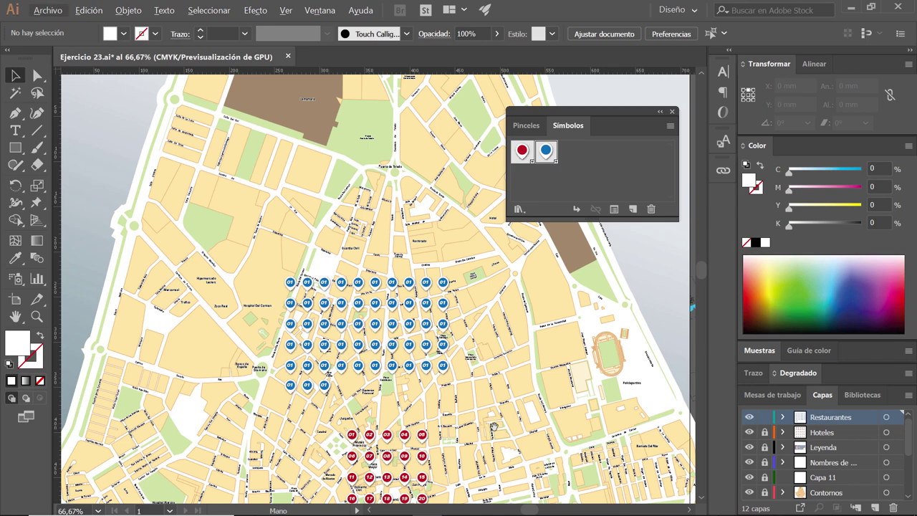
# - Zoom in on the pin grid and switch to the Type tool
pyautogui.hotkey('ctrl', '+')
pyautogui.scroll(2, 288, 235)
pyautogui.hscroll(-3, 287, 232)
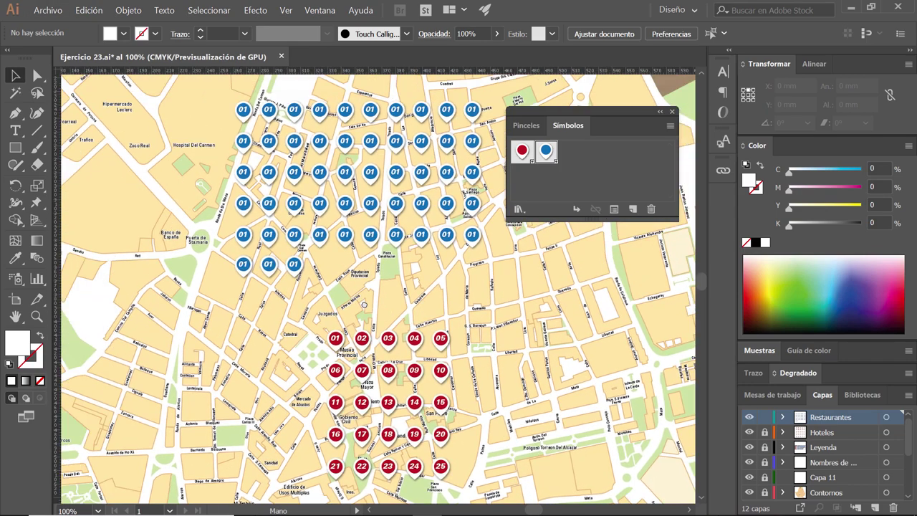
pyautogui.scroll(3, 283, 228)
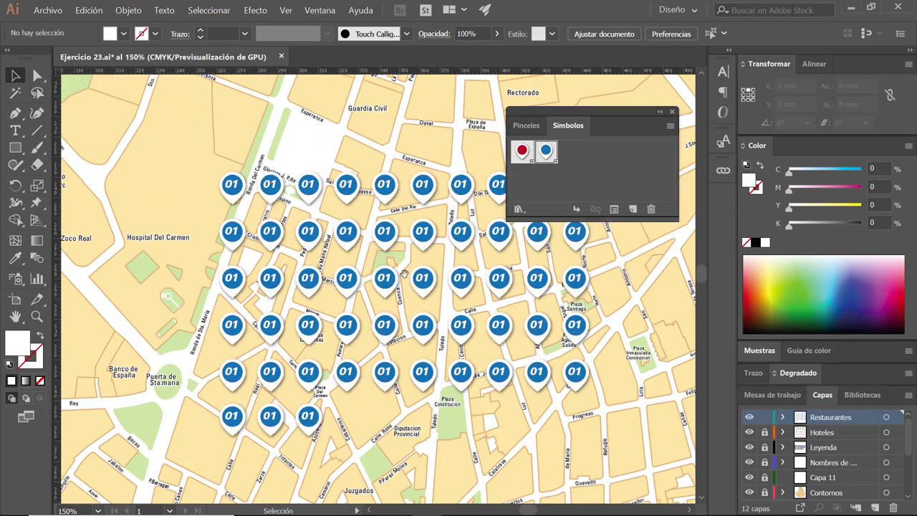
pyautogui.hotkey('ctrl', '+')
pyautogui.press('t')
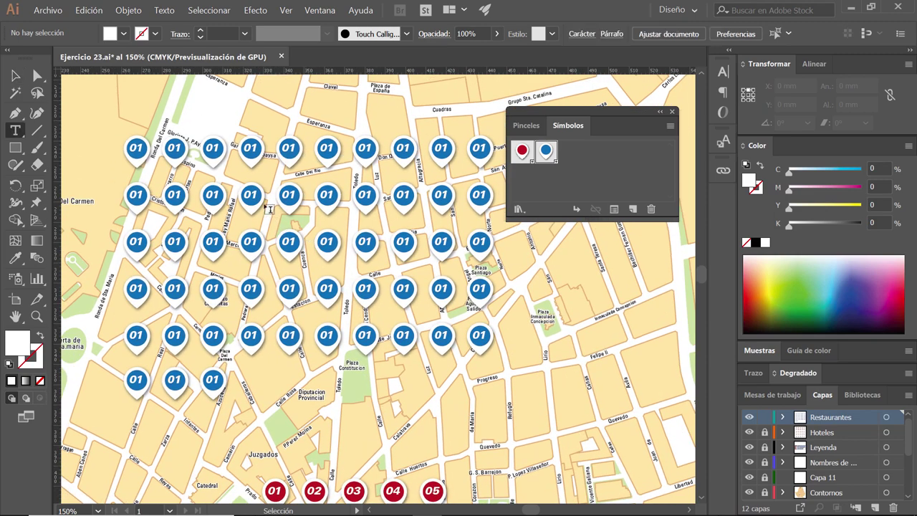
# - Renumber the top row of pins sequentially up to 10
pyautogui.click(174, 148)
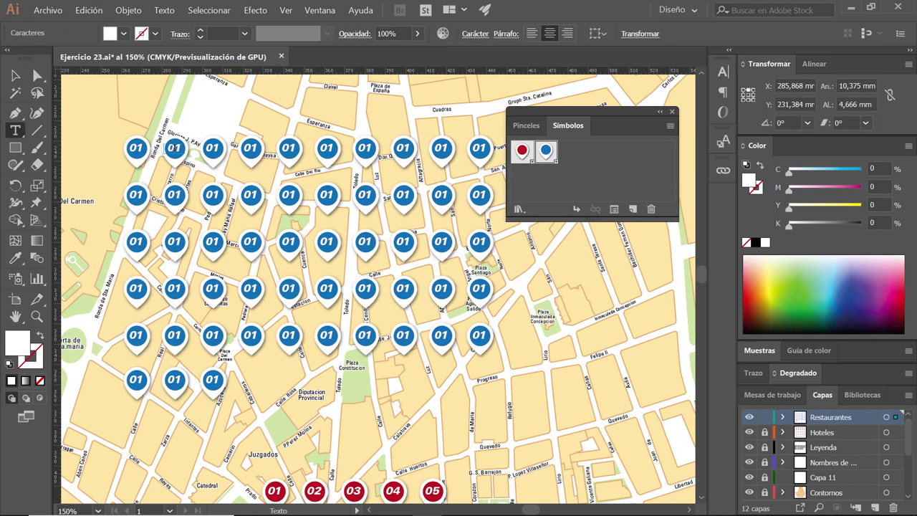
pyautogui.write('02')
pyautogui.doubleClick(250, 149)
pyautogui.doubleClick(288, 148)
pyautogui.write('05')
pyautogui.doubleClick(327, 148)
pyautogui.write('06')
pyautogui.doubleClick(366, 148)
pyautogui.write('07')
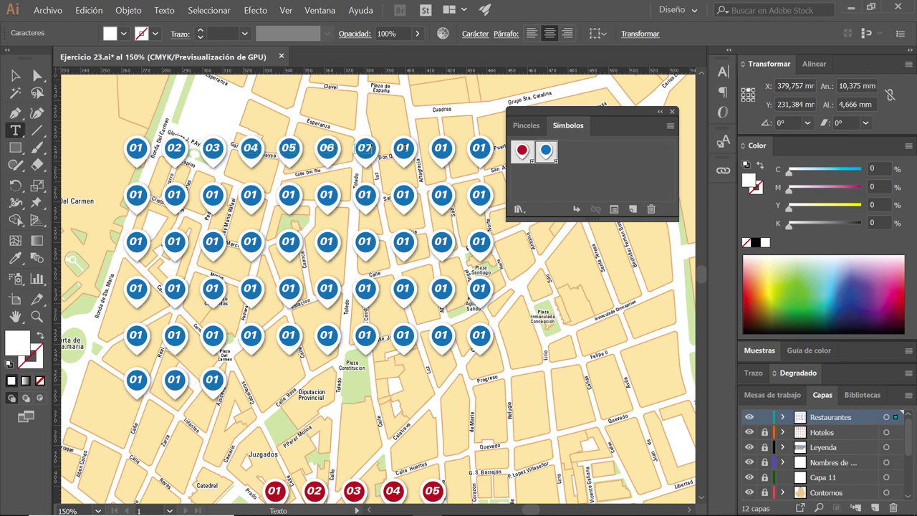
pyautogui.doubleClick(441, 148)
pyautogui.write('09')
pyautogui.doubleClick(480, 148)
pyautogui.write('10')
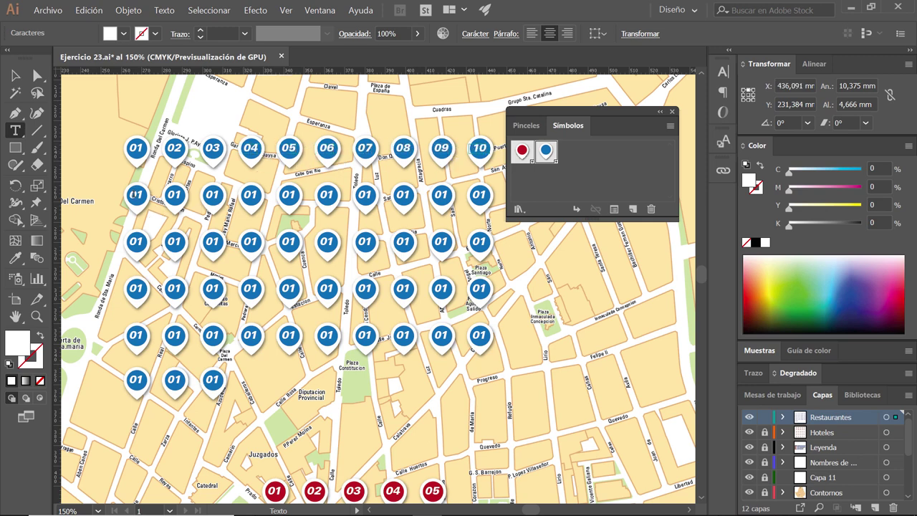
# - Renumber the second row of pins starting at 11
pyautogui.doubleClick(136, 194)
pyautogui.write('11')
pyautogui.doubleClick(174, 194)
pyautogui.write('12')
pyautogui.doubleClick(212, 194)
pyautogui.write('13')
pyautogui.doubleClick(250, 194)
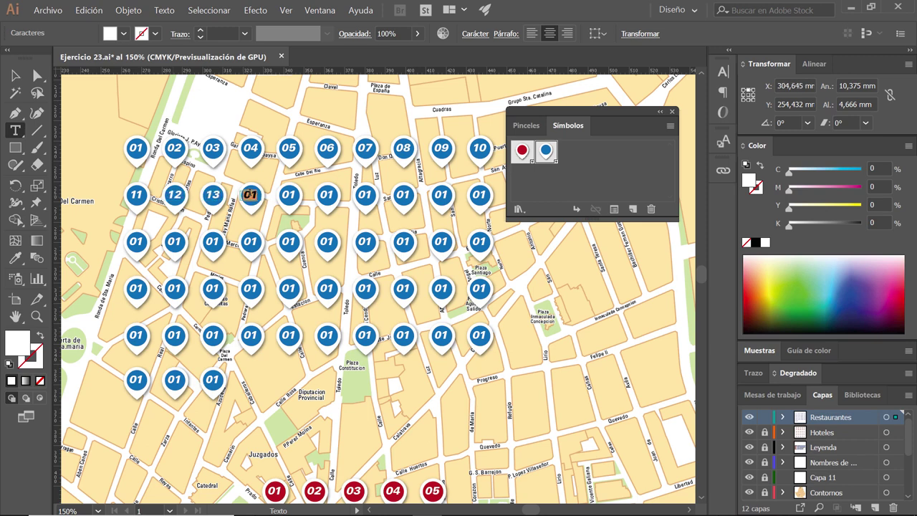
pyautogui.write('14')
pyautogui.doubleClick(327, 194)
pyautogui.write('16')
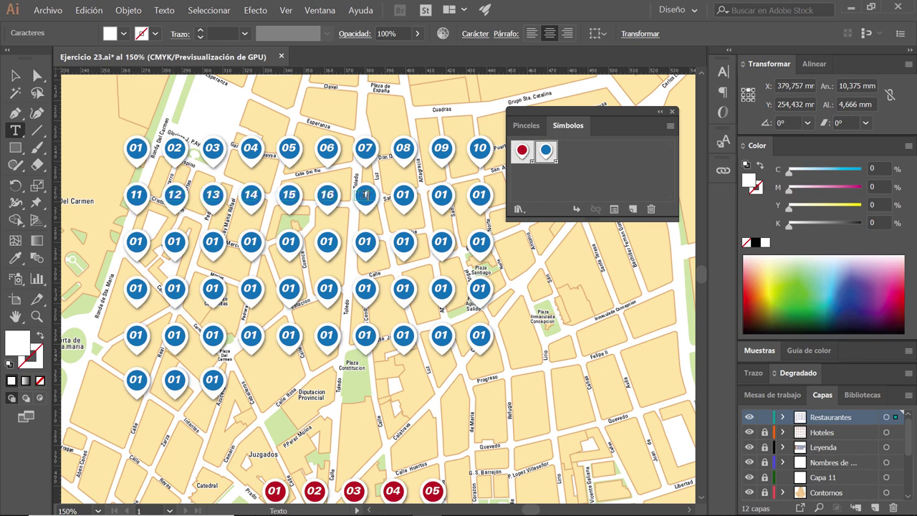
pyautogui.doubleClick(439, 194)
pyautogui.write('19')
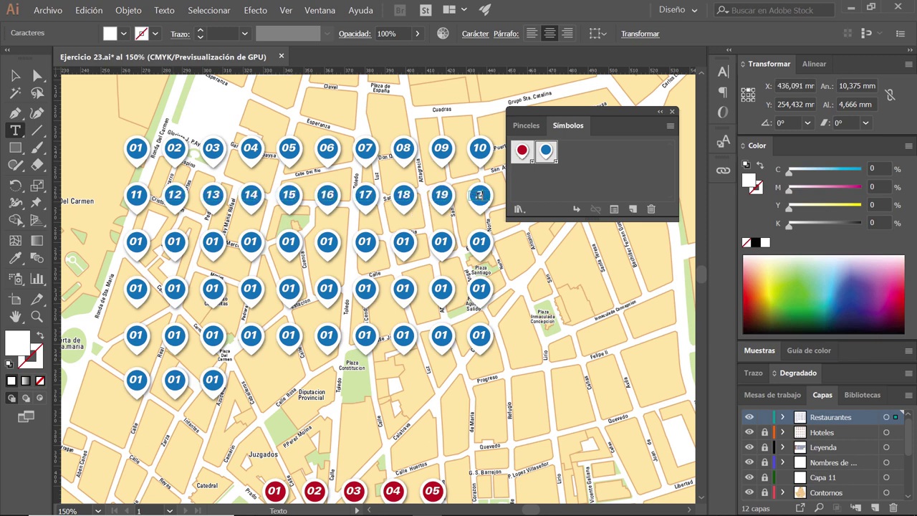
pyautogui.write('21')
# - Renumber the third row of pins up to 30
pyautogui.doubleClick(175, 241)
pyautogui.doubleClick(212, 242)
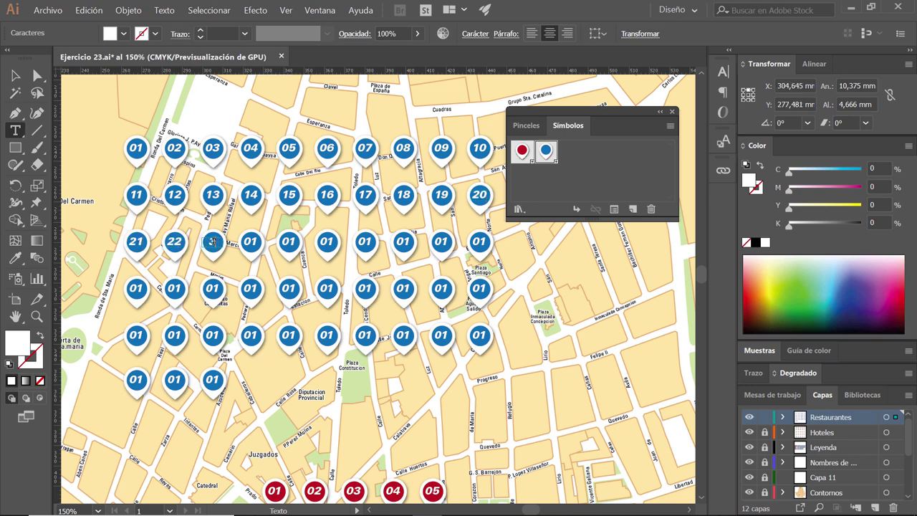
pyautogui.write('23')
pyautogui.doubleClick(250, 242)
pyautogui.write('225')
pyautogui.doubleClick(326, 241)
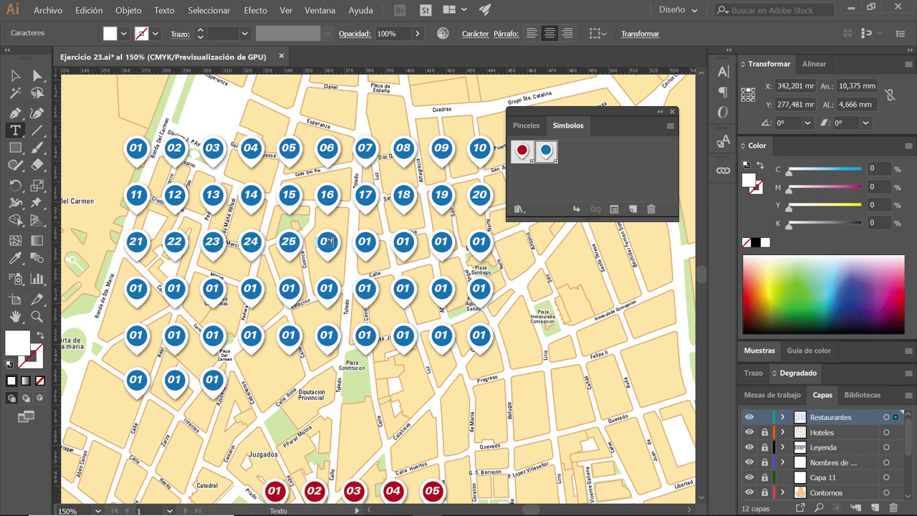
pyautogui.write('26')
pyautogui.doubleClick(364, 242)
pyautogui.write('27')
pyautogui.doubleClick(480, 242)
pyautogui.write('30')
# - Renumber the fourth row of pins from 31 to 40
pyautogui.doubleClick(136, 288)
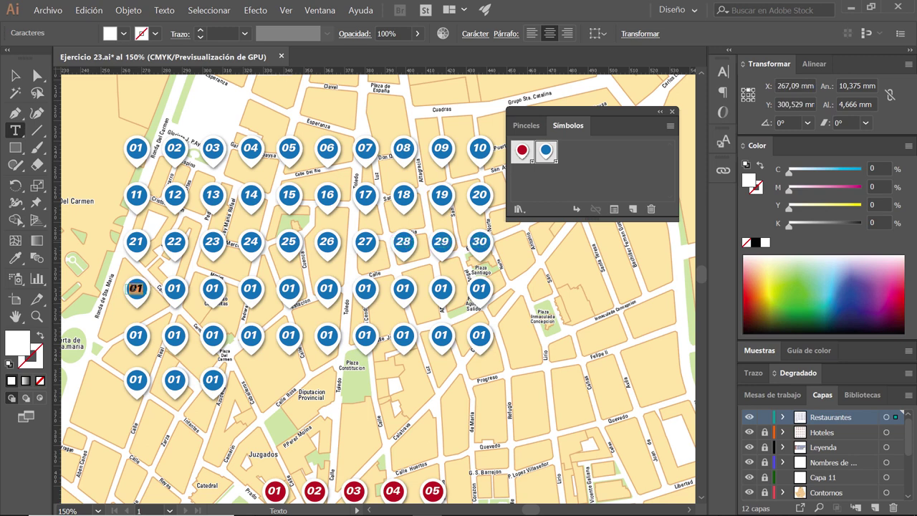
pyautogui.write('31')
pyautogui.doubleClick(212, 287)
pyautogui.write('33')
pyautogui.doubleClick(250, 288)
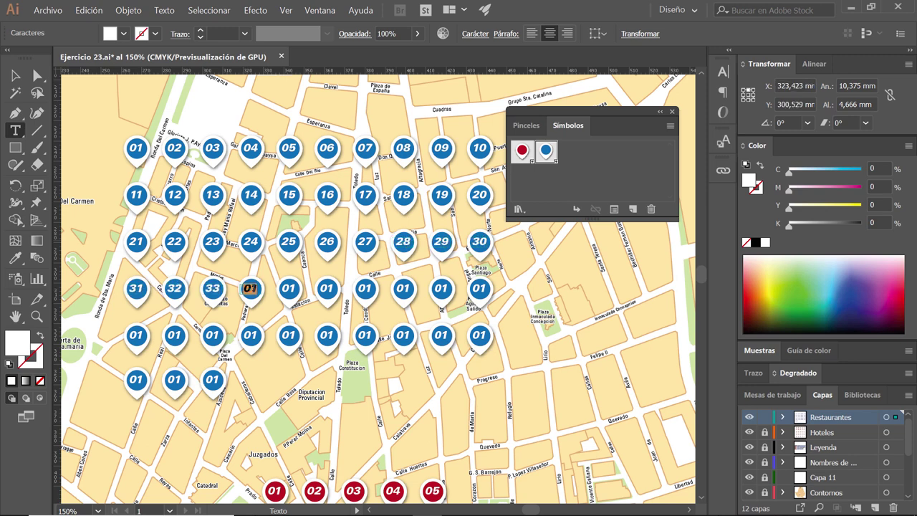
pyautogui.write('34')
pyautogui.doubleClick(288, 288)
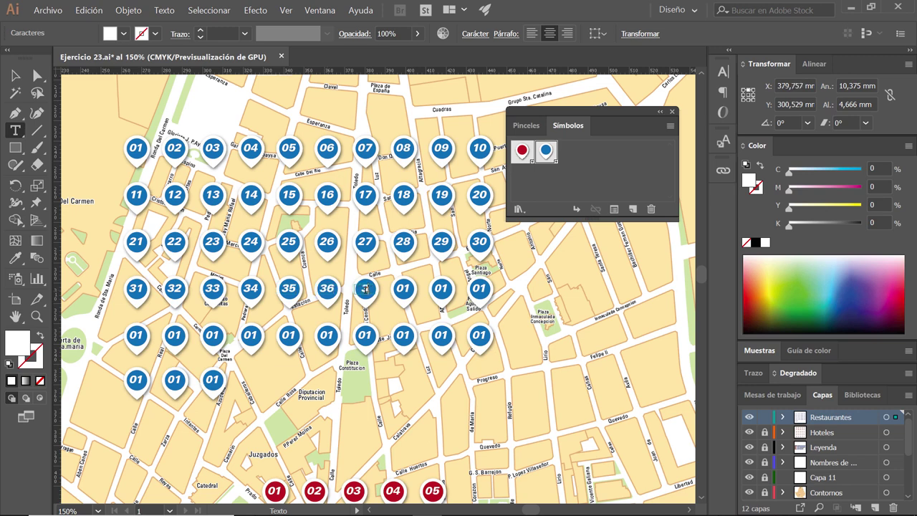
pyautogui.press('Tab')
pyautogui.write('37')
pyautogui.doubleClick(404, 288)
pyautogui.write('38')
pyautogui.doubleClick(441, 288)
pyautogui.write('39')
pyautogui.doubleClick(479, 288)
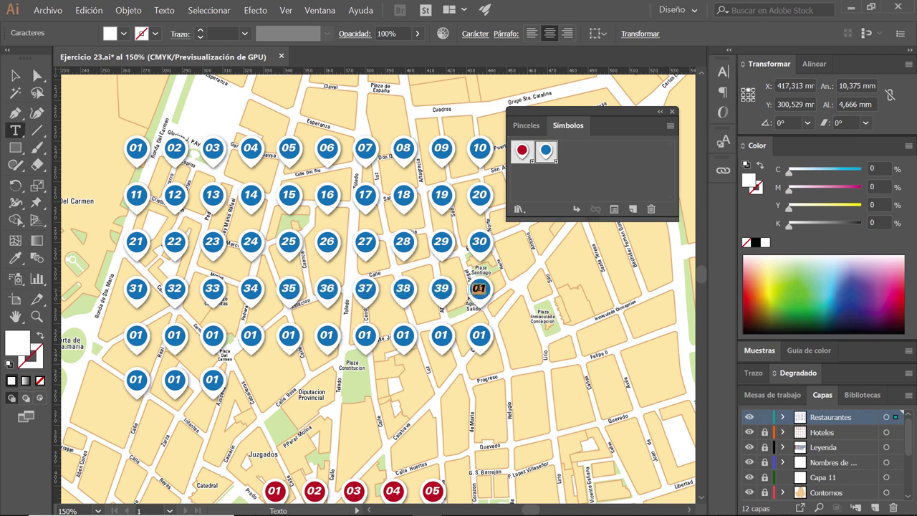
pyautogui.write('40')
# - Renumber the fifth row up to 50, correcting a mistaken 51, and continue the bottom row
pyautogui.doubleClick(136, 335)
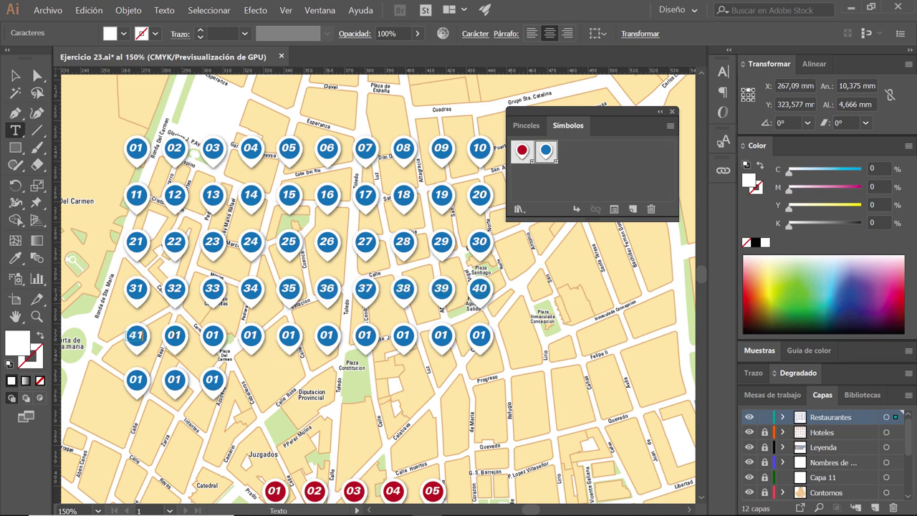
pyautogui.doubleClick(174, 334)
pyautogui.write('42')
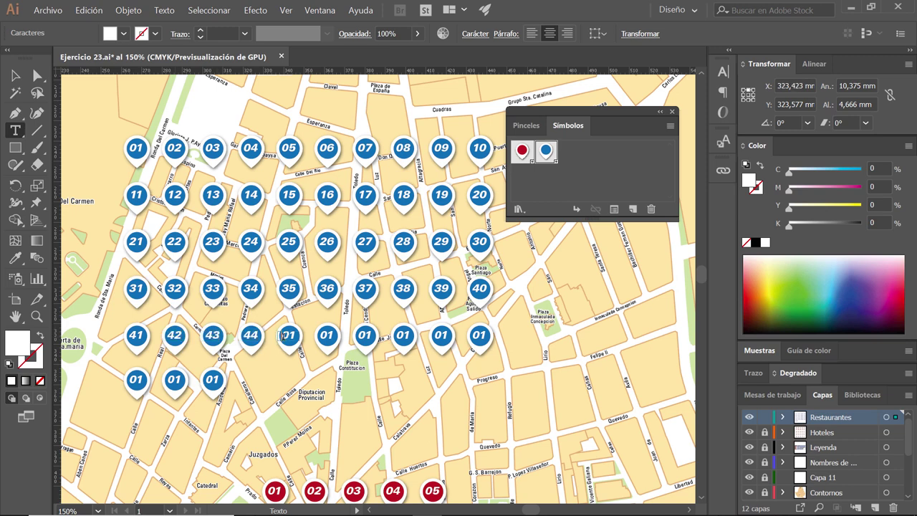
pyautogui.press('Tab')
pyautogui.write('45')
pyautogui.doubleClick(327, 334)
pyautogui.write('46')
pyautogui.doubleClick(366, 334)
pyautogui.write('47')
pyautogui.doubleClick(403, 335)
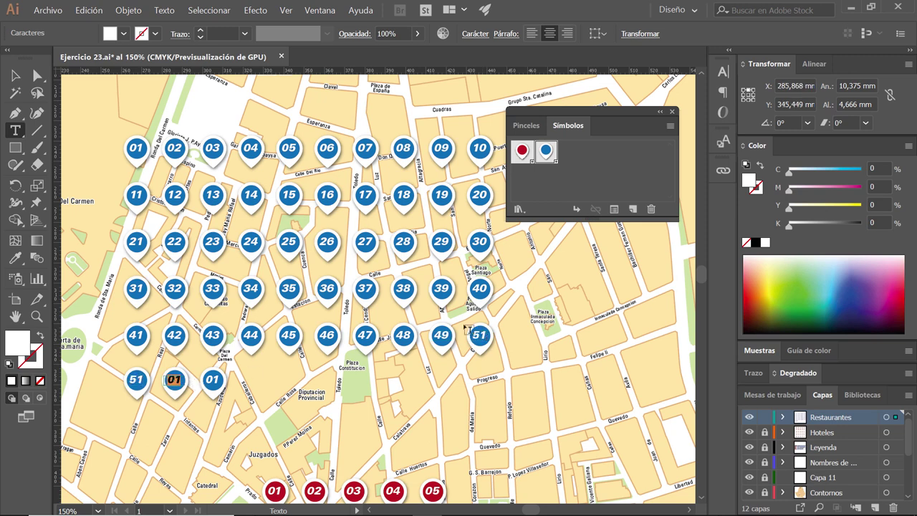
pyautogui.doubleClick(478, 334)
pyautogui.doubleClick(174, 380)
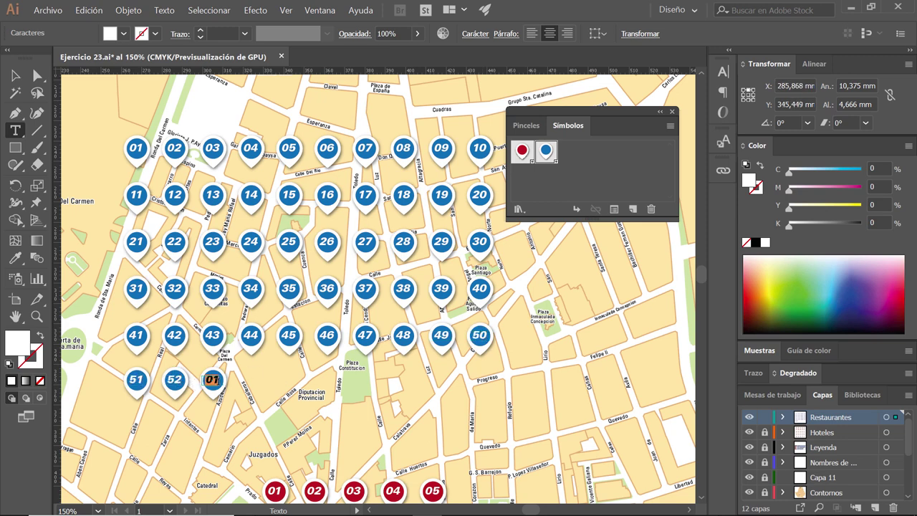
pyautogui.click(212, 380)
pyautogui.write('53')
# - Finish editing marker 53's label and pan across the map
pyautogui.click(15, 75)
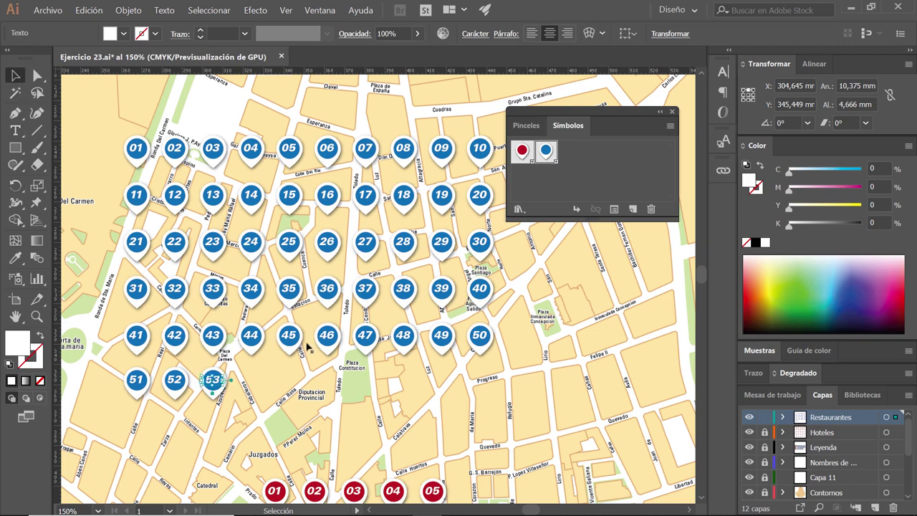
pyautogui.scroll(-1, 333, 396)
pyautogui.scroll(-1, 333, 397)
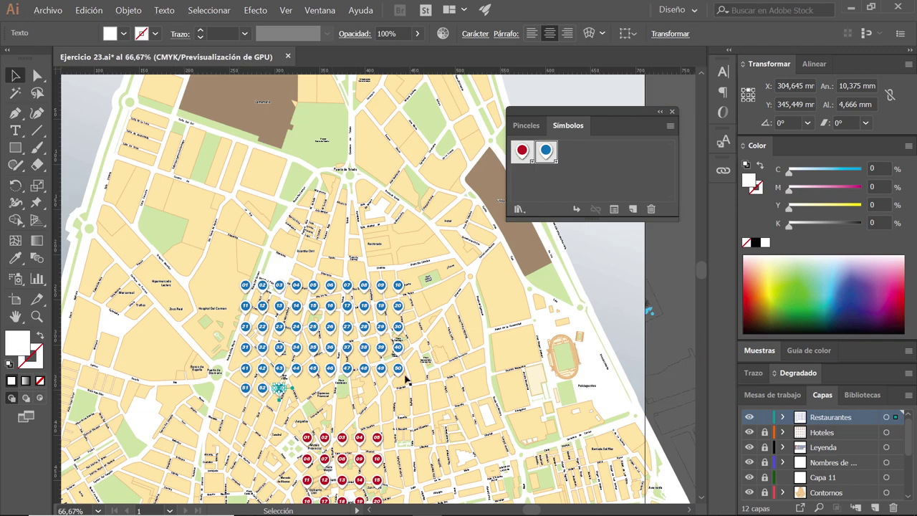
pyautogui.moveTo(403, 347); pyautogui.dragTo(330, 165)
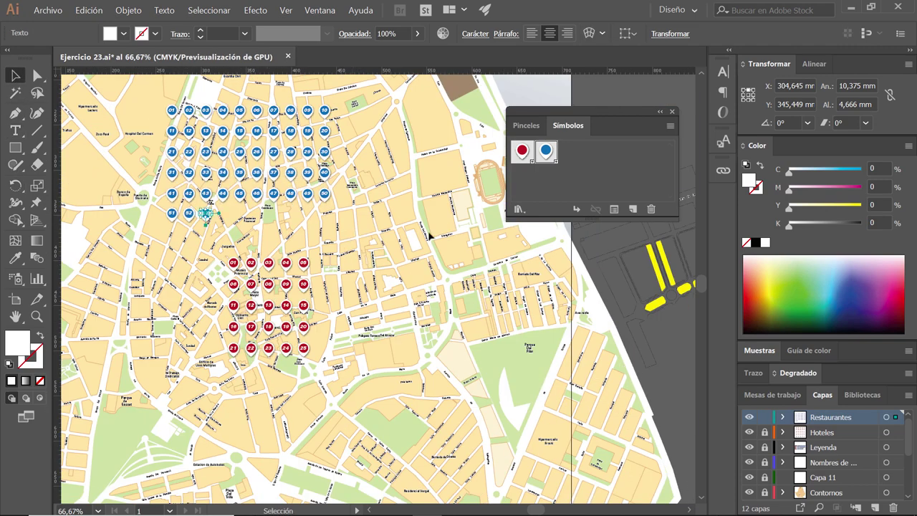
pyautogui.moveTo(337, 249); pyautogui.dragTo(391, 253)
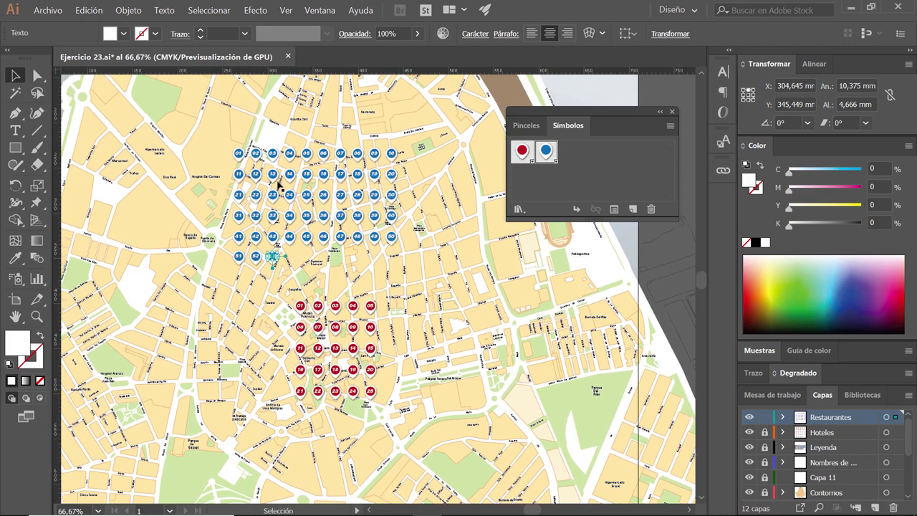
# - Move a blue marker next to marker 49 and check the full set of blue markers
pyautogui.click(314, 270)
pyautogui.click(273, 256)
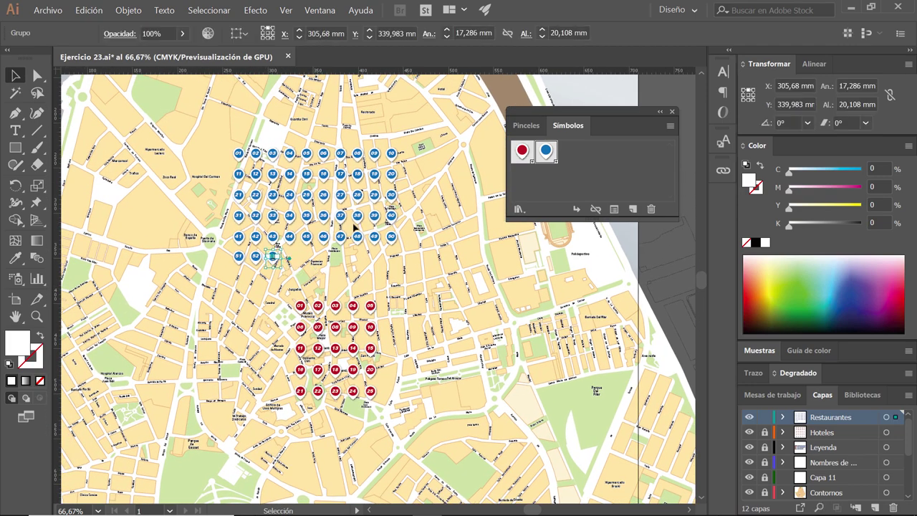
pyautogui.moveTo(392, 238); pyautogui.dragTo(392, 238)
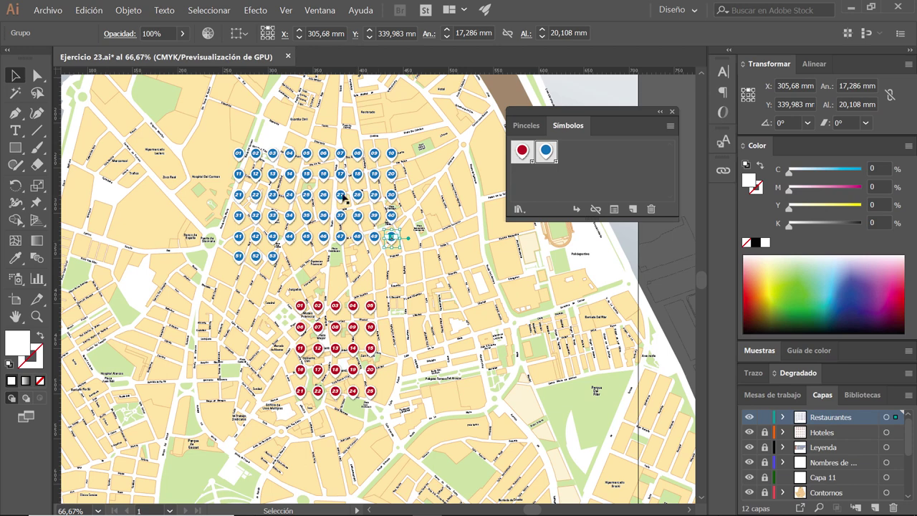
pyautogui.hotkey('ctrl', 'a')
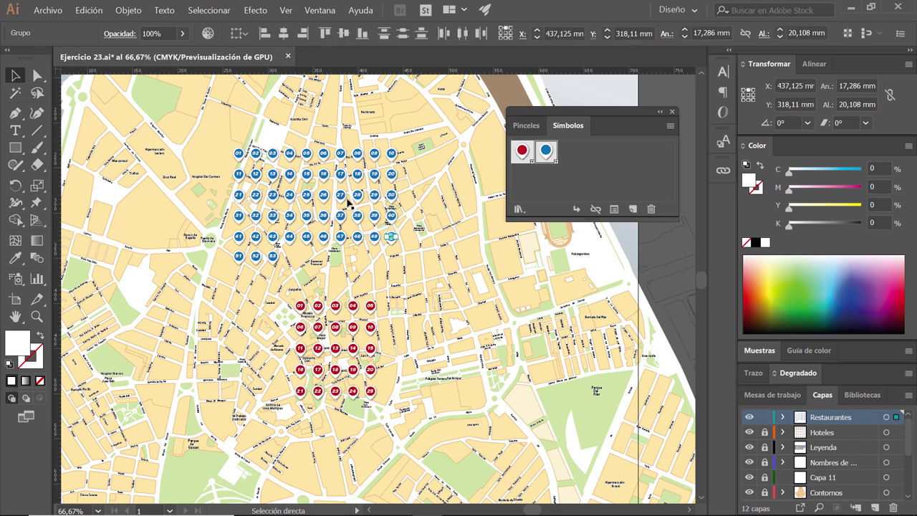
pyautogui.click(449, 252)
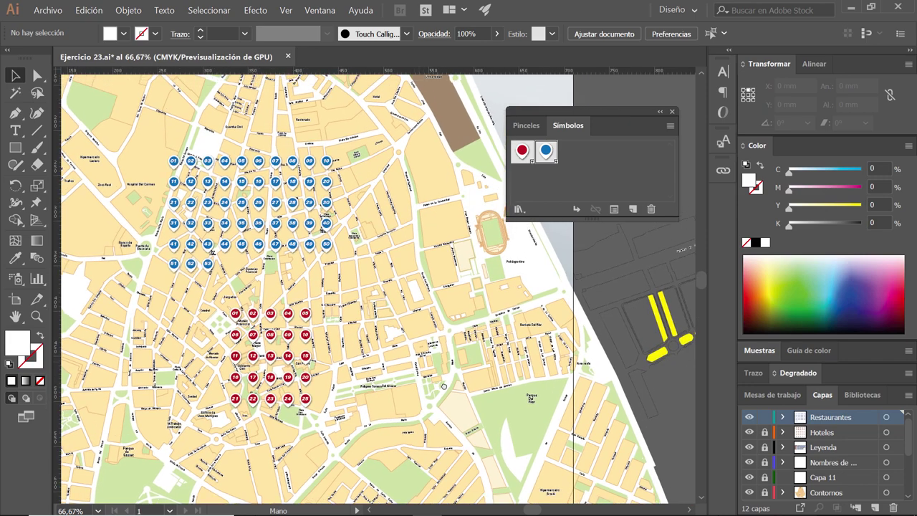
# - Pan and zoom around the map to review the 01–53 grid, then return to Illustrator
pyautogui.moveTo(428, 351); pyautogui.dragTo(400, 387)
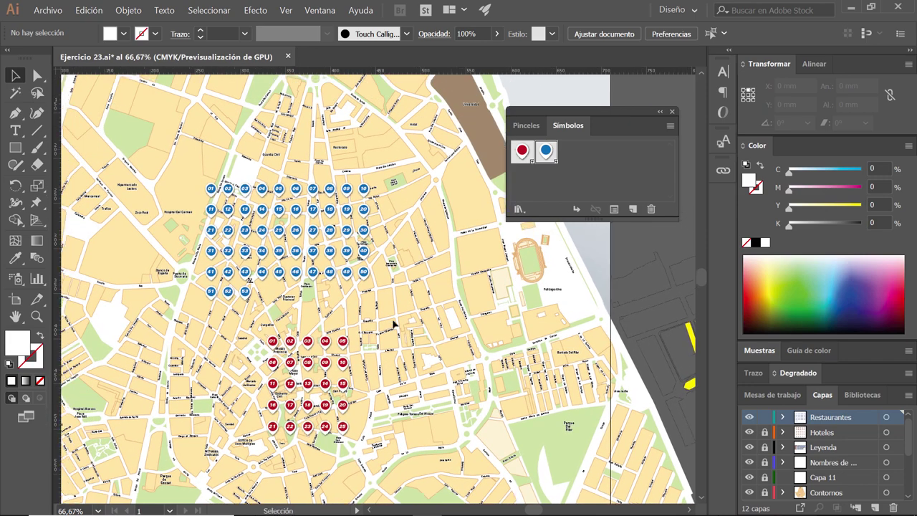
pyautogui.moveTo(253, 209); pyautogui.dragTo(267, 242)
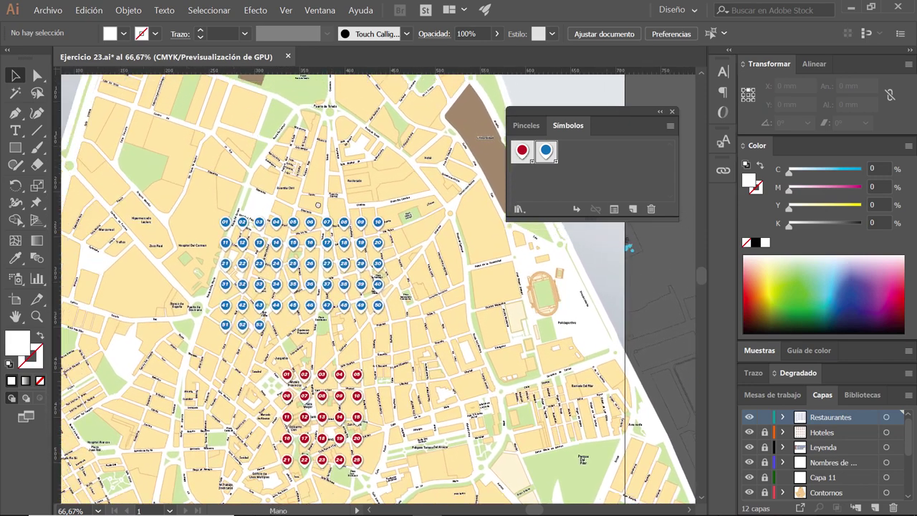
pyautogui.moveTo(215, 145); pyautogui.dragTo(263, 182)
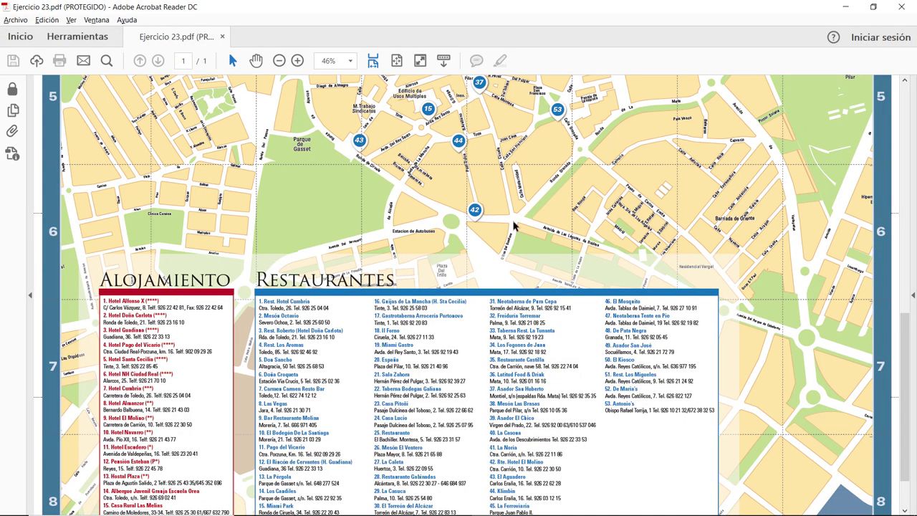
pyautogui.scroll(3, 517, 222)
pyautogui.scroll(3, 518, 222)
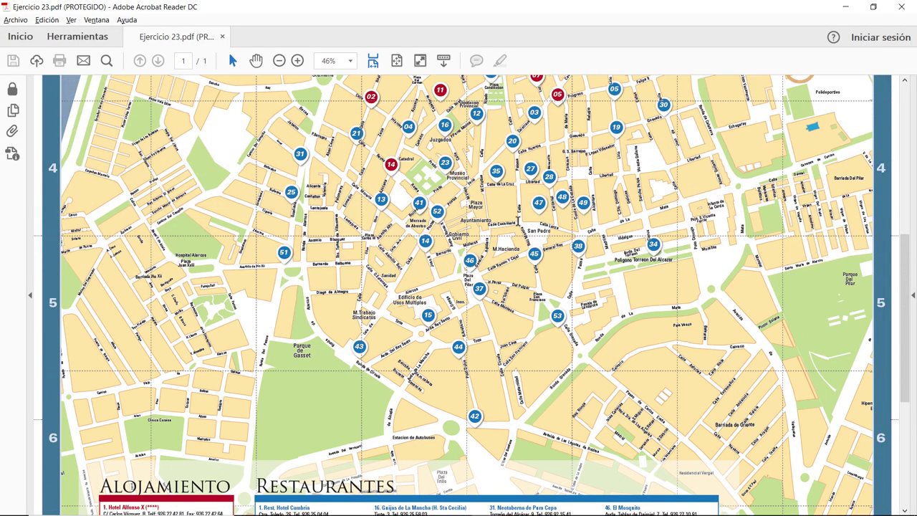
pyautogui.scroll(4, 466, 293)
pyautogui.scroll(1, 465, 293)
pyautogui.scroll(2, 466, 294)
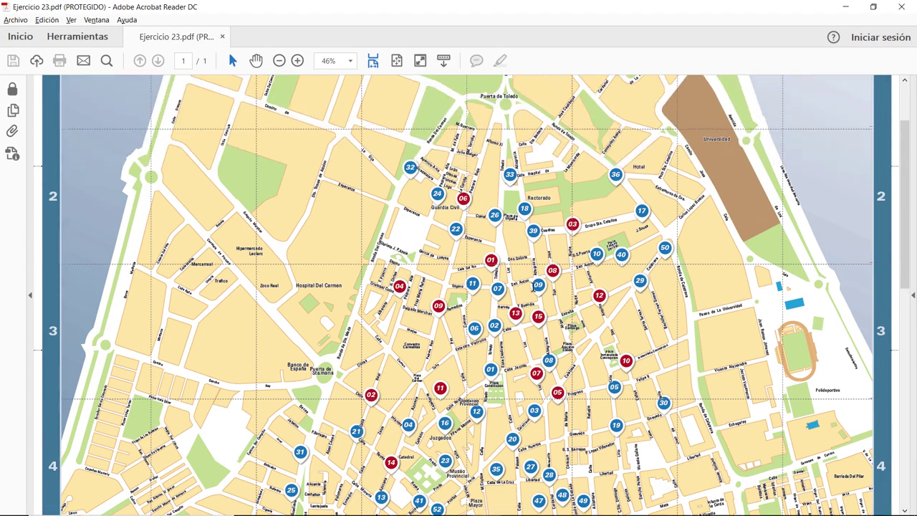
pyautogui.scroll(-1, 532, 286)
pyautogui.scroll(1, 532, 287)
pyautogui.scroll(-2, 532, 286)
pyautogui.scroll(-1, 531, 287)
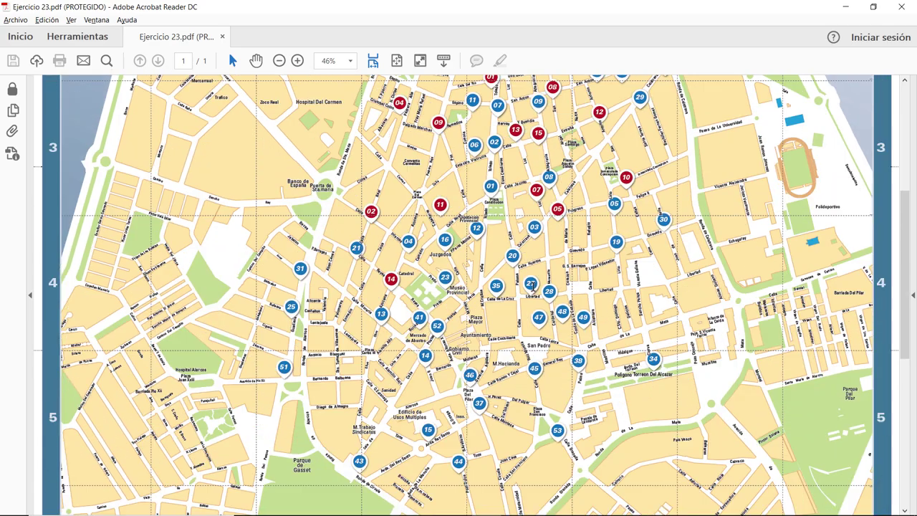
pyautogui.scroll(-3, 531, 287)
pyautogui.hotkey('alt', 'Tab')
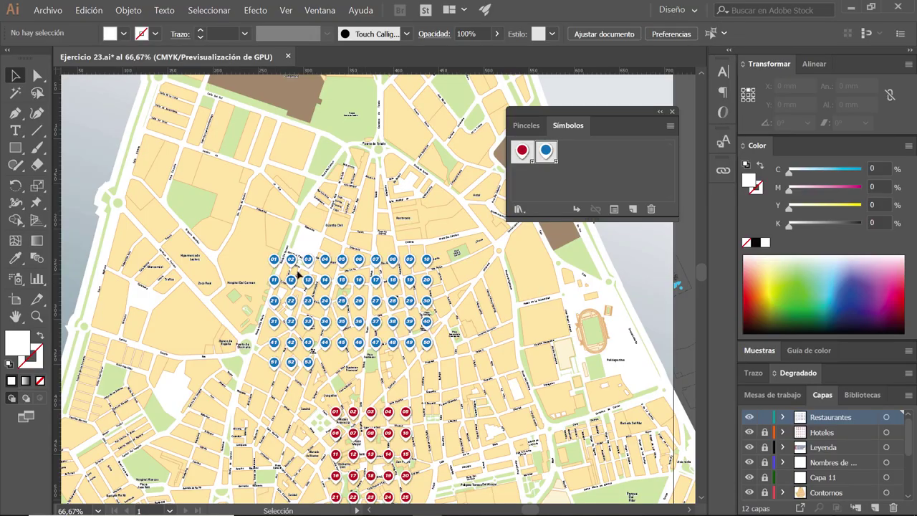
# - Place blue markers 01, 02, 18, 48, 07, 03 and 04 at their map spots
pyautogui.moveTo(365, 222); pyautogui.dragTo(378, 209)
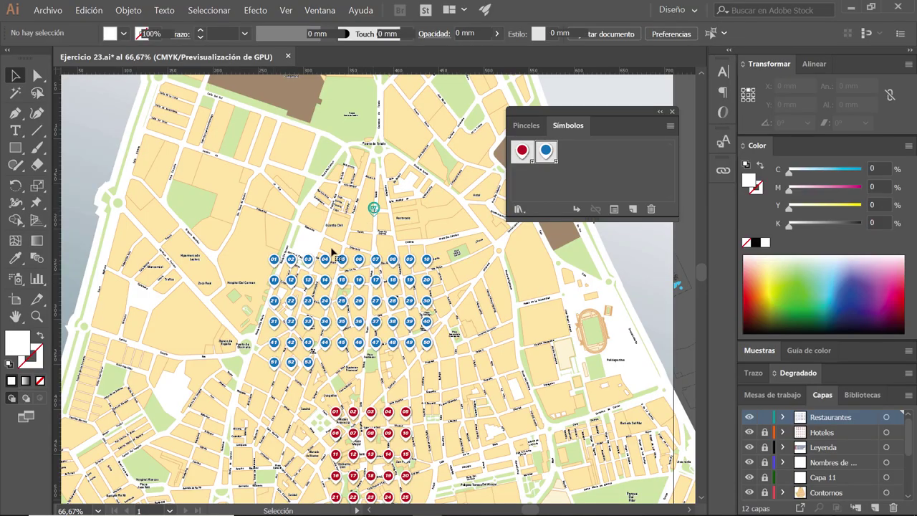
pyautogui.moveTo(489, 346); pyautogui.dragTo(488, 331)
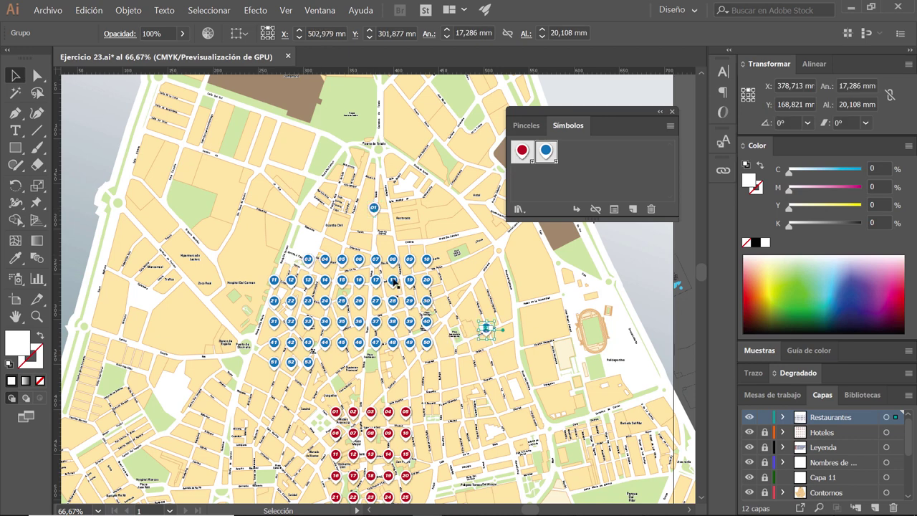
pyautogui.moveTo(393, 279); pyautogui.dragTo(440, 377)
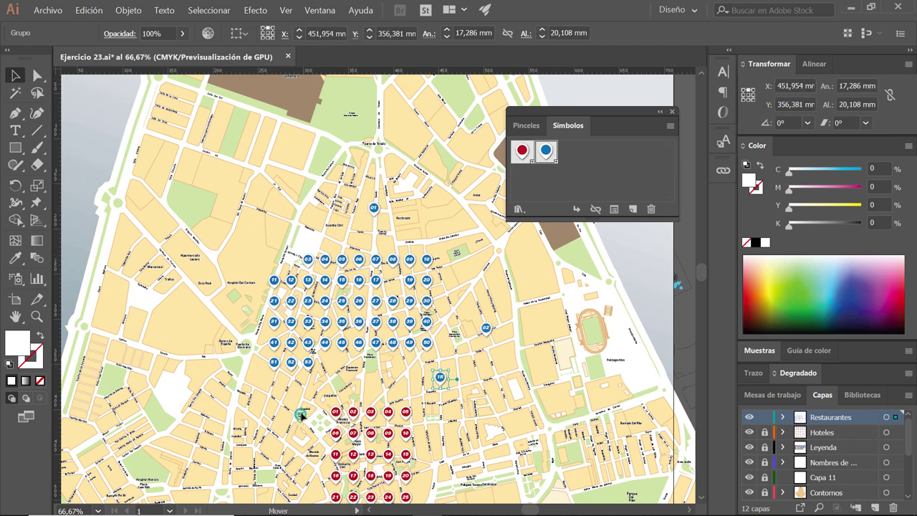
pyautogui.moveTo(293, 414); pyautogui.dragTo(293, 406)
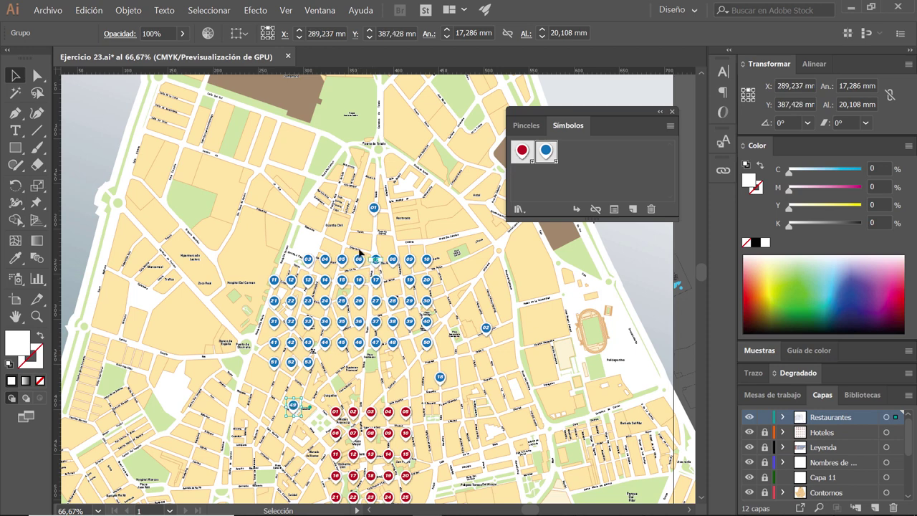
pyautogui.moveTo(375, 258); pyautogui.dragTo(327, 213)
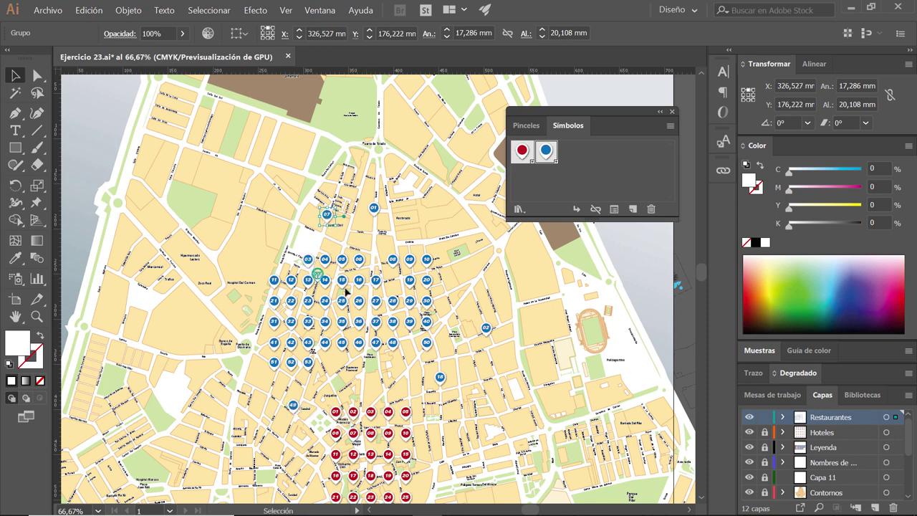
pyautogui.moveTo(307, 258); pyautogui.dragTo(480, 374)
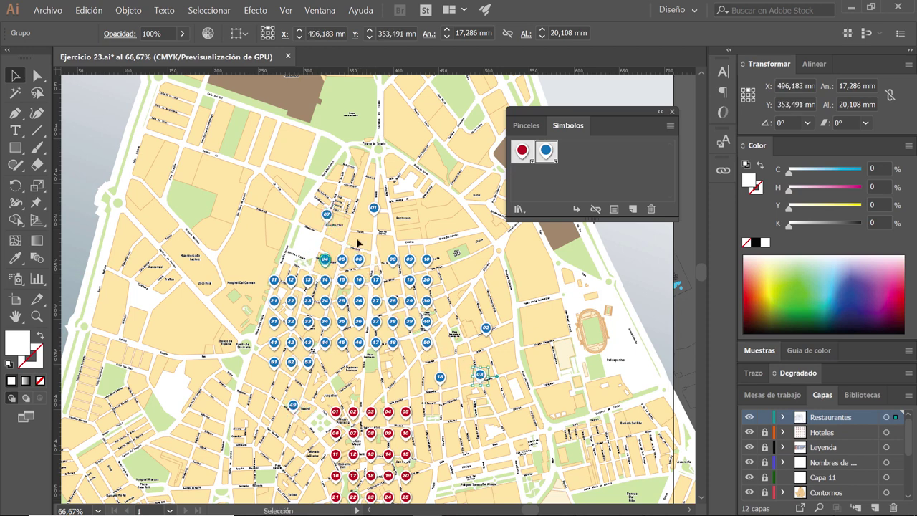
pyautogui.moveTo(429, 234); pyautogui.dragTo(437, 243)
pyautogui.moveTo(343, 260)
pyautogui.mouseDown()
pyautogui.moveTo(313, 257)
pyautogui.moveTo(454, 243)
pyautogui.moveTo(319, 378)
pyautogui.moveTo(316, 372)
pyautogui.mouseUp()
# - Place blue markers 09, 10, 20 and 12 at their map spots
pyautogui.moveTo(410, 265); pyautogui.dragTo(446, 286)
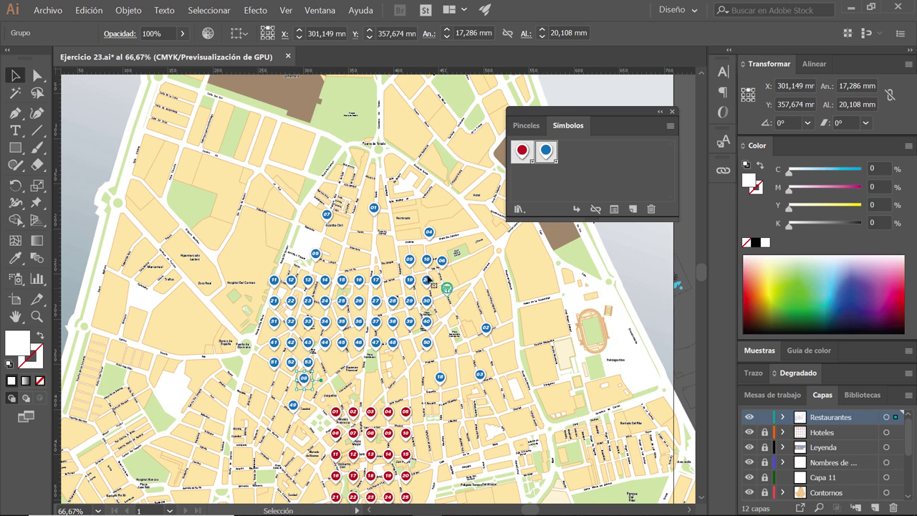
pyautogui.moveTo(446, 288)
pyautogui.mouseDown()
pyautogui.moveTo(354, 243)
pyautogui.moveTo(396, 228)
pyautogui.mouseUp()
pyautogui.moveTo(290, 280); pyautogui.dragTo(369, 258)
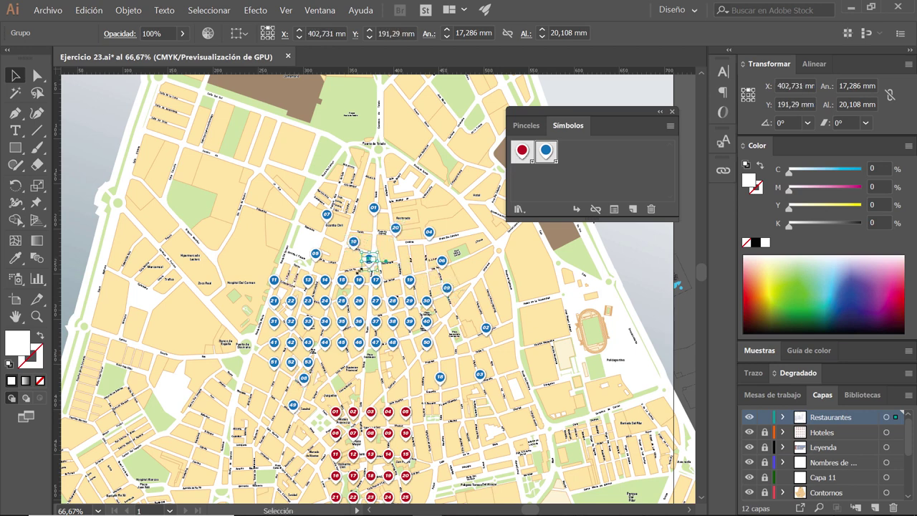
pyautogui.moveTo(304, 379); pyautogui.dragTo(332, 375)
pyautogui.moveTo(392, 342); pyautogui.dragTo(467, 438)
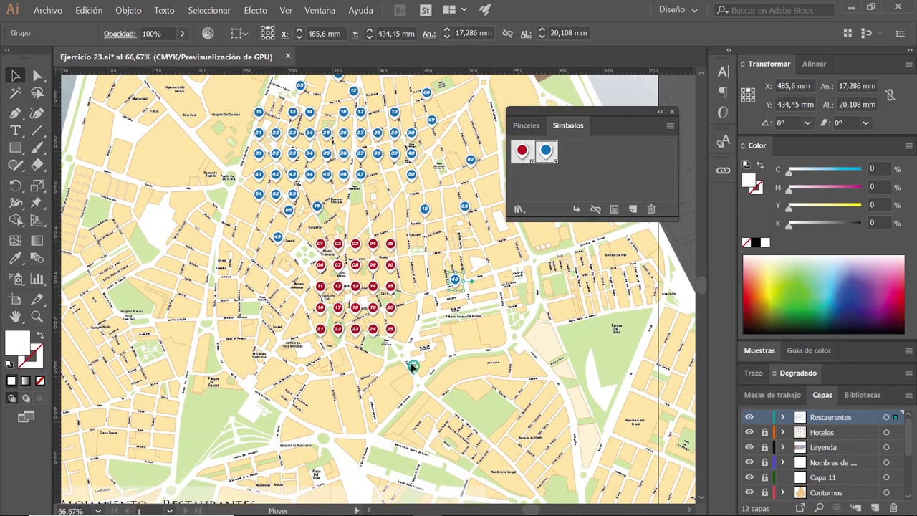
pyautogui.moveTo(375, 343); pyautogui.dragTo(414, 365)
# - Place blue markers 35, 49, 51, 42, 43 and 46 at their map spots
pyautogui.moveTo(295, 315); pyautogui.dragTo(293, 314)
pyautogui.moveTo(278, 237); pyautogui.dragTo(263, 264)
pyautogui.moveTo(258, 194); pyautogui.dragTo(254, 223)
pyautogui.moveTo(276, 174)
pyautogui.mouseDown()
pyautogui.moveTo(324, 349)
pyautogui.moveTo(360, 380)
pyautogui.mouseUp()
pyautogui.moveTo(328, 179)
pyautogui.mouseDown()
pyautogui.moveTo(392, 365)
pyautogui.moveTo(426, 331)
pyautogui.mouseUp()
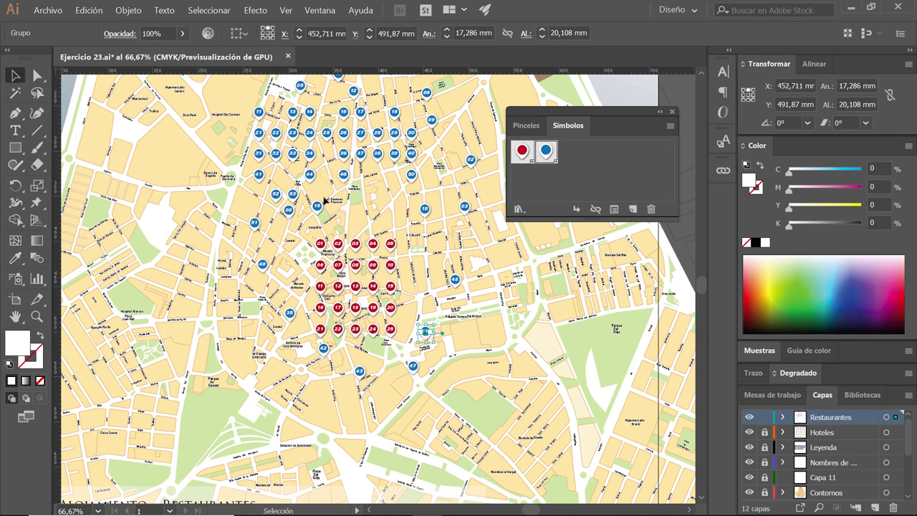
pyautogui.moveTo(346, 180); pyautogui.dragTo(494, 286)
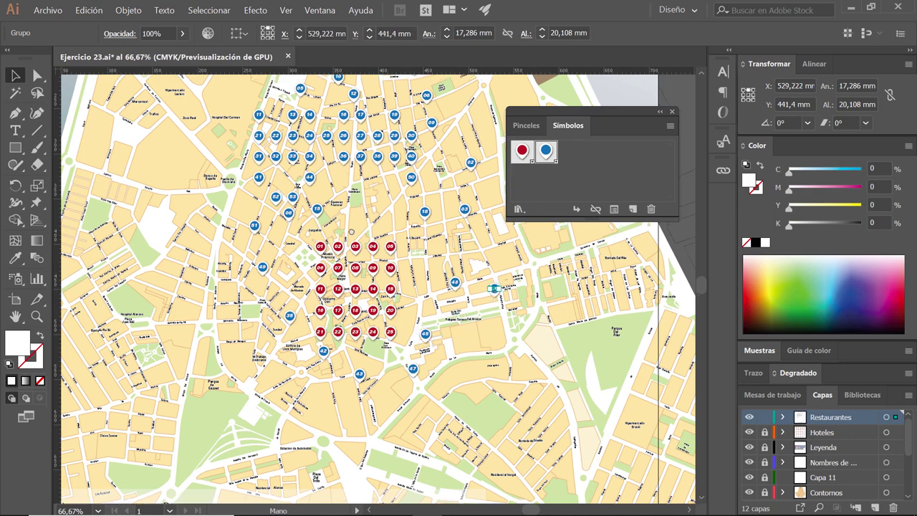
pyautogui.scroll(2, 334, 222)
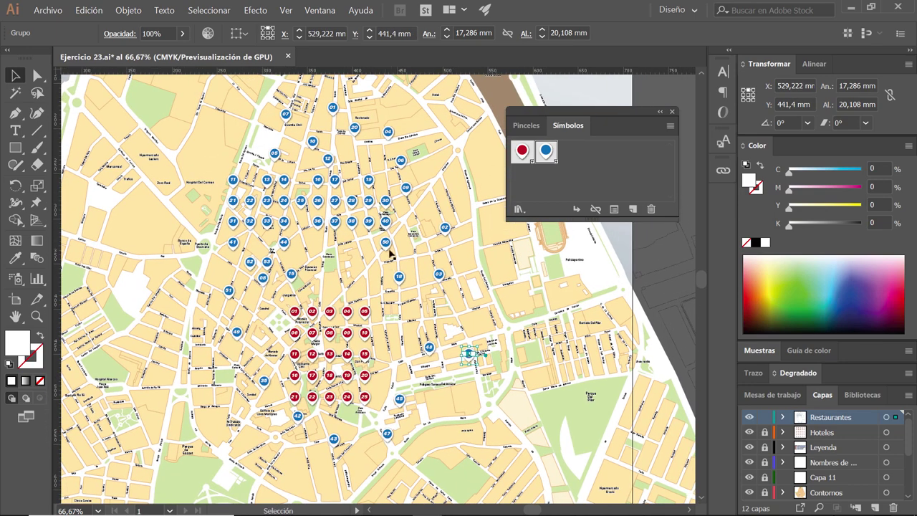
pyautogui.moveTo(469, 354)
pyautogui.mouseDown()
pyautogui.moveTo(482, 387)
pyautogui.moveTo(379, 354)
pyautogui.mouseUp()
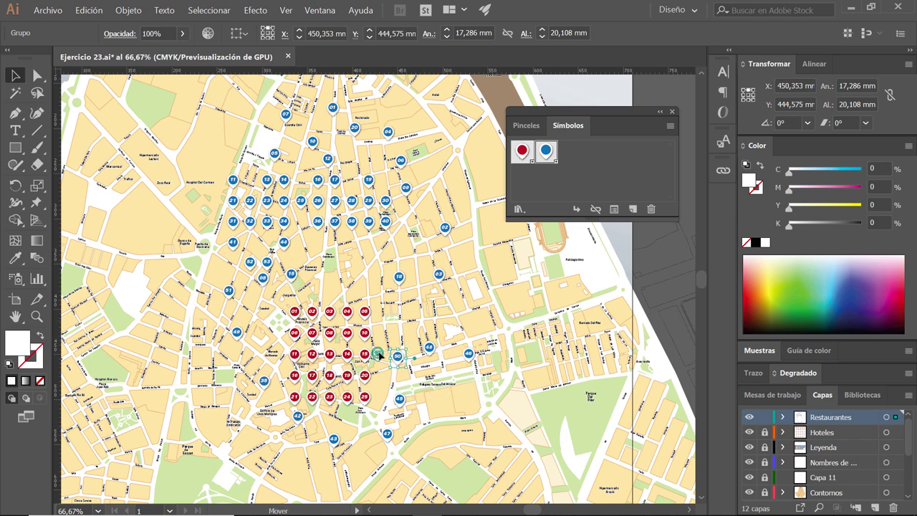
# - Place blue markers 39, 40, 38, 44 and 37 around the map centre
pyautogui.moveTo(385, 221)
pyautogui.mouseDown()
pyautogui.moveTo(377, 353)
pyautogui.moveTo(322, 403)
pyautogui.mouseUp()
pyautogui.moveTo(351, 221); pyautogui.dragTo(299, 364)
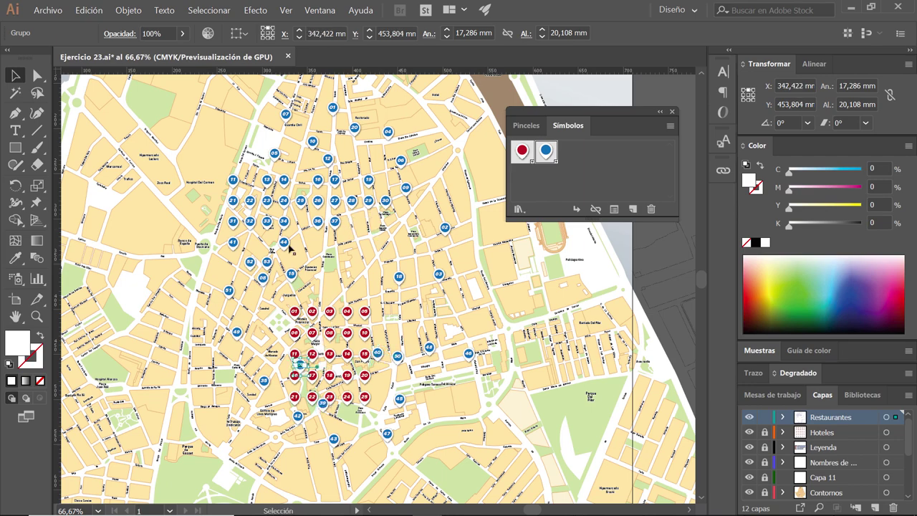
pyautogui.moveTo(284, 241); pyautogui.dragTo(261, 349)
pyautogui.moveTo(335, 220); pyautogui.dragTo(402, 316)
pyautogui.moveTo(336, 220); pyautogui.dragTo(495, 323)
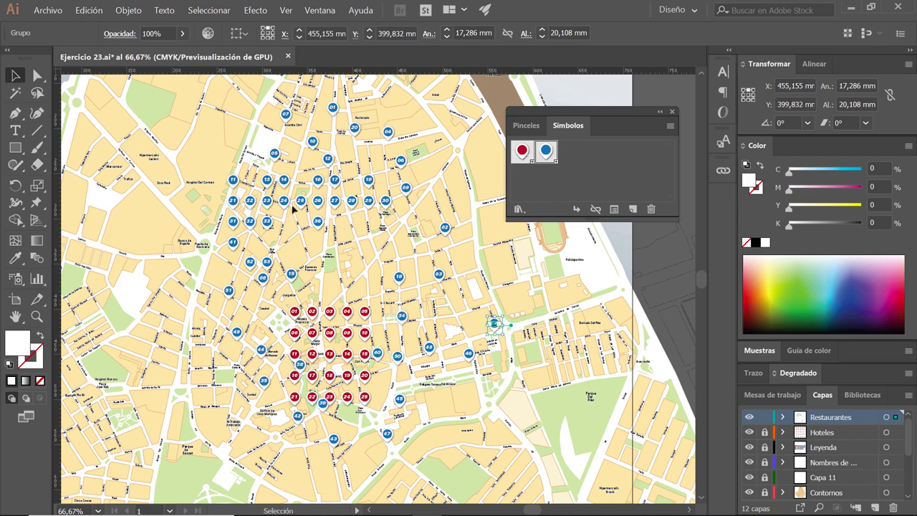
pyautogui.click(317, 224)
pyautogui.moveTo(317, 224); pyautogui.dragTo(476, 440)
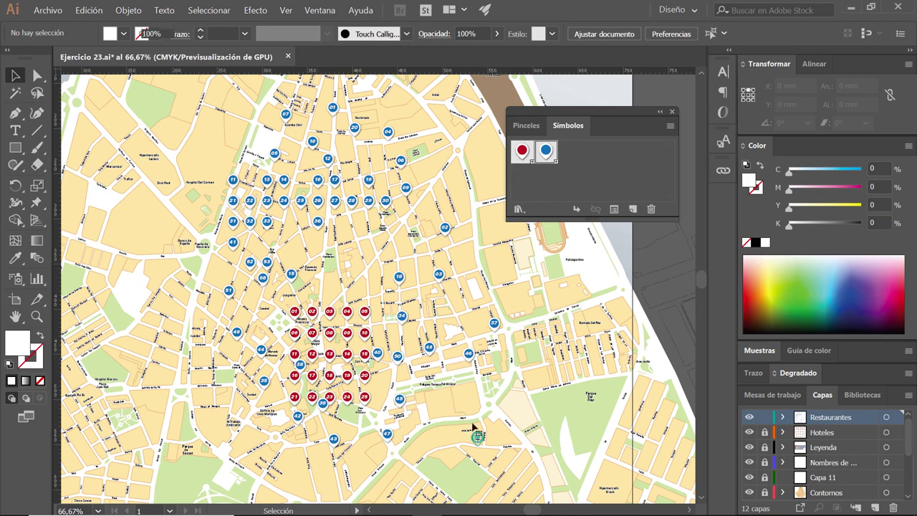
pyautogui.scroll(-3, 477, 439)
# - Place blue pins 25 and 24 on the left, 23 by 52, and 14, 13, 16 nearby
pyautogui.moveTo(159, 280); pyautogui.dragTo(134, 266)
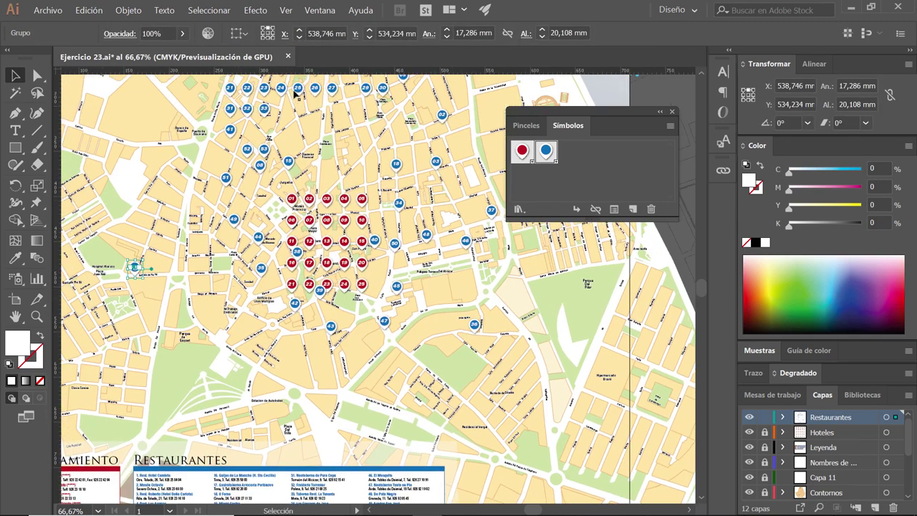
pyautogui.moveTo(298, 87)
pyautogui.mouseDown()
pyautogui.moveTo(174, 202)
pyautogui.moveTo(187, 107)
pyautogui.mouseUp()
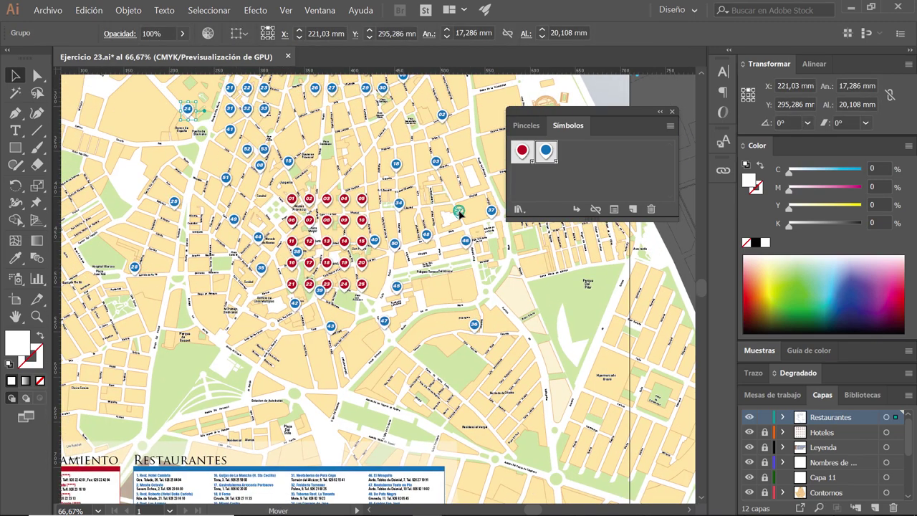
pyautogui.moveTo(334, 92); pyautogui.dragTo(356, 159)
pyautogui.scroll(3, 357, 159)
pyautogui.moveTo(231, 239); pyautogui.dragTo(237, 259)
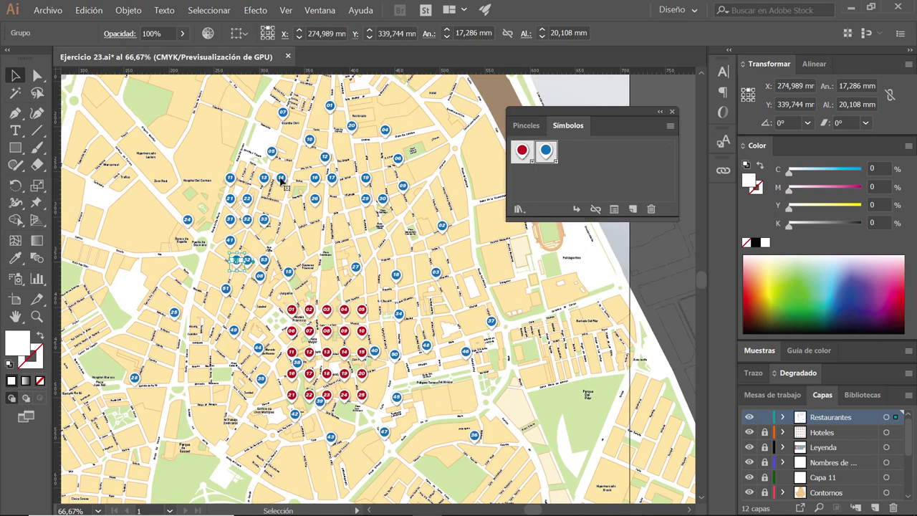
pyautogui.moveTo(281, 178); pyautogui.dragTo(345, 207)
pyautogui.moveTo(264, 178); pyautogui.dragTo(317, 303)
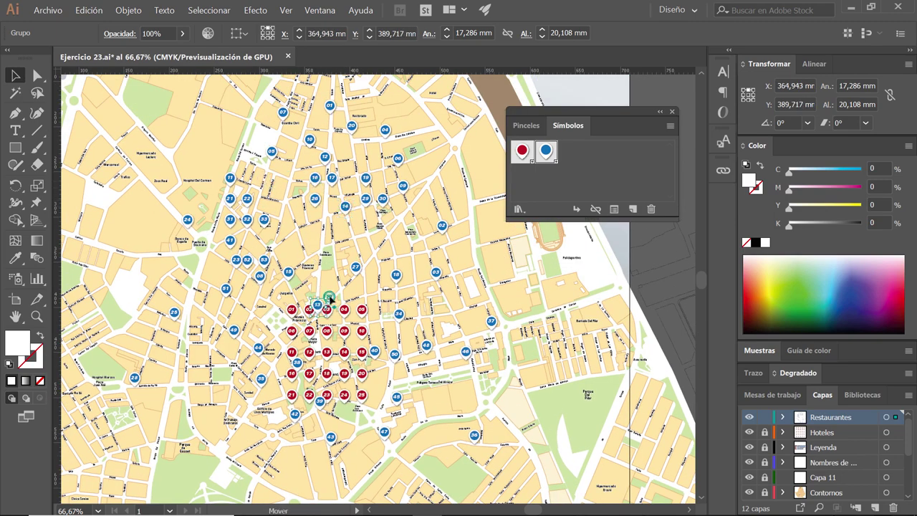
pyautogui.moveTo(315, 178)
pyautogui.mouseDown()
pyautogui.moveTo(334, 289)
pyautogui.moveTo(319, 334)
pyautogui.mouseUp()
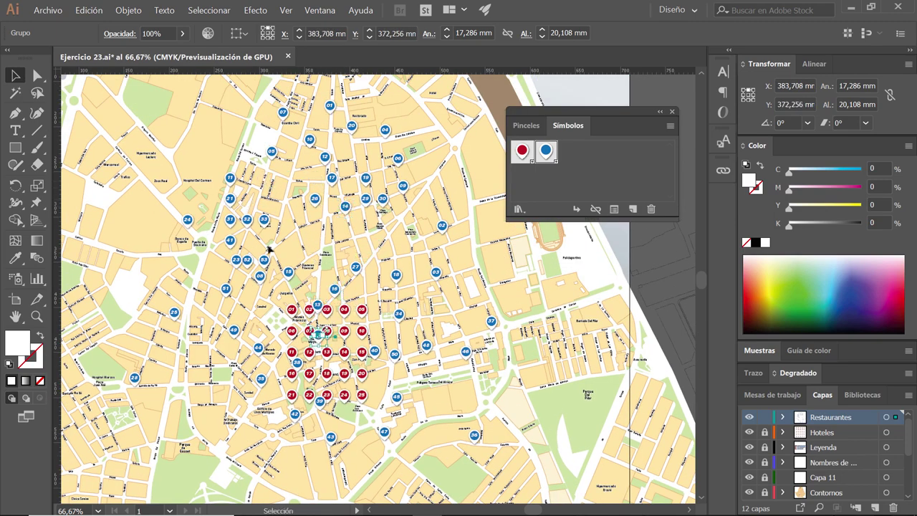
# - Move blue pin 32 next to pin 10 and another blue pin to its location
pyautogui.doubleClick(268, 227)
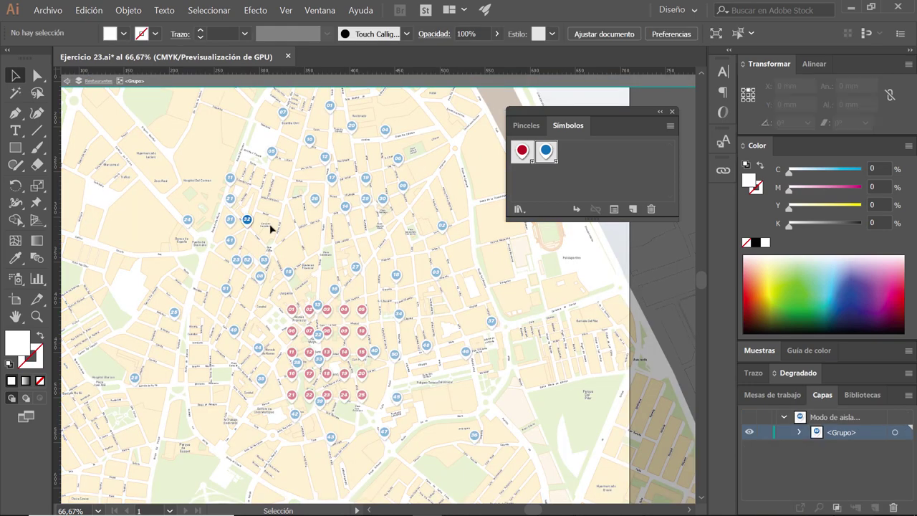
pyautogui.doubleClick(266, 231)
pyautogui.moveTo(266, 229)
pyautogui.mouseDown()
pyautogui.moveTo(373, 347)
pyautogui.moveTo(367, 339)
pyautogui.mouseUp()
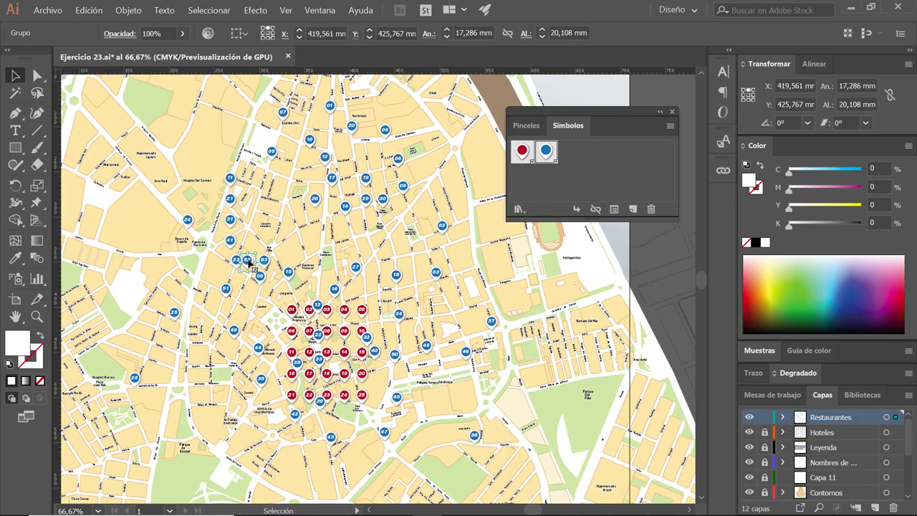
pyautogui.doubleClick(251, 263)
pyautogui.doubleClick(248, 305)
pyautogui.moveTo(247, 263); pyautogui.dragTo(322, 378)
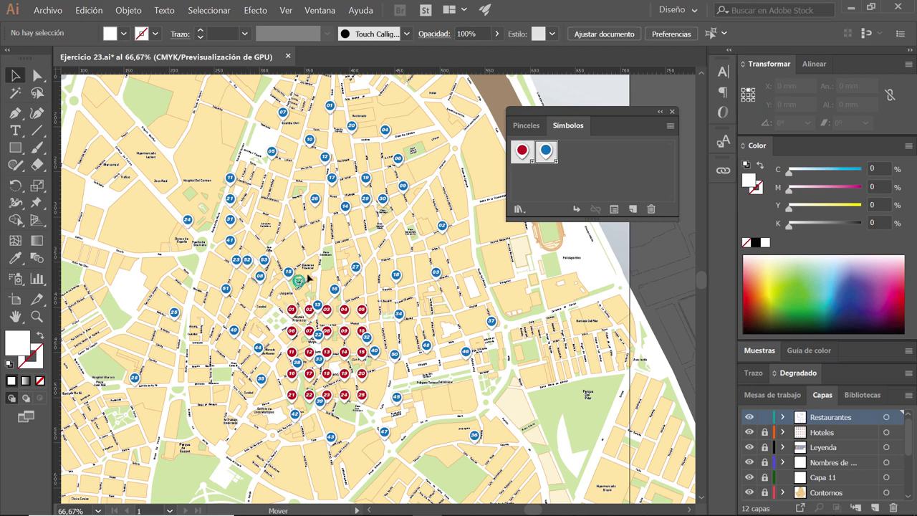
# - Save the document and move blue pin 31 to its map location
pyautogui.click(48, 10)
pyautogui.click(93, 98)
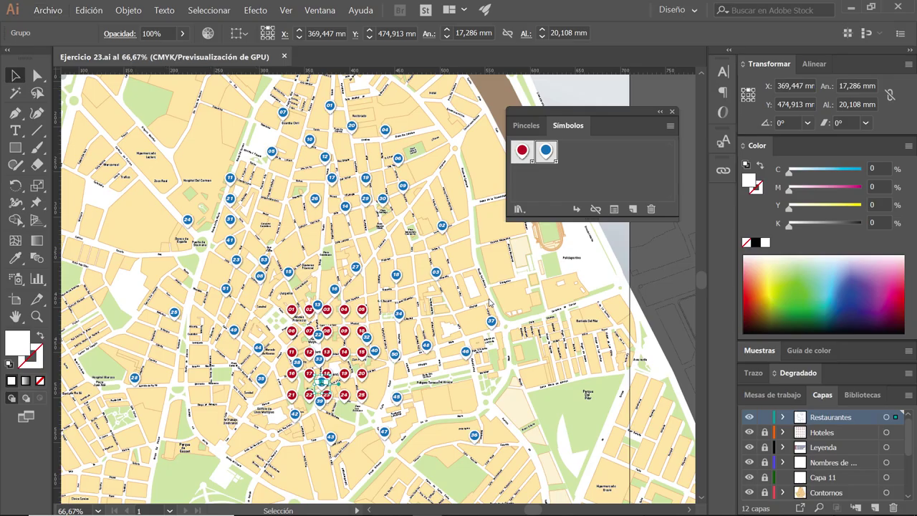
pyautogui.moveTo(231, 223); pyautogui.dragTo(305, 246)
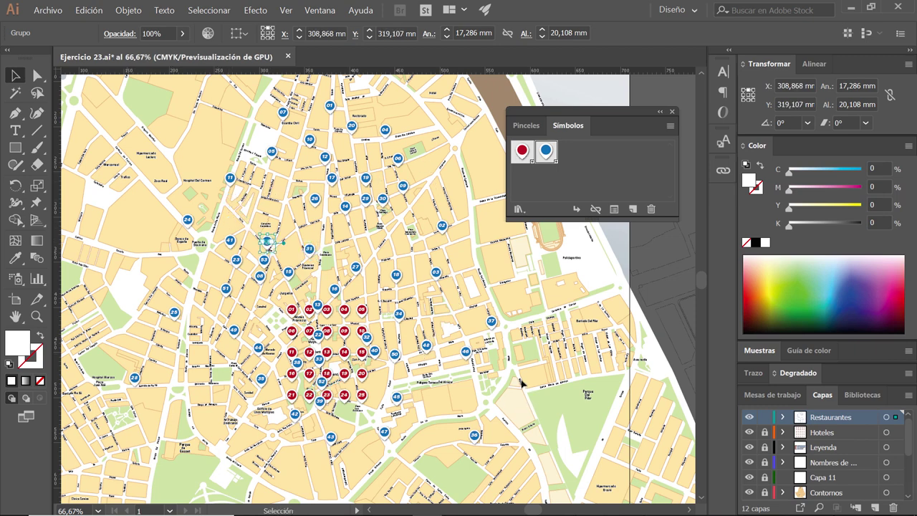
# - Lock and hide the Restaurantes layer and unlock the Hoteles layer
pyautogui.click(763, 419)
pyautogui.click(764, 432)
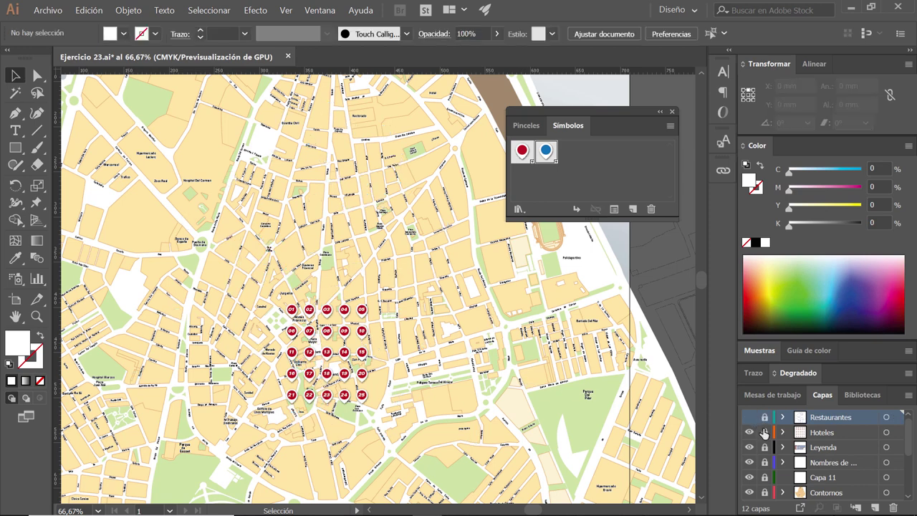
pyautogui.click(764, 433)
# - Spread red pins 02, 21, 25, 19, 08, 07 and others out of the central grid
pyautogui.moveTo(314, 306); pyautogui.dragTo(348, 274)
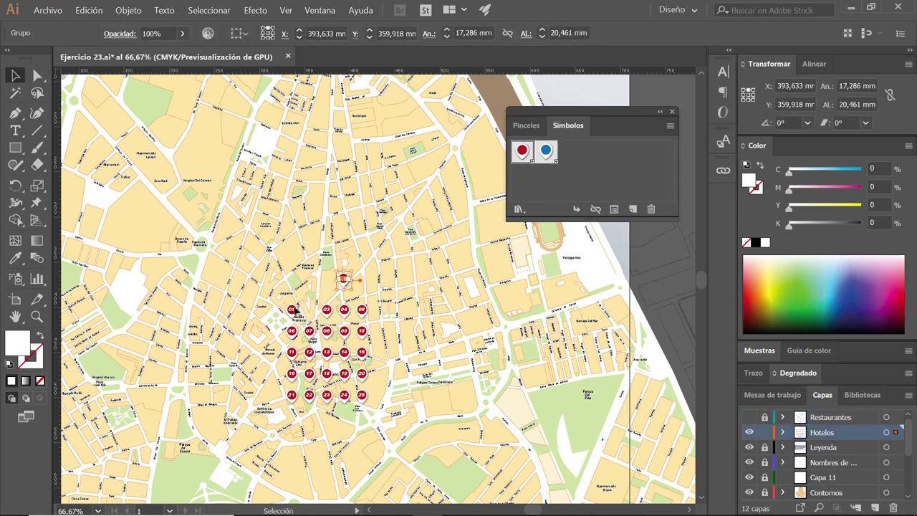
pyautogui.moveTo(310, 337); pyautogui.dragTo(331, 351)
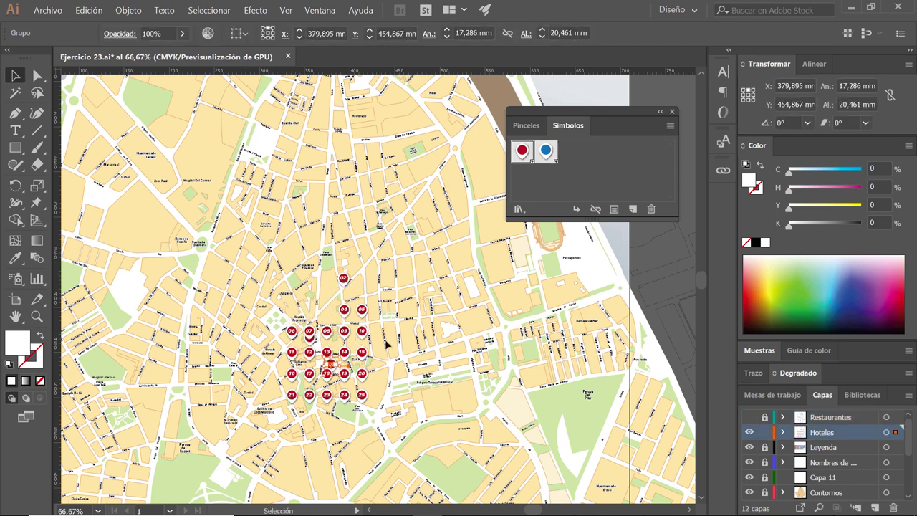
pyautogui.moveTo(387, 346); pyautogui.dragTo(455, 275)
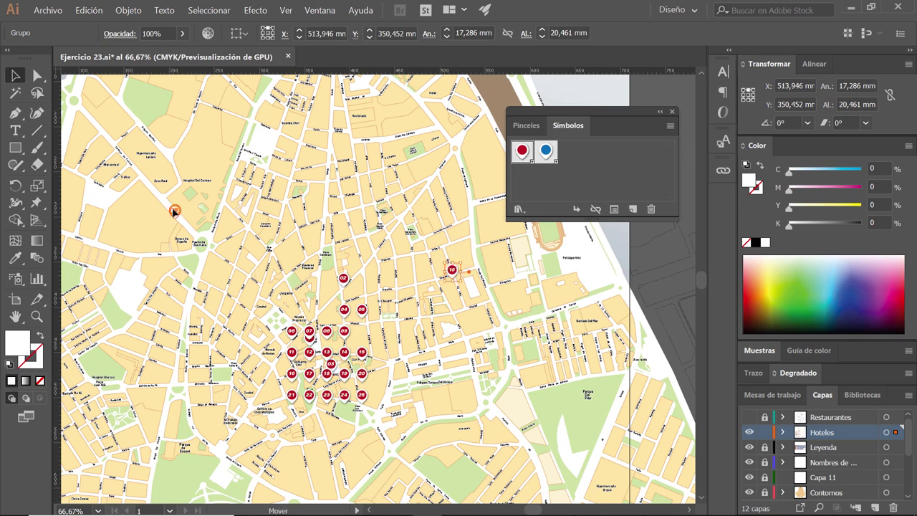
pyautogui.moveTo(292, 397); pyautogui.dragTo(114, 429)
pyautogui.moveTo(522, 443); pyautogui.dragTo(523, 444)
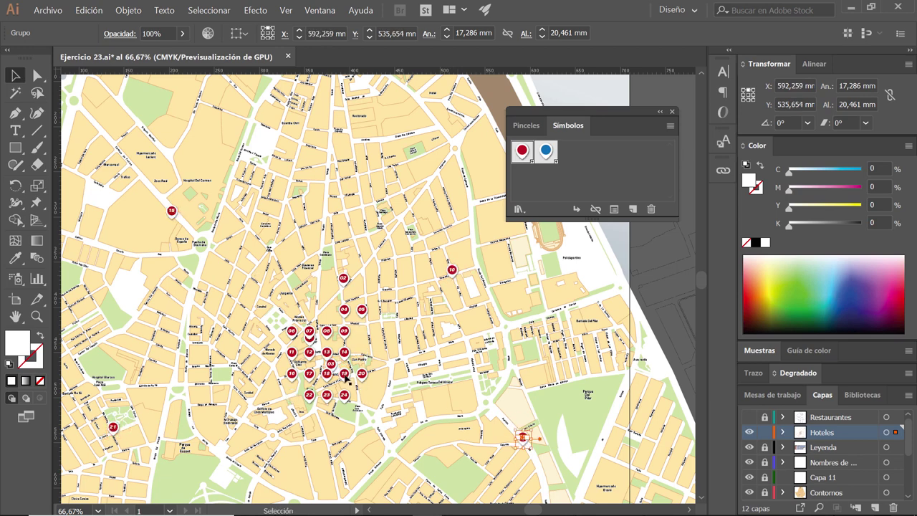
pyautogui.moveTo(343, 376); pyautogui.dragTo(528, 364)
pyautogui.moveTo(294, 306); pyautogui.dragTo(285, 278)
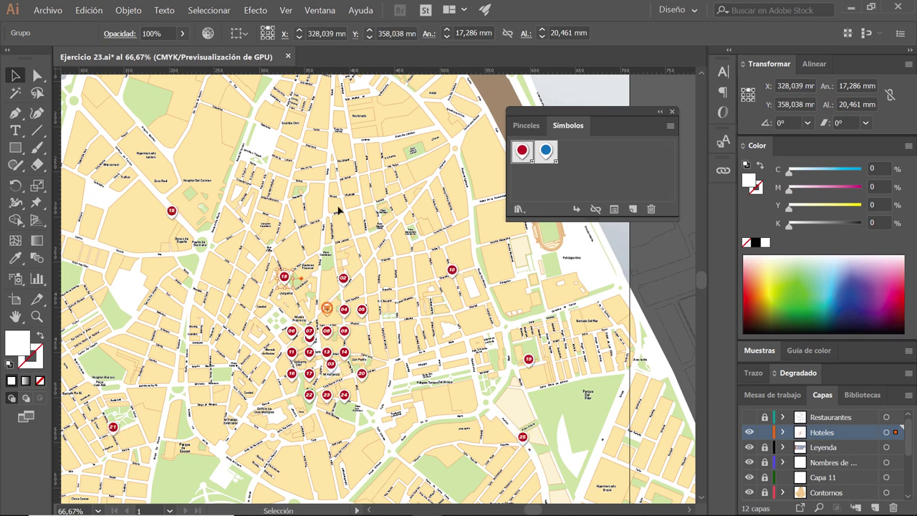
pyautogui.moveTo(327, 331); pyautogui.dragTo(328, 151)
# - Place red pins 06, 12, 23, 24, 13 and 11, and shift pin 02 up-right
pyautogui.moveTo(349, 186); pyautogui.dragTo(370, 169)
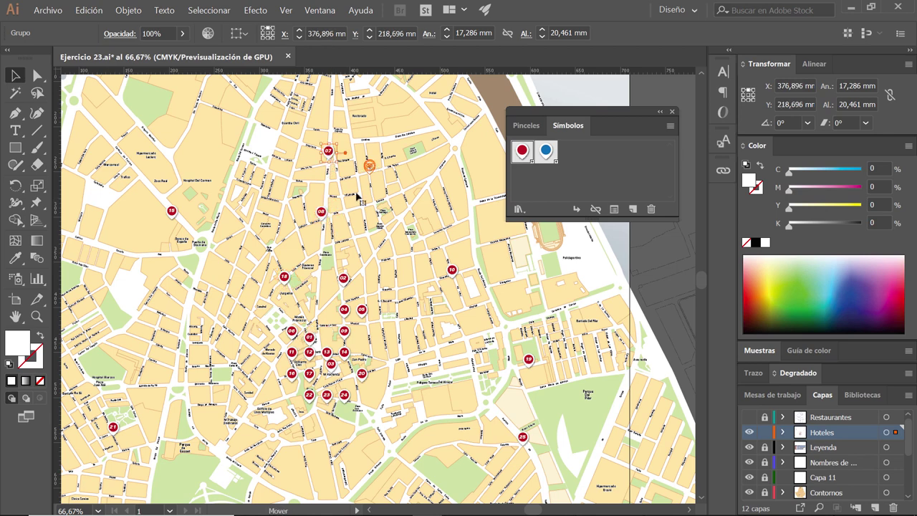
pyautogui.moveTo(309, 351); pyautogui.dragTo(265, 394)
pyautogui.moveTo(326, 395); pyautogui.dragTo(328, 440)
pyautogui.moveTo(351, 405); pyautogui.dragTo(389, 421)
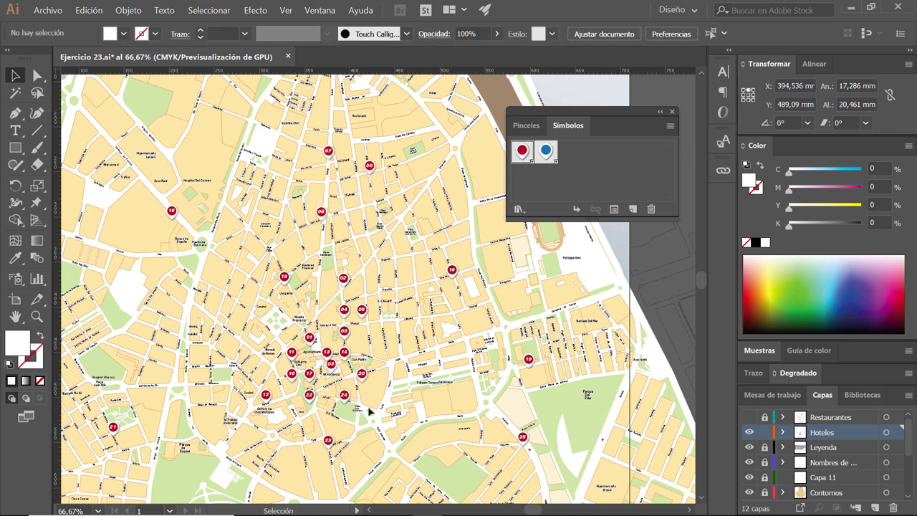
pyautogui.moveTo(400, 378); pyautogui.dragTo(400, 379)
pyautogui.moveTo(327, 351); pyautogui.dragTo(317, 310)
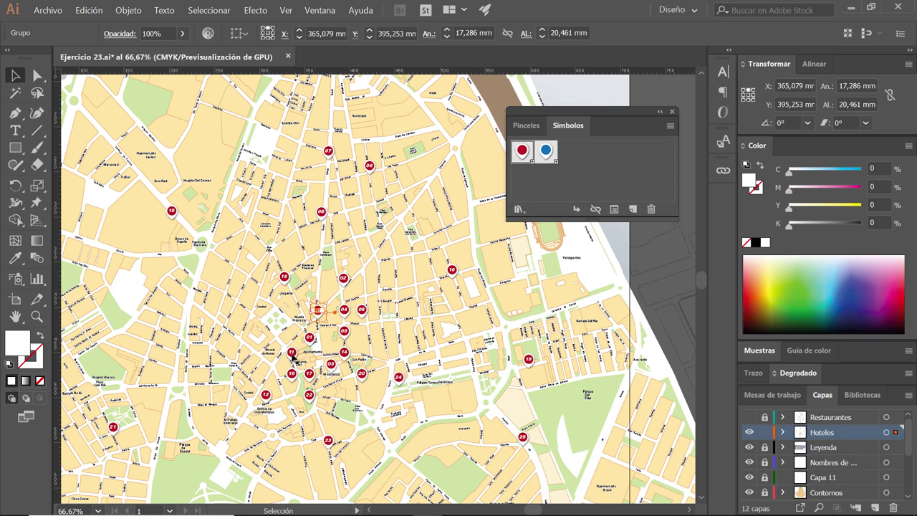
pyautogui.moveTo(291, 352)
pyautogui.mouseDown()
pyautogui.moveTo(277, 334)
pyautogui.moveTo(295, 356)
pyautogui.moveTo(324, 362)
pyautogui.moveTo(332, 380)
pyautogui.mouseUp()
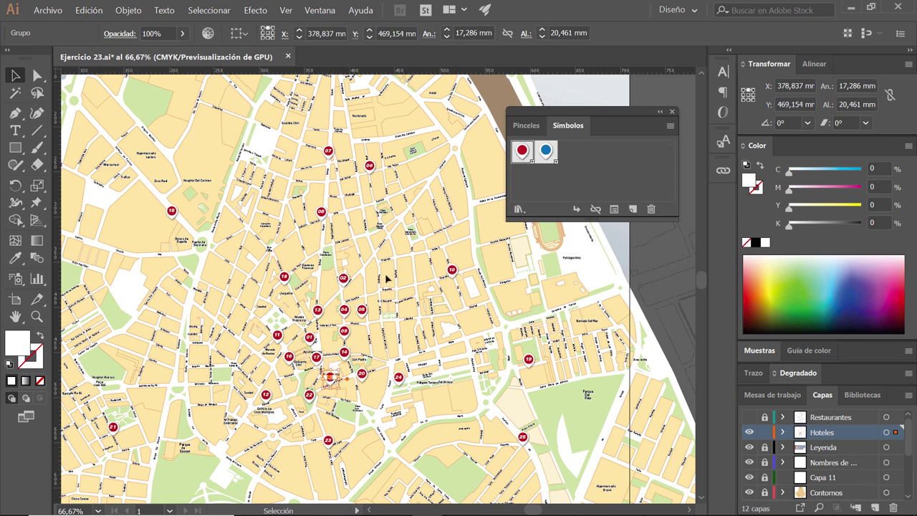
pyautogui.moveTo(347, 281); pyautogui.dragTo(353, 277)
# - Nudge pin 02 slightly down-left and move the map-names layer to the top of Capas
pyautogui.scroll(2, 341, 296)
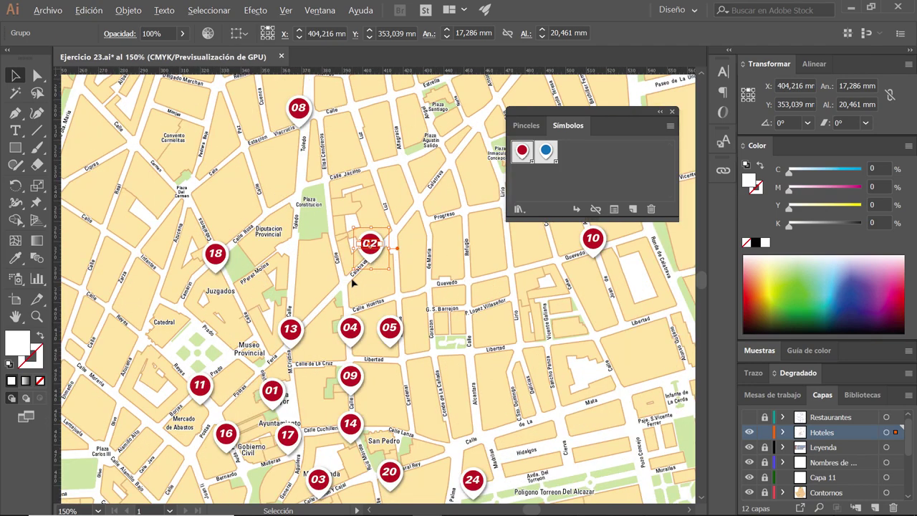
pyautogui.scroll(1, 341, 296)
pyautogui.moveTo(374, 250)
pyautogui.mouseDown()
pyautogui.moveTo(368, 256)
pyautogui.moveTo(371, 243)
pyautogui.mouseUp()
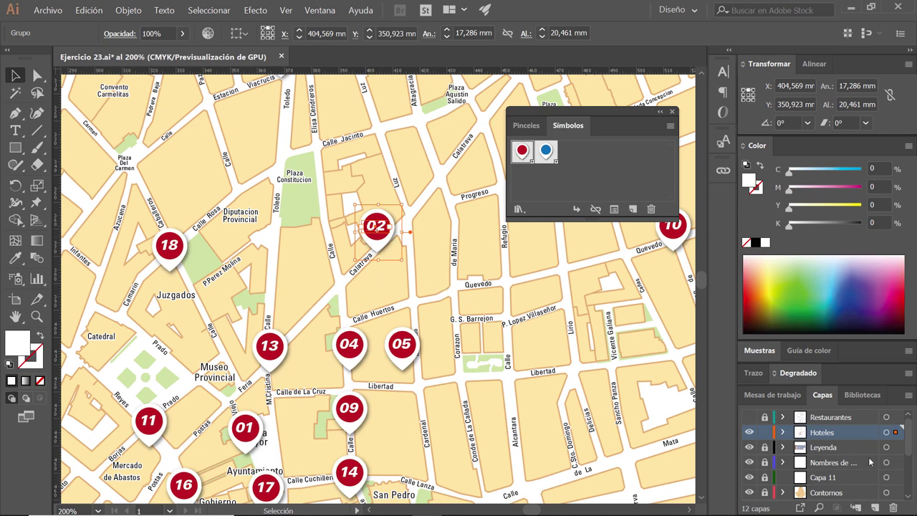
pyautogui.moveTo(850, 465); pyautogui.dragTo(857, 414)
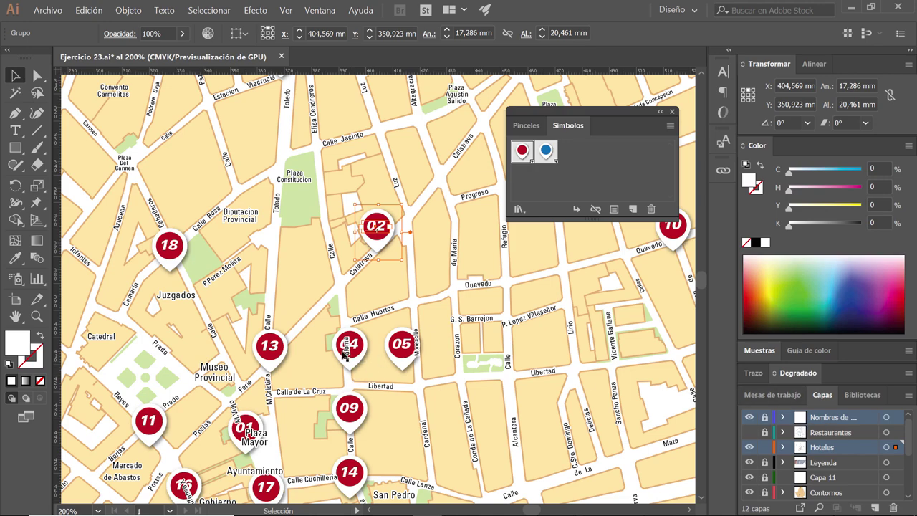
# - Lock the Hoteles layer and move the Paloma label clear of pin 04
pyautogui.scroll(2, 345, 356)
pyautogui.scroll(-2, 351, 346)
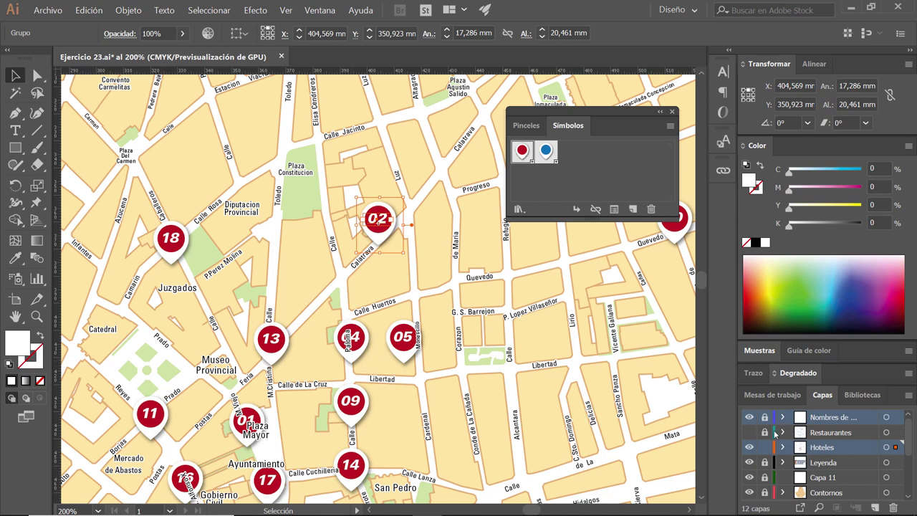
pyautogui.click(765, 448)
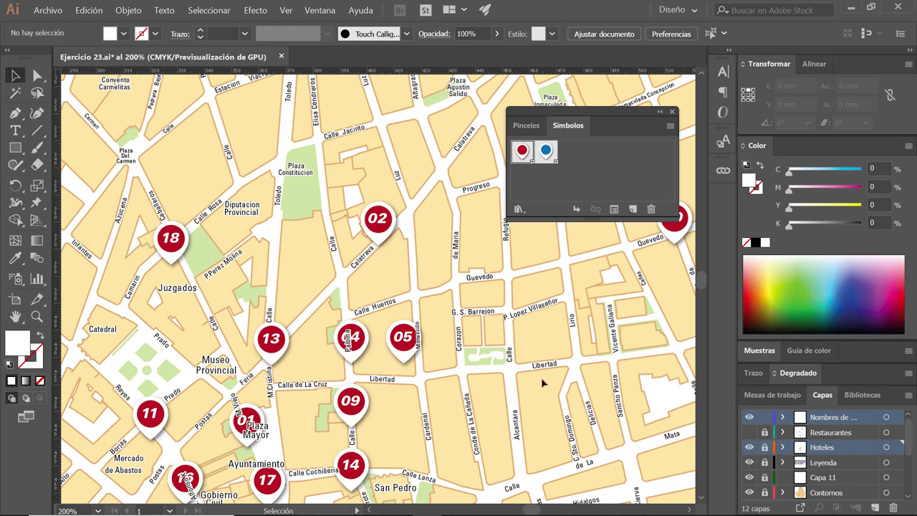
pyautogui.click(348, 345)
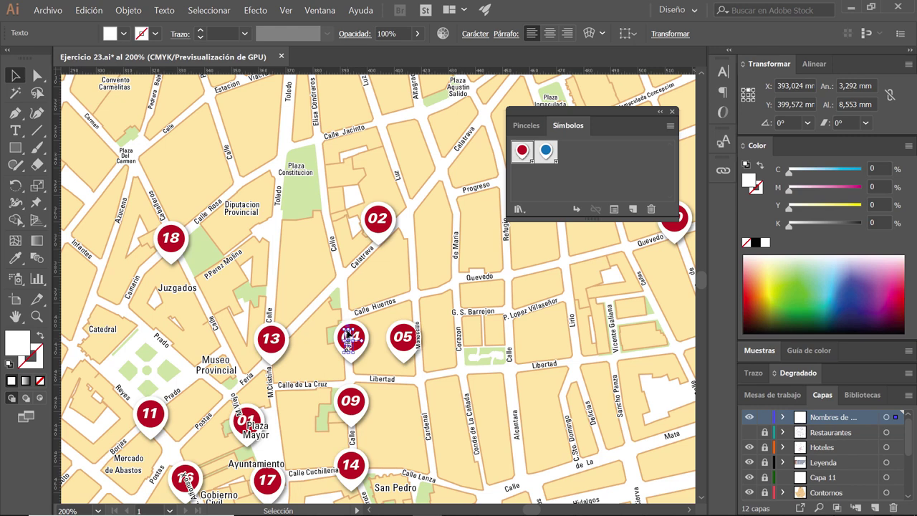
pyautogui.moveTo(344, 313); pyautogui.dragTo(348, 304)
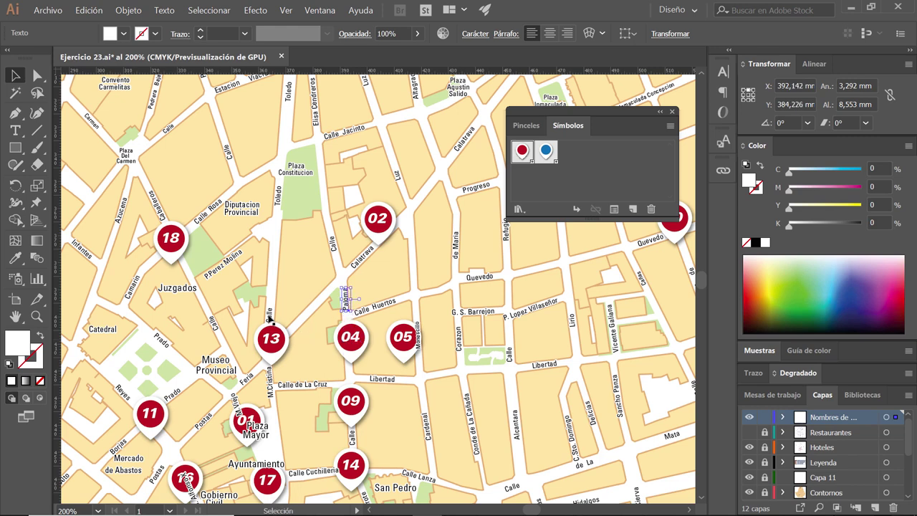
# - Shift the vertical Calle label up and move the Plaza Mayor label below pin 01
pyautogui.click(269, 316)
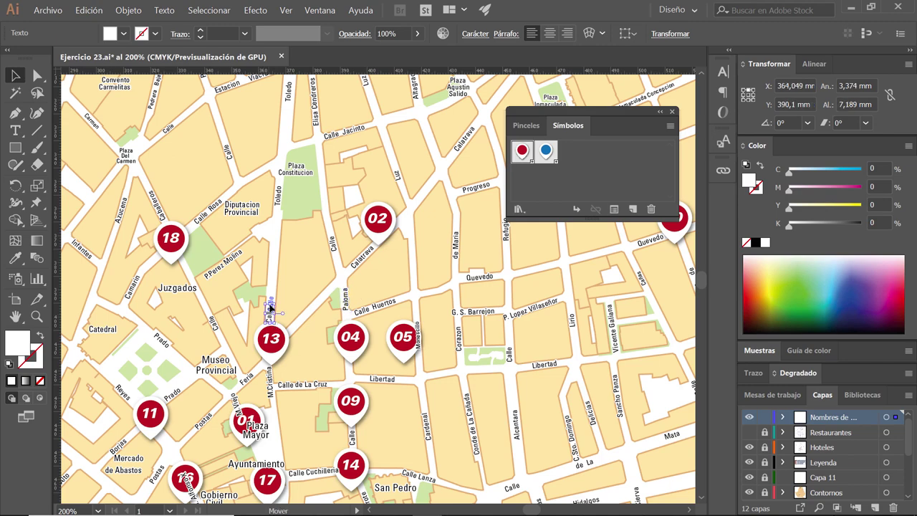
pyautogui.moveTo(271, 308); pyautogui.dragTo(271, 301)
pyautogui.click(377, 302)
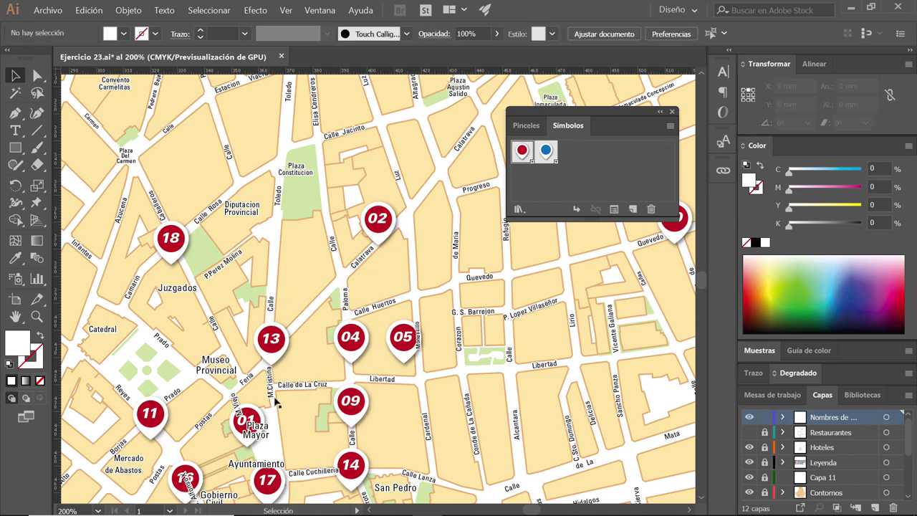
pyautogui.scroll(-5, 376, 302)
pyautogui.moveTo(405, 263); pyautogui.dragTo(406, 267)
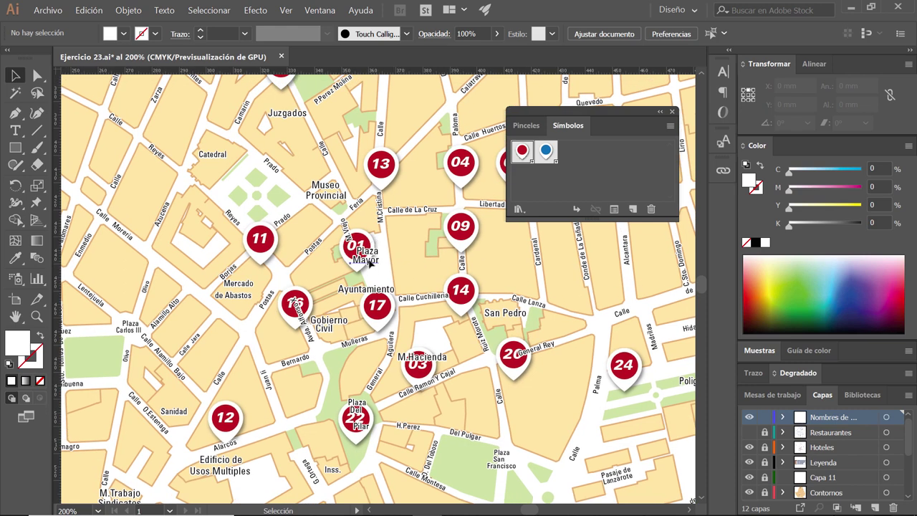
pyautogui.click(370, 264)
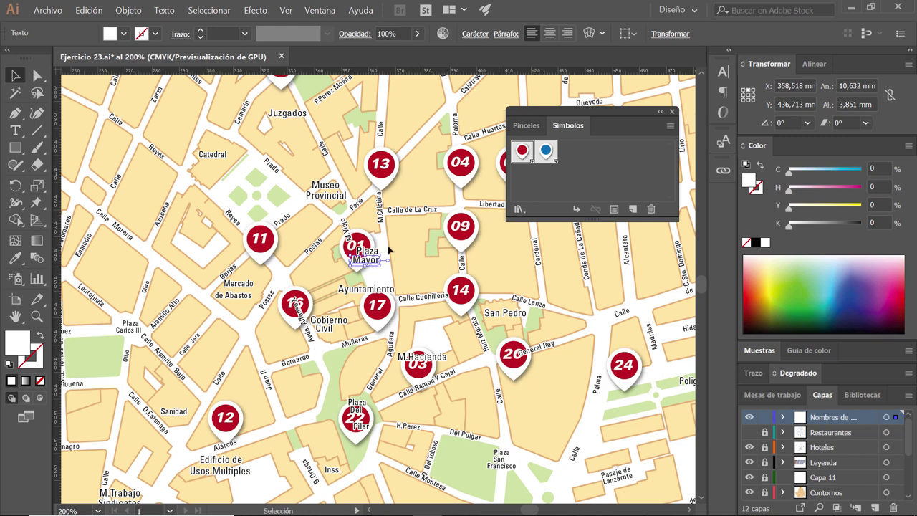
pyautogui.keyDown('shift'); pyautogui.click(366, 252); pyautogui.keyUp('shift')
pyautogui.moveTo(362, 256); pyautogui.dragTo(377, 288)
pyautogui.click(413, 284)
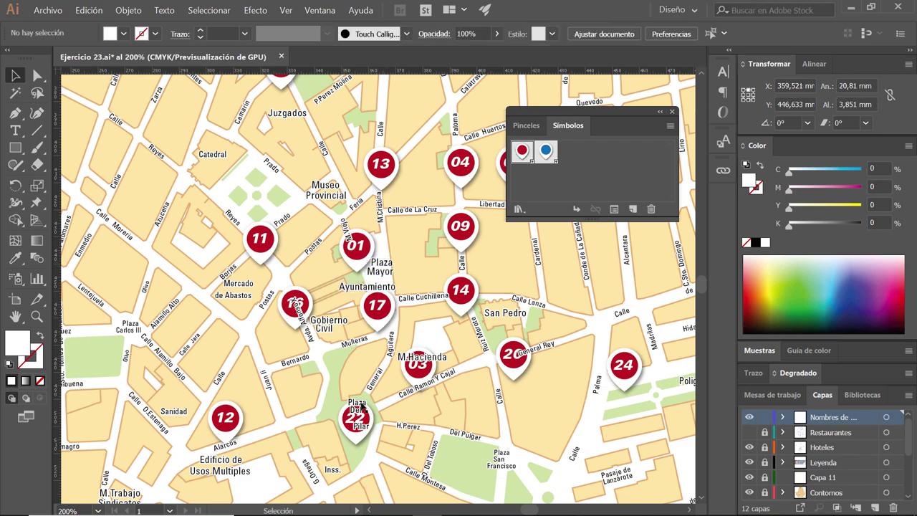
# - Move hotel marker 22 below the Plaza Del Pilar label and marker 03 off its street label
pyautogui.scroll(-5, 413, 284)
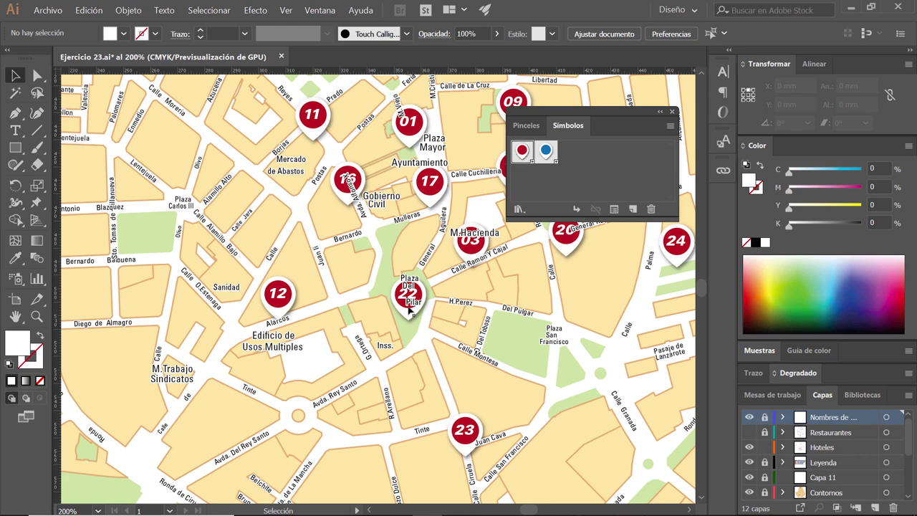
pyautogui.moveTo(407, 317)
pyautogui.mouseDown()
pyautogui.moveTo(410, 346)
pyautogui.moveTo(335, 372)
pyautogui.mouseUp()
pyautogui.moveTo(396, 286); pyautogui.dragTo(445, 273)
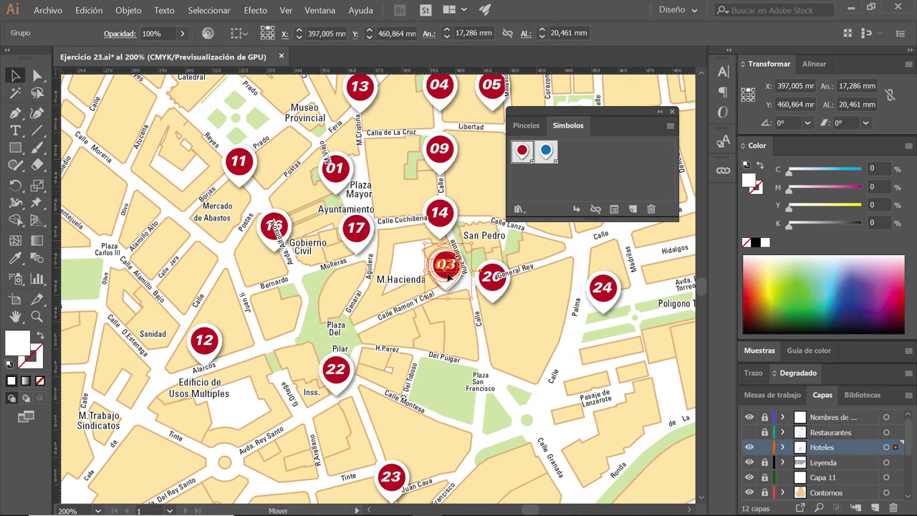
# - Reposition hotel markers 22, 16, 01, 20 and 23 clear of street labels
pyautogui.moveTo(335, 385); pyautogui.dragTo(316, 356)
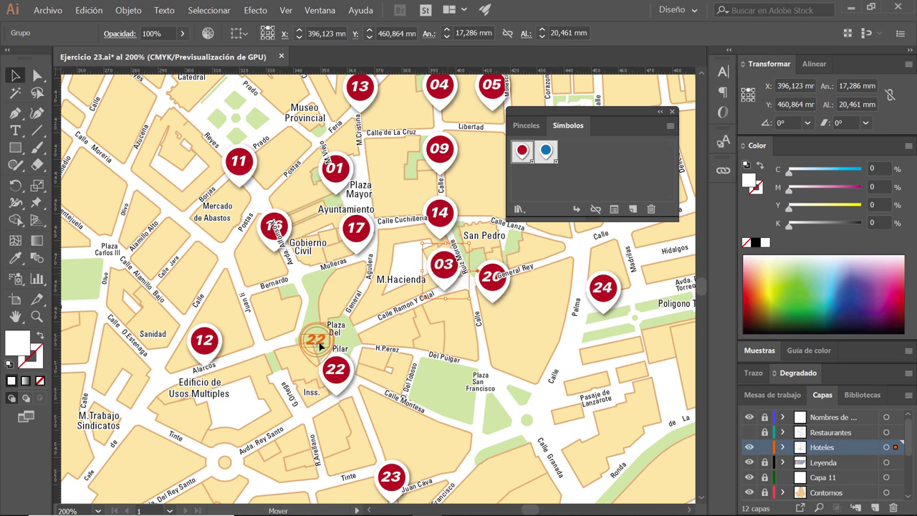
pyautogui.hscroll(-3, 301, 236)
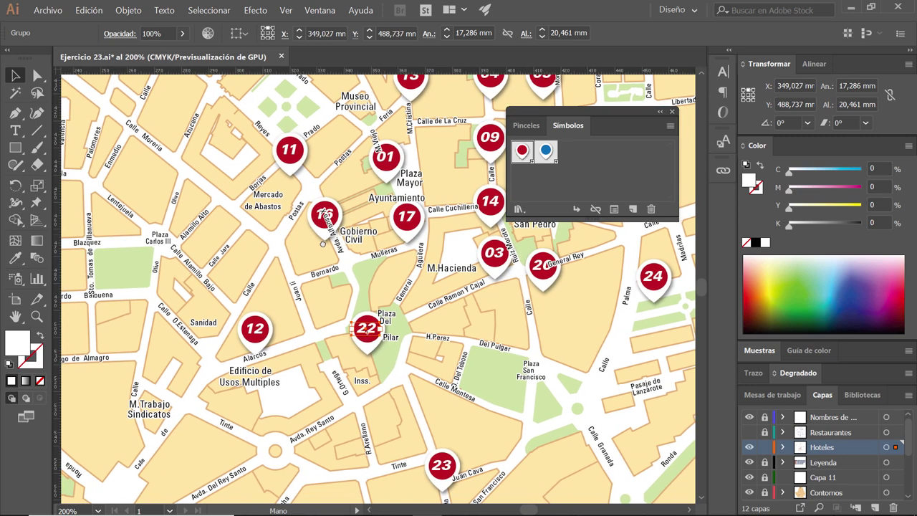
pyautogui.moveTo(334, 217)
pyautogui.mouseDown()
pyautogui.moveTo(342, 177)
pyautogui.moveTo(307, 265)
pyautogui.moveTo(261, 277)
pyautogui.moveTo(245, 337)
pyautogui.mouseUp()
pyautogui.moveTo(344, 346)
pyautogui.mouseDown()
pyautogui.moveTo(204, 252)
pyautogui.moveTo(263, 204)
pyautogui.mouseUp()
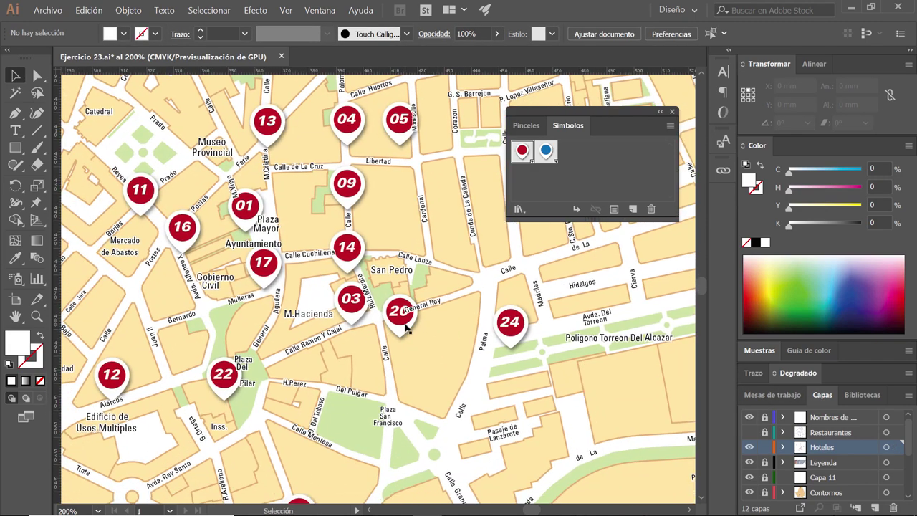
pyautogui.moveTo(402, 342)
pyautogui.mouseDown()
pyautogui.moveTo(462, 303)
pyautogui.moveTo(558, 195)
pyautogui.mouseUp()
pyautogui.moveTo(319, 265); pyautogui.dragTo(254, 174)
pyautogui.click(328, 305)
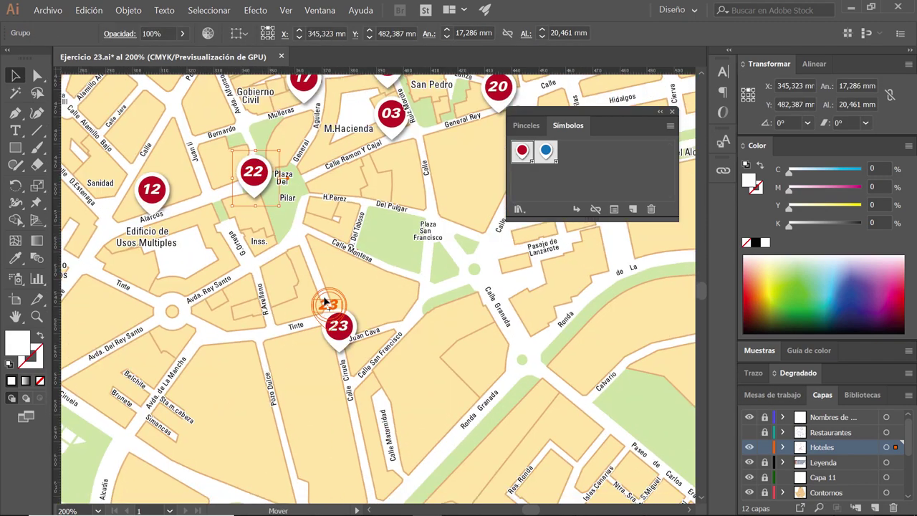
pyautogui.moveTo(329, 305)
pyautogui.mouseDown()
pyautogui.moveTo(421, 370)
pyautogui.moveTo(348, 376)
pyautogui.mouseUp()
# - Move hotel marker 05 beside Calle Huertos, then pan toward markers 07, 06 and Rectorado
pyautogui.moveTo(458, 215); pyautogui.dragTo(301, 283)
pyautogui.moveTo(502, 143); pyautogui.dragTo(283, 250)
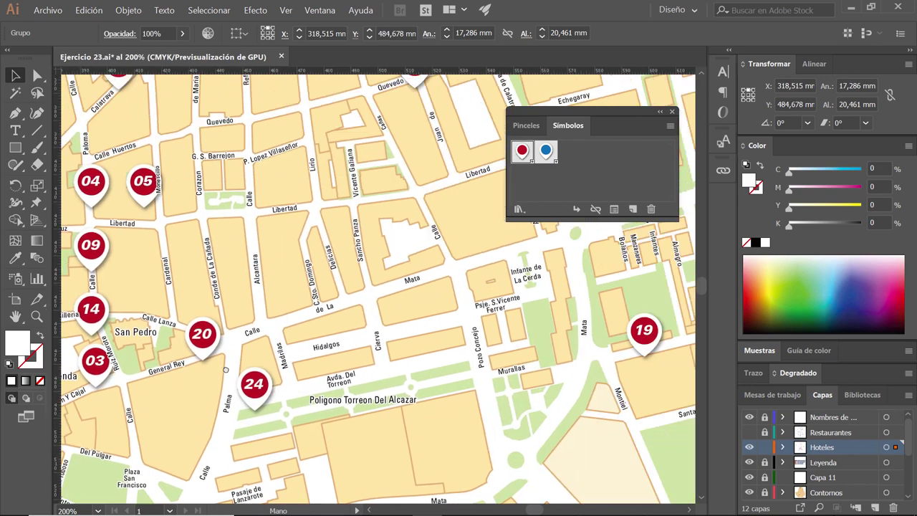
pyautogui.moveTo(394, 180)
pyautogui.mouseDown()
pyautogui.moveTo(304, 265)
pyautogui.moveTo(462, 366)
pyautogui.mouseUp()
pyautogui.moveTo(230, 387)
pyautogui.mouseDown()
pyautogui.moveTo(342, 370)
pyautogui.moveTo(351, 312)
pyautogui.mouseUp()
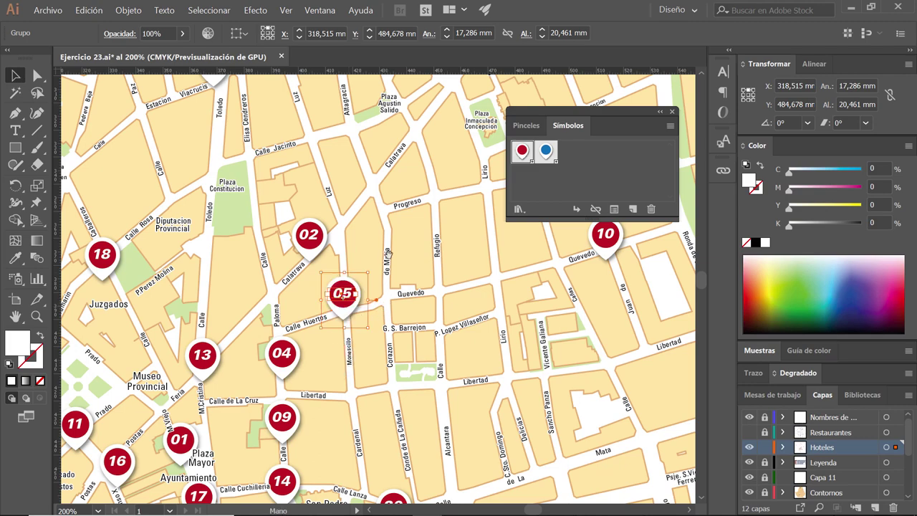
pyautogui.moveTo(391, 276); pyautogui.dragTo(428, 427)
pyautogui.moveTo(369, 322); pyautogui.dragTo(383, 445)
pyautogui.moveTo(427, 256)
pyautogui.mouseDown()
pyautogui.moveTo(303, 349)
pyautogui.moveTo(125, 390)
pyautogui.moveTo(326, 462)
pyautogui.mouseUp()
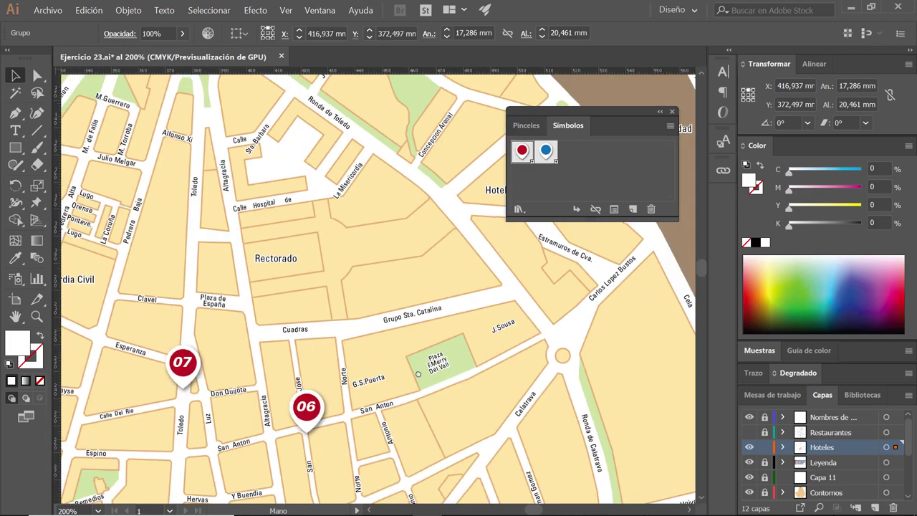
pyautogui.moveTo(304, 219)
pyautogui.mouseDown()
pyautogui.moveTo(351, 338)
pyautogui.moveTo(348, 229)
pyautogui.moveTo(295, 245)
pyautogui.mouseUp()
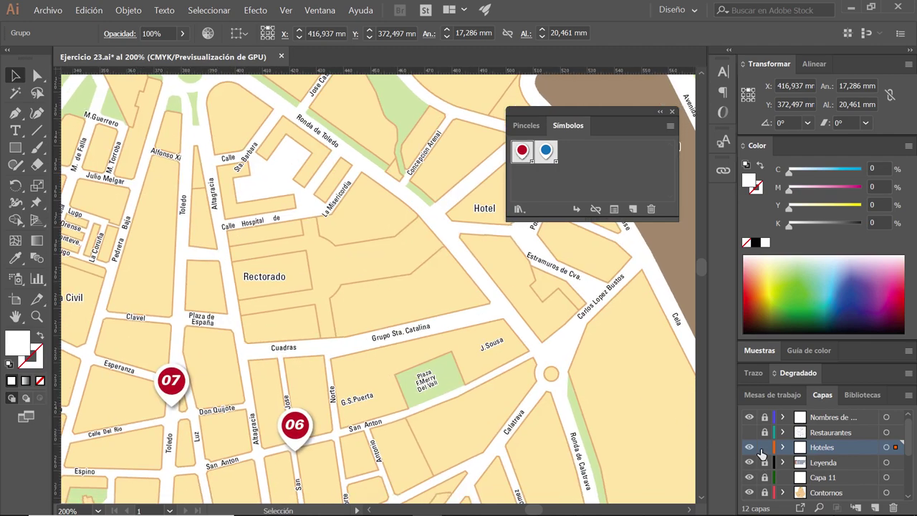
# - Show the Restaurantes layer and shift restaurant markers 12 and 30 to clearer spots
pyautogui.click(749, 447)
pyautogui.moveTo(486, 321); pyautogui.dragTo(554, 184)
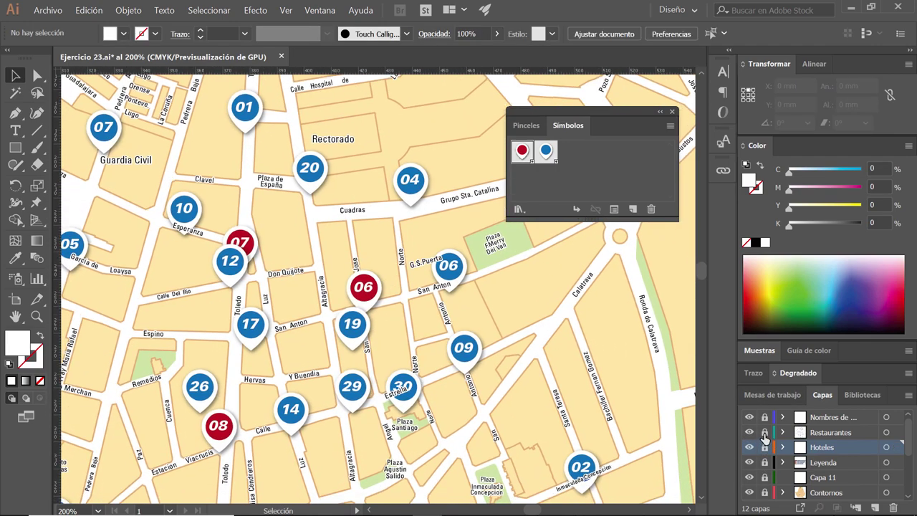
pyautogui.moveTo(367, 306); pyautogui.dragTo(415, 226)
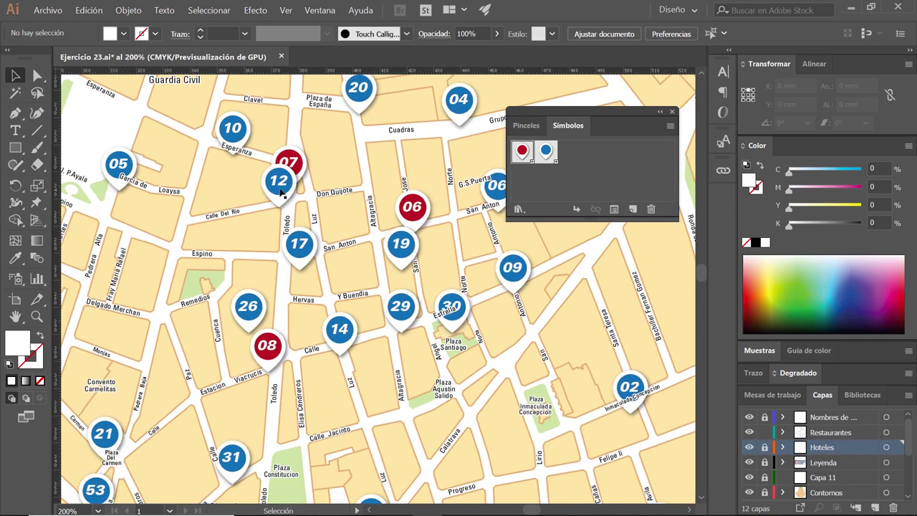
pyautogui.moveTo(281, 190); pyautogui.dragTo(260, 193)
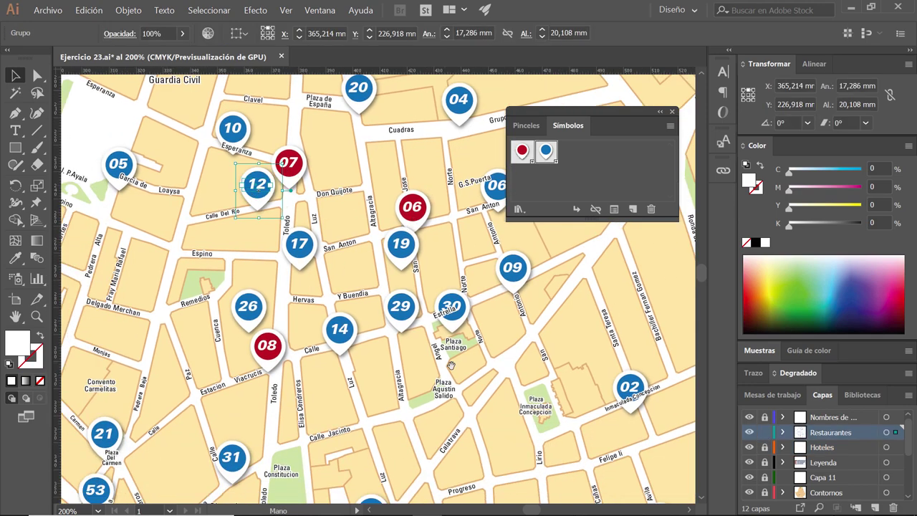
pyautogui.moveTo(452, 366); pyautogui.dragTo(366, 290)
pyautogui.moveTo(382, 232)
pyautogui.mouseDown()
pyautogui.moveTo(385, 220)
pyautogui.moveTo(417, 265)
pyautogui.moveTo(445, 267)
pyautogui.mouseUp()
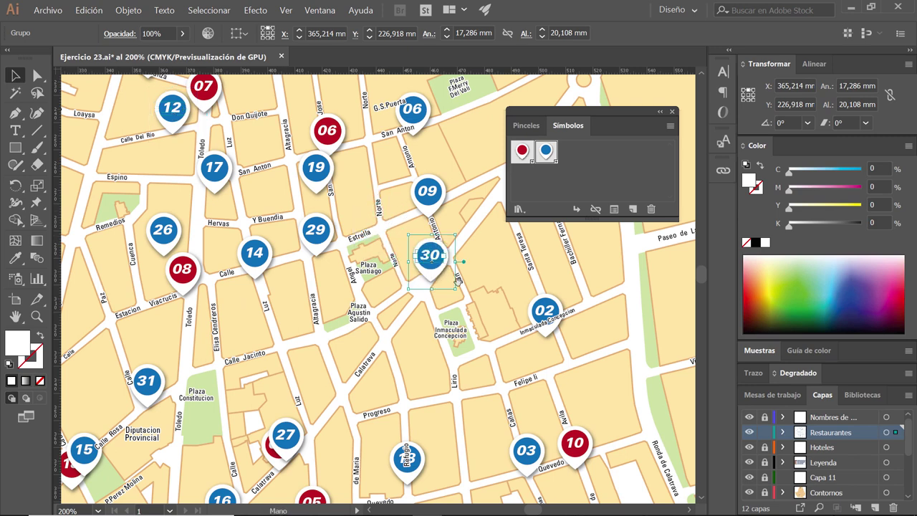
# - Move restaurant markers 06, 02, 18 and 03 off street labels, placing 18 near Progreso
pyautogui.moveTo(475, 171); pyautogui.dragTo(444, 239)
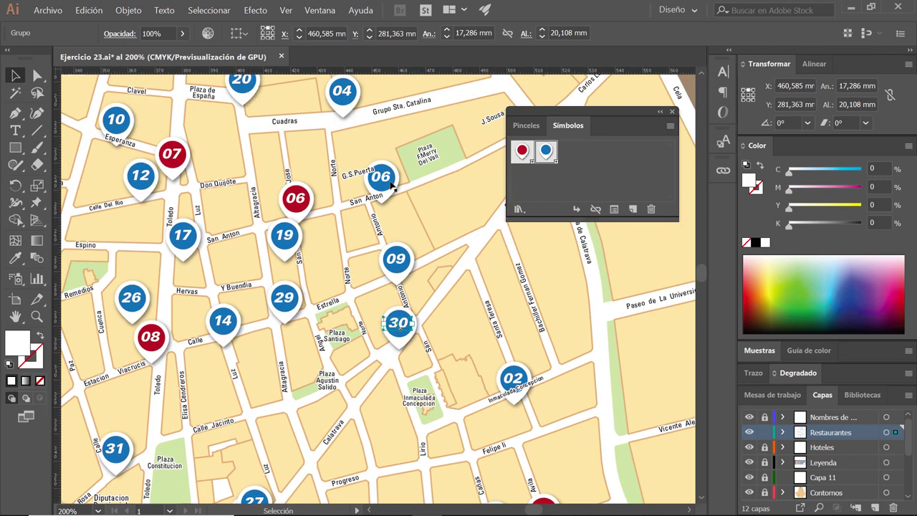
pyautogui.moveTo(392, 185)
pyautogui.mouseDown()
pyautogui.moveTo(398, 95)
pyautogui.moveTo(264, 71)
pyautogui.mouseUp()
pyautogui.moveTo(395, 281)
pyautogui.mouseDown()
pyautogui.moveTo(441, 254)
pyautogui.moveTo(429, 248)
pyautogui.mouseUp()
pyautogui.moveTo(343, 472); pyautogui.dragTo(432, 308)
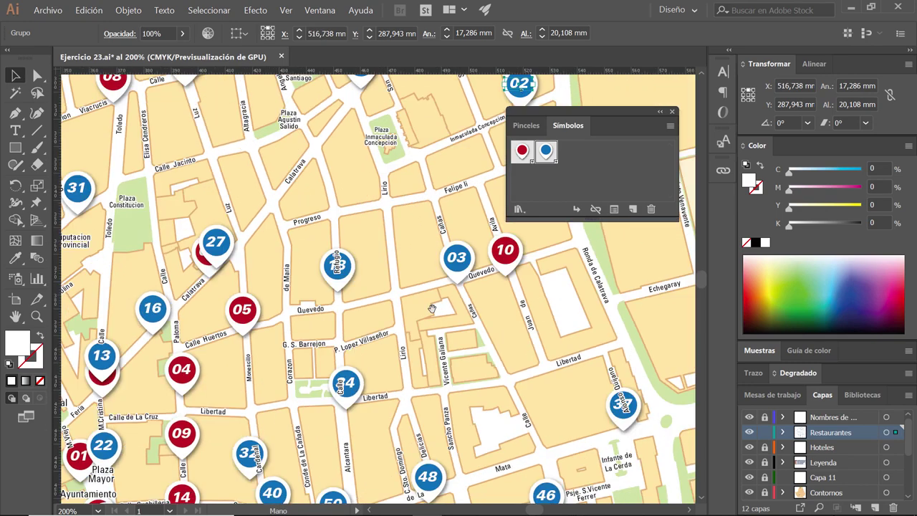
pyautogui.moveTo(352, 282); pyautogui.dragTo(351, 223)
pyautogui.moveTo(513, 254); pyautogui.dragTo(475, 248)
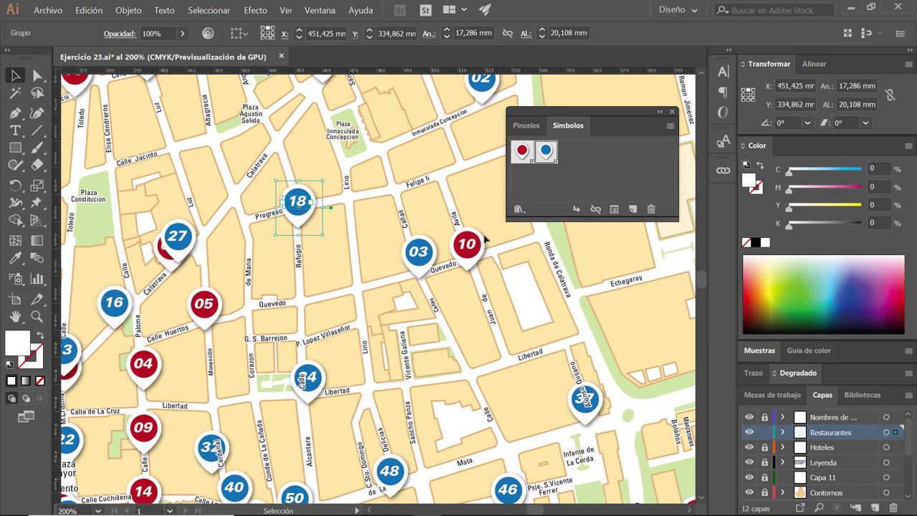
pyautogui.click(485, 238)
pyautogui.moveTo(427, 275); pyautogui.dragTo(393, 278)
# - Reposition markers 33, 38, 42, 43, 47 and 48 around Plaza Mayor and Gobierno Civil
pyautogui.moveTo(292, 396); pyautogui.dragTo(409, 263)
pyautogui.moveTo(355, 301); pyautogui.dragTo(469, 180)
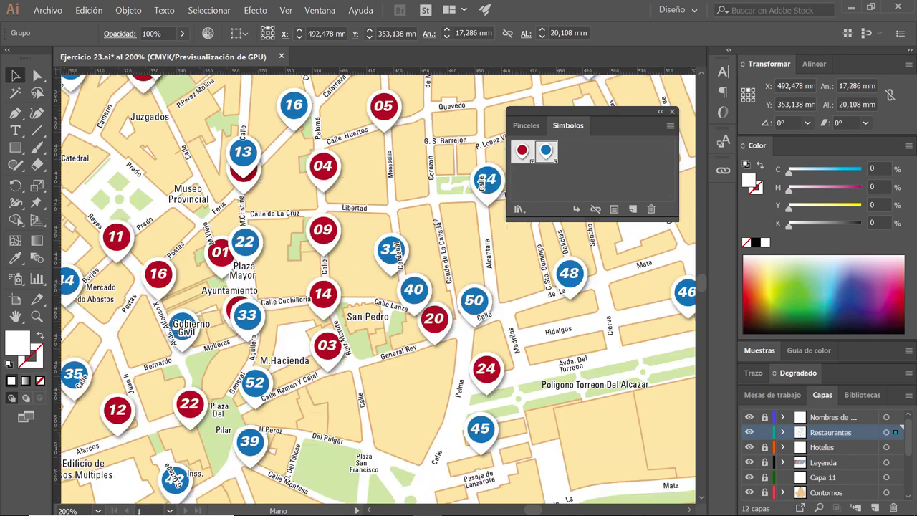
pyautogui.moveTo(313, 210); pyautogui.dragTo(349, 239)
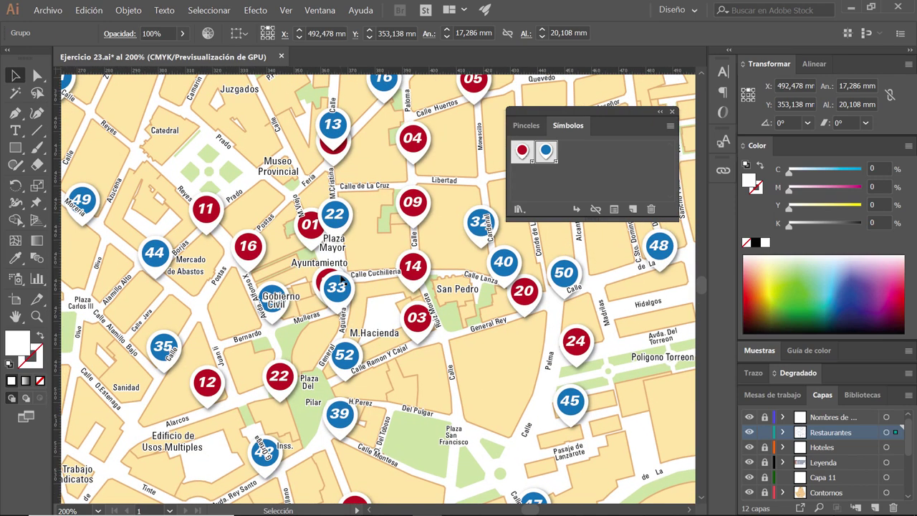
pyautogui.moveTo(347, 295); pyautogui.dragTo(368, 295)
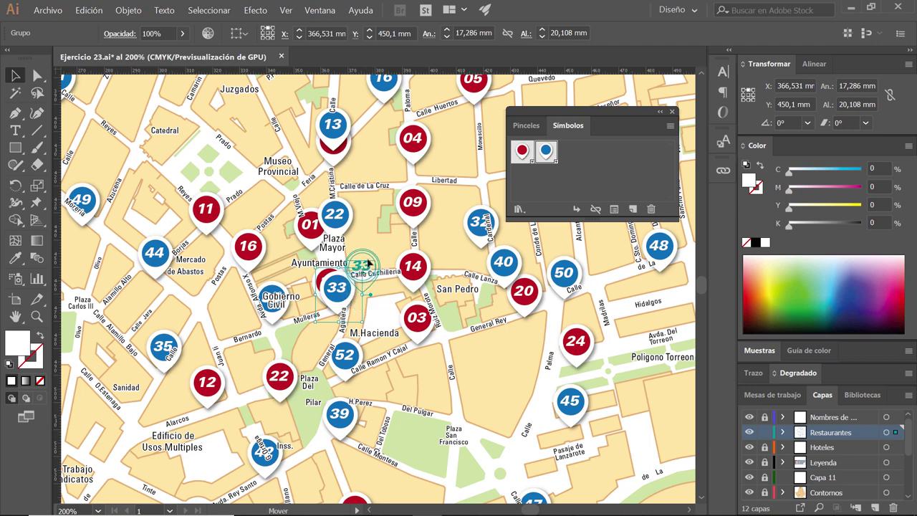
pyautogui.moveTo(368, 295)
pyautogui.mouseDown()
pyautogui.moveTo(377, 248)
pyautogui.moveTo(485, 225)
pyautogui.mouseUp()
pyautogui.moveTo(389, 297); pyautogui.dragTo(345, 306)
pyautogui.moveTo(379, 447)
pyautogui.mouseDown()
pyautogui.moveTo(342, 361)
pyautogui.moveTo(349, 346)
pyautogui.moveTo(386, 340)
pyautogui.moveTo(308, 282)
pyautogui.mouseUp()
pyautogui.moveTo(371, 355); pyautogui.dragTo(413, 339)
pyautogui.moveTo(553, 353)
pyautogui.mouseDown()
pyautogui.moveTo(459, 356)
pyautogui.moveTo(448, 312)
pyautogui.moveTo(220, 444)
pyautogui.mouseUp()
pyautogui.moveTo(331, 215); pyautogui.dragTo(341, 213)
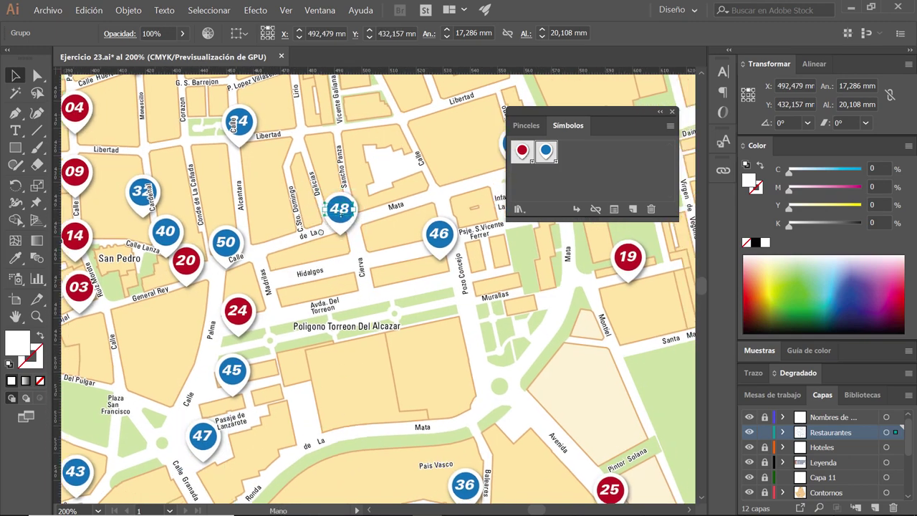
# - Move restaurant marker 19 beside marker 20 onto Don Quijote street
pyautogui.moveTo(537, 501); pyautogui.dragTo(432, 410)
pyautogui.moveTo(459, 284); pyautogui.dragTo(407, 359)
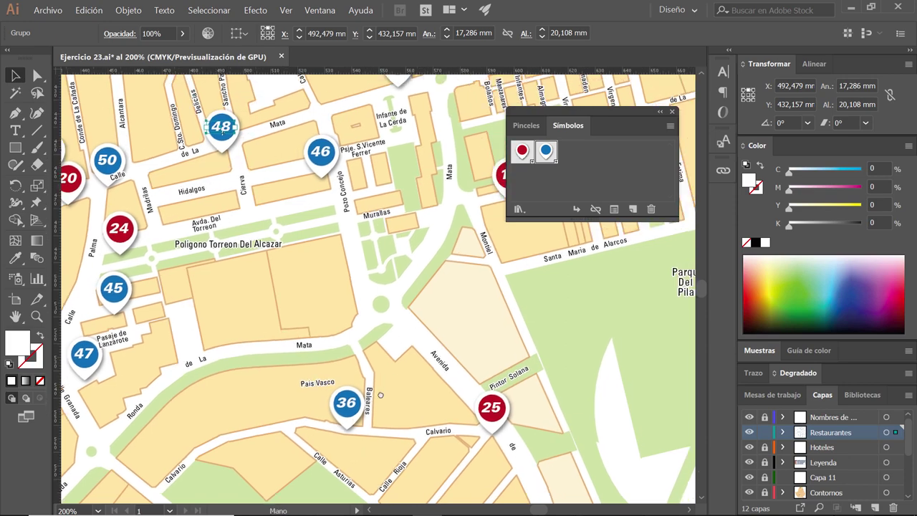
pyautogui.moveTo(398, 211); pyautogui.dragTo(402, 316)
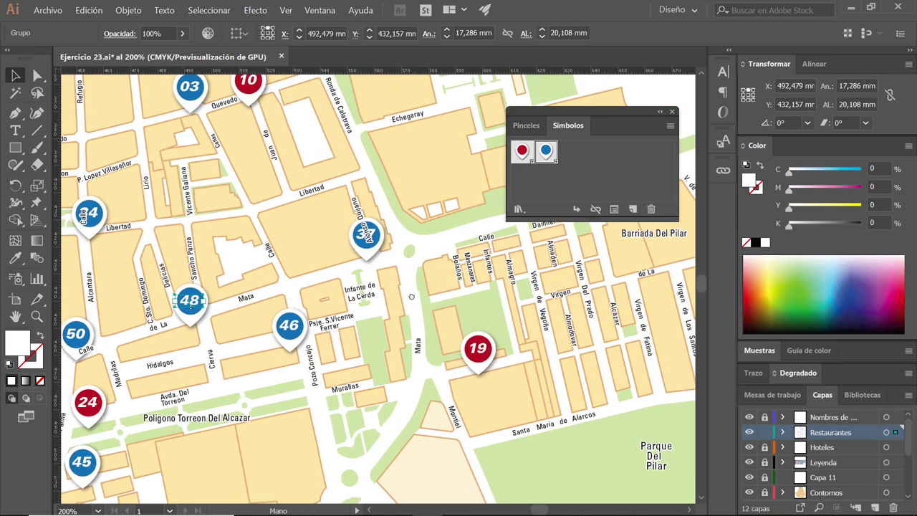
pyautogui.moveTo(397, 247); pyautogui.dragTo(408, 291)
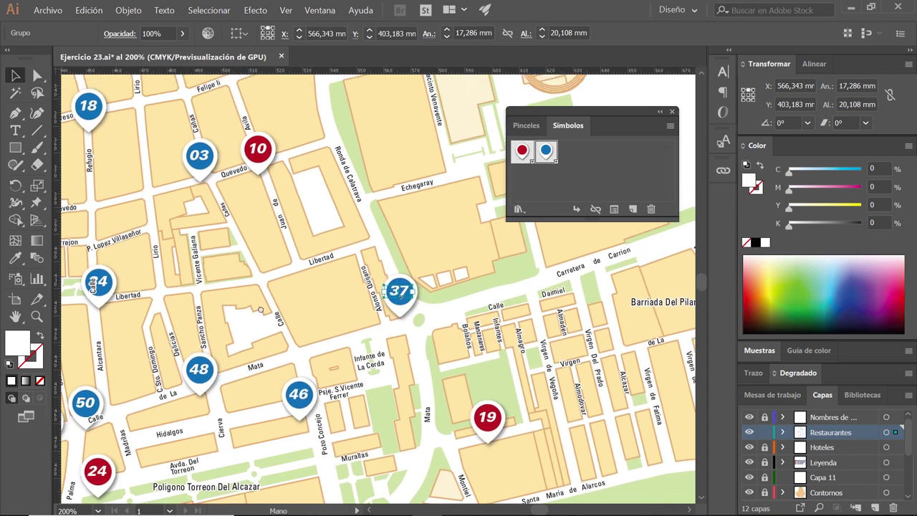
pyautogui.moveTo(326, 235); pyautogui.dragTo(267, 356)
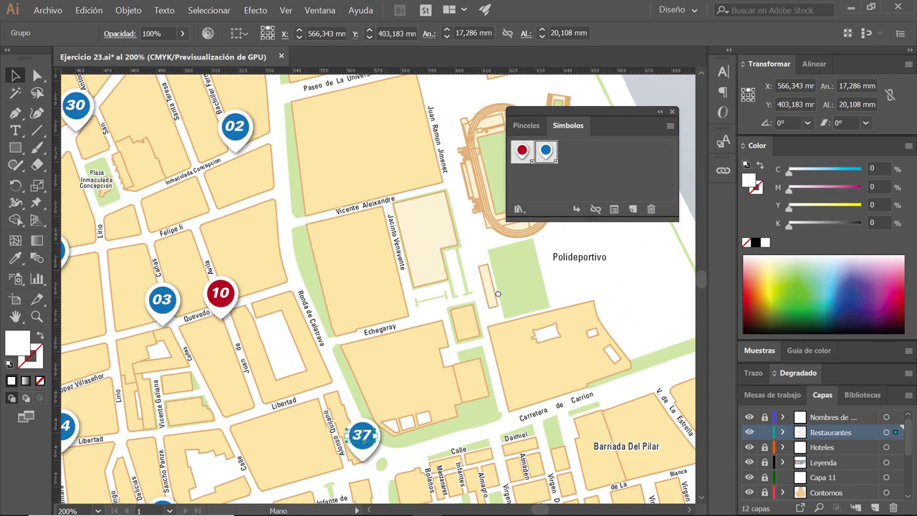
pyautogui.moveTo(354, 204); pyautogui.dragTo(372, 287)
pyautogui.moveTo(239, 241)
pyautogui.mouseDown()
pyautogui.moveTo(320, 278)
pyautogui.moveTo(347, 418)
pyautogui.mouseUp()
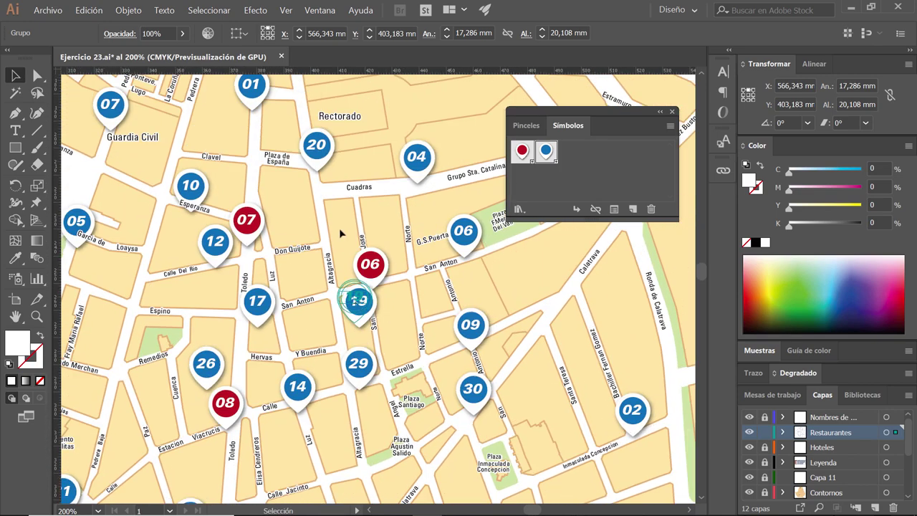
pyautogui.moveTo(357, 301); pyautogui.dragTo(351, 174)
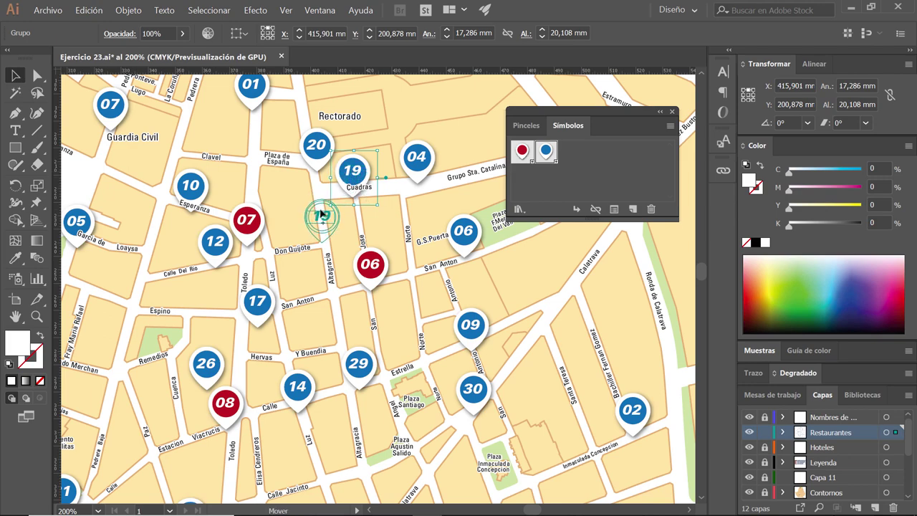
pyautogui.moveTo(356, 169); pyautogui.dragTo(326, 214)
pyautogui.moveTo(424, 302); pyautogui.dragTo(426, 316)
# - Nudge restaurant marker 05 slightly upward near Guardia Civil
pyautogui.moveTo(288, 195); pyautogui.dragTo(359, 288)
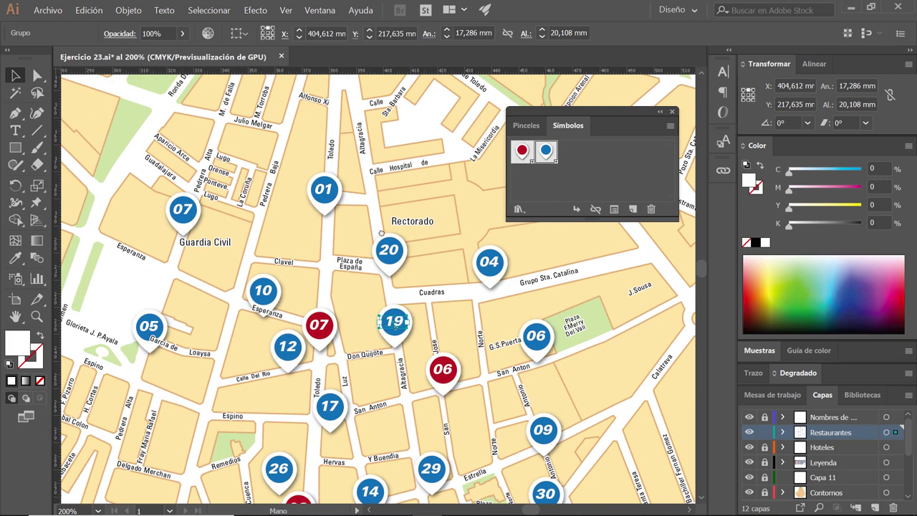
pyautogui.moveTo(286, 271); pyautogui.dragTo(396, 240)
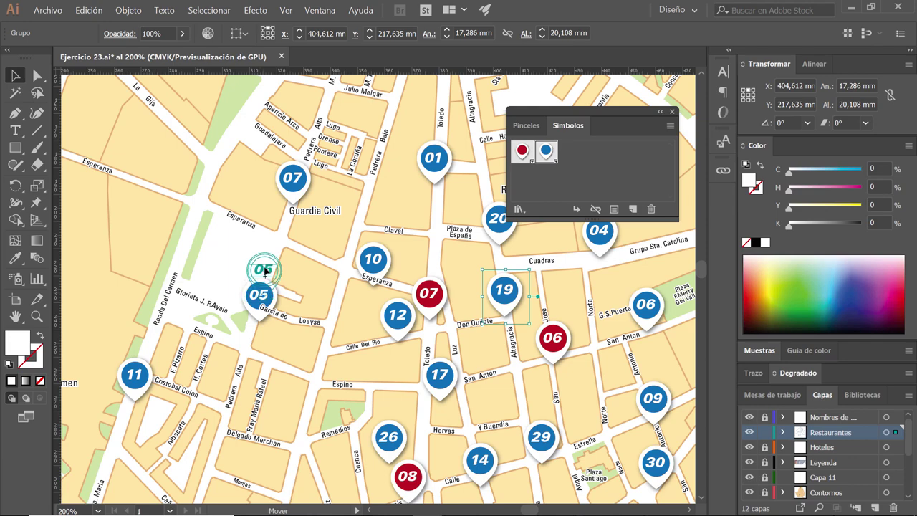
pyautogui.moveTo(262, 281); pyautogui.dragTo(267, 256)
# - Leave marker 05's isolated group to return to the full map
pyautogui.doubleClick(265, 271)
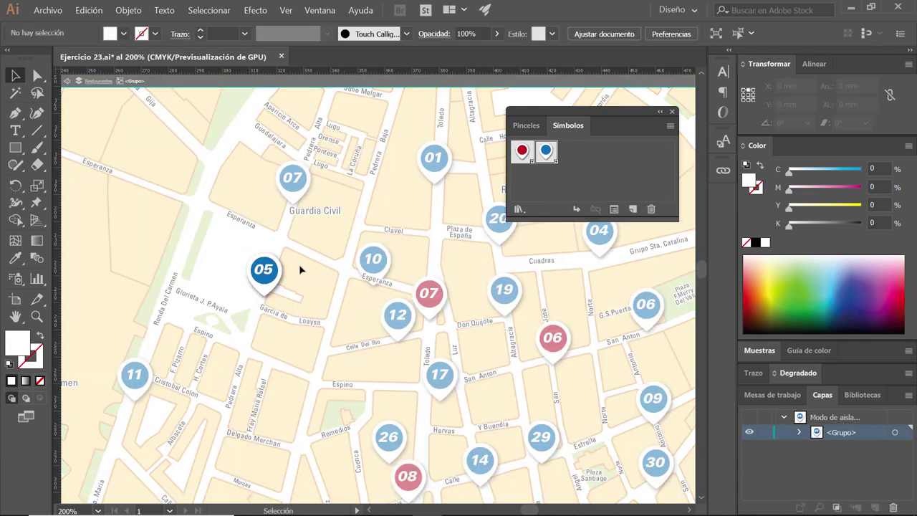
pyautogui.doubleClick(304, 272)
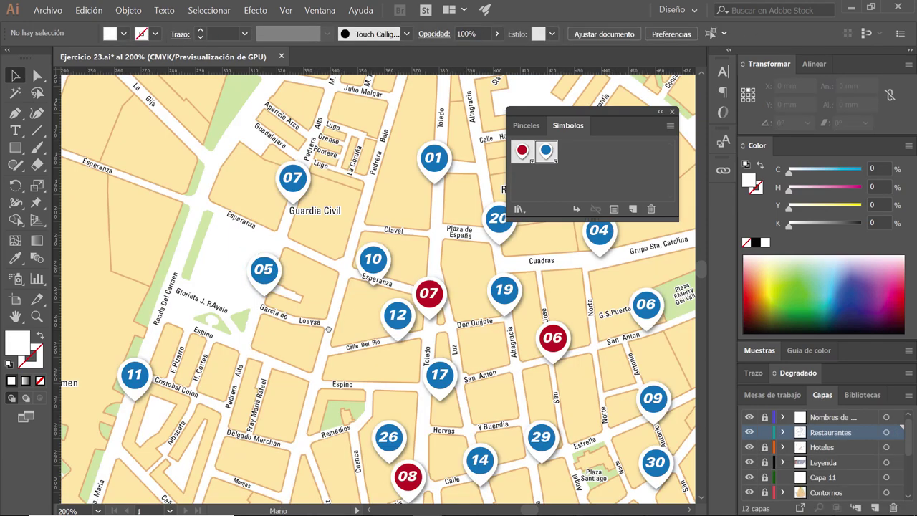
pyautogui.hscroll(4, 334, 269)
pyautogui.scroll(2, 334, 269)
pyautogui.scroll(-1, 368, 286)
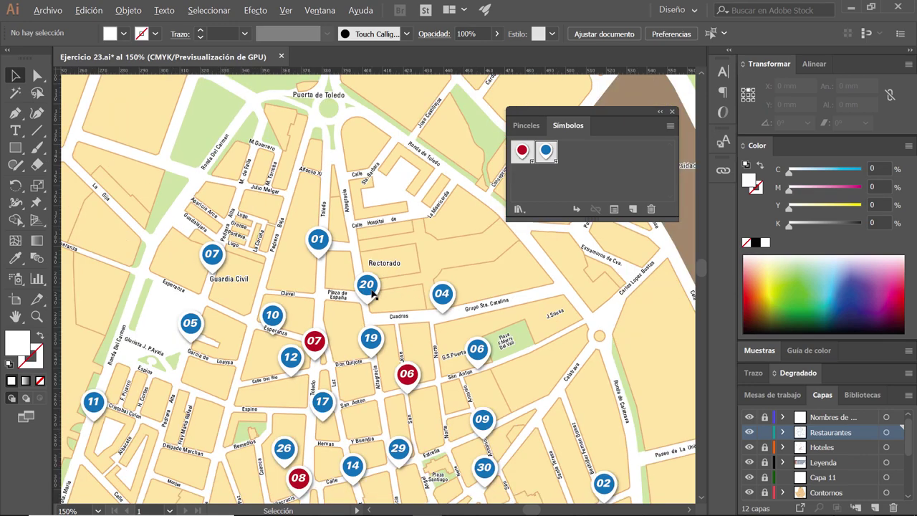
pyautogui.scroll(-1, 369, 287)
# - Scroll and pan across the full map to view the southern streets
pyautogui.scroll(-2, 368, 323)
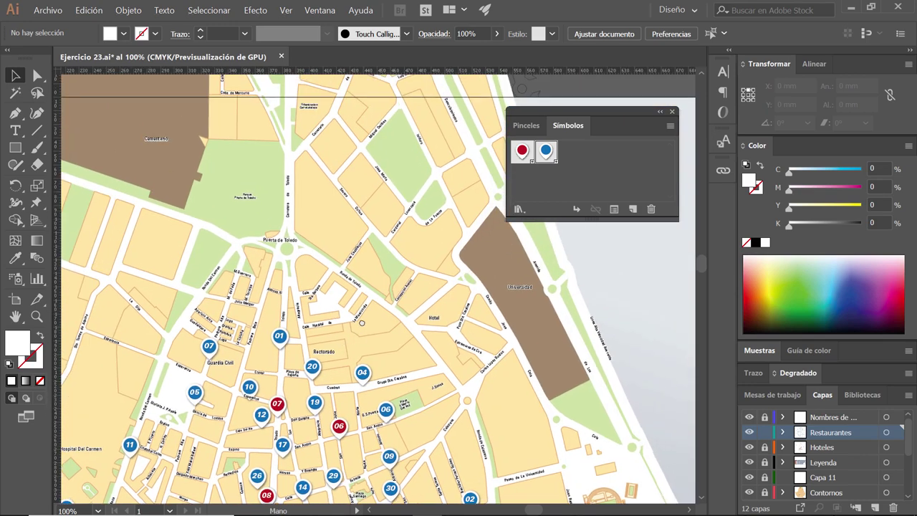
pyautogui.scroll(-2, 401, 315)
pyautogui.scroll(-2, 444, 305)
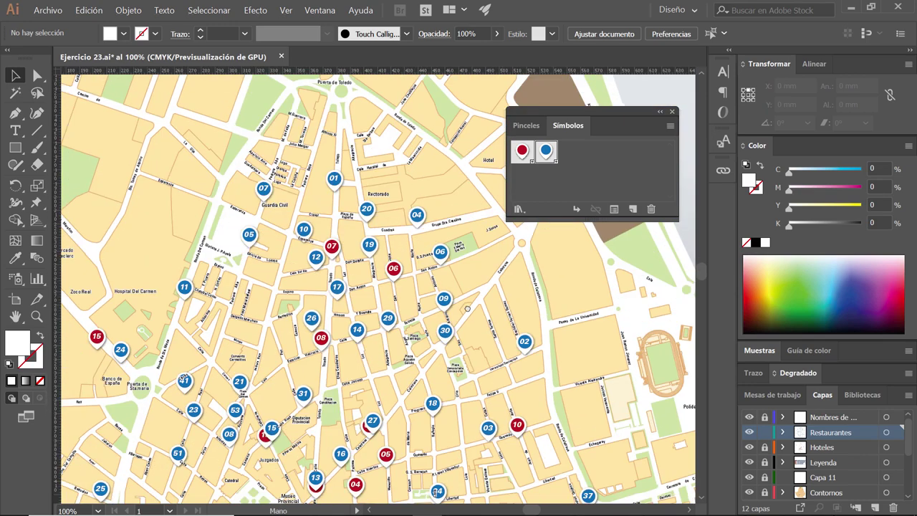
pyautogui.scroll(-2, 468, 309)
pyautogui.scroll(-2, 452, 236)
pyautogui.scroll(-2, 351, 312)
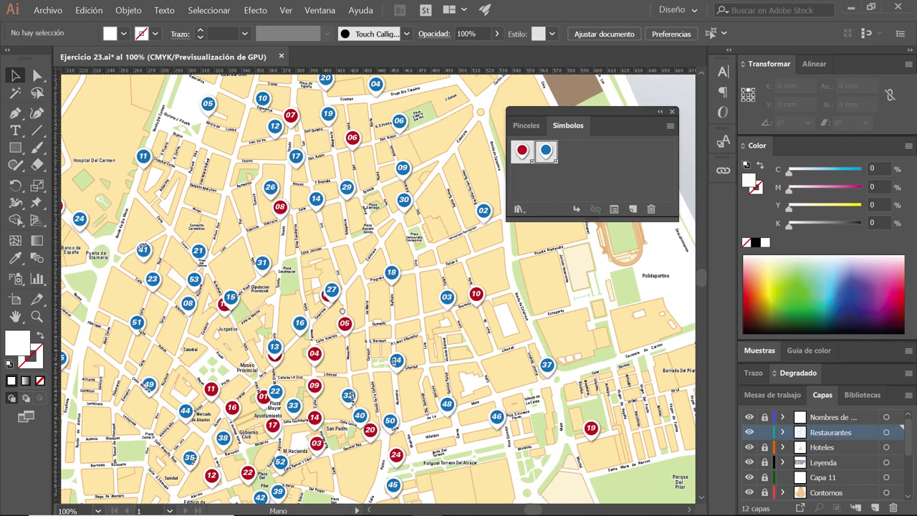
pyautogui.moveTo(350, 312); pyautogui.dragTo(430, 254)
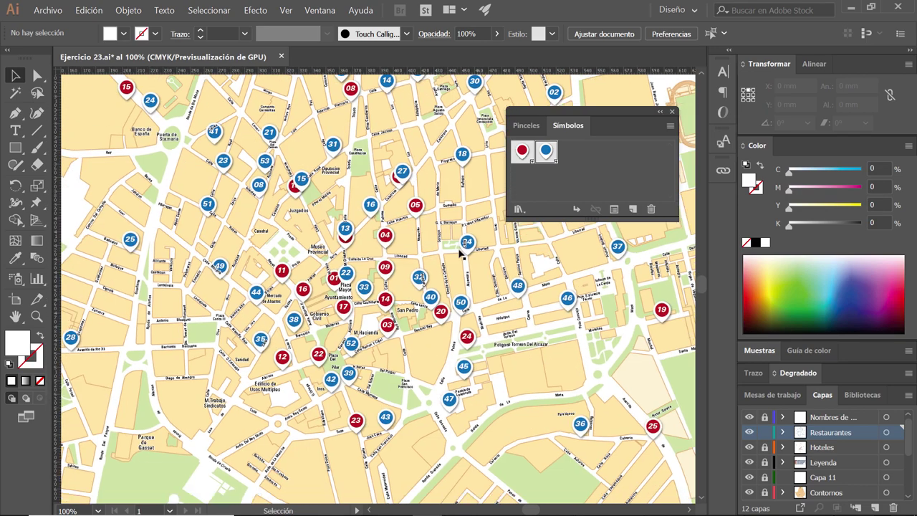
pyautogui.scroll(1, 461, 252)
pyautogui.scroll(1, 461, 253)
pyautogui.scroll(2, 373, 208)
pyautogui.hscroll(2, 373, 208)
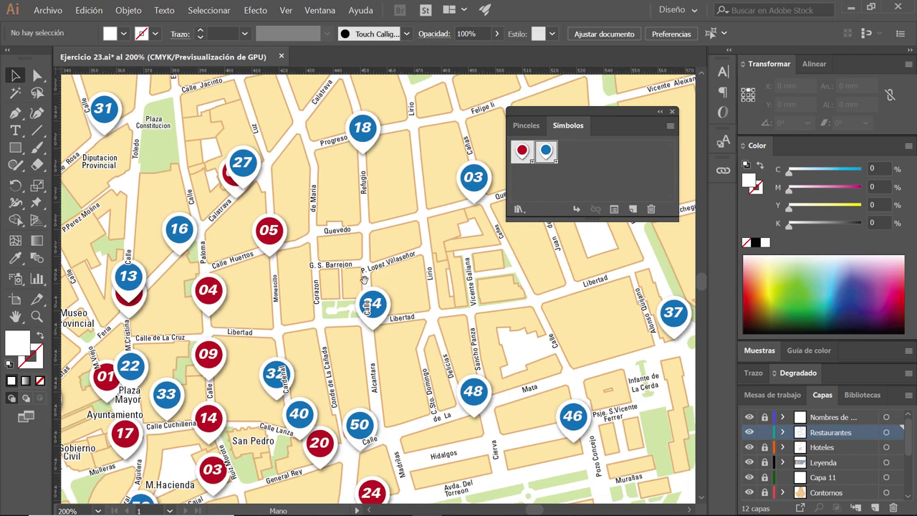
# - Move markers 27, 34, 32 and 50 clear of red marker 02 and street names
pyautogui.moveTo(273, 154); pyautogui.dragTo(295, 117)
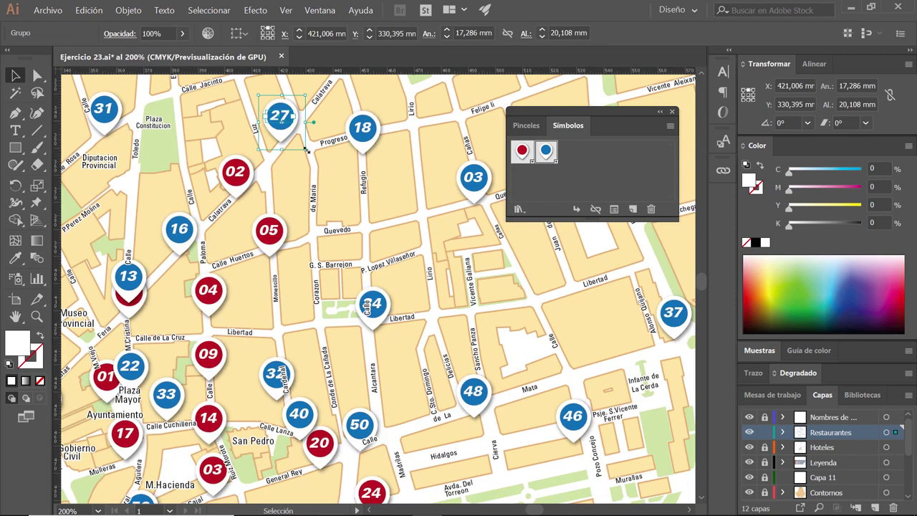
pyautogui.moveTo(371, 321); pyautogui.dragTo(344, 318)
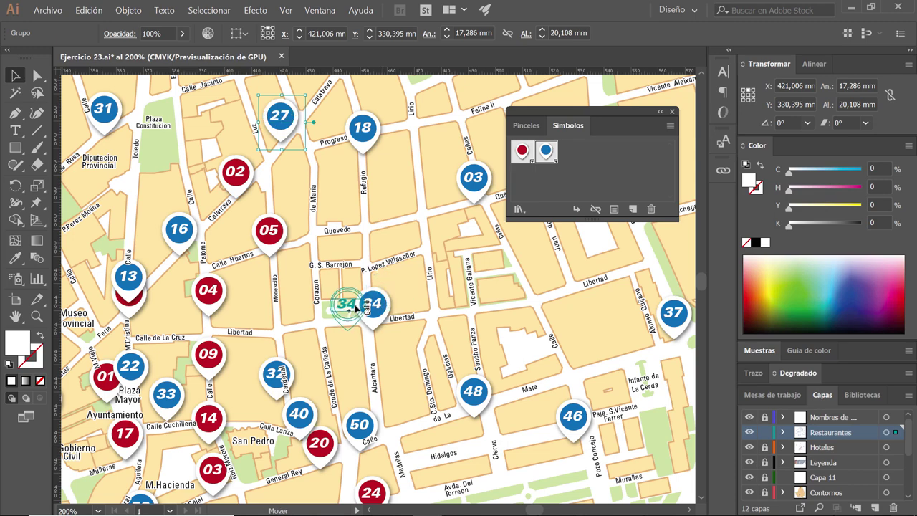
pyautogui.hscroll(-5, 344, 318)
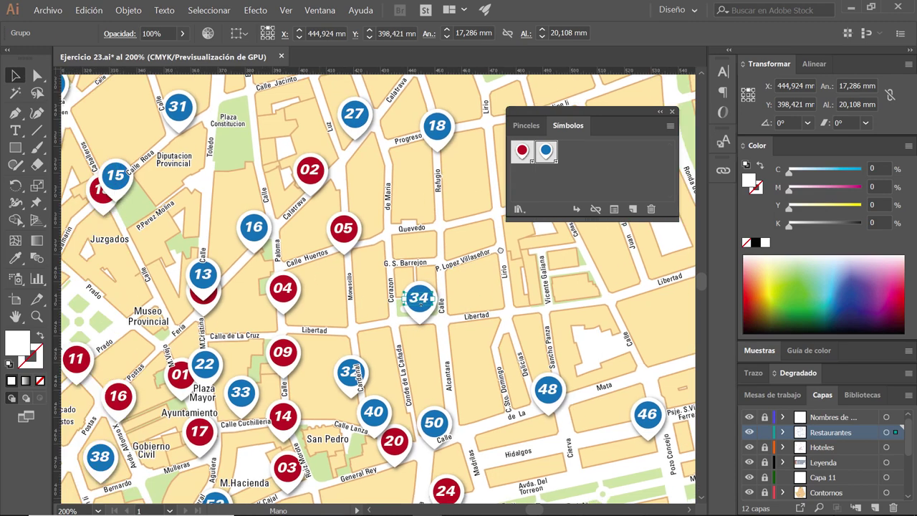
pyautogui.scroll(-2, 372, 322)
pyautogui.moveTo(407, 351); pyautogui.dragTo(413, 300)
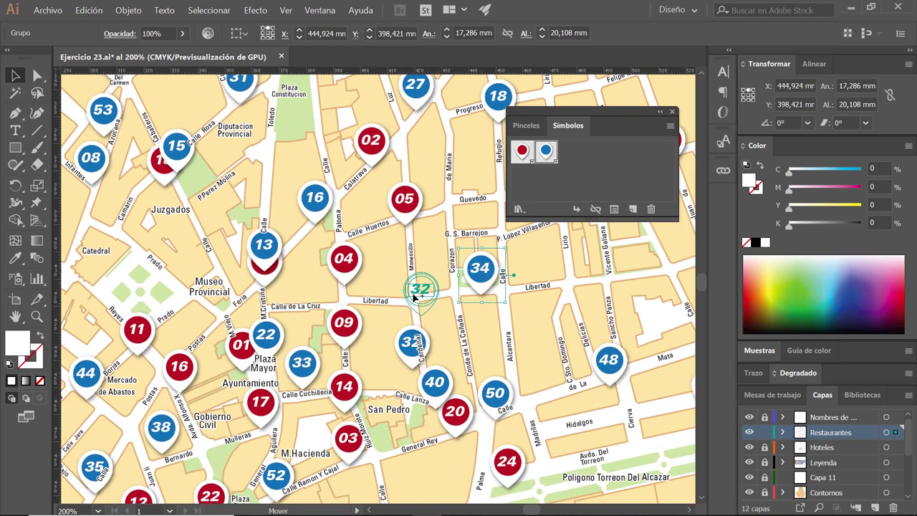
pyautogui.moveTo(495, 398); pyautogui.dragTo(507, 365)
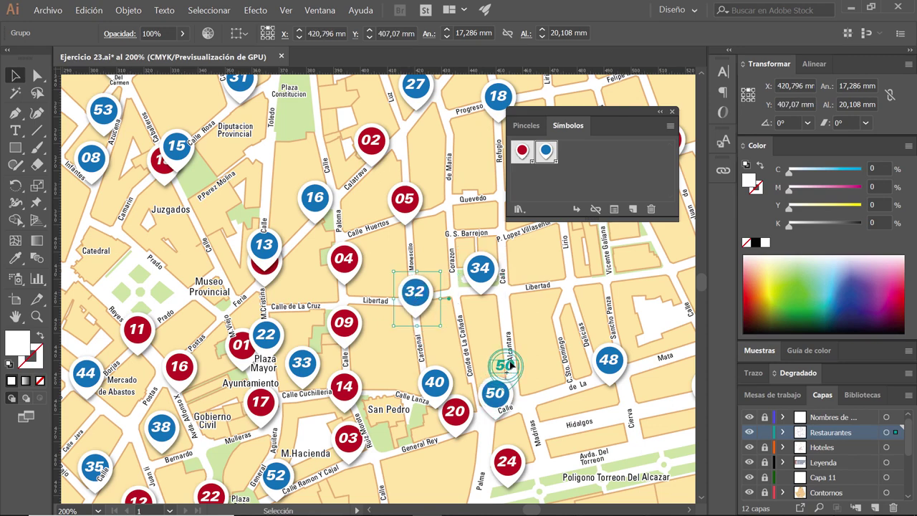
pyautogui.moveTo(459, 316); pyautogui.dragTo(438, 286)
# - Move blue marker 13 off red pin 13 and marker 41 off the Cipres street name
pyautogui.moveTo(484, 331); pyautogui.dragTo(688, 399)
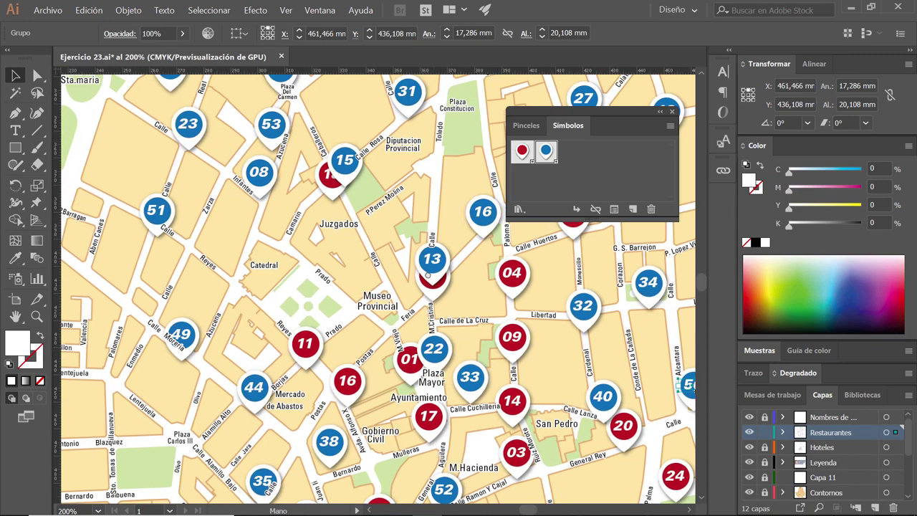
pyautogui.moveTo(441, 270); pyautogui.dragTo(443, 217)
pyautogui.moveTo(277, 235); pyautogui.dragTo(446, 243)
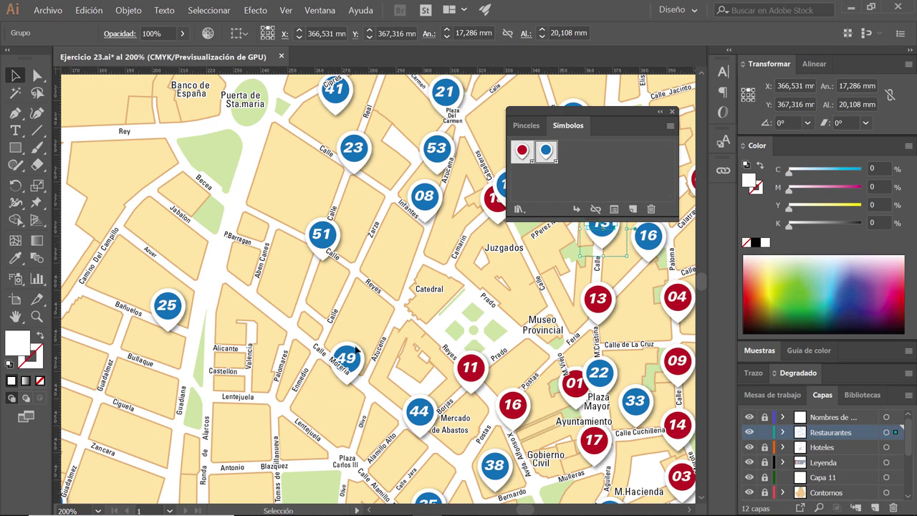
pyautogui.moveTo(358, 96); pyautogui.dragTo(302, 256)
pyautogui.doubleClick(283, 249)
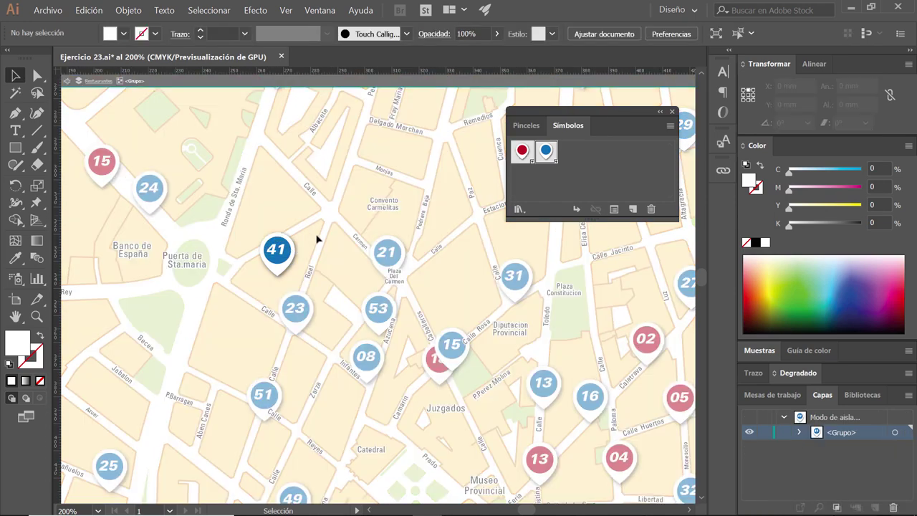
pyautogui.doubleClick(306, 251)
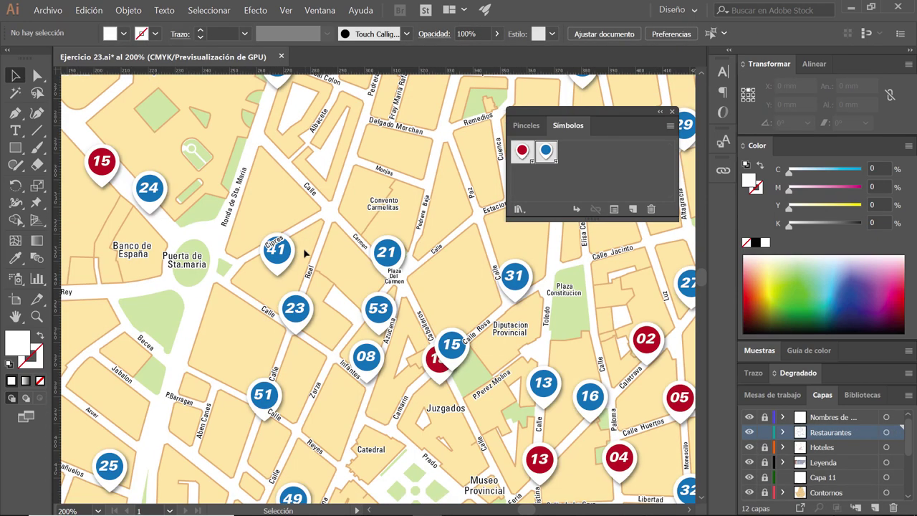
pyautogui.moveTo(285, 256); pyautogui.dragTo(299, 205)
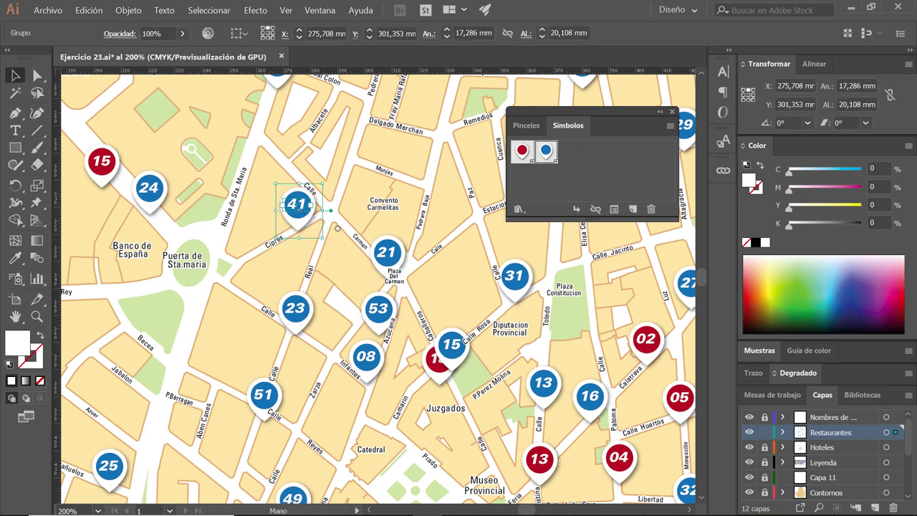
# - Move marker 10 up and left to a clearer position in the northern streets
pyautogui.moveTo(301, 234); pyautogui.dragTo(327, 276)
pyautogui.moveTo(378, 356); pyautogui.dragTo(392, 456)
pyautogui.moveTo(357, 304); pyautogui.dragTo(331, 349)
pyautogui.moveTo(393, 241); pyautogui.dragTo(364, 320)
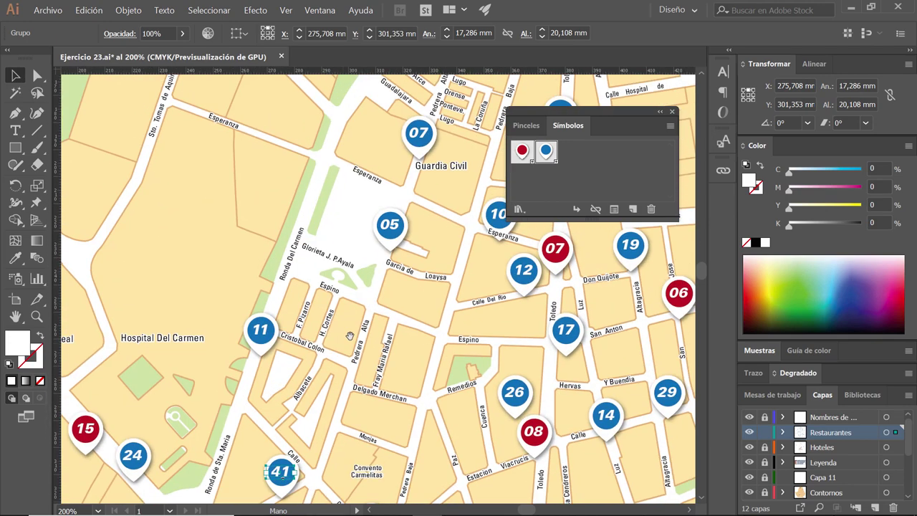
pyautogui.keyDown('alt'); pyautogui.scroll(-1, 308, 367); pyautogui.keyUp('alt')
pyautogui.keyDown('alt'); pyautogui.scroll(-1, 316, 355); pyautogui.keyUp('alt')
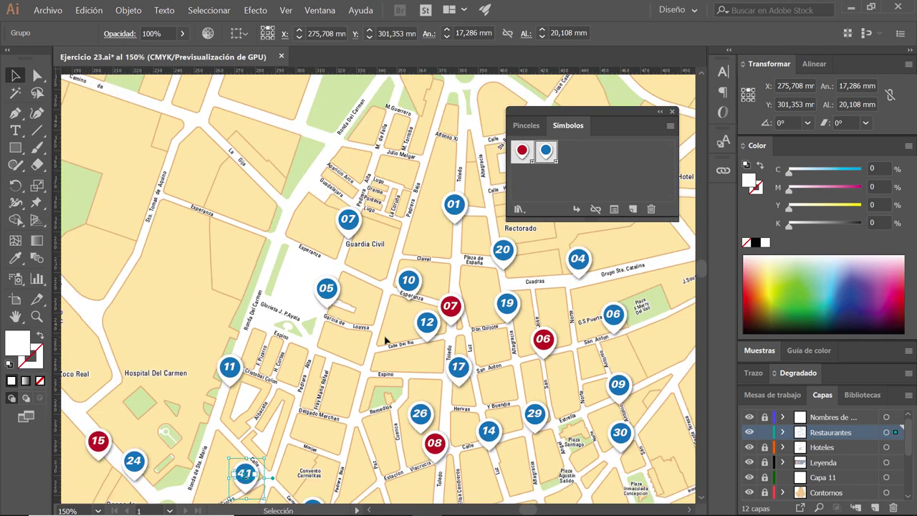
pyautogui.moveTo(392, 313); pyautogui.dragTo(320, 348)
pyautogui.moveTo(337, 313); pyautogui.dragTo(323, 311)
pyautogui.moveTo(403, 374); pyautogui.dragTo(350, 297)
# - Move marker 15 up-right off red marker 18 and clear the selection
pyautogui.keyDown('alt'); pyautogui.scroll(-1, 365, 306); pyautogui.keyUp('alt')
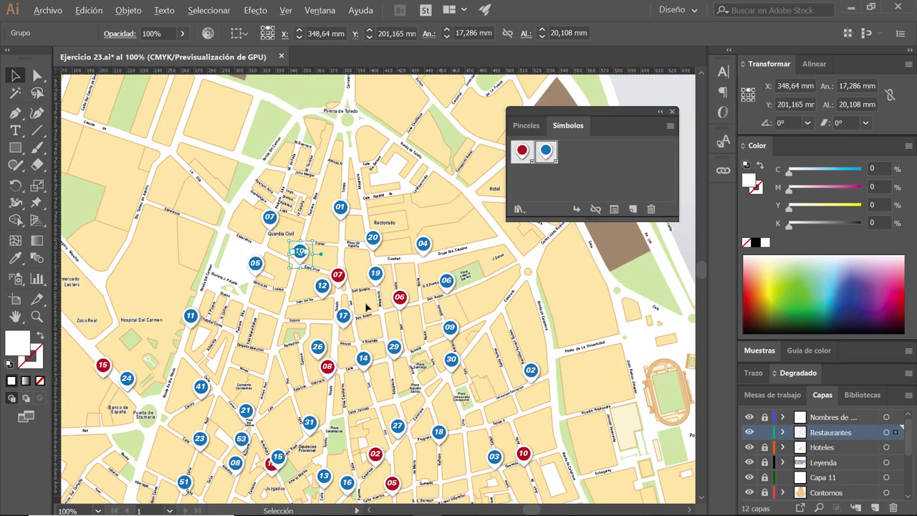
pyautogui.keyDown('alt'); pyautogui.scroll(-1, 366, 307); pyautogui.keyUp('alt')
pyautogui.scroll(-3, 366, 306)
pyautogui.keyDown('alt'); pyautogui.scroll(2, 279, 222); pyautogui.keyUp('alt')
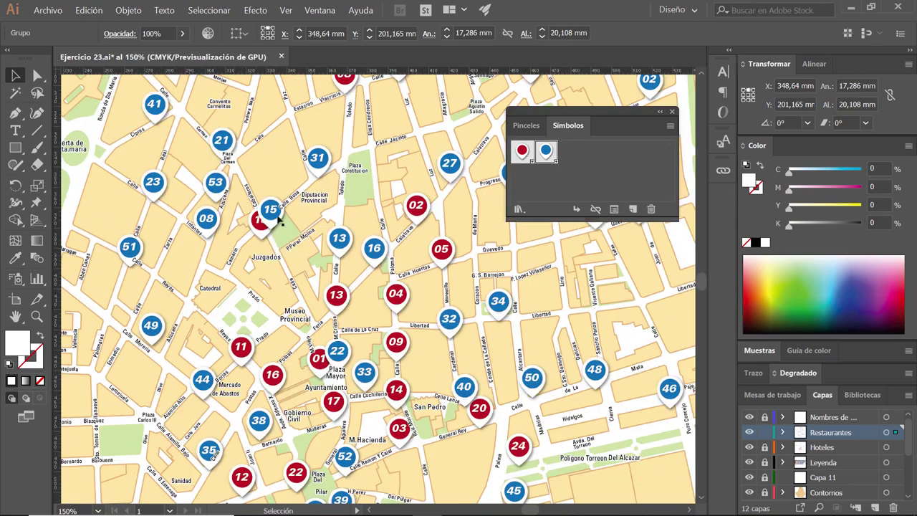
pyautogui.moveTo(280, 220); pyautogui.dragTo(296, 185)
pyautogui.moveTo(338, 357); pyautogui.dragTo(348, 350)
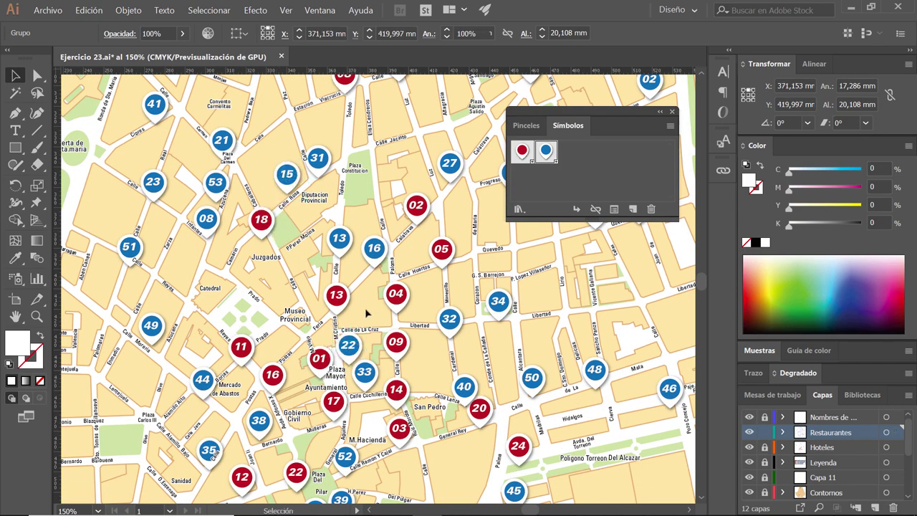
pyautogui.click(366, 313)
pyautogui.moveTo(409, 372); pyautogui.dragTo(364, 294)
pyautogui.hotkey('ctrl', 'a')
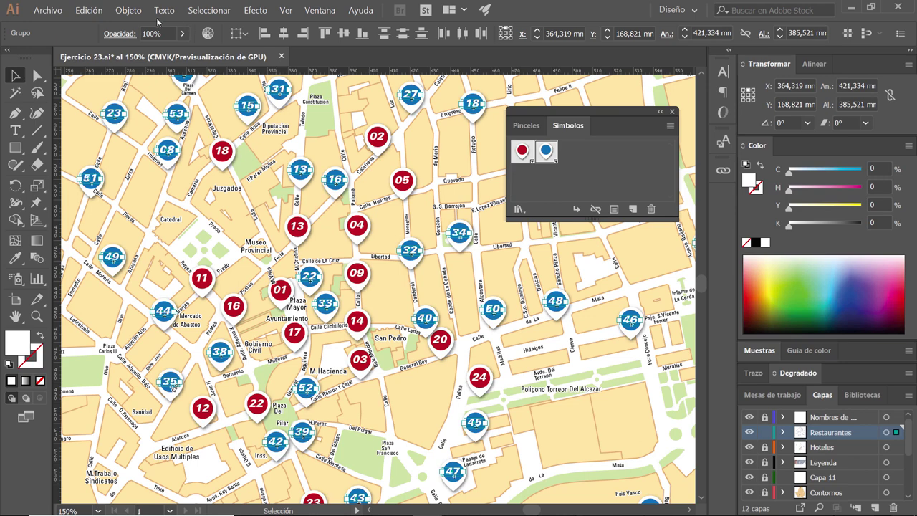
pyautogui.click(120, 13)
pyautogui.moveTo(146, 24)
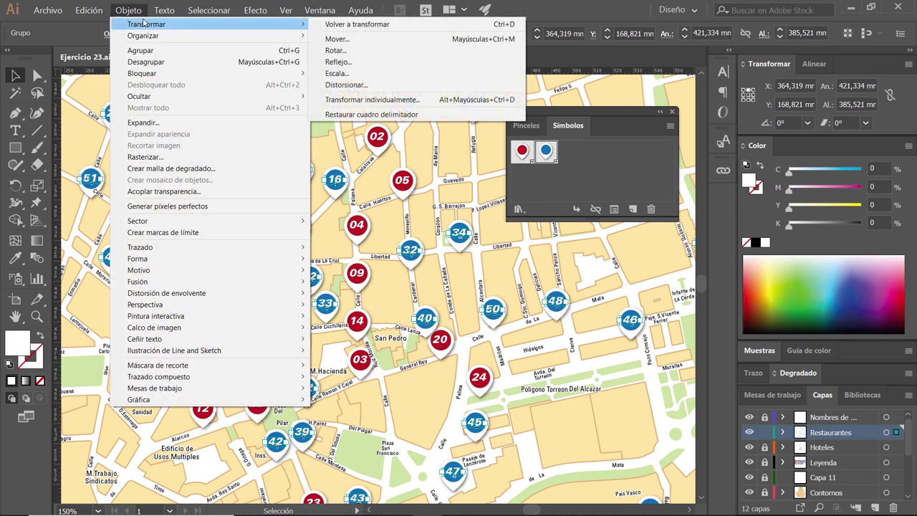
pyautogui.click(374, 100)
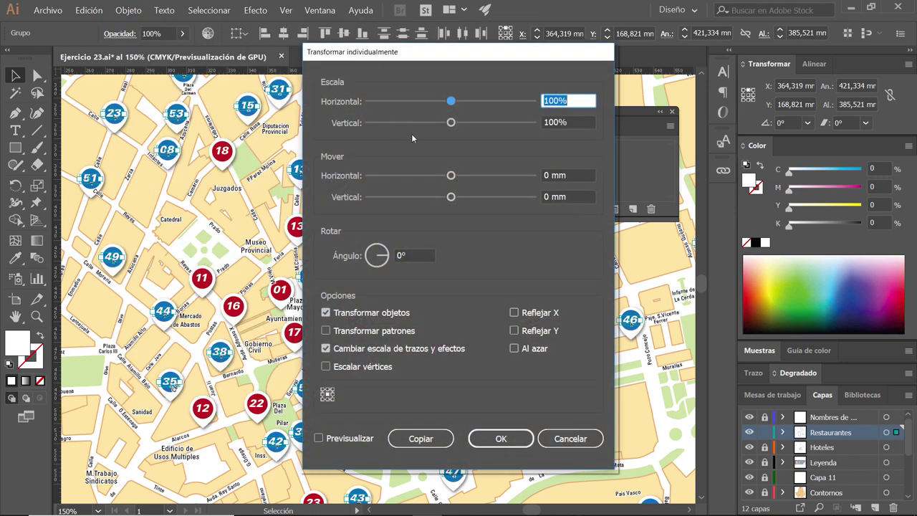
pyautogui.click(320, 439)
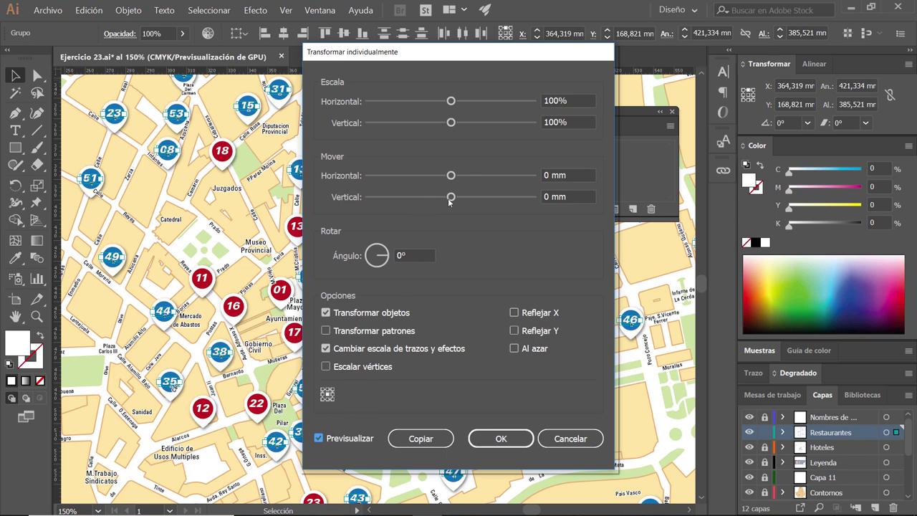
pyautogui.click(574, 101)
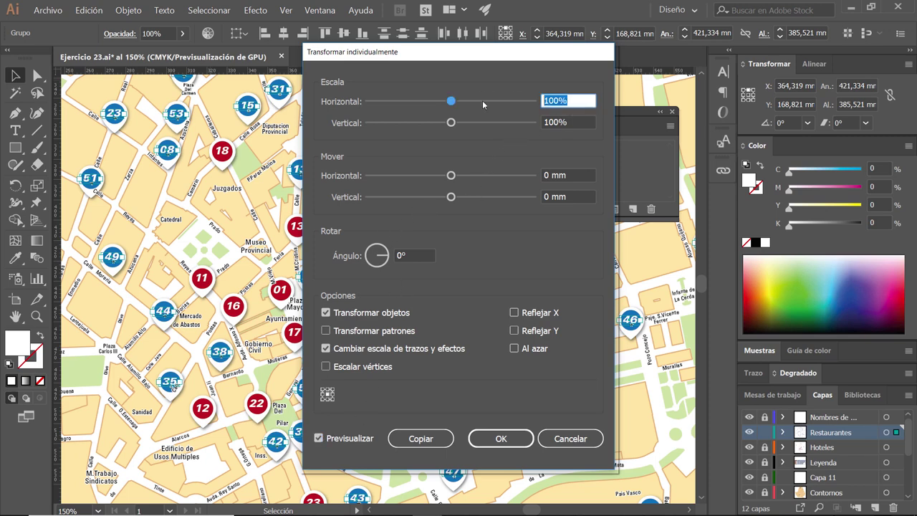
pyautogui.write('8')
pyautogui.write('0')
pyautogui.press('Tab')
pyautogui.write('80')
pyautogui.press('Tab')
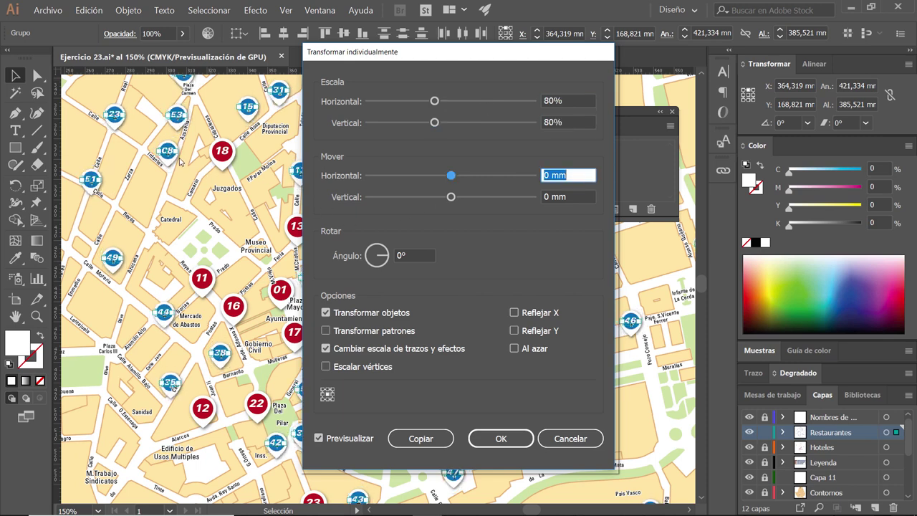
pyautogui.click(563, 100)
pyautogui.moveTo(563, 101); pyautogui.dragTo(510, 98)
pyautogui.write('90')
pyautogui.press('Tab')
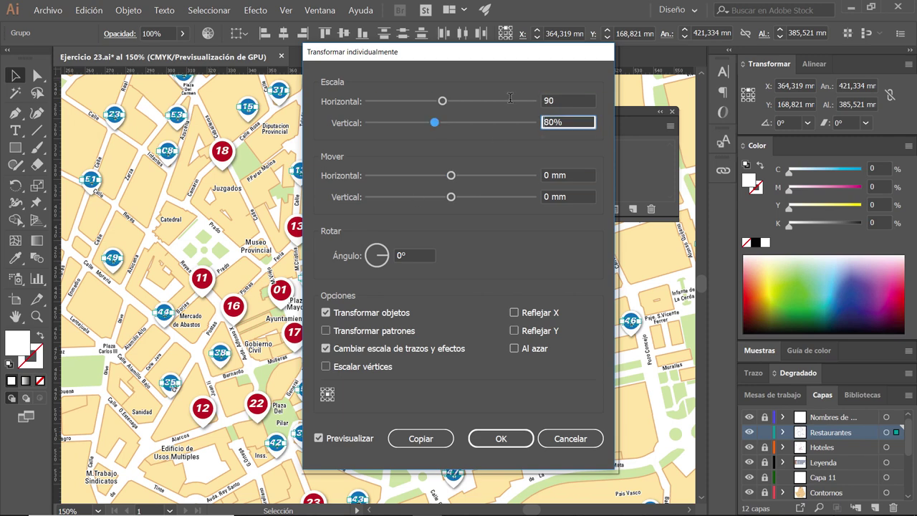
pyautogui.write('90')
pyautogui.press('Tab')
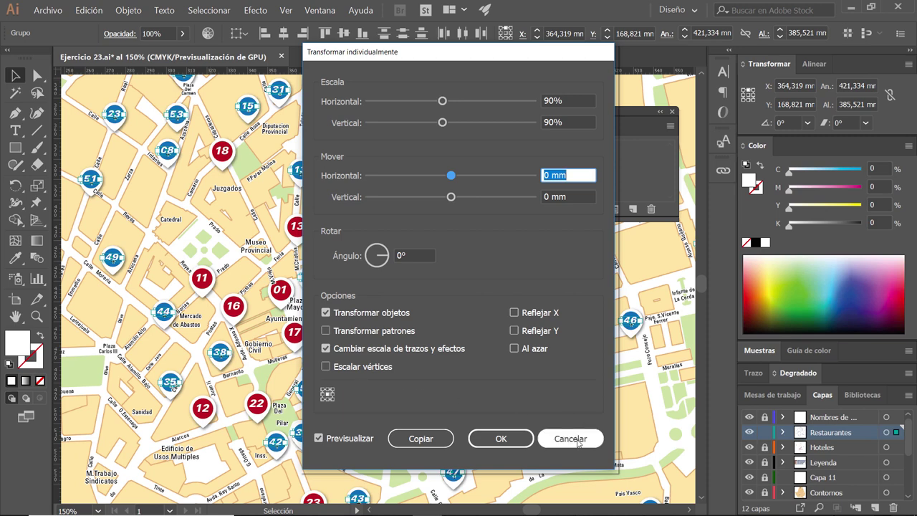
# - Cancel the scaling settings and deselect the map markers
pyautogui.click(577, 440)
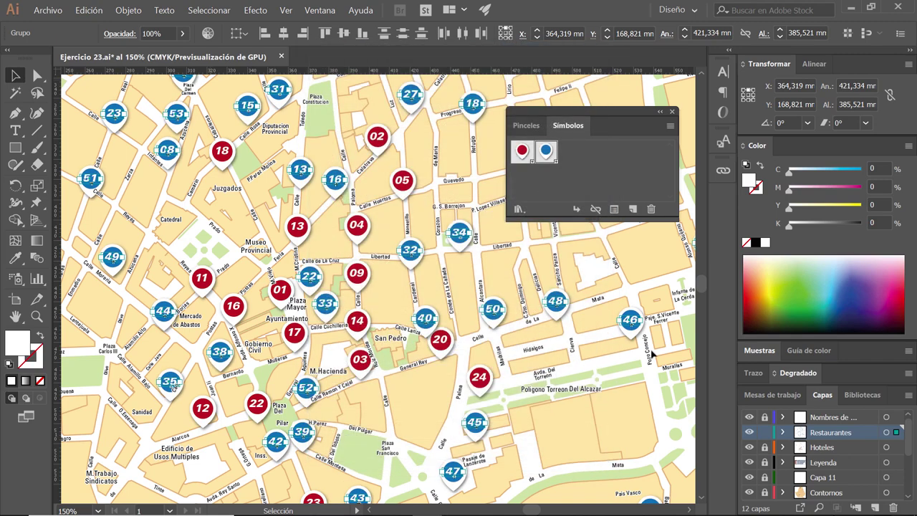
pyautogui.scroll(-1, 453, 380)
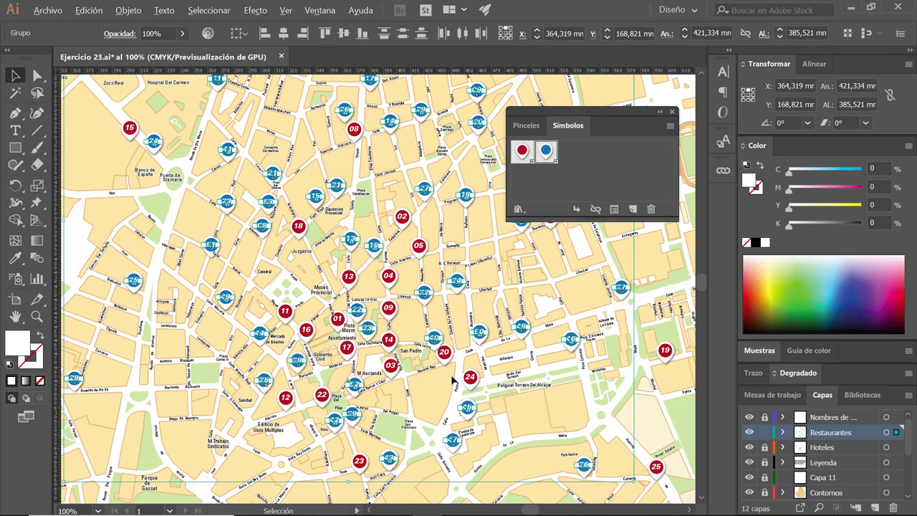
pyautogui.scroll(-1, 453, 380)
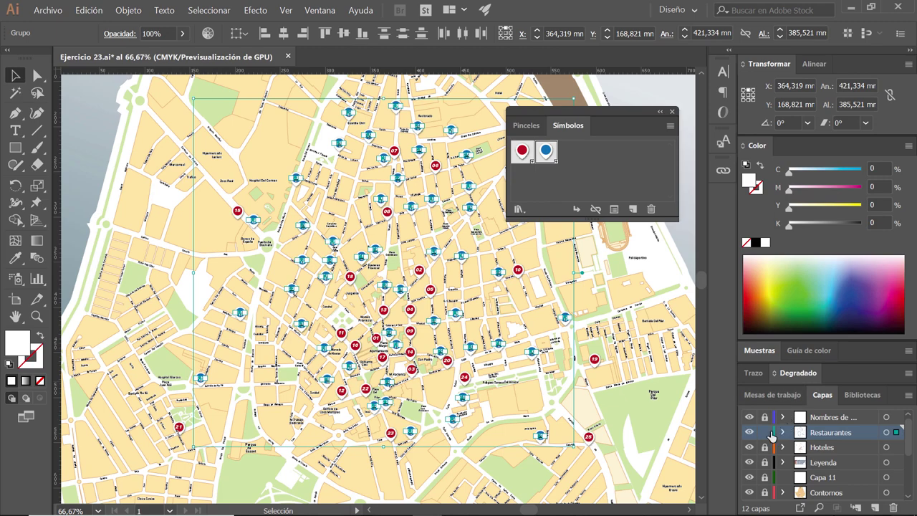
pyautogui.click(360, 353)
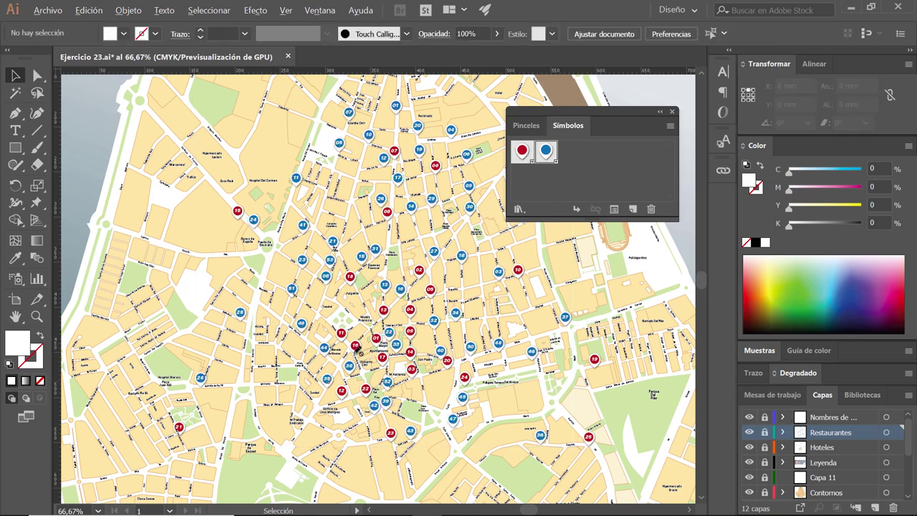
# - Save Ejercicio 23.ai with Archivo > Guardar
pyautogui.scroll(-1, 360, 352)
pyautogui.scroll(-1, 380, 347)
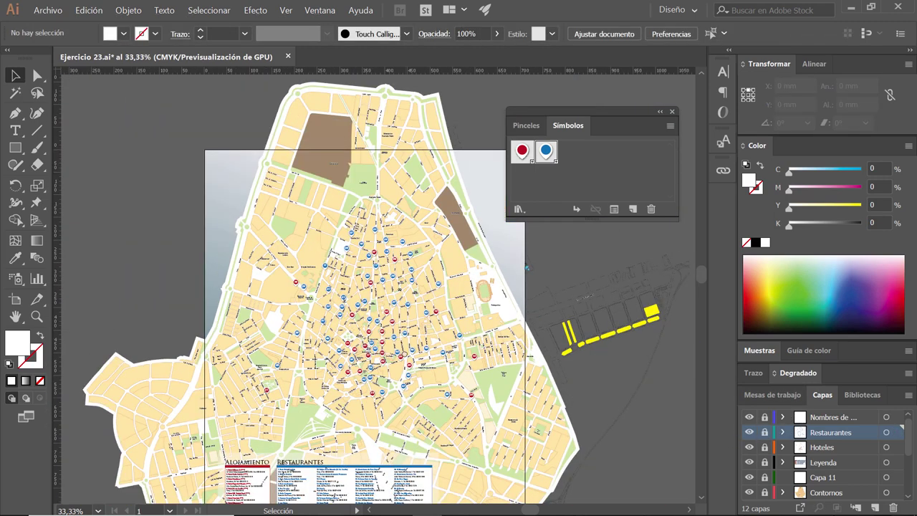
pyautogui.scroll(-1, 404, 316)
pyautogui.scroll(-1, 400, 275)
pyautogui.scroll(-1, 399, 274)
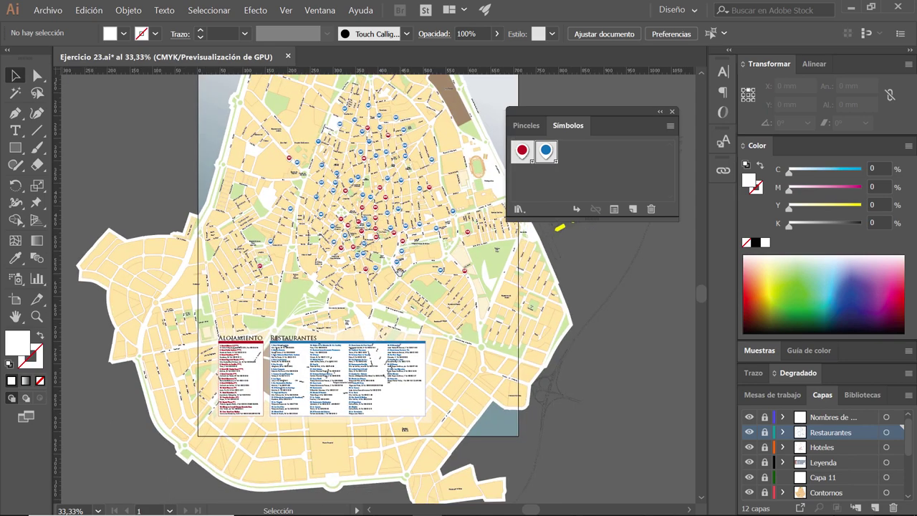
pyautogui.click(59, 10)
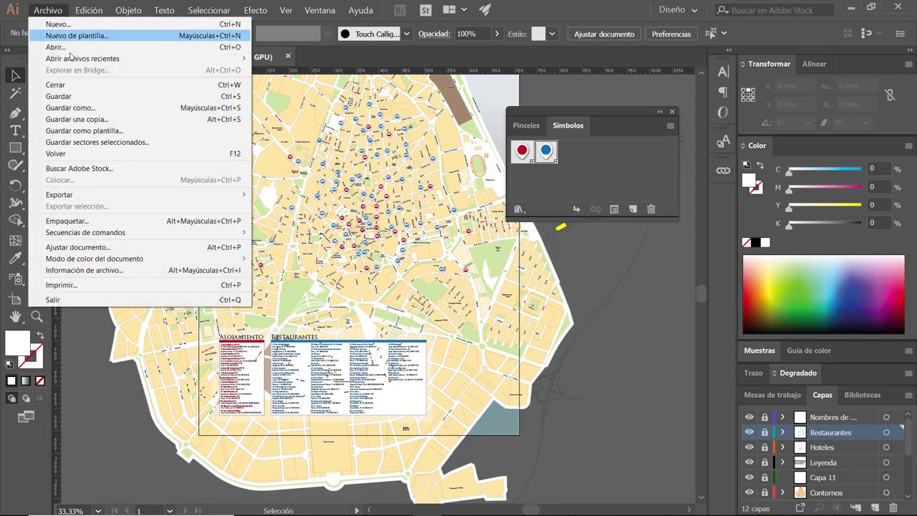
pyautogui.click(81, 98)
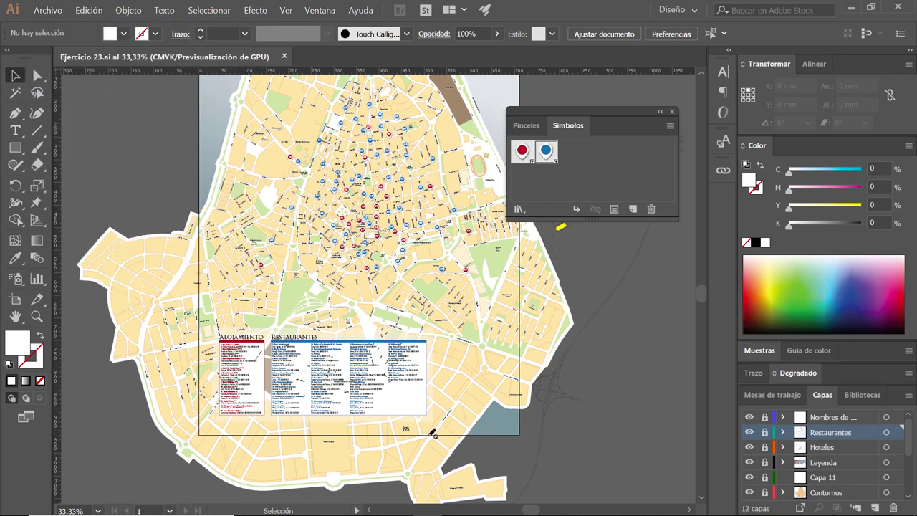
pyautogui.scroll(1, 301, 293)
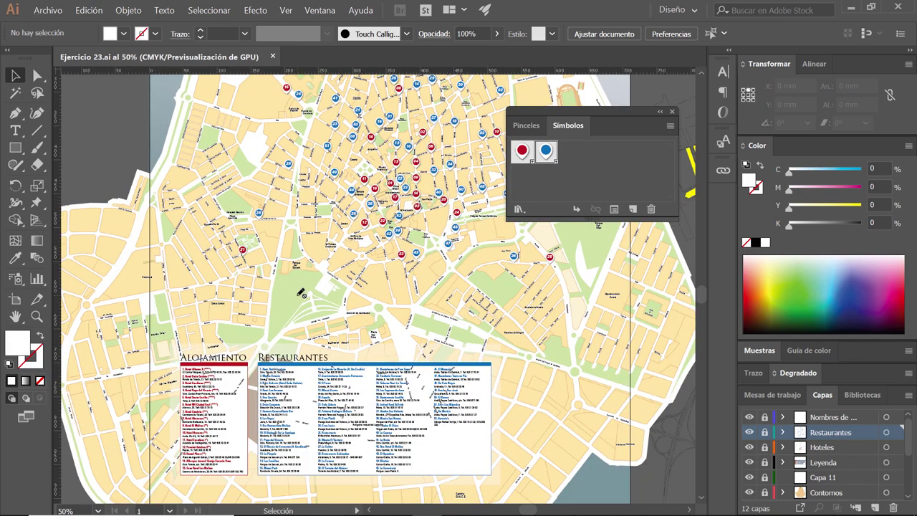
pyautogui.hotkey('alt', 'Tab')
pyautogui.click(282, 273)
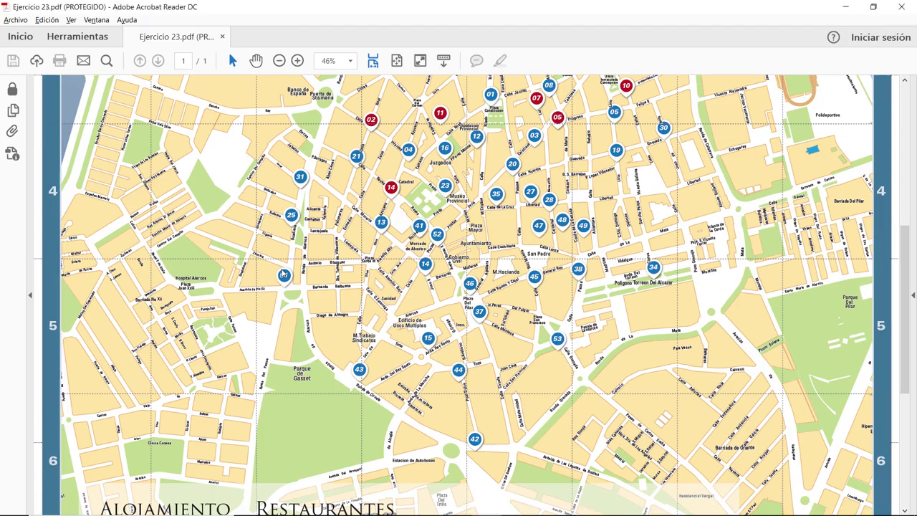
pyautogui.click(279, 63)
pyautogui.click(280, 63)
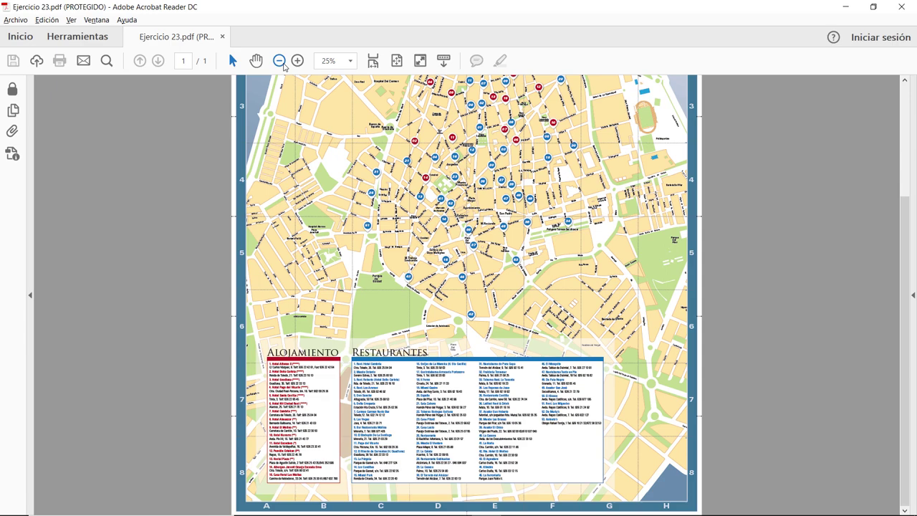
pyautogui.hotkey('alt', 'Tab')
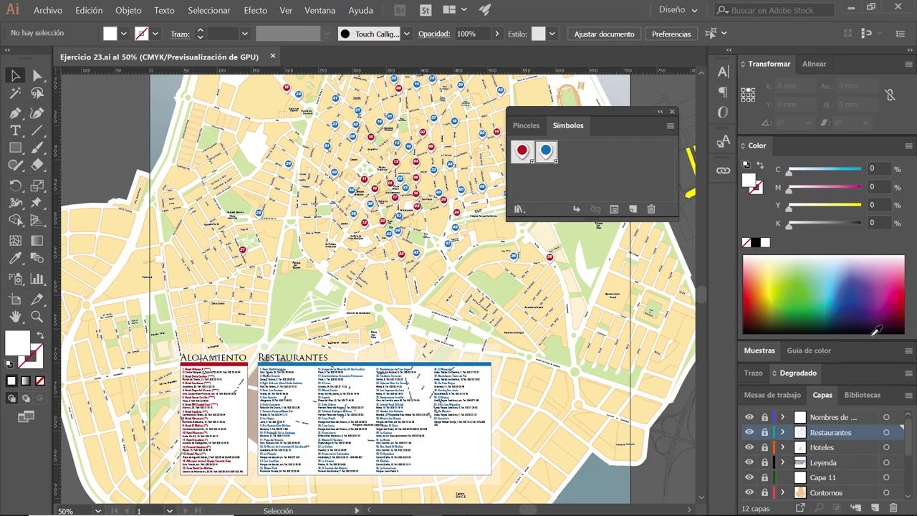
# - Add a new layer named Borde
pyautogui.click(875, 507)
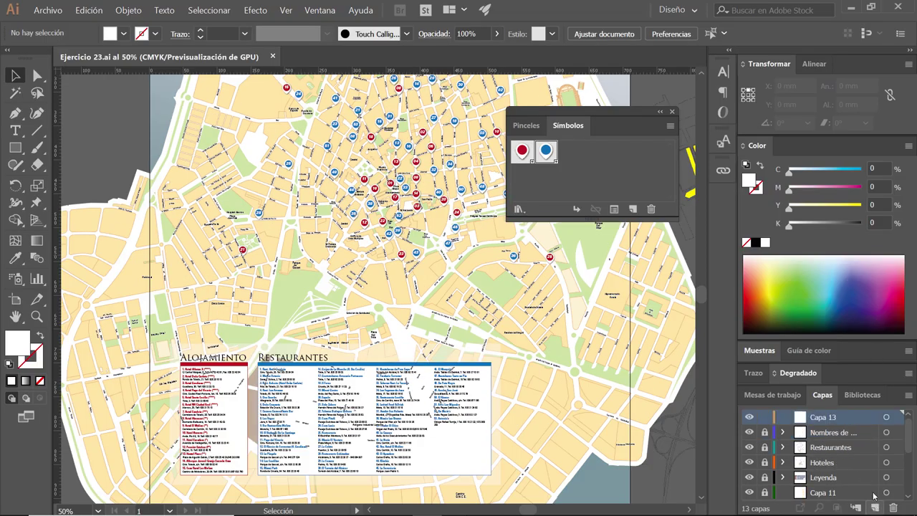
pyautogui.doubleClick(831, 417)
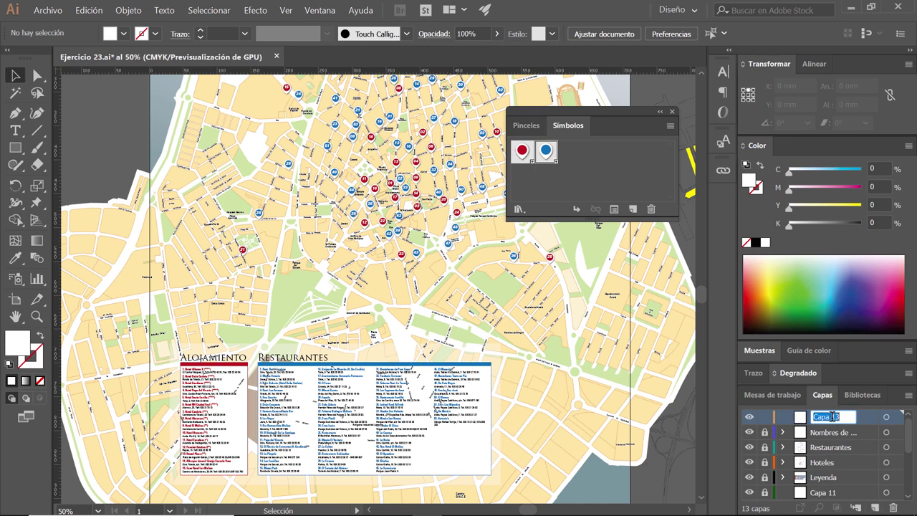
pyautogui.write('B')
pyautogui.write('uadr')
pyautogui.write('i')
pyautogui.press('BackSpace')
pyautogui.press('BackSpace')
pyautogui.press('Return')
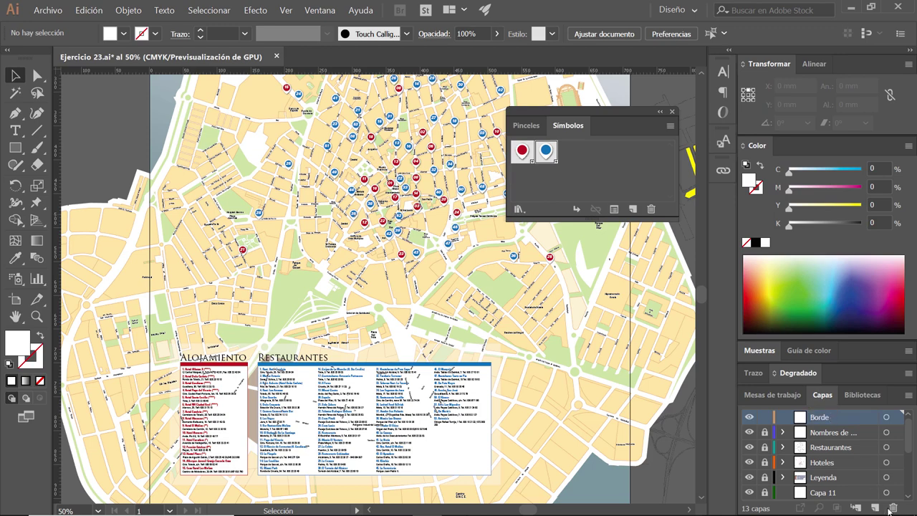
# - Add a second layer named Cuadrícula, then make Borde the active layer
pyautogui.click(874, 507)
pyautogui.doubleClick(822, 422)
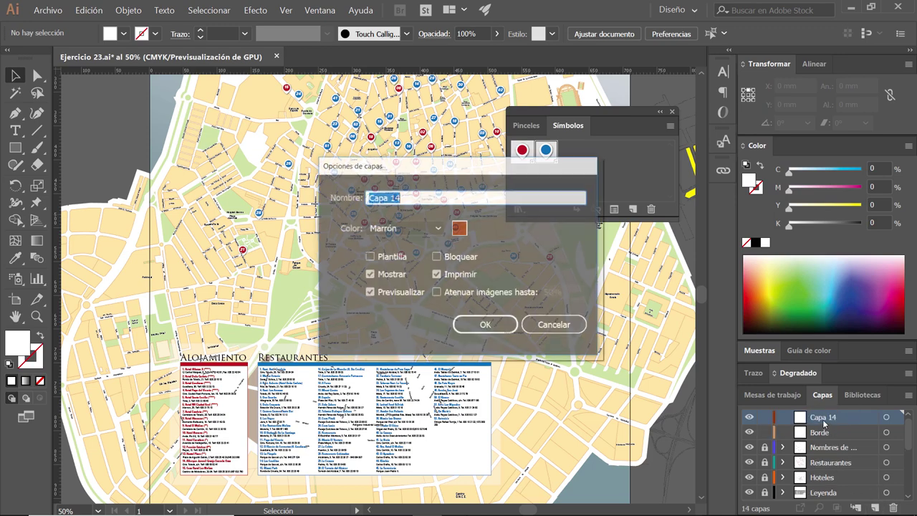
pyautogui.write('Cuadrícula')
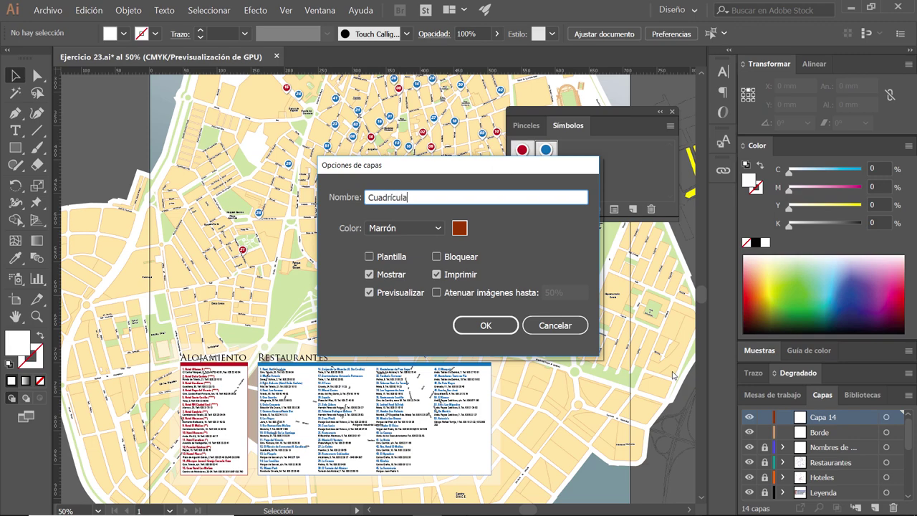
pyautogui.press('Return')
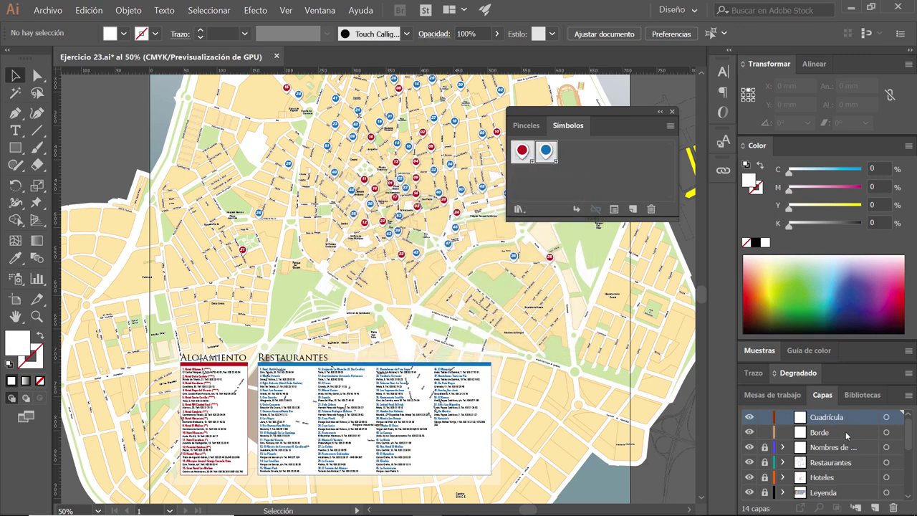
pyautogui.click(844, 433)
# - Draw a 710 × 910 mm rectangle on the Borde layer by entering its size
pyautogui.hotkey('ctrl', '-')
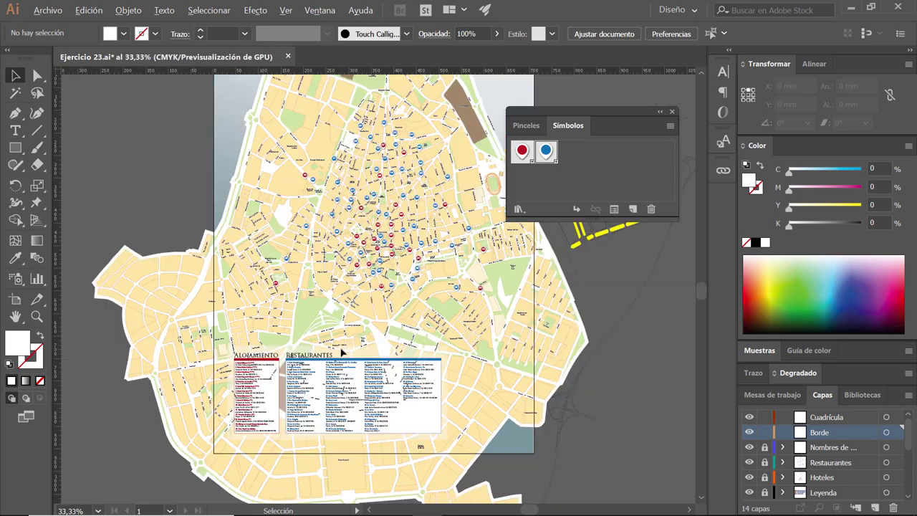
pyautogui.scroll(2, 328, 274)
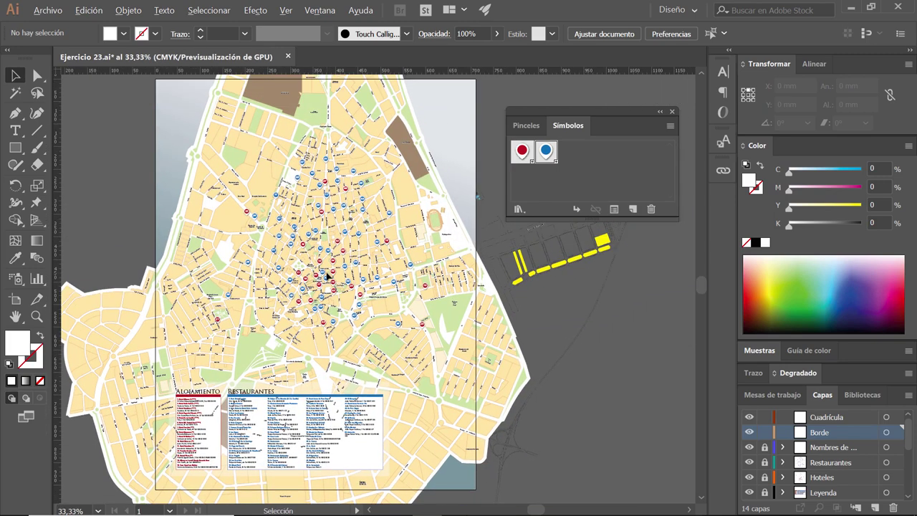
pyautogui.hotkey('ctrl', '-')
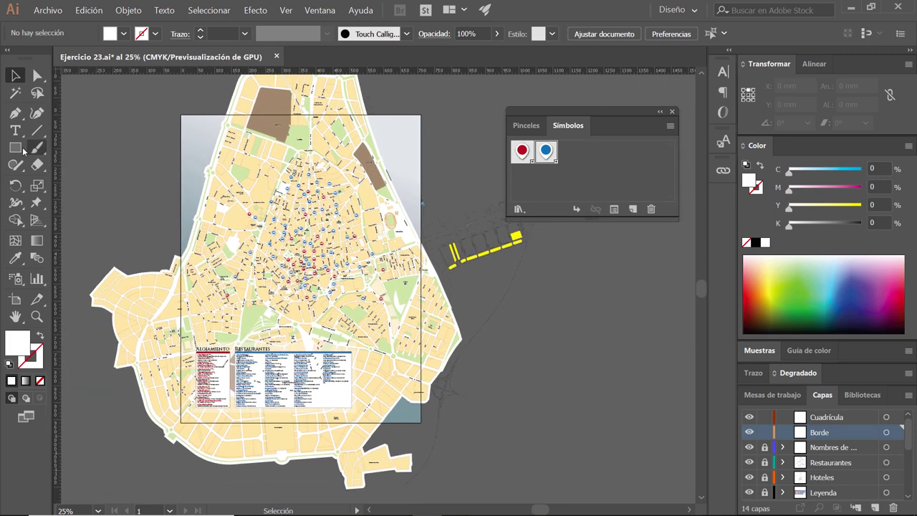
pyautogui.click(16, 148)
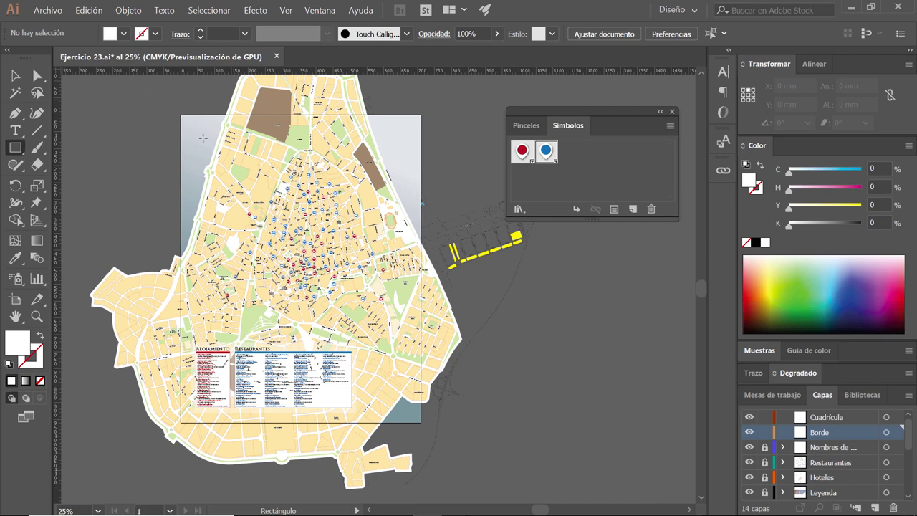
pyautogui.click(203, 138)
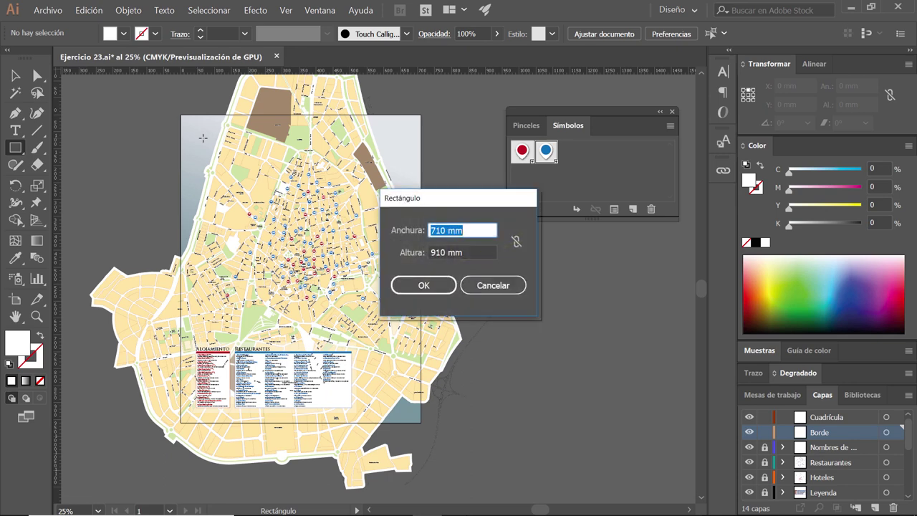
pyautogui.click(424, 288)
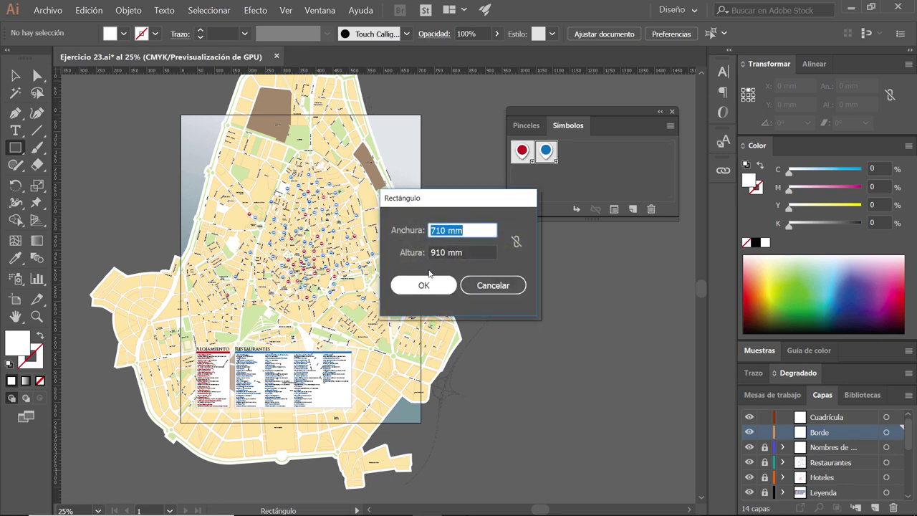
pyautogui.click(423, 285)
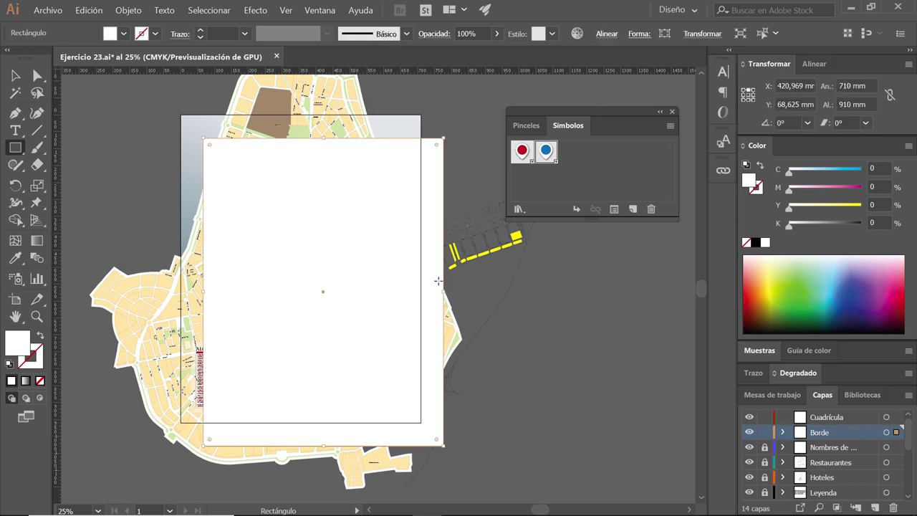
# - Centre the 710 × 910 mm rectangle horizontally and vertically relative to the artboard
pyautogui.click(15, 76)
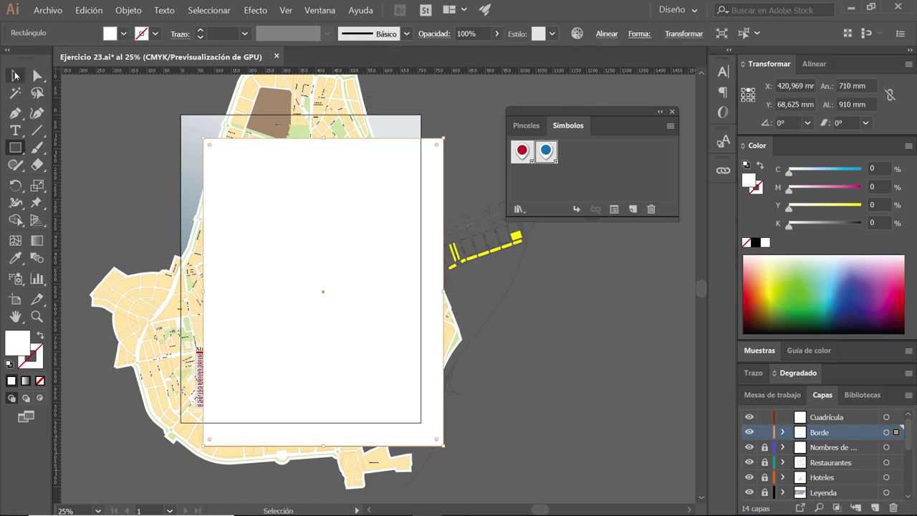
pyautogui.click(607, 33)
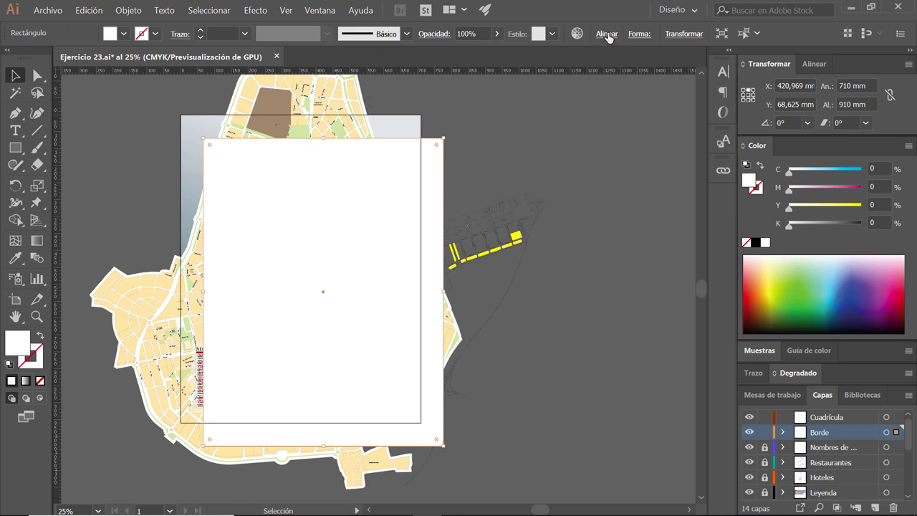
pyautogui.click(588, 152)
pyautogui.click(624, 200)
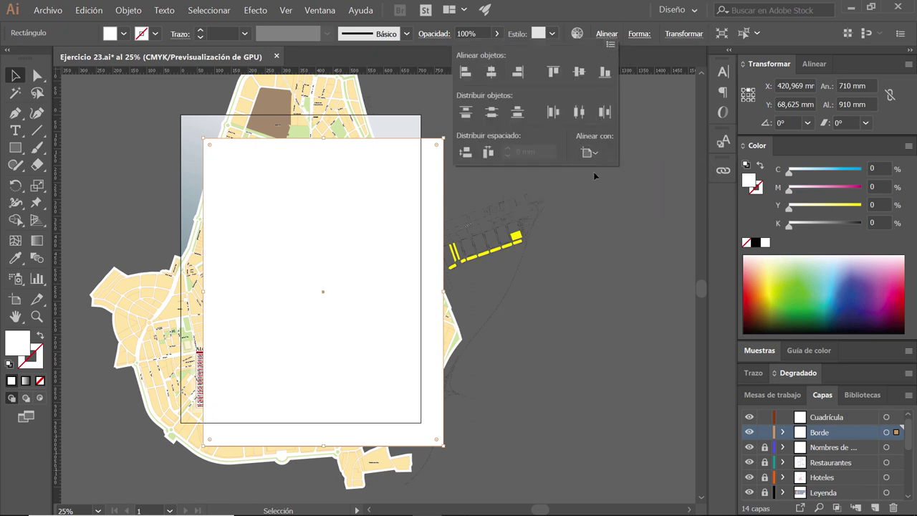
pyautogui.click(491, 71)
pyautogui.click(581, 73)
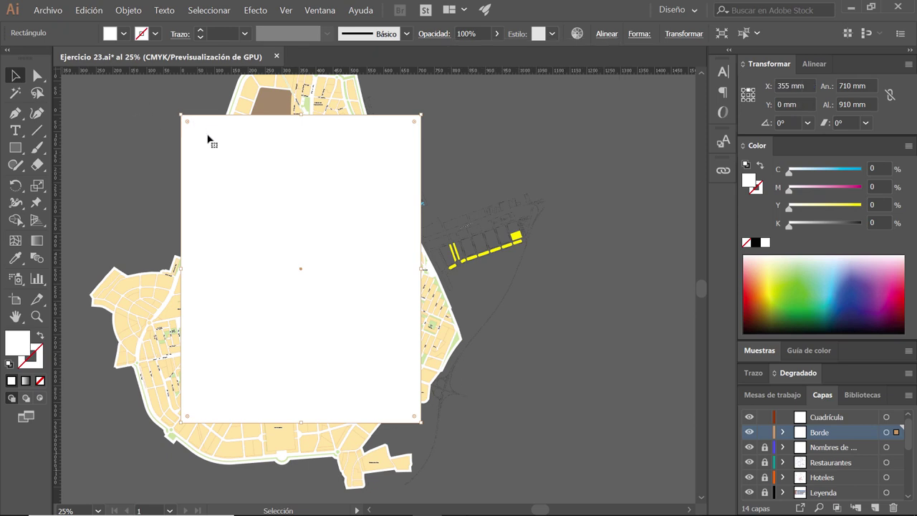
pyautogui.scroll(1, 206, 144)
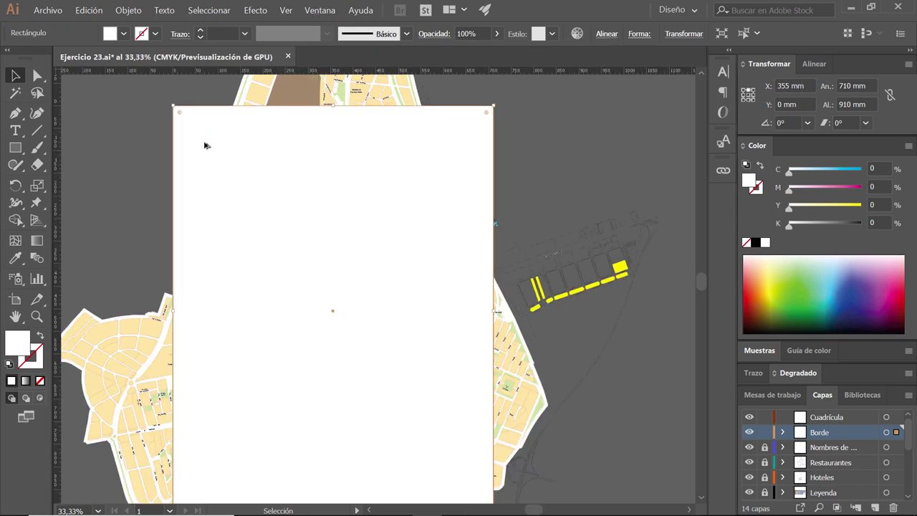
# - Give the rectangle a blue stroke, checking it against the reference PDF map
pyautogui.click(155, 34)
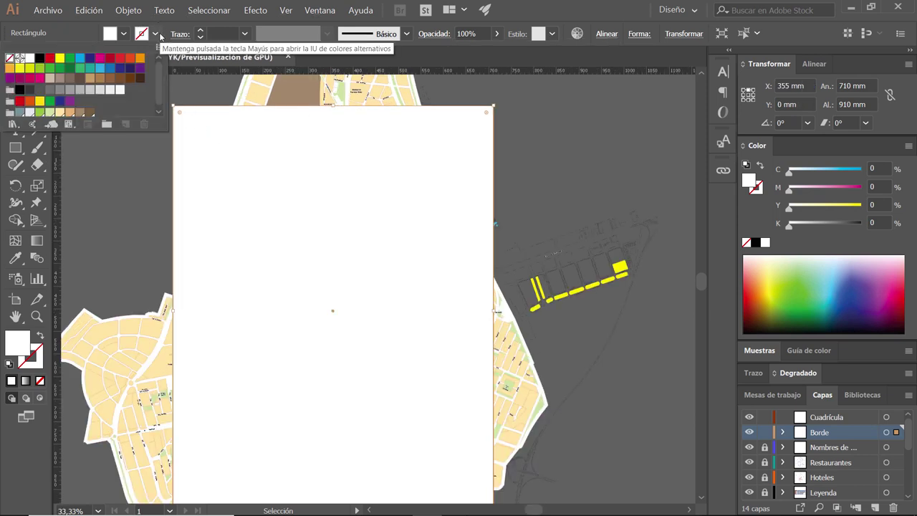
pyautogui.click(111, 70)
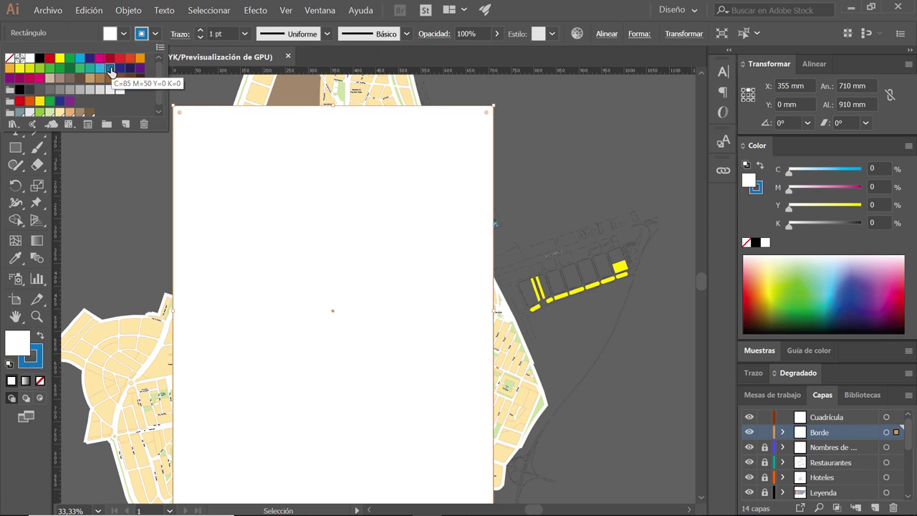
pyautogui.hotkey('alt', 'Tab')
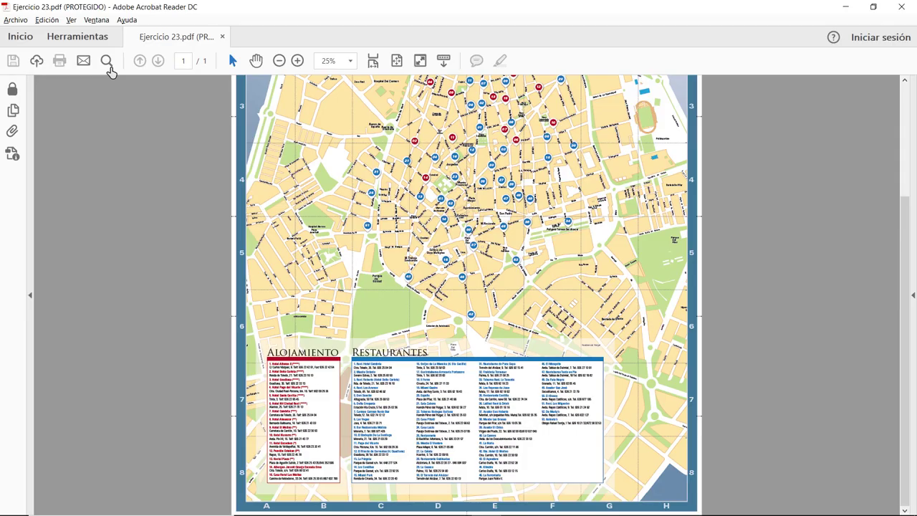
pyautogui.hotkey('alt', 'Tab')
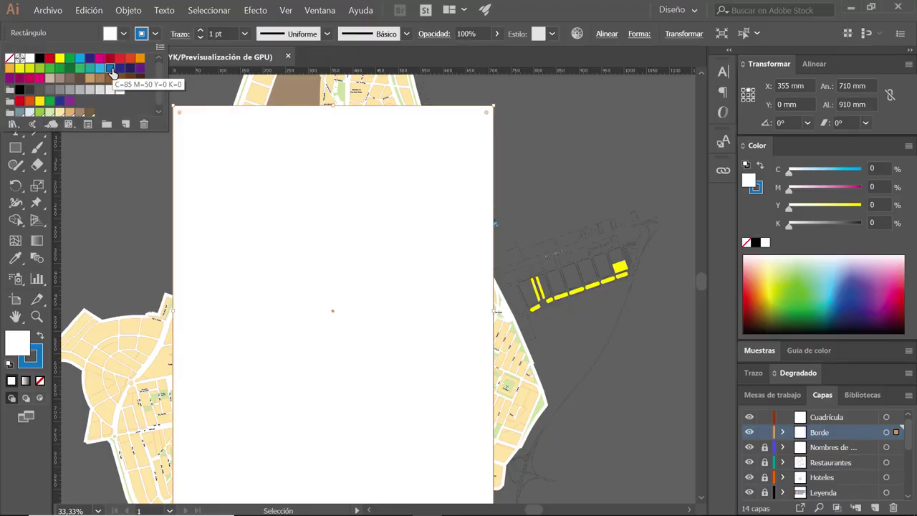
pyautogui.hotkey('alt', 'Tab')
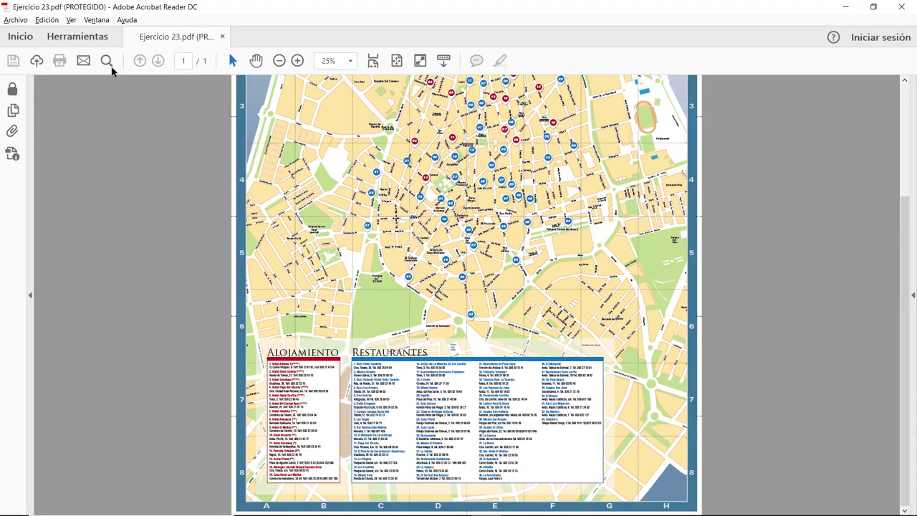
pyautogui.hotkey('alt', 'Tab')
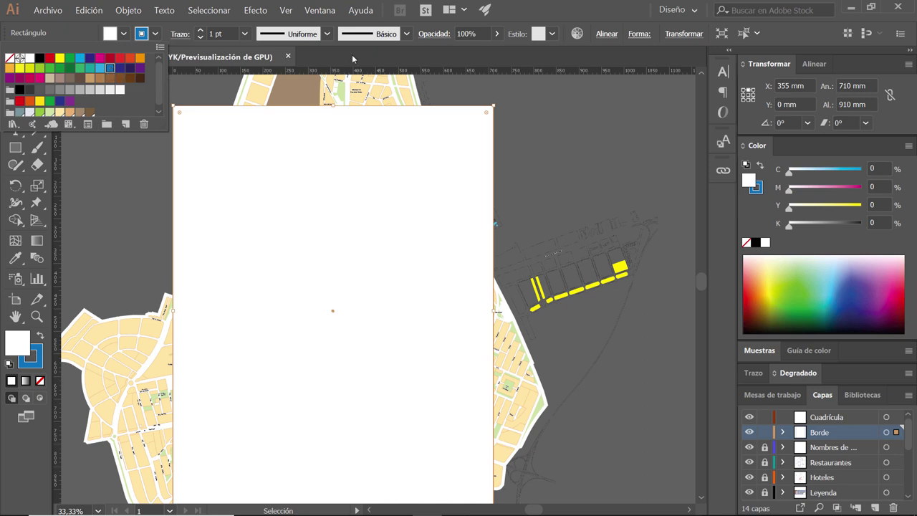
# - Make Stroke the active colour in the Color panel and roughly adjust its yellow and black
pyautogui.click(761, 198)
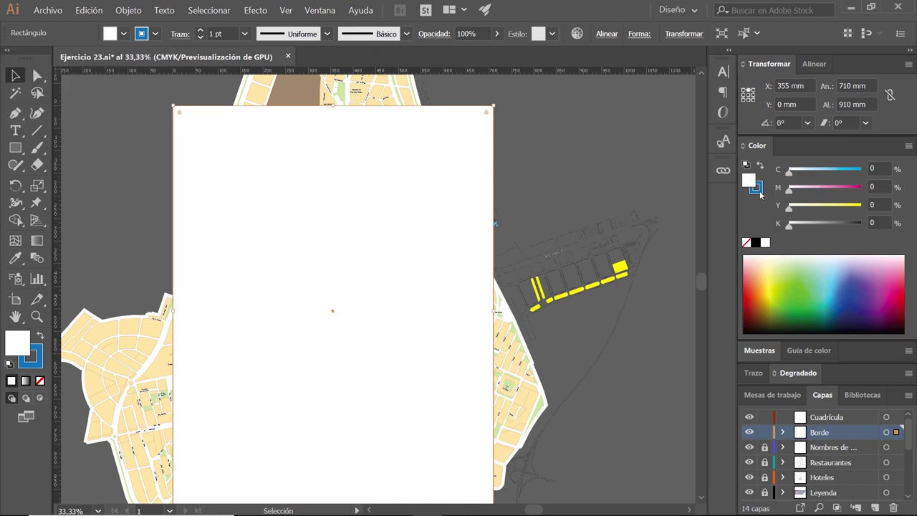
pyautogui.click(758, 190)
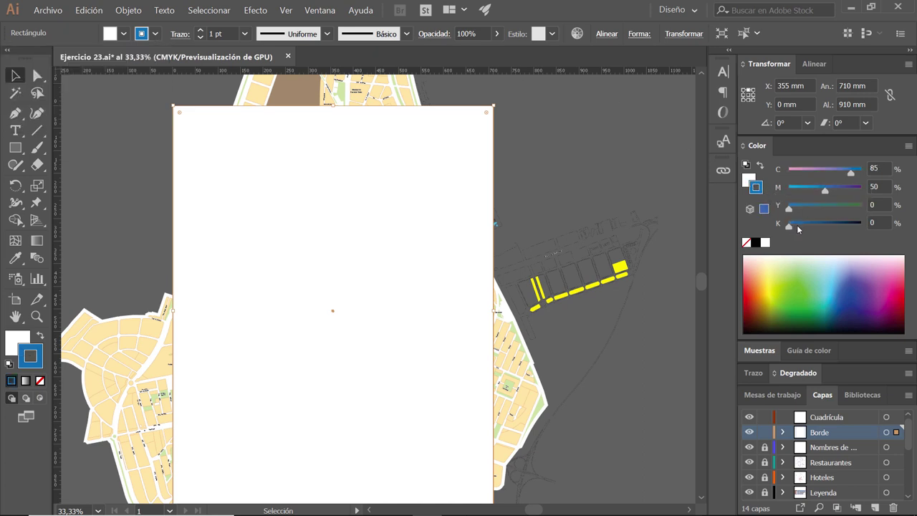
pyautogui.moveTo(796, 225)
pyautogui.mouseDown()
pyautogui.moveTo(809, 225)
pyautogui.moveTo(789, 224)
pyautogui.mouseUp()
pyautogui.click(800, 208)
pyautogui.moveTo(789, 227)
pyautogui.mouseDown()
pyautogui.moveTo(801, 226)
pyautogui.moveTo(806, 208)
pyautogui.mouseUp()
# - Set the stroke's exact values to yellow 25, black 15 and magenta 60
pyautogui.click(857, 204)
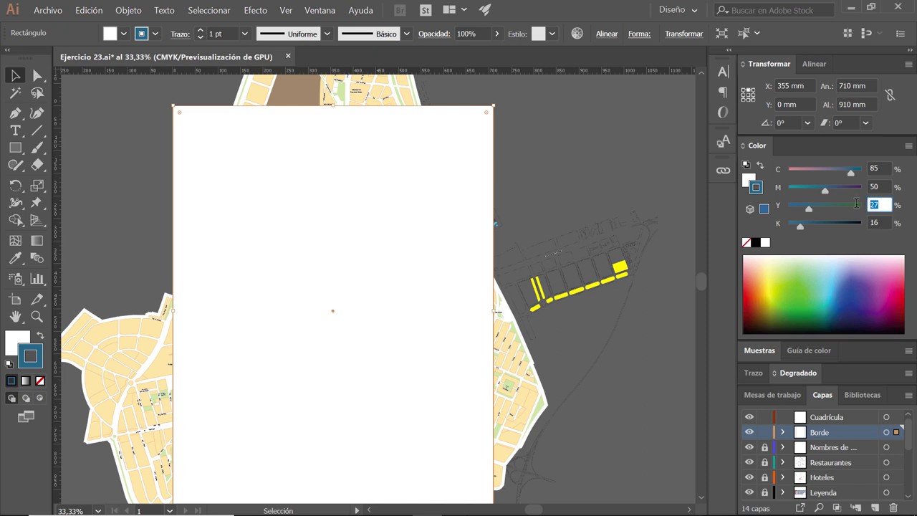
pyautogui.write('2')
pyautogui.press('Tab')
pyautogui.write('1')
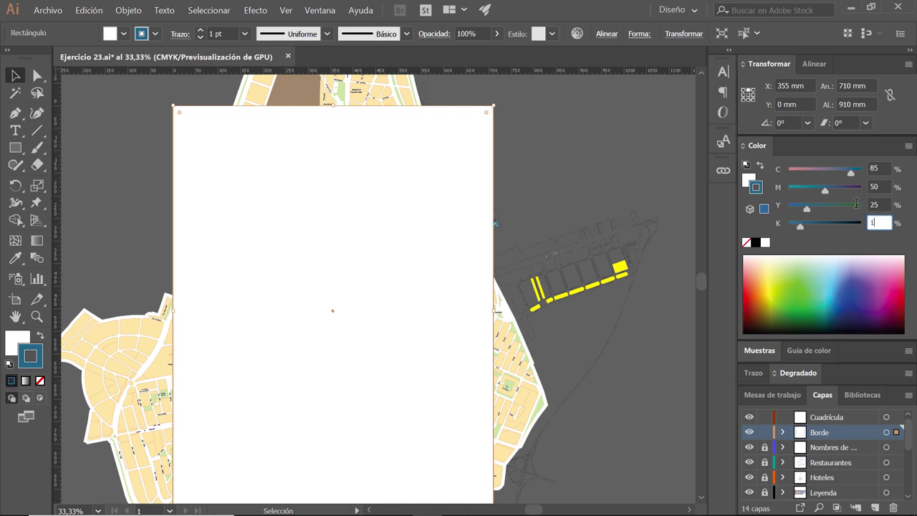
pyautogui.write('5')
pyautogui.press('Tab')
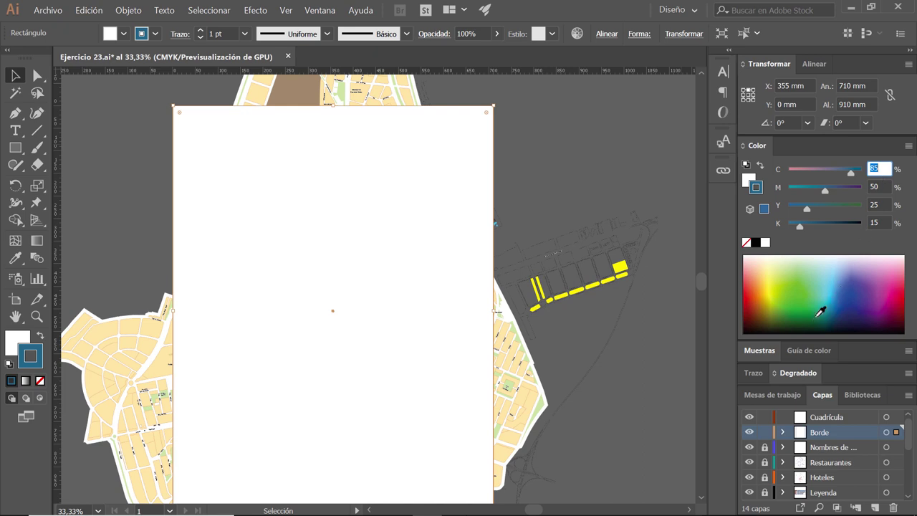
pyautogui.click(839, 189)
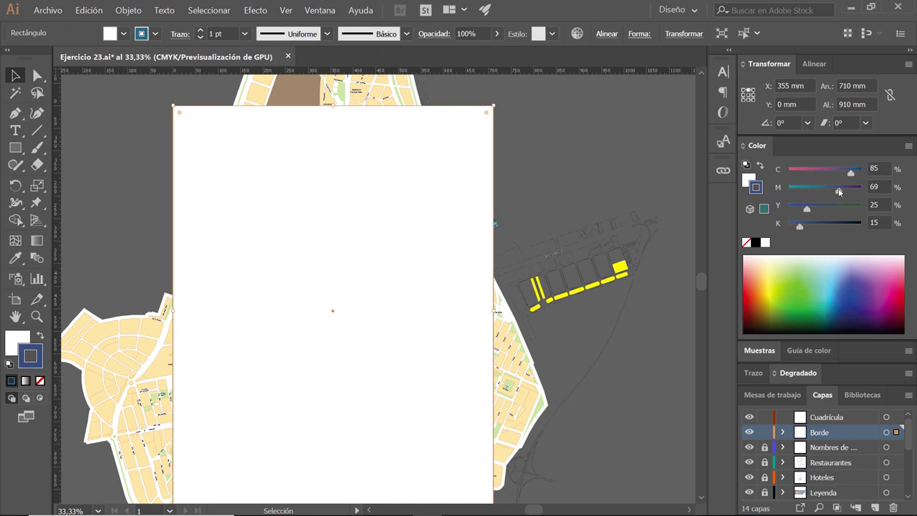
pyautogui.doubleClick(881, 186)
pyautogui.write('60')
pyautogui.press('Tab')
# - Save the stroke colour as a new swatch named Borde and move it into another swatch group
pyautogui.doubleClick(763, 147)
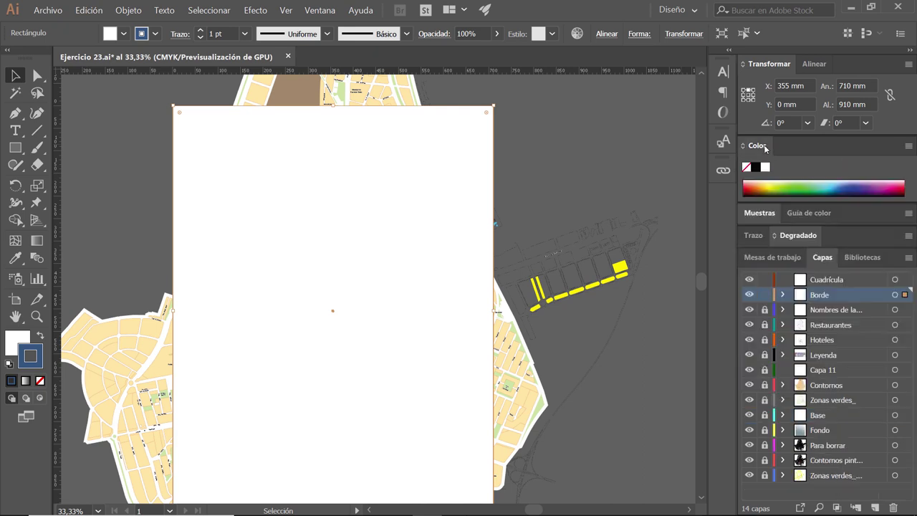
pyautogui.doubleClick(758, 145)
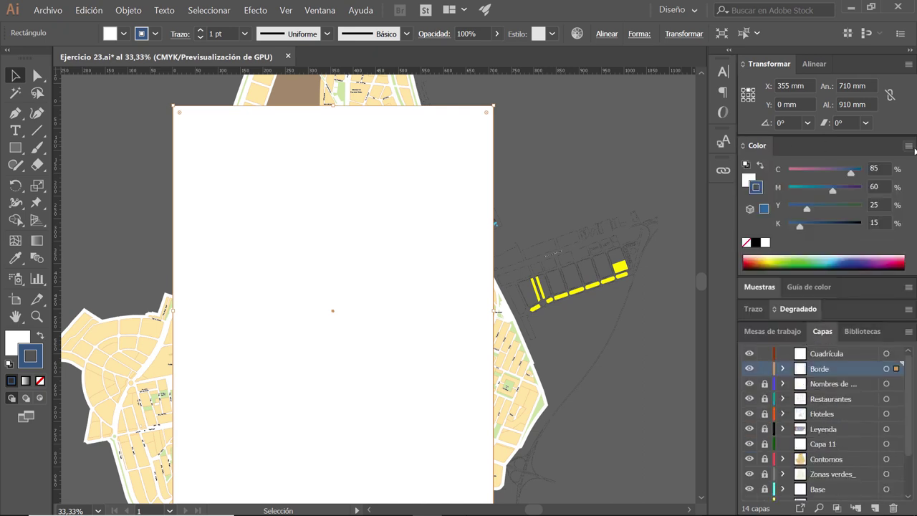
pyautogui.click(910, 146)
pyautogui.click(859, 249)
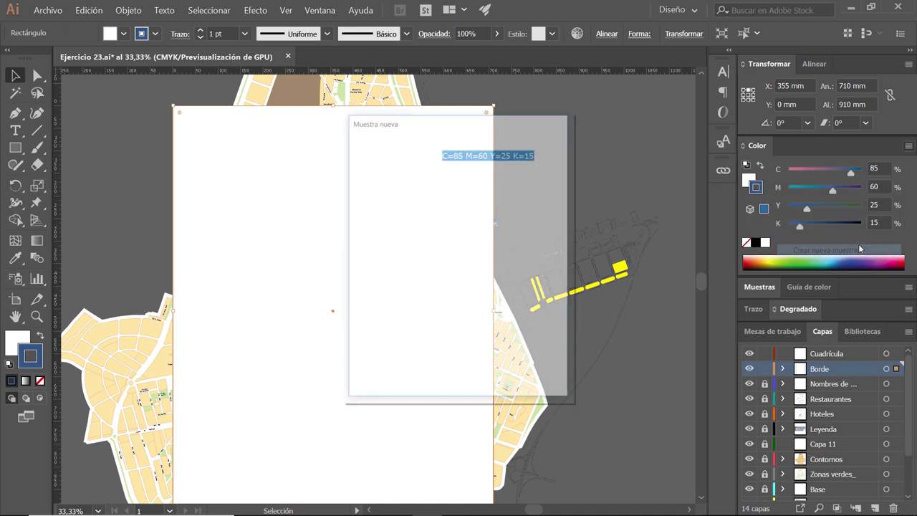
pyautogui.write('Borde')
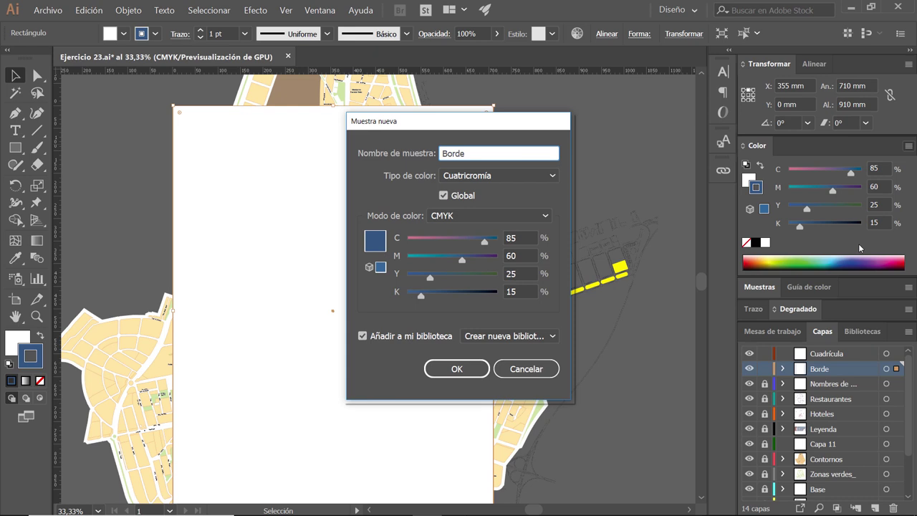
pyautogui.press('Return')
pyautogui.click(768, 289)
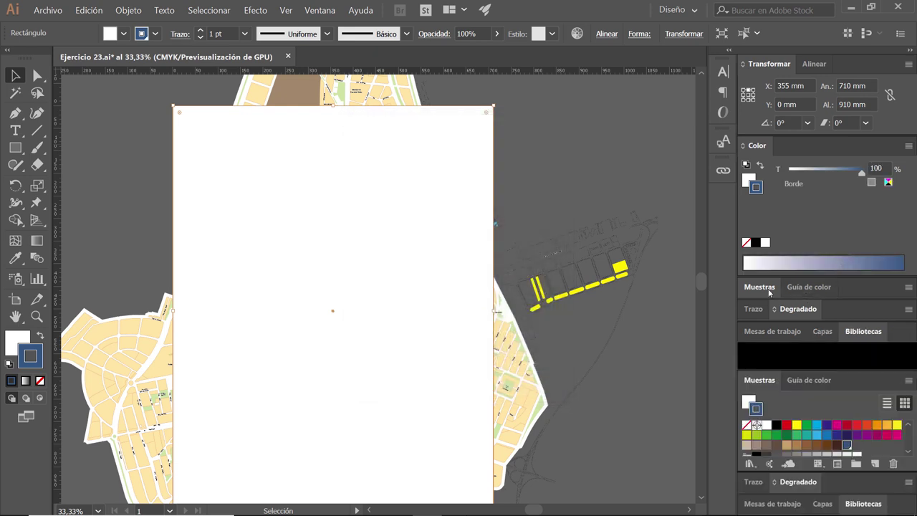
pyautogui.click(762, 147)
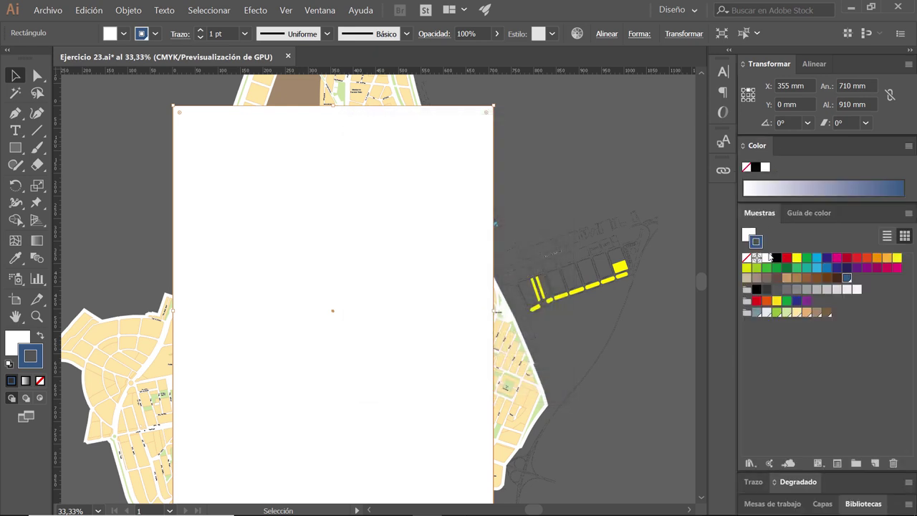
pyautogui.moveTo(847, 278); pyautogui.dragTo(756, 313)
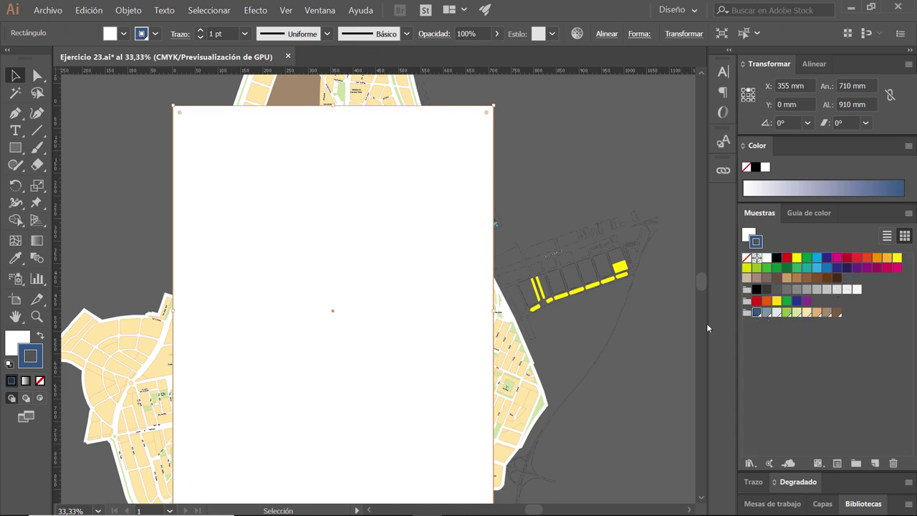
# - Set the rectangle's fill to None and align its stroke to the inside
pyautogui.click(123, 35)
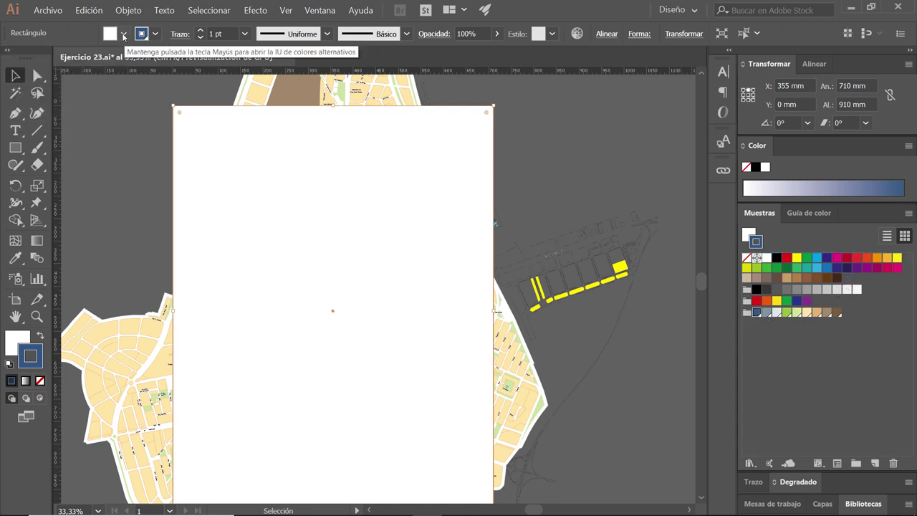
pyautogui.click(123, 34)
pyautogui.click(10, 57)
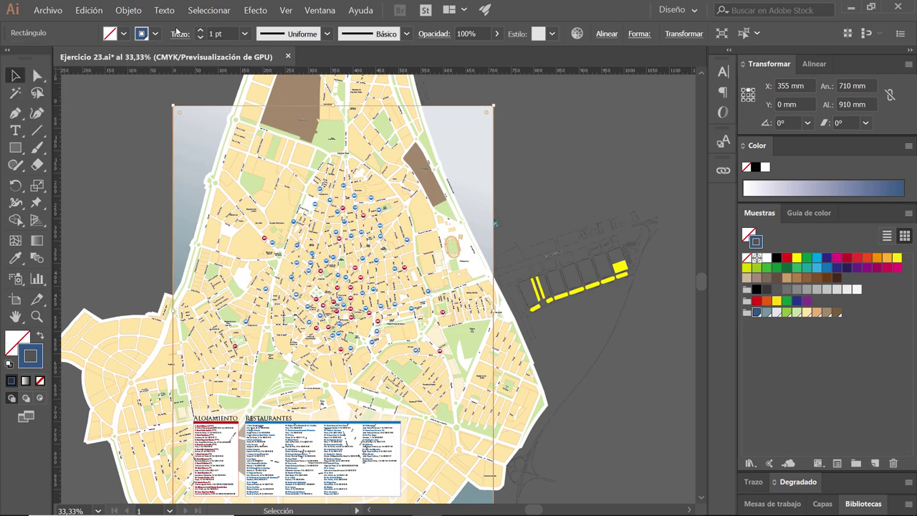
pyautogui.click(180, 33)
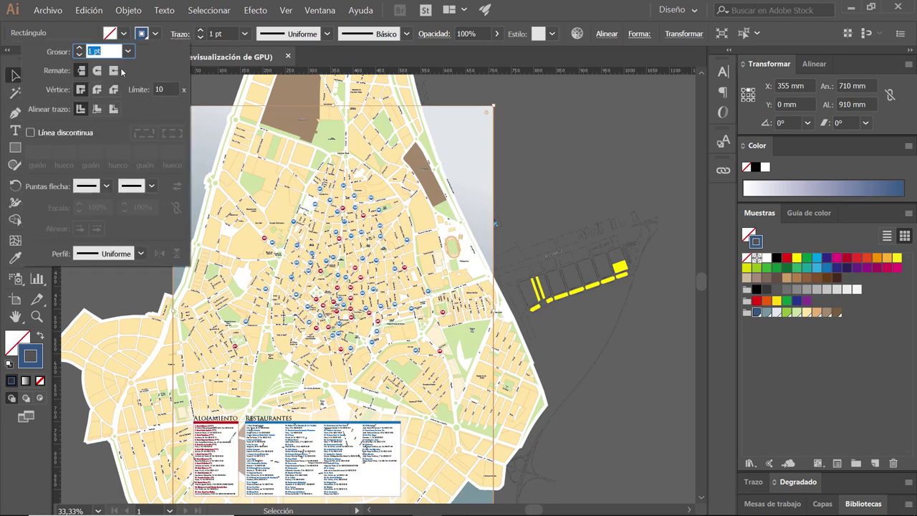
pyautogui.click(101, 112)
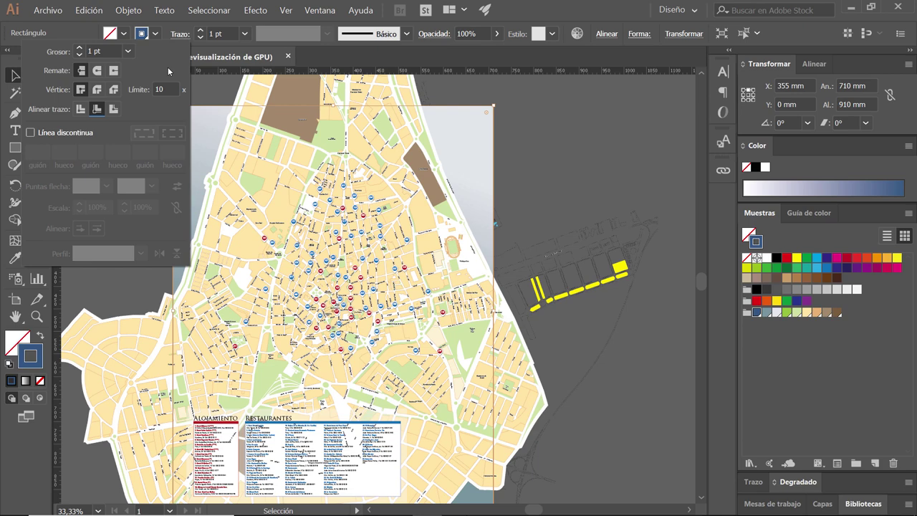
# - Raise the border stroke weight to 40 pt and compare it with the reference PDF
pyautogui.click(201, 31)
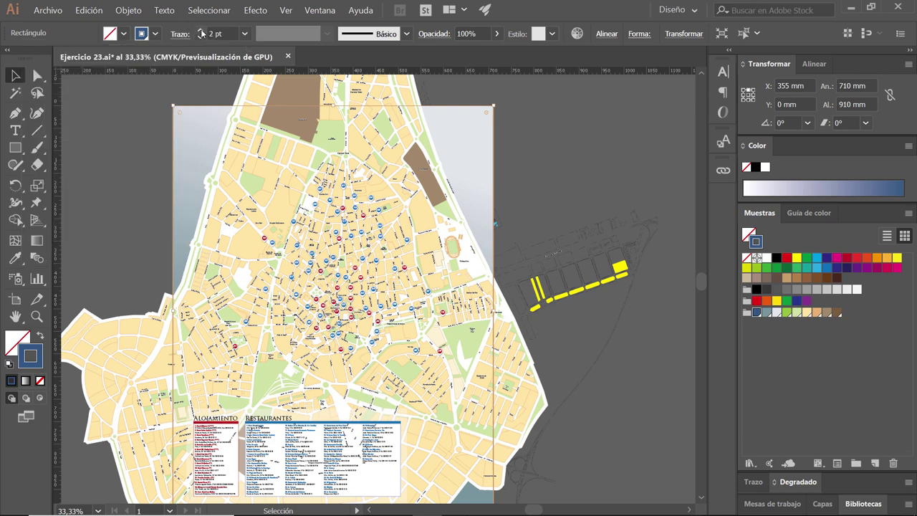
pyautogui.click(201, 31)
pyautogui.click(201, 31)
pyautogui.click(202, 31)
pyautogui.click(202, 31)
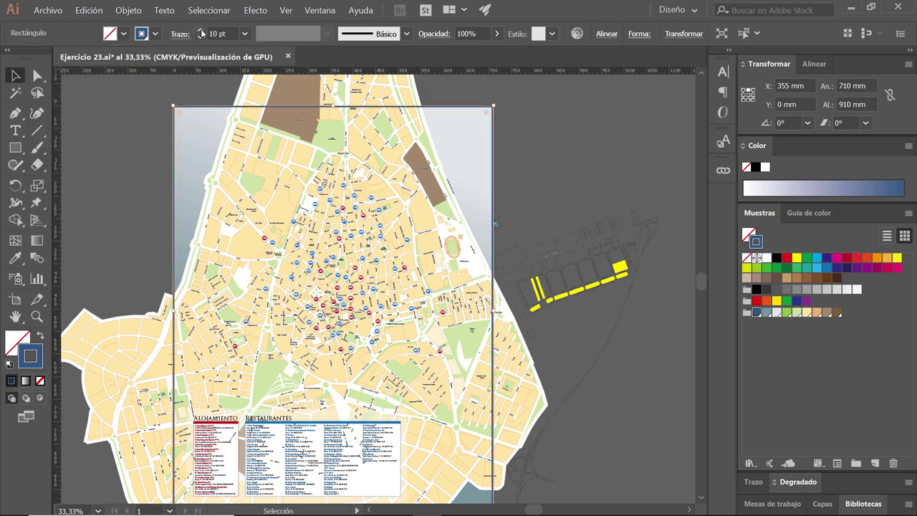
pyautogui.click(201, 31)
pyautogui.click(201, 31)
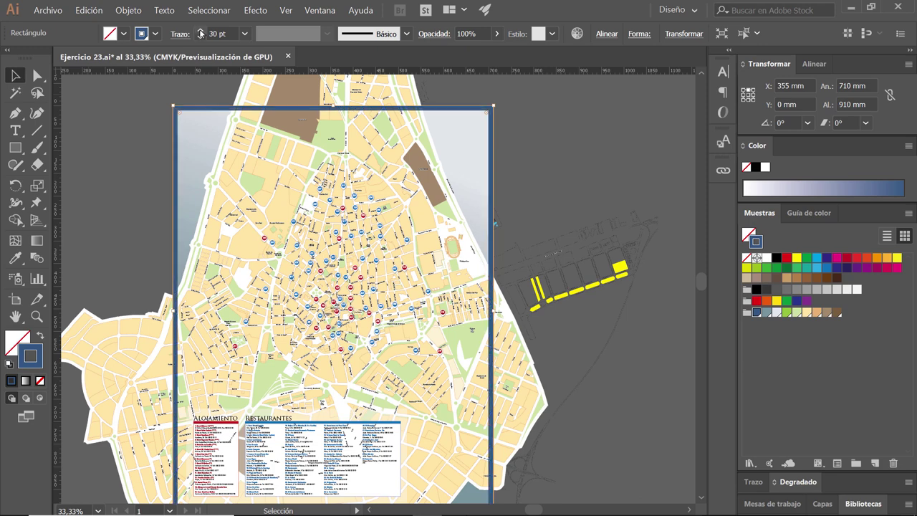
pyautogui.click(201, 31)
pyautogui.scroll(-5, 191, 356)
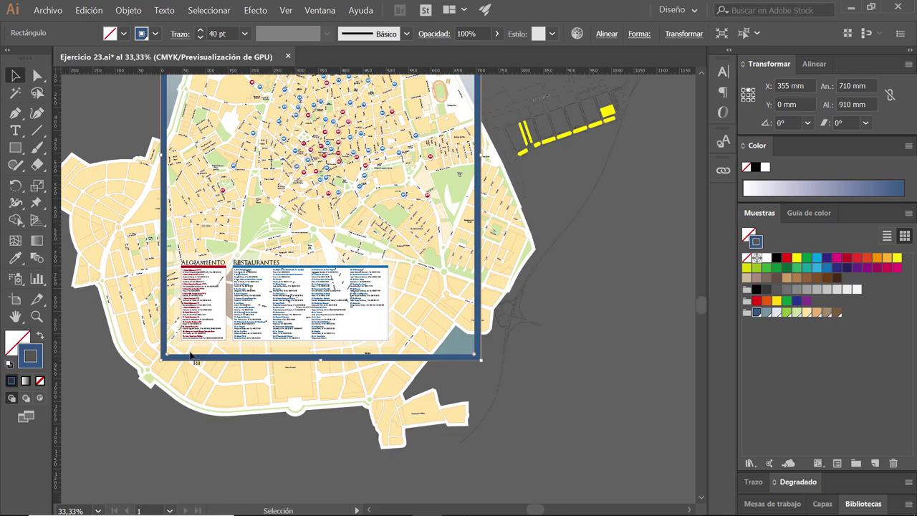
pyautogui.scroll(2, 187, 348)
pyautogui.scroll(1, 202, 348)
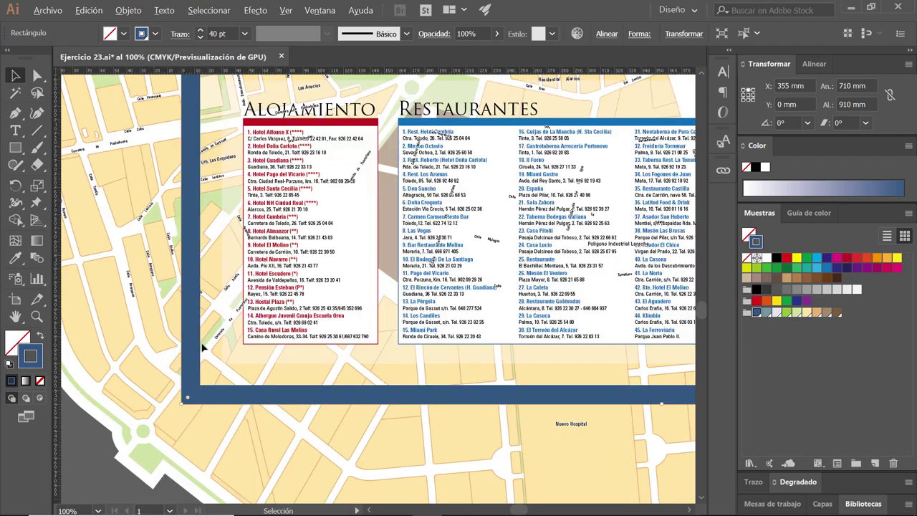
pyautogui.scroll(1, 203, 348)
pyautogui.scroll(1, 225, 340)
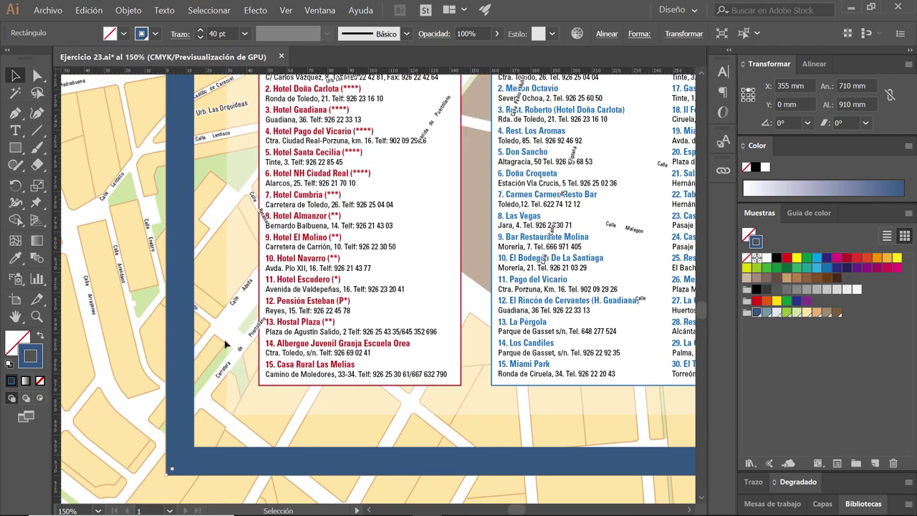
pyautogui.hotkey('alt', 'Tab')
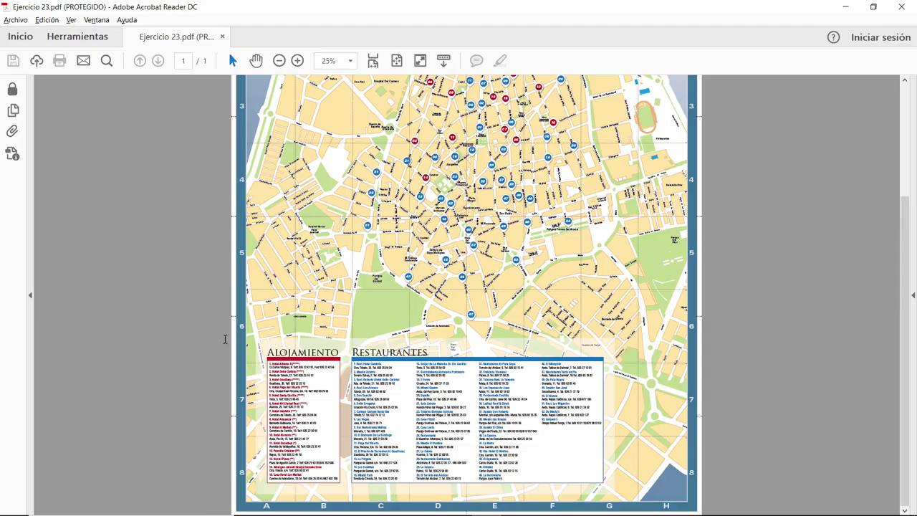
pyautogui.hotkey('alt', 'Tab')
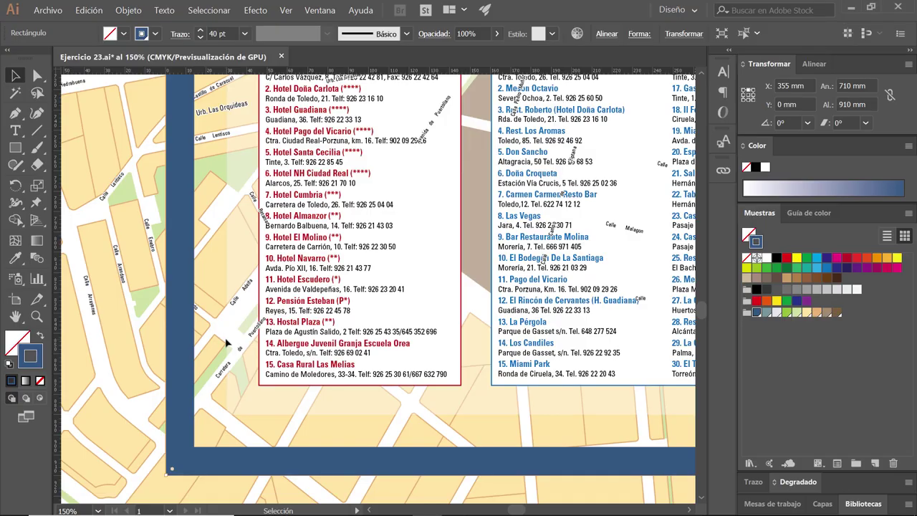
pyautogui.hotkey('alt', 'Tab')
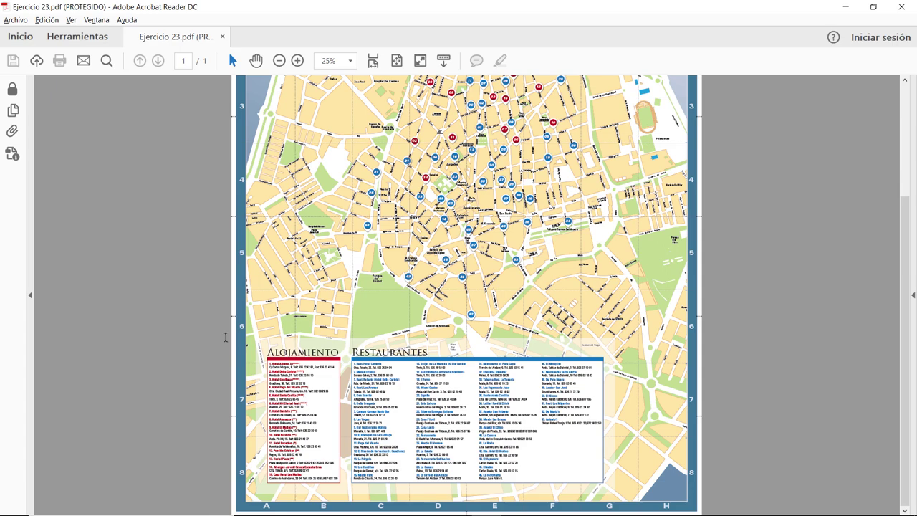
# - Switch from Acrobat Reader to the Illustrator working file Ejercicio 23.ai
pyautogui.hotkey('alt', 'Tab')
pyautogui.hotkey('alt', 'Tab')
pyautogui.hotkey('alt', 'Tab')
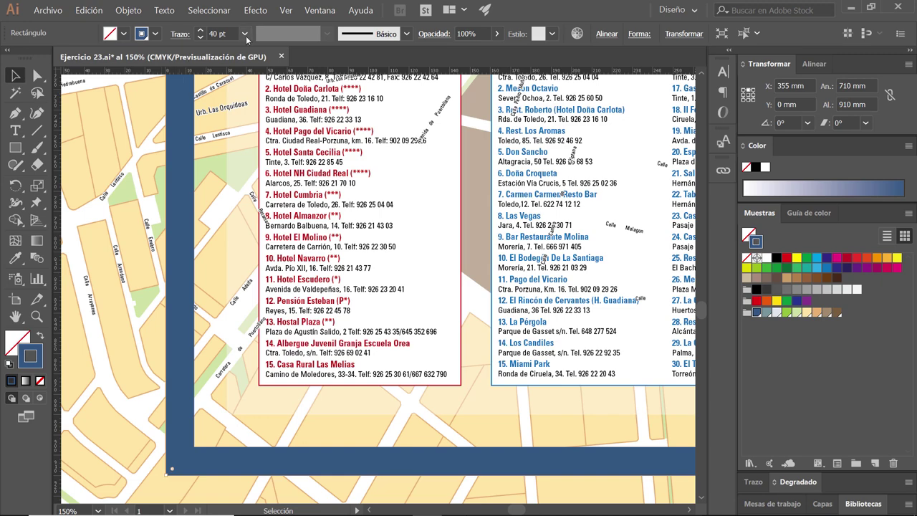
# - Zoom out to see both listing tables and show the Layers panel listing the Borde layer
pyautogui.hotkey('ctrl', '-')
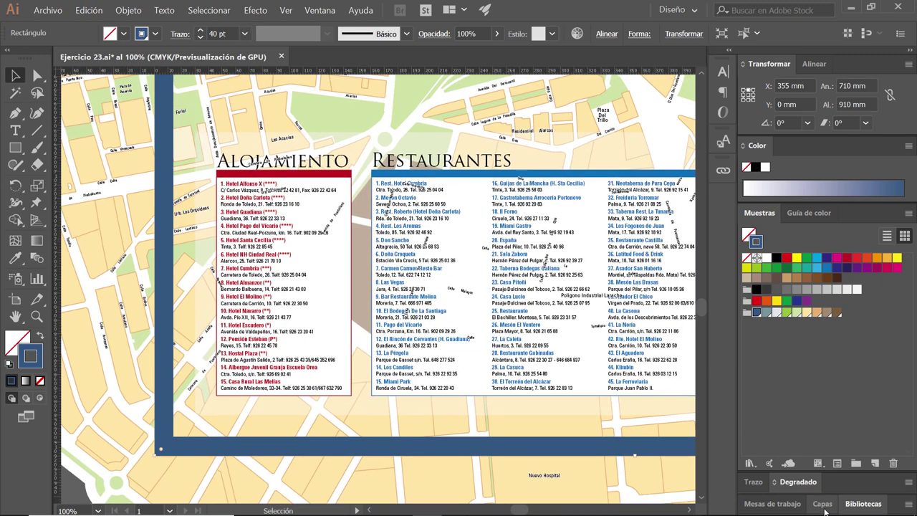
pyautogui.click(823, 504)
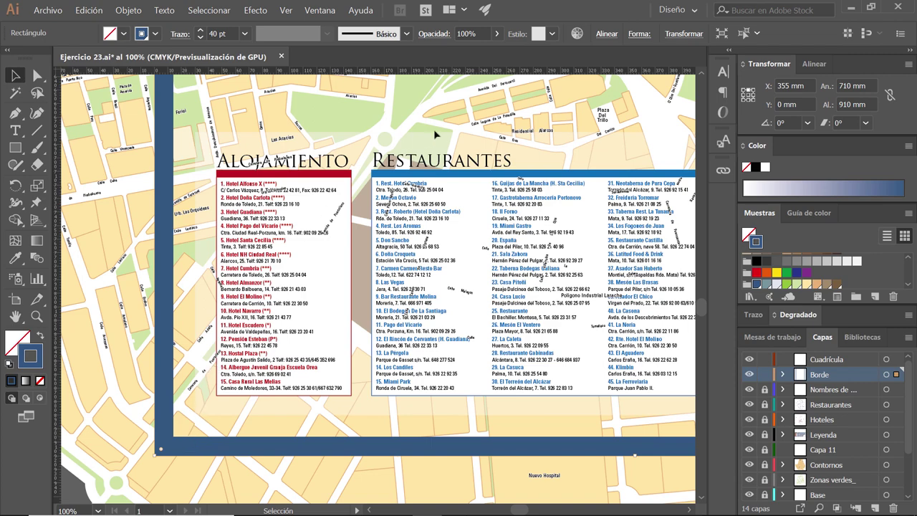
# - Show the frame's Appearance panel, collapse Stroke and Fill, and add a second stroke
pyautogui.click(319, 10)
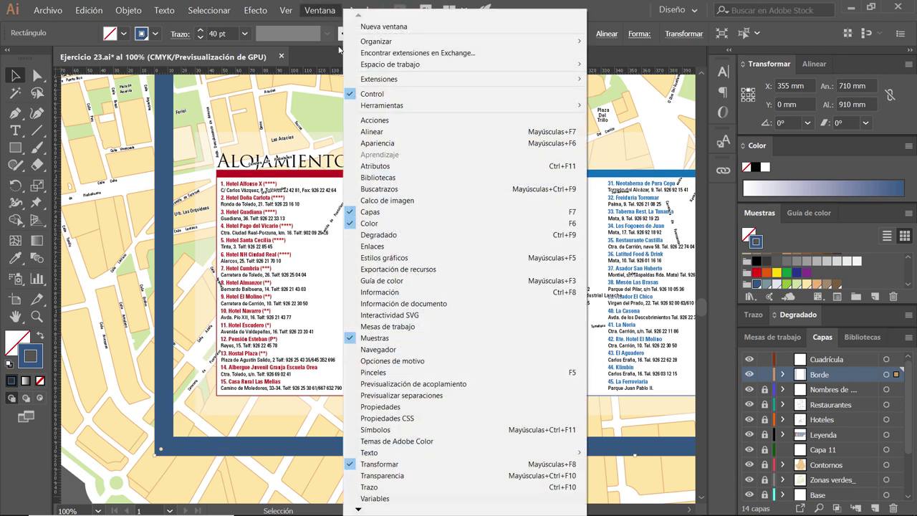
pyautogui.click(433, 151)
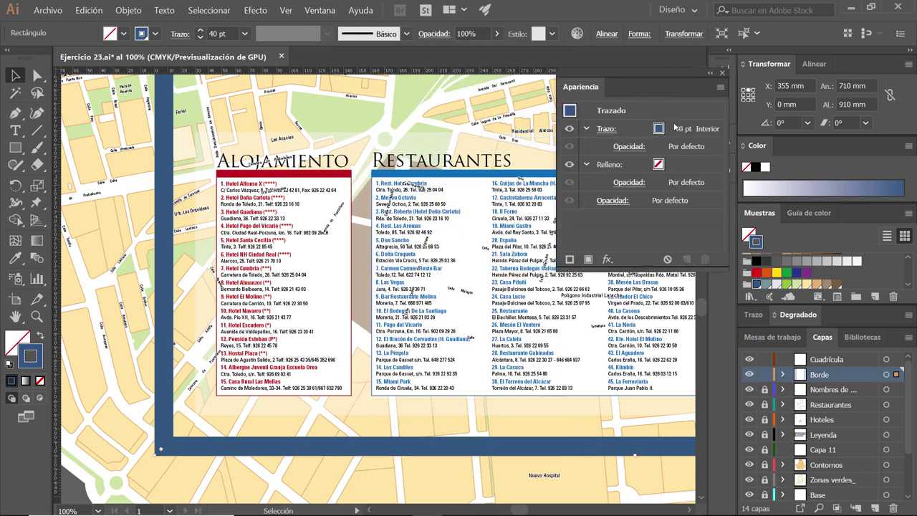
pyautogui.click(586, 129)
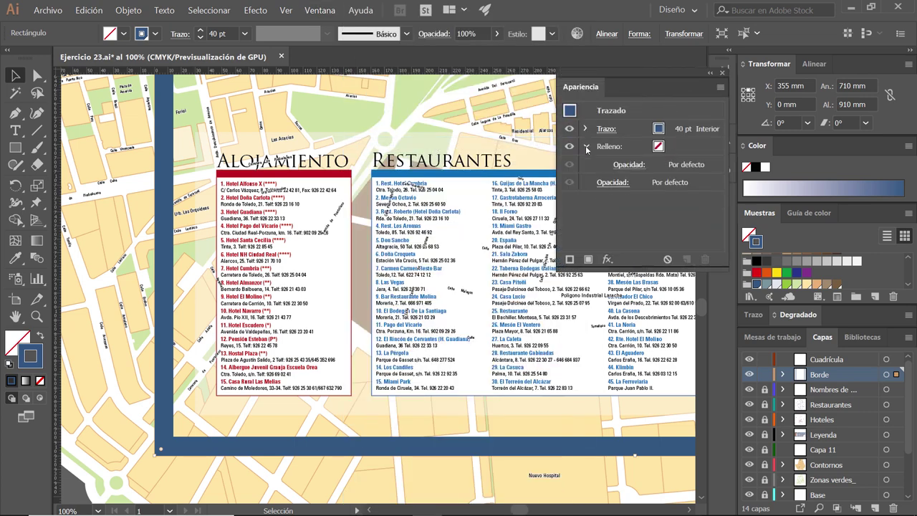
pyautogui.click(586, 147)
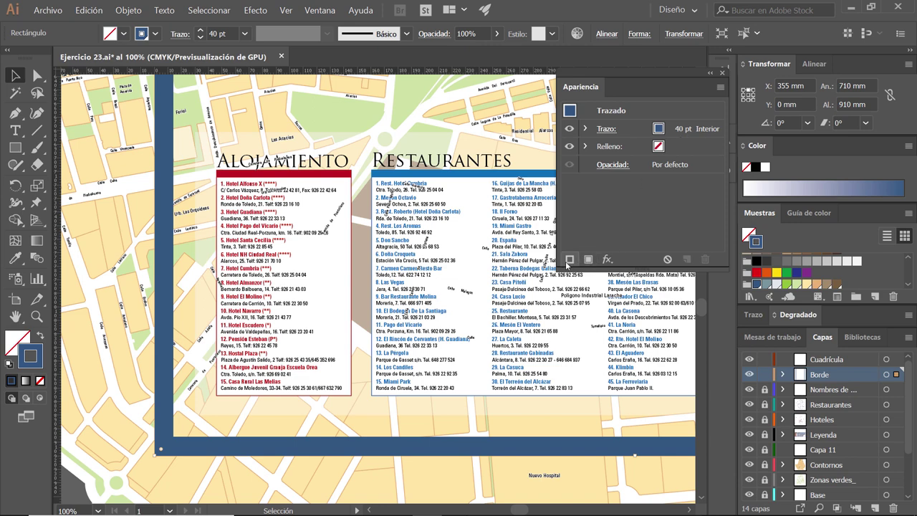
pyautogui.click(569, 260)
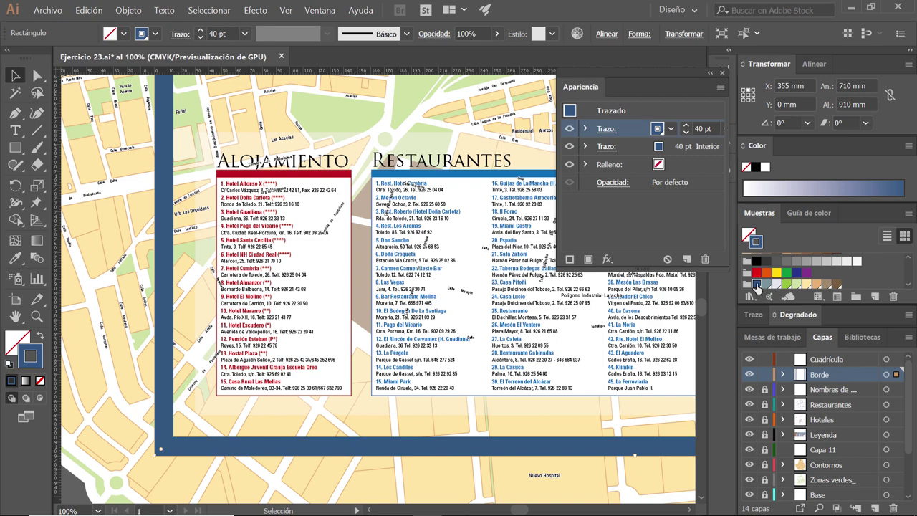
# - Check the global Borde swatch settings (C85 M60 Y25 K15) and enlarge the Color panel spectrum
pyautogui.doubleClick(757, 284)
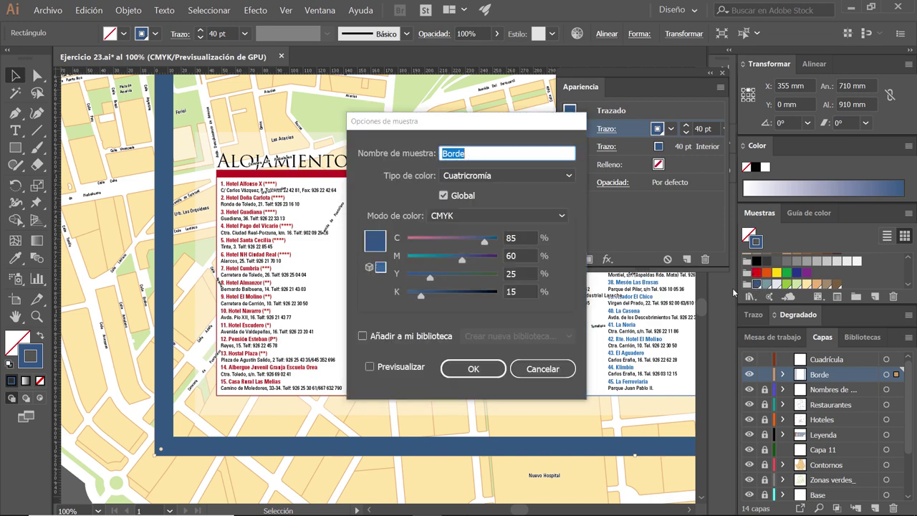
pyautogui.click(473, 369)
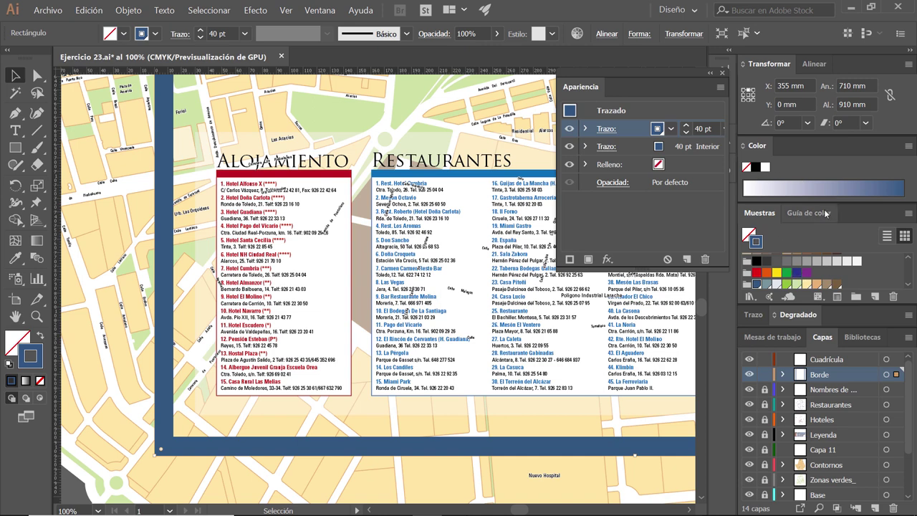
pyautogui.moveTo(824, 205); pyautogui.dragTo(831, 234)
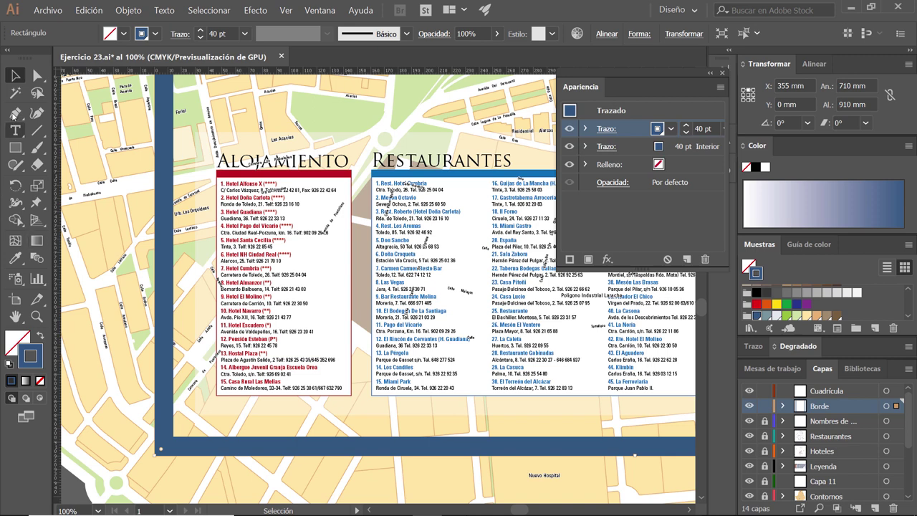
# - Save a 20% tint of the Borde blue as a new swatch and reselect the frame
pyautogui.click(126, 181)
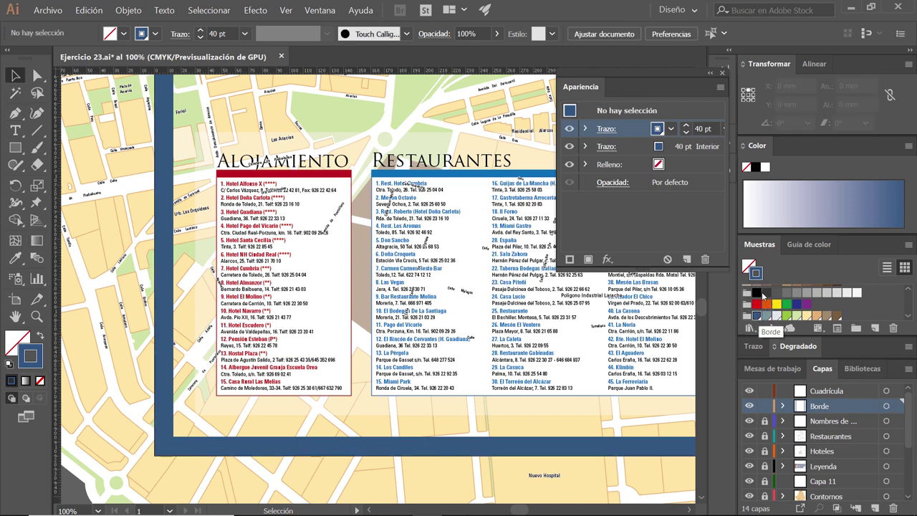
pyautogui.doubleClick(755, 146)
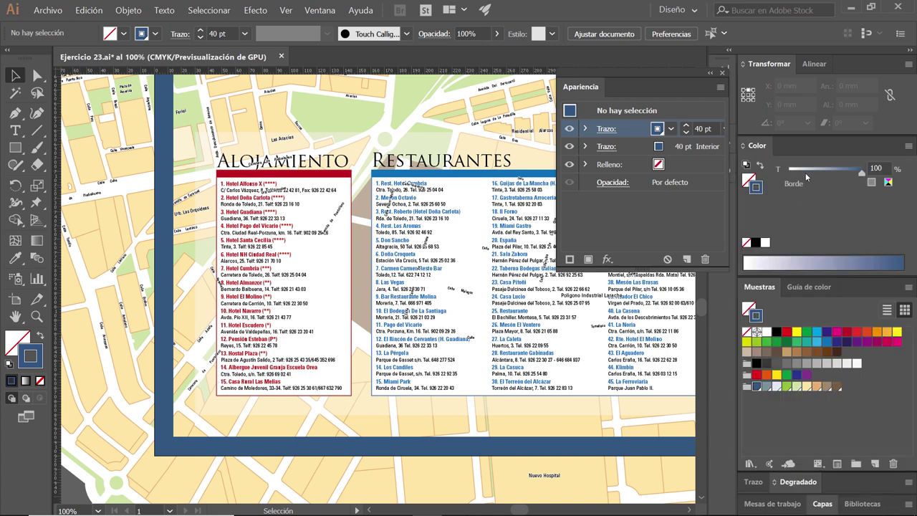
pyautogui.click(877, 168)
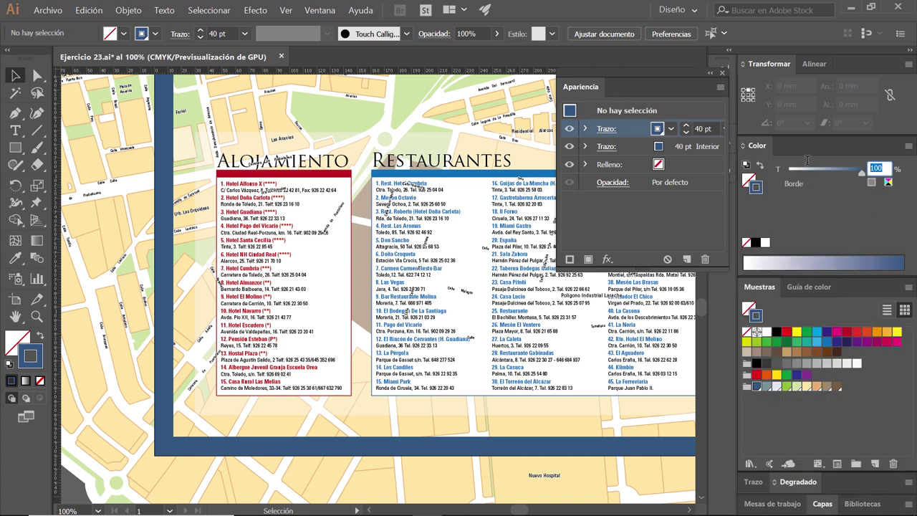
pyautogui.write('20')
pyautogui.press('Return')
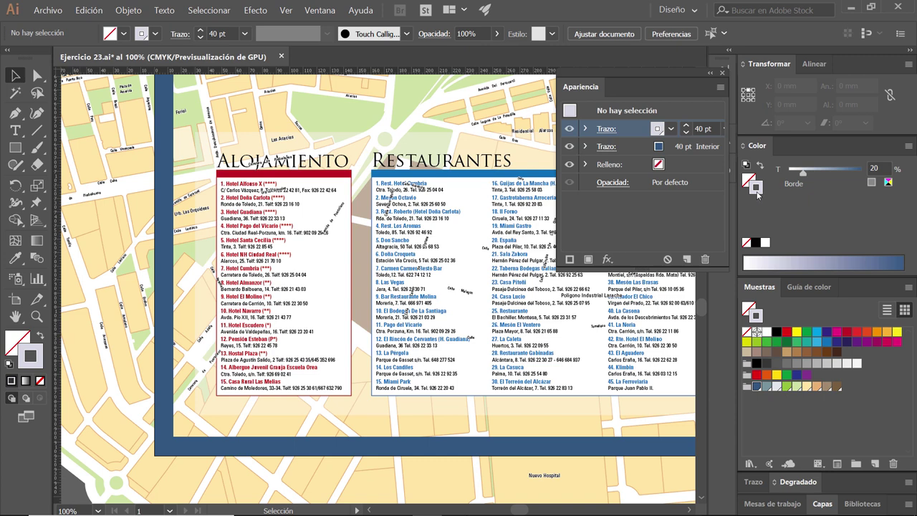
pyautogui.moveTo(759, 270)
pyautogui.mouseDown()
pyautogui.moveTo(754, 383)
pyautogui.moveTo(764, 386)
pyautogui.mouseUp()
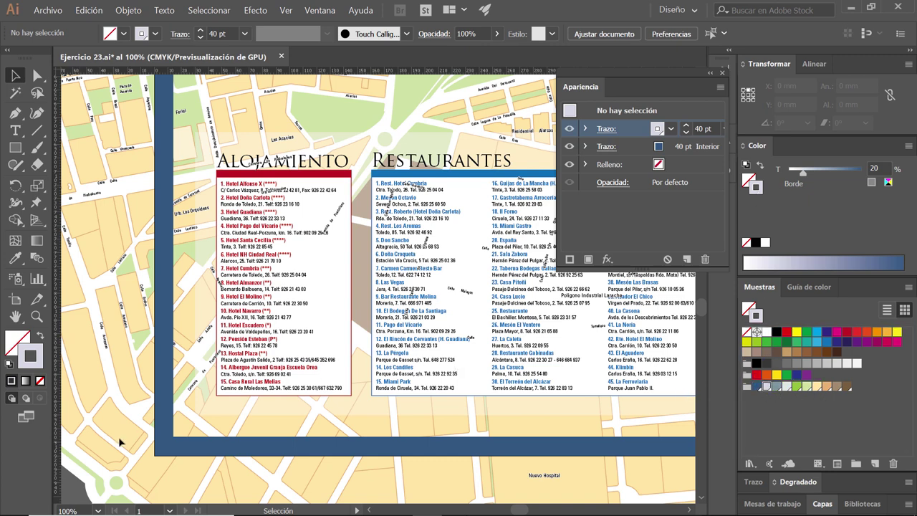
pyautogui.click(224, 457)
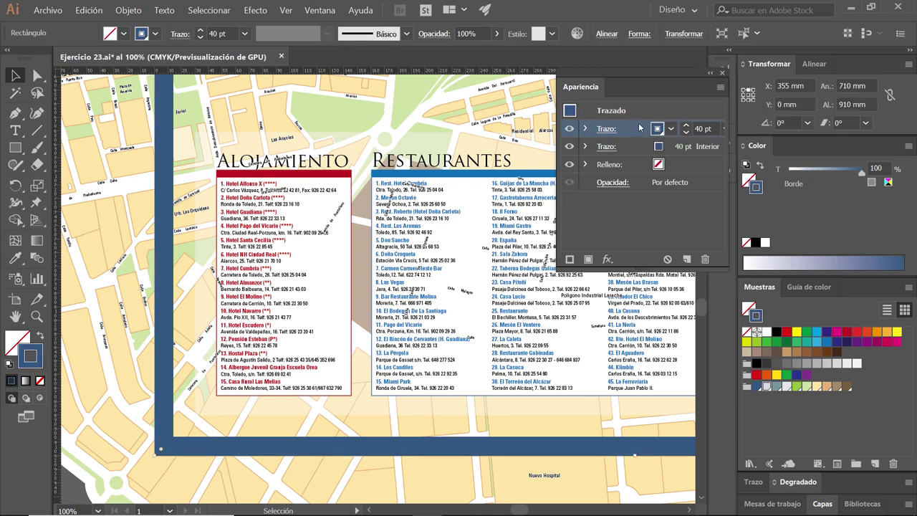
# - Colour the frame's second stroke with the 20% tint swatch and make it 45 pt wide
pyautogui.click(642, 149)
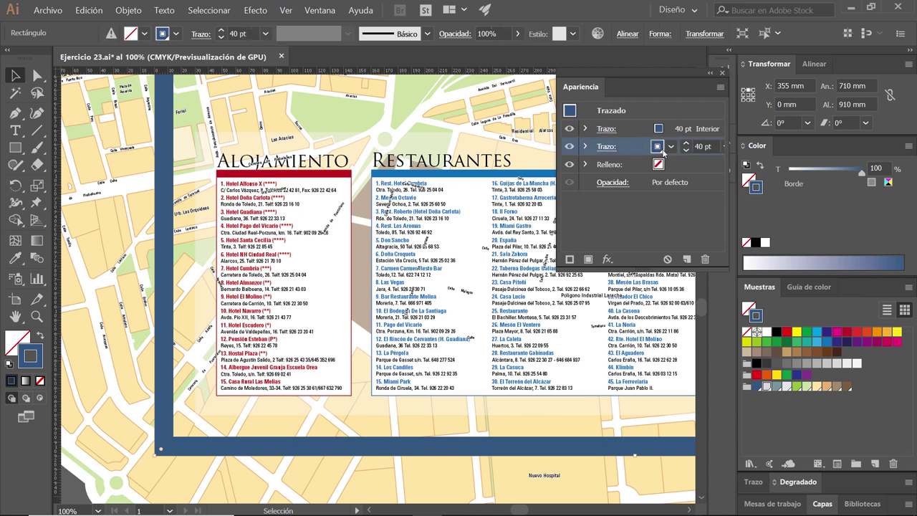
pyautogui.click(662, 147)
pyautogui.click(525, 220)
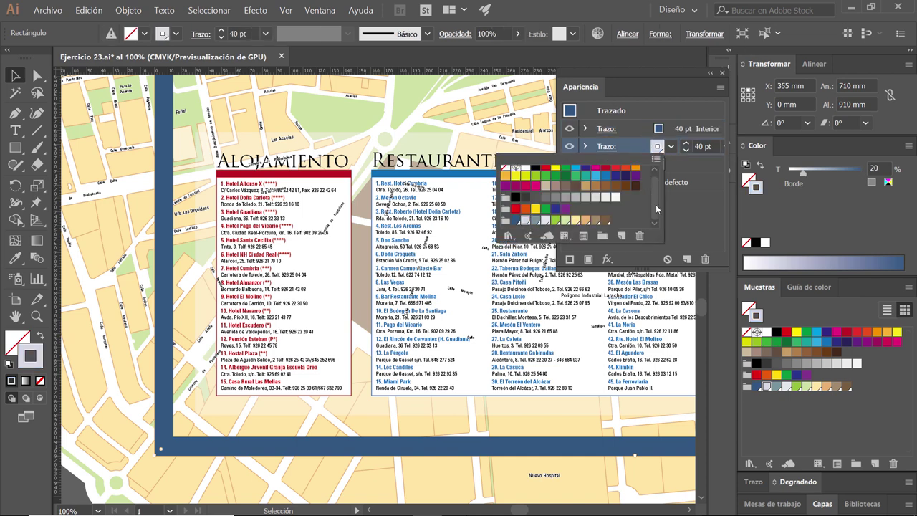
pyautogui.click(681, 214)
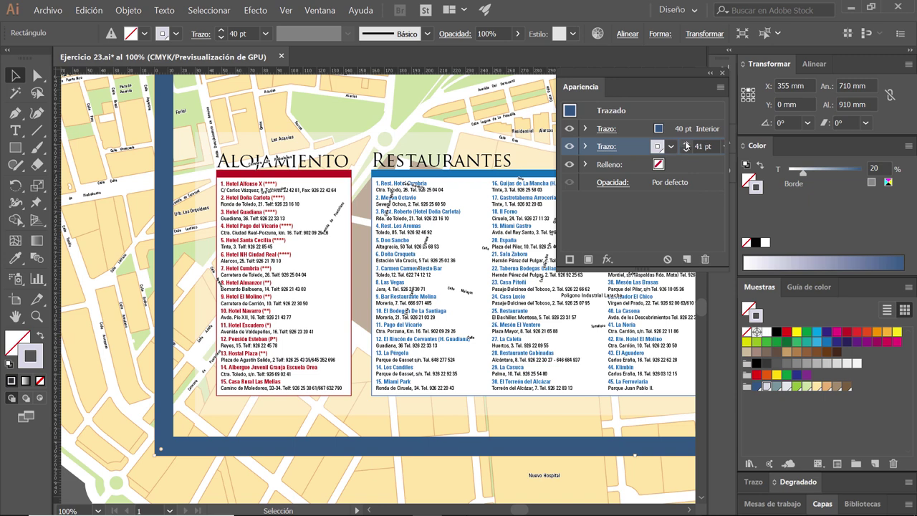
pyautogui.click(686, 145)
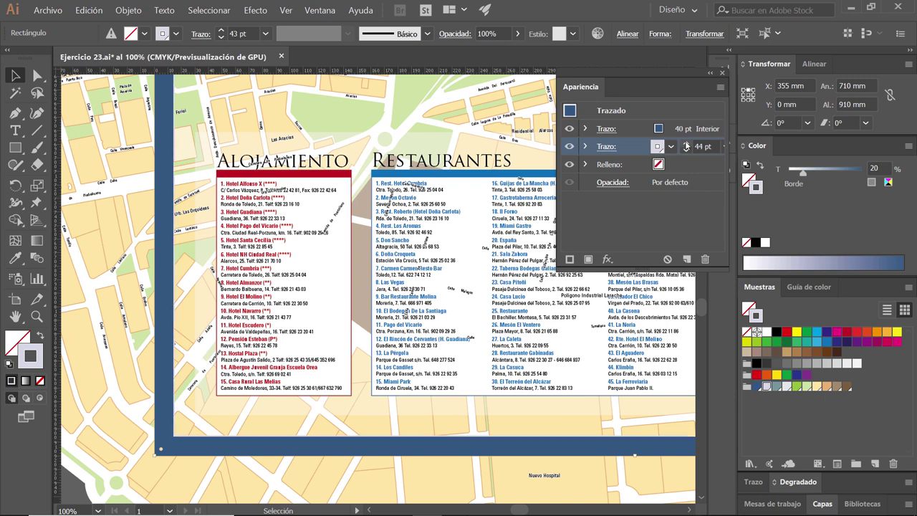
pyautogui.click(686, 145)
pyautogui.hotkey('alt', 'Tab')
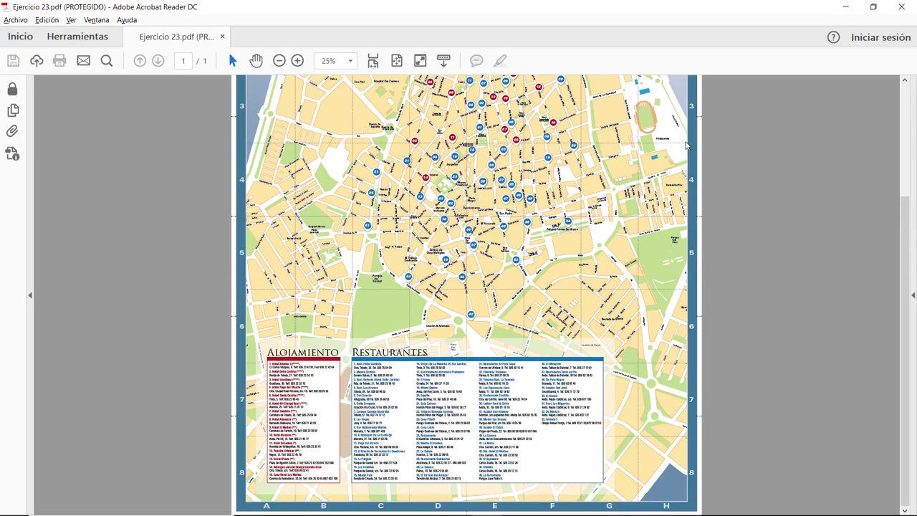
pyautogui.hotkey('alt', 'Tab')
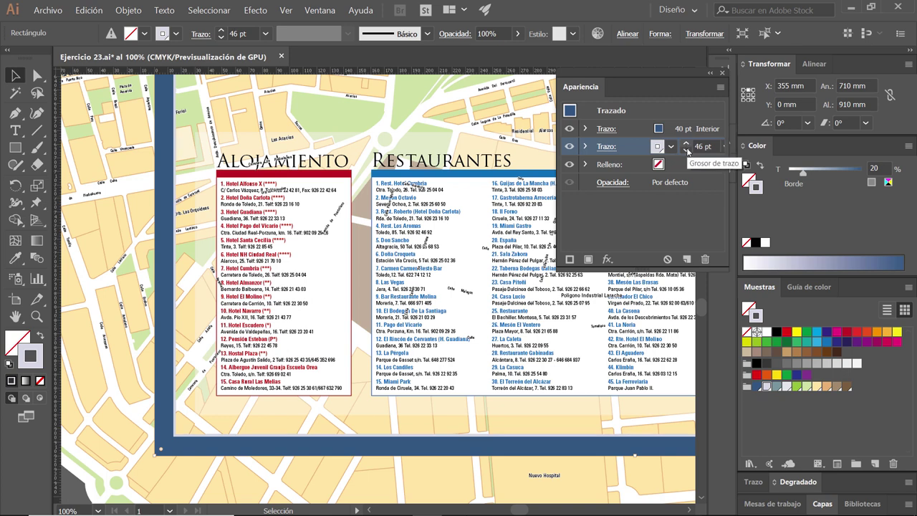
pyautogui.click(686, 151)
# - Change the second stroke's tint to 30% and save that colour as a new swatch
pyautogui.click(874, 169)
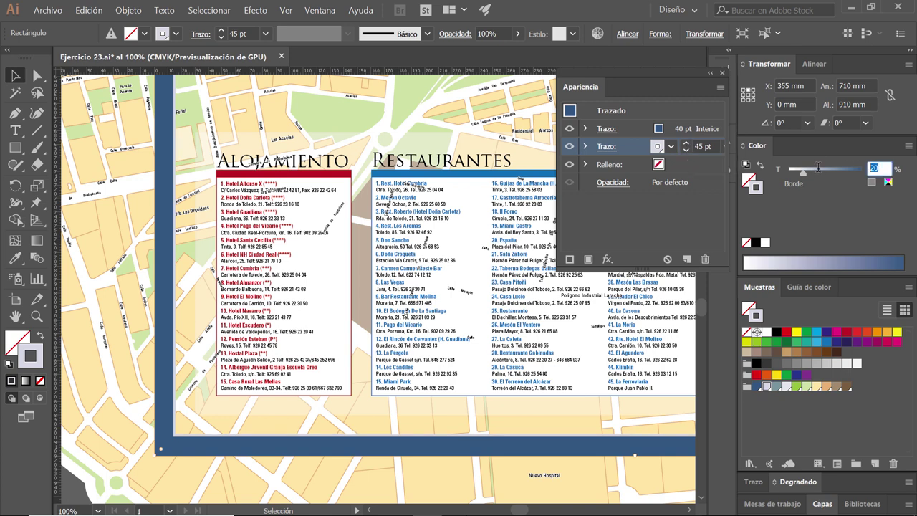
pyautogui.write('40')
pyautogui.press('Return')
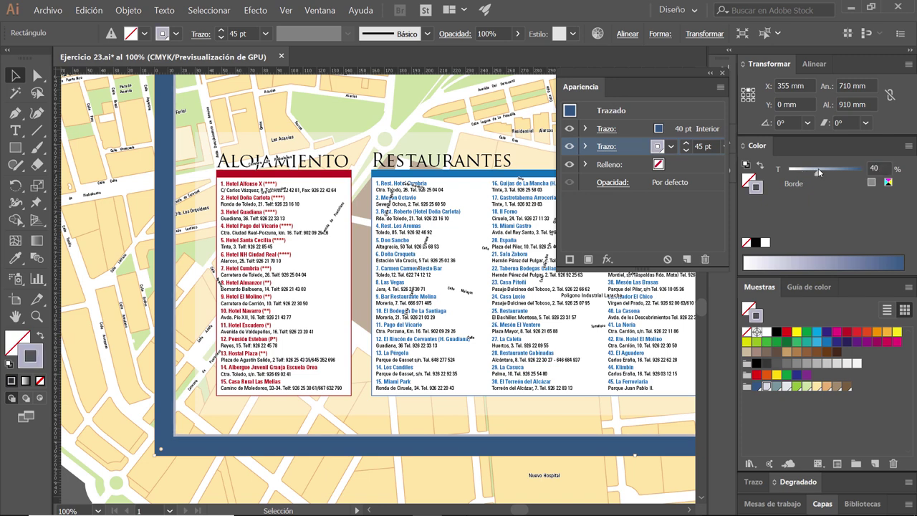
pyautogui.click(879, 168)
pyautogui.write('30')
pyautogui.press('Return')
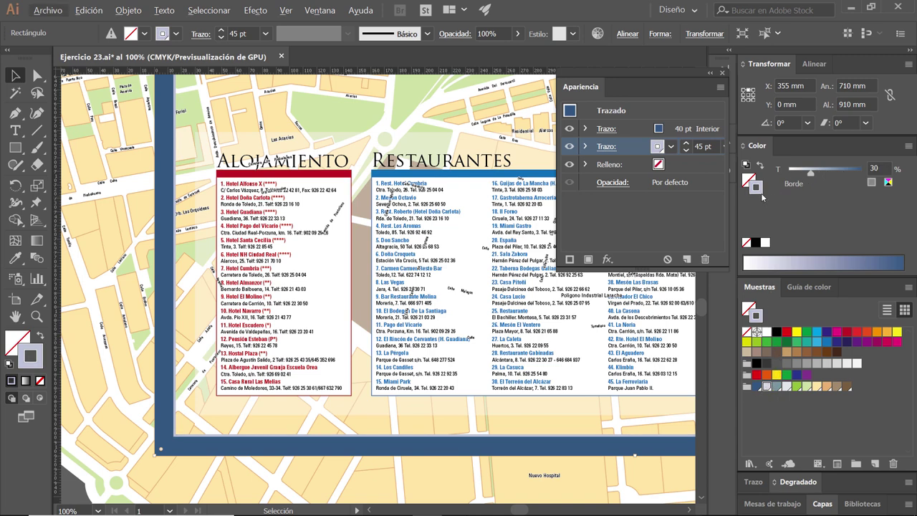
pyautogui.moveTo(758, 190); pyautogui.dragTo(771, 391)
# - Scroll and zoom the reference PDF to check the hotel and restaurant listings, then return to Illustrator
pyautogui.scroll(-1, 208, 416)
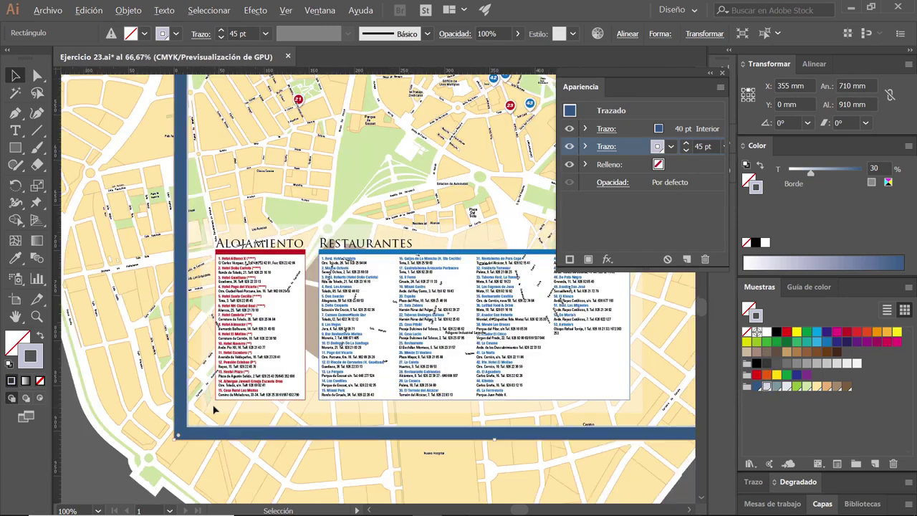
pyautogui.scroll(2, 192, 430)
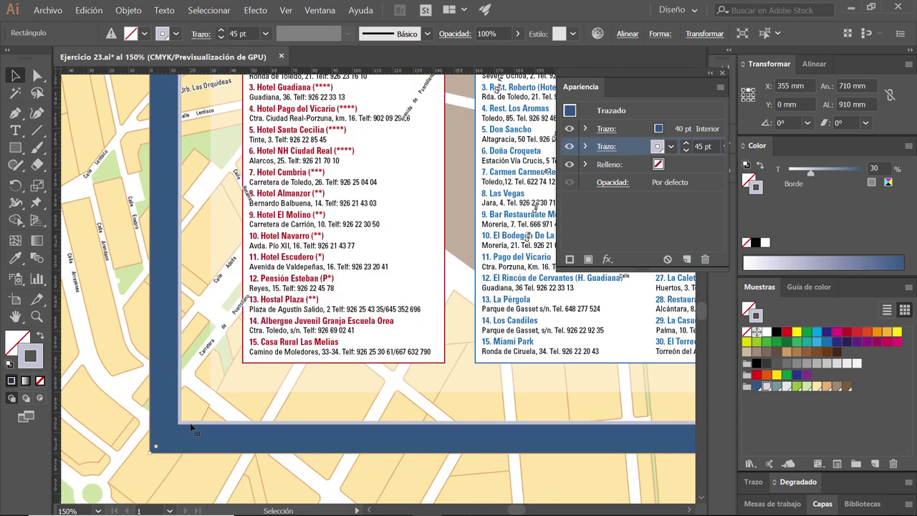
pyautogui.scroll(-1, 192, 427)
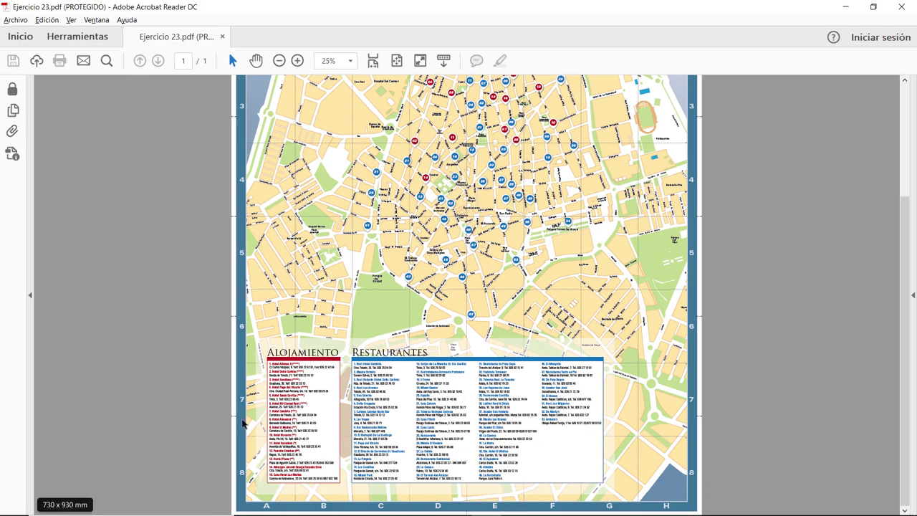
pyautogui.click(297, 61)
pyautogui.click(298, 60)
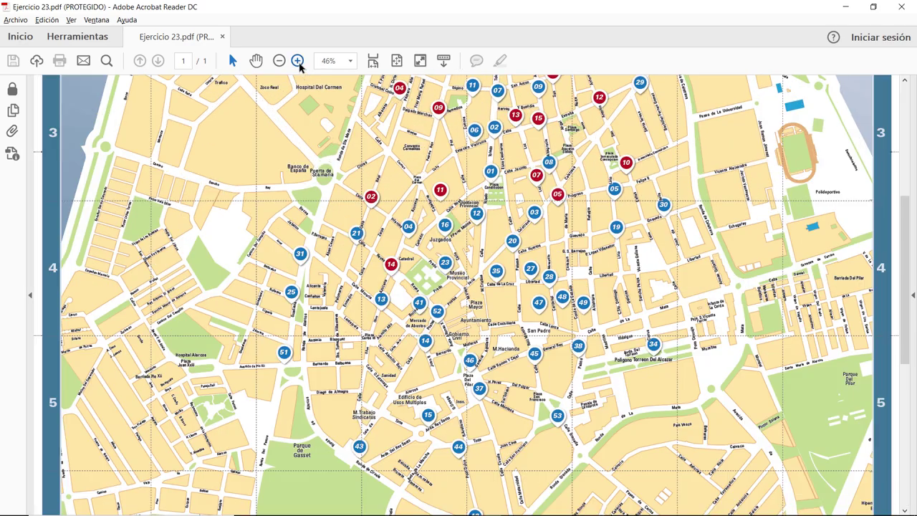
pyautogui.click(298, 60)
pyautogui.scroll(-3, 124, 315)
pyautogui.scroll(-3, 125, 310)
pyautogui.scroll(-3, 126, 310)
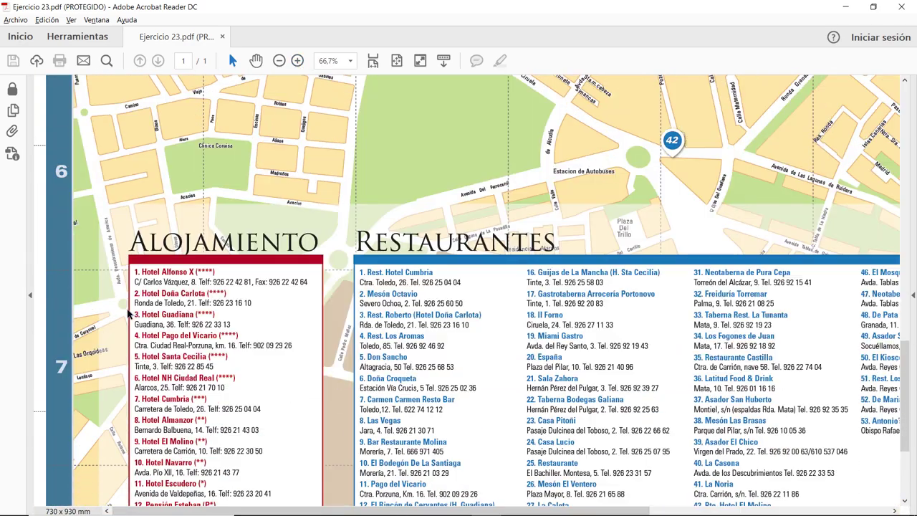
pyautogui.scroll(-2, 126, 311)
pyautogui.hotkey('alt', 'Tab')
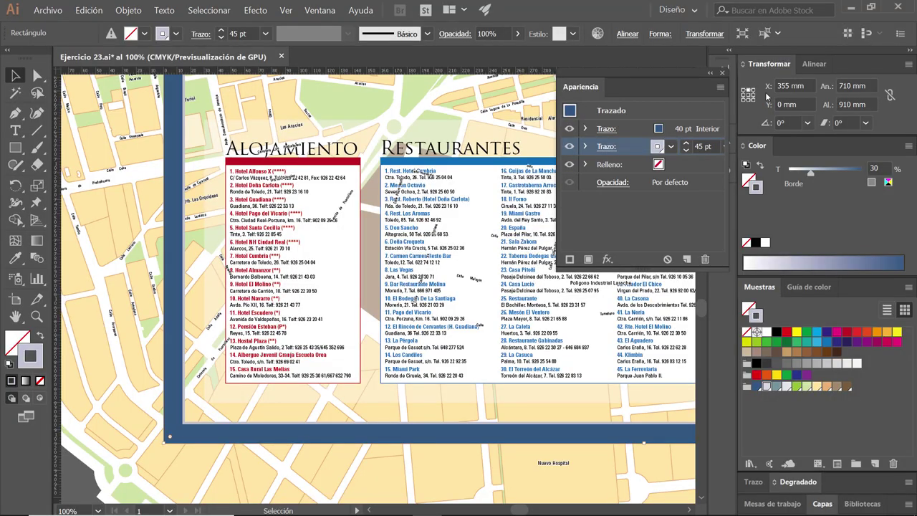
# - Set the frame's Borde colour tint to 20% and deselect the frame
pyautogui.click(882, 167)
pyautogui.write('20')
pyautogui.press('Return')
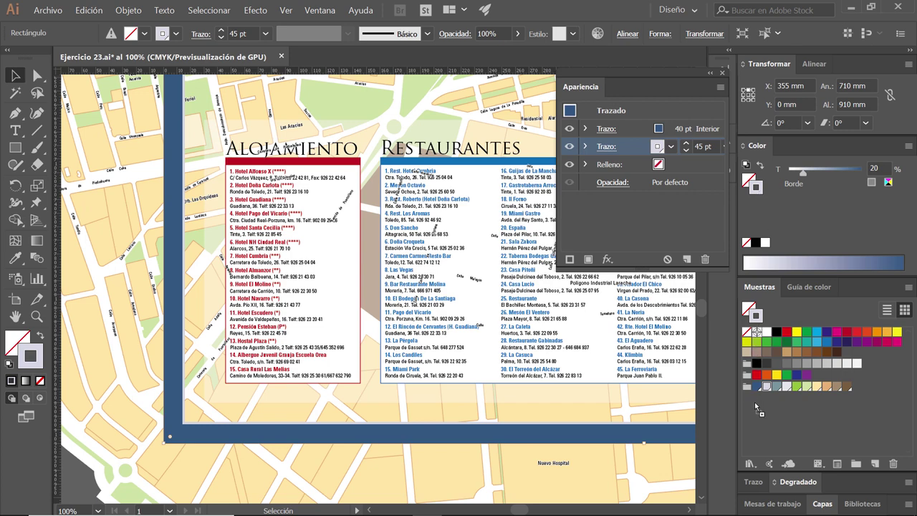
pyautogui.moveTo(756, 407); pyautogui.dragTo(763, 389)
pyautogui.click(669, 148)
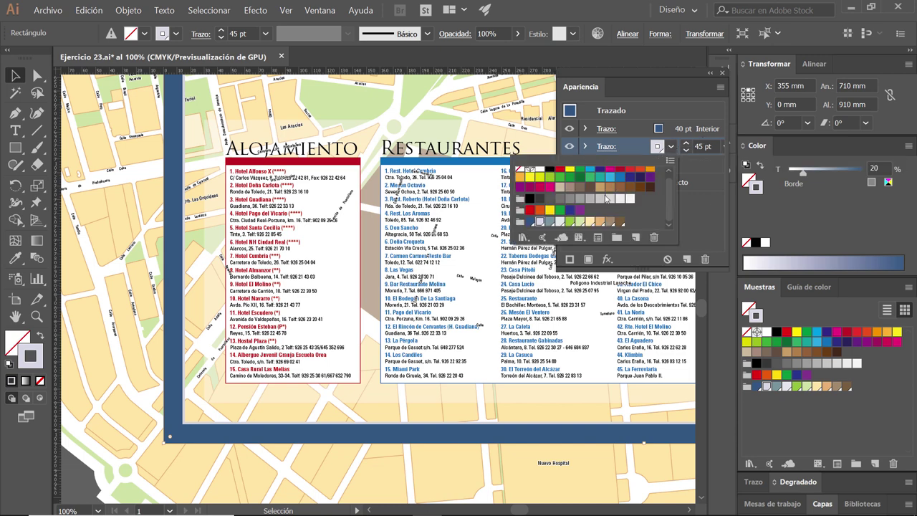
pyautogui.press('Escape')
pyautogui.click(134, 179)
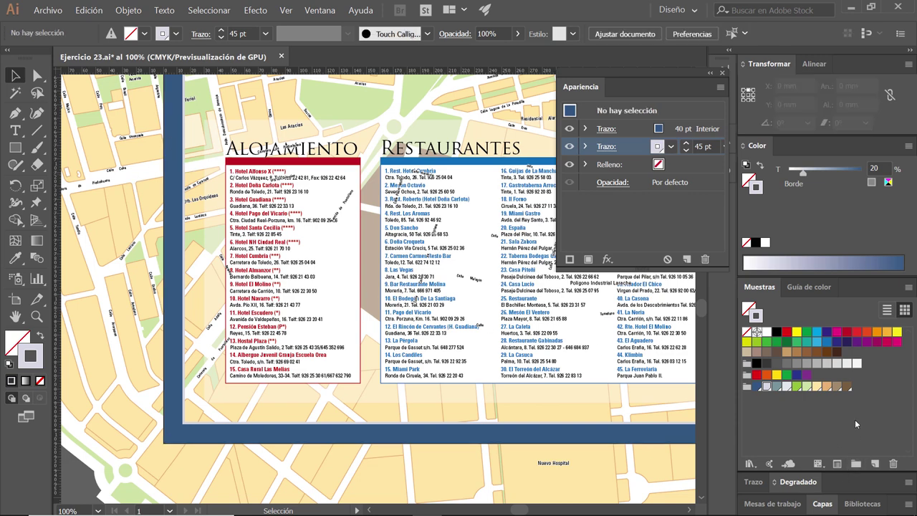
# - Lock the Borde layer, make Cuadrícula the working layer, and fit the whole poster in view
pyautogui.click(823, 503)
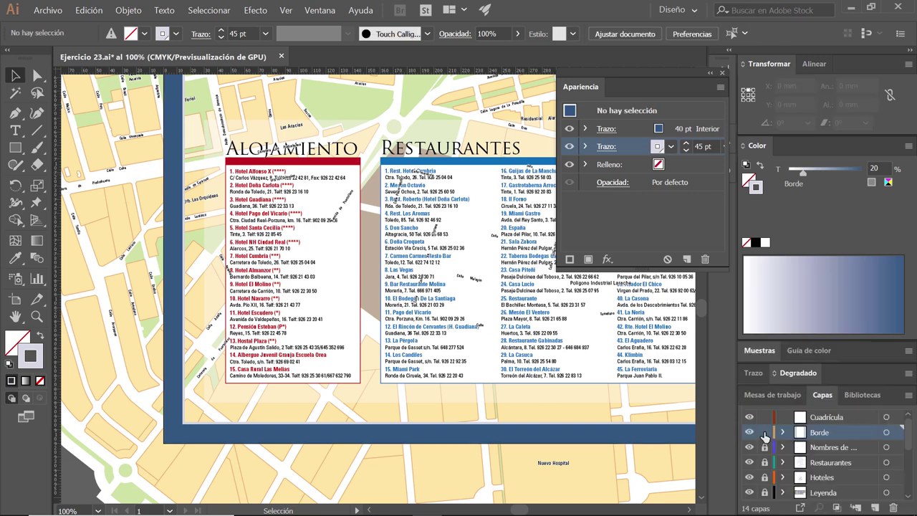
pyautogui.click(764, 432)
pyautogui.click(850, 421)
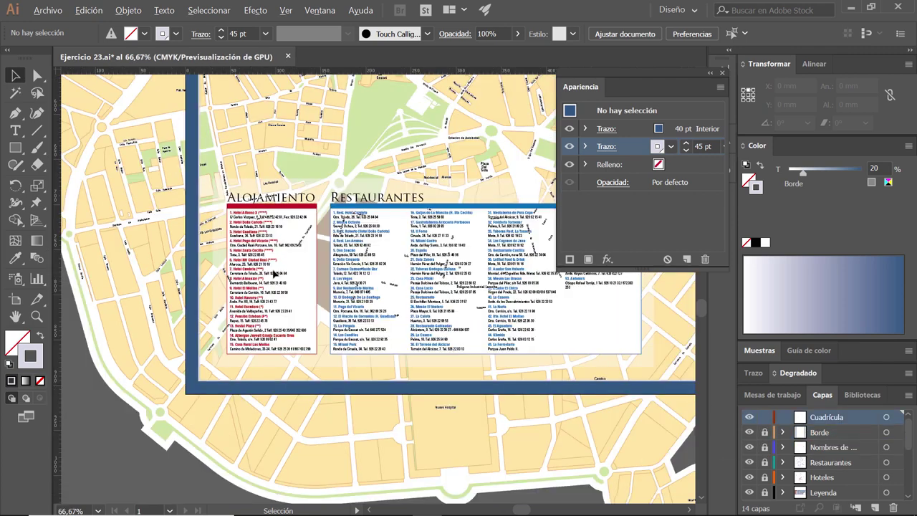
pyautogui.scroll(-3, 241, 296)
pyautogui.scroll(-1, 312, 262)
pyautogui.moveTo(359, 237); pyautogui.dragTo(291, 421)
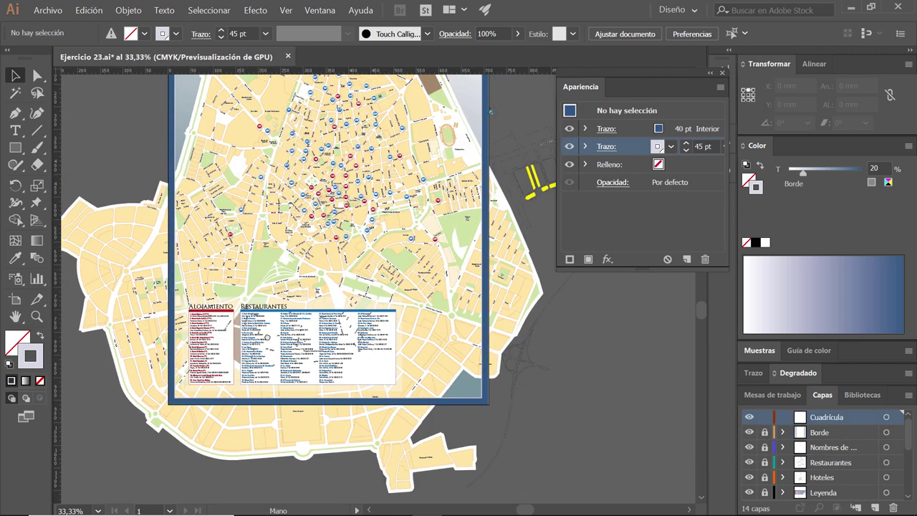
pyautogui.scroll(-1, 314, 289)
pyautogui.moveTo(349, 268); pyautogui.dragTo(344, 232)
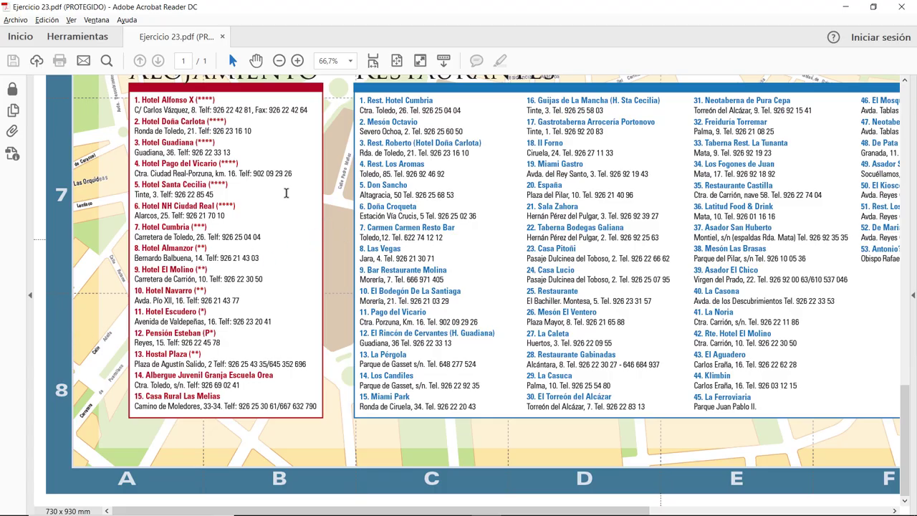
# - Zoom the reference PDF out to 33.3% to view the A–H lettered top border, then return to Illustrator
pyautogui.click(279, 61)
pyautogui.click(278, 61)
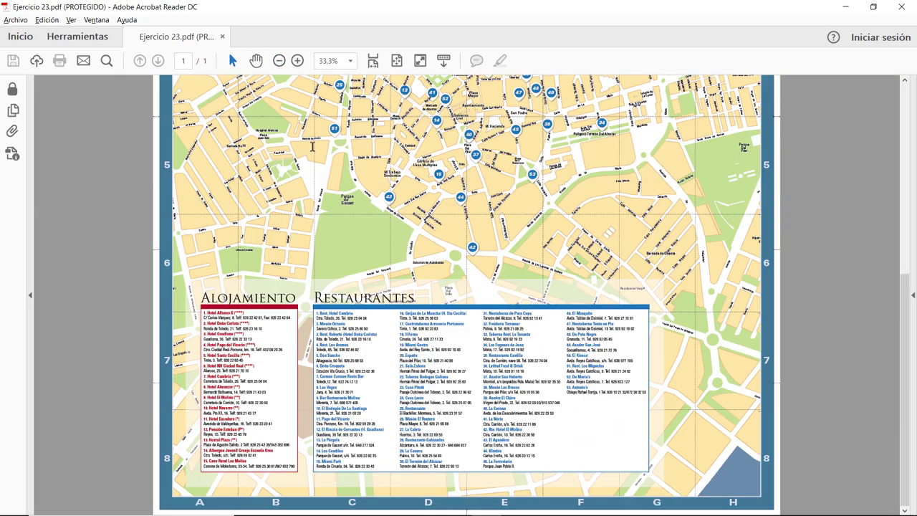
pyautogui.scroll(2, 320, 159)
pyautogui.scroll(3, 319, 159)
pyautogui.scroll(3, 319, 159)
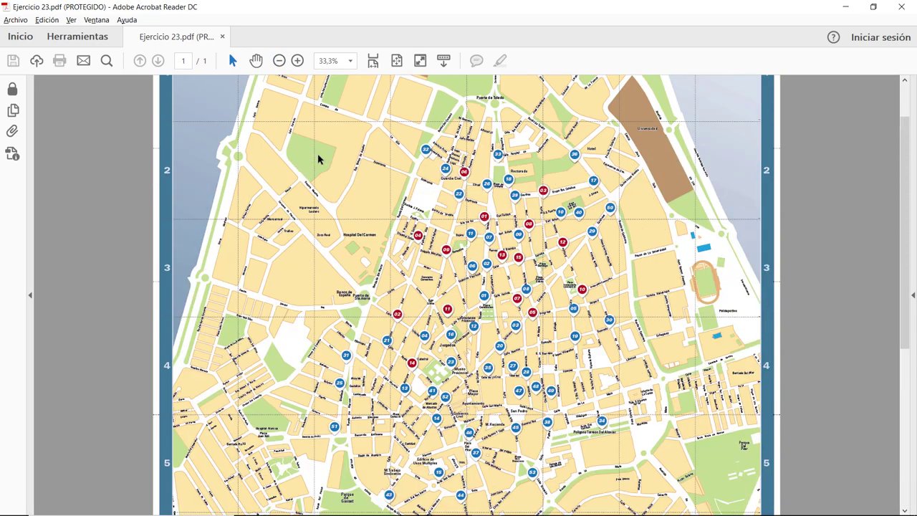
pyautogui.scroll(2, 319, 159)
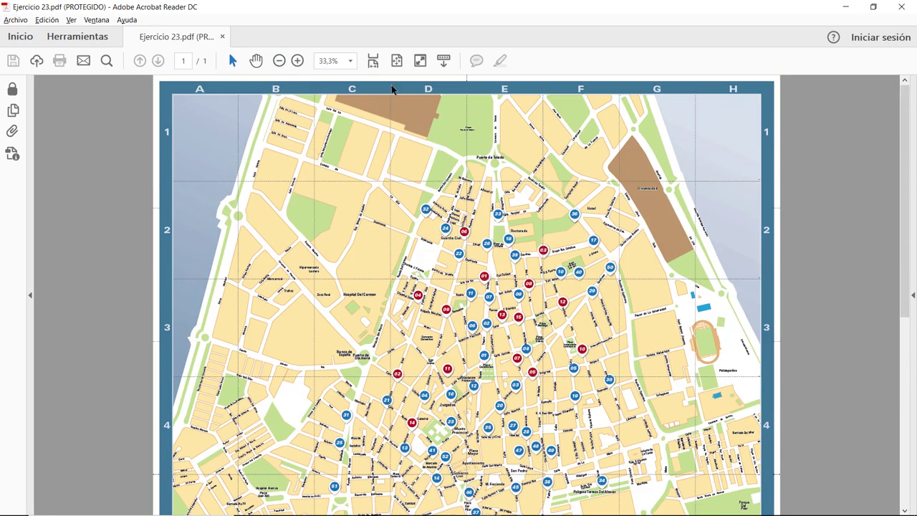
pyautogui.hotkey('alt', 'Tab')
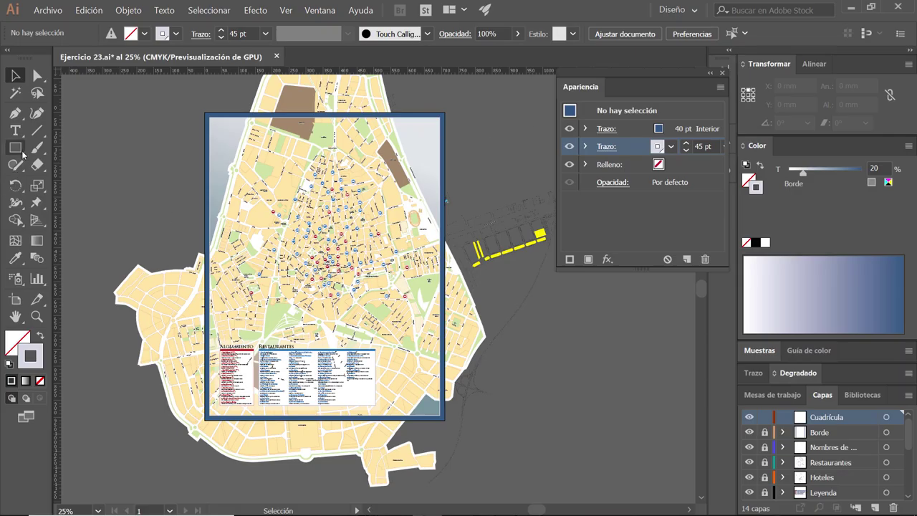
# - Open and cancel the Rectangle and Line Segment tool dialogs without drawing anything
pyautogui.click(15, 147)
pyautogui.click(449, 250)
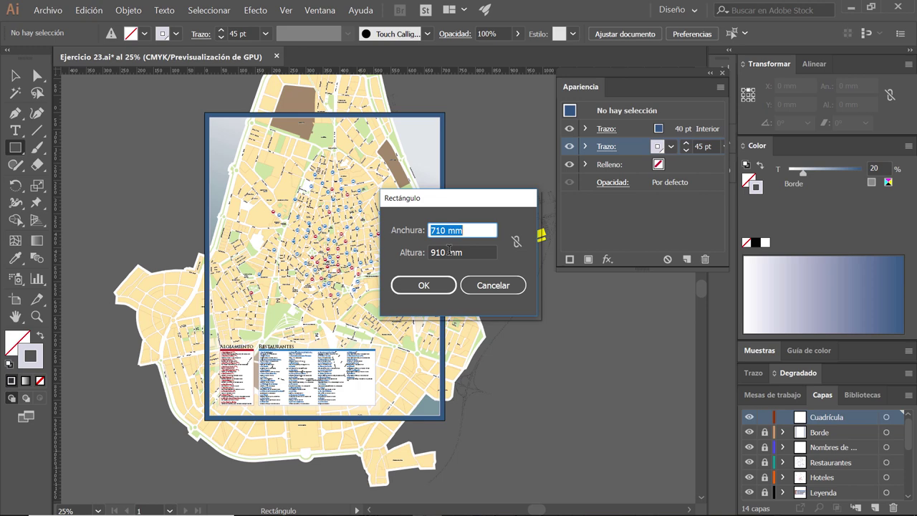
pyautogui.click(489, 286)
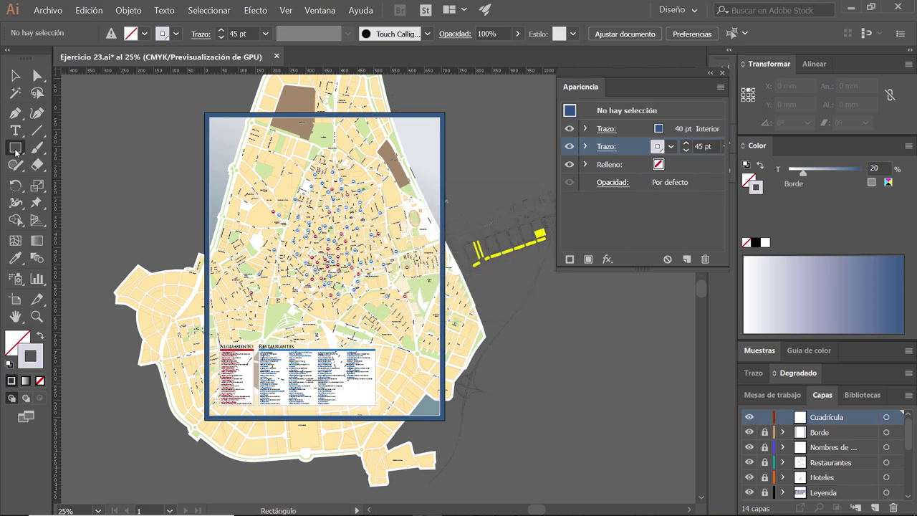
pyautogui.click(37, 131)
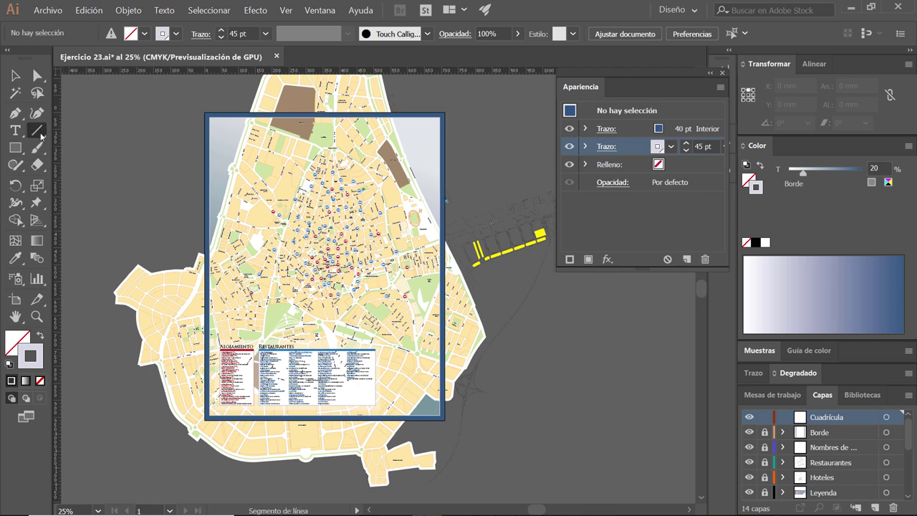
pyautogui.click(504, 334)
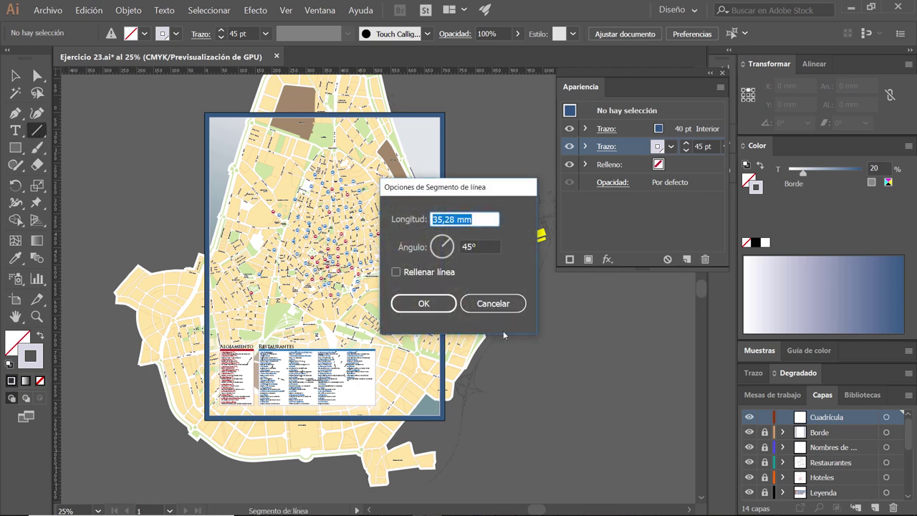
pyautogui.click(493, 303)
pyautogui.click(364, 302)
pyautogui.click(493, 303)
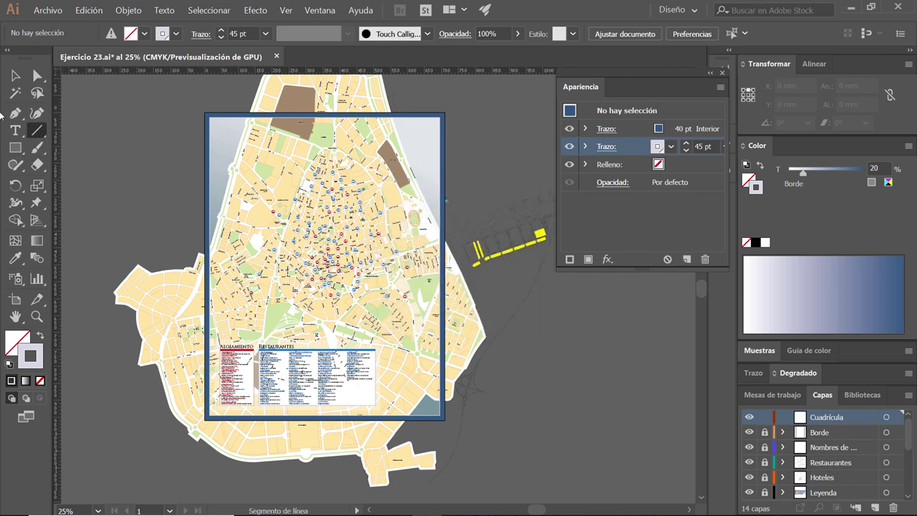
# - Choose the Rectangular Grid Tool from the Line Segment tool flyout
pyautogui.doubleClick(41, 135)
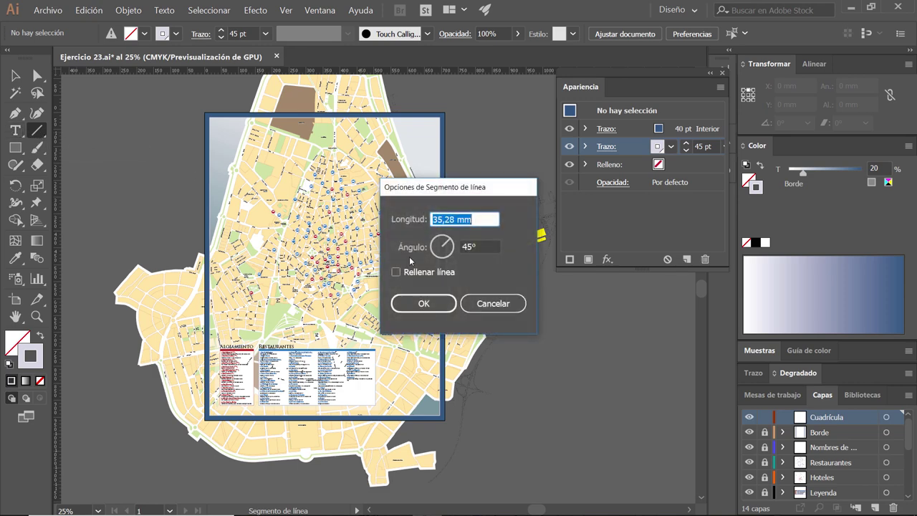
pyautogui.click(497, 301)
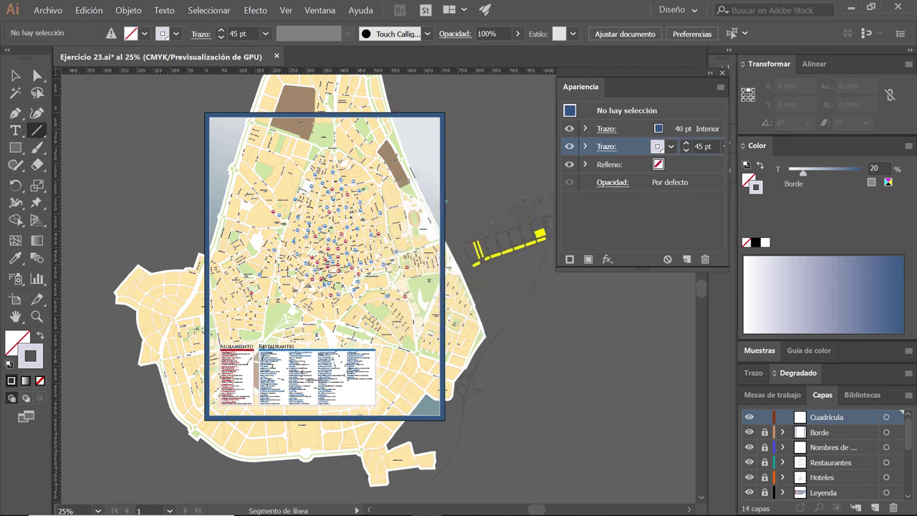
pyautogui.click(43, 135)
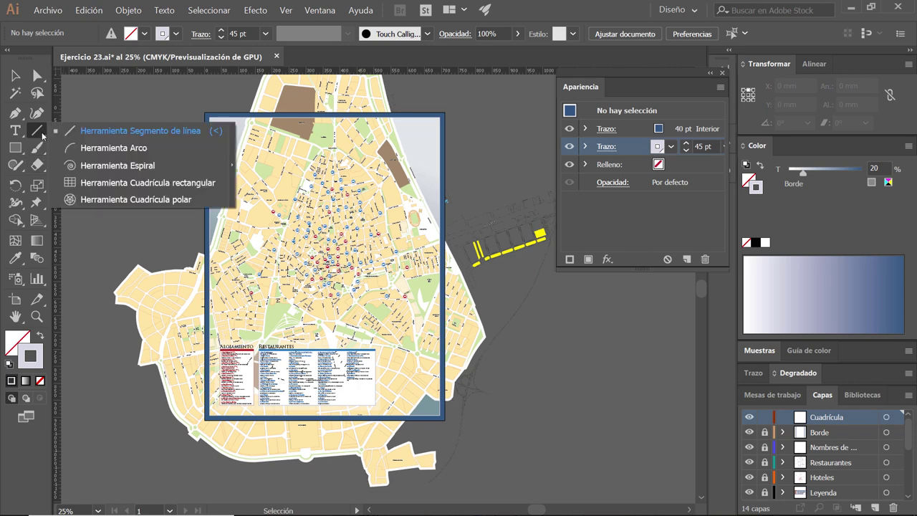
pyautogui.click(104, 183)
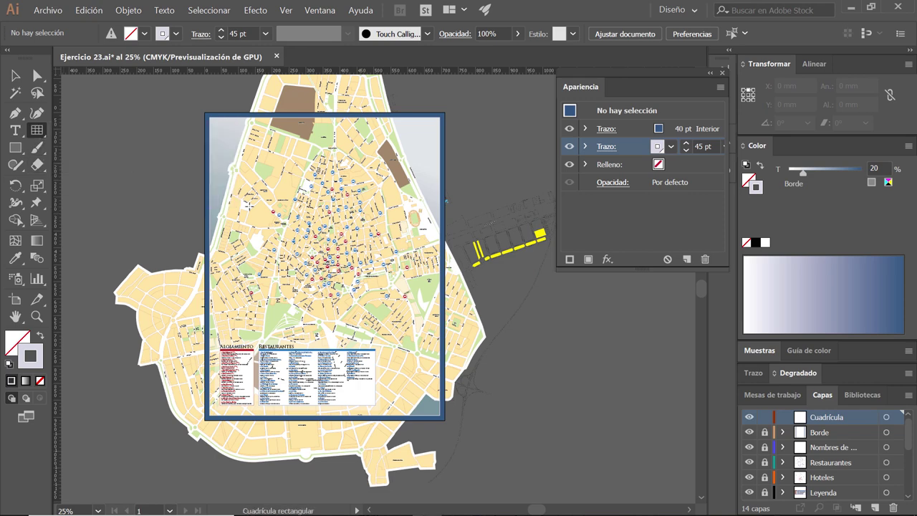
# - Set the rectangular grid to 710 × 910 mm with 7 horizontal and 7 vertical dividers
pyautogui.click(446, 201)
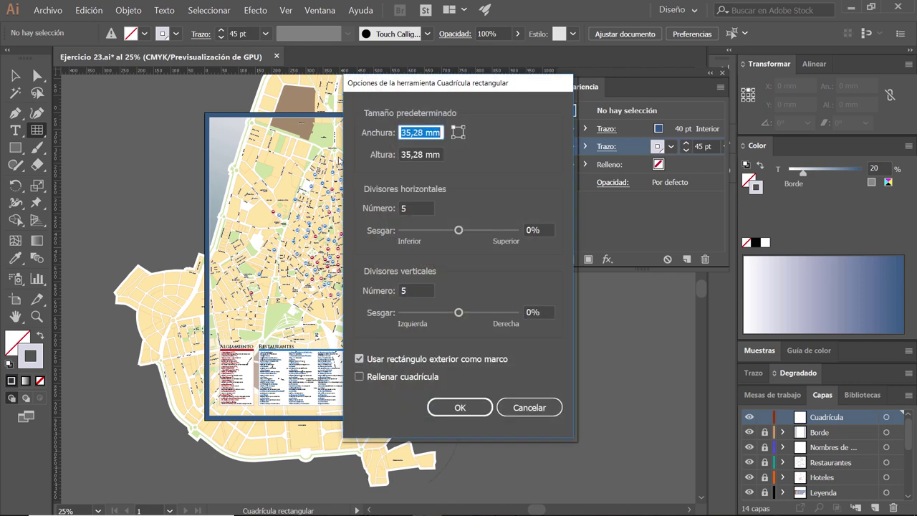
pyautogui.write('710')
pyautogui.press('Tab')
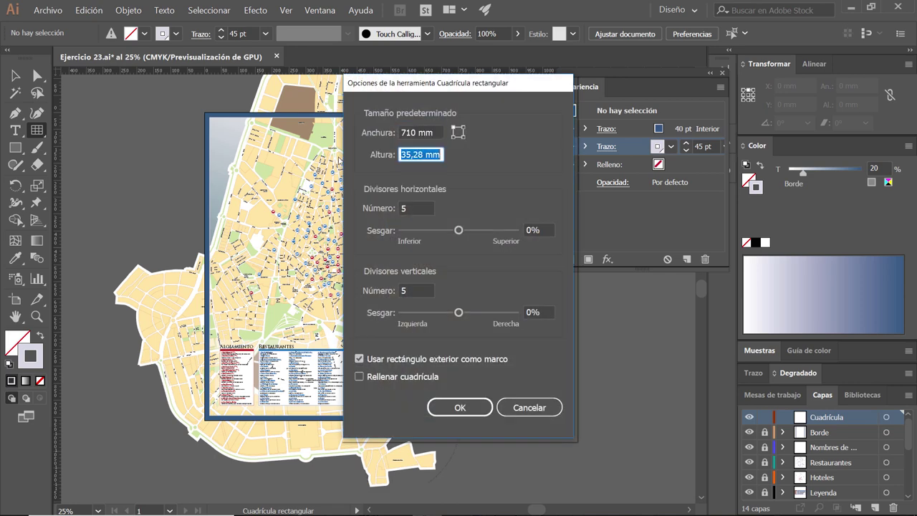
pyautogui.write('910')
pyautogui.press('Tab')
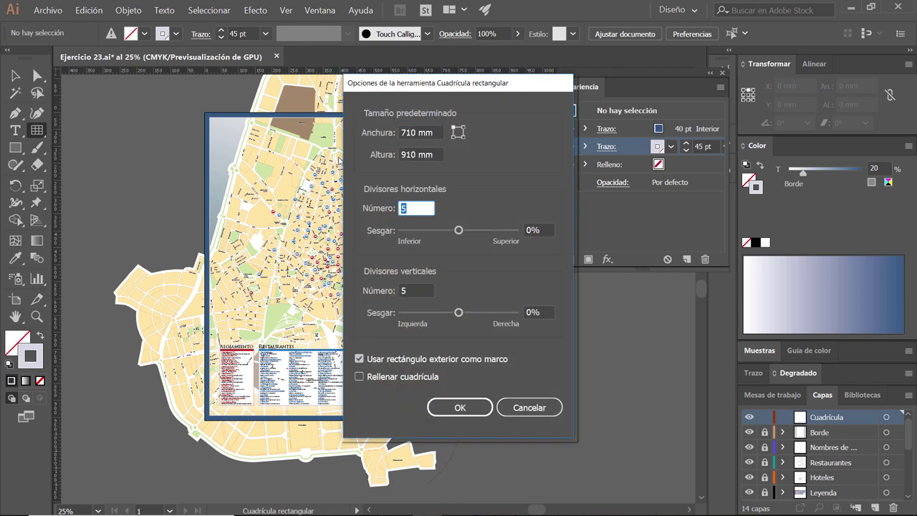
pyautogui.write('7')
pyautogui.press('Tab')
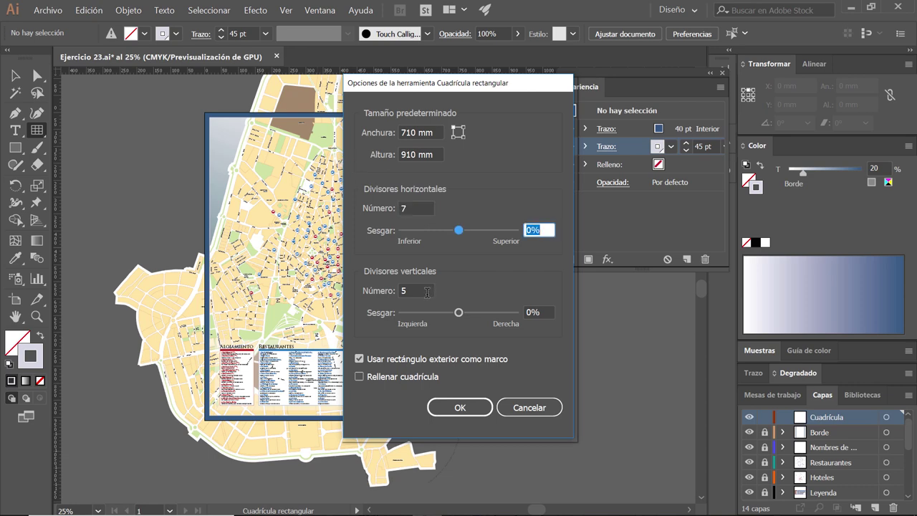
pyautogui.press('Tab')
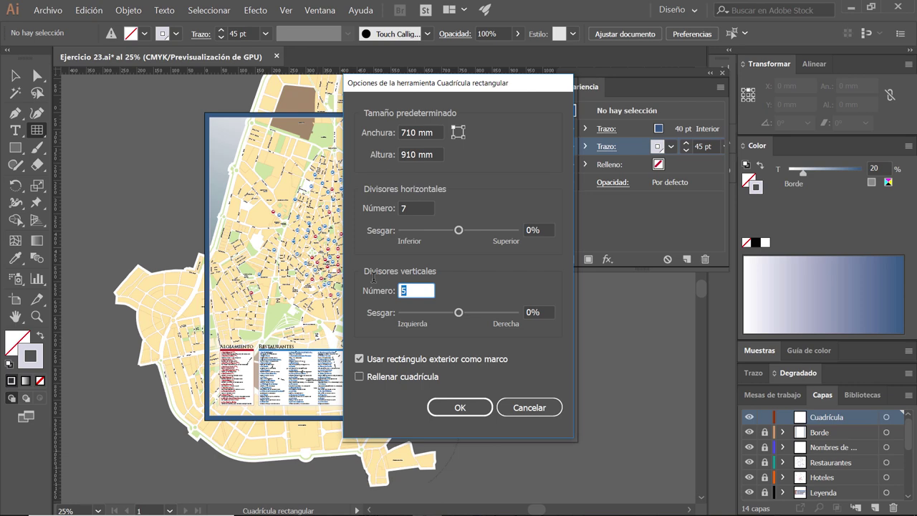
pyautogui.write('7')
pyautogui.press('Tab')
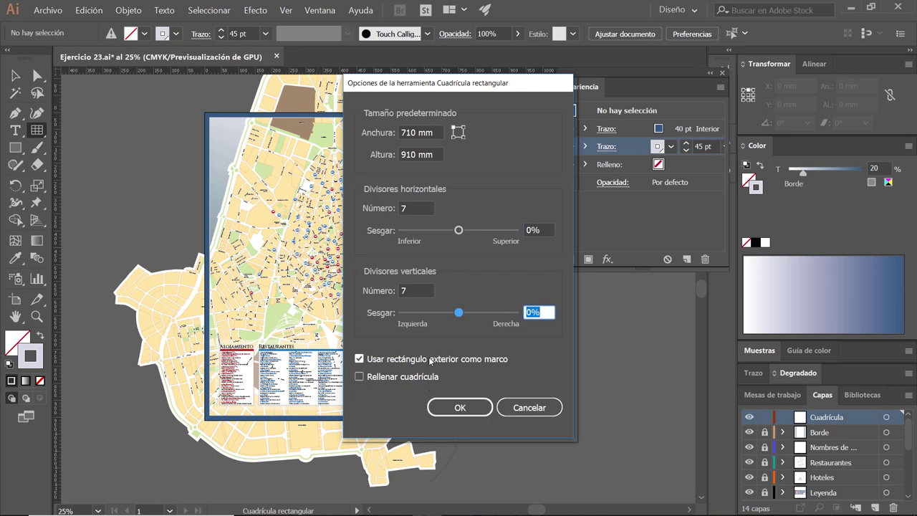
# - After checking the reference PDF, turn off the outer frame and create the grid
pyautogui.hotkey('alt', 'Tab')
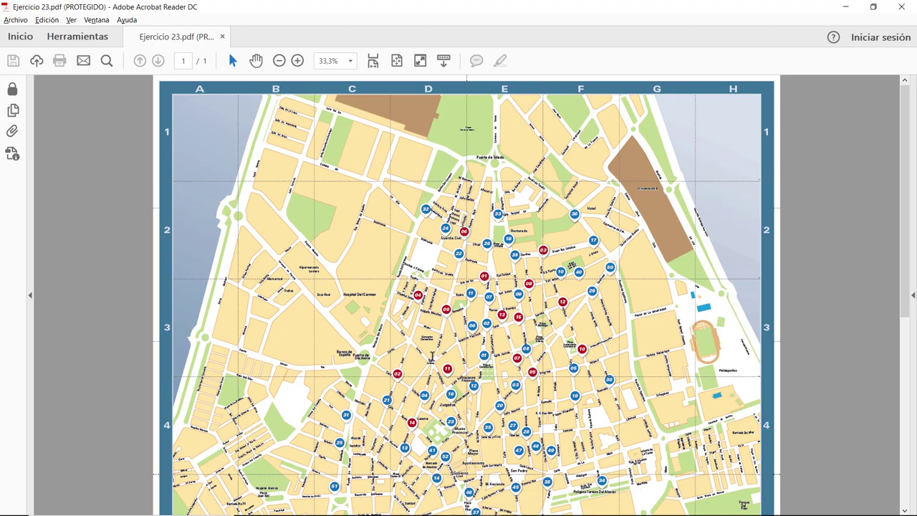
pyautogui.hotkey('alt', 'Tab')
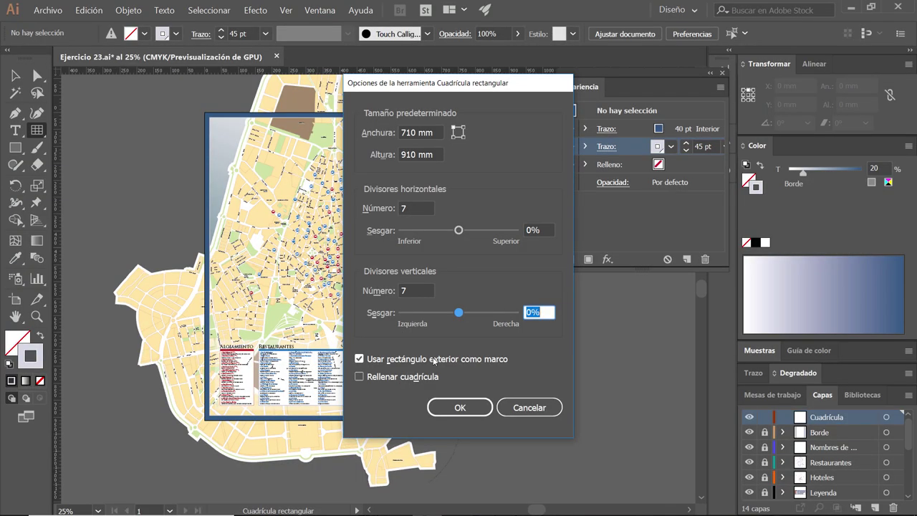
pyautogui.click(434, 360)
pyautogui.click(463, 407)
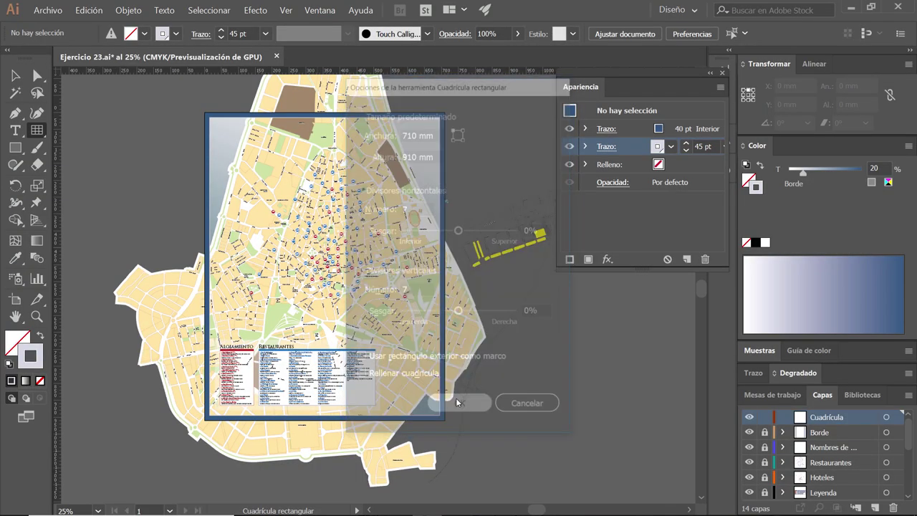
# - Centre the grid horizontally and vertically on the artboard using Align to Artboard
pyautogui.press('v')
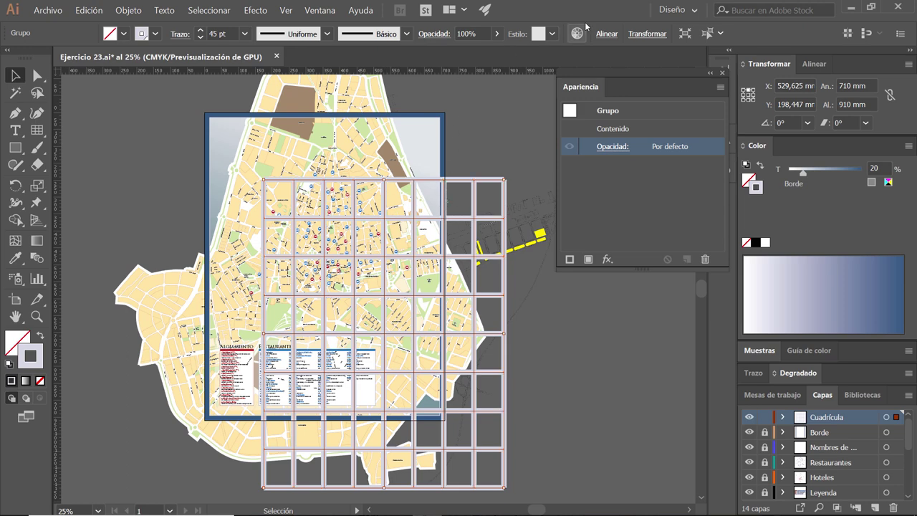
pyautogui.click(607, 35)
pyautogui.click(589, 152)
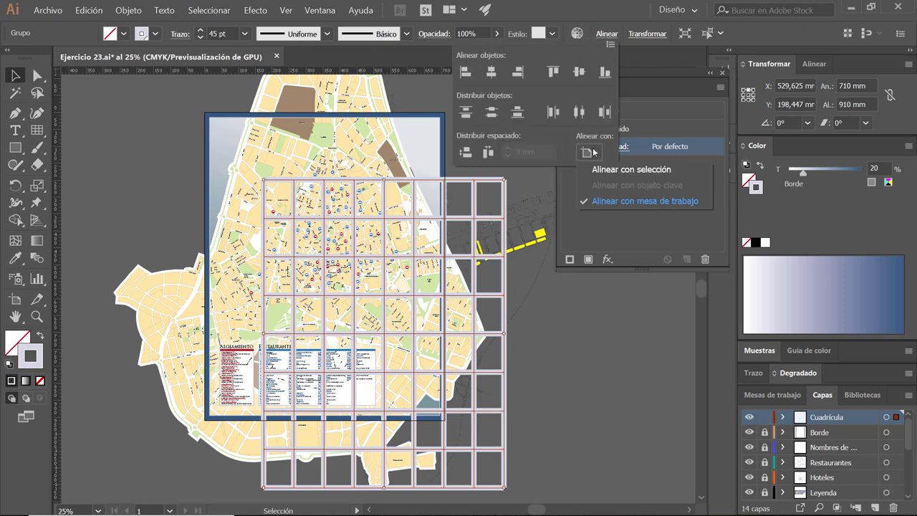
pyautogui.click(614, 199)
pyautogui.click(490, 71)
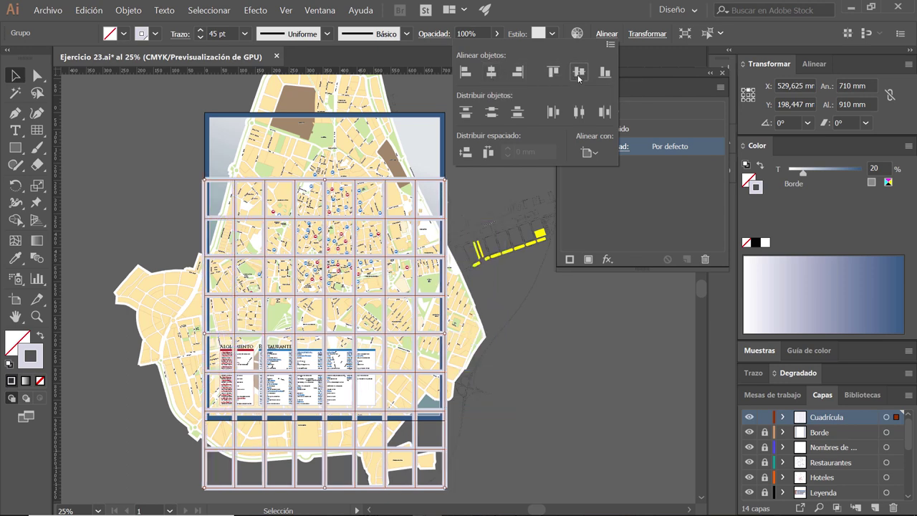
pyautogui.click(579, 72)
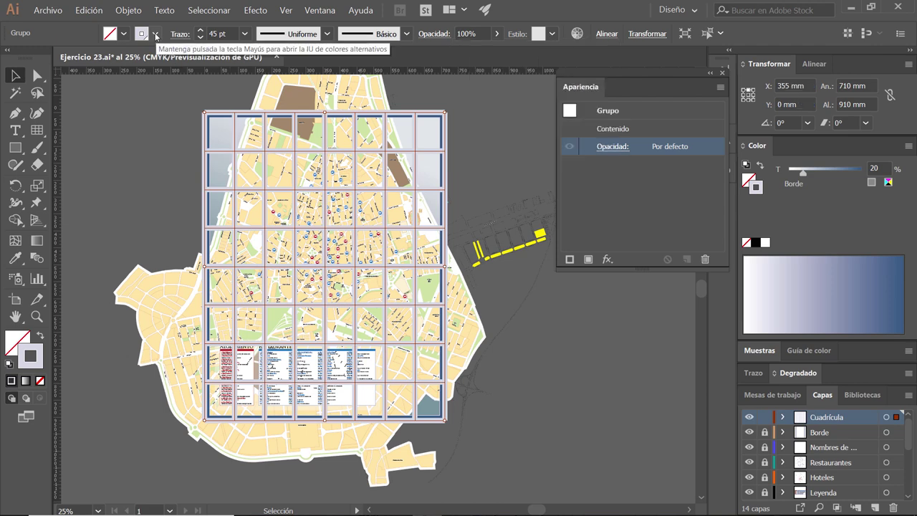
# - Give the grid lines a dark grey (90% black) stroke of 1 pt
pyautogui.click(156, 34)
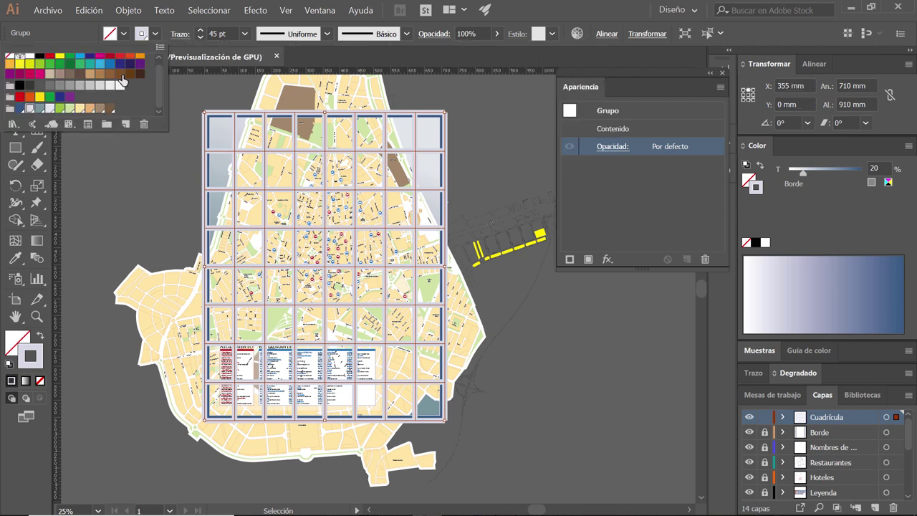
pyautogui.click(30, 86)
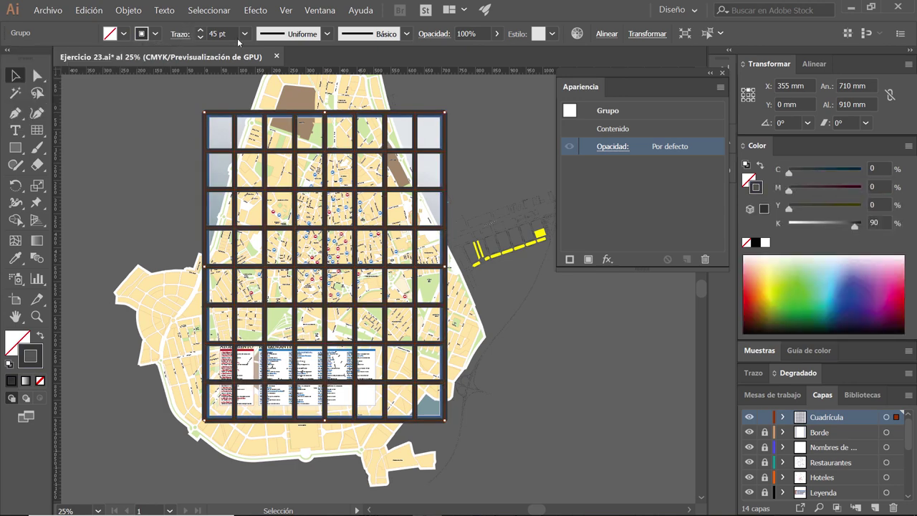
pyautogui.doubleClick(212, 34)
pyautogui.write('1')
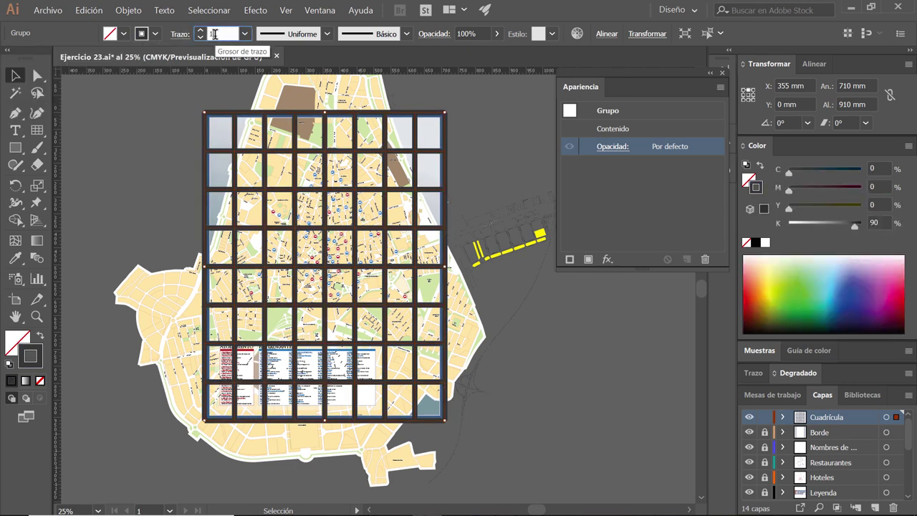
pyautogui.press('Return')
# - Make the grid's stroke a dashed line, with the border's top-left corner in view
pyautogui.scroll(1, 289, 163)
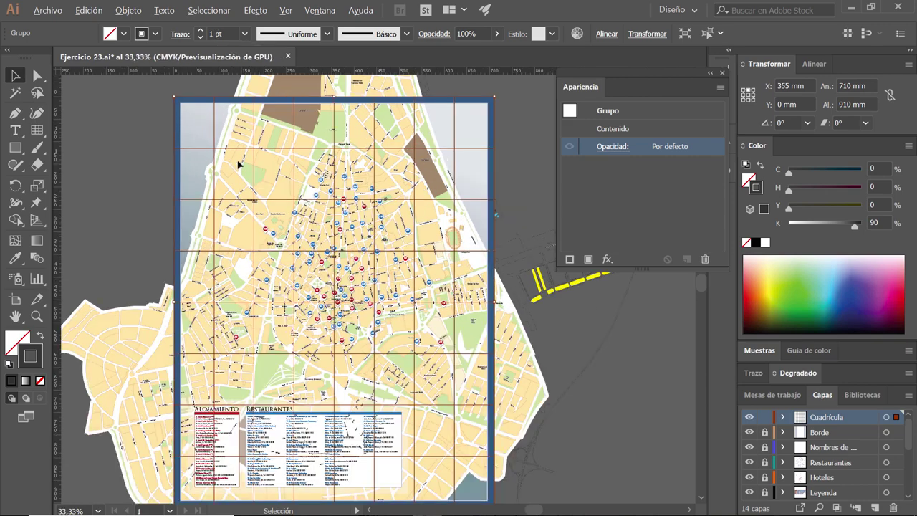
pyautogui.scroll(1, 243, 165)
pyautogui.scroll(1, 203, 172)
pyautogui.scroll(1, 205, 174)
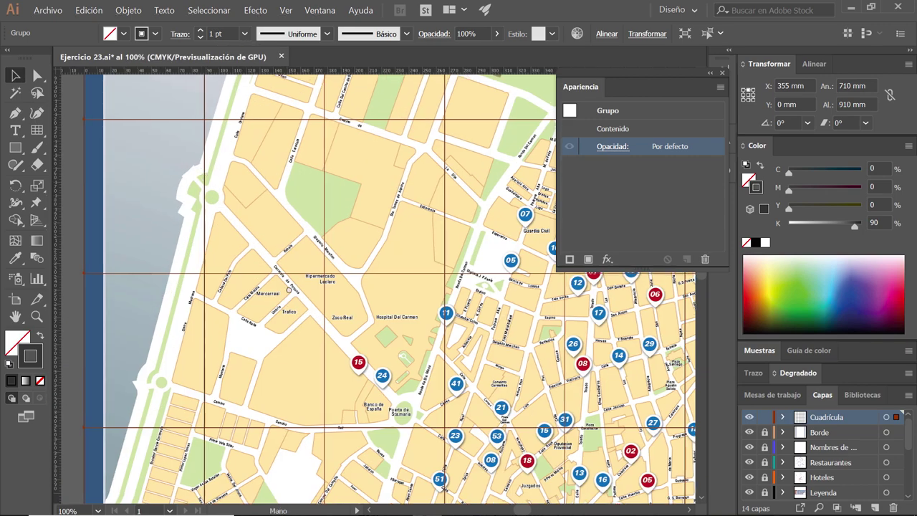
pyautogui.moveTo(205, 174); pyautogui.dragTo(316, 219)
pyautogui.scroll(1, 316, 218)
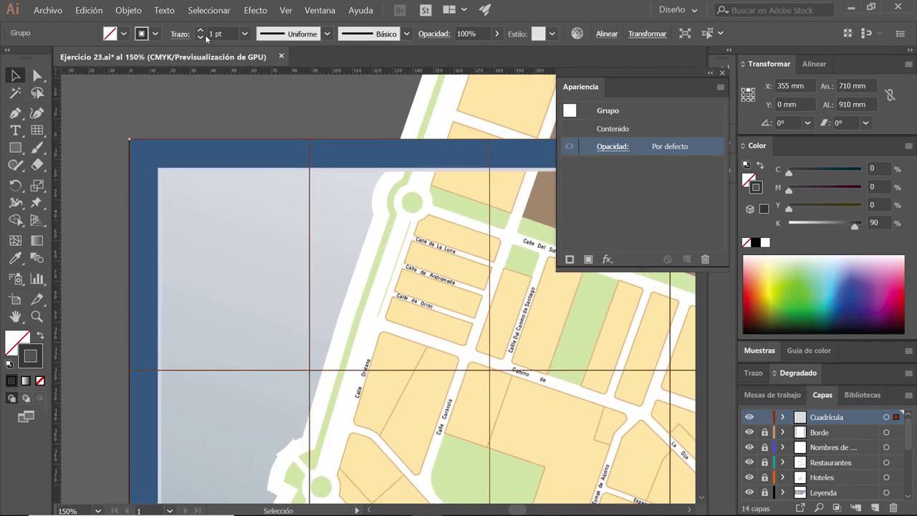
pyautogui.click(178, 36)
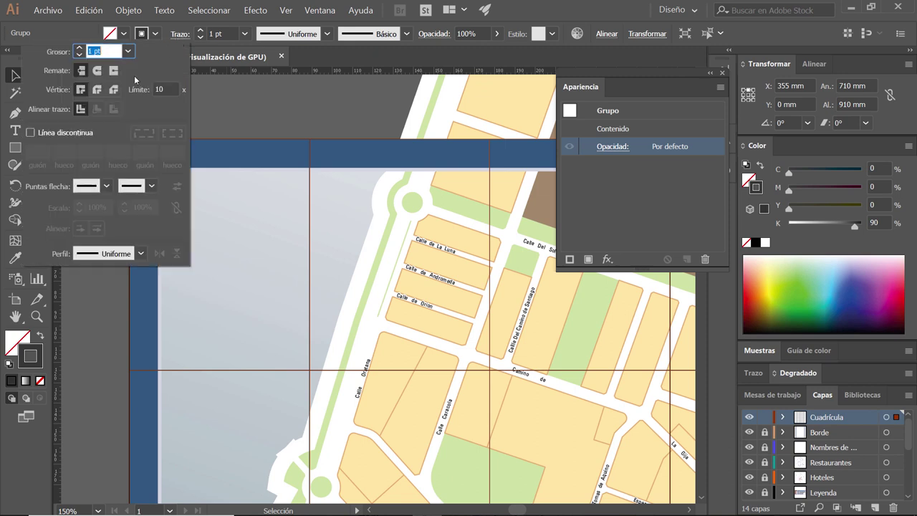
pyautogui.click(41, 132)
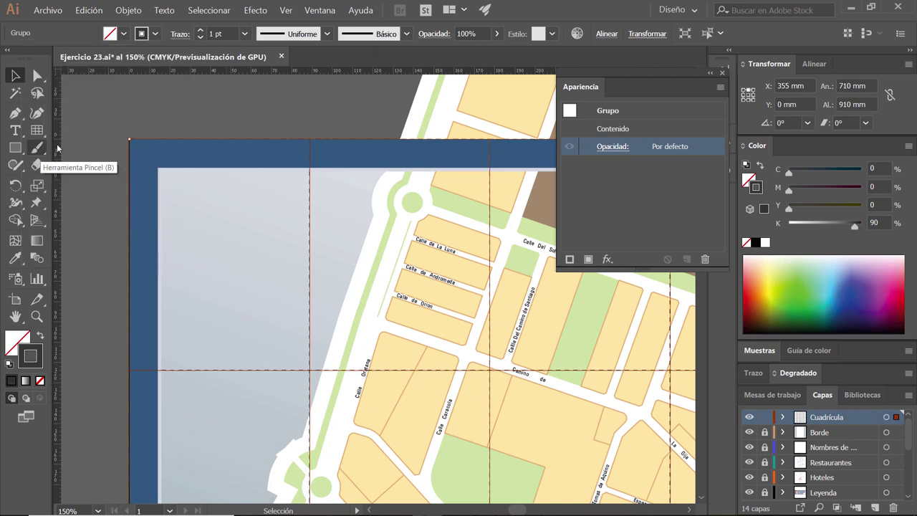
pyautogui.click(276, 118)
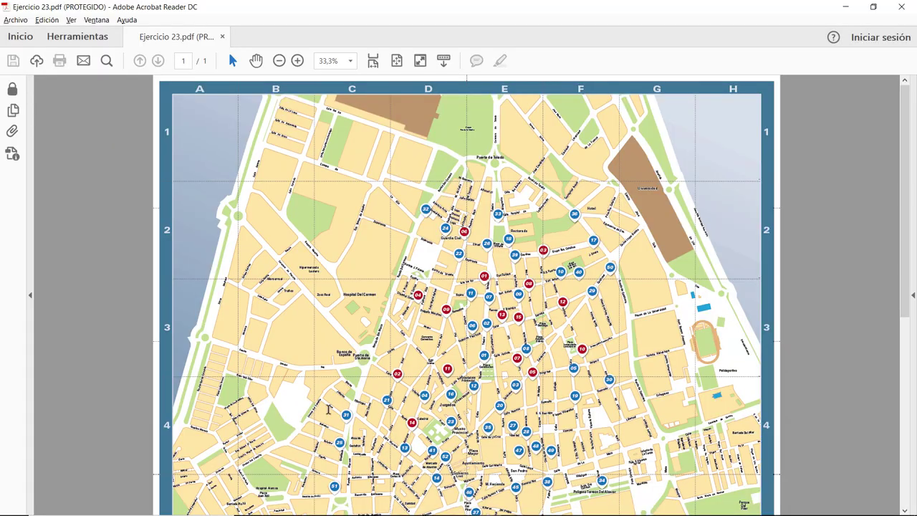
# - Zoom into the reference PDF's top-left grid cells, then reselect the grid group in Illustrator
pyautogui.click(298, 61)
pyautogui.click(298, 61)
pyautogui.click(298, 61)
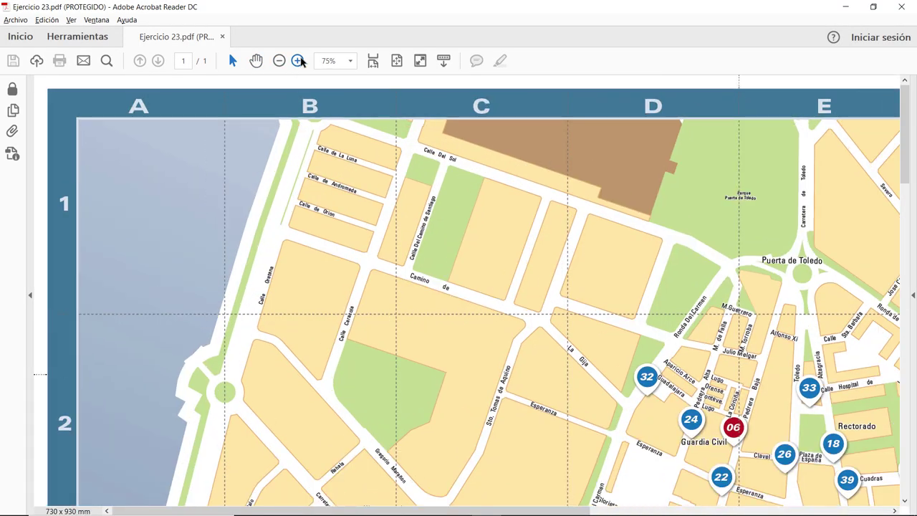
pyautogui.click(298, 61)
pyautogui.click(298, 61)
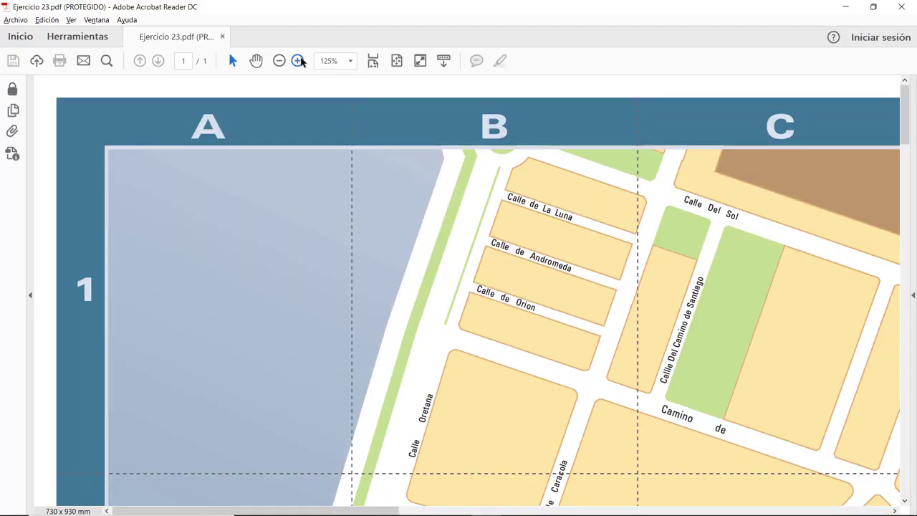
pyautogui.hotkey('alt', 'Tab')
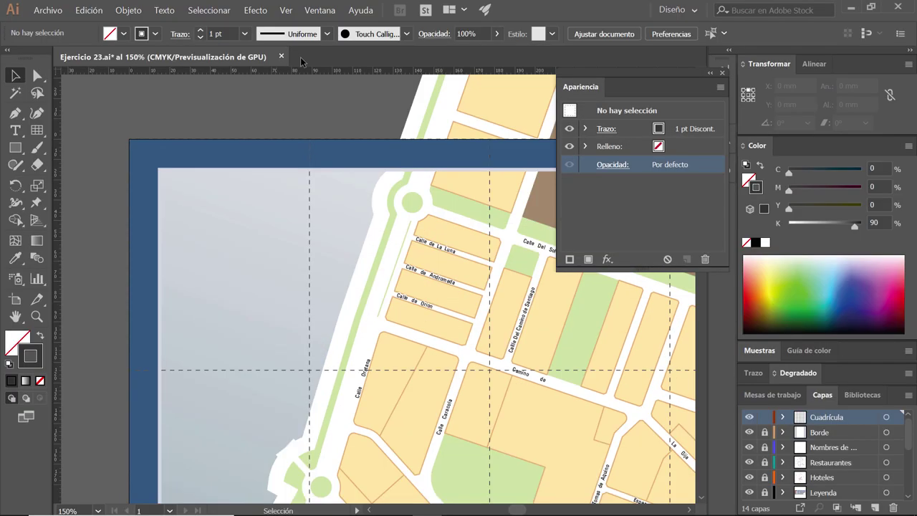
pyautogui.click(310, 211)
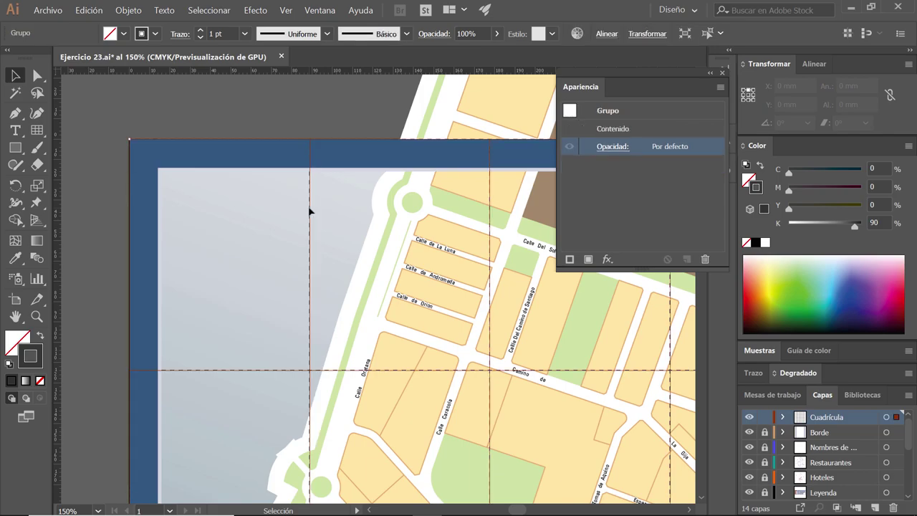
pyautogui.hotkey('alt', 'Tab')
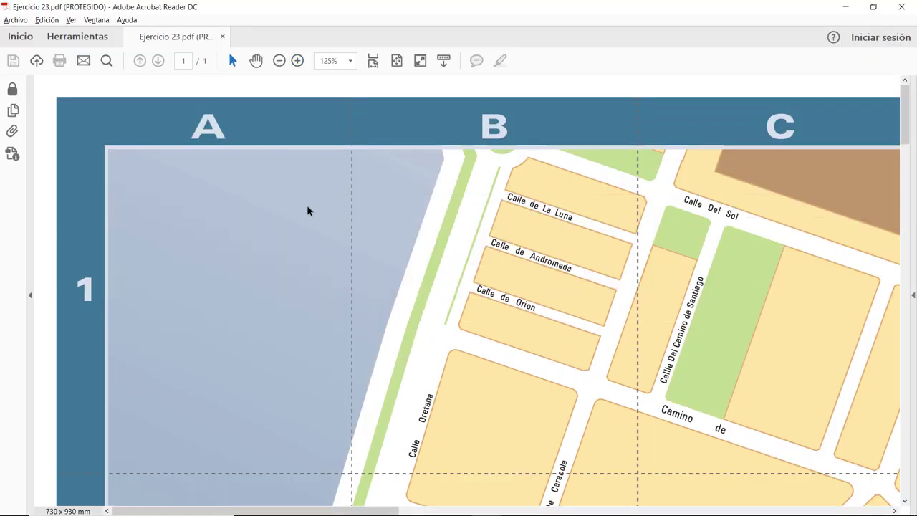
pyautogui.hotkey('alt', 'Tab')
# - Set the grid's dash length to 6 pt and compare with the reference PDF
pyautogui.click(180, 34)
pyautogui.click(30, 132)
pyautogui.write('6')
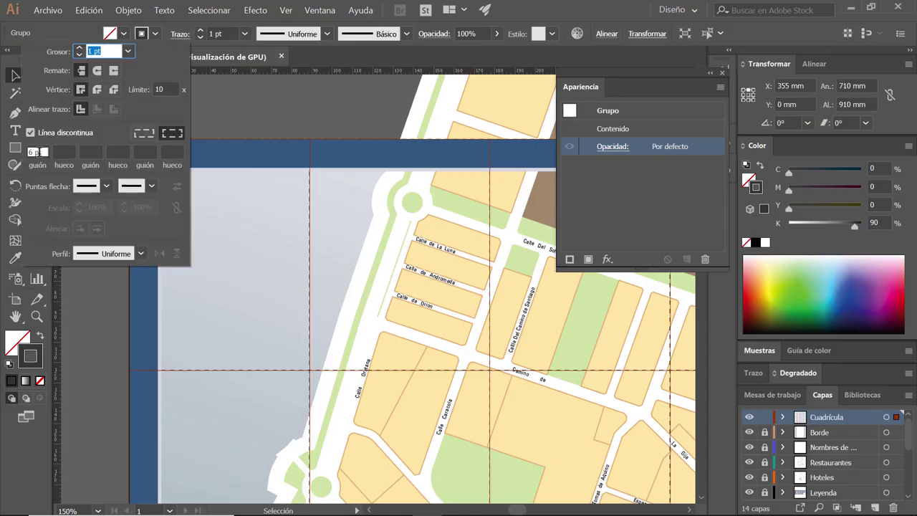
pyautogui.press('Return')
pyautogui.hotkey('alt', 'Tab')
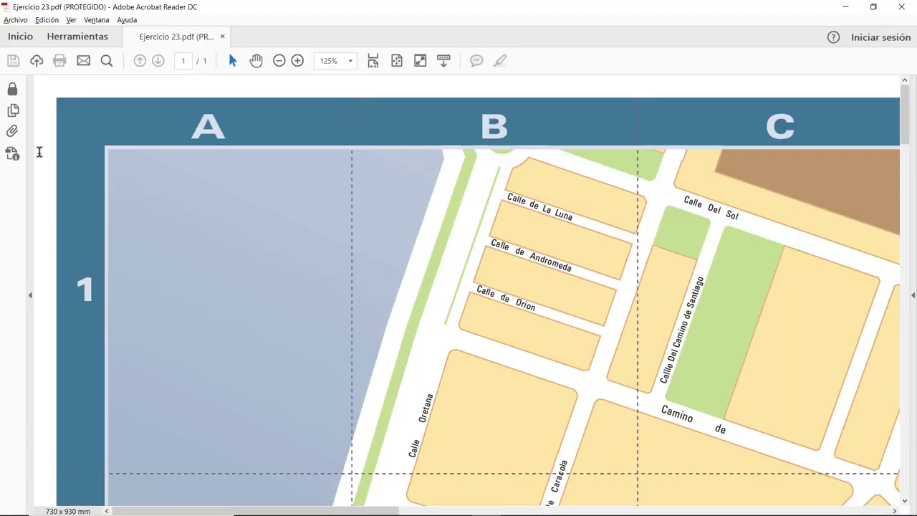
pyautogui.hotkey('alt', 'Tab')
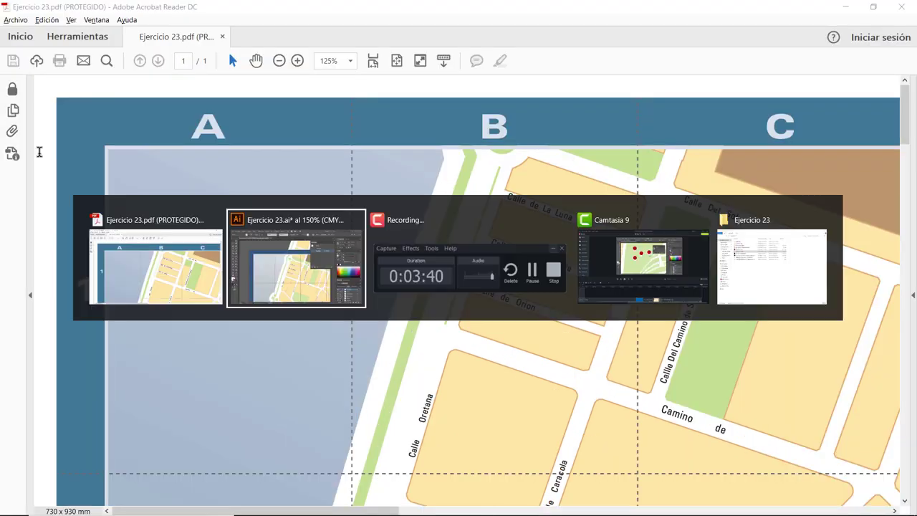
# - View the map's top-left at actual size and select the blue border group
pyautogui.click(254, 120)
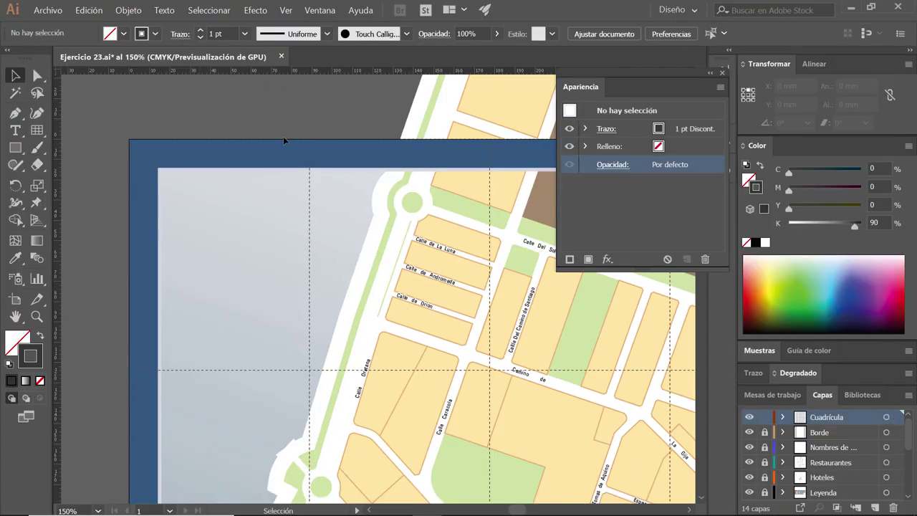
pyautogui.scroll(-2, 375, 263)
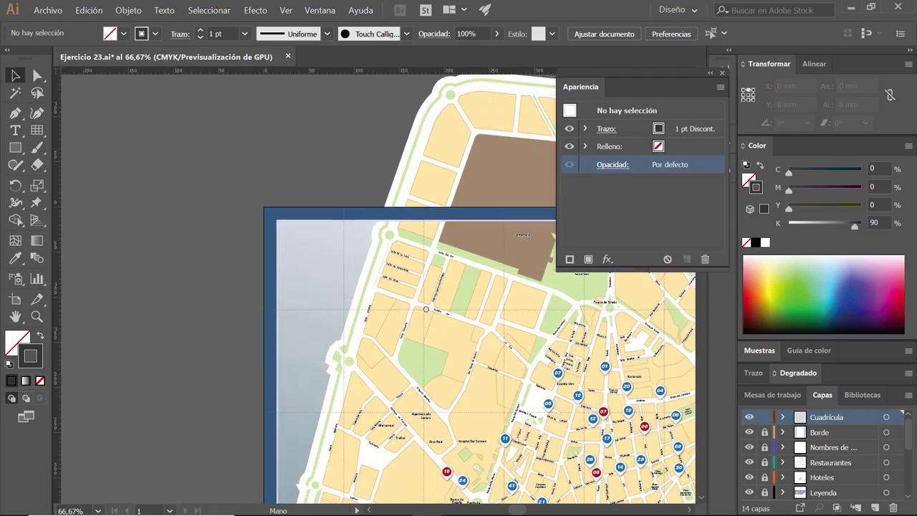
pyautogui.moveTo(375, 262); pyautogui.dragTo(273, 133)
pyautogui.hotkey('ctrl', '1')
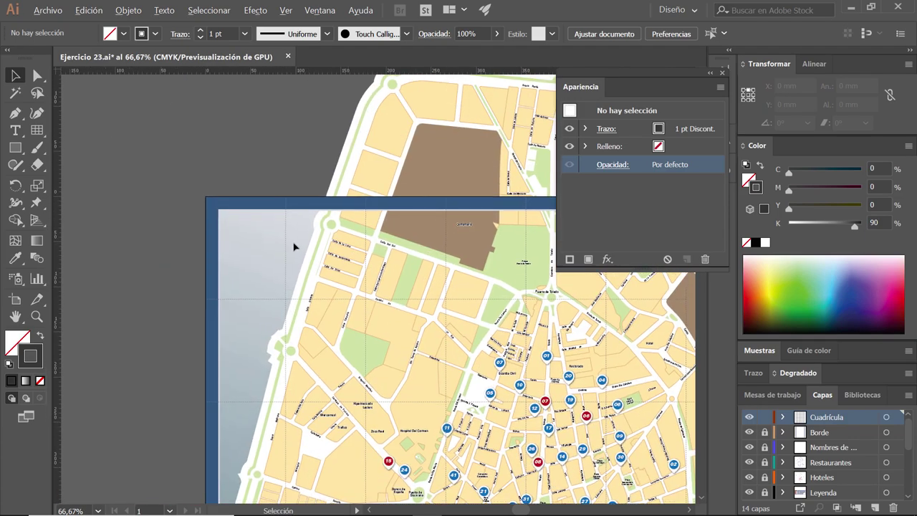
pyautogui.scroll(1, 257, 195)
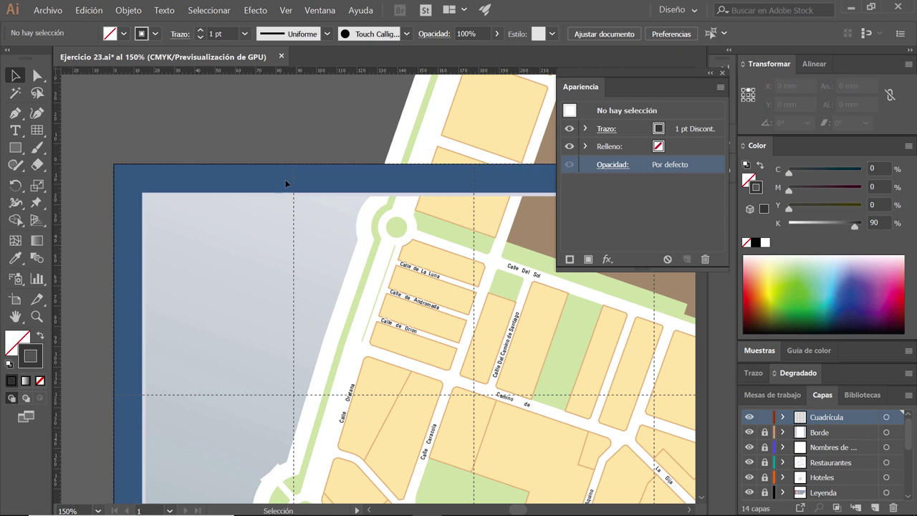
pyautogui.click(279, 163)
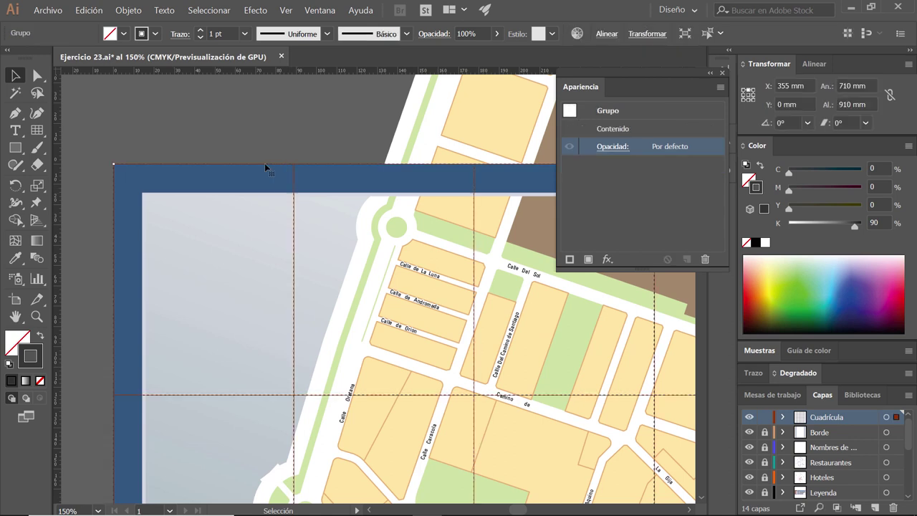
pyautogui.doubleClick(265, 164)
pyautogui.click(243, 159)
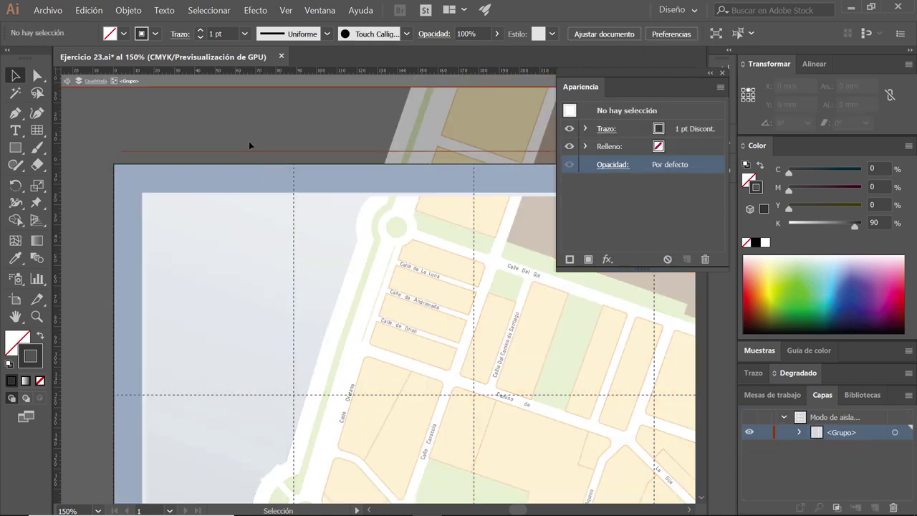
pyautogui.click(266, 123)
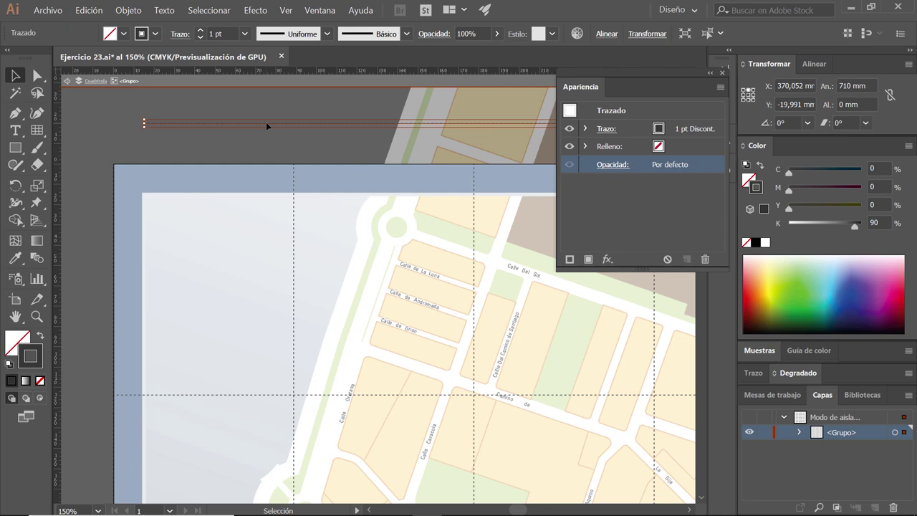
pyautogui.hotkey('ctrl', 'shift', 'a')
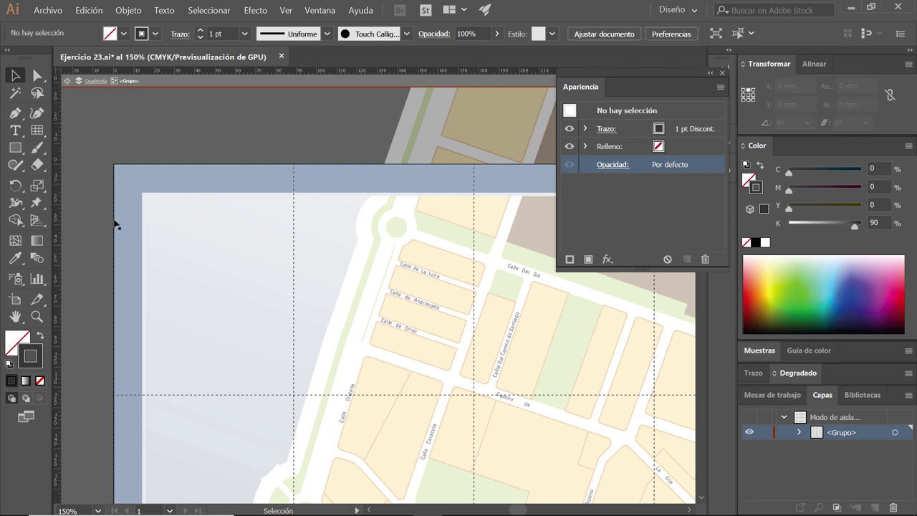
pyautogui.click(116, 223)
pyautogui.hotkey('ctrl', 'shift', 'a')
pyautogui.moveTo(611, 369); pyautogui.dragTo(236, 315)
pyautogui.moveTo(624, 344)
pyautogui.mouseDown()
pyautogui.moveTo(446, 327)
pyautogui.moveTo(458, 336)
pyautogui.mouseUp()
pyautogui.moveTo(687, 341); pyautogui.dragTo(317, 336)
pyautogui.moveTo(467, 293); pyautogui.dragTo(322, 340)
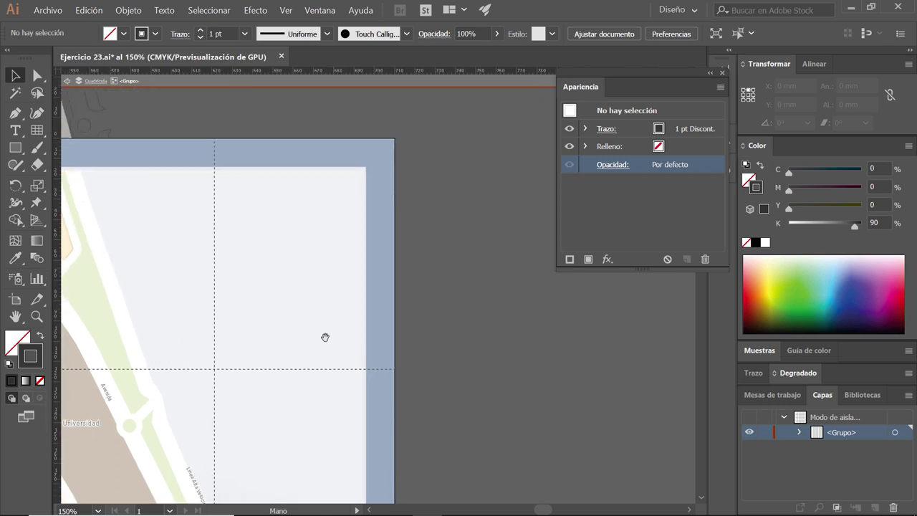
pyautogui.click(394, 254)
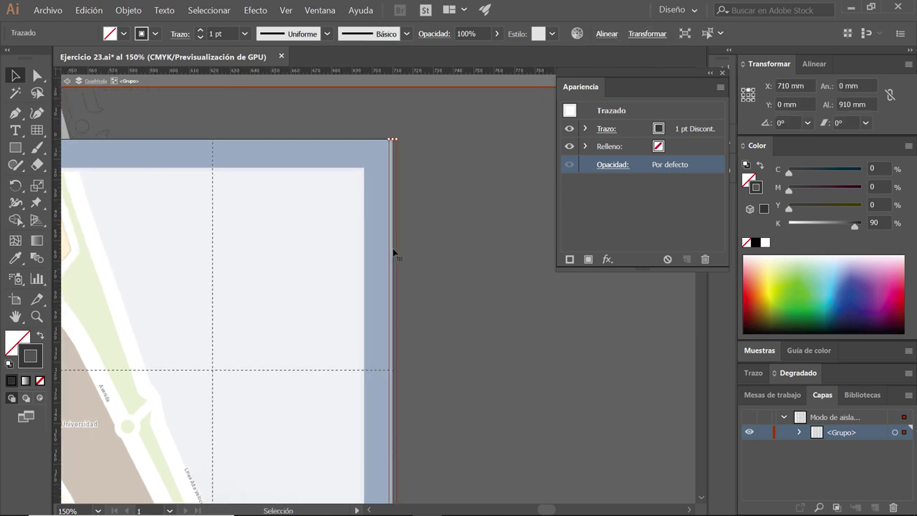
pyautogui.click(411, 299)
pyautogui.moveTo(474, 419); pyautogui.dragTo(405, 333)
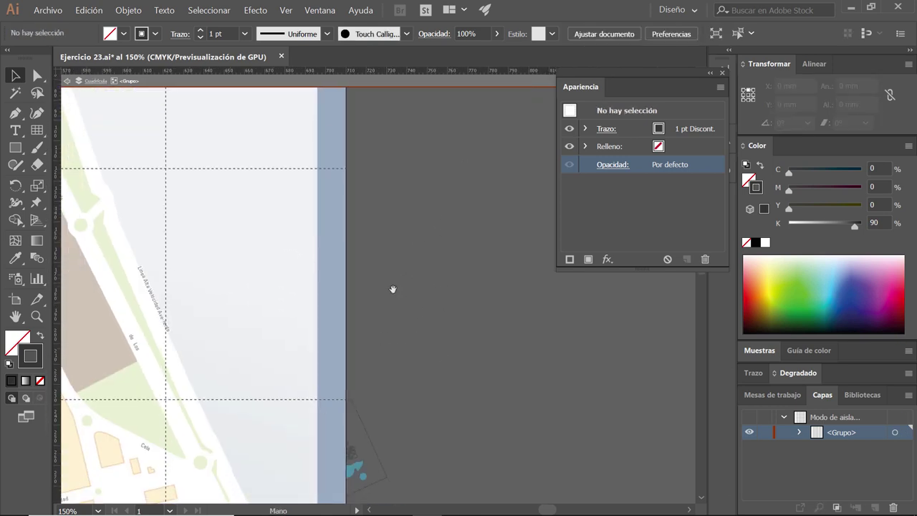
pyautogui.moveTo(393, 289); pyautogui.dragTo(469, 344)
pyautogui.moveTo(241, 311)
pyautogui.mouseDown()
pyautogui.moveTo(308, 277)
pyautogui.moveTo(308, 251)
pyautogui.mouseUp()
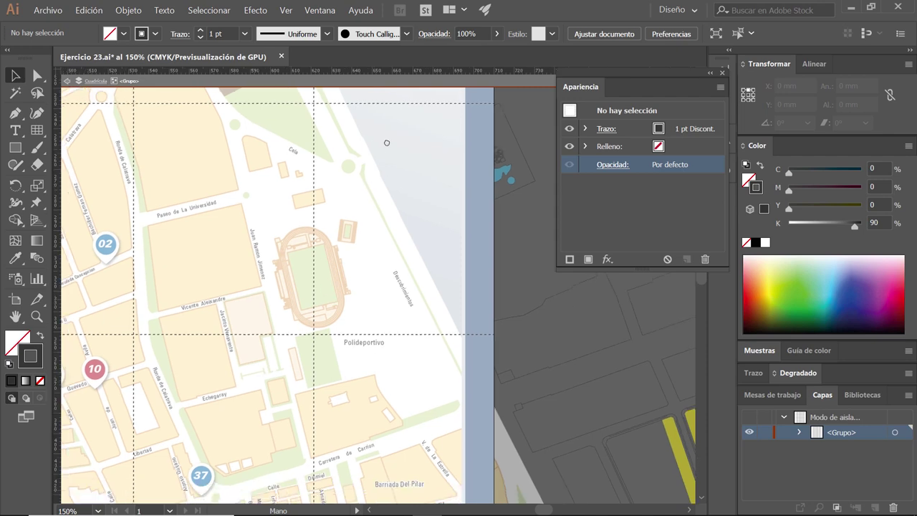
pyautogui.moveTo(301, 344)
pyautogui.mouseDown()
pyautogui.moveTo(351, 236)
pyautogui.moveTo(354, 270)
pyautogui.moveTo(426, 141)
pyautogui.mouseUp()
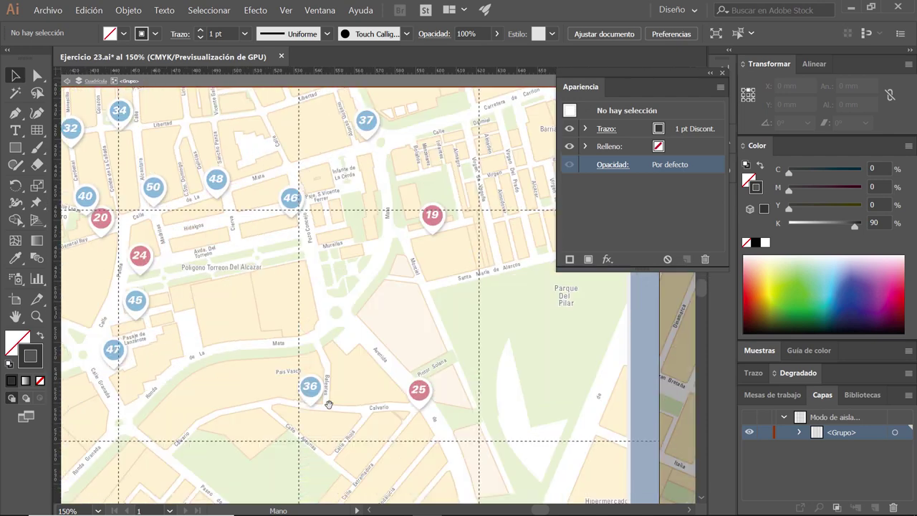
pyautogui.moveTo(348, 313); pyautogui.dragTo(396, 170)
pyautogui.moveTo(276, 370); pyautogui.dragTo(263, 220)
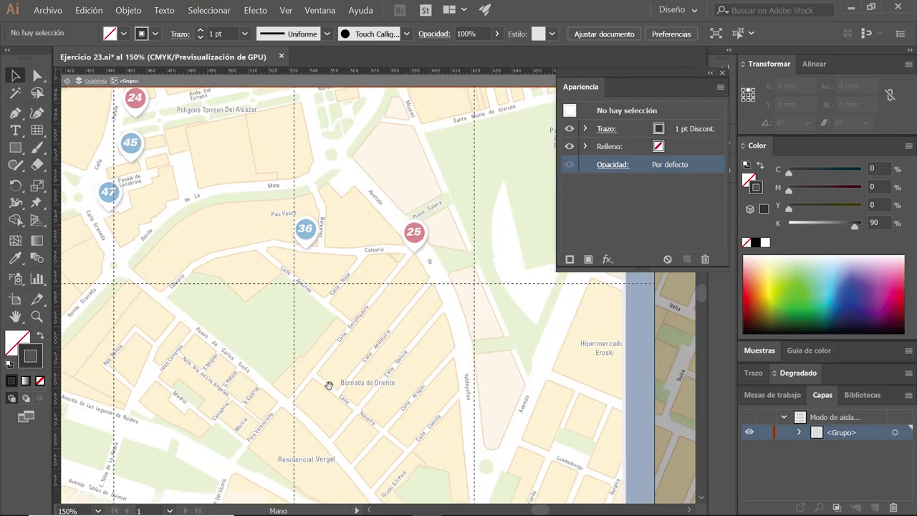
pyautogui.moveTo(336, 227); pyautogui.dragTo(342, 217)
pyautogui.moveTo(308, 369); pyautogui.dragTo(381, 213)
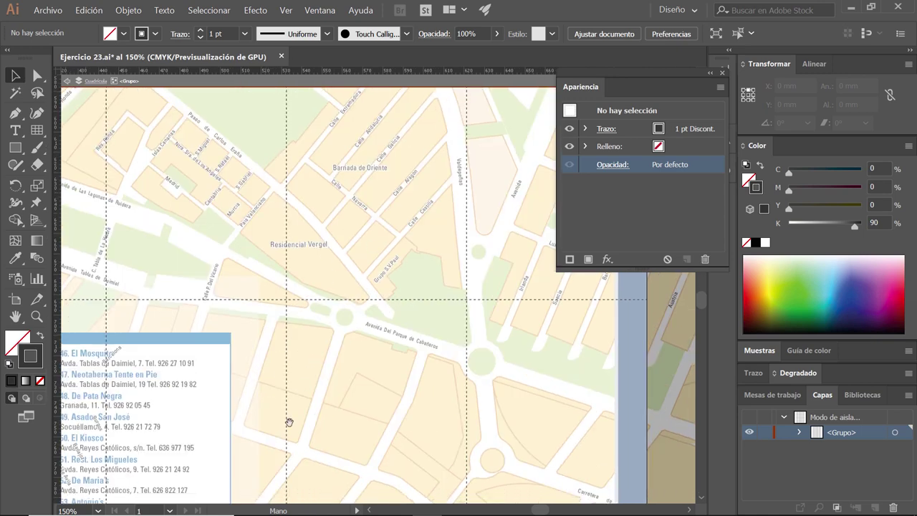
pyautogui.moveTo(289, 422); pyautogui.dragTo(369, 209)
pyautogui.moveTo(349, 426); pyautogui.dragTo(277, 211)
pyautogui.moveTo(361, 380); pyautogui.dragTo(305, 252)
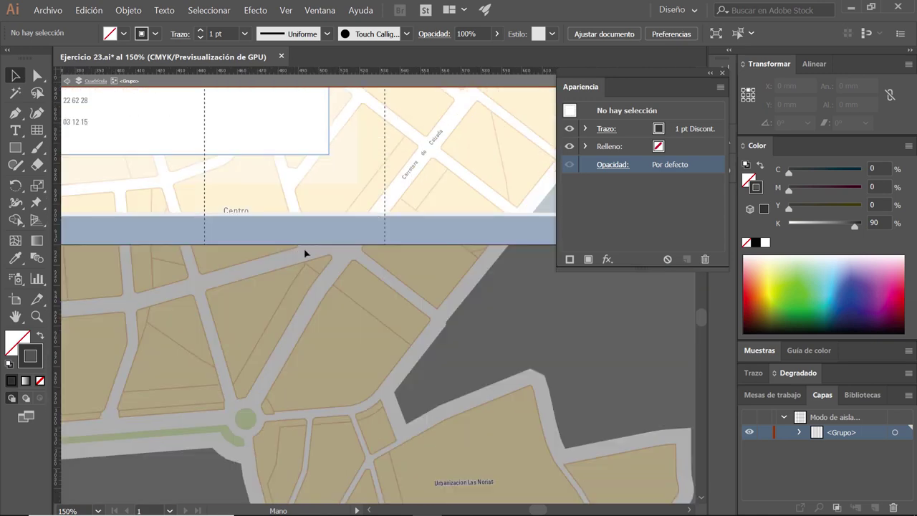
pyautogui.click(310, 249)
# - Deselect and exit the isolated grid group, bringing the legend area into view
pyautogui.hotkey('ctrl', 'shift', 'a')
pyautogui.doubleClick(517, 325)
pyautogui.scroll(-1, 318, 266)
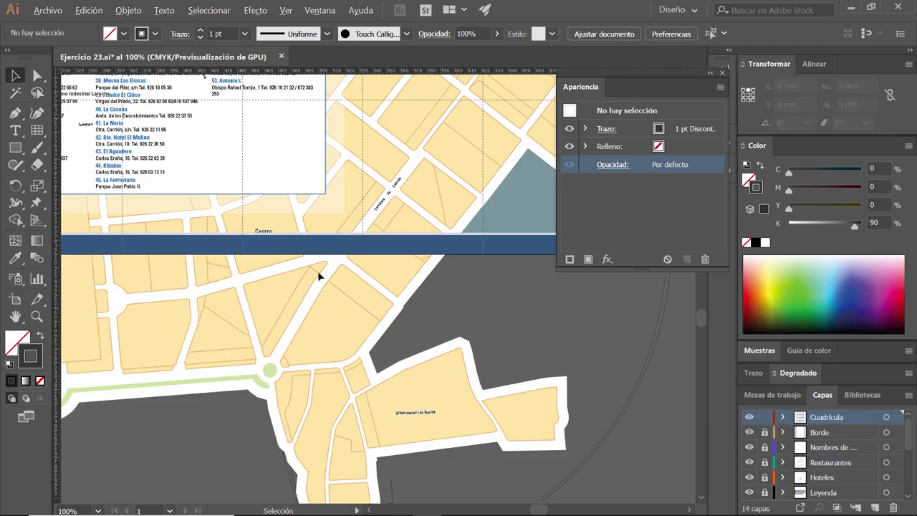
pyautogui.scroll(-1, 319, 272)
pyautogui.scroll(-1, 320, 275)
pyautogui.moveTo(320, 275); pyautogui.dragTo(406, 315)
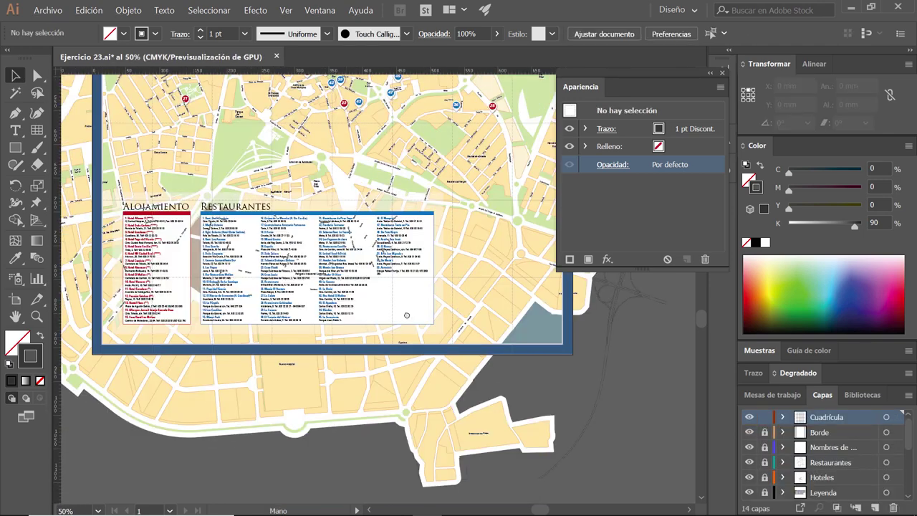
# - Move the Leyenda layer to the top of the layer stack, above Cuadrícula
pyautogui.scroll(1, 281, 305)
pyautogui.scroll(1, 281, 305)
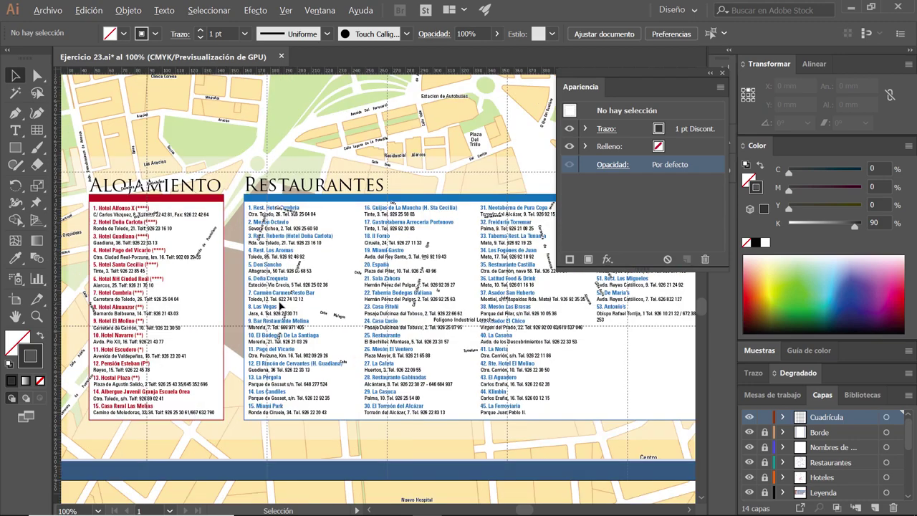
pyautogui.scroll(1, 281, 306)
pyautogui.scroll(-1, 281, 306)
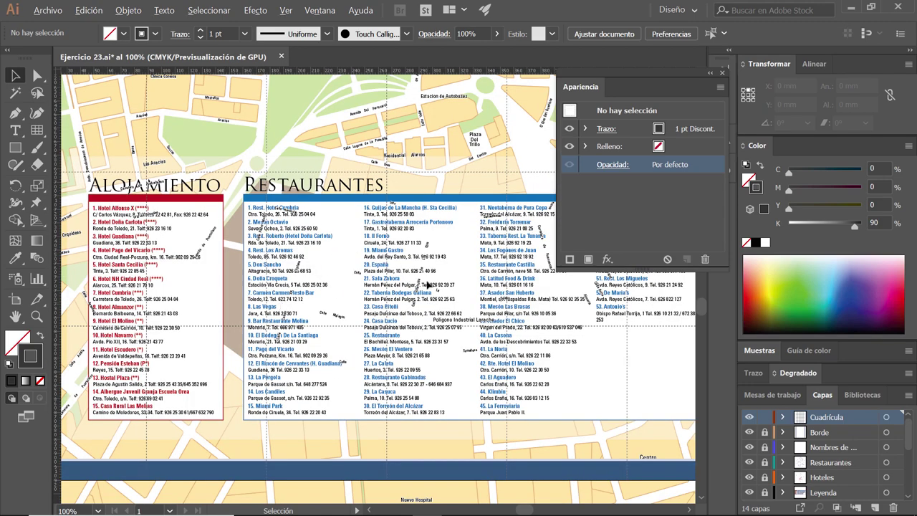
pyautogui.scroll(1, 427, 285)
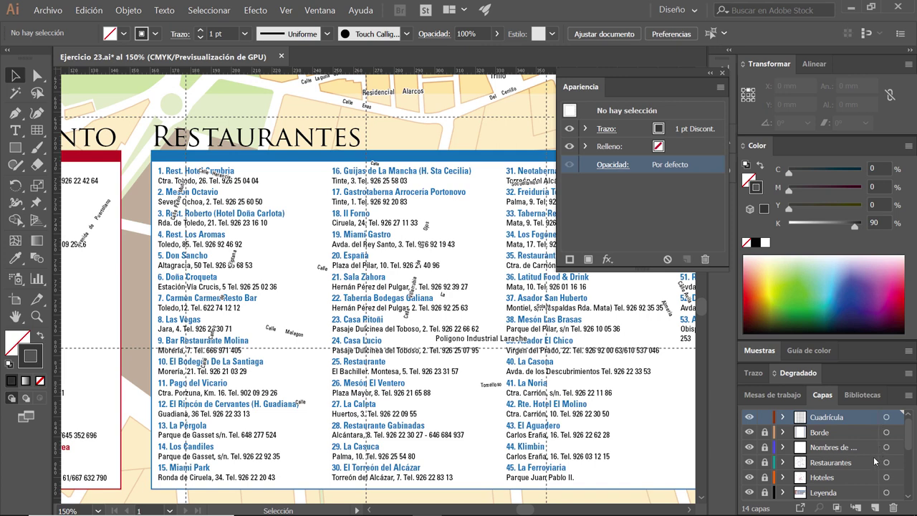
pyautogui.keyDown('ctrl'); pyautogui.click(848, 493); pyautogui.keyUp('ctrl')
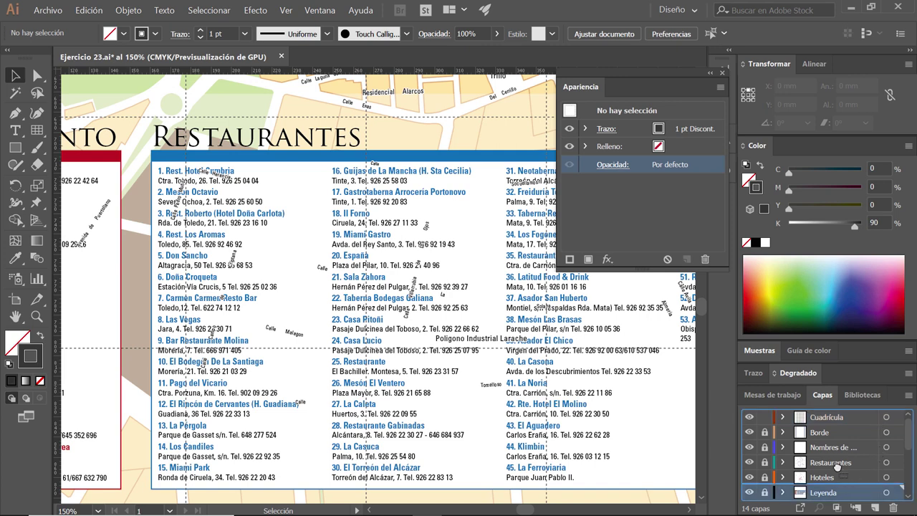
pyautogui.moveTo(849, 493); pyautogui.dragTo(847, 417)
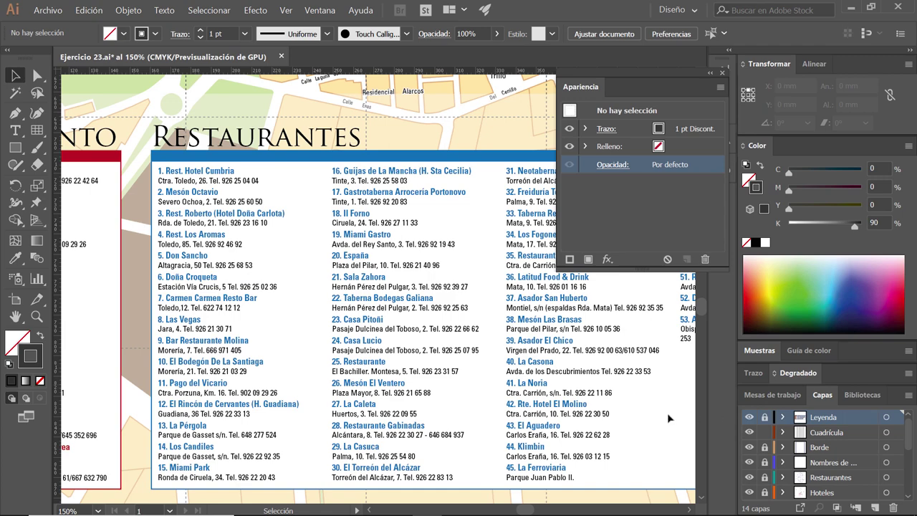
pyautogui.moveTo(308, 304); pyautogui.dragTo(306, 307)
# - Move the Cuadrícula layer below the Nombres de… layer, checking the M.Trabajo Sindicatos area
pyautogui.moveTo(342, 379); pyautogui.dragTo(384, 431)
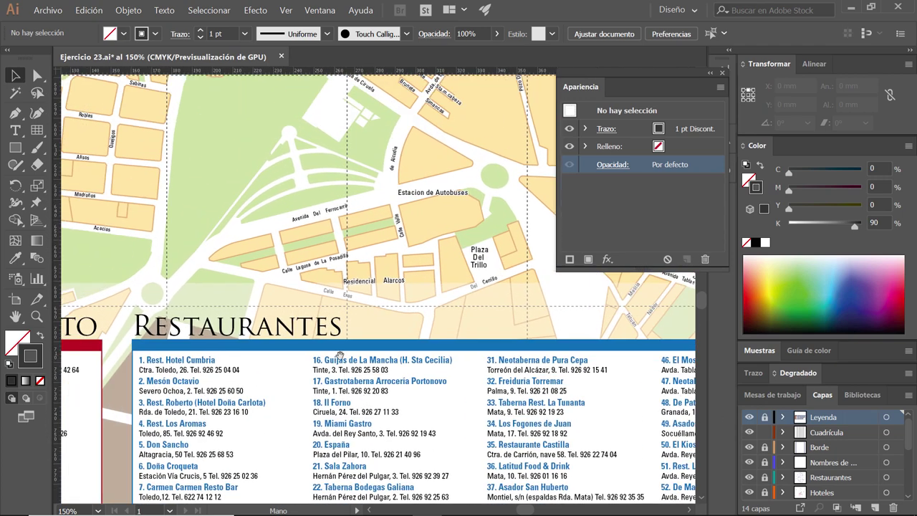
pyautogui.scroll(1, 340, 222)
pyautogui.scroll(1, 351, 208)
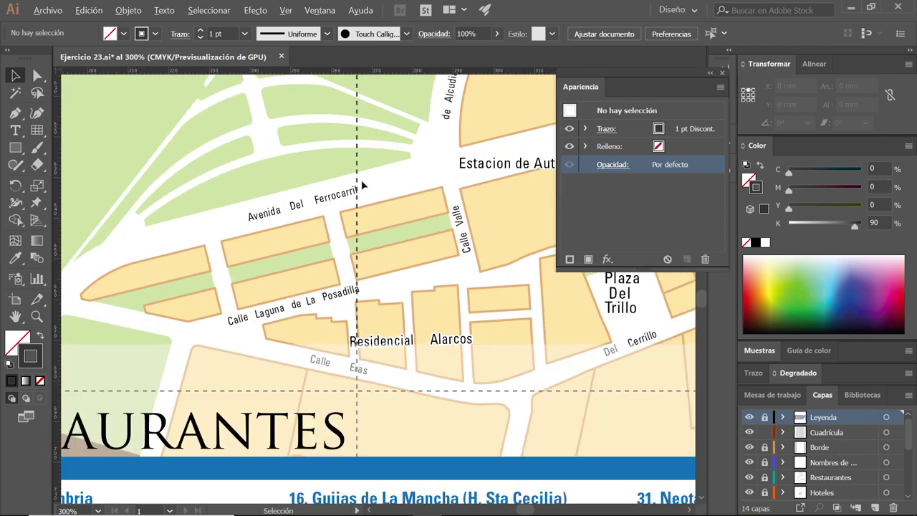
pyautogui.scroll(1, 362, 185)
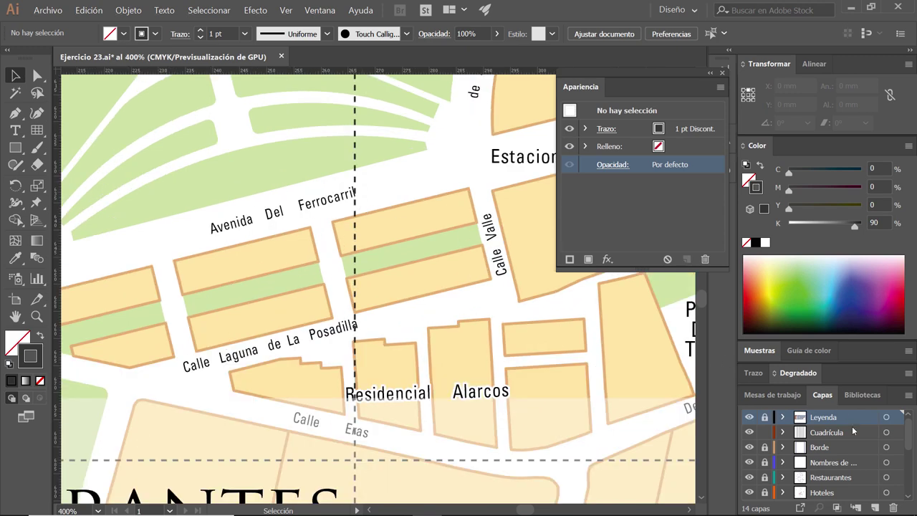
pyautogui.scroll(3, 389, 251)
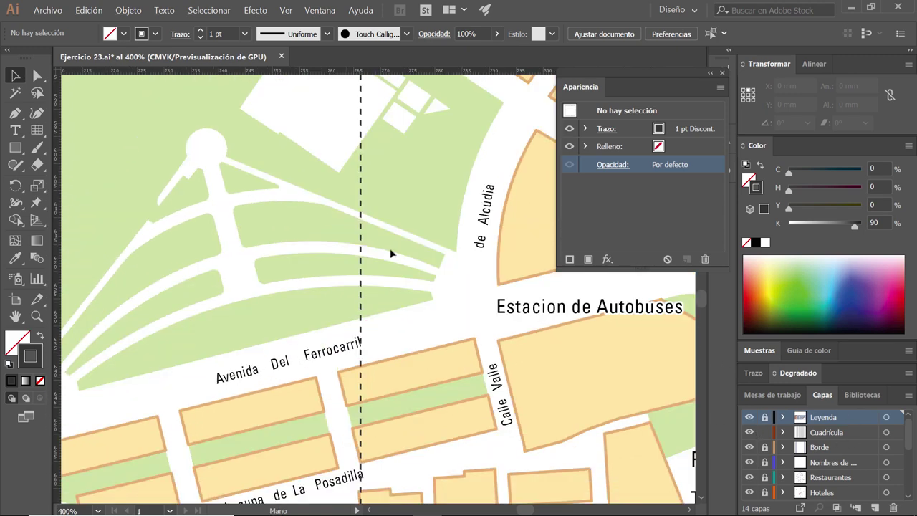
pyautogui.scroll(-1, 401, 246)
pyautogui.scroll(-1, 399, 245)
pyautogui.scroll(1, 381, 145)
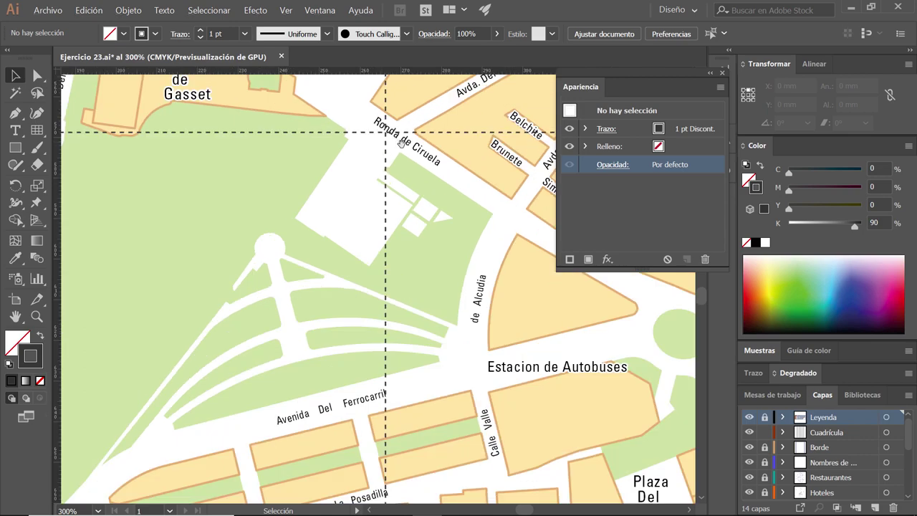
pyautogui.scroll(1, 382, 145)
pyautogui.scroll(1, 382, 232)
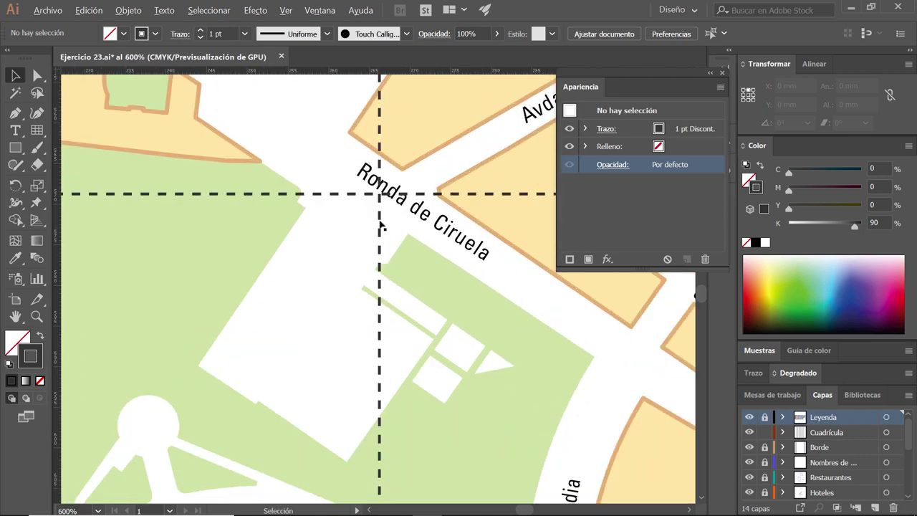
pyautogui.scroll(-1, 382, 227)
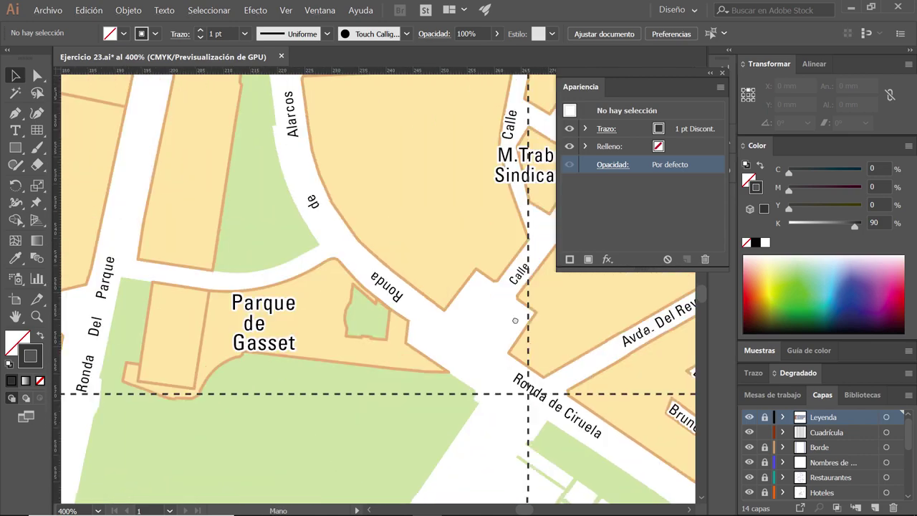
pyautogui.moveTo(382, 227); pyautogui.dragTo(429, 321)
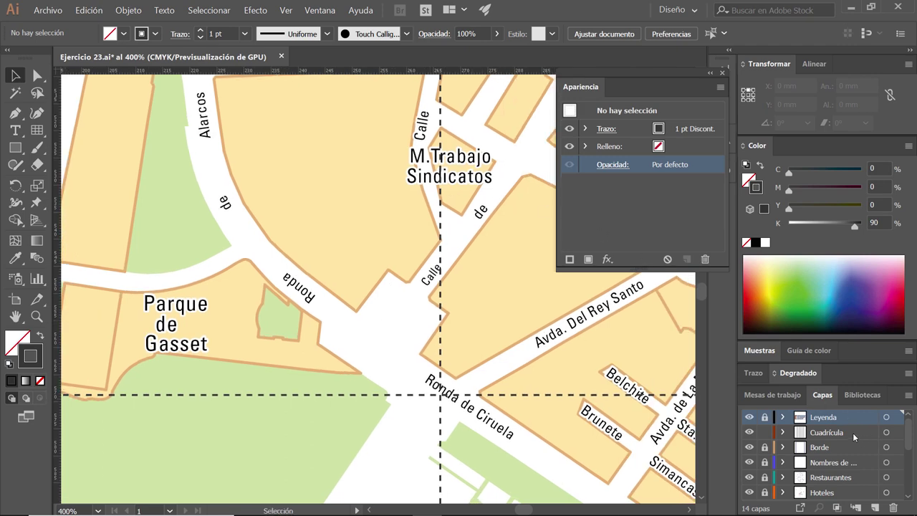
pyautogui.moveTo(852, 433); pyautogui.dragTo(843, 468)
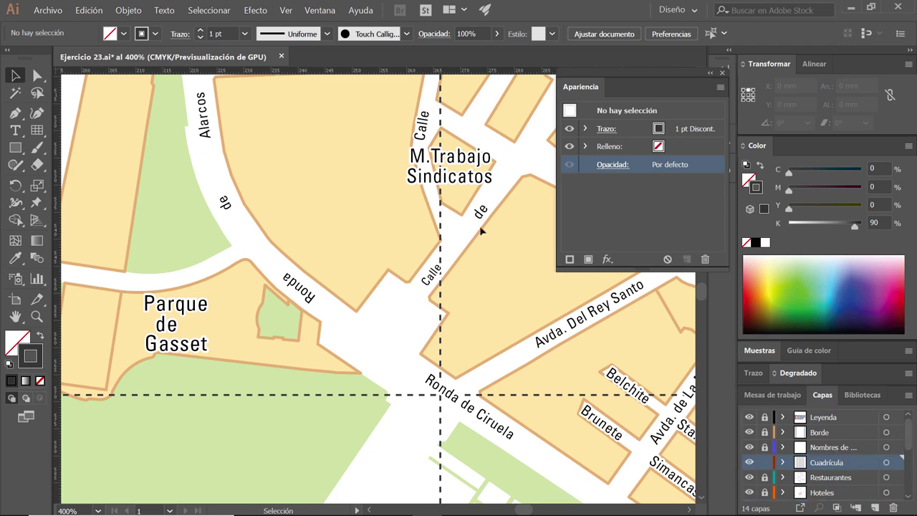
# - Move the Nombres de… layer above the Borde layer
pyautogui.scroll(-1, 477, 230)
pyautogui.scroll(-1, 471, 229)
pyautogui.scroll(-1, 467, 229)
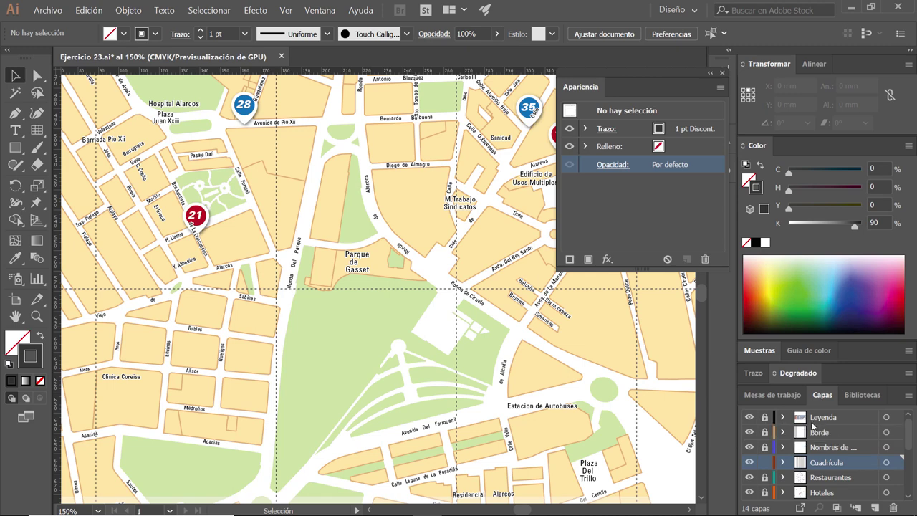
pyautogui.moveTo(863, 453); pyautogui.dragTo(850, 428)
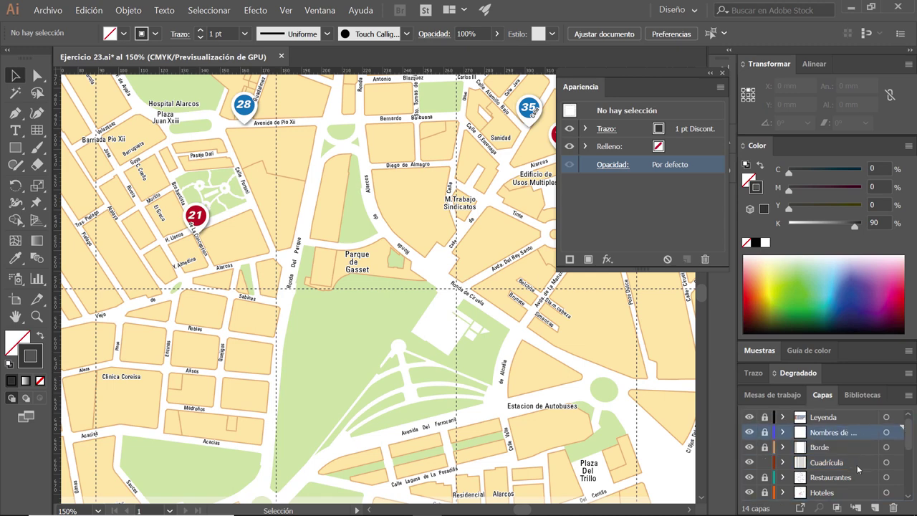
pyautogui.press('alt')
pyautogui.moveTo(852, 451)
pyautogui.mouseDown()
pyautogui.moveTo(851, 469)
pyautogui.moveTo(803, 471)
pyautogui.mouseUp()
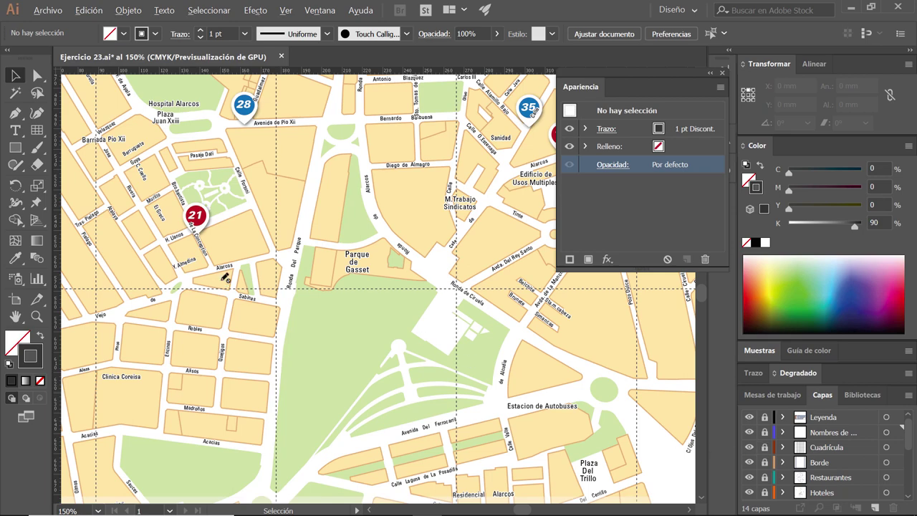
pyautogui.scroll(-1, 226, 277)
pyautogui.hscroll(-5, 275, 241)
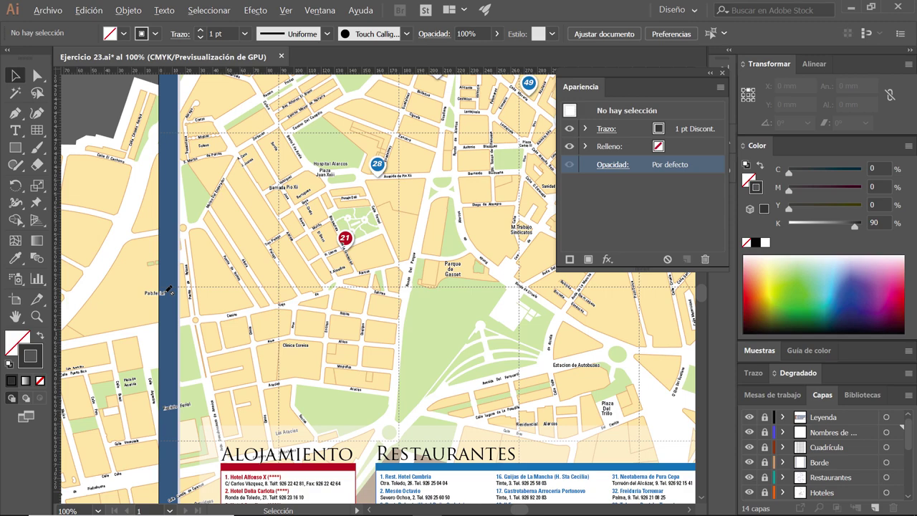
pyautogui.scroll(1, 169, 290)
pyautogui.scroll(1, 172, 285)
pyautogui.scroll(1, 165, 279)
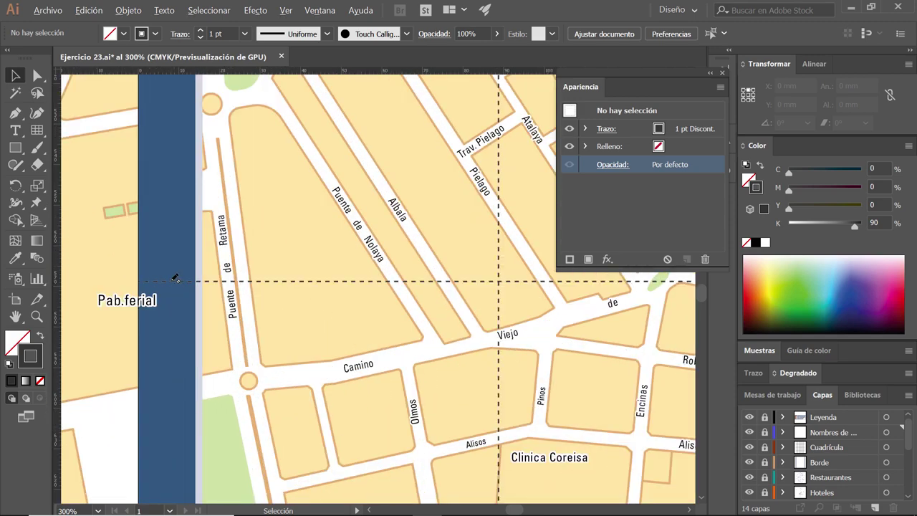
pyautogui.scroll(-1, 175, 278)
pyautogui.scroll(-2, 175, 278)
pyautogui.scroll(-1, 175, 277)
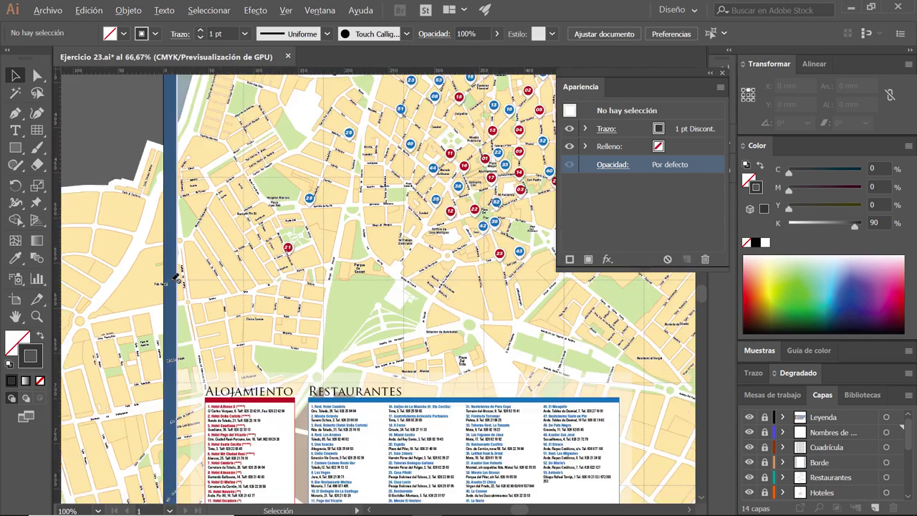
pyautogui.scroll(1, 179, 279)
pyautogui.scroll(-1, 179, 279)
pyautogui.scroll(1, 184, 362)
pyautogui.scroll(1, 183, 362)
pyautogui.scroll(-2, 144, 335)
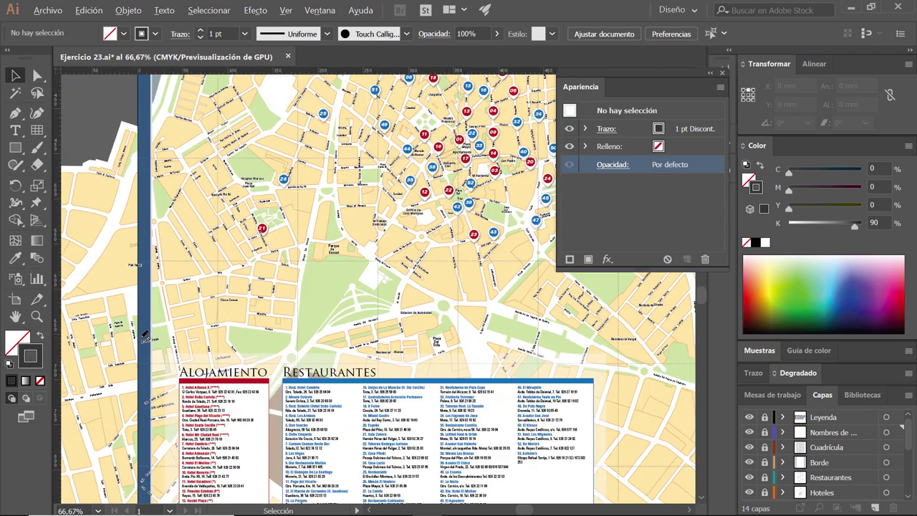
pyautogui.scroll(1, 250, 276)
pyautogui.scroll(-1, 276, 259)
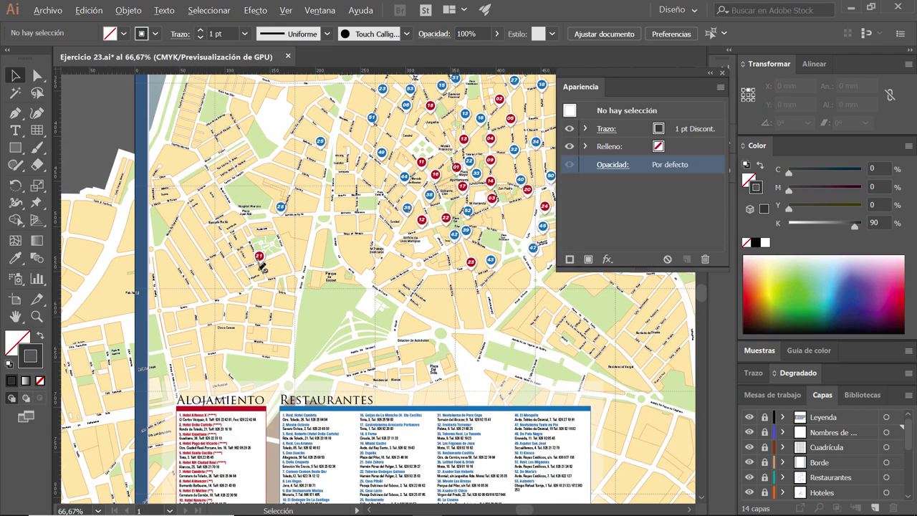
pyautogui.scroll(1, 261, 264)
pyautogui.scroll(1, 263, 261)
pyautogui.scroll(1, 264, 258)
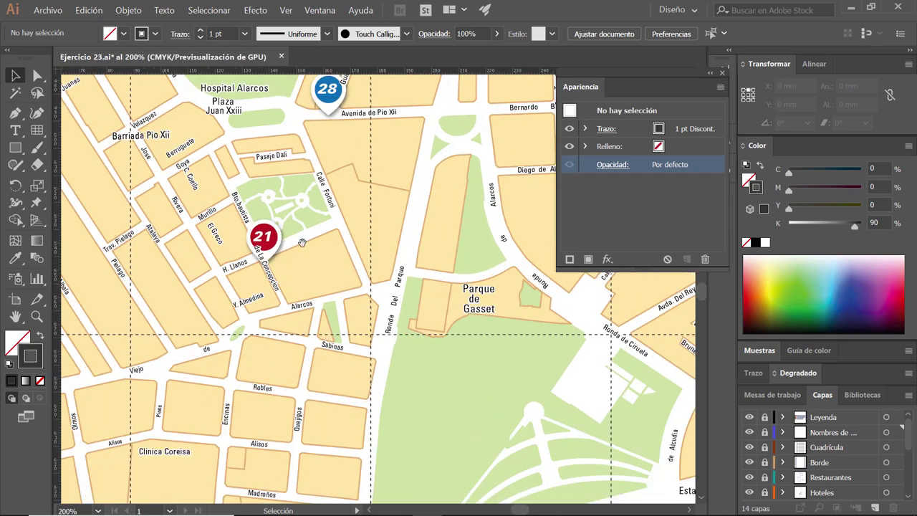
pyautogui.scroll(2, 296, 260)
pyautogui.hscroll(1, 272, 268)
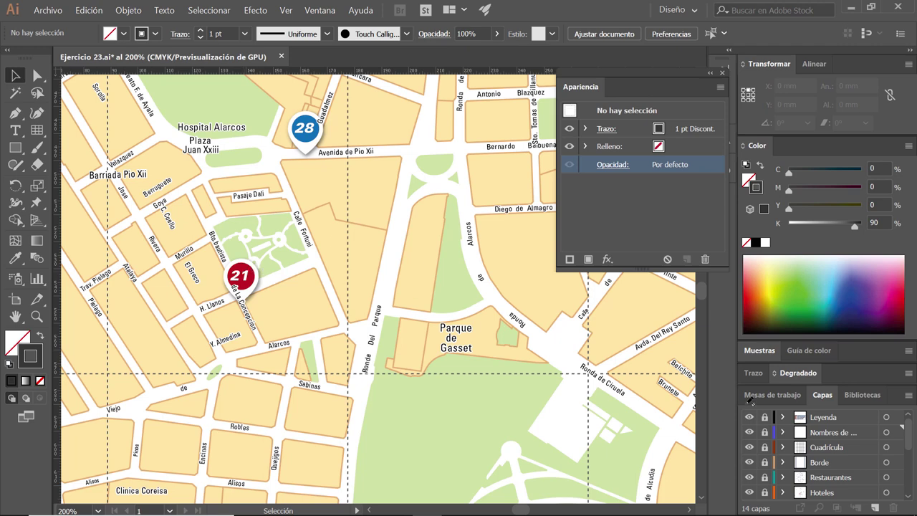
pyautogui.moveTo(912, 449); pyautogui.dragTo(912, 482)
pyautogui.scroll(1, 911, 480)
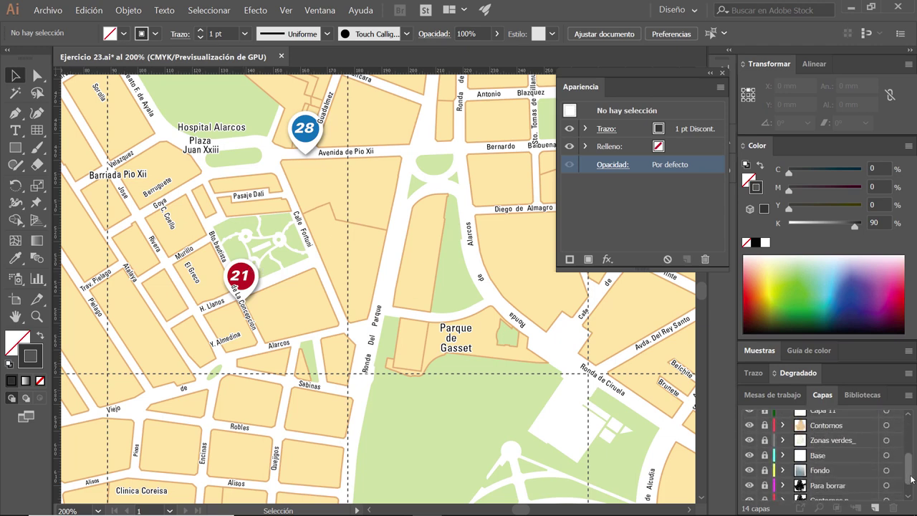
pyautogui.scroll(1, 912, 480)
pyautogui.scroll(6, 911, 480)
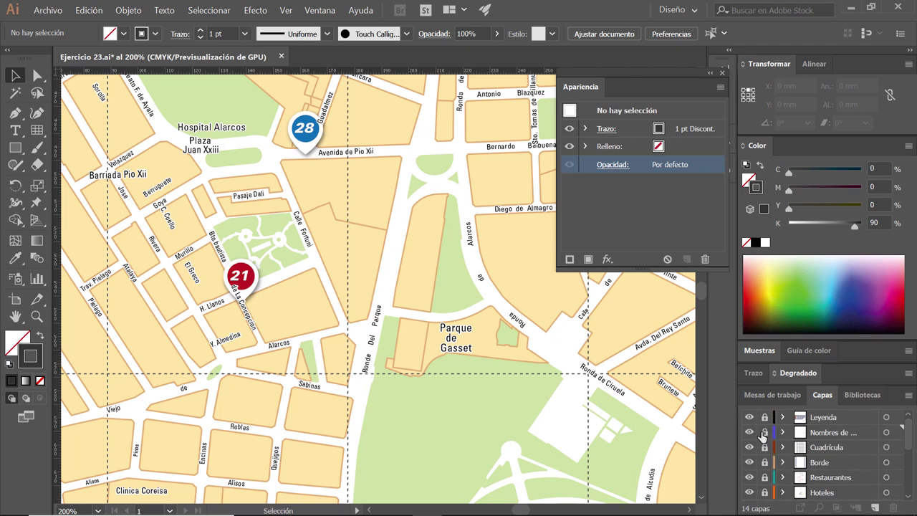
# - Nudge the de La Concepción street label slightly down and left beside marker 21
pyautogui.click(764, 432)
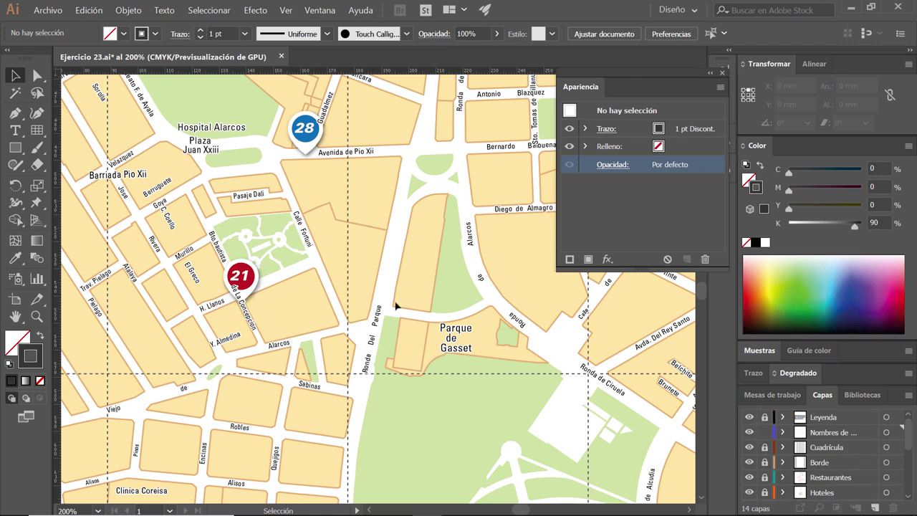
pyautogui.click(254, 335)
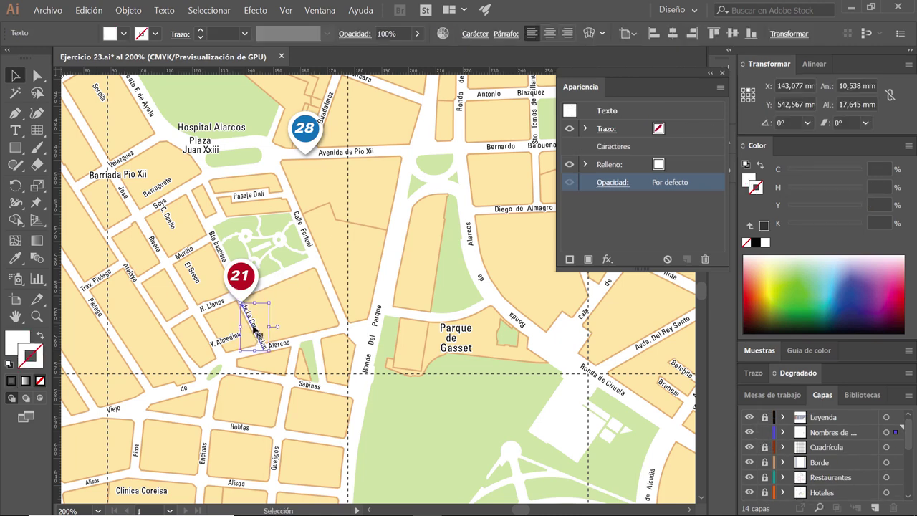
pyautogui.moveTo(254, 335); pyautogui.dragTo(252, 338)
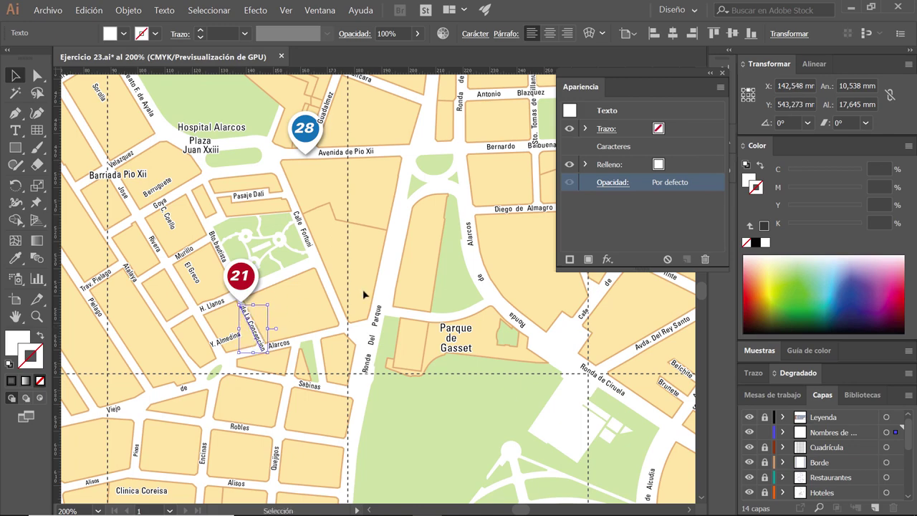
pyautogui.click(764, 432)
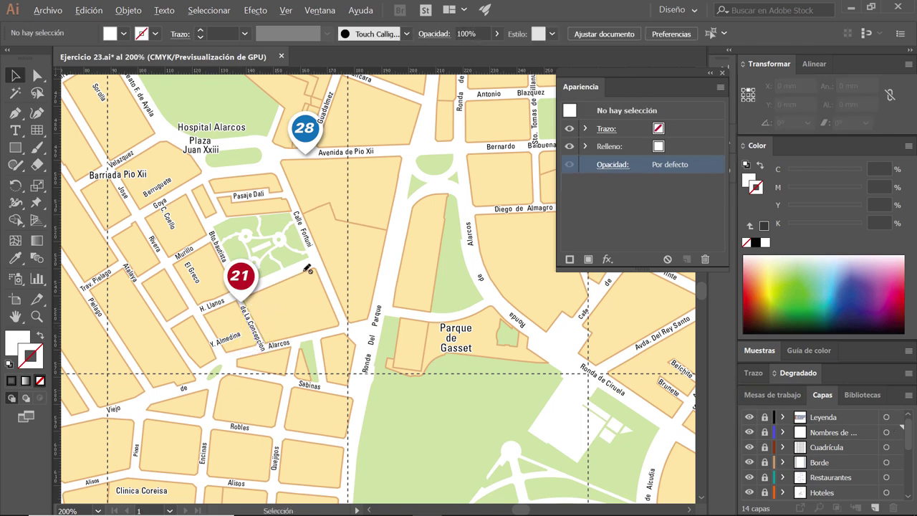
# - Unlock the street names layer again and inspect the Guadalmez street label
pyautogui.scroll(-2, 308, 270)
pyautogui.scroll(1, 308, 270)
pyautogui.scroll(1, 309, 270)
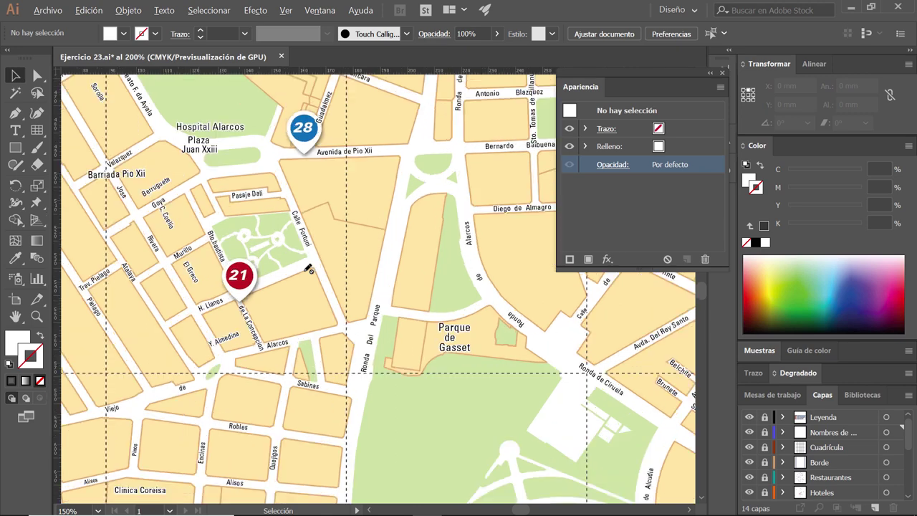
pyautogui.scroll(2, 397, 244)
pyautogui.scroll(1, 397, 243)
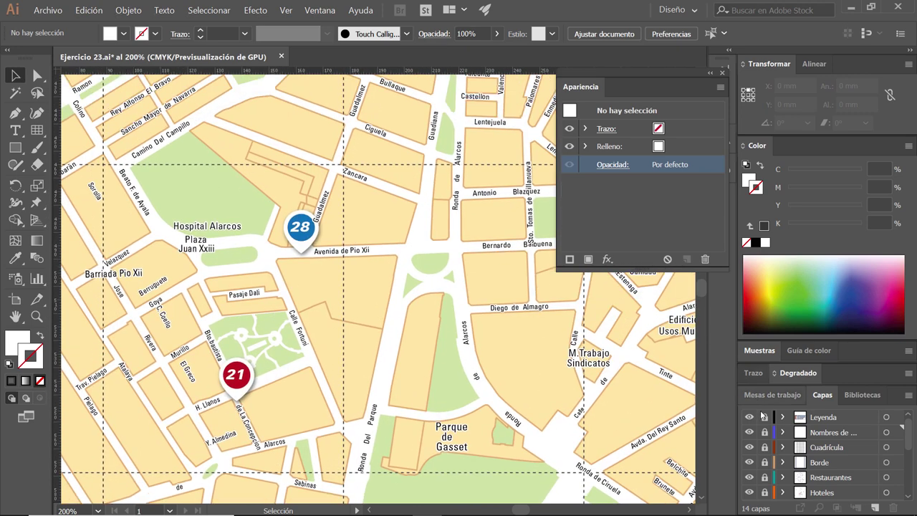
pyautogui.click(765, 433)
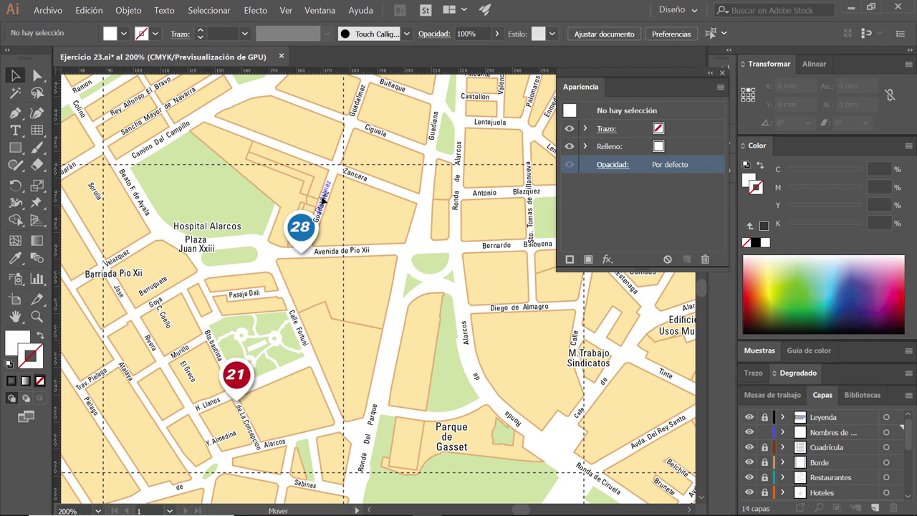
pyautogui.click(323, 202)
pyautogui.click(395, 352)
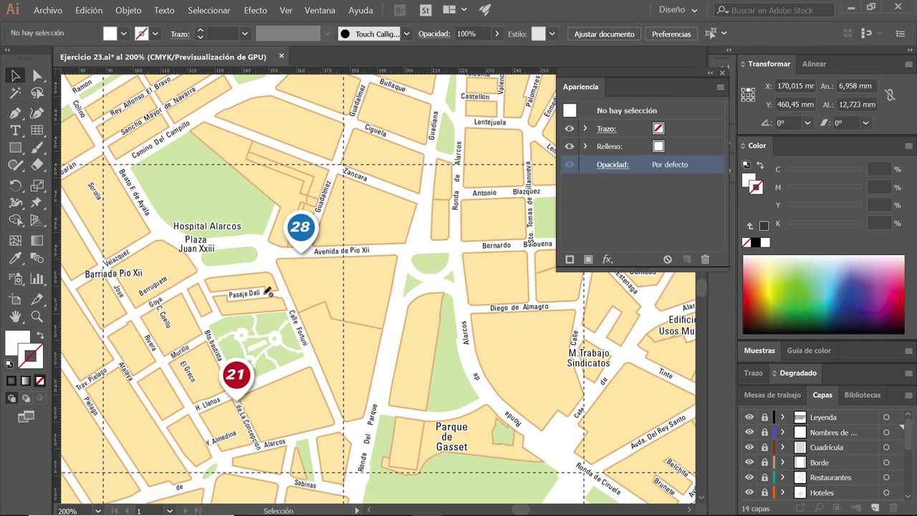
pyautogui.scroll(-1, 272, 290)
pyautogui.scroll(-1, 272, 290)
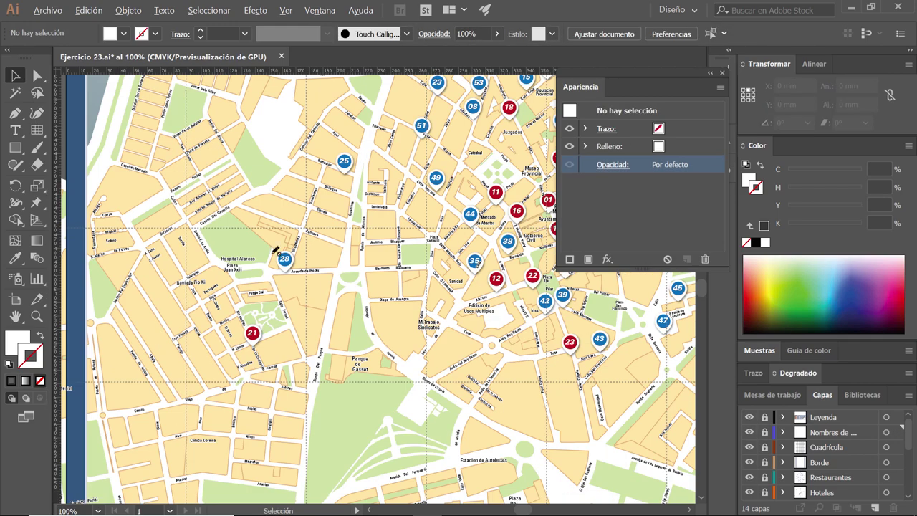
# - Zoom out to 33.33% to see the whole framed poster with its Alojamiento and Restaurantes listings
pyautogui.scroll(-1, 290, 241)
pyautogui.scroll(-1, 290, 241)
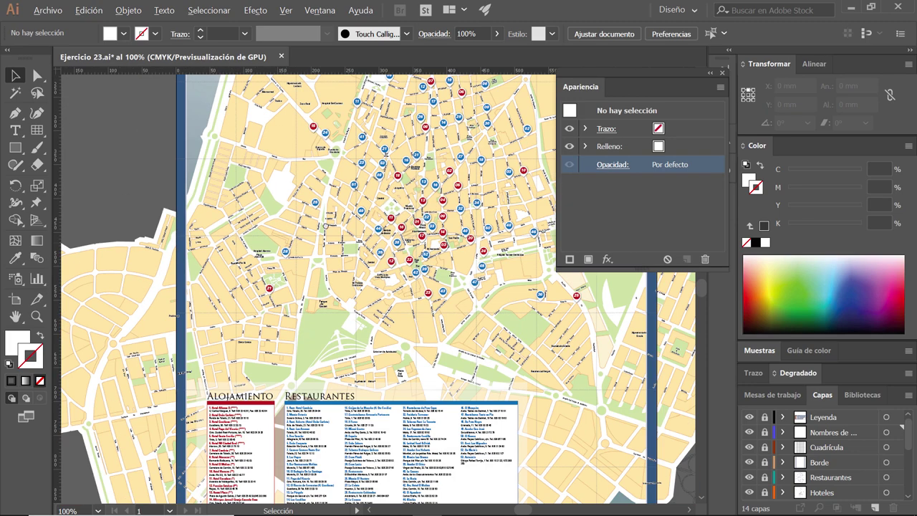
pyautogui.scroll(-1, 294, 258)
pyautogui.scroll(-1, 301, 287)
pyautogui.scroll(-1, 301, 291)
pyautogui.scroll(-1, 301, 291)
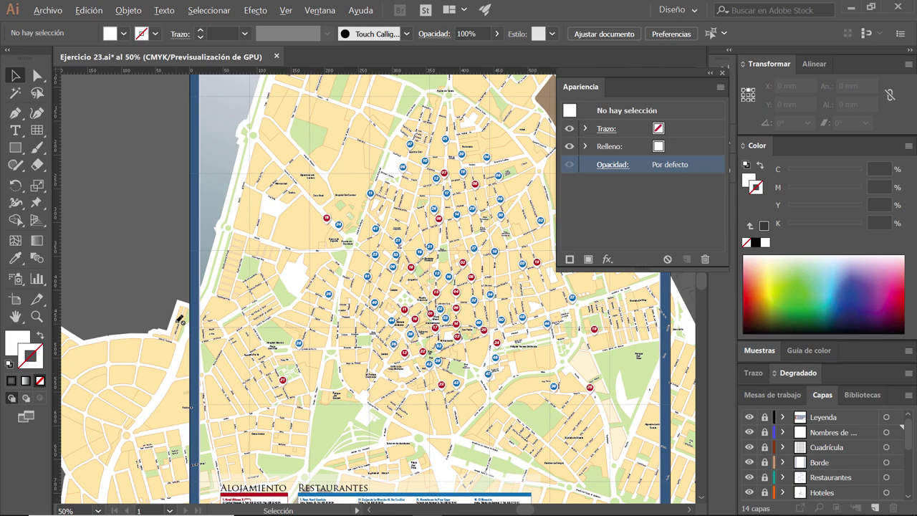
pyautogui.scroll(-1, 180, 320)
pyautogui.scroll(-1, 182, 319)
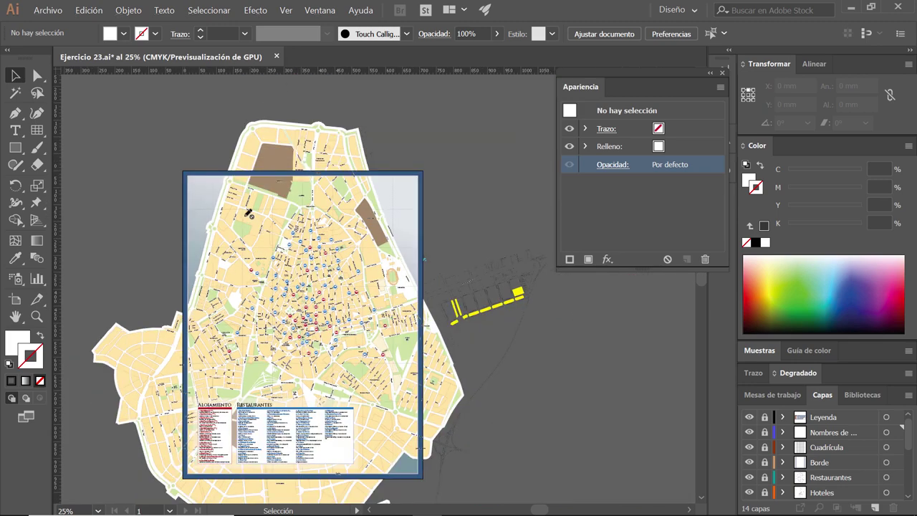
pyautogui.scroll(1, 228, 166)
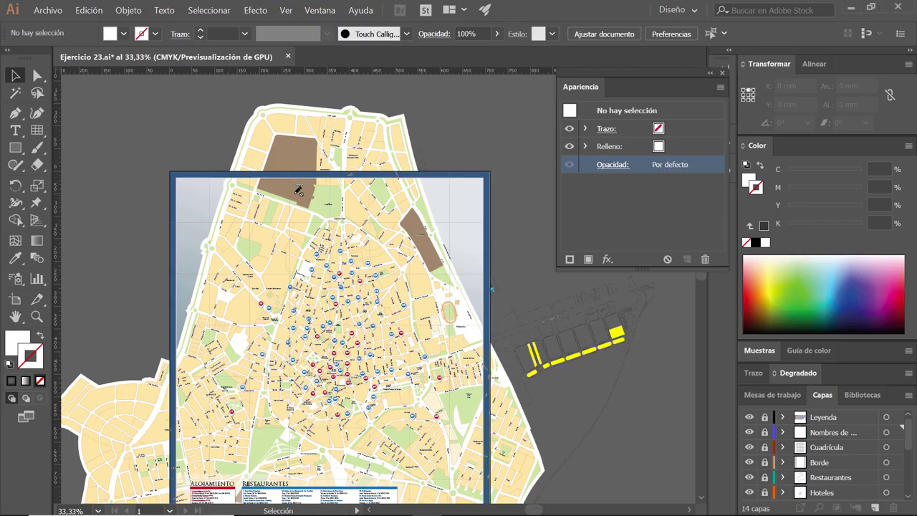
pyautogui.scroll(1, 241, 193)
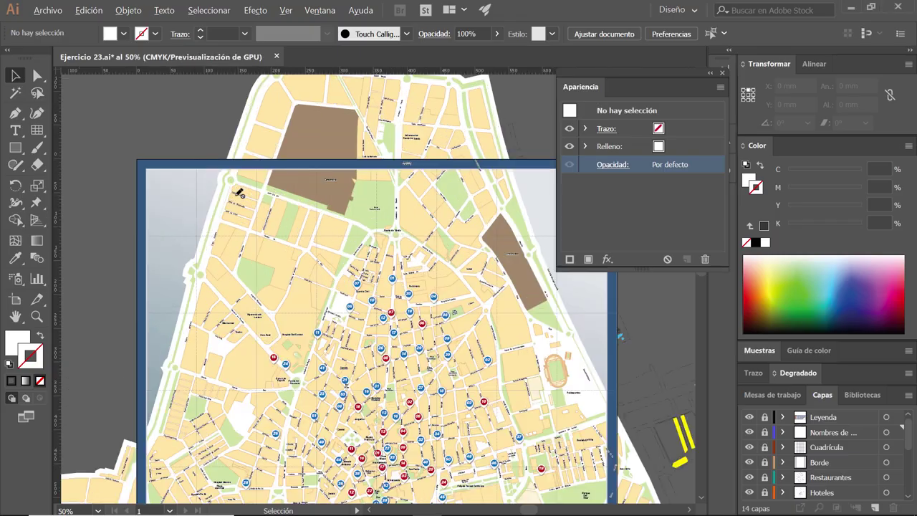
pyautogui.scroll(3, 240, 193)
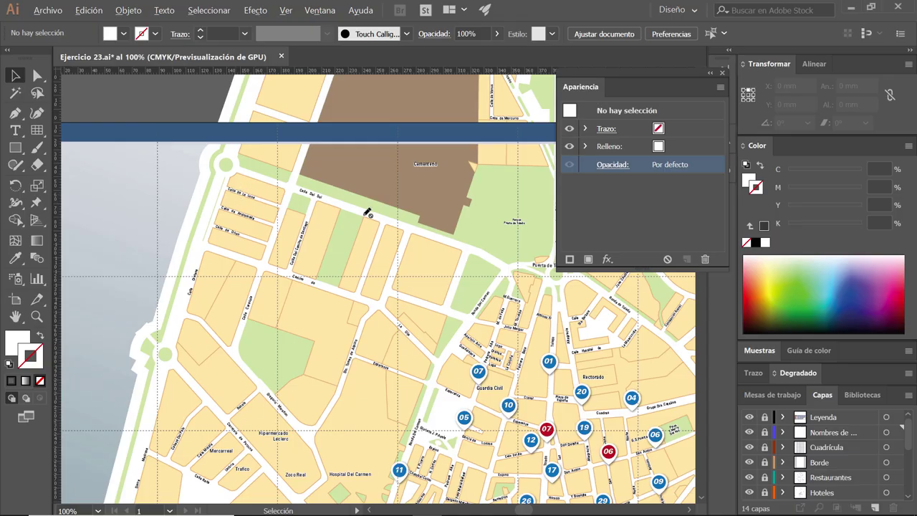
pyautogui.scroll(-3, 365, 207)
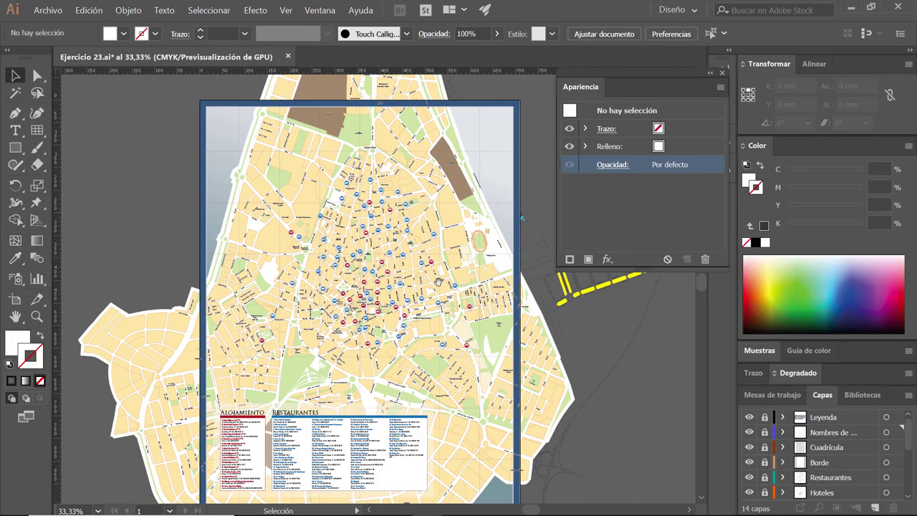
pyautogui.scroll(-2, 438, 282)
pyautogui.scroll(2, 380, 287)
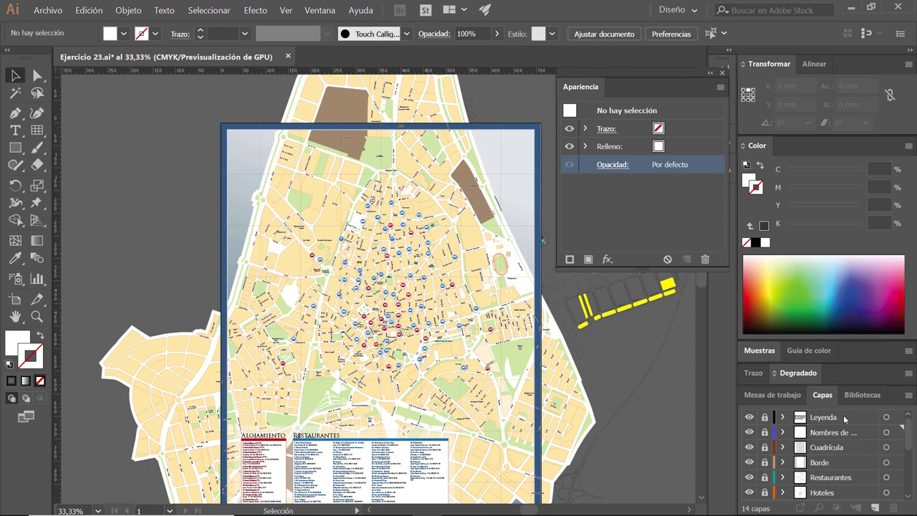
# - Unlock the Borde layer and bring the top edge of the blue frame into view
pyautogui.click(849, 466)
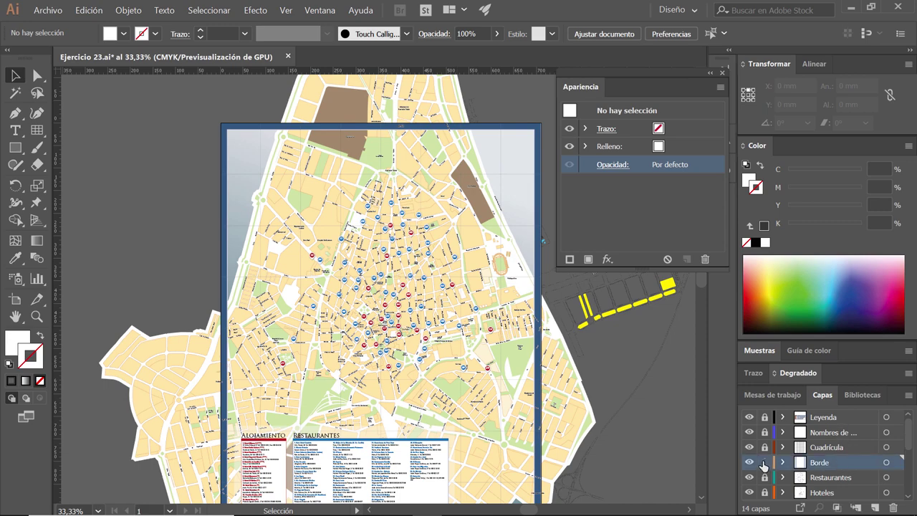
pyautogui.click(763, 464)
pyautogui.scroll(1, 324, 129)
pyautogui.scroll(1, 406, 208)
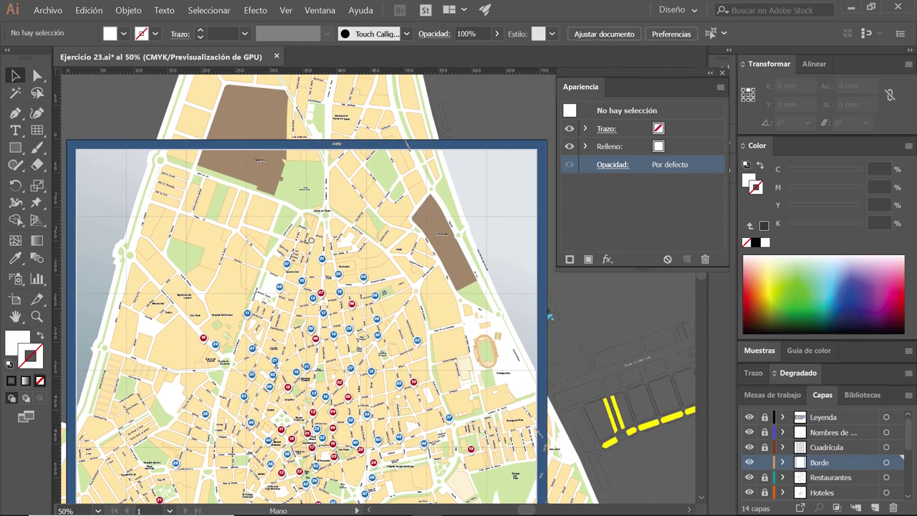
pyautogui.moveTo(268, 166)
pyautogui.mouseDown()
pyautogui.moveTo(263, 186)
pyautogui.moveTo(337, 214)
pyautogui.mouseUp()
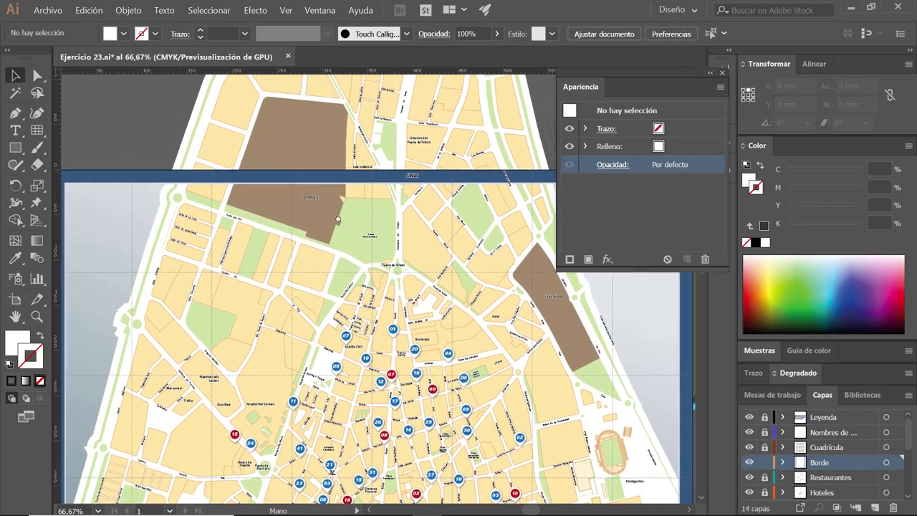
# - Compare the frame's top edge with the grid letters in the reference PDF
pyautogui.hotkey('alt', 'Tab')
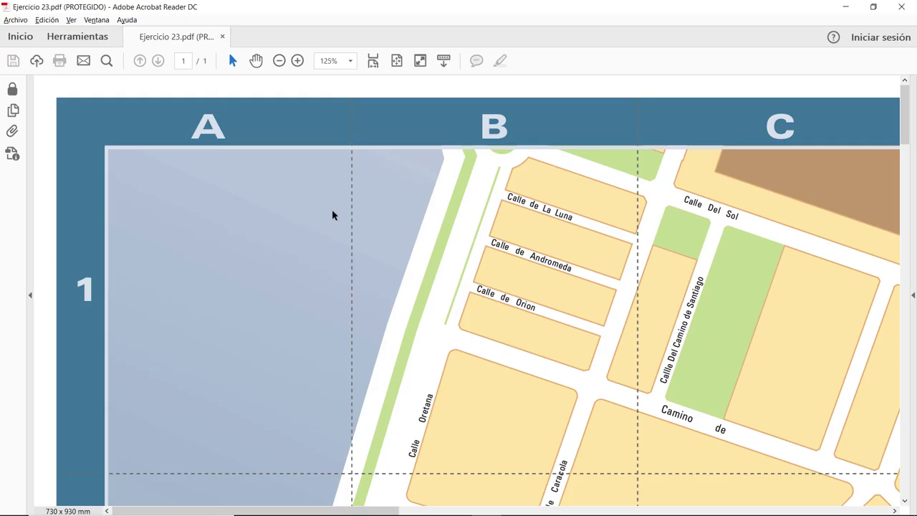
pyautogui.hotkey('alt', 'Tab')
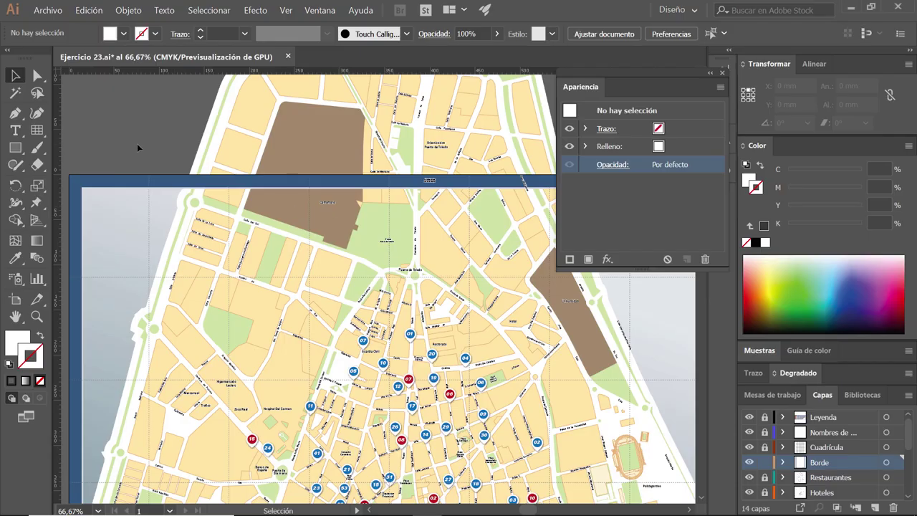
pyautogui.hotkey('alt', 'Tab')
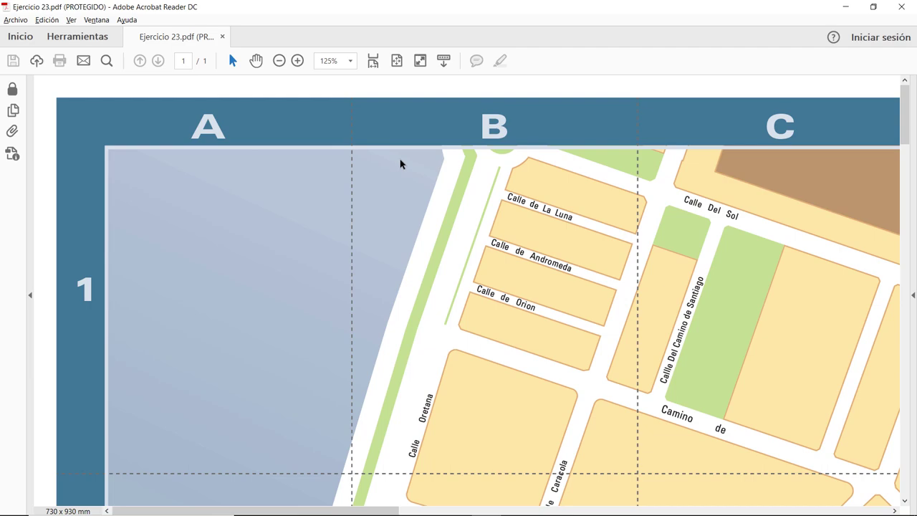
pyautogui.hotkey('alt', 'Tab')
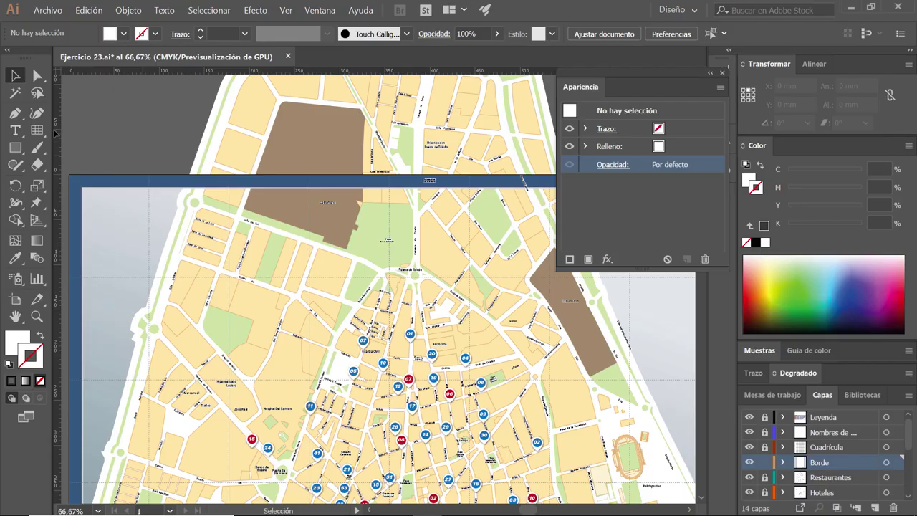
# - Draw a text box just below the top border at the top-left corner
pyautogui.click(15, 129)
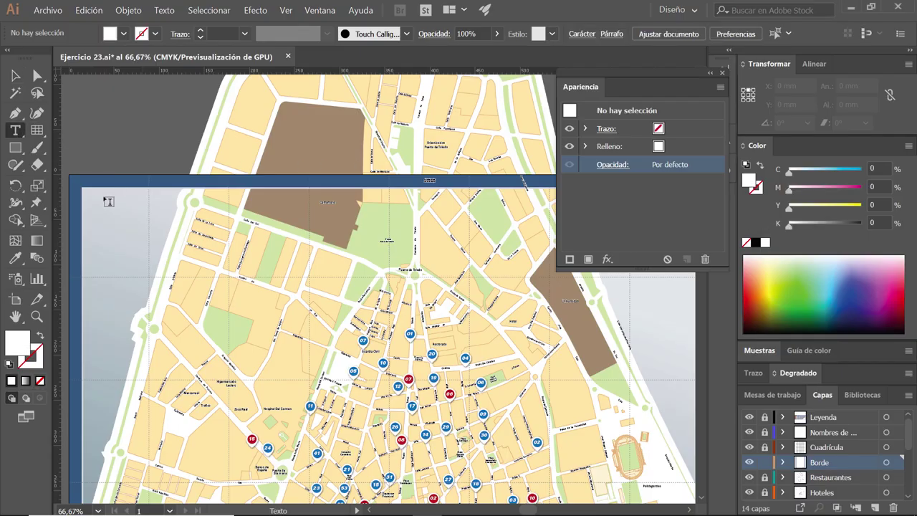
pyautogui.moveTo(103, 197); pyautogui.dragTo(130, 207)
pyautogui.click(15, 75)
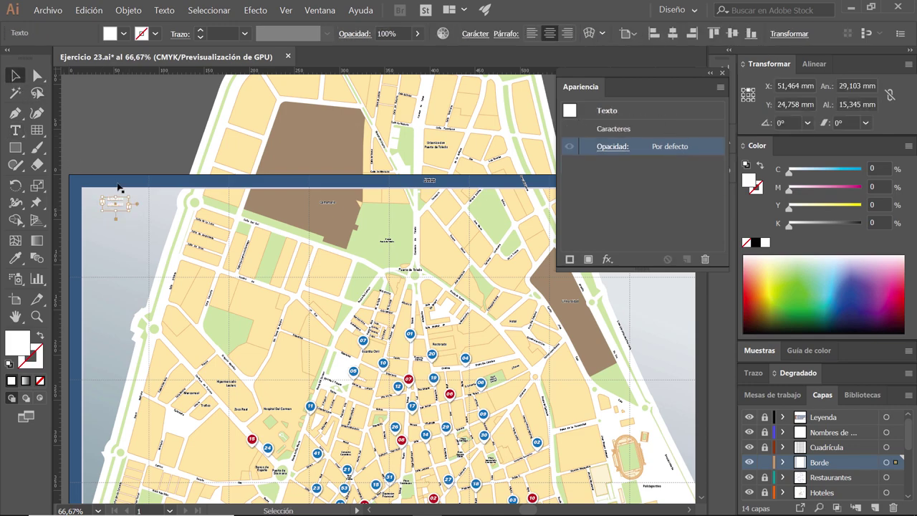
pyautogui.hotkey('ctrl', '+')
pyautogui.hotkey('ctrl', '+')
pyautogui.hotkey('ctrl', '+')
pyautogui.hotkey('ctrl', '+')
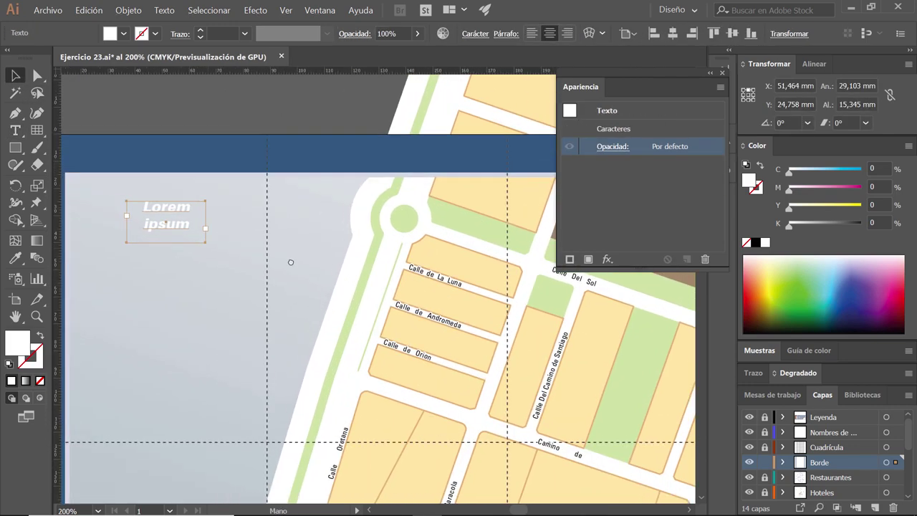
pyautogui.hotkey('ctrl', '+')
pyautogui.hotkey('ctrl', '-')
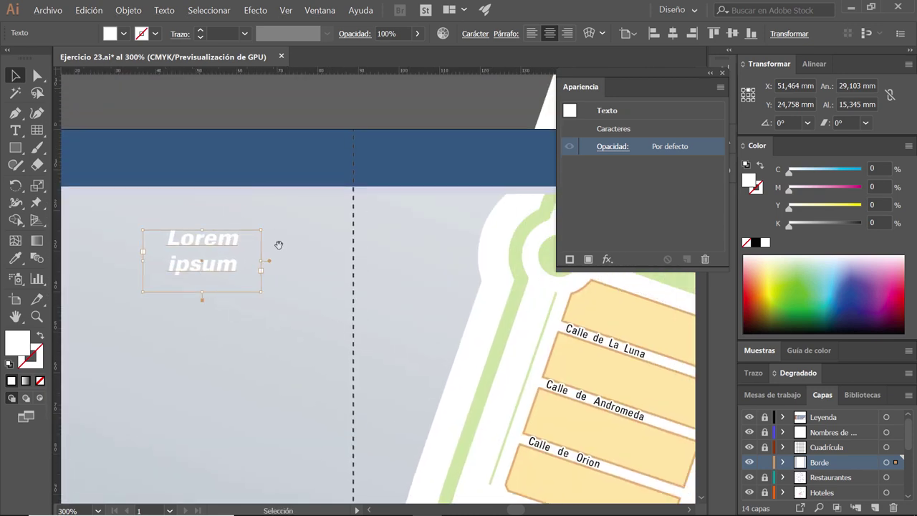
pyautogui.moveTo(278, 246); pyautogui.dragTo(333, 239)
# - Replace the Lorem ipsum placeholder with the letter A
pyautogui.doubleClick(272, 265)
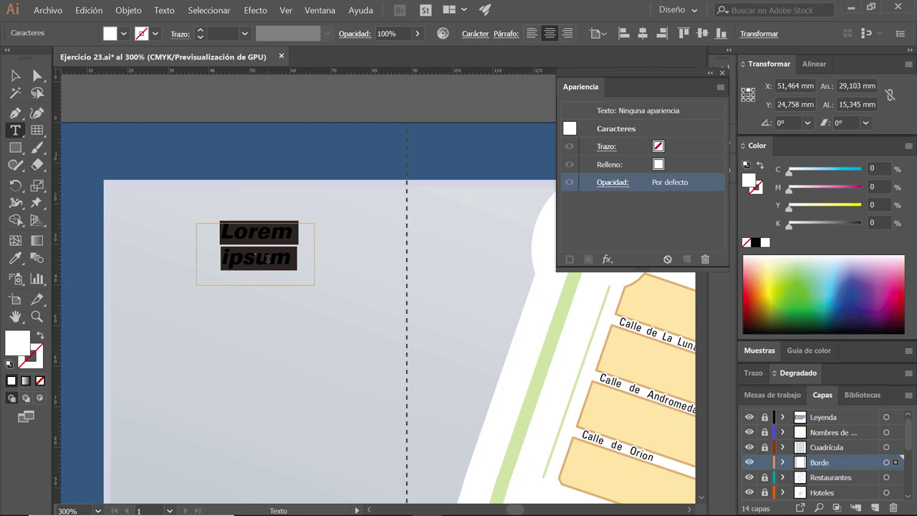
pyautogui.write('A')
pyautogui.press('Return')
pyautogui.click(15, 76)
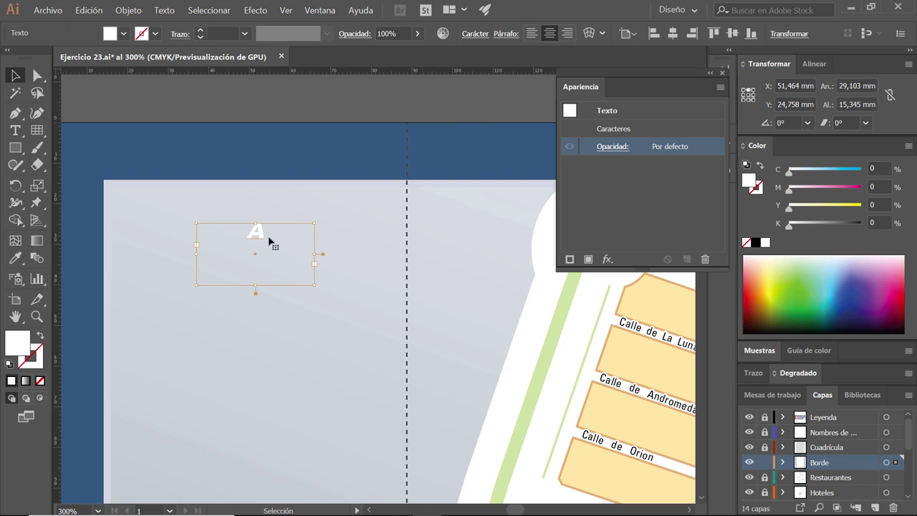
# - Show the Paragraph Styles panel and restore the Normal Paragraph Style definition
pyautogui.click(320, 10)
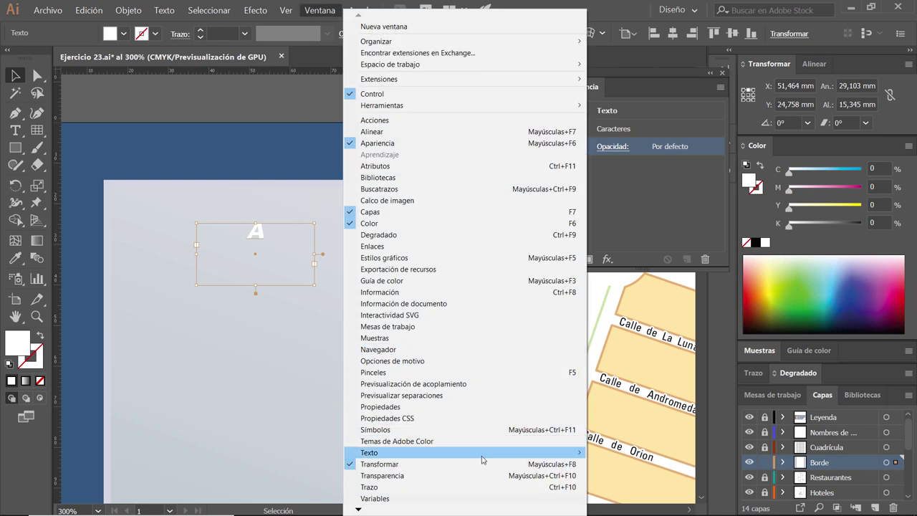
pyautogui.moveTo(401, 452)
pyautogui.click(653, 406)
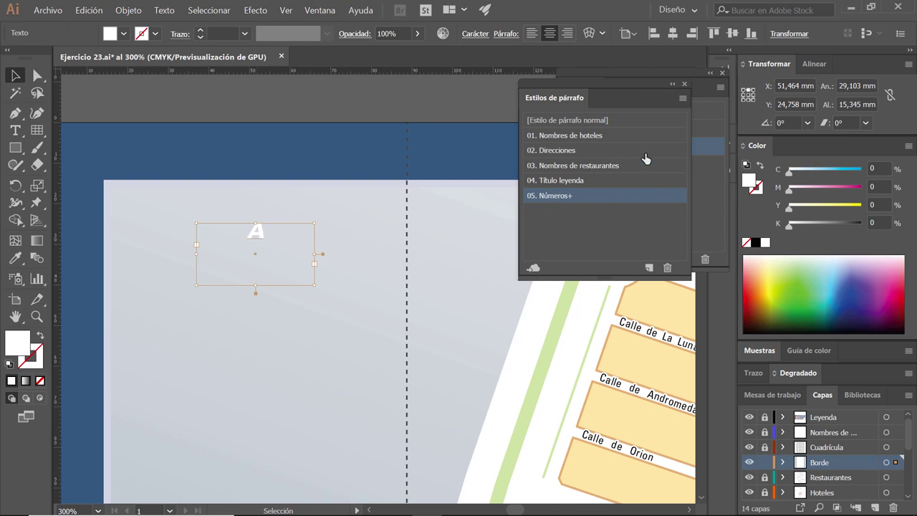
pyautogui.click(682, 98)
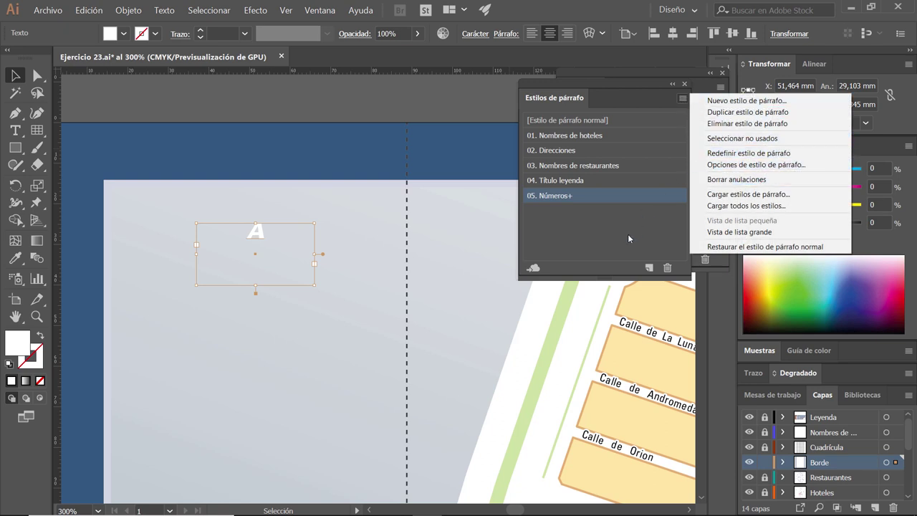
pyautogui.click(746, 141)
pyautogui.click(260, 254)
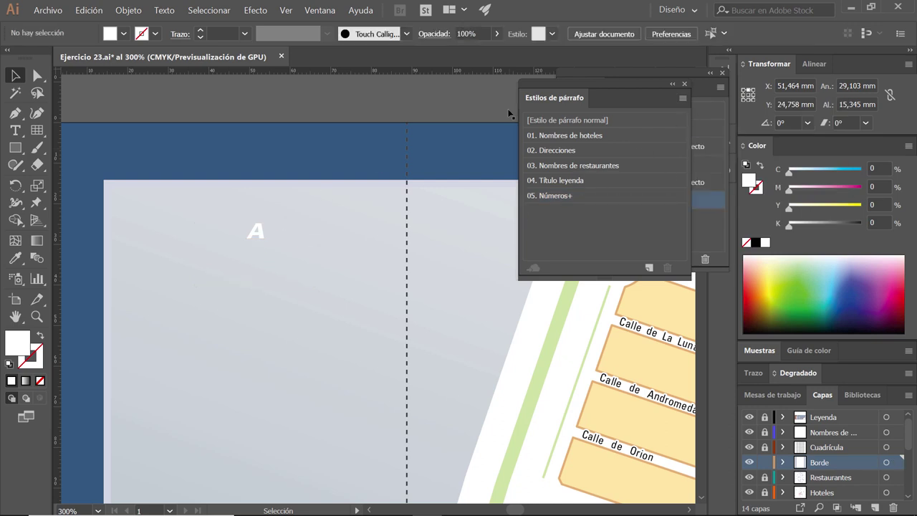
pyautogui.click(256, 235)
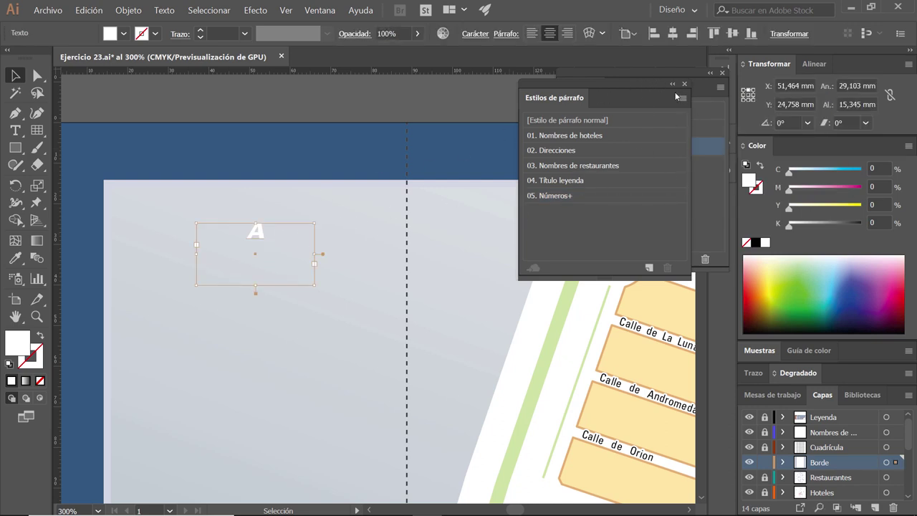
pyautogui.click(682, 99)
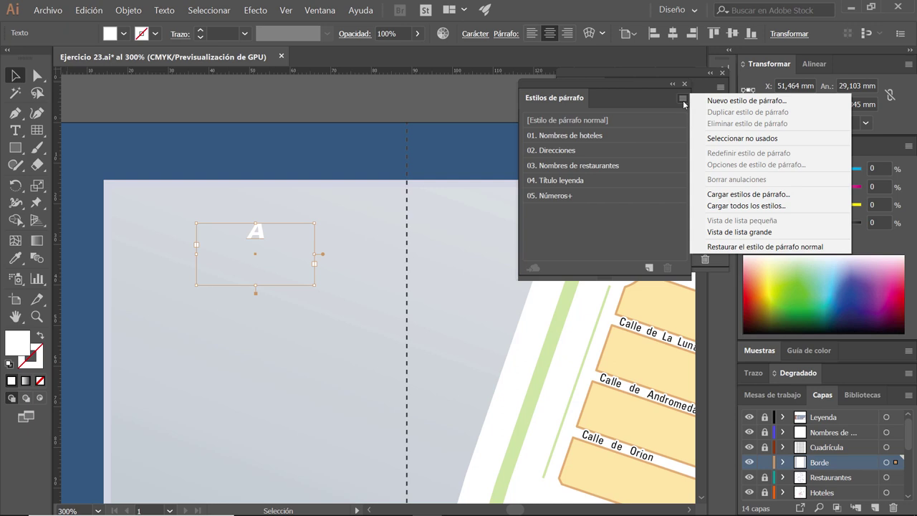
pyautogui.click(746, 247)
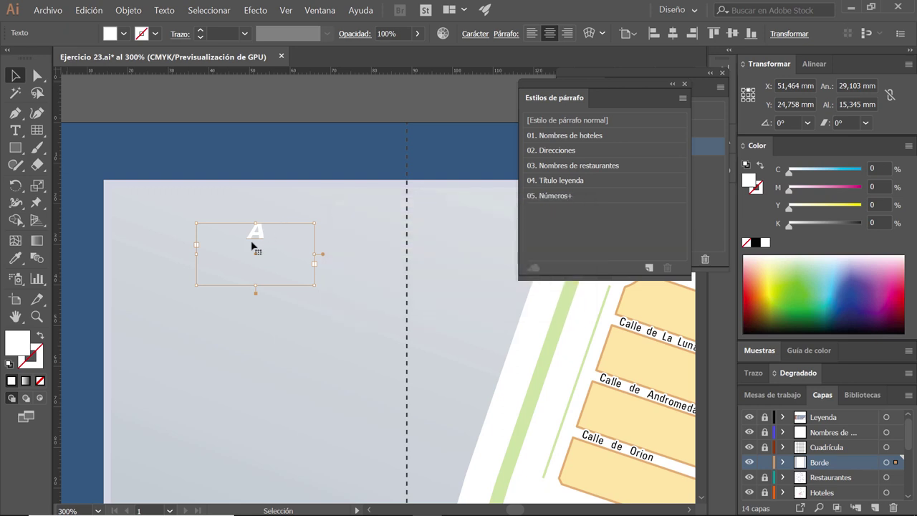
# - Reset the A's Character panel settings to their defaults
pyautogui.hotkey('ctrl', 't')
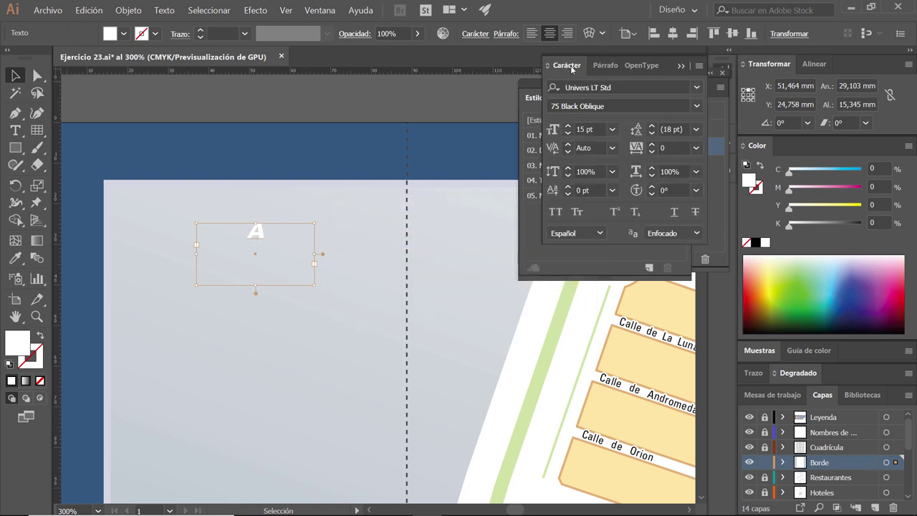
pyautogui.click(681, 66)
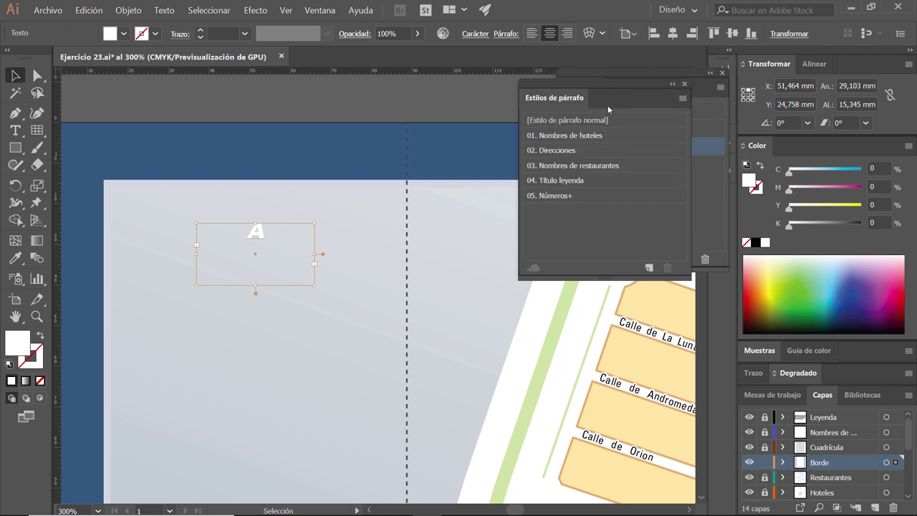
pyautogui.moveTo(631, 82); pyautogui.dragTo(593, 288)
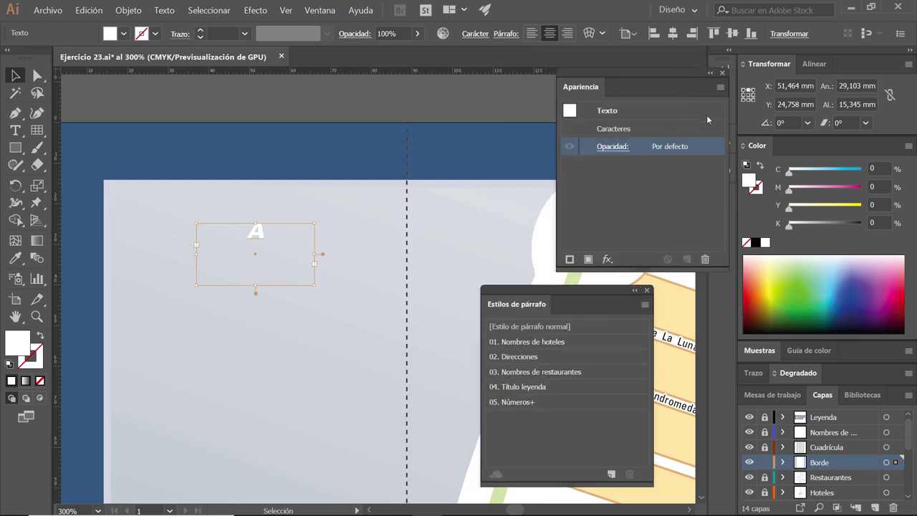
pyautogui.click(723, 73)
pyautogui.hotkey('ctrl', 't')
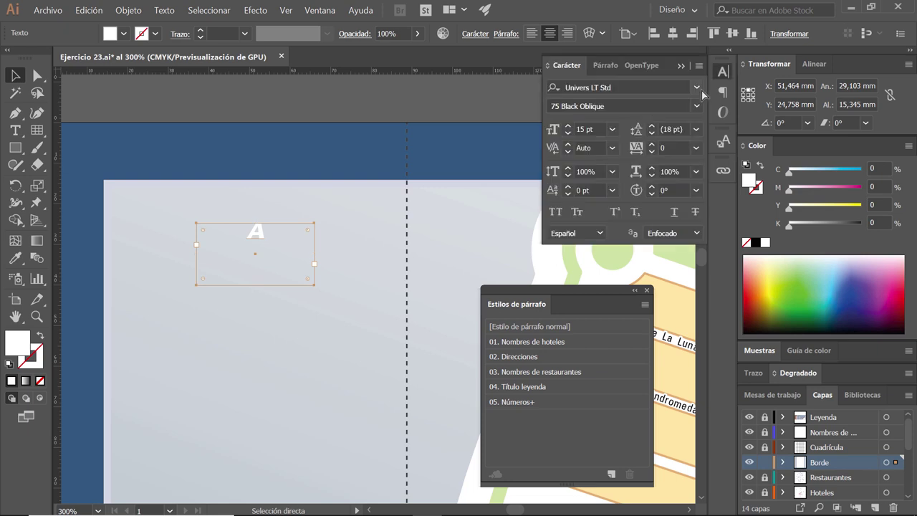
pyautogui.click(699, 65)
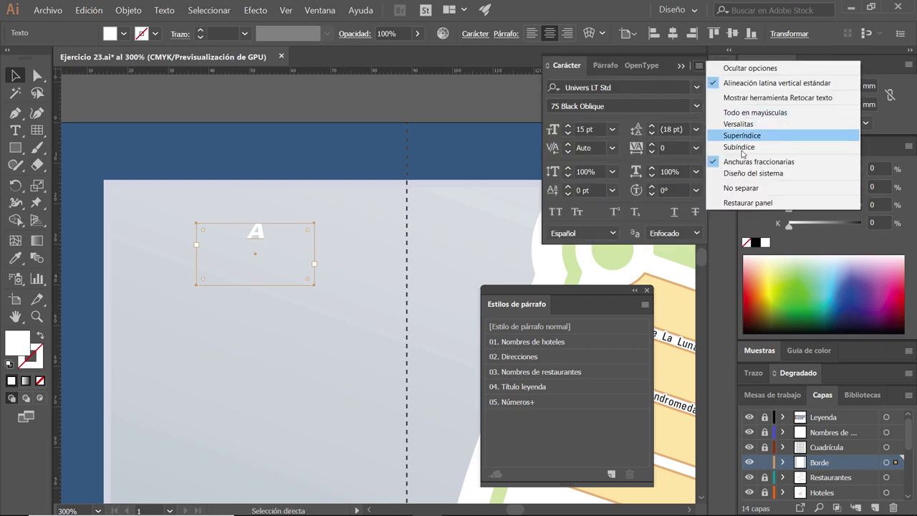
pyautogui.click(748, 203)
# - Apply Normal Paragraph Style to the A and move it onto the blue top border
pyautogui.press('v')
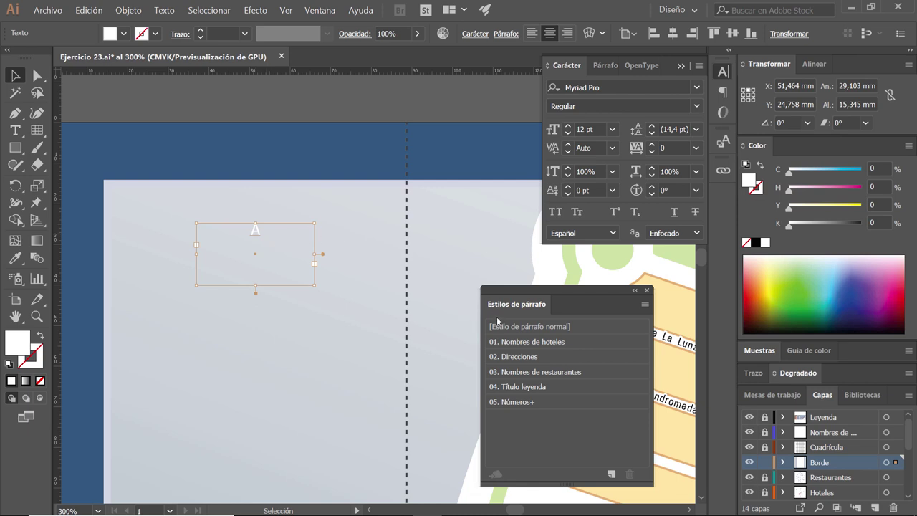
pyautogui.click(589, 326)
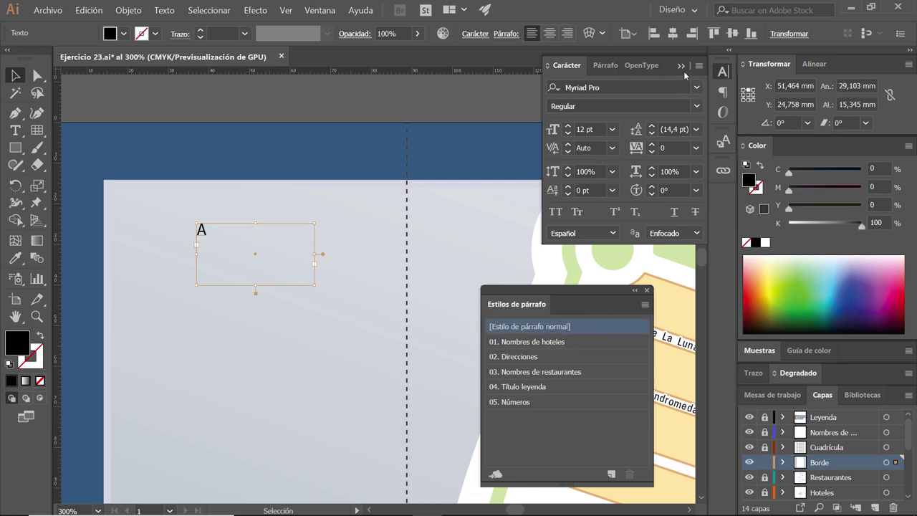
pyautogui.click(681, 66)
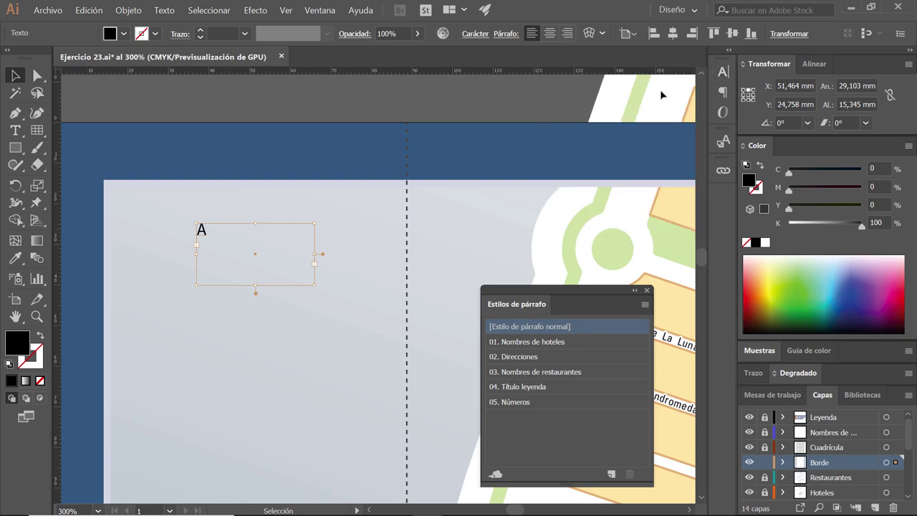
pyautogui.click(243, 193)
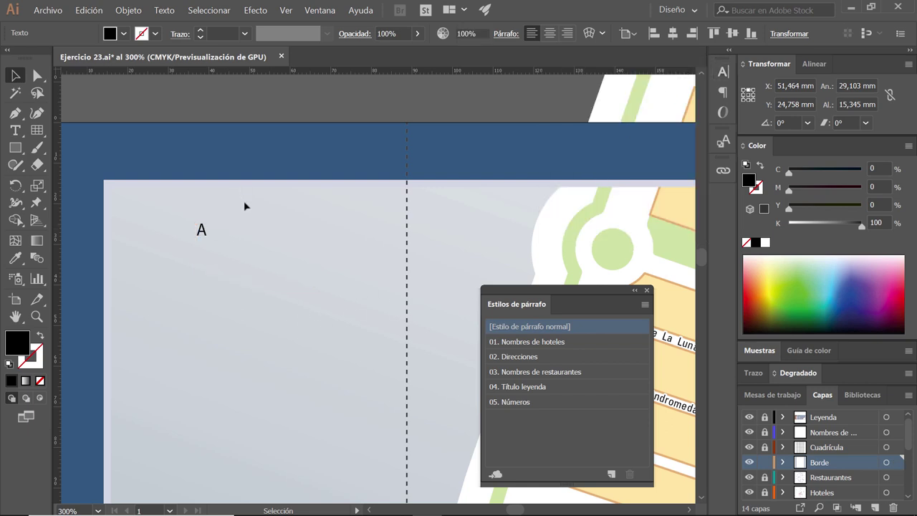
pyautogui.click(212, 243)
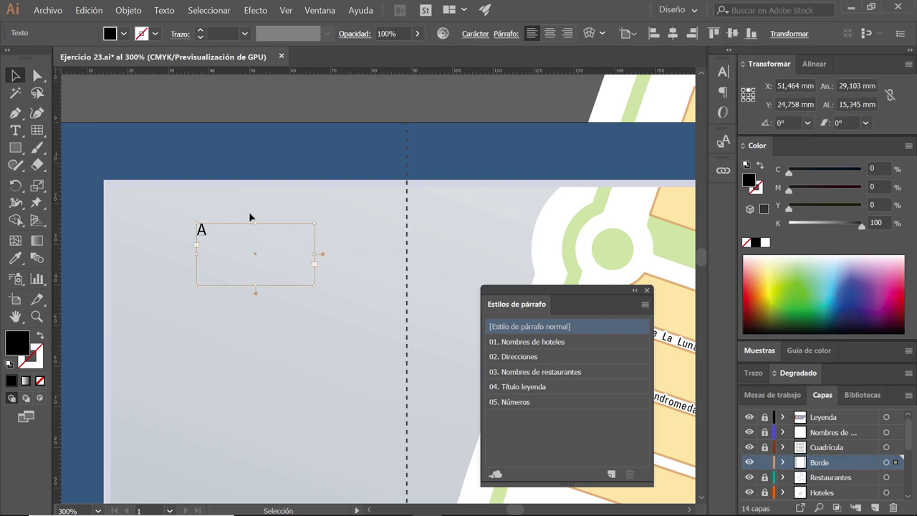
pyautogui.moveTo(200, 234)
pyautogui.mouseDown()
pyautogui.moveTo(206, 153)
pyautogui.moveTo(219, 154)
pyautogui.mouseUp()
# - Create a new paragraph style named '06. Borde' from the A
pyautogui.click(645, 305)
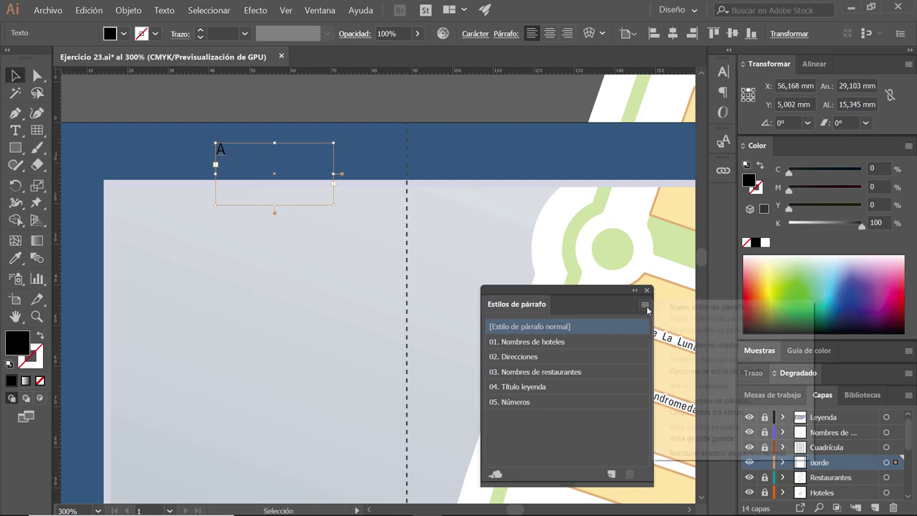
pyautogui.click(666, 306)
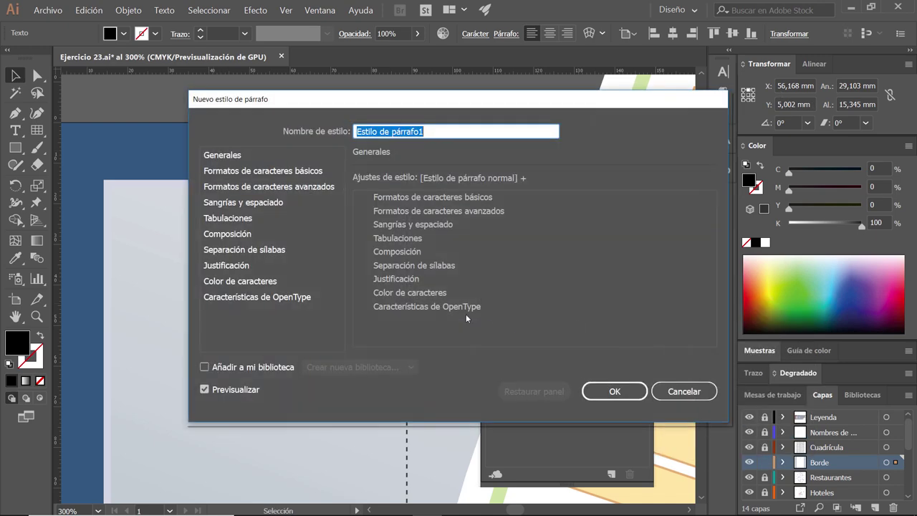
pyautogui.moveTo(461, 102); pyautogui.dragTo(637, 107)
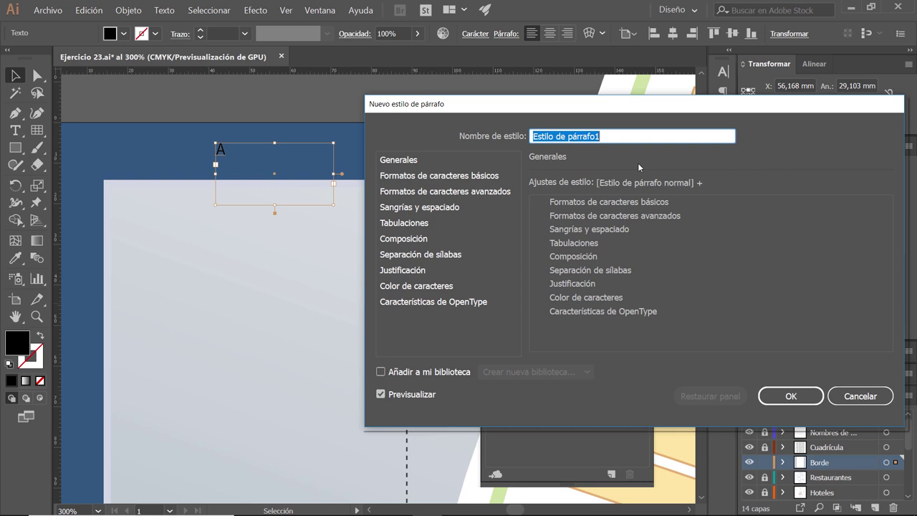
pyautogui.write('06. ')
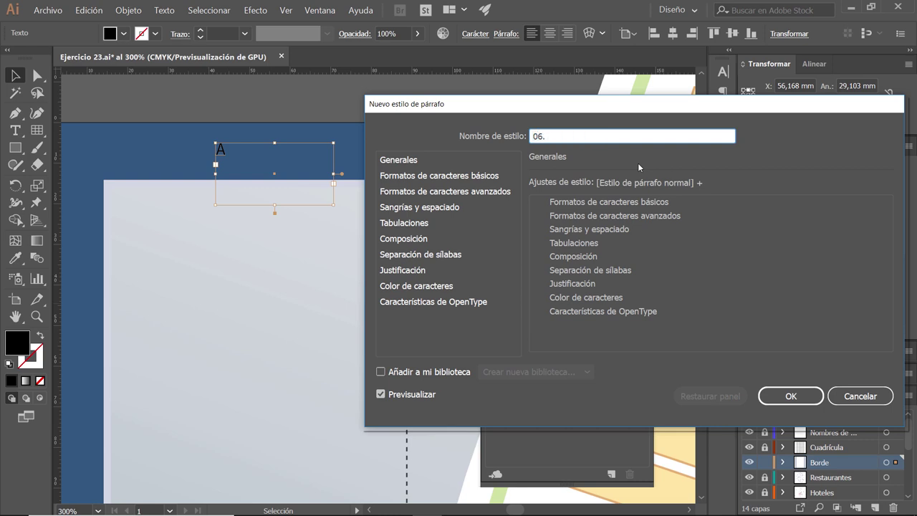
pyautogui.write('Bo')
pyautogui.write('rde')
pyautogui.click(404, 160)
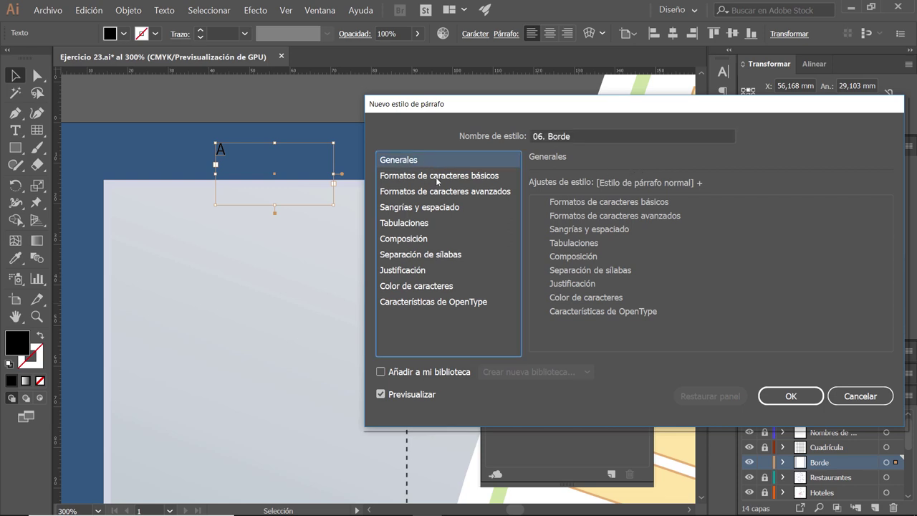
pyautogui.click(437, 177)
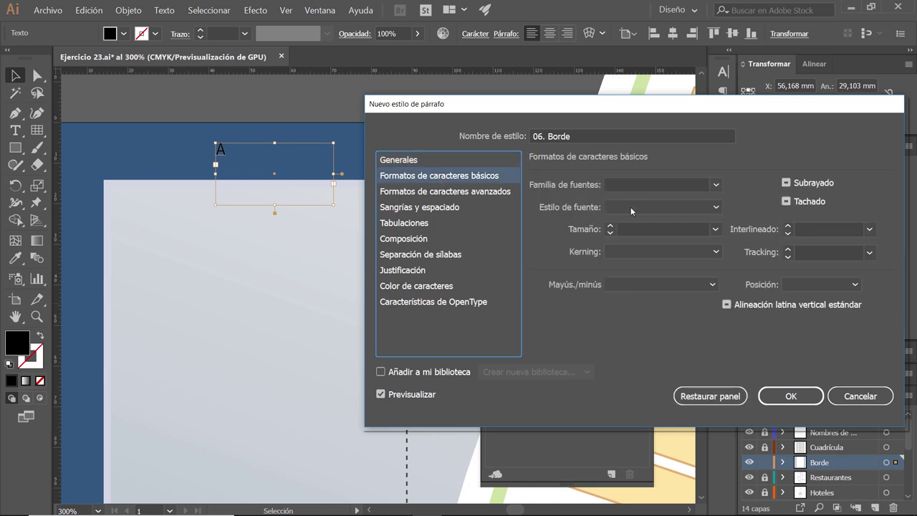
# - Give 06. Borde Univers LT Std 73 Black Extended at 35 pt and apply it to the A
pyautogui.click(636, 184)
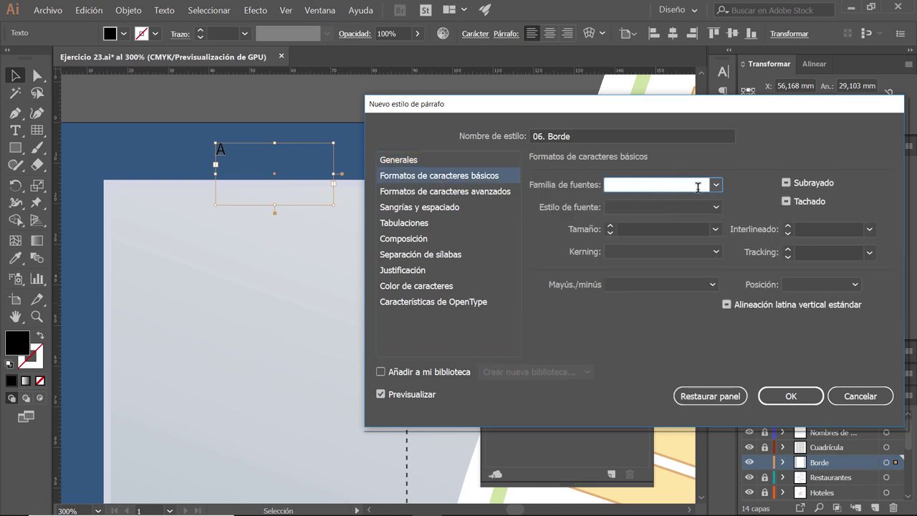
pyautogui.write('Univers LT Std')
pyautogui.press('Tab')
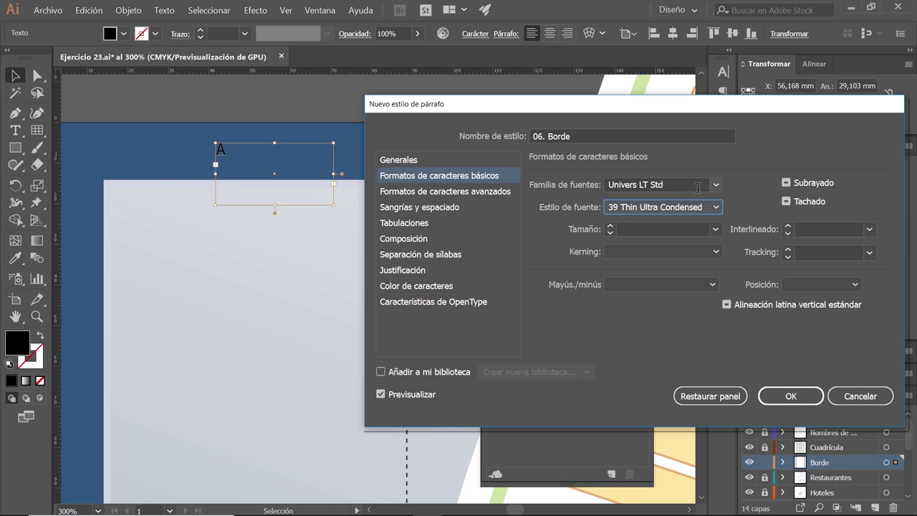
pyautogui.click(716, 207)
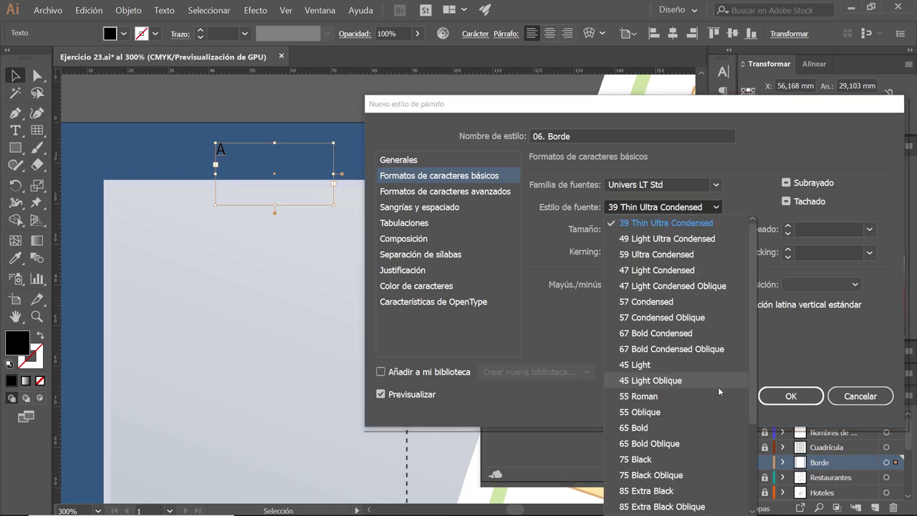
pyautogui.scroll(-3, 699, 445)
pyautogui.click(672, 461)
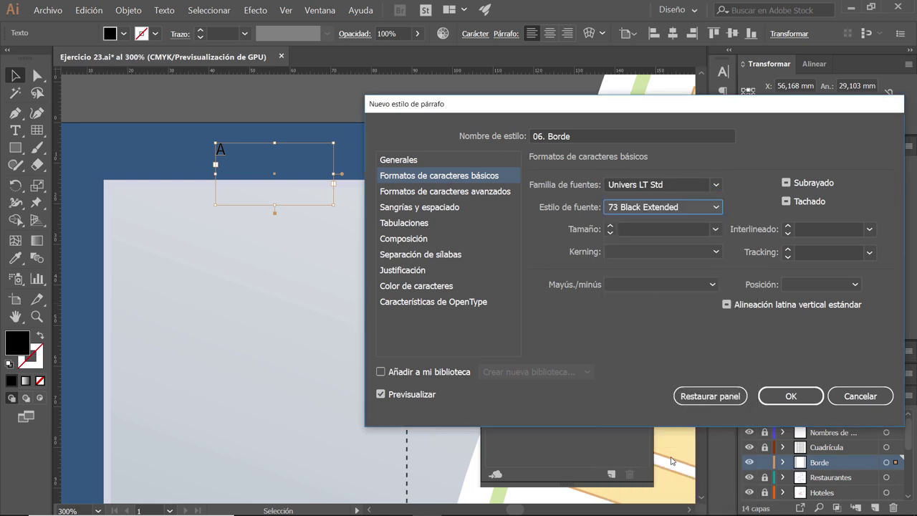
pyautogui.click(650, 230)
pyautogui.write('35')
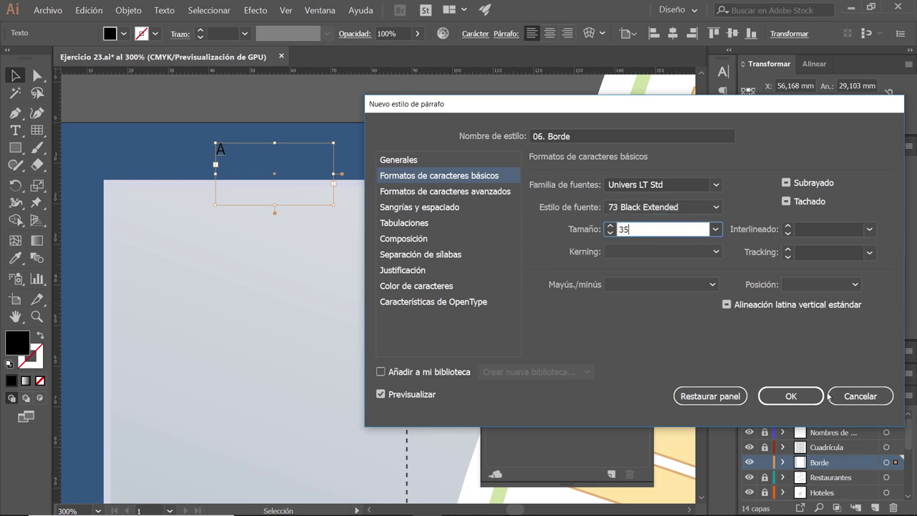
pyautogui.click(791, 397)
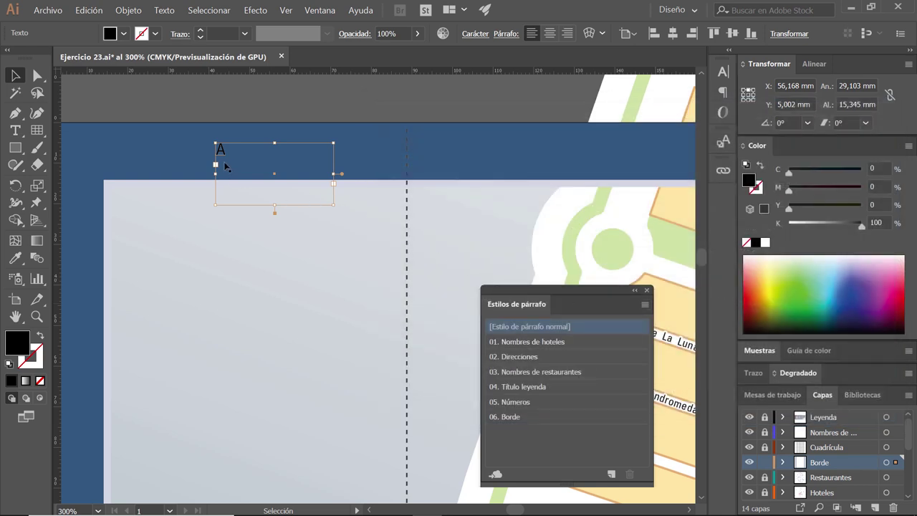
pyautogui.click(560, 418)
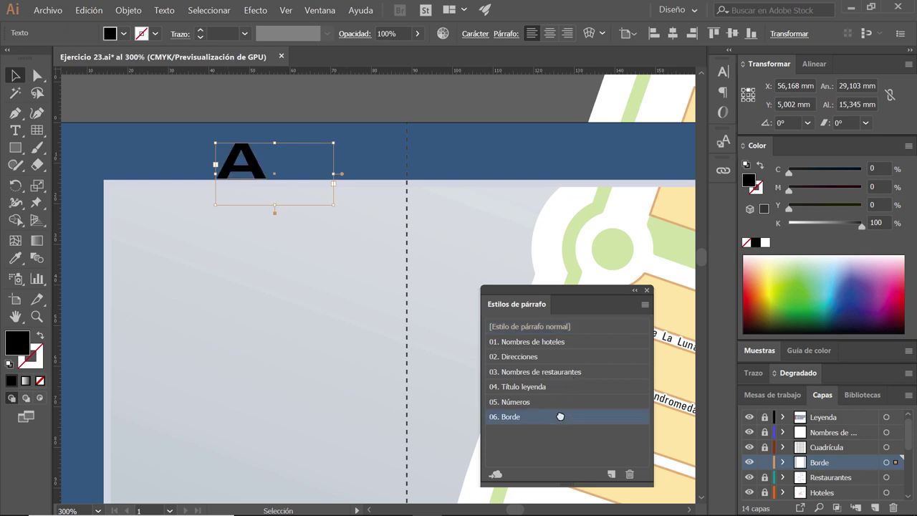
pyautogui.moveTo(252, 164); pyautogui.dragTo(251, 159)
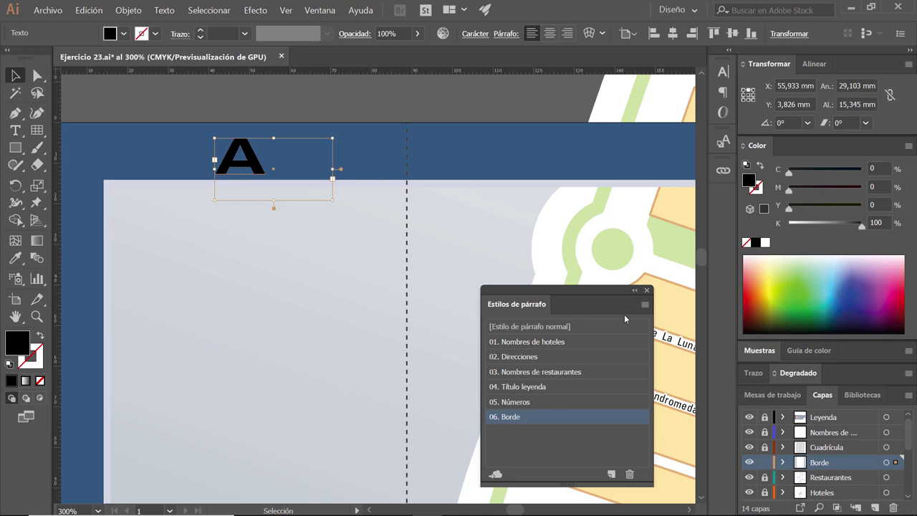
# - Set the 06. Borde character colour to the Borde swatch at 20% tint
pyautogui.doubleClick(598, 418)
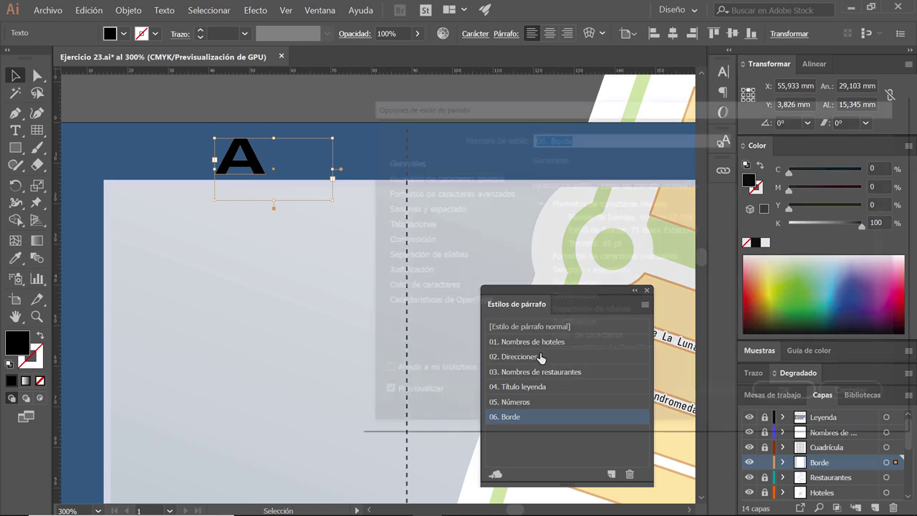
pyautogui.click(422, 286)
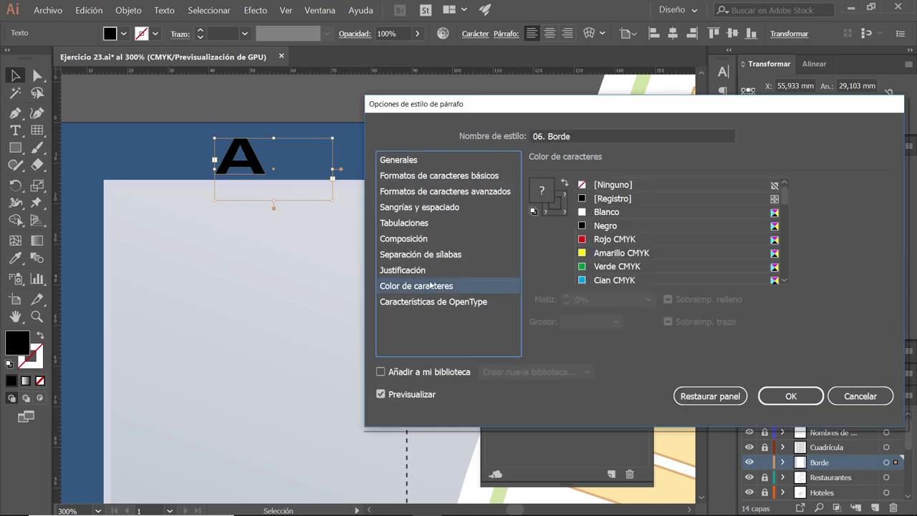
pyautogui.moveTo(785, 194); pyautogui.dragTo(790, 266)
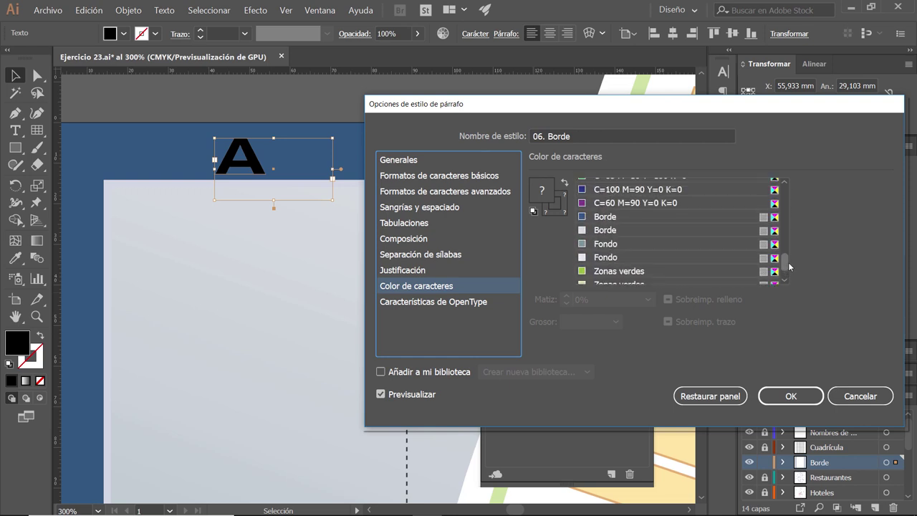
pyautogui.click(645, 232)
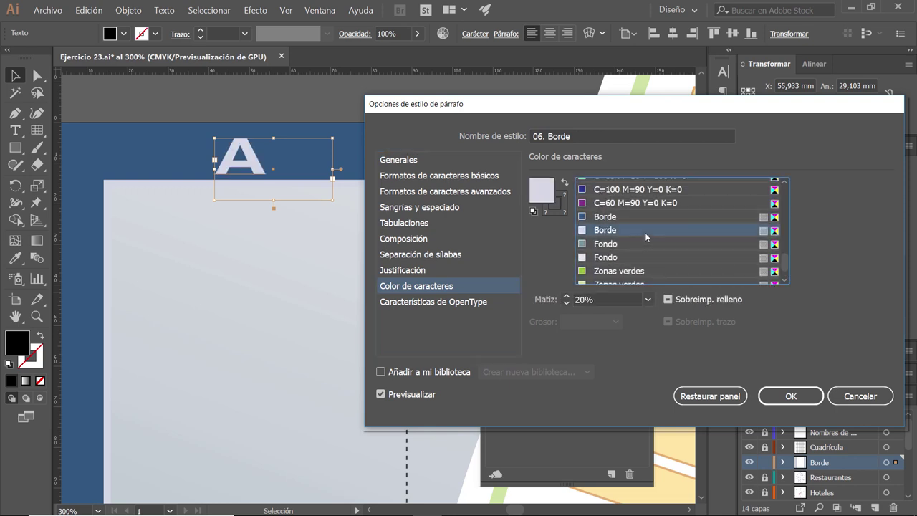
pyautogui.click(804, 399)
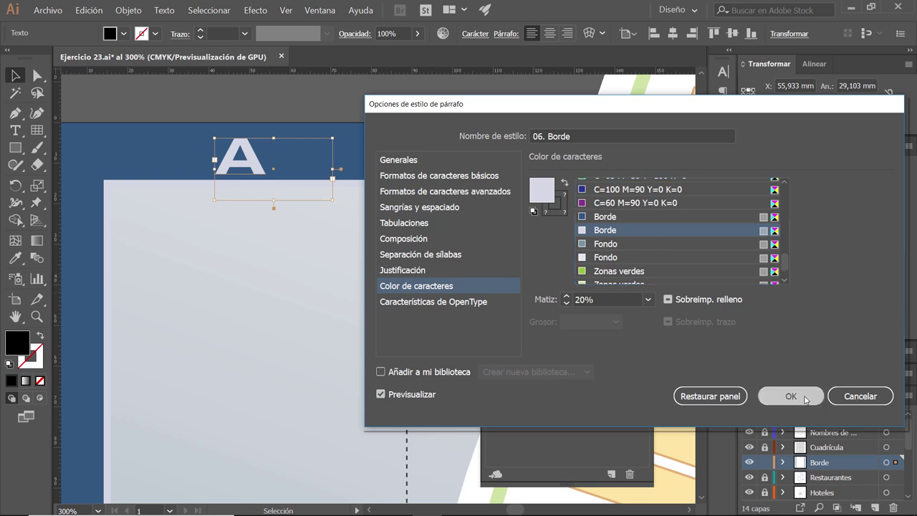
# - Set the 06. Borde style's alignment to Center and confirm the changes
pyautogui.click(425, 180)
pyautogui.click(451, 192)
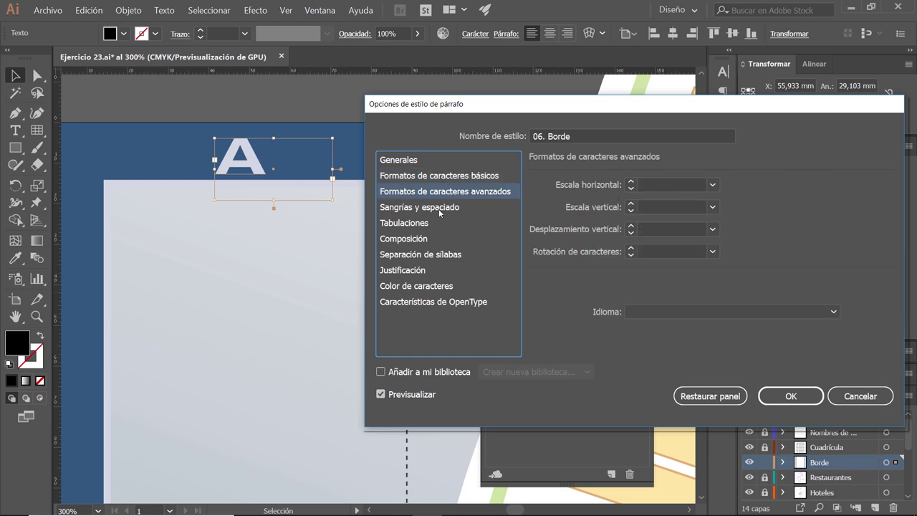
pyautogui.click(440, 209)
pyautogui.click(688, 185)
pyautogui.click(677, 218)
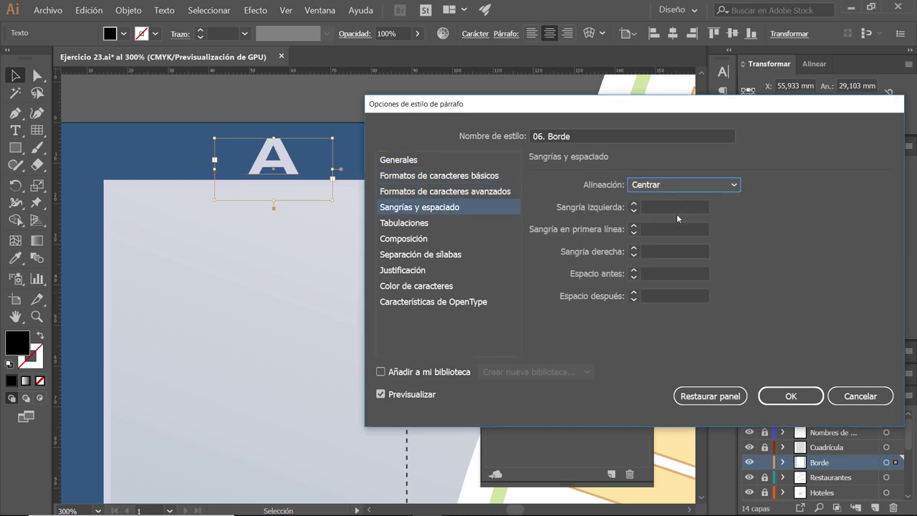
pyautogui.click(791, 396)
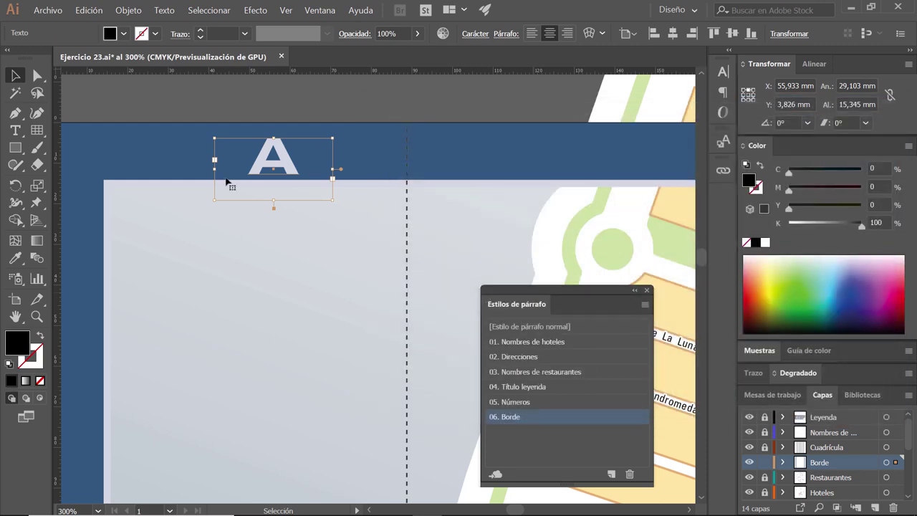
pyautogui.click(272, 194)
# - Shorten the A frame, place it in the first grid column, and copy it to the next
pyautogui.moveTo(271, 193); pyautogui.dragTo(259, 162)
pyautogui.scroll(-1, 263, 162)
pyautogui.scroll(-1, 262, 163)
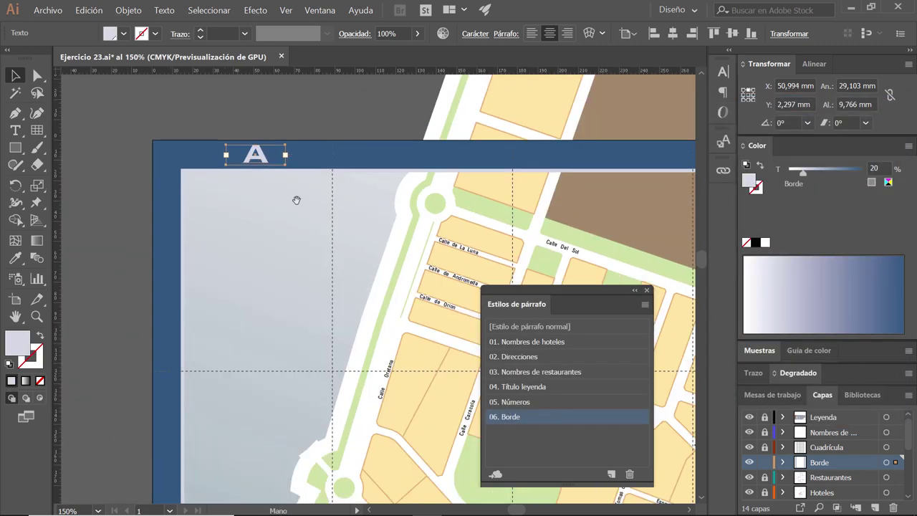
pyautogui.moveTo(297, 198); pyautogui.dragTo(254, 261)
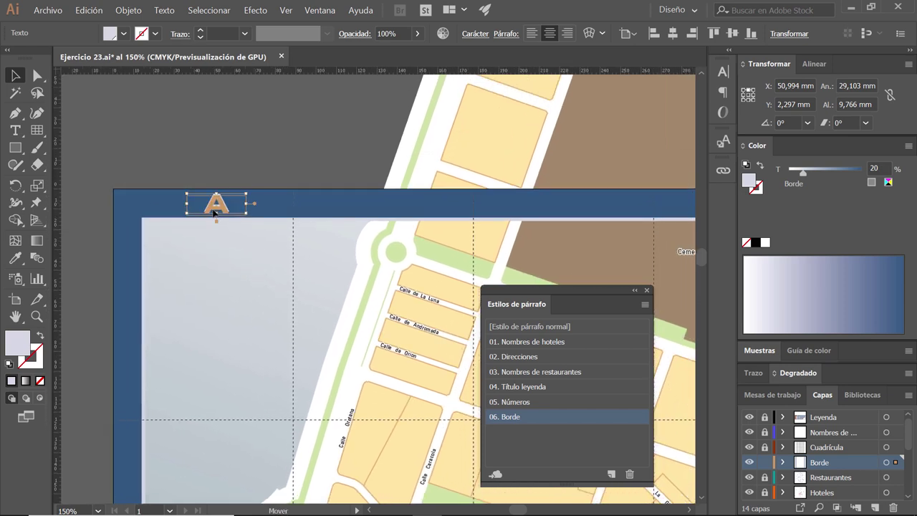
pyautogui.moveTo(223, 209); pyautogui.dragTo(222, 207)
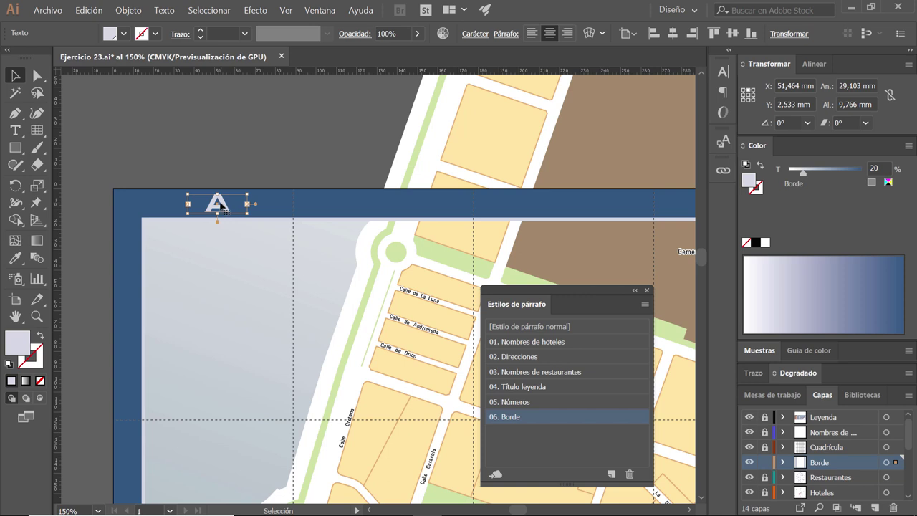
pyautogui.moveTo(224, 209)
pyautogui.mouseDown()
pyautogui.moveTo(391, 205)
pyautogui.moveTo(267, 229)
pyautogui.mouseUp()
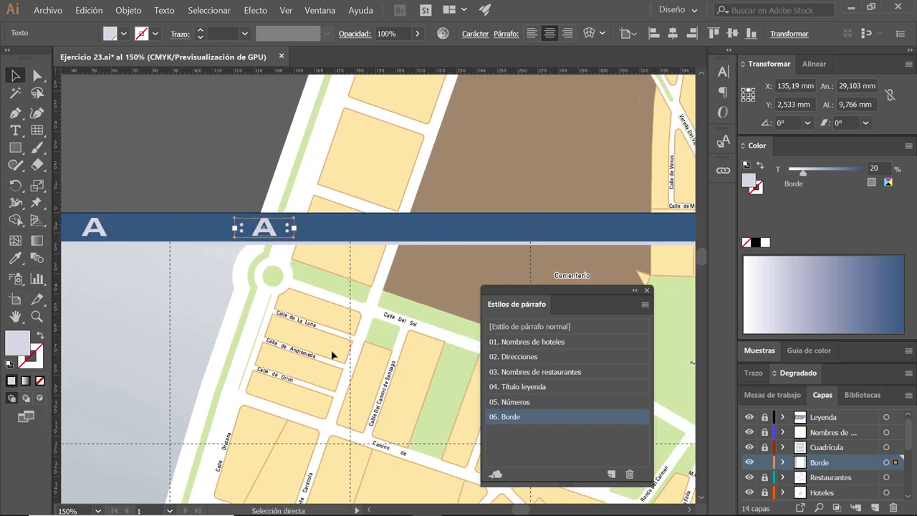
# - Repeat the copy with Ctrl+D across the remaining grid columns of the top border
pyautogui.hotkey('ctrl', 'd')
pyautogui.hotkey('ctrl', 'd')
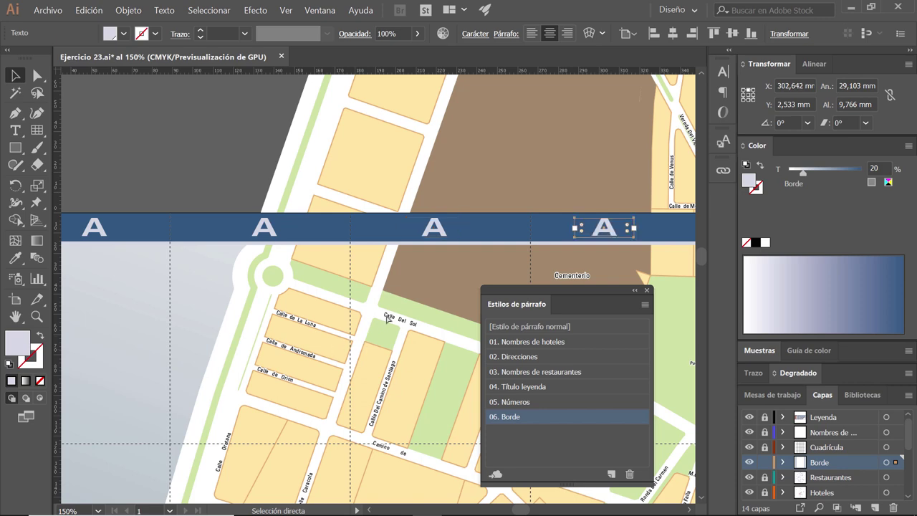
pyautogui.moveTo(472, 305); pyautogui.dragTo(247, 328)
pyautogui.hotkey('ctrl', 'd')
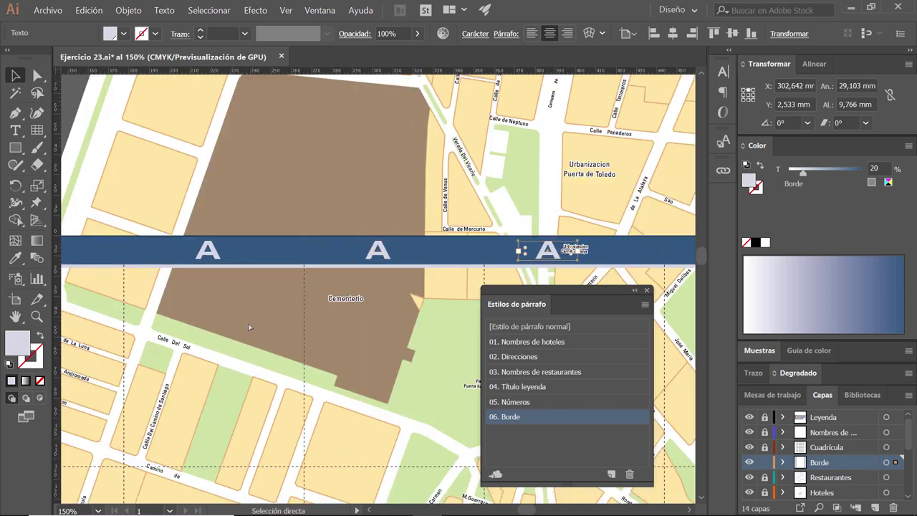
pyautogui.hotkey('ctrl', 'd')
pyautogui.moveTo(520, 282); pyautogui.dragTo(289, 228)
pyautogui.moveTo(496, 219); pyautogui.dragTo(244, 247)
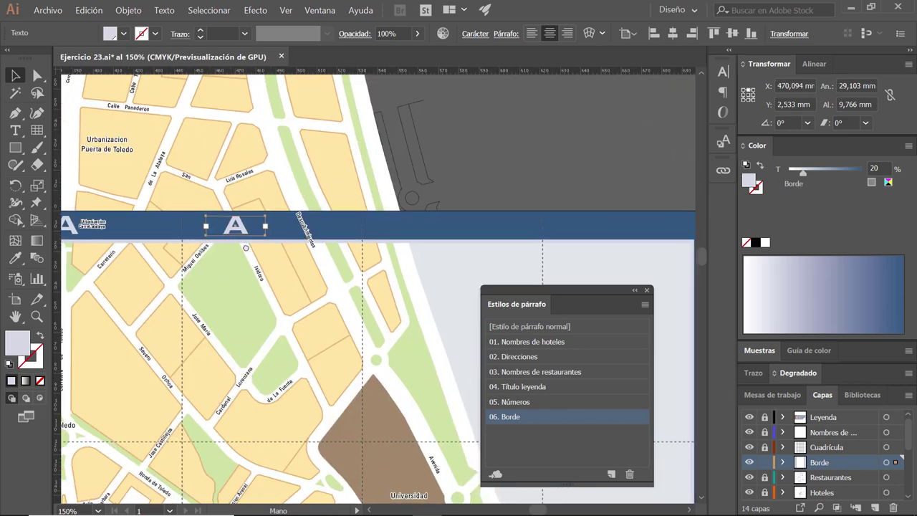
pyautogui.hotkey('ctrl', 'd')
pyautogui.hotkey('ctrl', 'd')
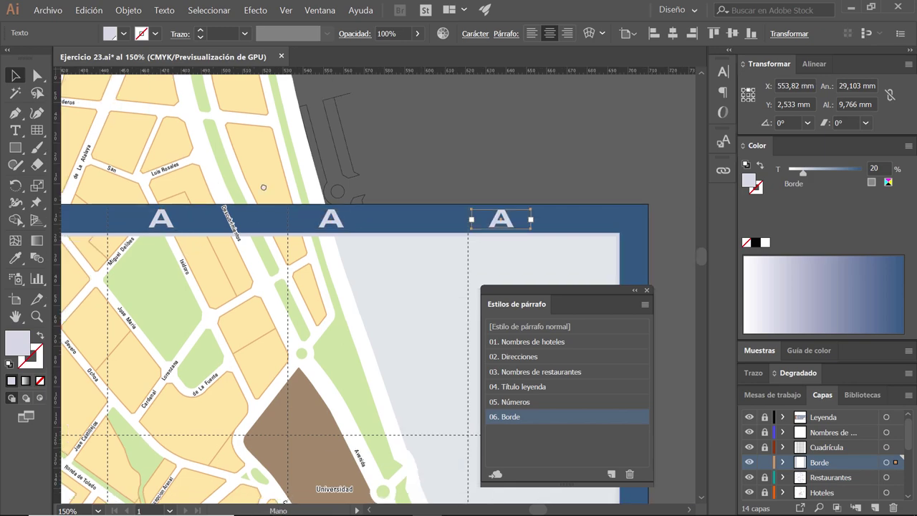
pyautogui.moveTo(305, 241); pyautogui.dragTo(649, 226)
pyautogui.moveTo(322, 225); pyautogui.dragTo(486, 244)
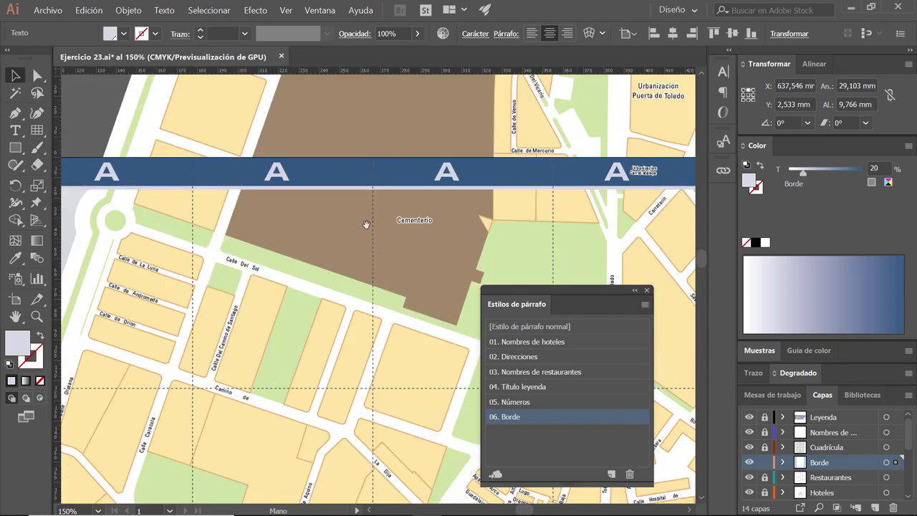
pyautogui.moveTo(286, 236); pyautogui.dragTo(487, 237)
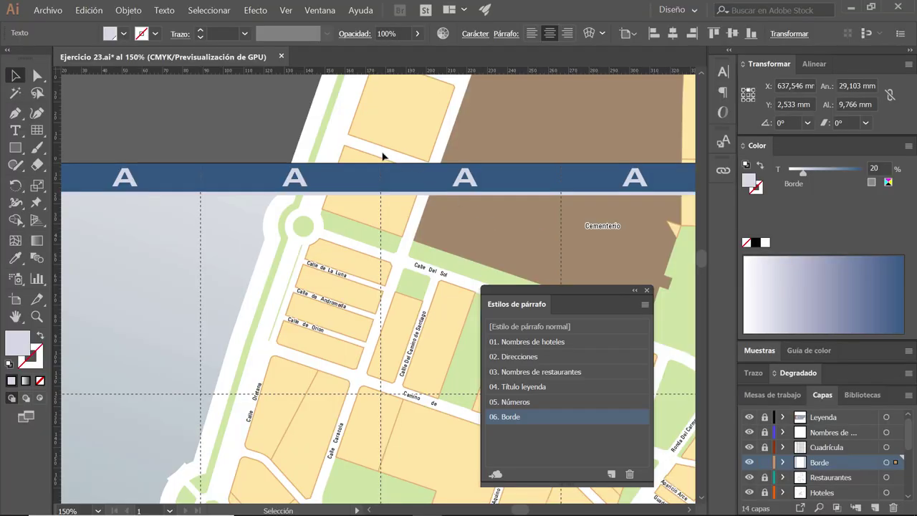
pyautogui.moveTo(286, 215); pyautogui.dragTo(439, 203)
# - Retype the second and third A copies as B and C
pyautogui.press('t')
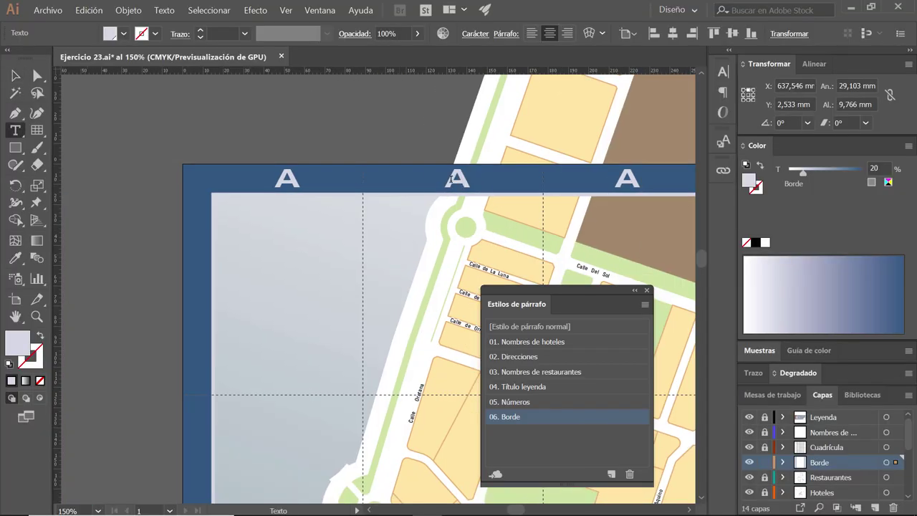
pyautogui.doubleClick(459, 179)
pyautogui.write('B')
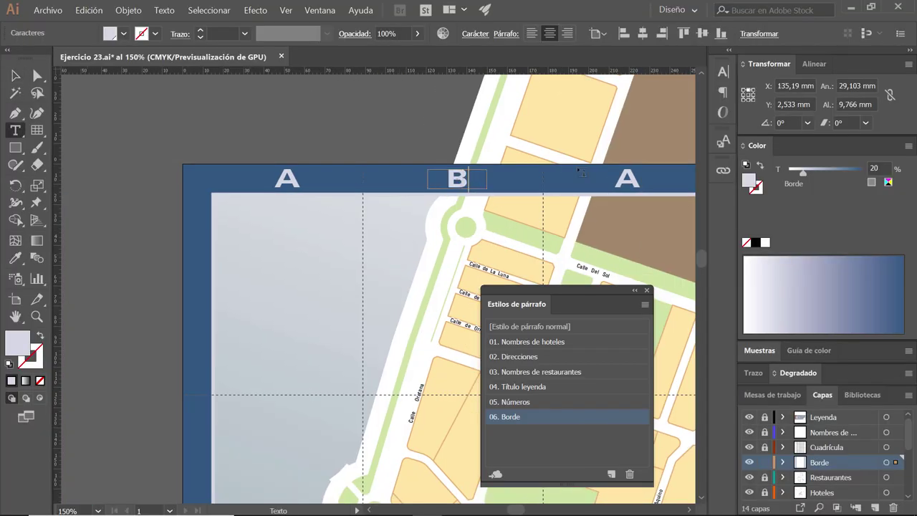
pyautogui.doubleClick(627, 179)
pyautogui.write('C')
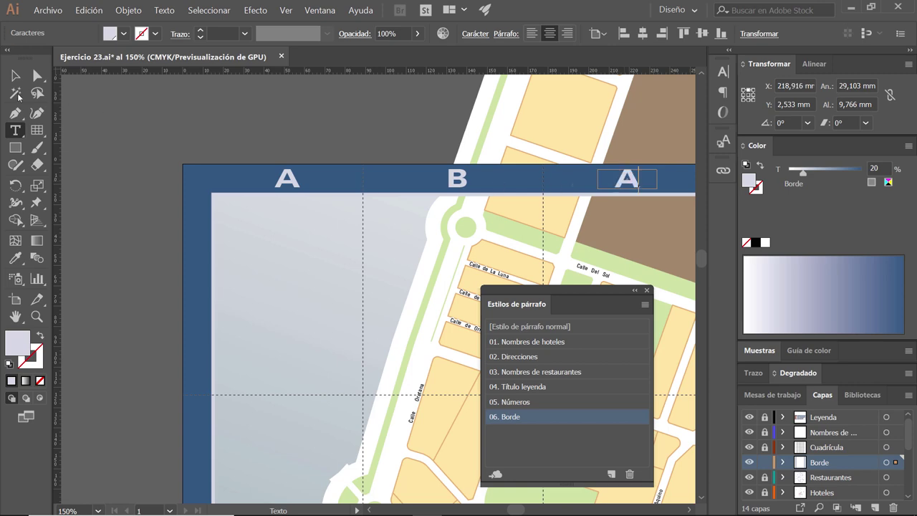
pyautogui.click(15, 75)
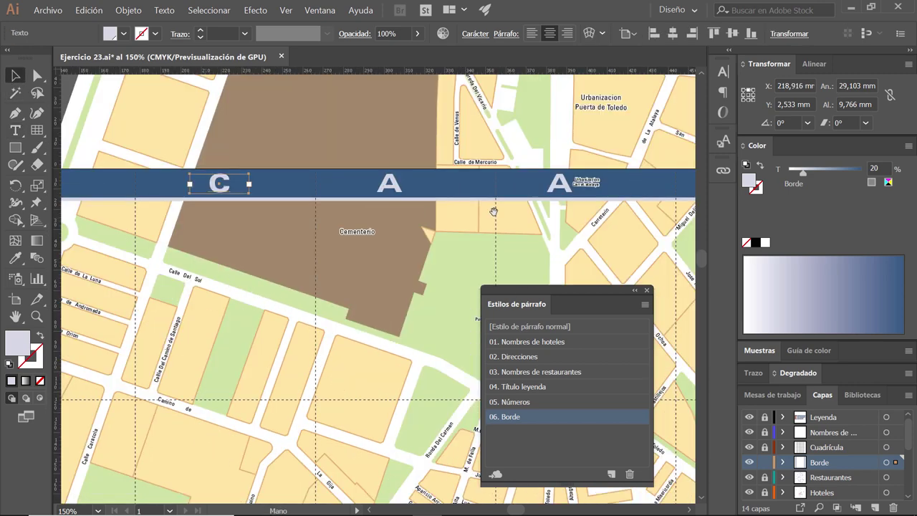
# - Retype the next three copies as D, E and F
pyautogui.moveTo(674, 211); pyautogui.dragTo(454, 217)
pyautogui.press('t')
pyautogui.doubleClick(290, 185)
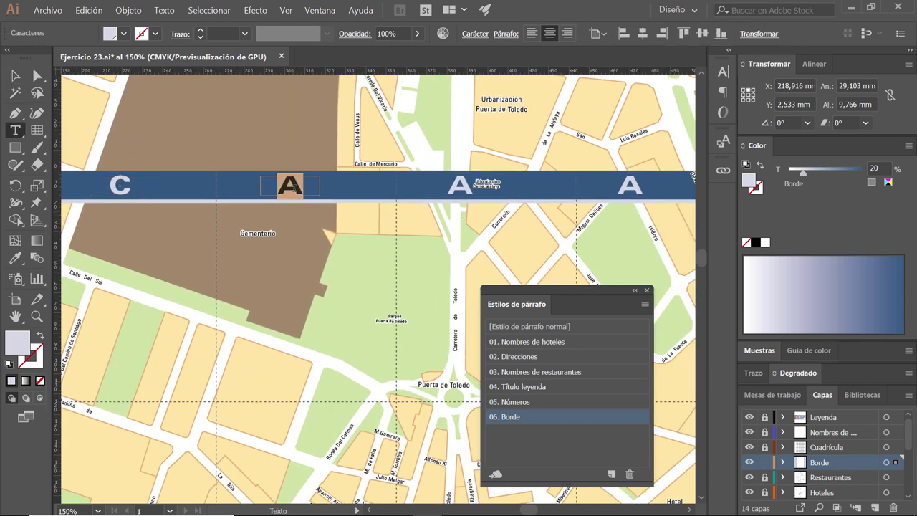
pyautogui.write('D')
pyautogui.doubleClick(466, 185)
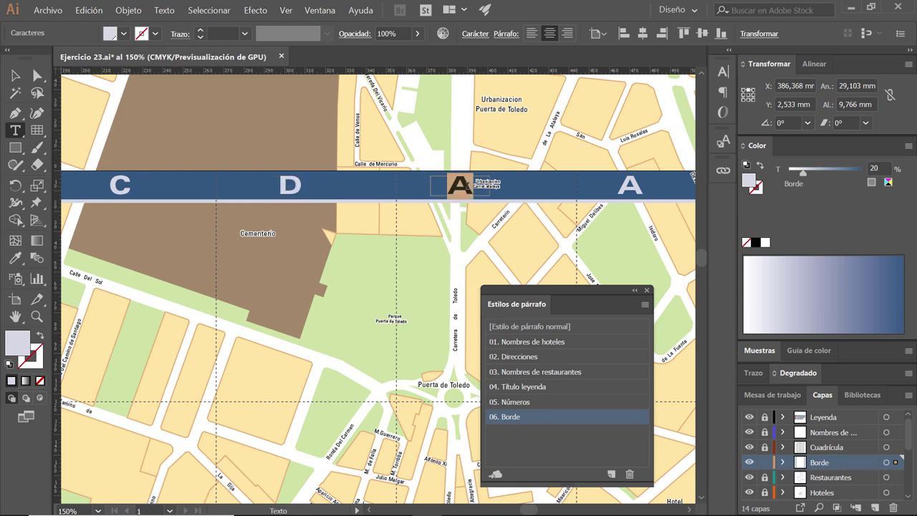
pyautogui.write('E')
pyautogui.doubleClick(630, 185)
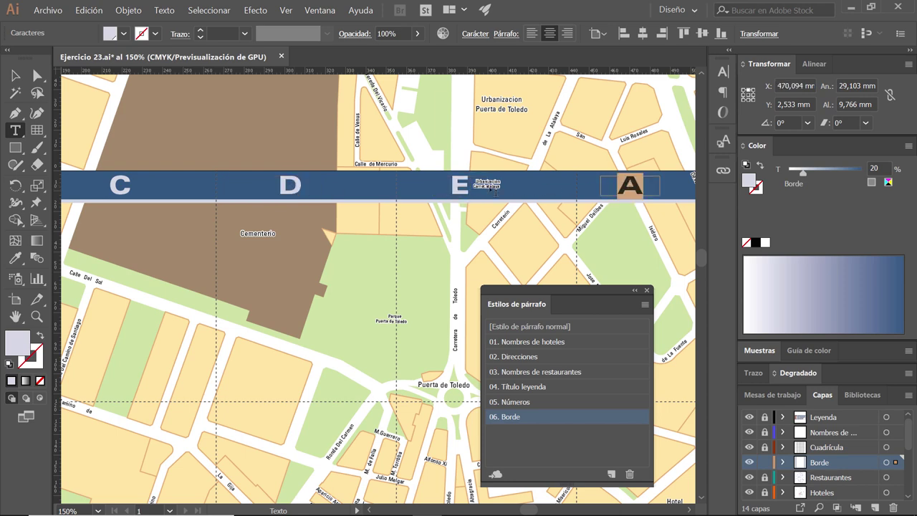
pyautogui.write('F')
pyautogui.press('Escape')
# - Retype the last two copies as G and H
pyautogui.moveTo(243, 166); pyautogui.dragTo(240, 167)
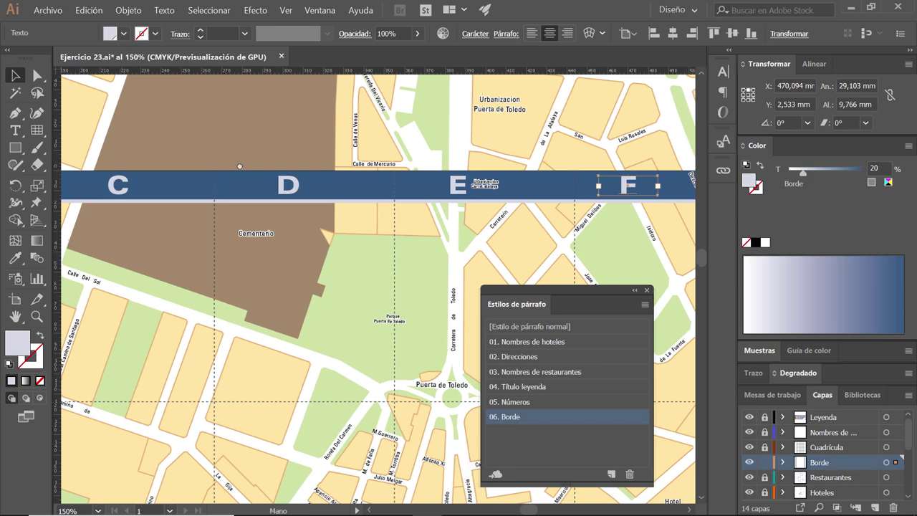
pyautogui.hscroll(5, 240, 166)
pyautogui.press('t')
pyautogui.doubleClick(394, 183)
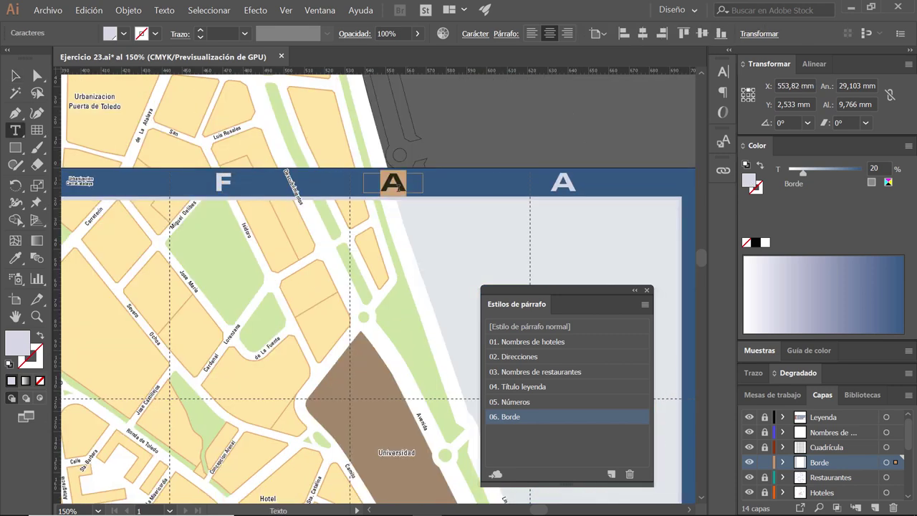
pyautogui.write('G')
pyautogui.doubleClick(564, 184)
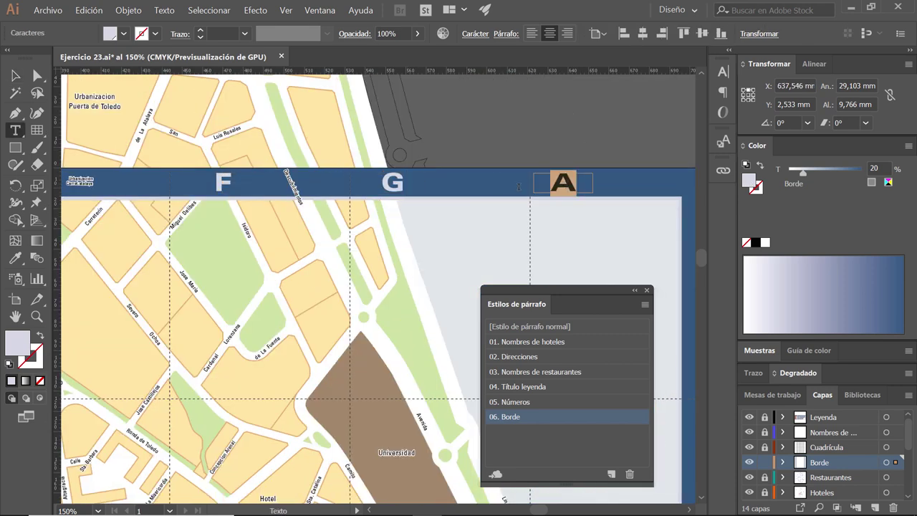
pyautogui.write('H')
pyautogui.click(16, 79)
# - Draw a short vertical line with default black stroke at the top border's left end
pyautogui.scroll(-1, 352, 288)
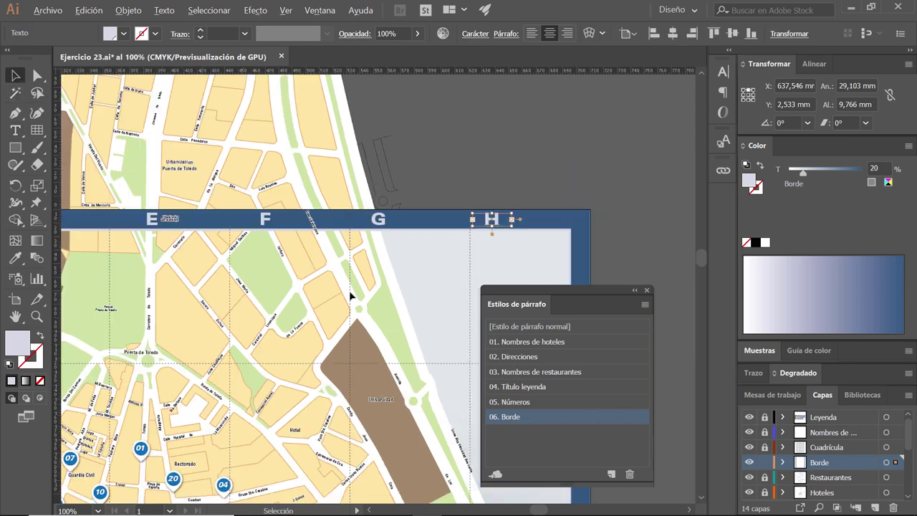
pyautogui.scroll(-1, 351, 288)
pyautogui.scroll(-3, 407, 265)
pyautogui.hscroll(-5, 407, 266)
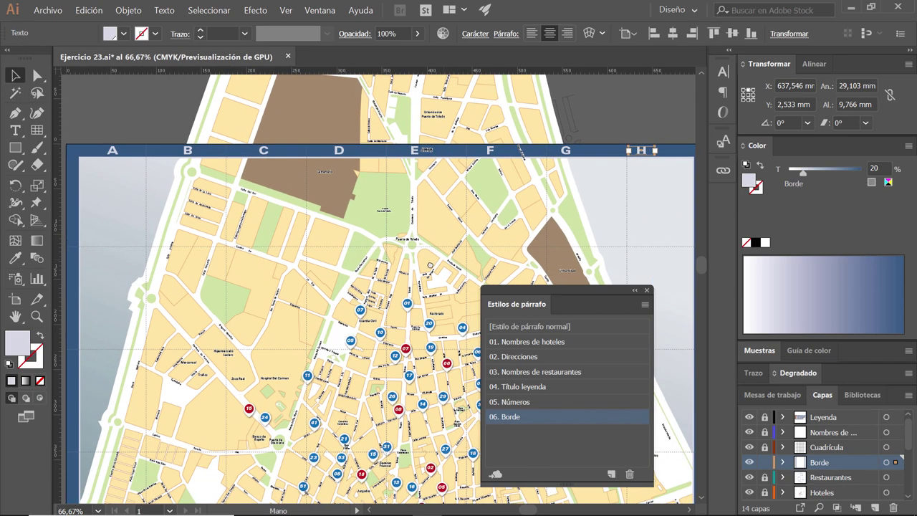
pyautogui.hscroll(-5, 434, 266)
pyautogui.hscroll(4, 434, 266)
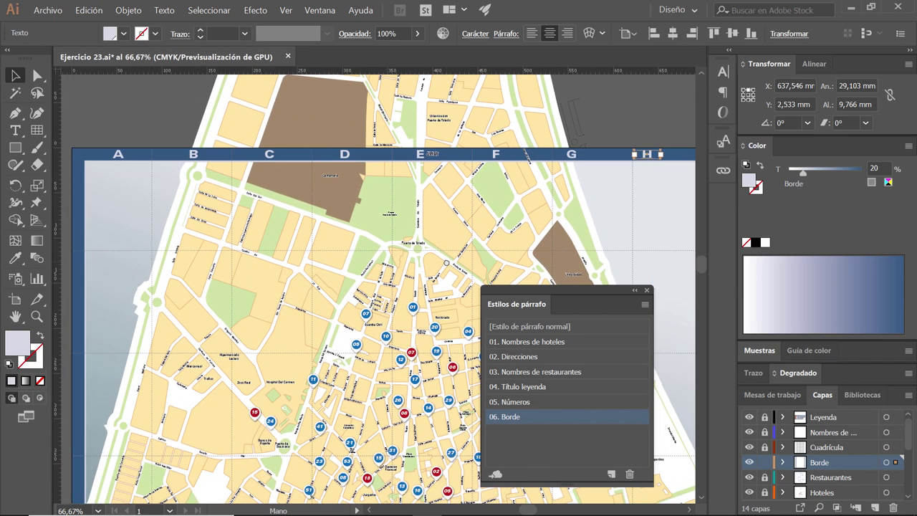
pyautogui.click(147, 124)
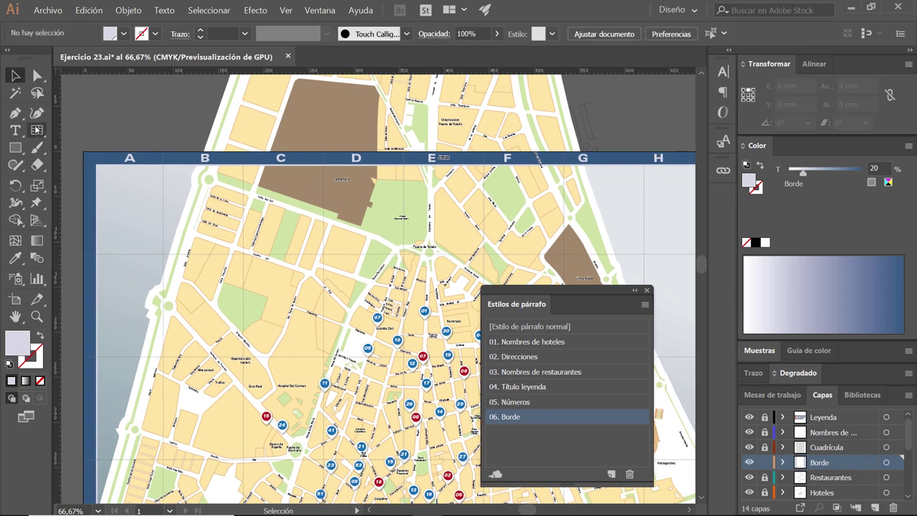
pyautogui.moveTo(38, 129); pyautogui.dragTo(98, 127)
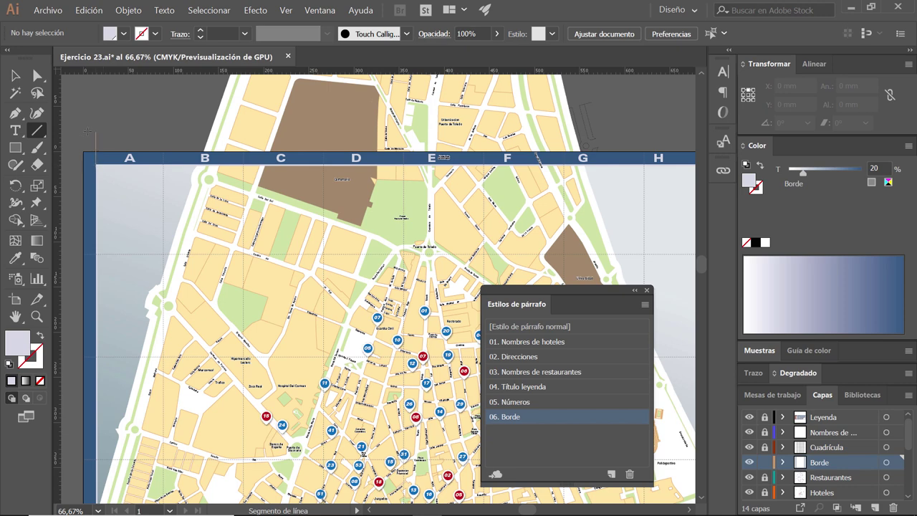
pyautogui.moveTo(95, 131); pyautogui.dragTo(95, 166)
pyautogui.press('d')
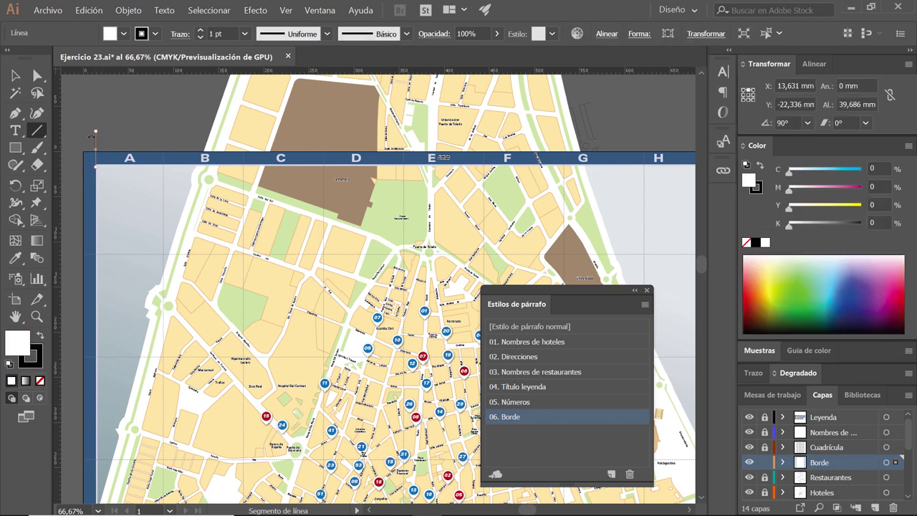
pyautogui.press('v')
# - Reposition the short line at the left end of the top border
pyautogui.click(91, 119)
pyautogui.scroll(1, 91, 143)
pyautogui.scroll(1, 93, 165)
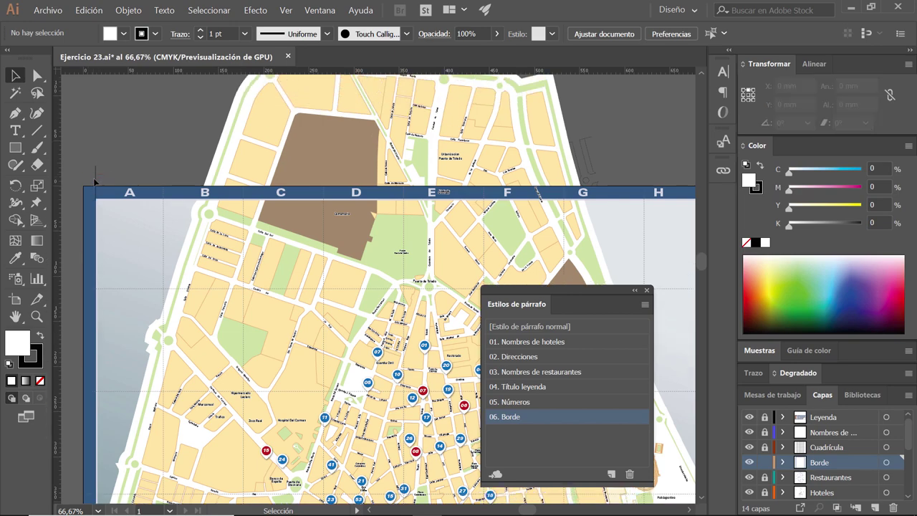
pyautogui.scroll(-1, 94, 181)
pyautogui.scroll(2, 94, 179)
pyautogui.press('super')
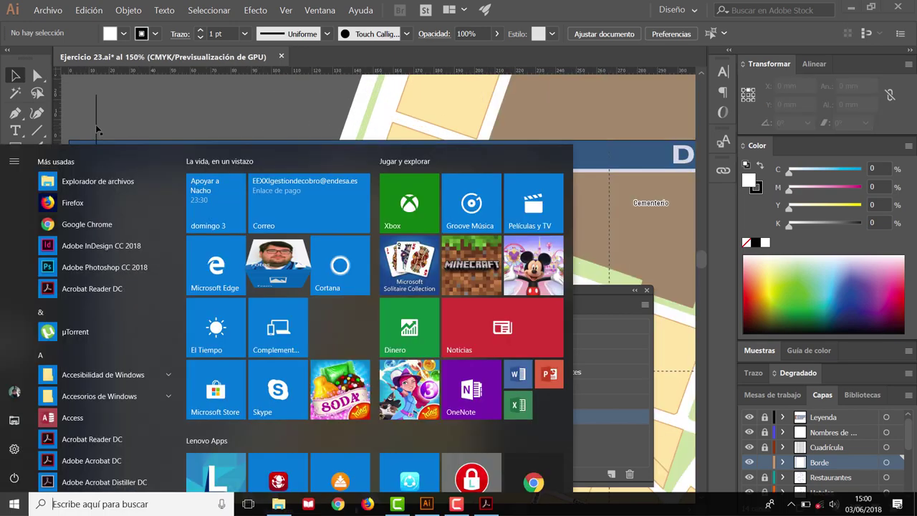
pyautogui.press('super')
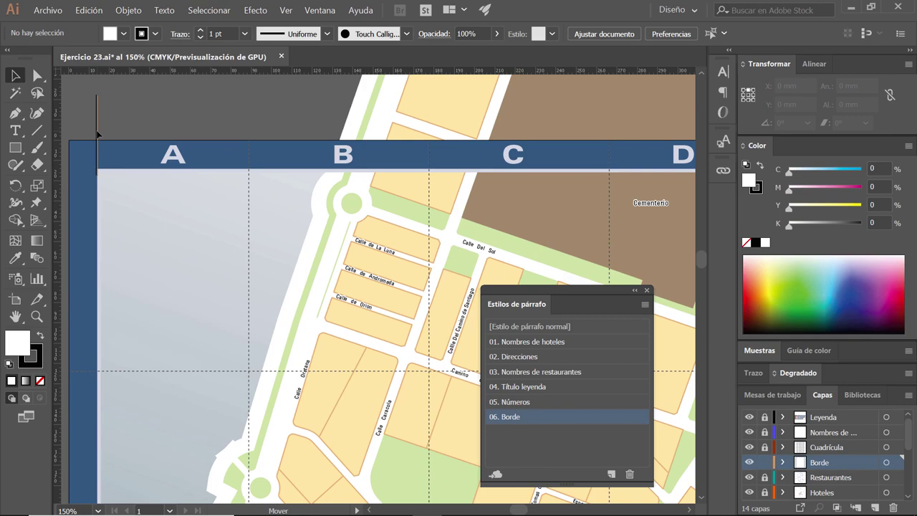
pyautogui.click(97, 134)
pyautogui.scroll(-1, 348, 207)
pyautogui.scroll(-1, 348, 206)
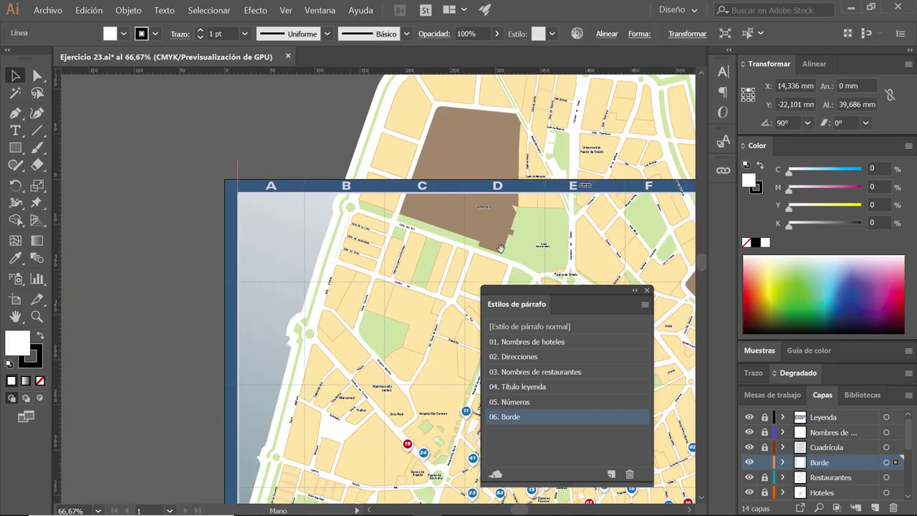
pyautogui.moveTo(500, 248)
pyautogui.mouseDown()
pyautogui.moveTo(351, 233)
pyautogui.moveTo(369, 235)
pyautogui.mouseUp()
pyautogui.scroll(-1, 351, 232)
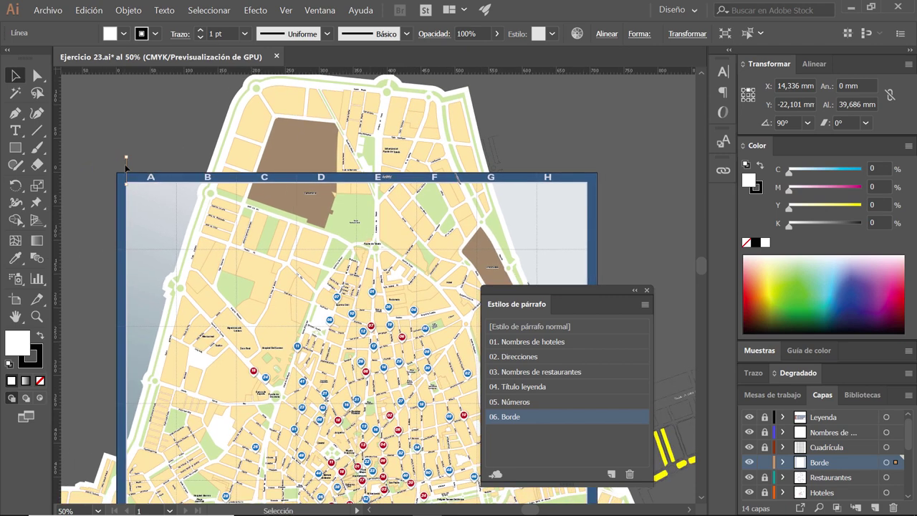
pyautogui.moveTo(126, 167); pyautogui.dragTo(503, 161)
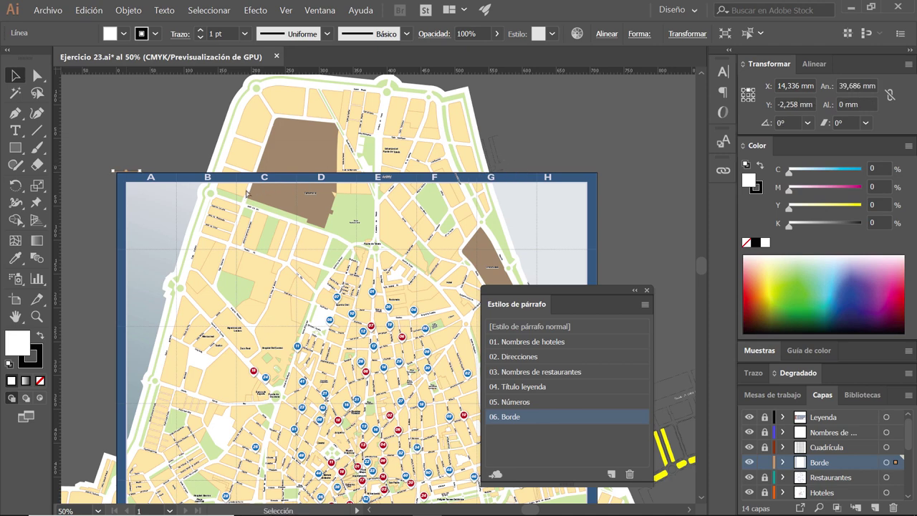
pyautogui.click(134, 164)
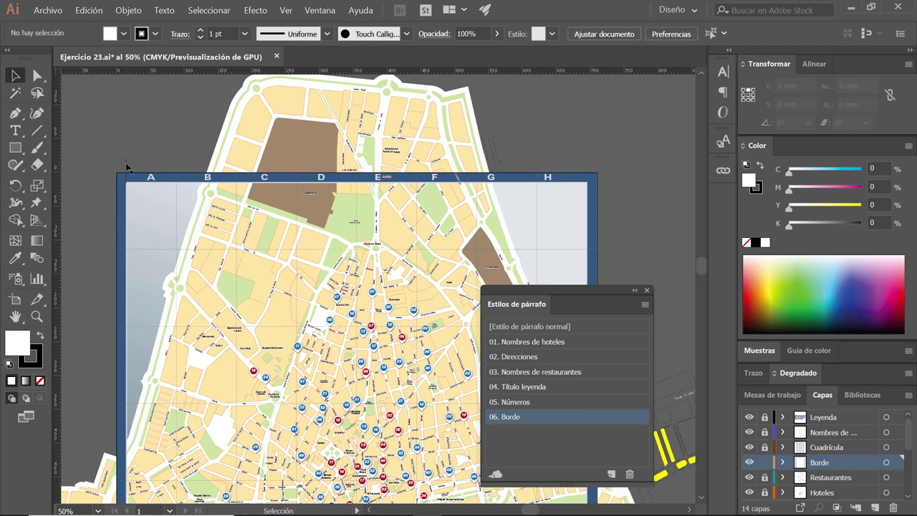
# - Copy the line to the border's right end and select both lines with letters A–D
pyautogui.moveTo(126, 166); pyautogui.dragTo(586, 168)
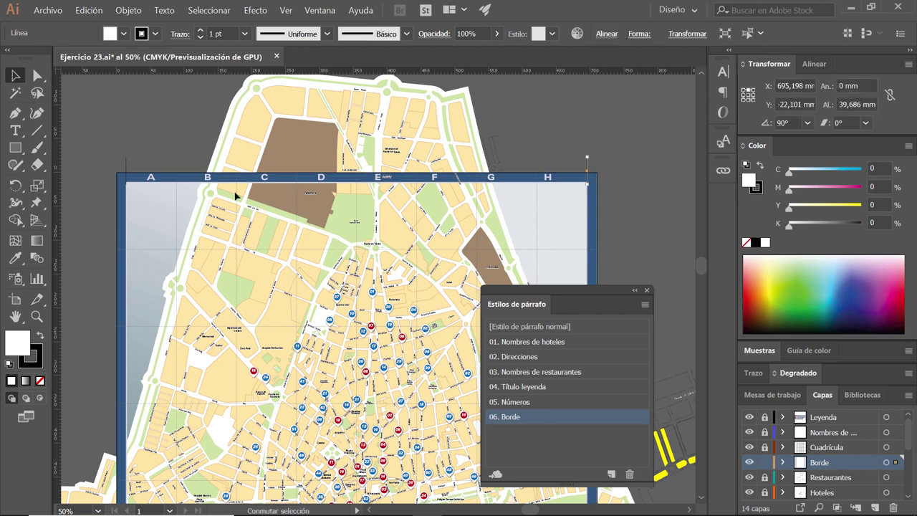
pyautogui.keyDown('shift'); pyautogui.click(126, 166); pyautogui.keyUp('shift')
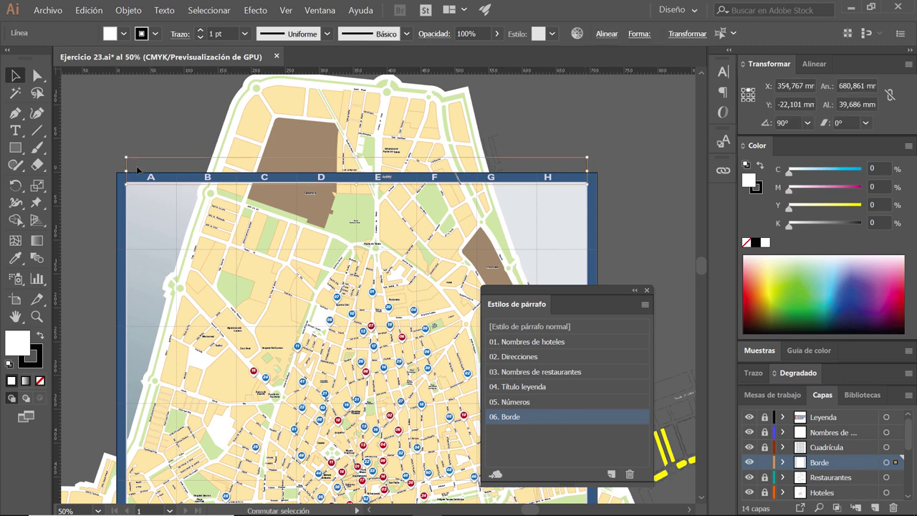
pyautogui.keyDown('shift'); pyautogui.click(152, 180); pyautogui.keyUp('shift')
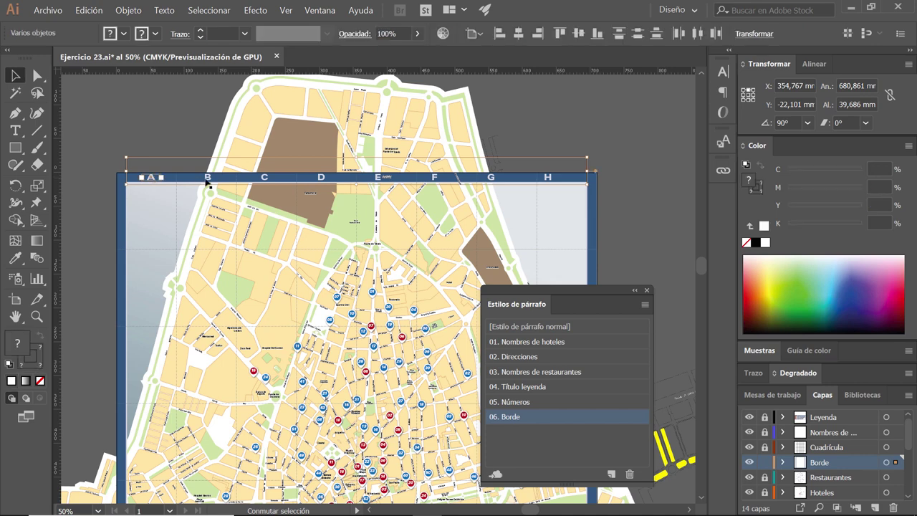
pyautogui.keyDown('shift'); pyautogui.click(207, 179); pyautogui.keyUp('shift')
pyautogui.keyDown('shift'); pyautogui.click(267, 179); pyautogui.keyUp('shift')
pyautogui.keyDown('shift'); pyautogui.click(322, 179); pyautogui.keyUp('shift')
# - Add letters E–H to the selection, keeping Align To set to Artboard
pyautogui.keyDown('shift'); pyautogui.click(382, 180); pyautogui.keyUp('shift')
pyautogui.keyDown('shift'); pyautogui.click(435, 179); pyautogui.keyUp('shift')
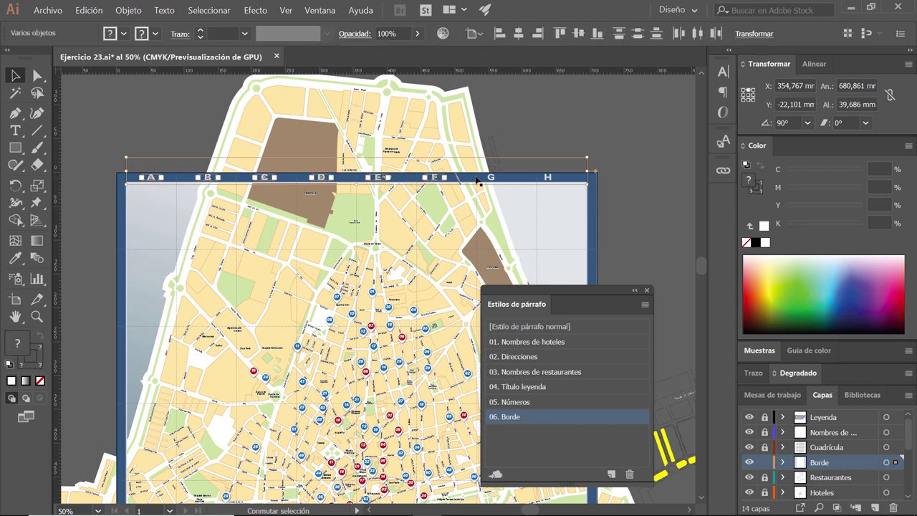
pyautogui.keyDown('shift'); pyautogui.click(490, 179); pyautogui.keyUp('shift')
pyautogui.keyDown('shift'); pyautogui.click(549, 180); pyautogui.keyUp('shift')
pyautogui.click(484, 36)
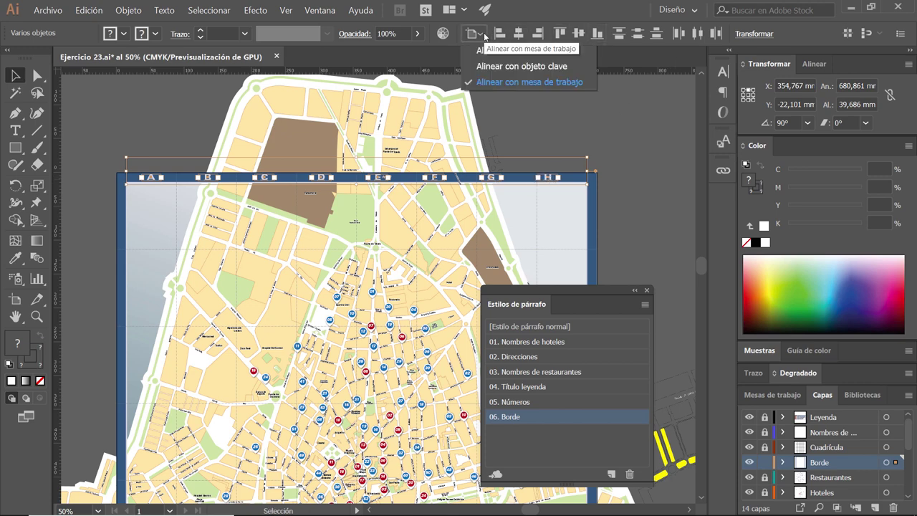
pyautogui.click(484, 37)
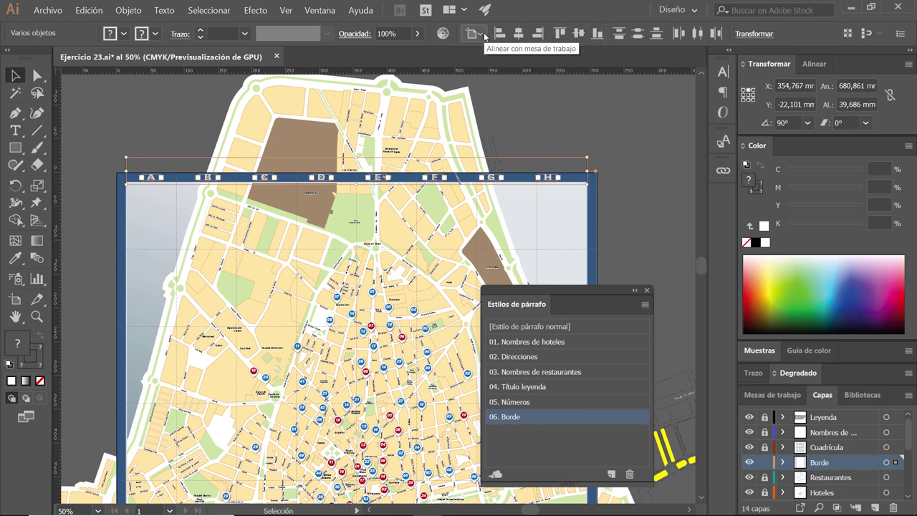
# - Show the Align panel with options and distribute horizontal space among the selection
pyautogui.click(336, 13)
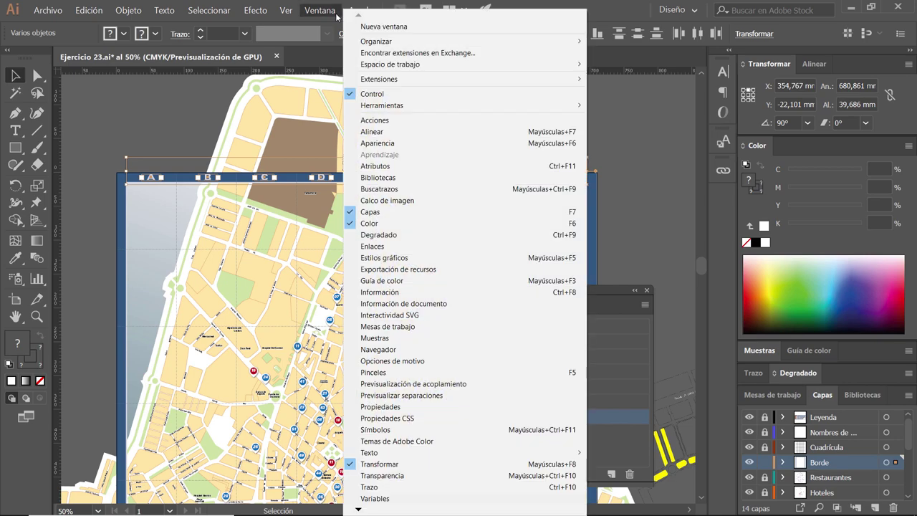
pyautogui.click(424, 134)
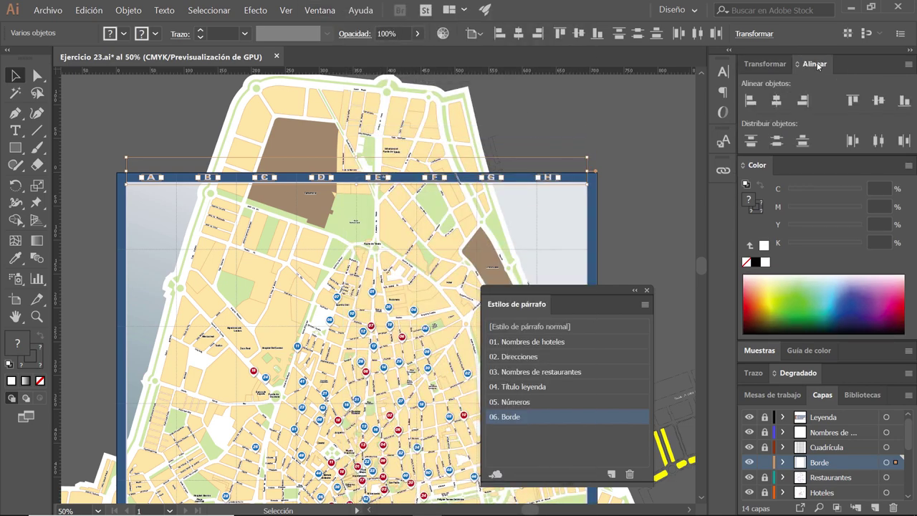
pyautogui.click(908, 64)
pyautogui.click(902, 69)
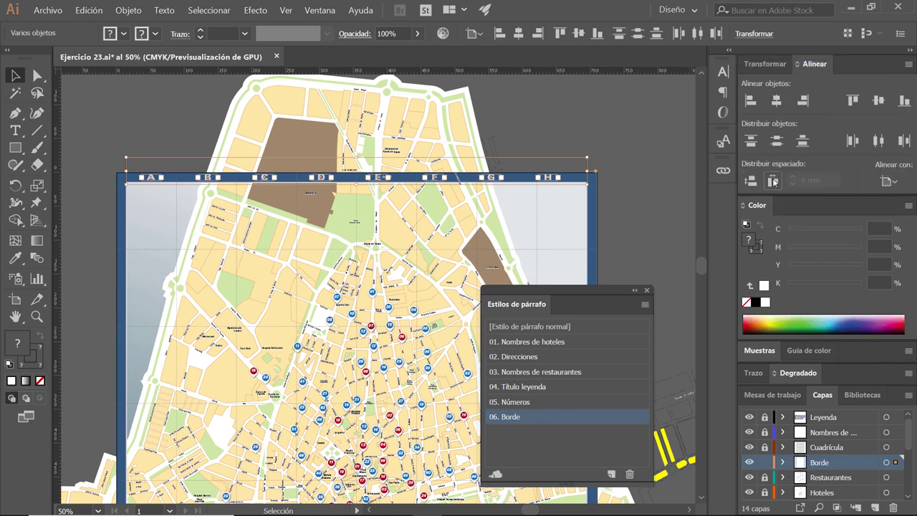
pyautogui.click(773, 181)
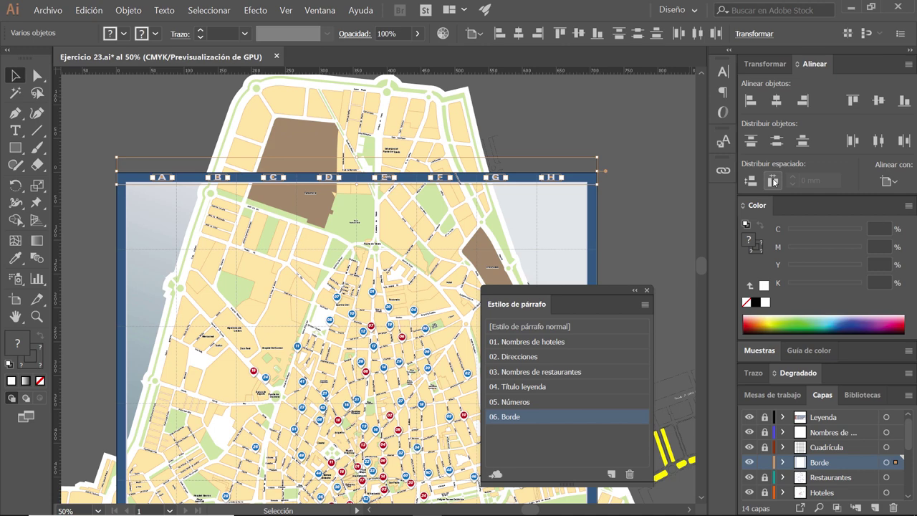
pyautogui.click(773, 181)
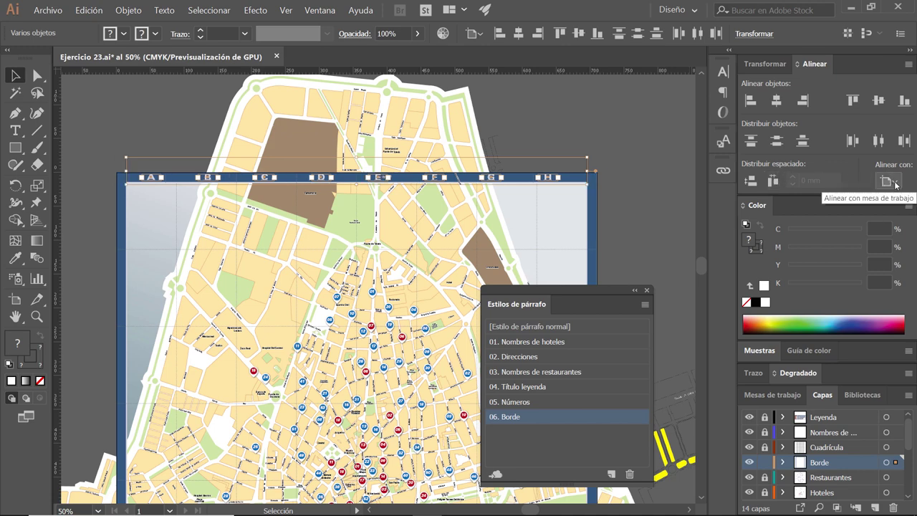
# - Distribute horizontal space relative to the selection, then relative to the artboard
pyautogui.click(892, 185)
pyautogui.click(881, 199)
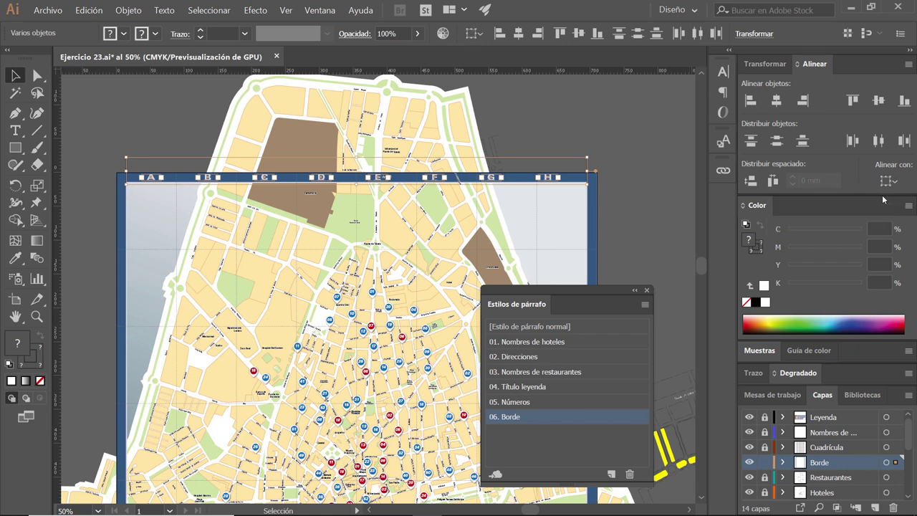
pyautogui.click(773, 181)
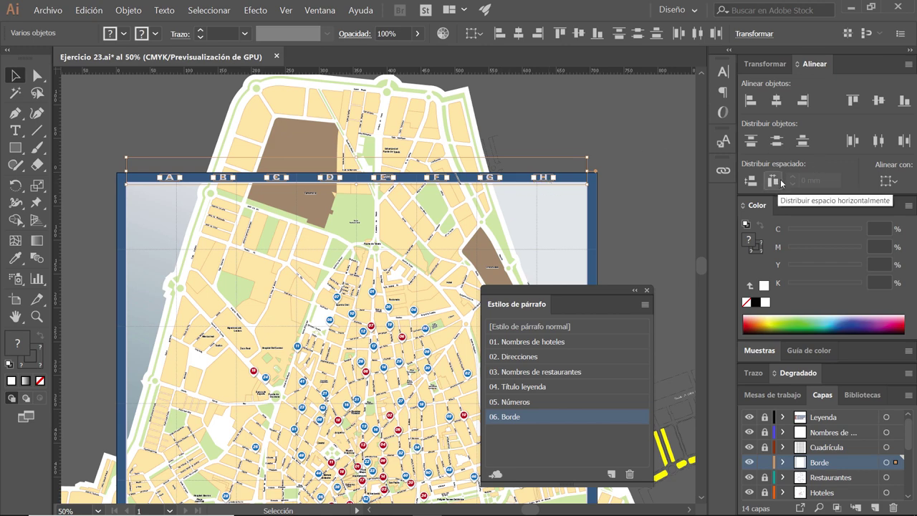
pyautogui.click(889, 185)
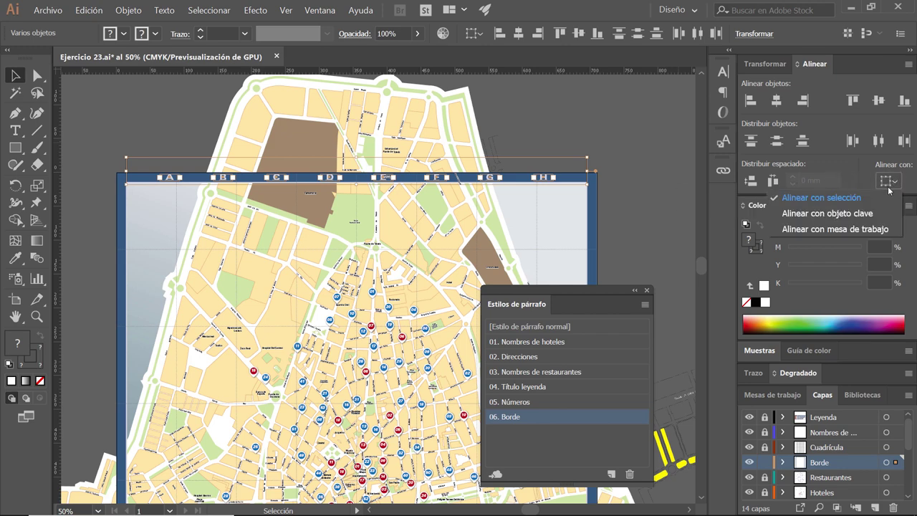
pyautogui.click(834, 229)
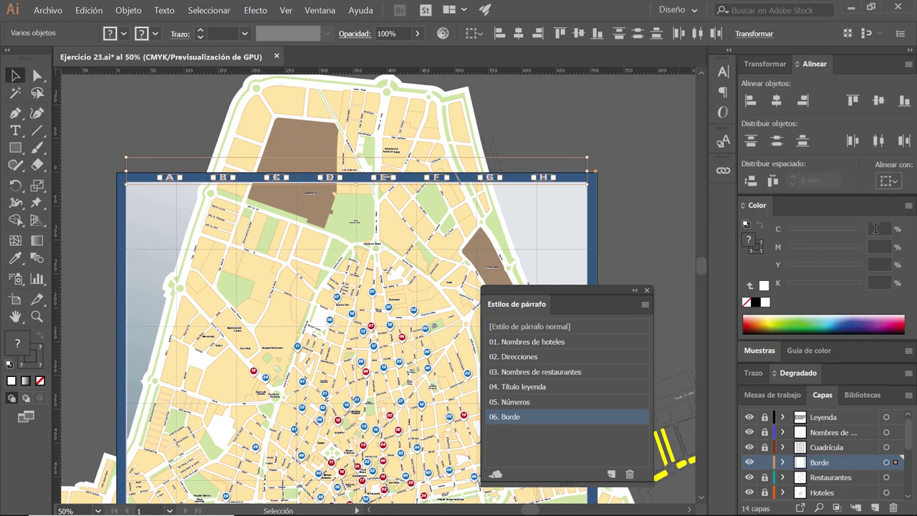
pyautogui.click(773, 181)
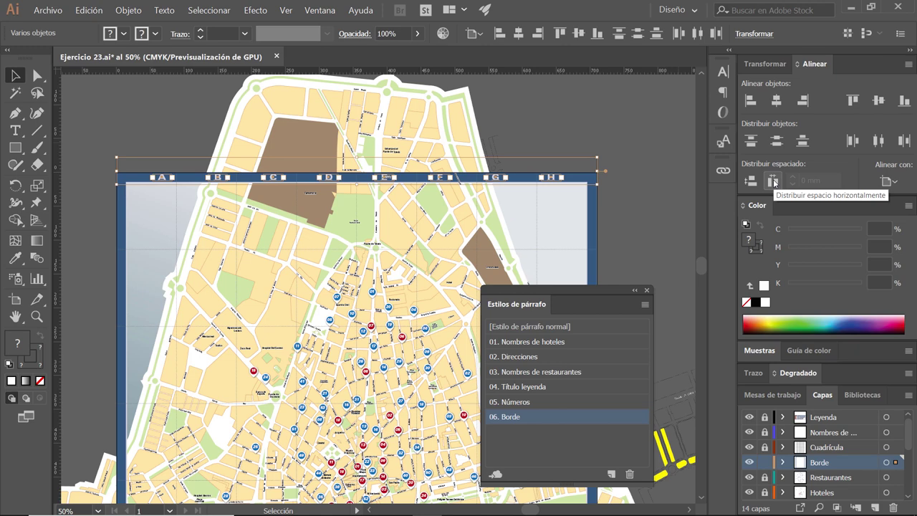
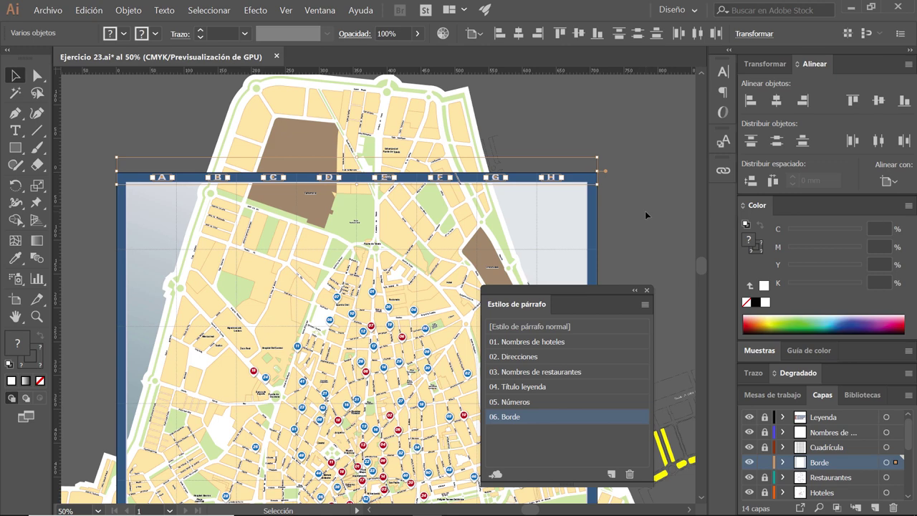
# - Draw a straight line across the width of column A along the top border
pyautogui.click(645, 210)
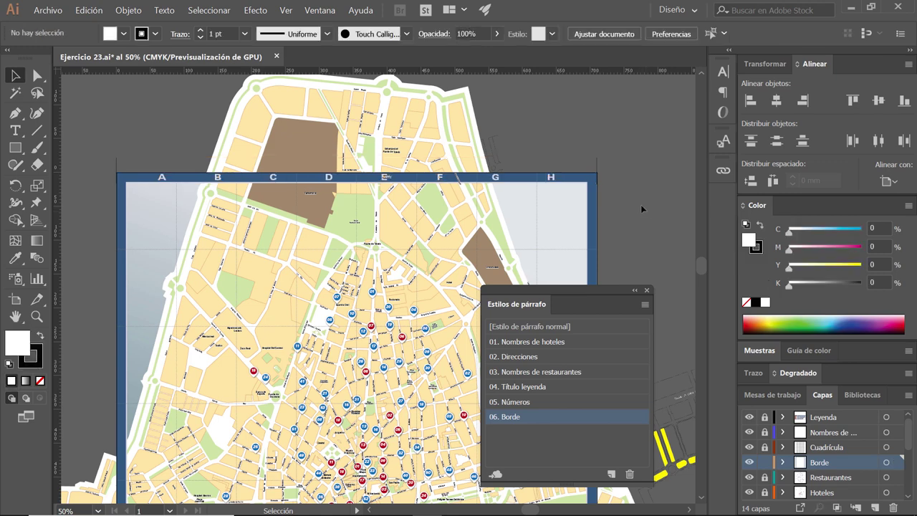
pyautogui.click(597, 165)
pyautogui.click(84, 171)
pyautogui.scroll(1, 163, 210)
pyautogui.scroll(1, 162, 210)
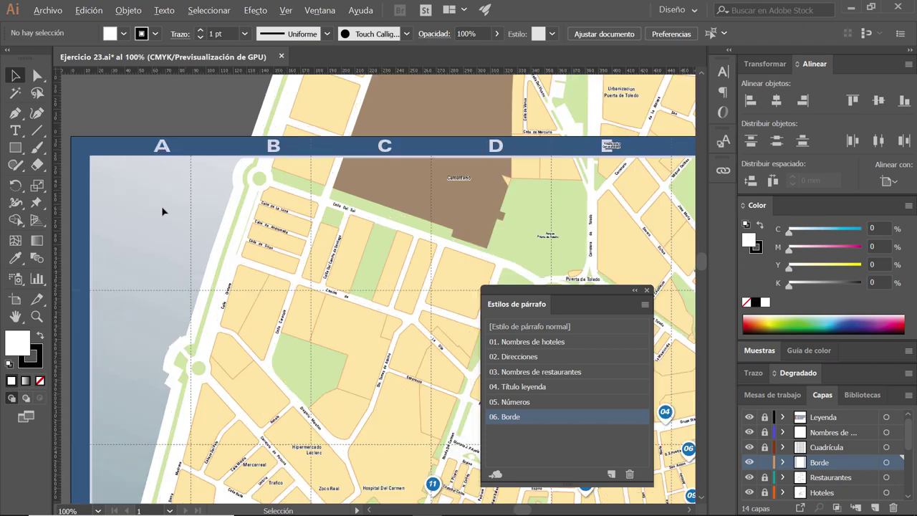
pyautogui.moveTo(174, 194); pyautogui.dragTo(224, 201)
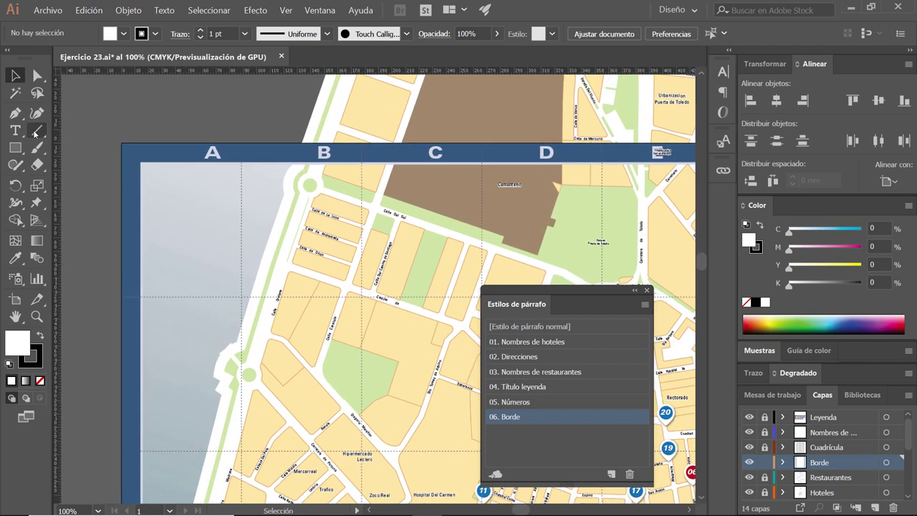
pyautogui.click(34, 132)
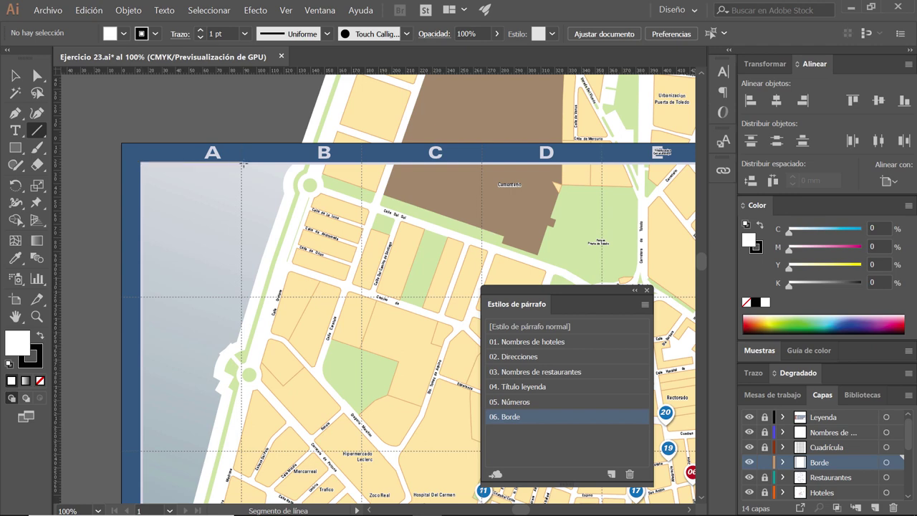
pyautogui.moveTo(241, 163); pyautogui.dragTo(242, 163)
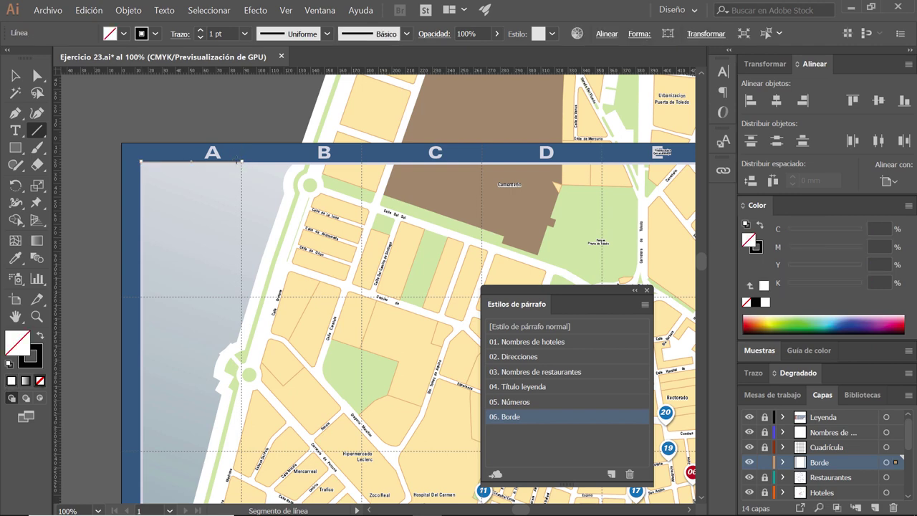
# - Increase the new line's stroke weight to 4 pt
pyautogui.click(10, 380)
pyautogui.click(201, 30)
pyautogui.click(200, 30)
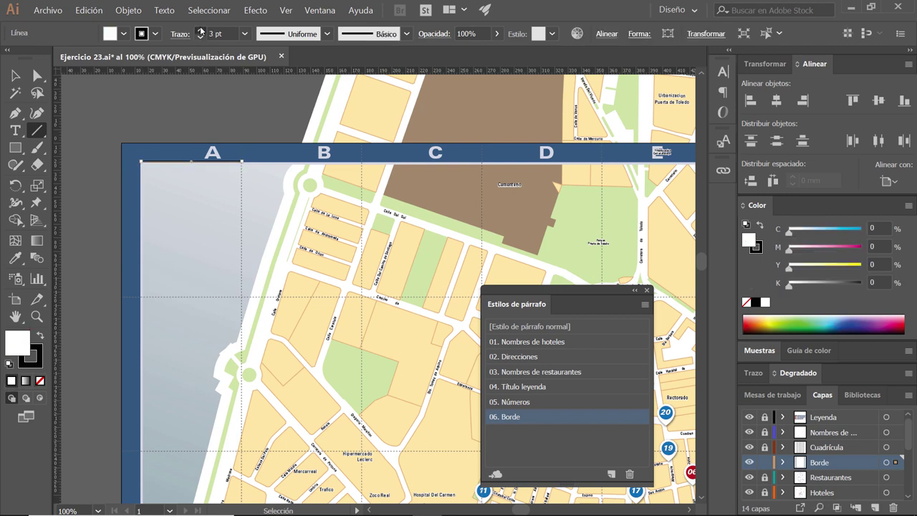
pyautogui.click(201, 30)
# - Centre the A label horizontally on the new line
pyautogui.press('v')
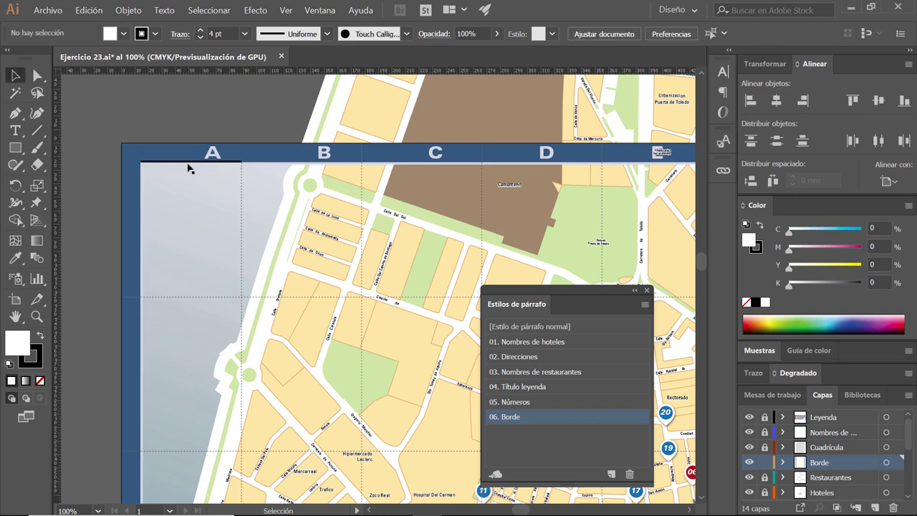
pyautogui.click(189, 164)
pyautogui.keyDown('shift'); pyautogui.click(211, 153); pyautogui.keyUp('shift')
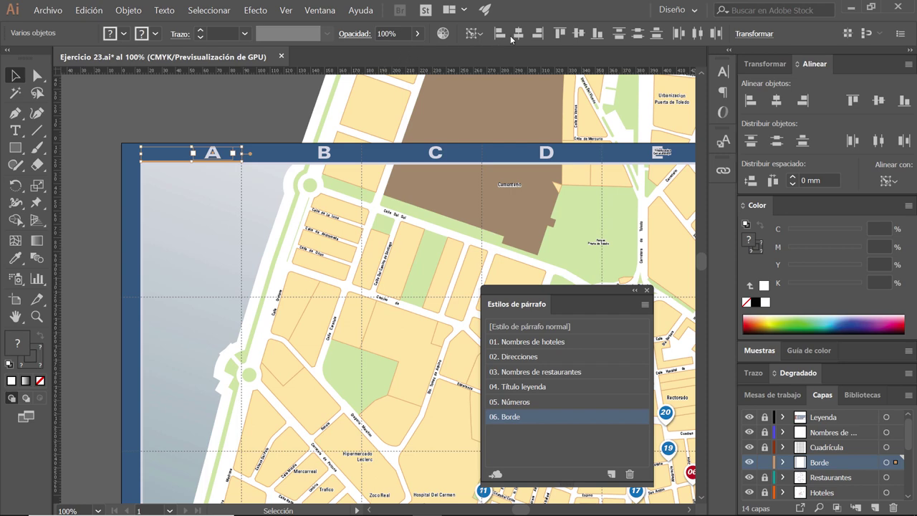
pyautogui.click(518, 33)
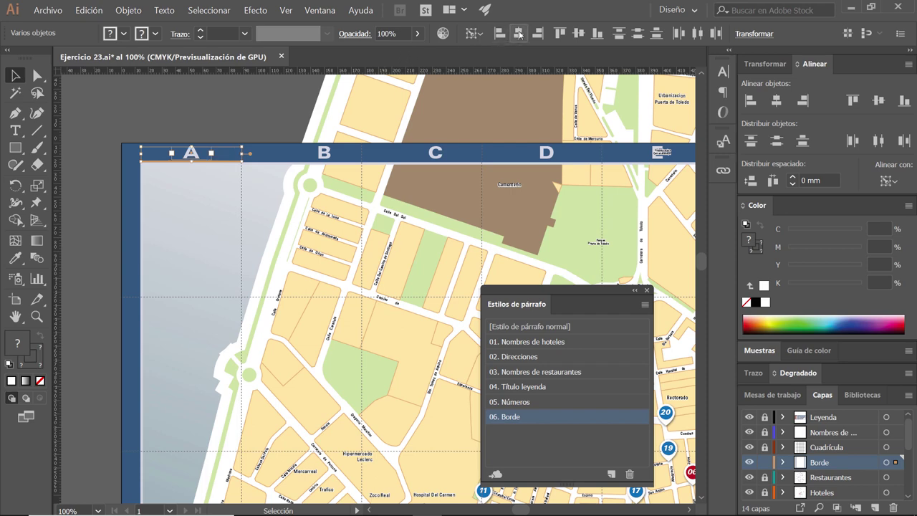
pyautogui.click(239, 125)
# - Centre the H label over its column line, using the line as key object
pyautogui.scroll(-1, 239, 175)
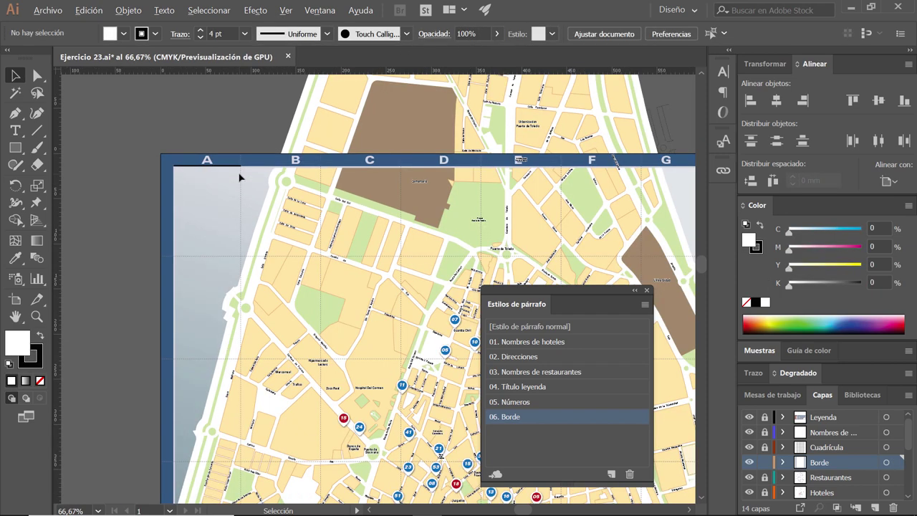
pyautogui.scroll(-1, 240, 177)
pyautogui.moveTo(240, 177); pyautogui.dragTo(184, 188)
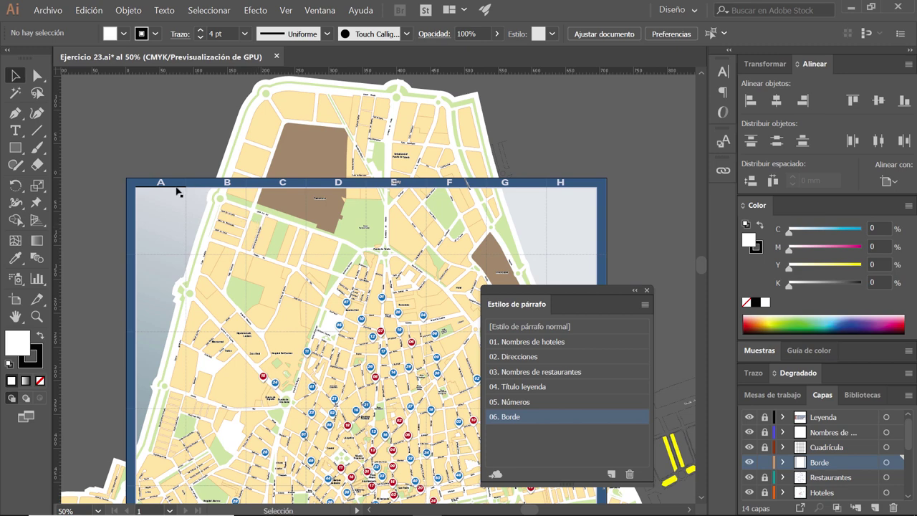
pyautogui.moveTo(586, 195); pyautogui.dragTo(549, 180)
pyautogui.click(582, 186)
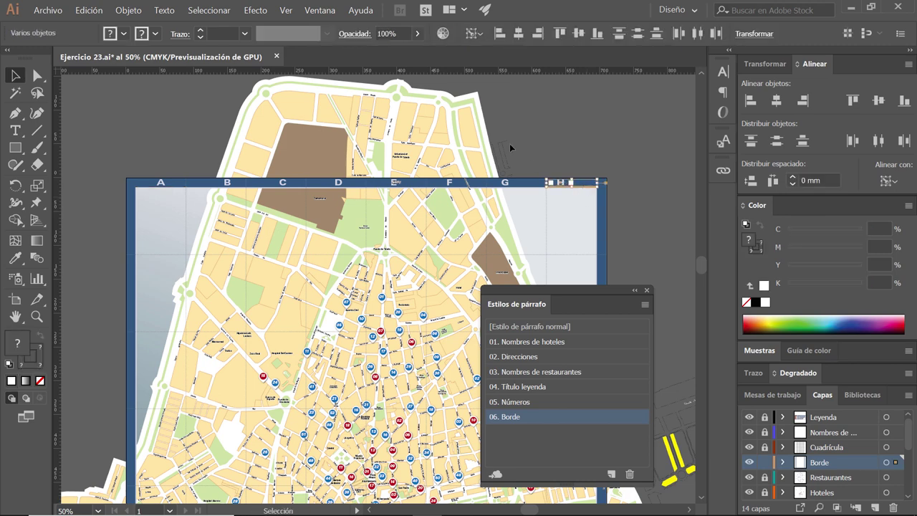
pyautogui.click(519, 33)
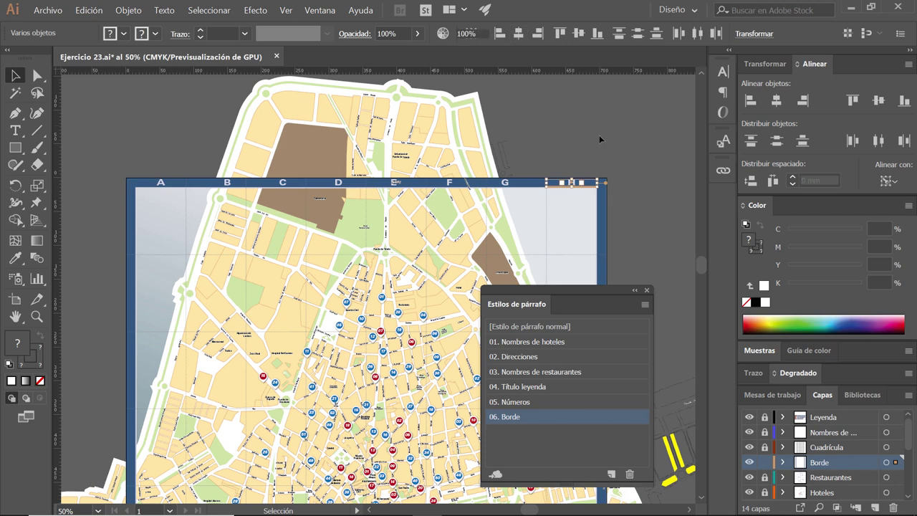
pyautogui.click(587, 188)
# - Select the header letters H through A together
pyautogui.click(585, 191)
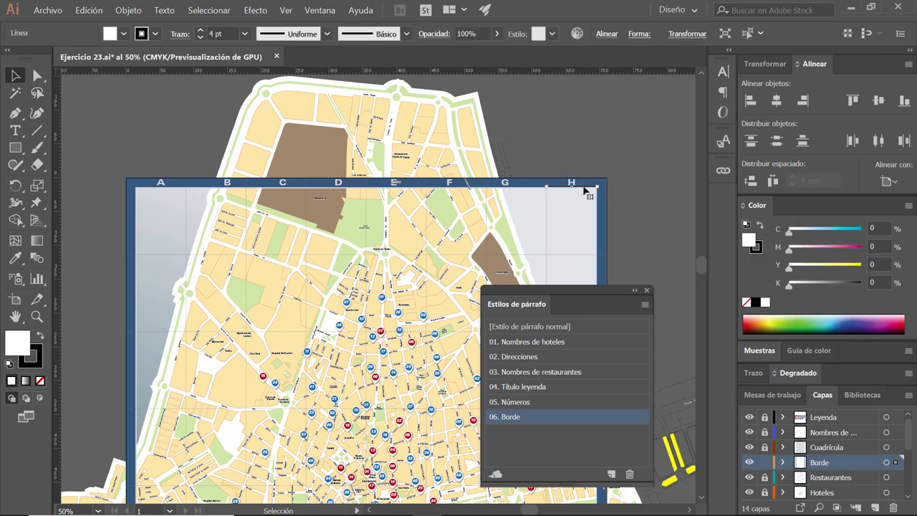
pyautogui.click(577, 186)
pyautogui.click(571, 186)
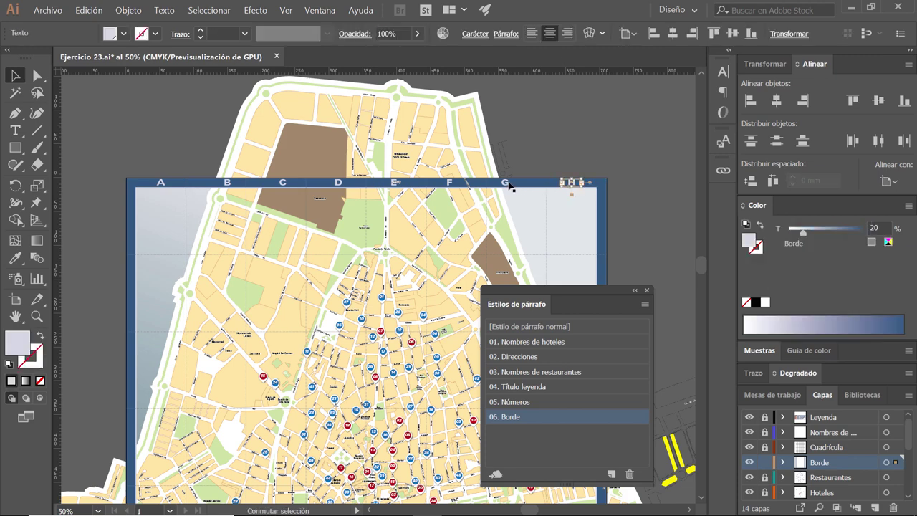
pyautogui.keyDown('shift'); pyautogui.click(510, 186); pyautogui.keyUp('shift')
pyautogui.keyDown('shift'); pyautogui.click(449, 184); pyautogui.keyUp('shift')
pyautogui.keyDown('shift'); pyautogui.click(394, 183); pyautogui.keyUp('shift')
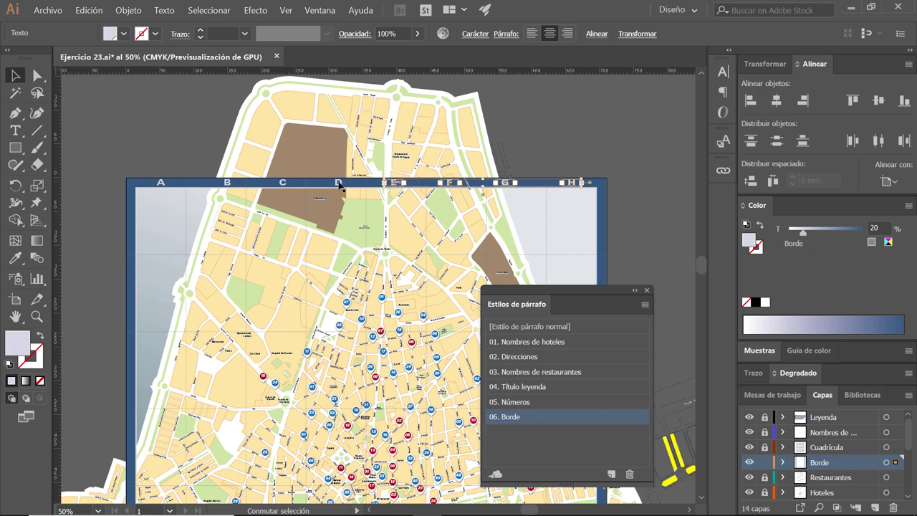
pyautogui.keyDown('shift'); pyautogui.click(339, 183); pyautogui.keyUp('shift')
pyautogui.keyDown('shift'); pyautogui.click(285, 183); pyautogui.keyUp('shift')
pyautogui.keyDown('shift'); pyautogui.click(227, 186); pyautogui.keyUp('shift')
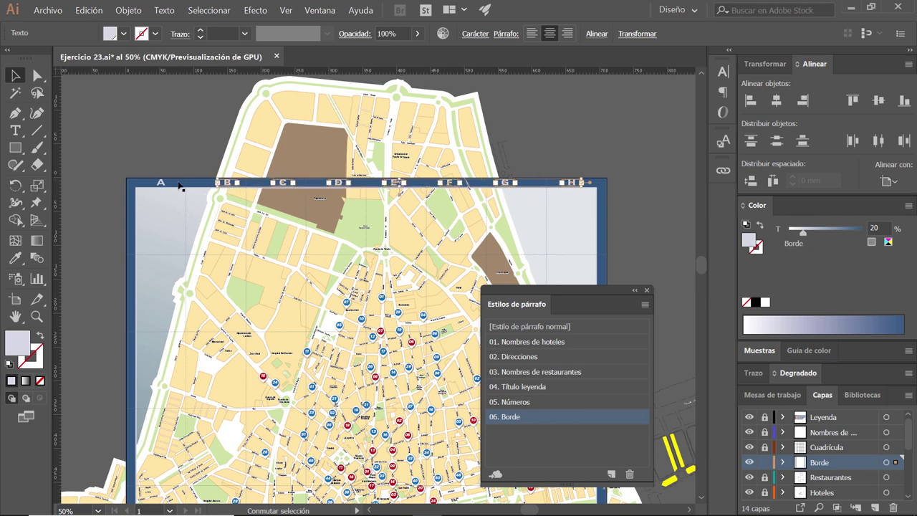
pyautogui.keyDown('shift'); pyautogui.click(160, 183); pyautogui.keyUp('shift')
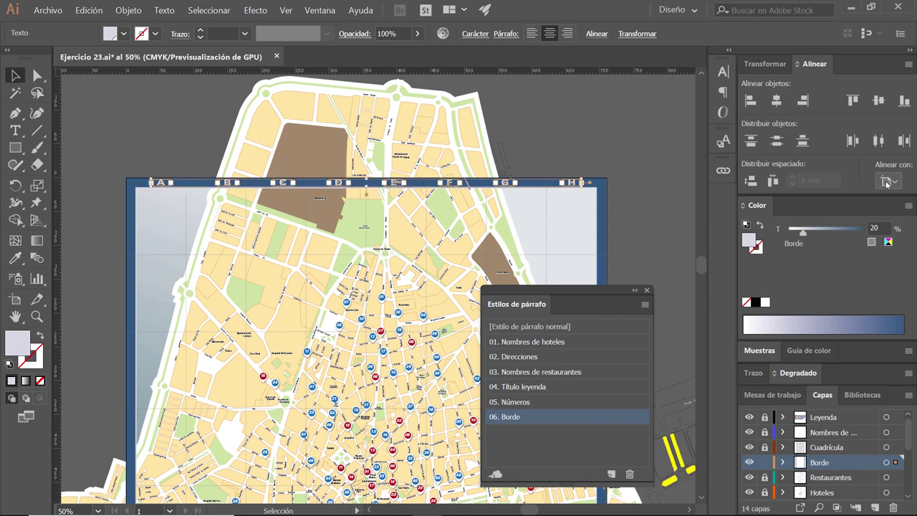
# - Align to selection and distribute the A–H letters with even horizontal spacing
pyautogui.click(886, 182)
pyautogui.click(874, 198)
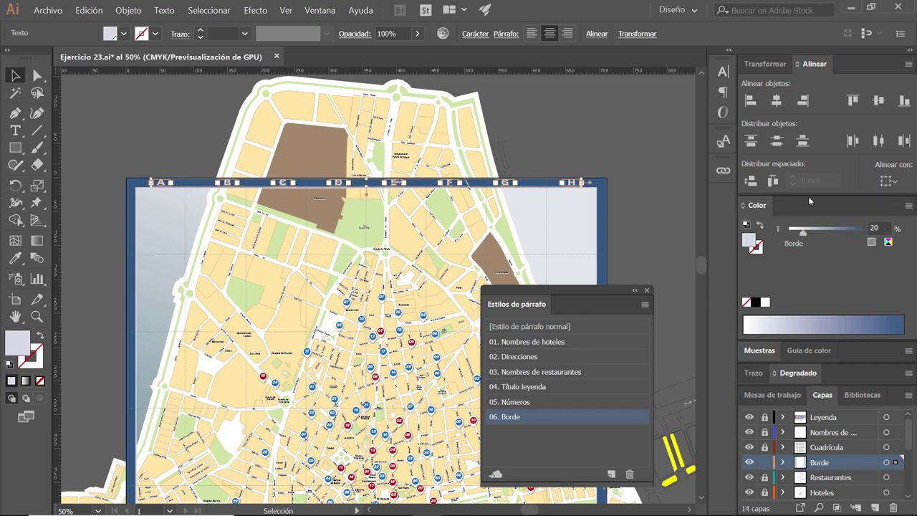
pyautogui.click(773, 181)
pyautogui.click(572, 134)
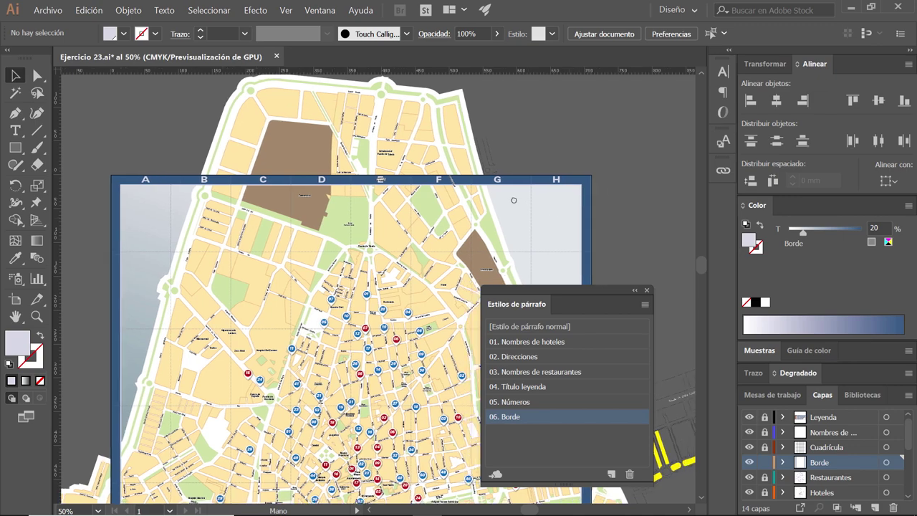
pyautogui.moveTo(572, 213); pyautogui.dragTo(350, 122)
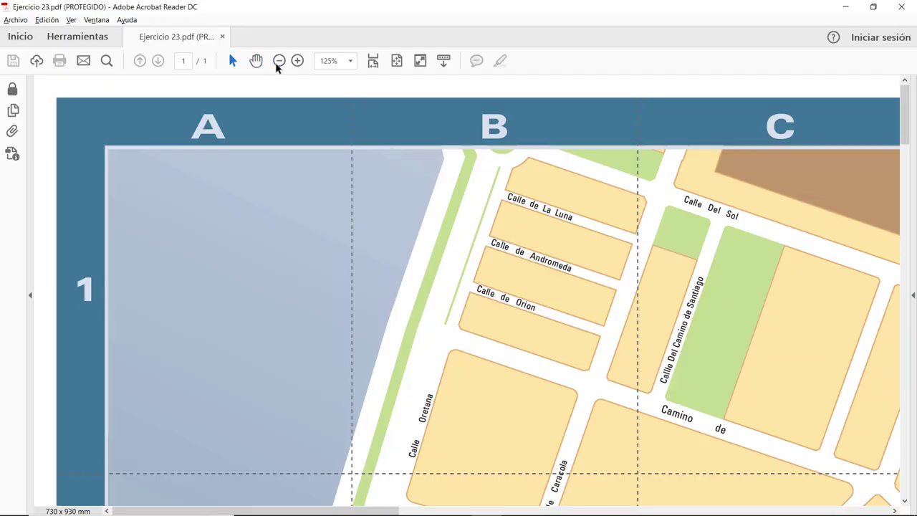
pyautogui.click(279, 61)
pyautogui.click(279, 60)
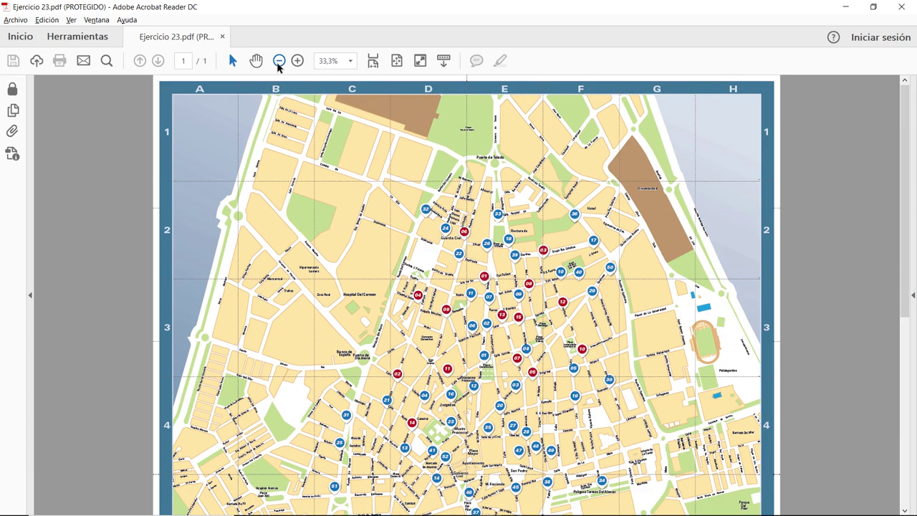
pyautogui.click(279, 61)
pyautogui.scroll(-3, 384, 178)
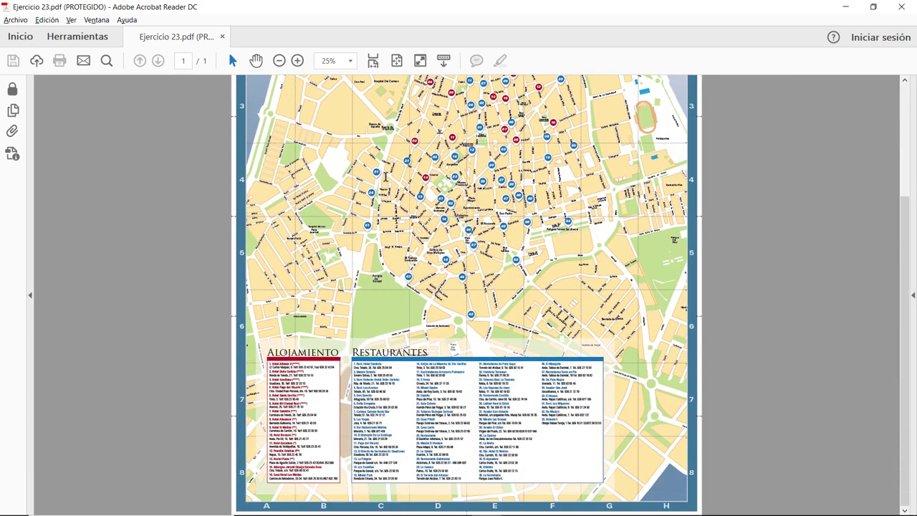
pyautogui.scroll(3, 385, 177)
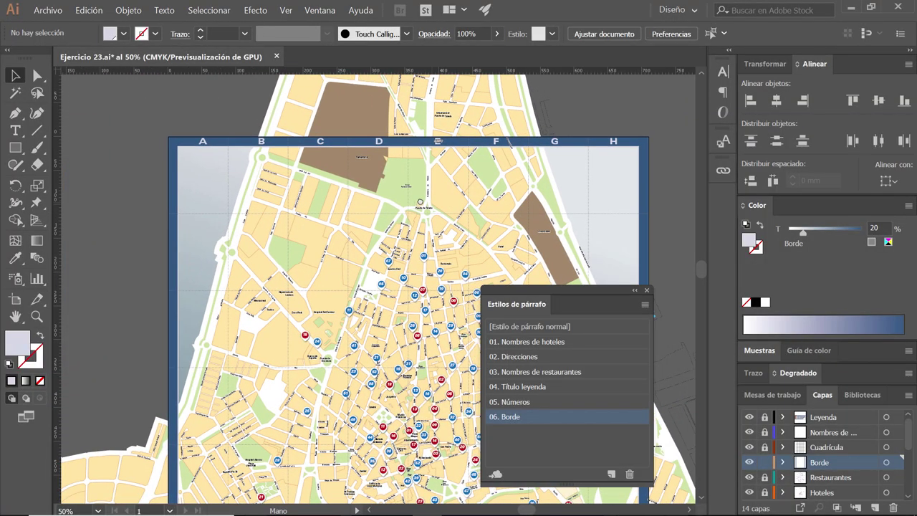
# - Select all eight header letters A–H and group them with Ctrl+G
pyautogui.keyDown('alt'); pyautogui.scroll(1, 208, 159); pyautogui.keyUp('alt')
pyautogui.keyDown('alt'); pyautogui.scroll(1, 203, 156); pyautogui.keyUp('alt')
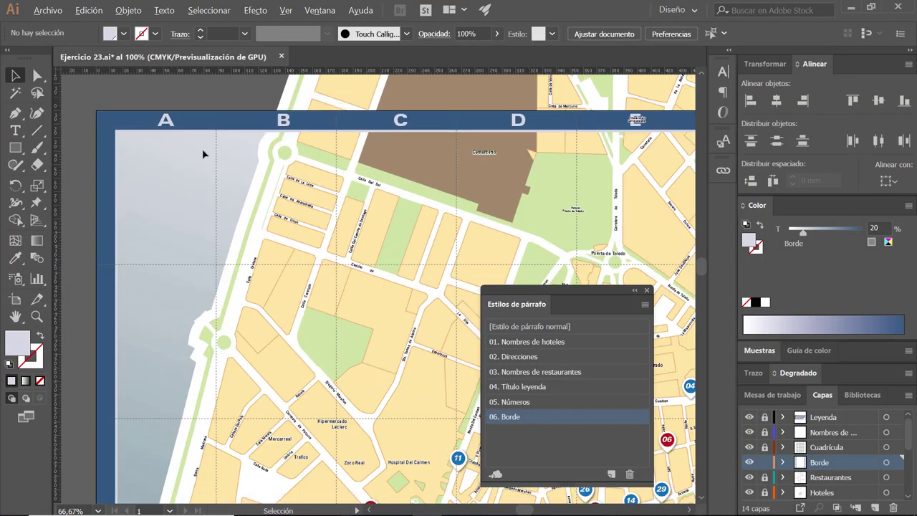
pyautogui.click(167, 122)
pyautogui.keyDown('shift'); pyautogui.click(284, 123); pyautogui.keyUp('shift')
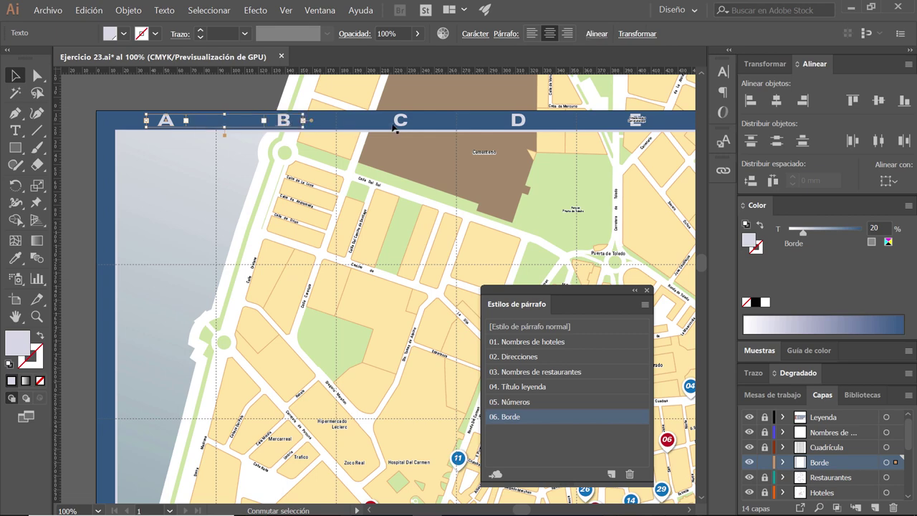
pyautogui.keyDown('shift'); pyautogui.click(398, 126); pyautogui.keyUp('shift')
pyautogui.keyDown('shift'); pyautogui.click(515, 123); pyautogui.keyUp('shift')
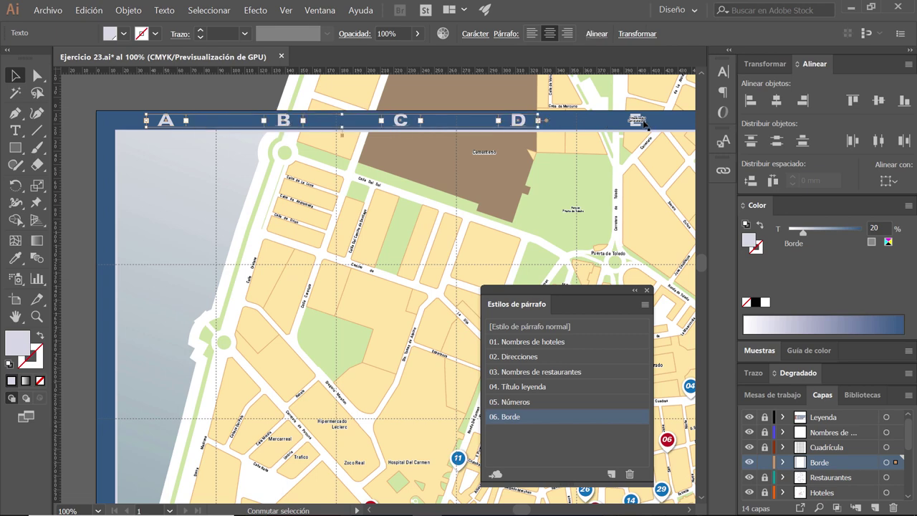
pyautogui.keyDown('alt'); pyautogui.scroll(-2, 466, 187); pyautogui.keyUp('alt')
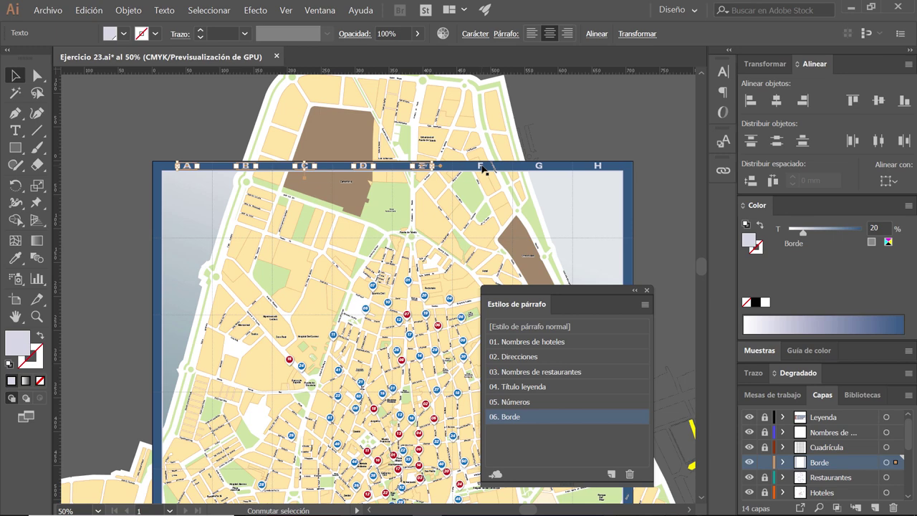
pyautogui.keyDown('shift'); pyautogui.click(480, 165); pyautogui.keyUp('shift')
pyautogui.keyDown('shift'); pyautogui.click(539, 165); pyautogui.keyUp('shift')
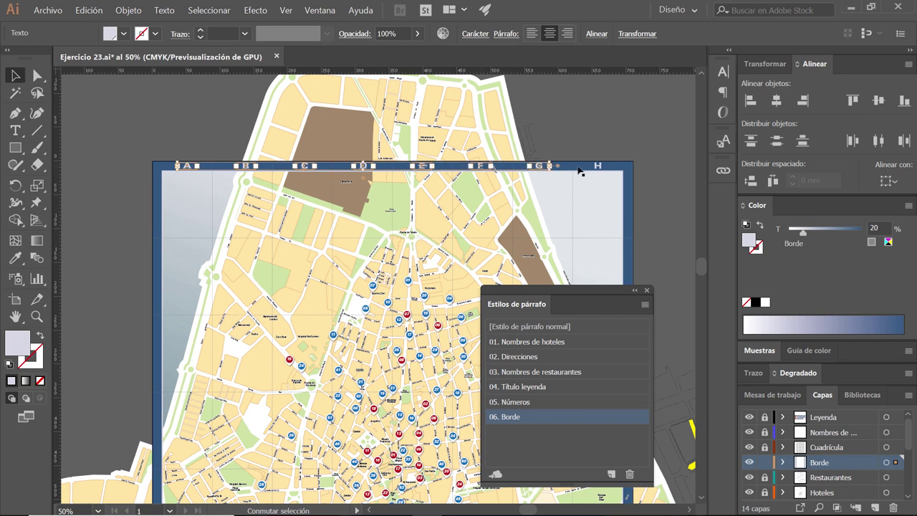
pyautogui.keyDown('shift'); pyautogui.click(598, 167); pyautogui.keyUp('shift')
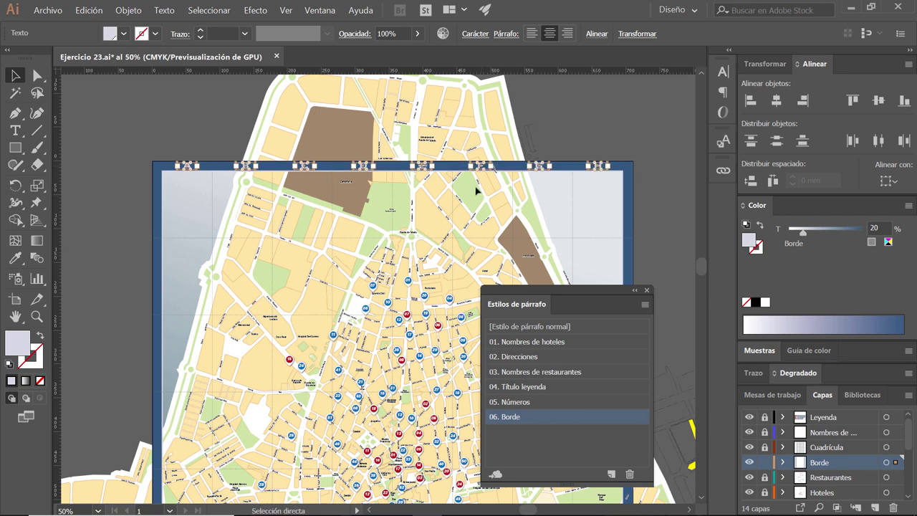
pyautogui.hotkey('ctrl', 'g')
# - Drag a copy of the A–H letter row downward toward the bottom border
pyautogui.moveTo(219, 184); pyautogui.dragTo(199, 144)
pyautogui.keyDown('alt'); pyautogui.scroll(-1, 299, 231); pyautogui.keyUp('alt')
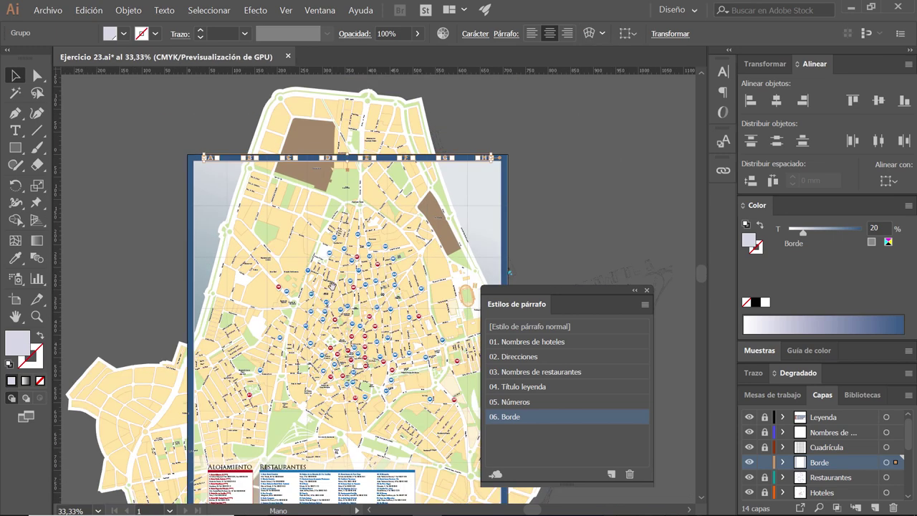
pyautogui.moveTo(298, 232); pyautogui.dragTo(279, 158)
pyautogui.moveTo(201, 121); pyautogui.dragTo(205, 132)
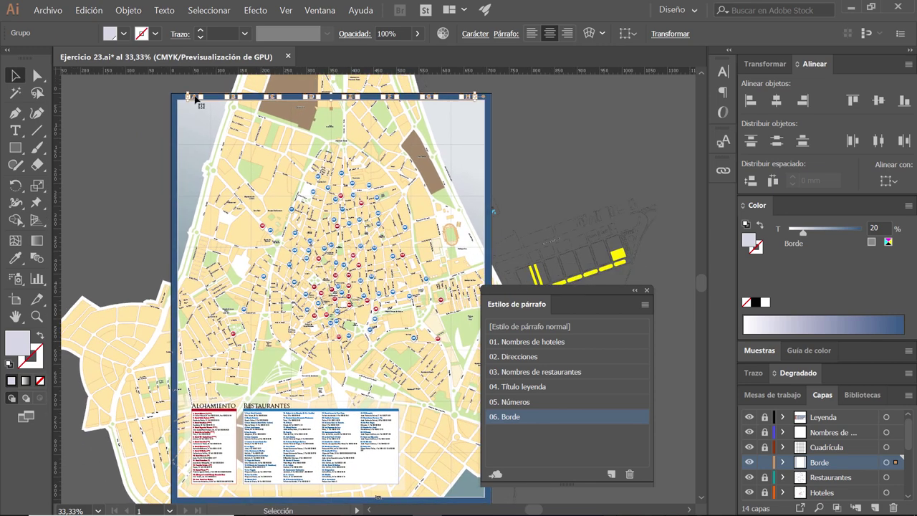
pyautogui.moveTo(219, 299)
pyautogui.mouseDown()
pyautogui.moveTo(324, 378)
pyautogui.moveTo(338, 260)
pyautogui.moveTo(341, 379)
pyautogui.mouseUp()
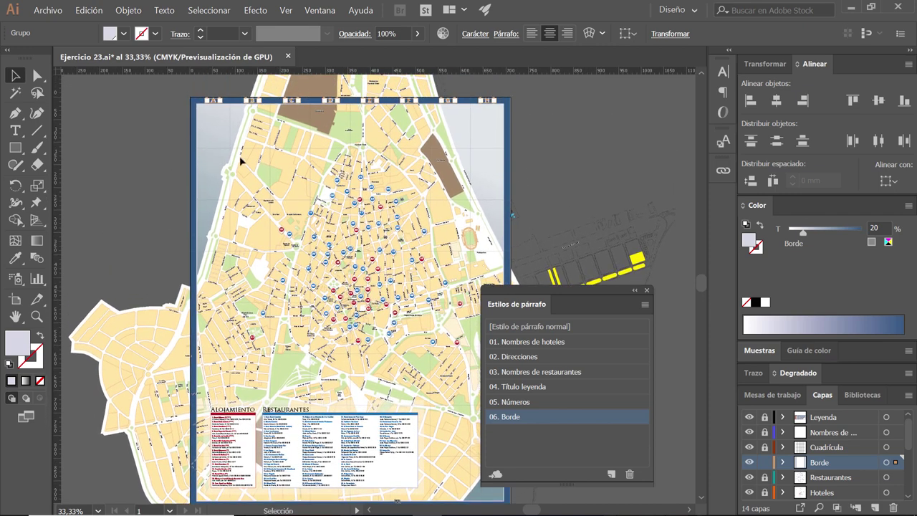
pyautogui.moveTo(218, 104); pyautogui.dragTo(300, 416)
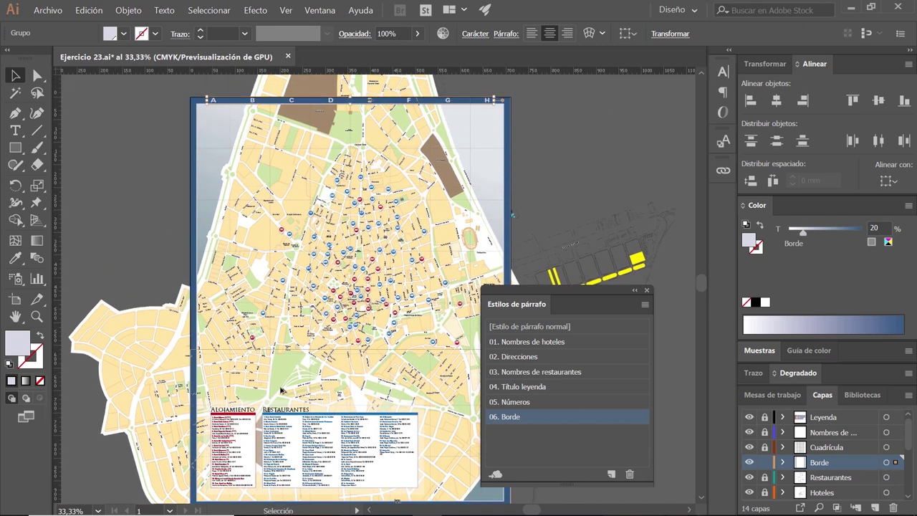
pyautogui.scroll(-3, 361, 368)
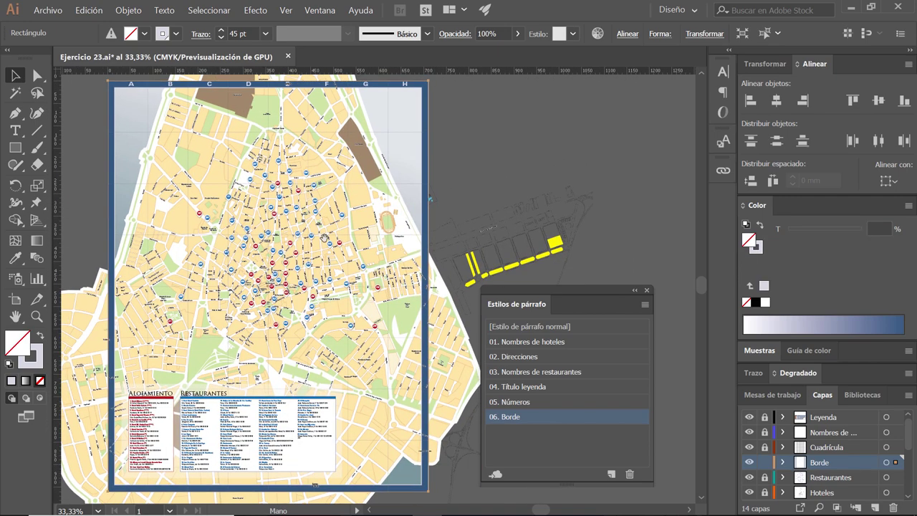
pyautogui.moveTo(490, 220); pyautogui.dragTo(498, 435)
# - Reselect the top A–H row and place a duplicate onto the bottom border
pyautogui.click(147, 149)
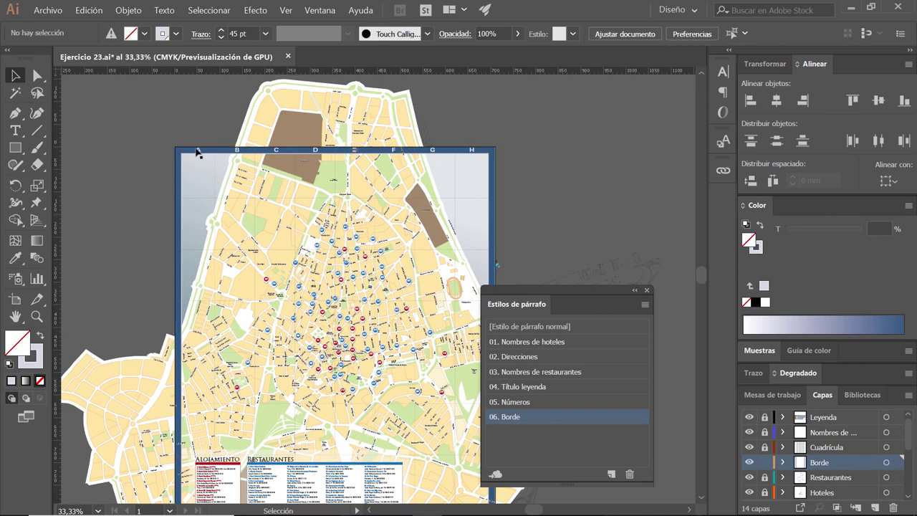
pyautogui.click(200, 152)
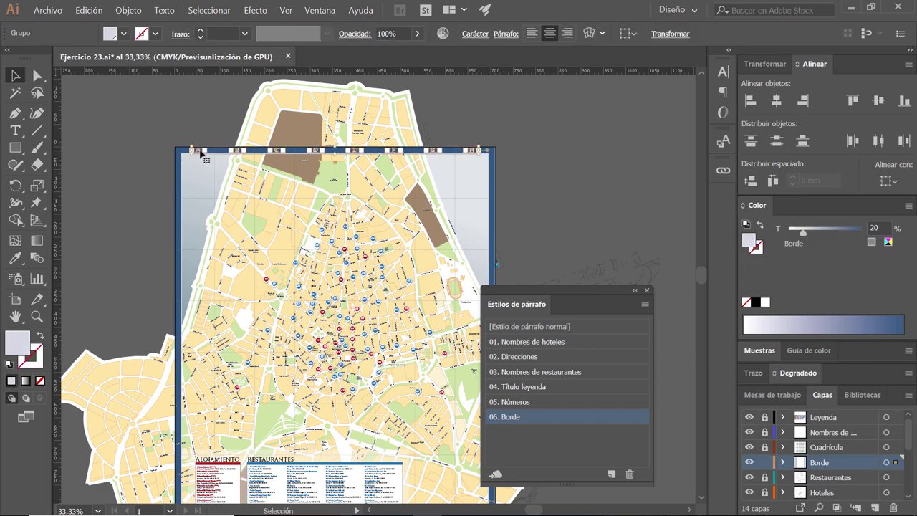
pyautogui.moveTo(201, 153); pyautogui.dragTo(201, 371)
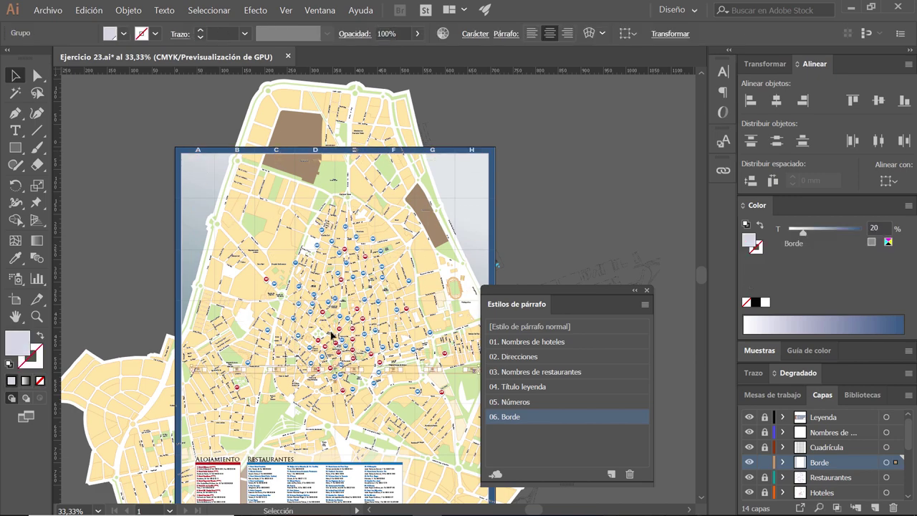
pyautogui.scroll(-3, 331, 336)
pyautogui.scroll(-3, 332, 335)
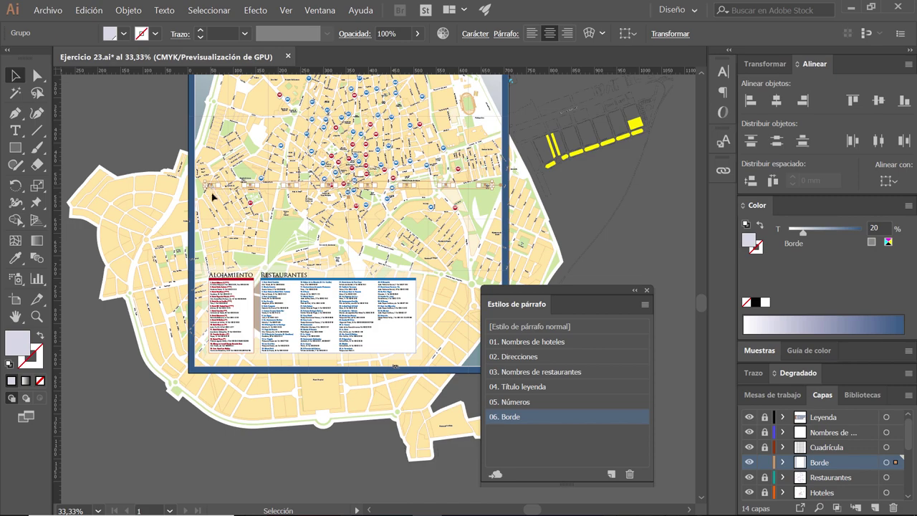
pyautogui.moveTo(213, 197); pyautogui.dragTo(224, 376)
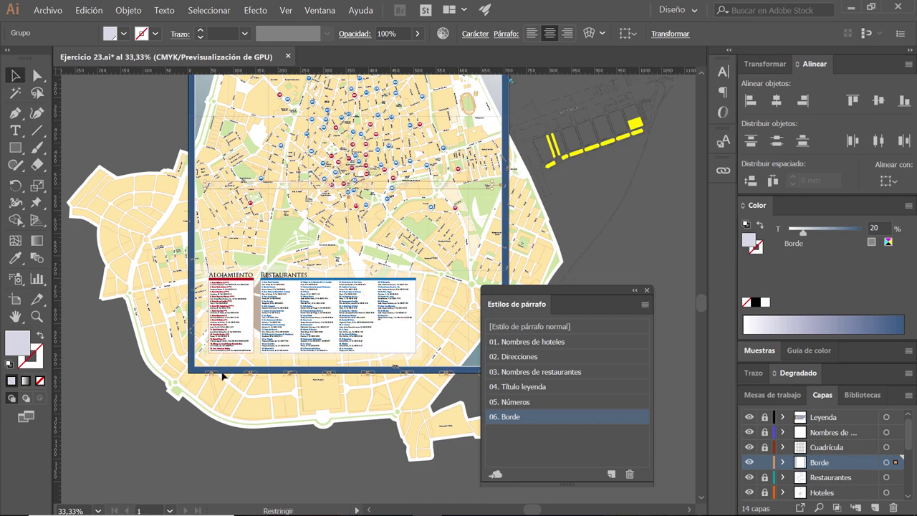
# - Centre the bottom A–H row in the bottom border strip using drags and arrow nudges
pyautogui.scroll(1, 212, 394)
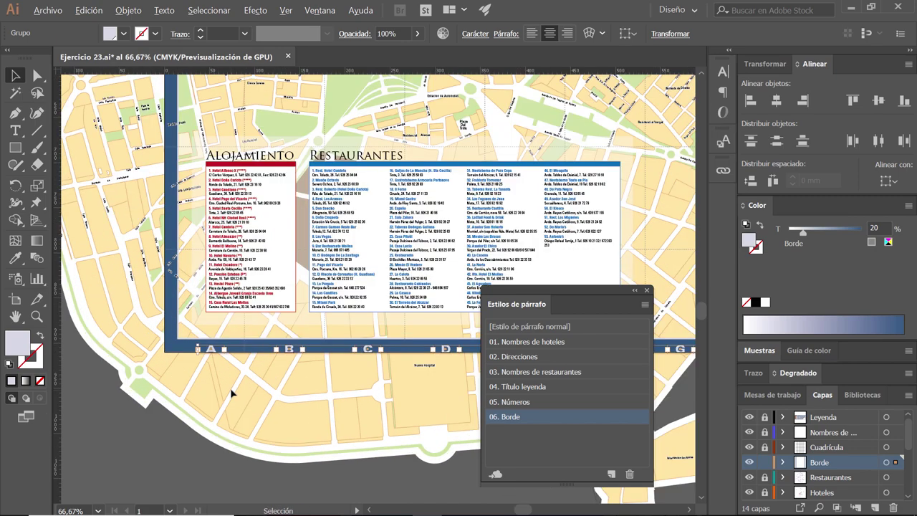
pyautogui.scroll(1, 231, 392)
pyautogui.scroll(1, 232, 383)
pyautogui.scroll(1, 205, 309)
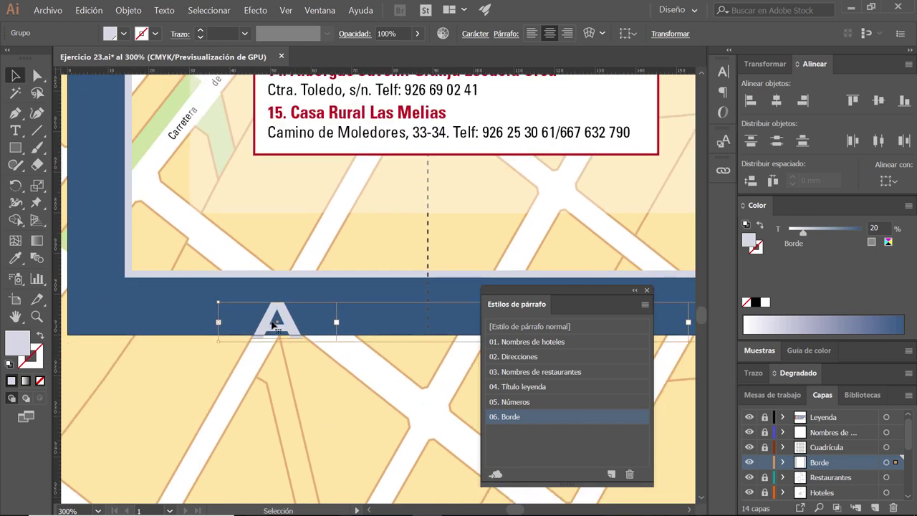
pyautogui.moveTo(272, 325); pyautogui.dragTo(279, 304)
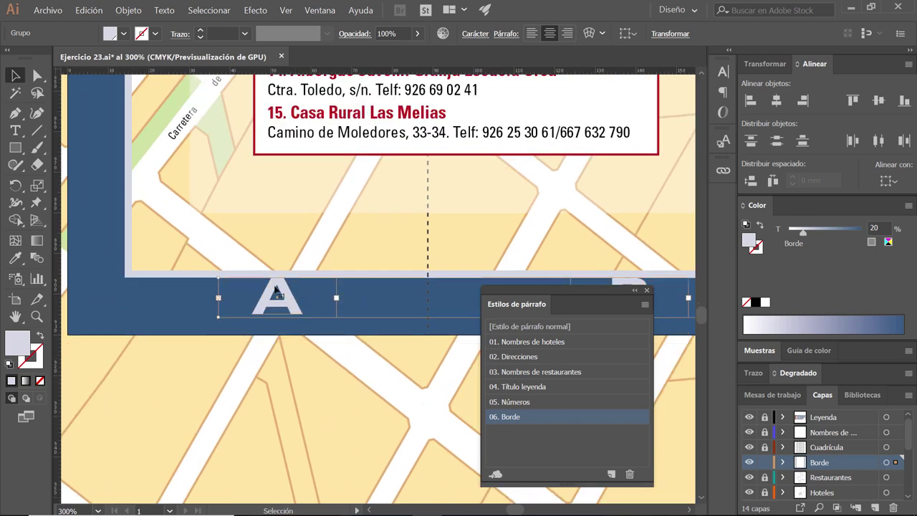
pyautogui.press('Down')
pyautogui.press('Up')
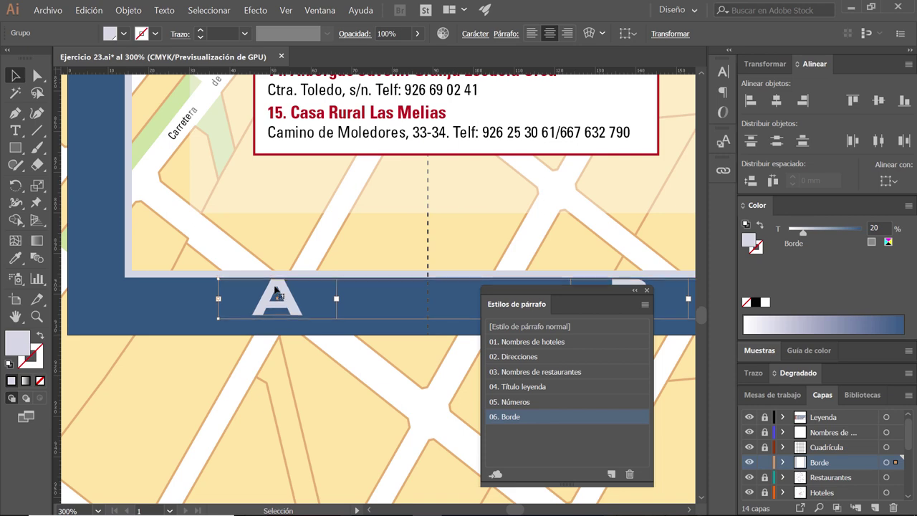
pyautogui.press('Up')
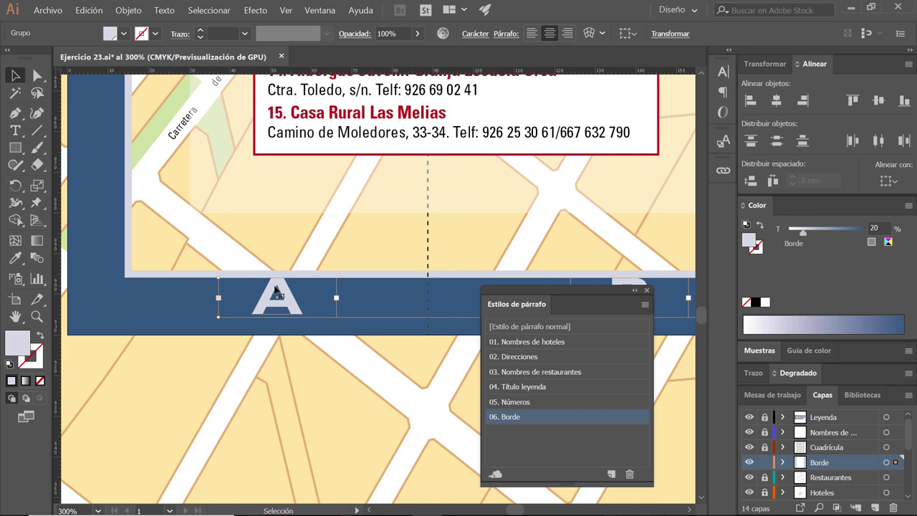
pyautogui.press('shift')
pyautogui.hotkey('shift', 'Down')
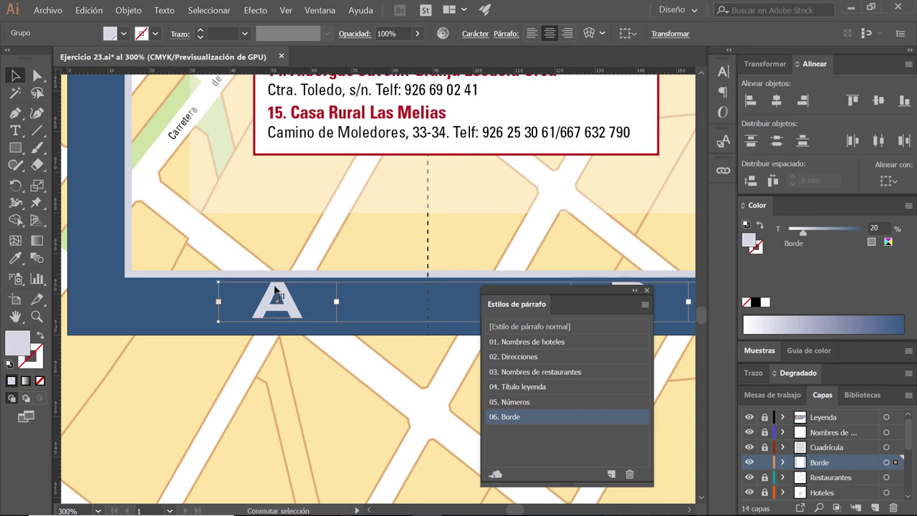
pyautogui.hotkey('shift', 'Down')
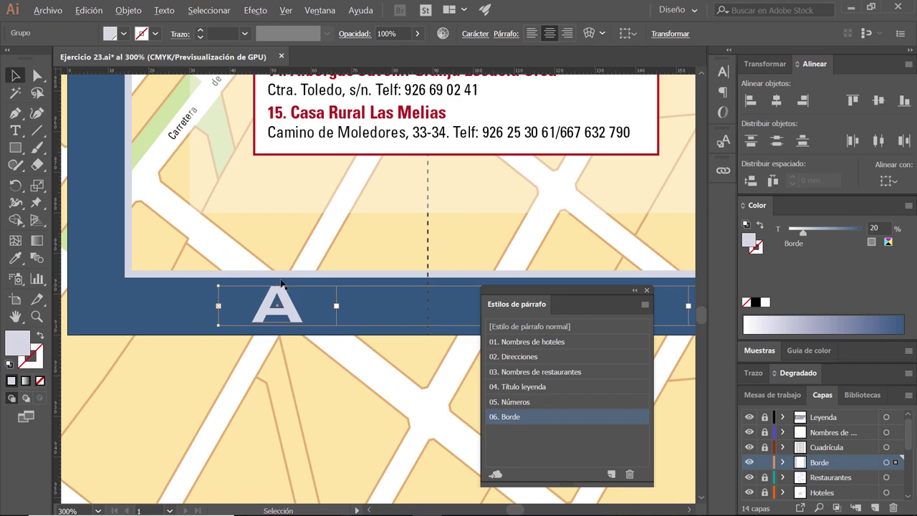
# - Lower the top A–H row and nudge it into the middle of the top border strip
pyautogui.scroll(-2, 282, 285)
pyautogui.scroll(-1, 281, 285)
pyautogui.scroll(-1, 282, 285)
pyautogui.moveTo(196, 326); pyautogui.dragTo(342, 431)
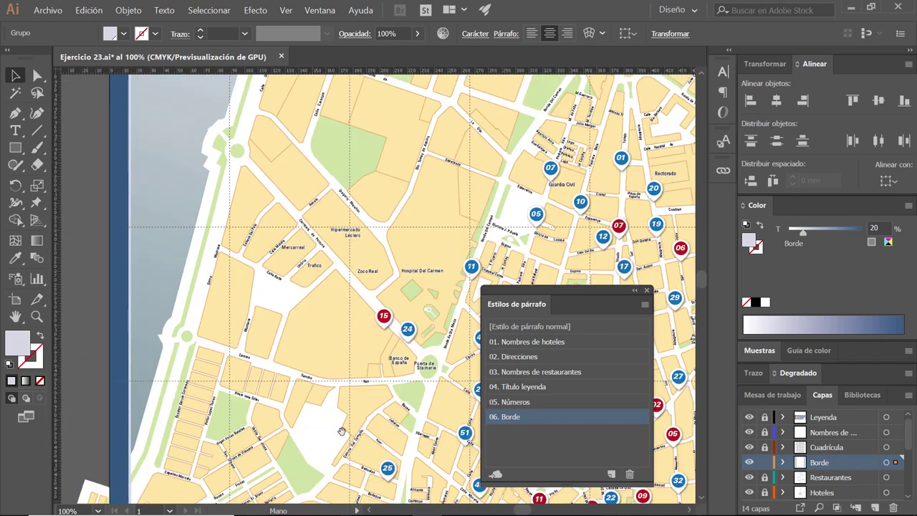
pyautogui.scroll(3, 342, 431)
pyautogui.scroll(3, 246, 196)
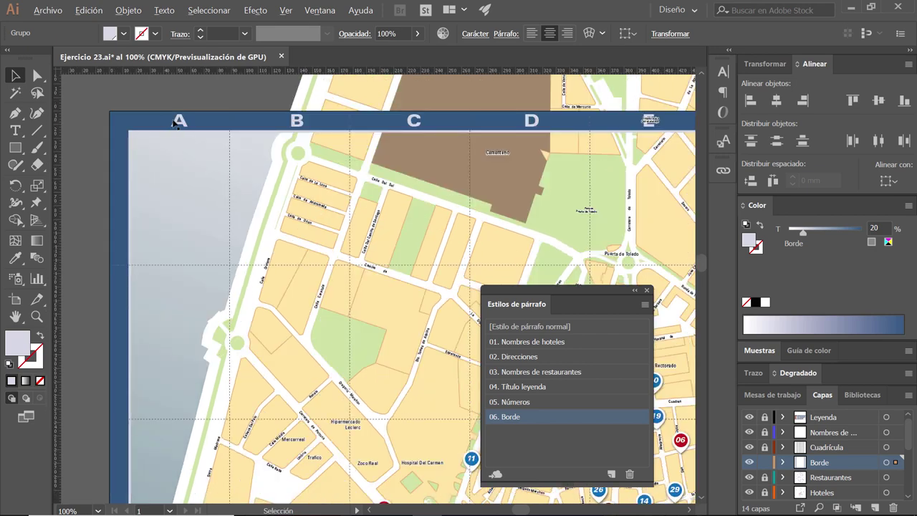
pyautogui.scroll(3, 176, 124)
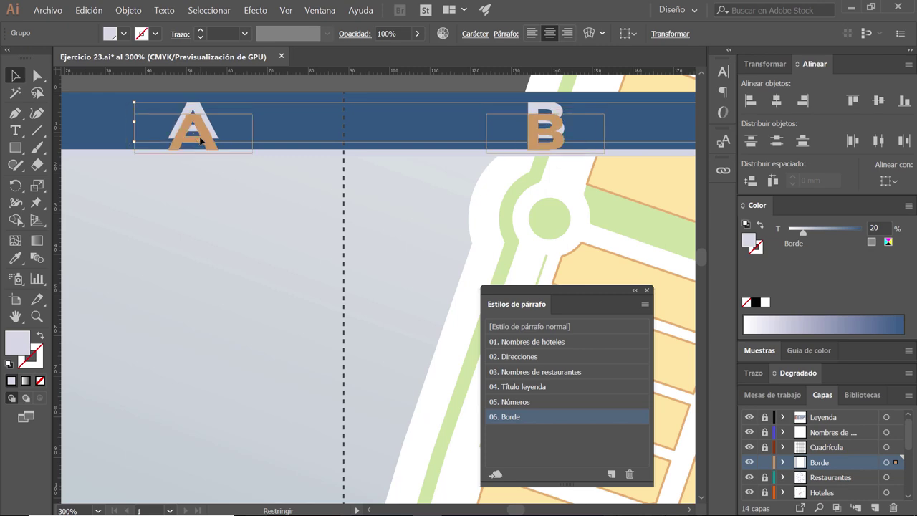
pyautogui.moveTo(202, 140); pyautogui.dragTo(201, 139)
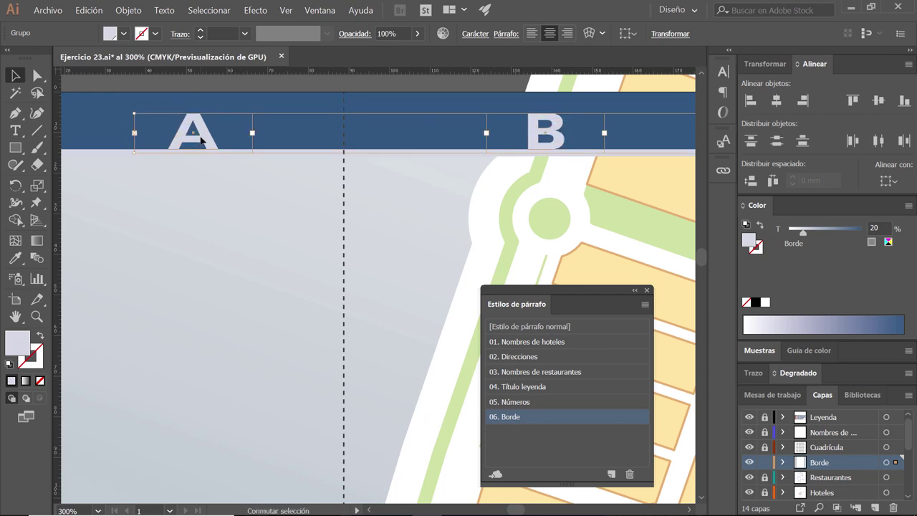
pyautogui.press('Up')
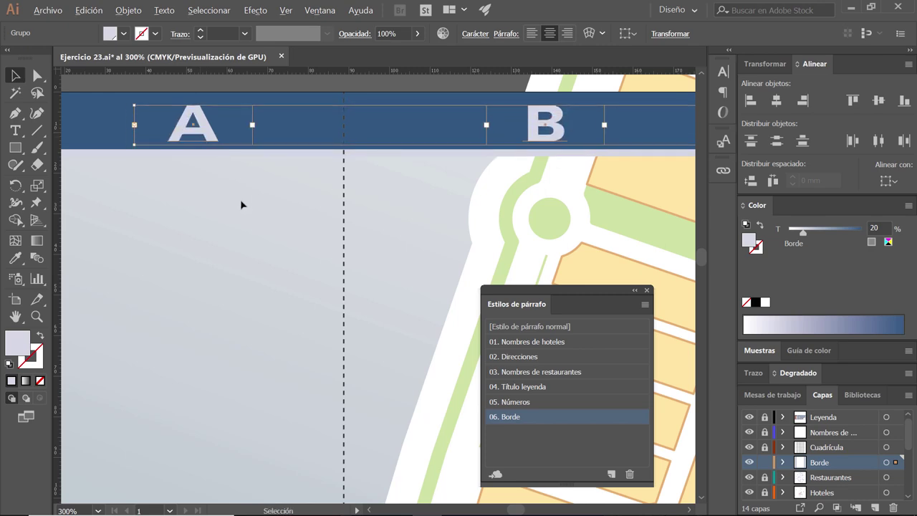
pyautogui.scroll(-3, 244, 206)
pyautogui.scroll(-2, 243, 206)
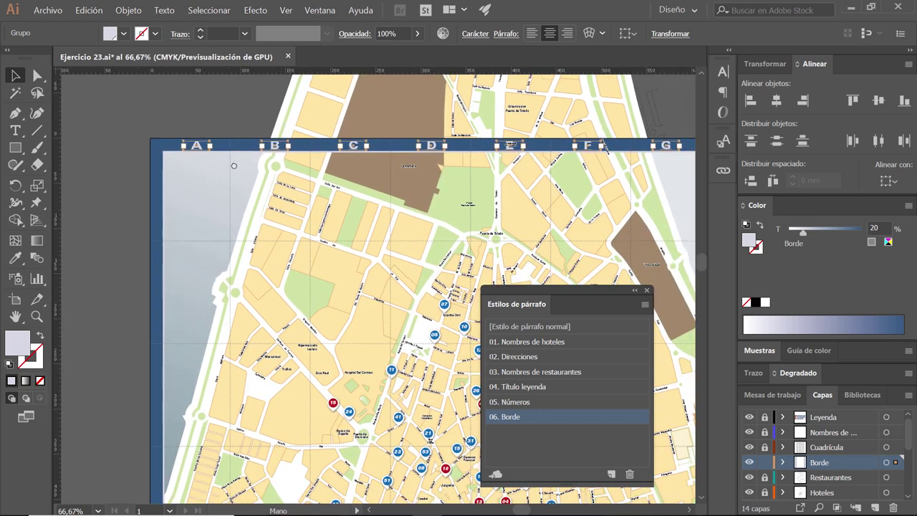
pyautogui.scroll(-3, 143, 172)
pyautogui.click(85, 132)
# - Add a number text frame beside the map's left border, matching the Borde style
pyautogui.hscroll(-2, 225, 131)
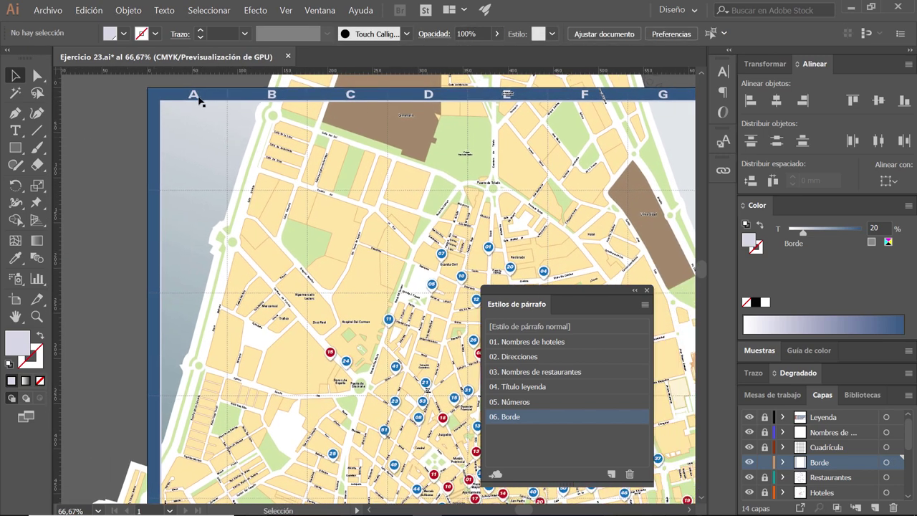
pyautogui.click(15, 130)
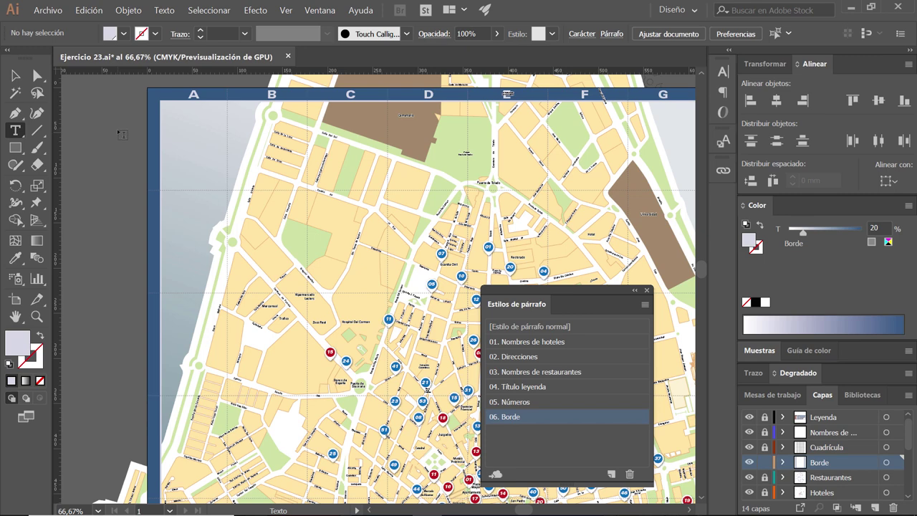
pyautogui.moveTo(118, 130); pyautogui.dragTo(152, 151)
pyautogui.write('1')
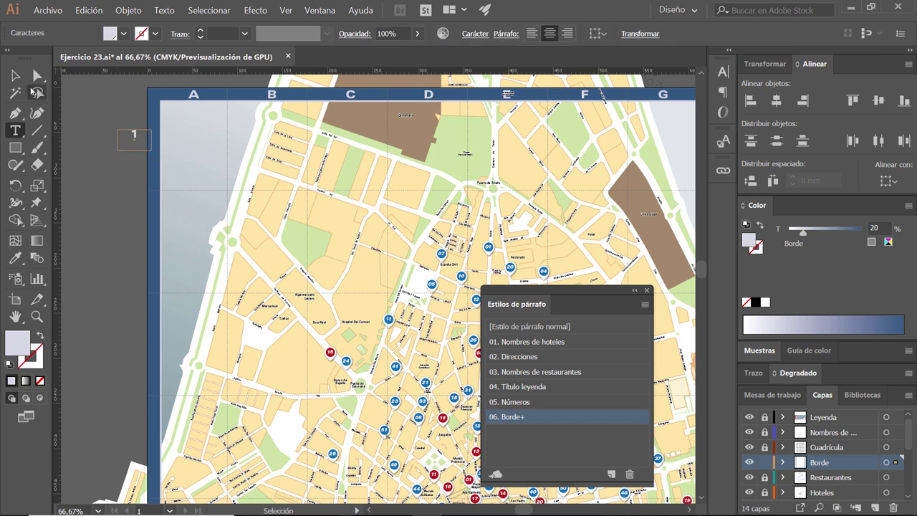
pyautogui.click(16, 75)
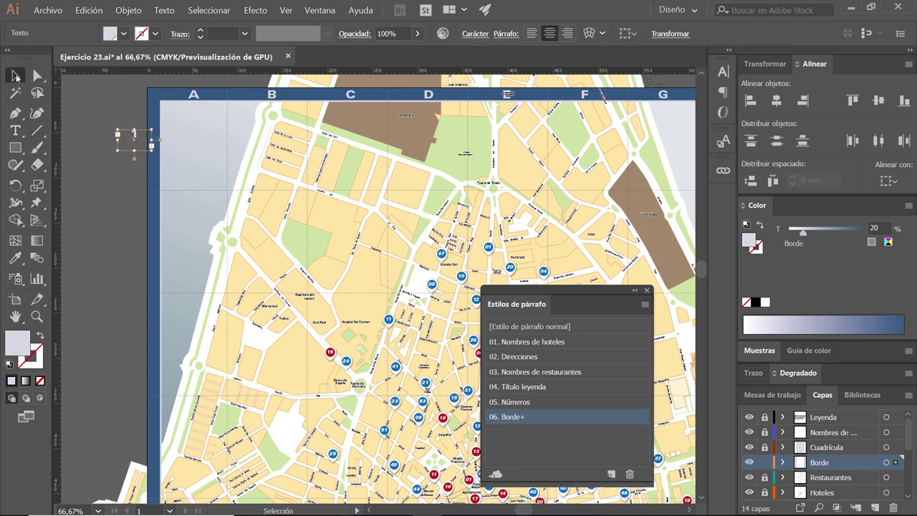
pyautogui.keyDown('alt'); pyautogui.click(548, 425); pyautogui.keyUp('alt')
pyautogui.click(162, 152)
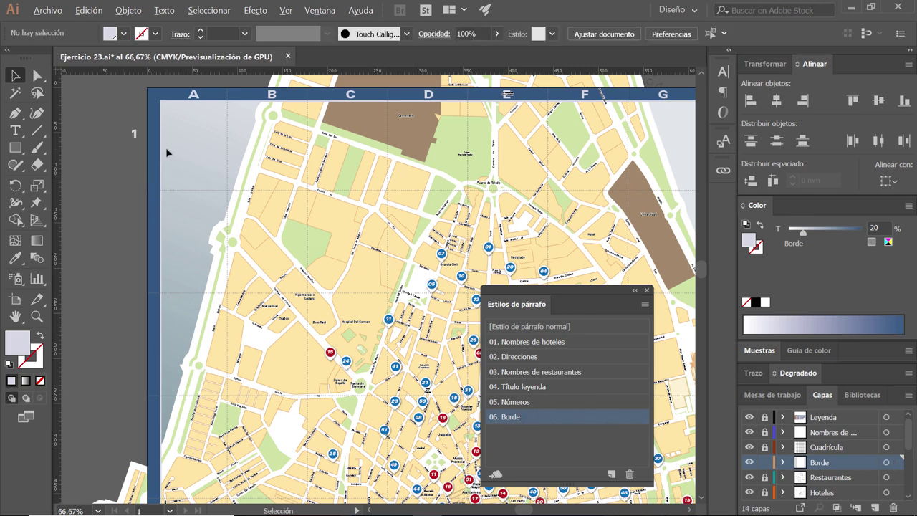
# - Move the number 1 onto the left border strip and shorten its frame
pyautogui.scroll(1, 162, 152)
pyautogui.scroll(-1, 222, 222)
pyautogui.scroll(-1, 231, 225)
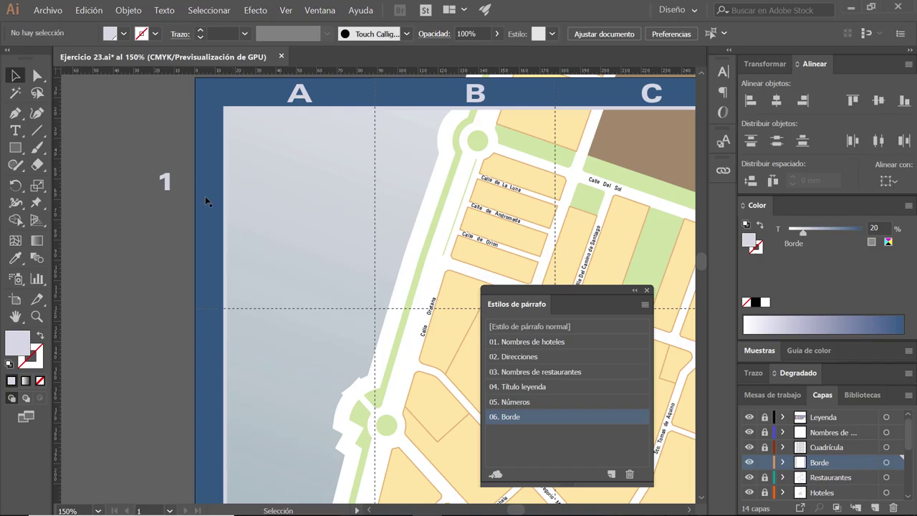
pyautogui.click(166, 201)
pyautogui.moveTo(166, 181); pyautogui.dragTo(211, 192)
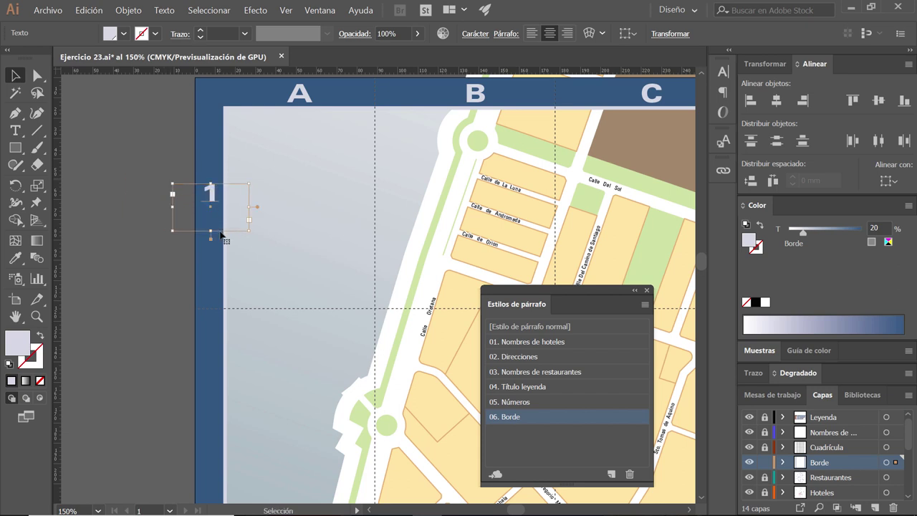
pyautogui.moveTo(211, 234)
pyautogui.mouseDown()
pyautogui.moveTo(210, 206)
pyautogui.moveTo(185, 192)
pyautogui.moveTo(200, 194)
pyautogui.mouseUp()
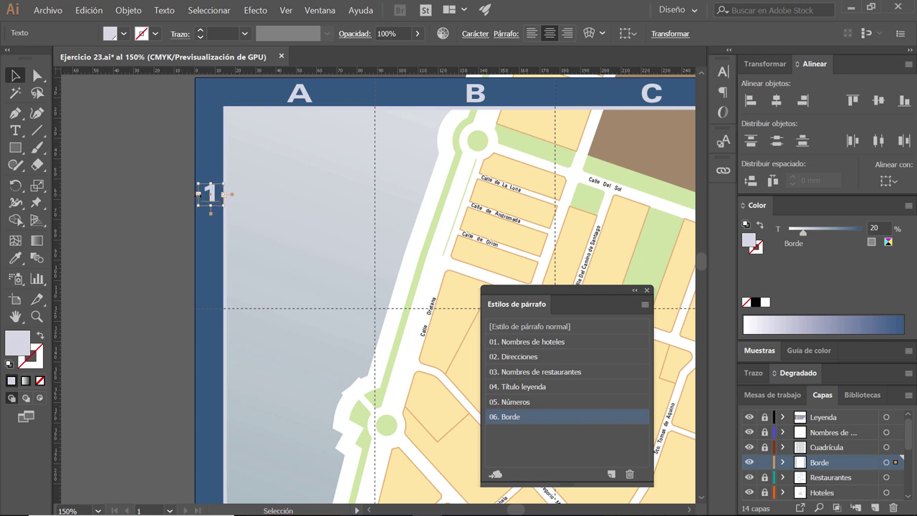
# - Fine-tune the number 1's position beside the first row in the left border
pyautogui.click(194, 194)
pyautogui.click(197, 195)
pyautogui.click(225, 207)
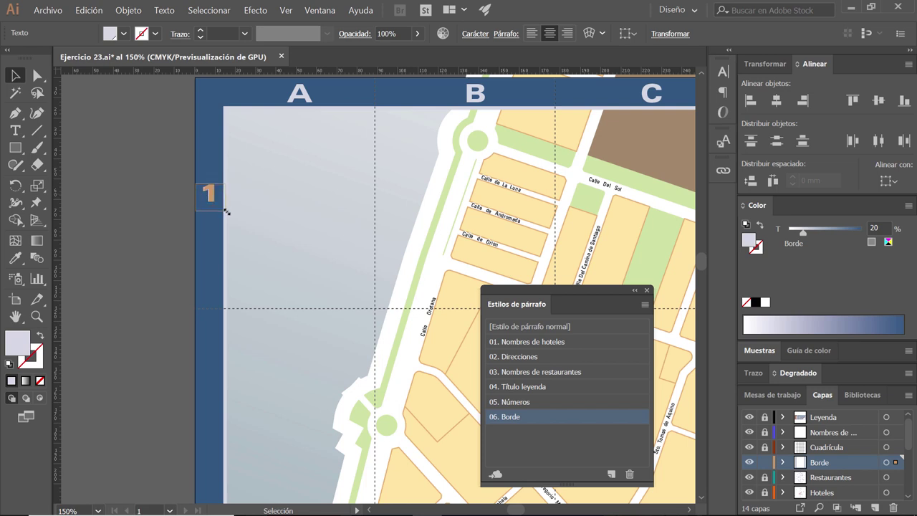
pyautogui.click(223, 205)
pyautogui.click(138, 220)
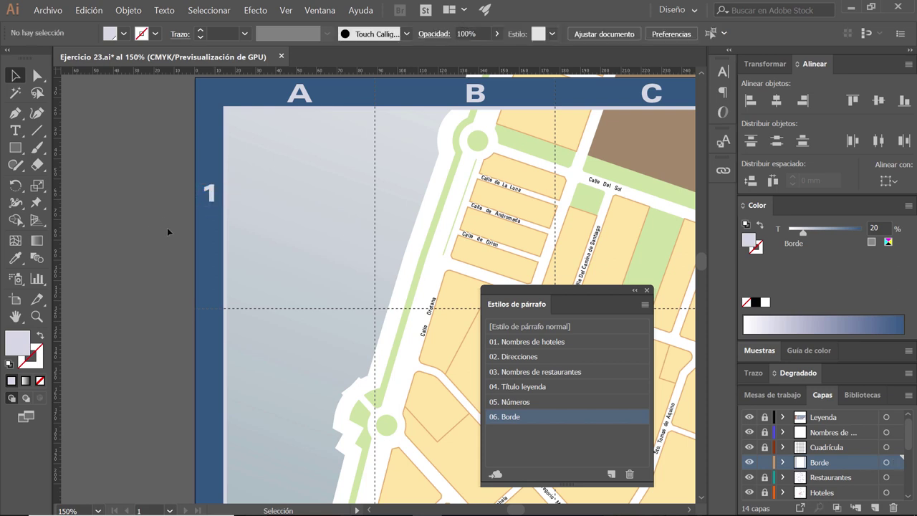
pyautogui.moveTo(217, 195); pyautogui.dragTo(209, 199)
pyautogui.scroll(-2, 209, 200)
pyautogui.scroll(-1, 209, 199)
pyautogui.moveTo(232, 260); pyautogui.dragTo(200, 190)
pyautogui.click(192, 135)
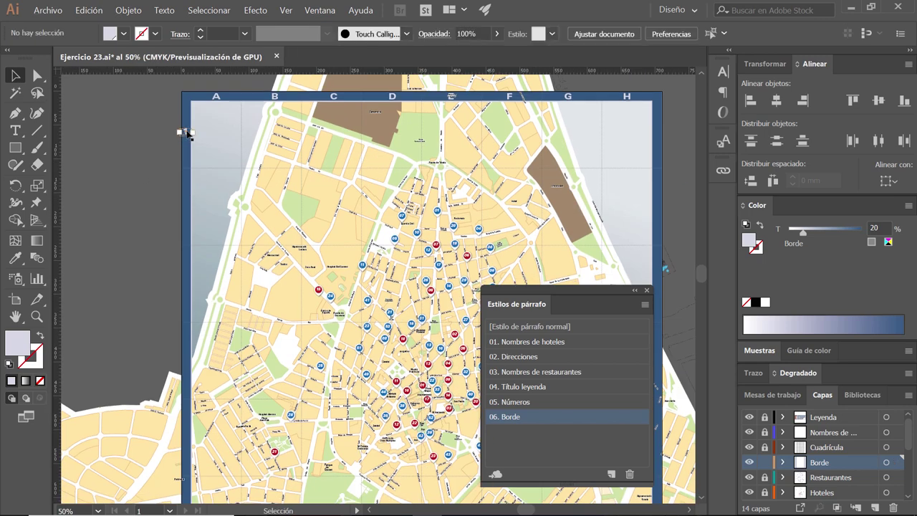
# - Duplicate the 1 label straight down and repeat with Ctrl+D for more row labels
pyautogui.moveTo(187, 134); pyautogui.dragTo(190, 215)
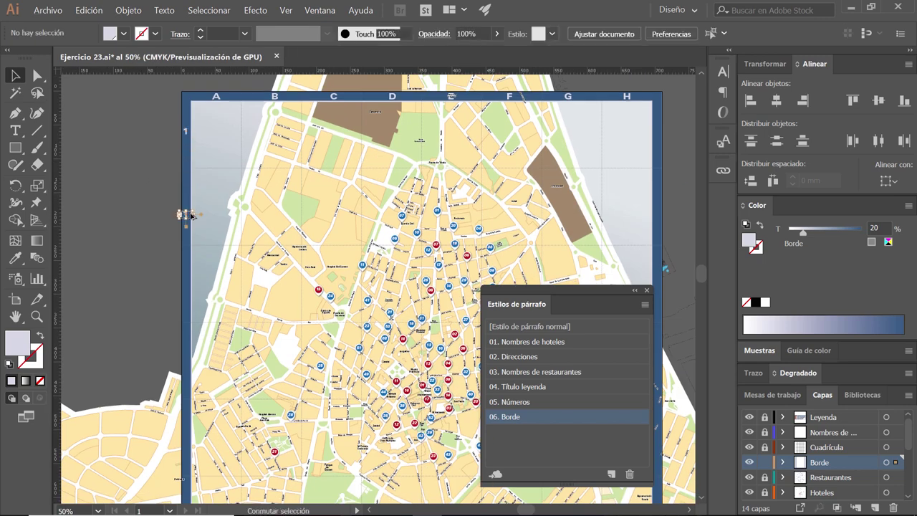
pyautogui.hotkey('ctrl', 'd')
pyautogui.hotkey('ctrl', 'd')
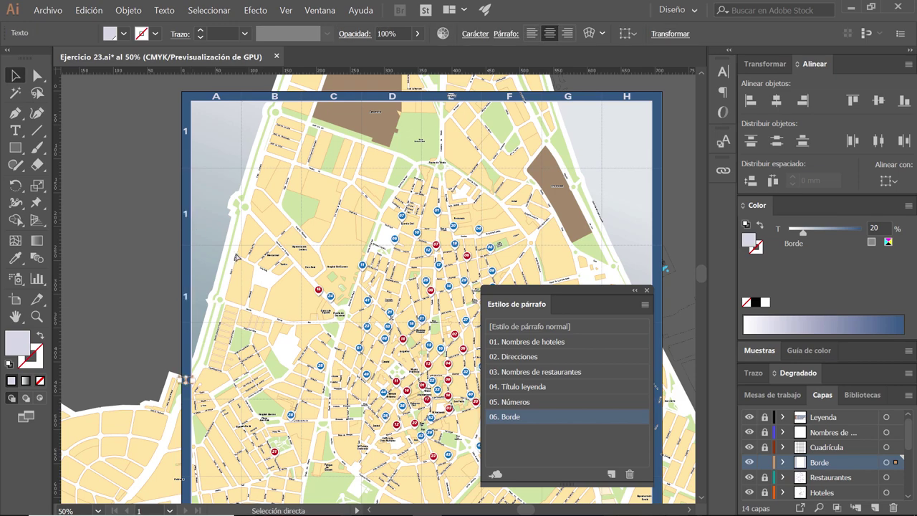
pyautogui.hotkey('ctrl', 'd')
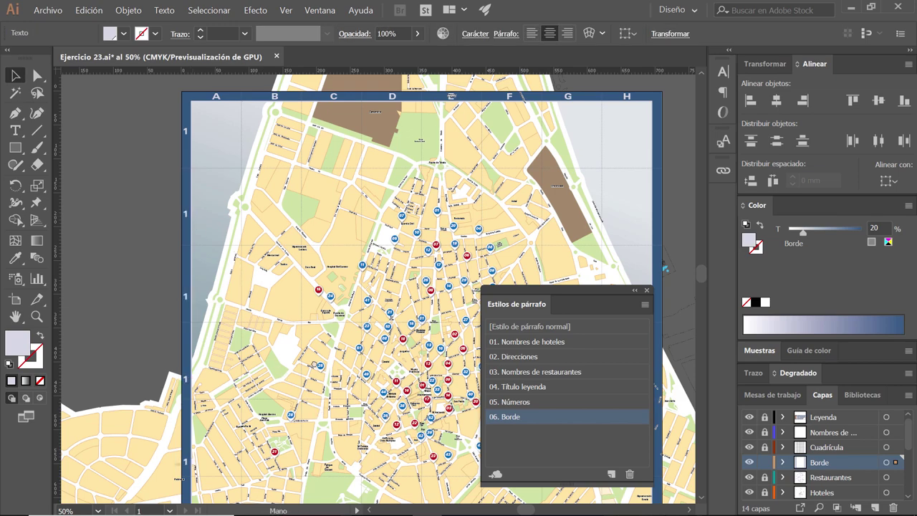
pyautogui.scroll(-3, 239, 260)
pyautogui.scroll(-2, 318, 163)
pyautogui.hotkey('ctrl', 'd')
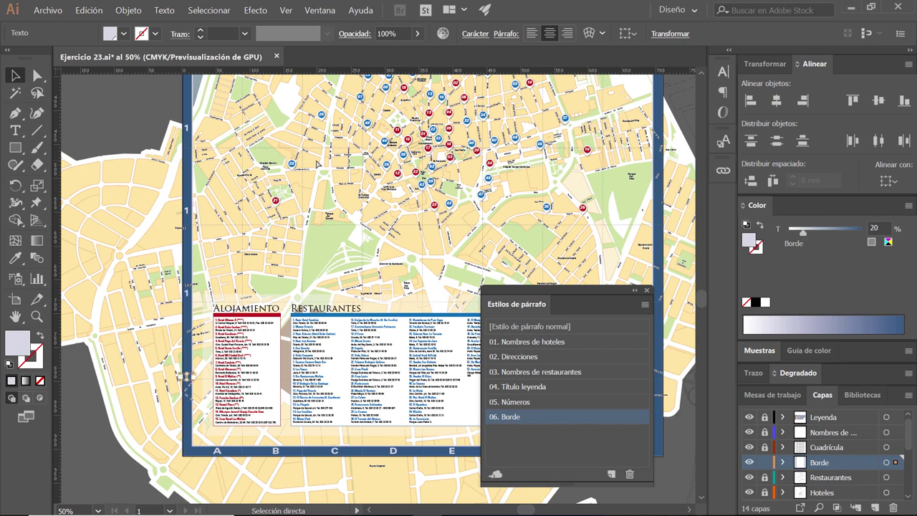
pyautogui.scroll(4, 315, 234)
pyautogui.scroll(2, 315, 234)
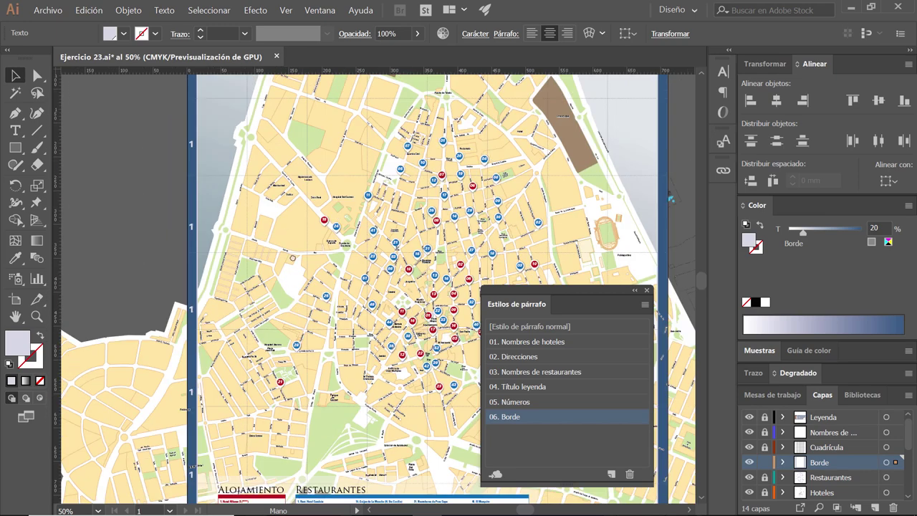
pyautogui.scroll(3, 281, 264)
# - Renumber the second, third and fourth copies to 2, 3 and 4
pyautogui.press('t')
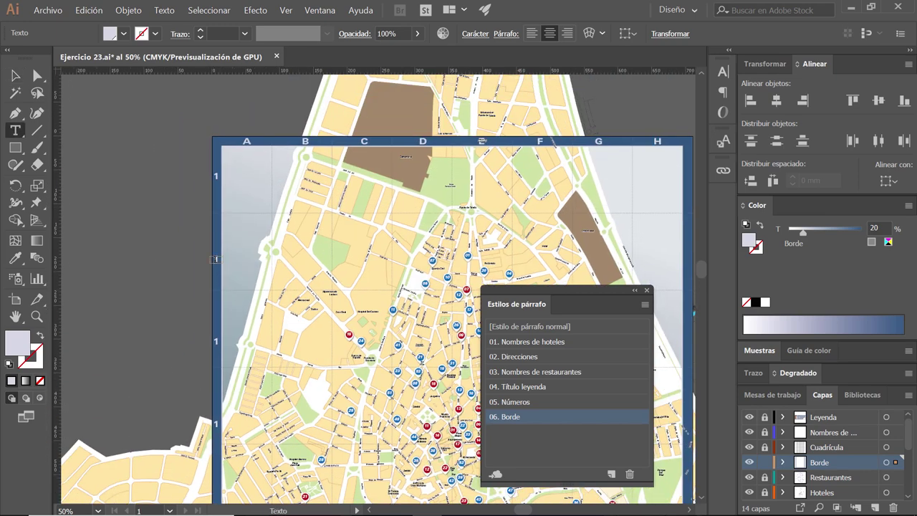
pyautogui.doubleClick(216, 259)
pyautogui.write('2')
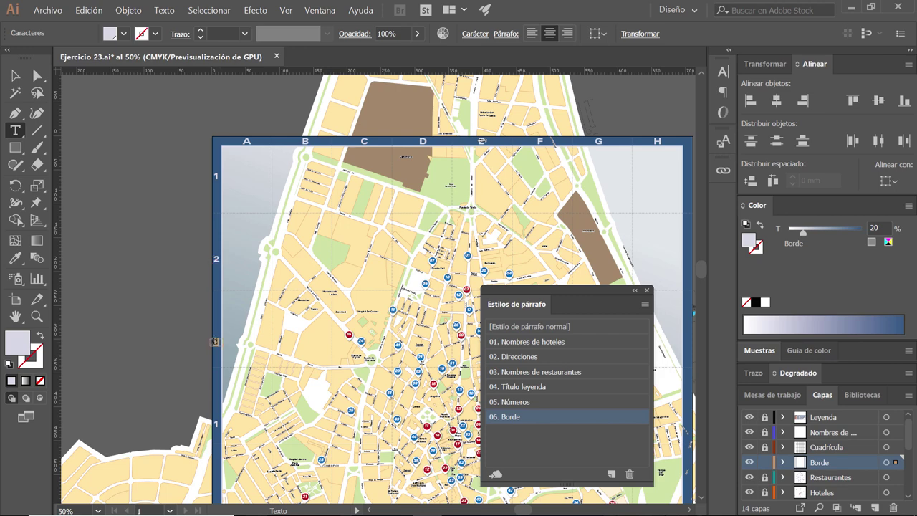
pyautogui.doubleClick(215, 341)
pyautogui.write('3')
pyautogui.doubleClick(214, 423)
pyautogui.write('4')
pyautogui.scroll(-3, 287, 373)
pyautogui.scroll(-3, 281, 358)
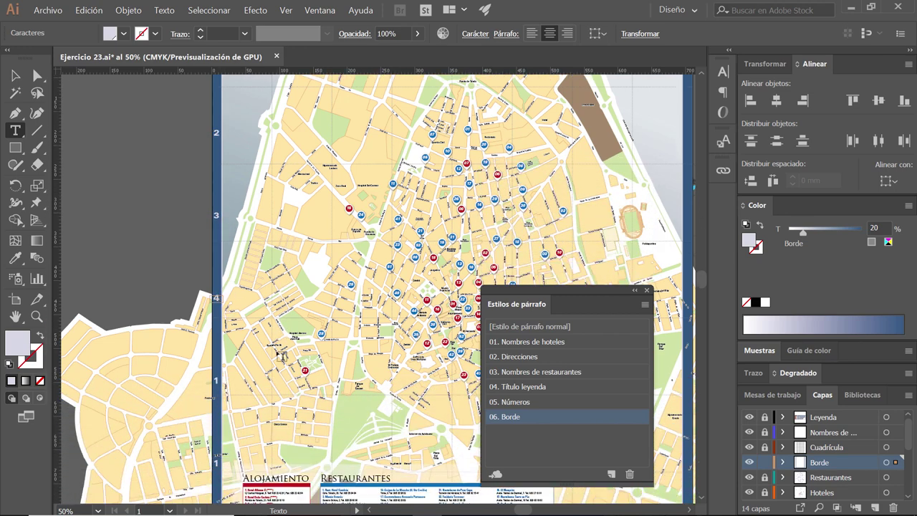
pyautogui.scroll(-3, 282, 359)
pyautogui.scroll(-4, 237, 301)
# - Renumber the remaining copies to 5, 6 and 7
pyautogui.doubleClick(215, 242)
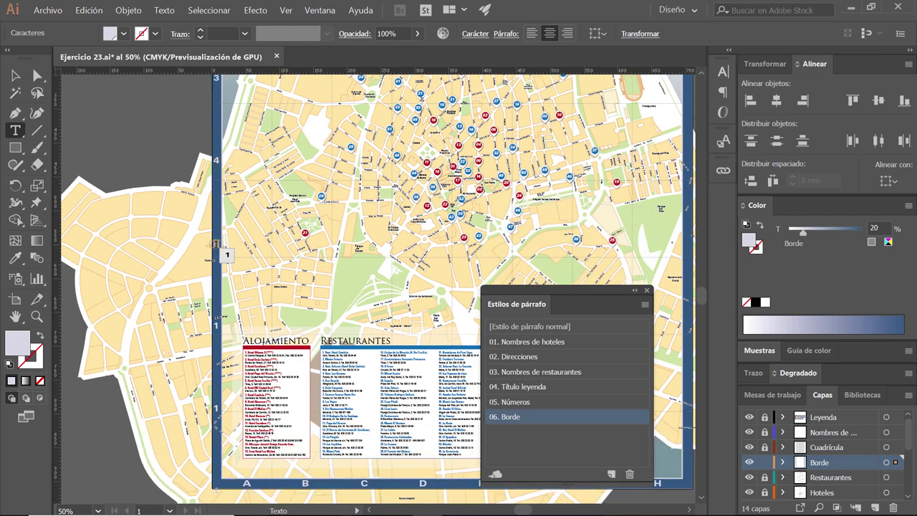
pyautogui.write('5')
pyautogui.scroll(-3, 229, 265)
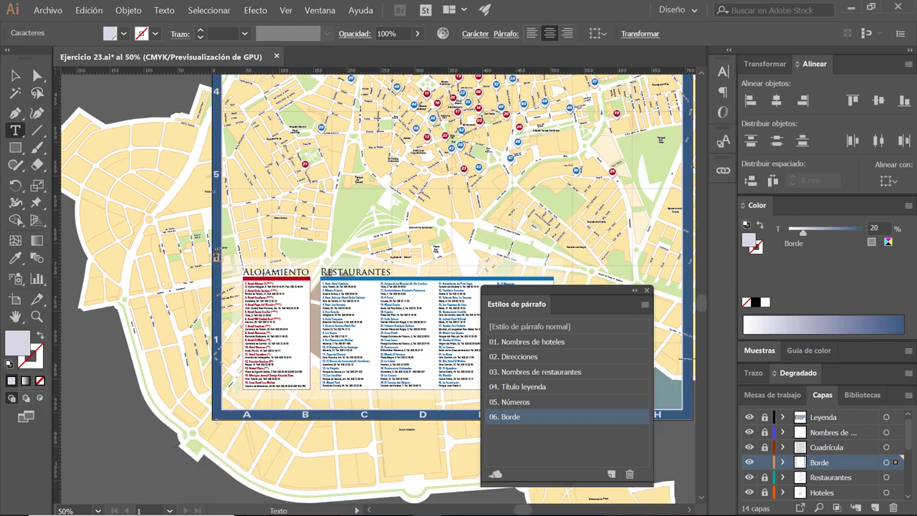
pyautogui.doubleClick(215, 256)
pyautogui.write('6')
pyautogui.scroll(-3, 218, 265)
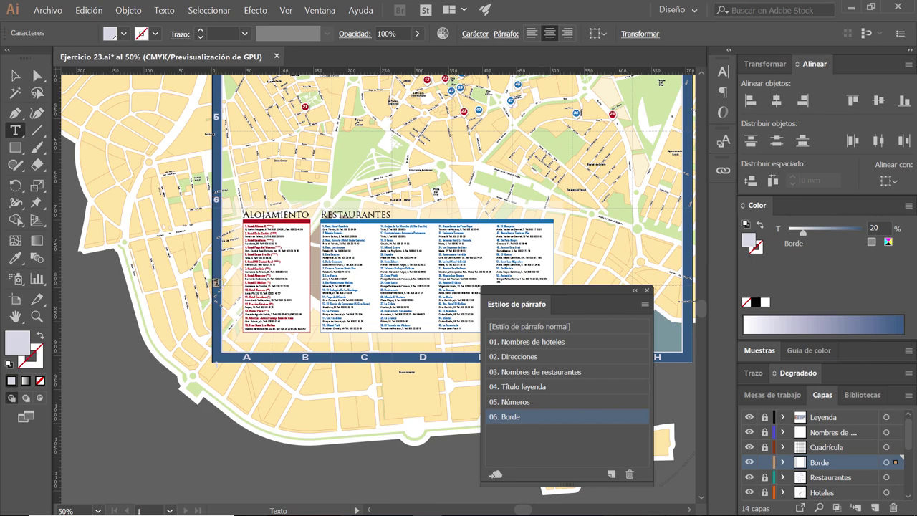
pyautogui.write('7')
pyautogui.click(16, 74)
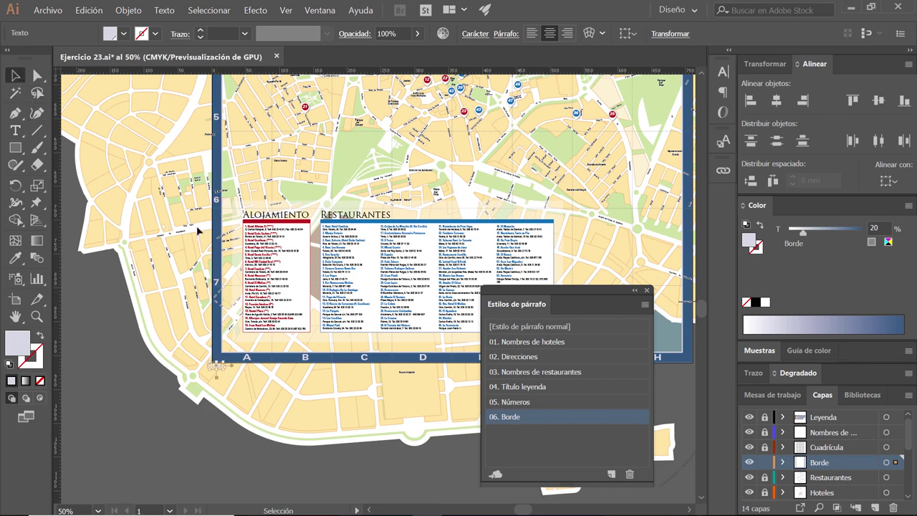
# - Move the row label 8 up into the left border below 7
pyautogui.scroll(1, 237, 317)
pyautogui.scroll(1, 225, 321)
pyautogui.scroll(1, 223, 319)
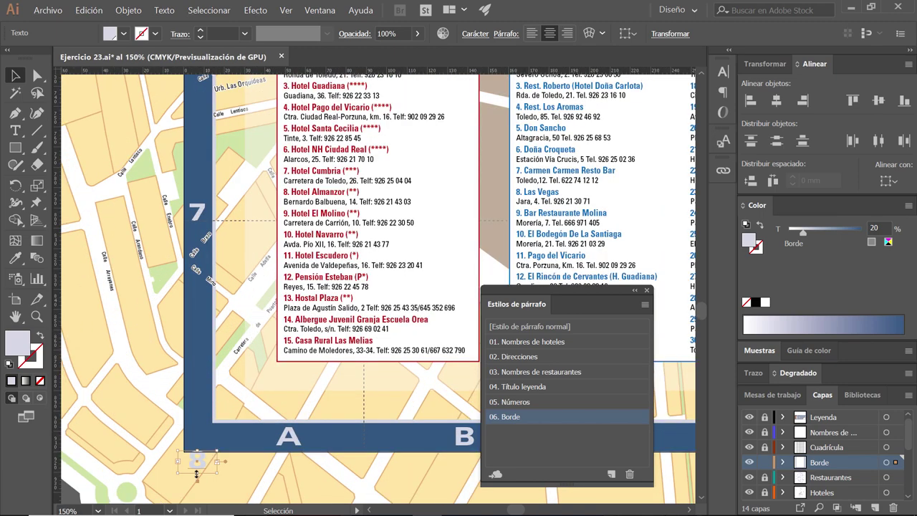
pyautogui.click(156, 388)
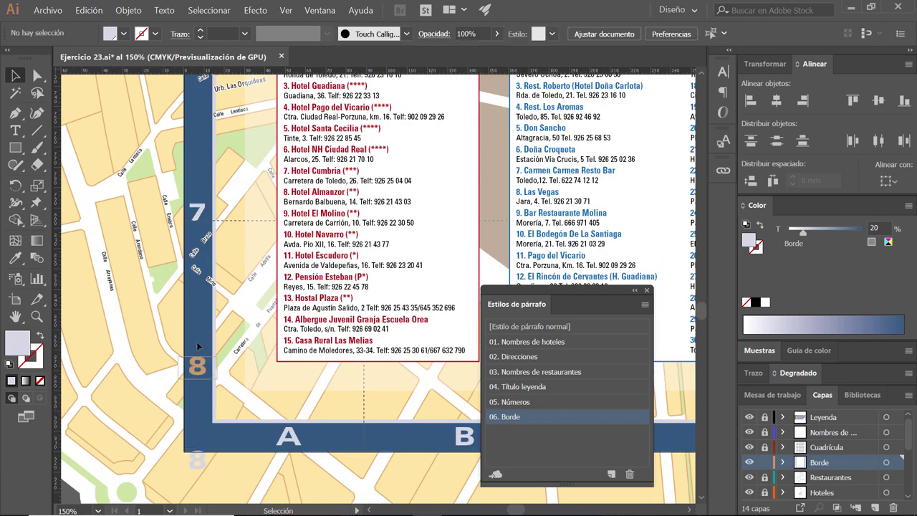
pyautogui.moveTo(199, 462); pyautogui.dragTo(197, 324)
# - Draw a vertical line along the border's inner edge with a 6 pt stroke
pyautogui.click(40, 133)
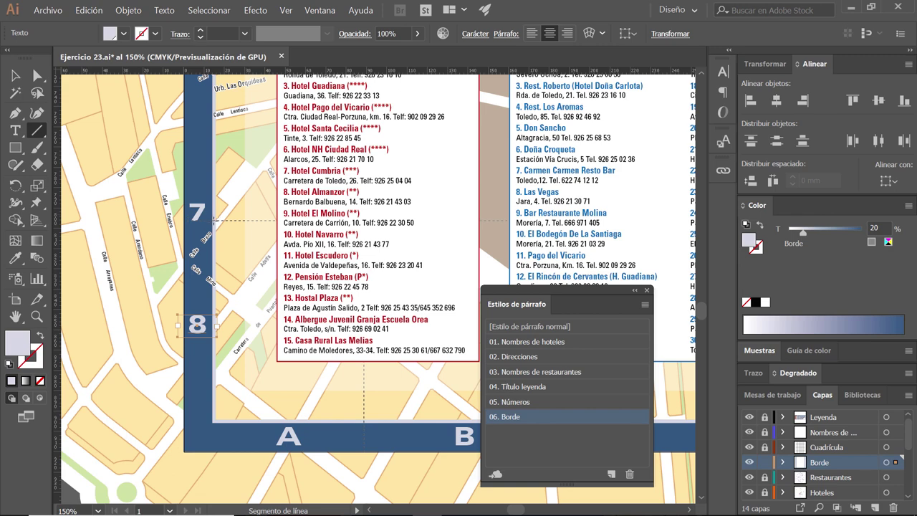
pyautogui.moveTo(215, 326); pyautogui.dragTo(216, 421)
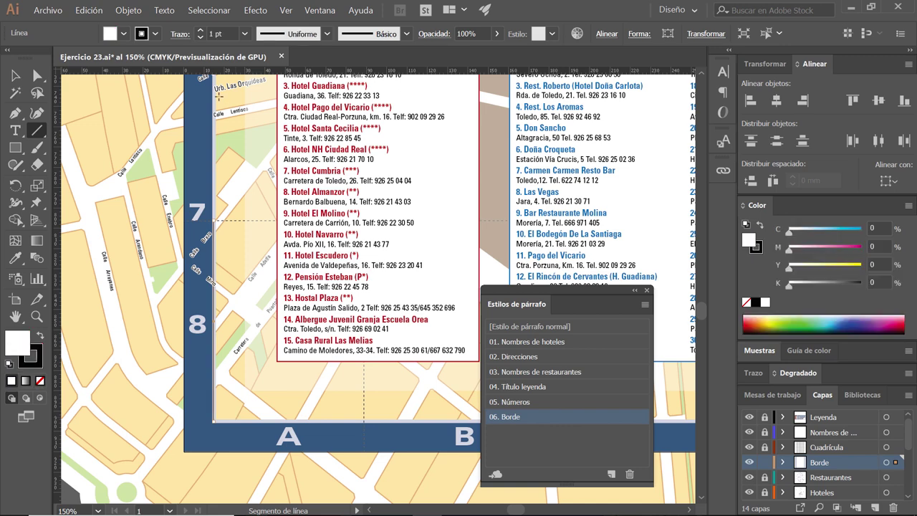
pyautogui.click(200, 30)
pyautogui.click(200, 30)
pyautogui.click(200, 30)
pyautogui.click(200, 30)
pyautogui.click(200, 30)
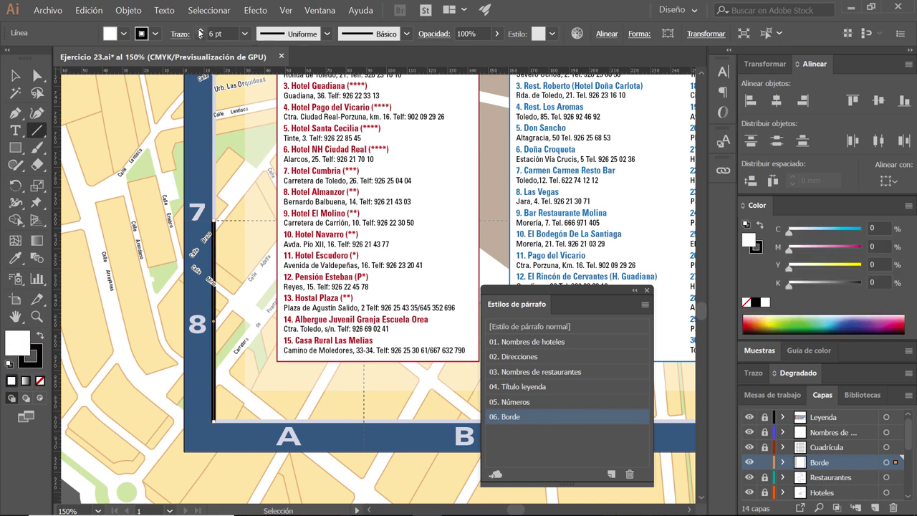
pyautogui.press('v')
# - Vertically centre the 8 on the new line, using the line as key object
pyautogui.keyDown('shift'); pyautogui.click(204, 329); pyautogui.keyUp('shift')
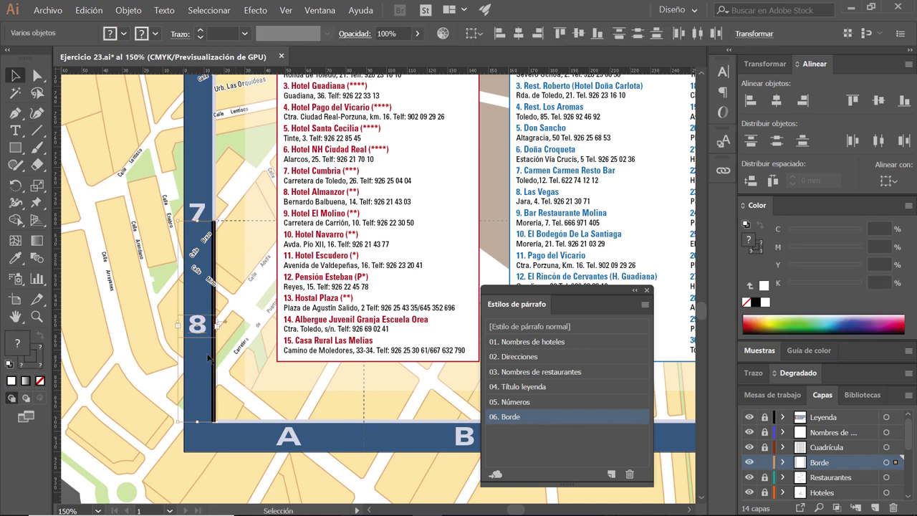
pyautogui.click(213, 357)
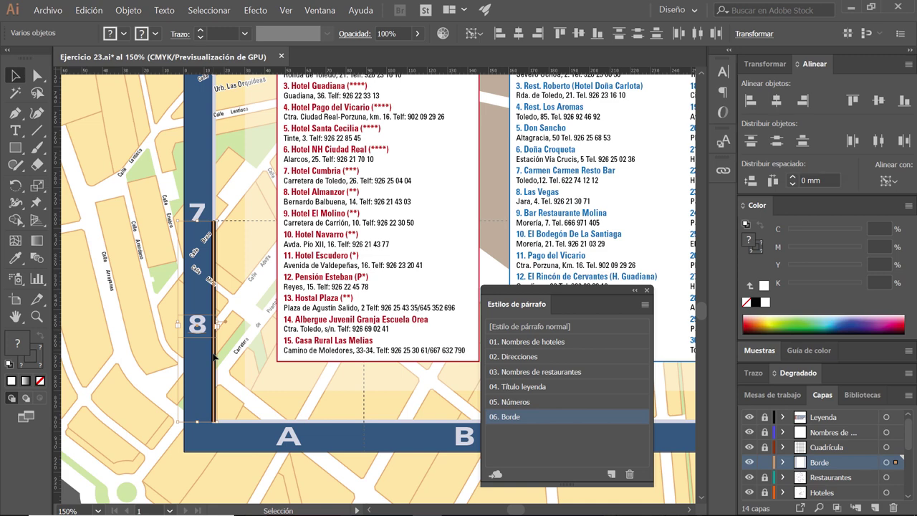
pyautogui.click(581, 34)
pyautogui.click(127, 314)
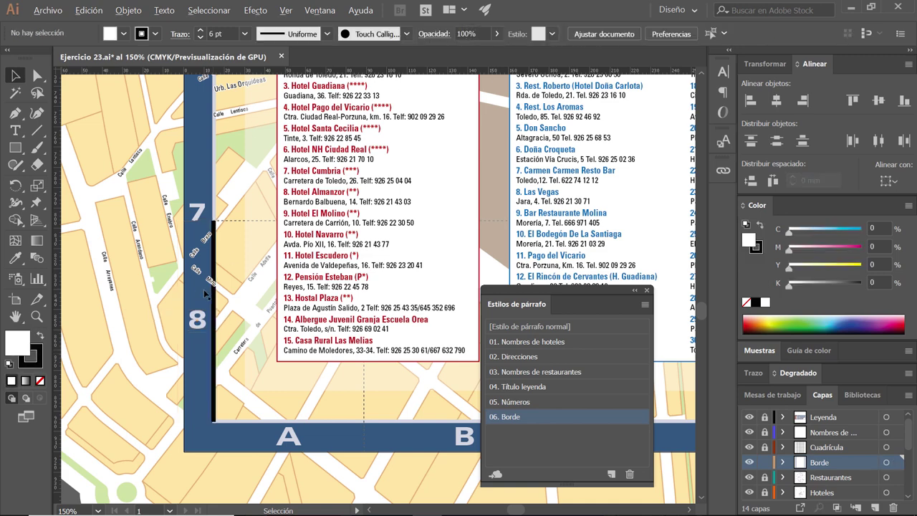
pyautogui.scroll(-1, 205, 294)
pyautogui.scroll(-1, 206, 293)
pyautogui.scroll(-1, 206, 294)
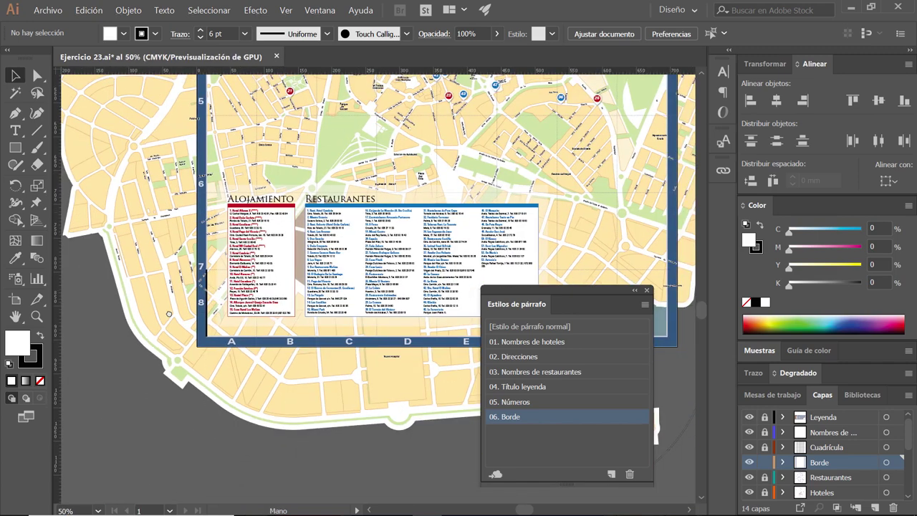
# - Bring the top of the map into view and move the helper line up beside row 1
pyautogui.moveTo(169, 314); pyautogui.dragTo(165, 398)
pyautogui.scroll(-1, 165, 398)
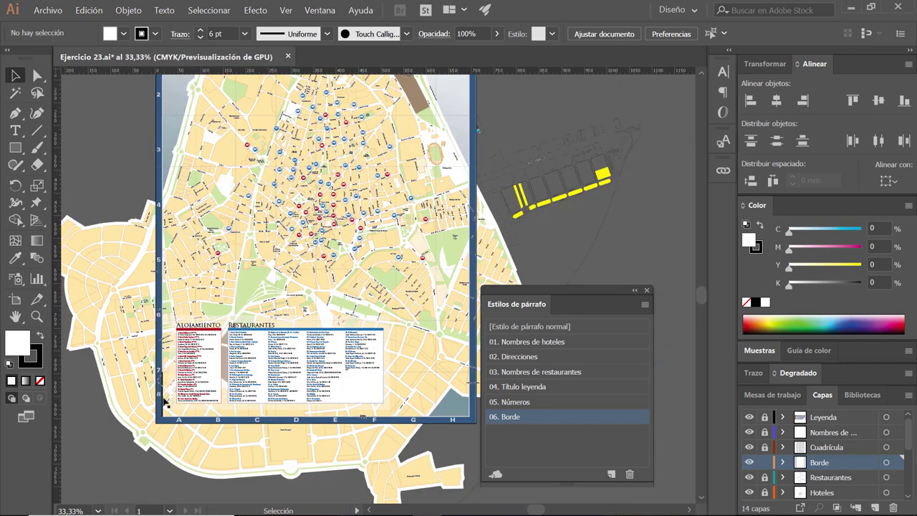
pyautogui.click(183, 124)
pyautogui.moveTo(183, 124); pyautogui.dragTo(243, 304)
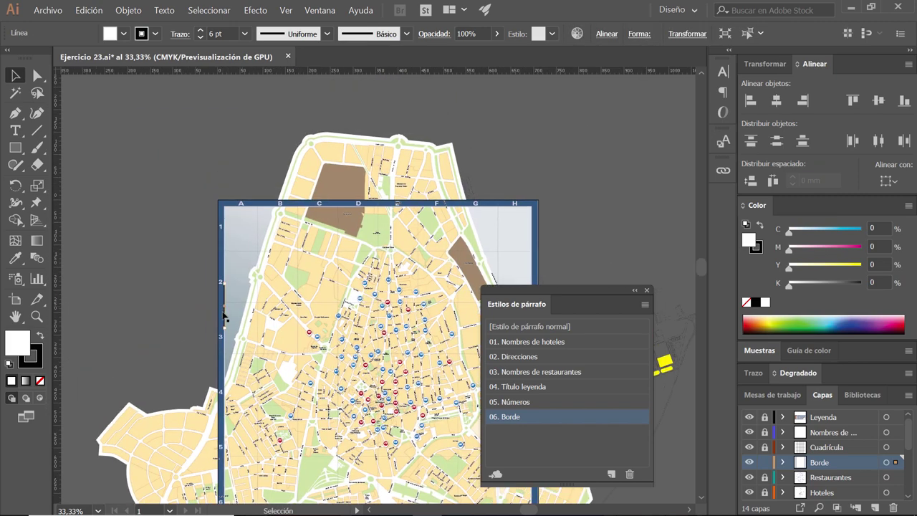
pyautogui.click(220, 315)
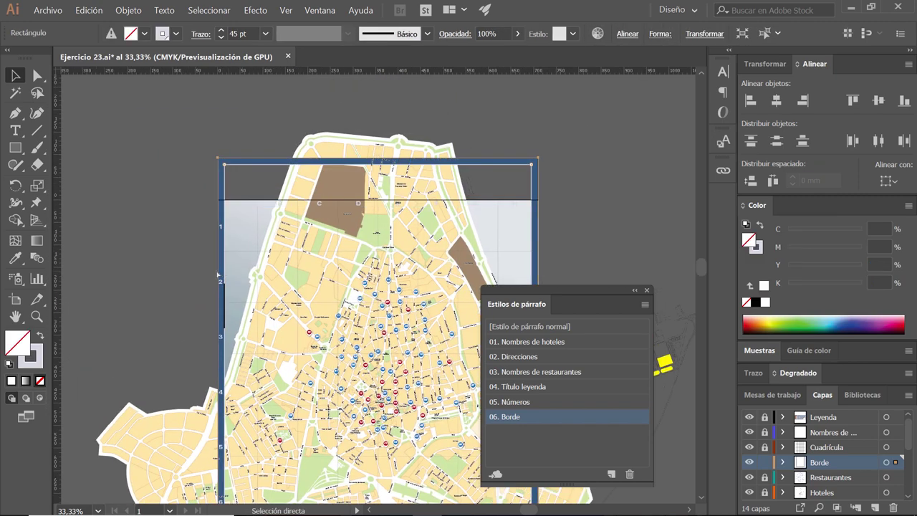
pyautogui.click(166, 252)
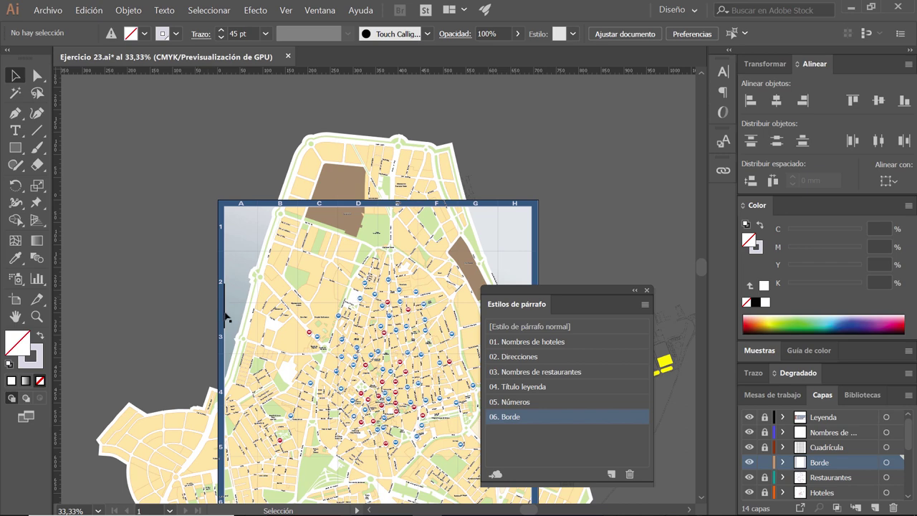
pyautogui.moveTo(225, 316); pyautogui.dragTo(229, 241)
# - Align row number 1's vertical centre to the helper line spanning row 1
pyautogui.click(222, 232)
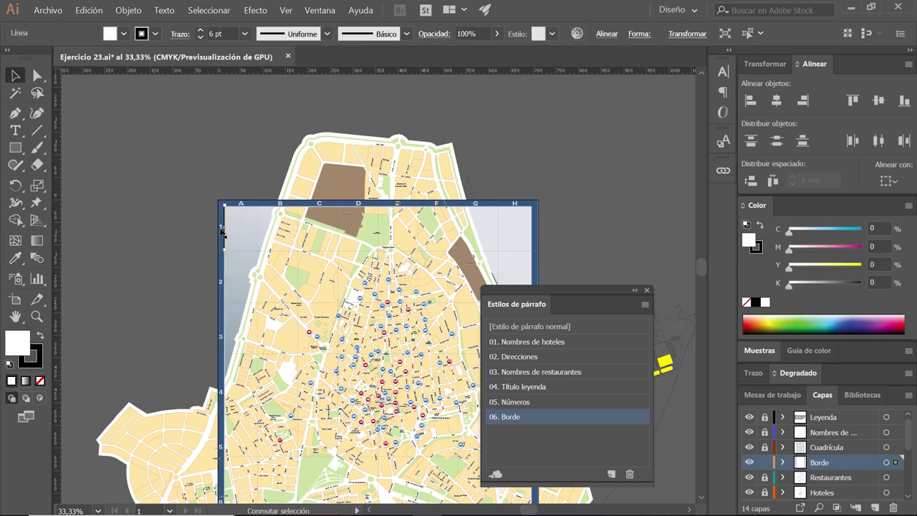
pyautogui.keyDown('shift'); pyautogui.click(222, 231); pyautogui.keyUp('shift')
pyautogui.hotkey('ctrl', '+')
pyautogui.hotkey('ctrl', '+')
pyautogui.hotkey('ctrl', '+')
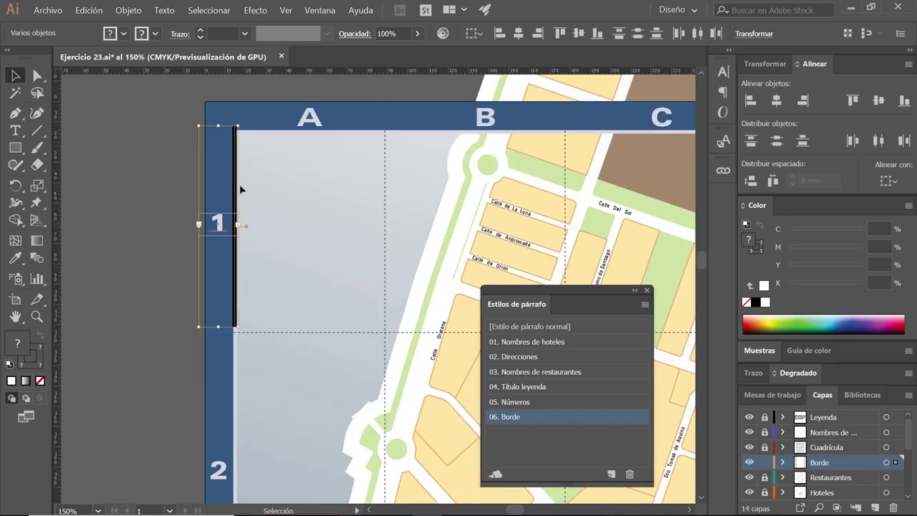
pyautogui.click(236, 195)
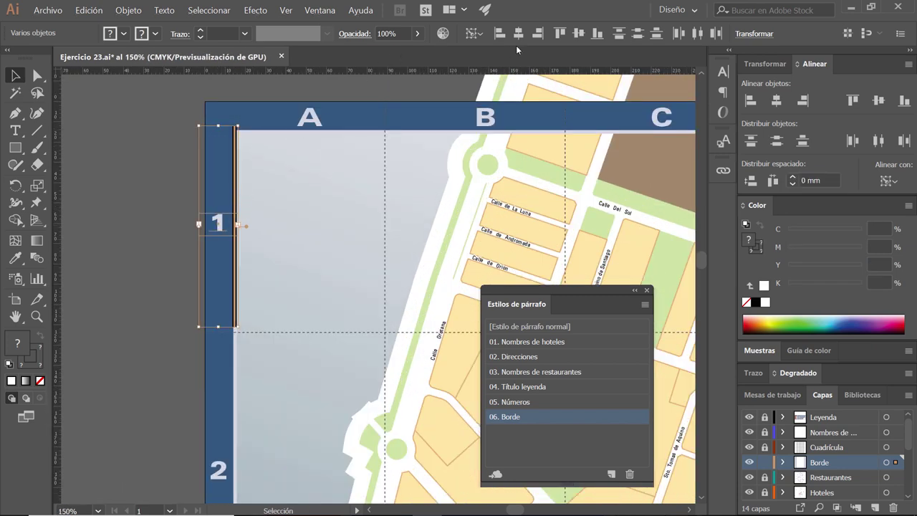
pyautogui.click(133, 218)
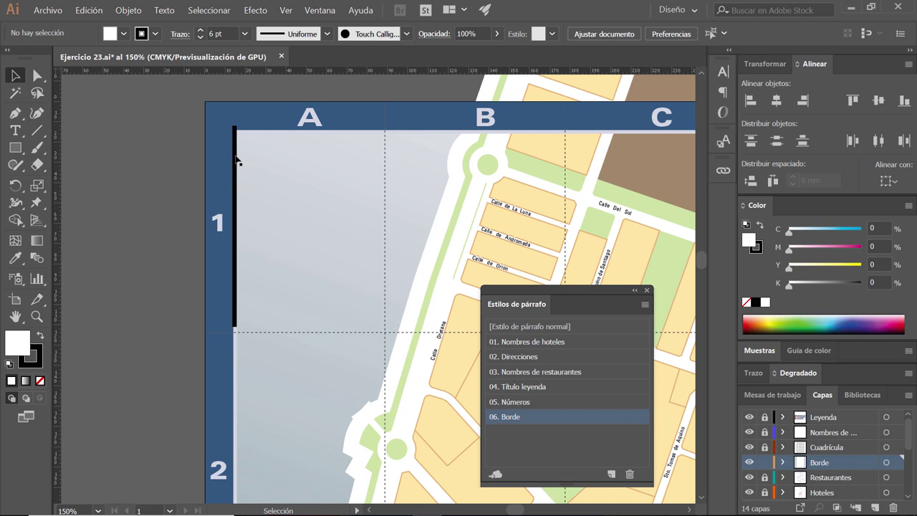
pyautogui.moveTo(237, 160); pyautogui.dragTo(237, 164)
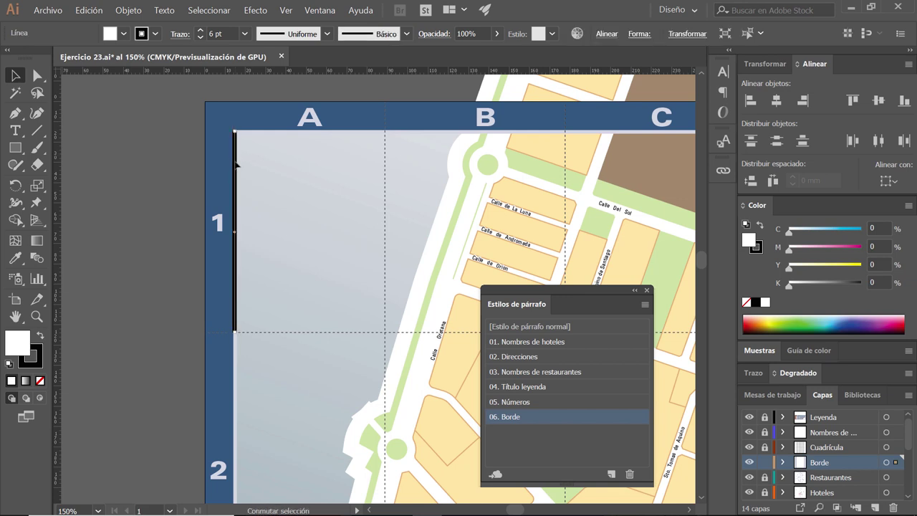
pyautogui.keyDown('shift'); pyautogui.click(218, 223); pyautogui.keyUp('shift')
pyautogui.keyDown('shift'); pyautogui.click(218, 225); pyautogui.keyUp('shift')
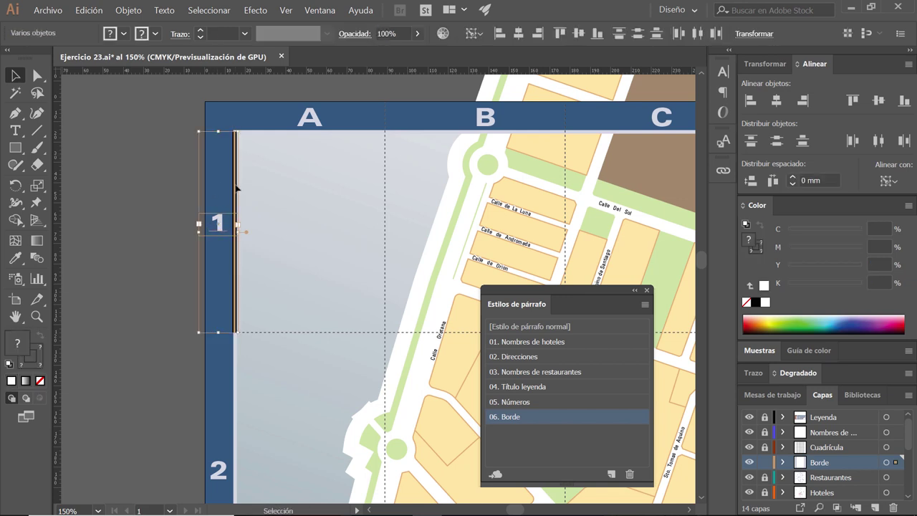
pyautogui.click(578, 33)
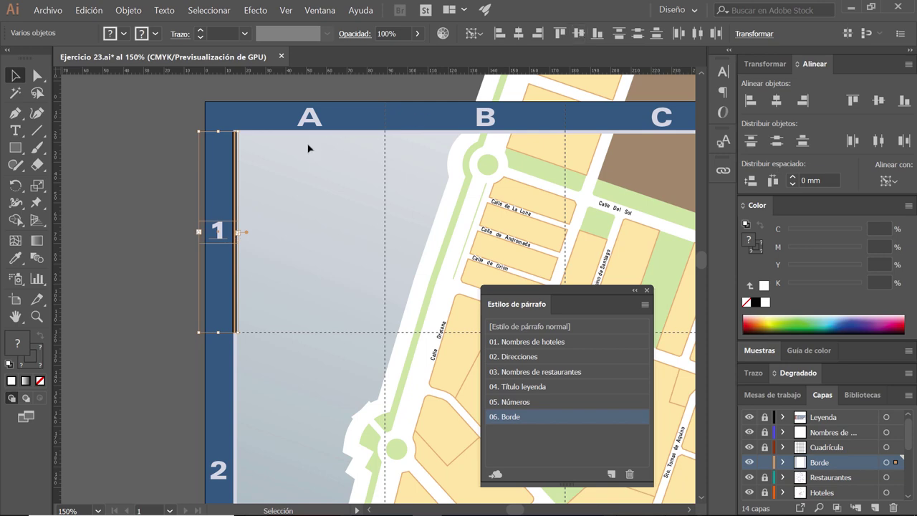
pyautogui.click(144, 187)
# - Delete the temporary helper line and zoom back out
pyautogui.click(238, 187)
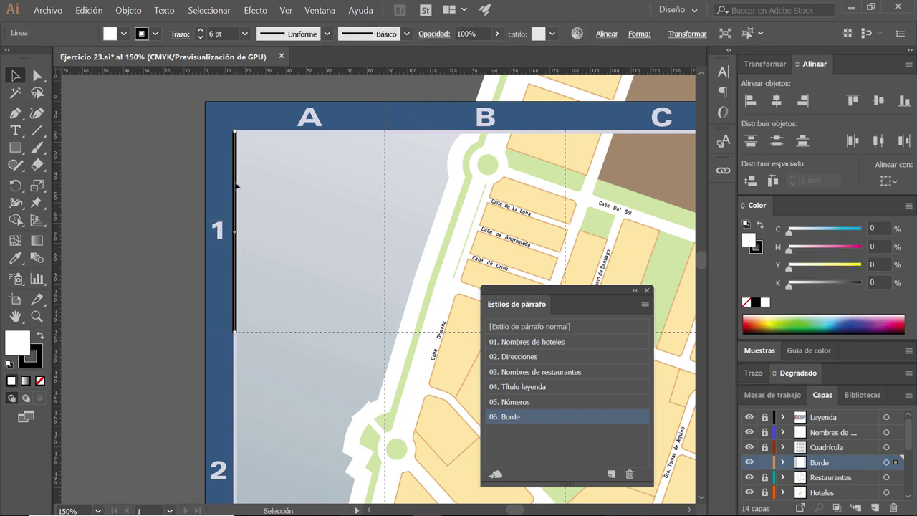
pyautogui.press('Delete')
pyautogui.scroll(-2, 276, 292)
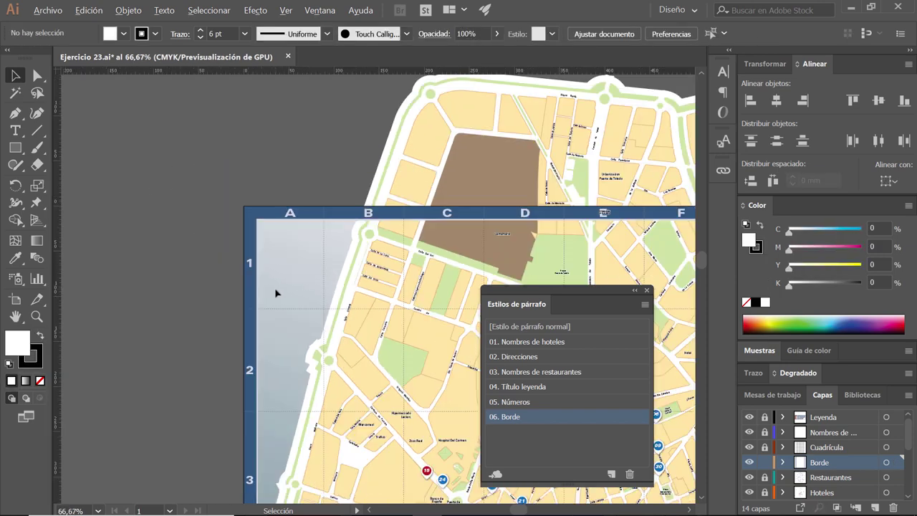
pyautogui.scroll(-1, 276, 292)
pyautogui.scroll(-3, 279, 272)
pyautogui.scroll(-2, 284, 245)
pyautogui.scroll(-1, 284, 246)
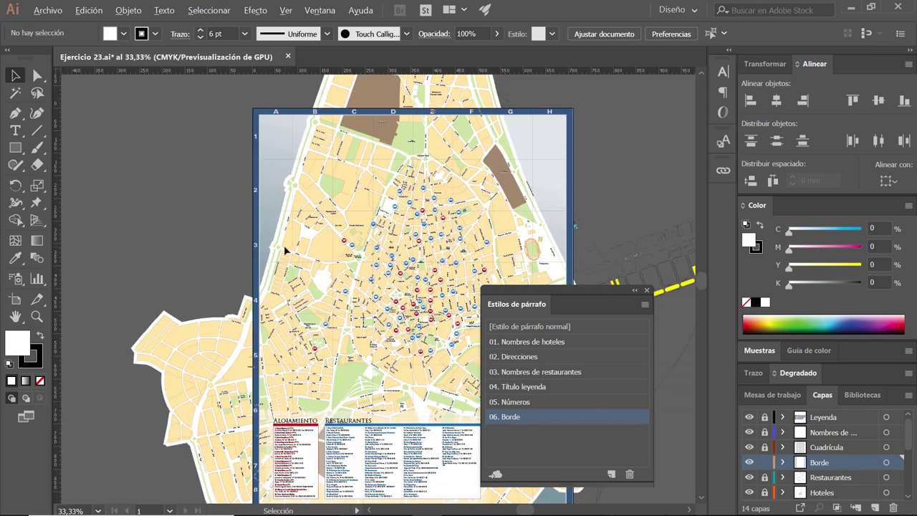
pyautogui.scroll(-1, 282, 260)
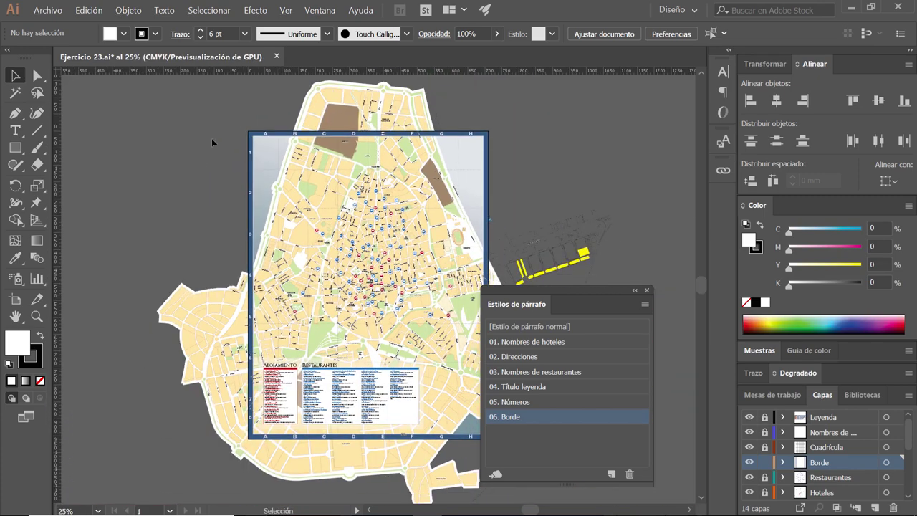
# - Select the whole left column of row numbers as a group
pyautogui.click(251, 425)
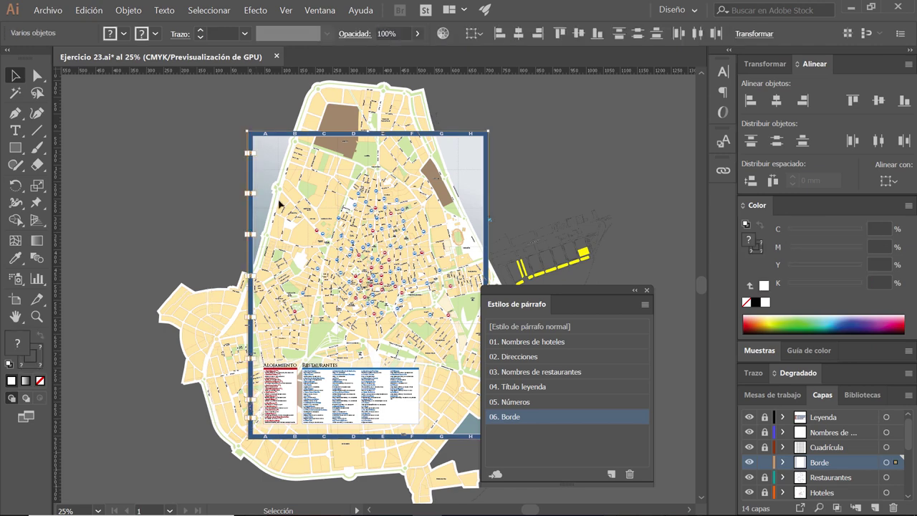
pyautogui.click(254, 136)
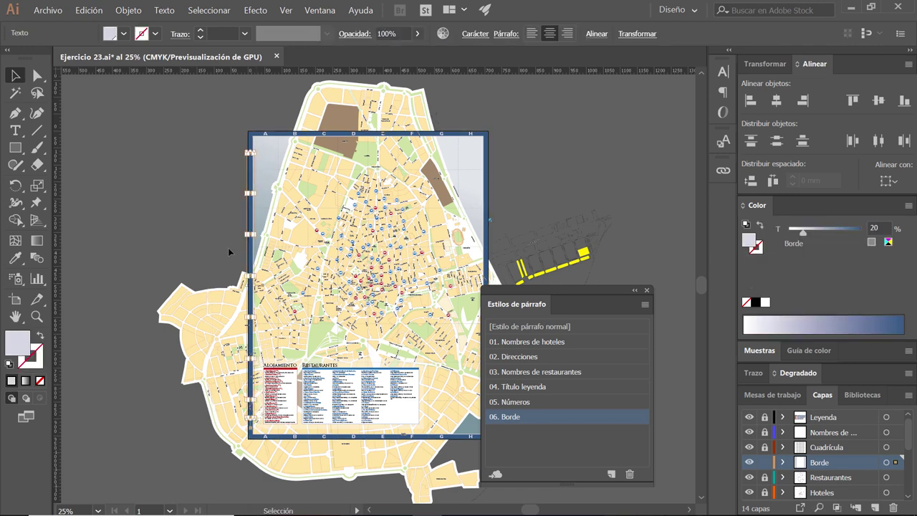
pyautogui.click(885, 182)
pyautogui.click(156, 148)
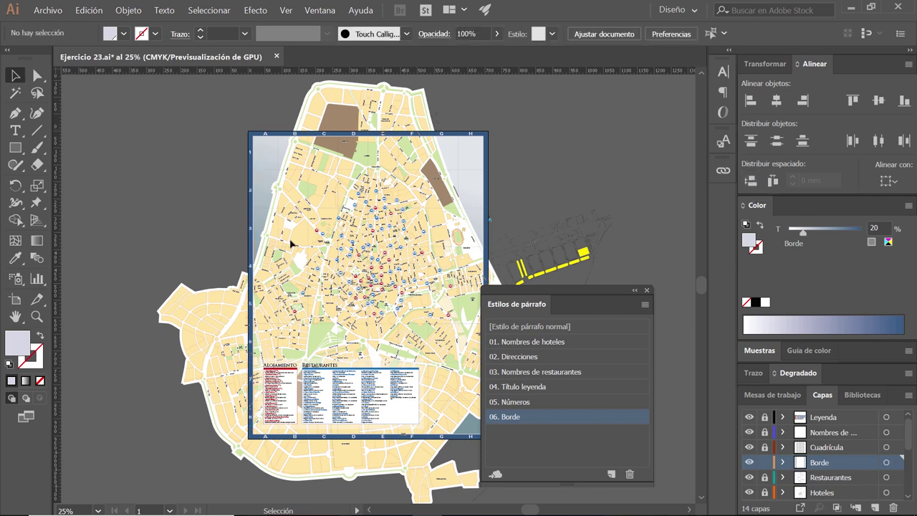
pyautogui.scroll(1, 281, 345)
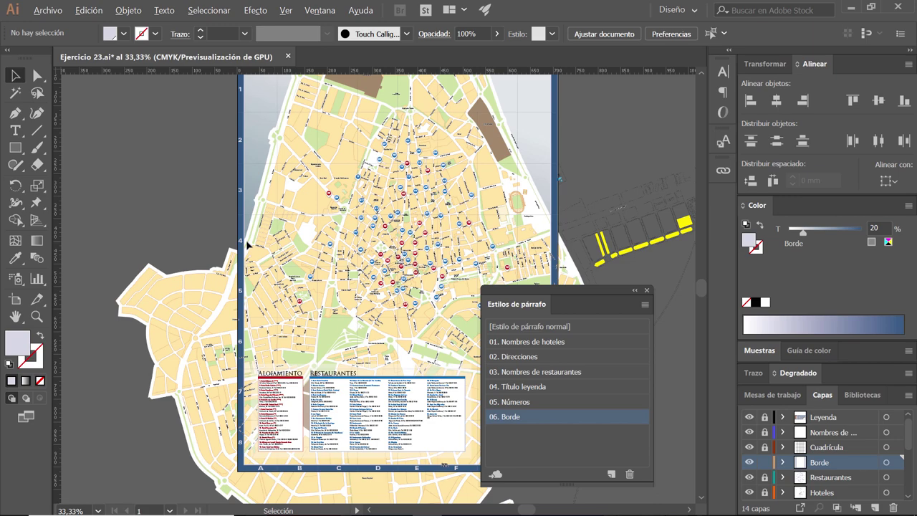
pyautogui.scroll(2, 244, 215)
pyautogui.moveTo(264, 170); pyautogui.dragTo(252, 190)
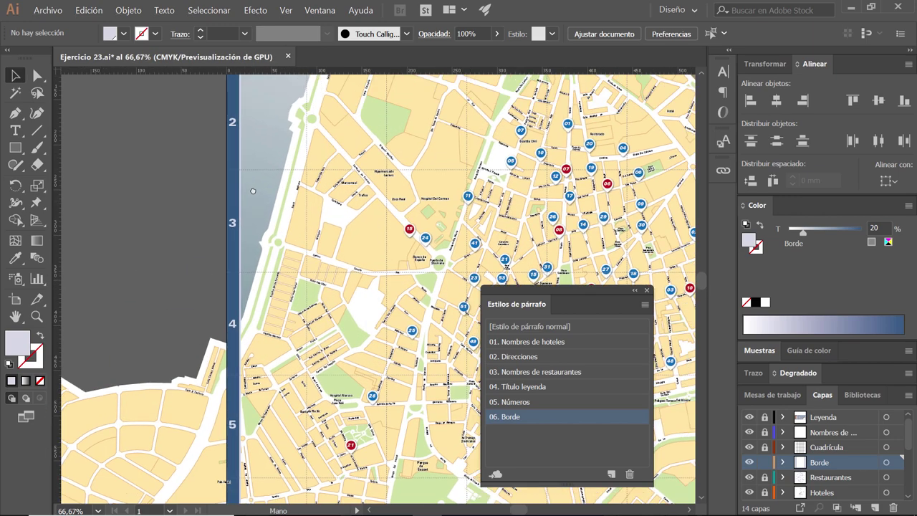
pyautogui.scroll(-2, 252, 190)
pyautogui.scroll(-1, 258, 190)
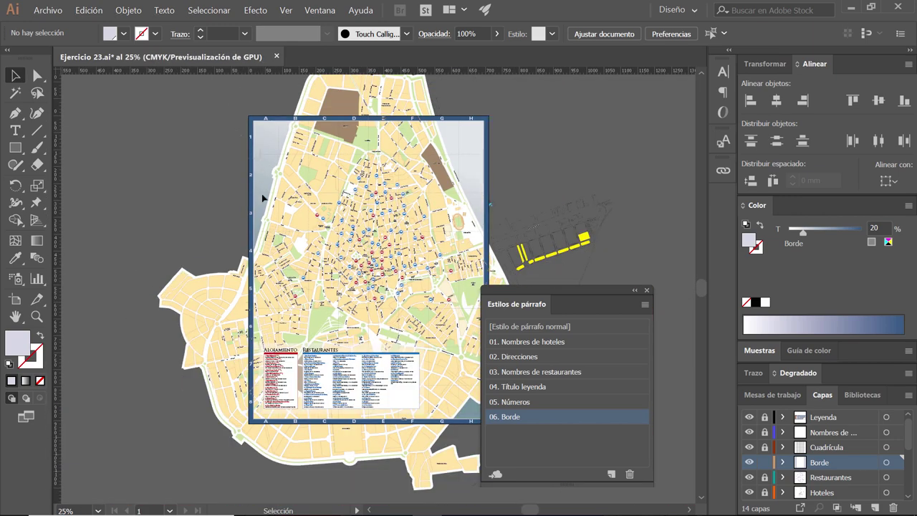
pyautogui.click(254, 404)
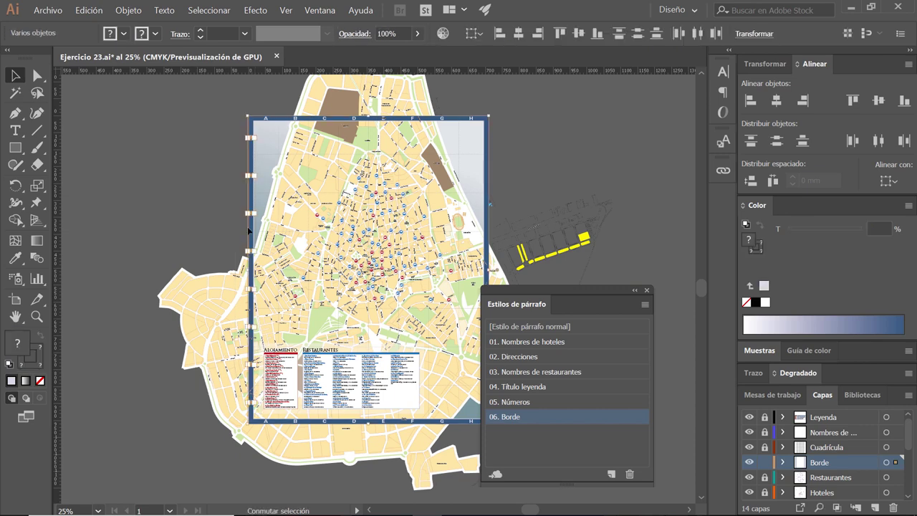
pyautogui.click(254, 156)
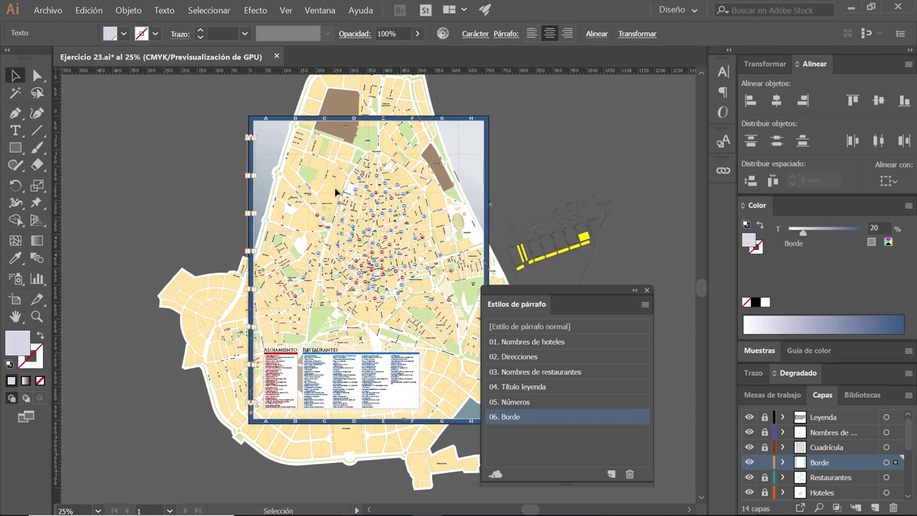
pyautogui.click(250, 181)
pyautogui.scroll(2, 229, 180)
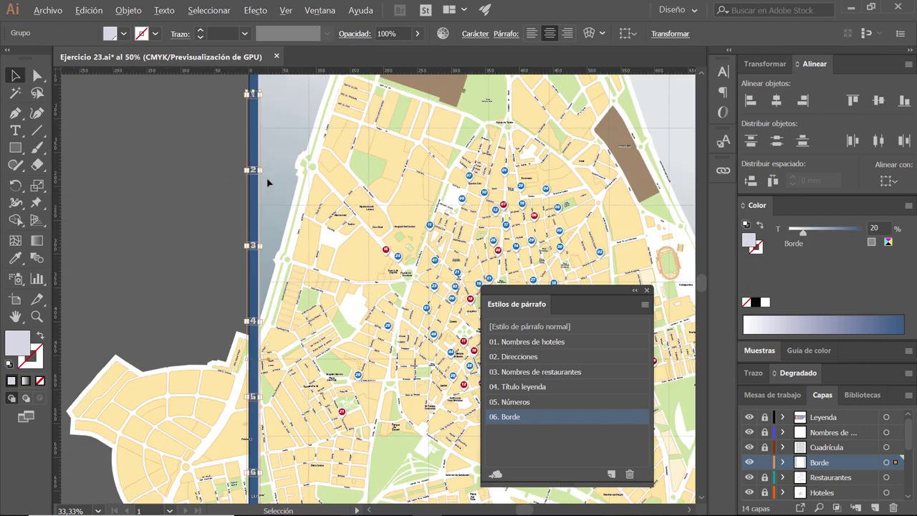
pyautogui.scroll(2, 267, 183)
pyautogui.scroll(1, 247, 190)
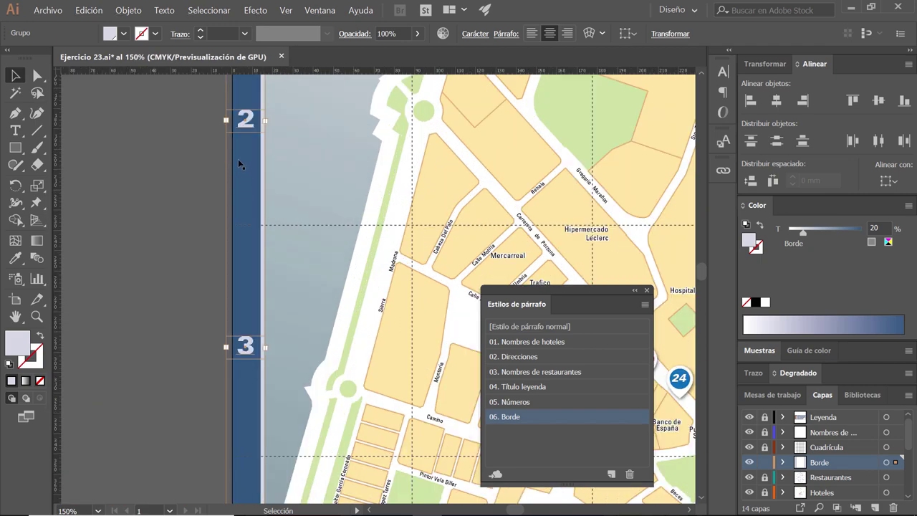
# - Nudge the row numbers left and right until centred in the blue strip
pyautogui.press('Right')
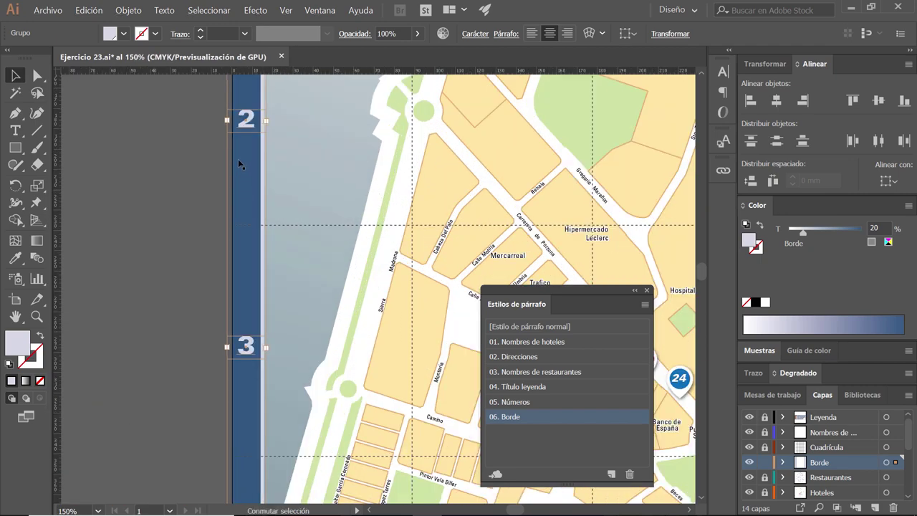
pyautogui.press('Right')
pyautogui.press('Right')
pyautogui.press('Right')
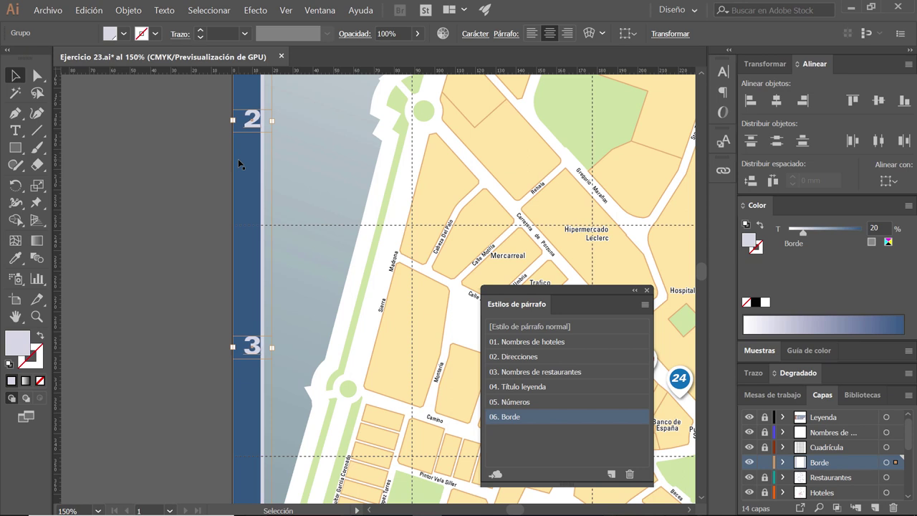
pyautogui.press('Left')
pyautogui.press('Left')
pyautogui.press('Left')
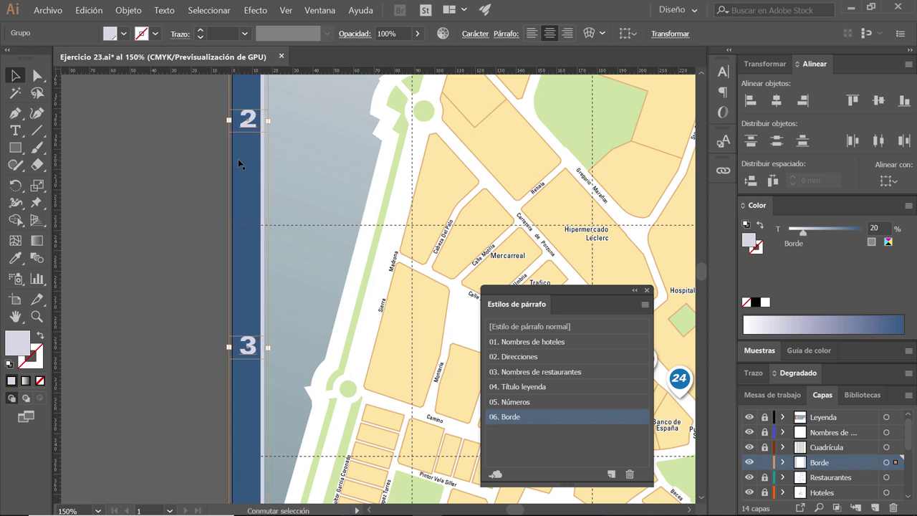
pyautogui.press('Right')
pyautogui.press('Right')
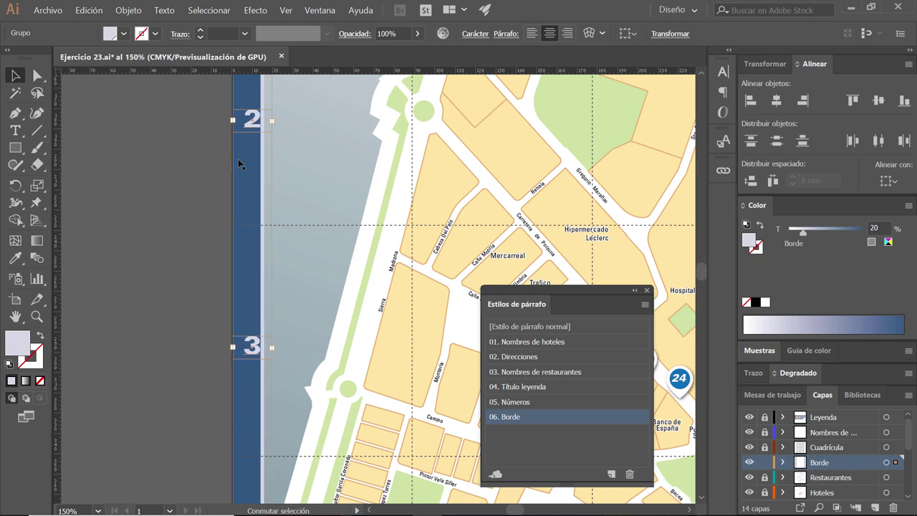
pyautogui.press('Left')
pyautogui.press('Left')
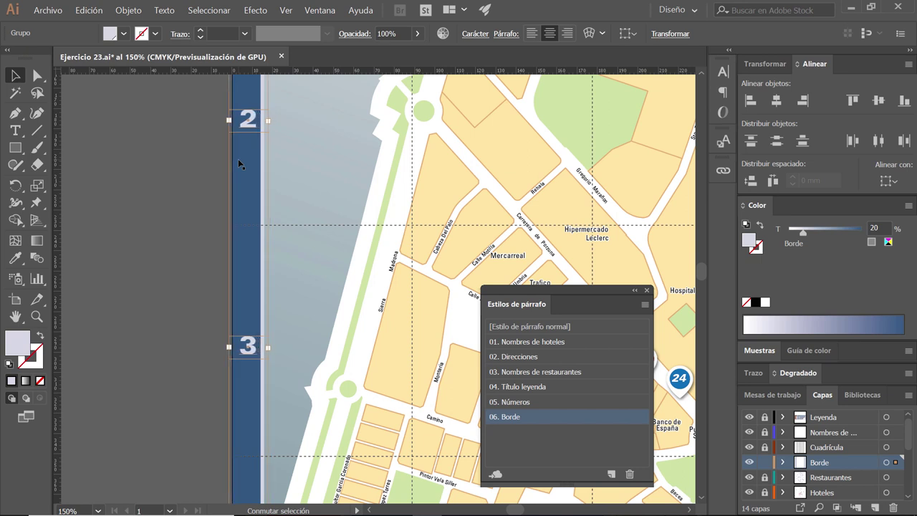
pyautogui.press('Left')
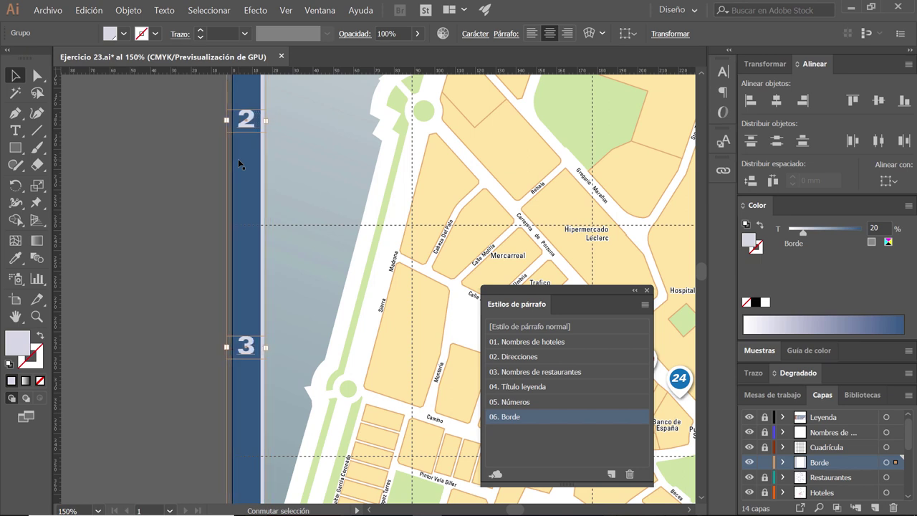
# - Drag a copy of the row numbers column onto the map's right blue border
pyautogui.scroll(-1, 239, 205)
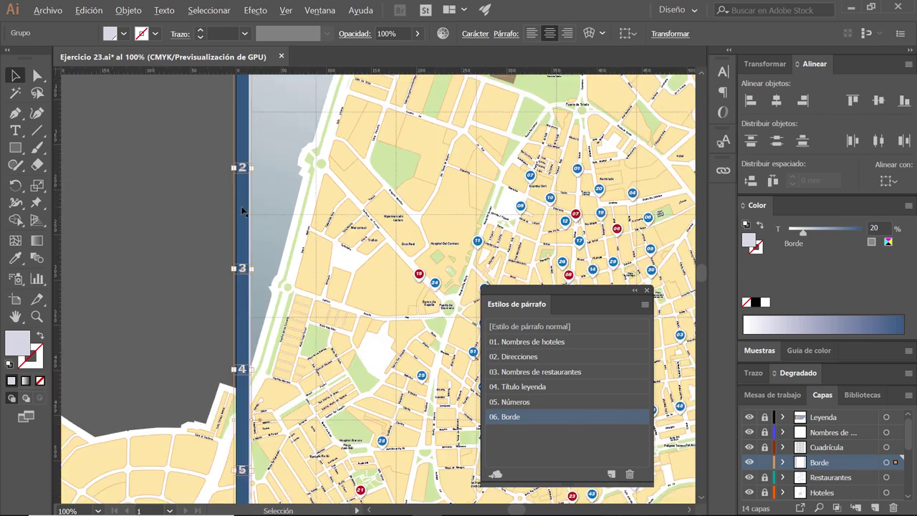
pyautogui.scroll(-1, 240, 205)
pyautogui.scroll(-3, 244, 213)
pyautogui.scroll(1, 167, 156)
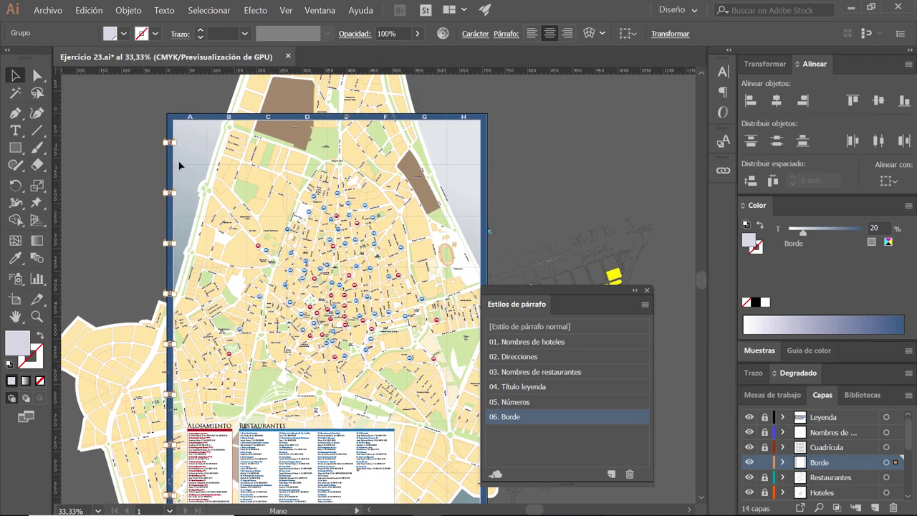
pyautogui.moveTo(167, 155); pyautogui.dragTo(275, 199)
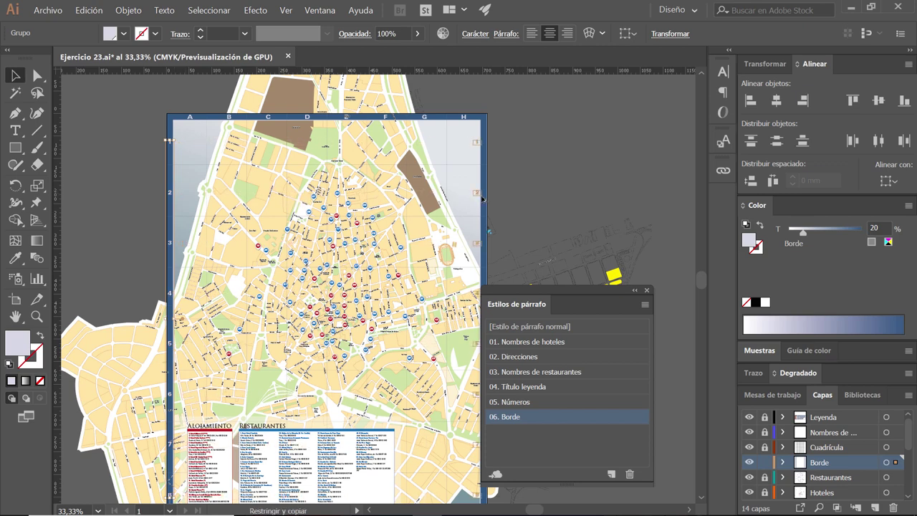
pyautogui.moveTo(275, 199); pyautogui.dragTo(486, 201)
# - Nudge the right-border row numbers left, then slightly back right
pyautogui.scroll(2, 475, 167)
pyautogui.scroll(2, 475, 167)
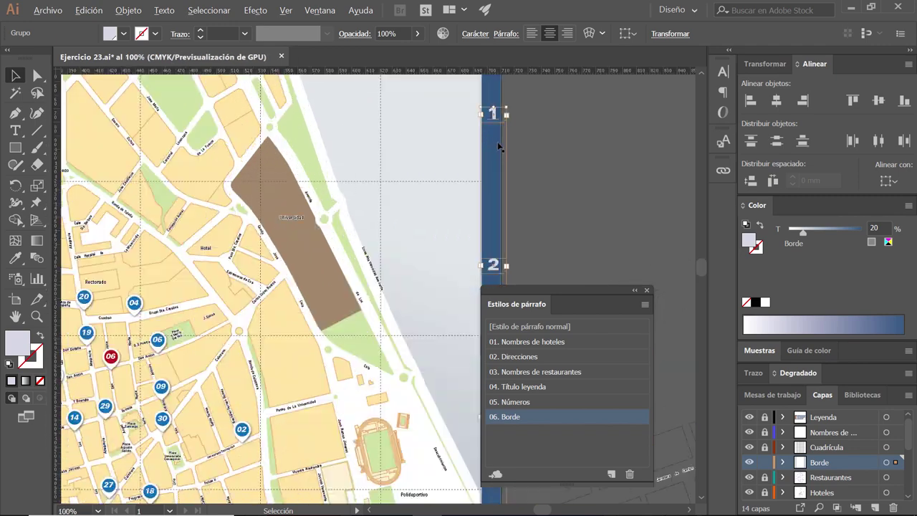
pyautogui.scroll(1, 465, 175)
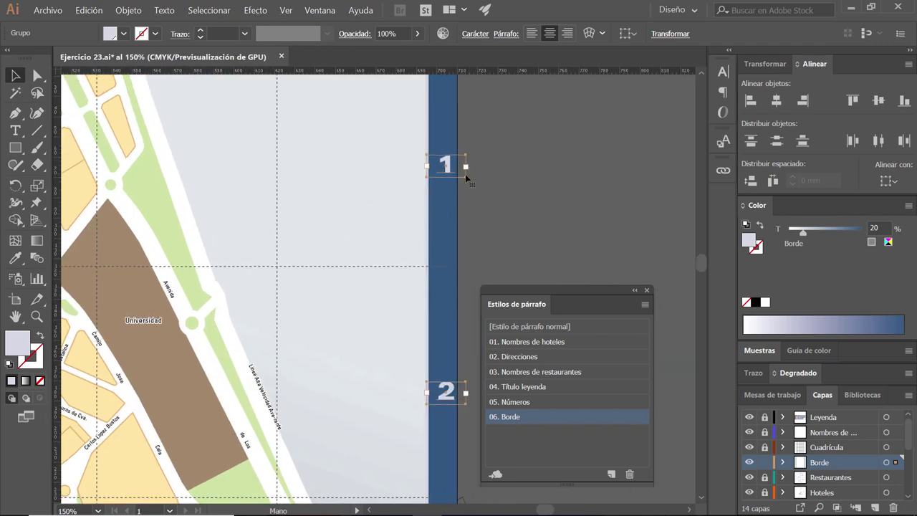
pyautogui.scroll(1, 433, 173)
pyautogui.scroll(-1, 433, 173)
pyautogui.scroll(-2, 433, 173)
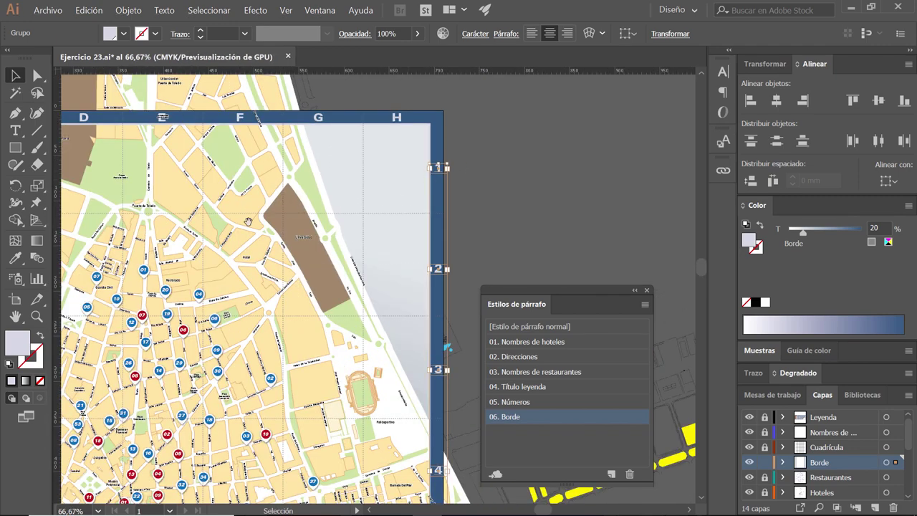
pyautogui.hscroll(-3, 243, 222)
pyautogui.hscroll(-2, 166, 218)
pyautogui.click(100, 162)
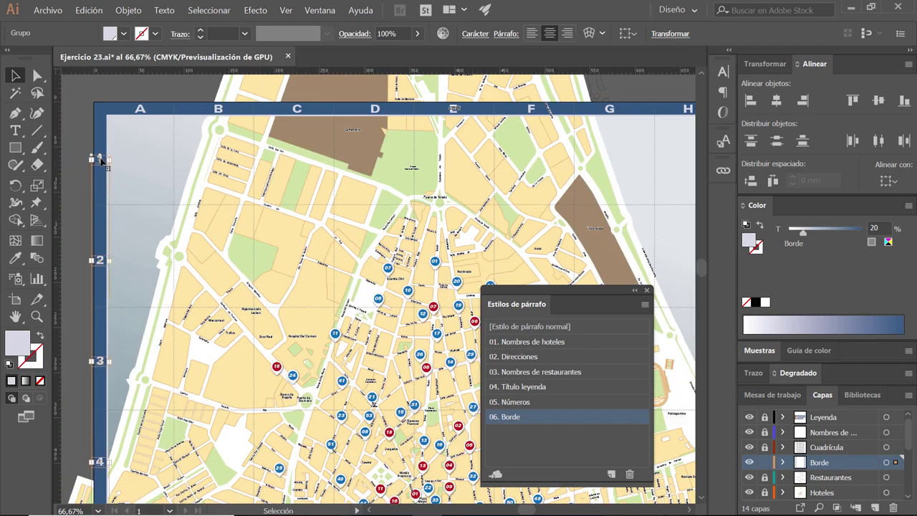
pyautogui.moveTo(208, 206); pyautogui.dragTo(205, 205)
pyautogui.hscroll(5, 366, 169)
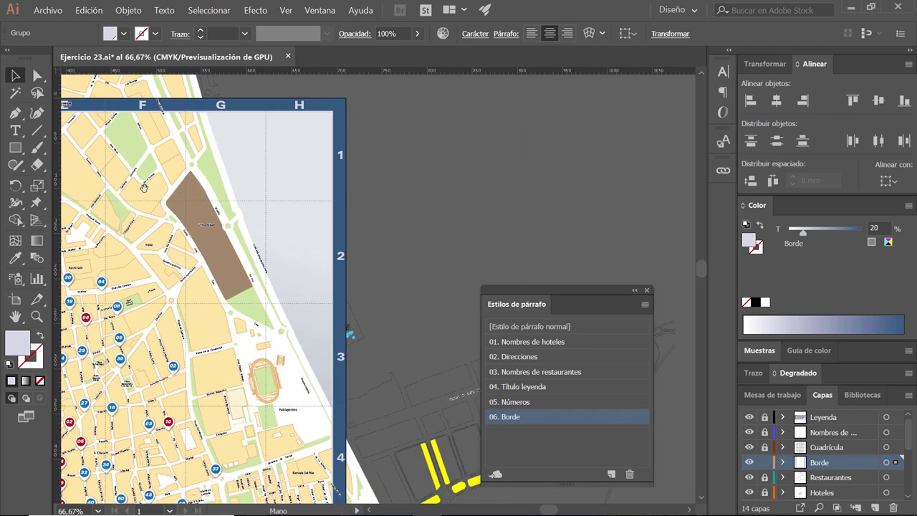
pyautogui.scroll(1, 341, 154)
pyautogui.scroll(1, 337, 159)
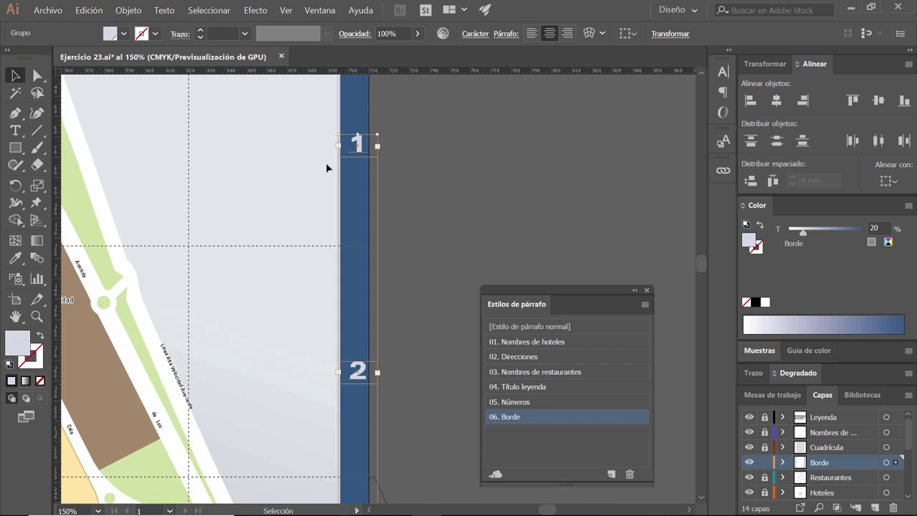
pyautogui.press('Left')
pyautogui.press('Left')
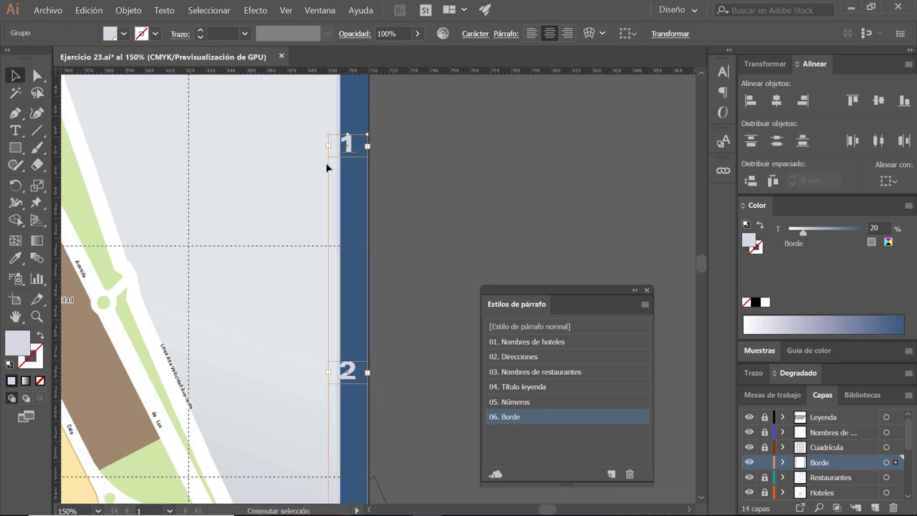
pyautogui.press('shift')
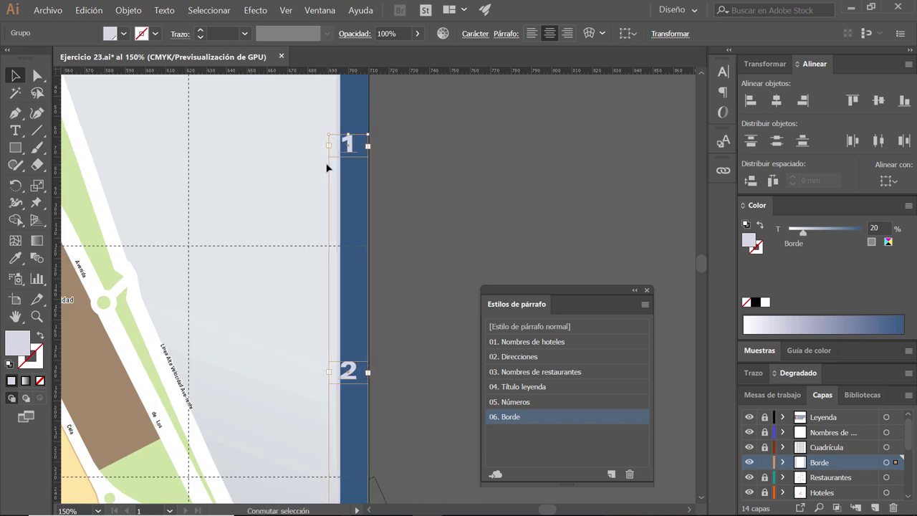
pyautogui.press('Right')
pyautogui.press('Right')
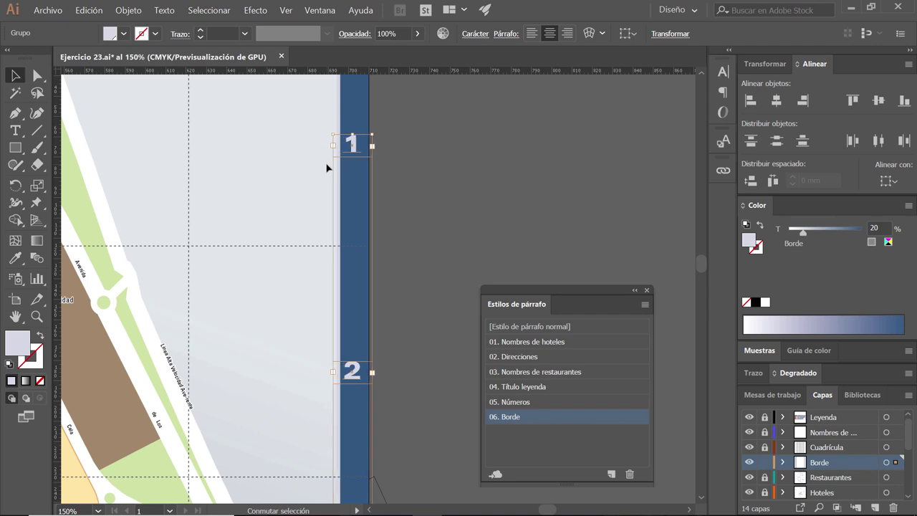
pyautogui.click(457, 174)
pyautogui.scroll(-2, 348, 198)
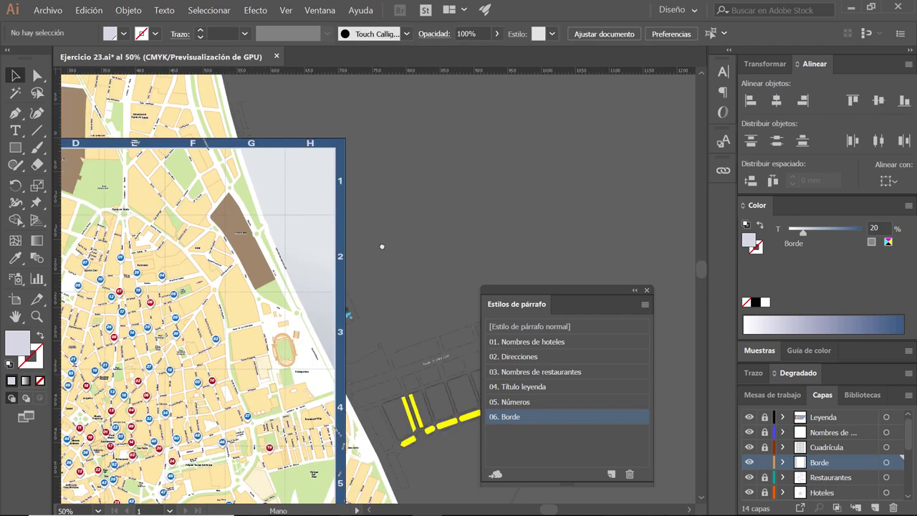
pyautogui.scroll(-1, 391, 242)
pyautogui.scroll(-1, 352, 263)
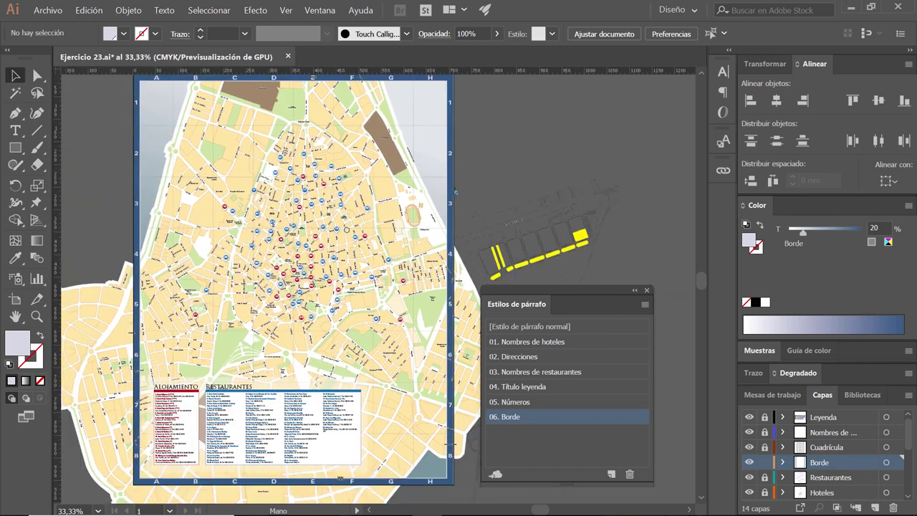
pyautogui.moveTo(334, 284)
pyautogui.mouseDown()
pyautogui.moveTo(363, 229)
pyautogui.moveTo(373, 254)
pyautogui.mouseUp()
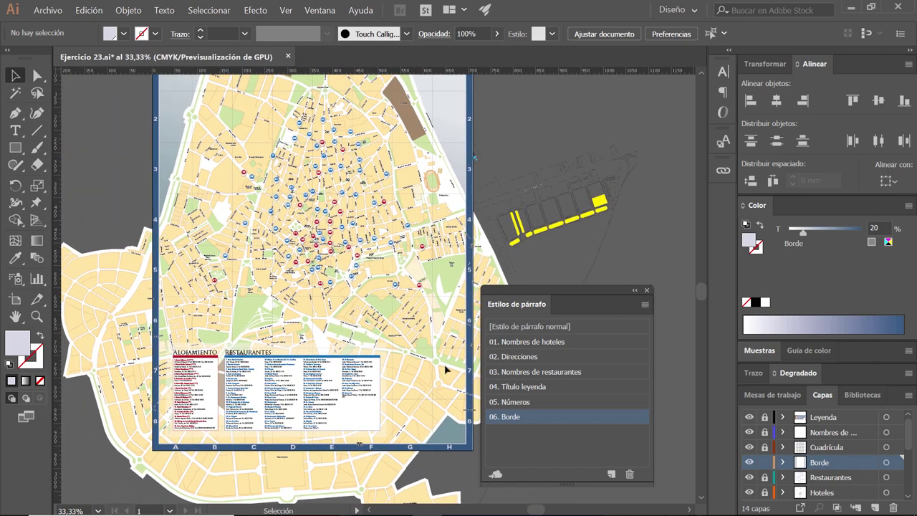
pyautogui.scroll(1, 428, 446)
pyautogui.scroll(1, 340, 319)
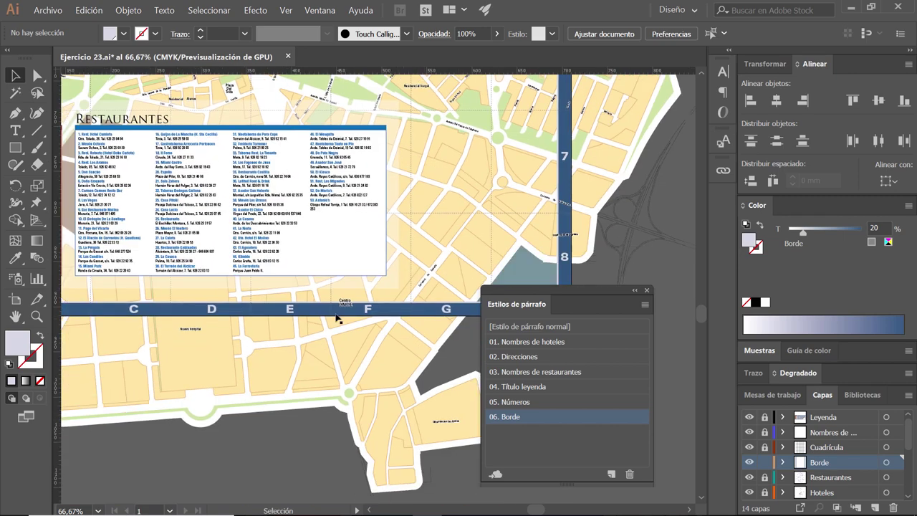
pyautogui.scroll(1, 208, 286)
pyautogui.hscroll(-5, 207, 287)
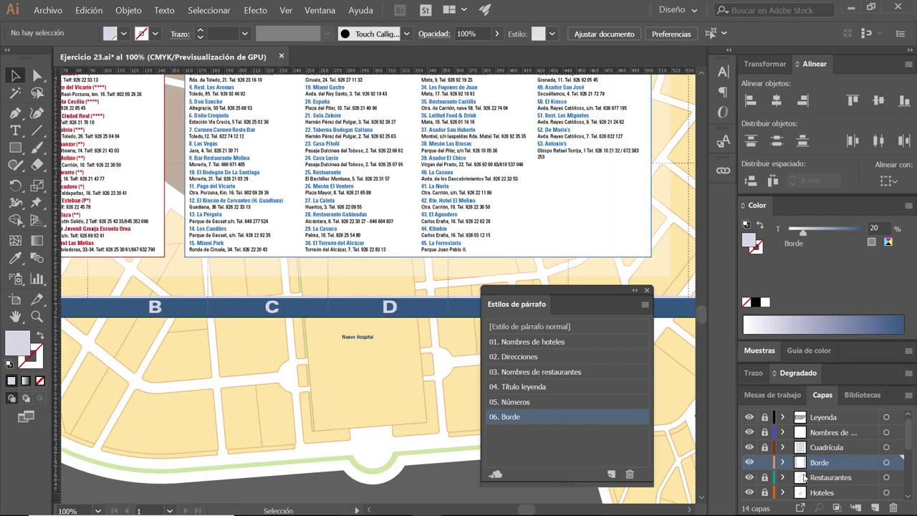
pyautogui.scroll(-2, 279, 224)
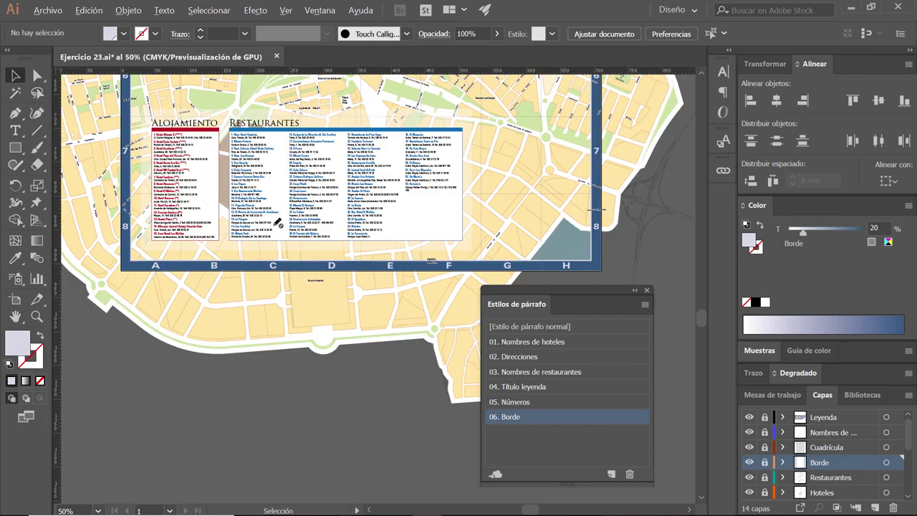
pyautogui.scroll(-1, 279, 225)
pyautogui.scroll(2, 326, 197)
pyautogui.scroll(2, 397, 230)
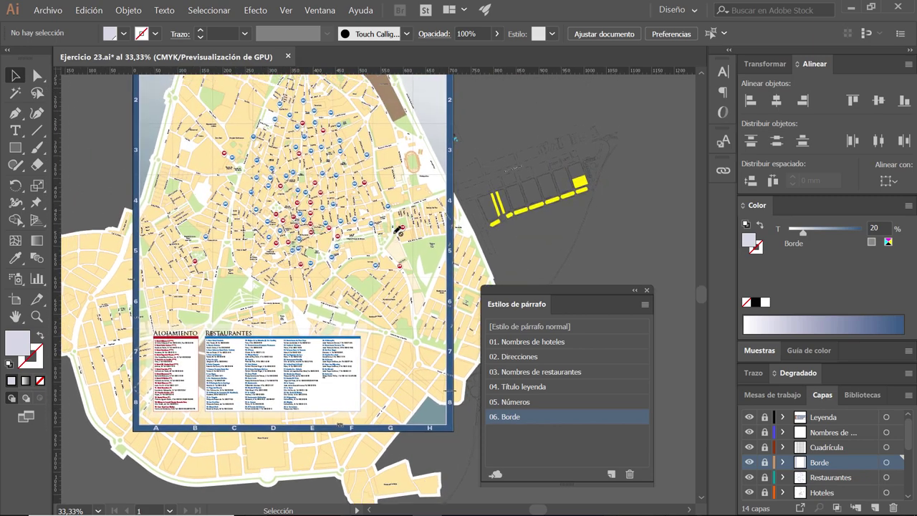
pyautogui.scroll(1, 398, 229)
pyautogui.hscroll(2, 500, 116)
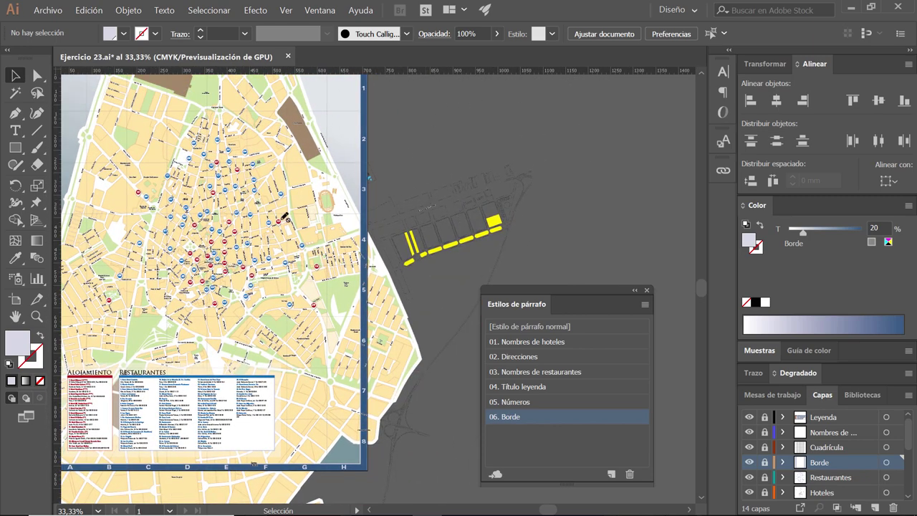
pyautogui.hotkey('ctrl', '-')
pyautogui.moveTo(291, 216); pyautogui.dragTo(310, 233)
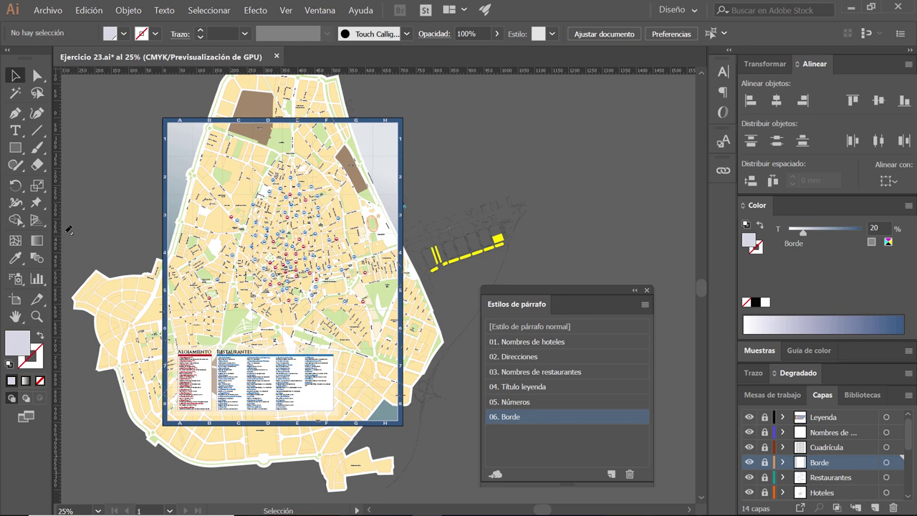
# - In Acrobat Reader, zoom in and out on Ejercicio 23.pdf to inspect its lettered border
pyautogui.hotkey('alt', 'Tab')
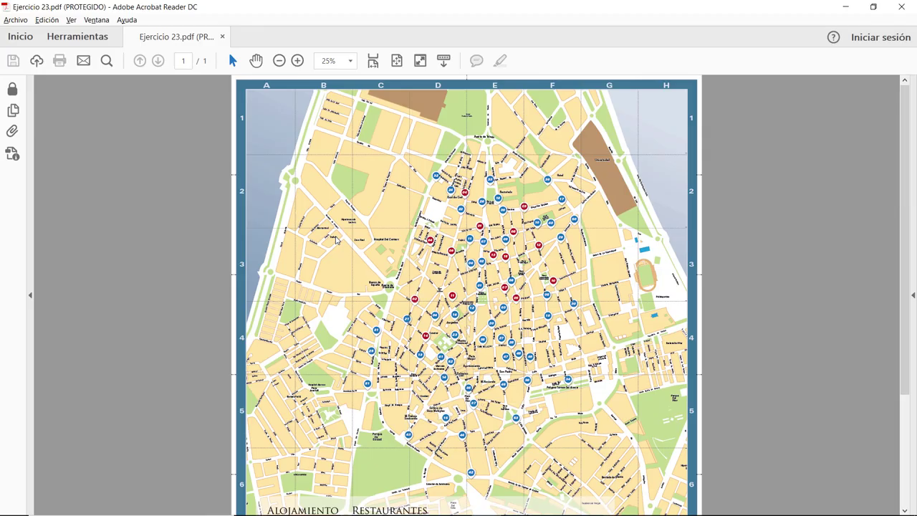
pyautogui.click(297, 61)
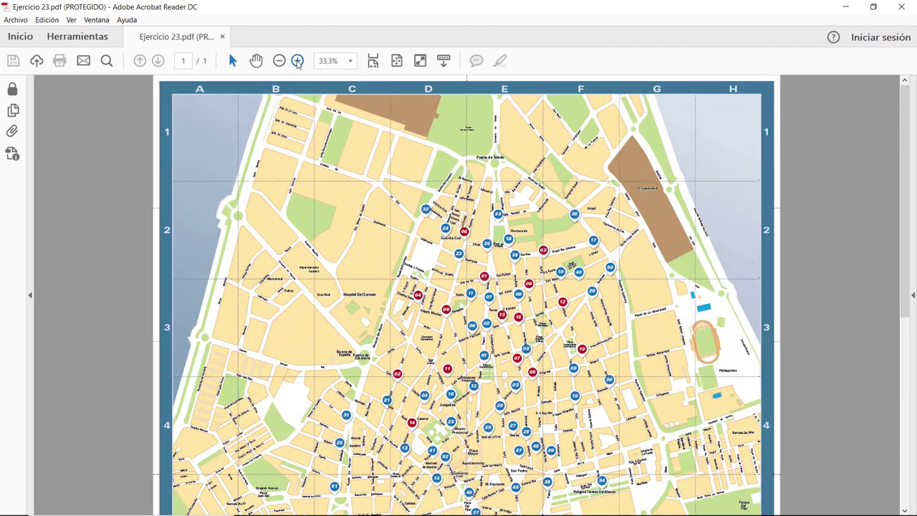
pyautogui.click(298, 61)
pyautogui.click(297, 61)
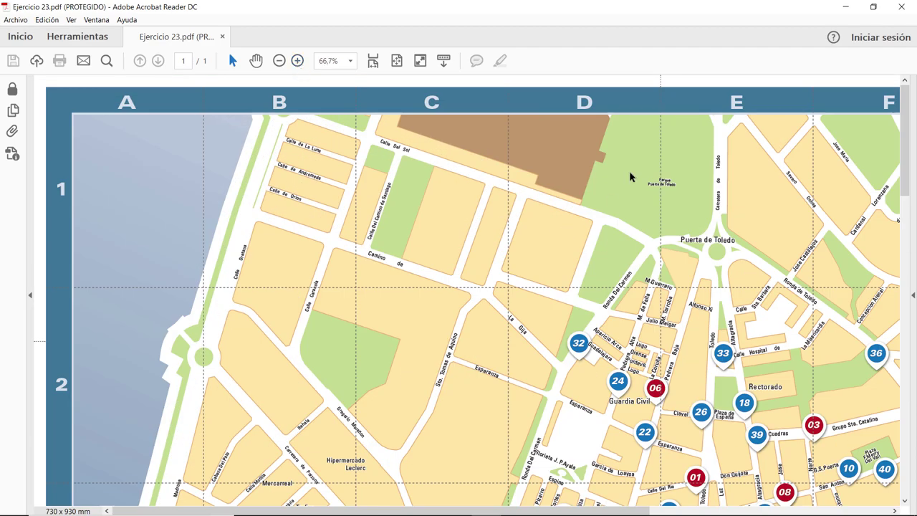
pyautogui.scroll(-3, 675, 88)
pyautogui.scroll(-6, 43, 247)
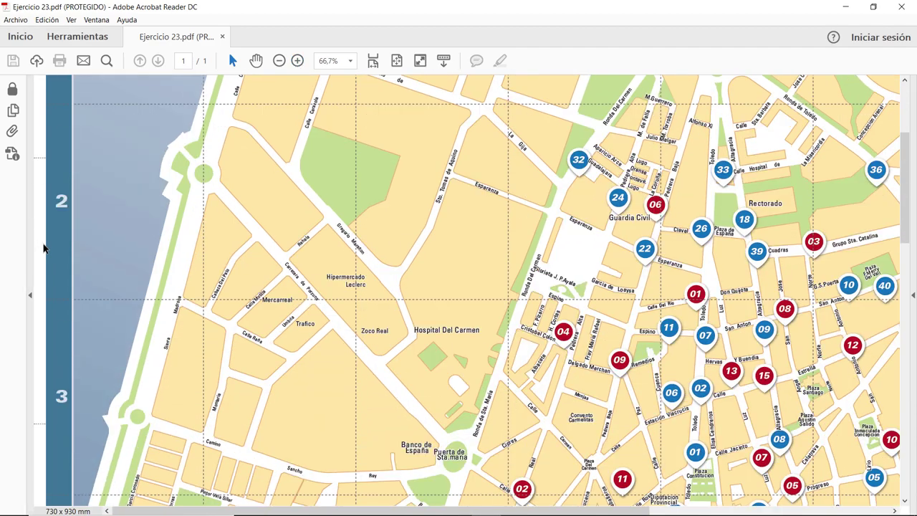
pyautogui.scroll(-1, 51, 251)
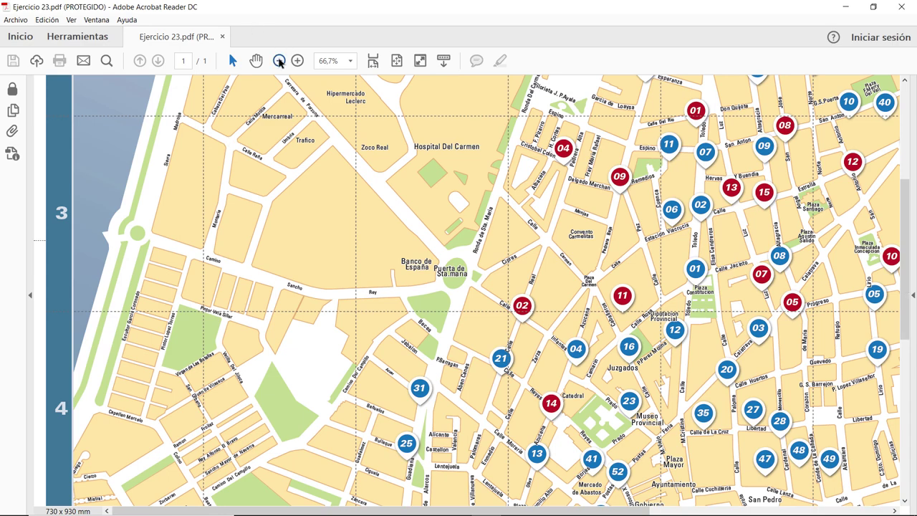
pyautogui.click(279, 60)
pyautogui.click(279, 61)
pyautogui.click(279, 62)
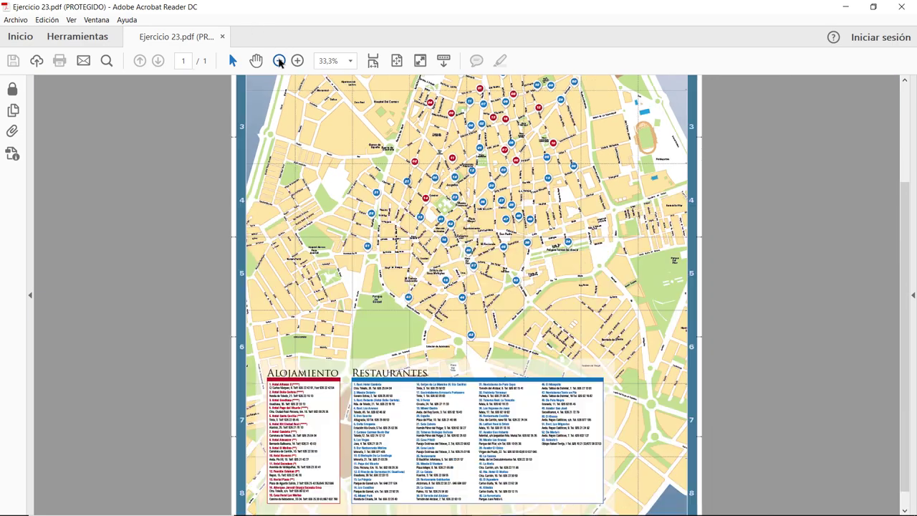
pyautogui.scroll(-1, 295, 430)
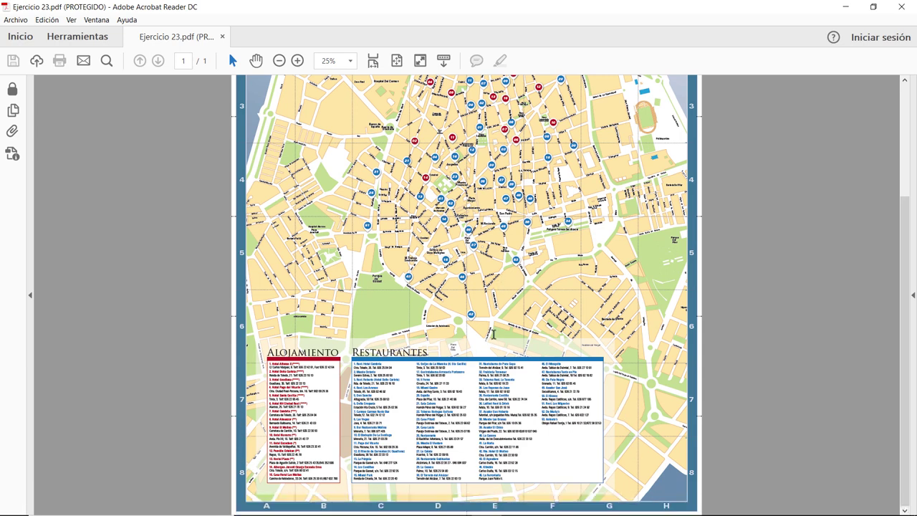
pyautogui.scroll(5, 485, 245)
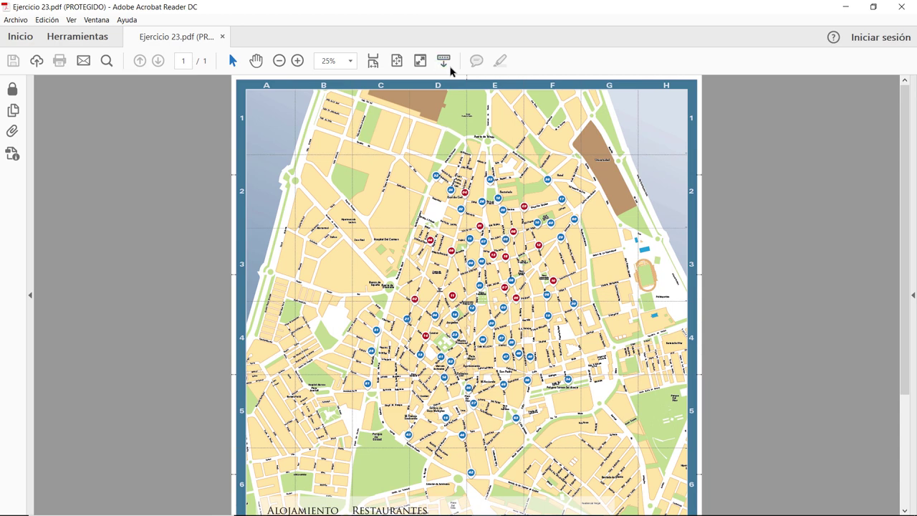
# - Return to Illustrator and scroll to view the whole artboard
pyautogui.hotkey('alt', 'Tab')
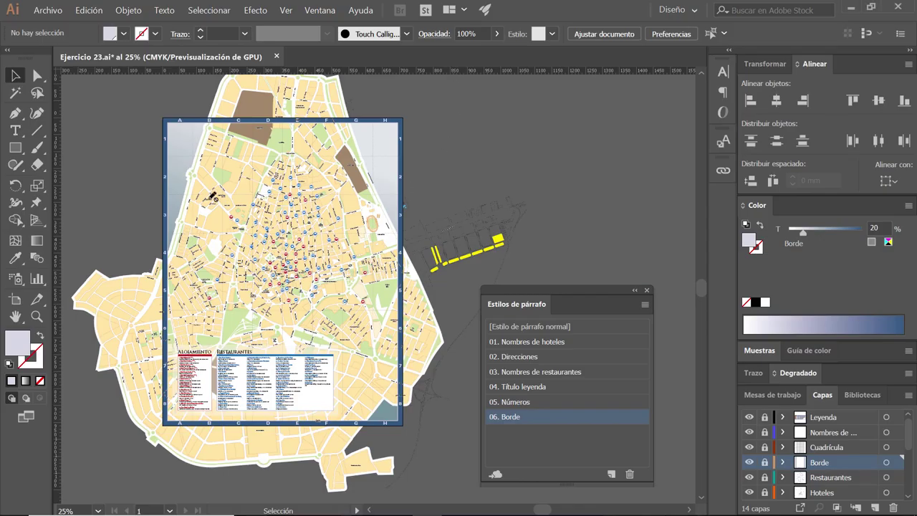
pyautogui.keyDown('alt'); pyautogui.scroll(1, 169, 179); pyautogui.keyUp('alt')
pyautogui.keyDown('alt'); pyautogui.scroll(1, 169, 176); pyautogui.keyUp('alt')
pyautogui.keyDown('alt'); pyautogui.scroll(1, 207, 166); pyautogui.keyUp('alt')
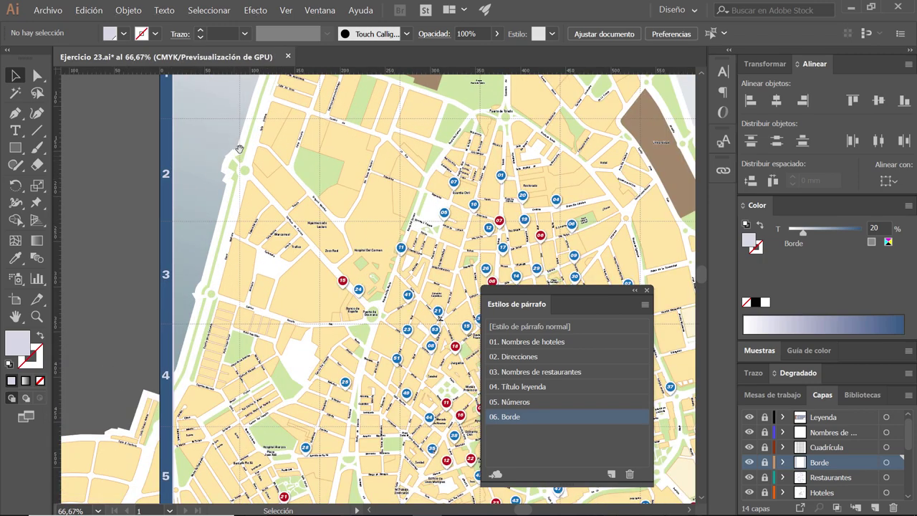
pyautogui.scroll(1, 251, 329)
pyautogui.keyDown('alt'); pyautogui.scroll(1, 248, 215); pyautogui.keyUp('alt')
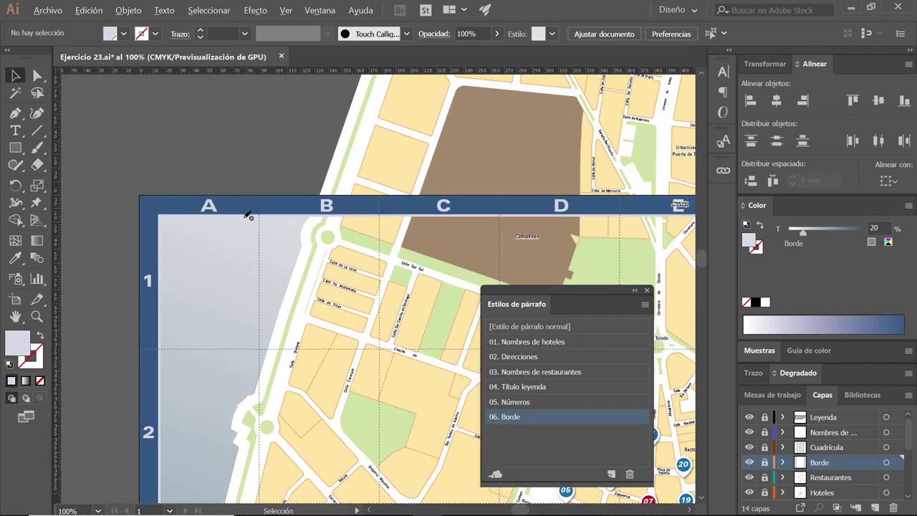
pyautogui.keyDown('alt'); pyautogui.scroll(-1, 248, 215); pyautogui.keyUp('alt')
pyautogui.scroll(-1, 287, 258)
pyautogui.hscroll(1, 286, 258)
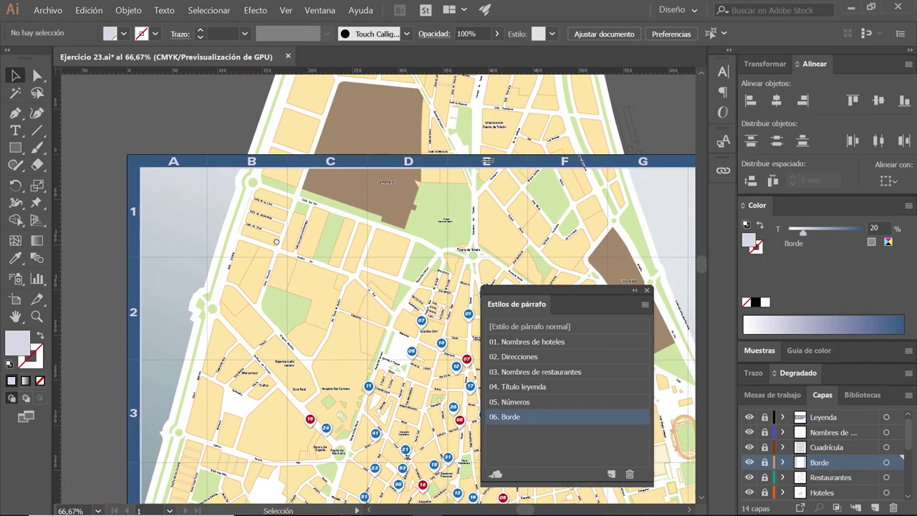
# - Set a 3 mm bleed on top, bottom, left and right in Document Setup
pyautogui.click(48, 10)
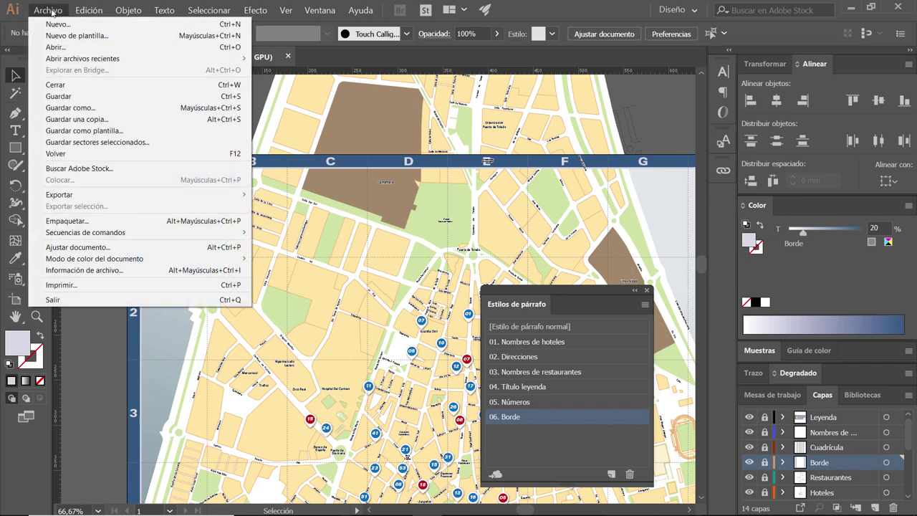
pyautogui.click(98, 248)
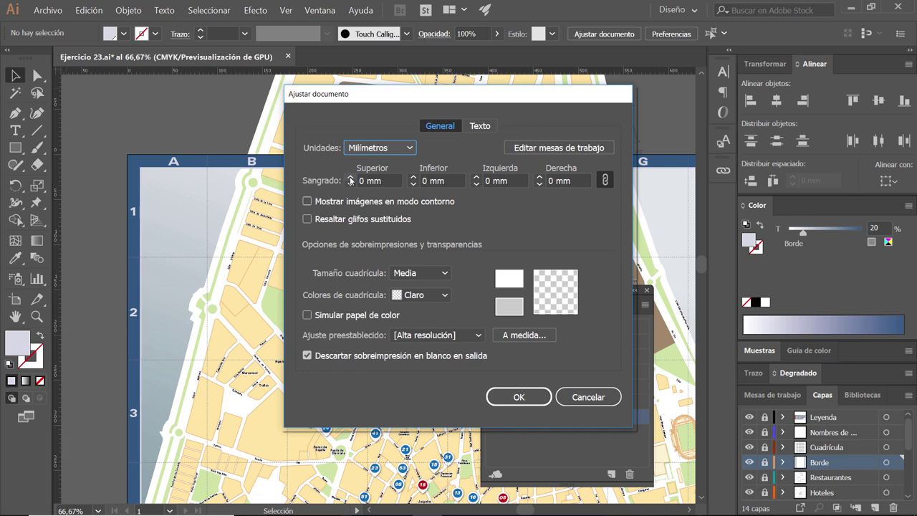
pyautogui.click(350, 178)
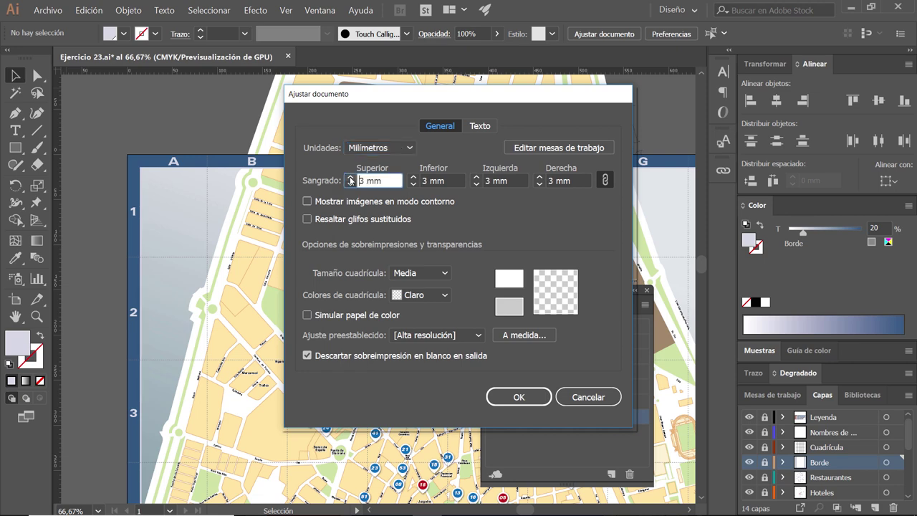
pyautogui.click(528, 398)
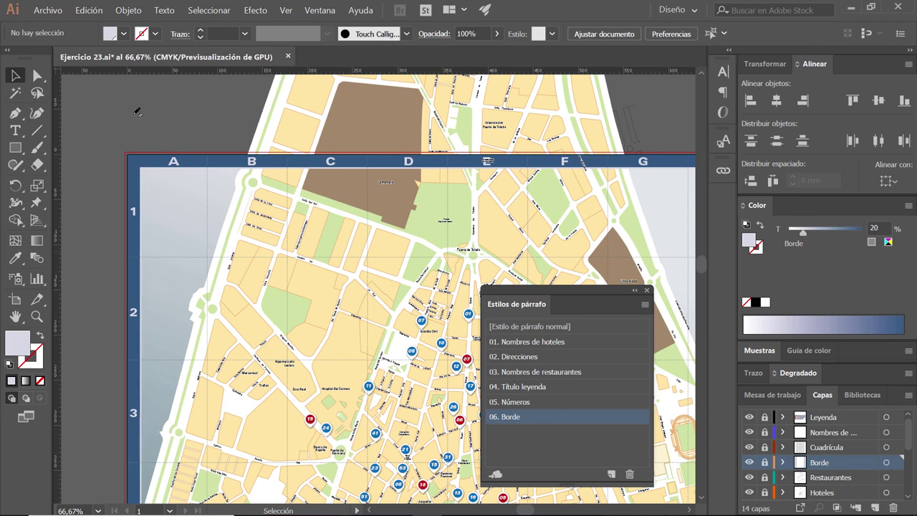
# - Unlock the Borde layer and move the blue border rectangle into the bleed's top-left corner
pyautogui.scroll(2, 126, 154)
pyautogui.scroll(2, 129, 156)
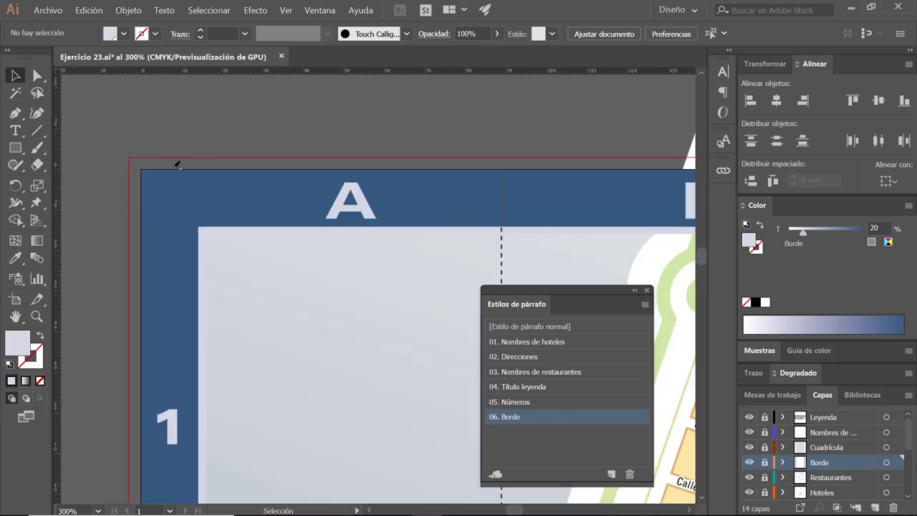
pyautogui.scroll(-1, 176, 161)
pyautogui.scroll(-1, 178, 165)
pyautogui.scroll(-1, 178, 166)
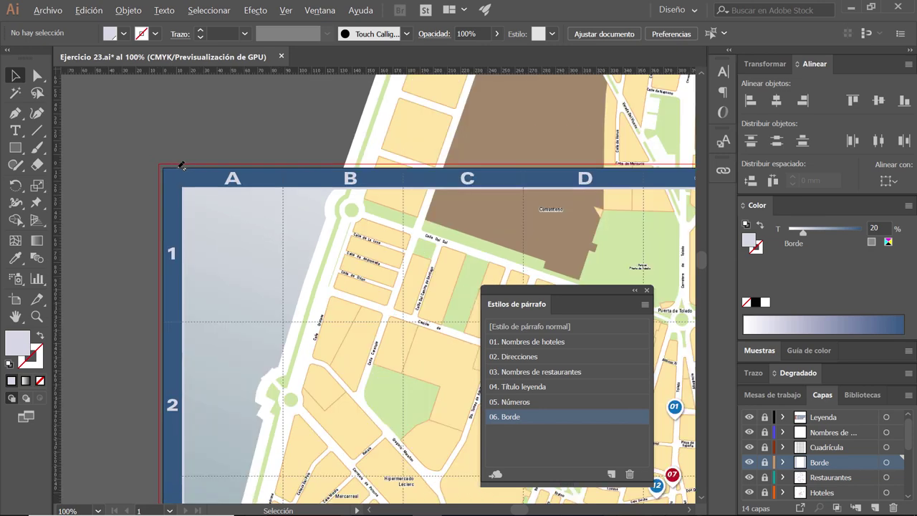
pyautogui.scroll(-1, 181, 166)
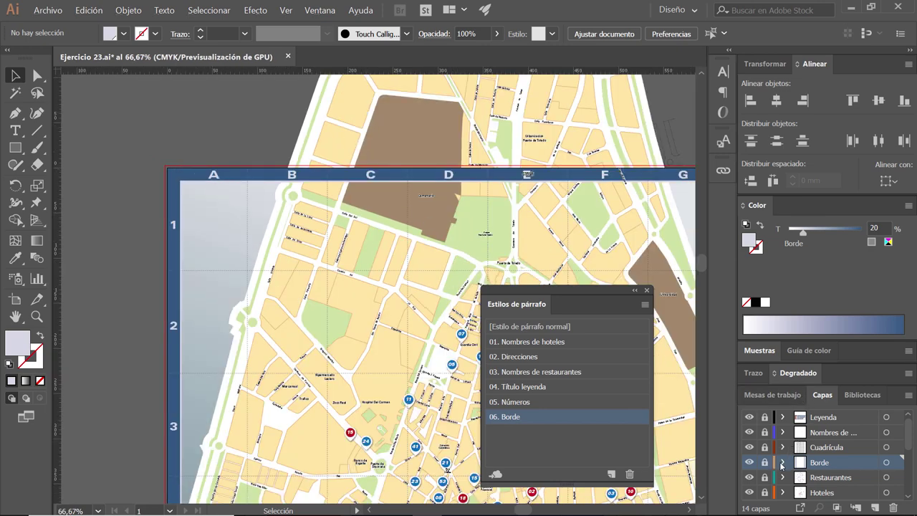
pyautogui.click(764, 463)
pyautogui.click(173, 182)
pyautogui.keyDown('alt'); pyautogui.scroll(1, 148, 182); pyautogui.keyUp('alt')
pyautogui.keyDown('alt'); pyautogui.scroll(1, 167, 175); pyautogui.keyUp('alt')
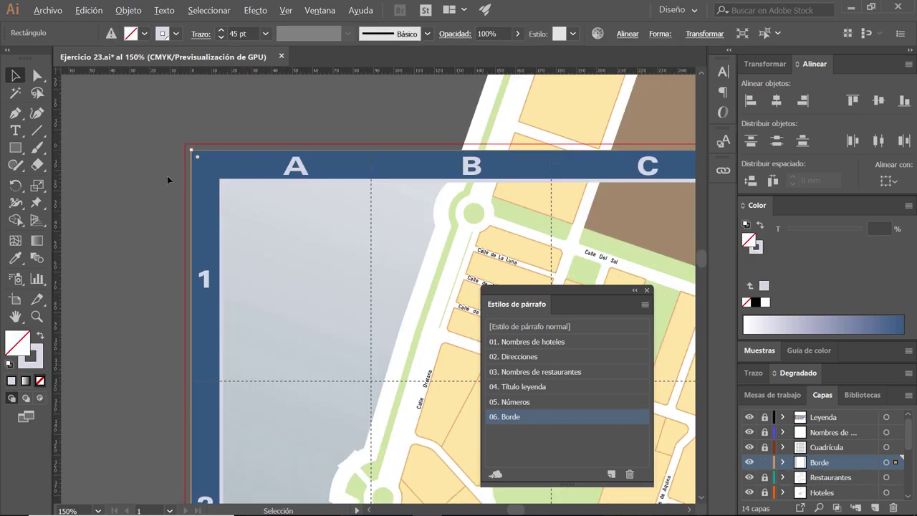
pyautogui.keyDown('alt'); pyautogui.scroll(1, 206, 170); pyautogui.keyUp('alt')
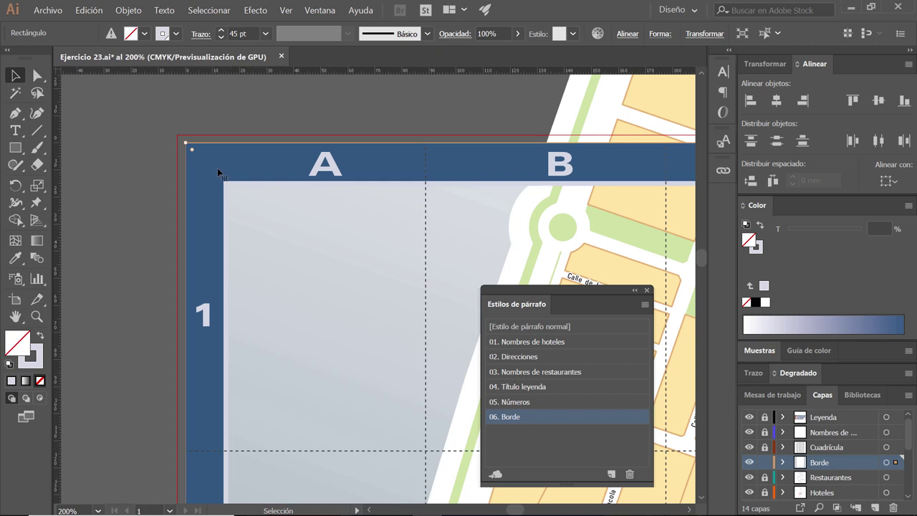
pyautogui.moveTo(217, 168)
pyautogui.mouseDown()
pyautogui.moveTo(206, 165)
pyautogui.moveTo(215, 159)
pyautogui.mouseUp()
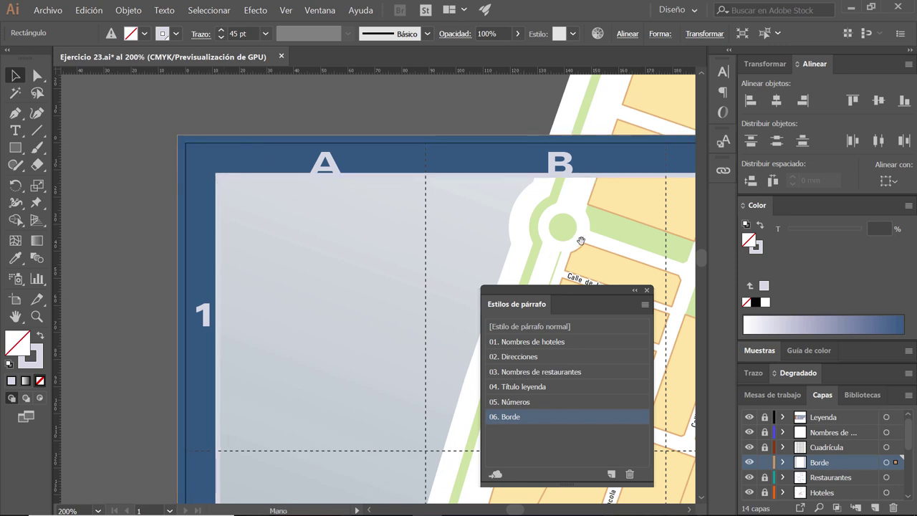
# - Stretch the border's top-right corner, by column H, out to the bleed line
pyautogui.moveTo(581, 240); pyautogui.dragTo(476, 279)
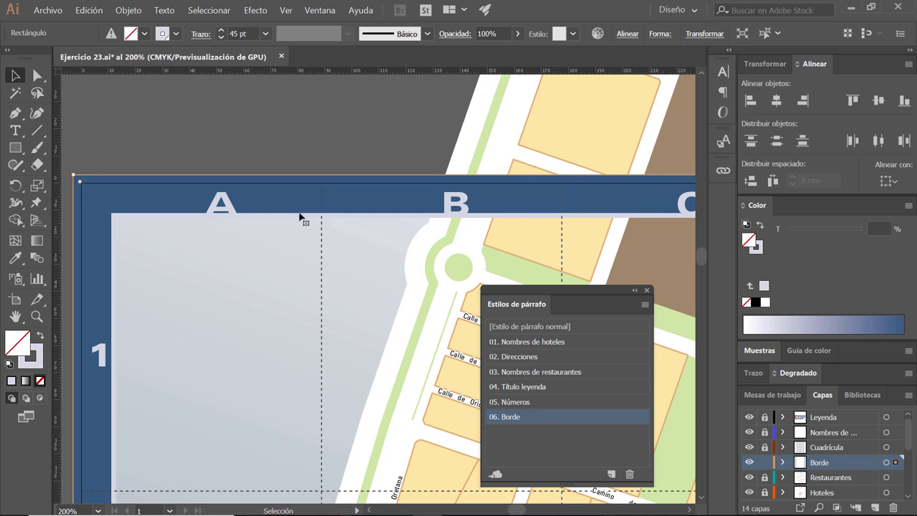
pyautogui.moveTo(304, 305); pyautogui.dragTo(391, 289)
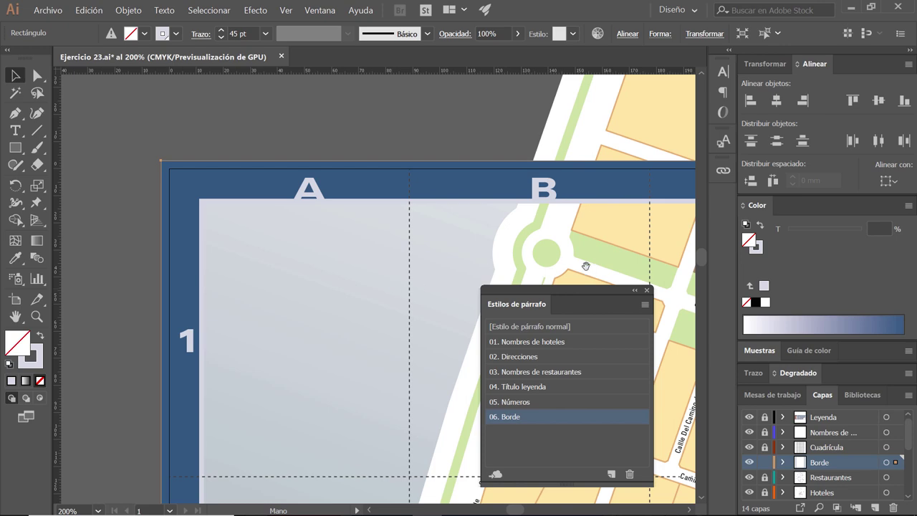
pyautogui.moveTo(585, 263); pyautogui.dragTo(374, 280)
pyautogui.moveTo(604, 244); pyautogui.dragTo(301, 236)
pyautogui.moveTo(529, 241); pyautogui.dragTo(286, 236)
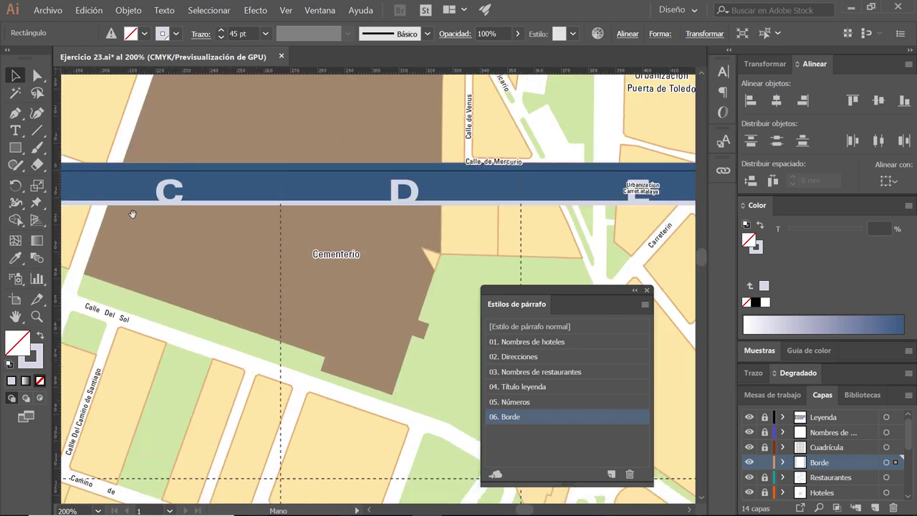
pyautogui.moveTo(534, 223)
pyautogui.mouseDown()
pyautogui.moveTo(300, 230)
pyautogui.moveTo(155, 190)
pyautogui.mouseUp()
pyautogui.moveTo(445, 197); pyautogui.dragTo(222, 187)
pyautogui.moveTo(571, 380); pyautogui.dragTo(348, 368)
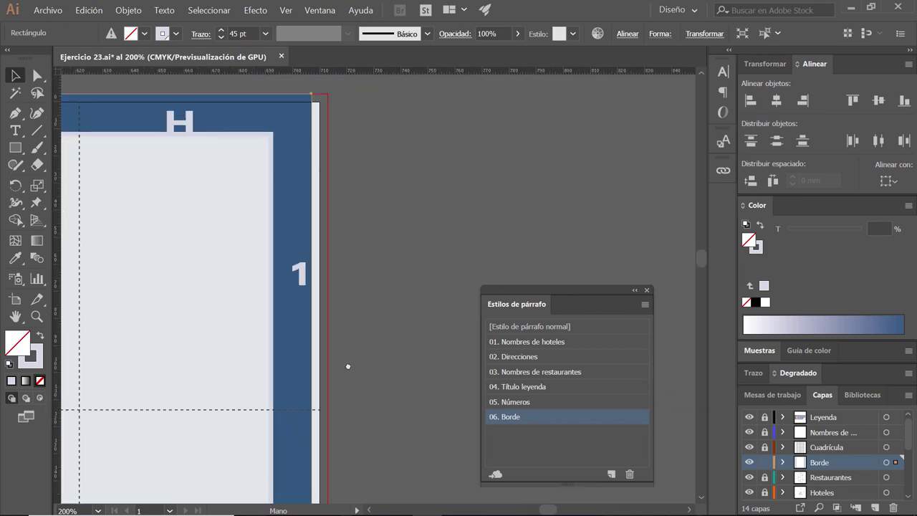
pyautogui.scroll(-5, 348, 368)
pyautogui.scroll(-2, 356, 401)
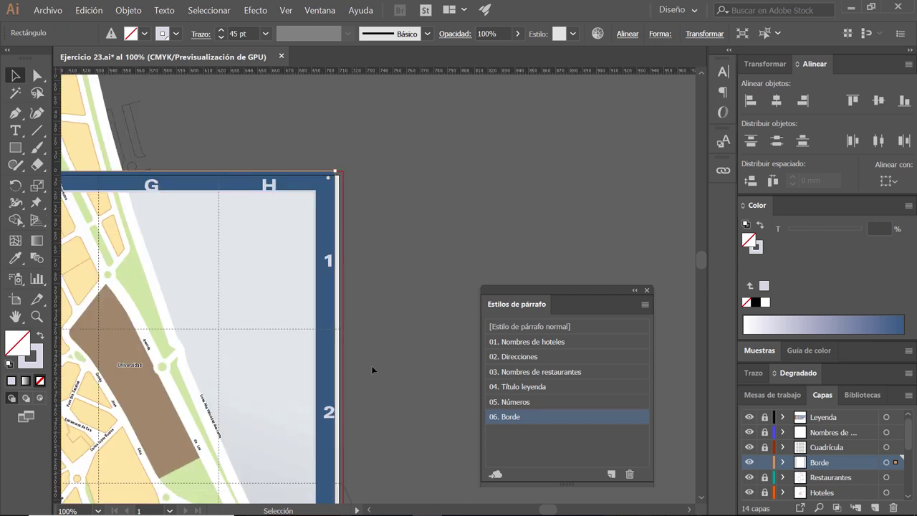
pyautogui.scroll(1, 343, 196)
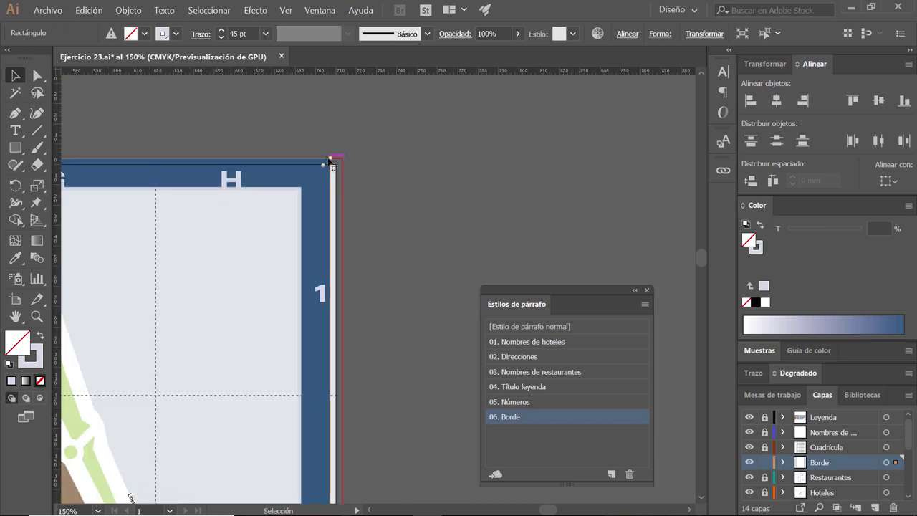
pyautogui.moveTo(342, 160); pyautogui.dragTo(342, 158)
# - Stretch the border's bottom-right corner into the bleed and check the bottom-left corner
pyautogui.scroll(-1, 352, 289)
pyautogui.scroll(-1, 351, 289)
pyautogui.scroll(-4, 352, 294)
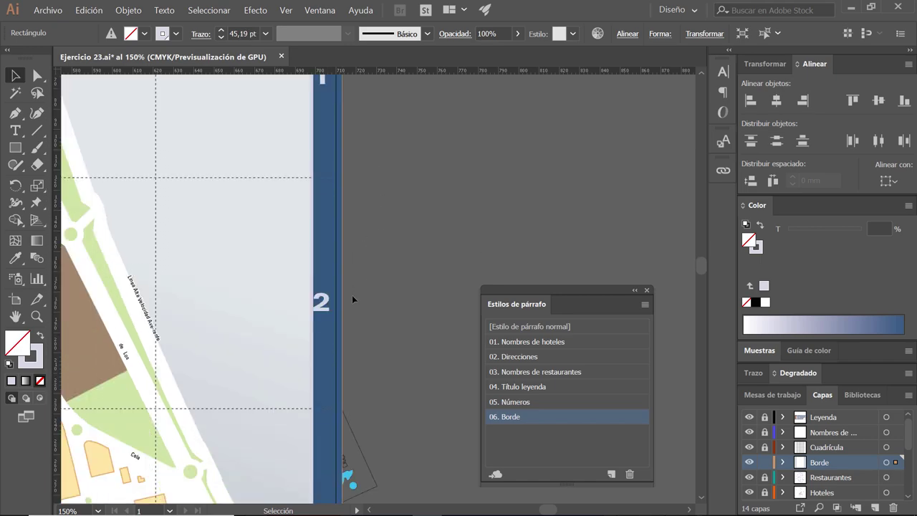
pyautogui.scroll(-2, 353, 305)
pyautogui.scroll(-4, 362, 343)
pyautogui.scroll(-3, 374, 393)
pyautogui.scroll(-2, 376, 384)
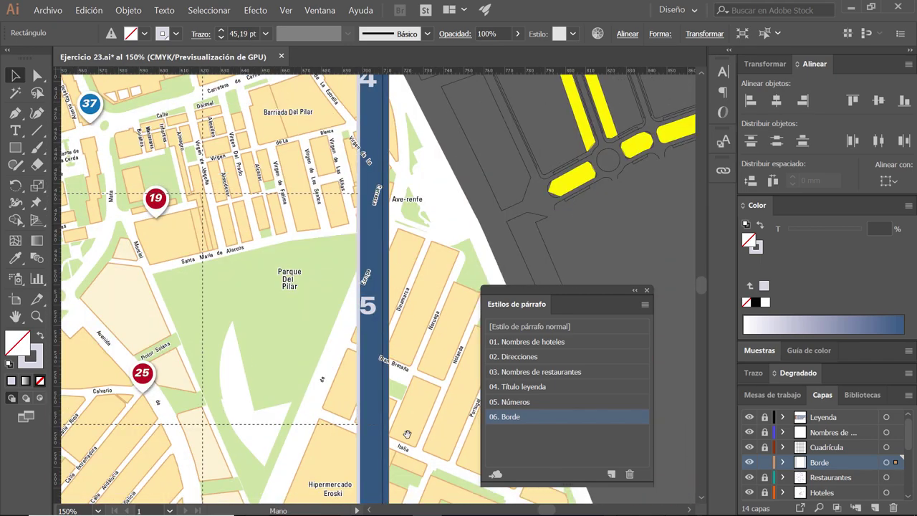
pyautogui.scroll(-1, 384, 372)
pyautogui.scroll(-2, 392, 358)
pyautogui.scroll(-2, 393, 358)
pyautogui.scroll(-3, 401, 403)
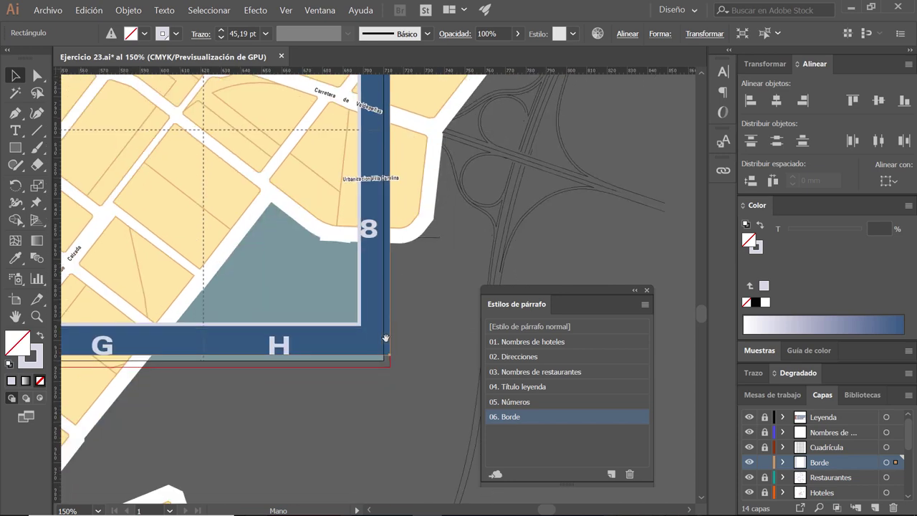
pyautogui.moveTo(391, 356); pyautogui.dragTo(390, 366)
pyautogui.moveTo(231, 389); pyautogui.dragTo(624, 387)
pyautogui.moveTo(179, 372)
pyautogui.mouseDown()
pyautogui.moveTo(358, 376)
pyautogui.moveTo(337, 375)
pyautogui.mouseUp()
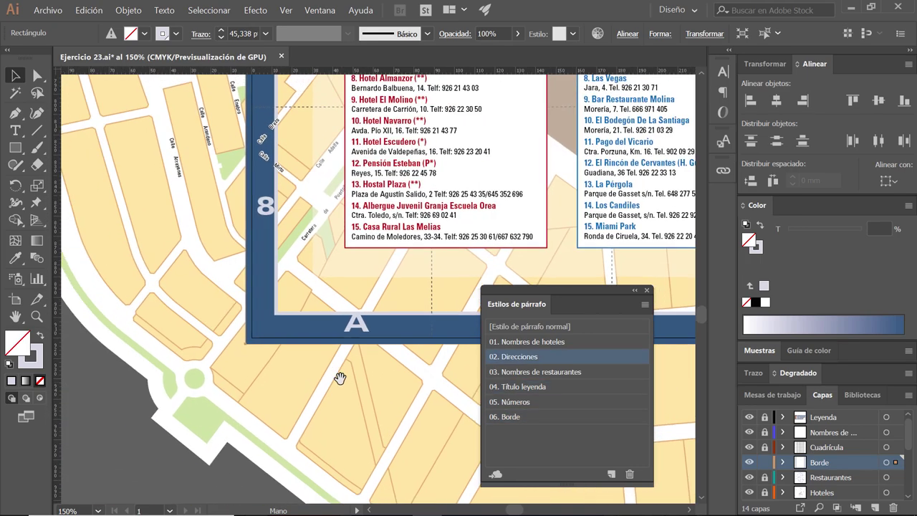
pyautogui.moveTo(314, 285); pyautogui.dragTo(245, 359)
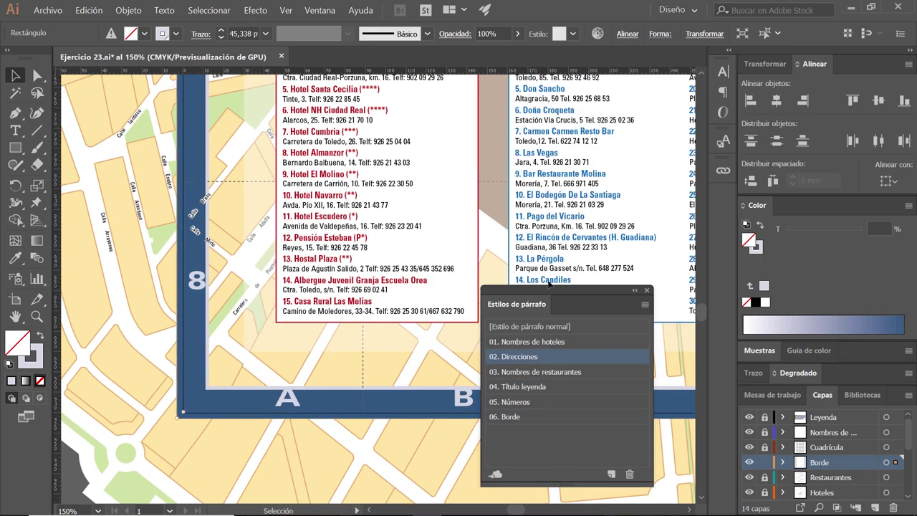
# - Bring up the border's Appearance panel showing its two strokes
pyautogui.click(647, 291)
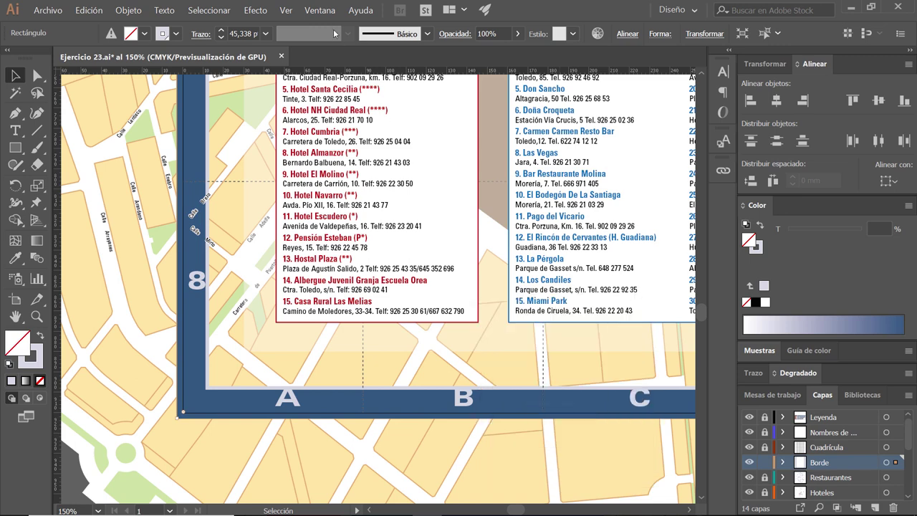
pyautogui.click(323, 11)
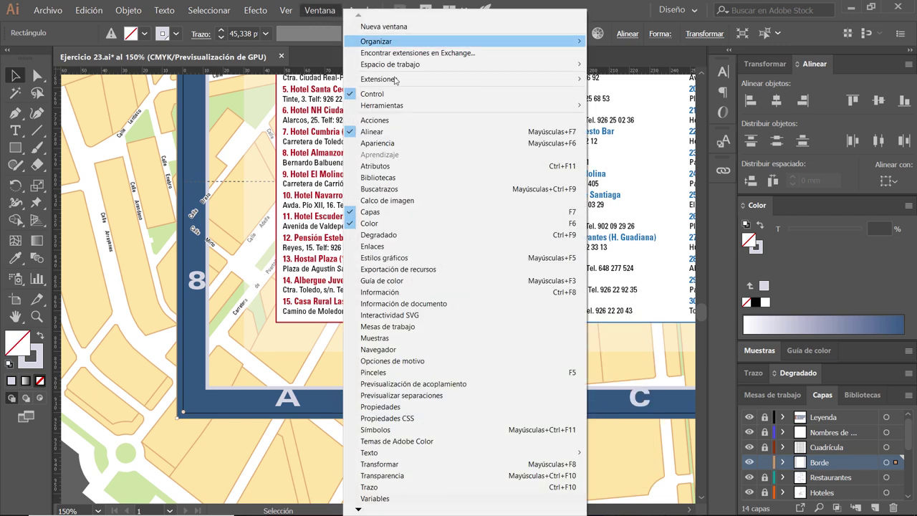
pyautogui.click(413, 144)
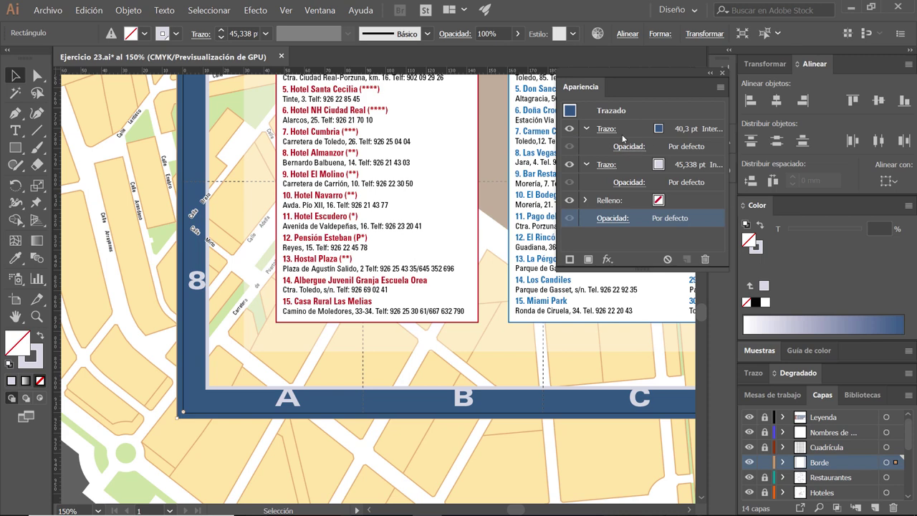
pyautogui.click(587, 129)
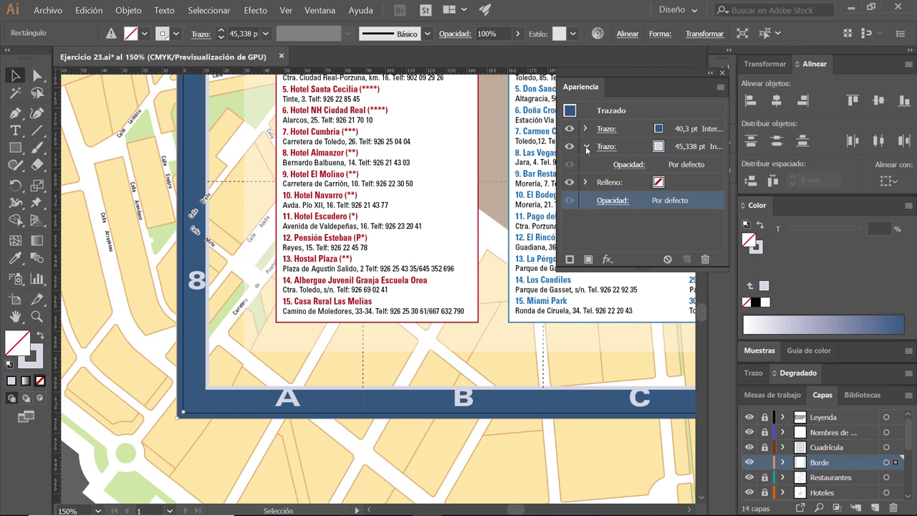
pyautogui.click(586, 146)
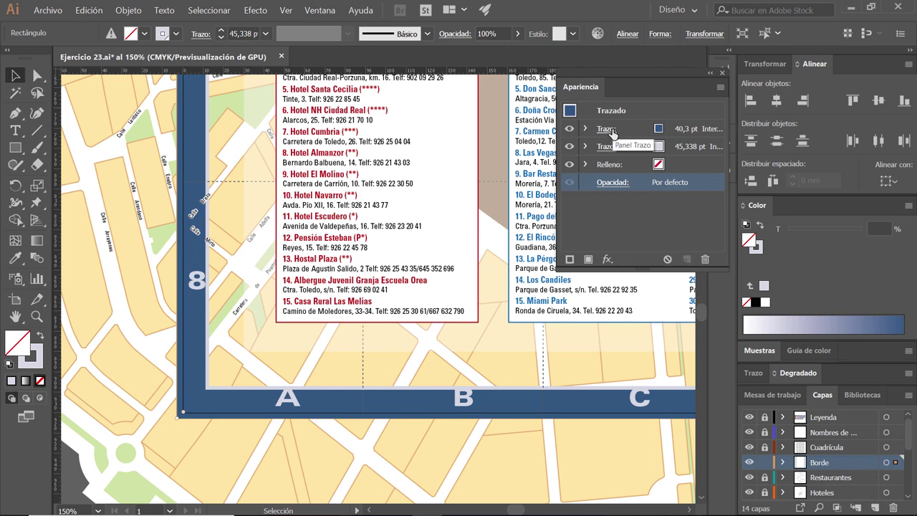
# - Try a new weight on the light stroke, then undo it back to 45,338 pt
pyautogui.click(606, 129)
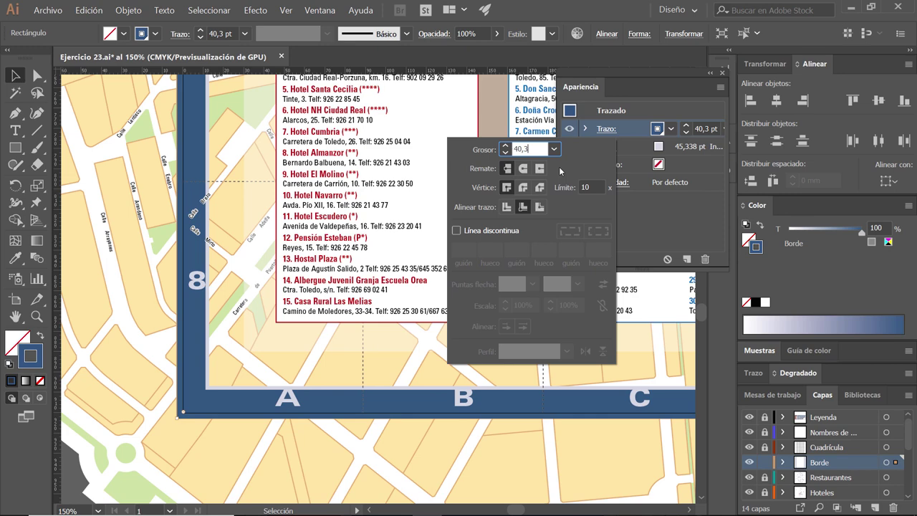
pyautogui.click(655, 215)
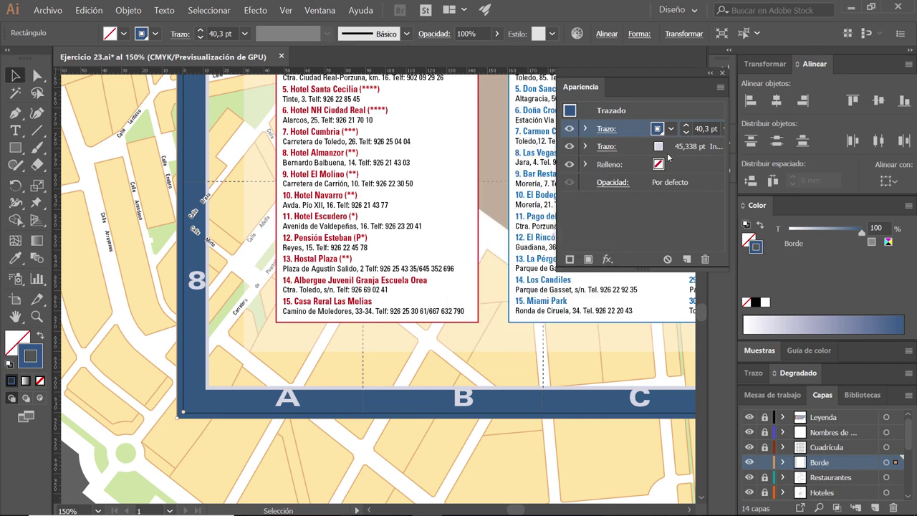
pyautogui.click(606, 147)
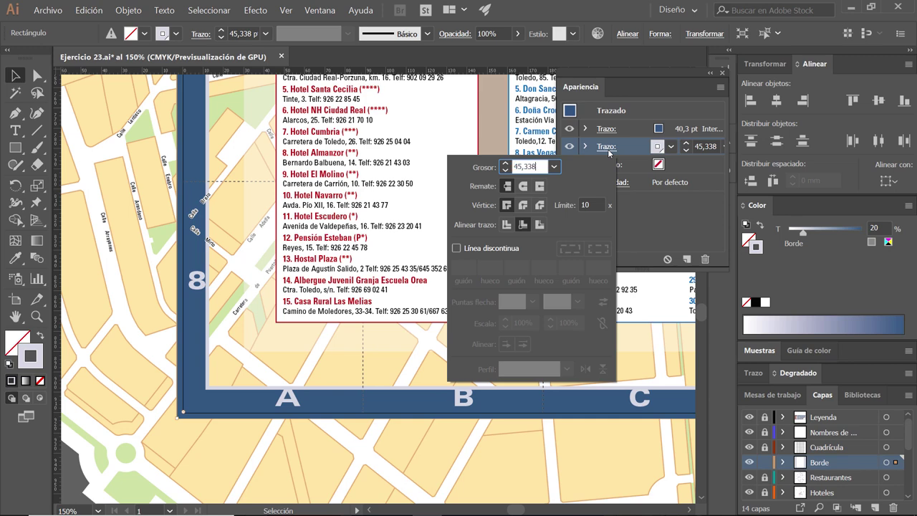
pyautogui.write('mm')
pyautogui.press('Return')
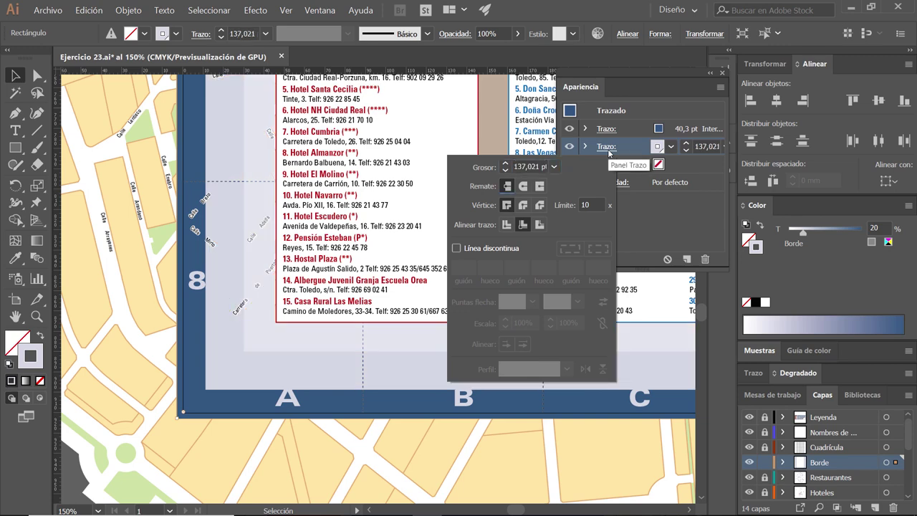
pyautogui.click(662, 233)
pyautogui.hotkey('ctrl', 'z')
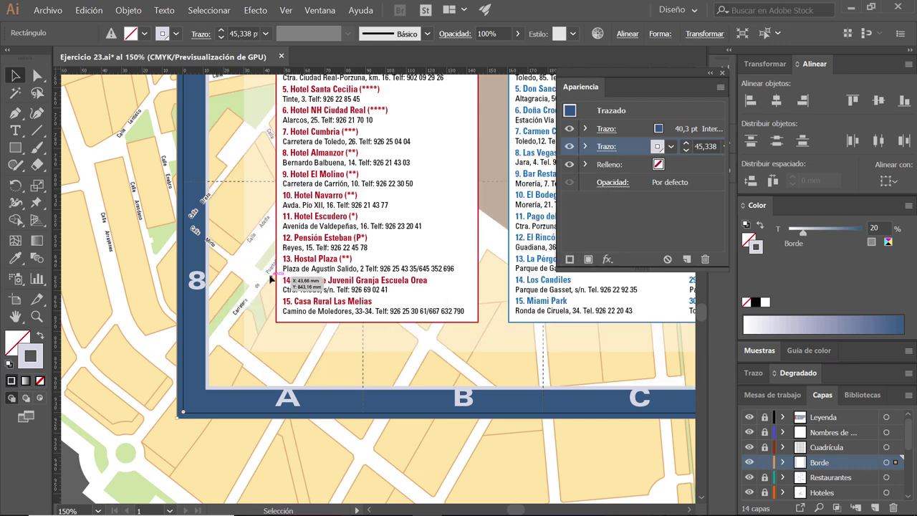
# - Raise the first border stroke's weight to 50 pt
pyautogui.click(604, 149)
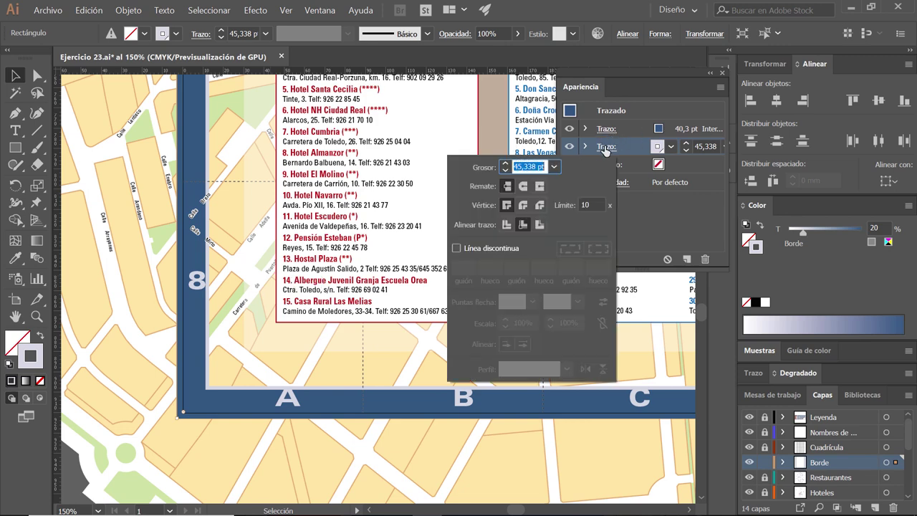
pyautogui.click(607, 148)
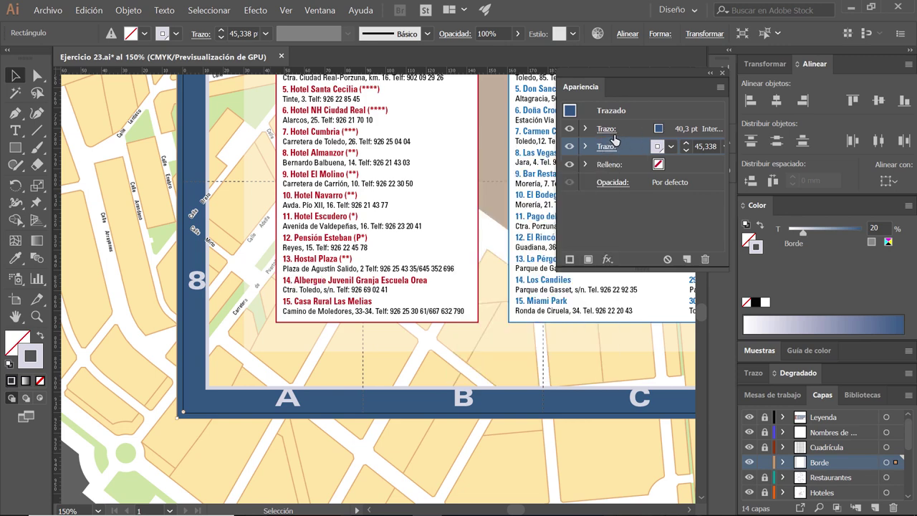
pyautogui.click(606, 129)
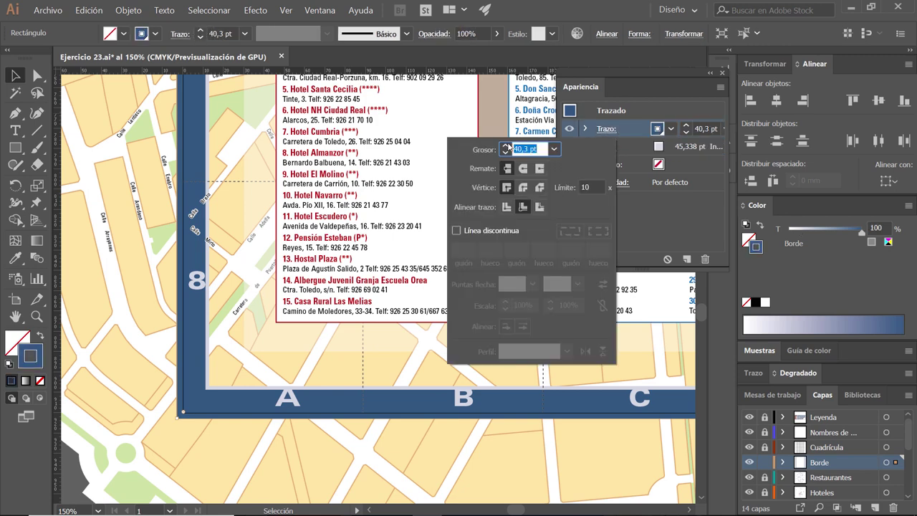
pyautogui.click(505, 146)
pyautogui.click(506, 147)
pyautogui.click(505, 147)
pyautogui.click(505, 146)
pyautogui.click(505, 146)
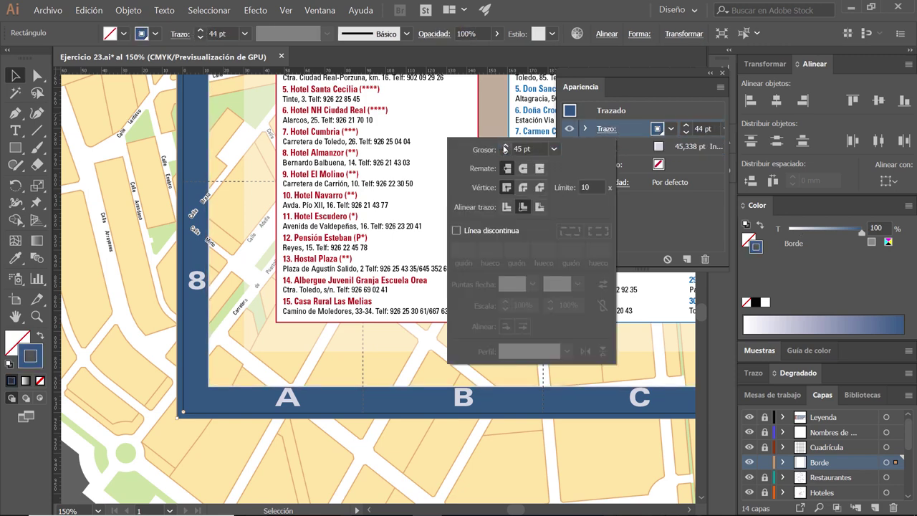
pyautogui.click(505, 146)
pyautogui.click(505, 146)
pyautogui.click(505, 146)
pyautogui.click(505, 146)
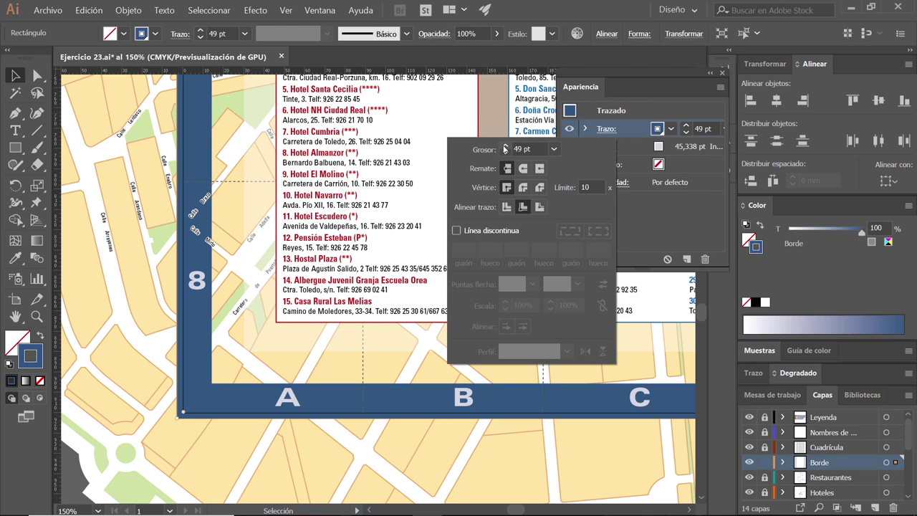
pyautogui.click(505, 146)
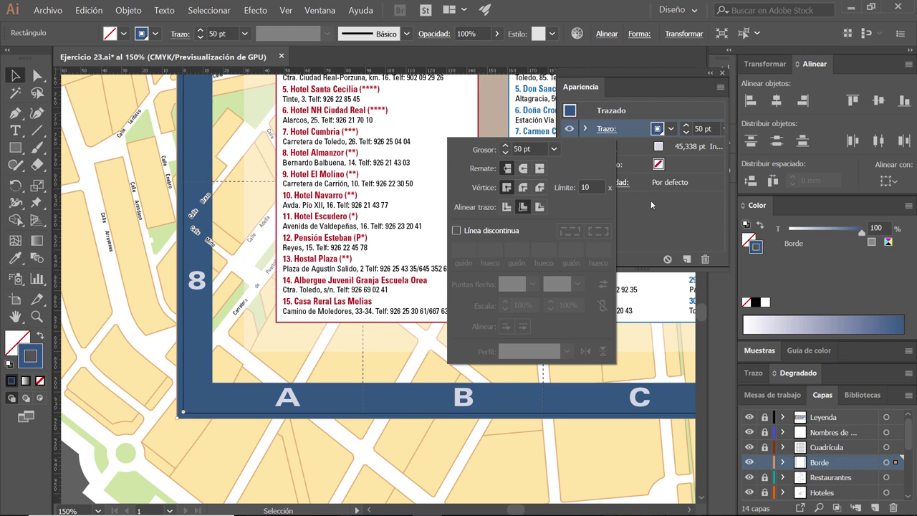
# - Raise the second border stroke's weight to 56 pt
pyautogui.click(606, 146)
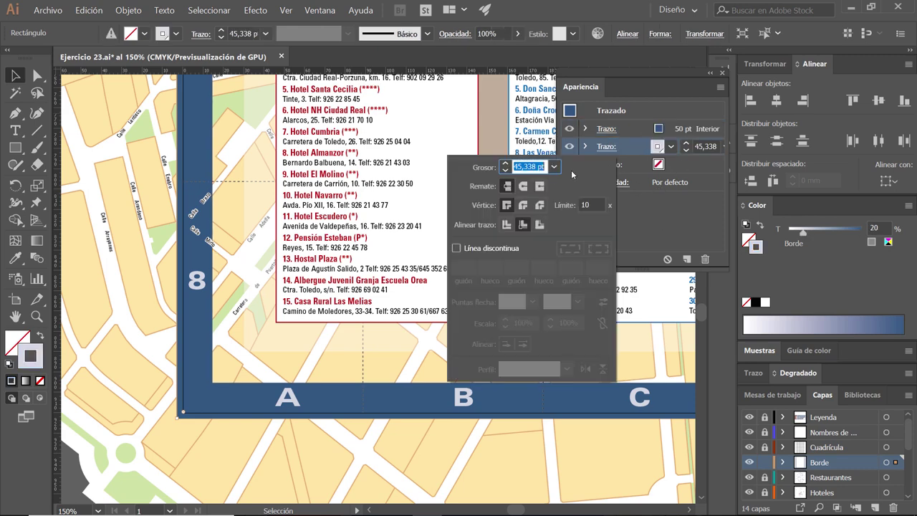
pyautogui.click(505, 164)
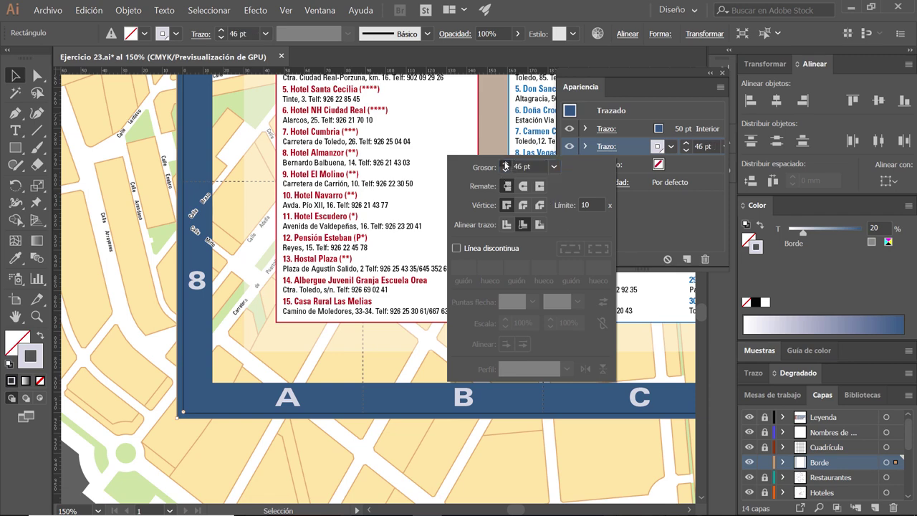
pyautogui.click(505, 164)
pyautogui.click(505, 164)
pyautogui.click(505, 164)
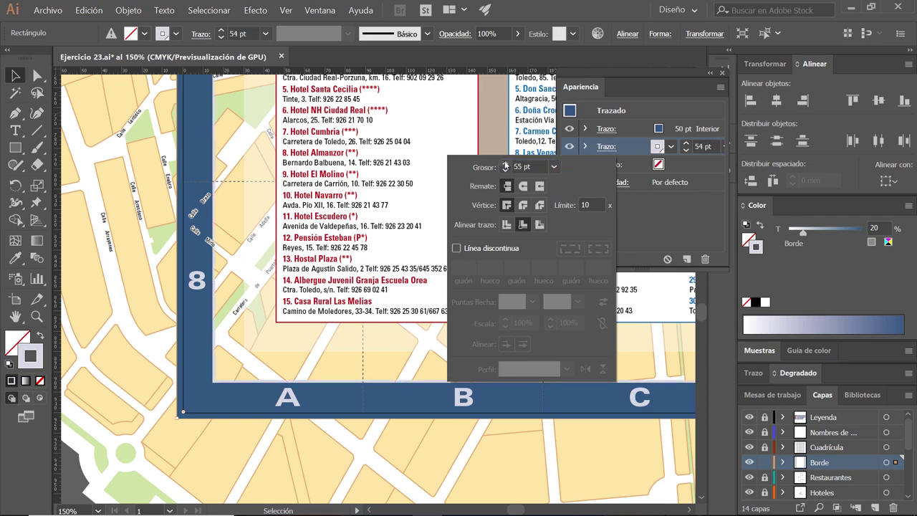
pyautogui.click(505, 164)
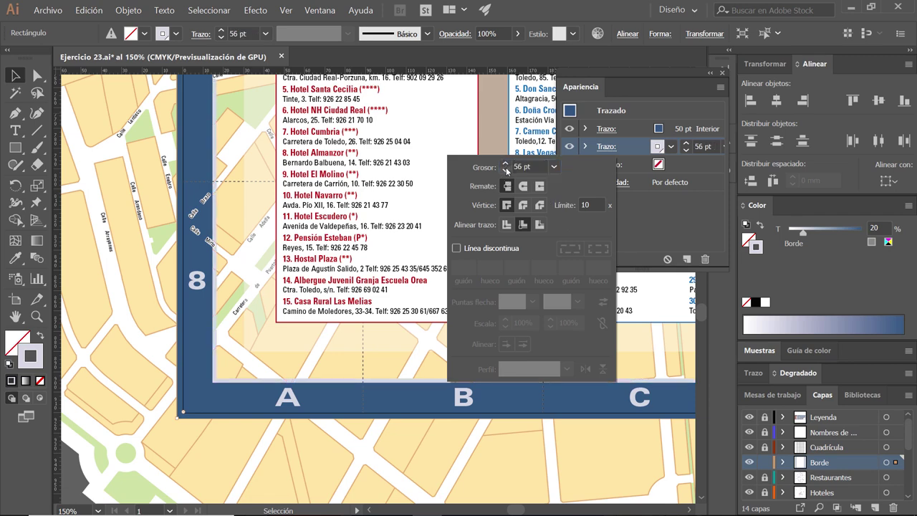
pyautogui.click(154, 168)
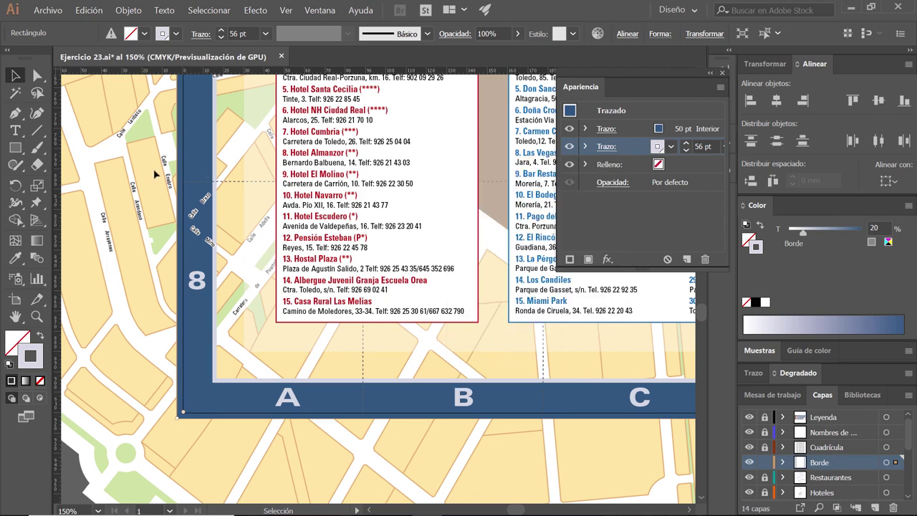
# - Zoom out to view the bordered map and save the document
pyautogui.hotkey('ctrl', '-')
pyautogui.hotkey('ctrl', '-')
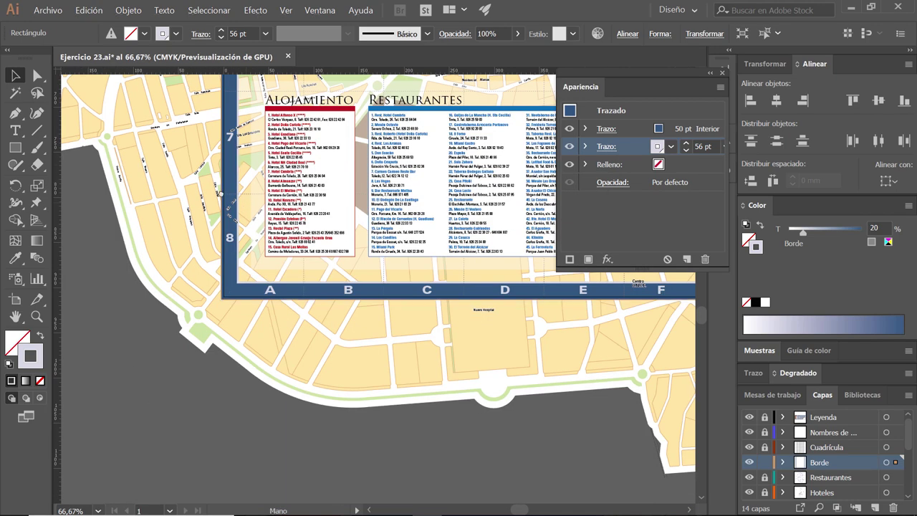
pyautogui.scroll(5, 245, 200)
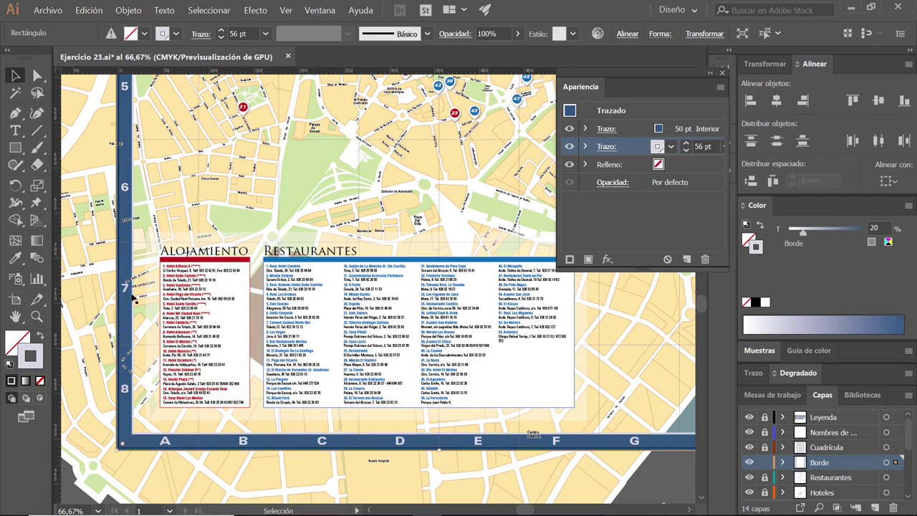
pyautogui.scroll(1, 132, 288)
pyautogui.scroll(1, 134, 294)
pyautogui.scroll(-2, 133, 300)
pyautogui.scroll(-1, 133, 299)
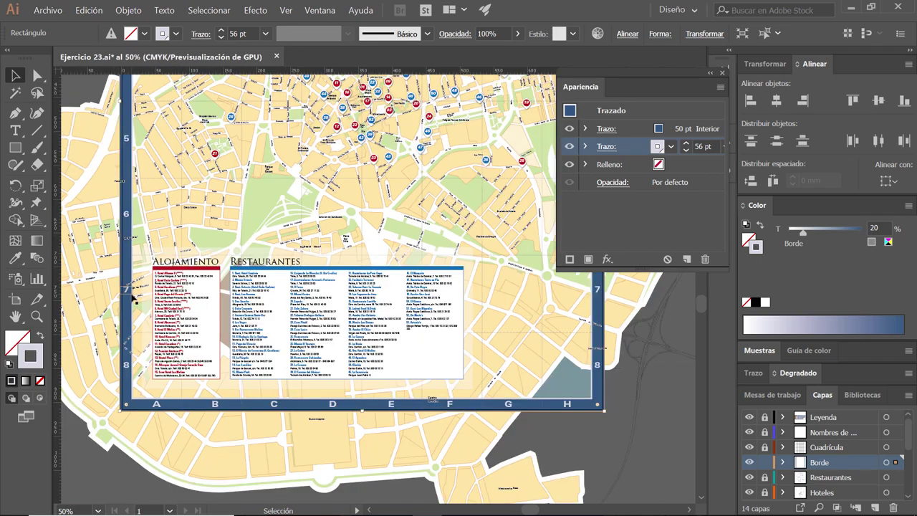
pyautogui.scroll(1, 133, 300)
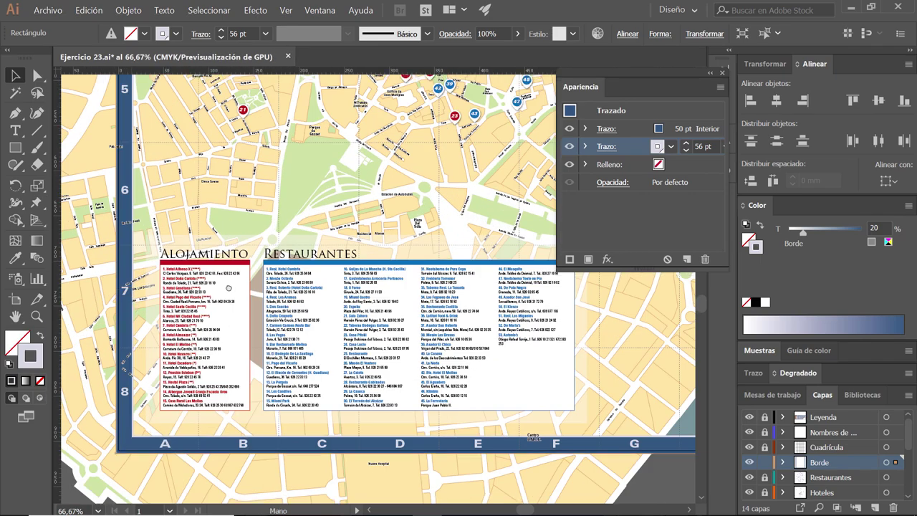
pyautogui.moveTo(133, 299); pyautogui.dragTo(199, 411)
pyautogui.moveTo(236, 112)
pyautogui.mouseDown()
pyautogui.moveTo(299, 282)
pyautogui.moveTo(268, 373)
pyautogui.mouseUp()
pyautogui.moveTo(286, 177); pyautogui.dragTo(257, 286)
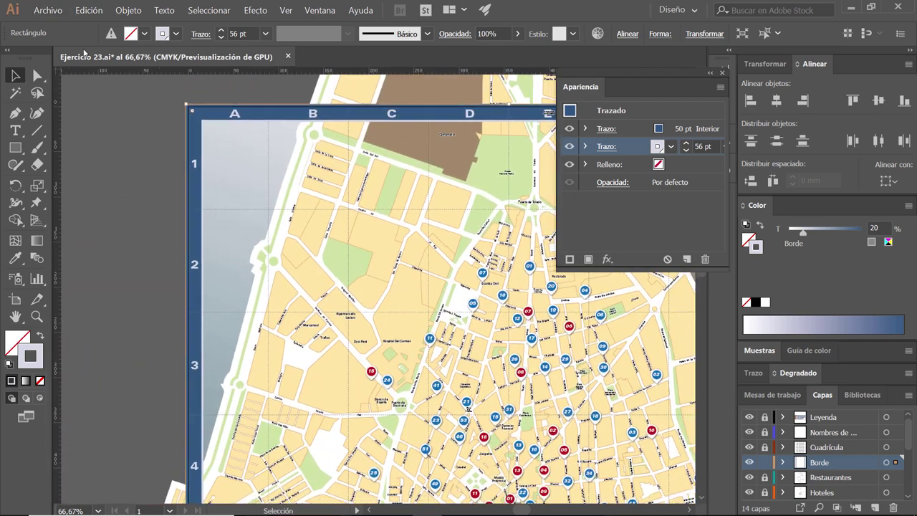
pyautogui.click(47, 10)
pyautogui.click(80, 96)
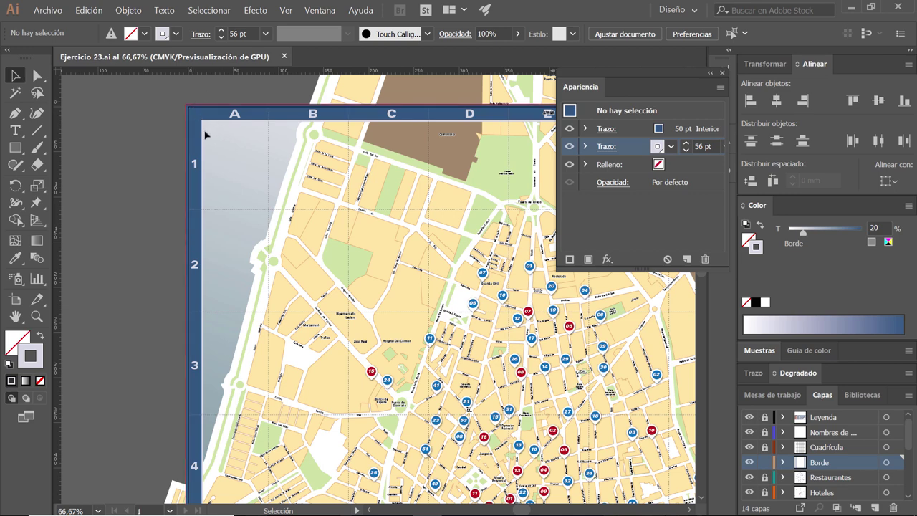
# - In Ajustar documento, set all linked Sangrado bleed fields to 13 mm and confirm
pyautogui.click(48, 10)
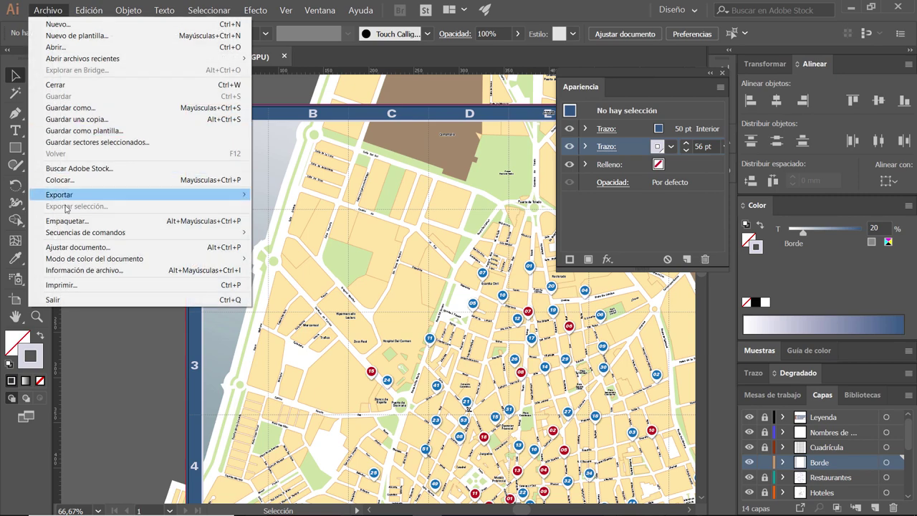
pyautogui.click(85, 247)
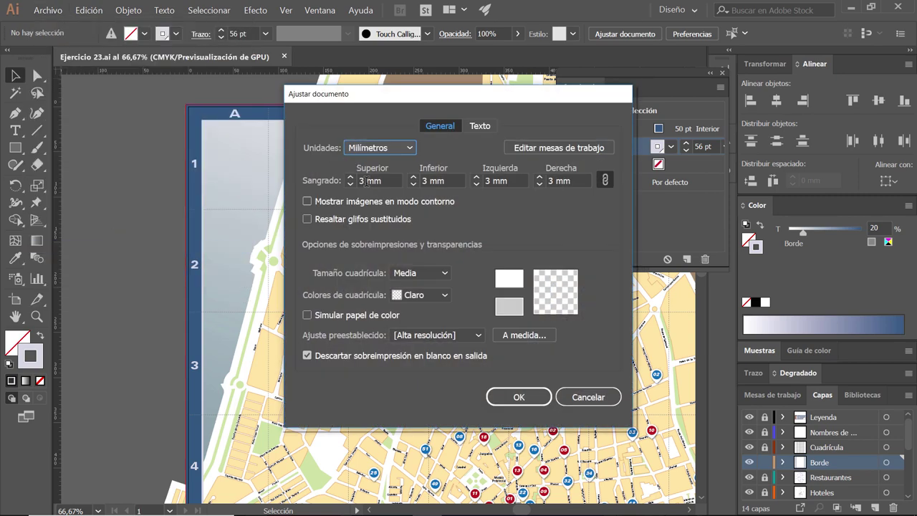
pyautogui.click(361, 180)
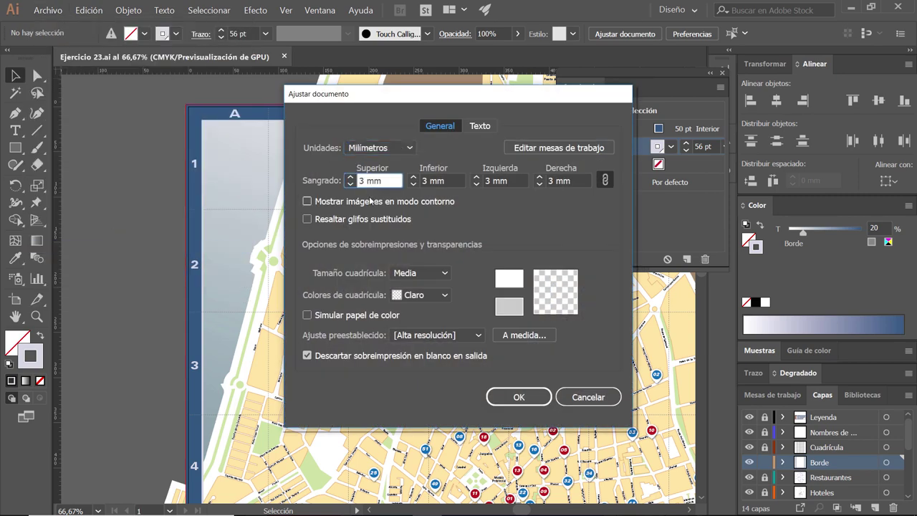
pyautogui.write('1')
pyautogui.press('Tab')
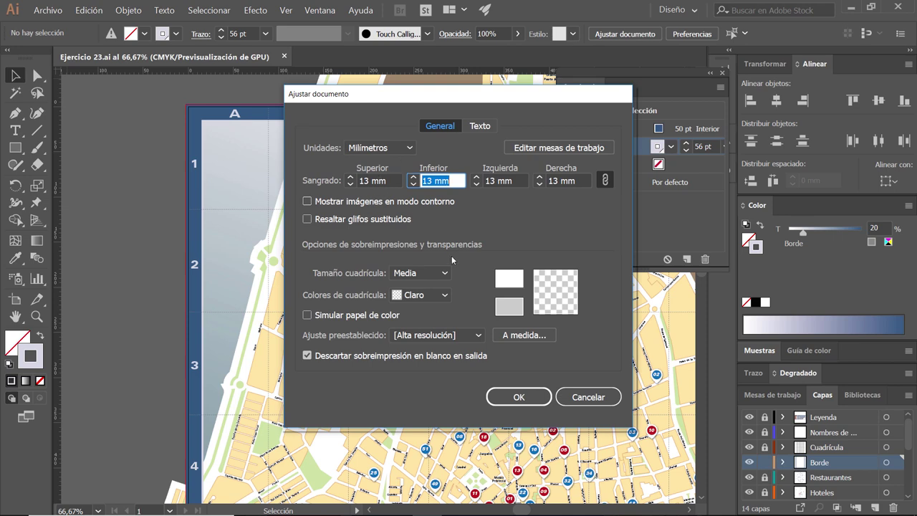
pyautogui.click(524, 403)
pyautogui.click(524, 402)
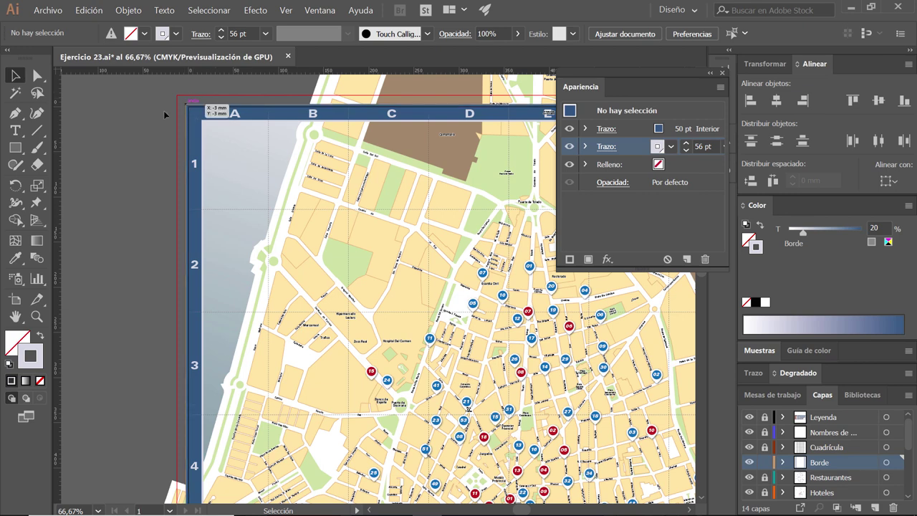
pyautogui.scroll(1, 132, 106)
pyautogui.scroll(1, 153, 113)
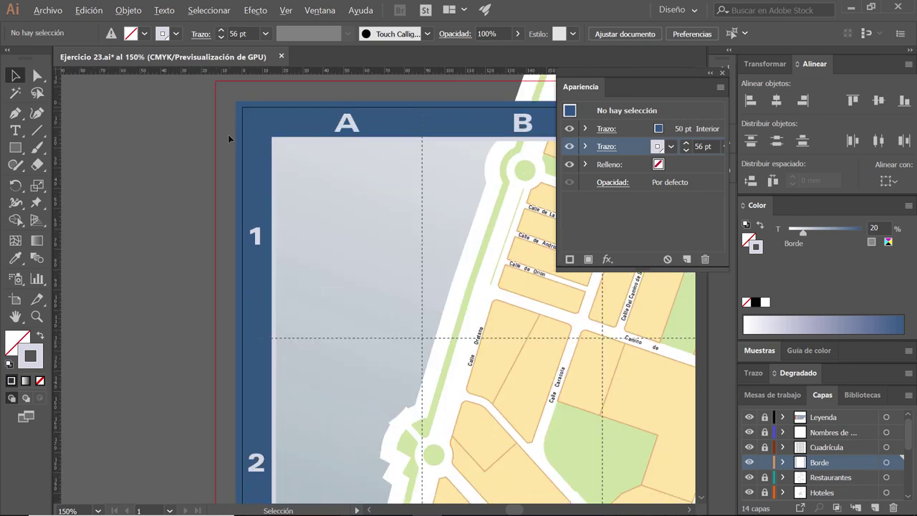
pyautogui.scroll(1, 227, 137)
pyautogui.scroll(2, 249, 217)
pyautogui.scroll(1, 250, 217)
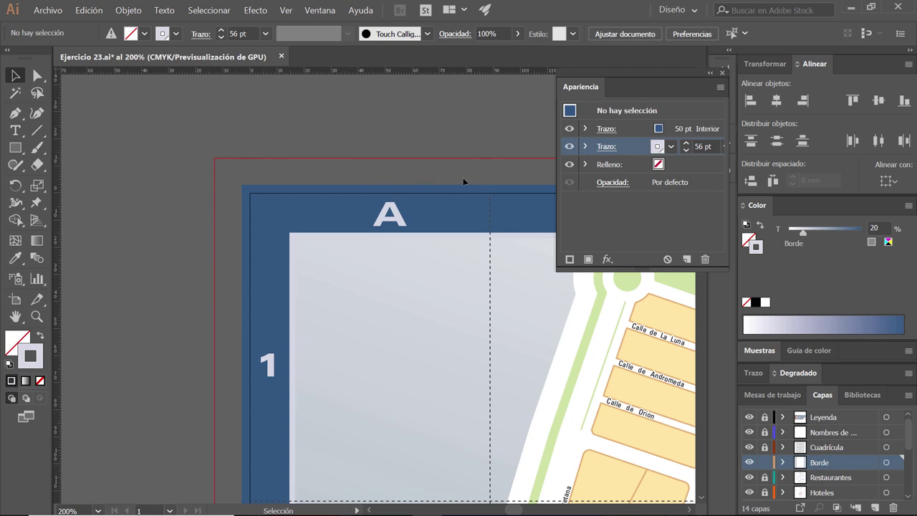
pyautogui.hscroll(2, 430, 287)
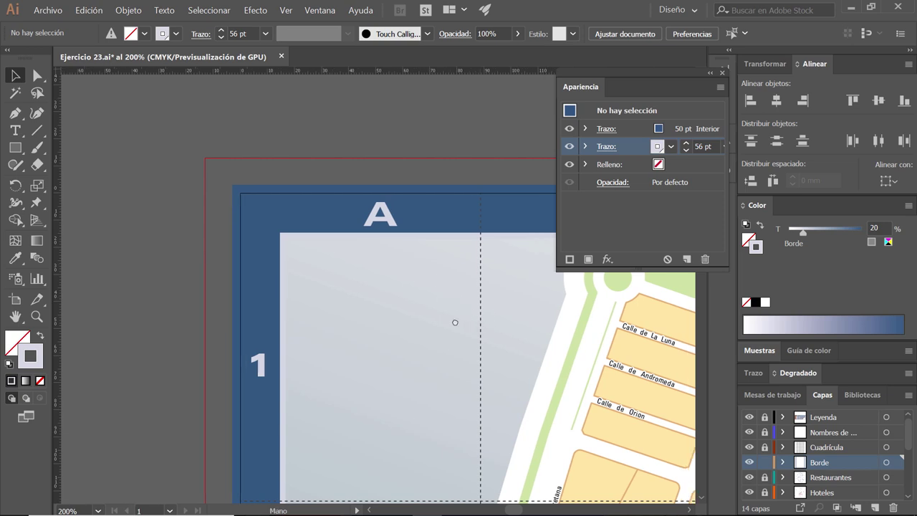
pyautogui.hscroll(3, 452, 321)
pyautogui.click(765, 462)
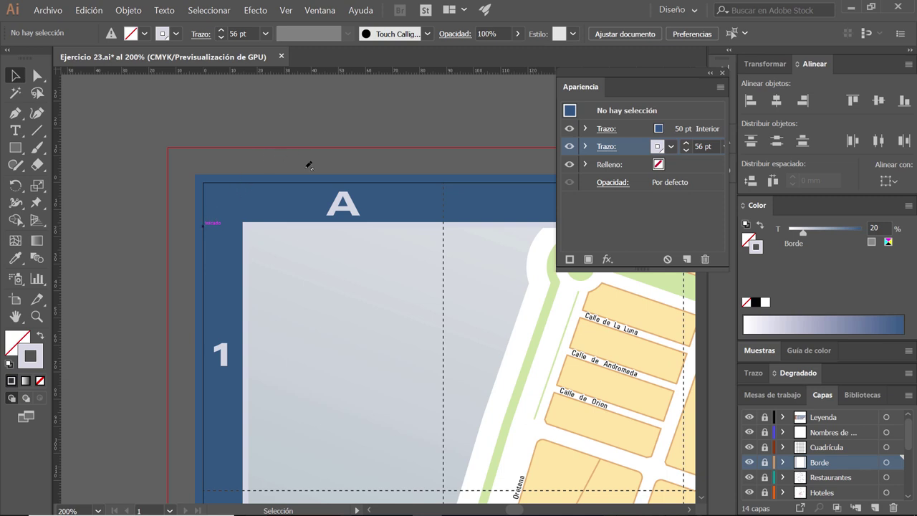
pyautogui.scroll(2, 376, 247)
pyautogui.hscroll(2, 370, 240)
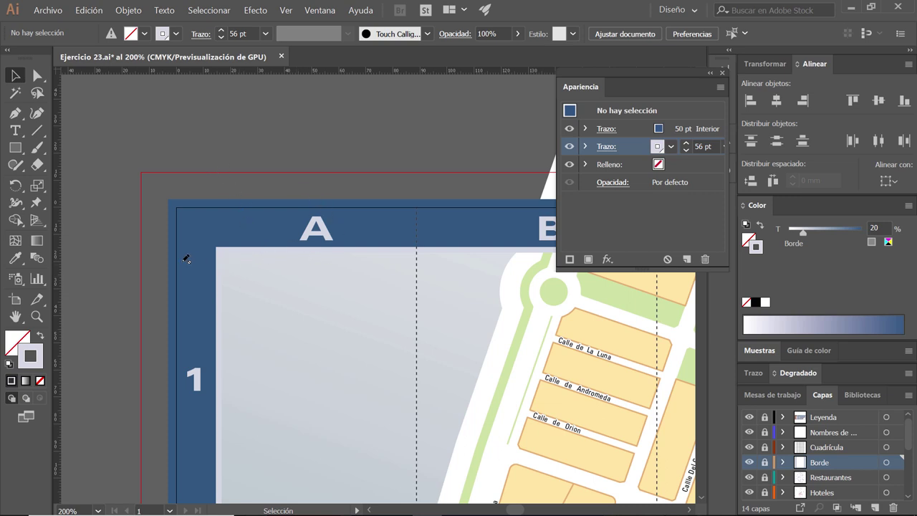
pyautogui.scroll(3, 203, 263)
pyautogui.scroll(-1, 178, 256)
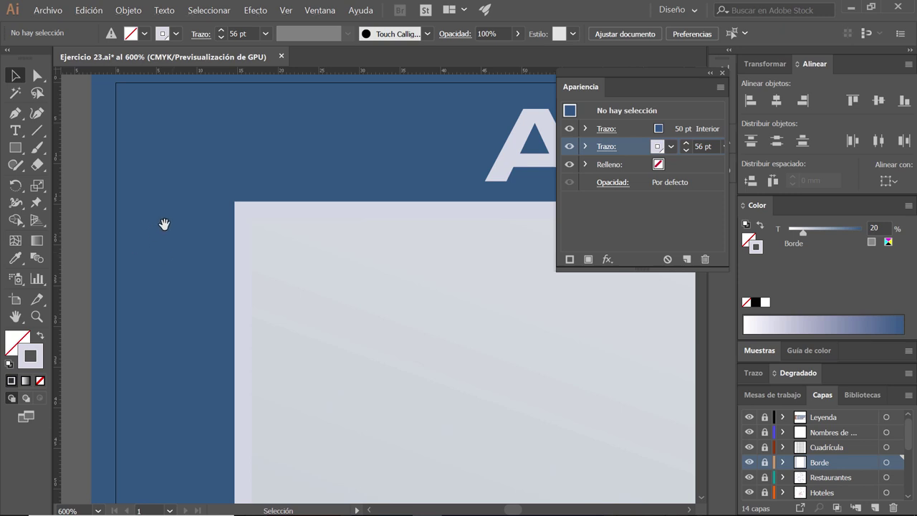
pyautogui.moveTo(164, 221); pyautogui.dragTo(261, 298)
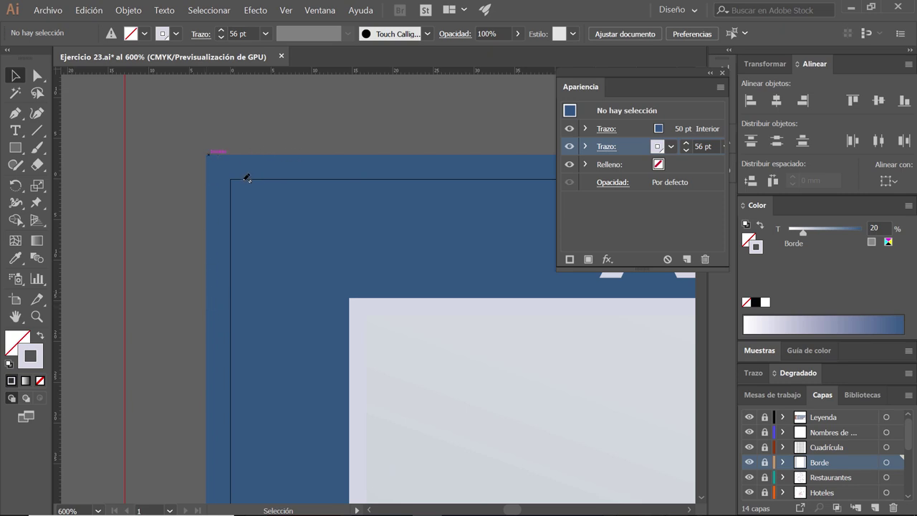
pyautogui.scroll(3, 295, 282)
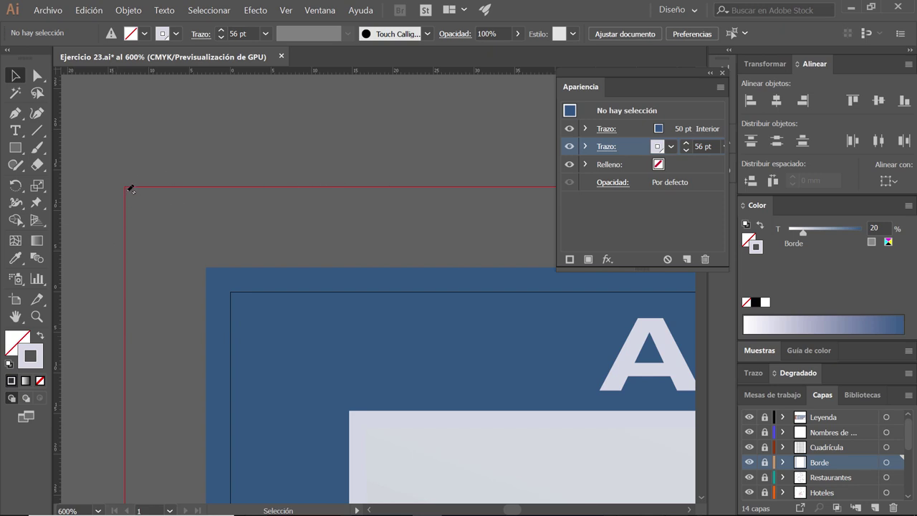
pyautogui.hotkey('ctrl', '-')
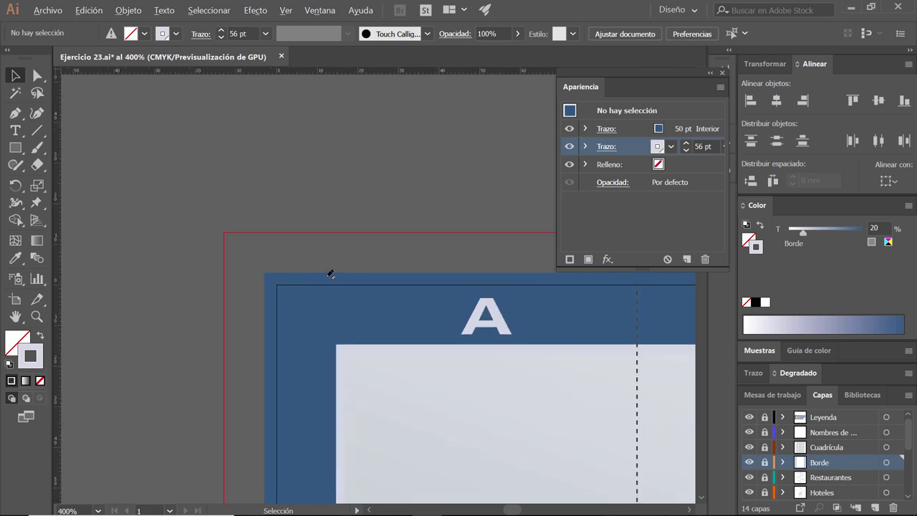
pyautogui.hotkey('ctrl', '-')
pyautogui.hotkey('ctrl', '-')
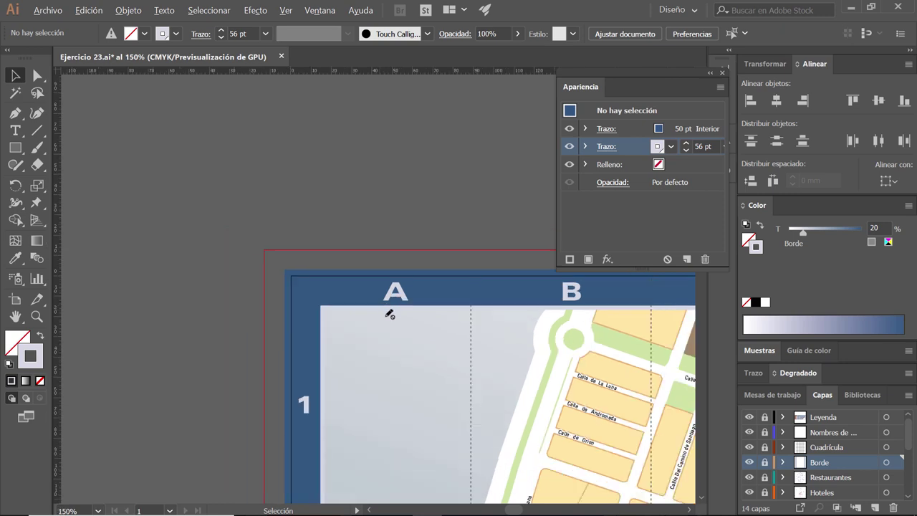
pyautogui.moveTo(394, 313)
pyautogui.mouseDown()
pyautogui.moveTo(320, 299)
pyautogui.moveTo(329, 275)
pyautogui.mouseUp()
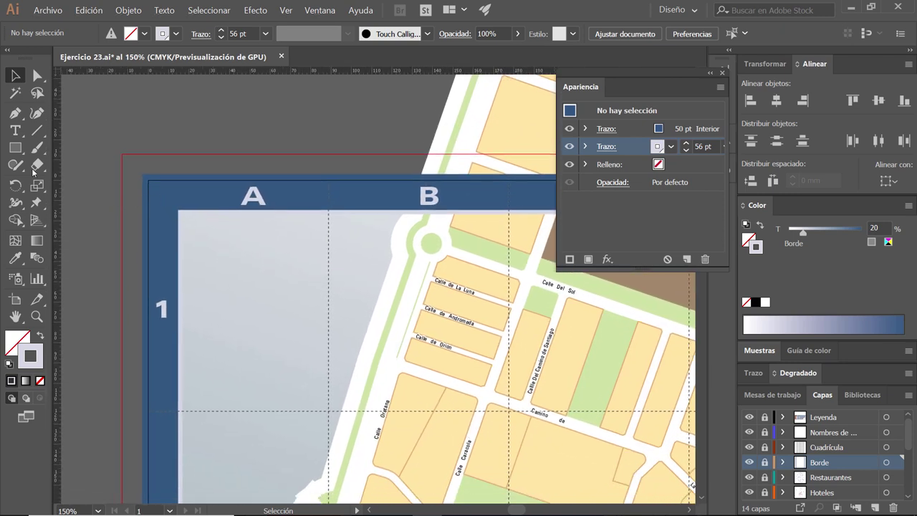
# - With the Rectangle tool chosen, add a new layer named Sangrado above Leyenda
pyautogui.click(15, 148)
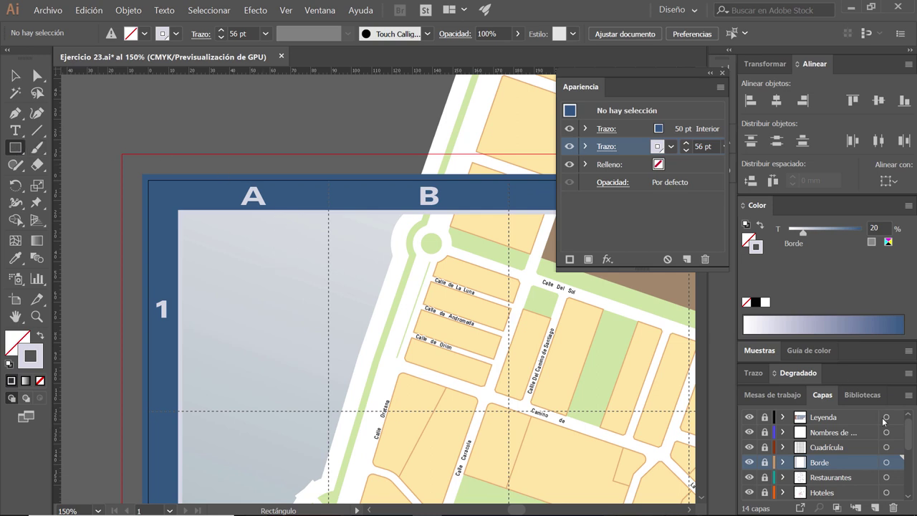
pyautogui.click(857, 419)
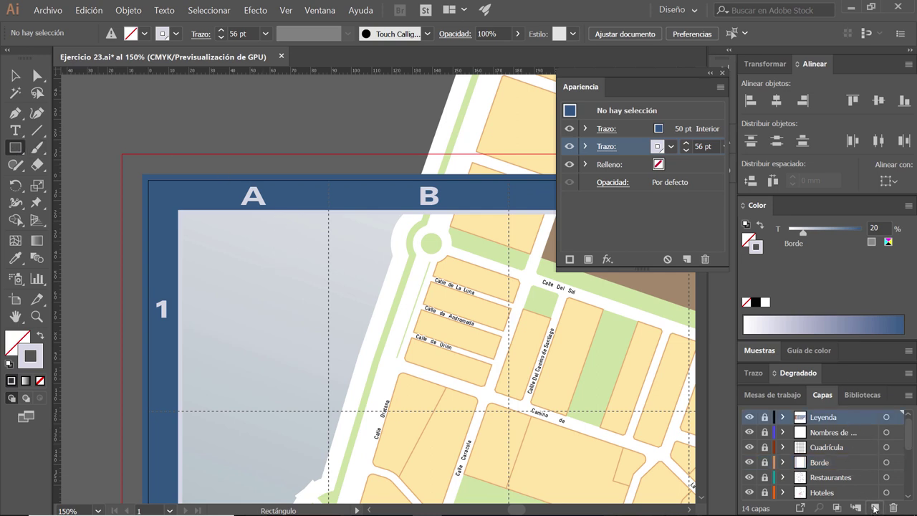
pyautogui.click(874, 507)
pyautogui.doubleClick(824, 419)
pyautogui.write('Sangrado')
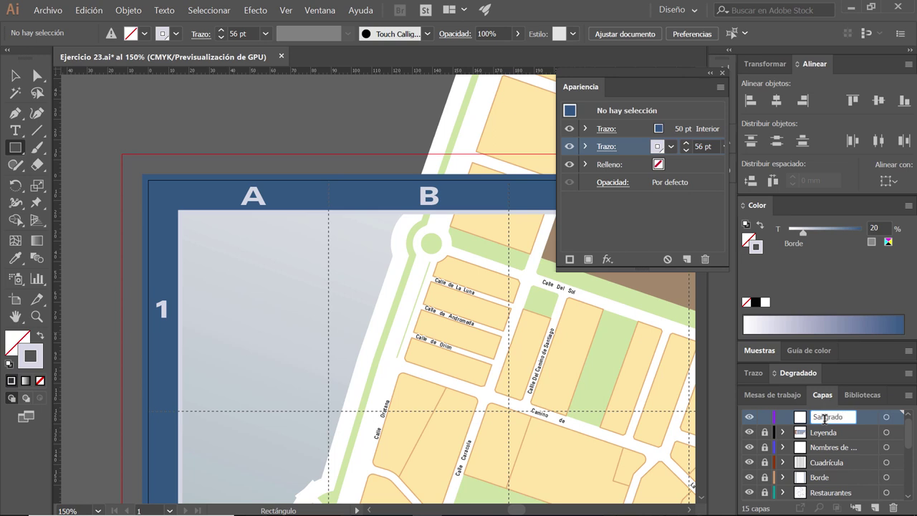
pyautogui.press('Return')
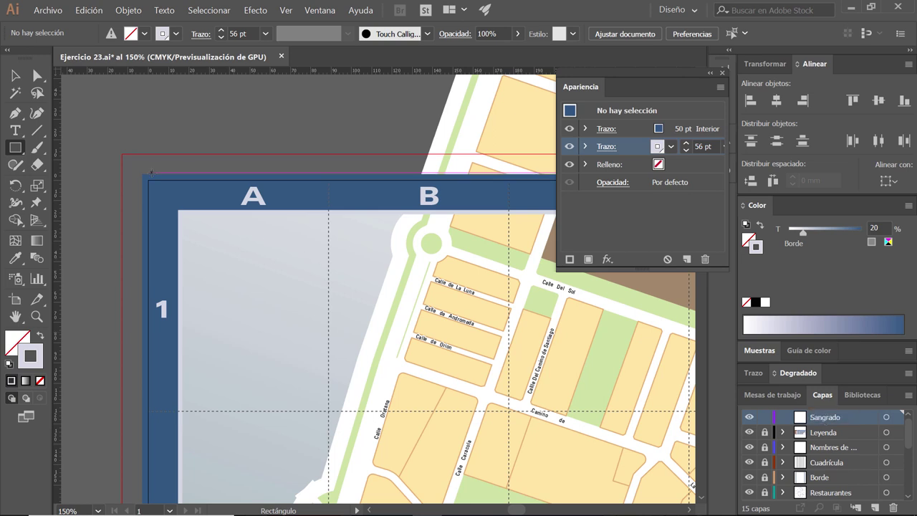
# - Create a 716 × 916 mm rectangle by entering 710+6 by 910+6
pyautogui.click(183, 207)
pyautogui.click(451, 238)
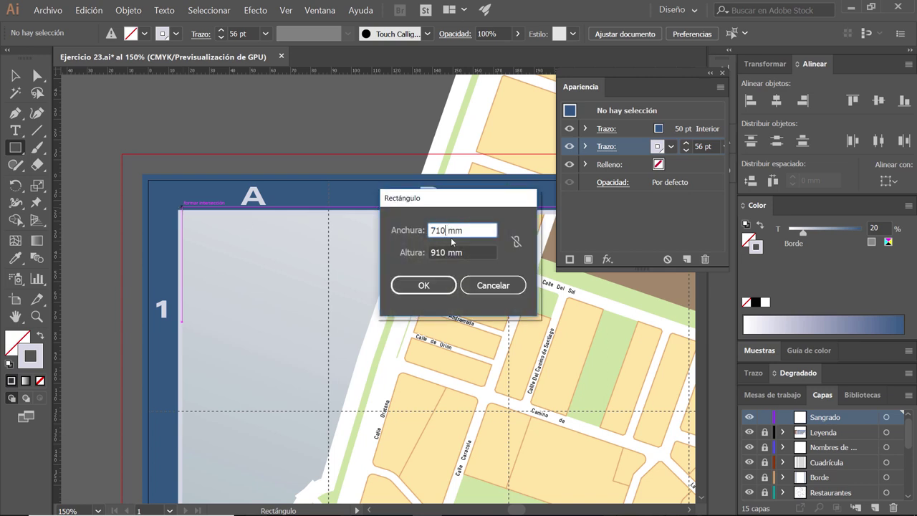
pyautogui.write('+6')
pyautogui.click(449, 252)
pyautogui.write('+')
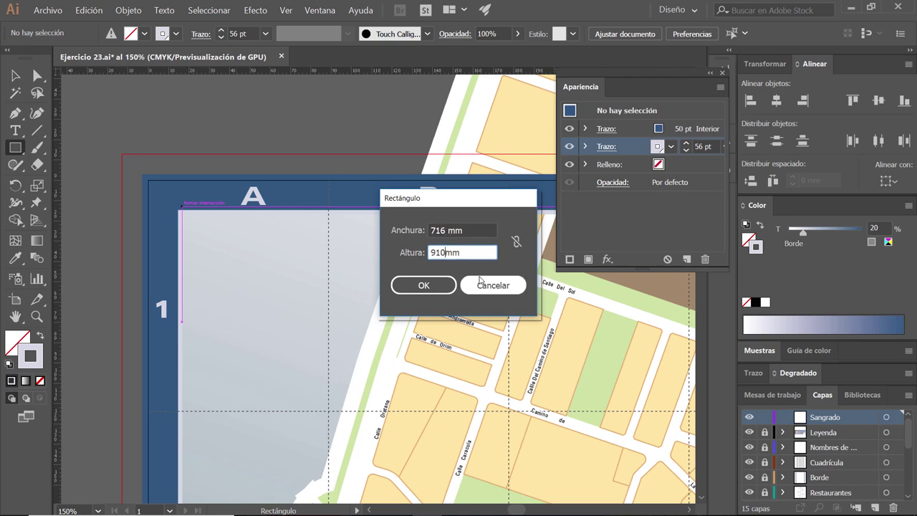
pyautogui.write('6')
pyautogui.press('Tab')
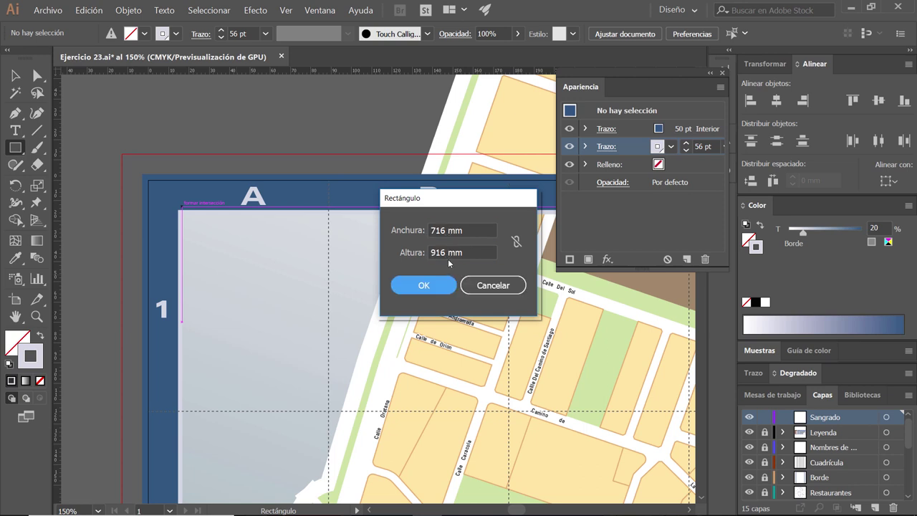
pyautogui.click(448, 286)
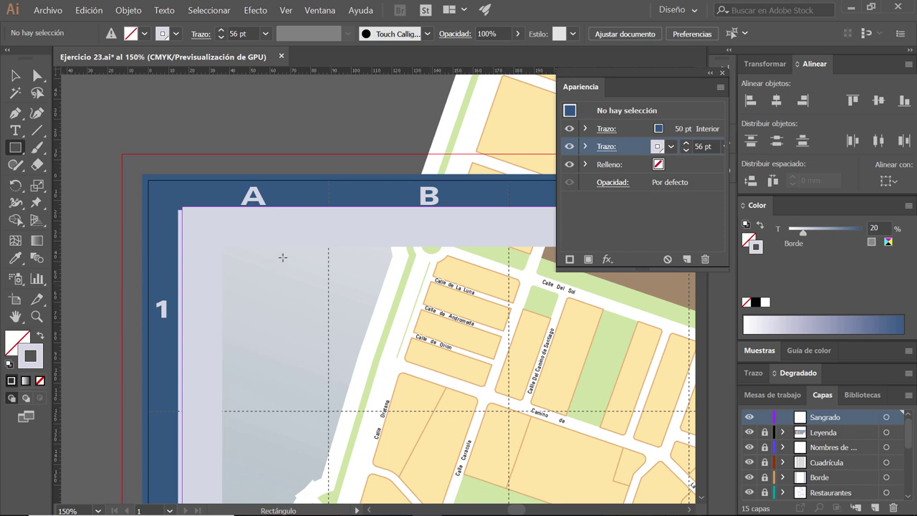
# - Move the rectangle over the border and remove its fill
pyautogui.press('v')
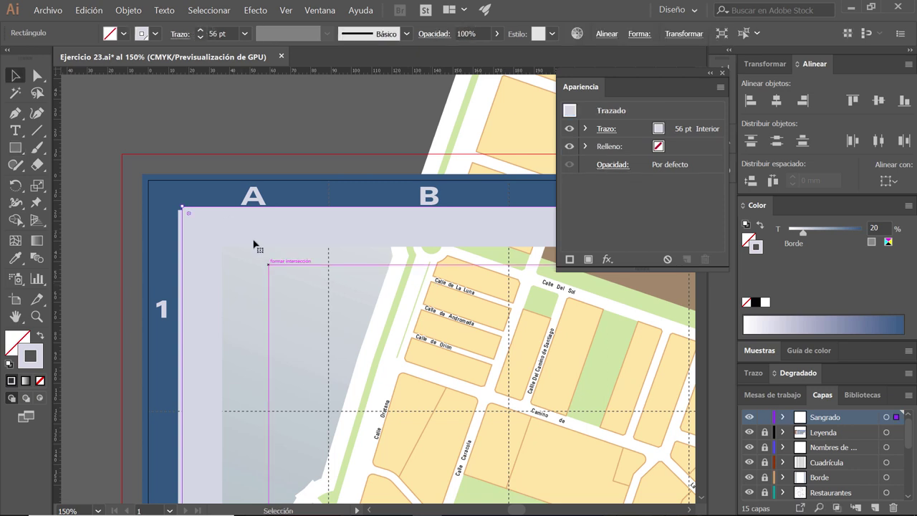
pyautogui.moveTo(243, 238)
pyautogui.mouseDown()
pyautogui.moveTo(238, 195)
pyautogui.moveTo(248, 190)
pyautogui.mouseUp()
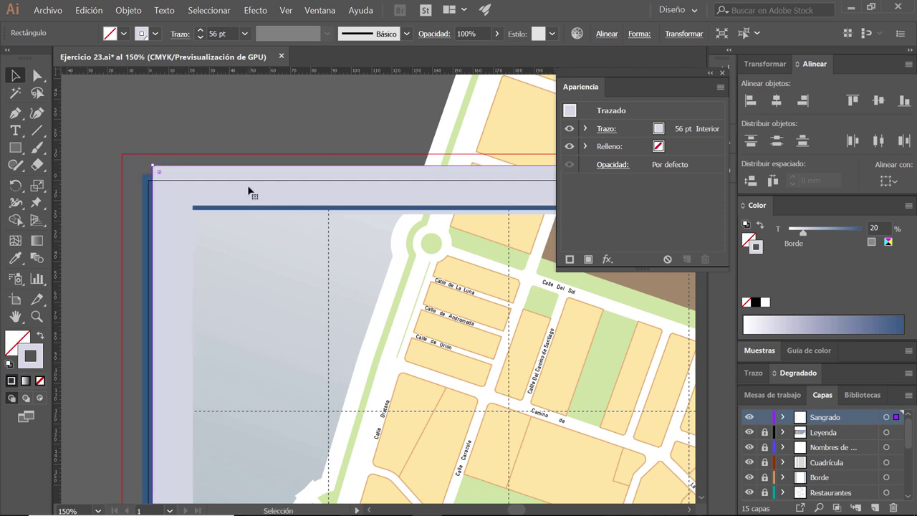
pyautogui.press('d')
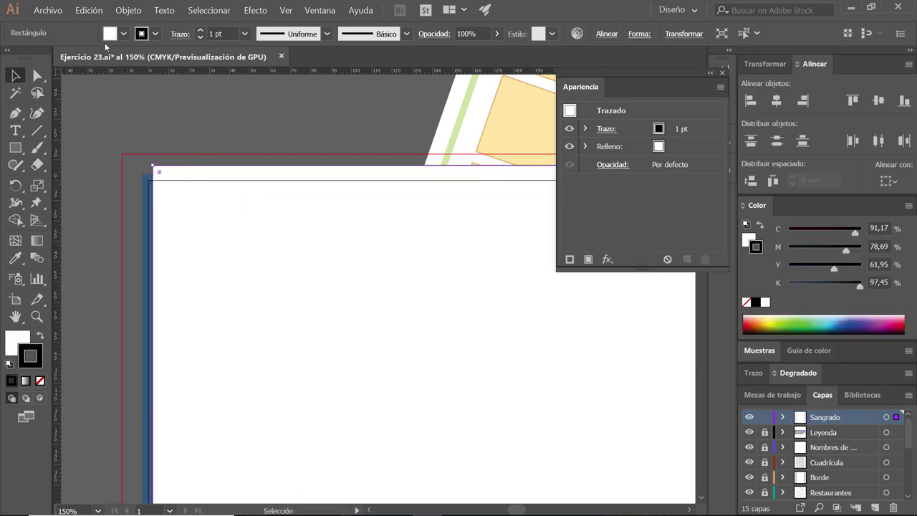
pyautogui.click(124, 34)
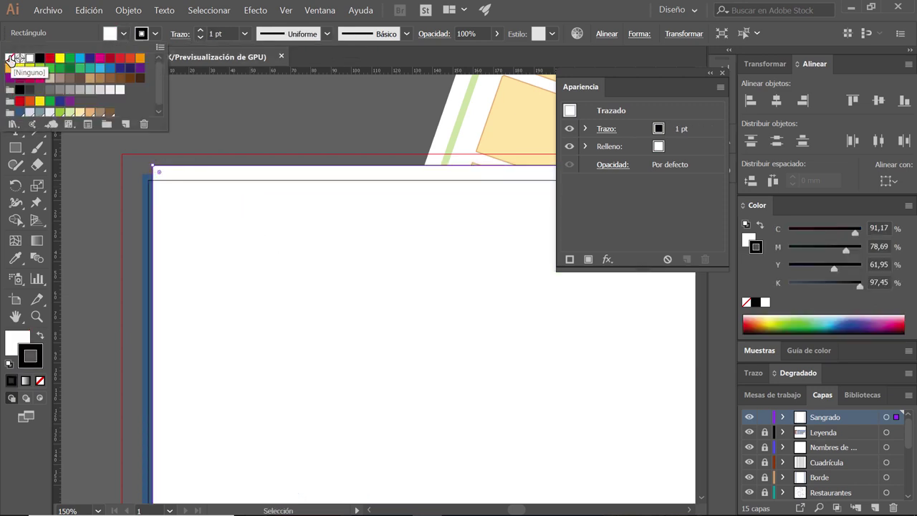
pyautogui.click(9, 58)
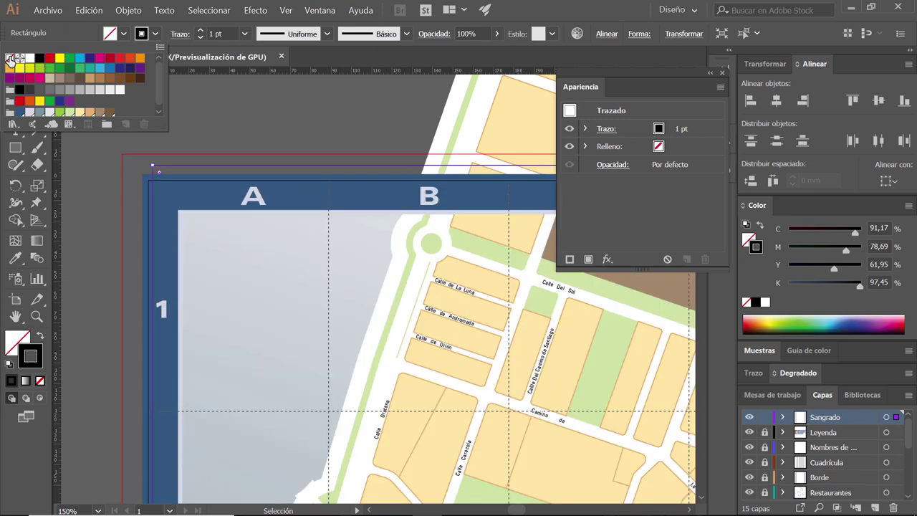
pyautogui.click(80, 31)
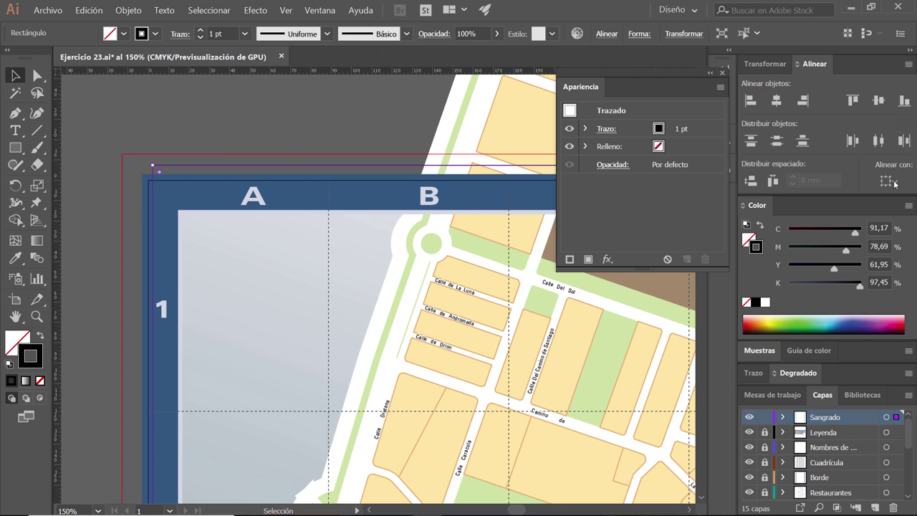
# - Centre the rectangle horizontally and vertically on the artboard and remove its stroke
pyautogui.click(890, 182)
pyautogui.click(875, 222)
pyautogui.click(779, 101)
pyautogui.click(879, 101)
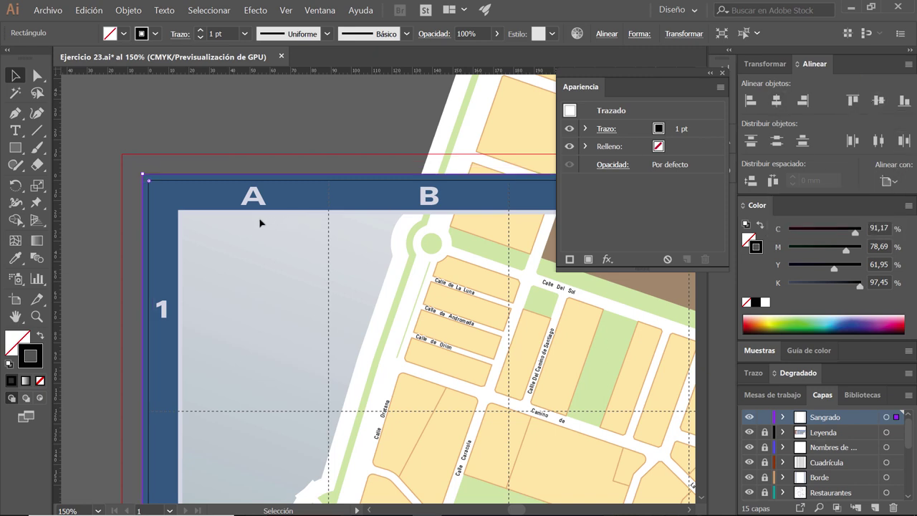
pyautogui.scroll(1, 141, 173)
pyautogui.scroll(1, 140, 173)
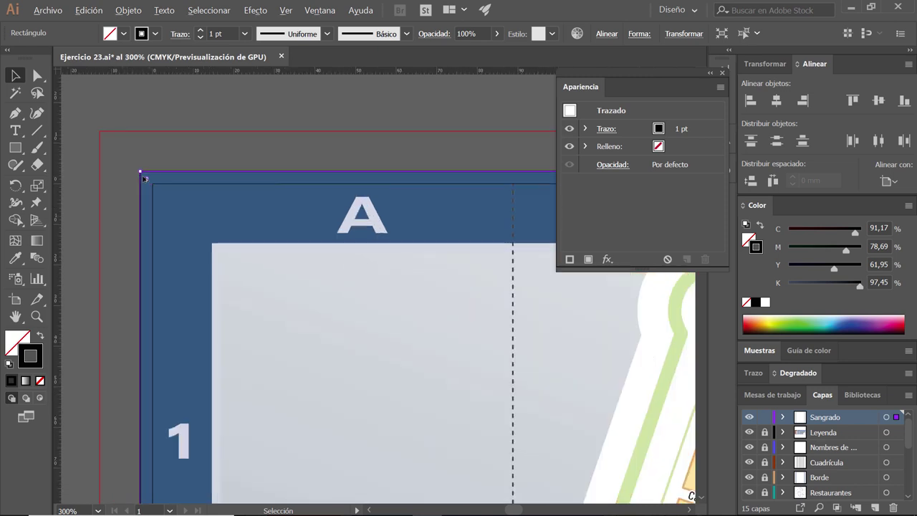
pyautogui.click(155, 34)
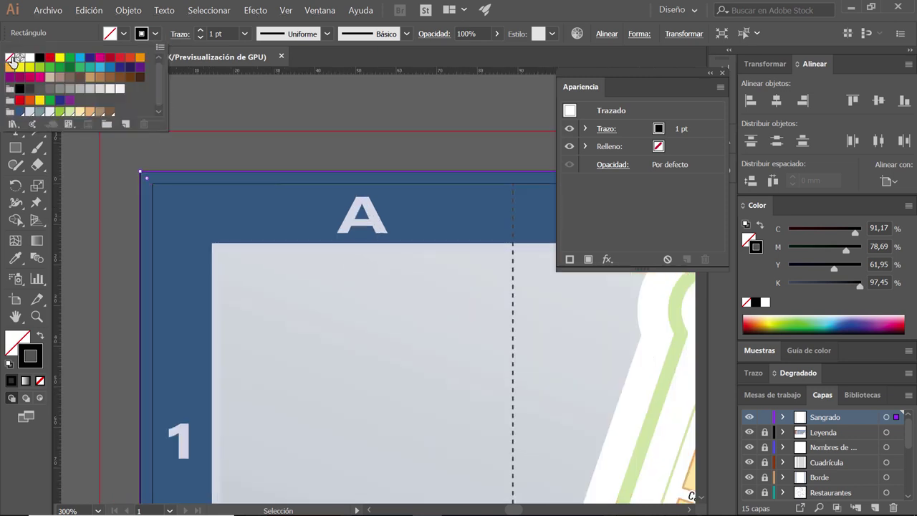
pyautogui.click(10, 57)
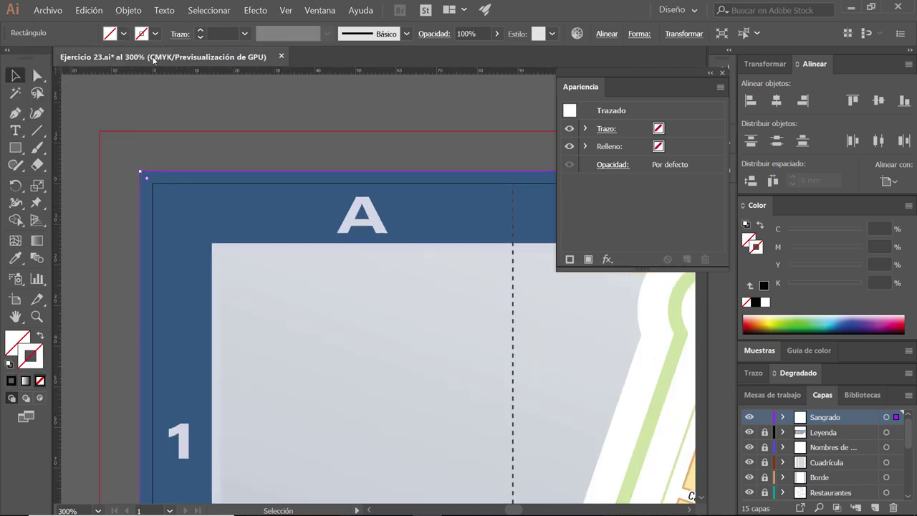
# - Convert the rectangle into guides and lock the guides
pyautogui.click(286, 10)
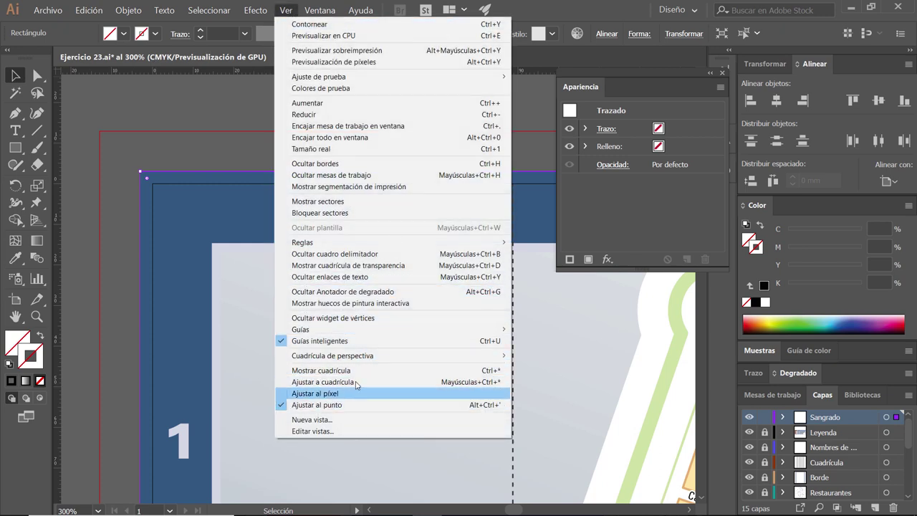
pyautogui.moveTo(301, 329)
pyautogui.click(544, 356)
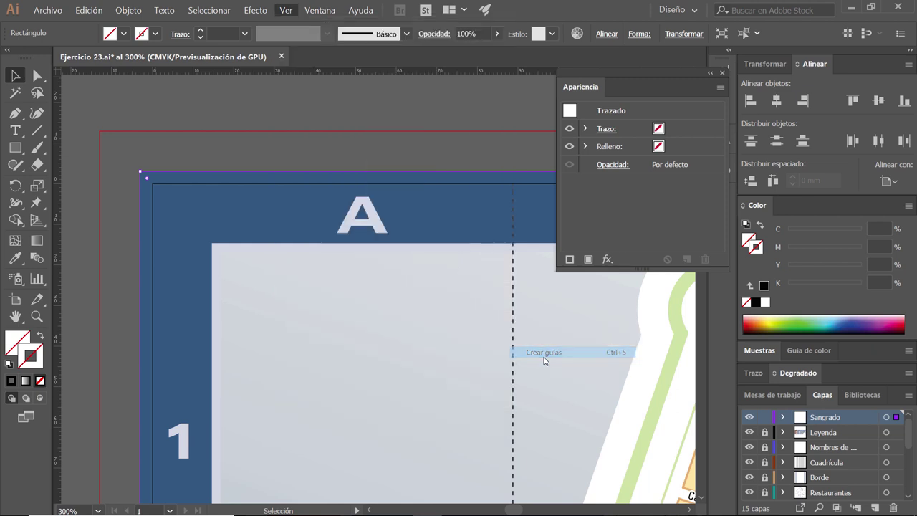
pyautogui.click(275, 156)
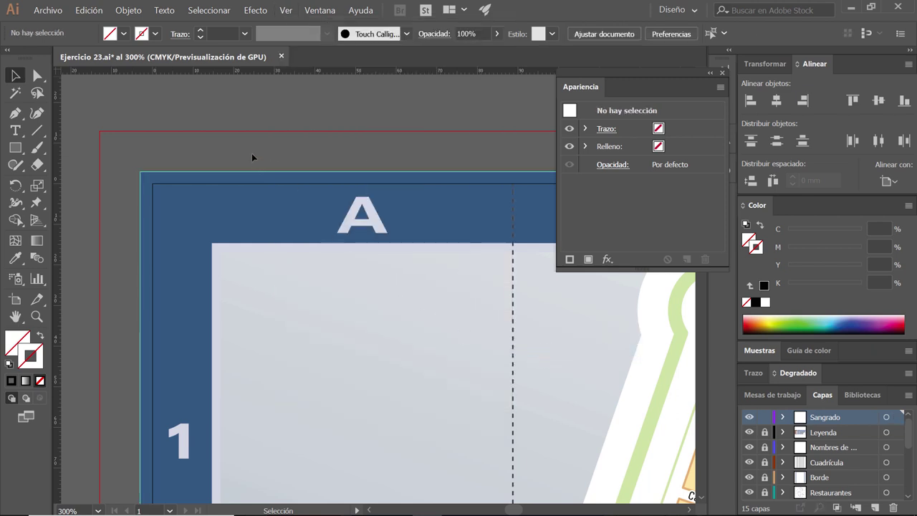
pyautogui.rightClick(251, 153)
pyautogui.click(313, 253)
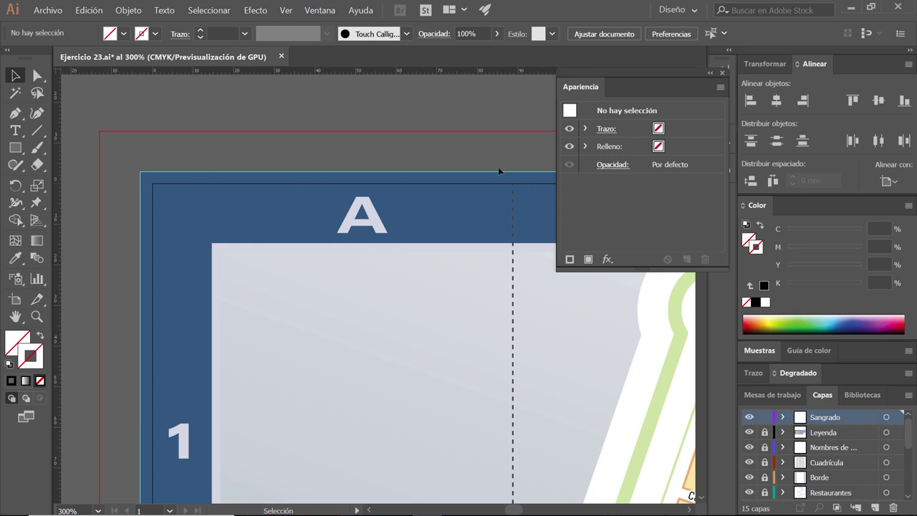
# - Unlock the Cuadrícula grid layer and bring grid columns E to H into view
pyautogui.moveTo(518, 318)
pyautogui.mouseDown()
pyautogui.moveTo(485, 347)
pyautogui.moveTo(492, 350)
pyautogui.mouseUp()
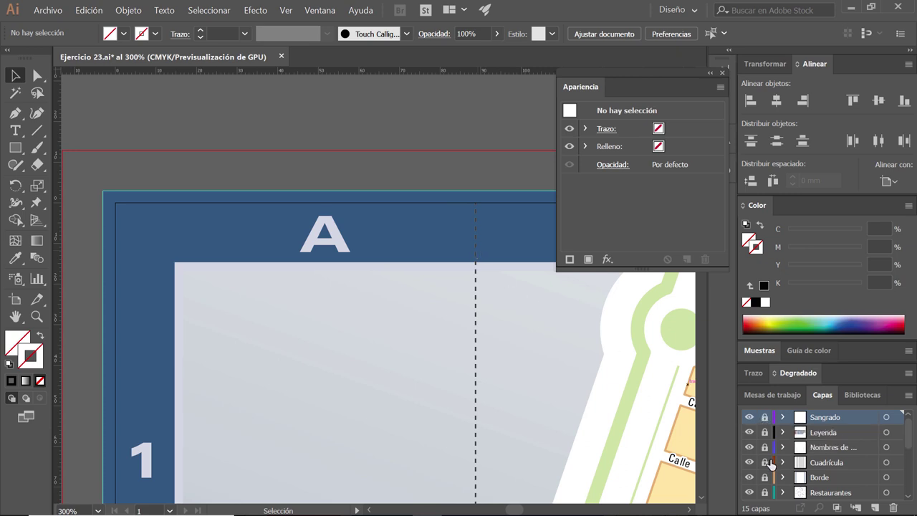
pyautogui.click(764, 462)
pyautogui.keyDown('alt'); pyautogui.scroll(-1, 465, 302); pyautogui.keyUp('alt')
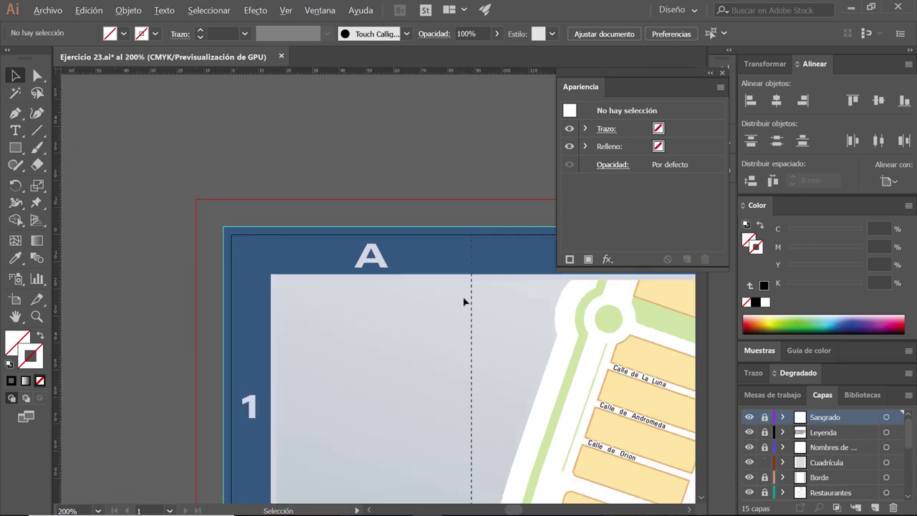
pyautogui.keyDown('alt'); pyautogui.scroll(-1, 502, 329); pyautogui.keyUp('alt')
pyautogui.hscroll(2, 544, 358)
pyautogui.keyDown('alt'); pyautogui.scroll(-2, 469, 332); pyautogui.keyUp('alt')
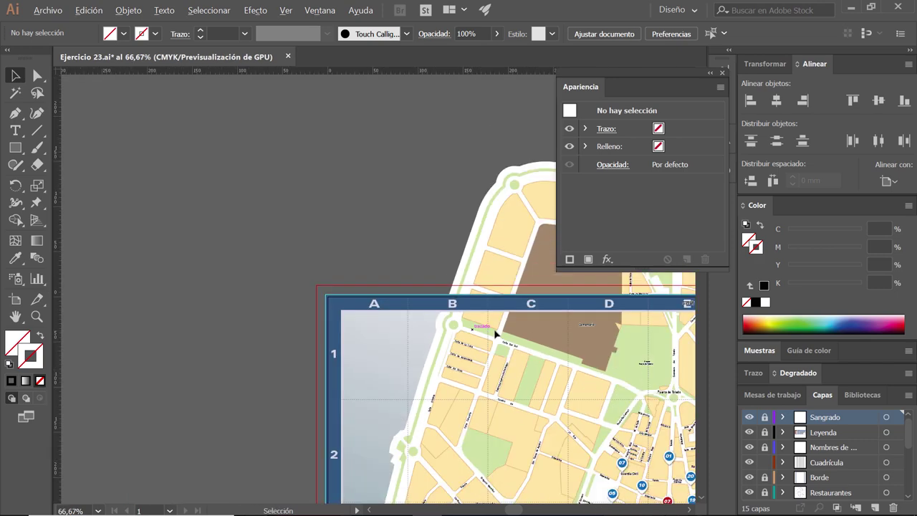
pyautogui.moveTo(570, 373); pyautogui.dragTo(317, 366)
pyautogui.press('a')
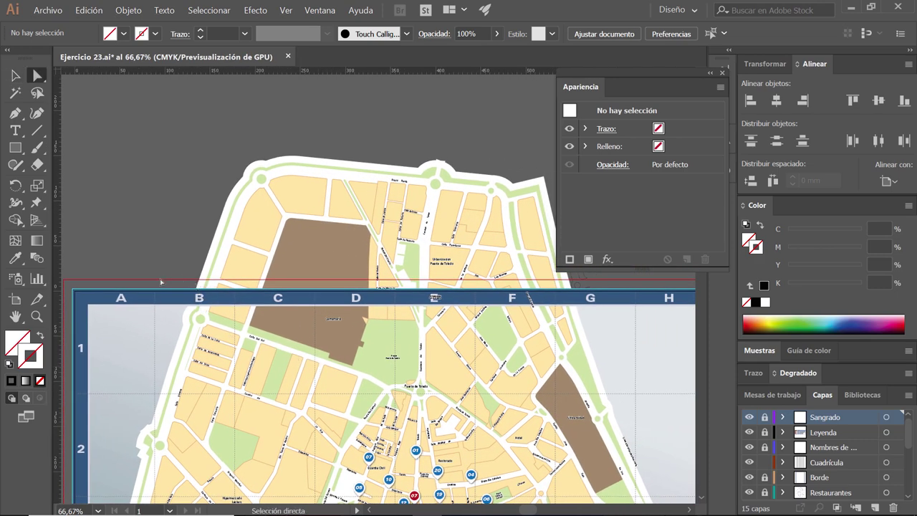
# - Select the dashed grid lines, then deselect and navigate to the frame's A-1 corner
pyautogui.click(652, 298)
pyautogui.scroll(2, 162, 293)
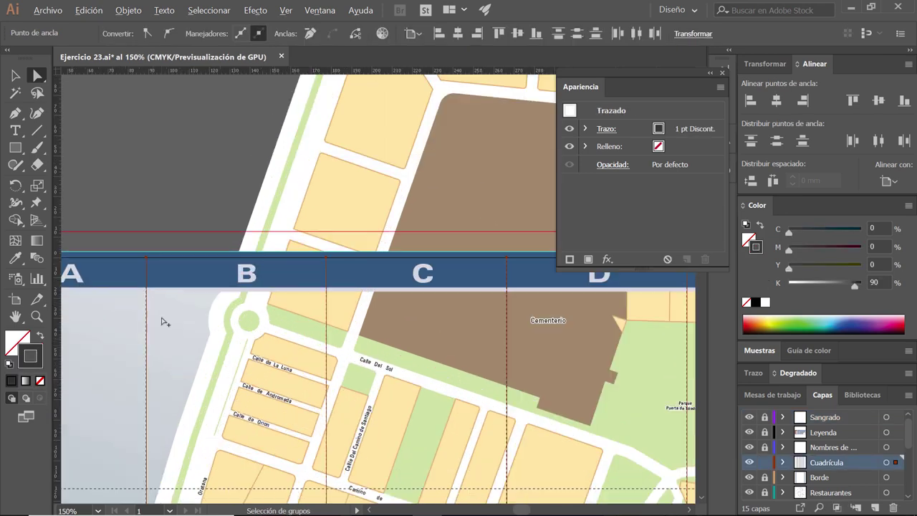
pyautogui.scroll(1, 159, 291)
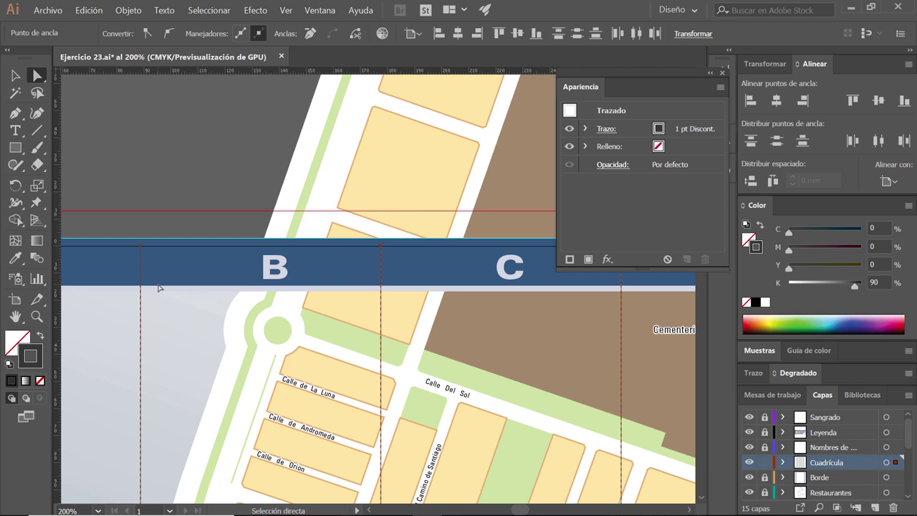
pyautogui.press('ctrl')
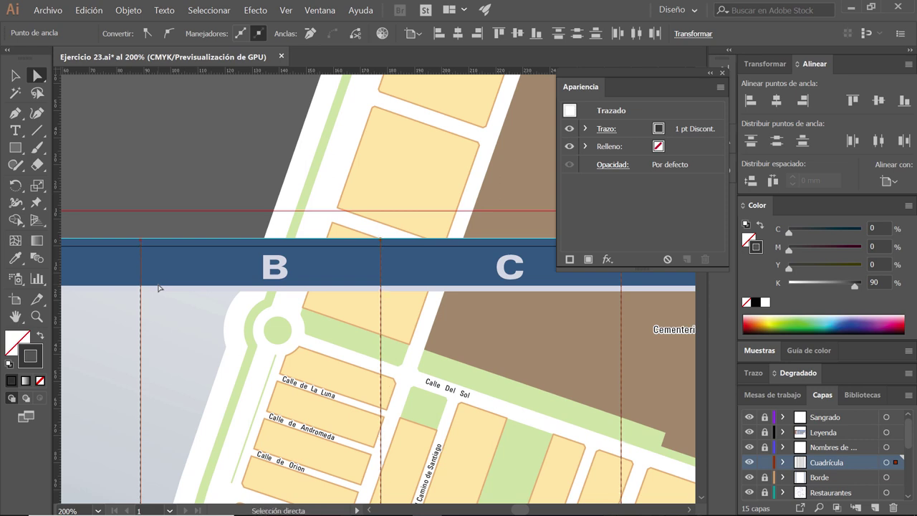
pyautogui.click(170, 233)
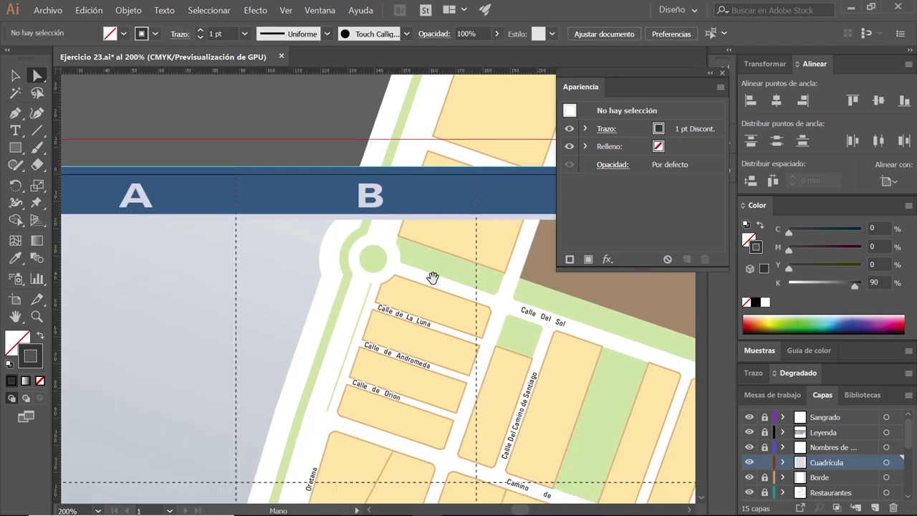
pyautogui.moveTo(202, 256); pyautogui.dragTo(286, 352)
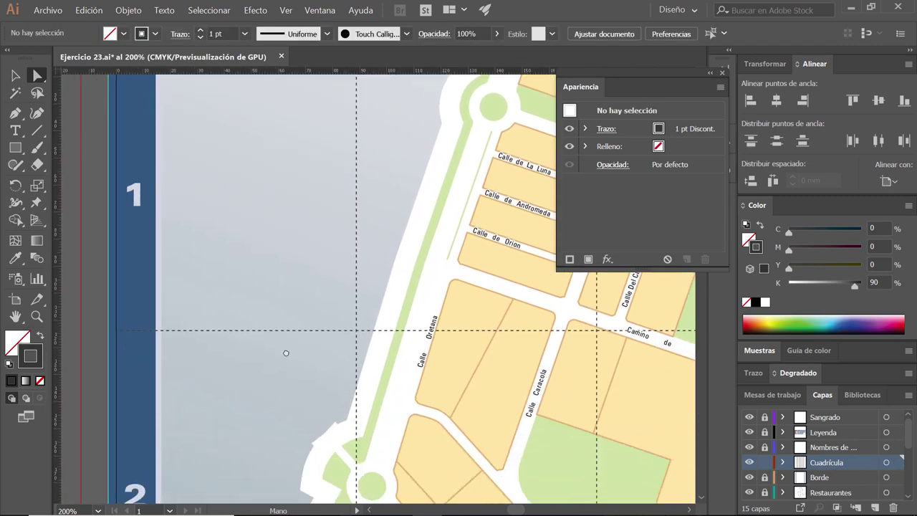
pyautogui.scroll(-3, 403, 374)
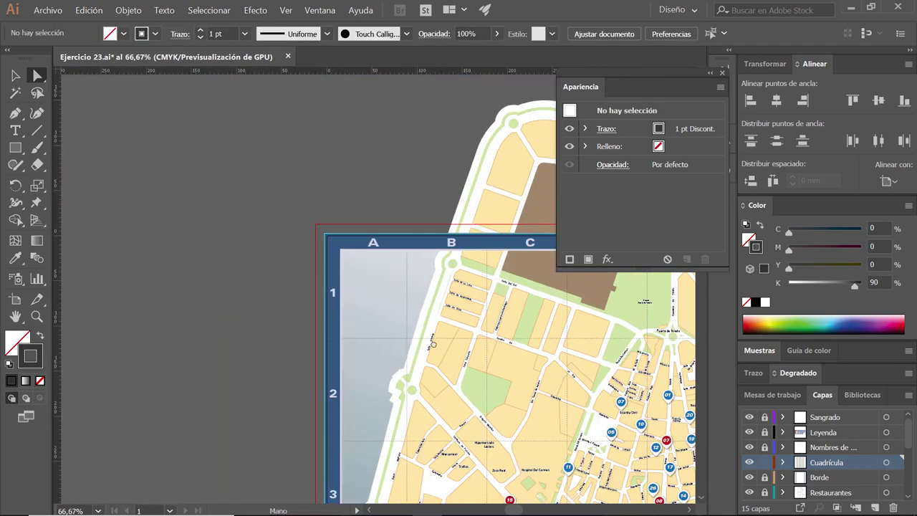
pyautogui.scroll(-5, 433, 344)
pyautogui.scroll(-5, 445, 358)
pyautogui.scroll(-5, 456, 376)
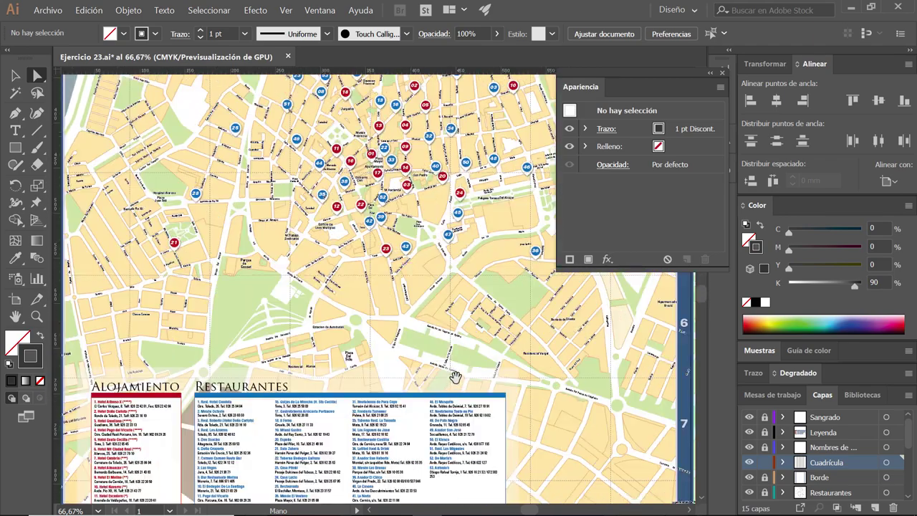
pyautogui.scroll(-5, 455, 377)
pyautogui.scroll(-2, 492, 344)
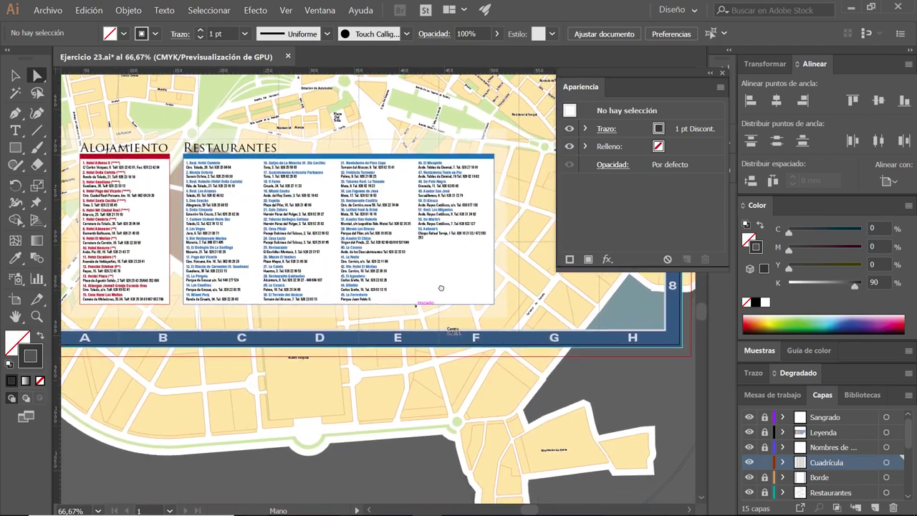
pyautogui.moveTo(441, 288); pyautogui.dragTo(438, 289)
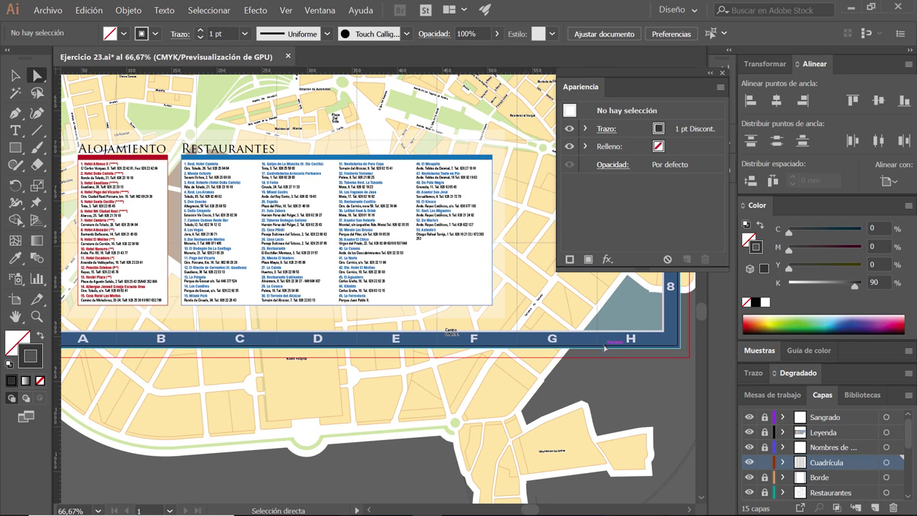
pyautogui.hscroll(-2, 122, 347)
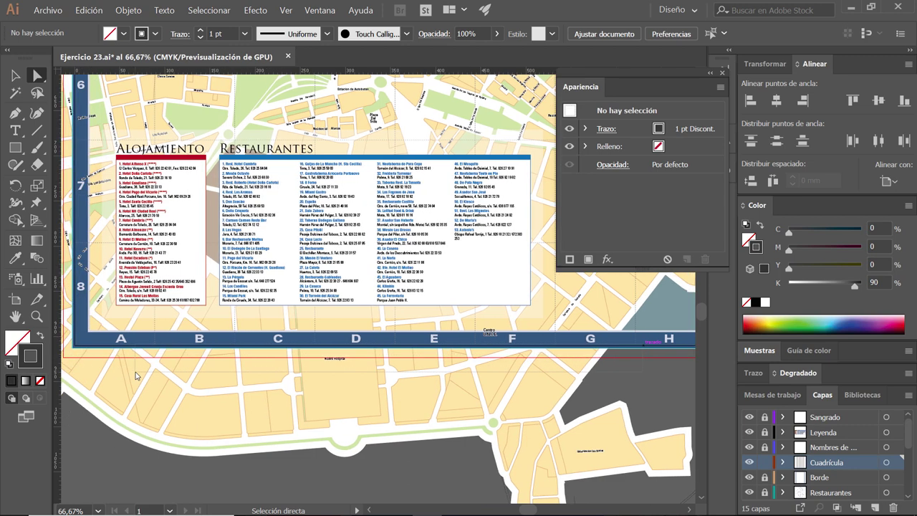
# - Extend a dashed vertical grid line's bottom end down to the blue frame's bottom edge
pyautogui.click(150, 357)
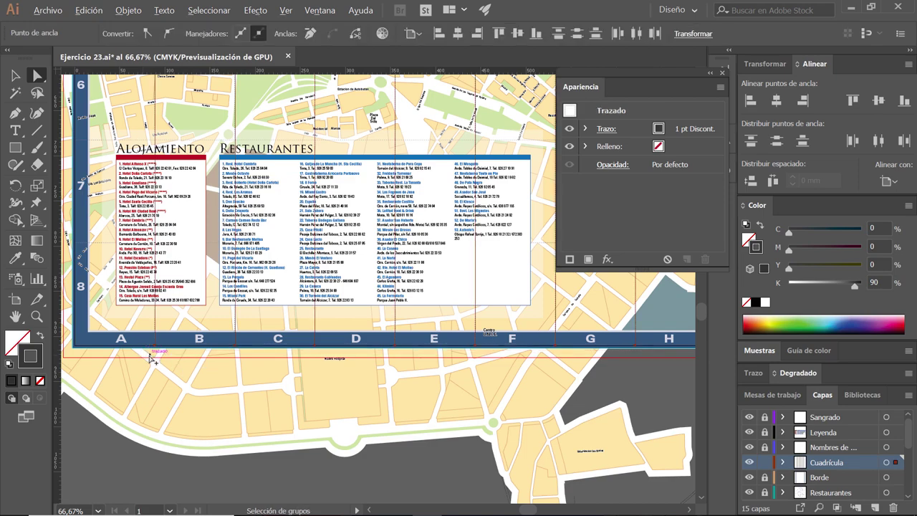
pyautogui.scroll(2, 152, 360)
pyautogui.scroll(2, 152, 361)
pyautogui.scroll(1, 167, 340)
pyautogui.scroll(1, 172, 321)
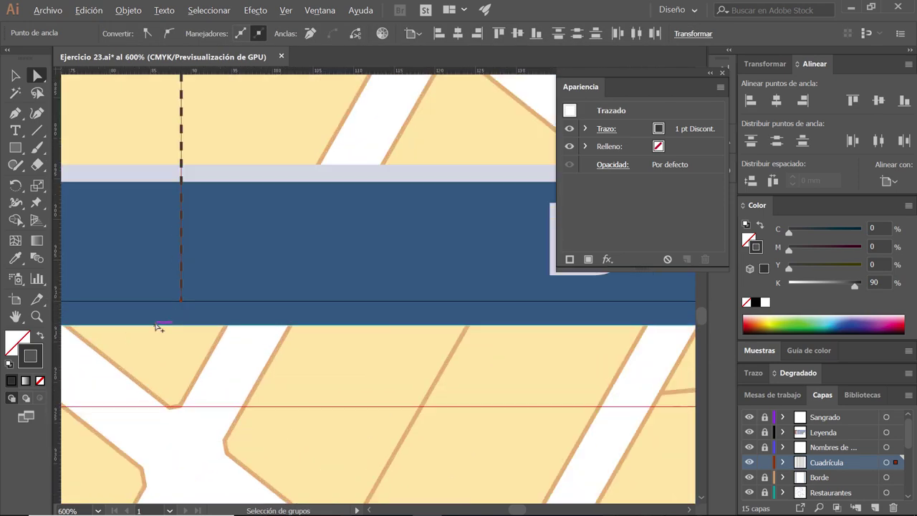
pyautogui.press('ctrl')
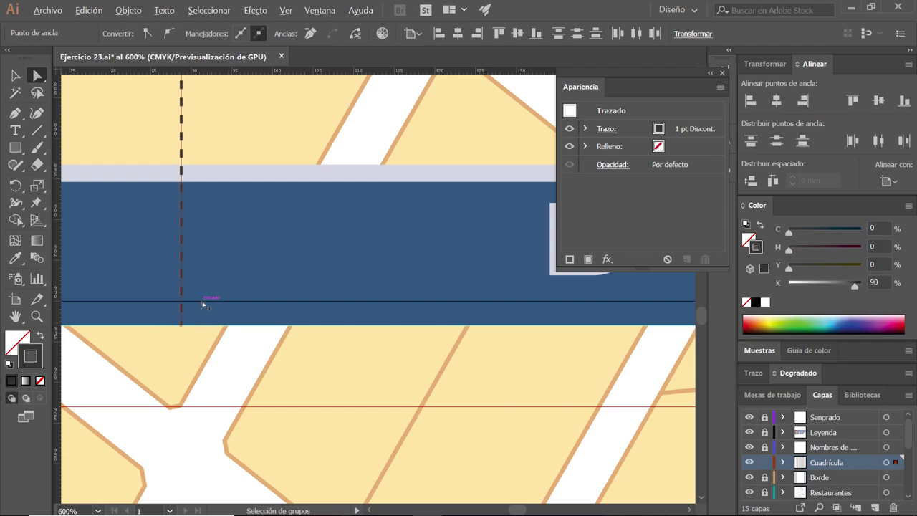
pyautogui.scroll(-2, 204, 303)
pyautogui.scroll(-2, 208, 301)
pyautogui.scroll(-1, 214, 301)
pyautogui.scroll(-2, 214, 299)
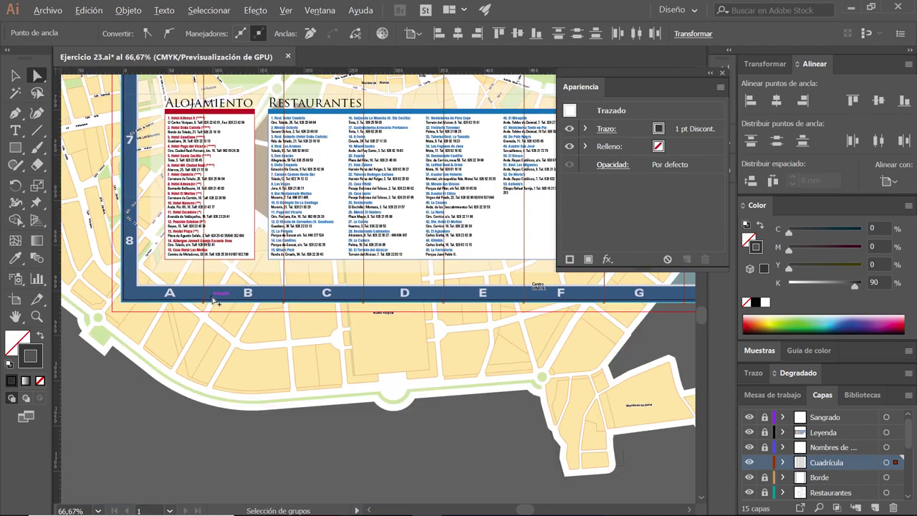
pyautogui.scroll(1, 354, 365)
pyautogui.moveTo(354, 366); pyautogui.dragTo(378, 437)
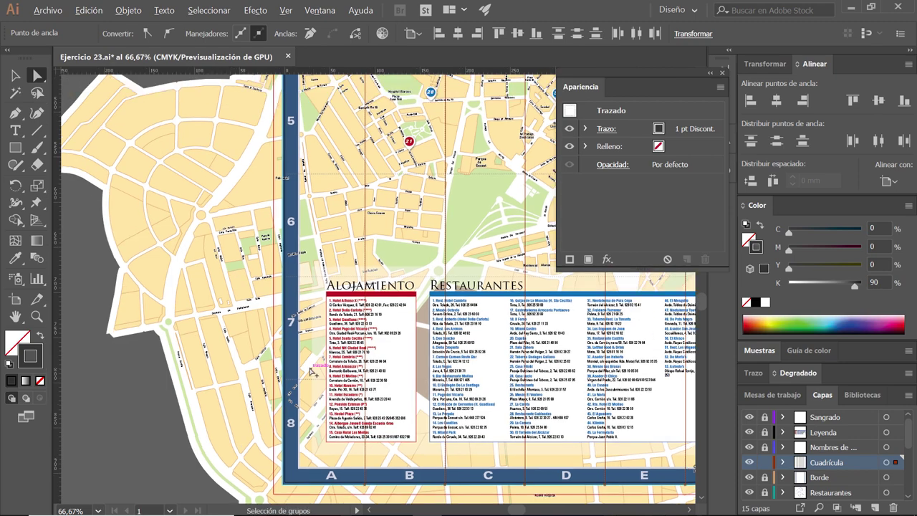
pyautogui.scroll(-1, 304, 277)
pyautogui.scroll(-1, 303, 276)
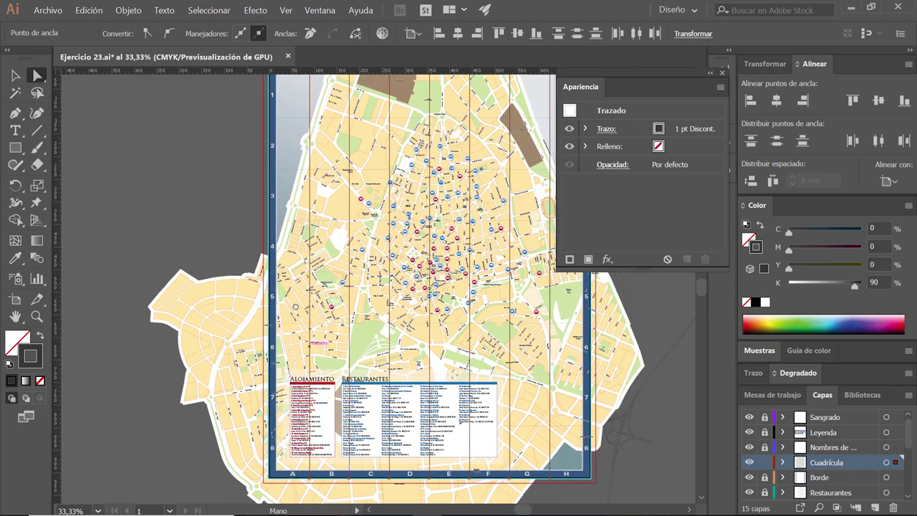
# - Recentre the map and zoom in on the grid's right-hand edge
pyautogui.moveTo(304, 277); pyautogui.dragTo(254, 333)
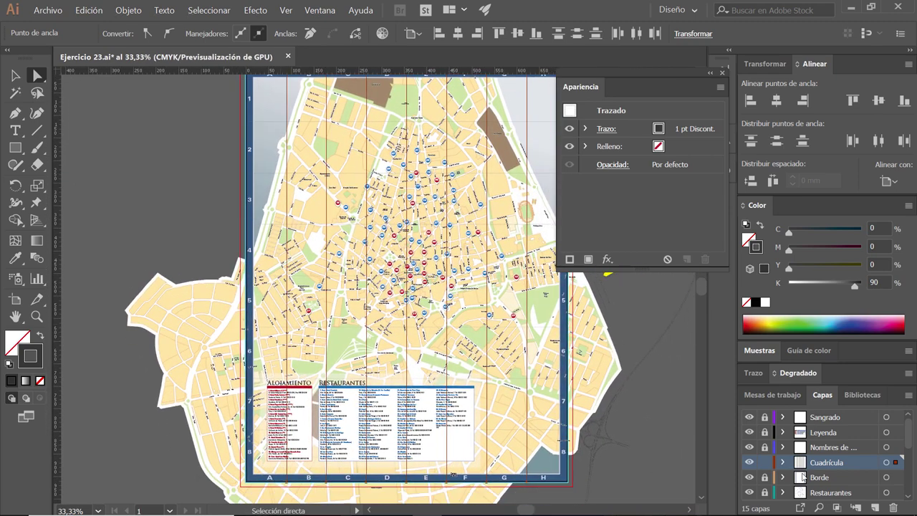
pyautogui.moveTo(244, 119); pyautogui.dragTo(241, 123)
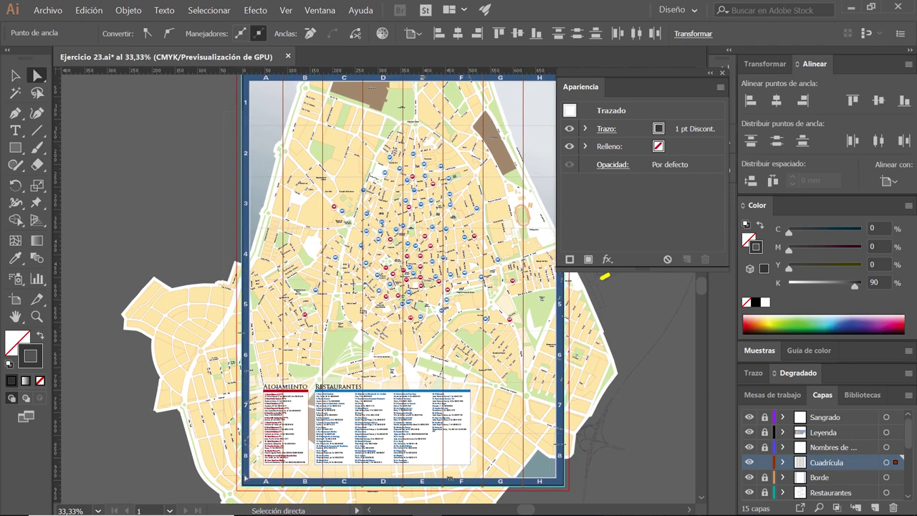
pyautogui.keyDown('alt'); pyautogui.scroll(1, 243, 443); pyautogui.keyUp('alt')
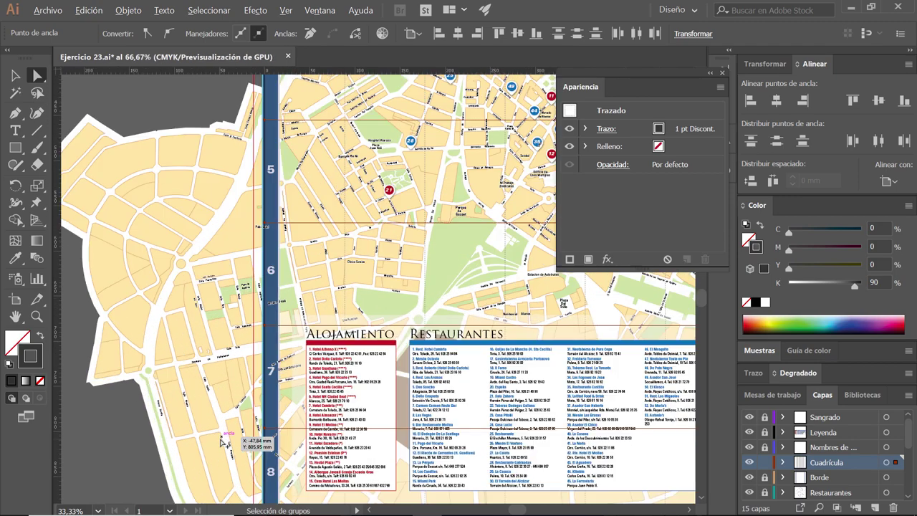
pyautogui.keyDown('alt'); pyautogui.scroll(1, 276, 449); pyautogui.keyUp('alt')
pyautogui.keyDown('alt'); pyautogui.scroll(2, 276, 450); pyautogui.keyUp('alt')
pyautogui.keyDown('alt'); pyautogui.scroll(1, 293, 428); pyautogui.keyUp('alt')
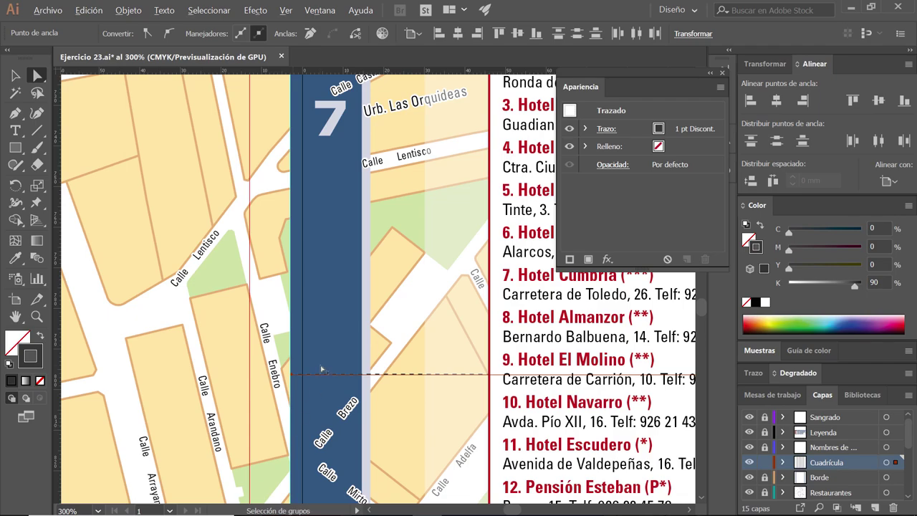
pyautogui.keyDown('alt'); pyautogui.scroll(-2, 293, 428); pyautogui.keyUp('alt')
pyautogui.keyDown('alt'); pyautogui.scroll(-2, 215, 380); pyautogui.keyUp('alt')
pyautogui.keyDown('ctrl'); pyautogui.hscroll(3, 286, 308); pyautogui.keyUp('ctrl')
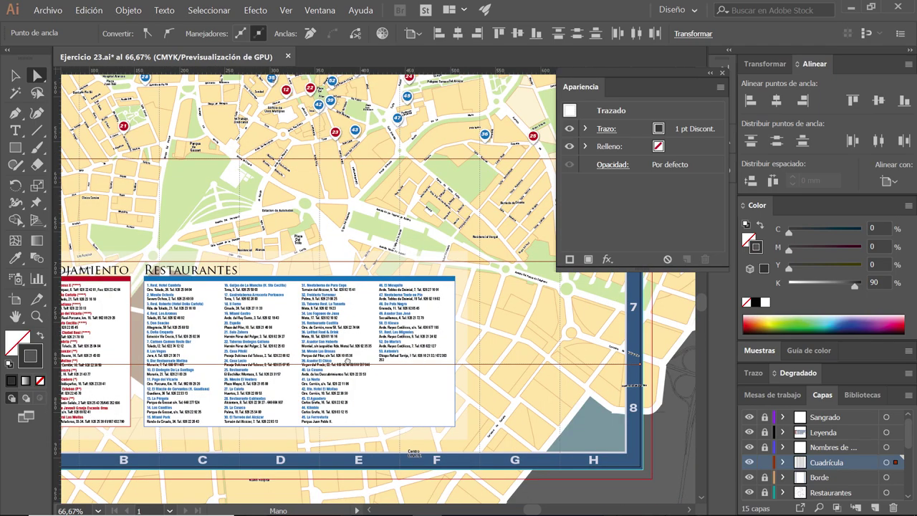
pyautogui.keyDown('alt'); pyautogui.scroll(-1, 482, 277); pyautogui.keyUp('alt')
pyautogui.keyDown('alt'); pyautogui.scroll(-1, 482, 277); pyautogui.keyUp('alt')
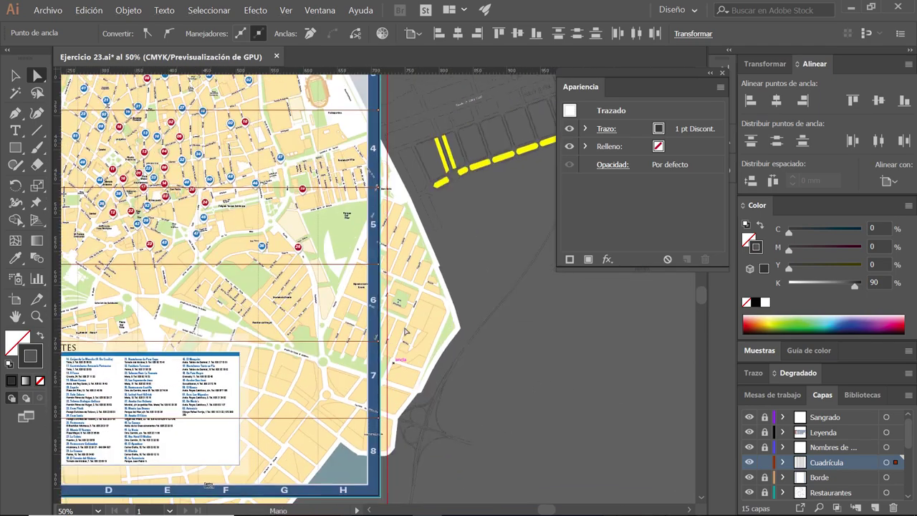
pyautogui.keyDown('alt'); pyautogui.scroll(-1, 430, 322); pyautogui.keyUp('alt')
pyautogui.keyDown('ctrl'); pyautogui.hscroll(1, 374, 148); pyautogui.keyUp('ctrl')
# - Select and inspect an anchor point on the grid's edge, then deselect it
pyautogui.click(373, 148)
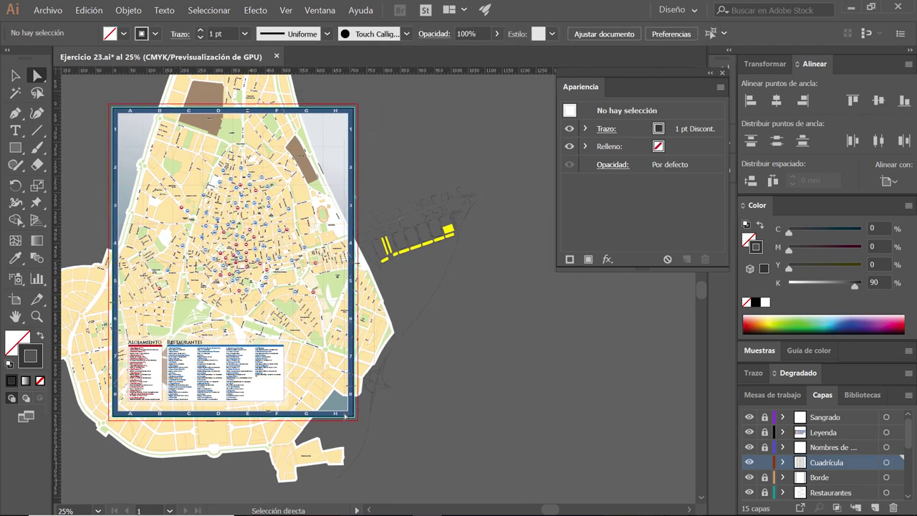
pyautogui.click(345, 415)
pyautogui.keyDown('alt'); pyautogui.scroll(3, 346, 415); pyautogui.keyUp('alt')
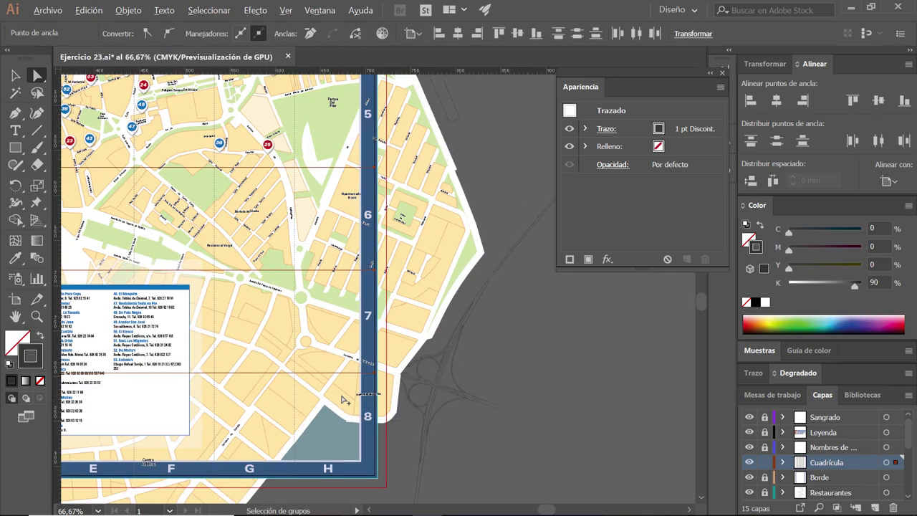
pyautogui.keyDown('alt'); pyautogui.scroll(2, 385, 358); pyautogui.keyUp('alt')
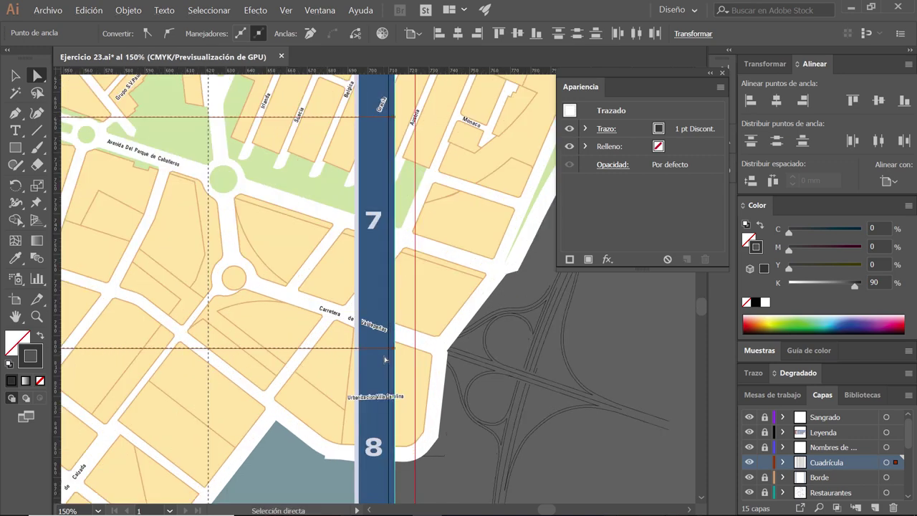
pyautogui.click(421, 299)
# - Zoom out to show the whole map with its lettered and numbered grid frame
pyautogui.keyDown('alt'); pyautogui.scroll(-1, 427, 293); pyautogui.keyUp('alt')
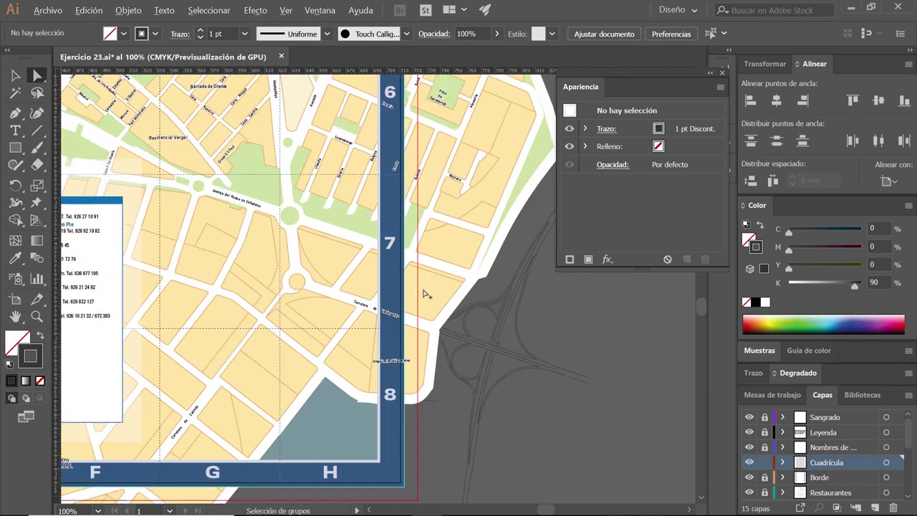
pyautogui.keyDown('alt'); pyautogui.scroll(-2, 426, 293); pyautogui.keyUp('alt')
pyautogui.moveTo(298, 217); pyautogui.dragTo(424, 282)
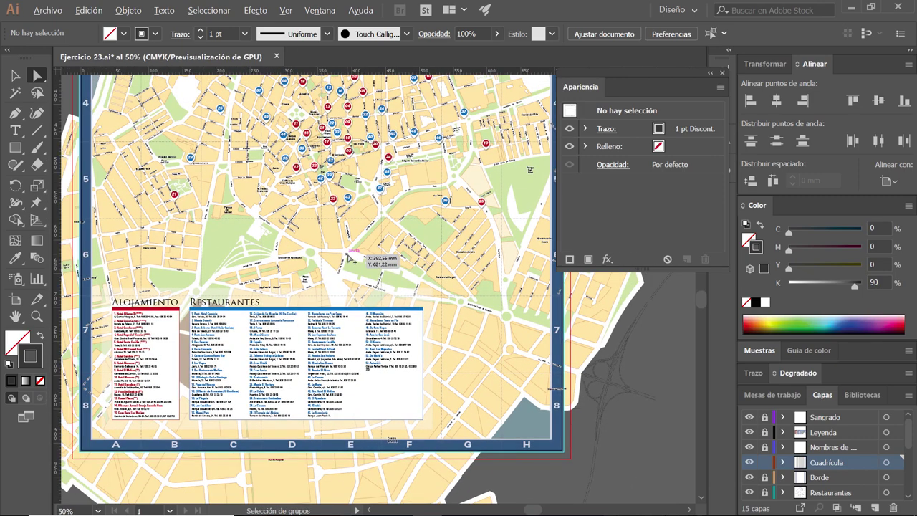
pyautogui.keyDown('alt'); pyautogui.scroll(-1, 424, 282); pyautogui.keyUp('alt')
pyautogui.moveTo(378, 382); pyautogui.dragTo(385, 411)
pyautogui.moveTo(385, 214); pyautogui.dragTo(381, 328)
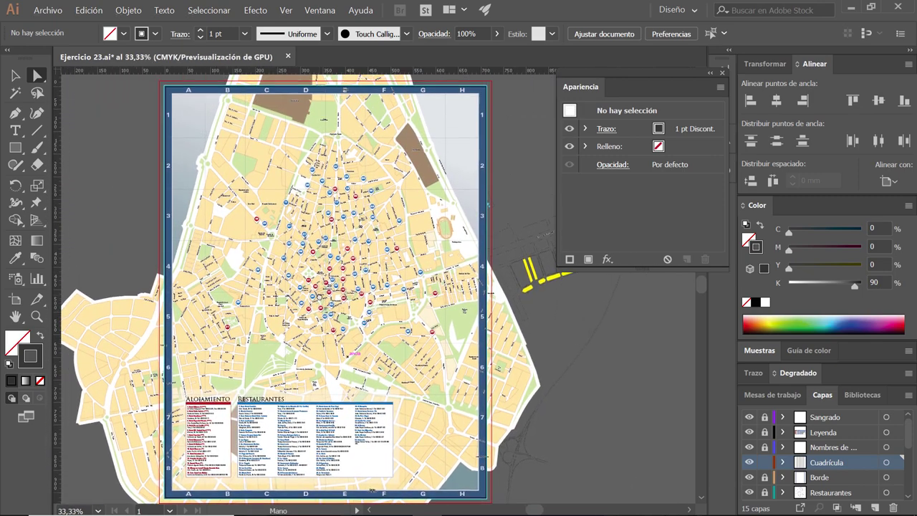
pyautogui.keyDown('alt'); pyautogui.scroll(-1, 326, 262); pyautogui.keyUp('alt')
# - Save the file and add a layer above Sangrado named 'Área de anotaciones'
pyautogui.click(47, 10)
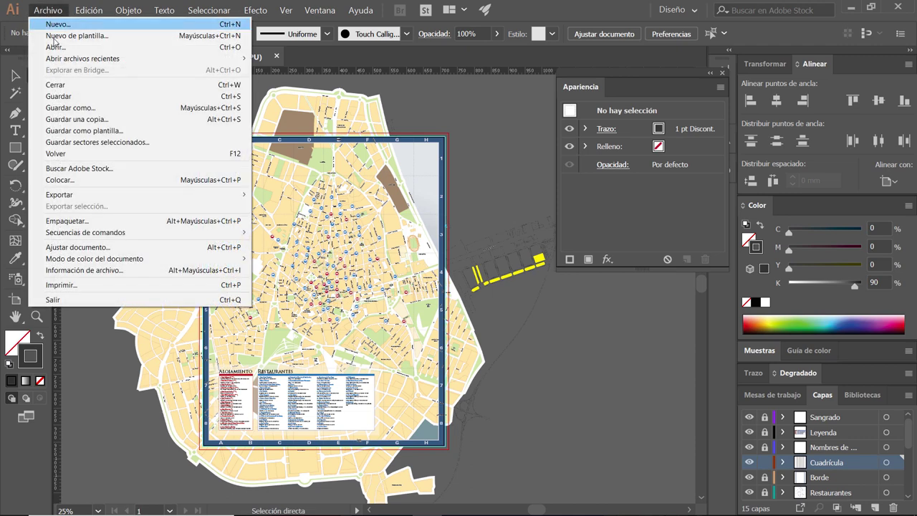
pyautogui.click(67, 97)
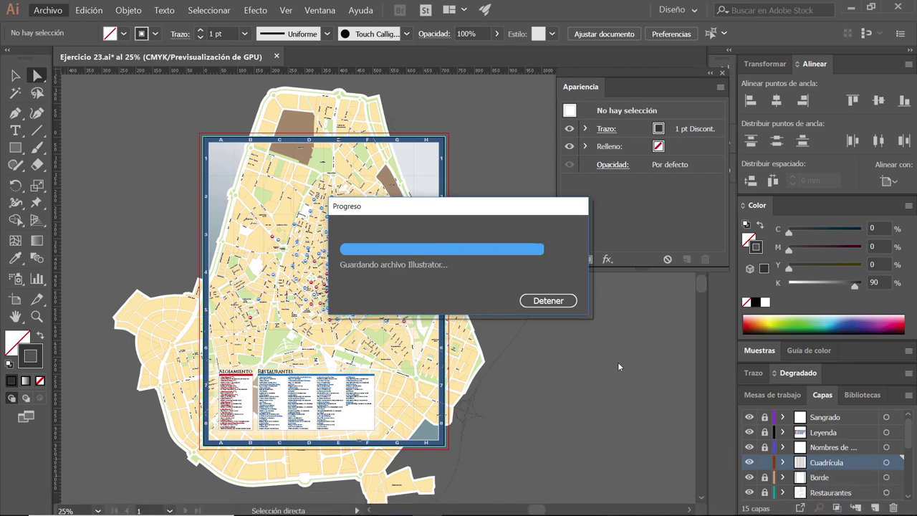
pyautogui.click(853, 419)
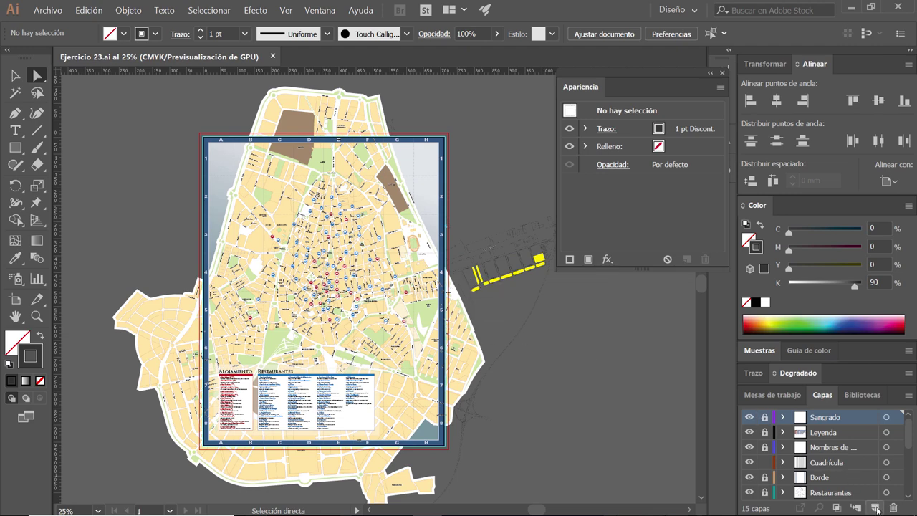
pyautogui.click(875, 507)
pyautogui.doubleClick(821, 418)
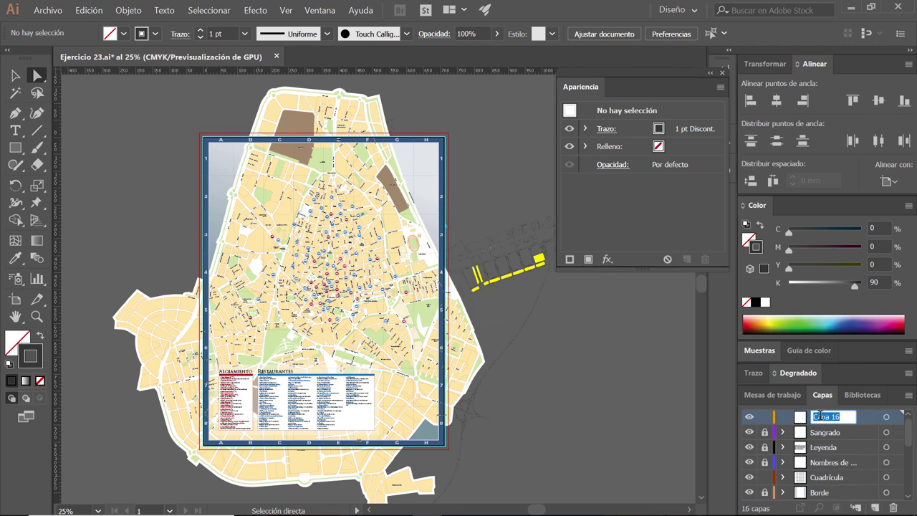
pyautogui.write('Al')
pyautogui.write('ota')
pyautogui.write('a')
pyautogui.write('c')
pyautogui.write('iones')
pyautogui.press('BackSpace')
pyautogui.press('BackSpace')
pyautogui.press('BackSpace')
pyautogui.press('BackSpace')
pyautogui.press('BackSpace')
pyautogui.press('Return')
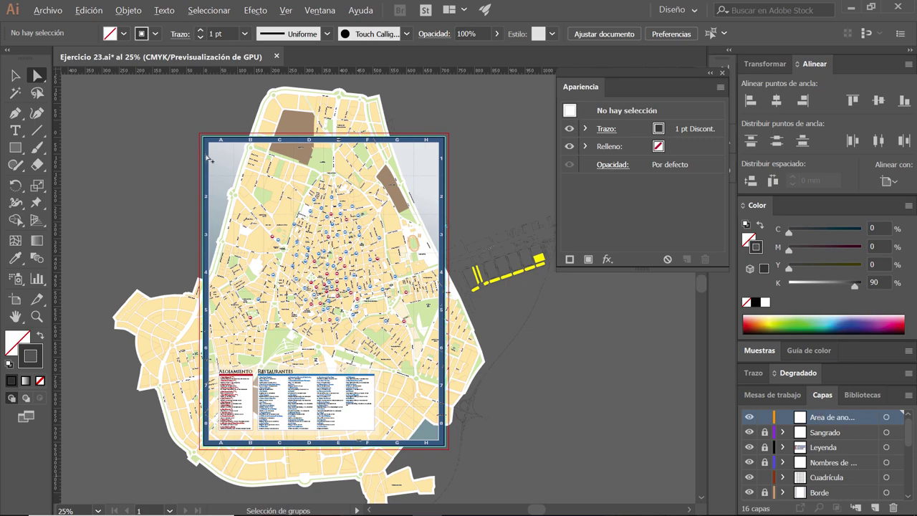
pyautogui.scroll(3, 212, 165)
# - Draw a 736 × 936 mm rectangle (716+20 by 916+20) from the grid's top-left corner
pyautogui.moveTo(285, 211); pyautogui.dragTo(252, 236)
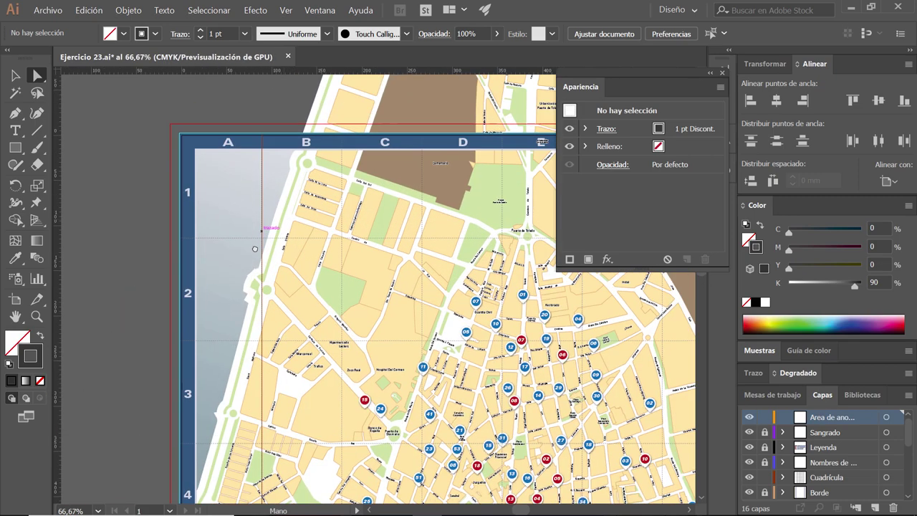
pyautogui.click(15, 148)
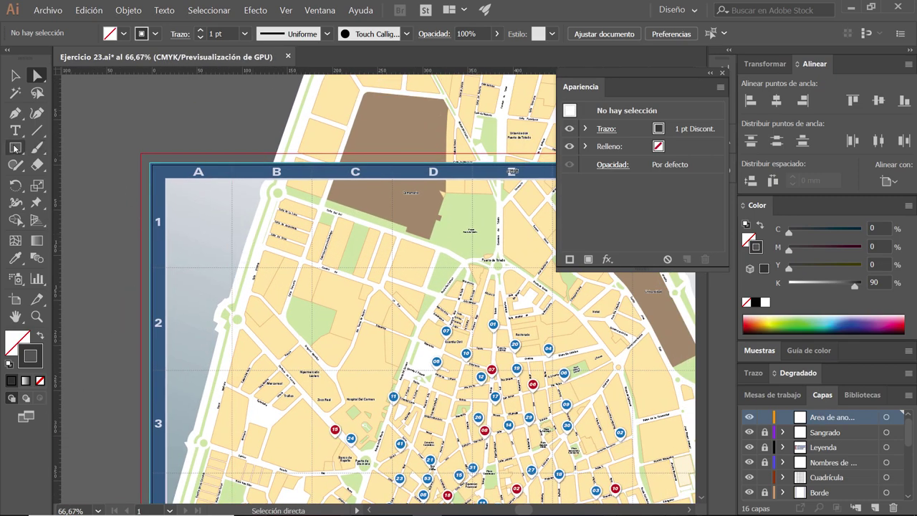
pyautogui.click(192, 201)
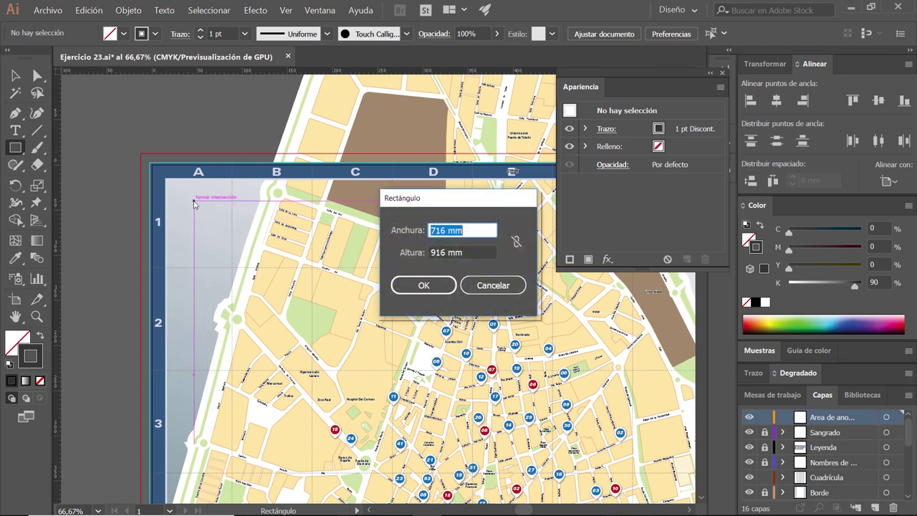
pyautogui.click(445, 230)
pyautogui.write('+1')
pyautogui.press('BackSpace')
pyautogui.write('20')
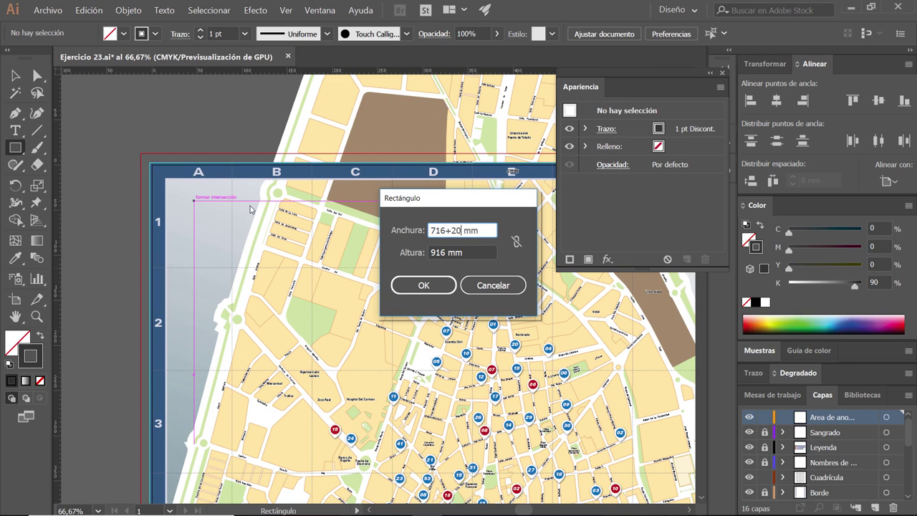
pyautogui.press('Tab')
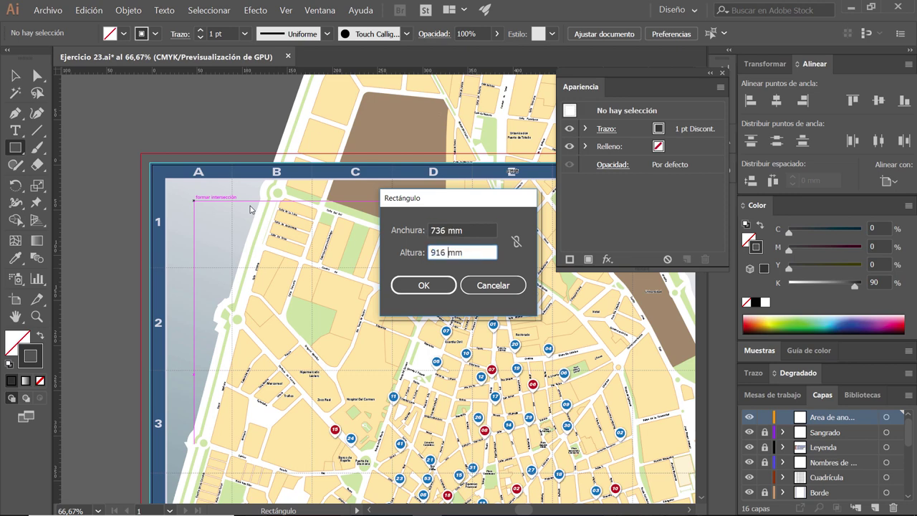
pyautogui.write('+2')
pyautogui.write('0')
pyautogui.press('Tab')
pyautogui.click(426, 292)
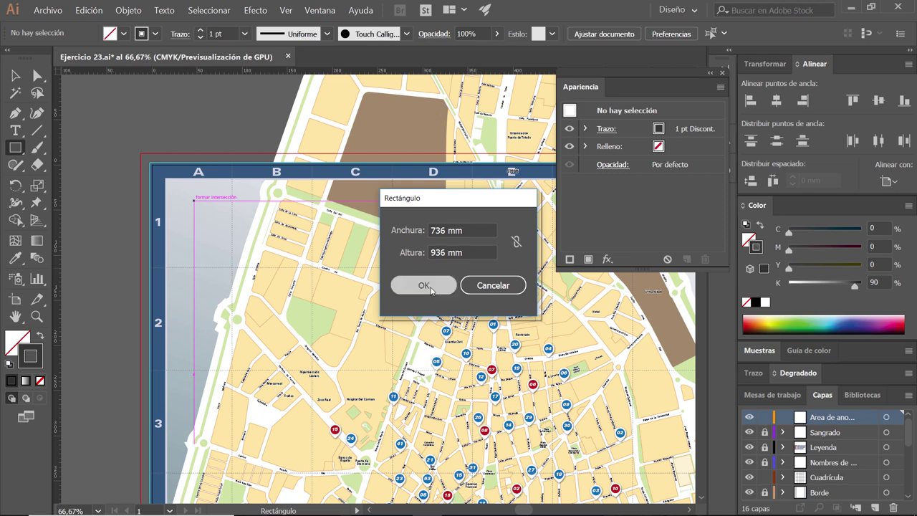
# - Give the rectangle white fill and no stroke, aligned left and top to the artboard
pyautogui.click(124, 34)
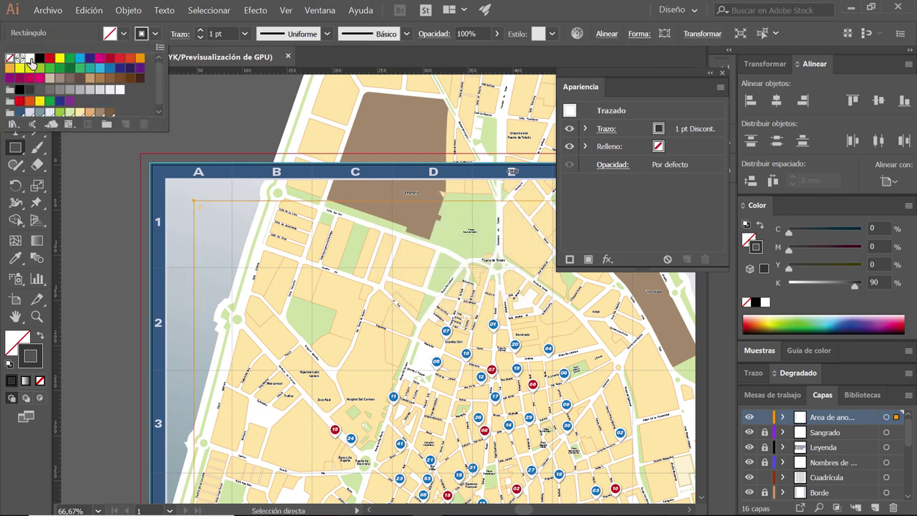
pyautogui.click(26, 56)
pyautogui.click(156, 35)
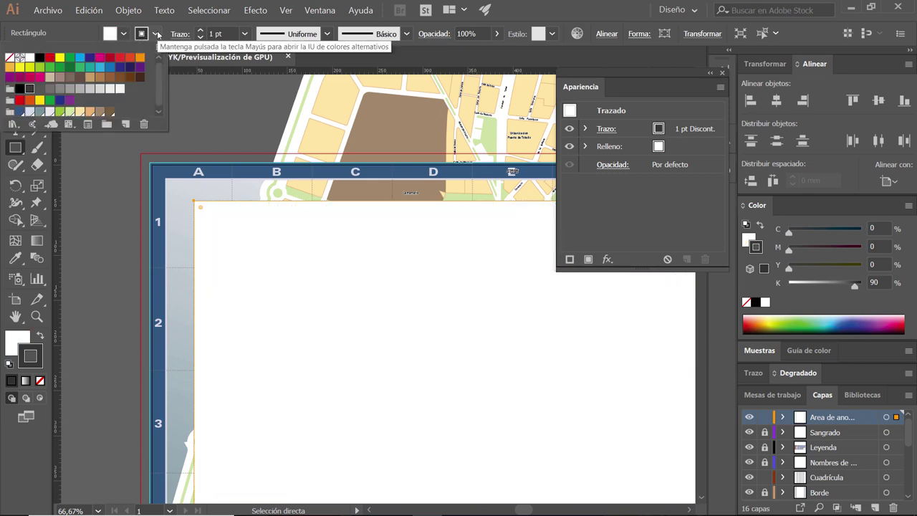
pyautogui.click(10, 56)
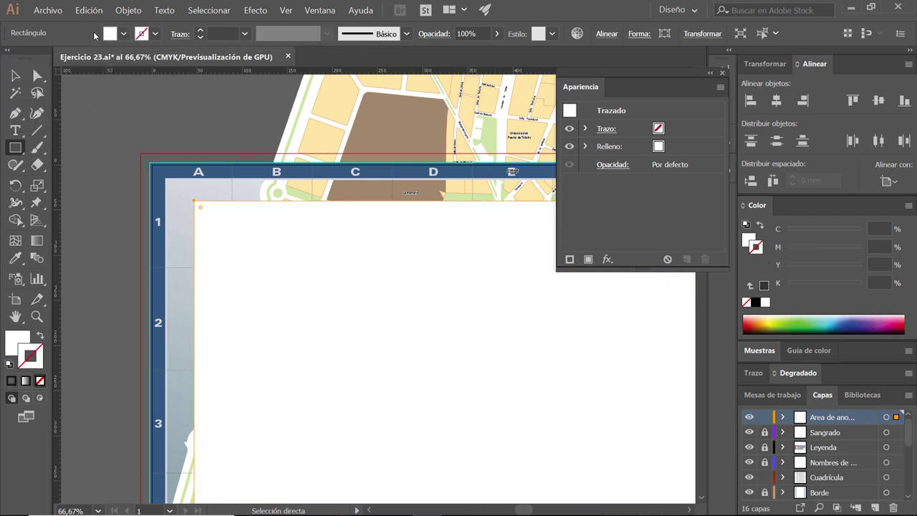
pyautogui.click(777, 101)
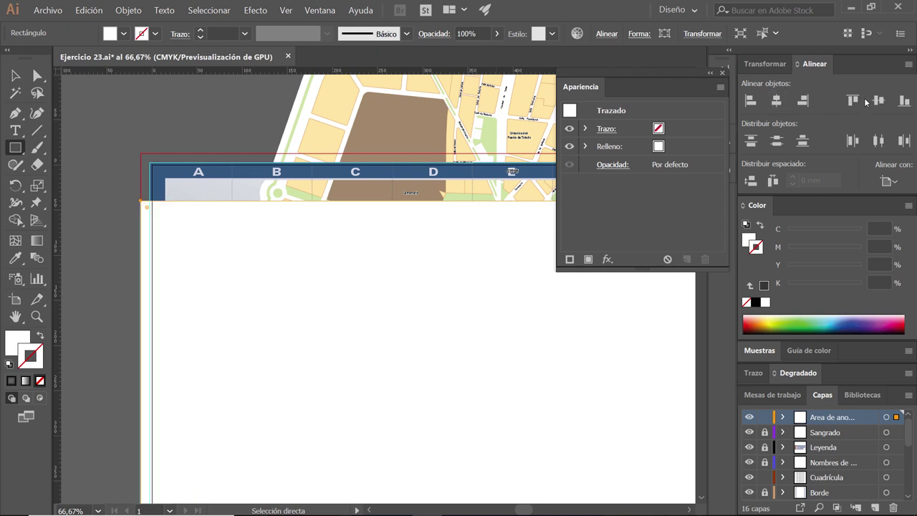
pyautogui.click(872, 105)
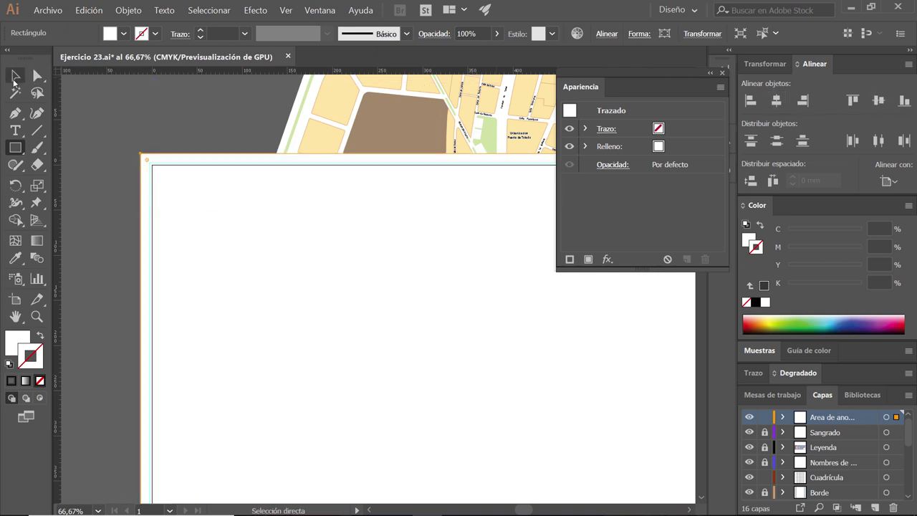
pyautogui.click(15, 76)
pyautogui.click(138, 127)
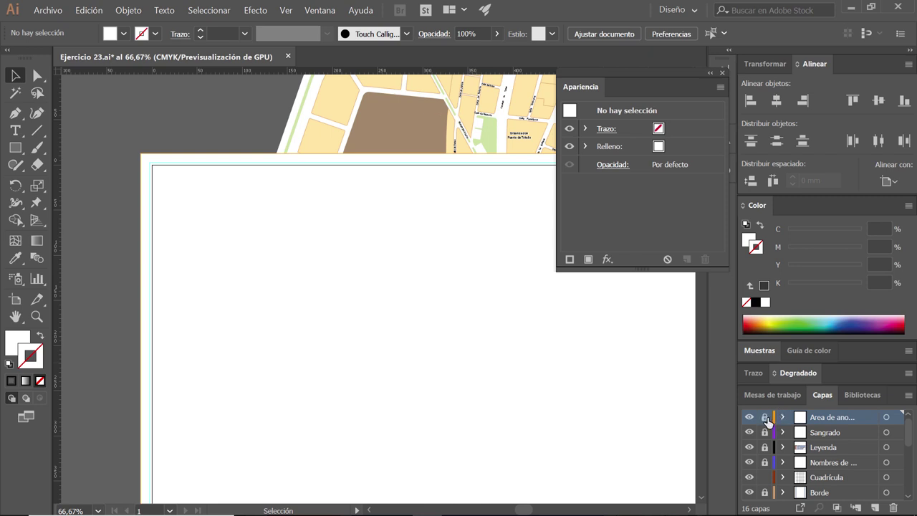
# - Lock the Área de anotaciones layer and move it between Sangrado and Leyenda
pyautogui.click(765, 418)
pyautogui.scroll(-2, 908, 434)
pyautogui.scroll(2, 908, 434)
pyautogui.moveTo(861, 420); pyautogui.dragTo(870, 469)
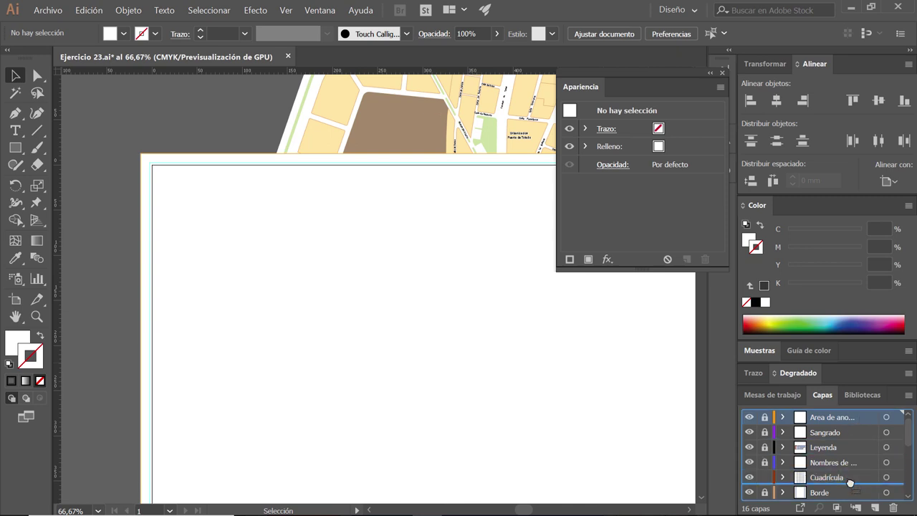
pyautogui.scroll(-3, 870, 469)
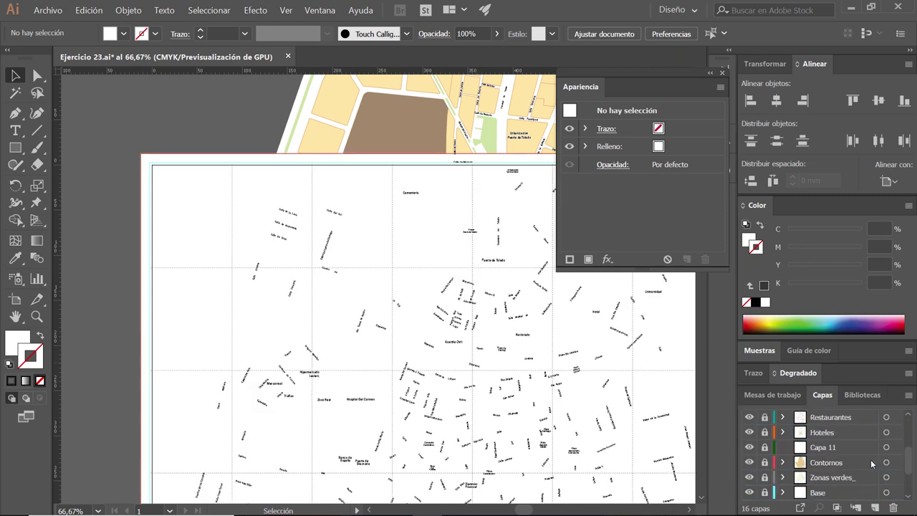
pyautogui.moveTo(857, 433); pyautogui.dragTo(845, 477)
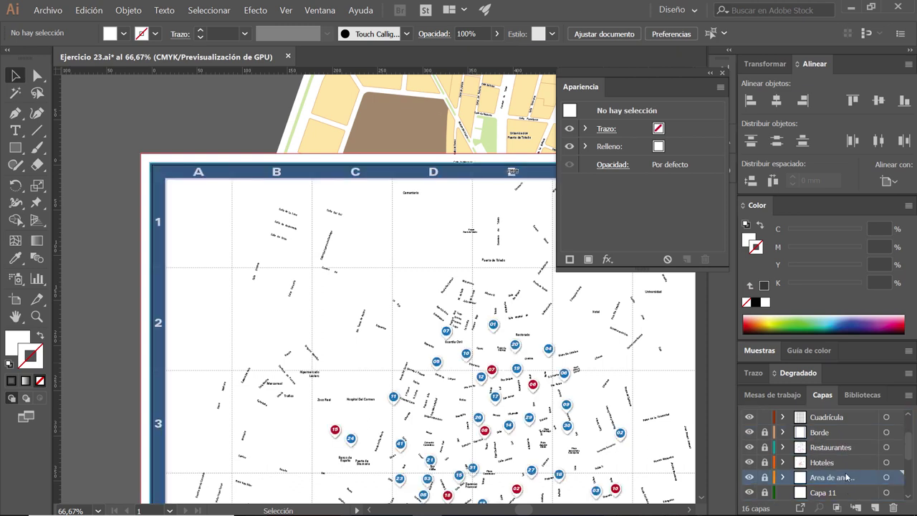
pyautogui.scroll(-3, 846, 477)
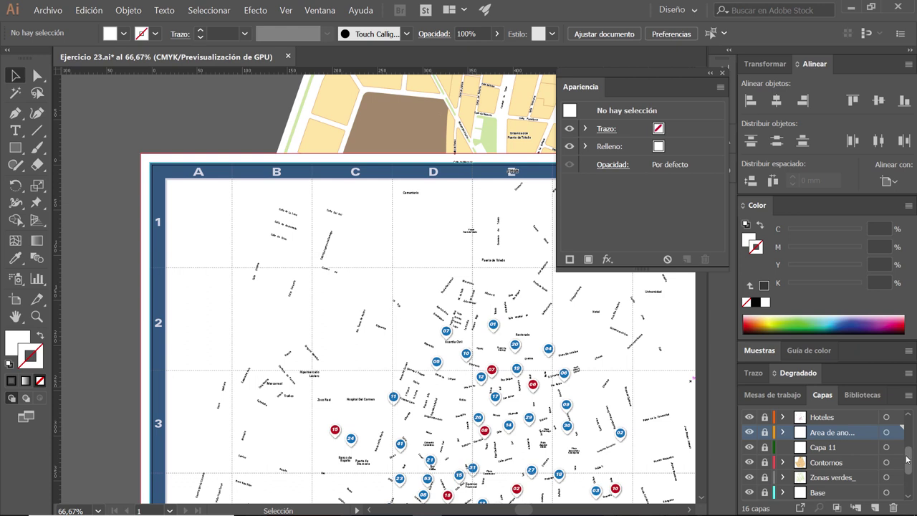
pyautogui.scroll(1, 907, 459)
pyautogui.scroll(1, 906, 459)
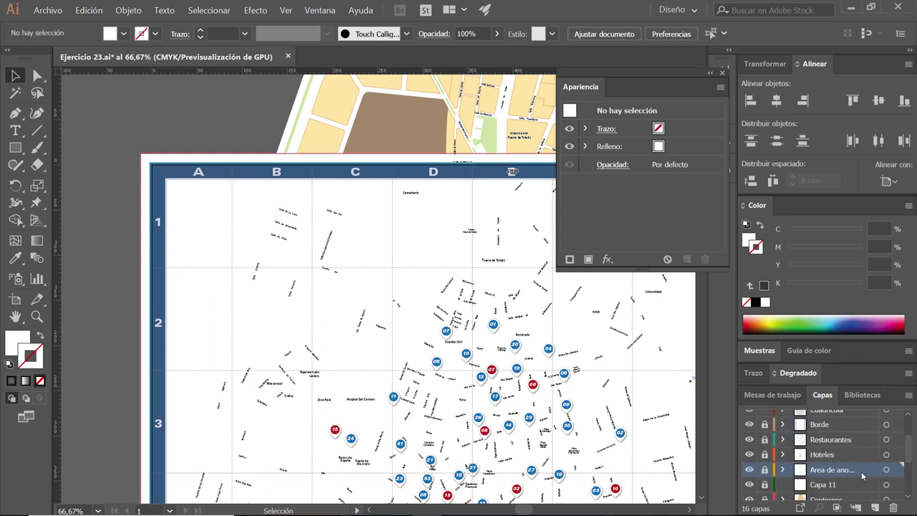
pyautogui.moveTo(863, 475); pyautogui.dragTo(856, 423)
pyautogui.scroll(2, 906, 428)
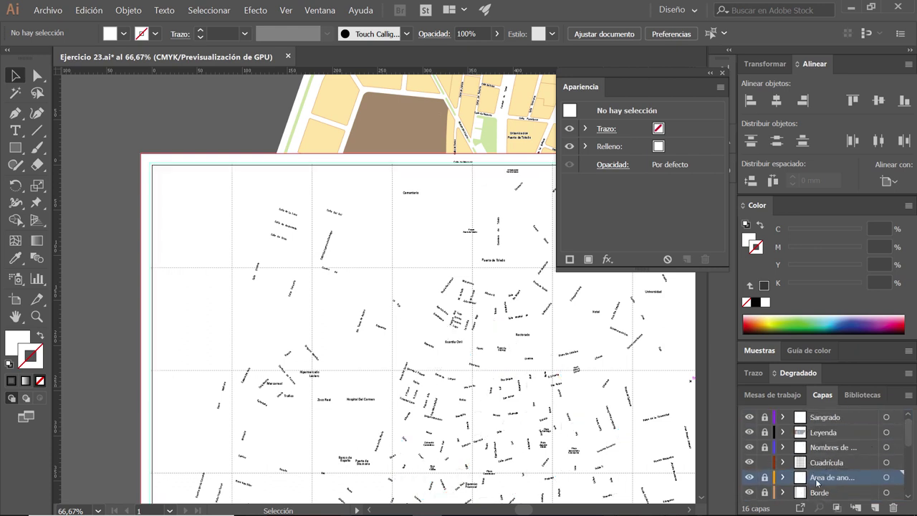
pyautogui.moveTo(867, 480); pyautogui.dragTo(854, 429)
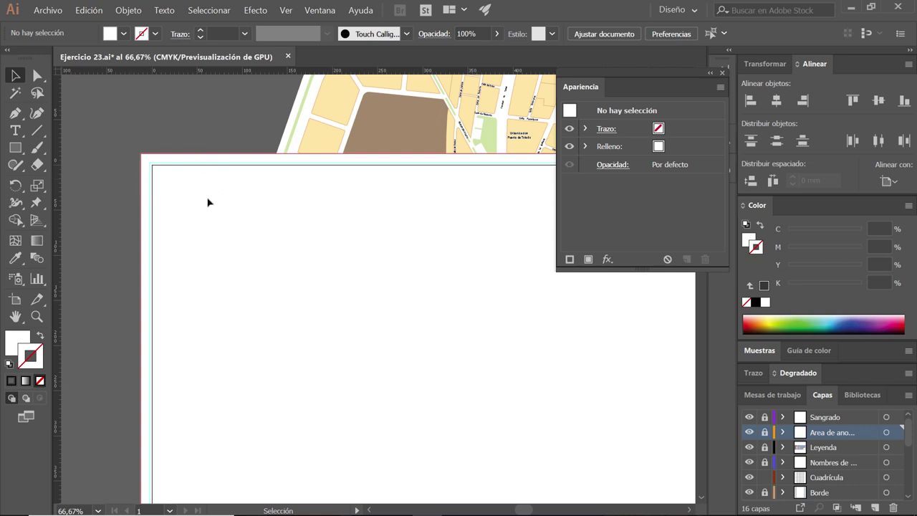
# - Set the default fill to none and the default stroke to white
pyautogui.click(123, 34)
pyautogui.click(10, 58)
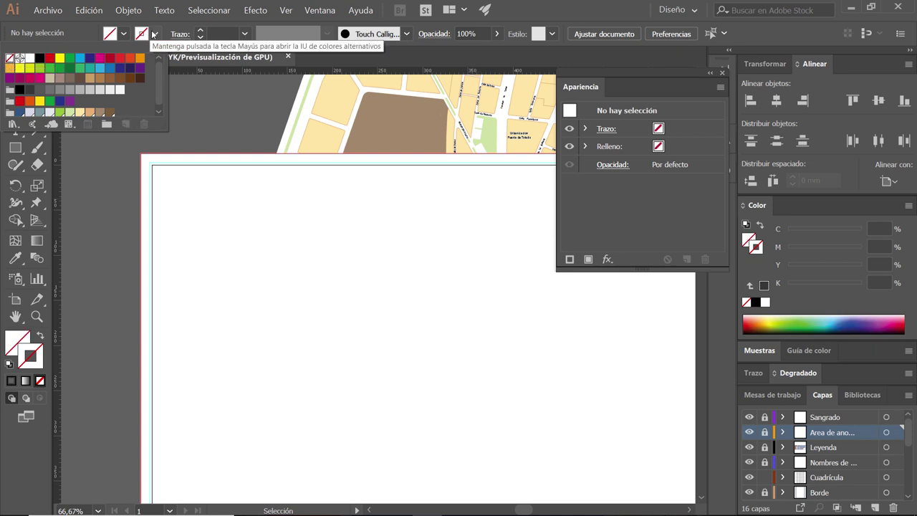
pyautogui.click(155, 34)
pyautogui.click(154, 34)
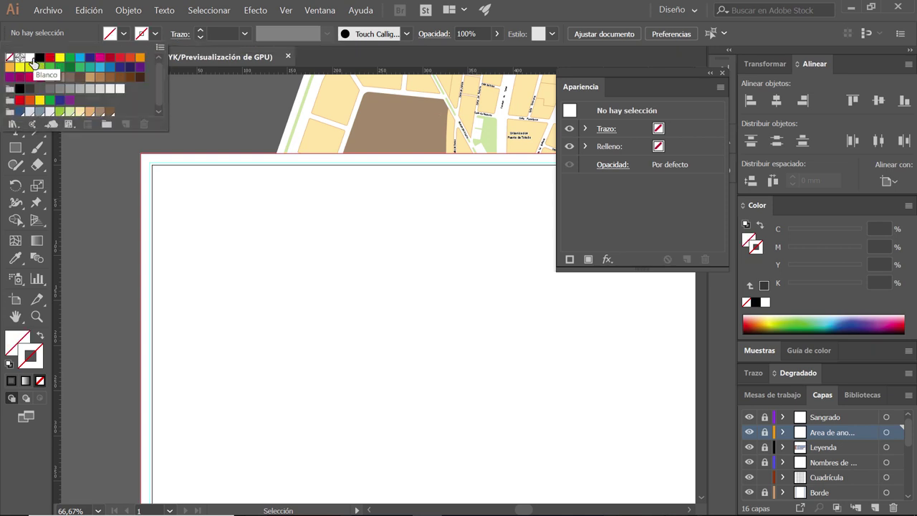
pyautogui.click(29, 58)
pyautogui.click(86, 32)
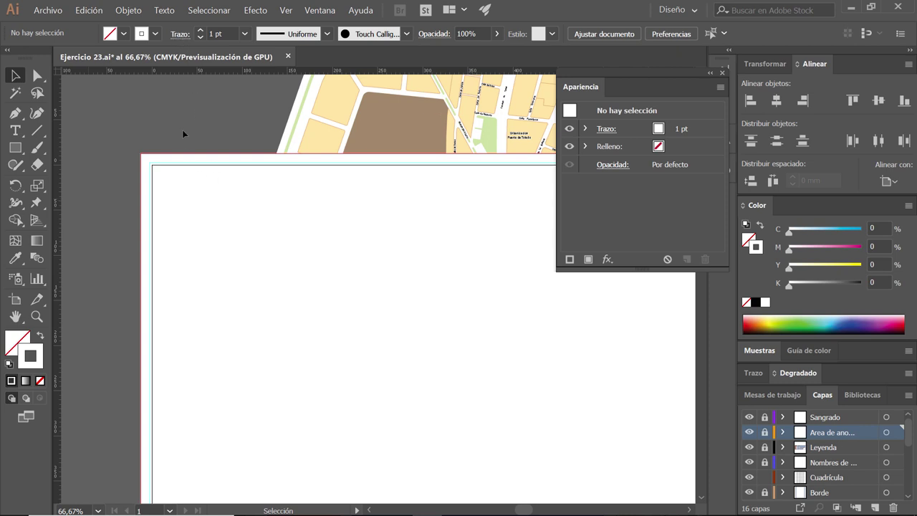
# - Unlock the layer and give the white rectangle no fill and a white stroke
pyautogui.click(764, 432)
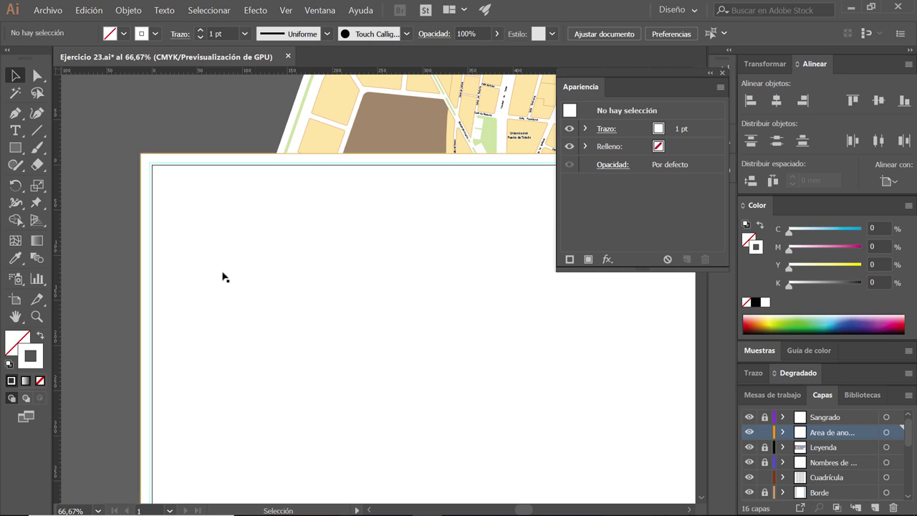
pyautogui.click(246, 248)
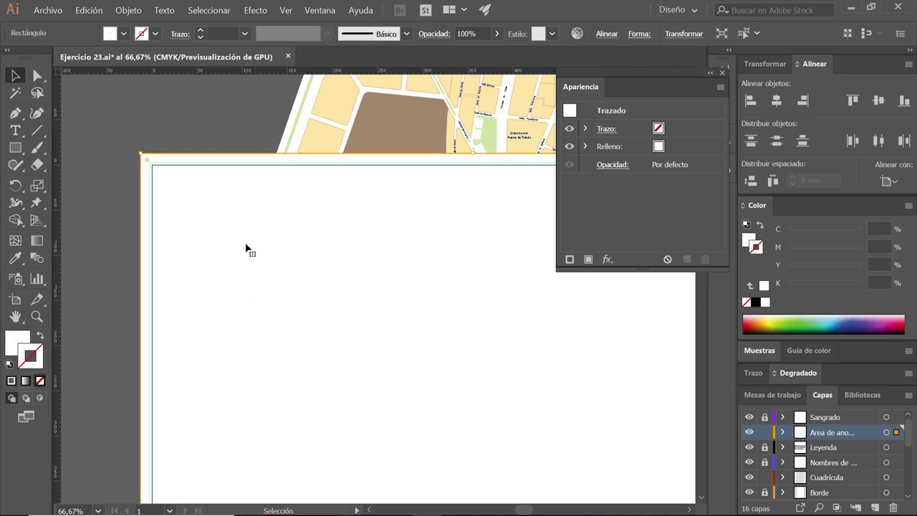
pyautogui.click(122, 33)
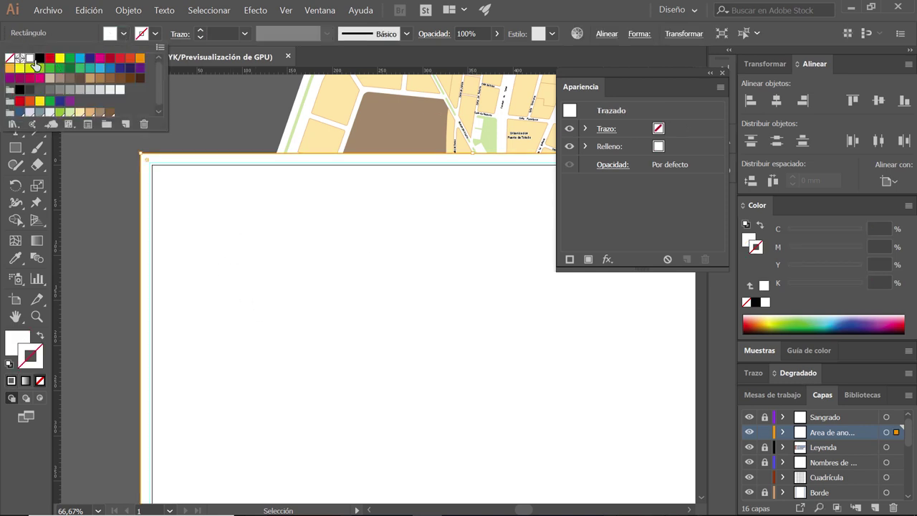
pyautogui.click(11, 60)
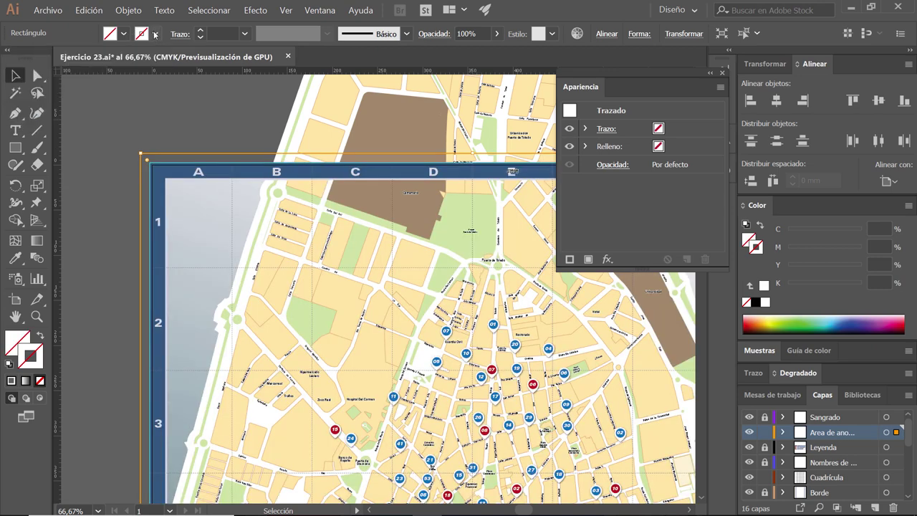
pyautogui.click(156, 33)
pyautogui.click(29, 57)
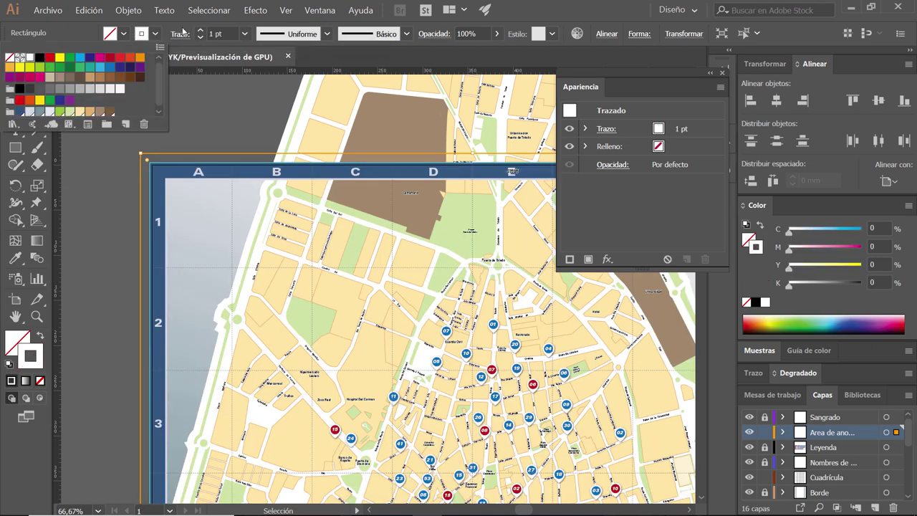
pyautogui.click(180, 34)
# - Align the rectangle's stroke inside and set its weight to 10 mm
pyautogui.click(180, 33)
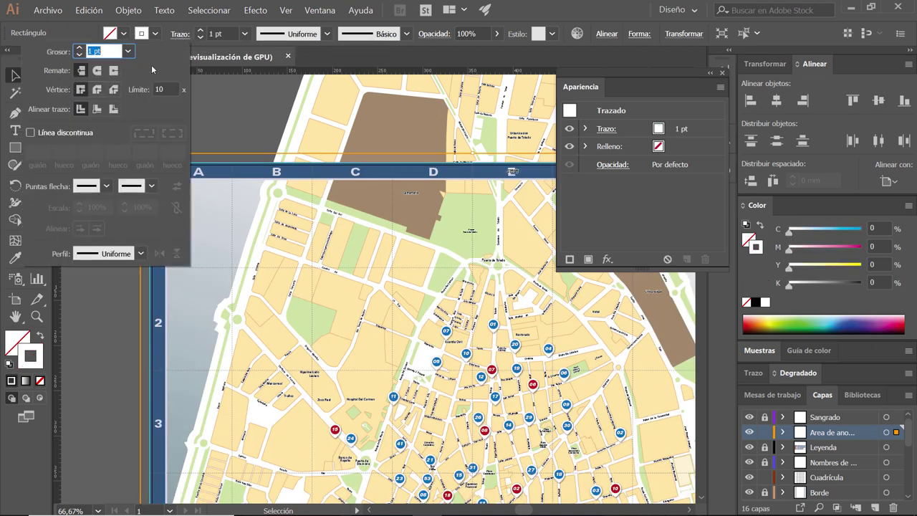
pyautogui.click(99, 111)
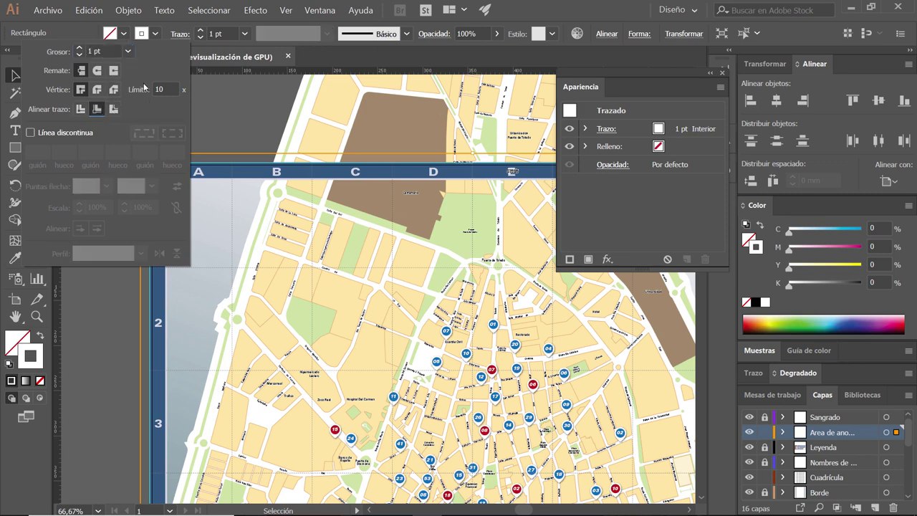
pyautogui.click(108, 51)
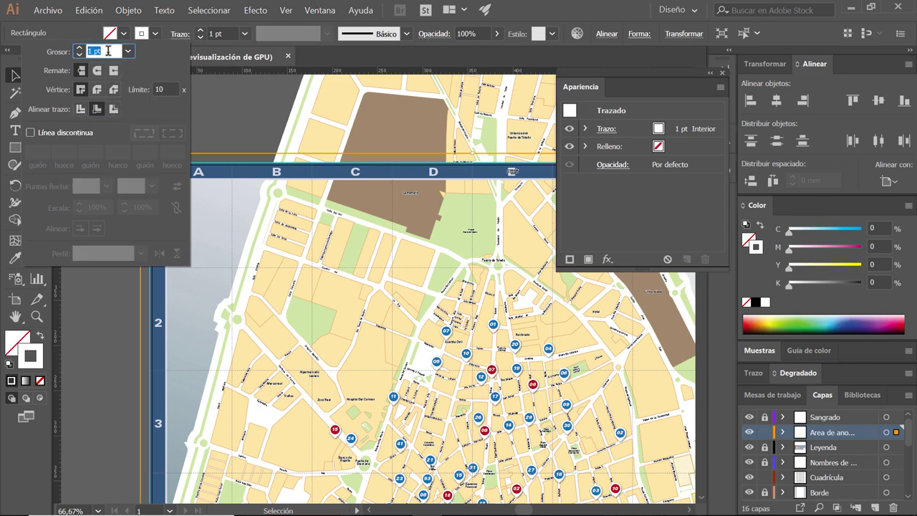
pyautogui.write('10mm')
pyautogui.press('Return')
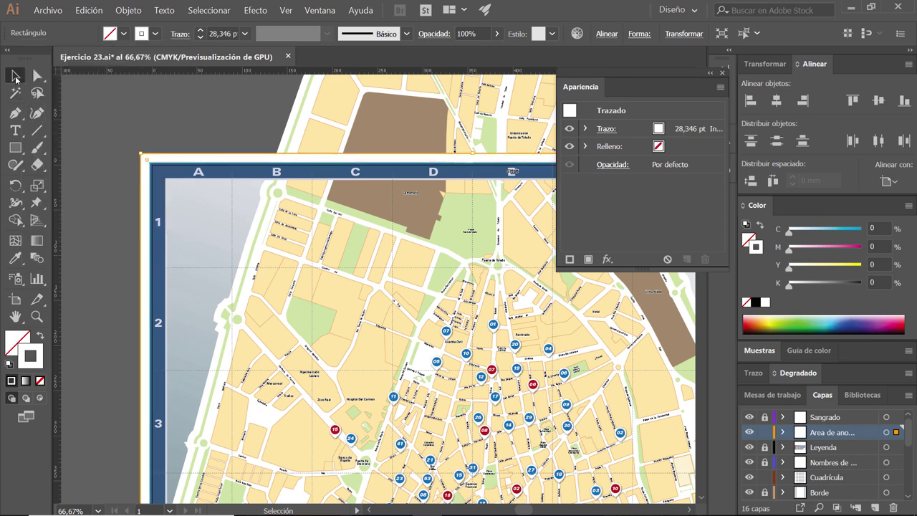
pyautogui.click(81, 129)
pyautogui.scroll(1, 154, 211)
pyautogui.scroll(1, 107, 183)
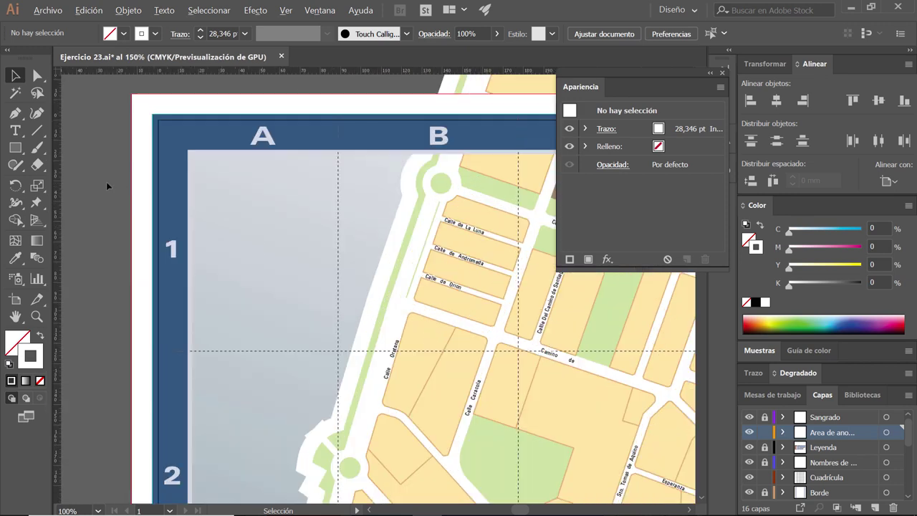
pyautogui.scroll(1, 140, 179)
pyautogui.scroll(1, 162, 166)
pyautogui.scroll(1, 190, 170)
pyautogui.moveTo(191, 170); pyautogui.dragTo(215, 202)
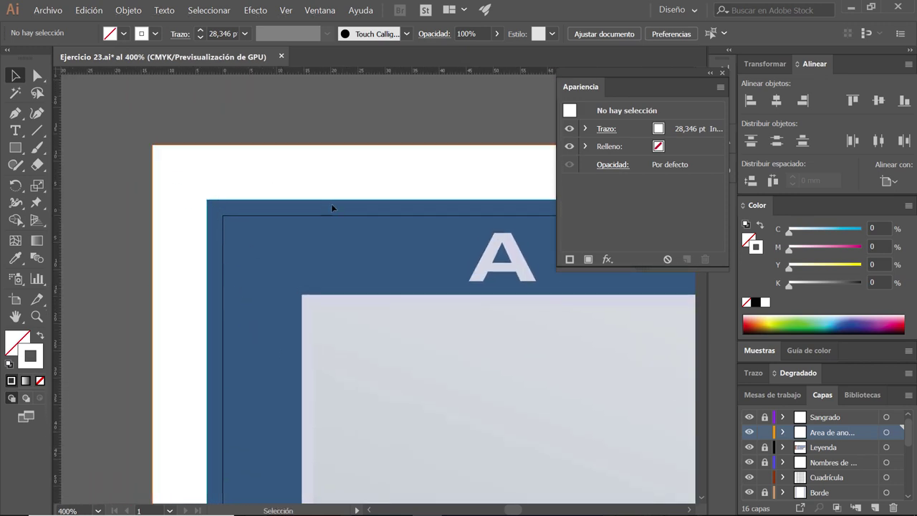
pyautogui.scroll(-2, 344, 221)
pyautogui.scroll(-1, 344, 220)
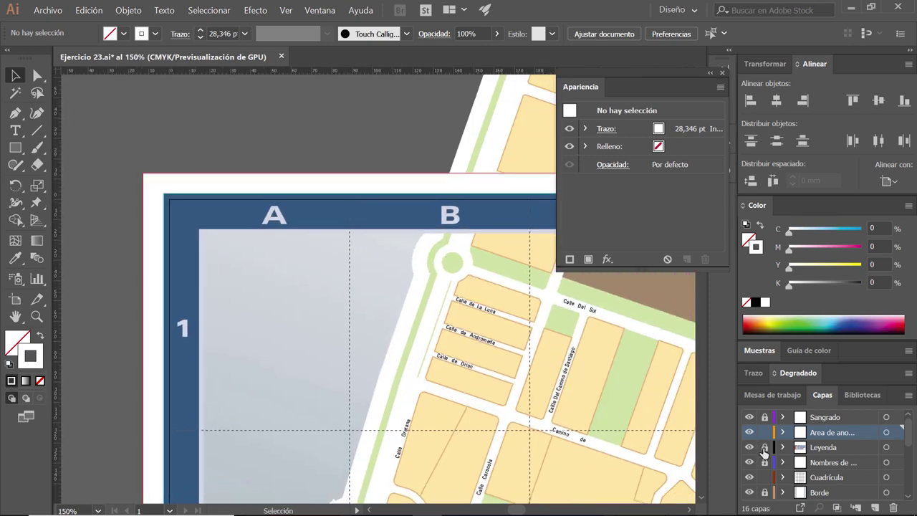
pyautogui.scroll(-2, 416, 358)
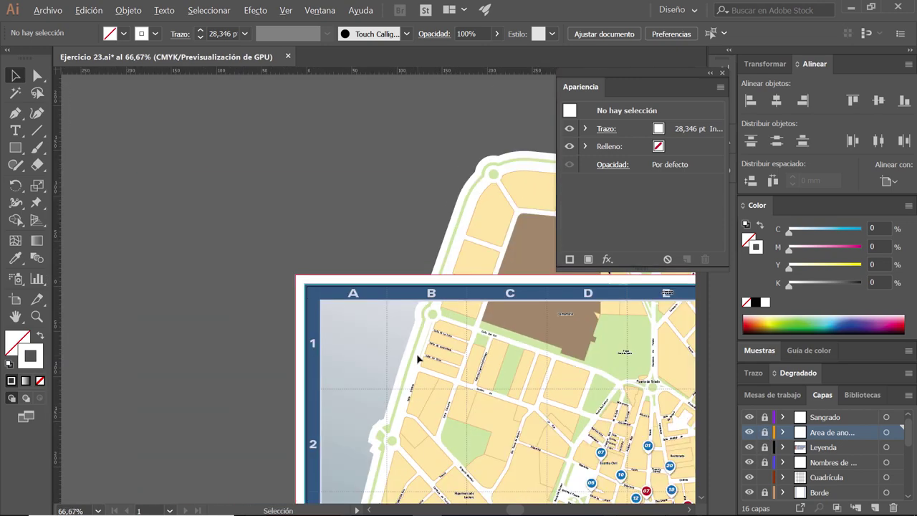
pyautogui.moveTo(527, 399)
pyautogui.mouseDown()
pyautogui.moveTo(271, 237)
pyautogui.moveTo(290, 266)
pyautogui.mouseUp()
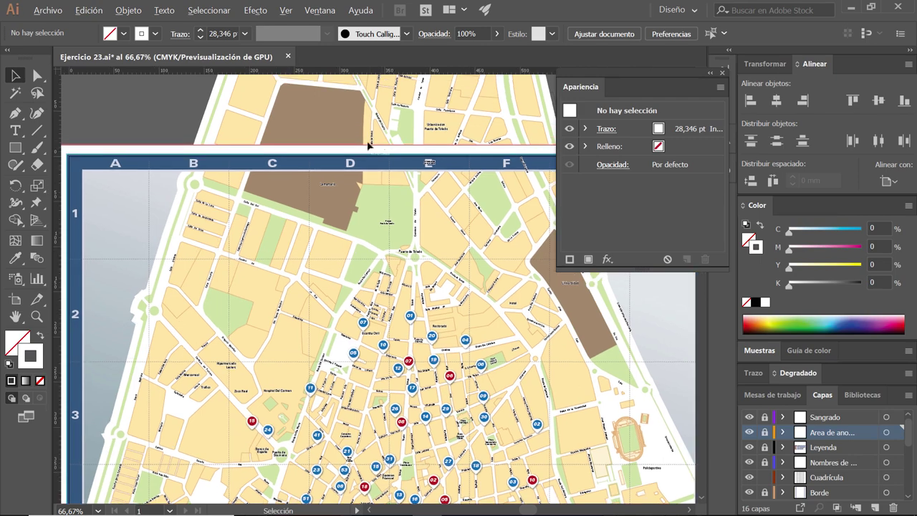
pyautogui.scroll(1, 365, 165)
pyautogui.scroll(2, 365, 167)
pyautogui.scroll(1, 366, 167)
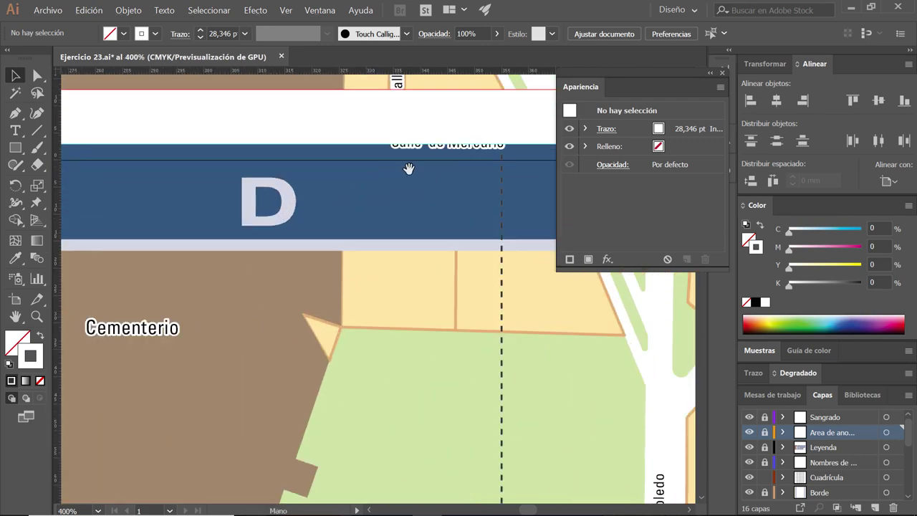
pyautogui.scroll(1, 408, 168)
pyautogui.scroll(-1, 396, 224)
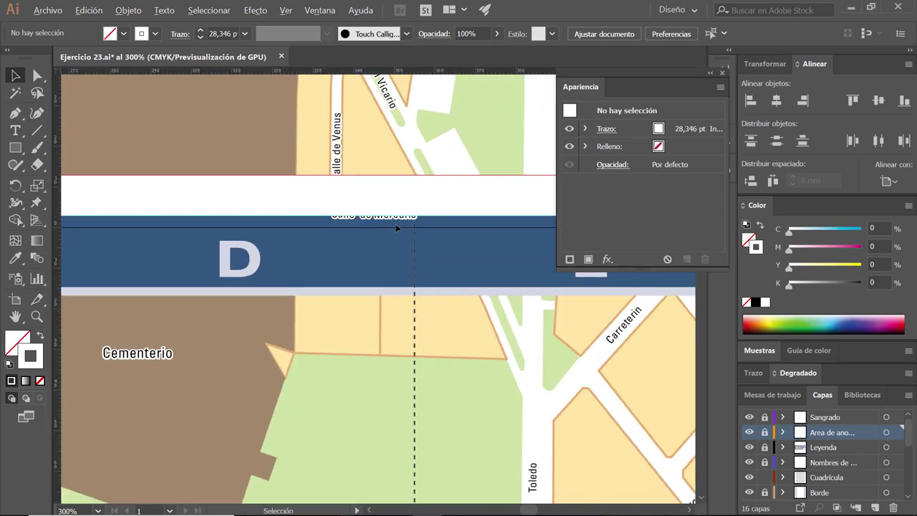
pyautogui.scroll(1, 397, 223)
pyautogui.scroll(-2, 397, 223)
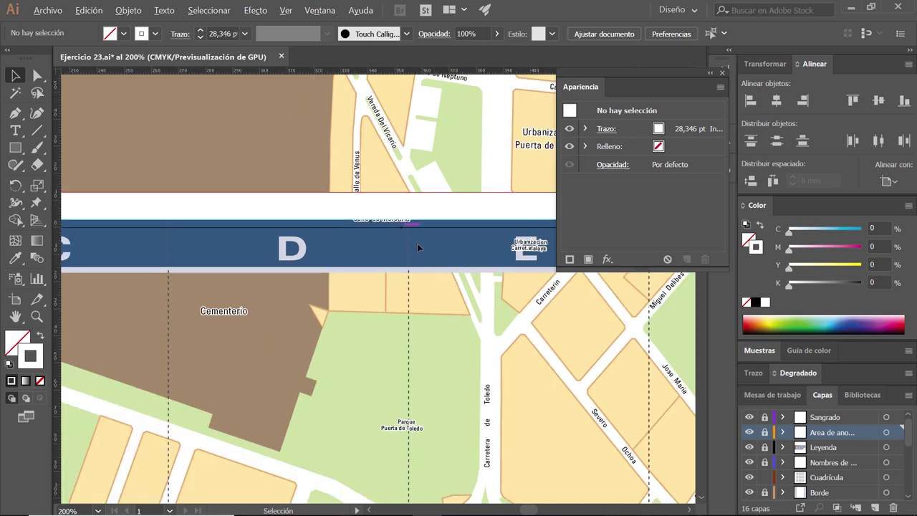
pyautogui.hscroll(3, 458, 287)
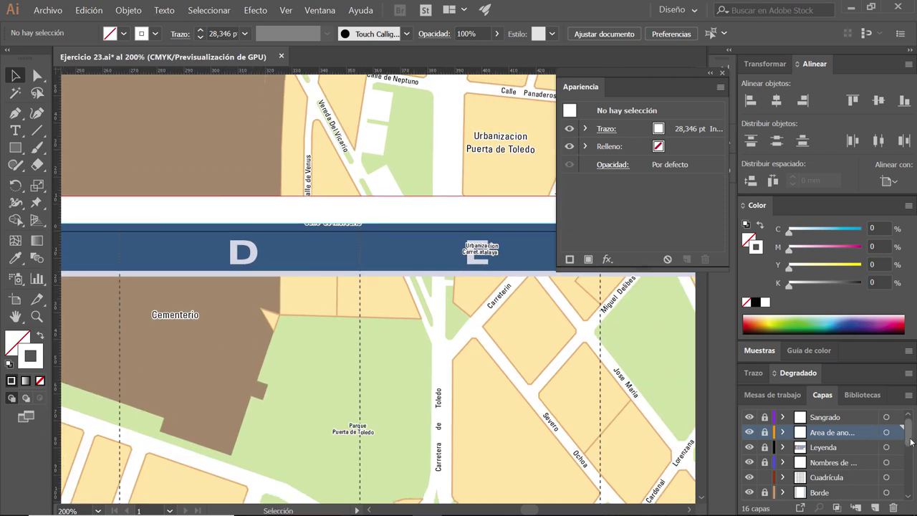
pyautogui.scroll(-1, 909, 439)
pyautogui.scroll(1, 910, 439)
# - Reorder the layers so Borde sits directly above Leyenda
pyautogui.click(859, 491)
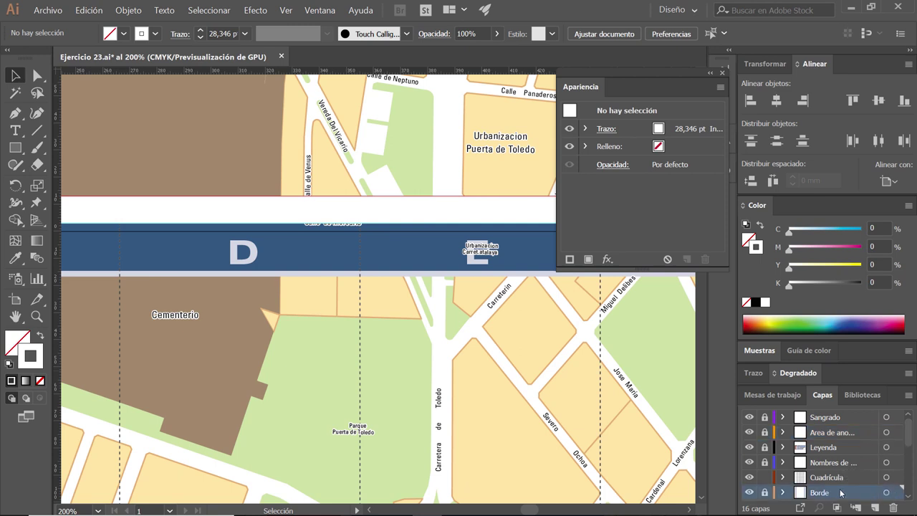
pyautogui.moveTo(837, 494); pyautogui.dragTo(830, 462)
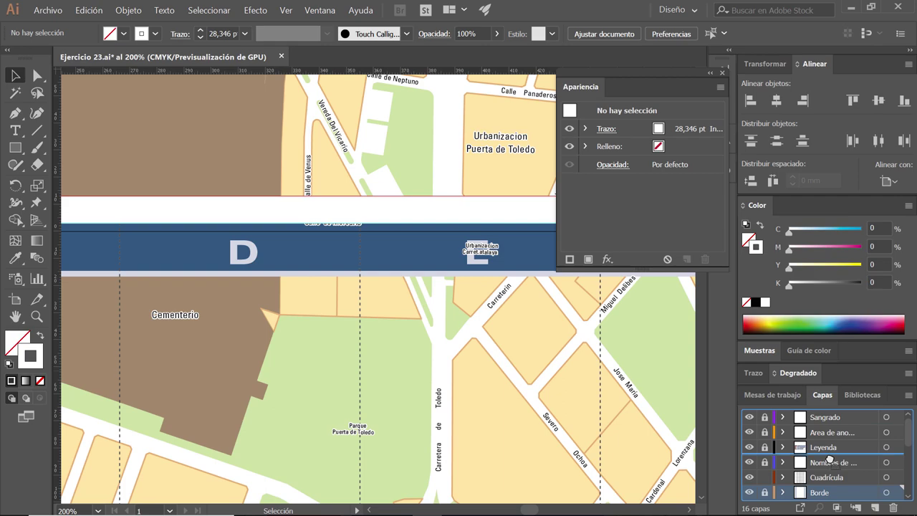
pyautogui.scroll(-3, 251, 330)
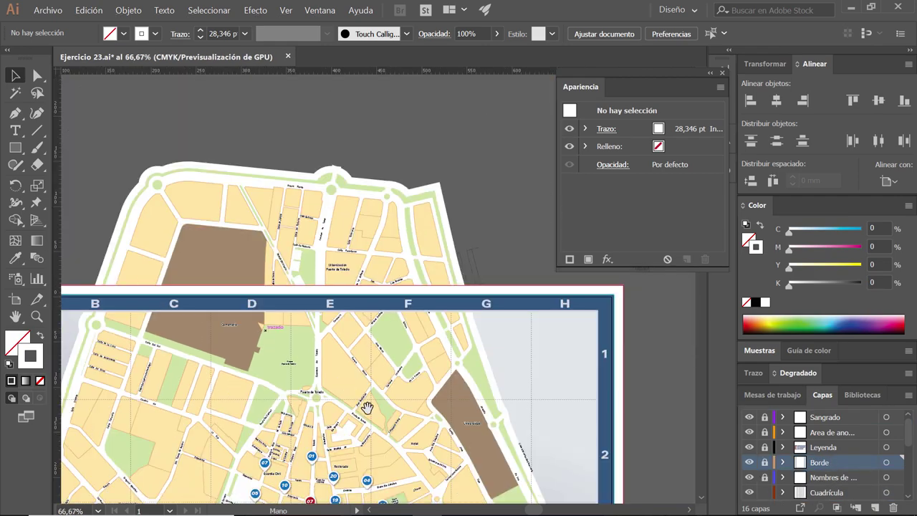
pyautogui.moveTo(333, 502)
pyautogui.mouseDown()
pyautogui.moveTo(344, 357)
pyautogui.moveTo(367, 276)
pyautogui.moveTo(366, 296)
pyautogui.mouseUp()
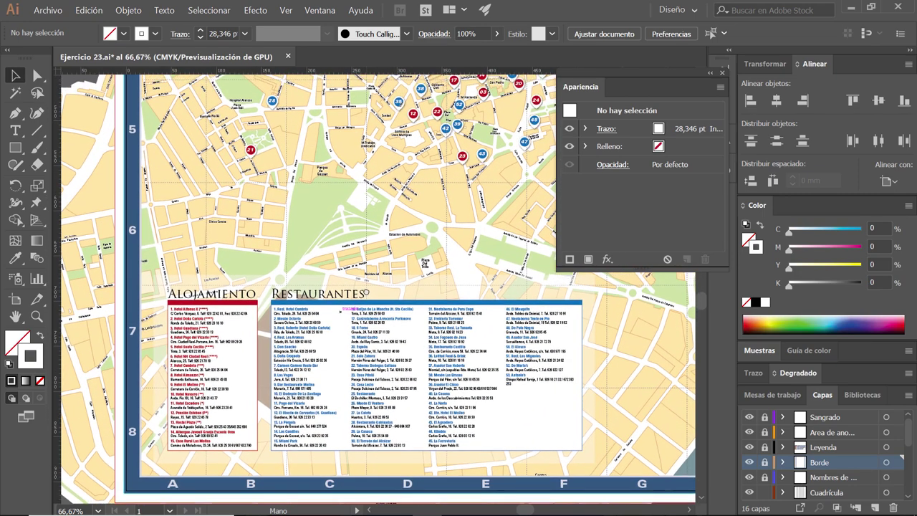
pyautogui.moveTo(847, 448); pyautogui.dragTo(848, 459)
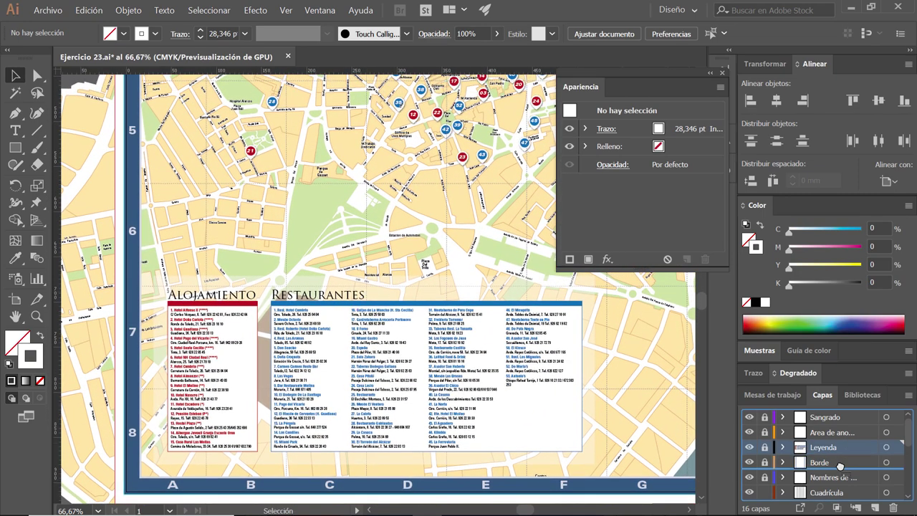
# - Move the Area de anotaciones layer to the top of the layer stack
pyautogui.click(848, 421)
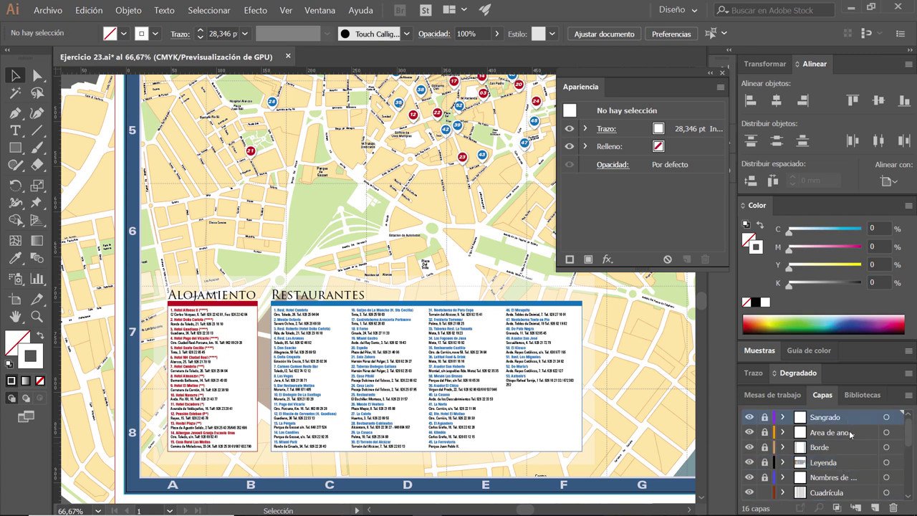
pyautogui.click(852, 434)
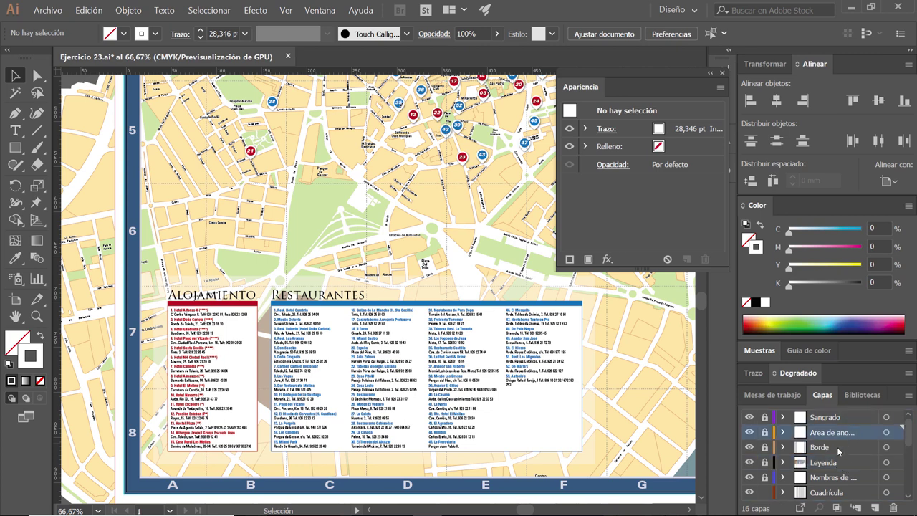
pyautogui.doubleClick(848, 433)
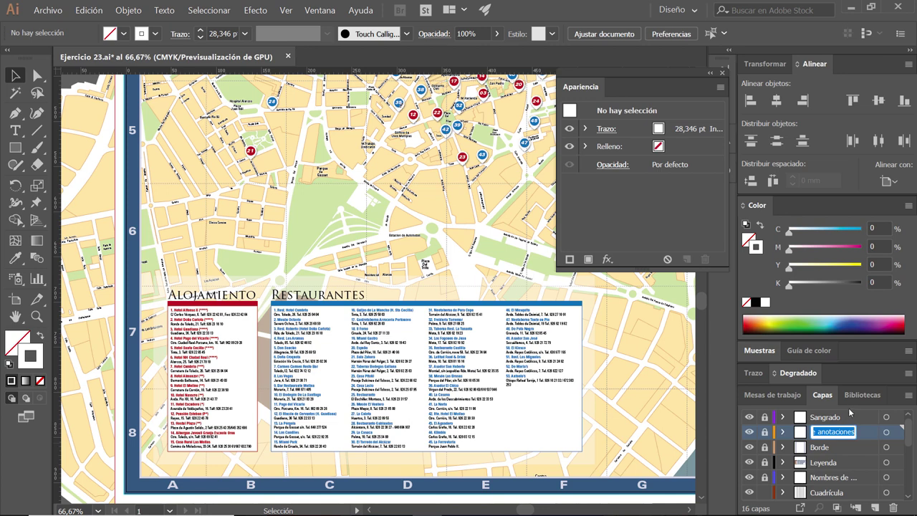
pyautogui.click(859, 427)
pyautogui.click(851, 418)
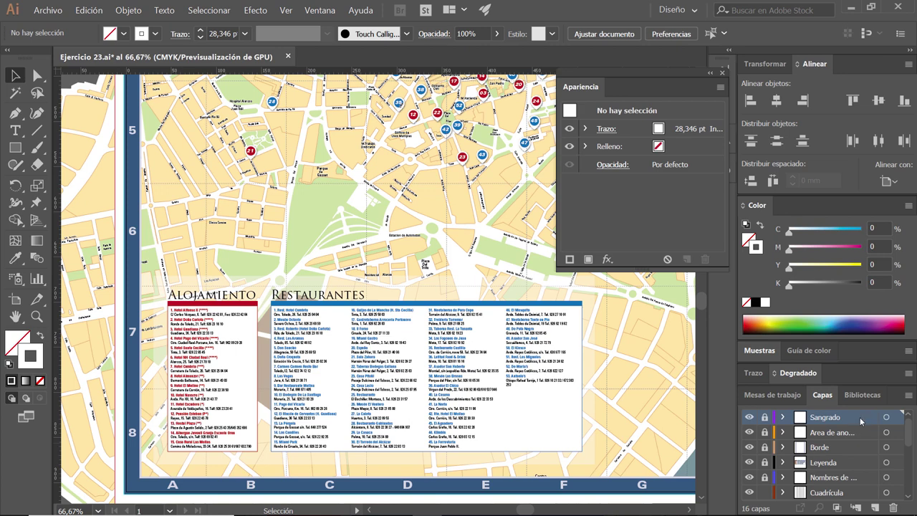
pyautogui.moveTo(860, 432); pyautogui.dragTo(853, 417)
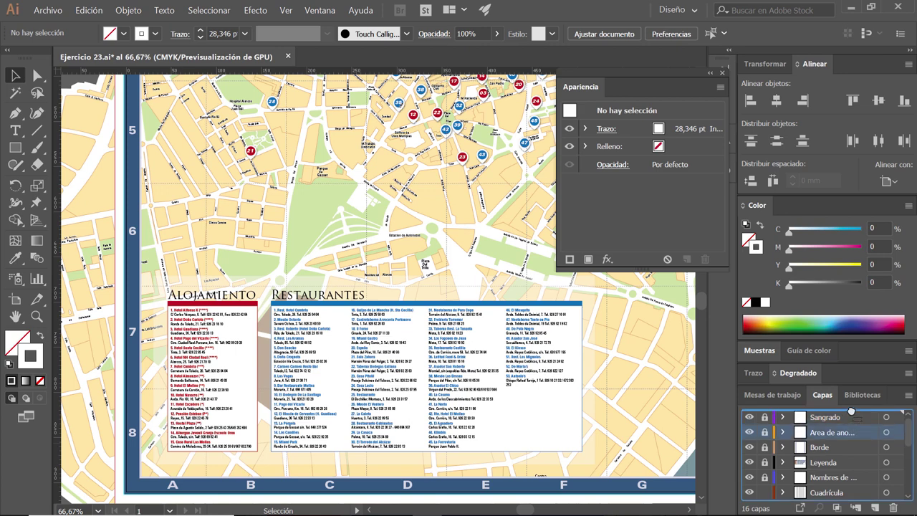
# - Save the file, then toggle Cuadrícula's lock and move it directly below Sangrado
pyautogui.doubleClick(843, 439)
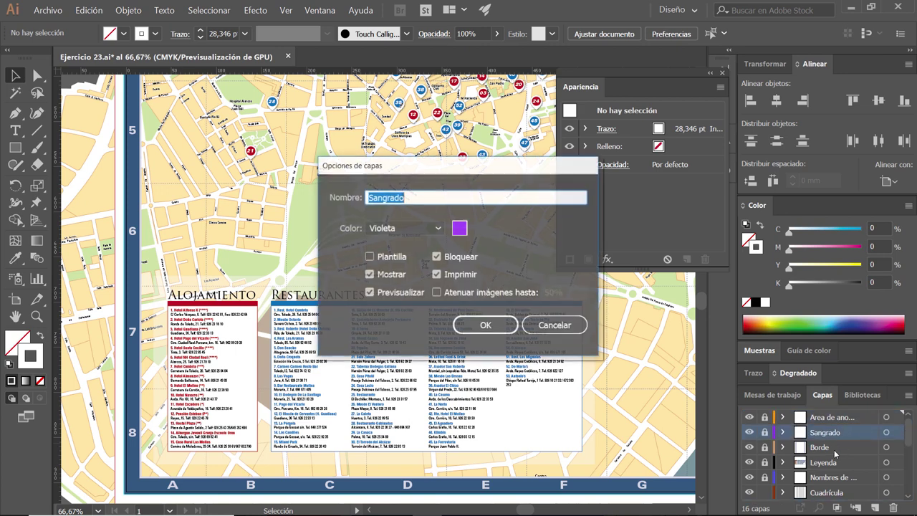
pyautogui.click(556, 326)
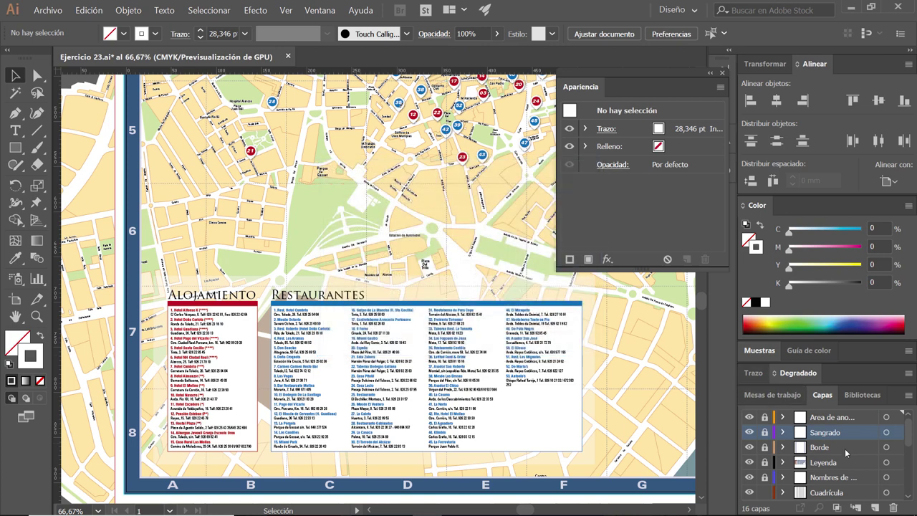
pyautogui.click(845, 450)
pyautogui.click(843, 466)
pyautogui.click(858, 482)
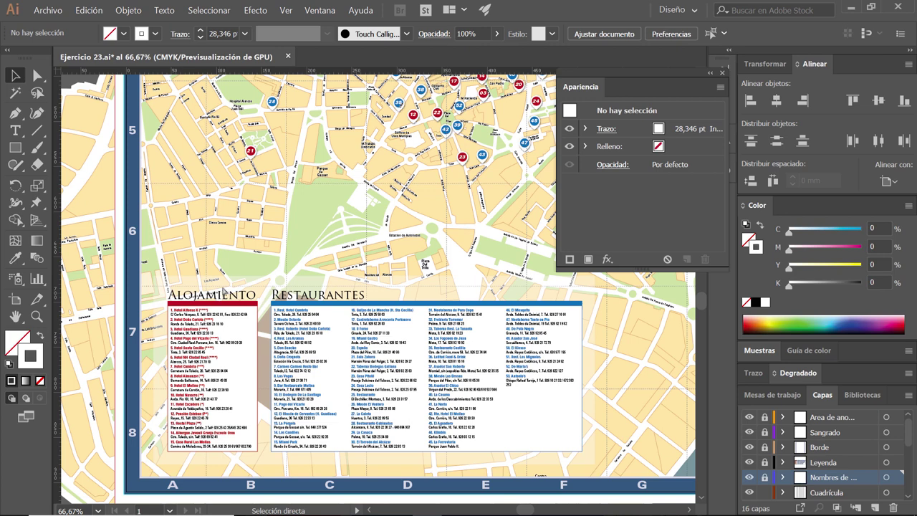
pyautogui.hotkey('ctrl', 's')
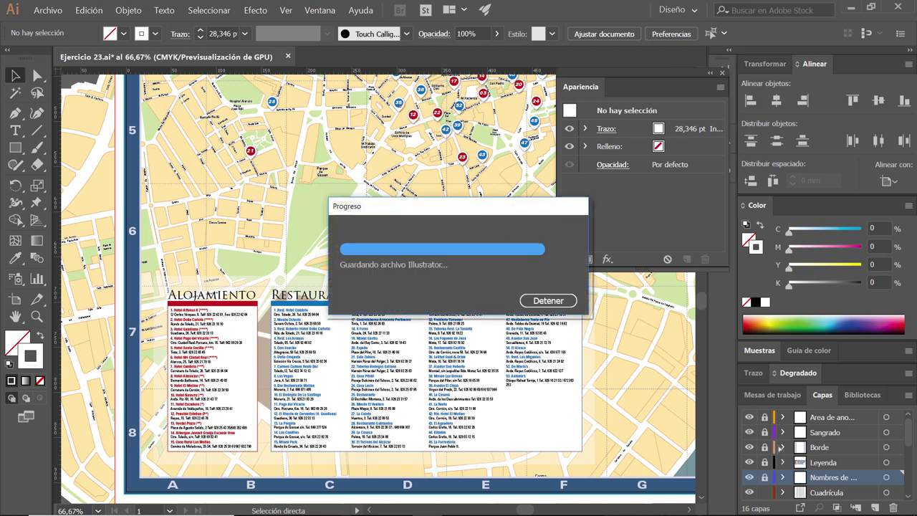
pyautogui.click(765, 494)
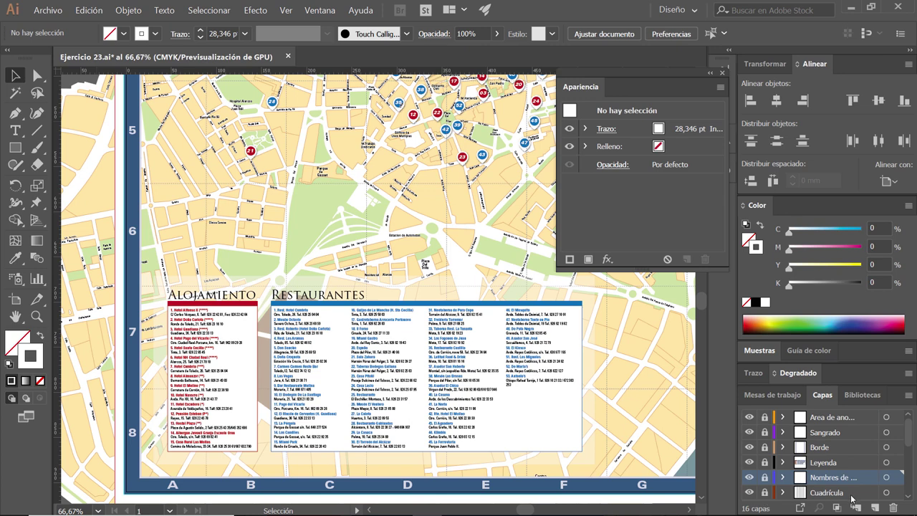
pyautogui.moveTo(851, 493); pyautogui.dragTo(842, 447)
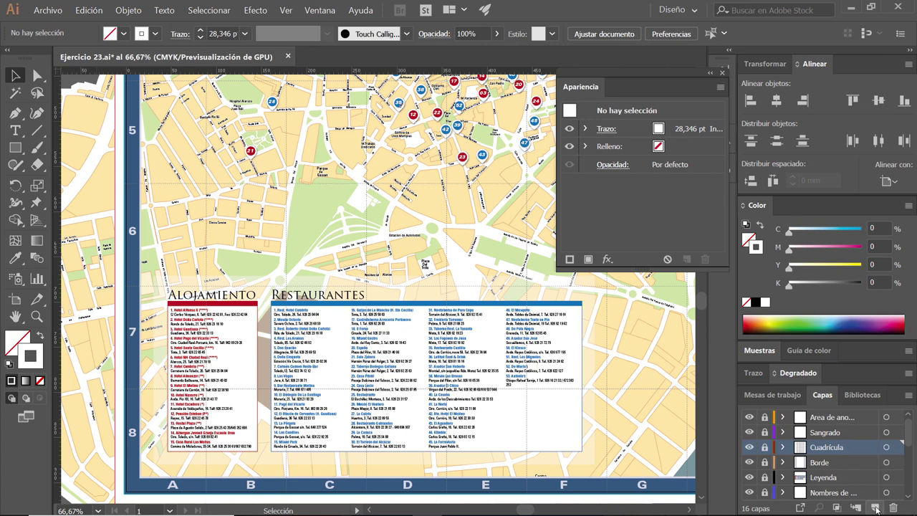
# - Add a new layer named 'Lineas de plegado' and move it to the top of the layer list
pyautogui.click(874, 506)
pyautogui.doubleClick(824, 448)
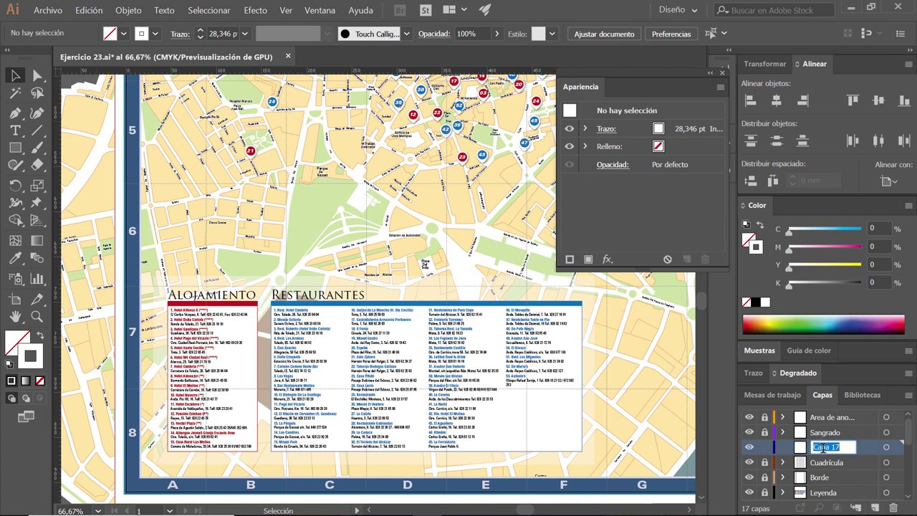
pyautogui.write('Lin')
pyautogui.write('ga')
pyautogui.write('do')
pyautogui.press('Return')
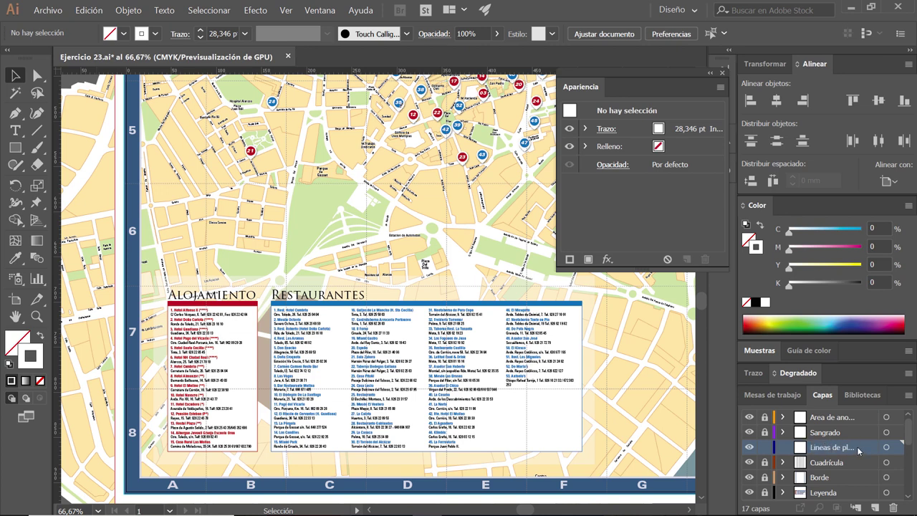
pyautogui.moveTo(859, 450); pyautogui.dragTo(844, 415)
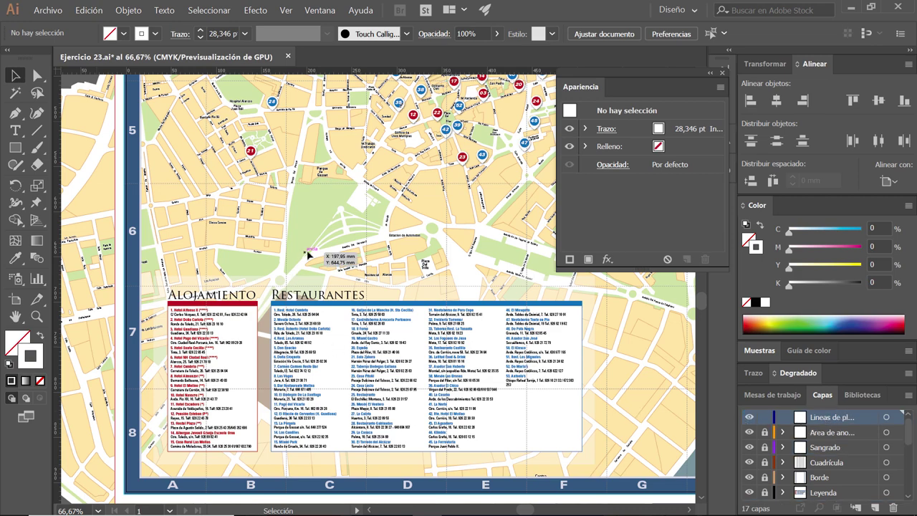
# - Bring the map's top-left grid corner into view, then switch to the map PDF in Acrobat Reader
pyautogui.hotkey('ctrl', '-')
pyautogui.moveTo(339, 187); pyautogui.dragTo(345, 305)
pyautogui.scroll(3, 315, 243)
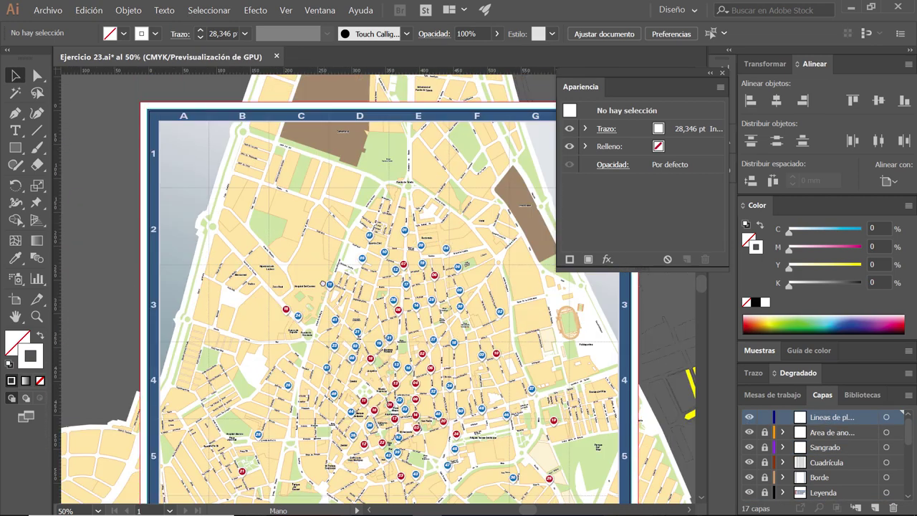
pyautogui.keyDown('alt'); pyautogui.scroll(2, 250, 163); pyautogui.keyUp('alt')
pyautogui.keyDown('alt'); pyautogui.scroll(1, 249, 163); pyautogui.keyUp('alt')
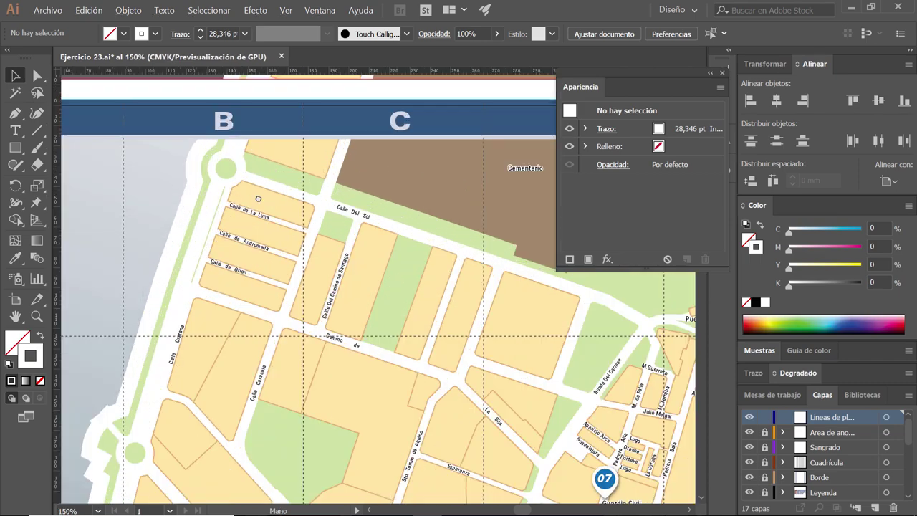
pyautogui.moveTo(286, 205); pyautogui.dragTo(430, 299)
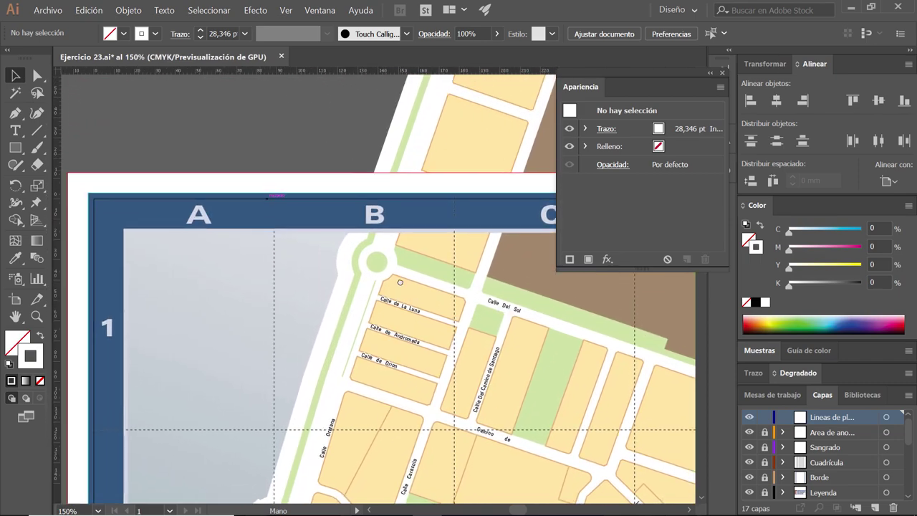
pyautogui.hotkey('alt', 'Tab')
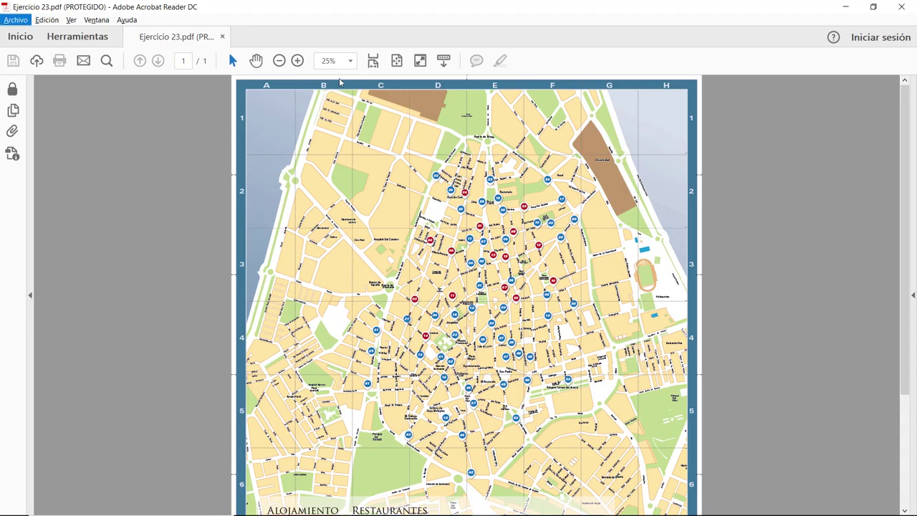
# - Zoom the PDF map to 66.7% and inspect its top-left grid corner
pyautogui.click(297, 60)
pyautogui.click(297, 61)
pyautogui.click(296, 61)
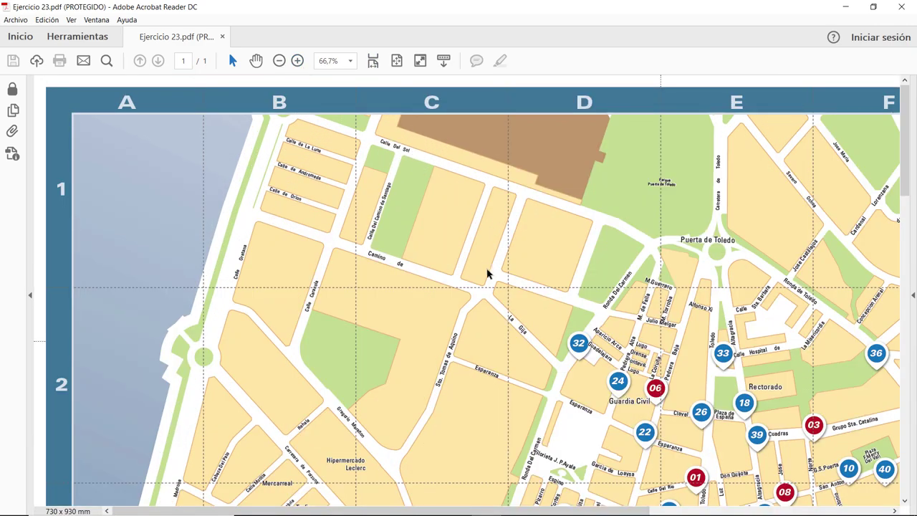
pyautogui.moveTo(376, 512)
pyautogui.mouseDown()
pyautogui.moveTo(617, 513)
pyautogui.moveTo(345, 513)
pyautogui.mouseUp()
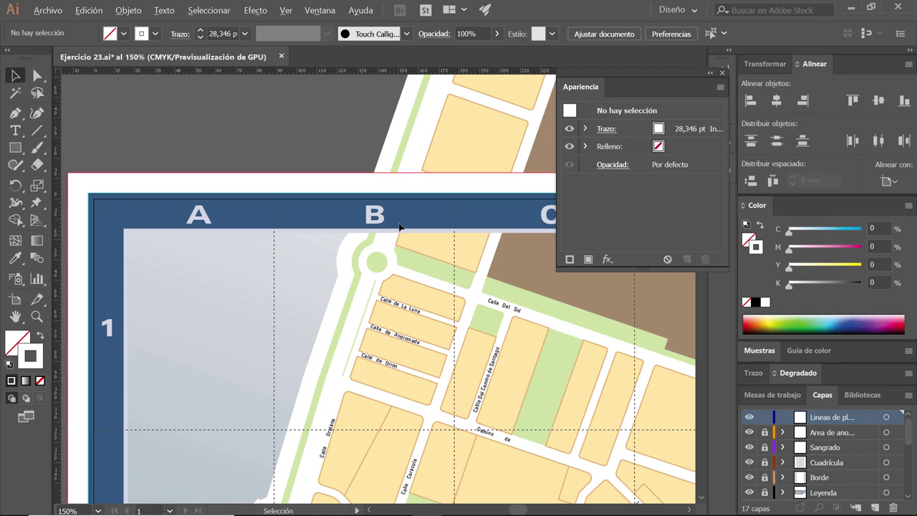
# - Draw a short vertical line in the top margin above the D/E column boundary
pyautogui.scroll(-1, 399, 226)
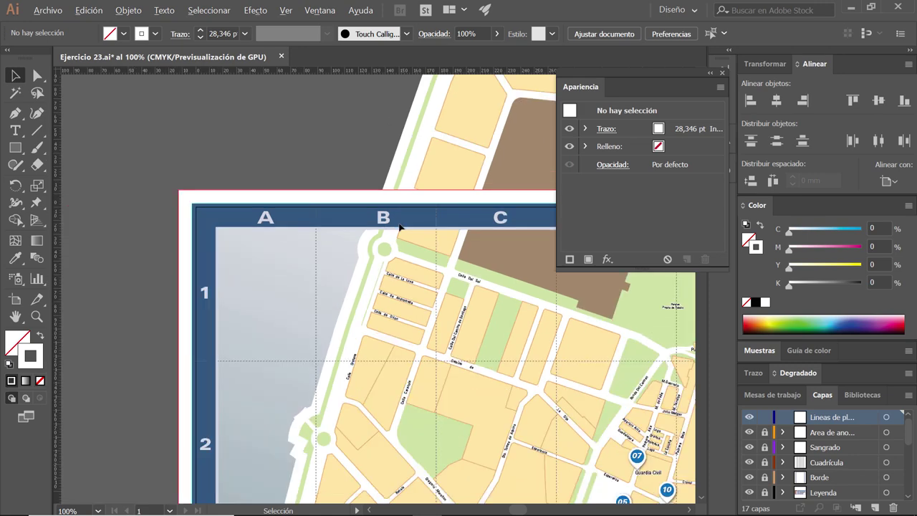
pyautogui.scroll(-1, 373, 218)
pyautogui.hscroll(-3, 286, 201)
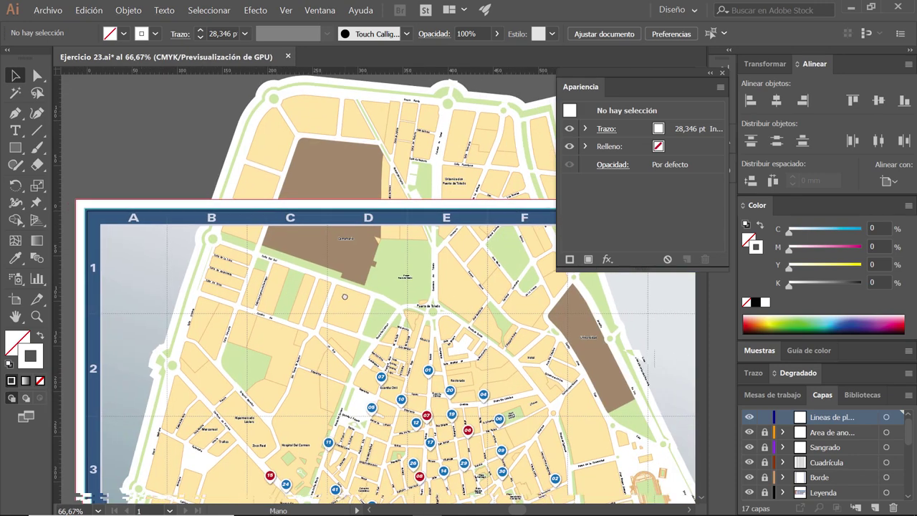
pyautogui.click(34, 130)
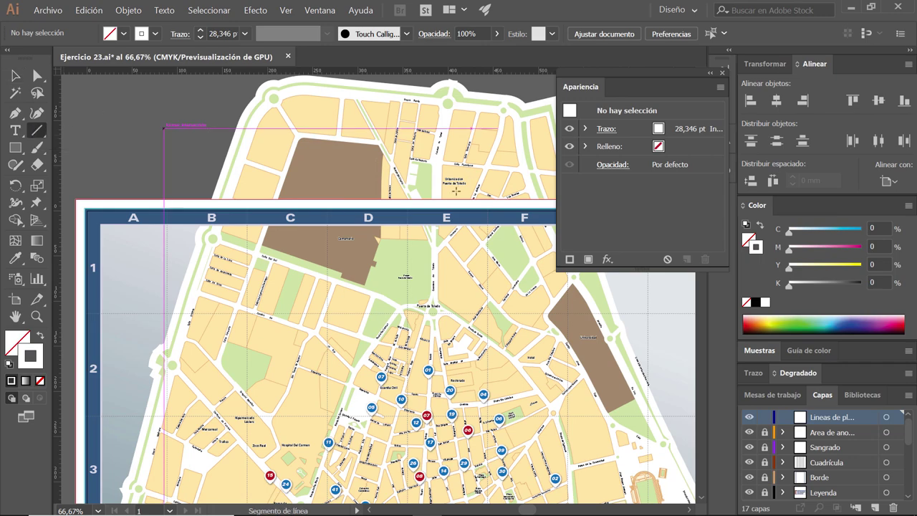
pyautogui.scroll(1, 455, 191)
pyautogui.scroll(1, 430, 200)
pyautogui.scroll(1, 418, 214)
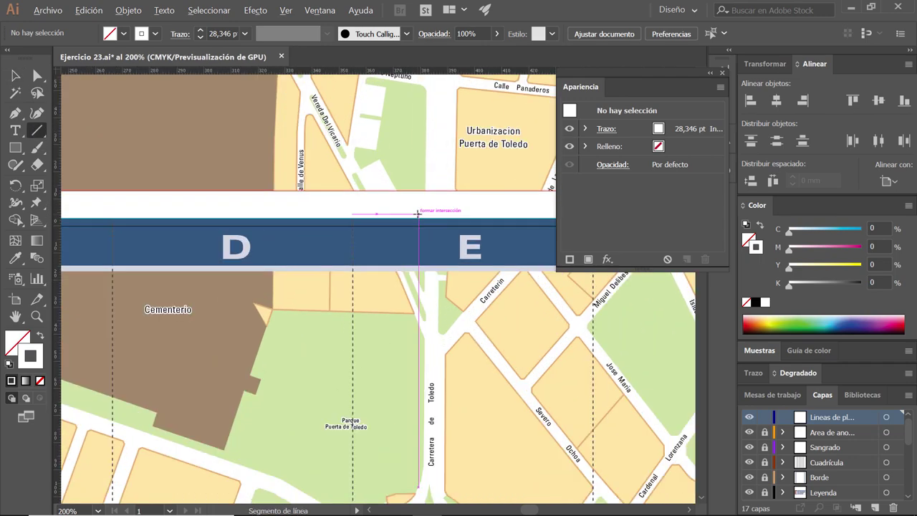
pyautogui.scroll(1, 418, 214)
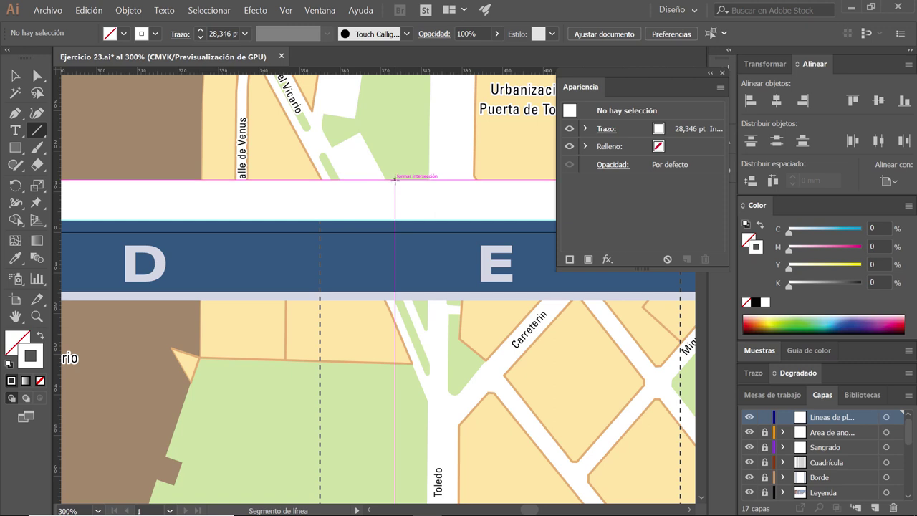
pyautogui.moveTo(395, 179); pyautogui.dragTo(395, 219)
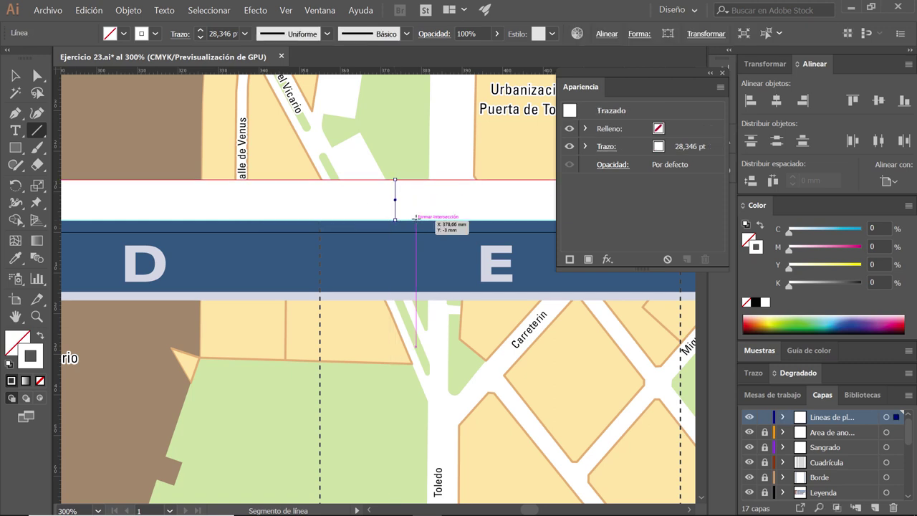
pyautogui.press('d')
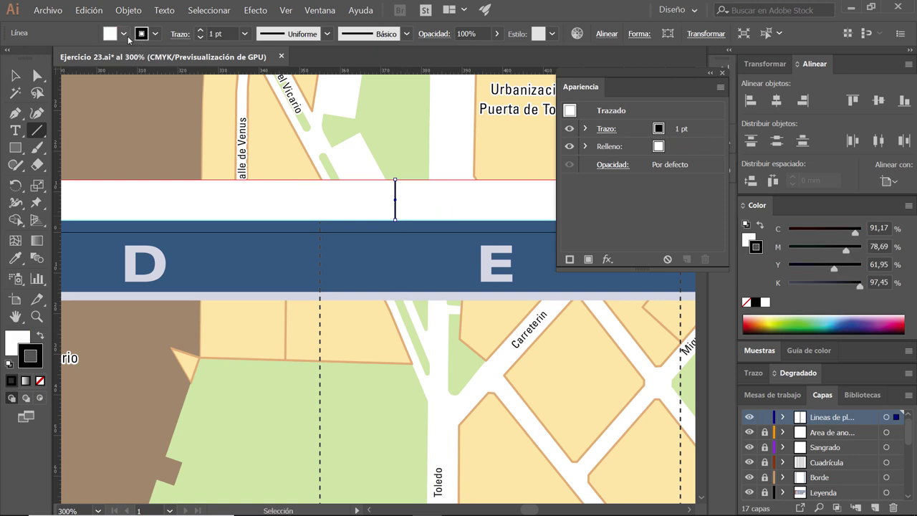
# - Give the line no fill and a 0,25 pt dashed [Registro] stroke
pyautogui.click(125, 34)
pyautogui.click(11, 60)
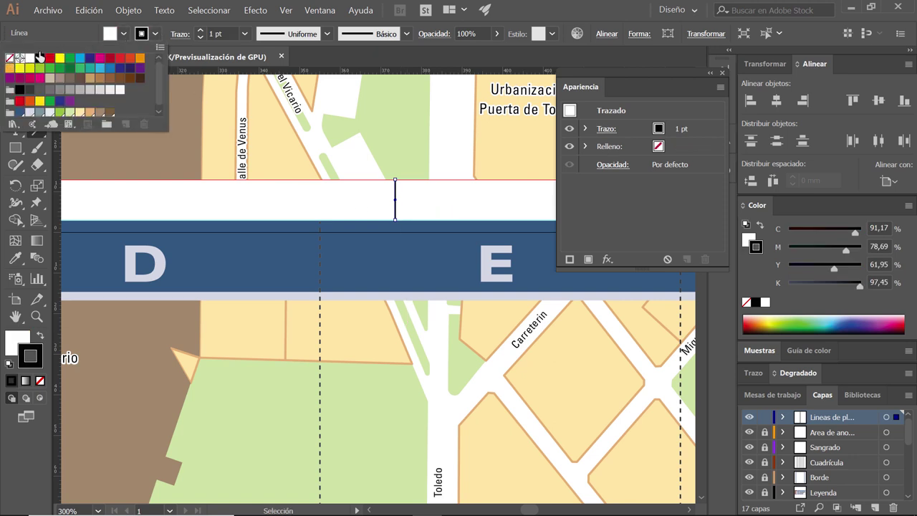
pyautogui.click(155, 33)
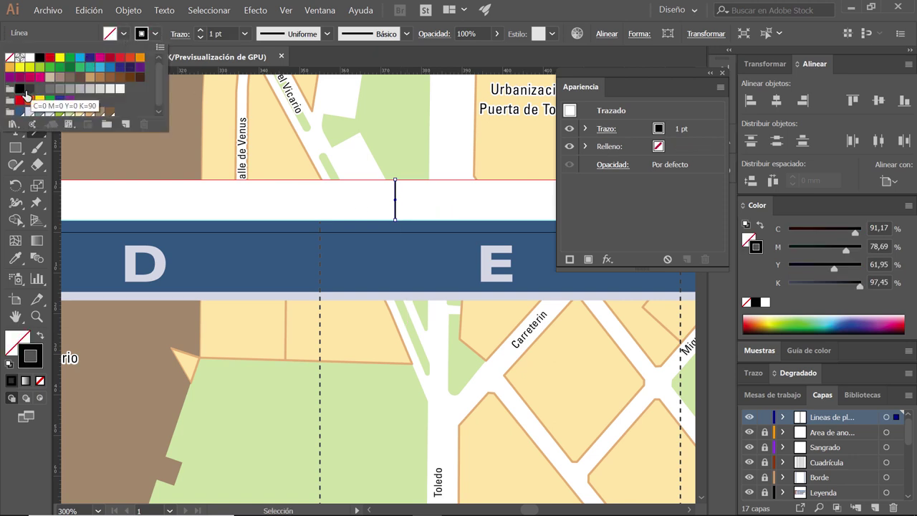
pyautogui.click(20, 58)
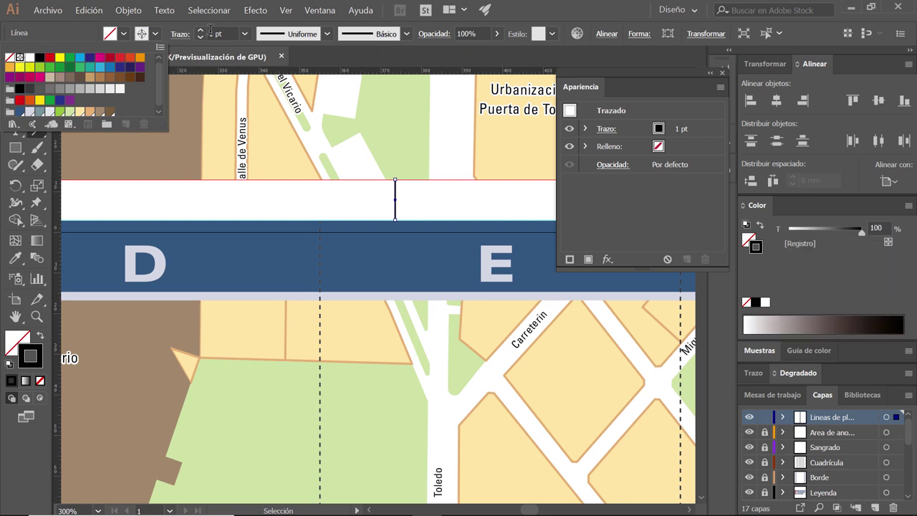
pyautogui.click(210, 33)
pyautogui.doubleClick(221, 33)
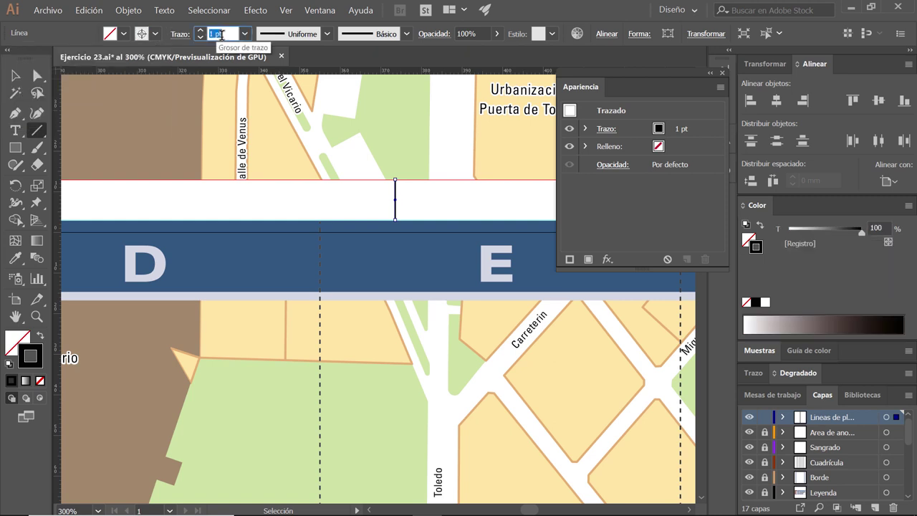
pyautogui.write('0,2')
pyautogui.write('5')
pyautogui.press('Return')
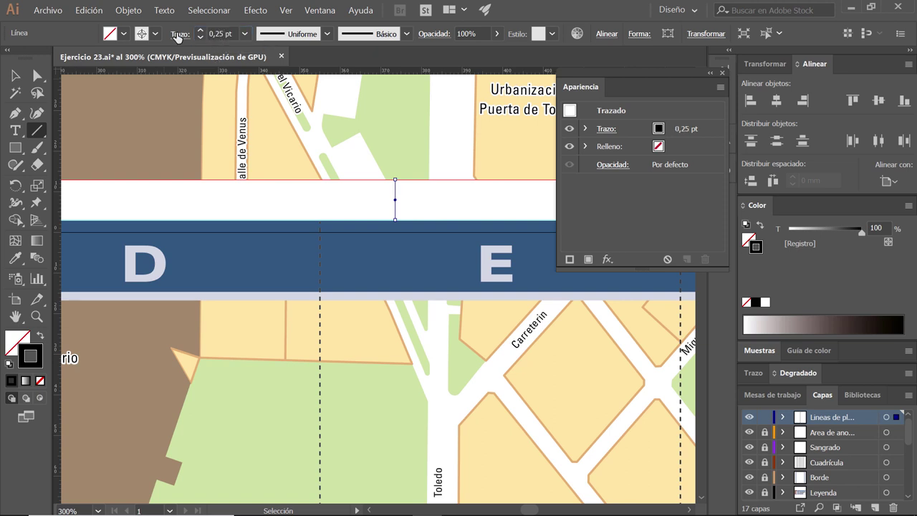
pyautogui.click(177, 36)
pyautogui.click(30, 133)
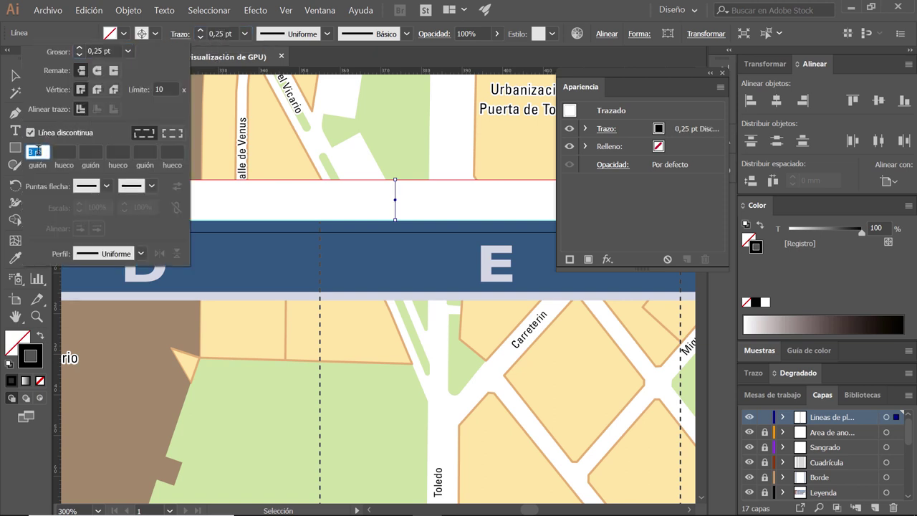
# - Set the fold mark's dashes to align to corners and path ends, previewing the result
pyautogui.click(254, 57)
pyautogui.click(308, 159)
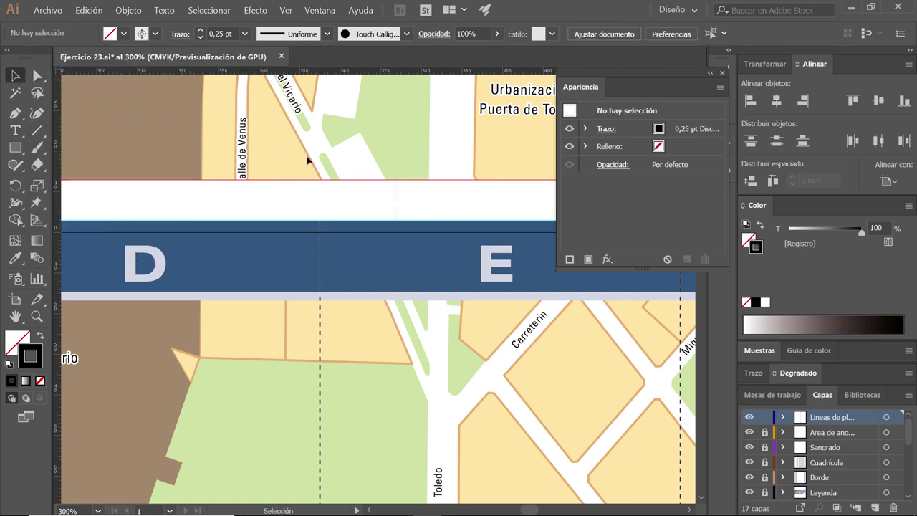
pyautogui.scroll(1, 393, 209)
pyautogui.scroll(1, 401, 213)
pyautogui.scroll(1, 401, 212)
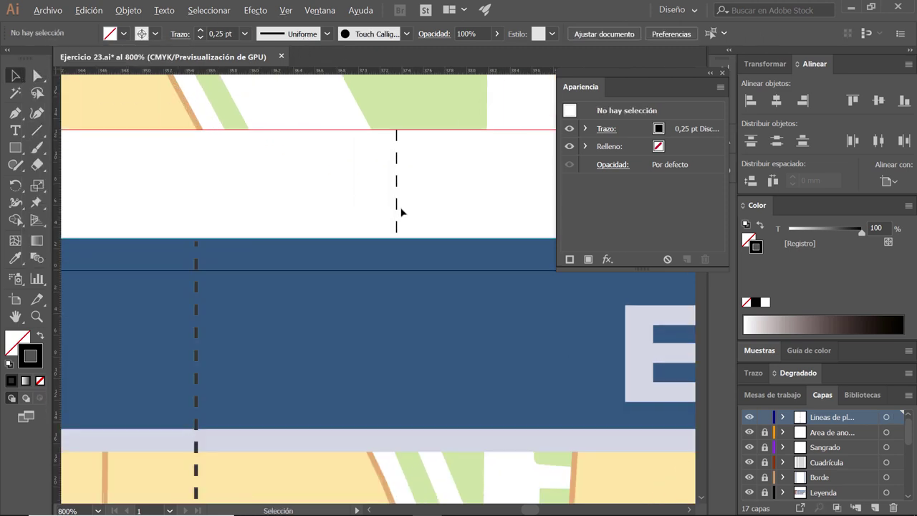
pyautogui.click(398, 207)
pyautogui.scroll(-1, 399, 207)
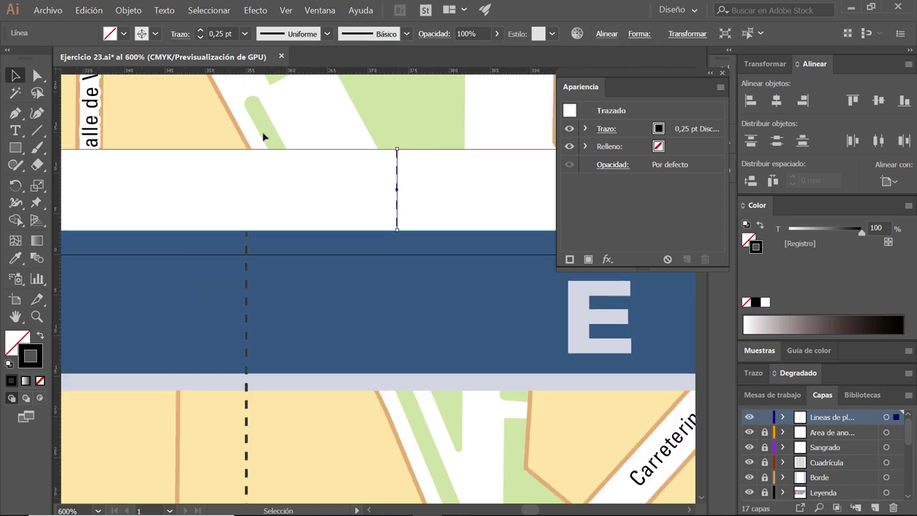
pyautogui.click(180, 34)
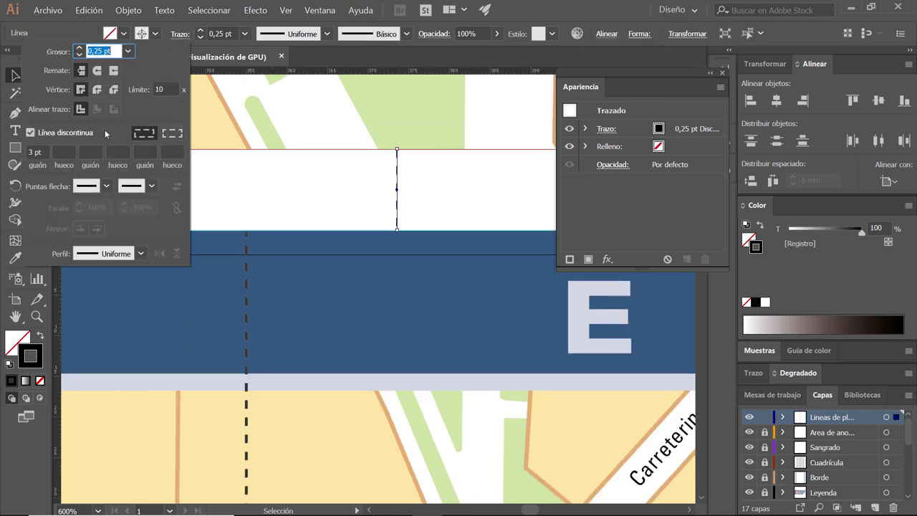
pyautogui.click(170, 134)
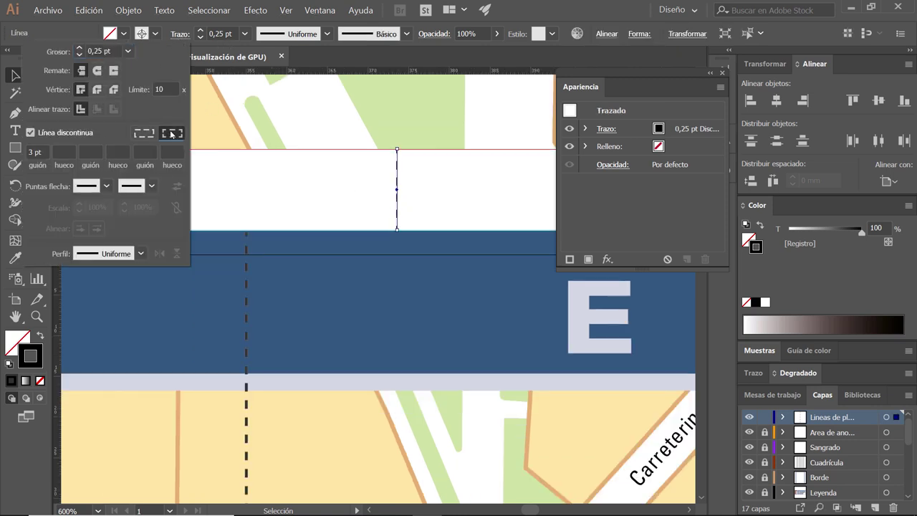
pyautogui.click(321, 185)
pyautogui.click(308, 183)
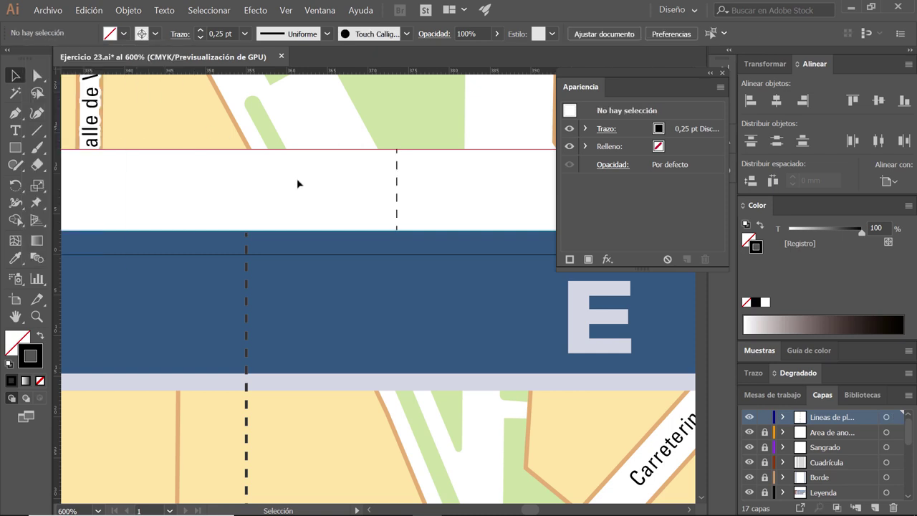
# - Center the fold mark horizontally over the D/E grid line used as key object
pyautogui.click(397, 185)
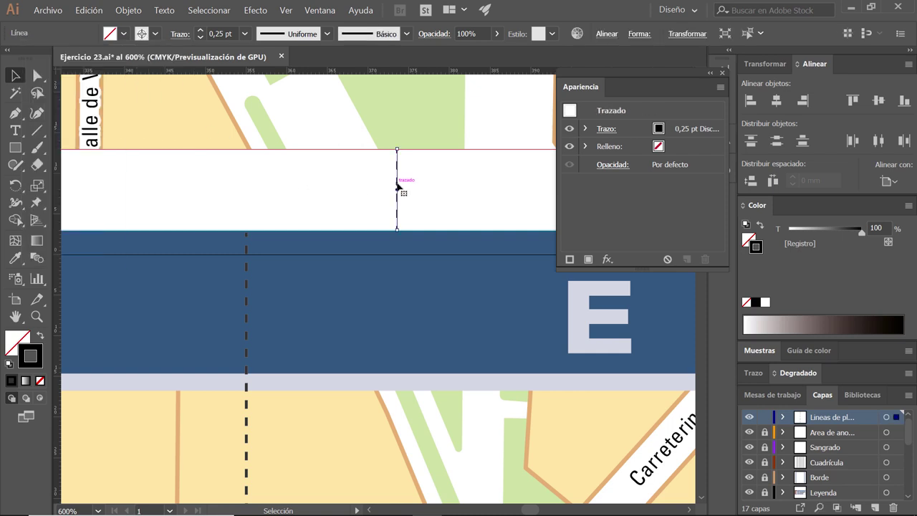
pyautogui.click(181, 35)
pyautogui.click(291, 187)
pyautogui.click(405, 228)
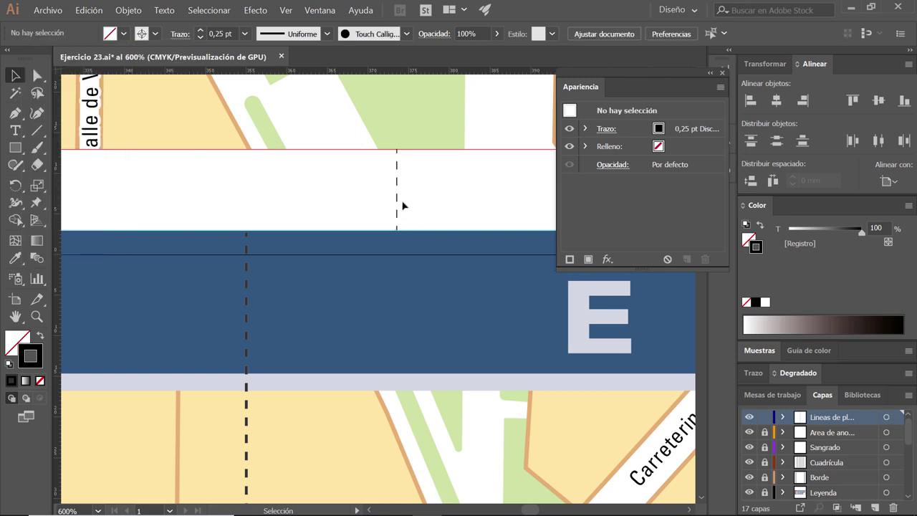
pyautogui.click(397, 200)
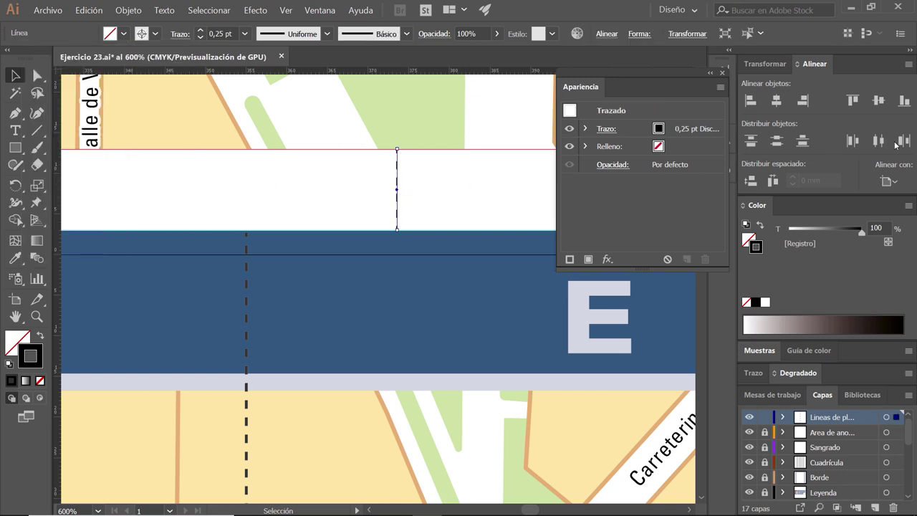
pyautogui.click(888, 181)
pyautogui.click(810, 232)
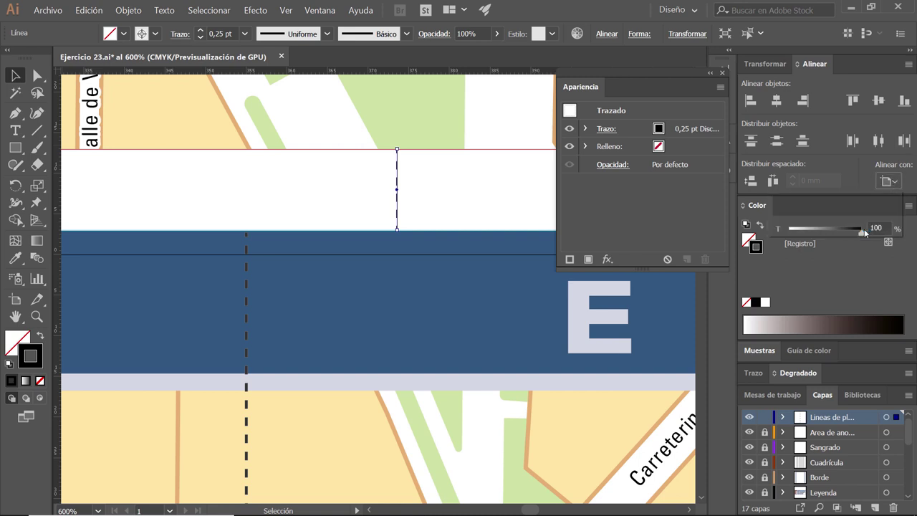
pyautogui.click(775, 100)
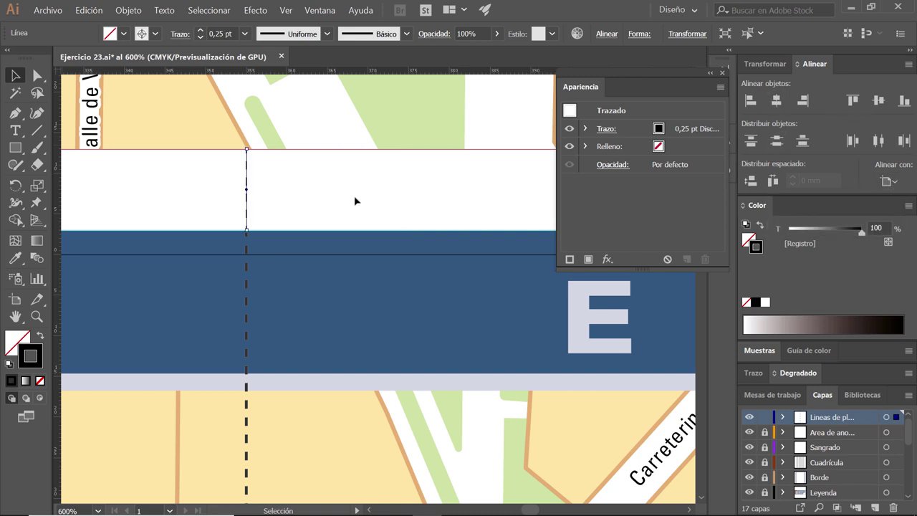
# - Check the placement against the PDF in Acrobat, then scroll down toward the map's bottom
pyautogui.scroll(-2, 270, 201)
pyautogui.scroll(-2, 270, 203)
pyautogui.hotkey('alt', 'Tab')
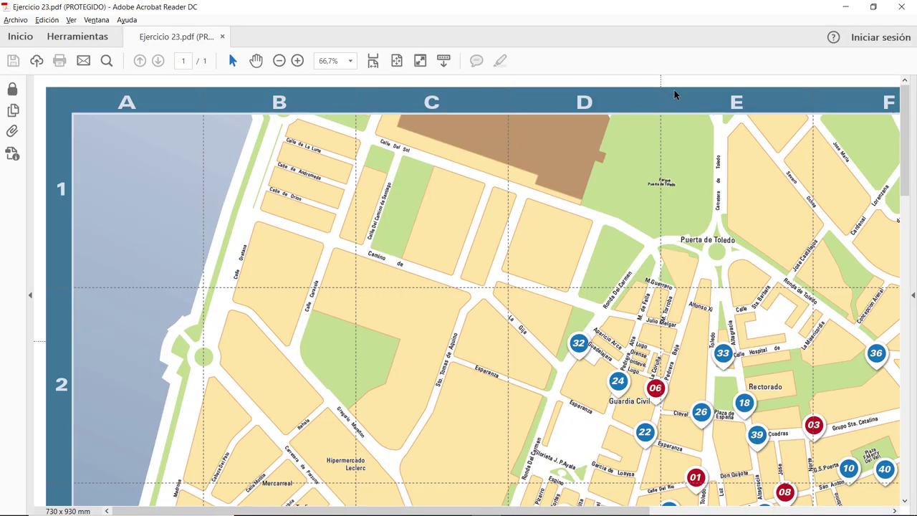
pyautogui.hotkey('alt', 'Tab')
pyautogui.scroll(-1, 267, 215)
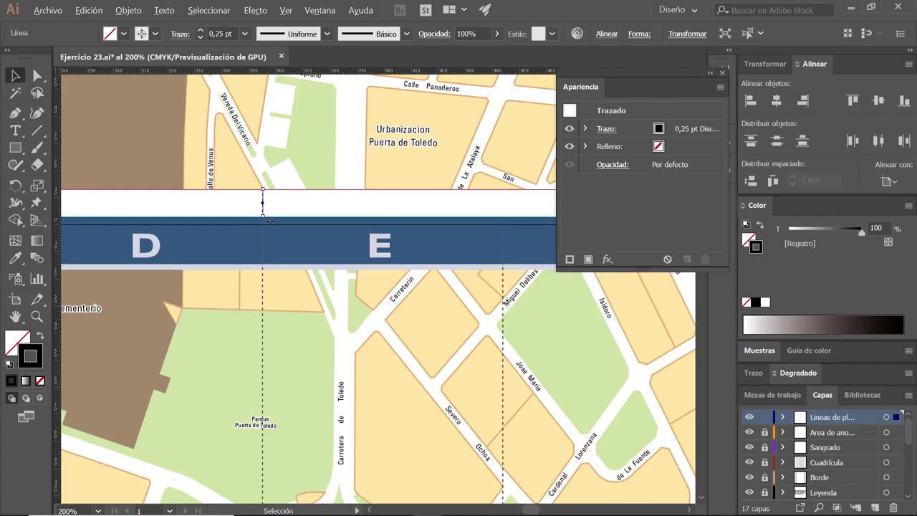
pyautogui.scroll(-1, 269, 221)
pyautogui.scroll(-1, 269, 219)
pyautogui.scroll(-1, 268, 217)
pyautogui.scroll(-1, 267, 214)
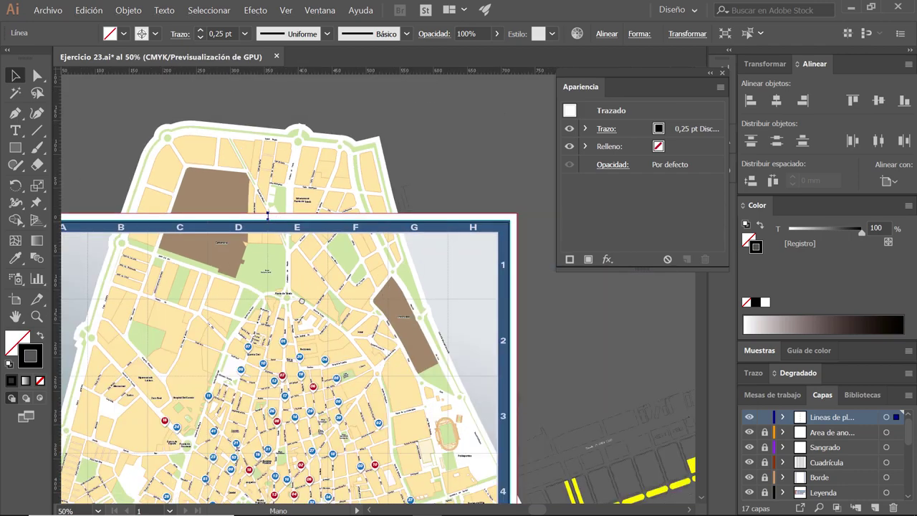
pyautogui.scroll(-2, 267, 214)
pyautogui.scroll(-2, 268, 214)
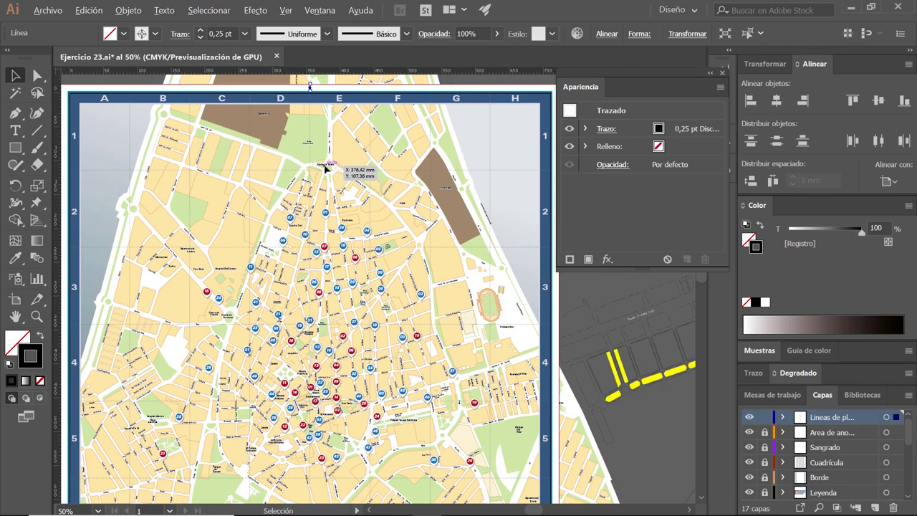
pyautogui.scroll(-1, 325, 167)
# - Copy the fold mark with a move of 0 horizontal and 916 vertical into the bottom margin
pyautogui.moveTo(409, 332)
pyautogui.mouseDown()
pyautogui.moveTo(399, 284)
pyautogui.moveTo(401, 315)
pyautogui.mouseUp()
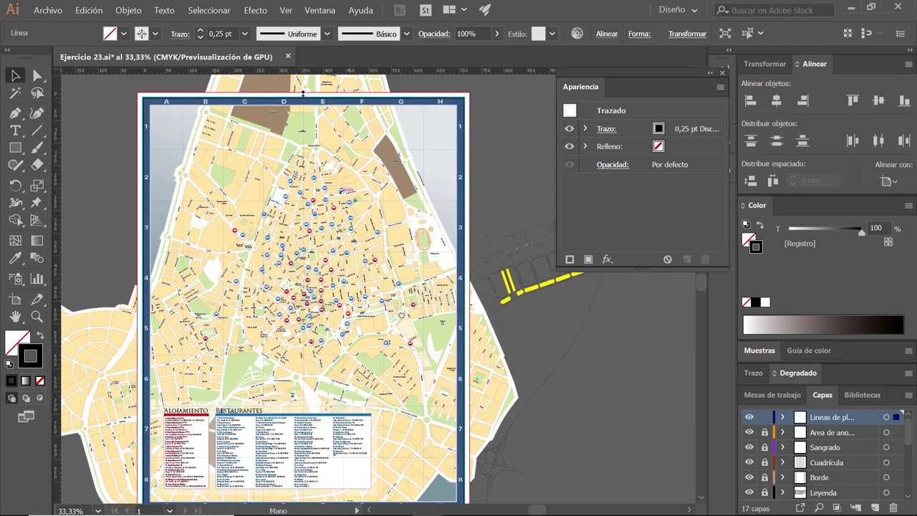
pyautogui.press('Return')
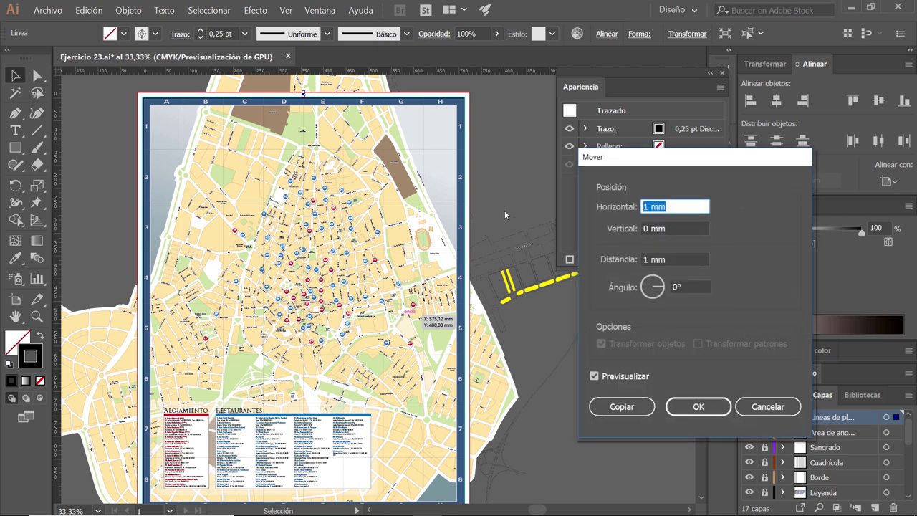
pyautogui.write('0')
pyautogui.press('Tab')
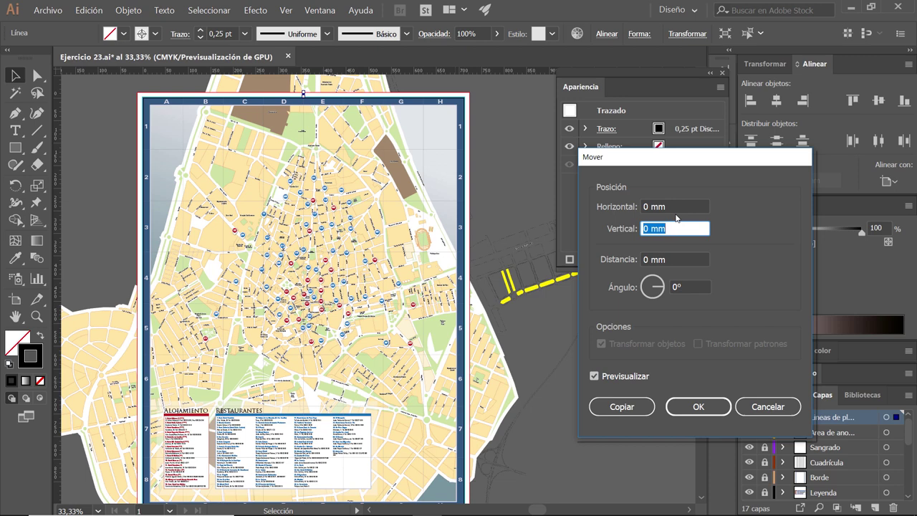
pyautogui.write('916')
pyautogui.click(622, 406)
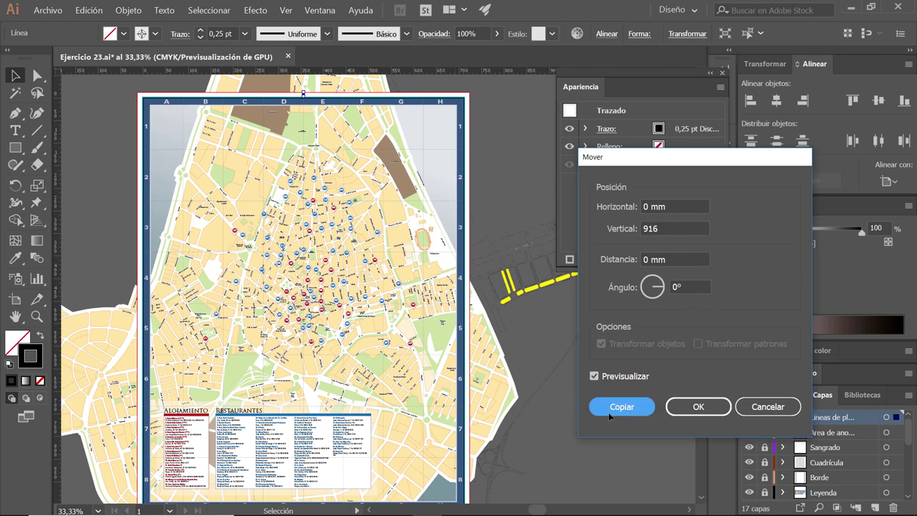
pyautogui.scroll(-2, 304, 442)
pyautogui.scroll(-2, 304, 442)
# - Stretch the copied bottom fold mark down across the white bottom margin
pyautogui.scroll(-1, 304, 442)
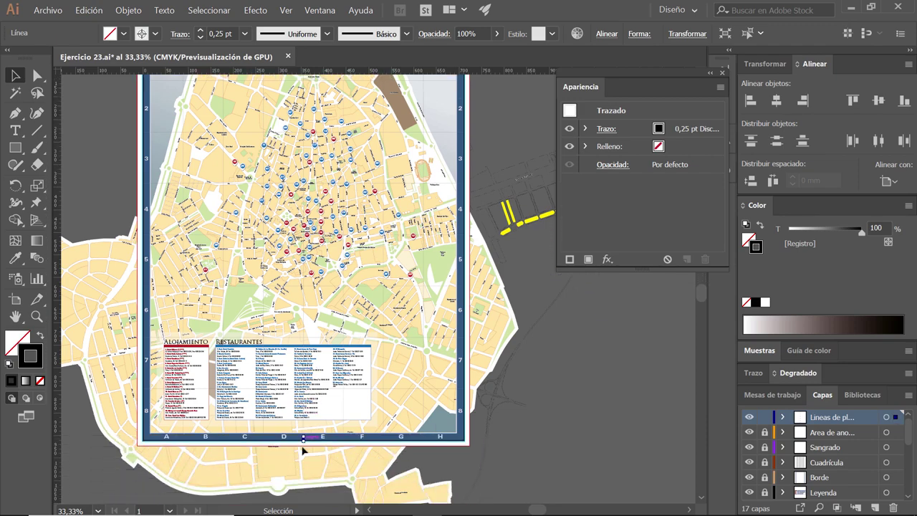
pyautogui.scroll(1, 304, 442)
pyautogui.scroll(1, 307, 433)
pyautogui.scroll(1, 310, 419)
pyautogui.scroll(1, 316, 408)
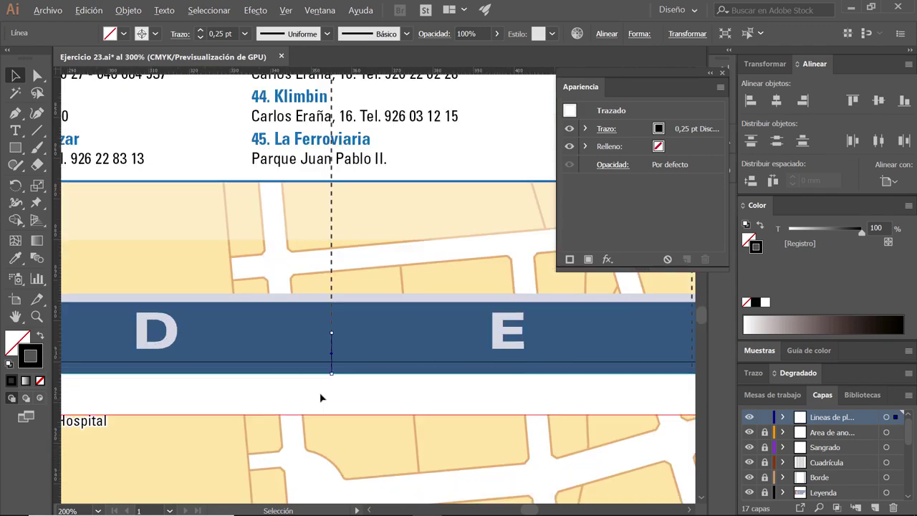
pyautogui.scroll(1, 337, 384)
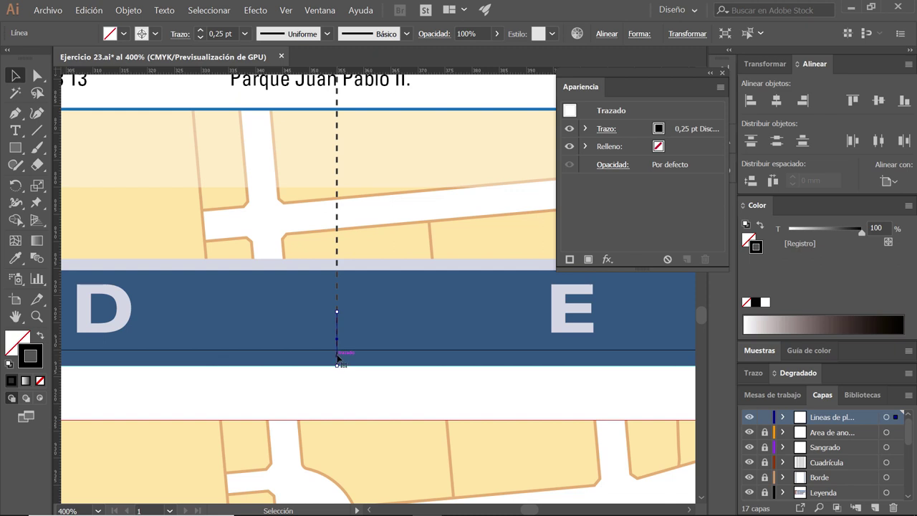
pyautogui.moveTo(338, 367); pyautogui.dragTo(337, 420)
# - Zoom and pan to view the whole artboard with both fold marks
pyautogui.scroll(2, 330, 401)
pyautogui.scroll(1, 336, 393)
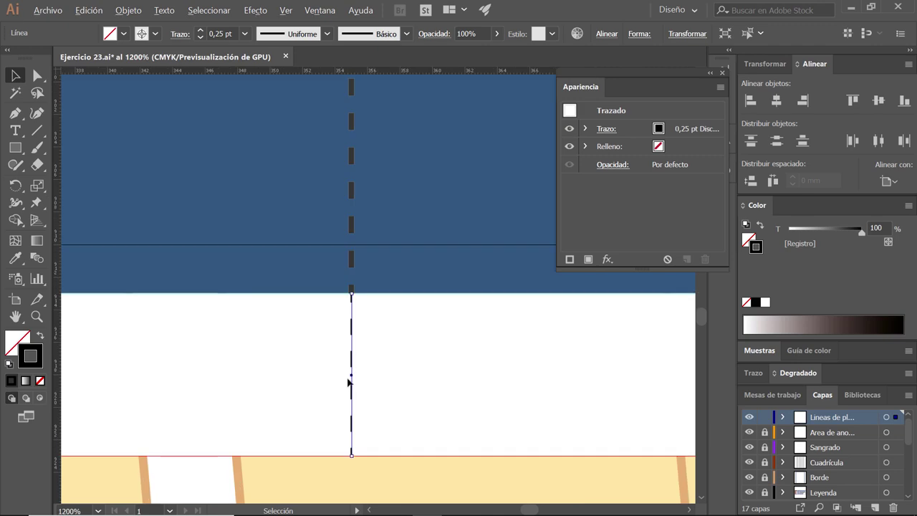
pyautogui.scroll(-1, 350, 380)
pyautogui.scroll(-1, 349, 380)
pyautogui.scroll(-1, 350, 379)
pyautogui.scroll(-3, 351, 377)
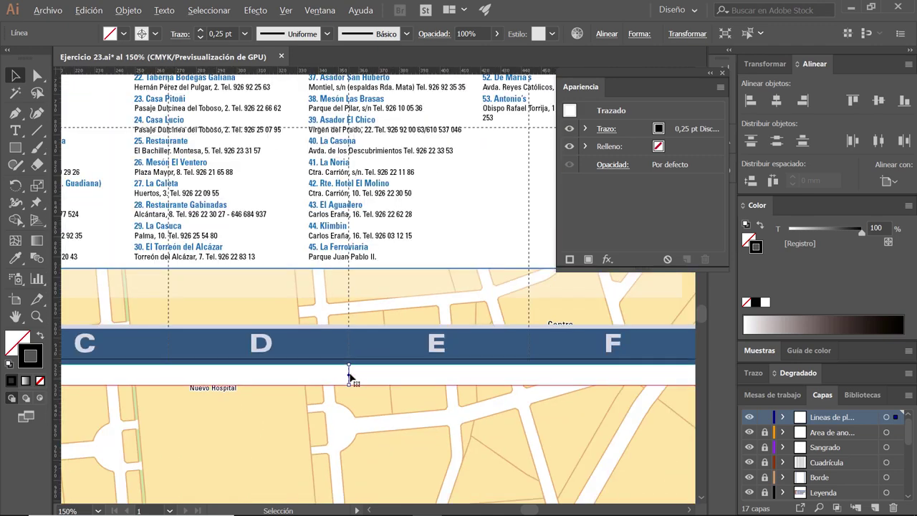
pyautogui.scroll(-2, 350, 380)
pyautogui.scroll(-1, 350, 376)
pyautogui.scroll(-1, 350, 372)
pyautogui.moveTo(350, 365); pyautogui.dragTo(359, 473)
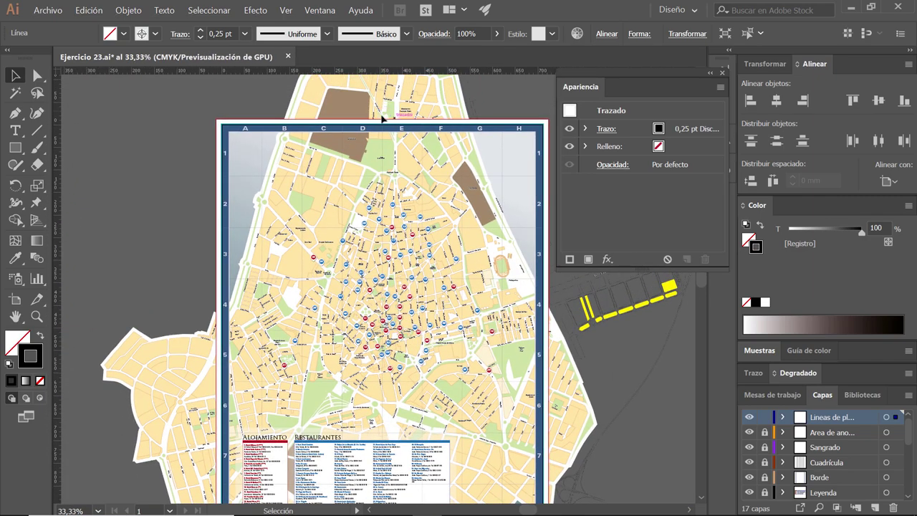
pyautogui.scroll(3, 426, 131)
pyautogui.scroll(1, 426, 131)
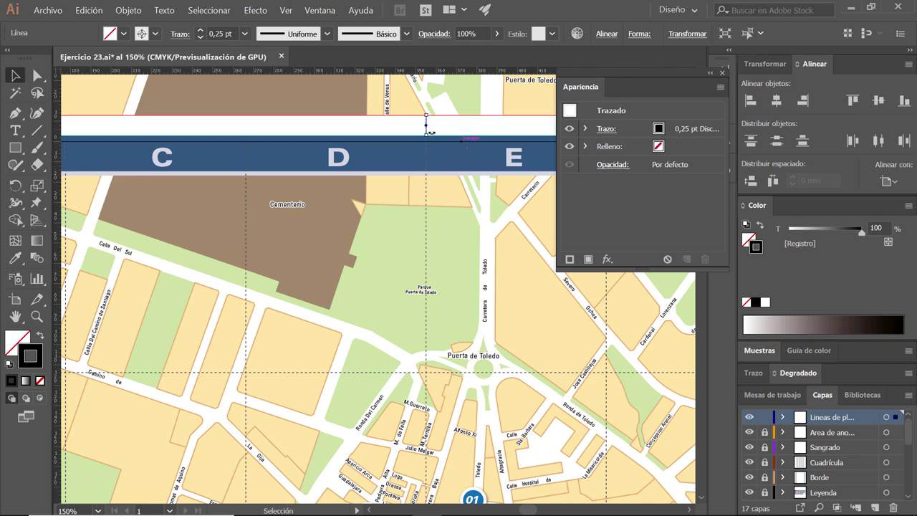
# - Undo a stray move and delete the extra short vertical mark
pyautogui.click(400, 131)
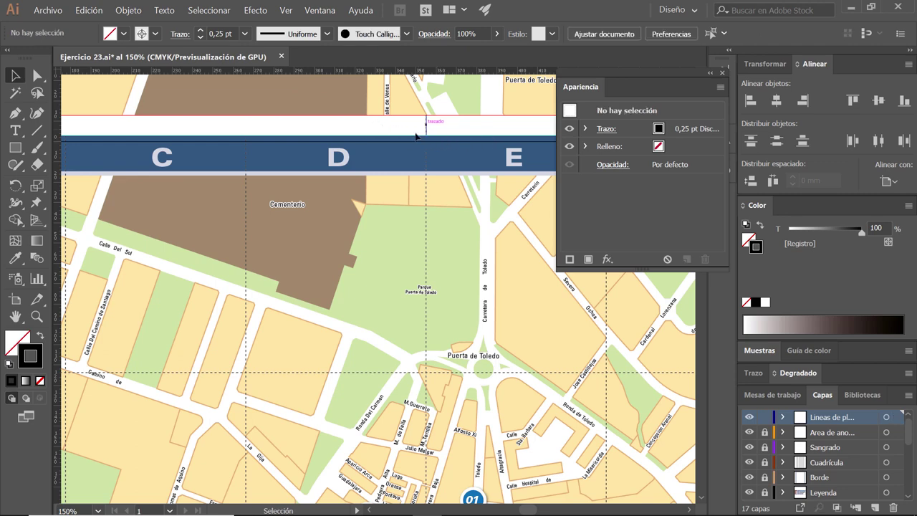
pyautogui.moveTo(416, 135); pyautogui.dragTo(192, 228)
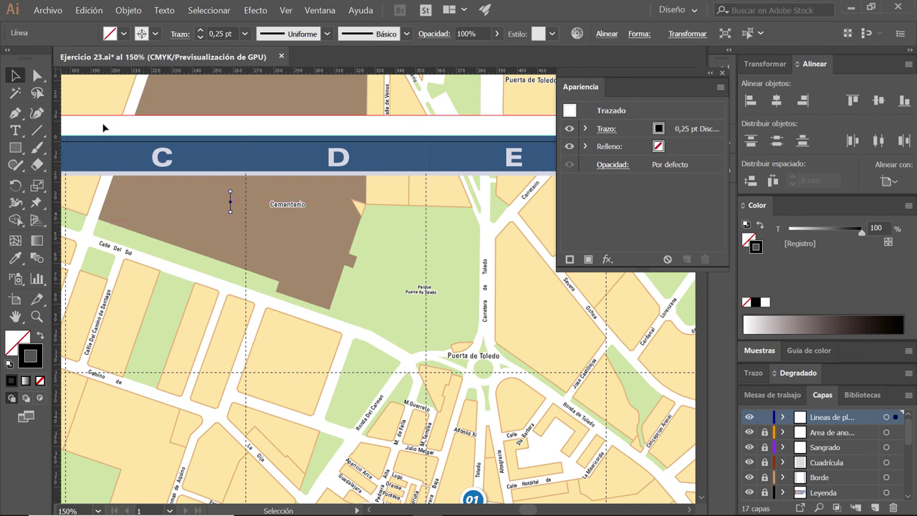
pyautogui.press('super')
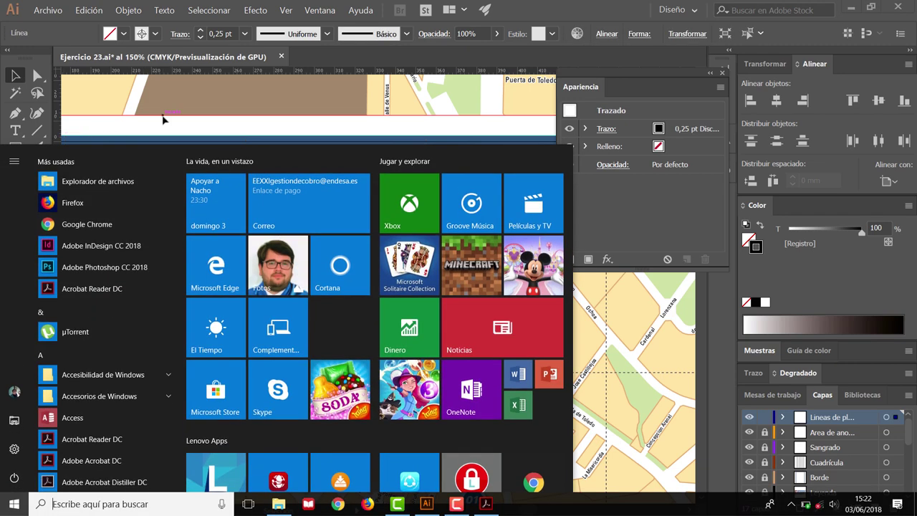
pyautogui.press('super')
pyautogui.scroll(2, 403, 259)
pyautogui.hscroll(3, 404, 259)
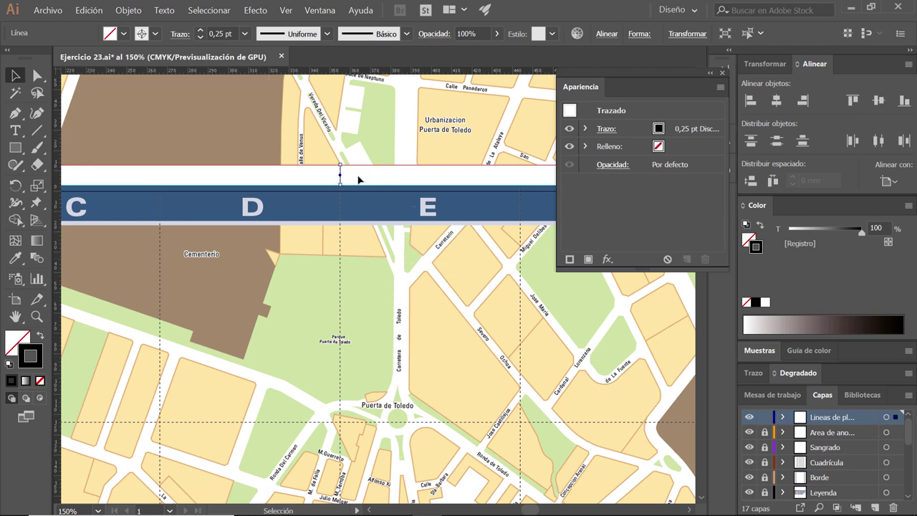
pyautogui.hotkey('ctrl', 'shift', 'a')
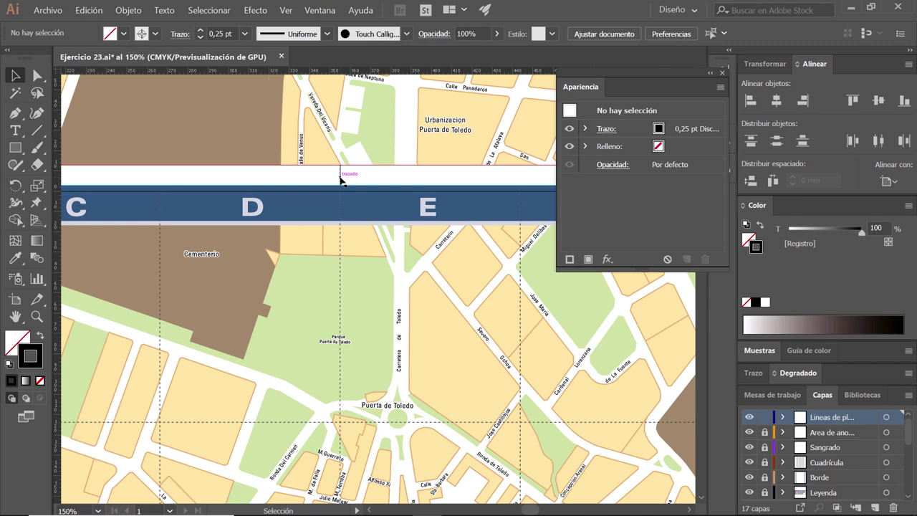
pyautogui.moveTo(341, 181); pyautogui.dragTo(169, 181)
pyautogui.moveTo(245, 274)
pyautogui.mouseDown()
pyautogui.moveTo(480, 253)
pyautogui.moveTo(546, 272)
pyautogui.mouseUp()
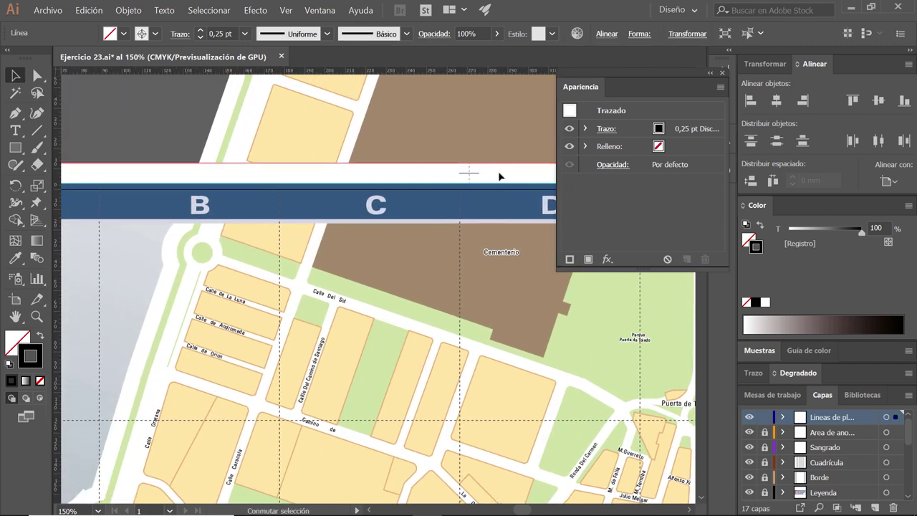
pyautogui.press('Delete')
# - Turn the top-margin mark horizontal and move it into the left margin beside row 1
pyautogui.moveTo(469, 176)
pyautogui.mouseDown()
pyautogui.moveTo(131, 173)
pyautogui.moveTo(563, 123)
pyautogui.mouseUp()
pyautogui.moveTo(577, 181); pyautogui.dragTo(502, 198)
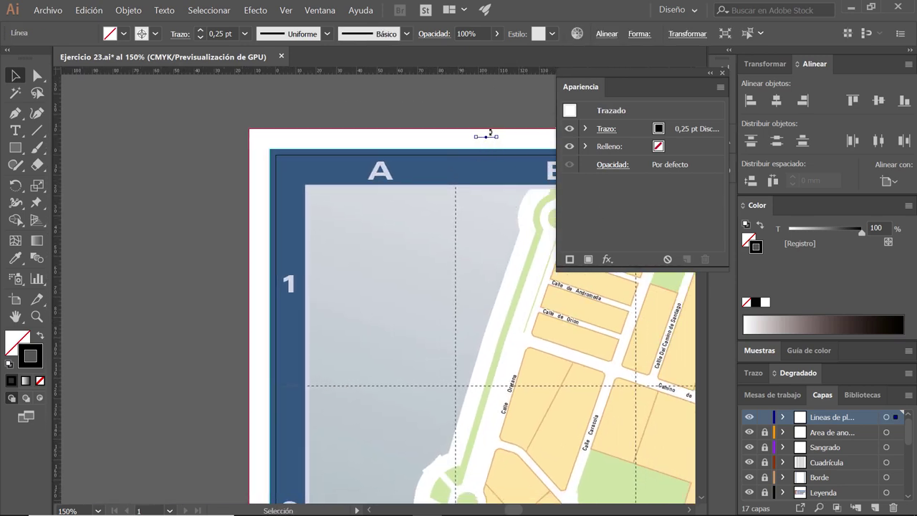
pyautogui.scroll(1, 487, 140)
pyautogui.hotkey('ctrl', 'z')
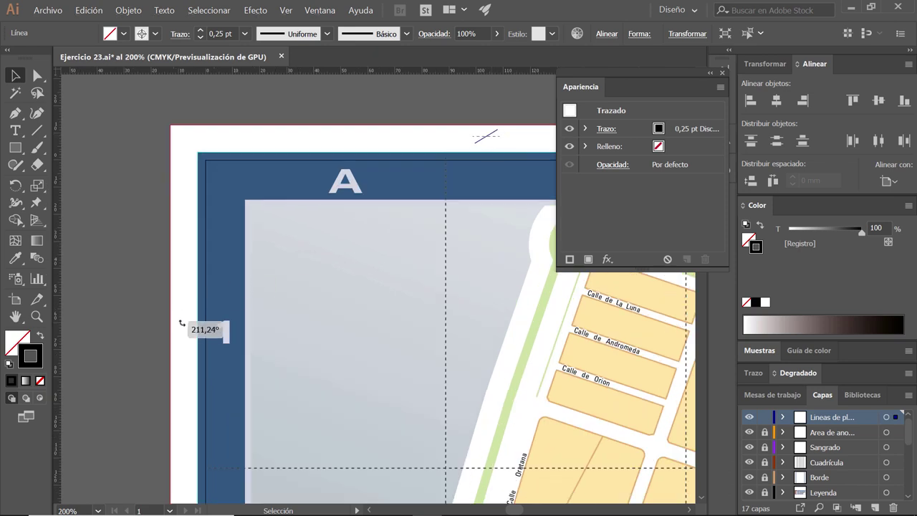
pyautogui.hotkey('ctrl', 'shift', 'z')
pyautogui.hotkey('ctrl', 'z')
pyautogui.hotkey('ctrl', 'shift', 'z')
pyautogui.click(508, 133)
pyautogui.click(486, 136)
pyautogui.moveTo(493, 137); pyautogui.dragTo(209, 338)
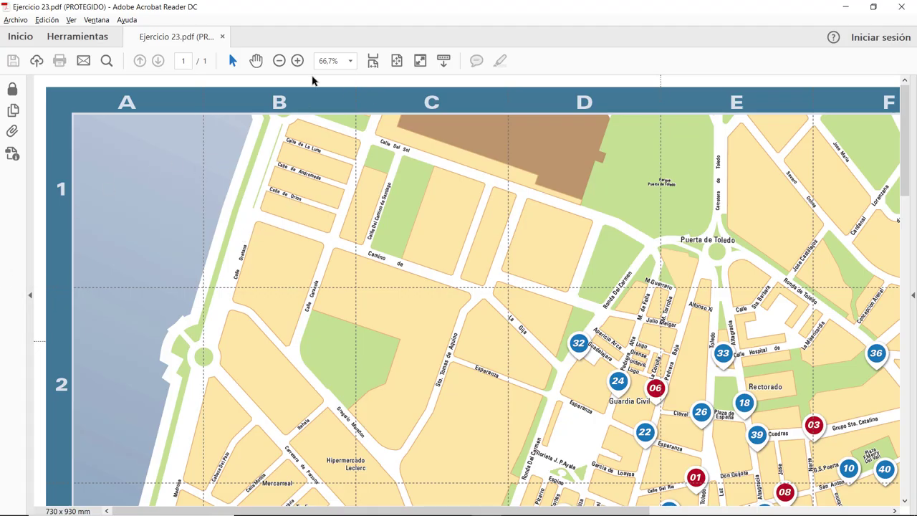
# - Zoom the PDF map out to 33.3%, scroll down to the legend and back, then return to Illustrator
pyautogui.click(278, 60)
pyautogui.click(279, 61)
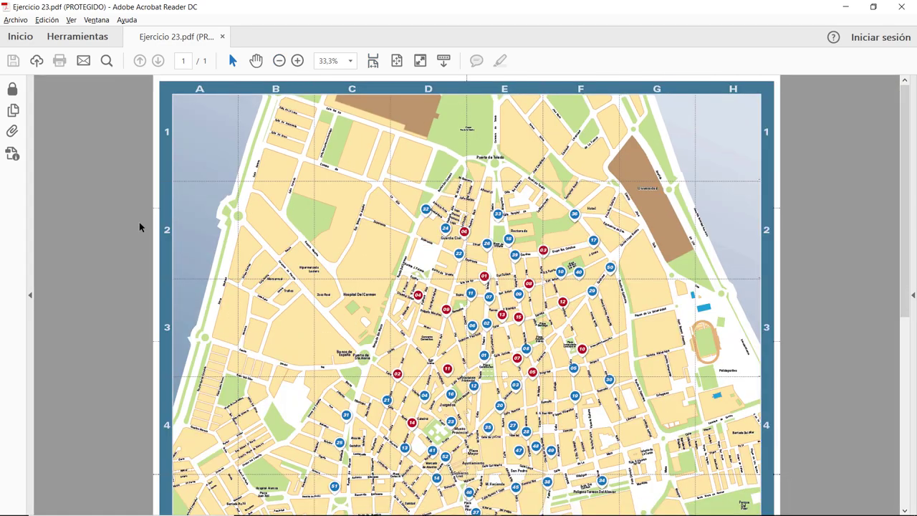
pyautogui.scroll(-5, 136, 333)
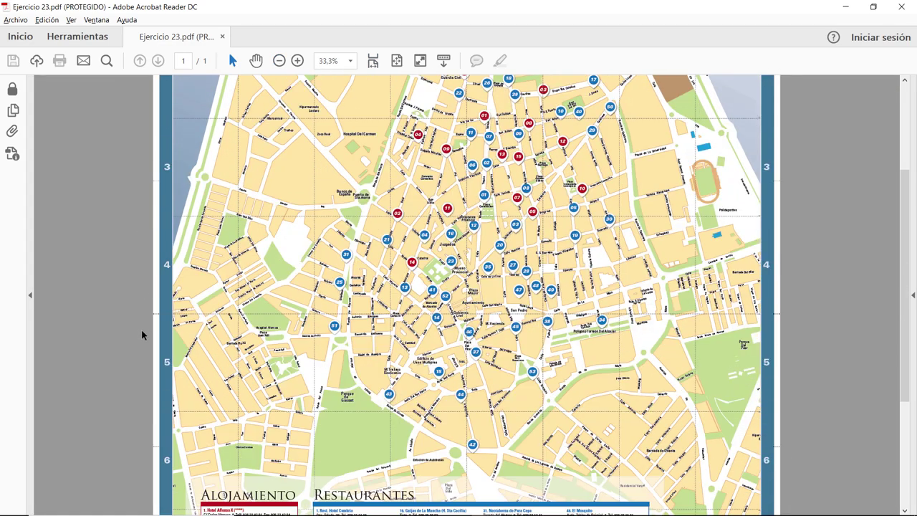
pyautogui.scroll(-3, 143, 326)
pyautogui.scroll(-2, 149, 322)
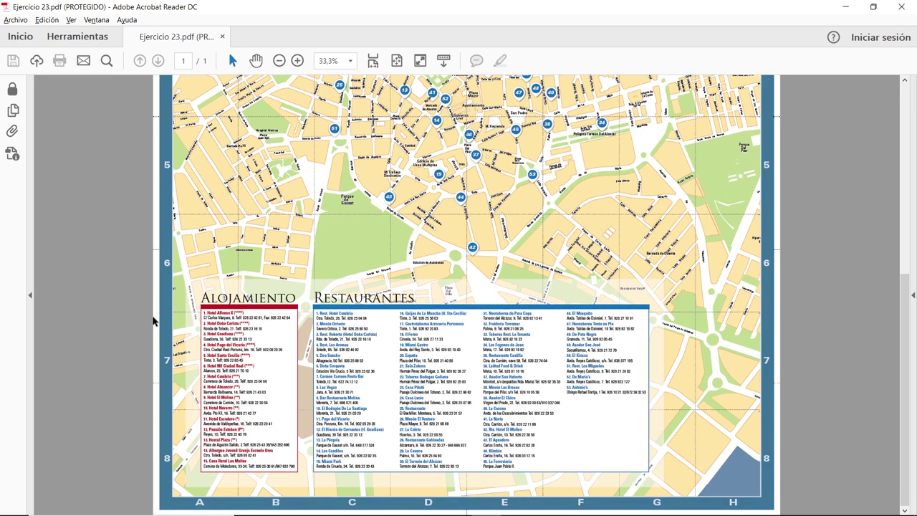
pyautogui.scroll(2, 176, 360)
pyautogui.scroll(4, 179, 354)
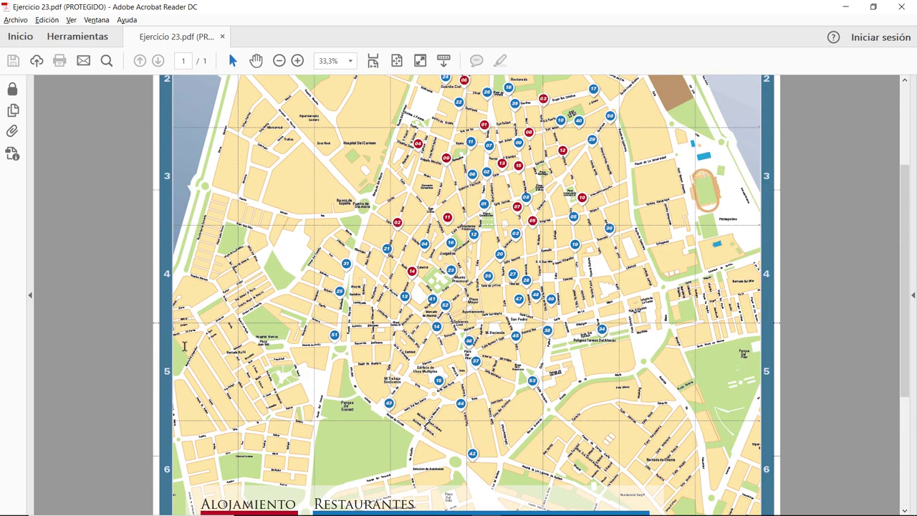
pyautogui.scroll(4, 184, 349)
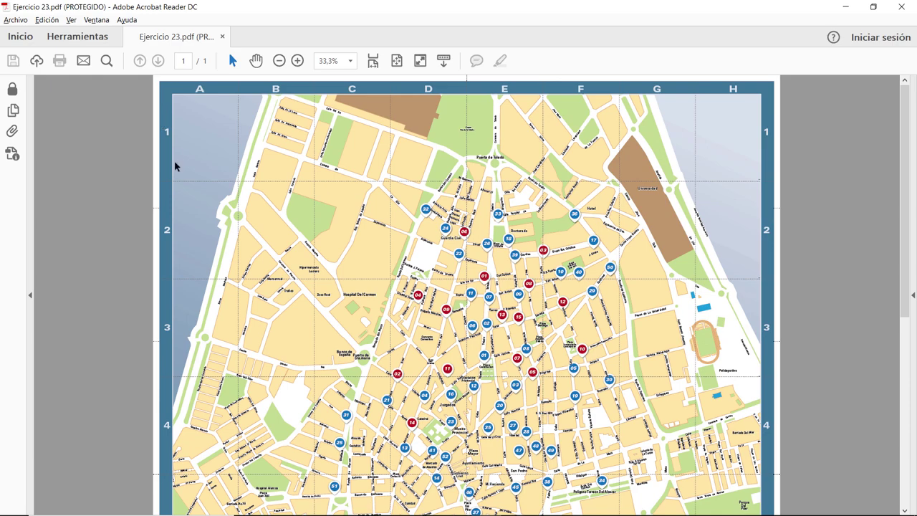
pyautogui.hotkey('alt', 'Tab')
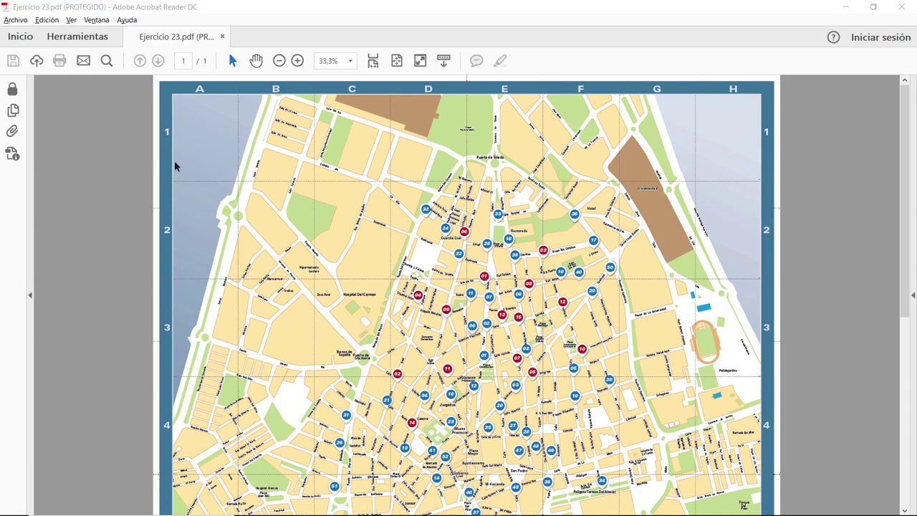
pyautogui.scroll(-1, 267, 209)
# - Drag the horizontal dashed mark beside row 1 up level with the blue frame's top edge
pyautogui.scroll(-1, 267, 209)
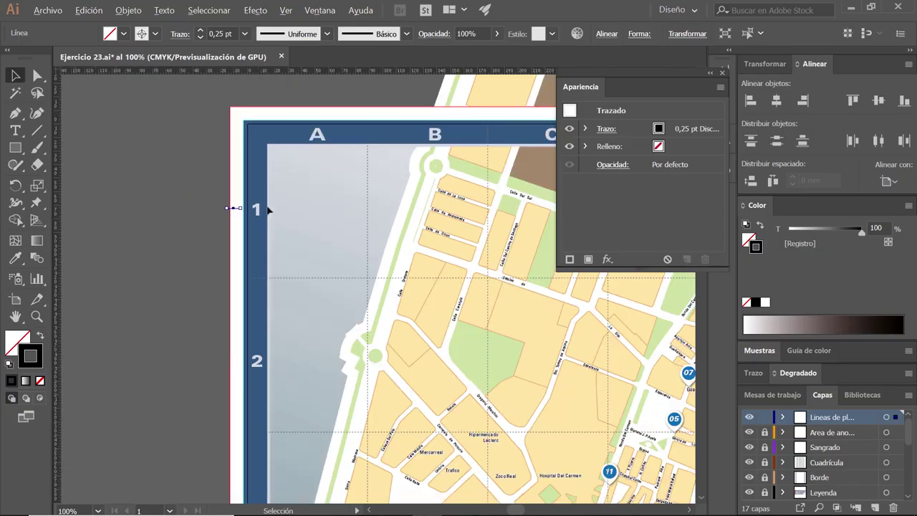
pyautogui.click(217, 175)
pyautogui.scroll(1, 232, 185)
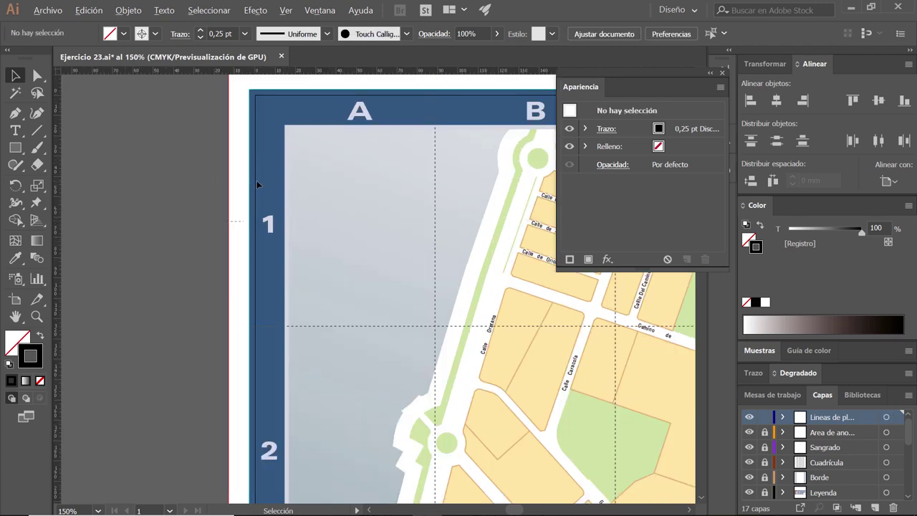
pyautogui.scroll(1, 255, 184)
pyautogui.moveTo(327, 189); pyautogui.dragTo(313, 311)
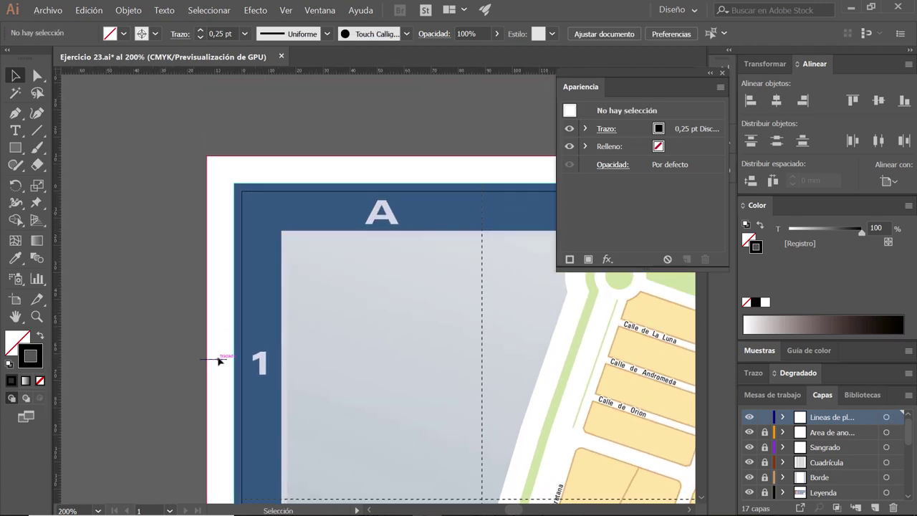
pyautogui.moveTo(219, 359); pyautogui.dragTo(227, 358)
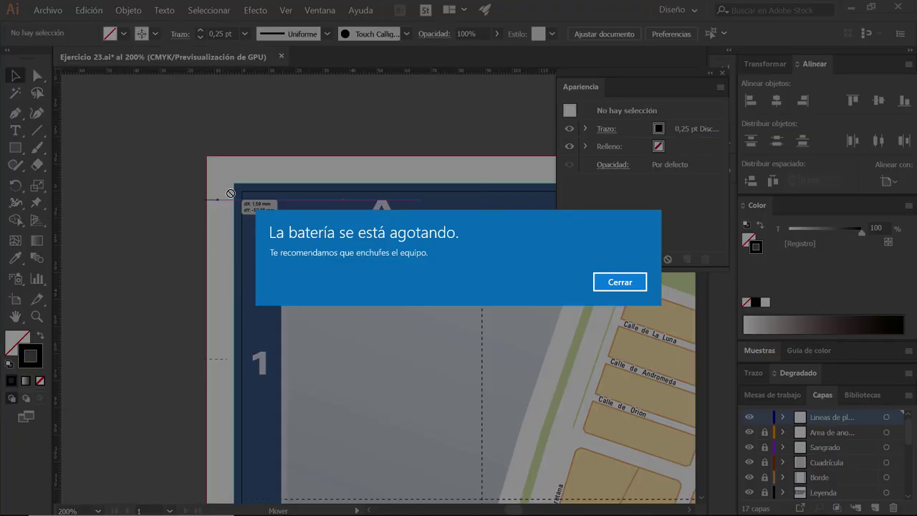
pyautogui.click(627, 282)
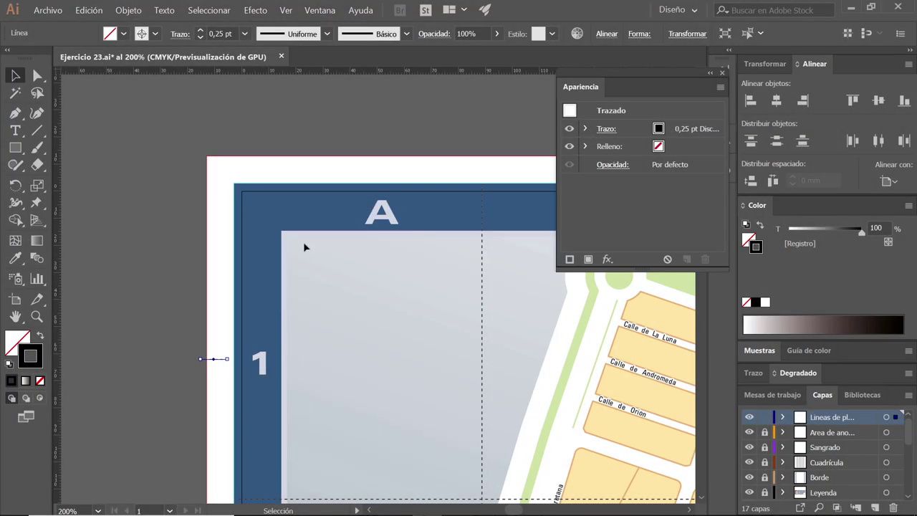
pyautogui.scroll(1, 207, 328)
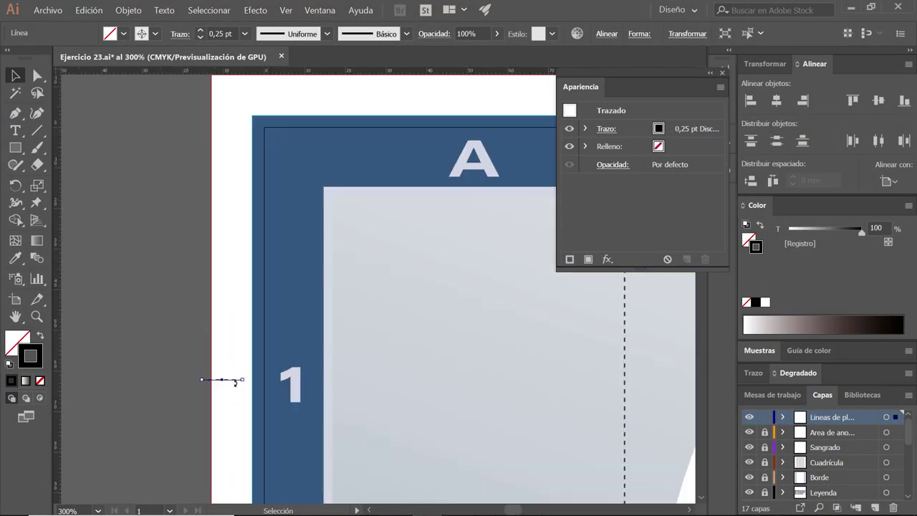
pyautogui.moveTo(231, 384); pyautogui.dragTo(255, 127)
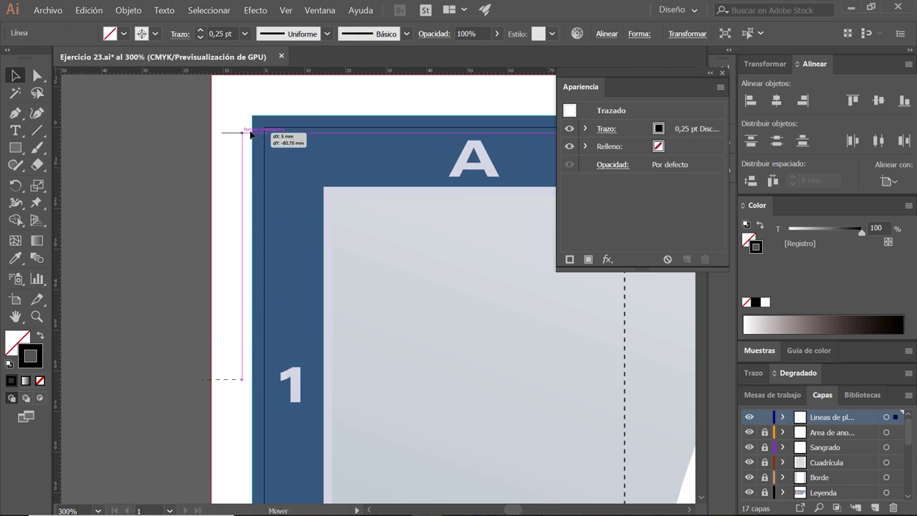
pyautogui.moveTo(255, 130); pyautogui.dragTo(256, 130)
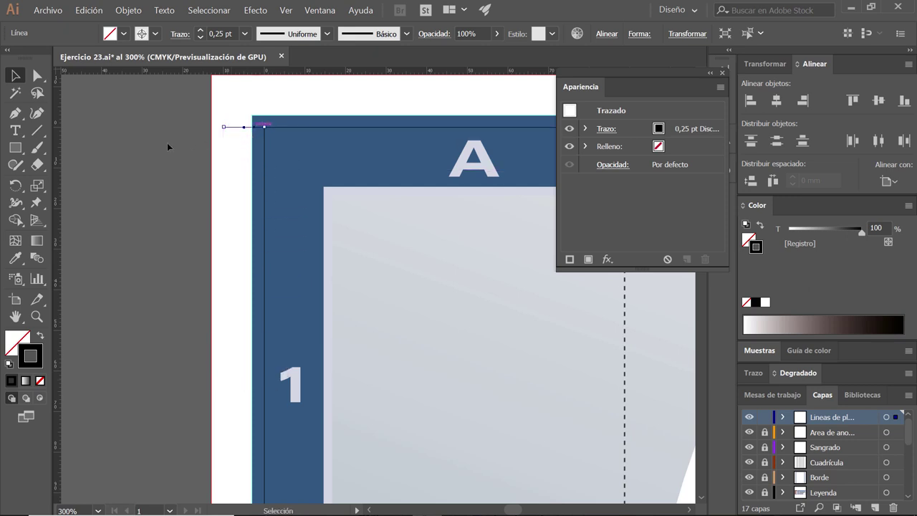
pyautogui.click(475, 205)
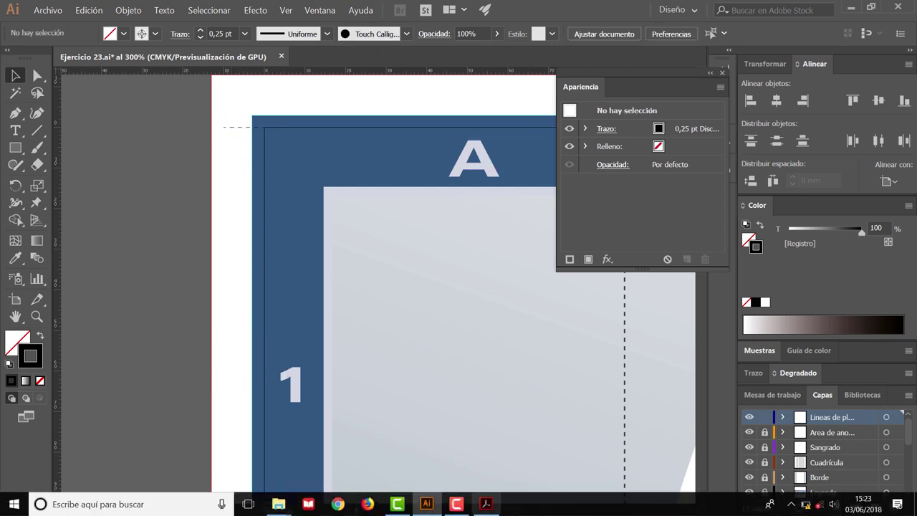